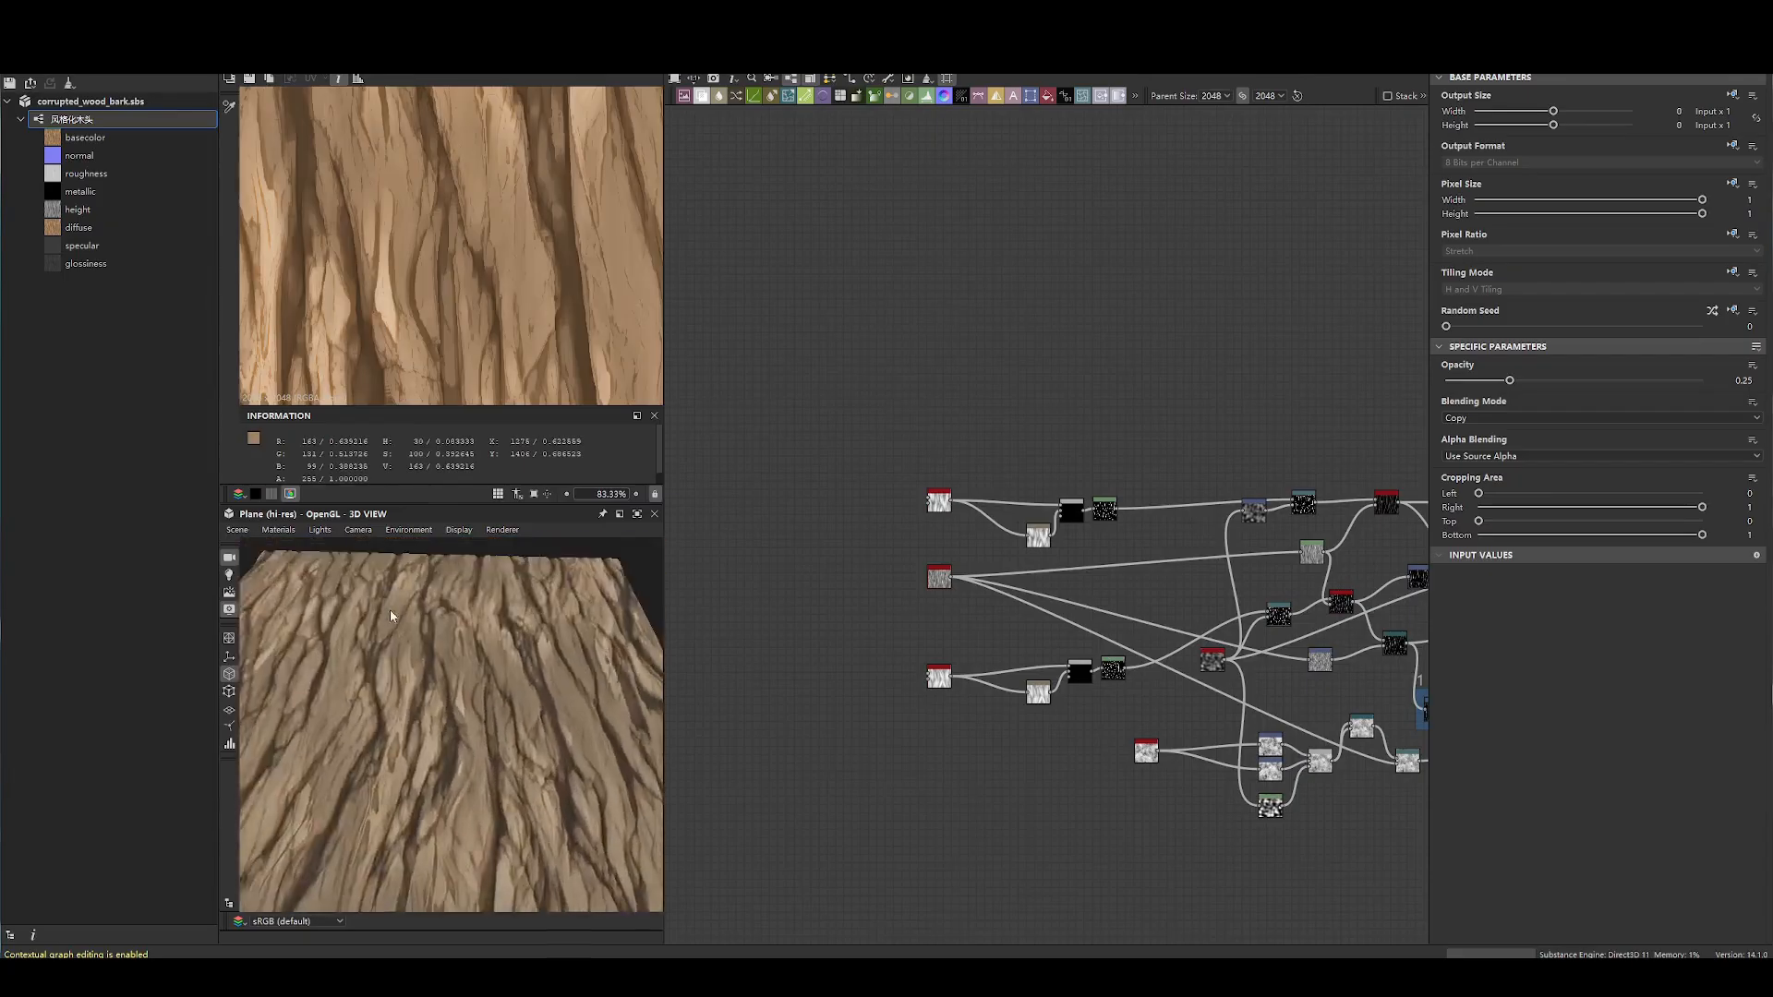
# - Examine the finished wood bark texture tiled on the plane in the 3D view
pyautogui.moveTo(448, 549); pyautogui.dragTo(457, 596, button='middle')
pyautogui.scroll(-6, 526, 251)
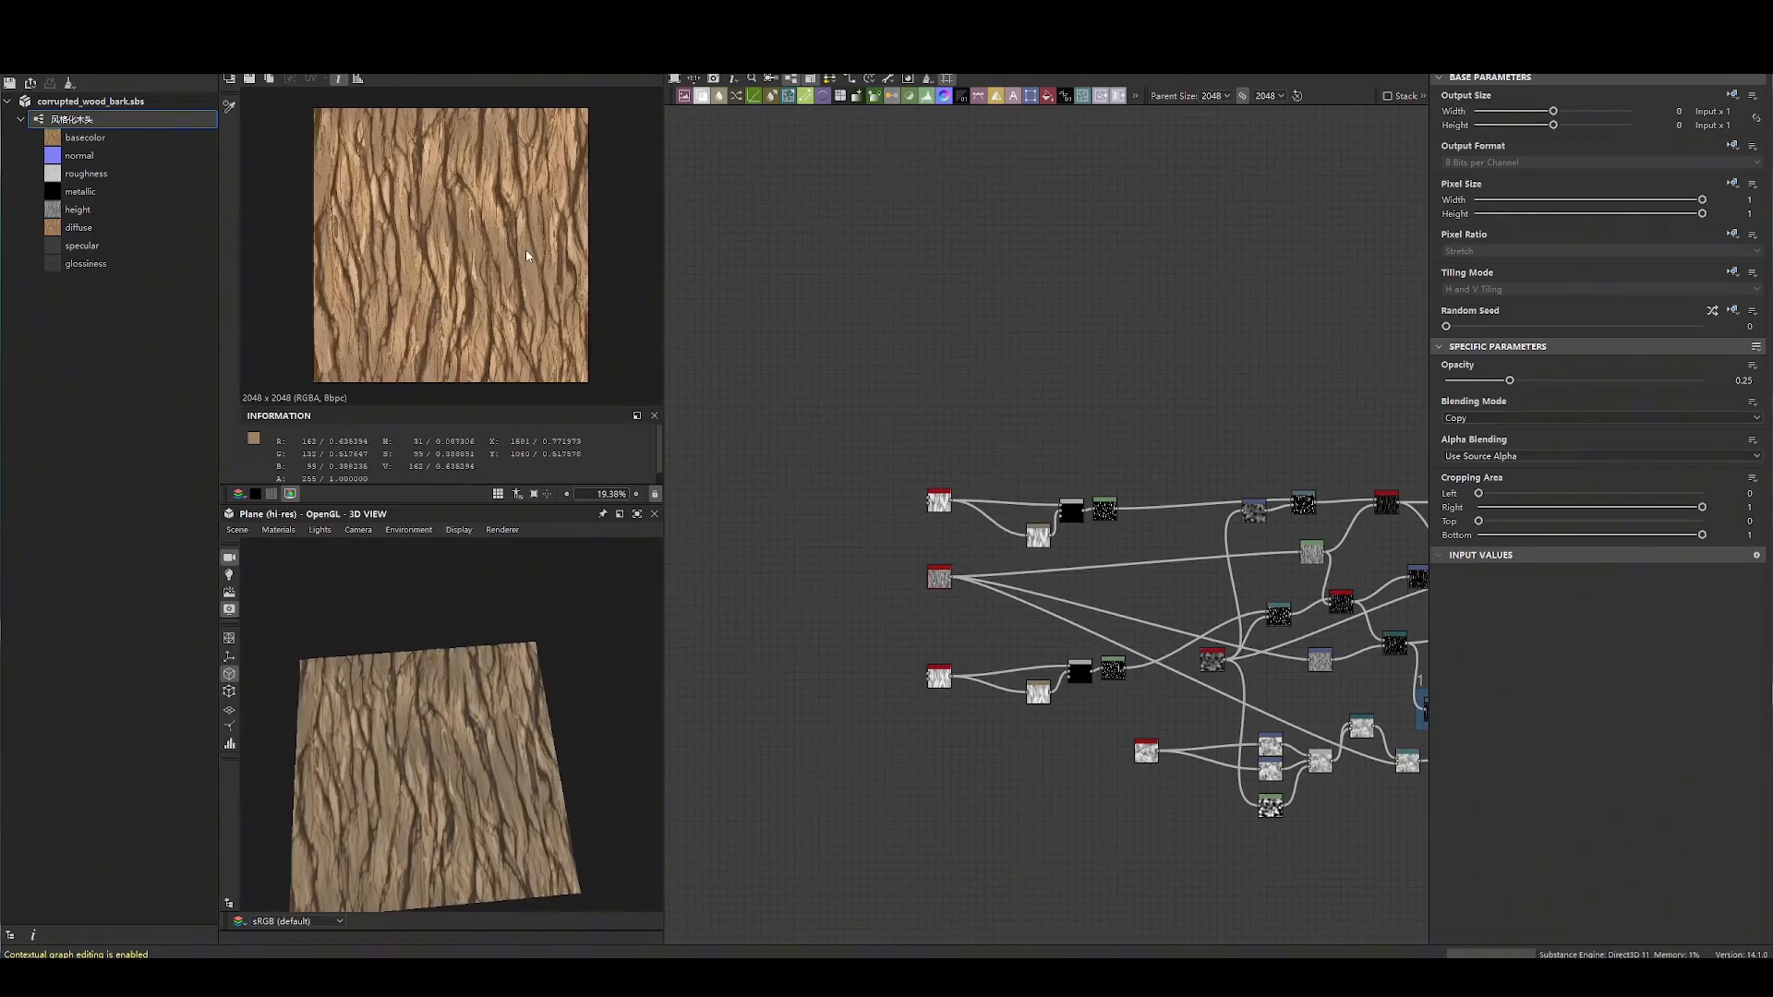
pyautogui.moveTo(464, 654); pyautogui.dragTo(454, 610)
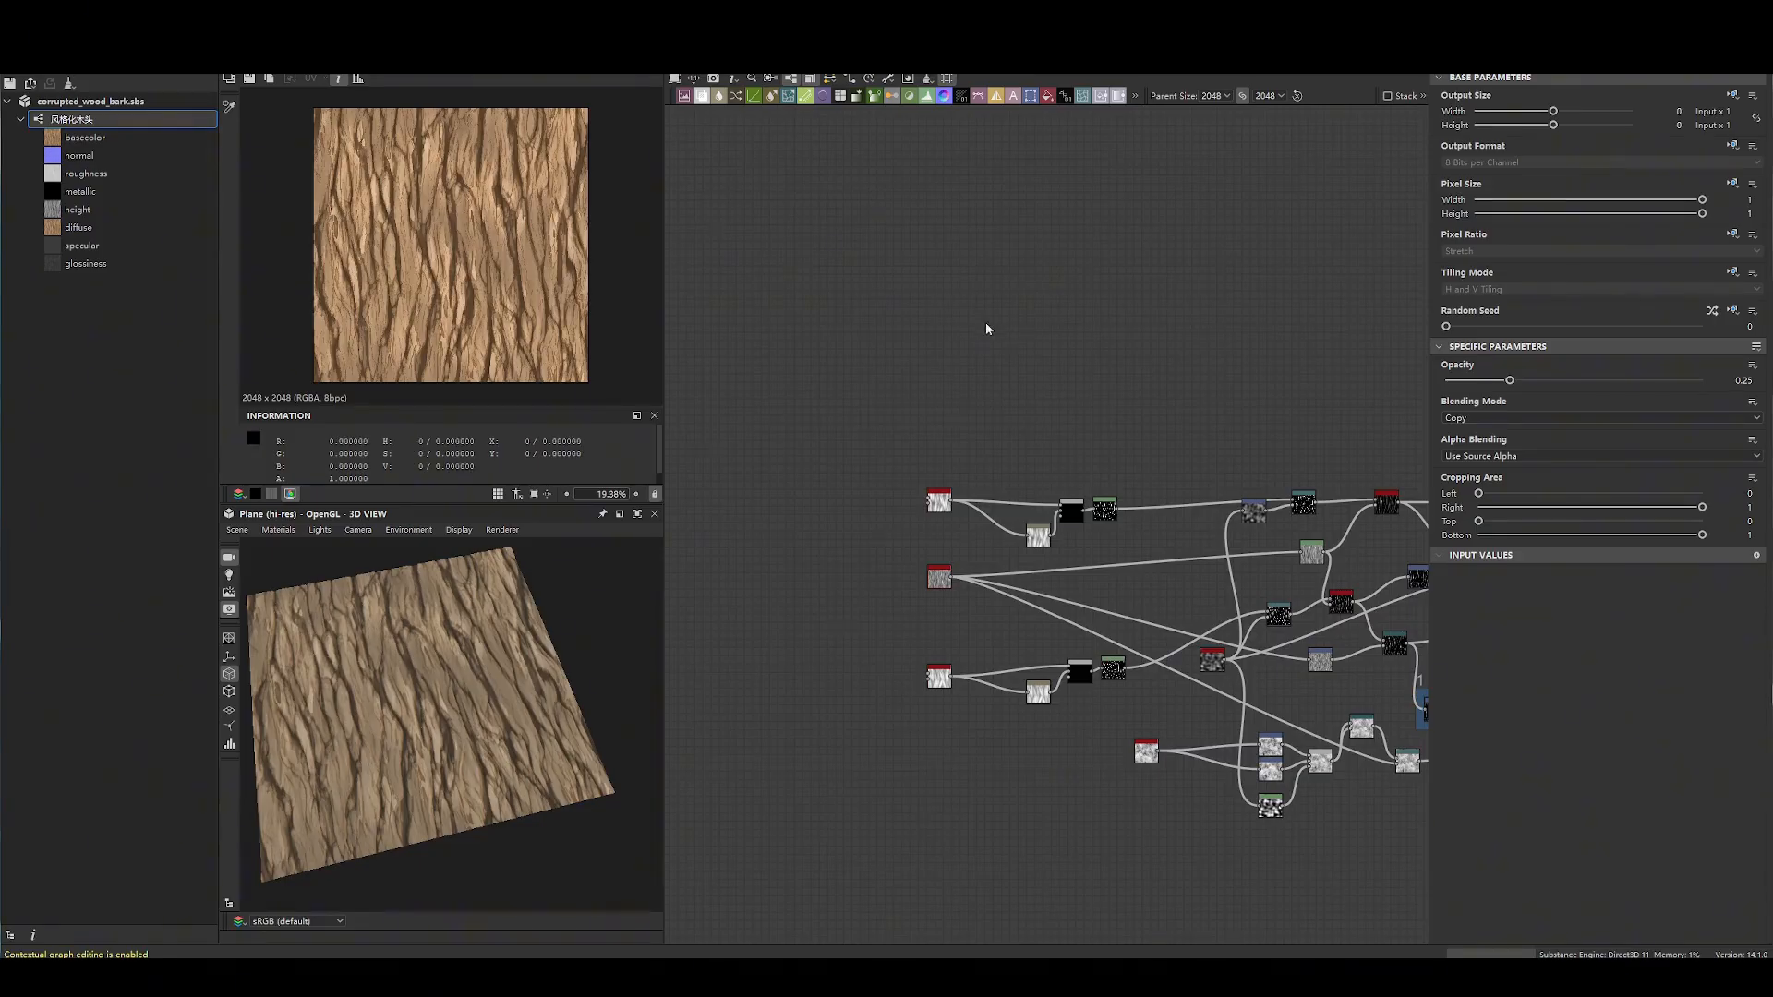
# - Survey the whole node graph, from the Tile Generator and Directional Noise nodes through the numbered frames to the base-color chain
pyautogui.moveTo(1117, 377); pyautogui.dragTo(926, 254, button='middle')
pyautogui.scroll(-6, 1062, 296)
pyautogui.moveTo(1148, 264); pyautogui.dragTo(972, 394, button='middle')
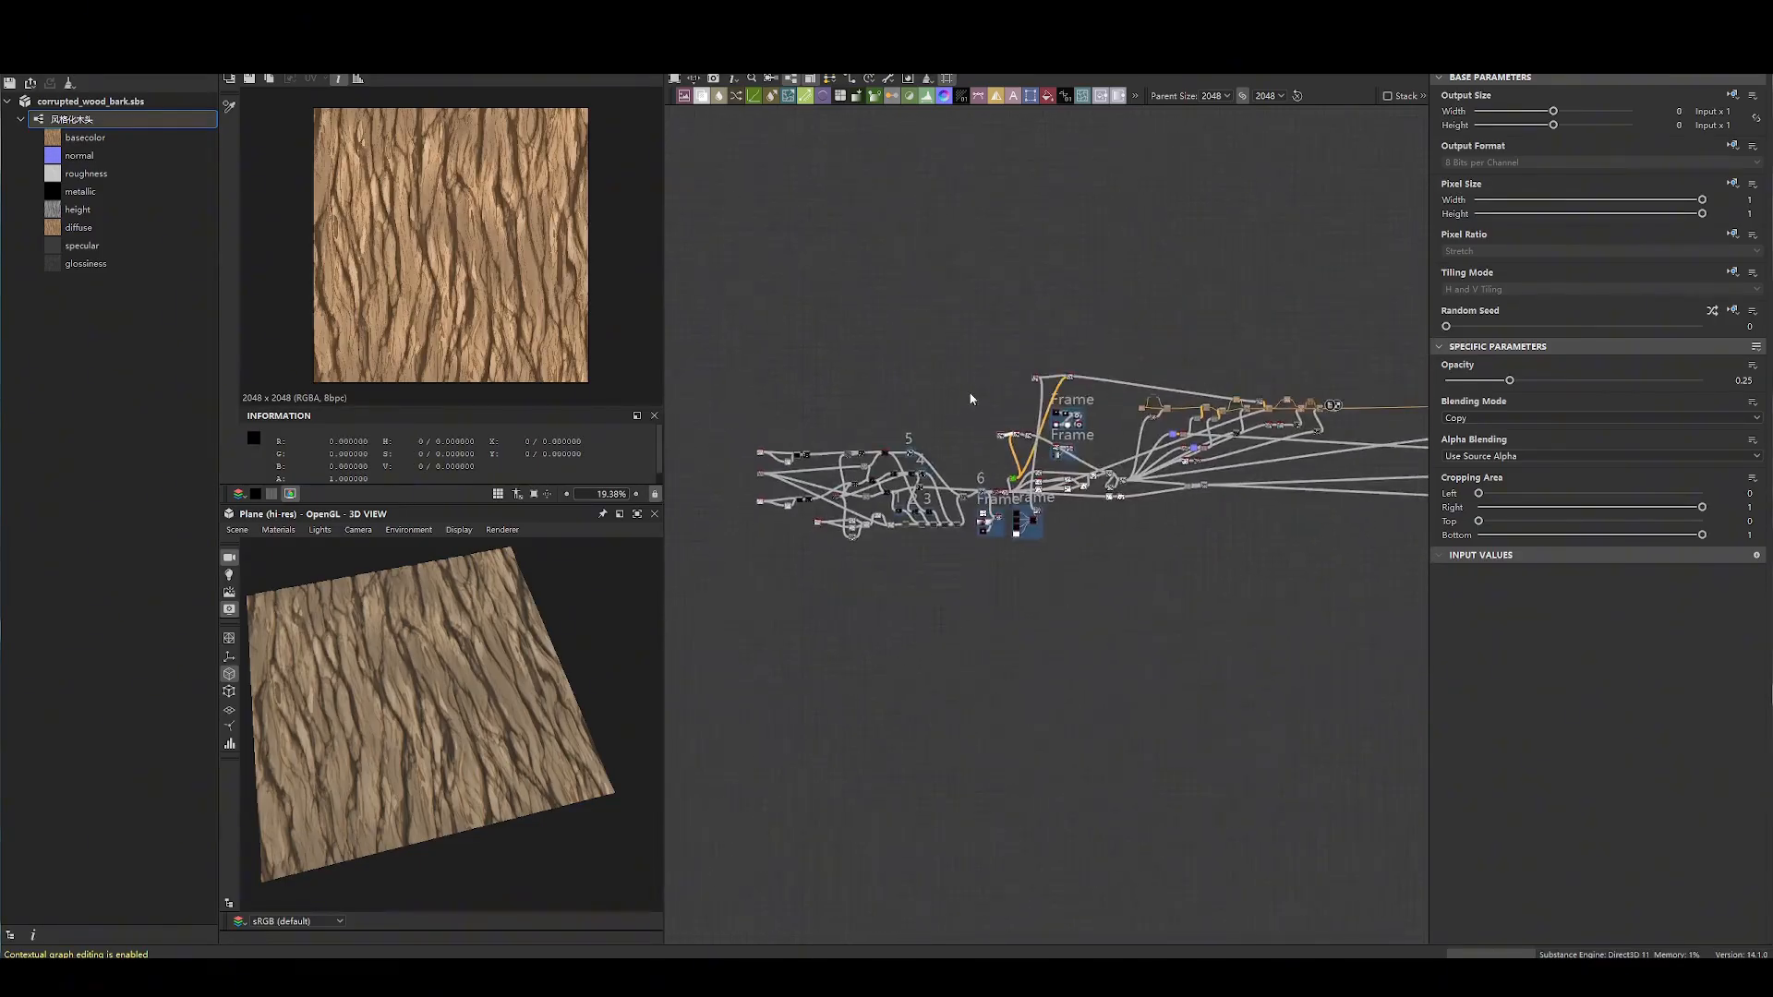
pyautogui.scroll(3, 938, 397)
pyautogui.scroll(3, 1066, 348)
pyautogui.moveTo(1105, 386); pyautogui.dragTo(1049, 391)
pyautogui.moveTo(1203, 378); pyautogui.dragTo(1152, 393)
pyautogui.scroll(-4, 952, 372)
pyautogui.moveTo(812, 377); pyautogui.dragTo(1109, 386, button='middle')
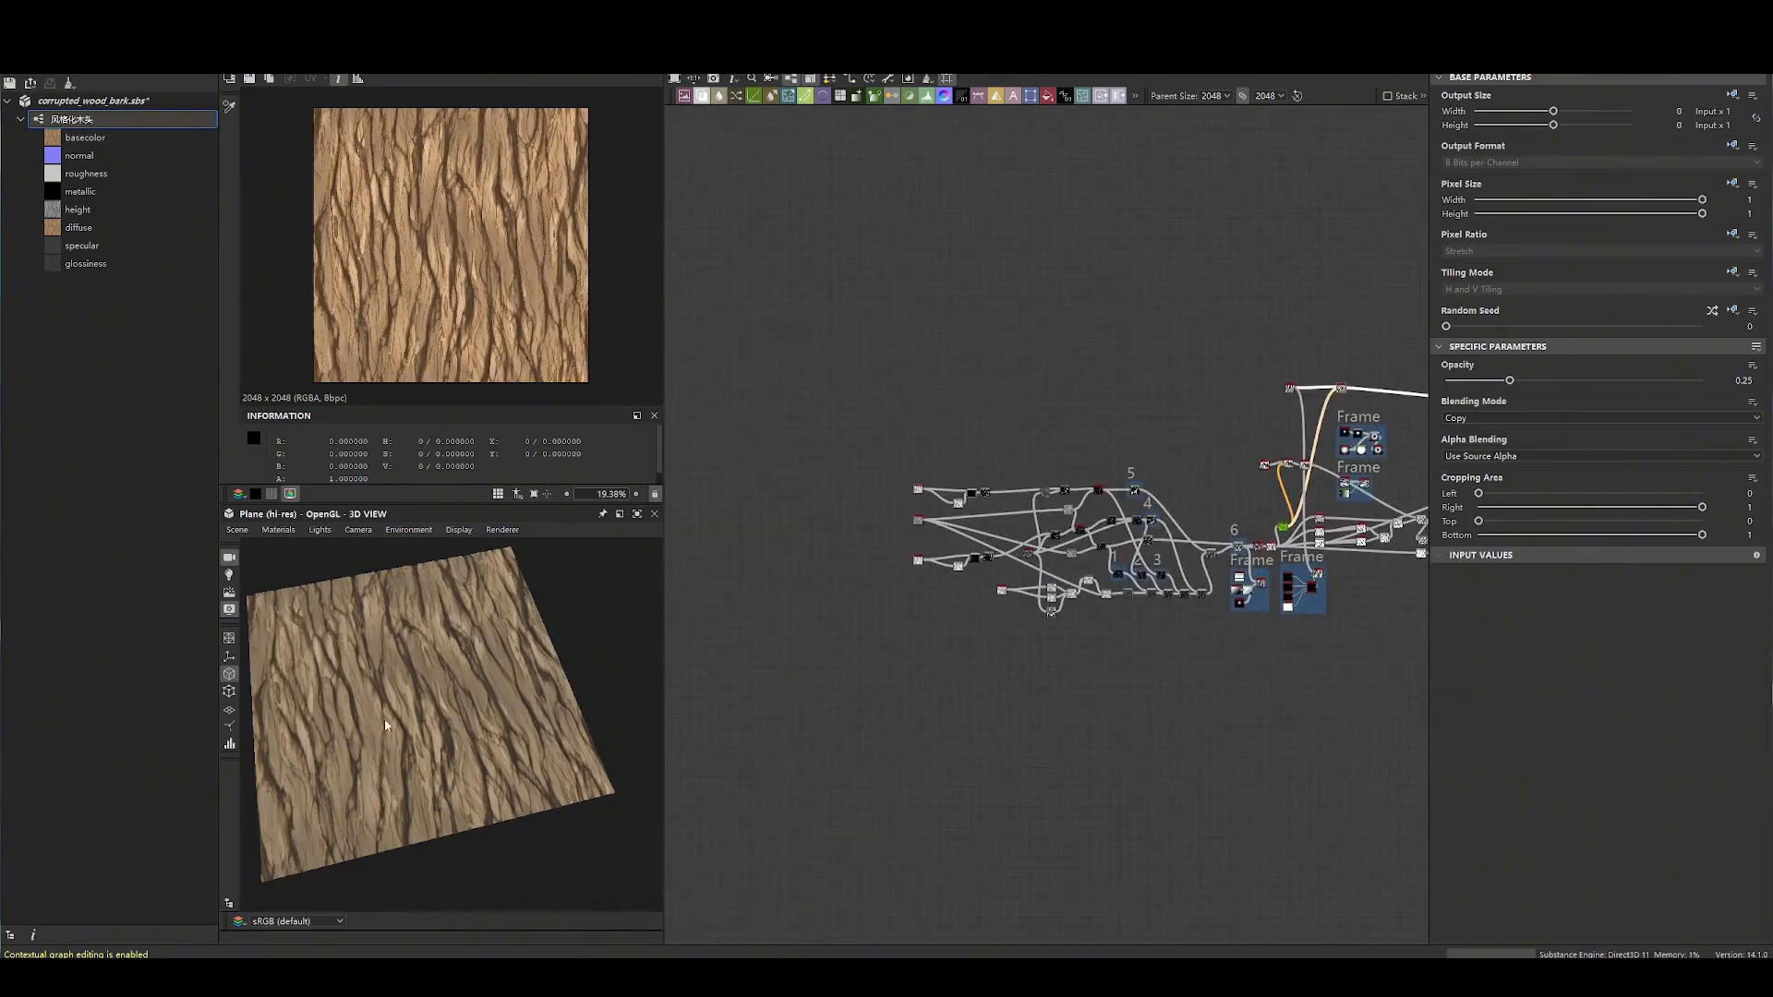
pyautogui.scroll(8, 914, 502)
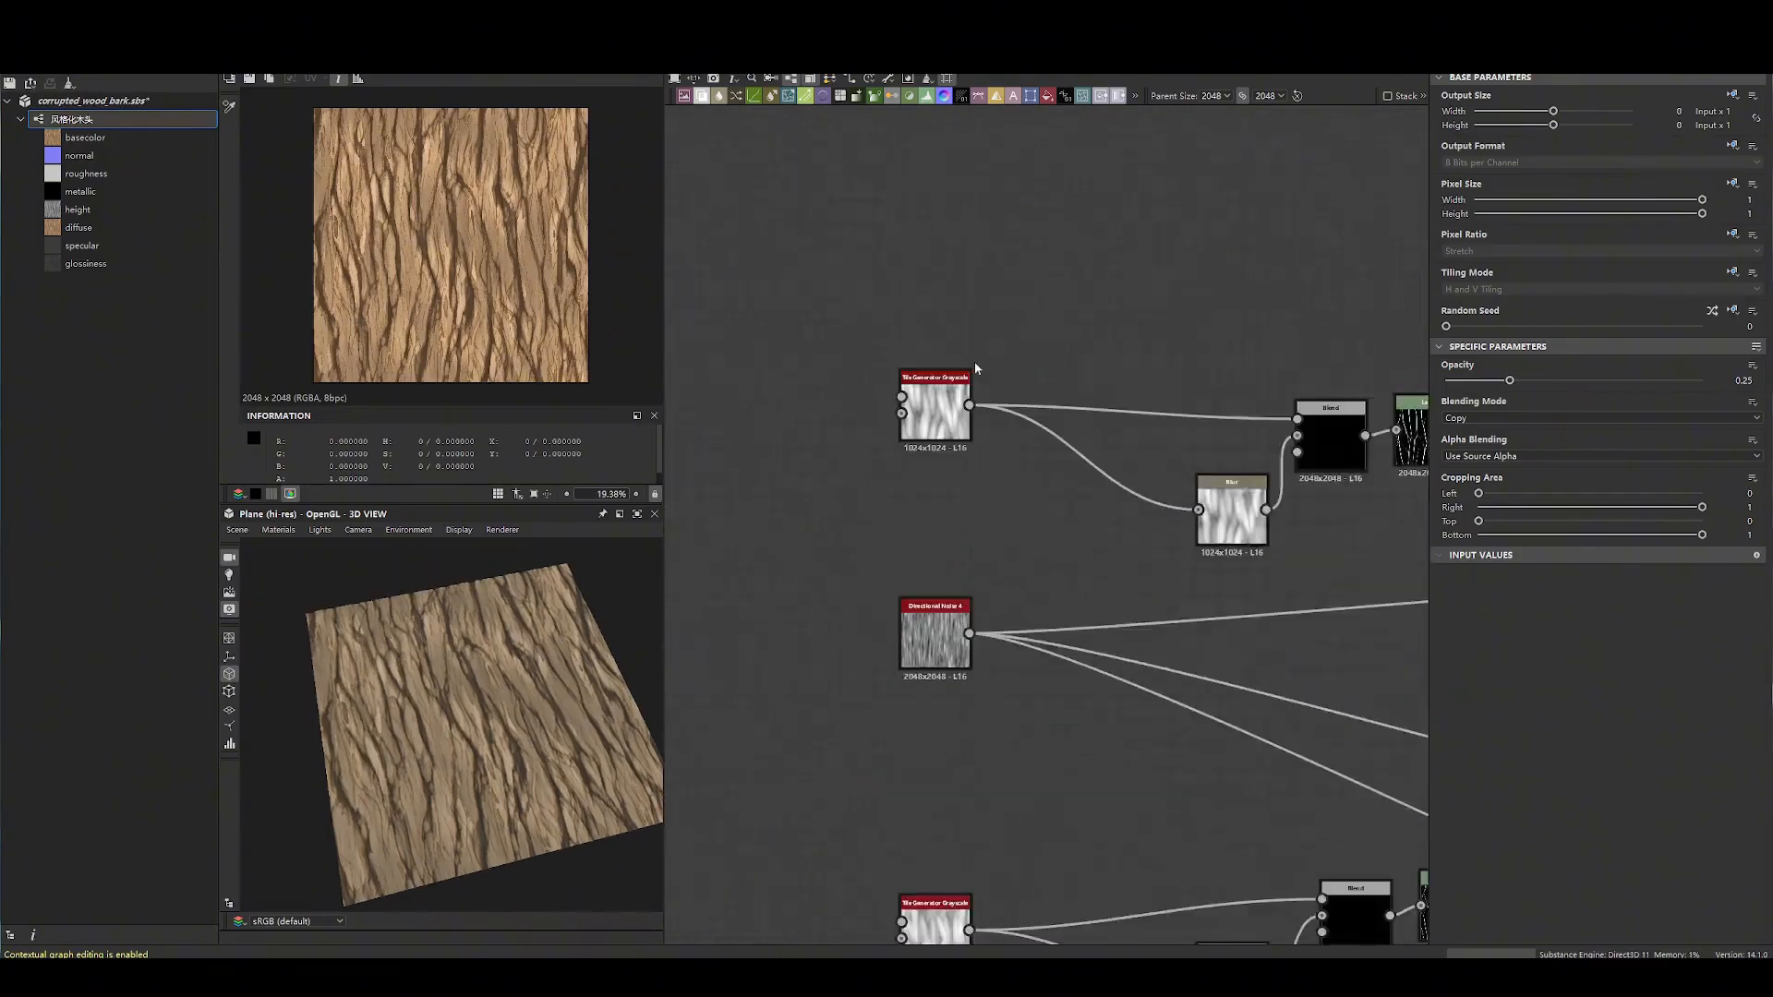
pyautogui.scroll(-6, 975, 368)
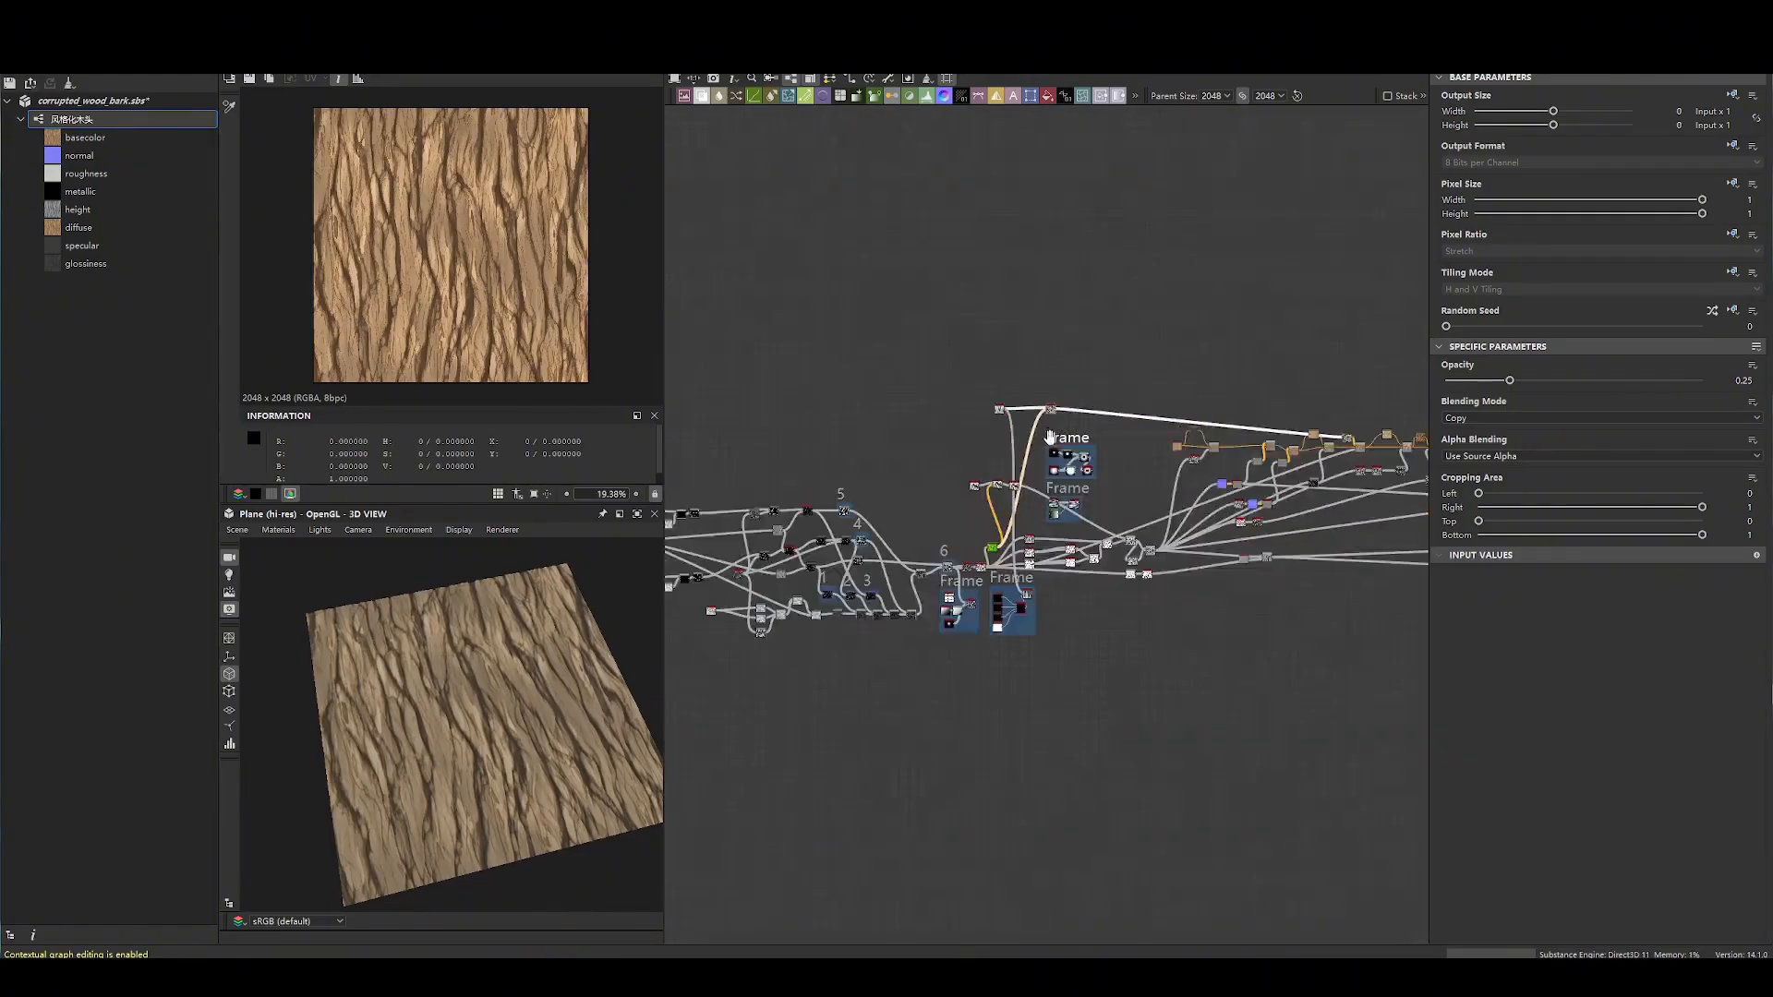
pyautogui.scroll(-5, 927, 396)
pyautogui.scroll(4, 1069, 538)
pyautogui.scroll(5, 962, 485)
# - Preview the nodes in the numbered frames one after another, from frame 1 to frame 6
pyautogui.doubleClick(830, 623)
pyautogui.doubleClick(930, 627)
pyautogui.doubleClick(1015, 627)
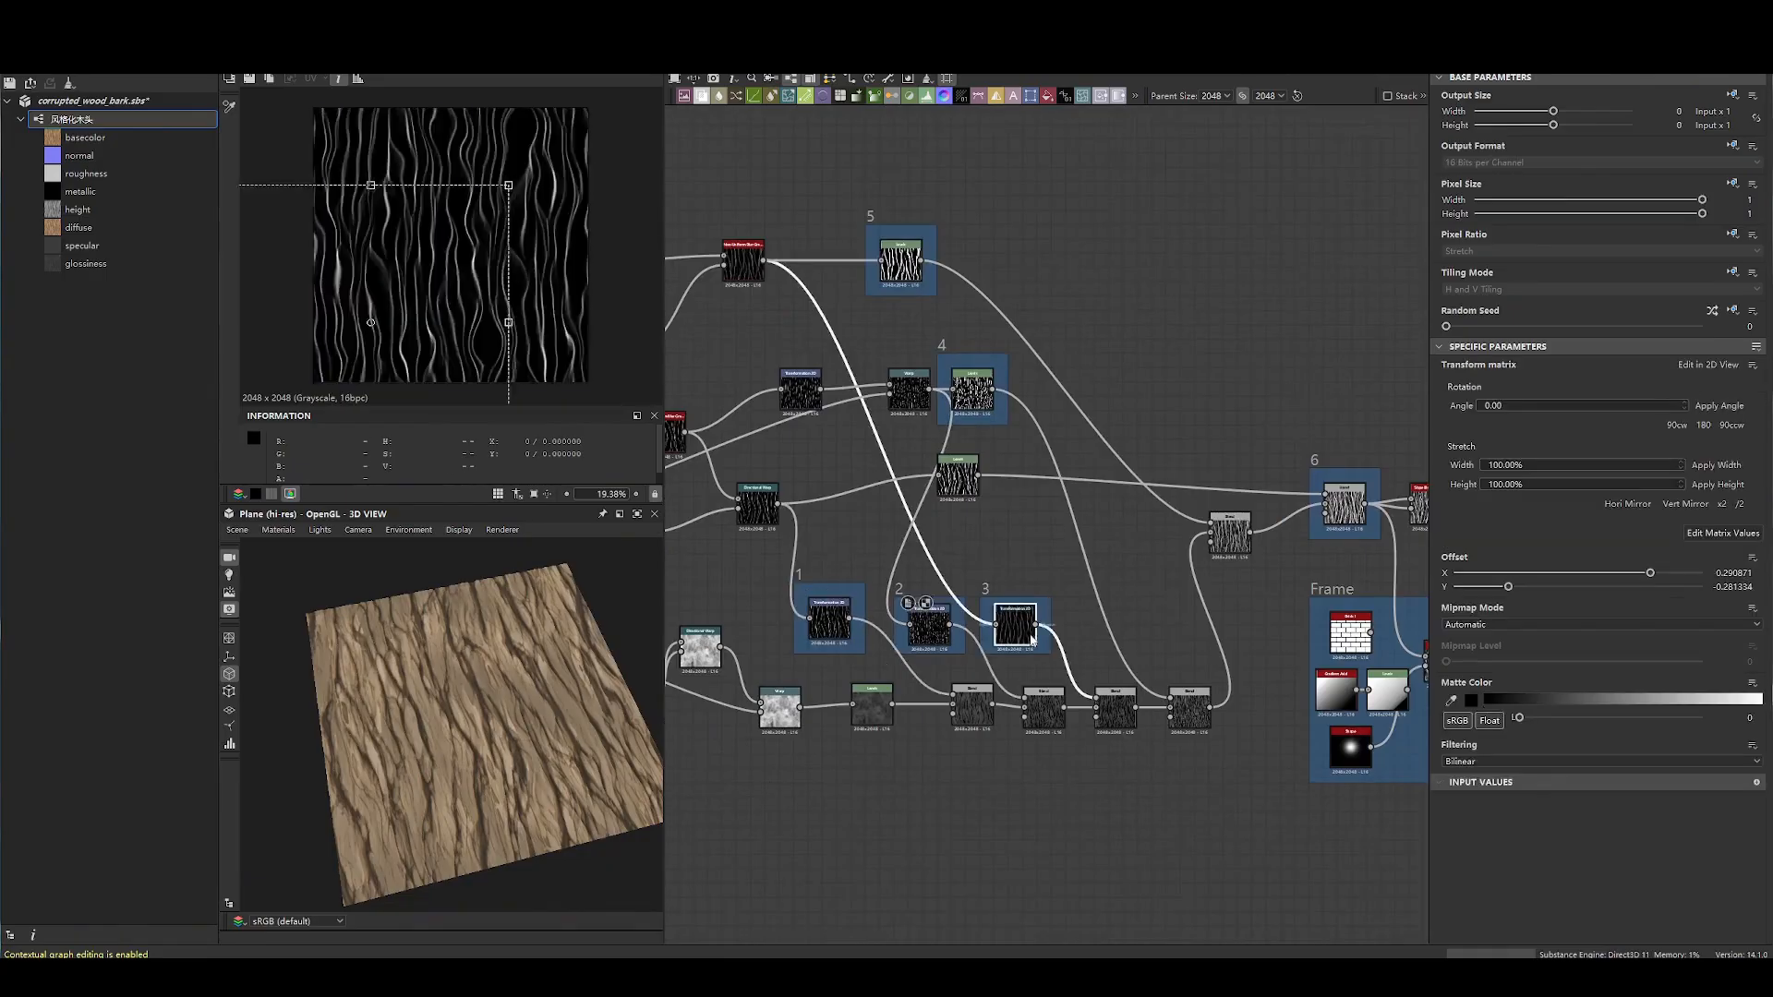
pyautogui.doubleClick(967, 392)
pyautogui.doubleClick(901, 265)
pyautogui.doubleClick(1346, 514)
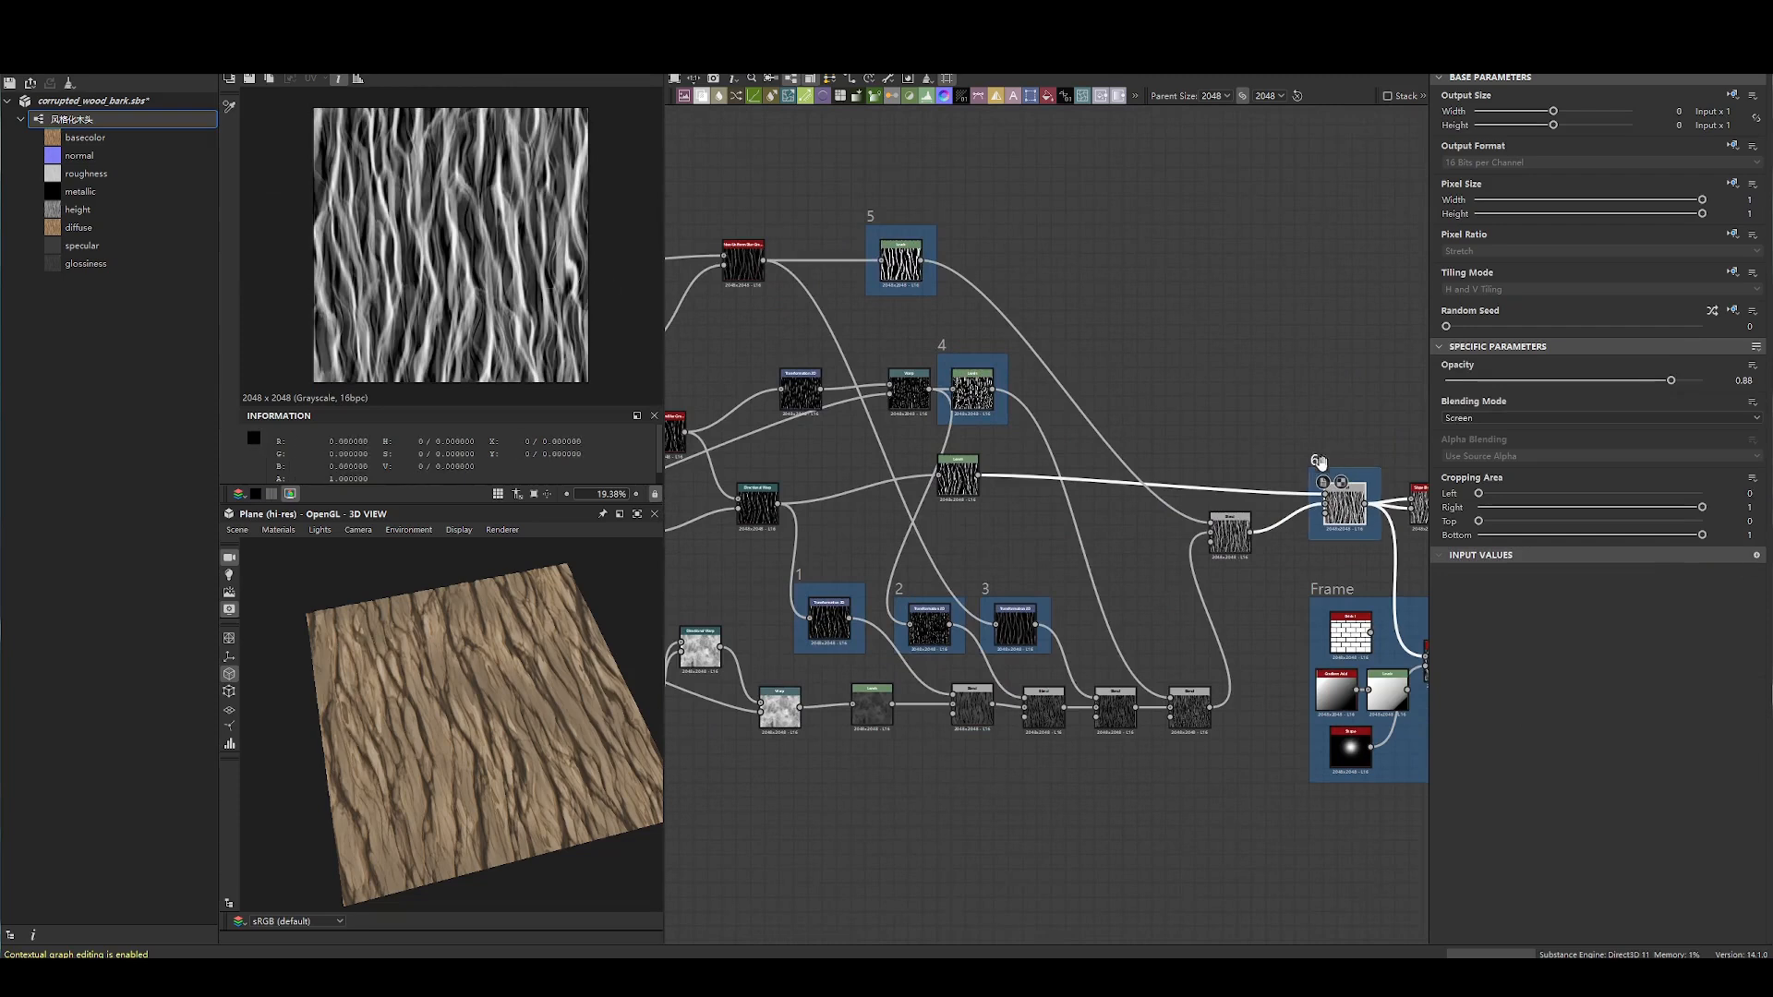
# - Remove frame 6 from around the Blend node and add a frame titled 6 around the Levels node feeding it
pyautogui.doubleClick(1230, 534)
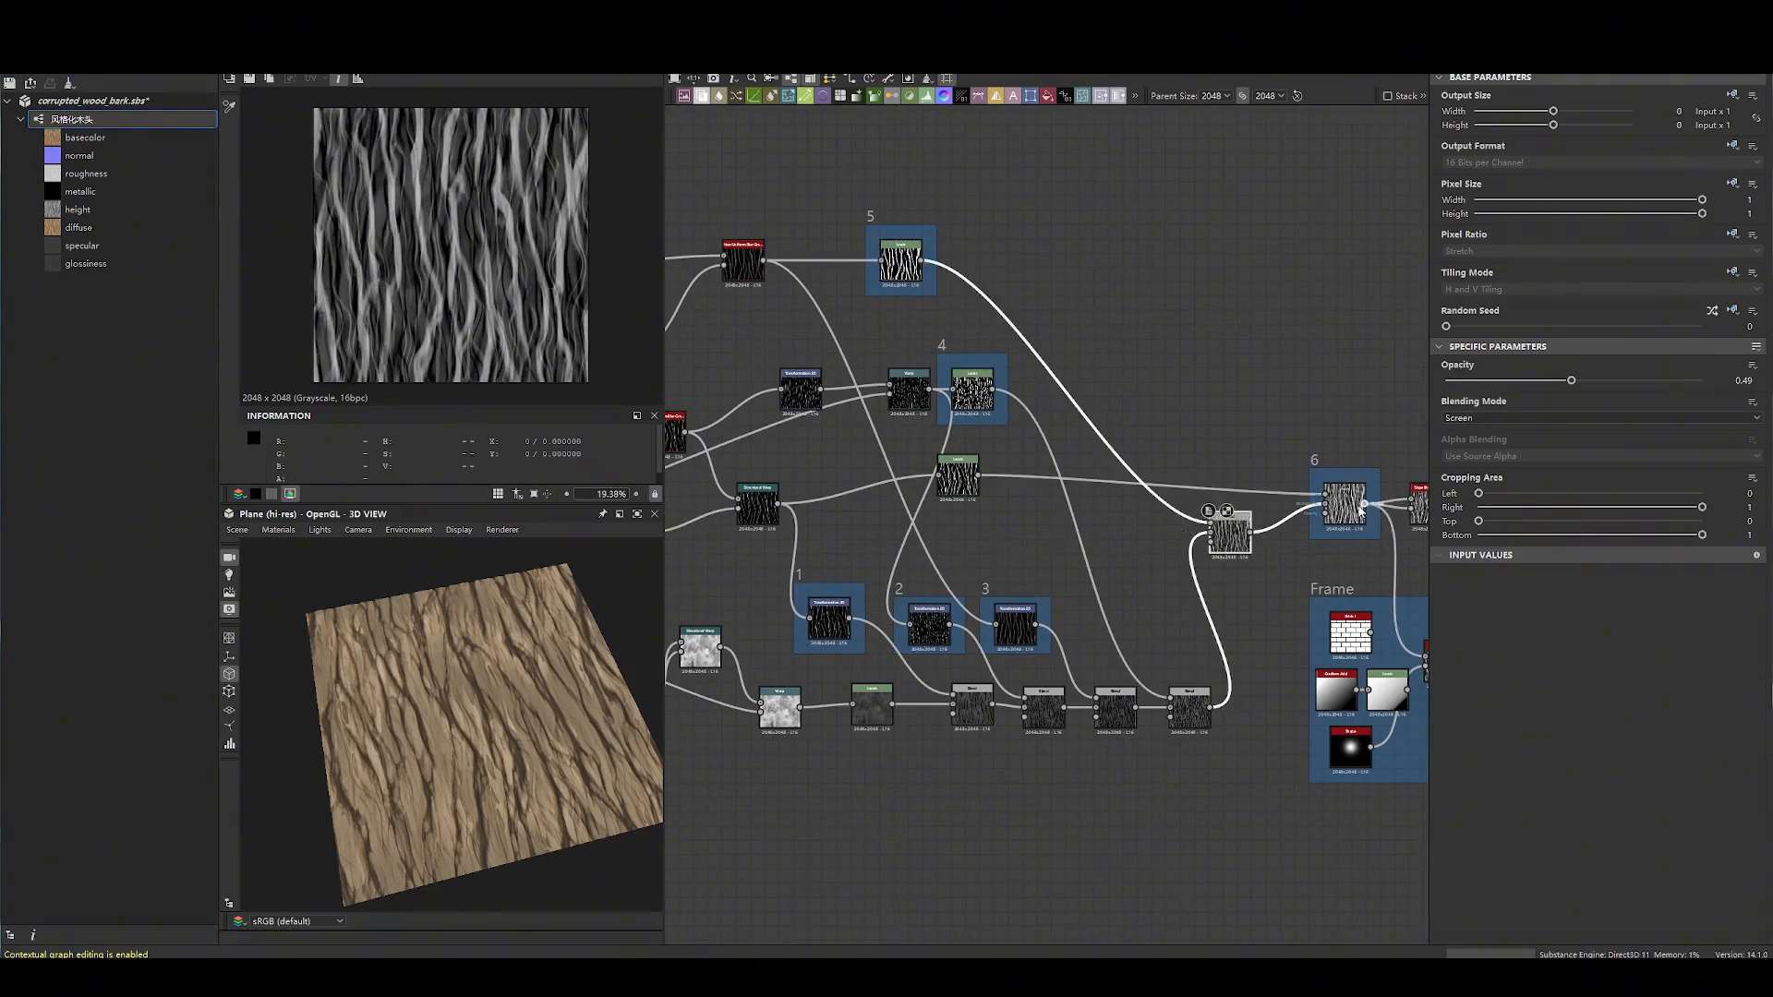
pyautogui.doubleClick(957, 475)
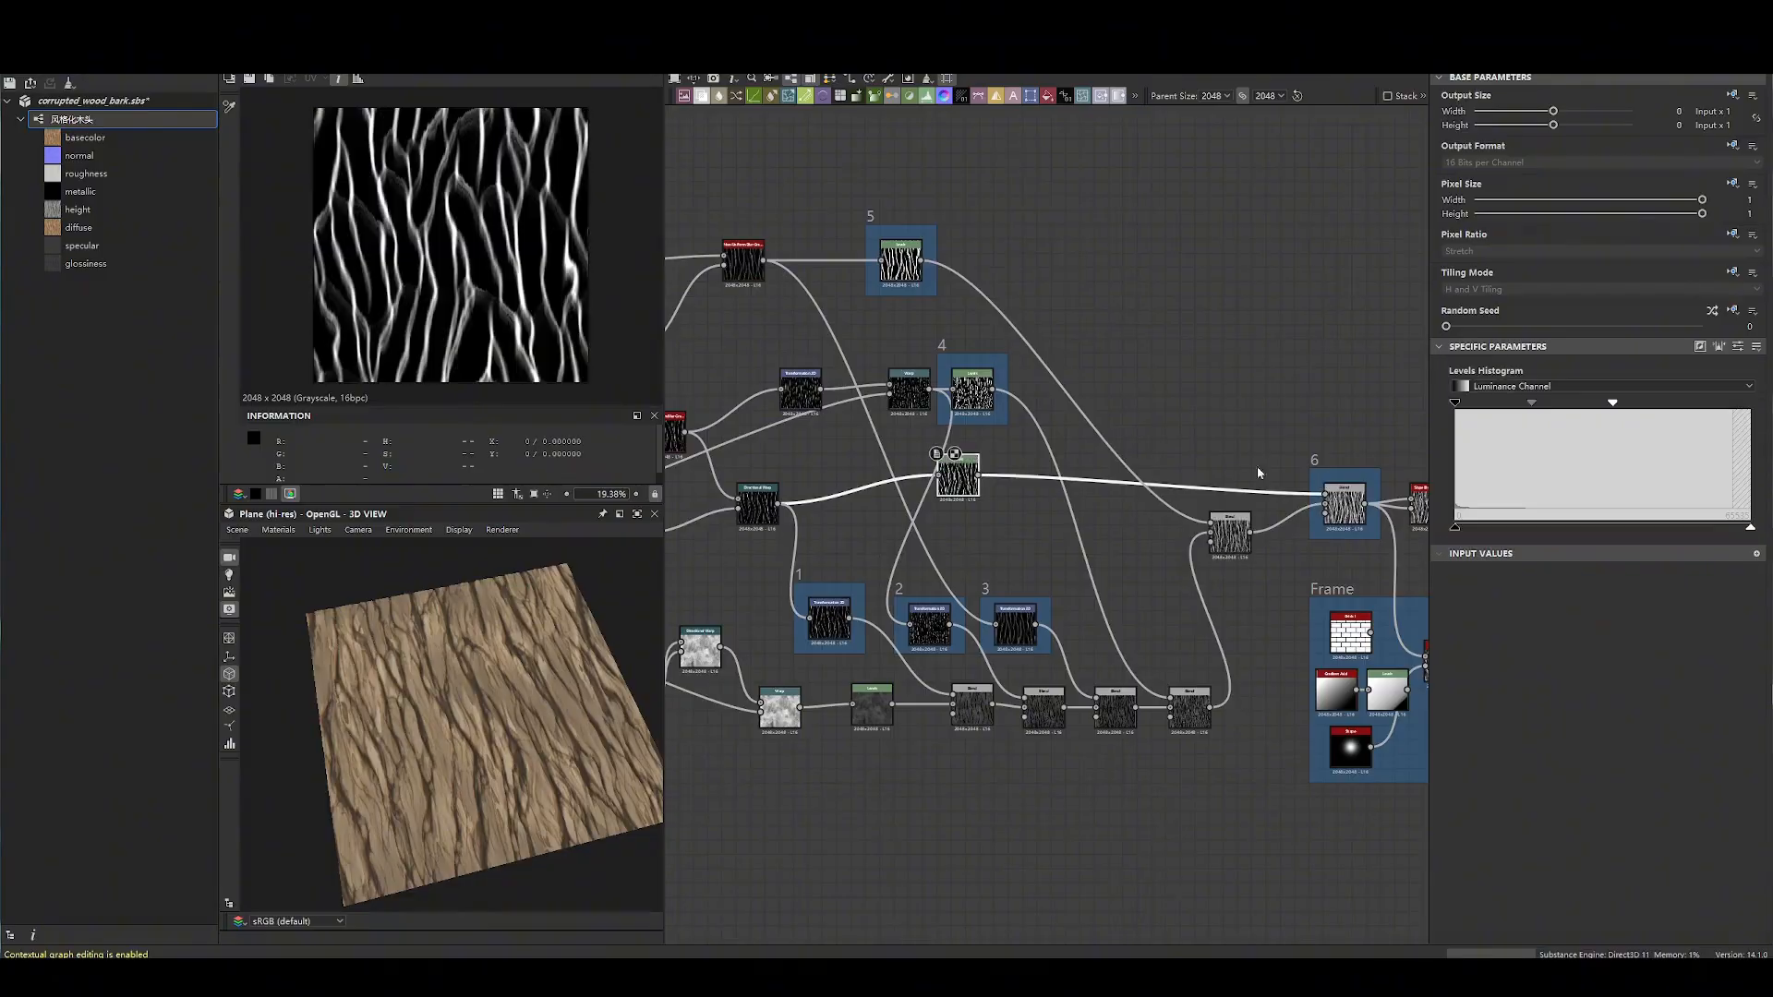
pyautogui.click(1330, 471)
pyautogui.press('Delete')
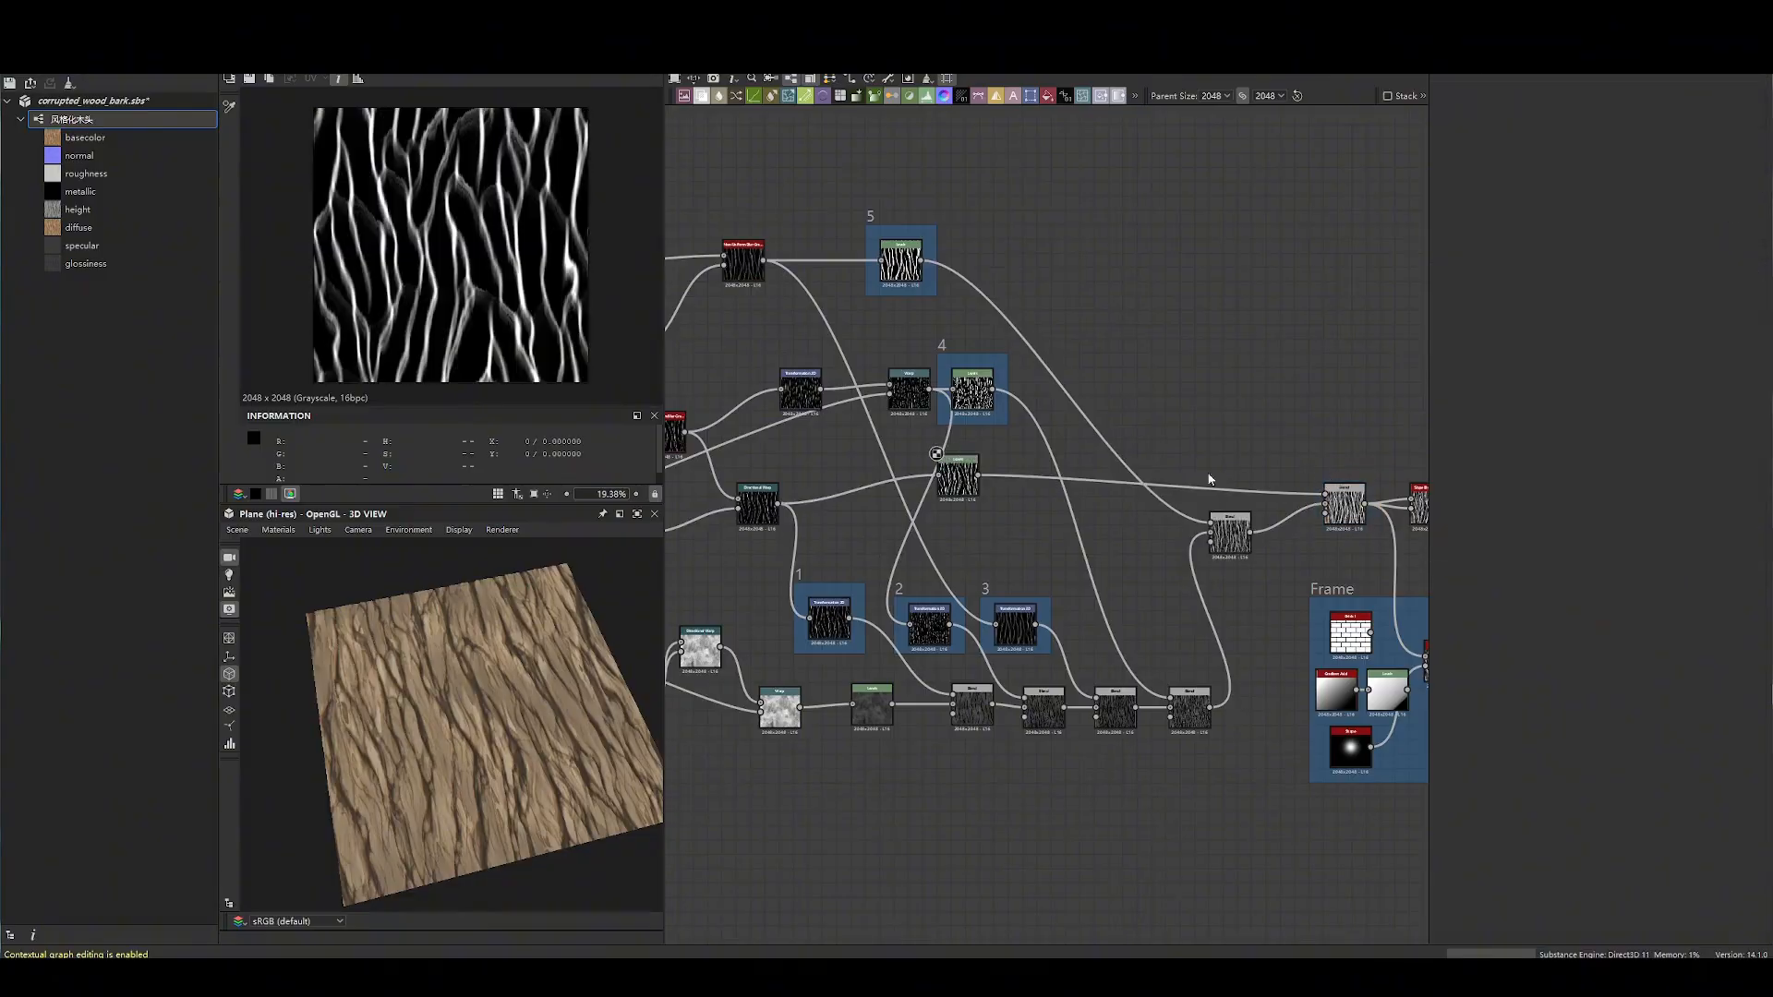
pyautogui.rightClick(961, 477)
pyautogui.click(1013, 552)
pyautogui.write('6')
# - Preview the nodes in frames 3 and 6, and the Screen Blend node that merges the crack layers
pyautogui.doubleClick(1021, 620)
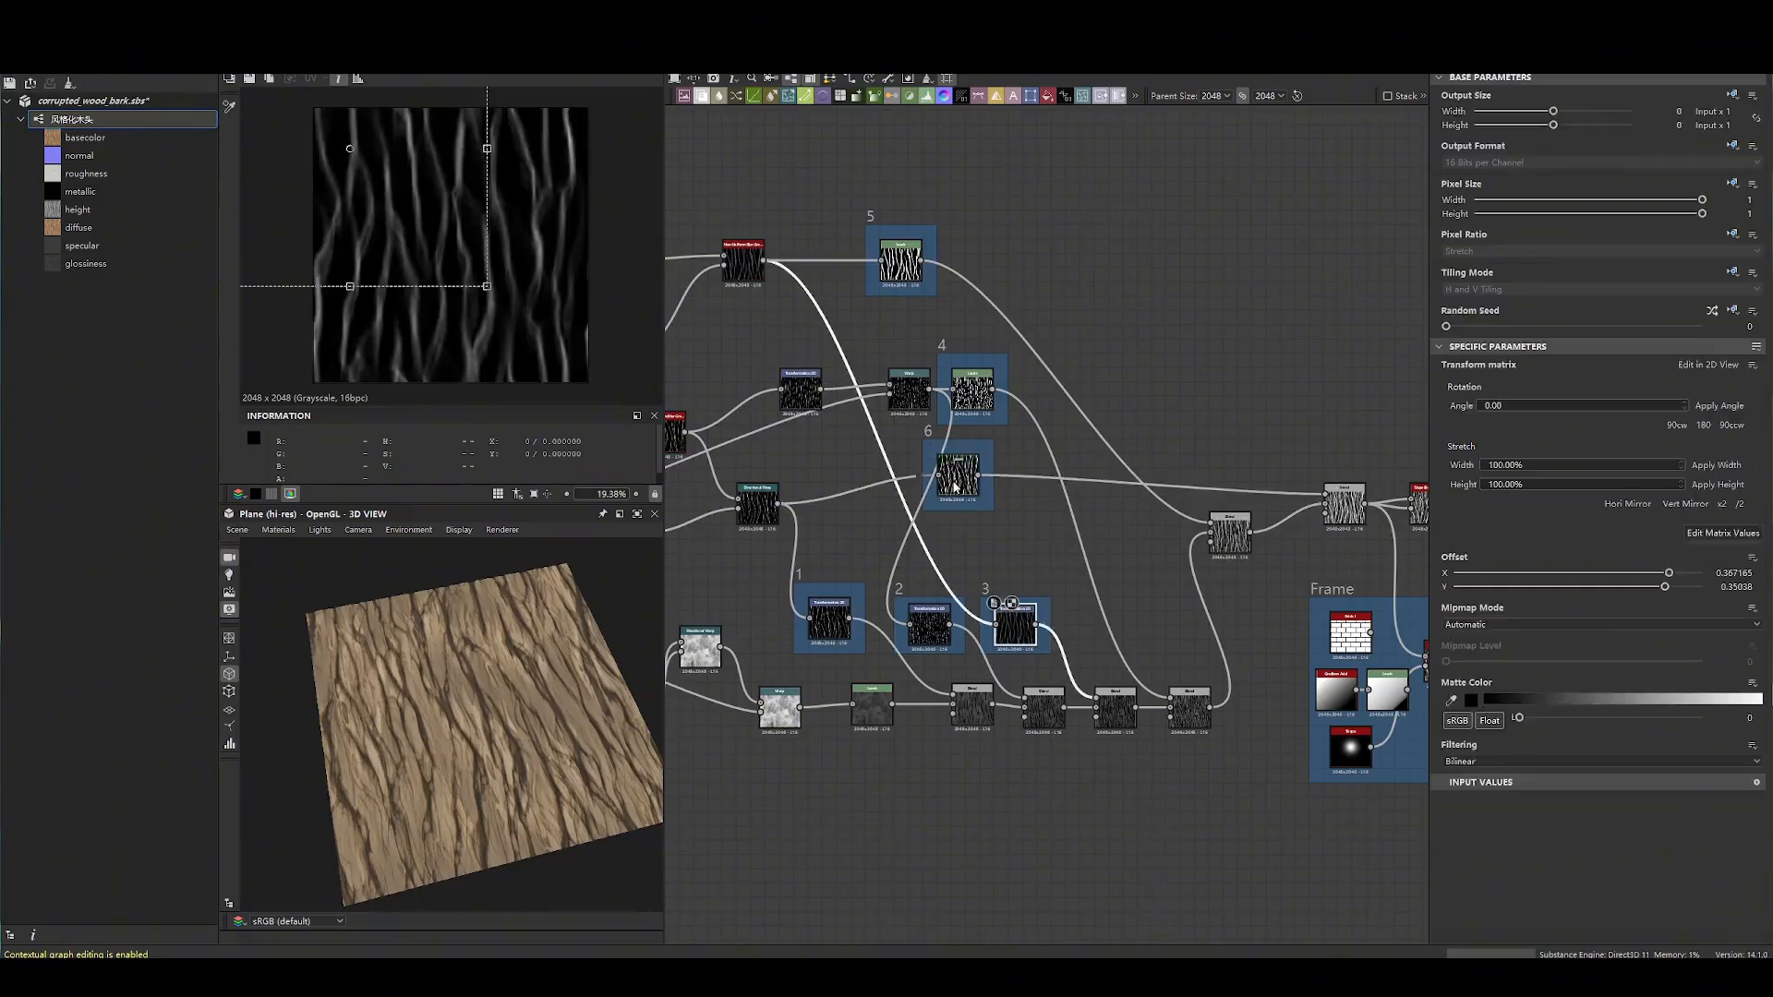
pyautogui.doubleClick(960, 478)
pyautogui.moveTo(1332, 513); pyautogui.dragTo(1132, 504, button='middle')
pyautogui.doubleClick(1134, 503)
# - Preview the two Quantize Grayscale nodes and the Levels node below them
pyautogui.moveTo(1306, 342); pyautogui.dragTo(911, 452, button='middle')
pyautogui.scroll(-2, 915, 449)
pyautogui.moveTo(1231, 457); pyautogui.dragTo(1053, 390, button='middle')
pyautogui.scroll(5, 883, 432)
pyautogui.scroll(2, 886, 430)
pyautogui.doubleClick(831, 349)
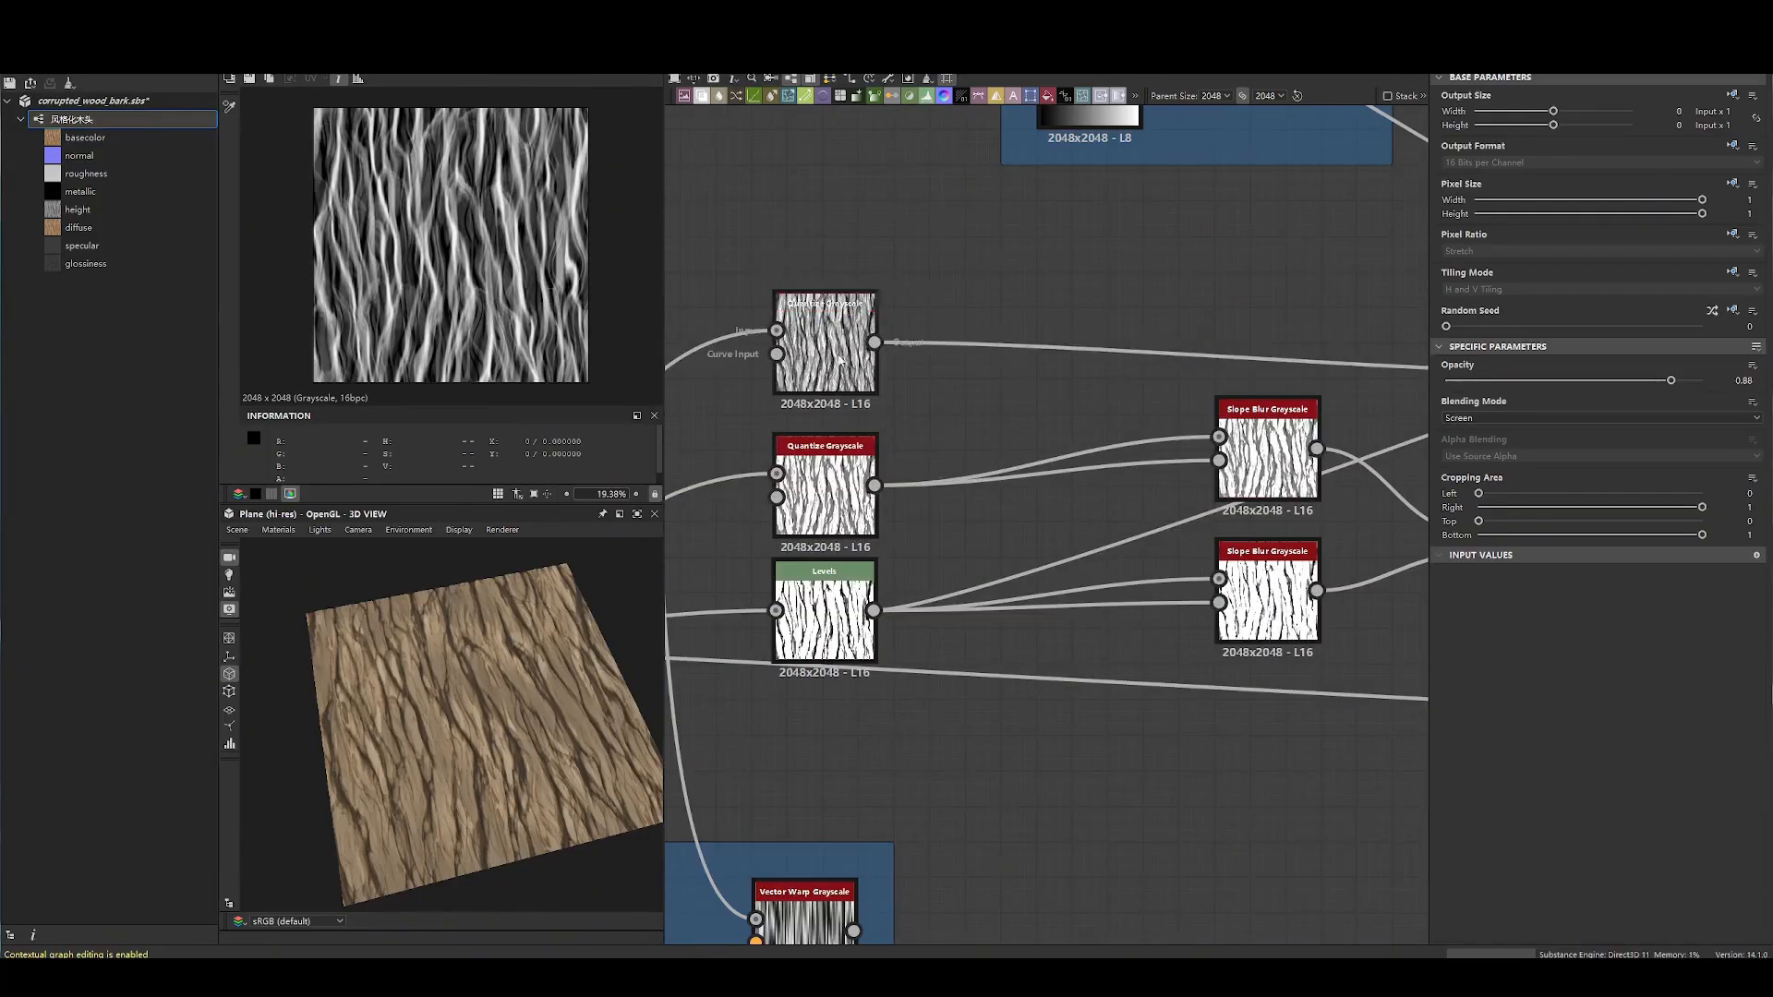
pyautogui.doubleClick(832, 486)
pyautogui.doubleClick(831, 612)
# - Compare the upper and lower Quantize Grayscale results in the 2D view
pyautogui.moveTo(881, 379); pyautogui.dragTo(1116, 379, button='middle')
pyautogui.scroll(1, 1116, 379)
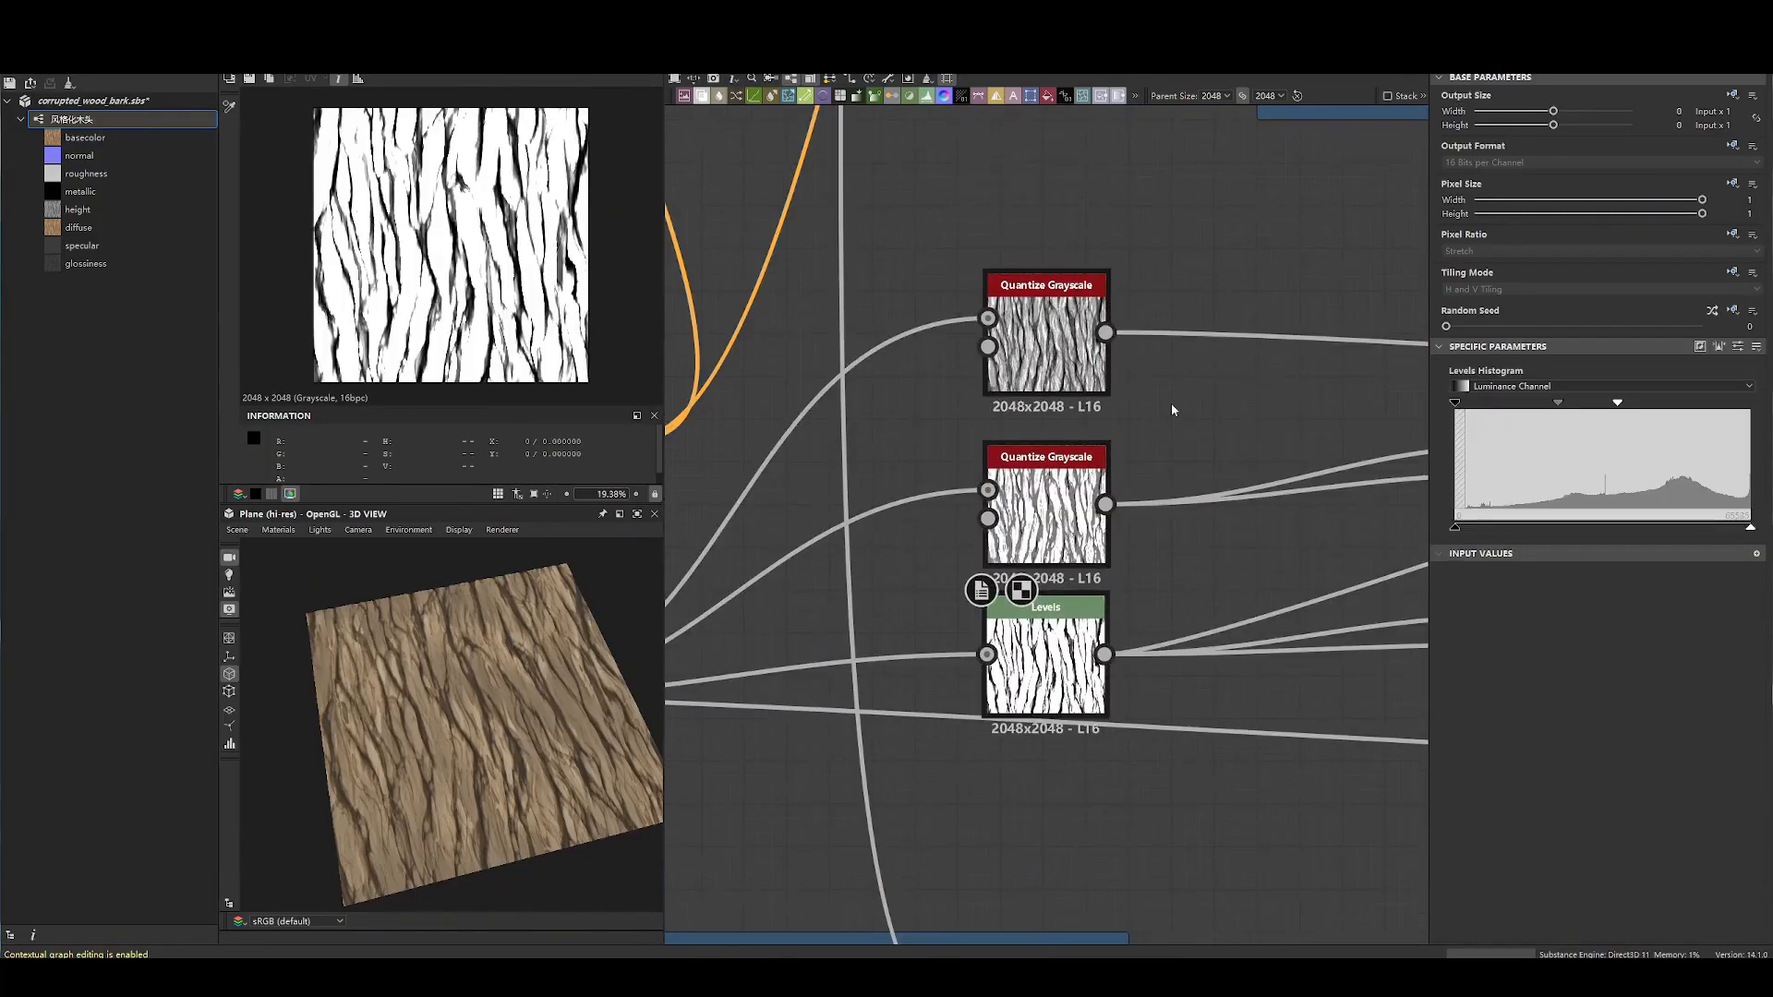
pyautogui.doubleClick(1062, 325)
pyautogui.doubleClick(1062, 503)
pyautogui.doubleClick(1071, 314)
# - Follow the height chain past the Slope Blur nodes and preview the Multiply Blend node after Transformation 2D
pyautogui.scroll(-5, 1284, 428)
pyautogui.moveTo(1284, 428); pyautogui.dragTo(835, 417, button='middle')
pyautogui.scroll(3, 1072, 375)
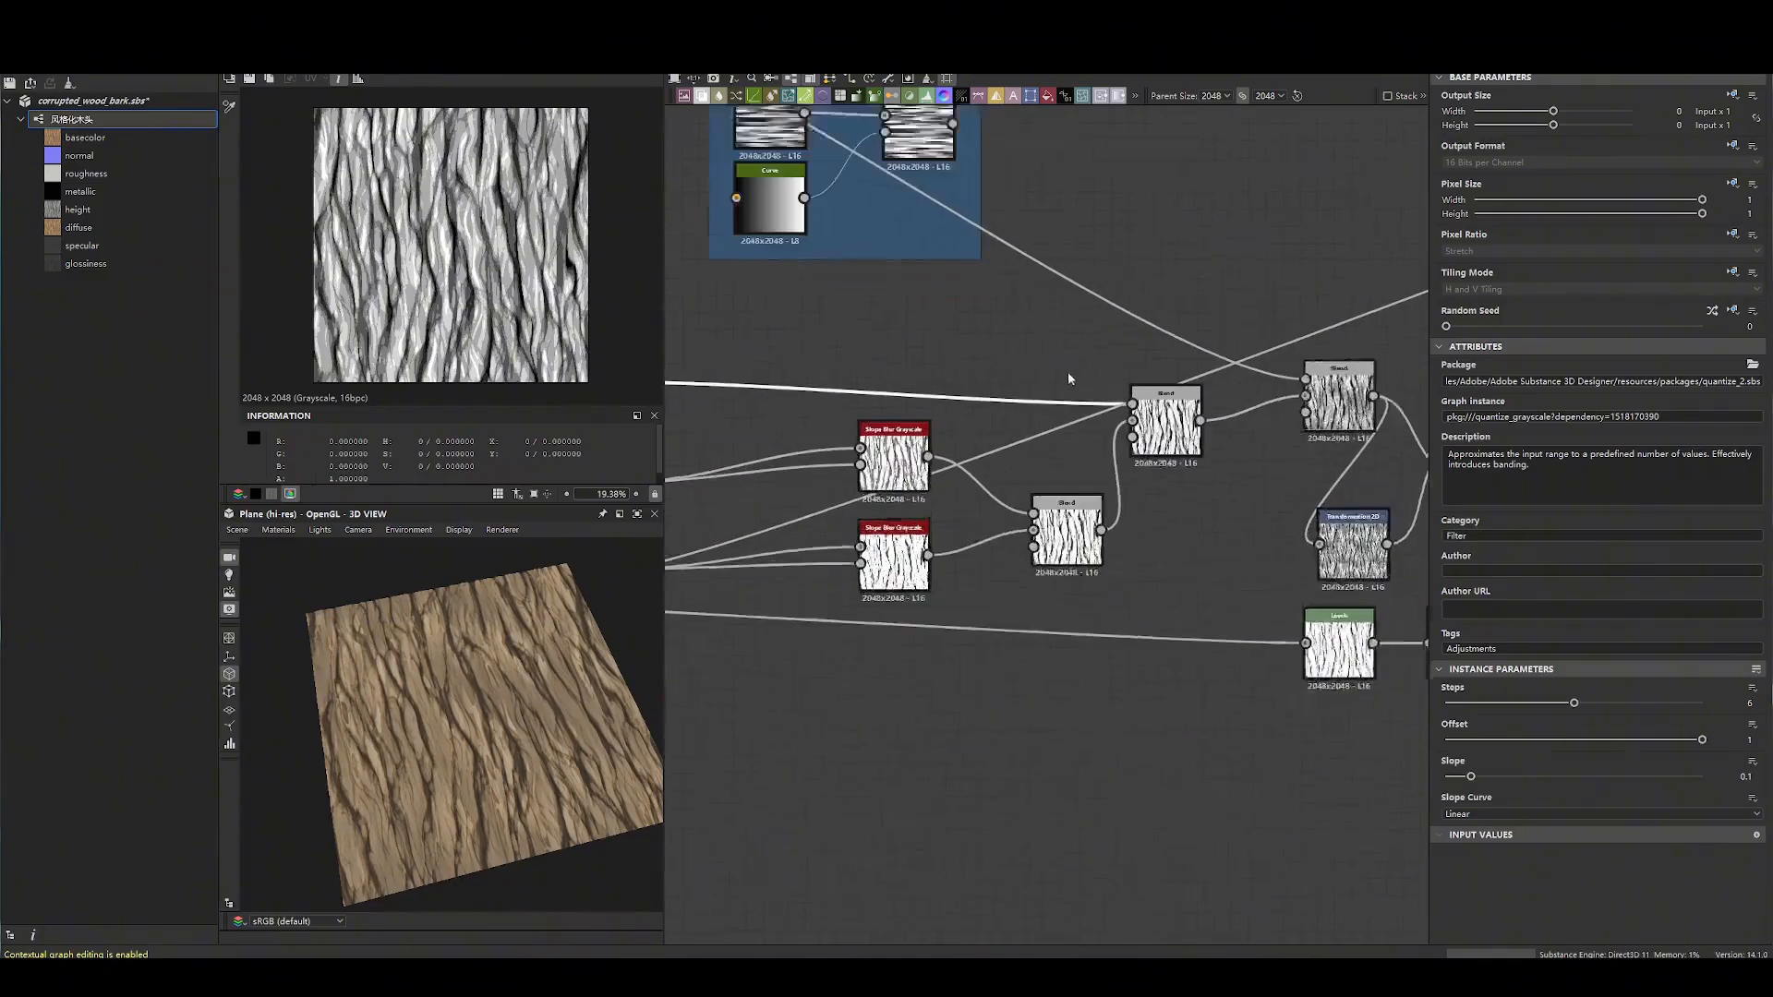
pyautogui.moveTo(1094, 370); pyautogui.dragTo(669, 355, button='middle')
pyautogui.scroll(-1, 976, 414)
pyautogui.scroll(-3, 997, 406)
pyautogui.moveTo(997, 406); pyautogui.dragTo(1031, 430, button='middle')
pyautogui.scroll(3, 1126, 485)
pyautogui.doubleClick(1134, 492)
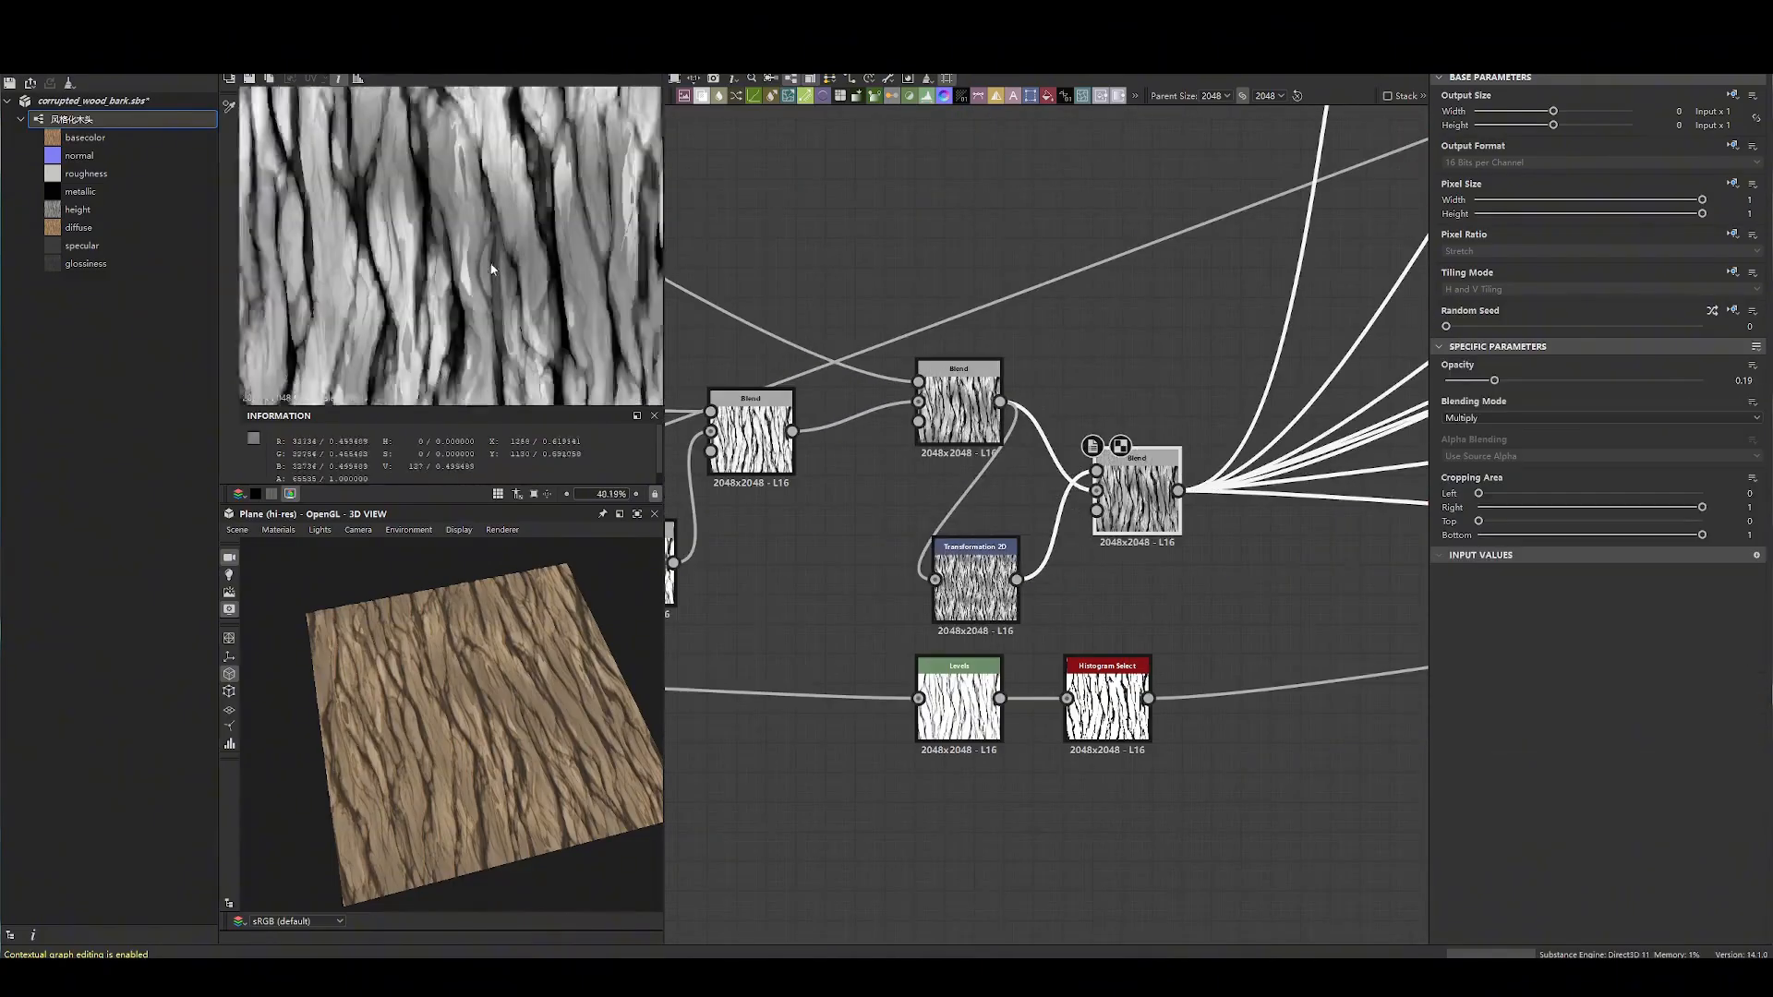
# - Preview three of the material's output nodes at the end of the graph, finishing with glossiness
pyautogui.scroll(-6, 1127, 364)
pyautogui.moveTo(1079, 497); pyautogui.dragTo(685, 388, button='middle')
pyautogui.scroll(4, 1180, 410)
pyautogui.doubleClick(1190, 563)
pyautogui.doubleClick(1183, 485)
pyautogui.doubleClick(1183, 399)
# - Go back to the start of the base-color chain and preview its first Blend node, after the uniform color
pyautogui.moveTo(876, 392); pyautogui.dragTo(1307, 507, button='middle')
pyautogui.scroll(-4, 933, 379)
pyautogui.moveTo(933, 378); pyautogui.dragTo(1314, 510, button='middle')
pyautogui.scroll(2, 973, 440)
pyautogui.moveTo(973, 440); pyautogui.dragTo(1418, 366, button='middle')
pyautogui.scroll(2, 1012, 441)
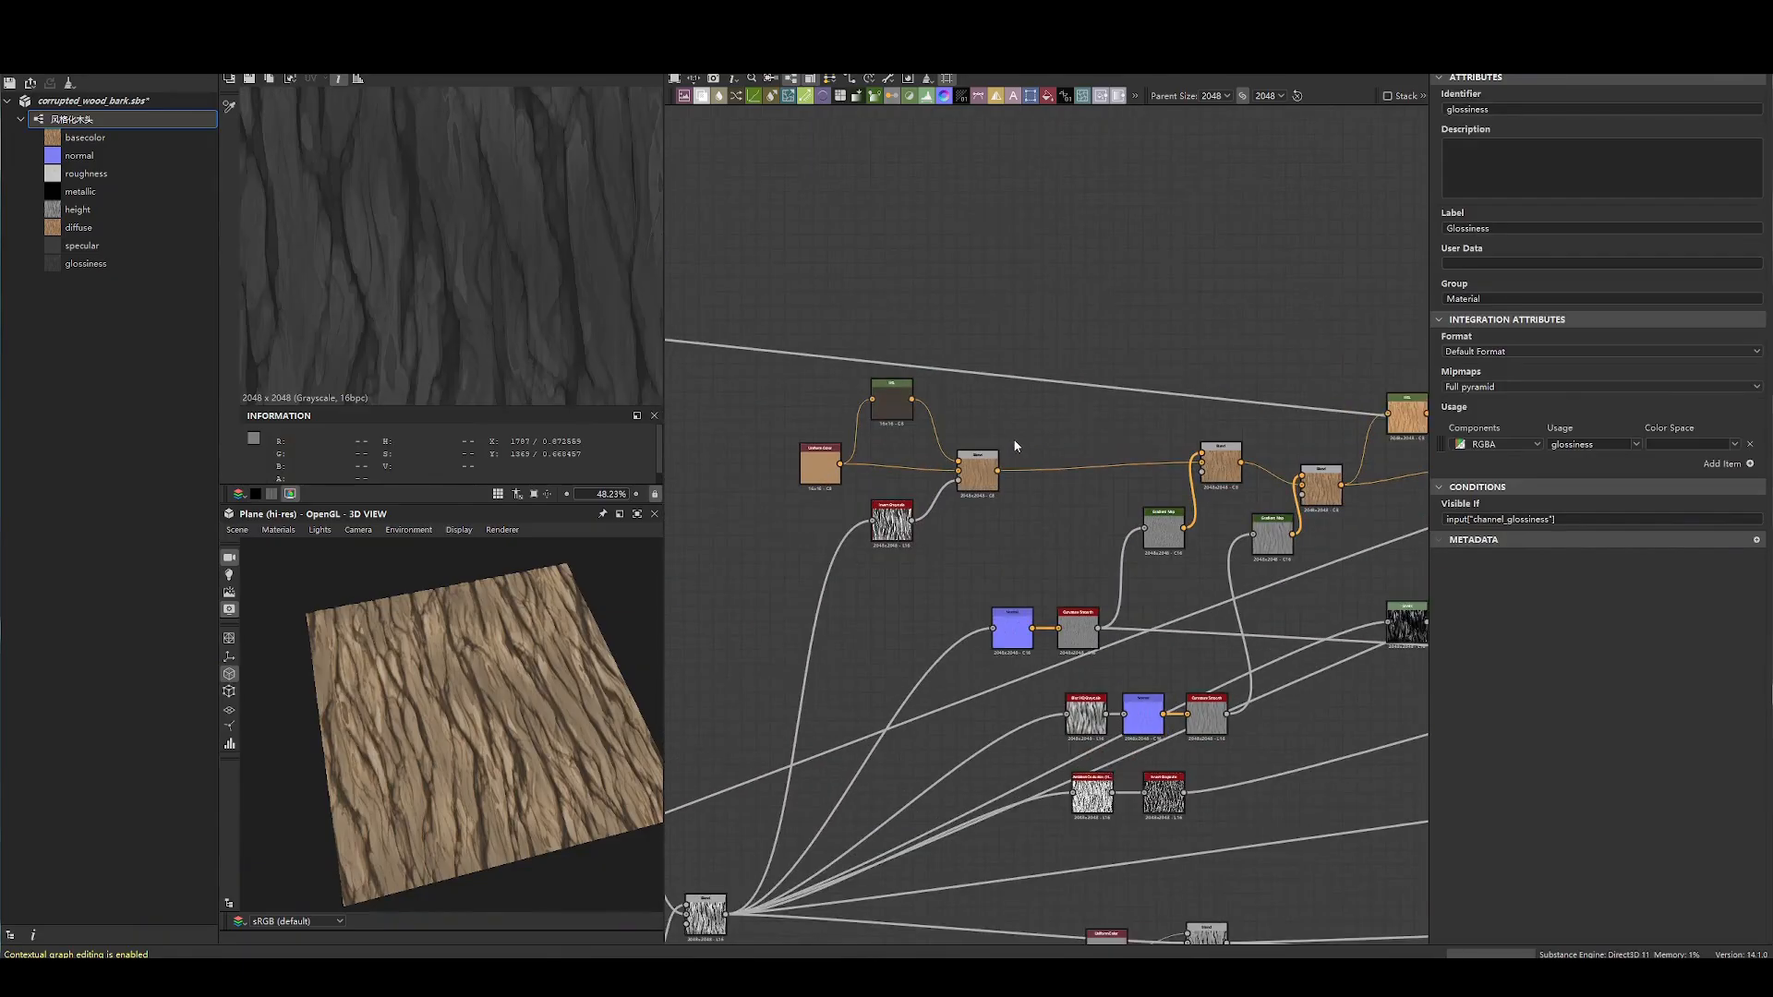
pyautogui.doubleClick(970, 478)
pyautogui.scroll(-3, 479, 286)
pyautogui.scroll(2, 566, 175)
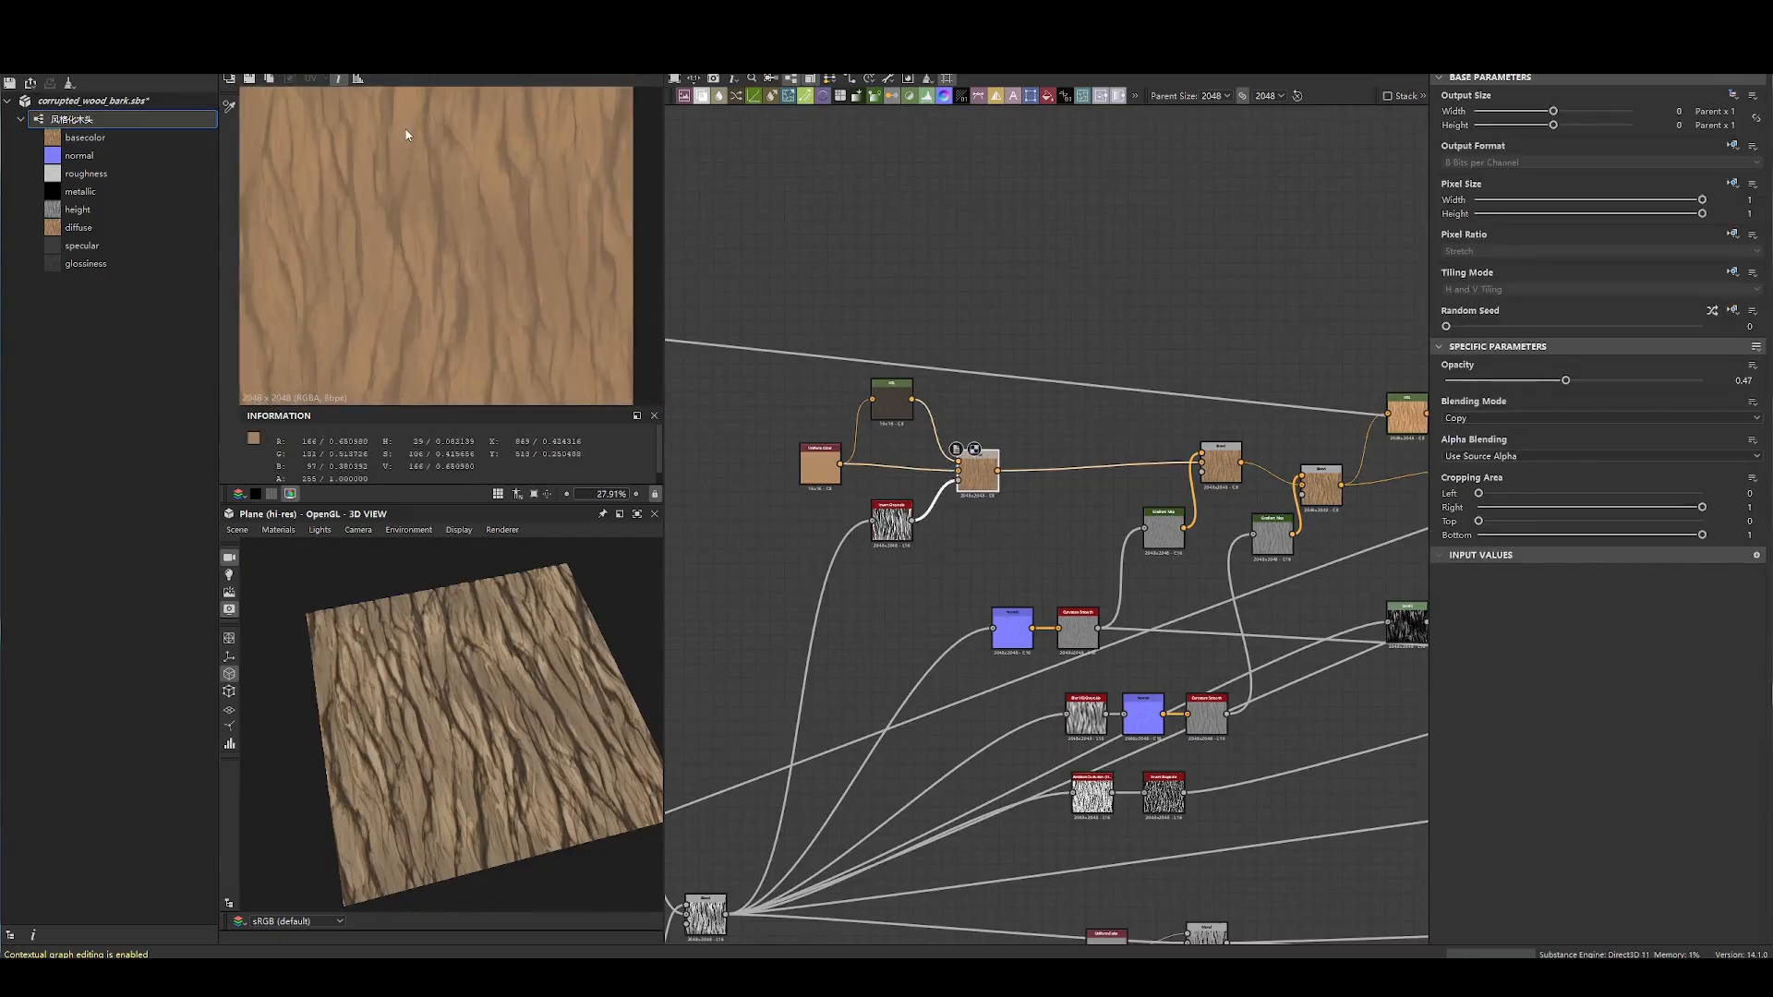
# - Preview the two base-color Blend nodes that overlay the curvature-based Gradient Map layers
pyautogui.moveTo(1267, 488); pyautogui.dragTo(924, 413, button='middle')
pyautogui.scroll(4, 925, 413)
pyautogui.doubleClick(831, 371)
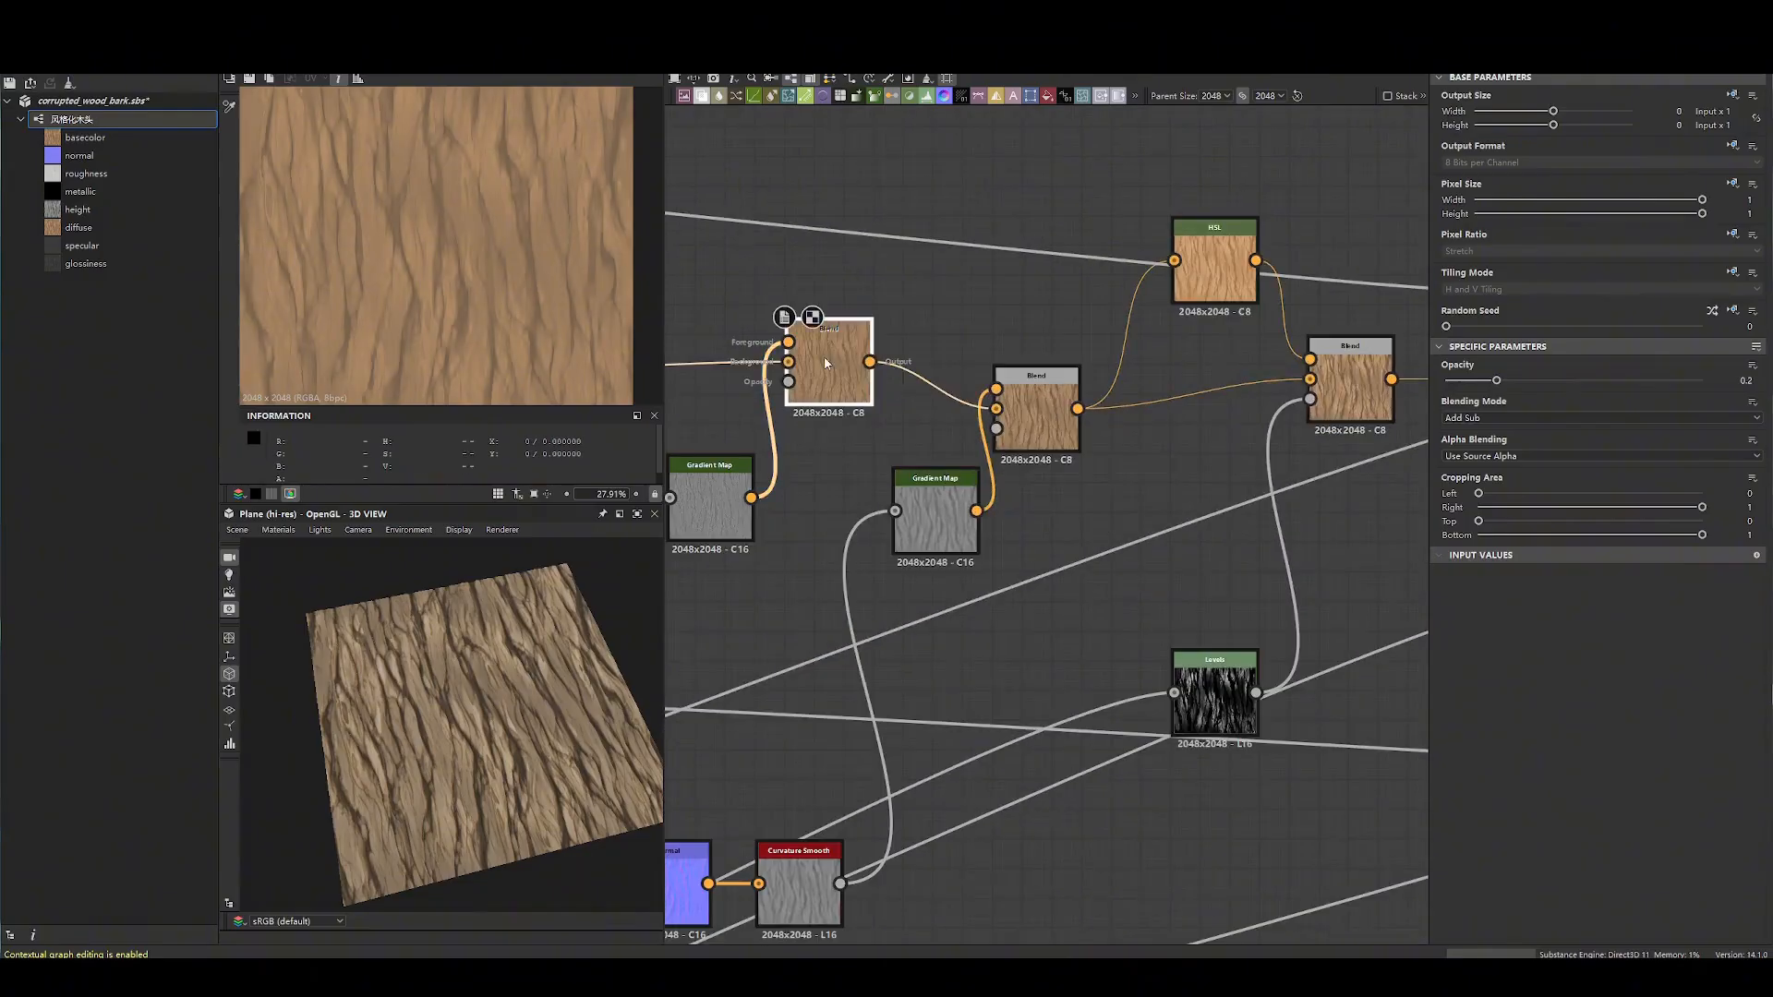
pyautogui.scroll(4, 448, 268)
pyautogui.scroll(-4, 449, 267)
pyautogui.doubleClick(1034, 416)
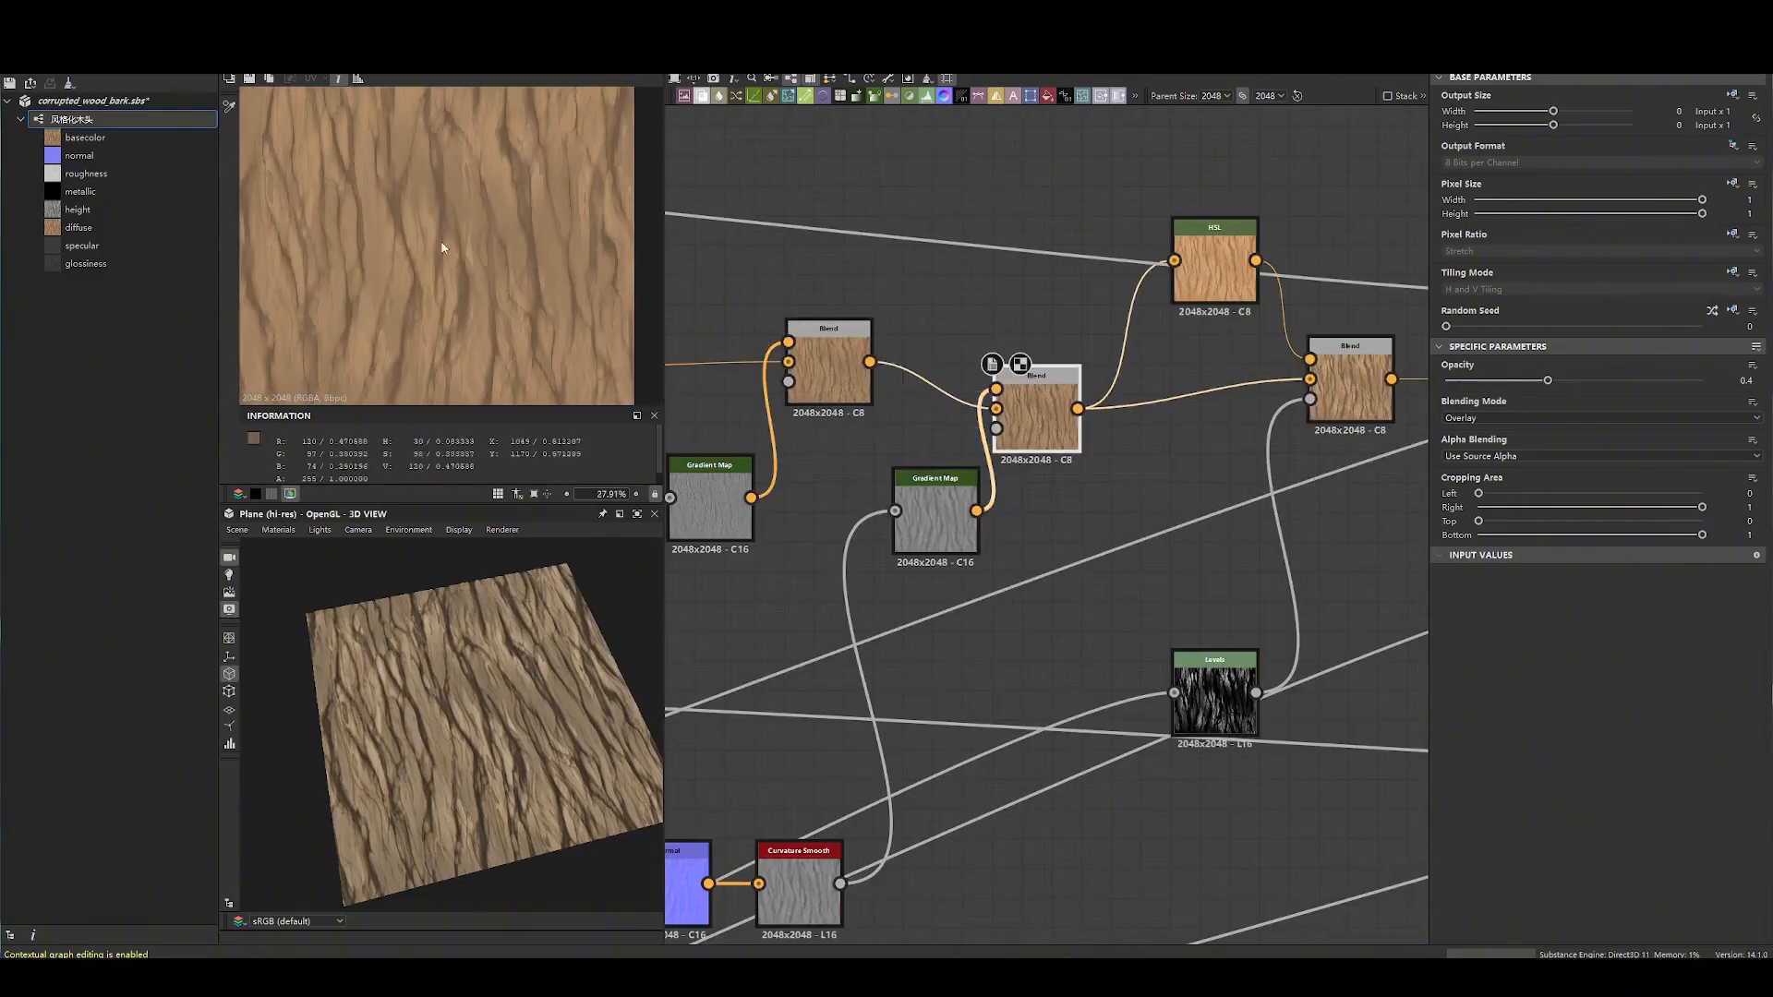
# - Preview the Blend node masking the first HSL highlight, and the following one that mixes in a Gradient Map
pyautogui.scroll(-1, 1227, 433)
pyautogui.moveTo(1227, 433); pyautogui.dragTo(999, 471, button='middle')
pyautogui.doubleClick(1101, 429)
pyautogui.moveTo(1167, 442); pyautogui.dragTo(961, 441, button='middle')
pyautogui.doubleClick(1145, 452)
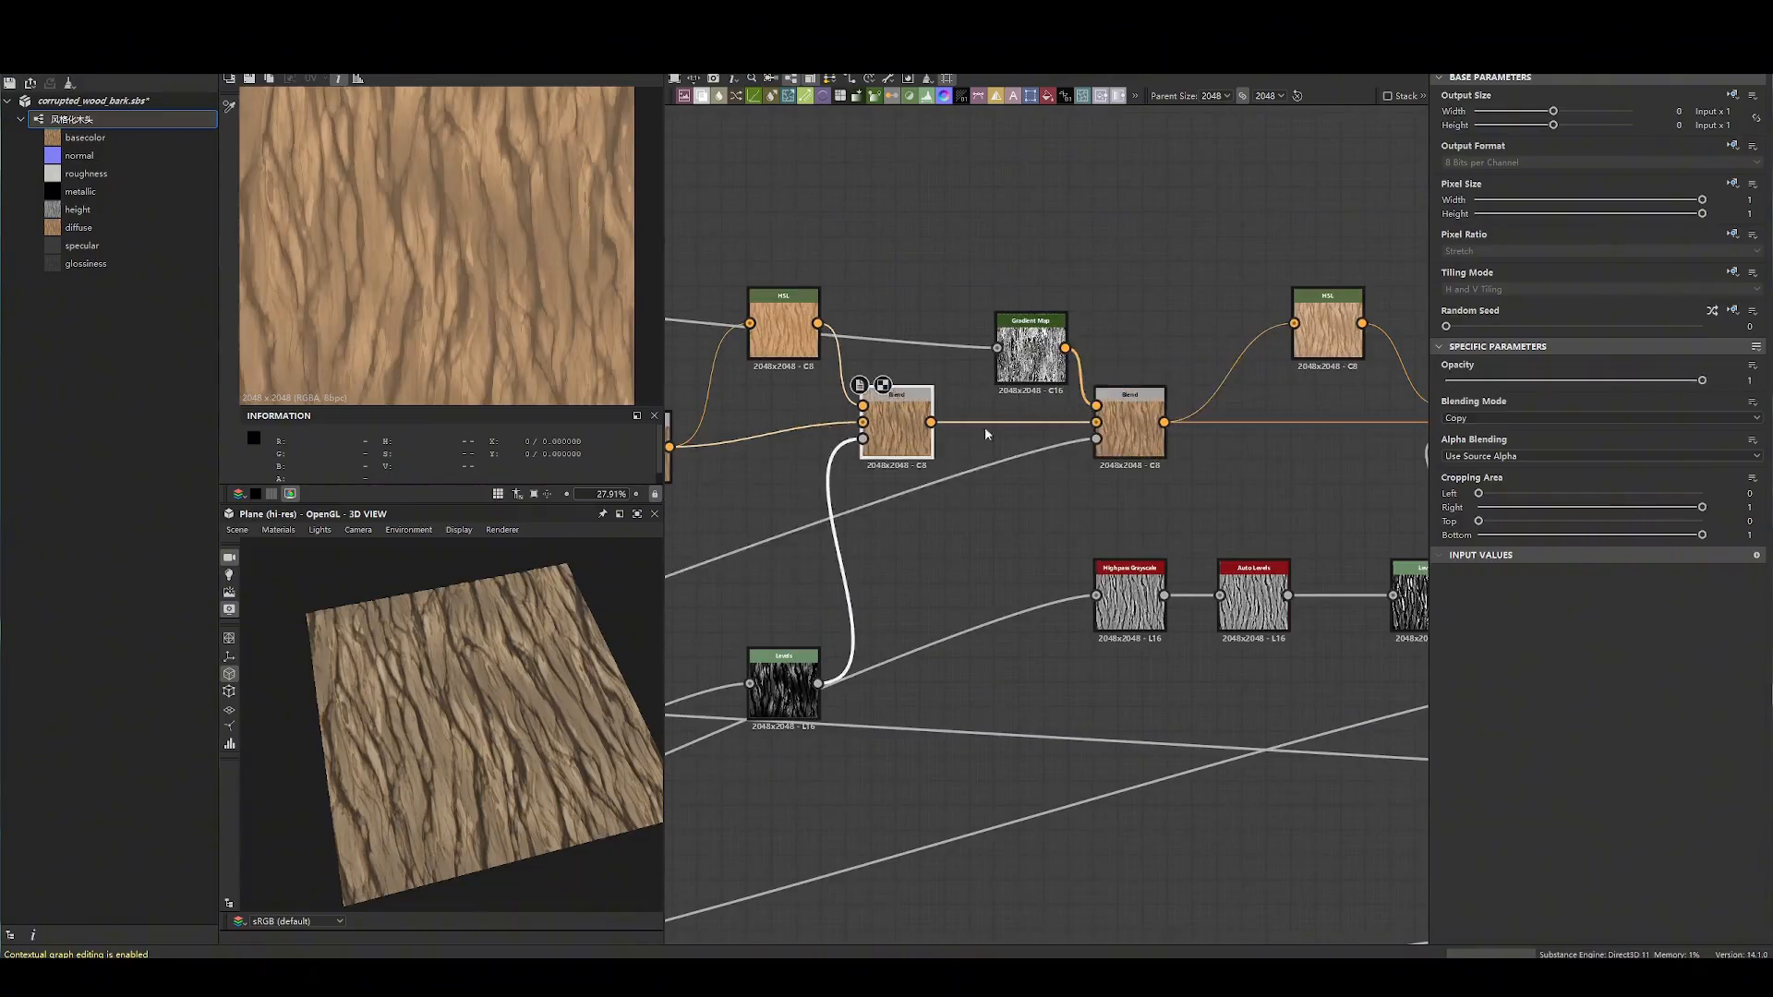
# - Preview the last three Blend nodes of the base-color chain, including the two masked HSL variations
pyautogui.moveTo(1212, 415); pyautogui.dragTo(779, 399, button='middle')
pyautogui.doubleClick(1042, 412)
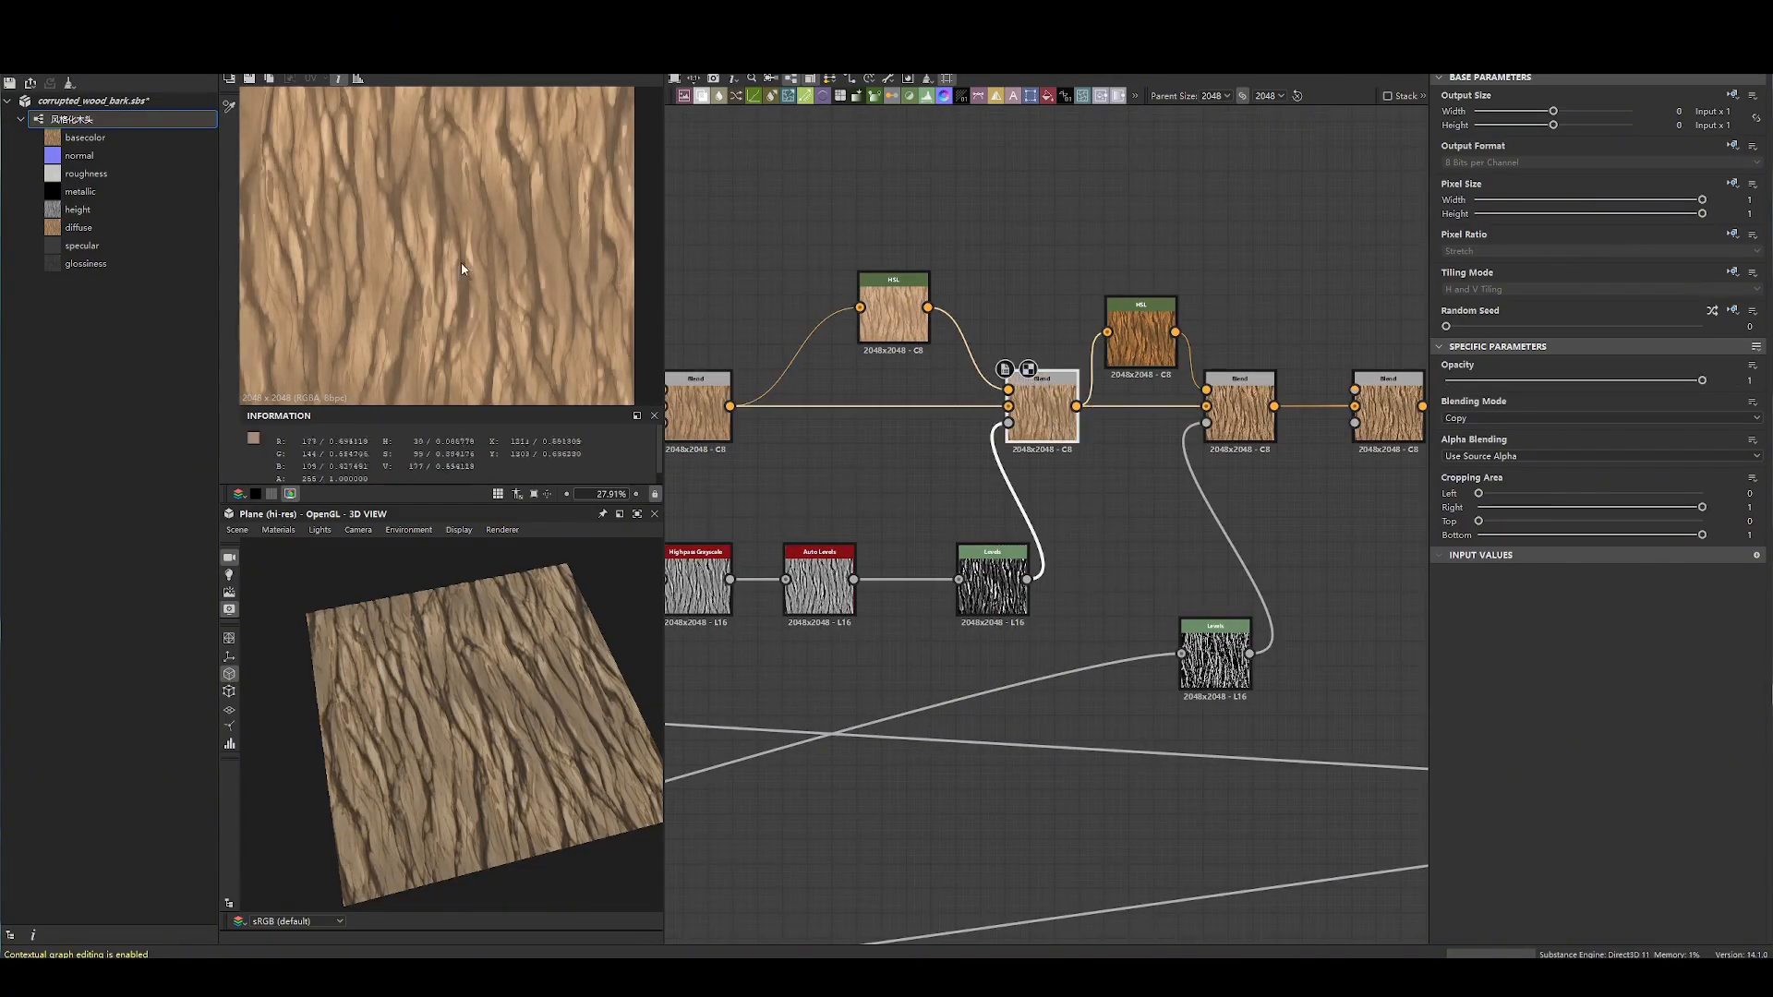
pyautogui.moveTo(1232, 443); pyautogui.dragTo(1119, 427, button='middle')
pyautogui.doubleClick(1125, 425)
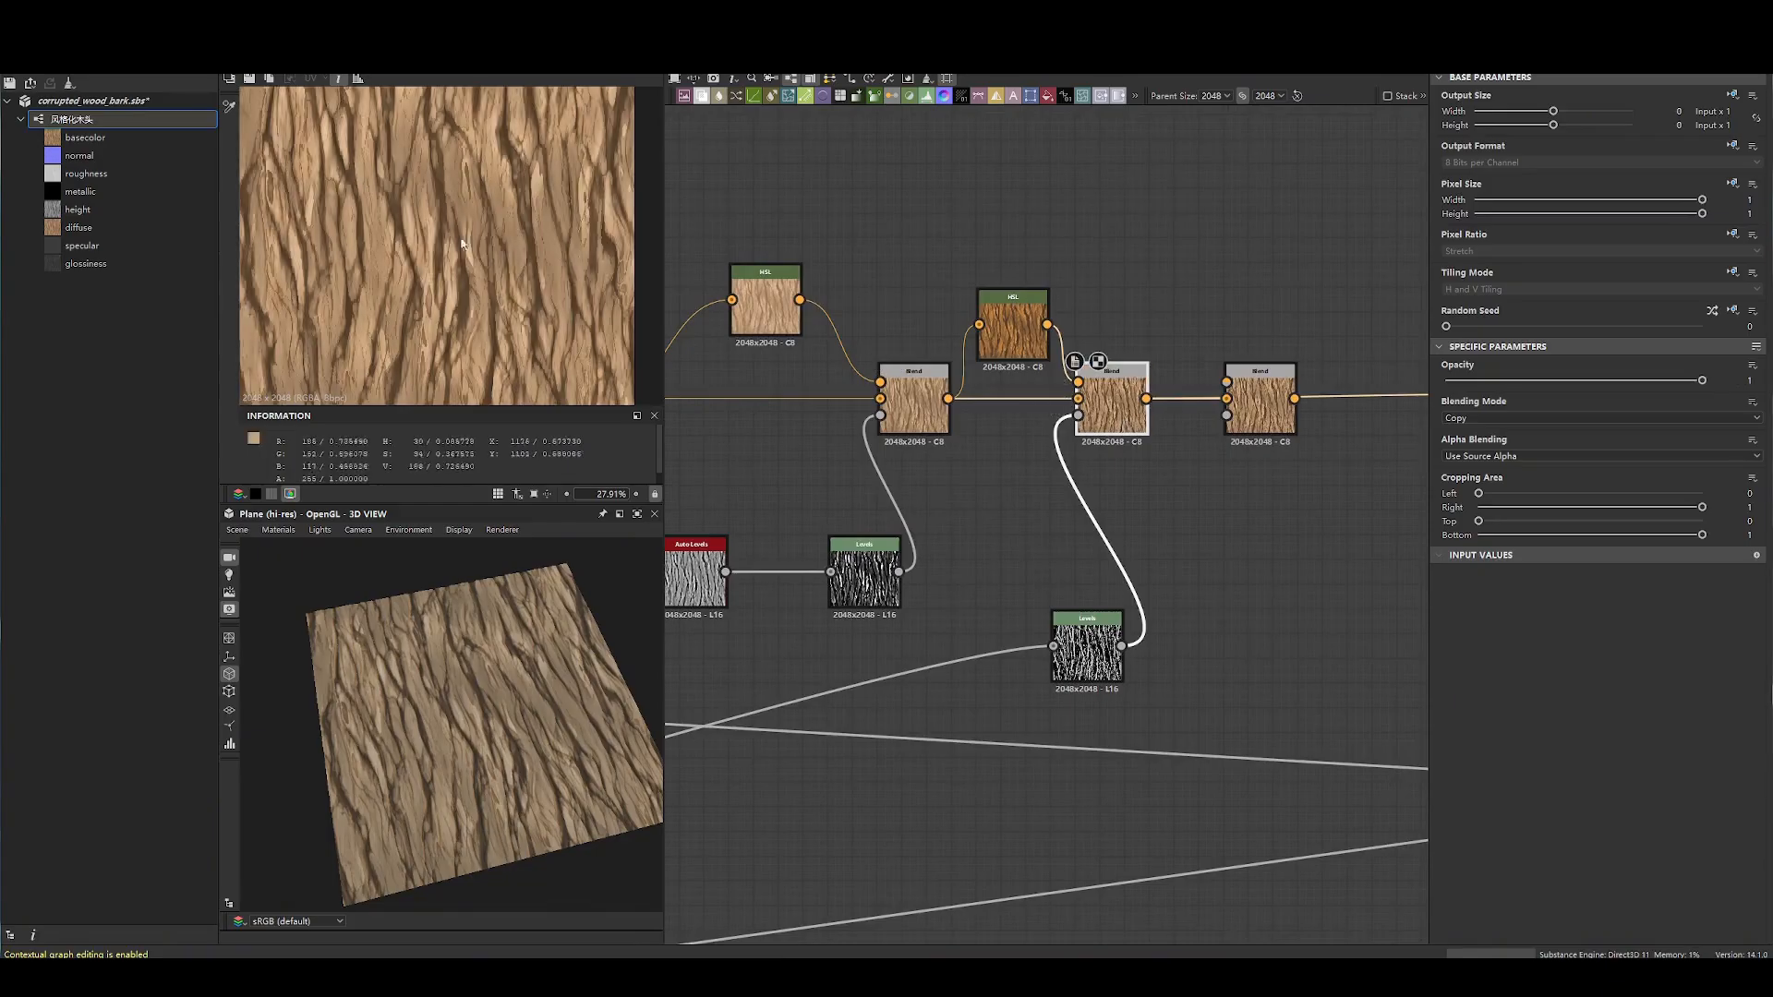
pyautogui.doubleClick(1260, 392)
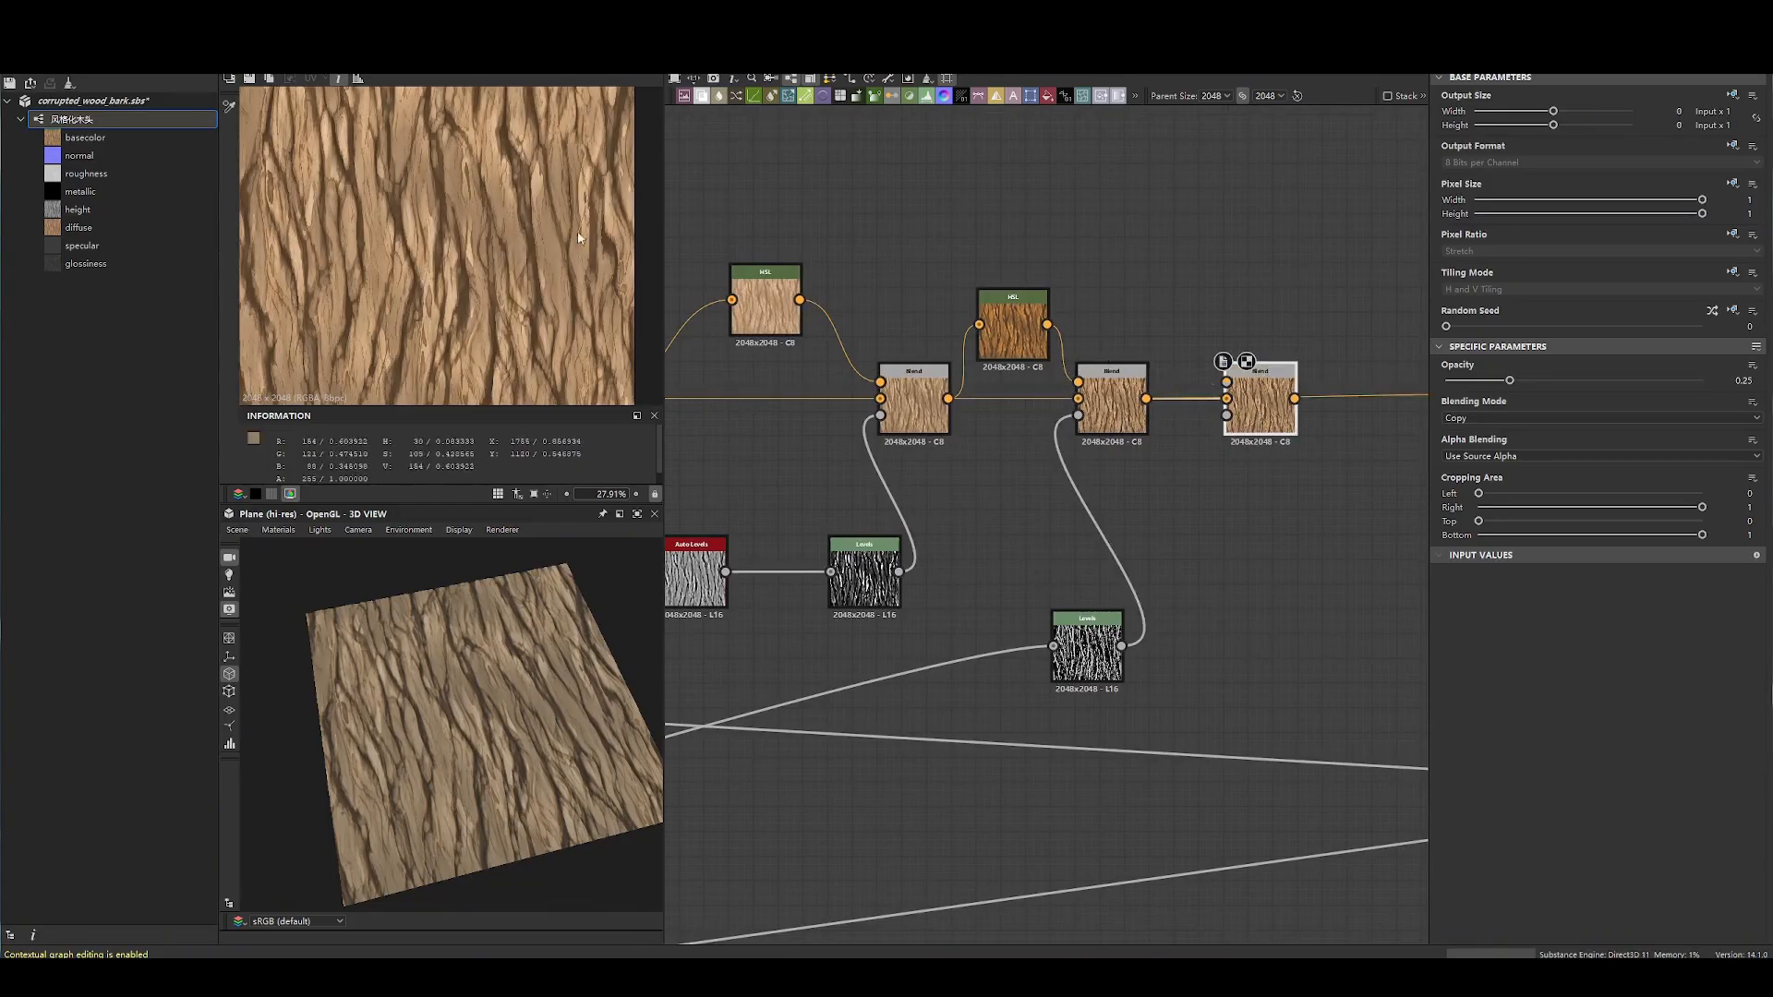
# - Review the complete base-color chain and the mask nodes that feed it
pyautogui.scroll(-2, 1152, 370)
pyautogui.scroll(-3, 1385, 425)
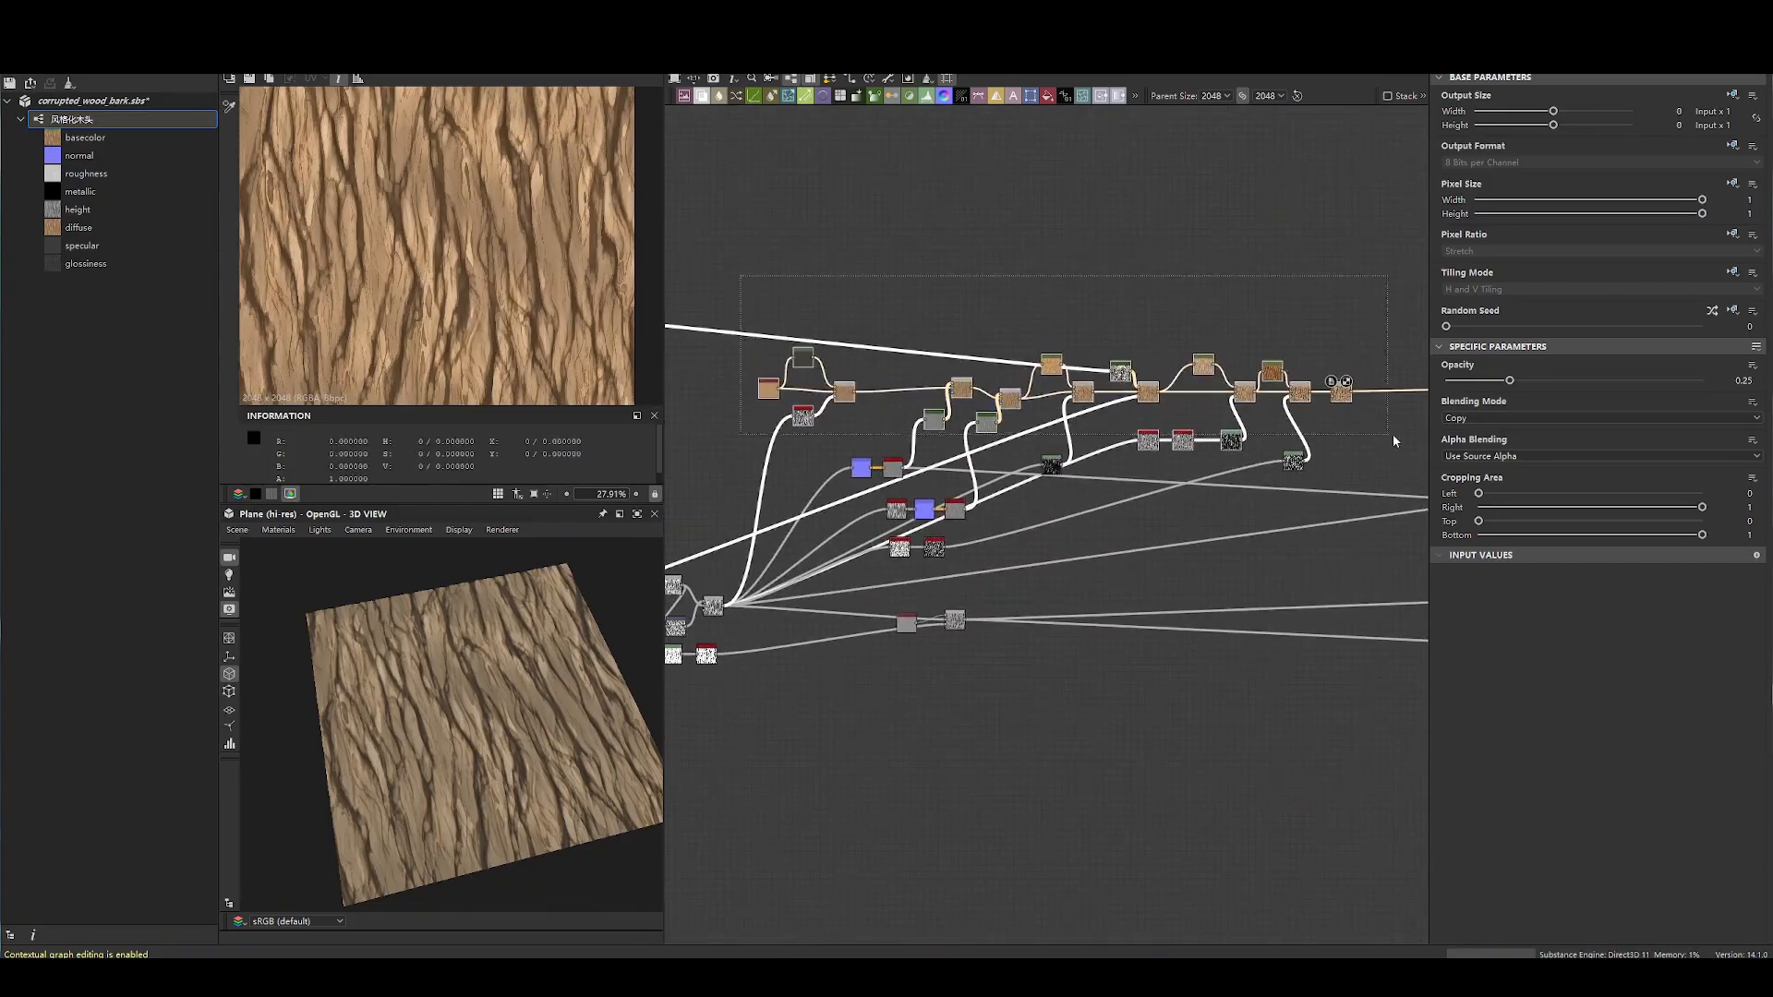
pyautogui.moveTo(717, 290); pyautogui.dragTo(789, 292, button='middle')
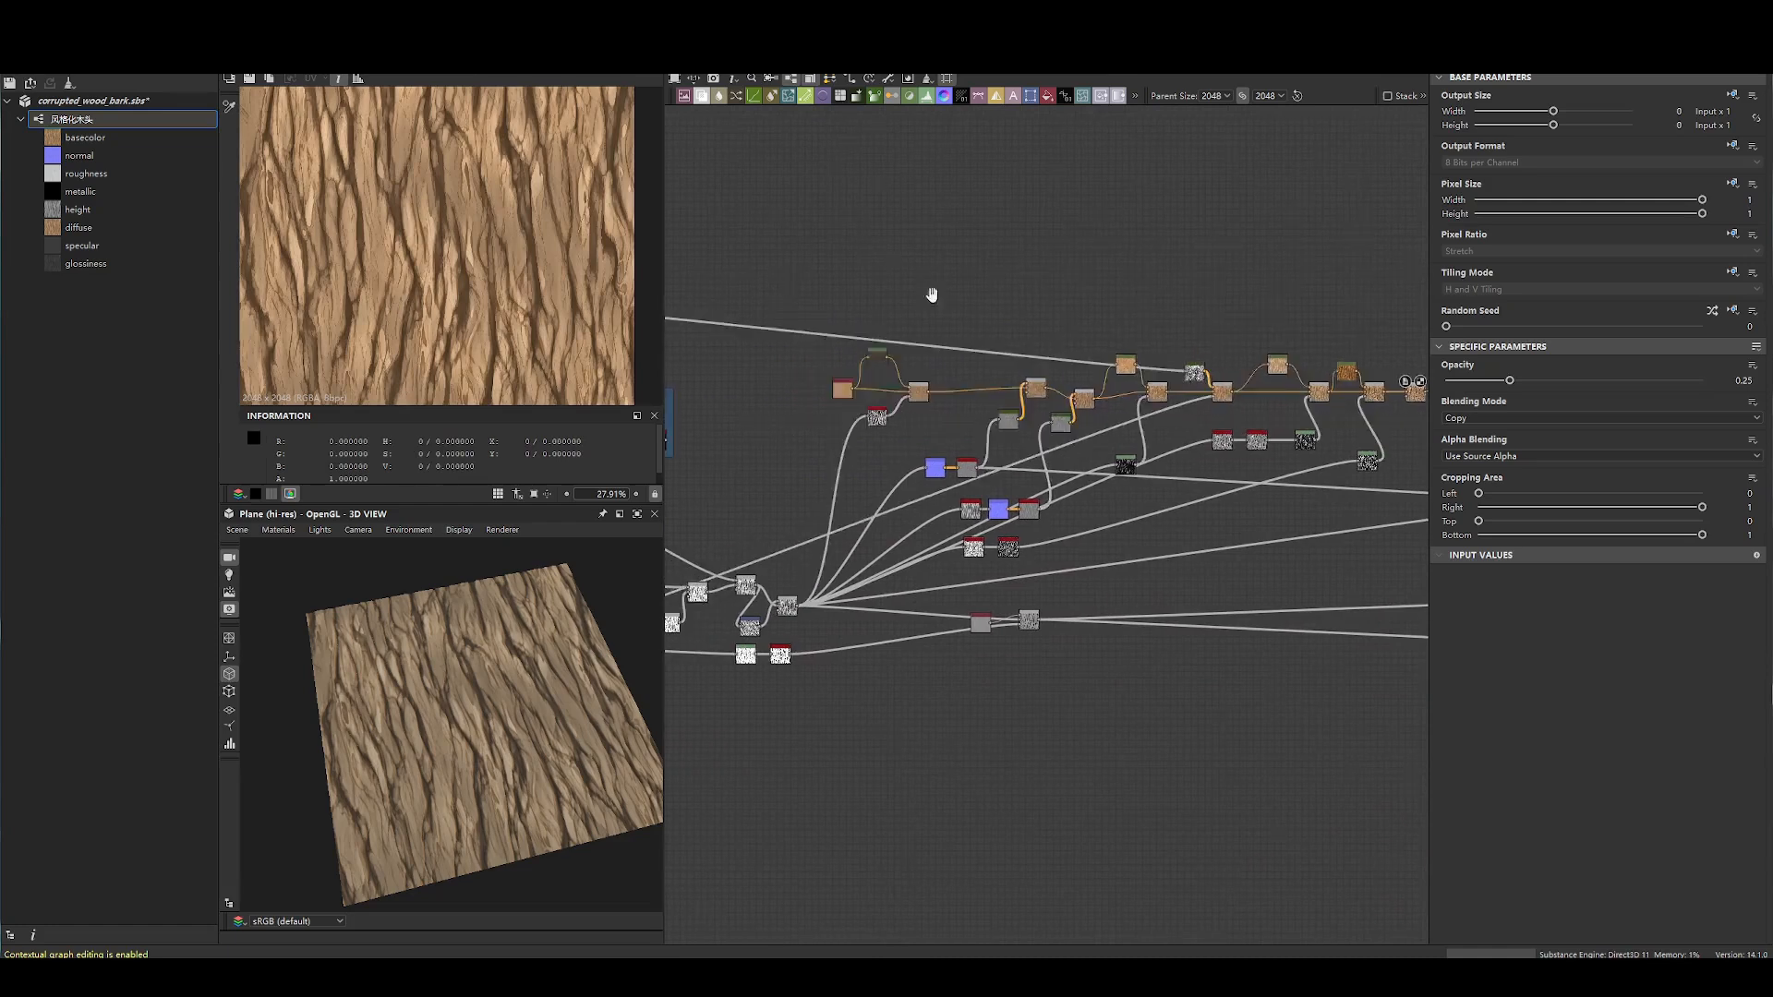
pyautogui.moveTo(928, 295); pyautogui.dragTo(833, 288, button='middle')
pyautogui.scroll(3, 1074, 381)
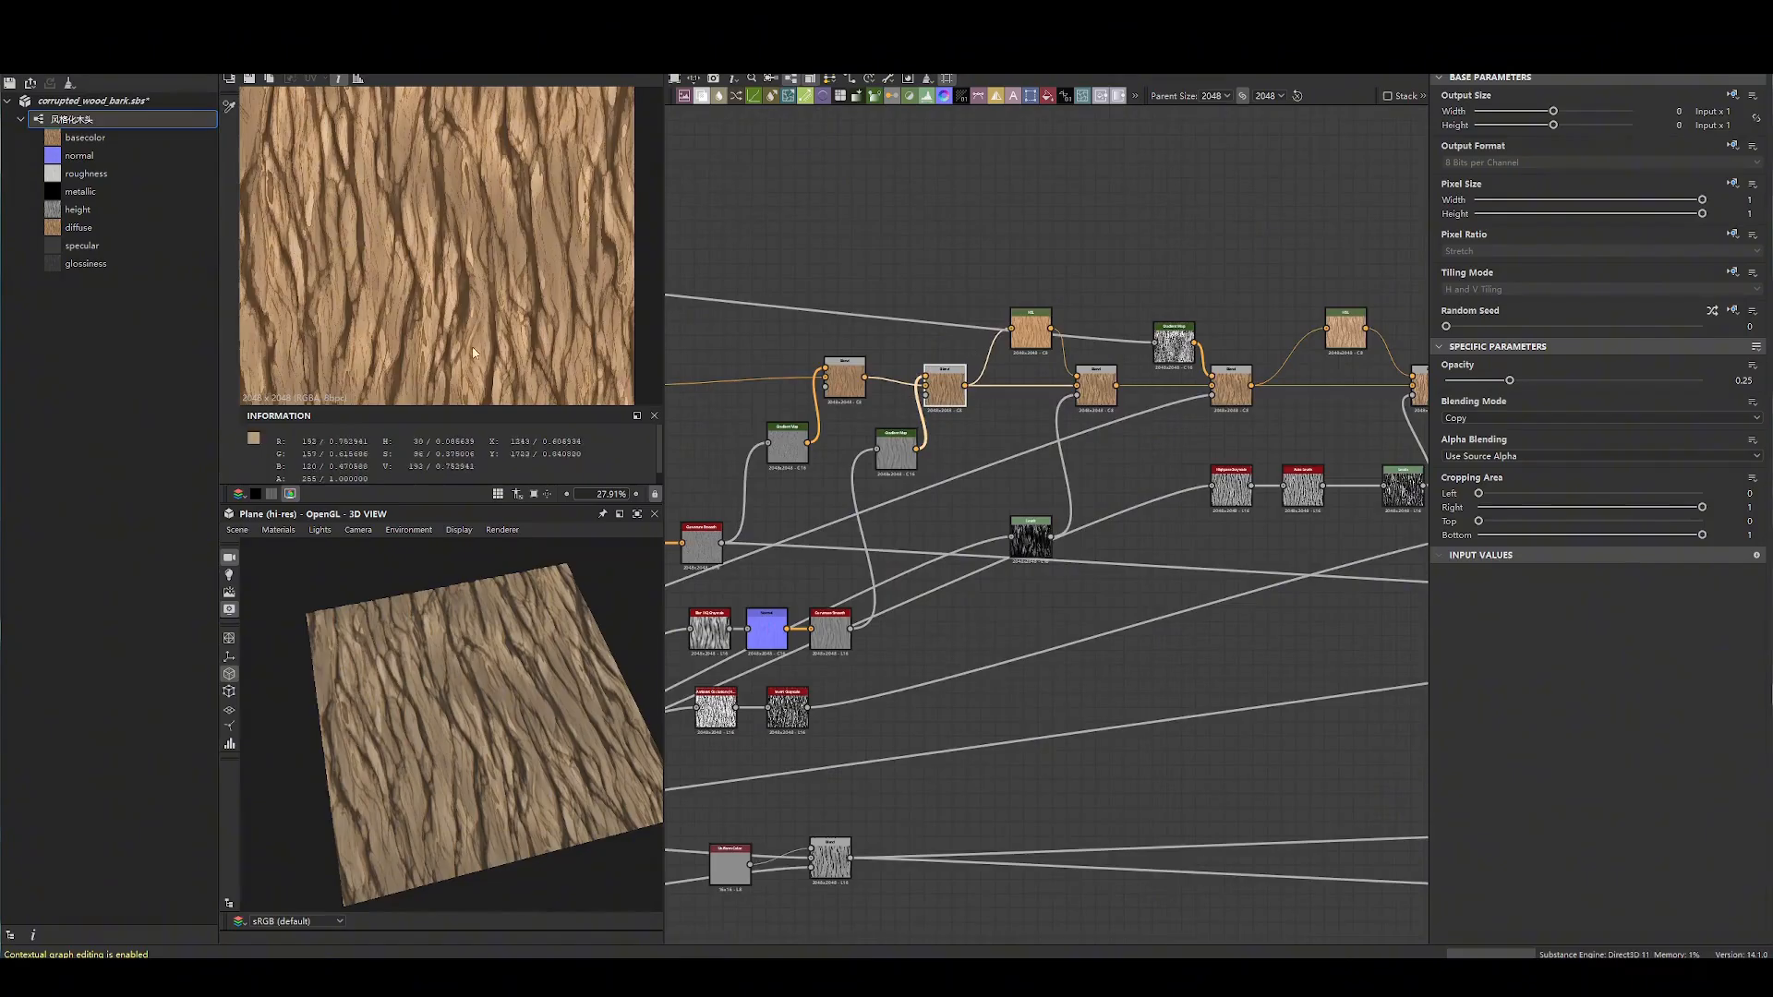
pyautogui.scroll(-3, 1206, 386)
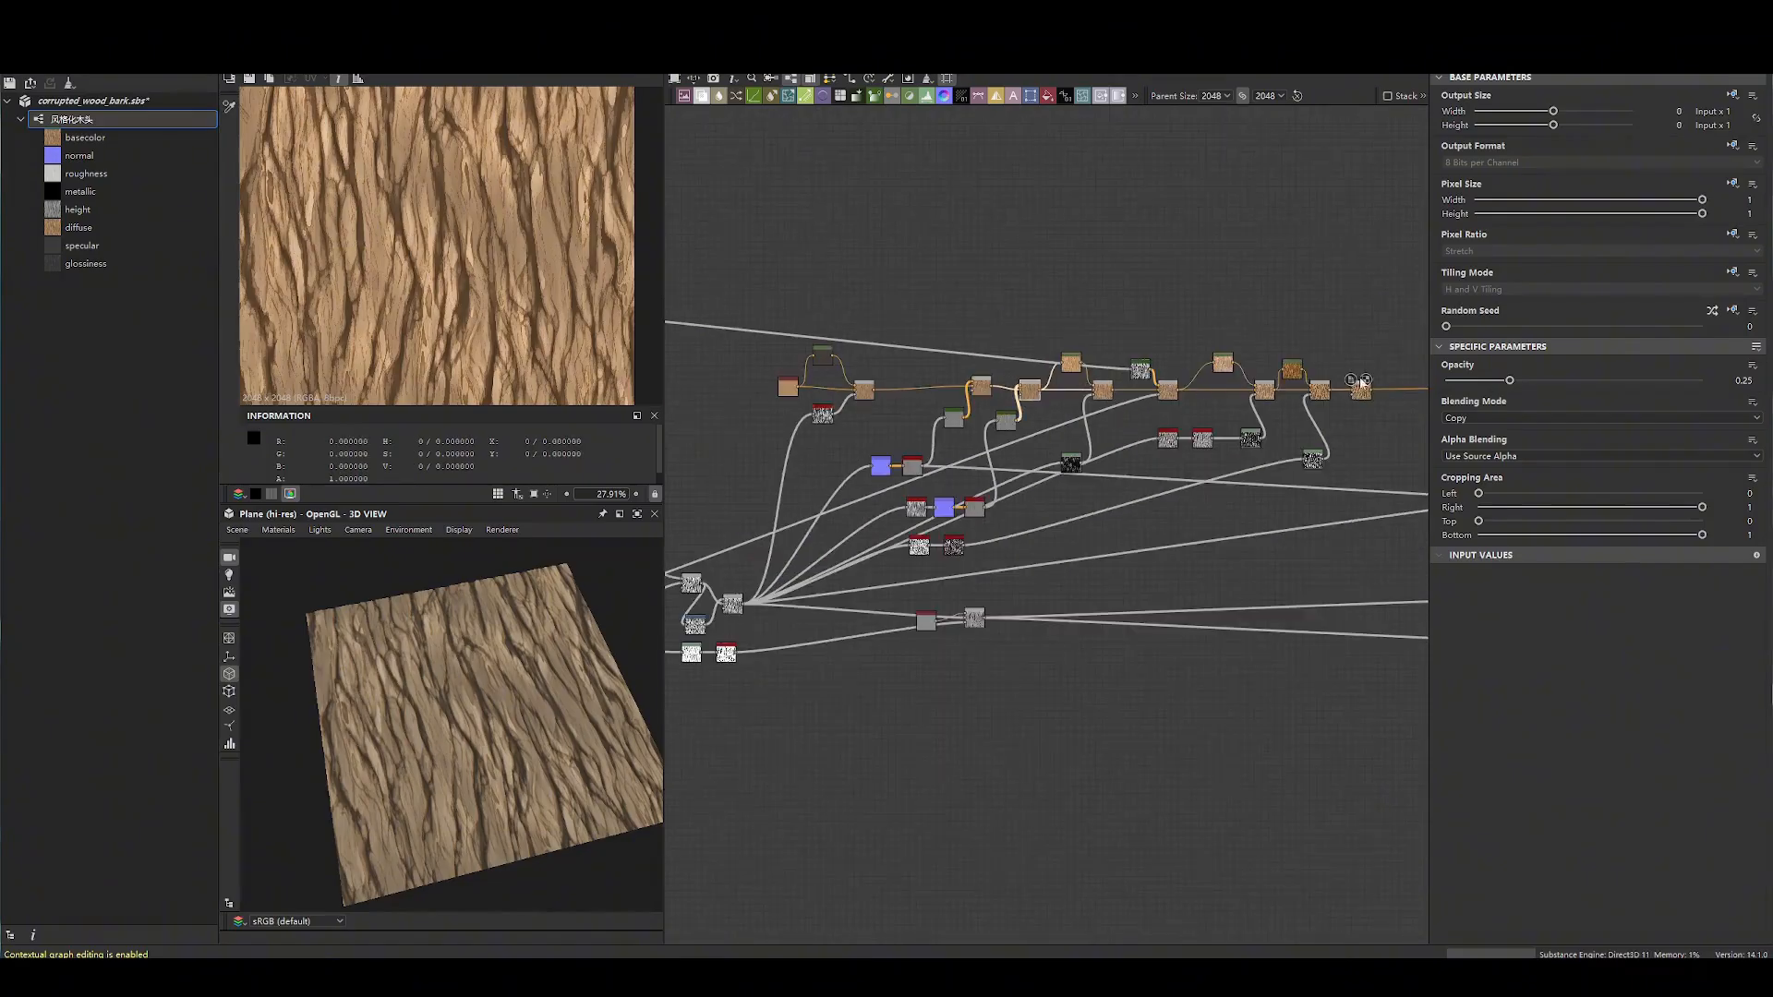
# - Review the overall graph and its output section, and return to the Tile Generator nodes at the graph's start
pyautogui.scroll(-4, 1249, 387)
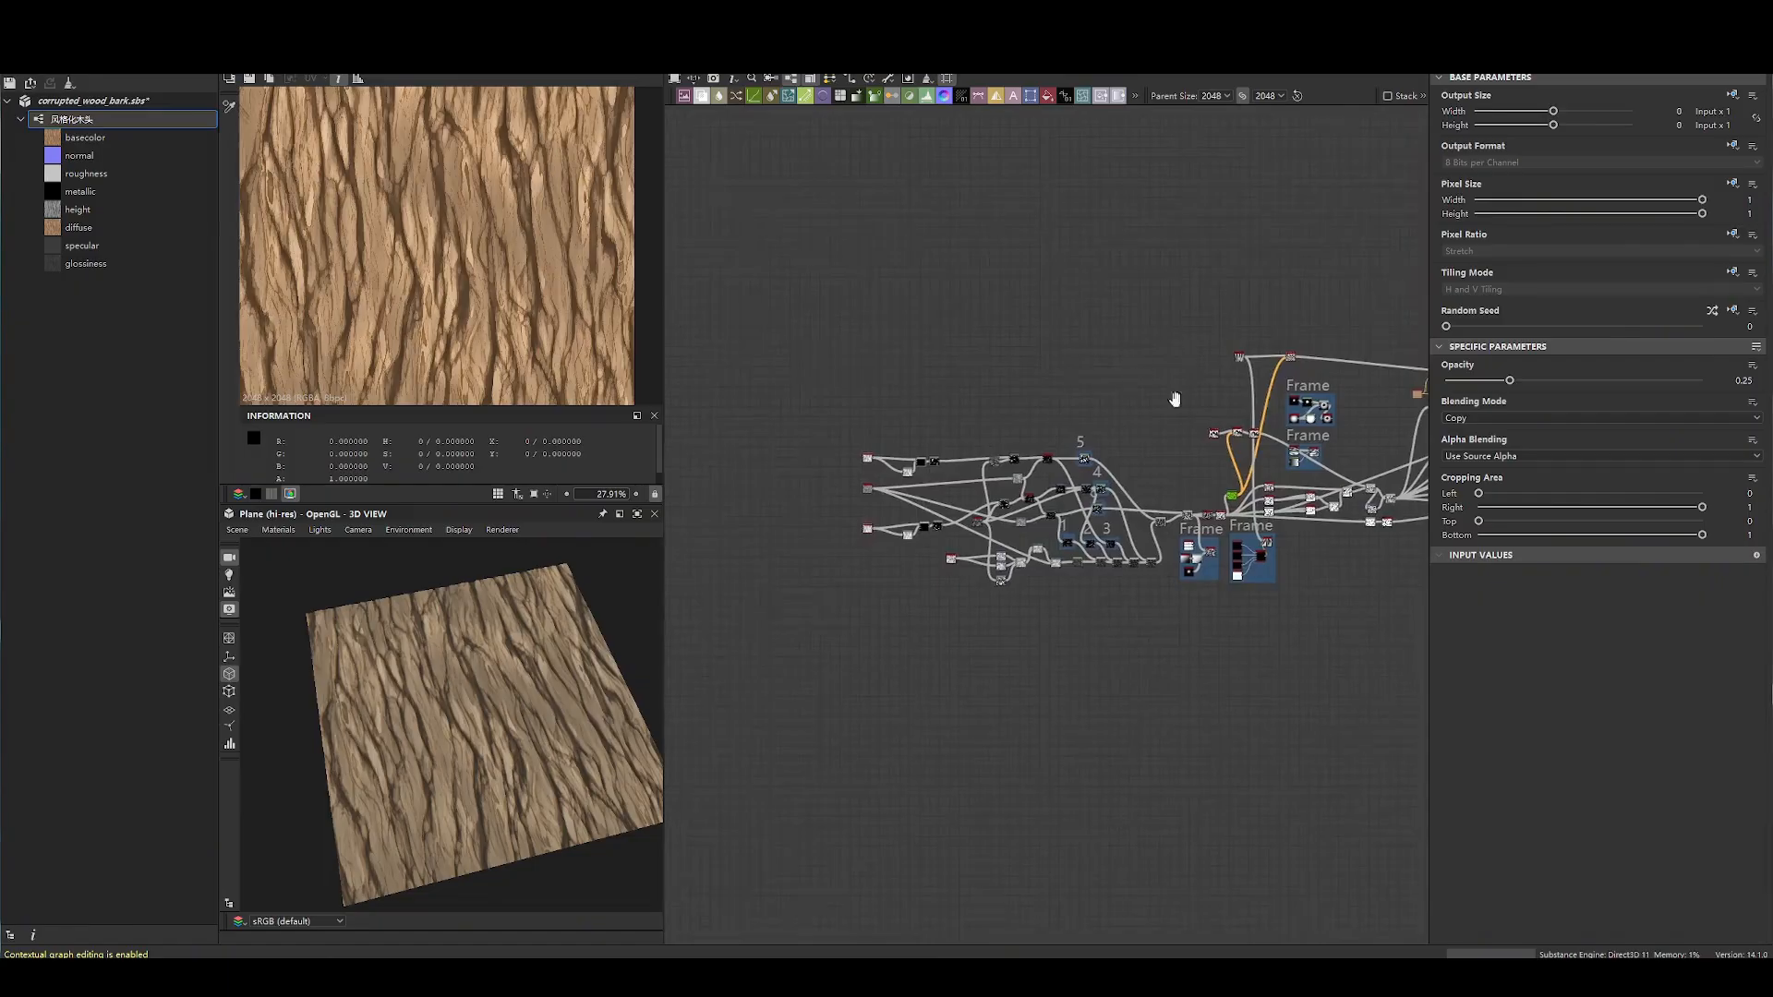
pyautogui.scroll(-5, 1213, 409)
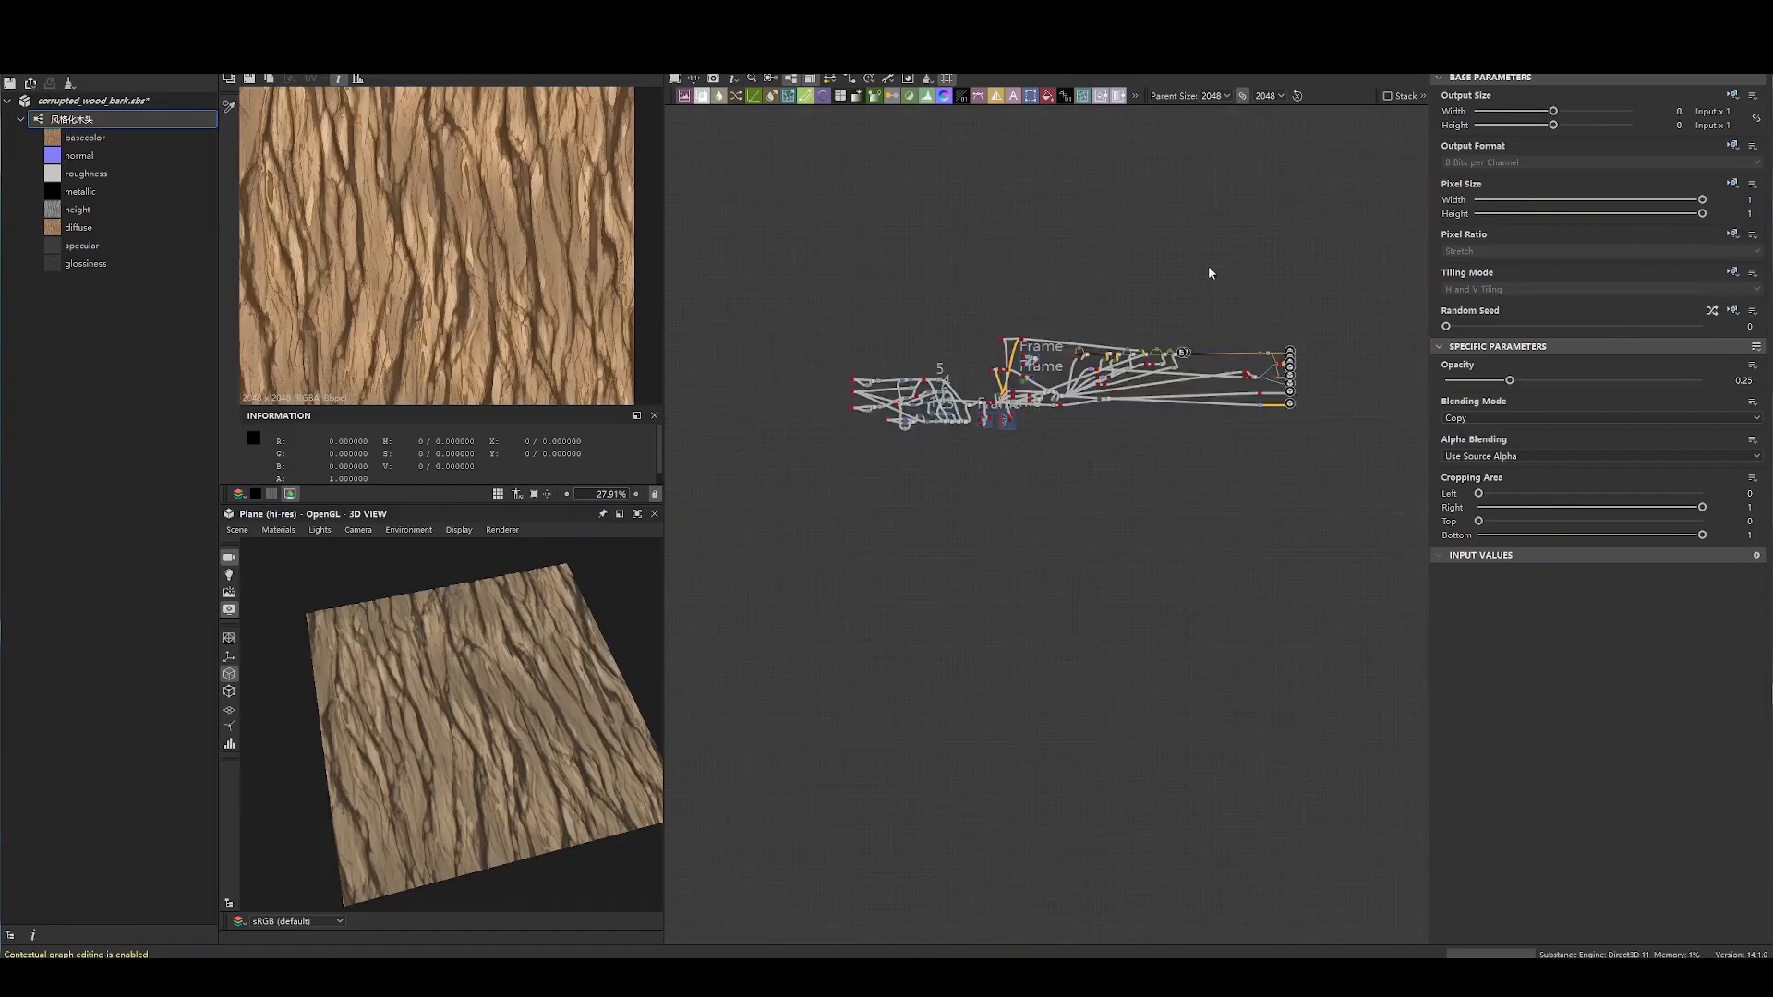
pyautogui.scroll(3, 1153, 277)
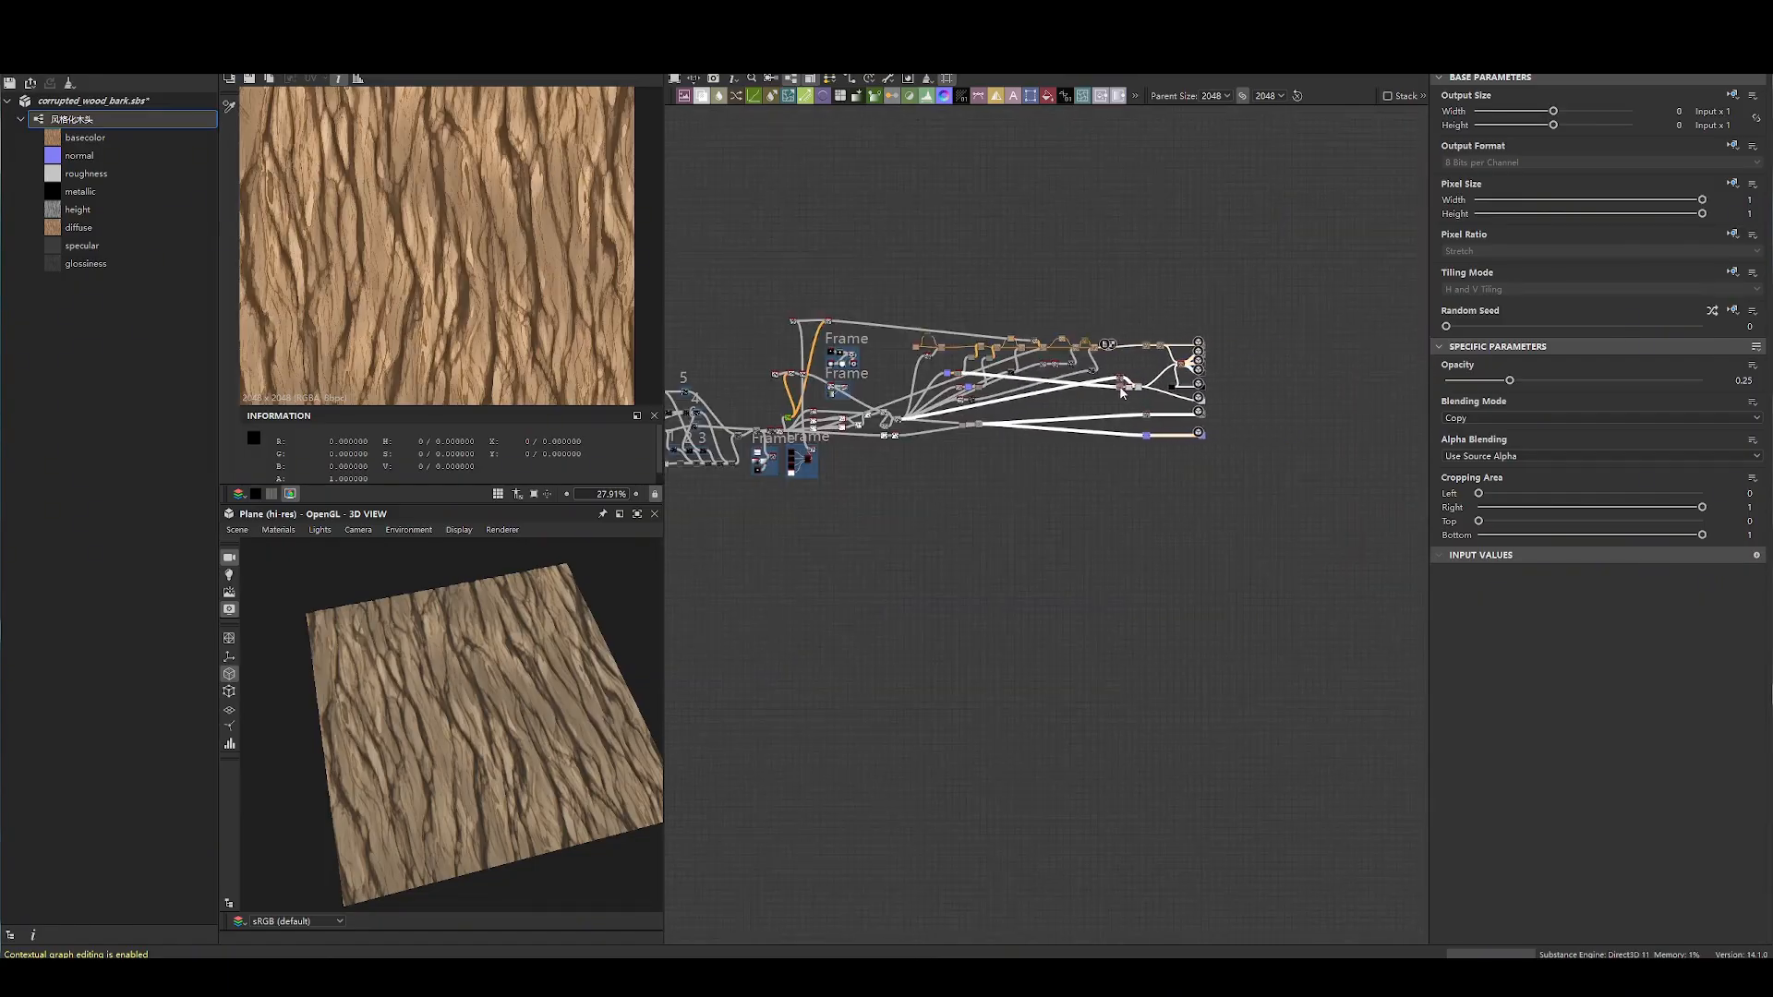
pyautogui.scroll(5, 1278, 407)
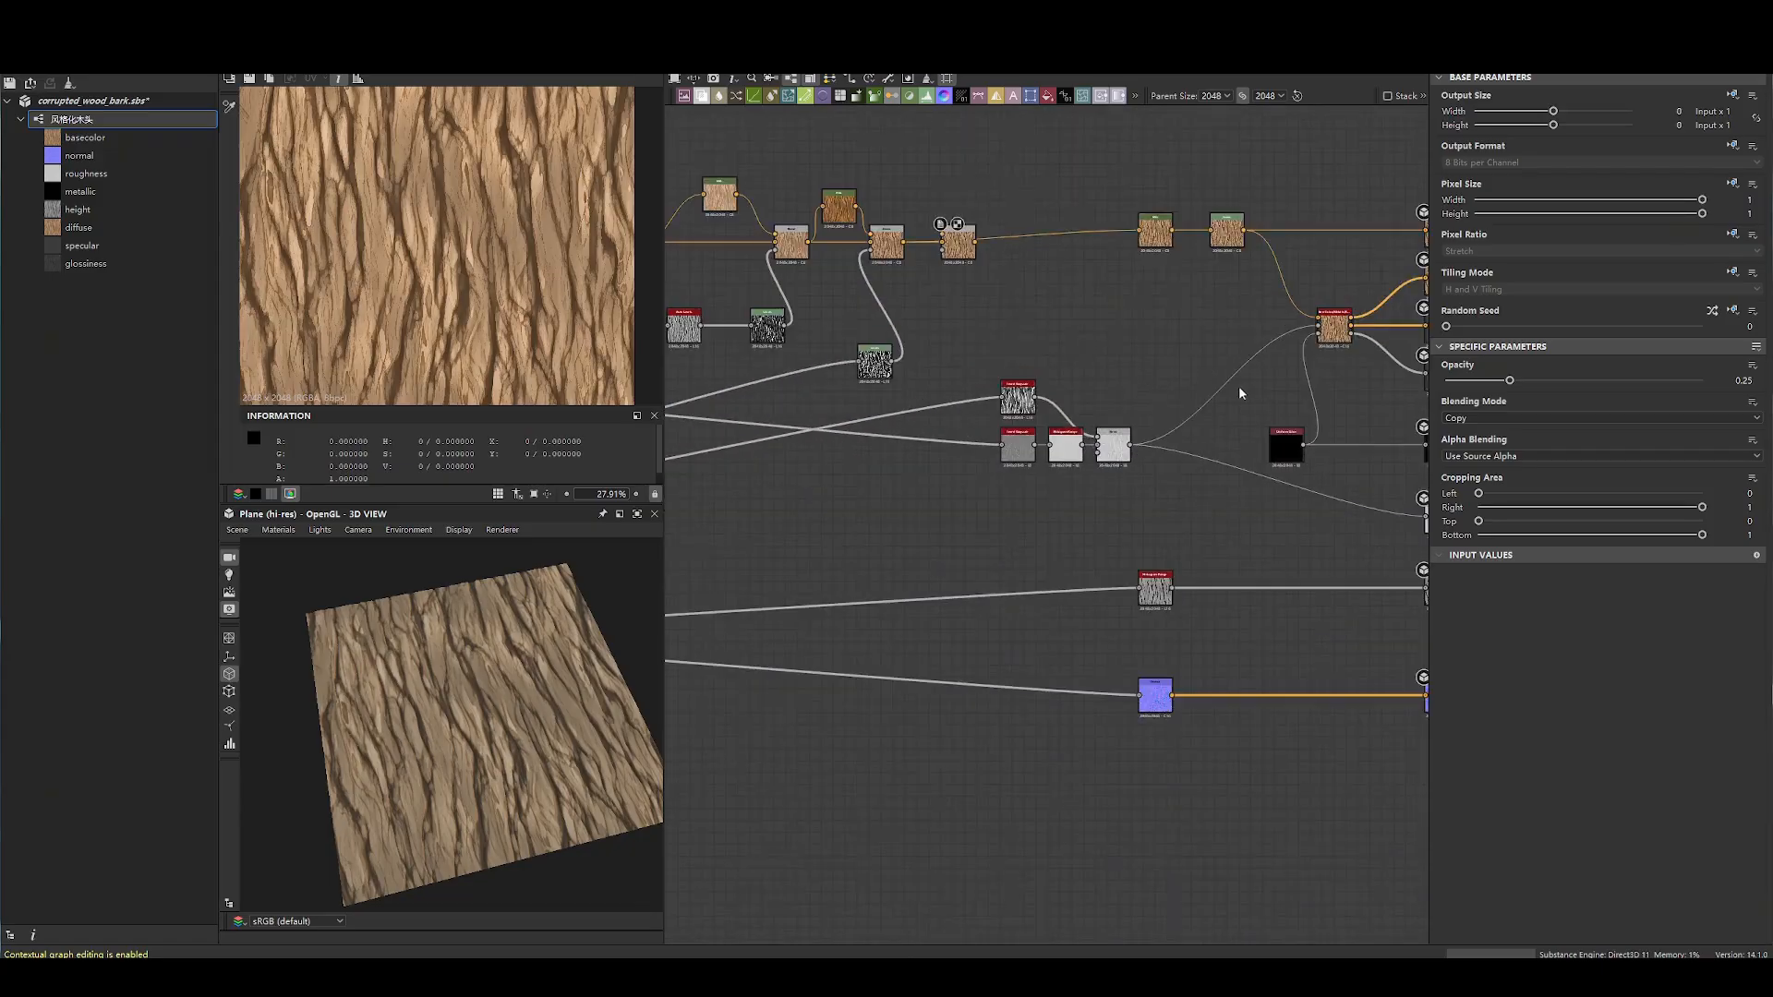
pyautogui.scroll(-5, 1043, 418)
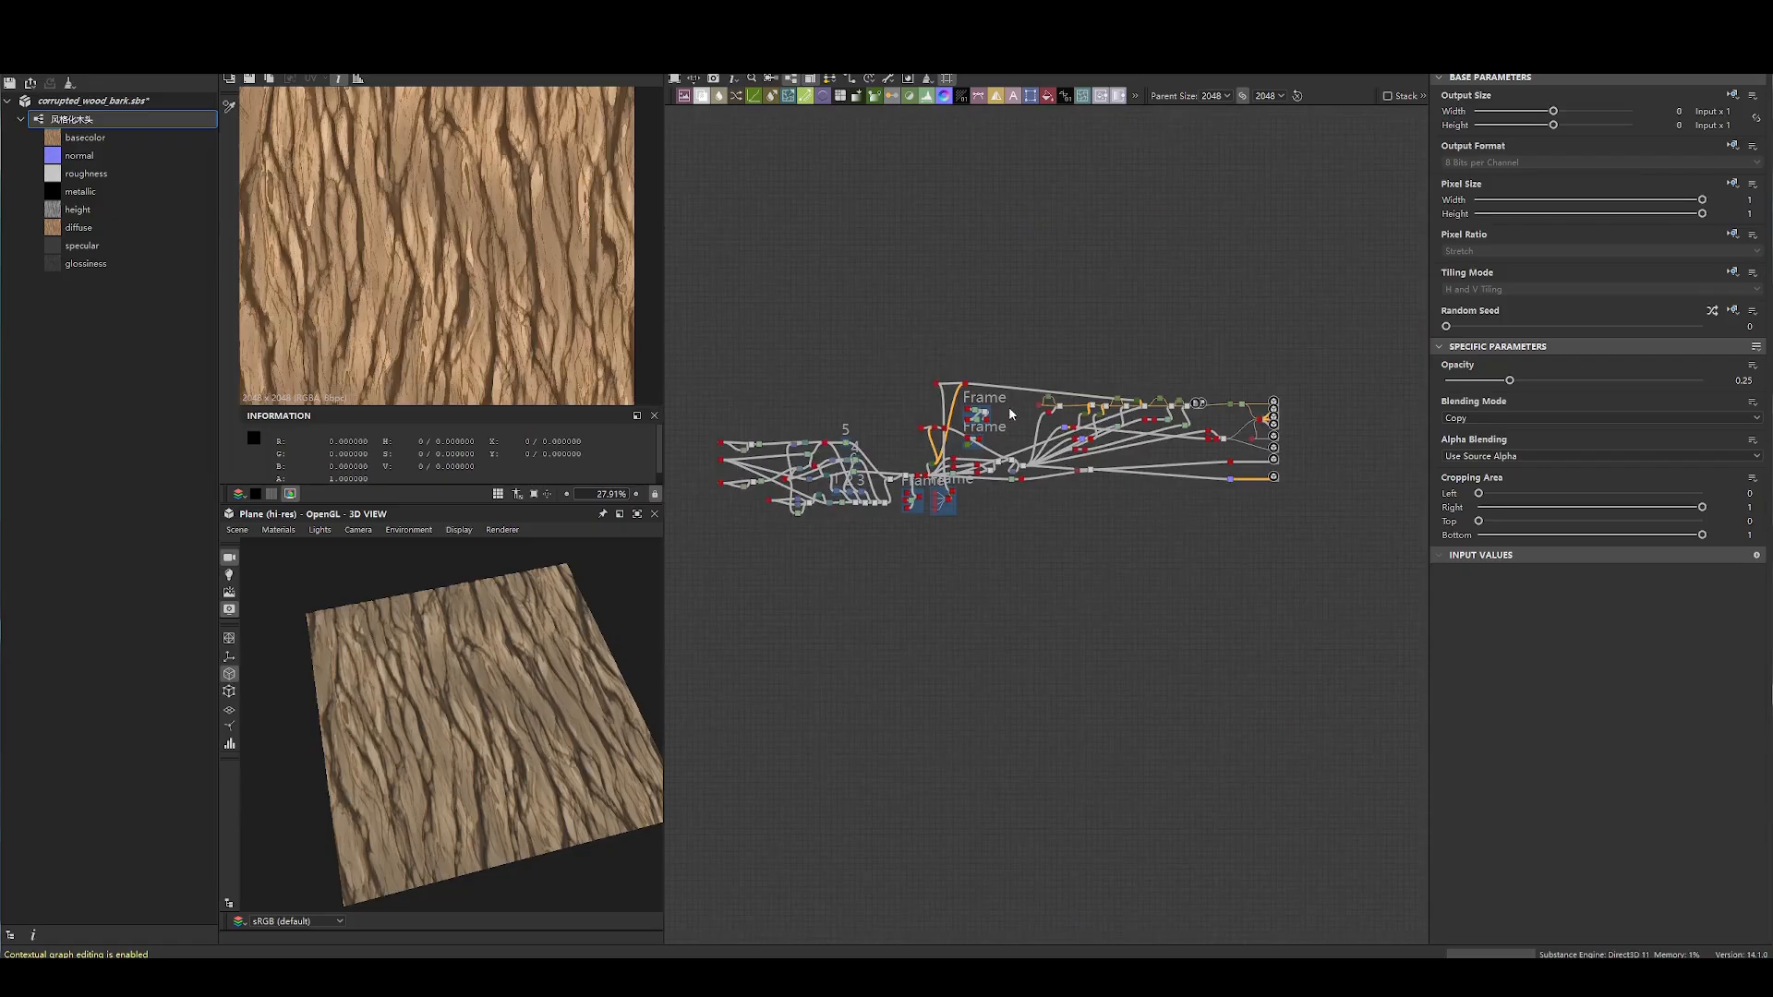
pyautogui.scroll(8, 973, 420)
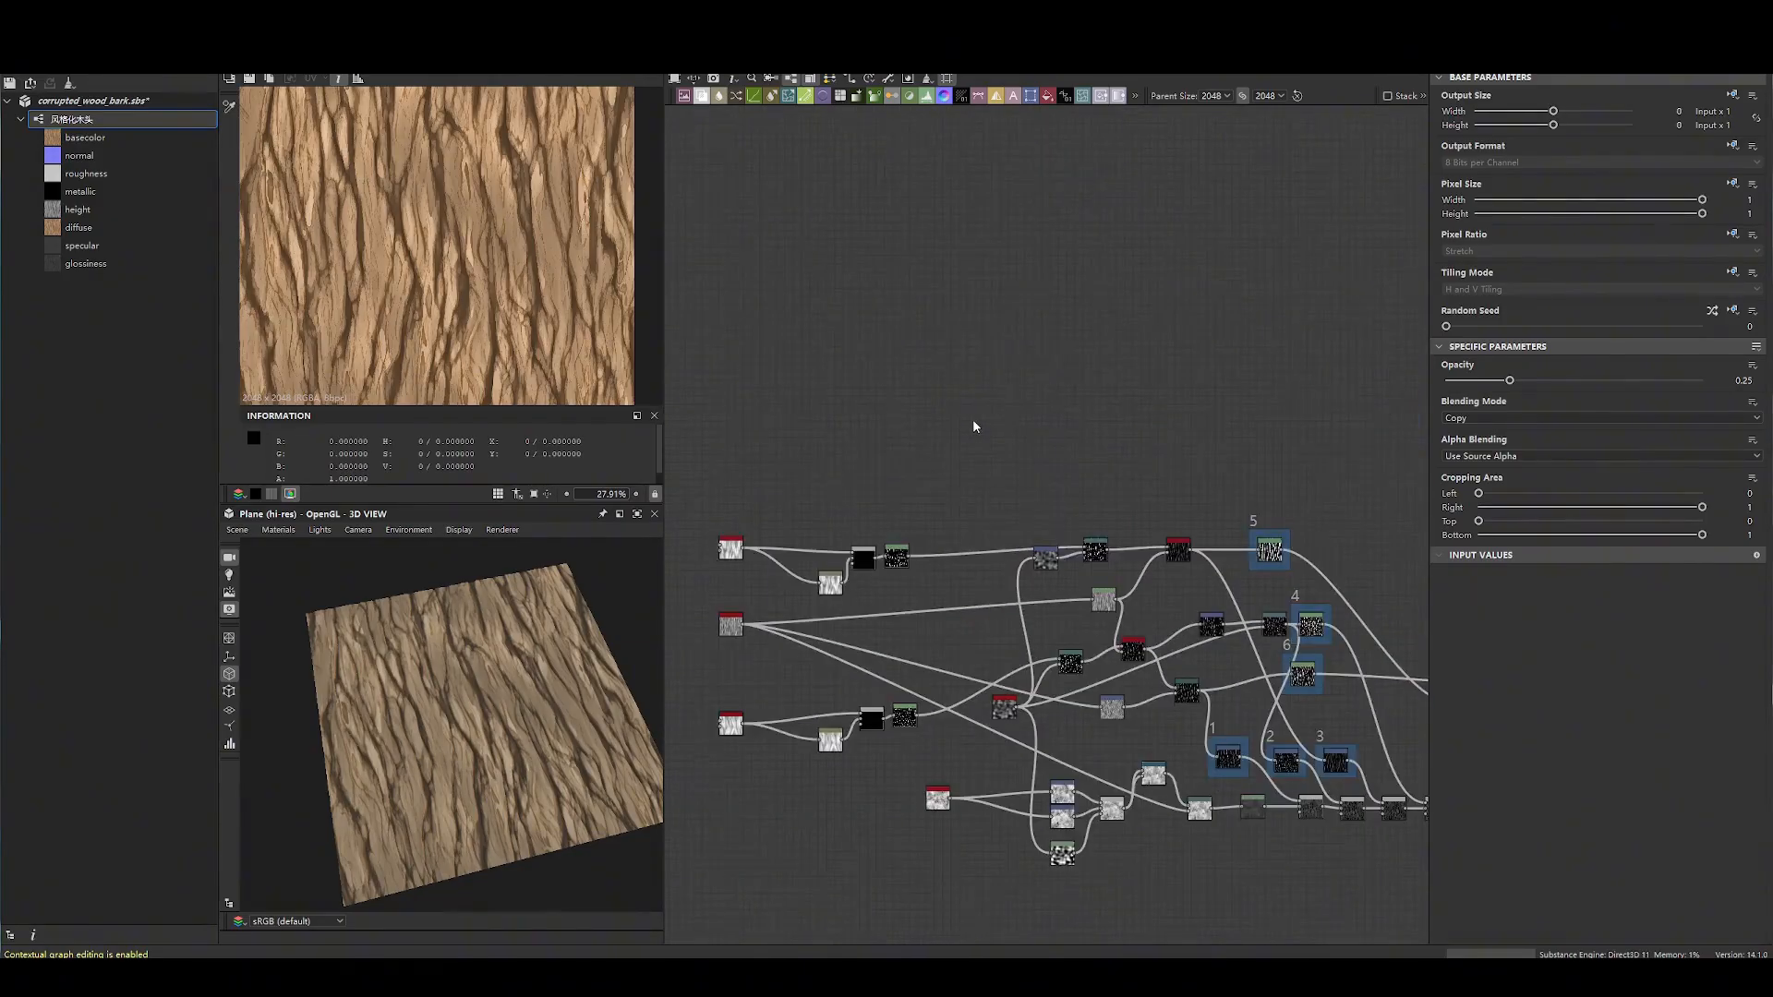
pyautogui.moveTo(1073, 362); pyautogui.dragTo(1104, 343, button='middle')
pyautogui.scroll(4, 1049, 390)
pyautogui.moveTo(851, 484); pyautogui.dragTo(979, 403, button='middle')
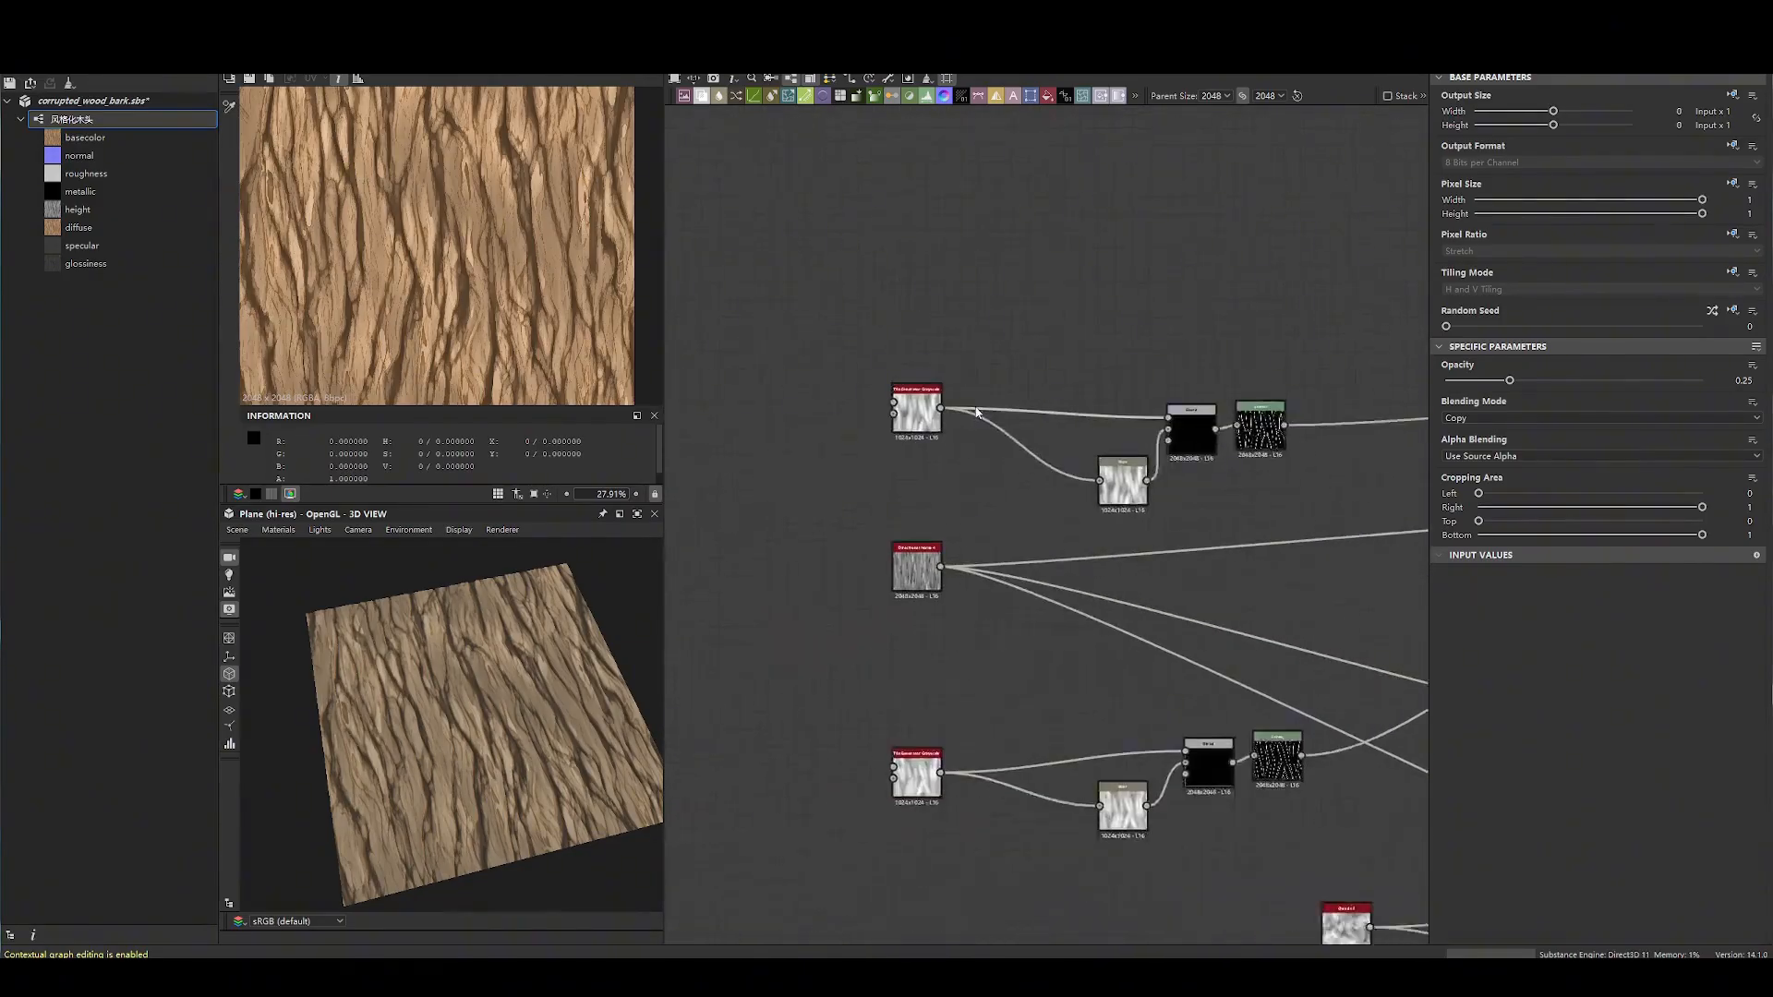
# - Add a Tile Generator Grayscale node and place it just above the existing one at the graph's start
pyautogui.scroll(4, 974, 402)
pyautogui.doubleClick(876, 411)
pyautogui.press('space')
pyautogui.write('tile')
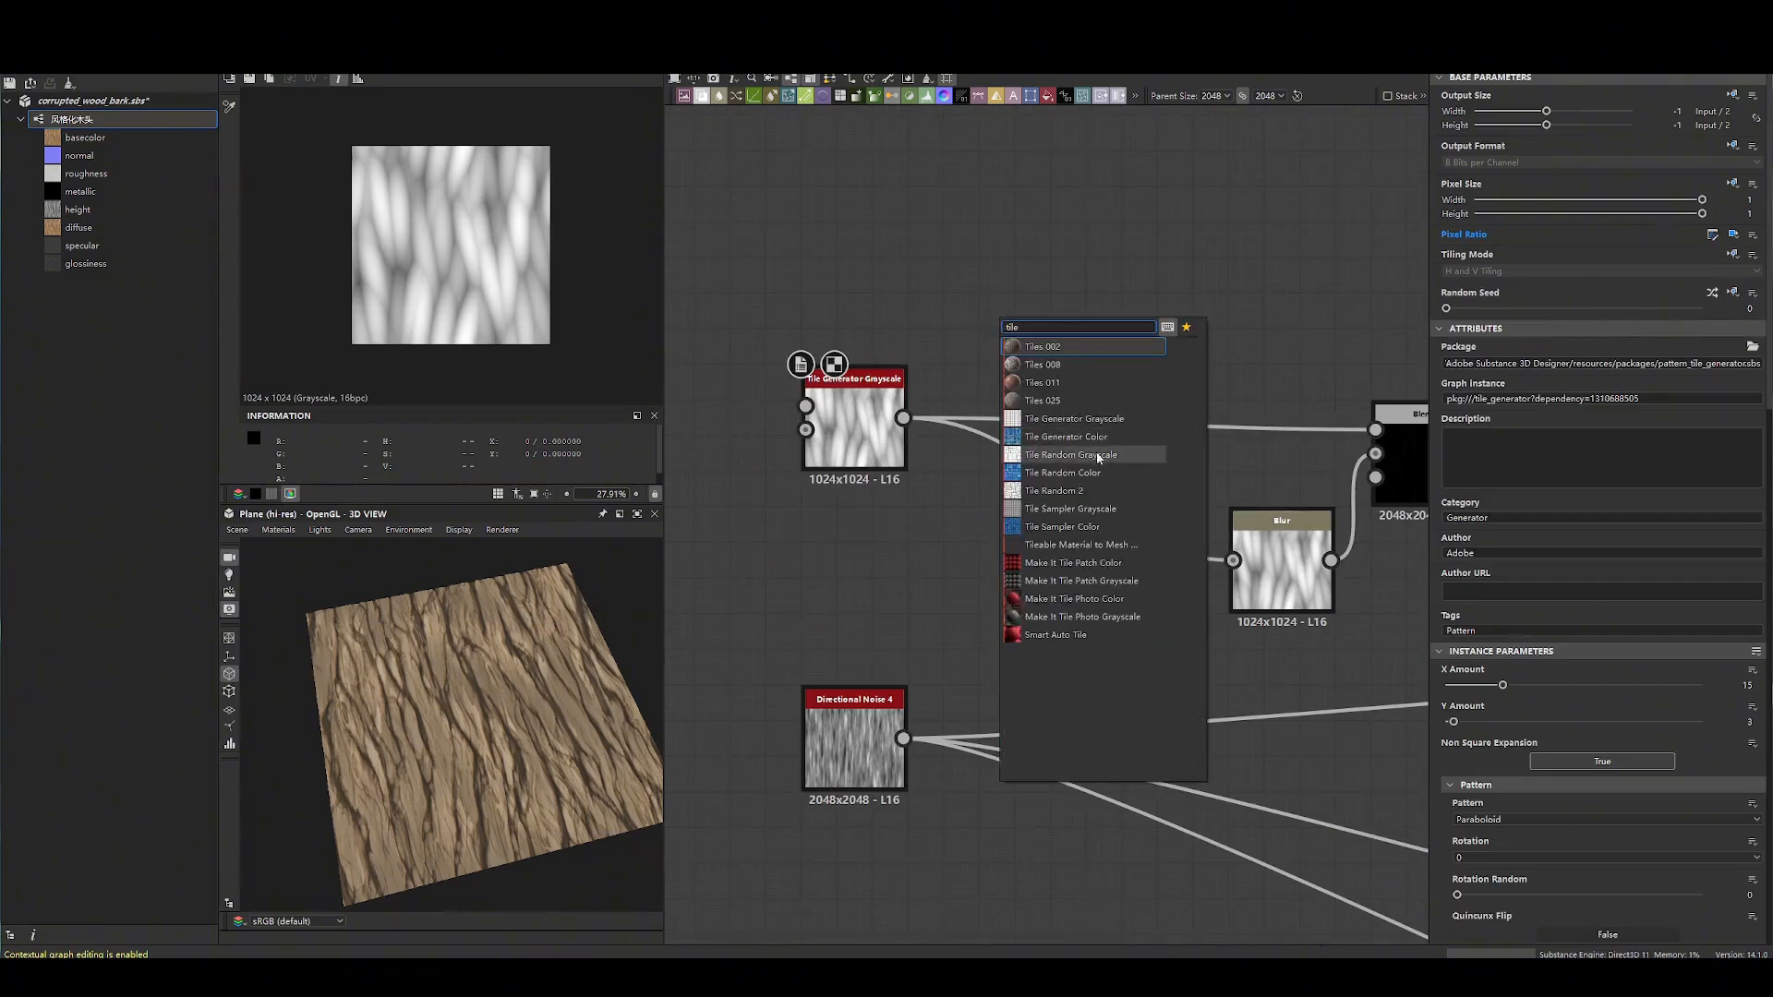
pyautogui.click(1101, 420)
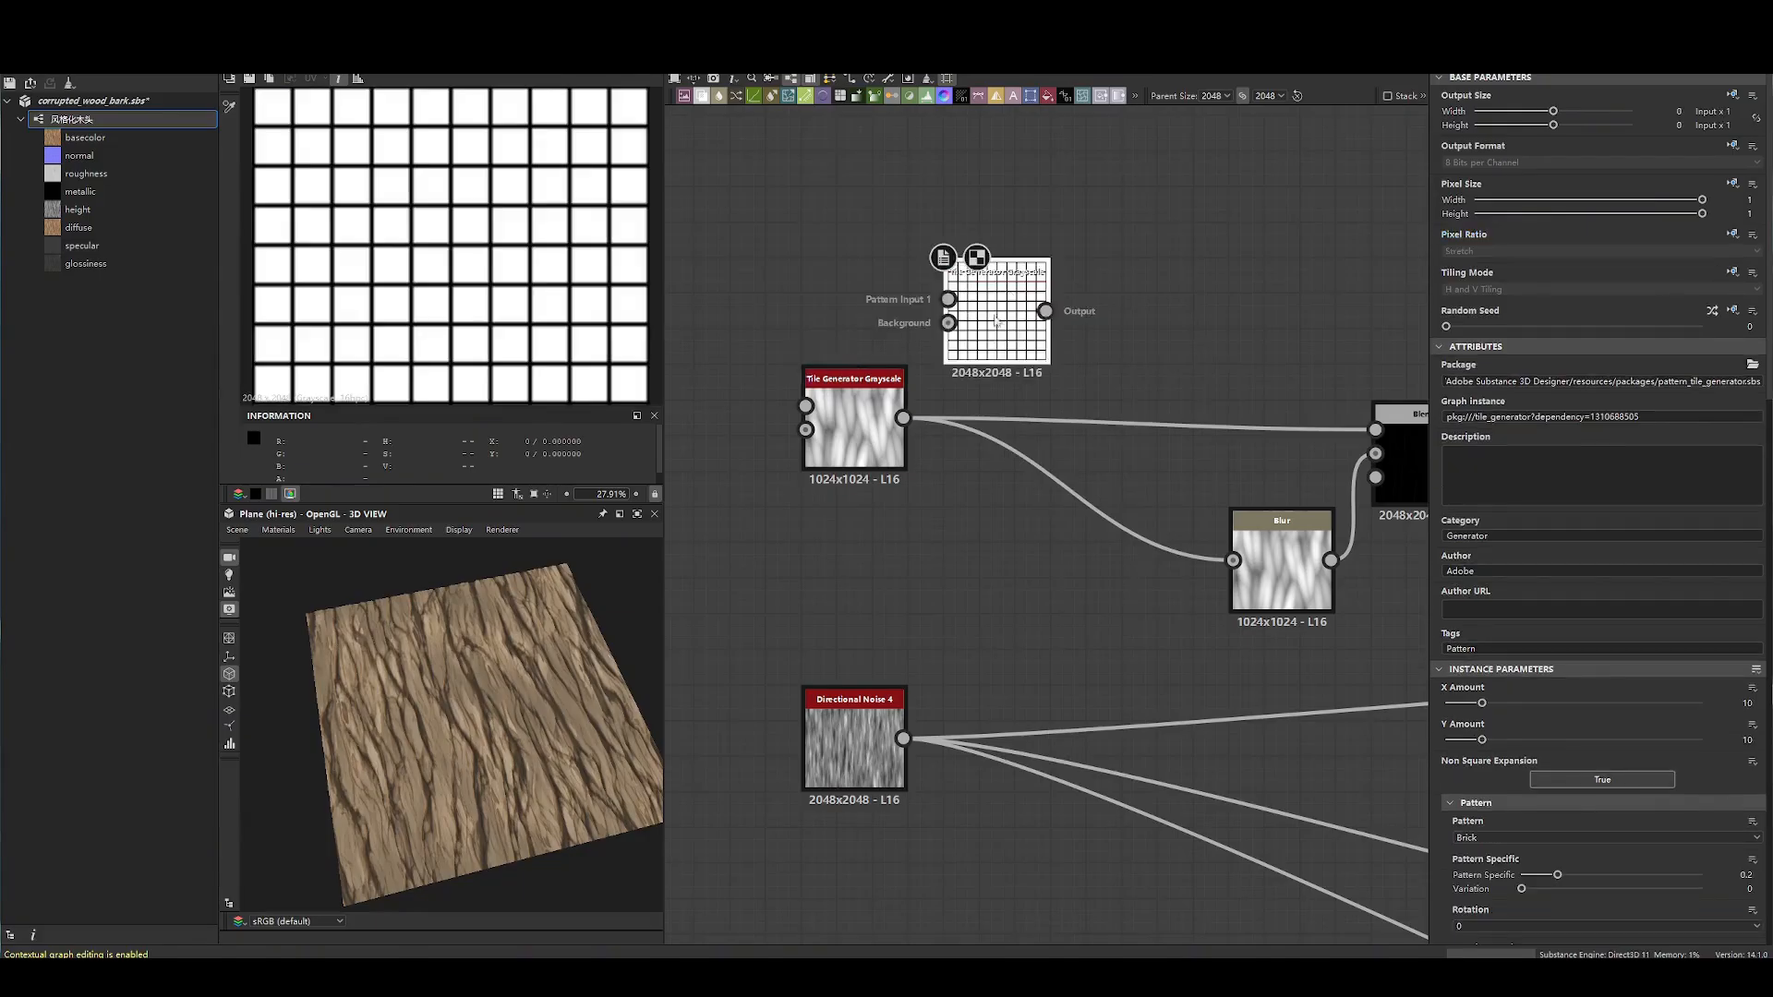
pyautogui.moveTo(1009, 290); pyautogui.dragTo(886, 257)
# - Preview the original Tile Generator Grayscale node and examine its pattern tiled and untiled
pyautogui.doubleClick(857, 415)
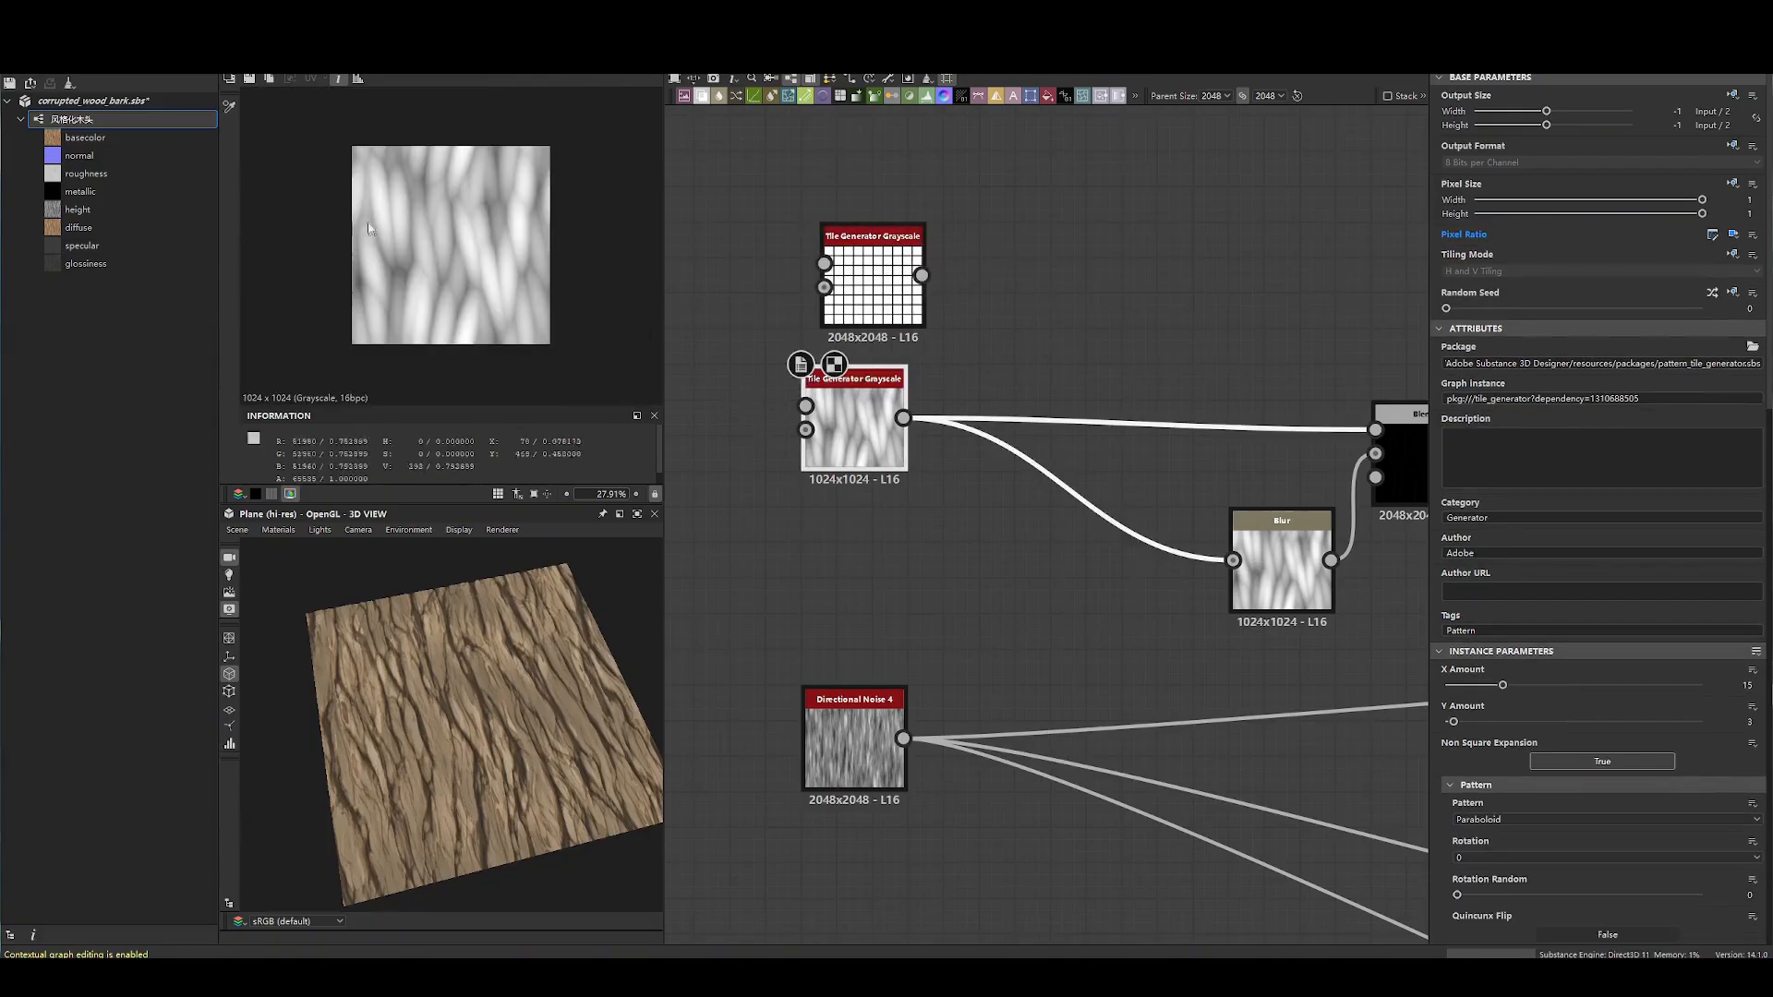
pyautogui.click(498, 494)
pyautogui.scroll(-2, 447, 221)
pyautogui.scroll(3, 447, 209)
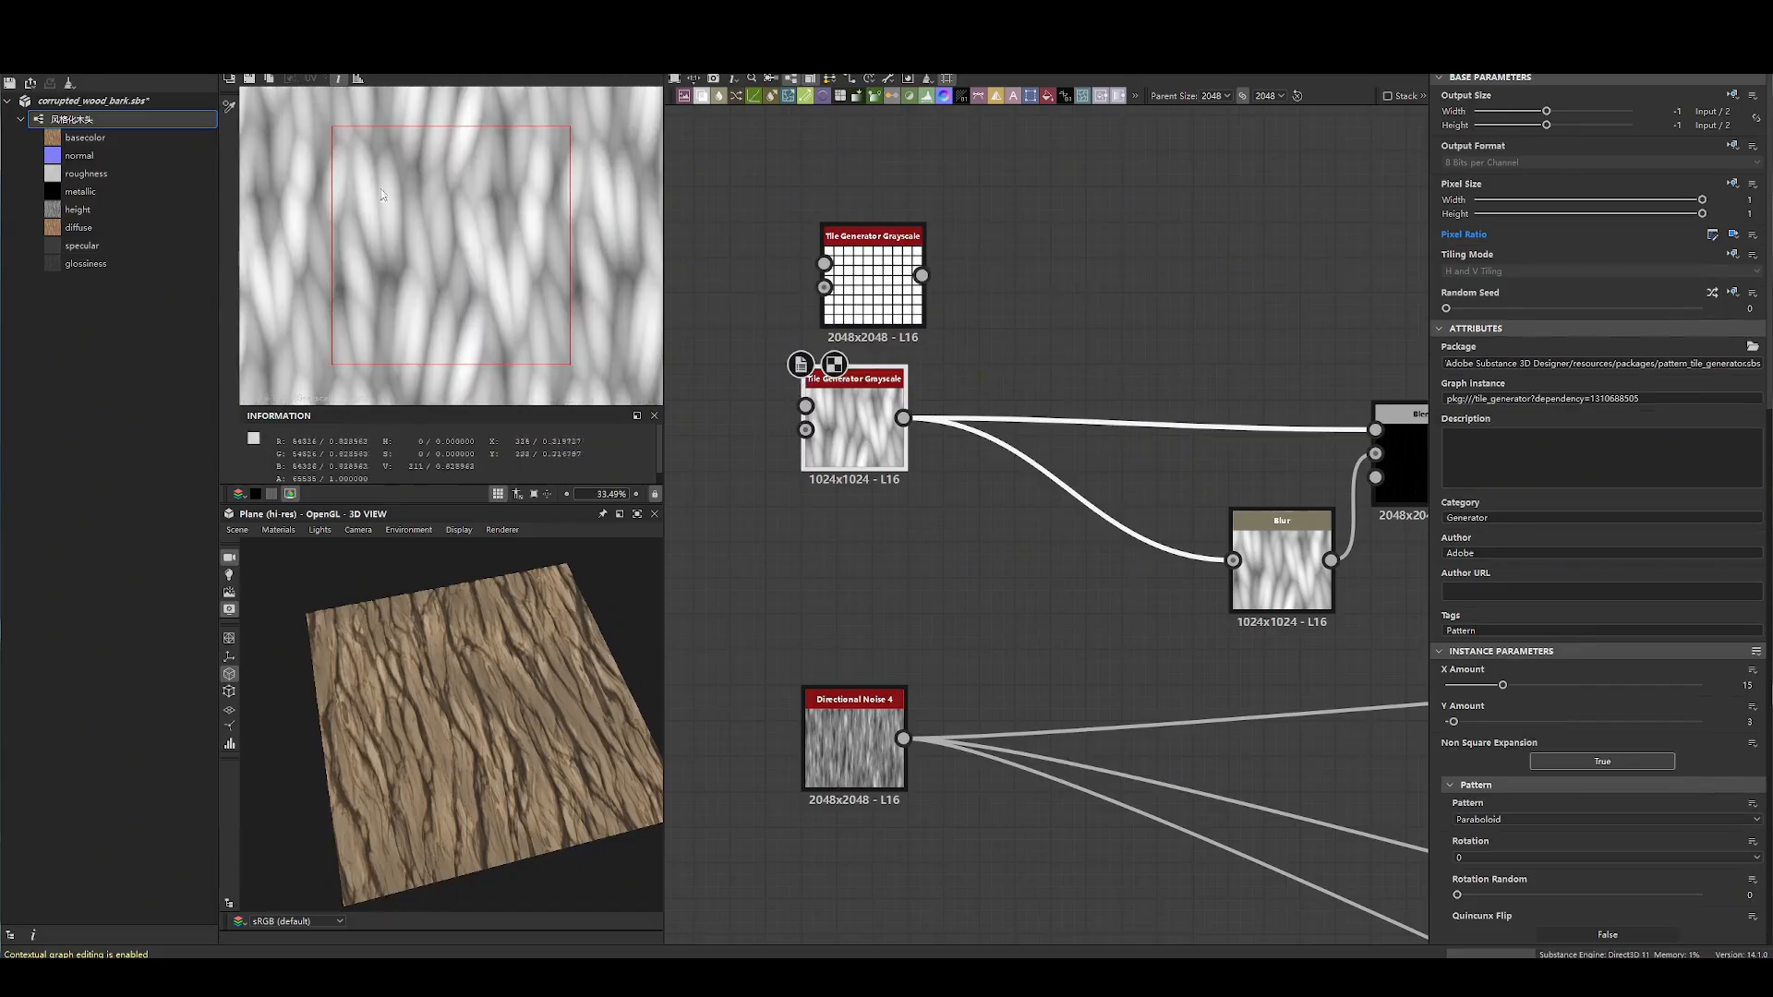
pyautogui.click(498, 494)
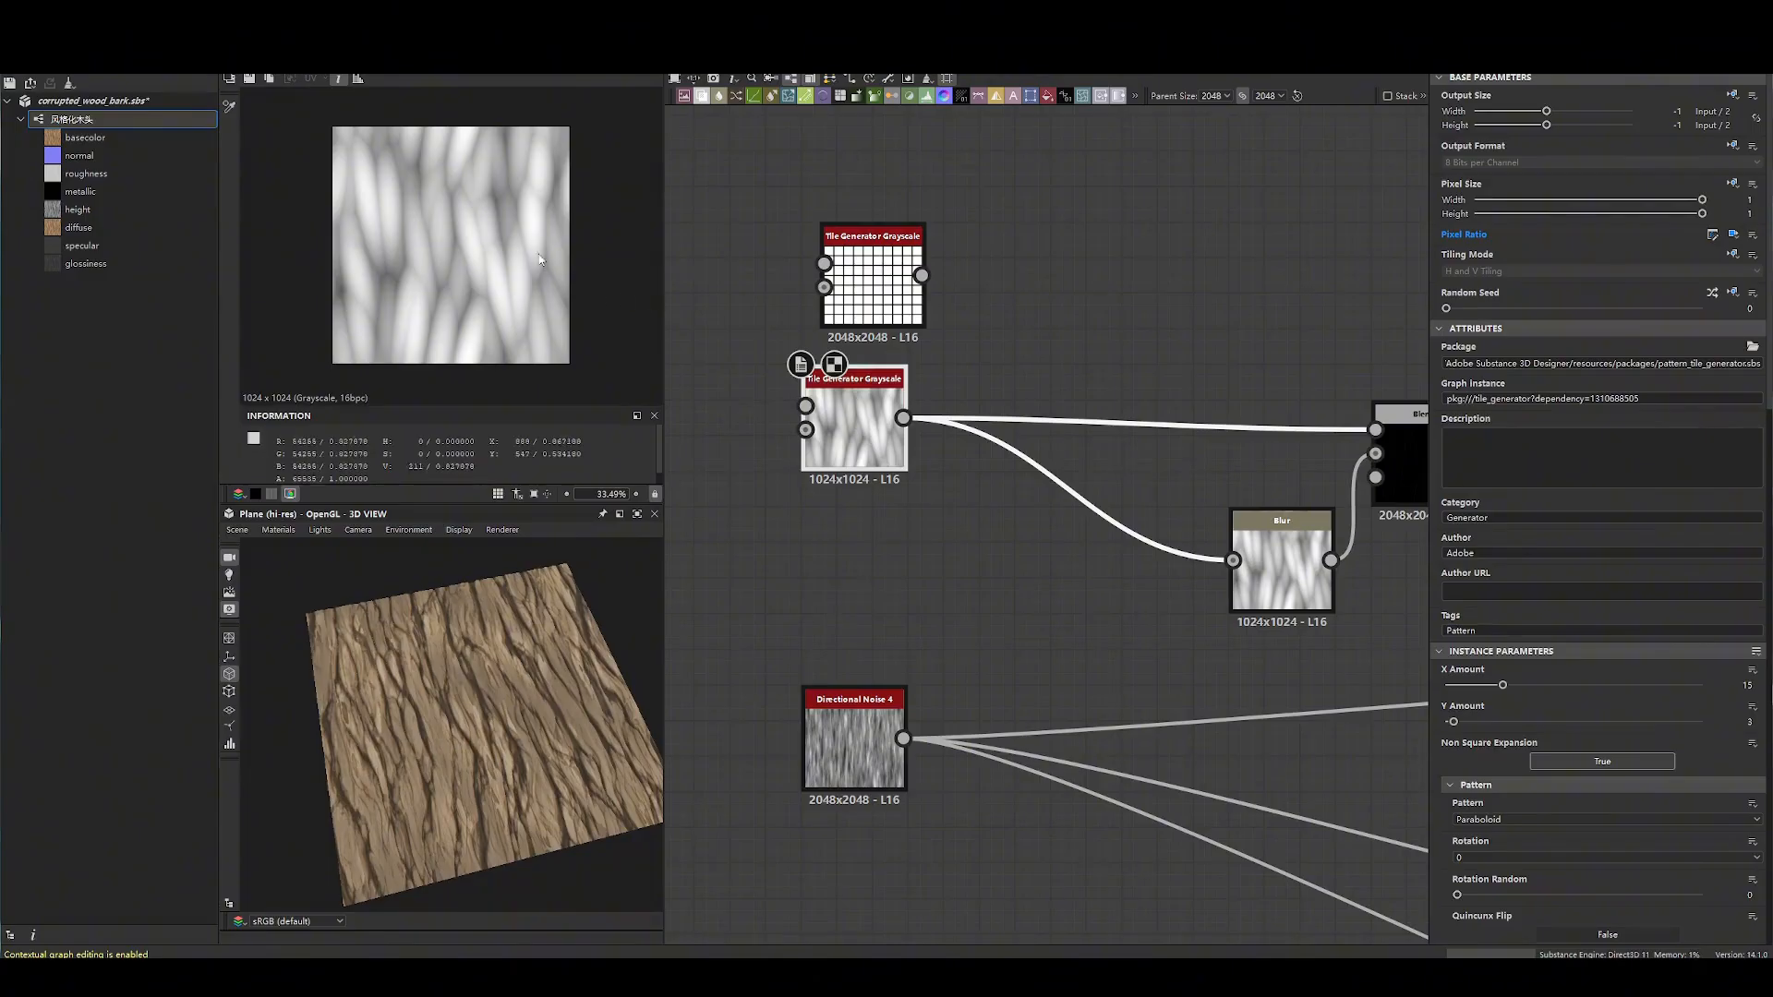
# - Capture the pattern preview, trace the dark gaps between the shapes, circle the whole pattern, and discard the capture
pyautogui.press('F1')
pyautogui.moveTo(156, 78); pyautogui.dragTo(746, 448)
pyautogui.click(505, 464)
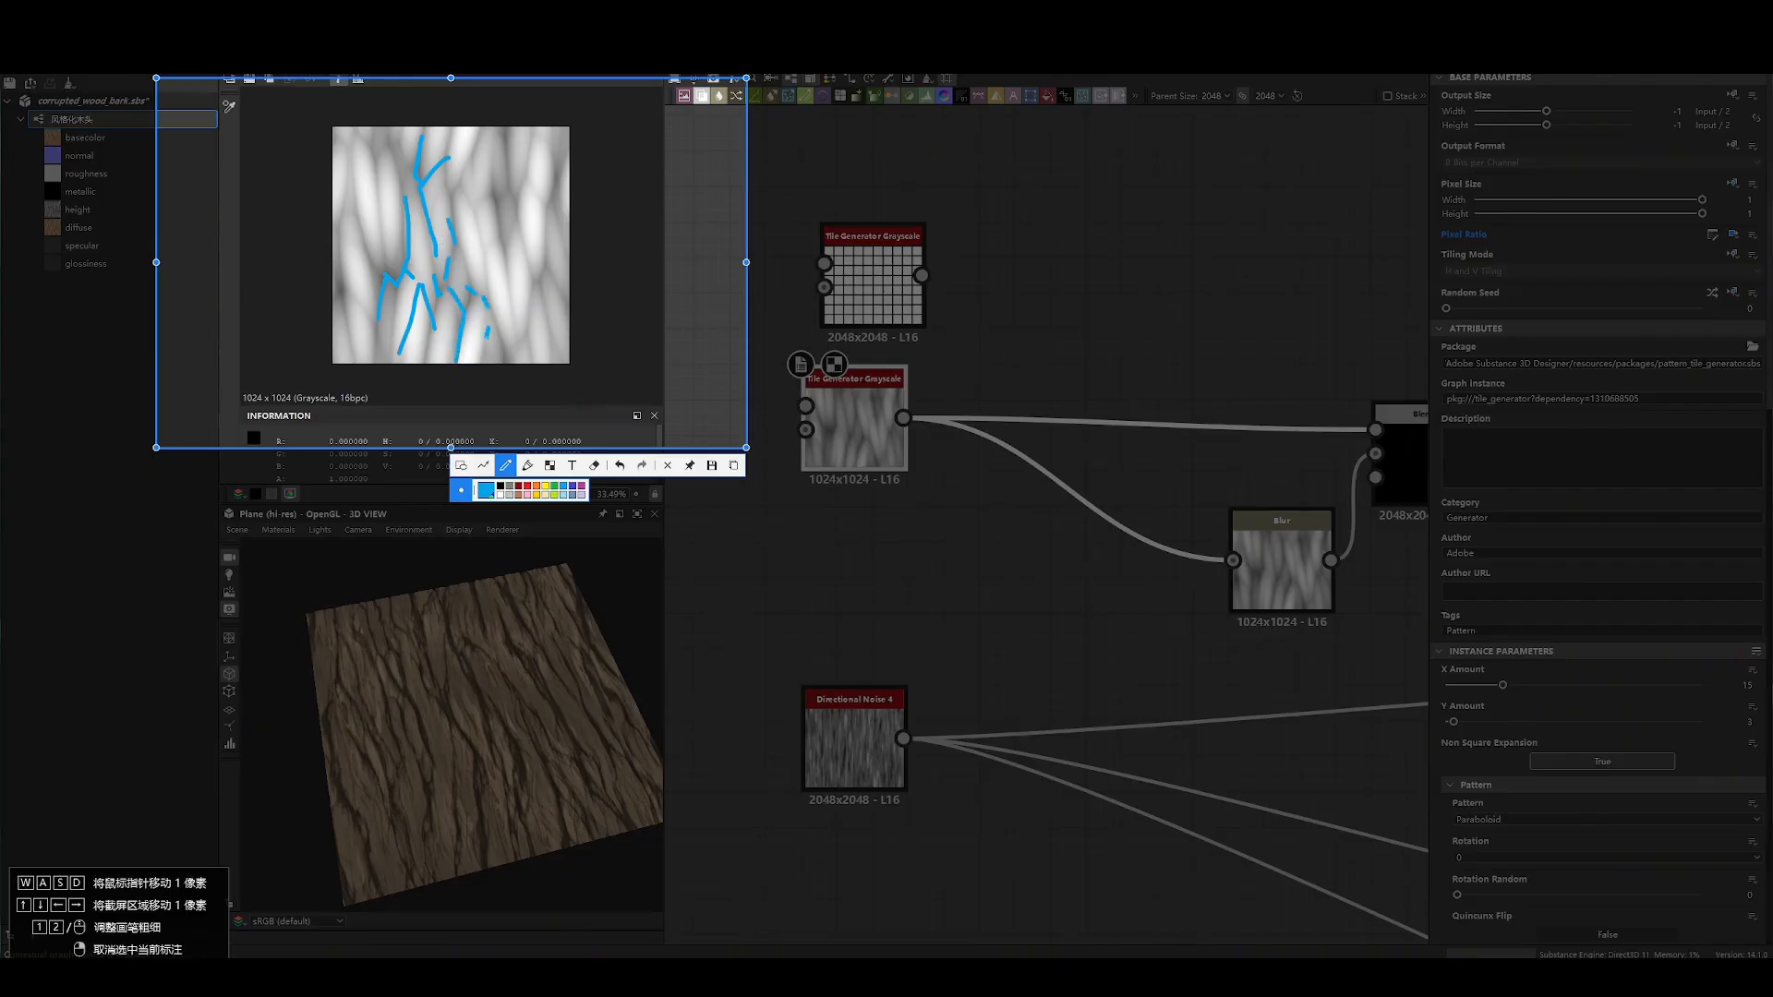
pyautogui.moveTo(449, 114)
pyautogui.mouseDown()
pyautogui.moveTo(451, 386)
pyautogui.moveTo(566, 321)
pyautogui.mouseUp()
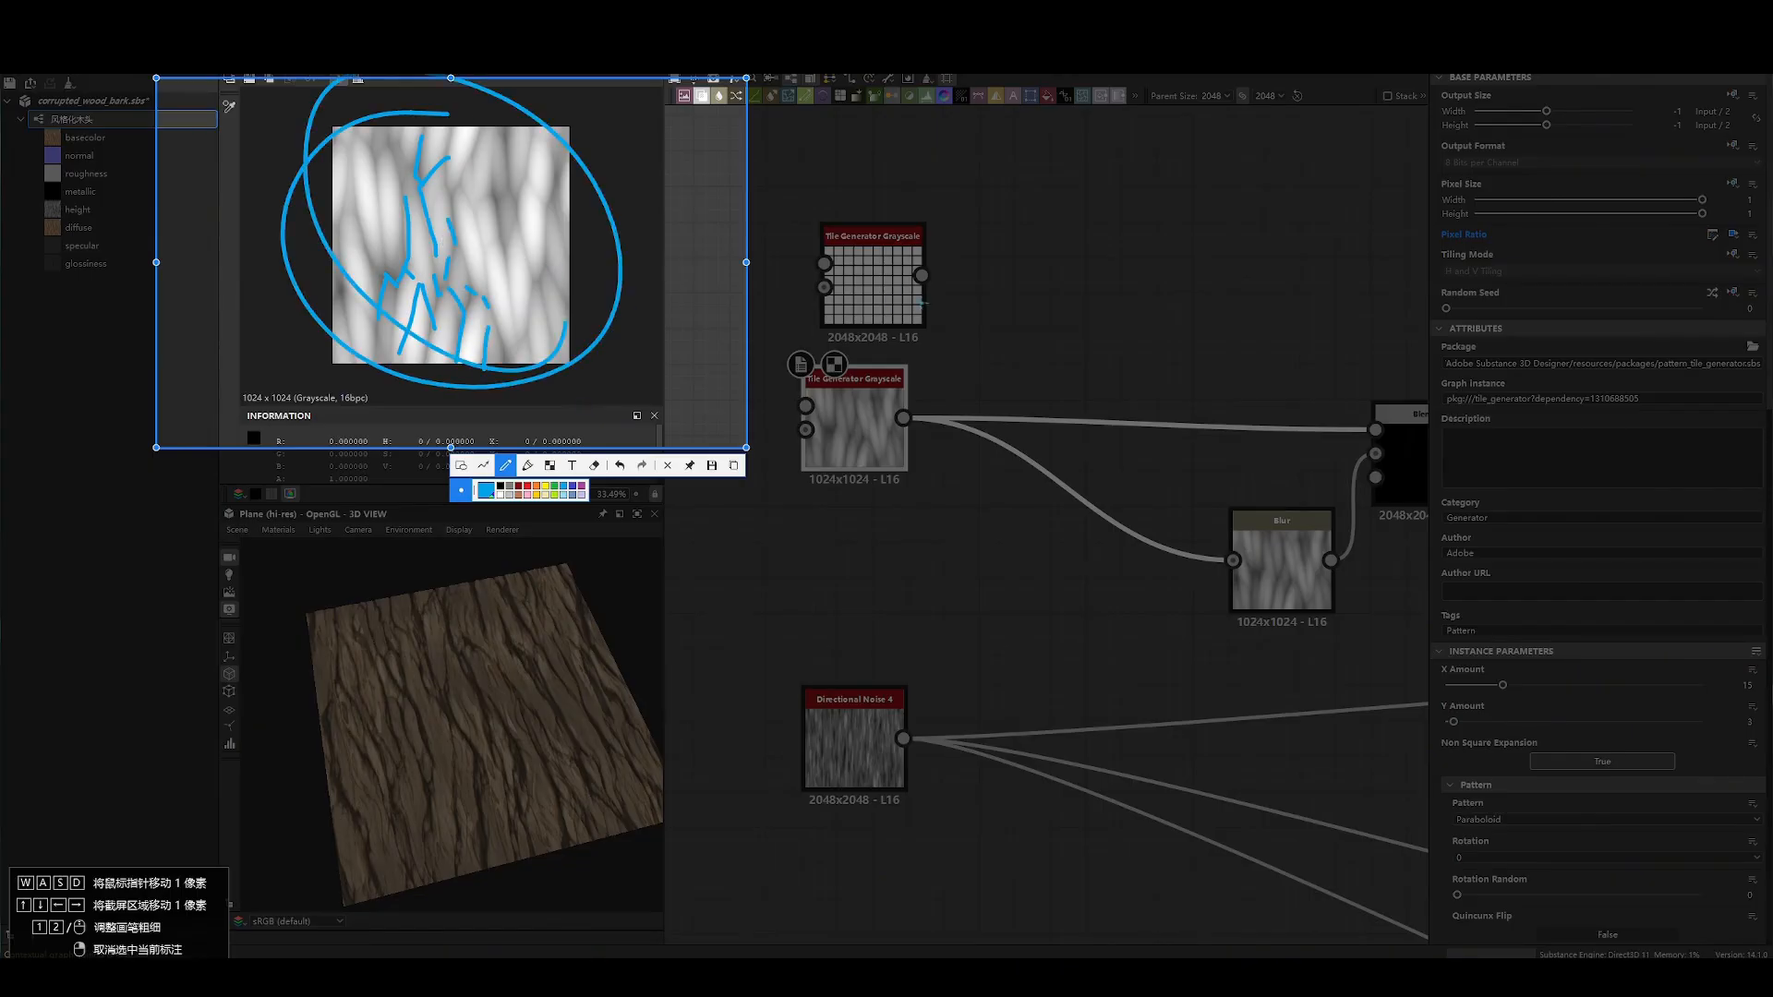
pyautogui.press('Escape')
# - Set the new Tile Generator's X Amount to 15 and Y Amount to 3
pyautogui.doubleClick(873, 282)
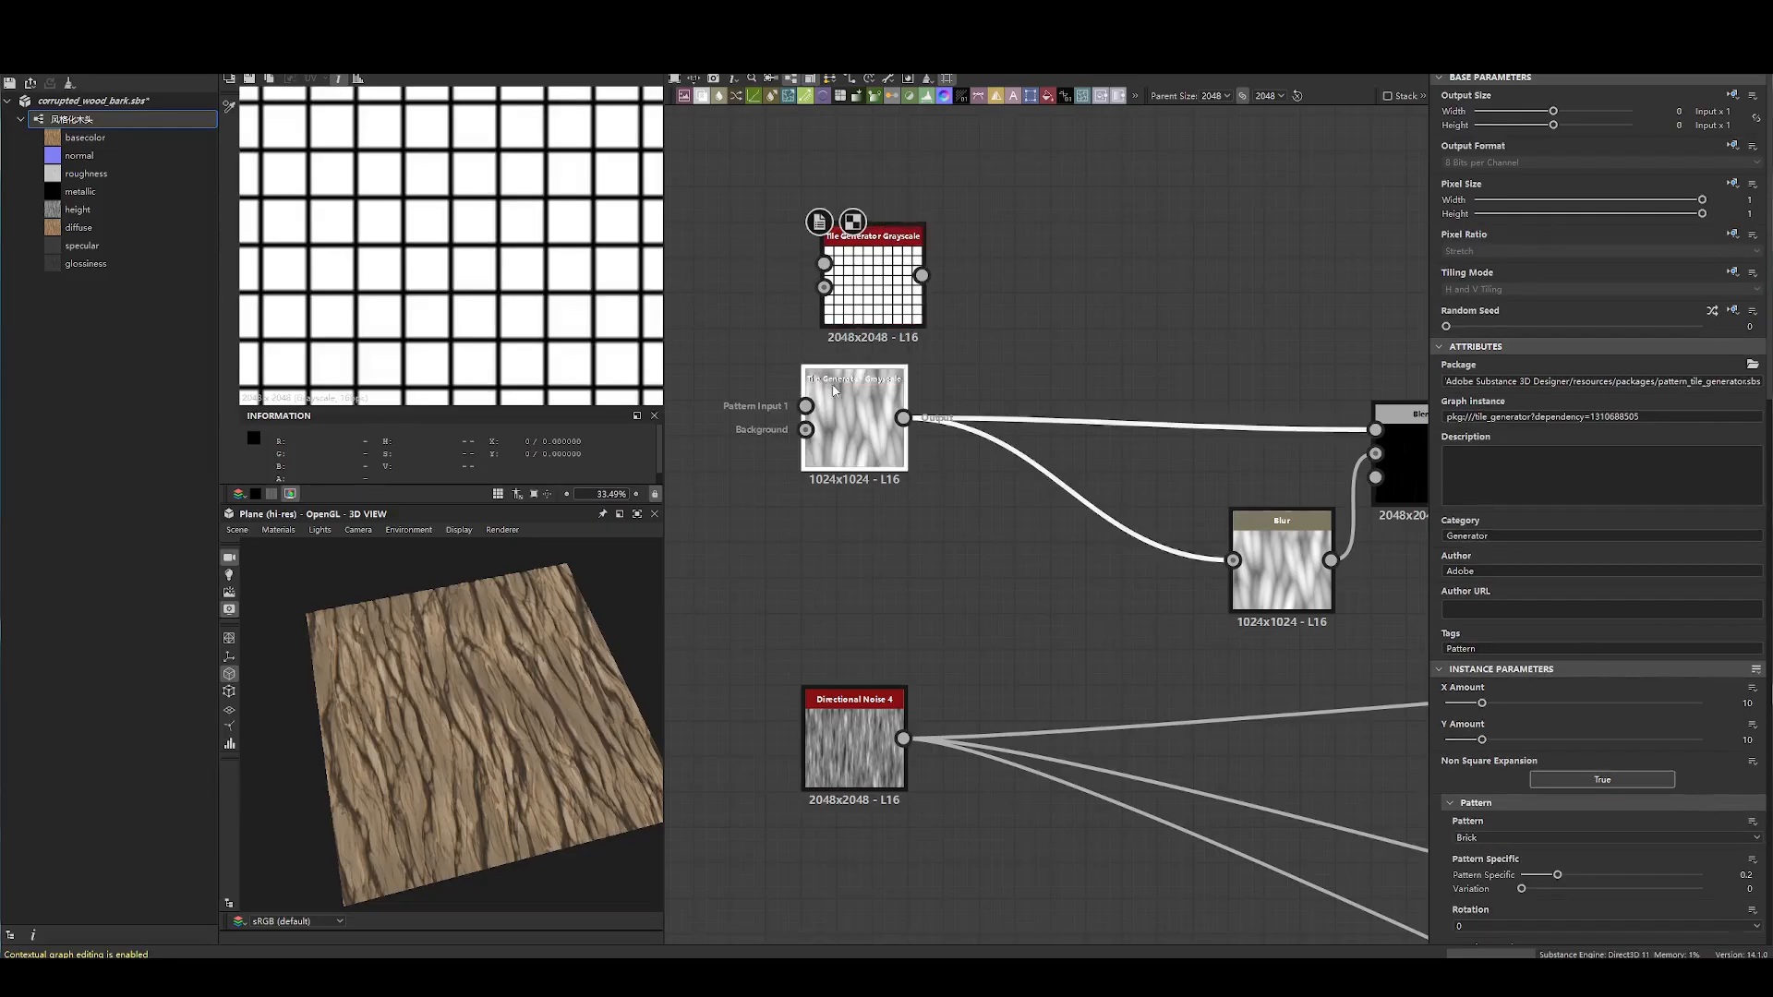
pyautogui.write('15')
pyautogui.moveTo(1736, 739); pyautogui.dragTo(1758, 740)
pyautogui.write('3')
pyautogui.press('Return')
pyautogui.scroll(-4, 483, 183)
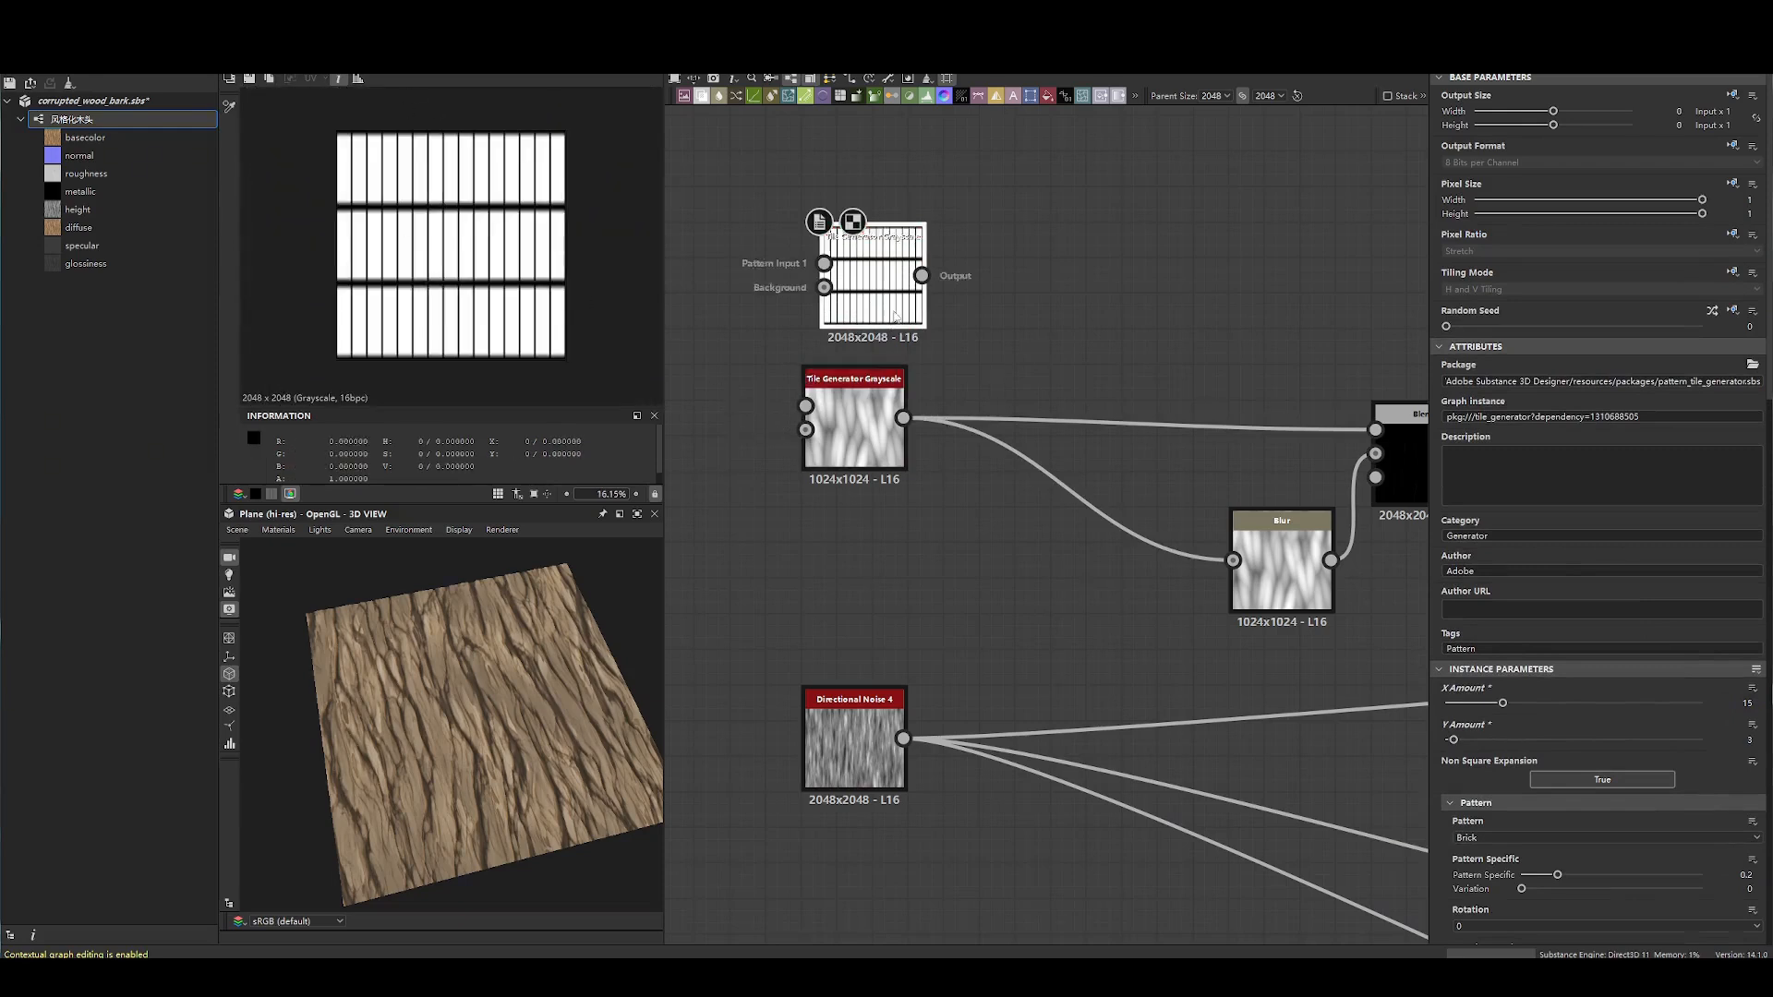
# - Set the new Tile Generator's Pattern to Paraboloid, as in the original node
pyautogui.scroll(-3, 1502, 736)
pyautogui.click(1494, 712)
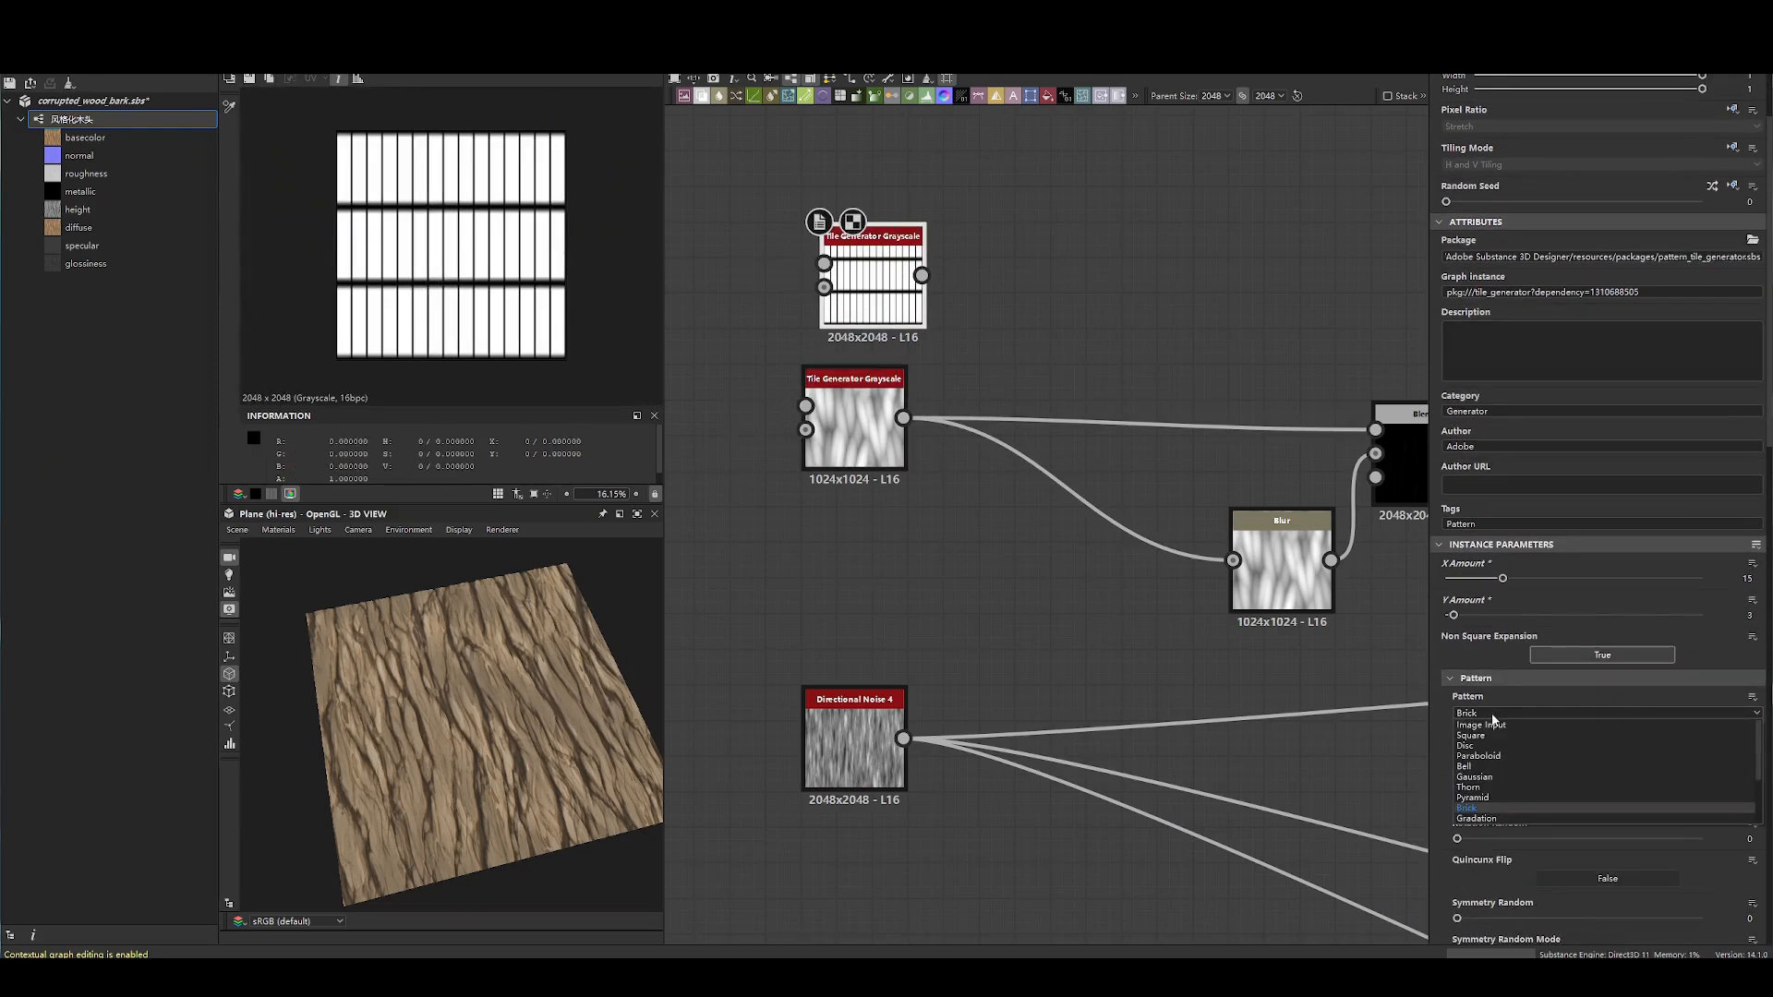
pyautogui.click(1520, 699)
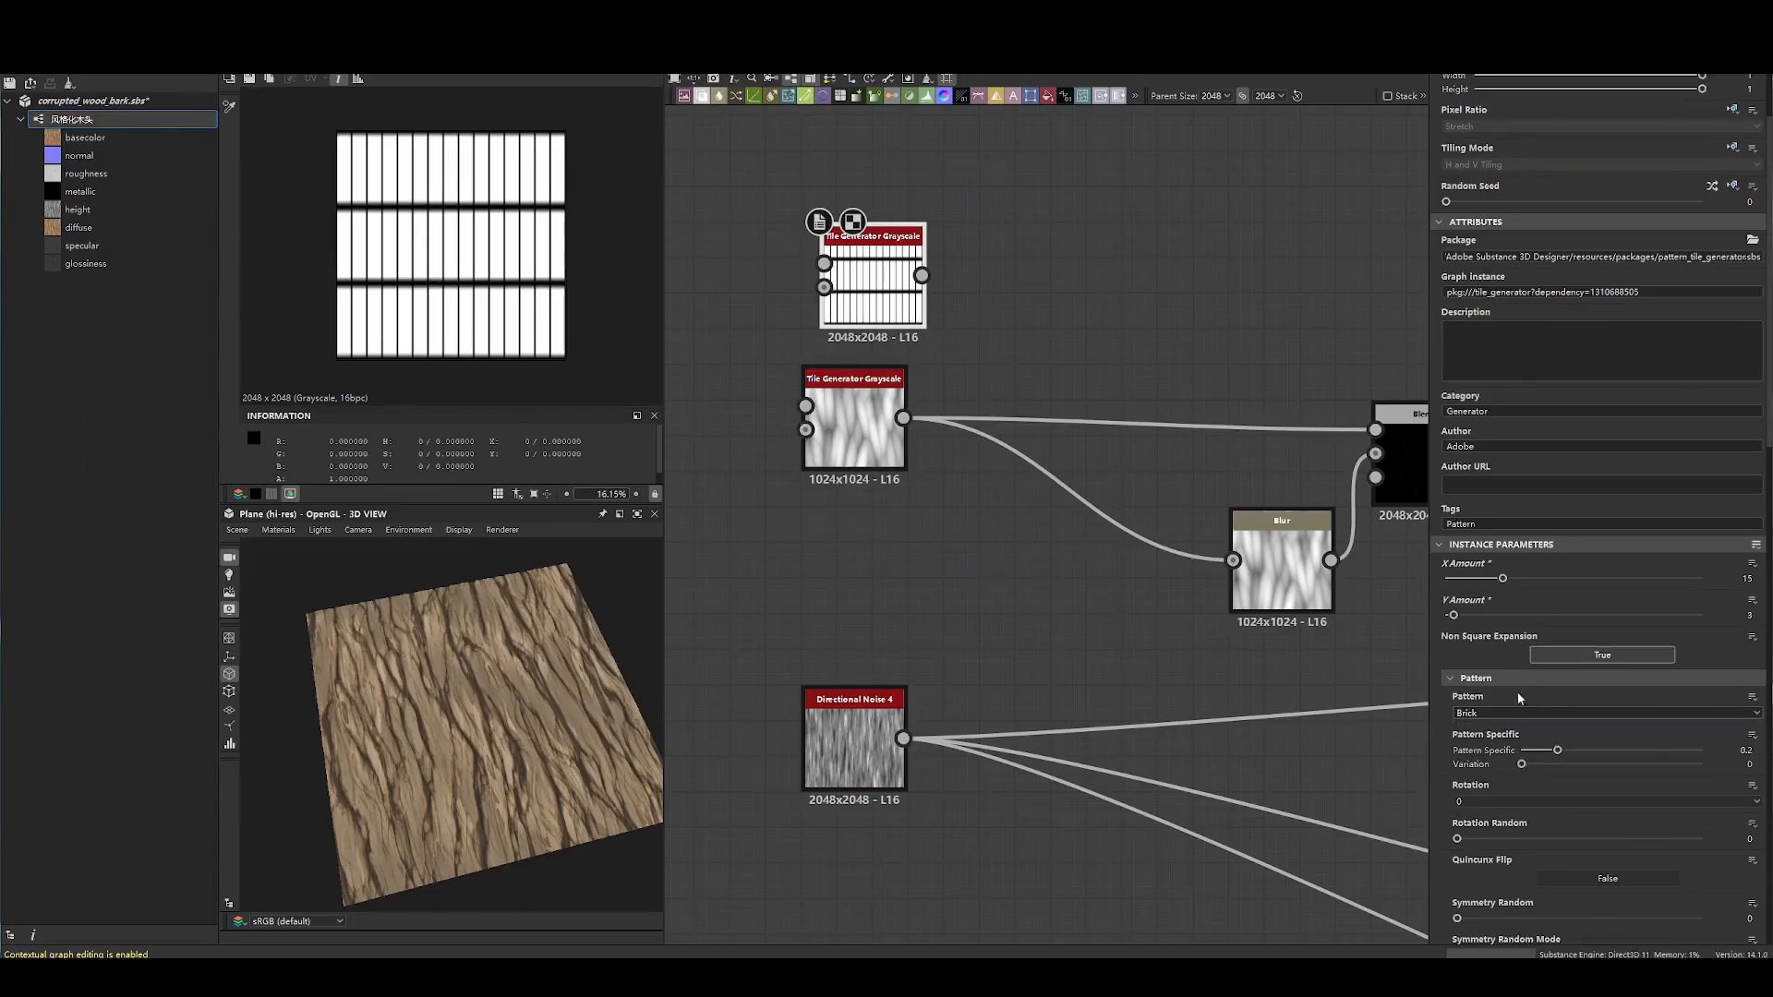
pyautogui.click(855, 429)
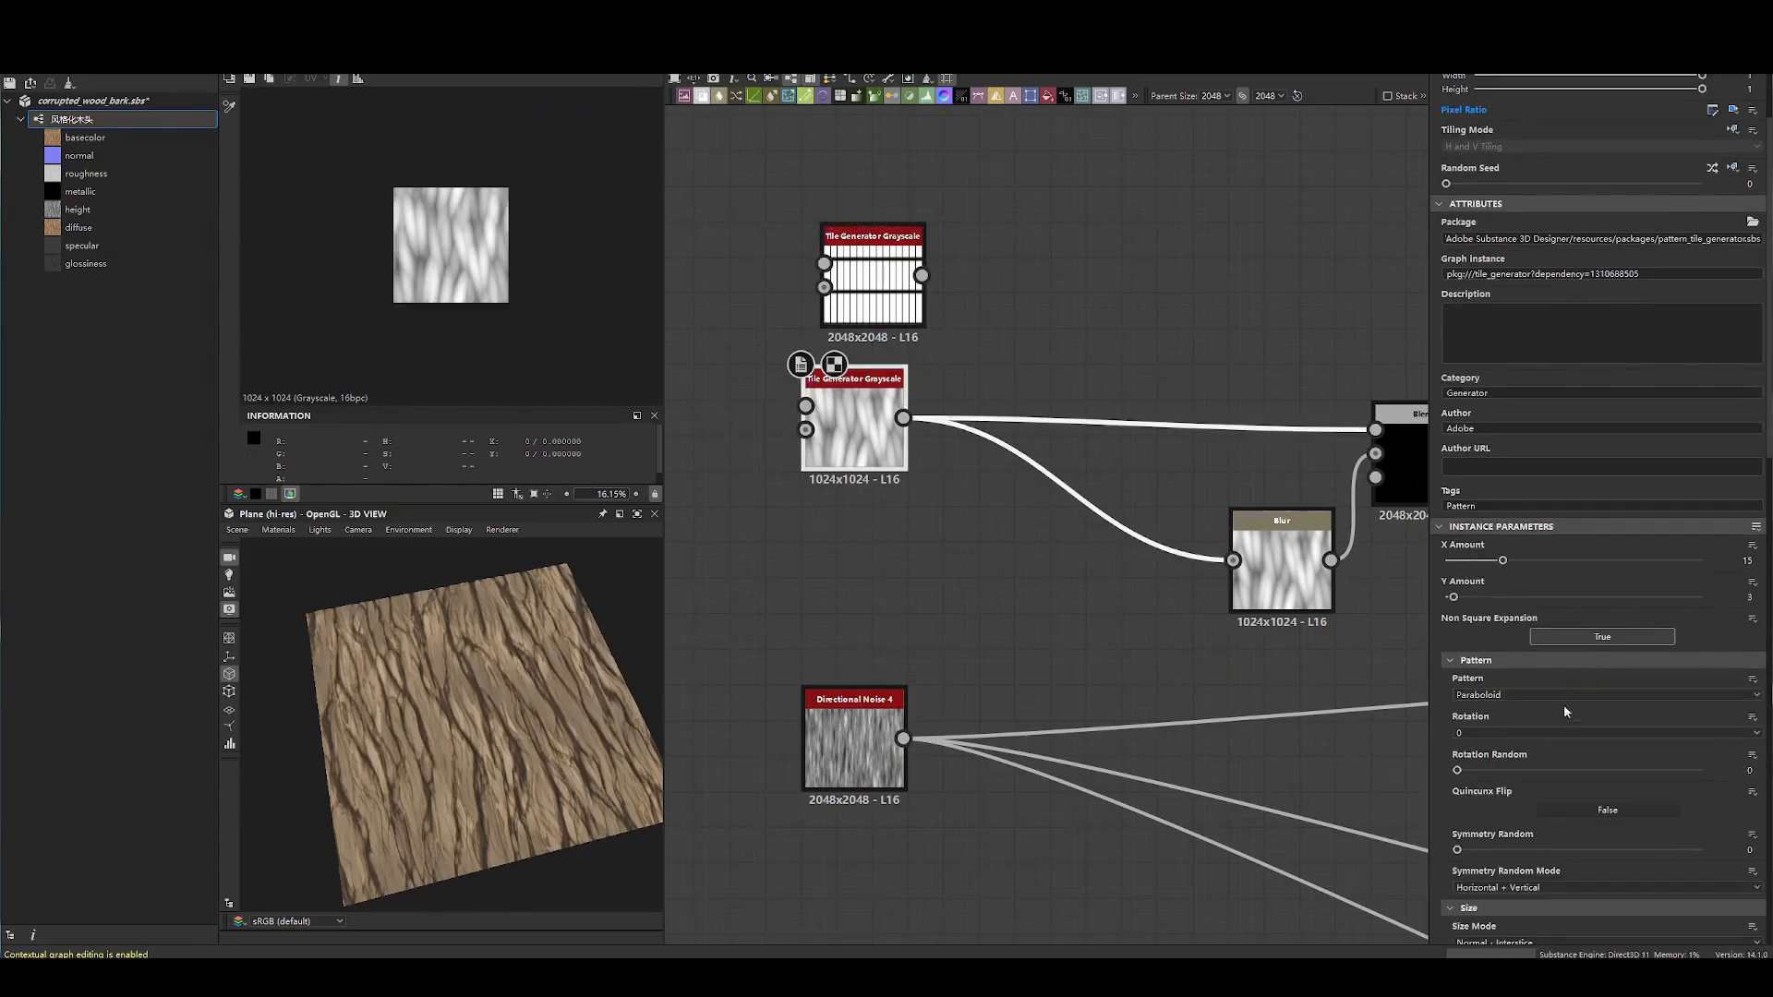
pyautogui.click(873, 277)
pyautogui.click(1506, 714)
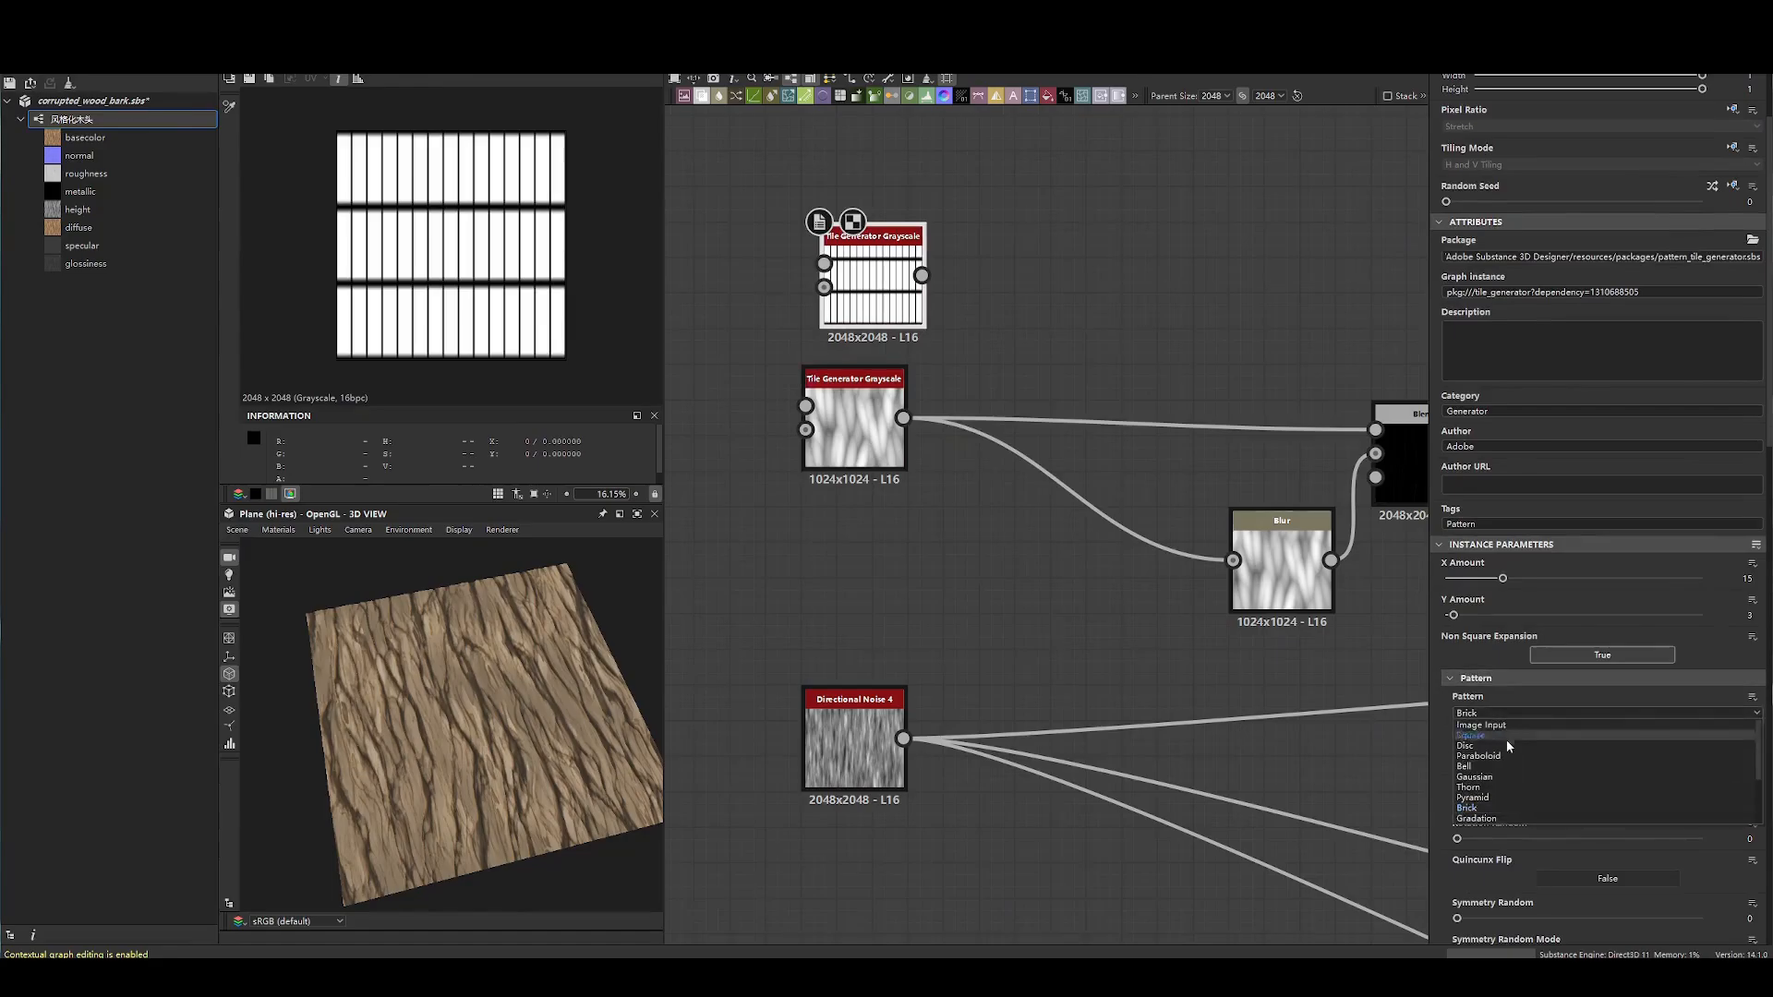
pyautogui.click(1506, 755)
pyautogui.scroll(3, 495, 290)
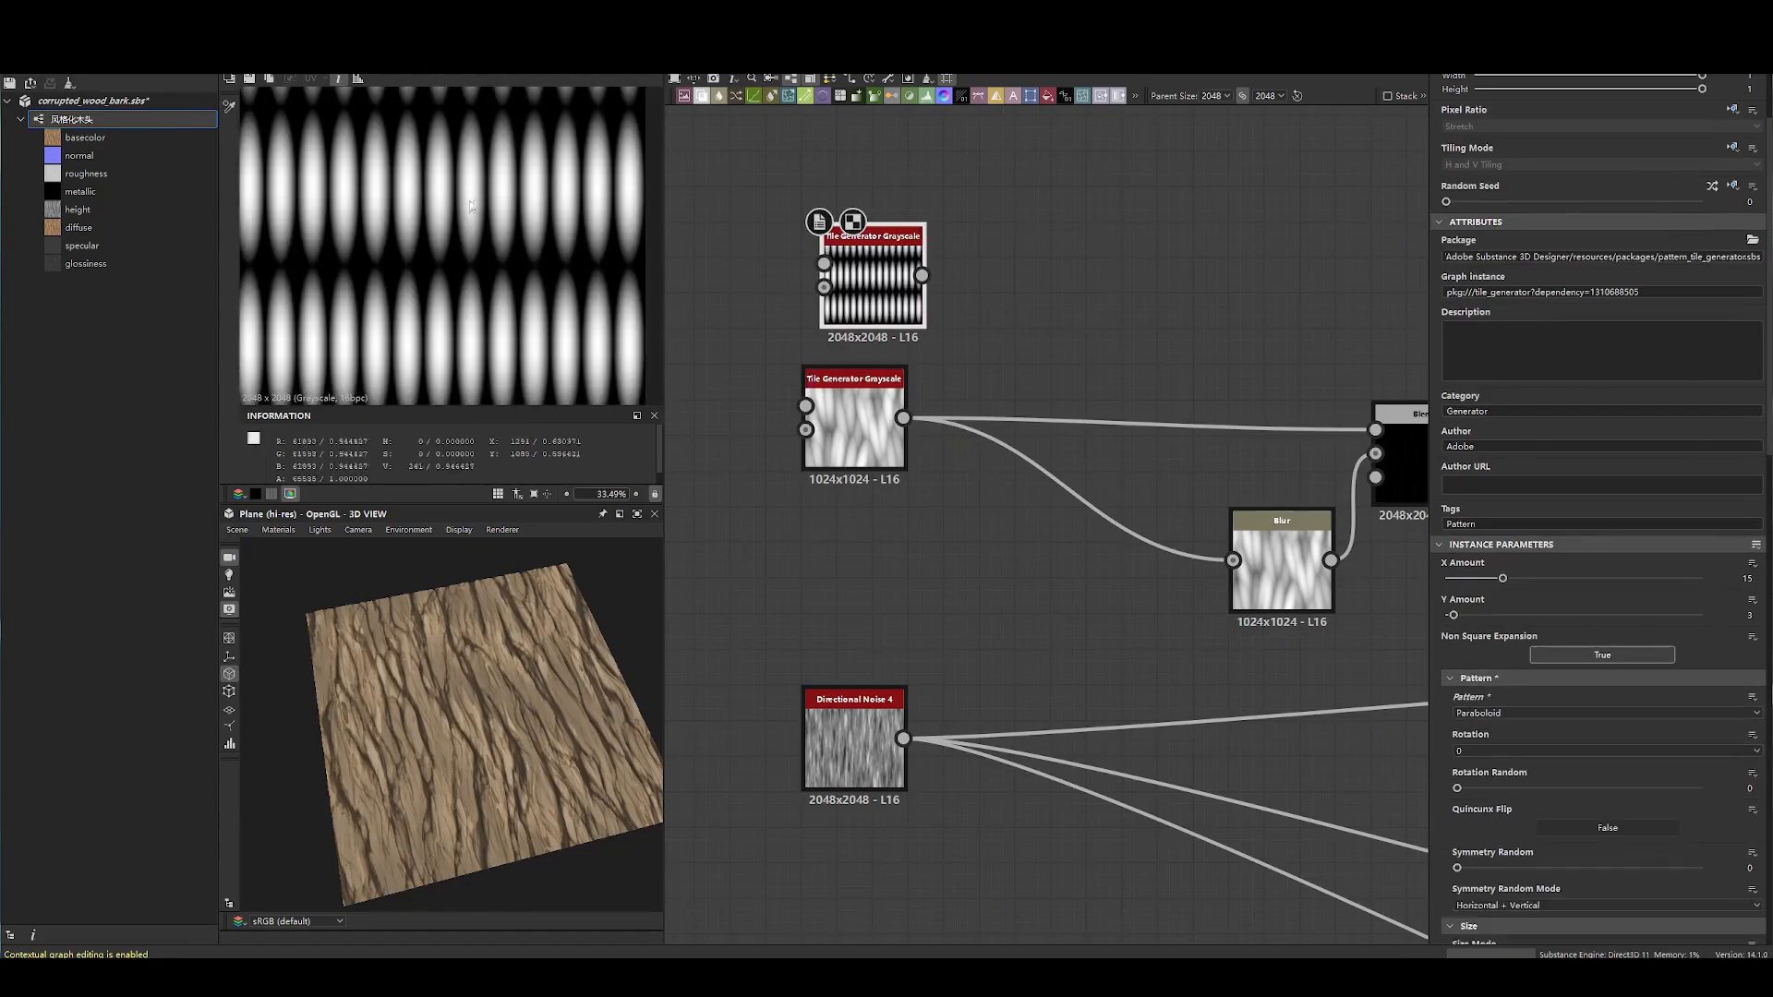
pyautogui.scroll(-3, 1599, 731)
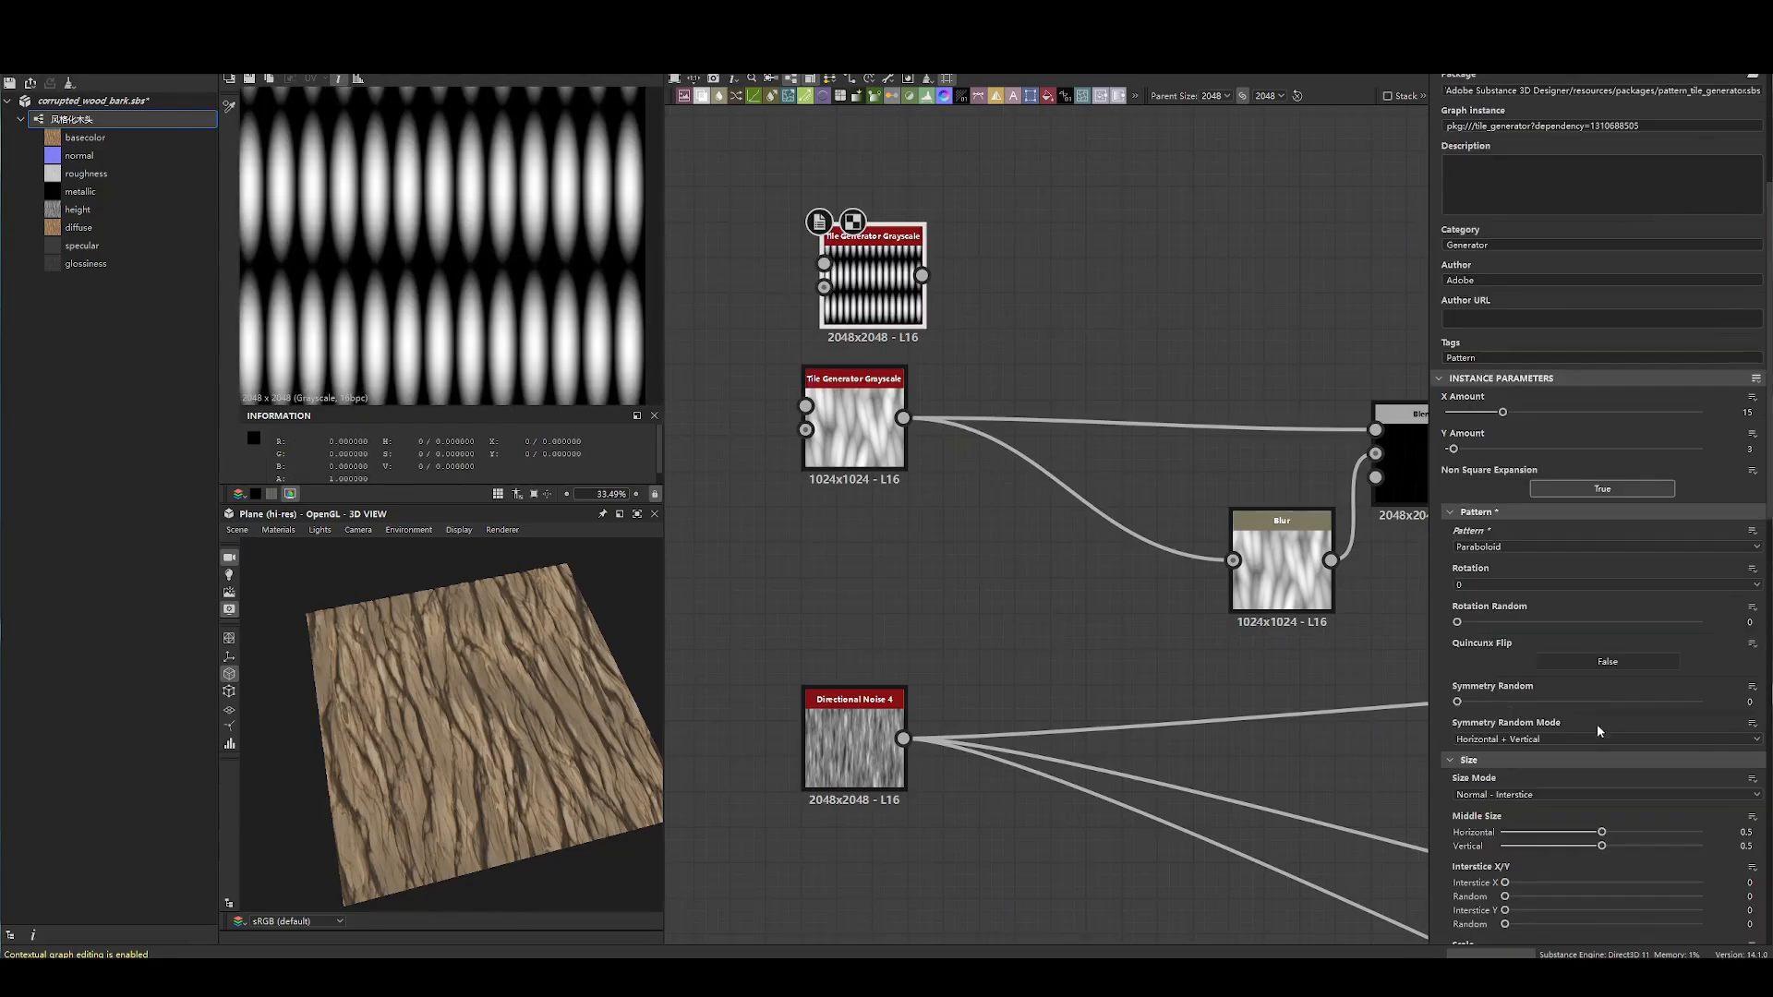
# - Set the pattern's Rotation Random to 0.25, Scale Random to 0.15, Offset to 0.59, Offset Random to 0.11 and Offset Random Seed to 87
pyautogui.moveTo(1458, 623); pyautogui.dragTo(1520, 629)
pyautogui.scroll(-5, 1522, 747)
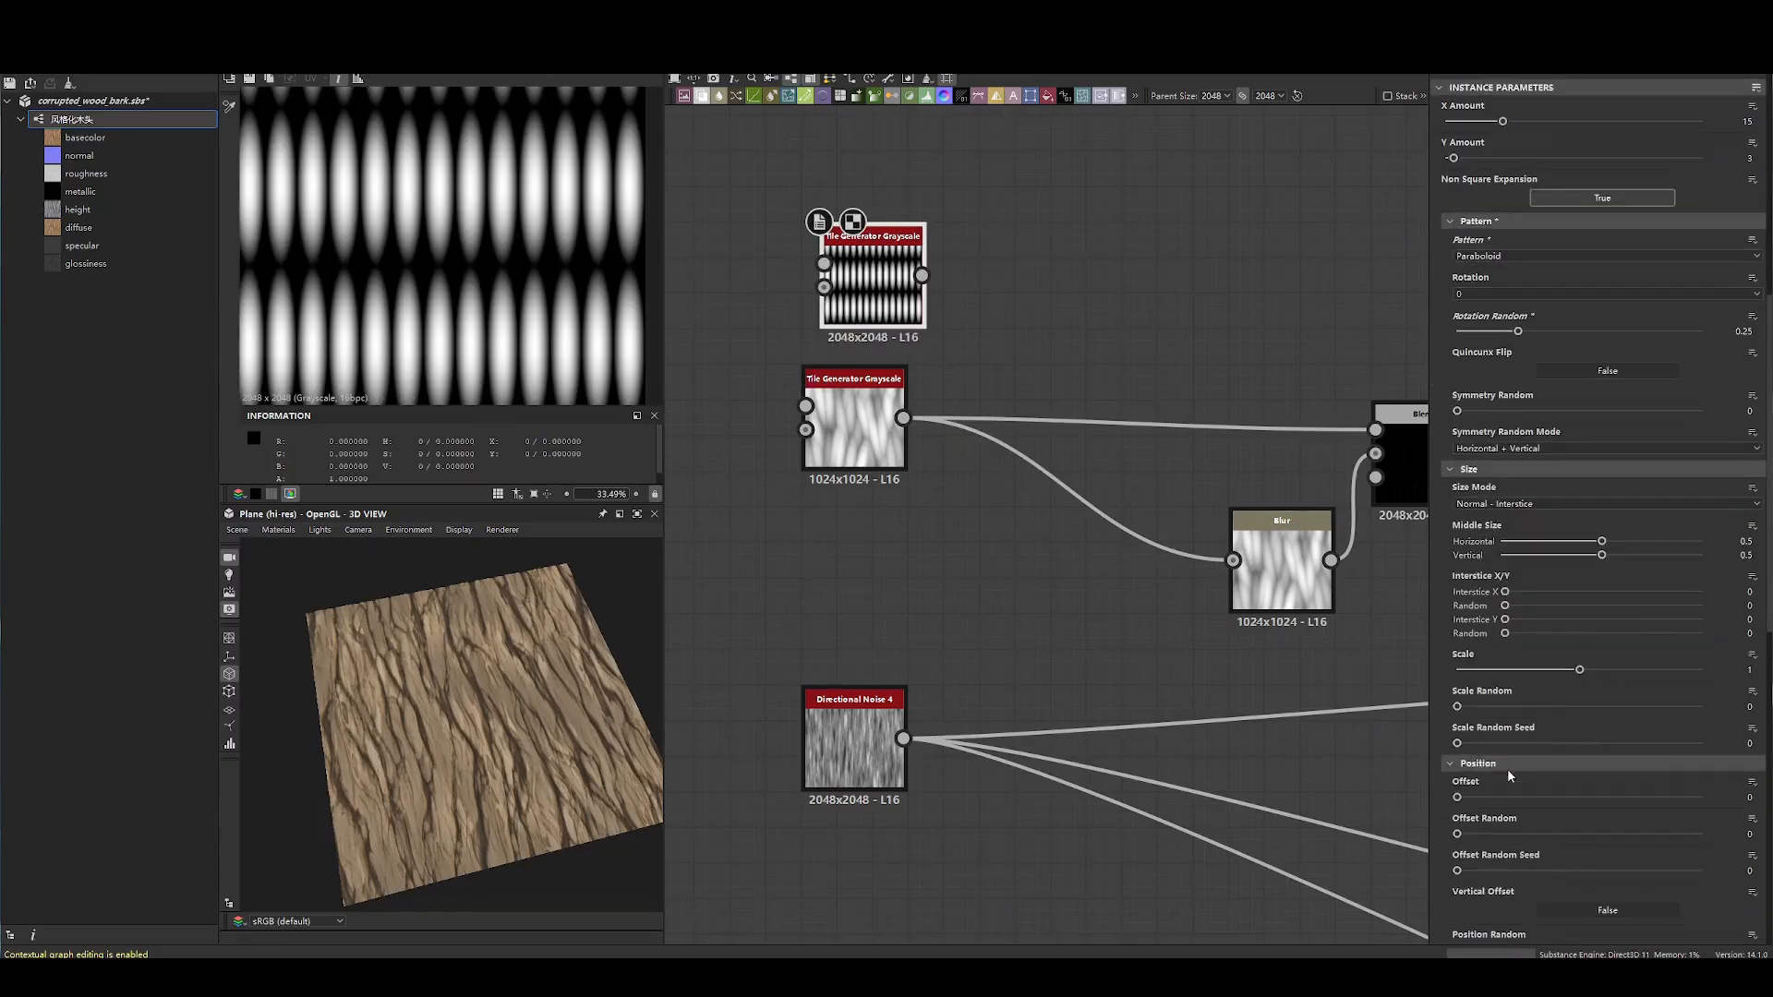
pyautogui.moveTo(1461, 710); pyautogui.dragTo(1602, 756)
pyautogui.scroll(-1, 1462, 750)
pyautogui.moveTo(1457, 792); pyautogui.dragTo(1478, 830)
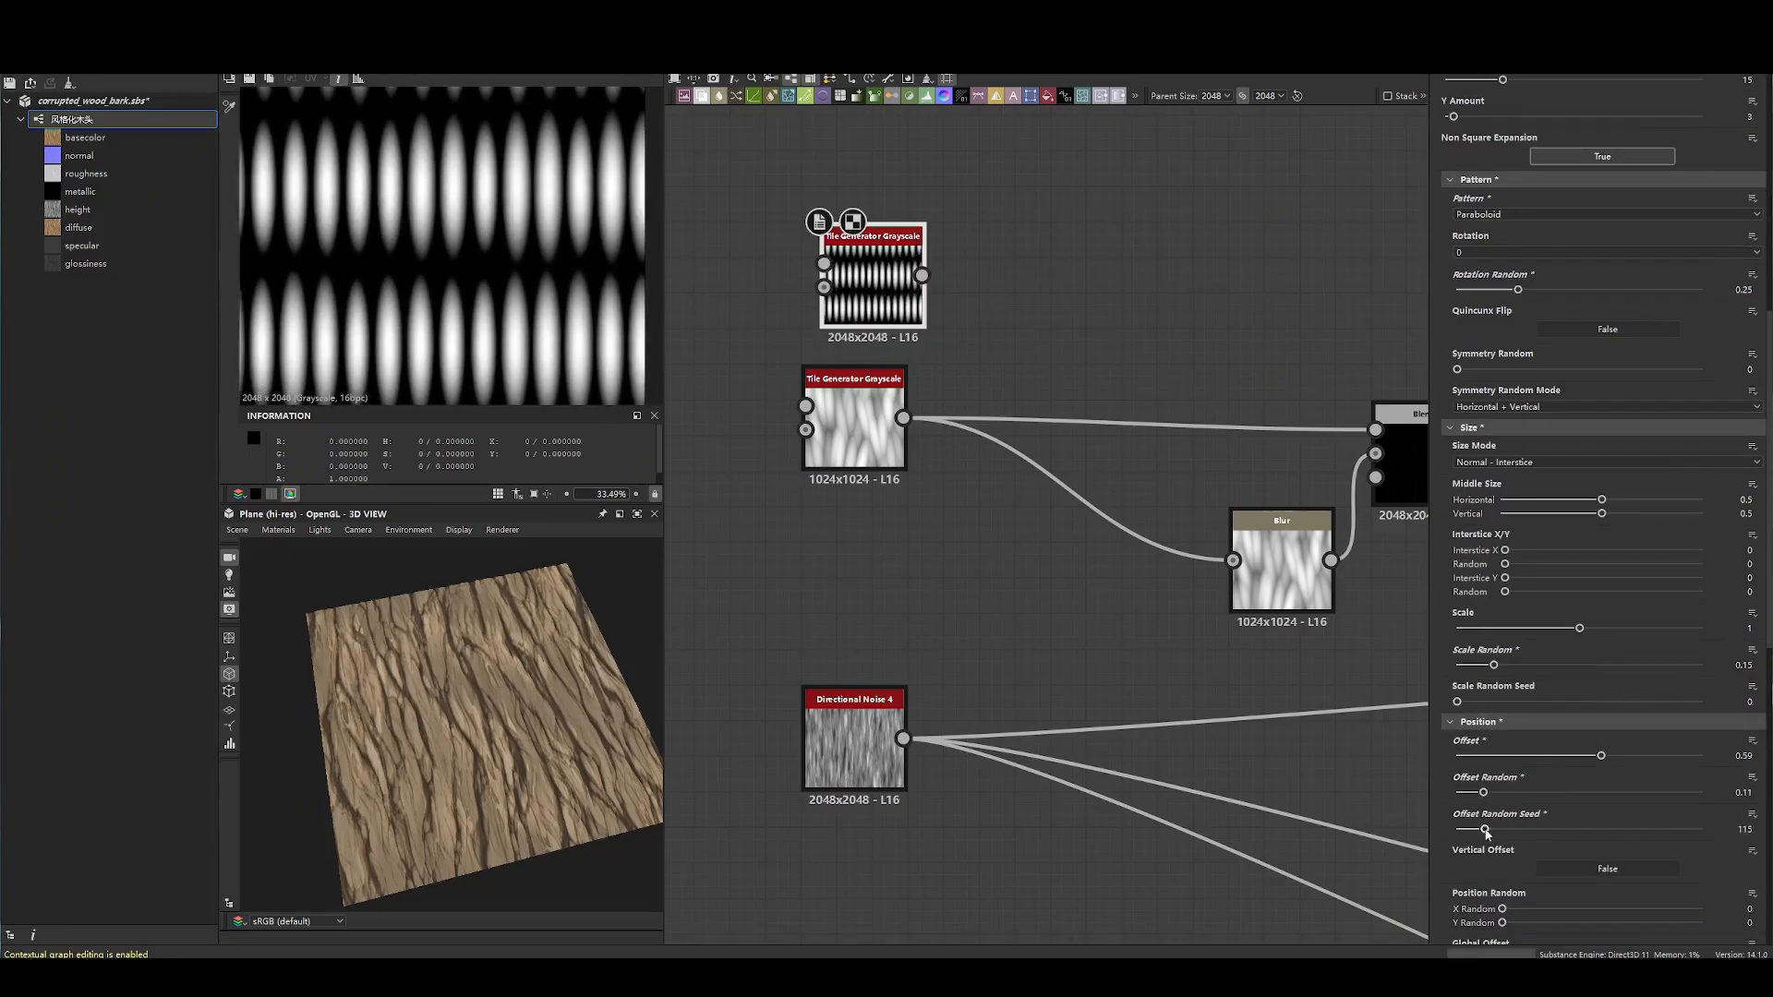
# - Set Rotation Random in the Rotation group to 0.04 and the tile Blending Mode to Max
pyautogui.scroll(-3, 1526, 804)
pyautogui.scroll(-3, 1528, 802)
pyautogui.moveTo(1472, 758); pyautogui.dragTo(1467, 755)
pyautogui.scroll(-4, 1518, 748)
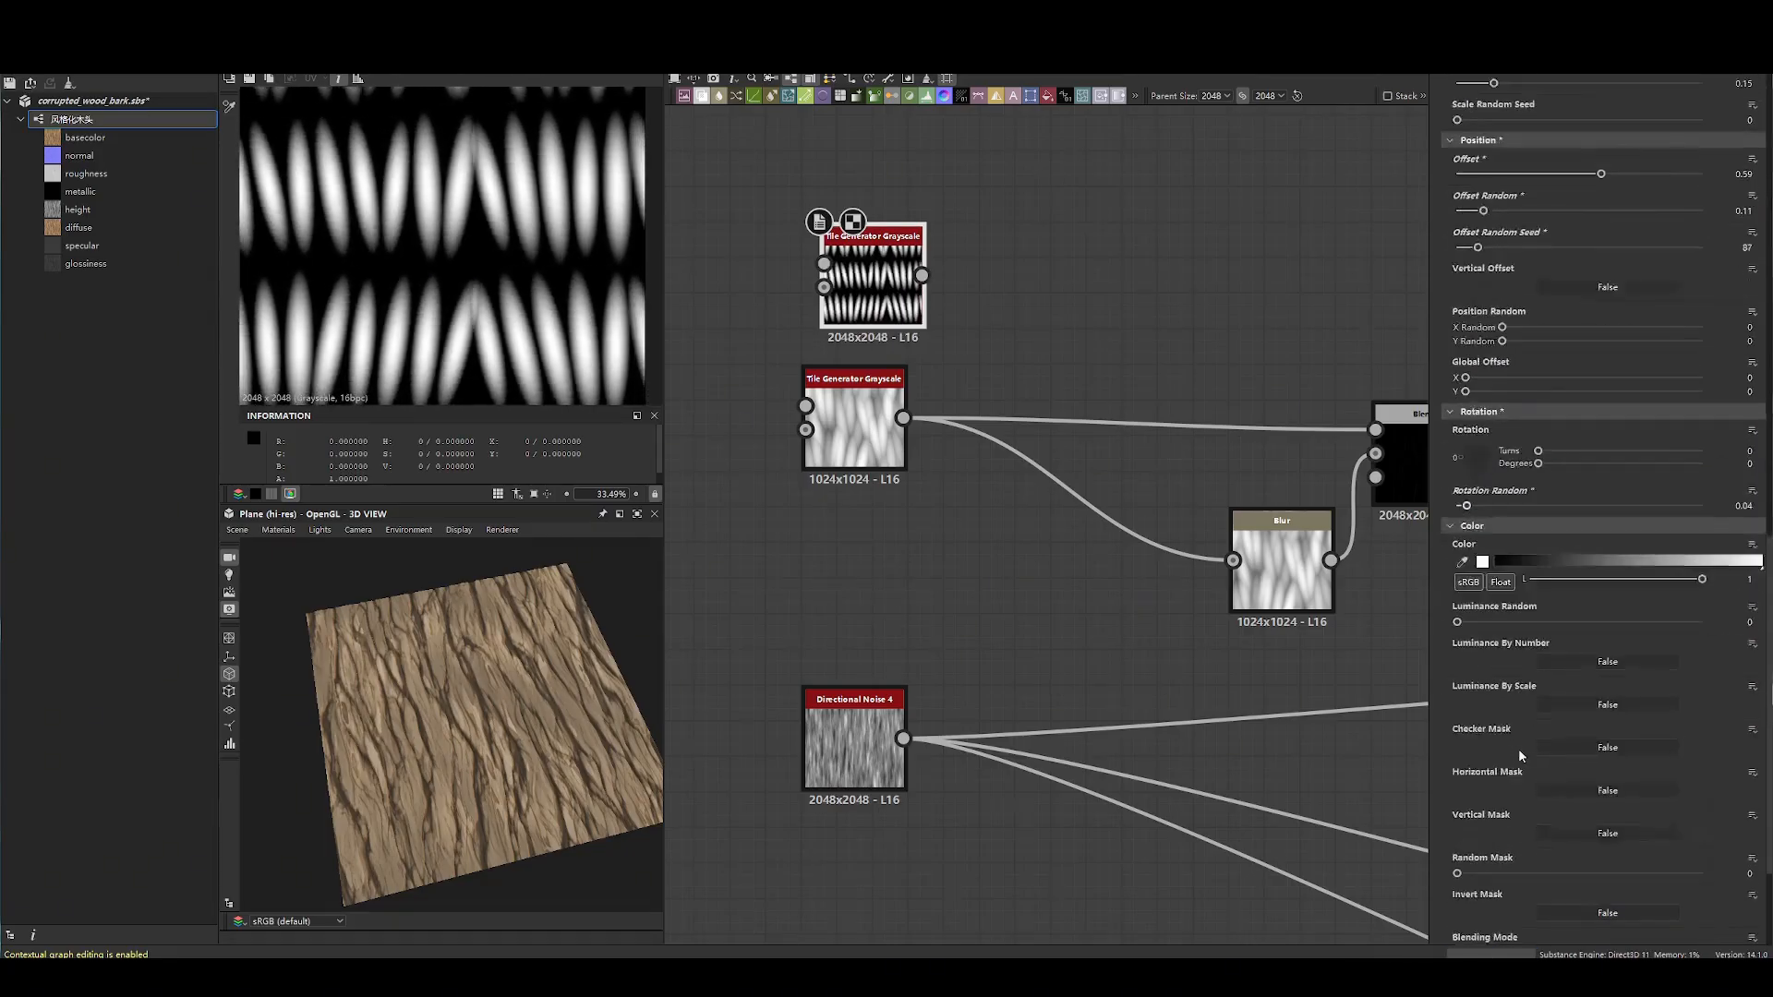
pyautogui.scroll(-3, 1519, 748)
pyautogui.click(1481, 770)
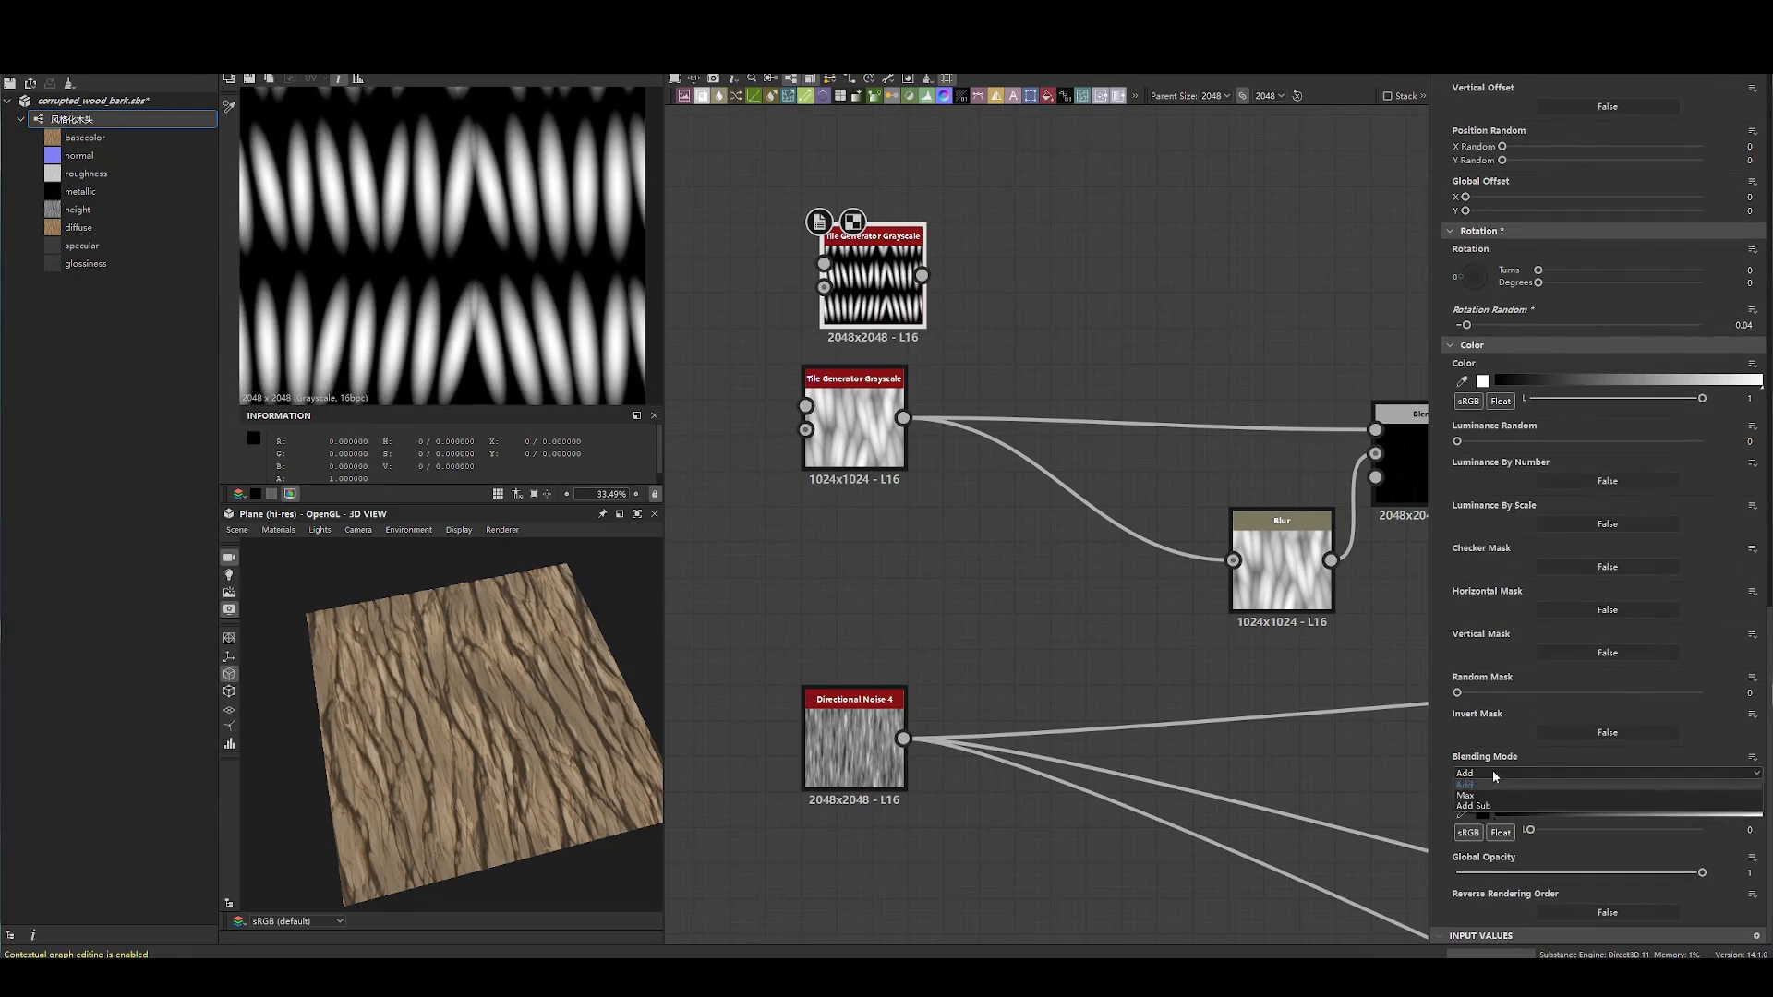
pyautogui.click(1483, 803)
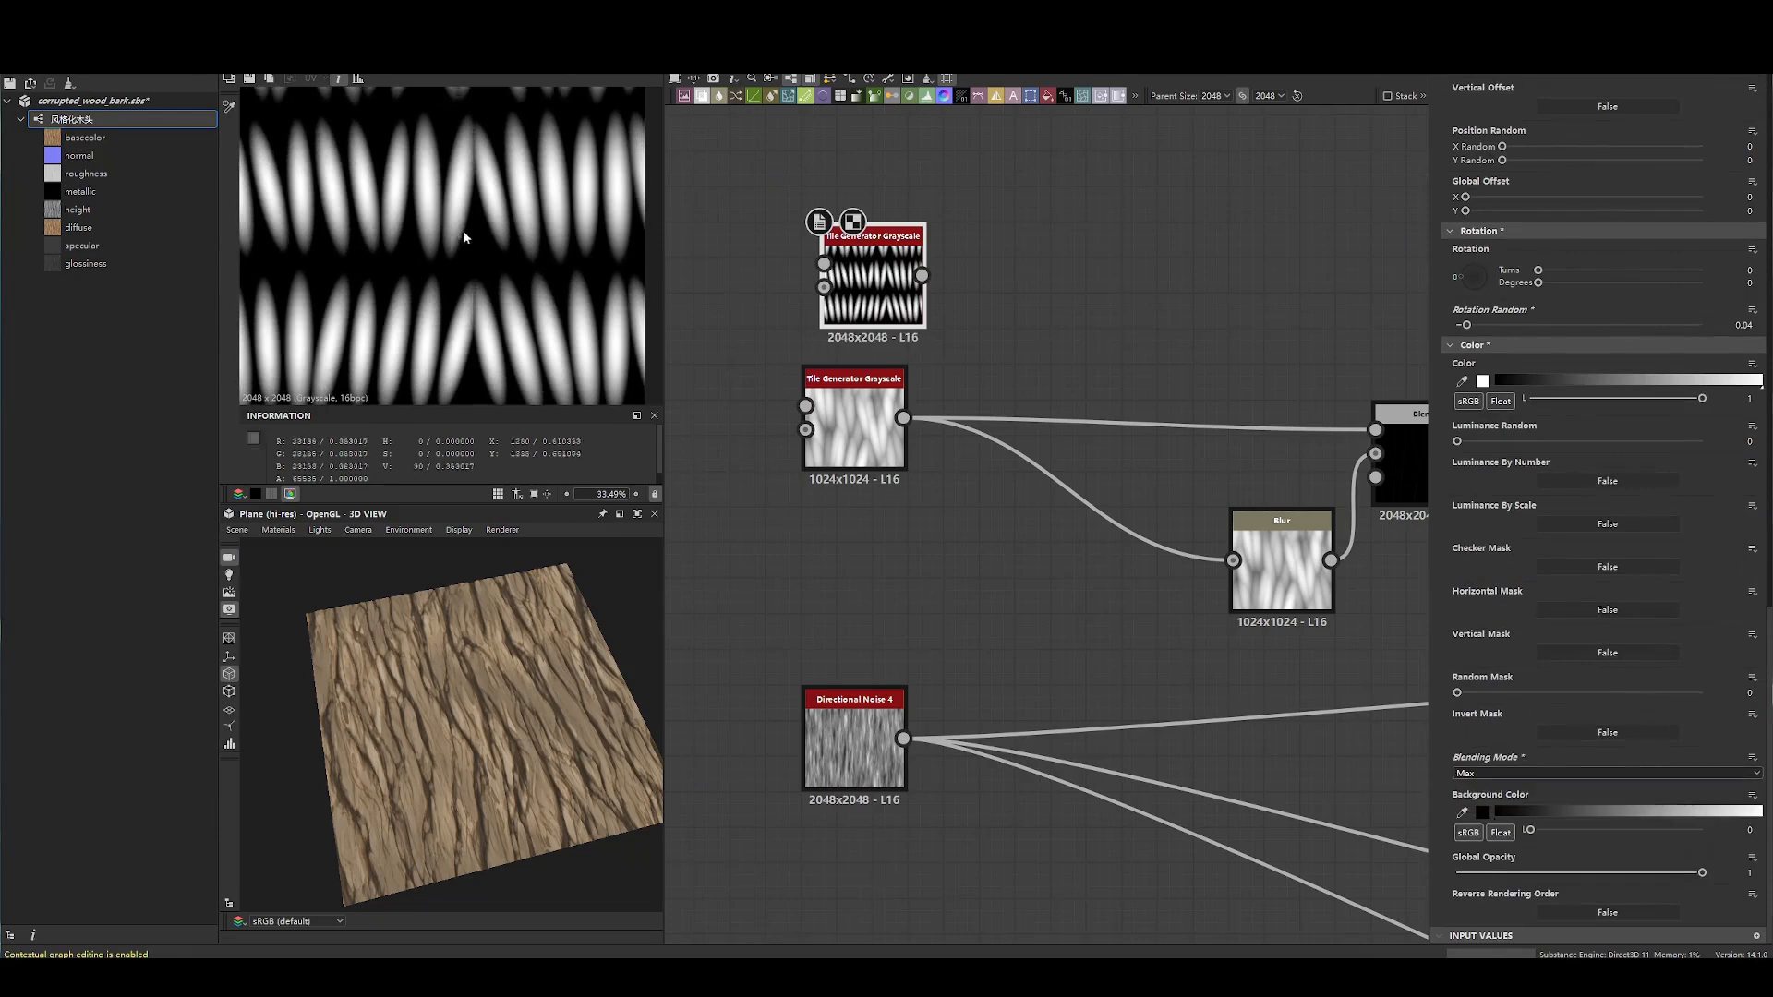
pyautogui.scroll(4, 468, 204)
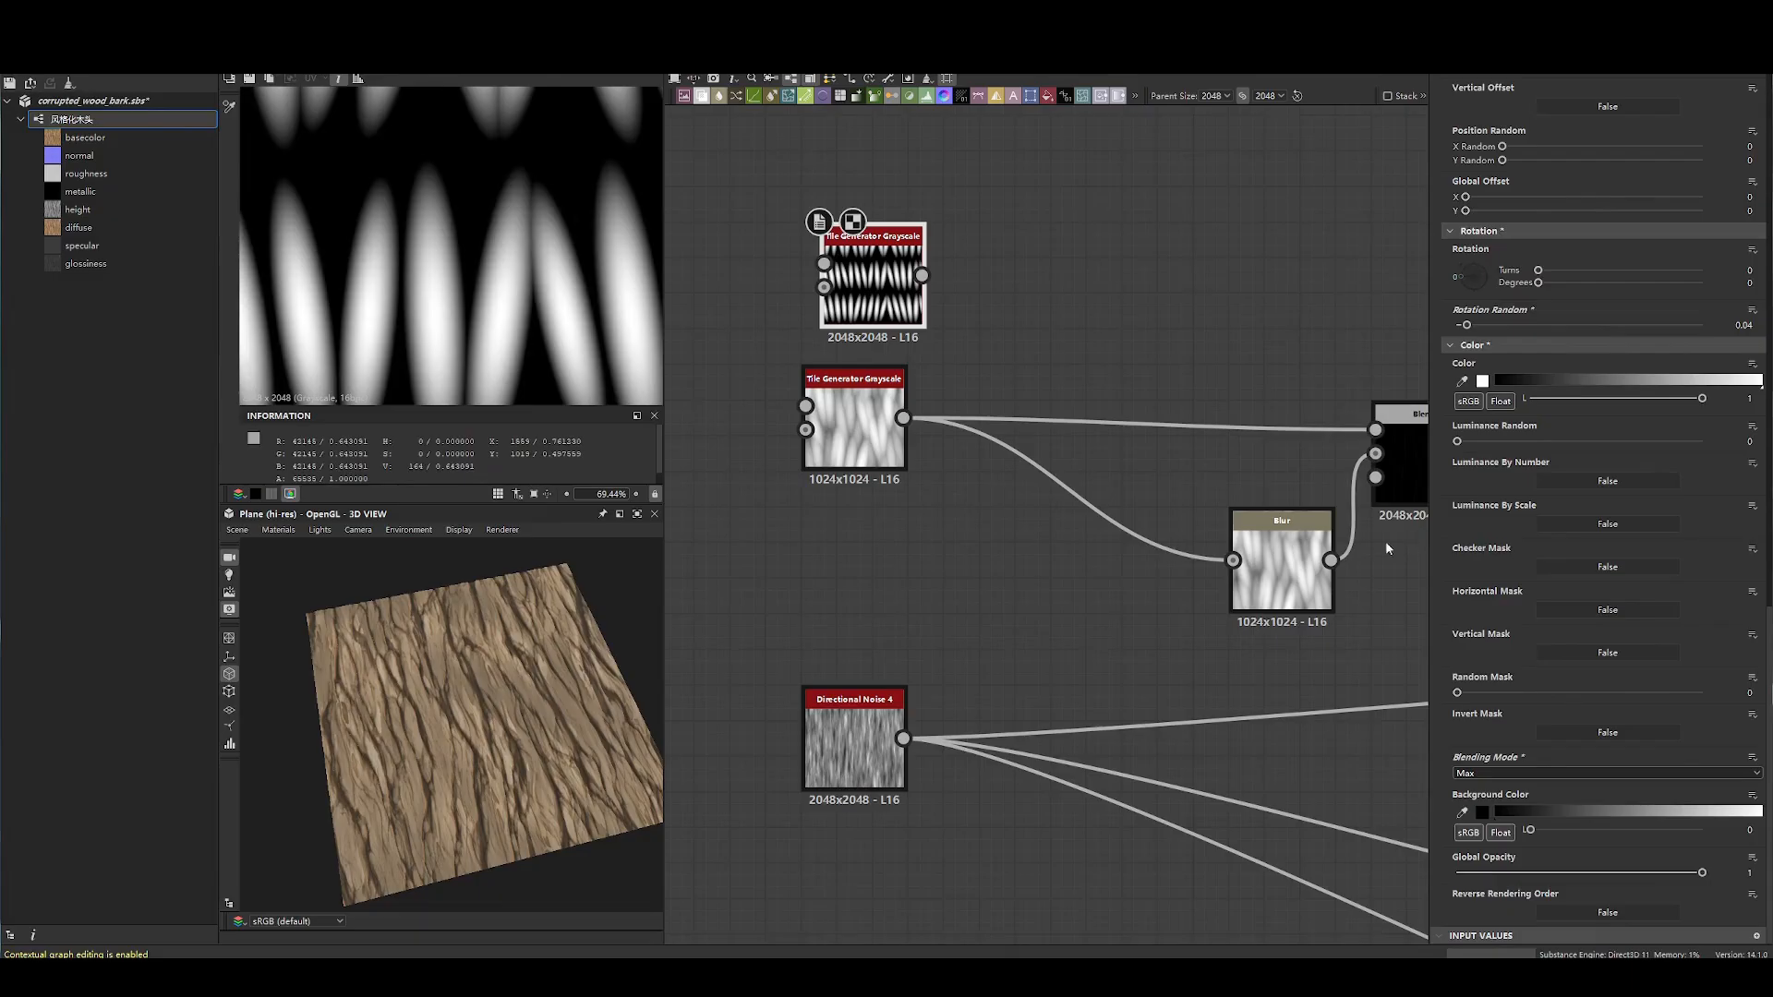
# - Compare the new Tile Generator's Pattern, Size and Position parameters with those of the original node
pyautogui.scroll(6, 1466, 563)
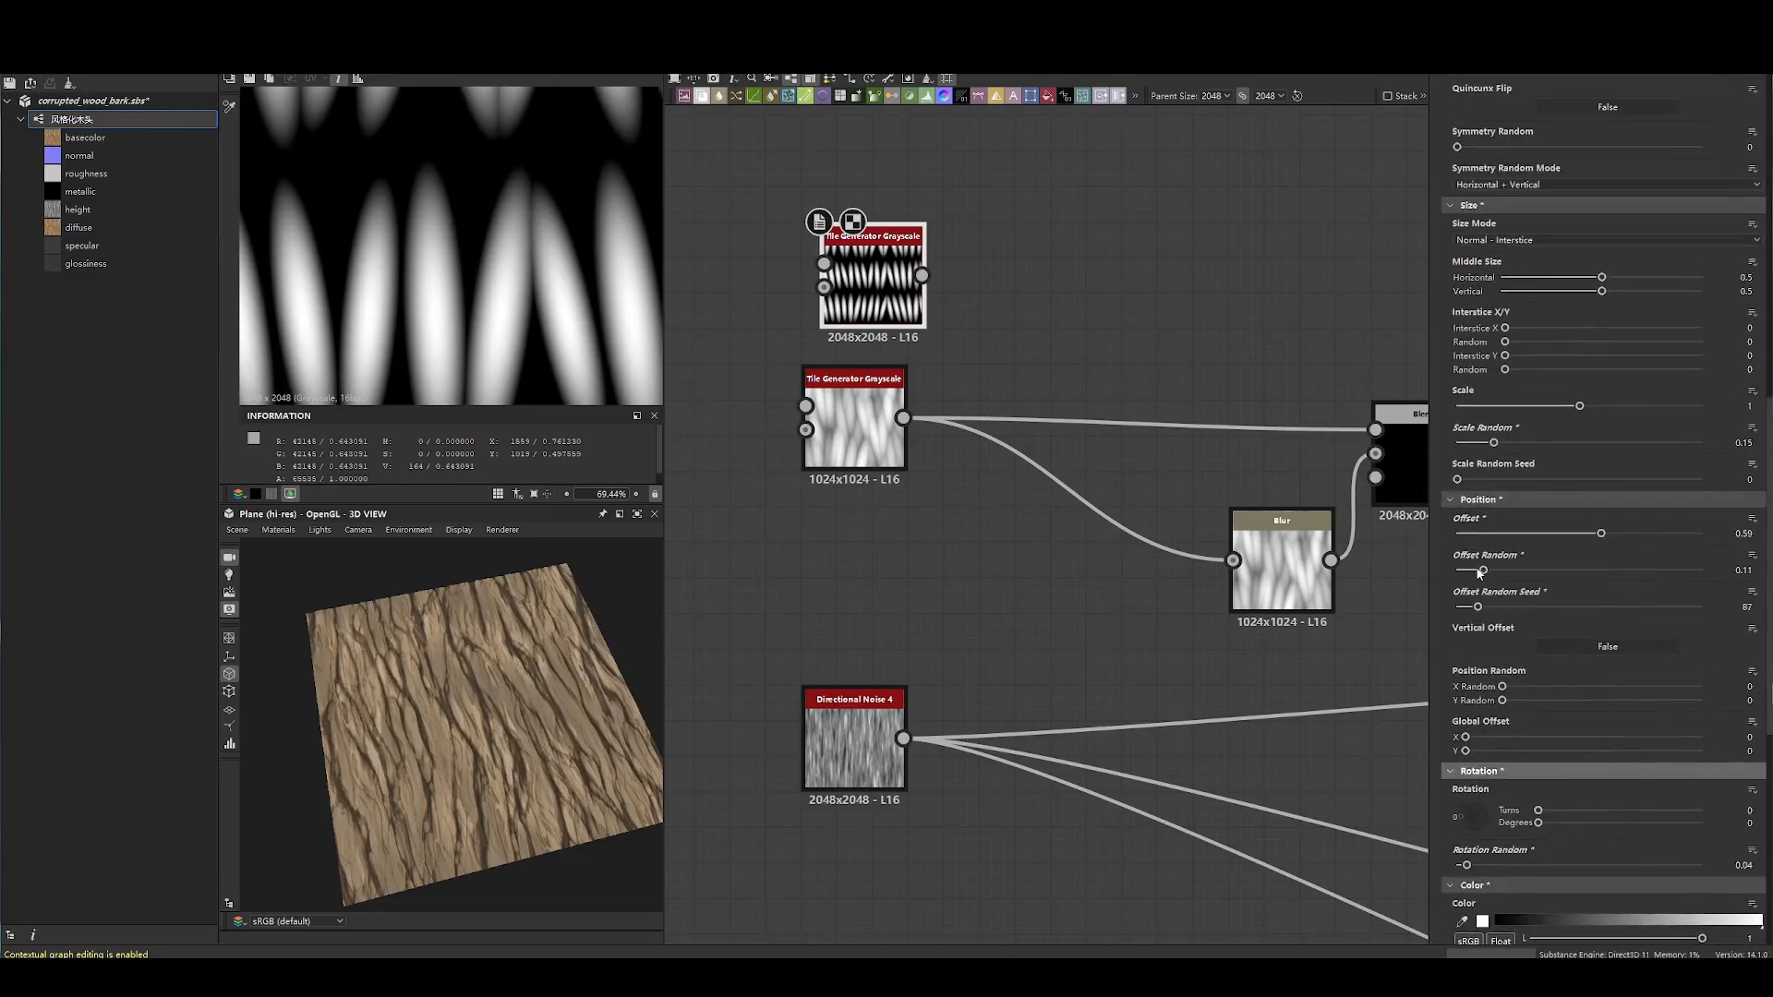
pyautogui.scroll(3, 1480, 573)
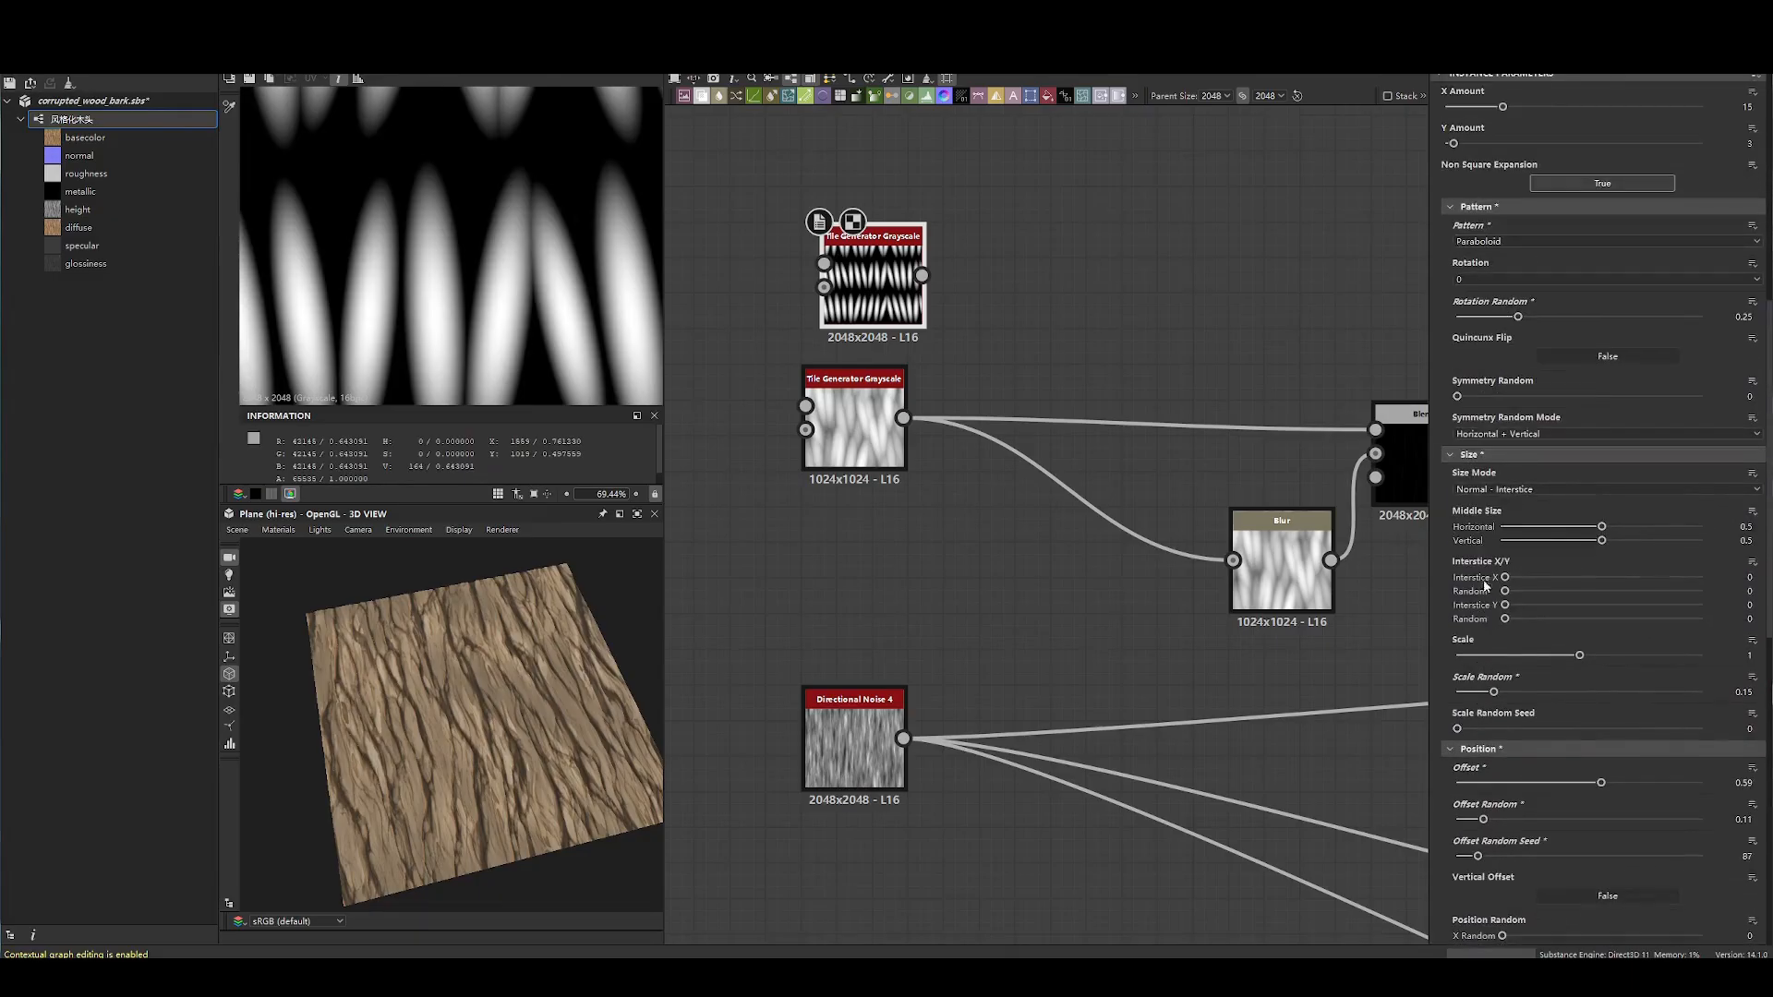
pyautogui.scroll(1, 1498, 588)
pyautogui.click(854, 429)
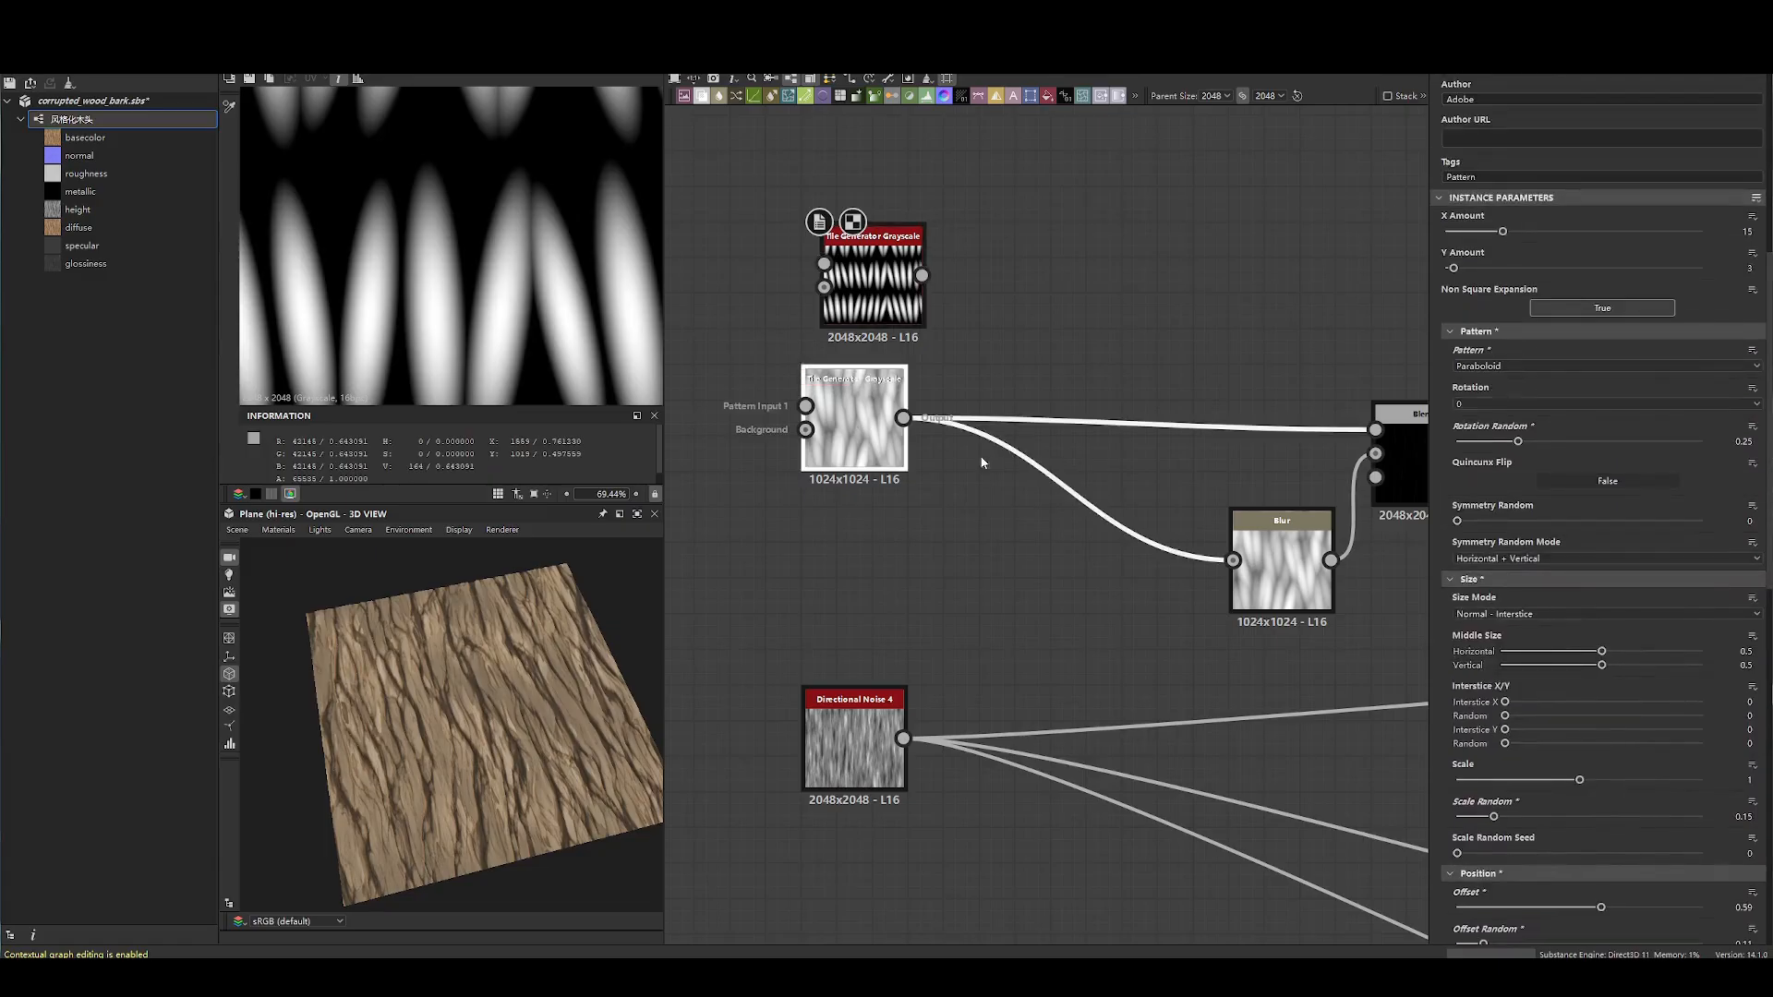
pyautogui.scroll(-3, 1553, 723)
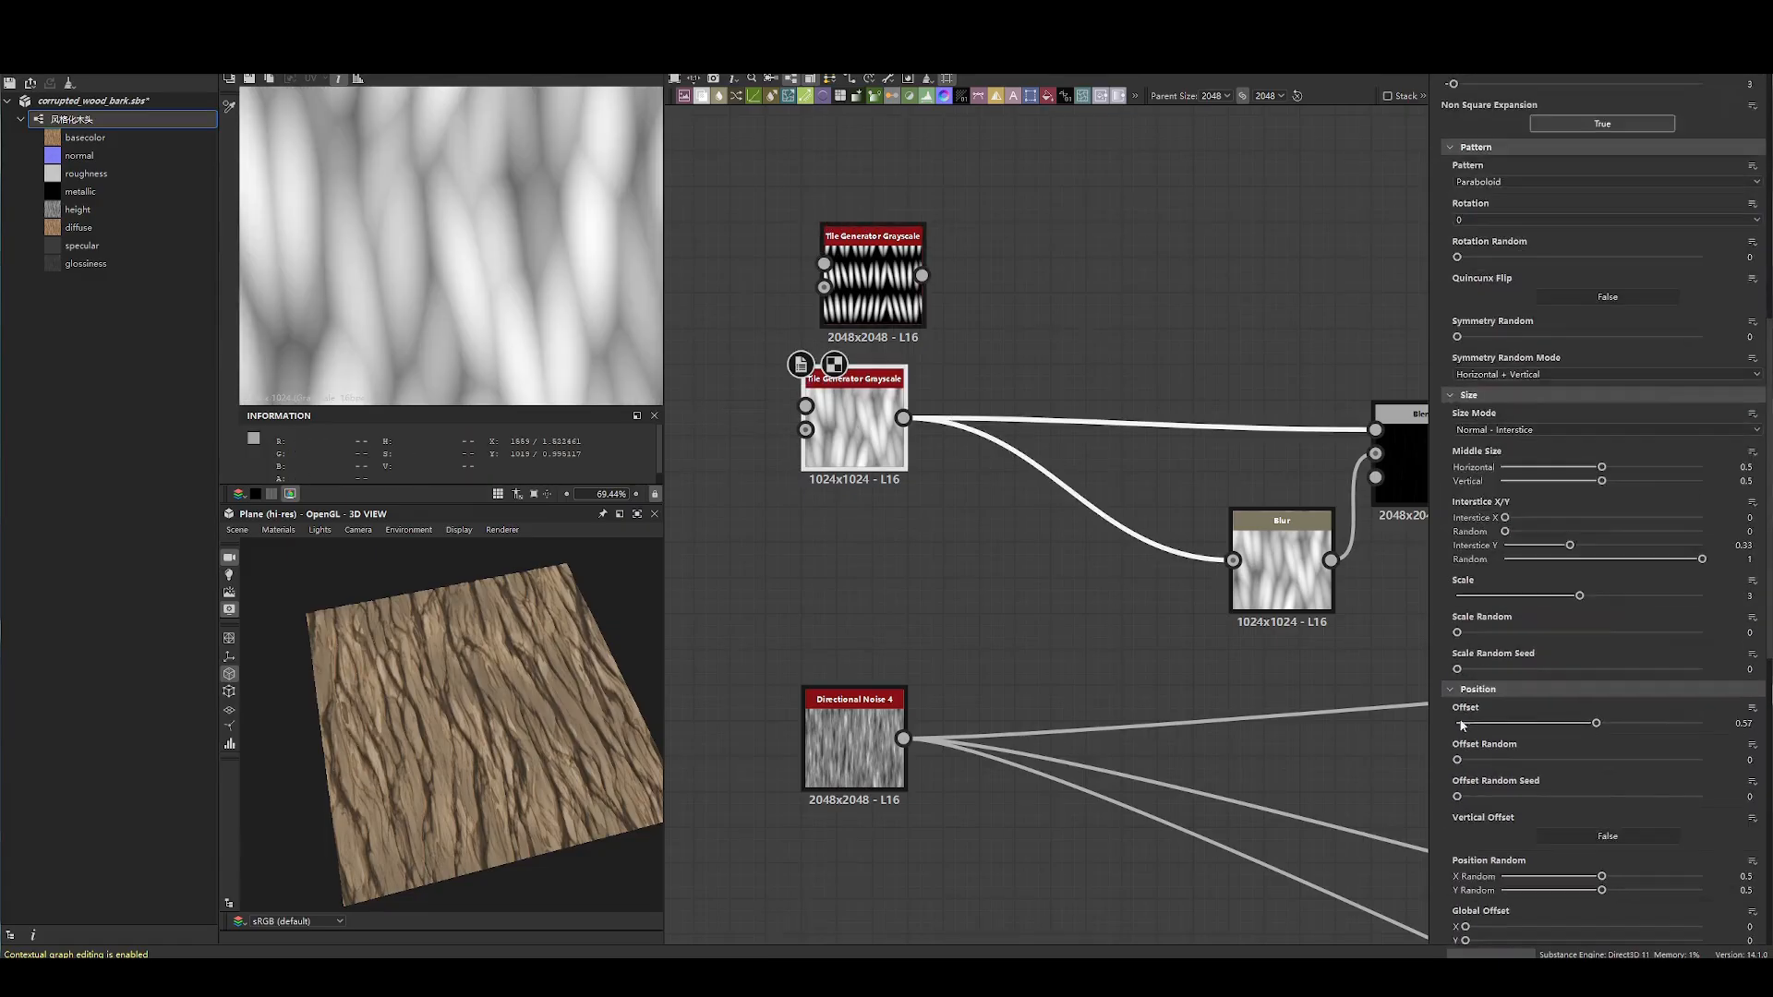
pyautogui.scroll(-1, 1578, 678)
pyautogui.scroll(8, 1493, 663)
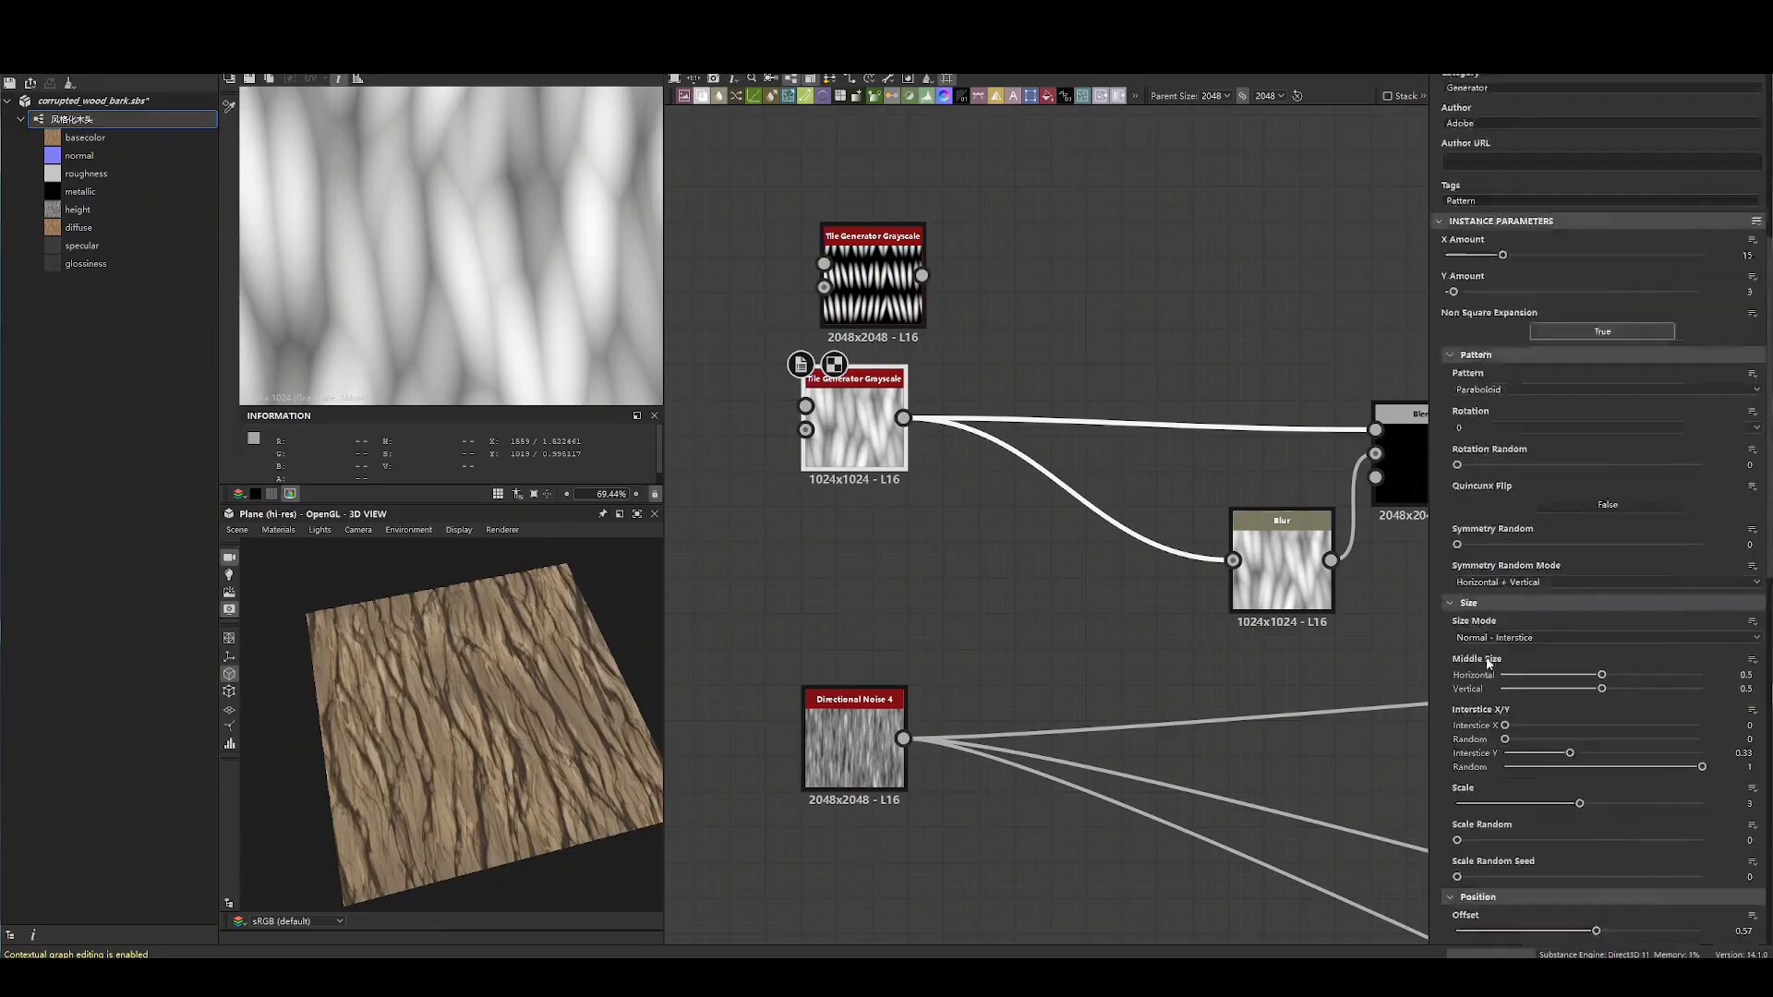
pyautogui.scroll(-3, 1488, 663)
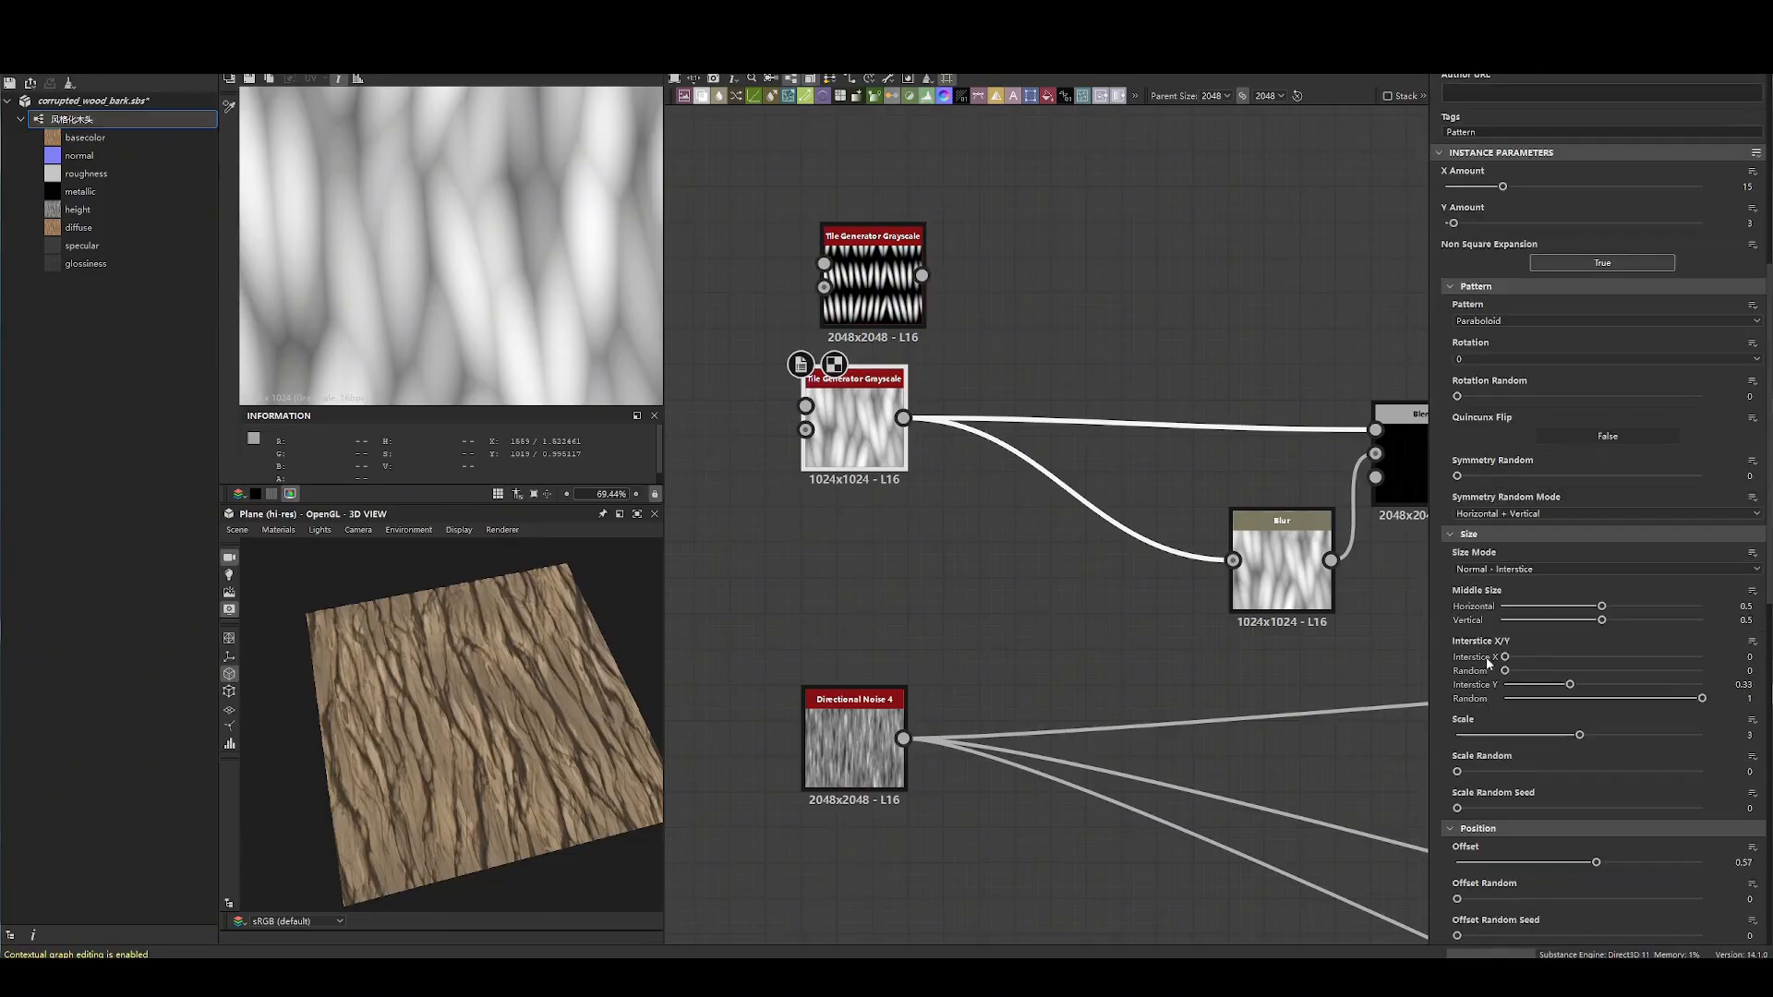
# - Set the new Tile Generator's Scale to 2, Offset Random to 0.5 and Offset Random Seed to 130
pyautogui.doubleClick(873, 277)
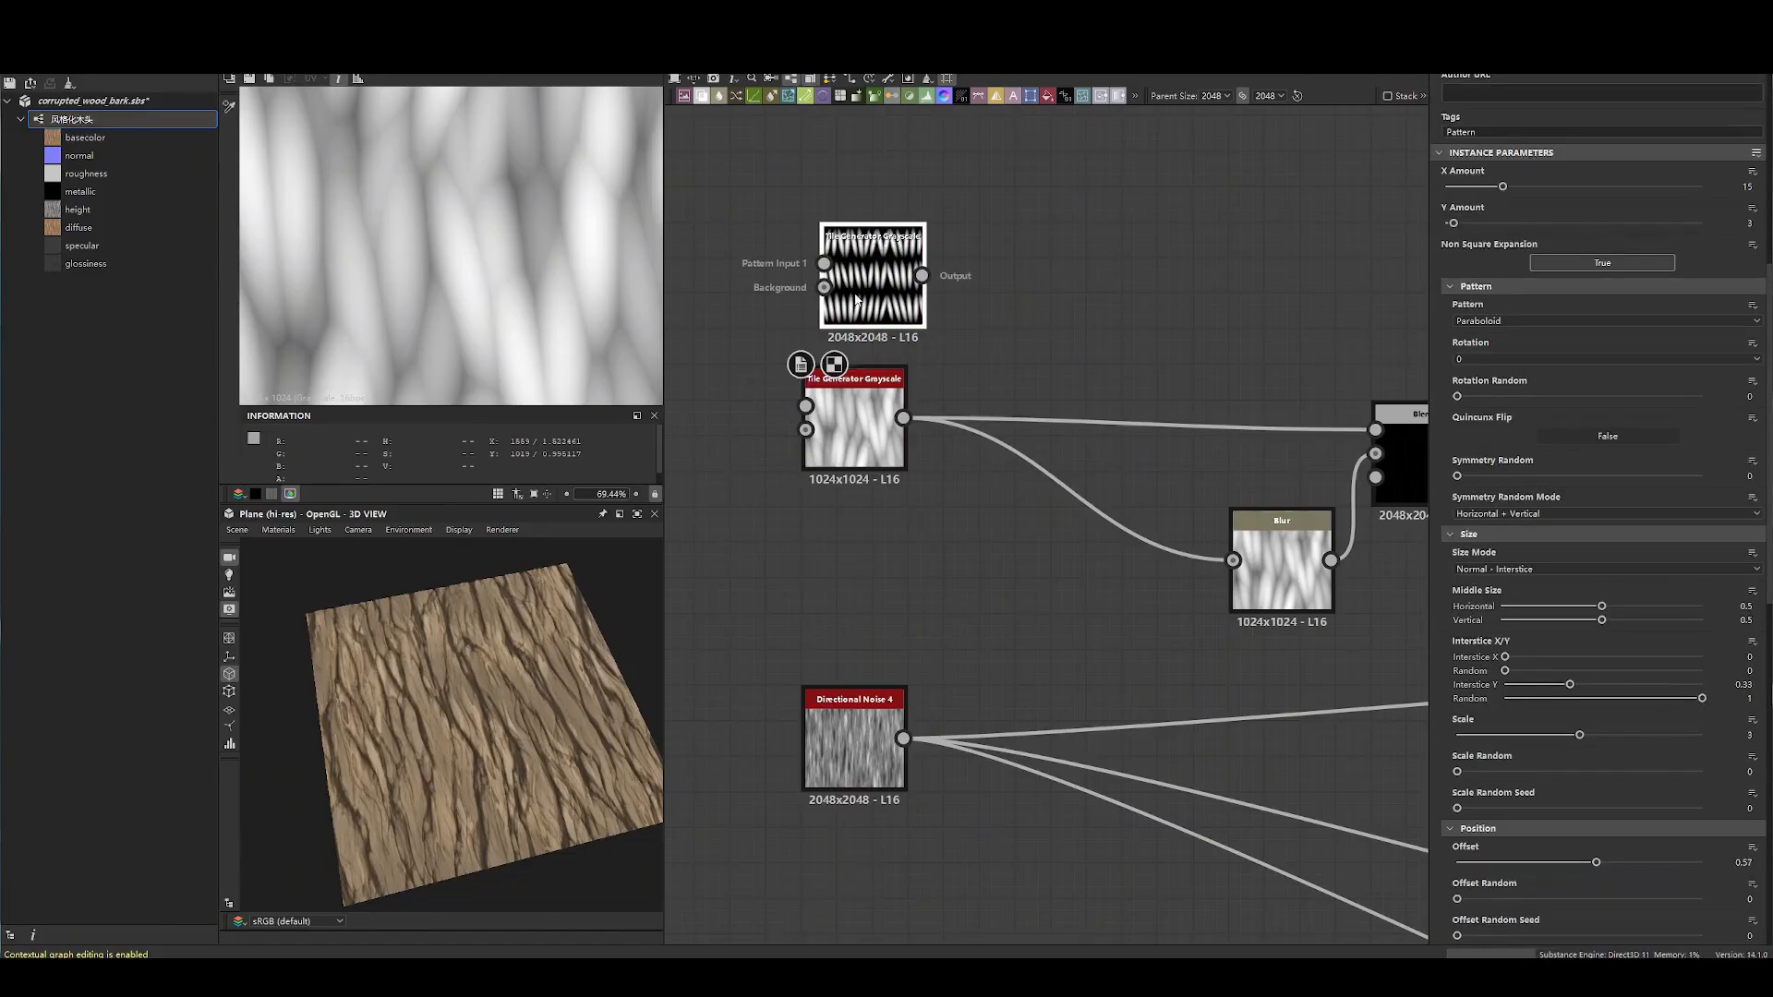
pyautogui.scroll(-1, 1570, 674)
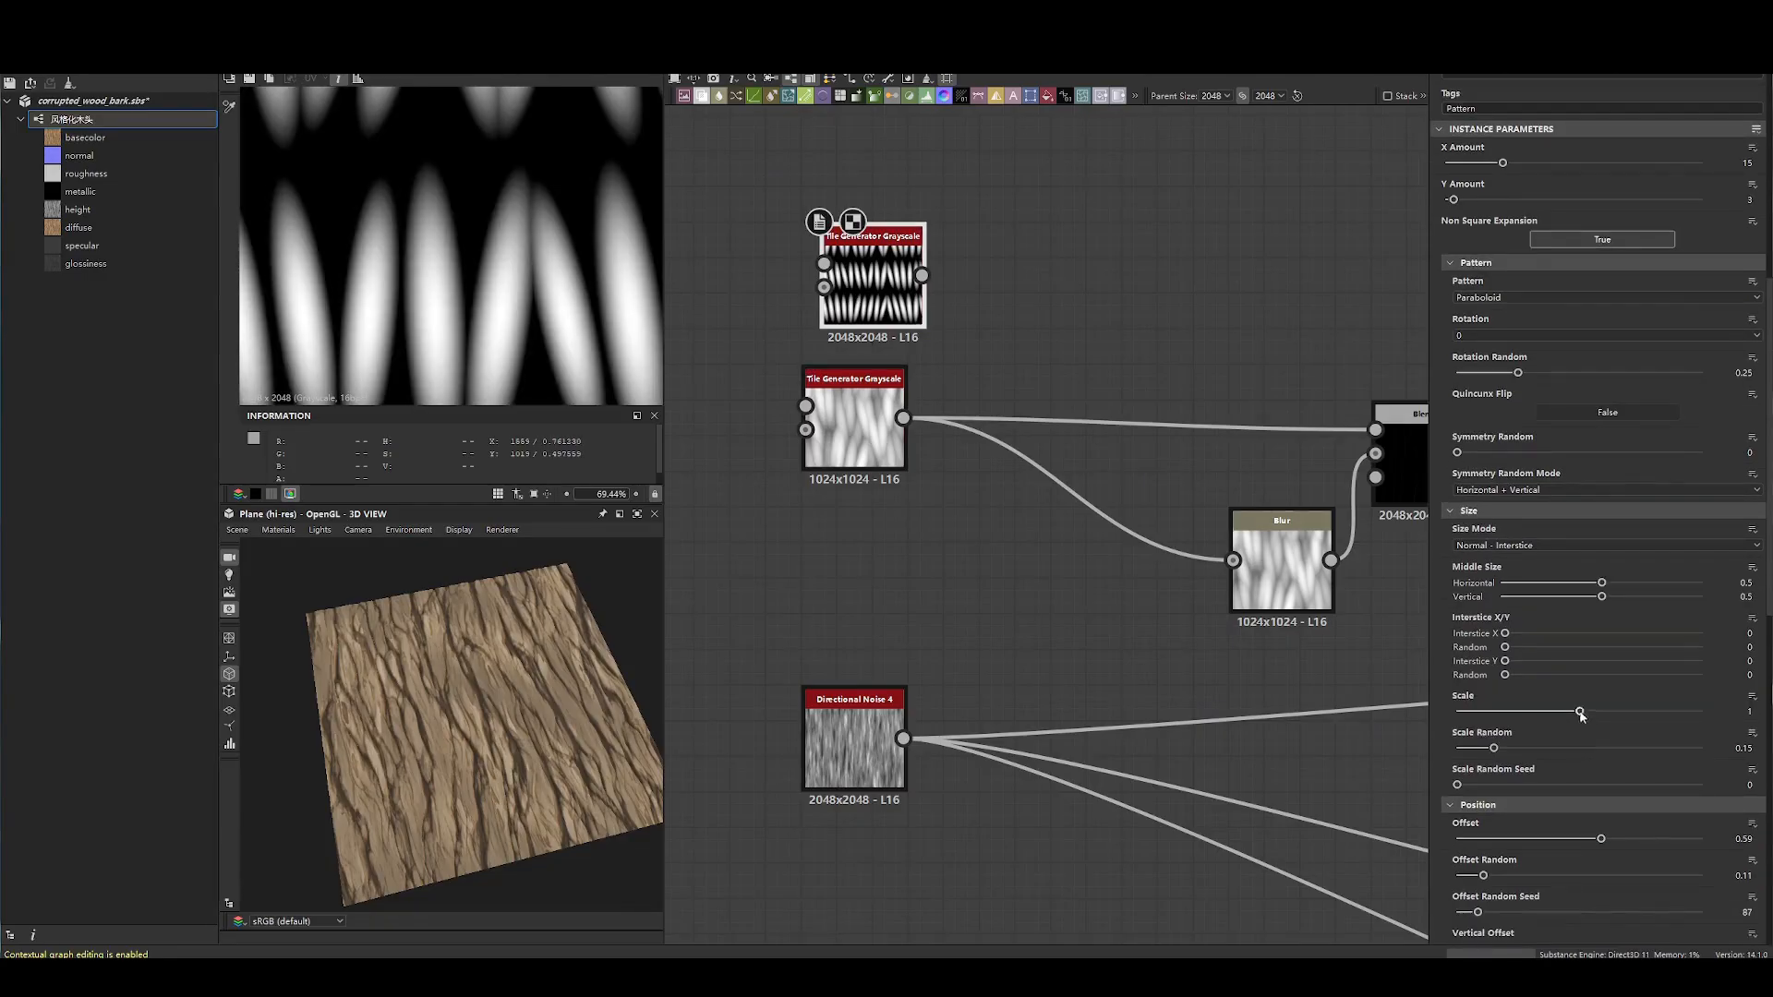
pyautogui.moveTo(1579, 712); pyautogui.dragTo(1731, 723)
pyautogui.scroll(-4, 491, 258)
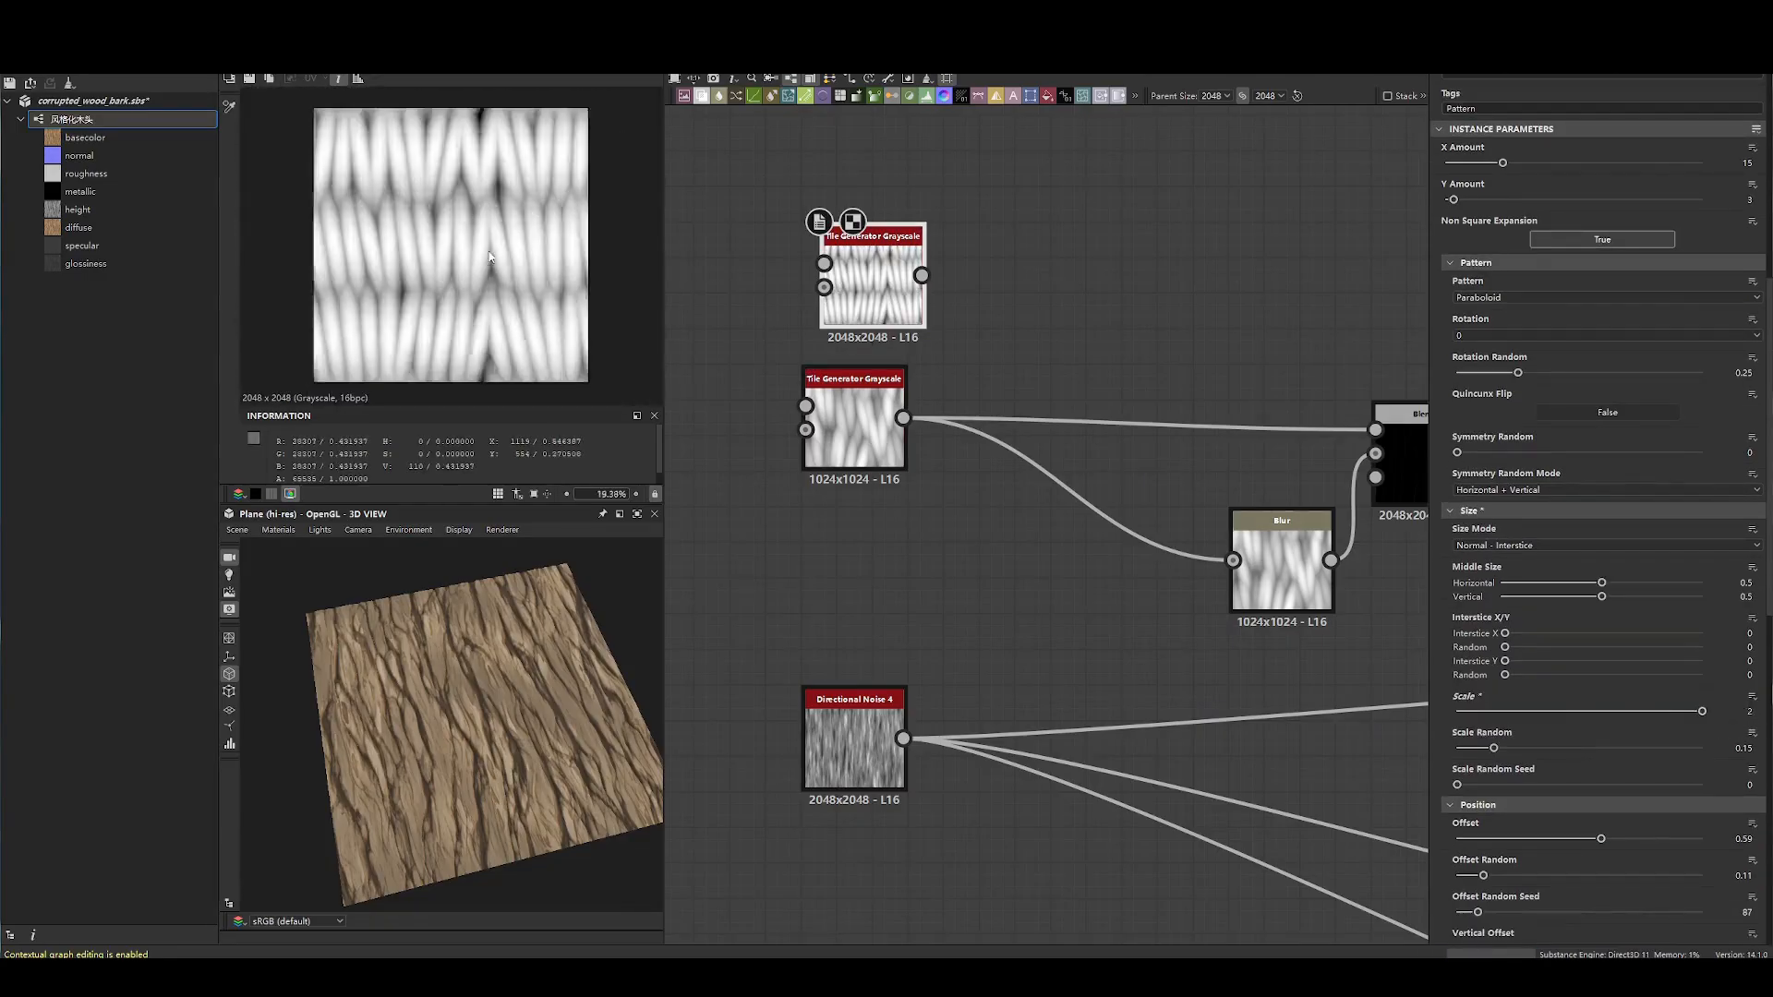
pyautogui.scroll(-1, 488, 231)
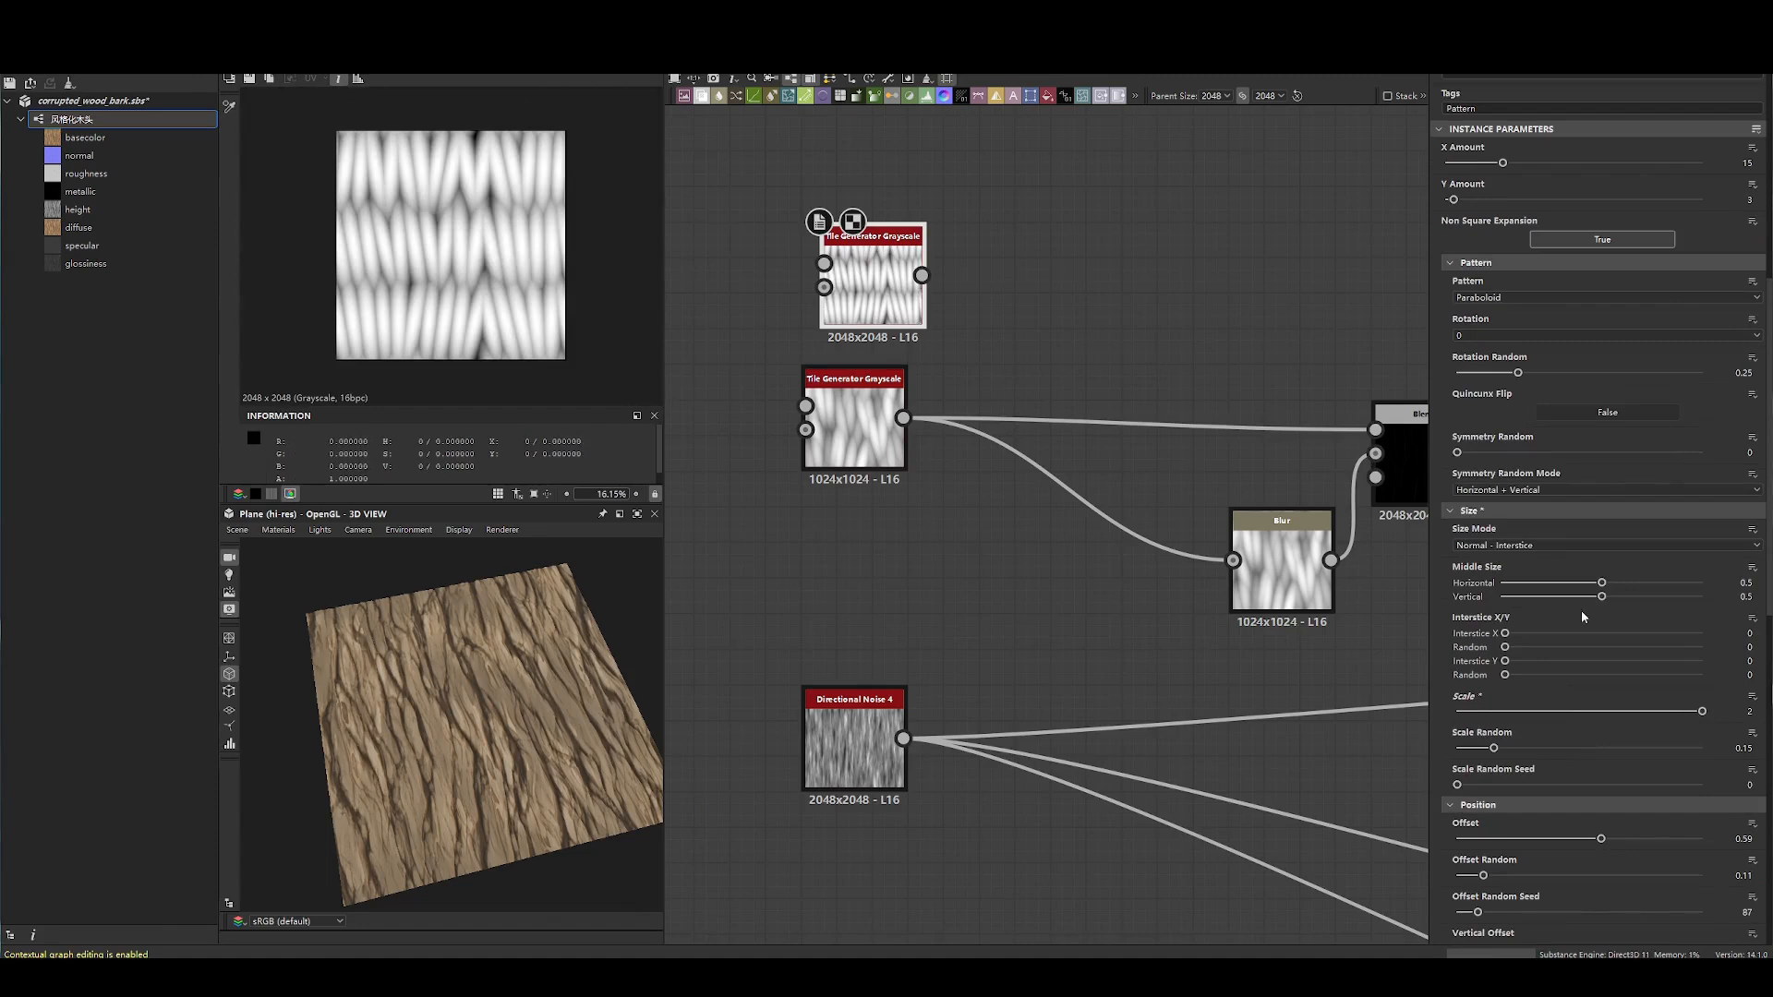
pyautogui.moveTo(1483, 875); pyautogui.dragTo(1581, 886)
pyautogui.moveTo(1480, 915); pyautogui.dragTo(1489, 915)
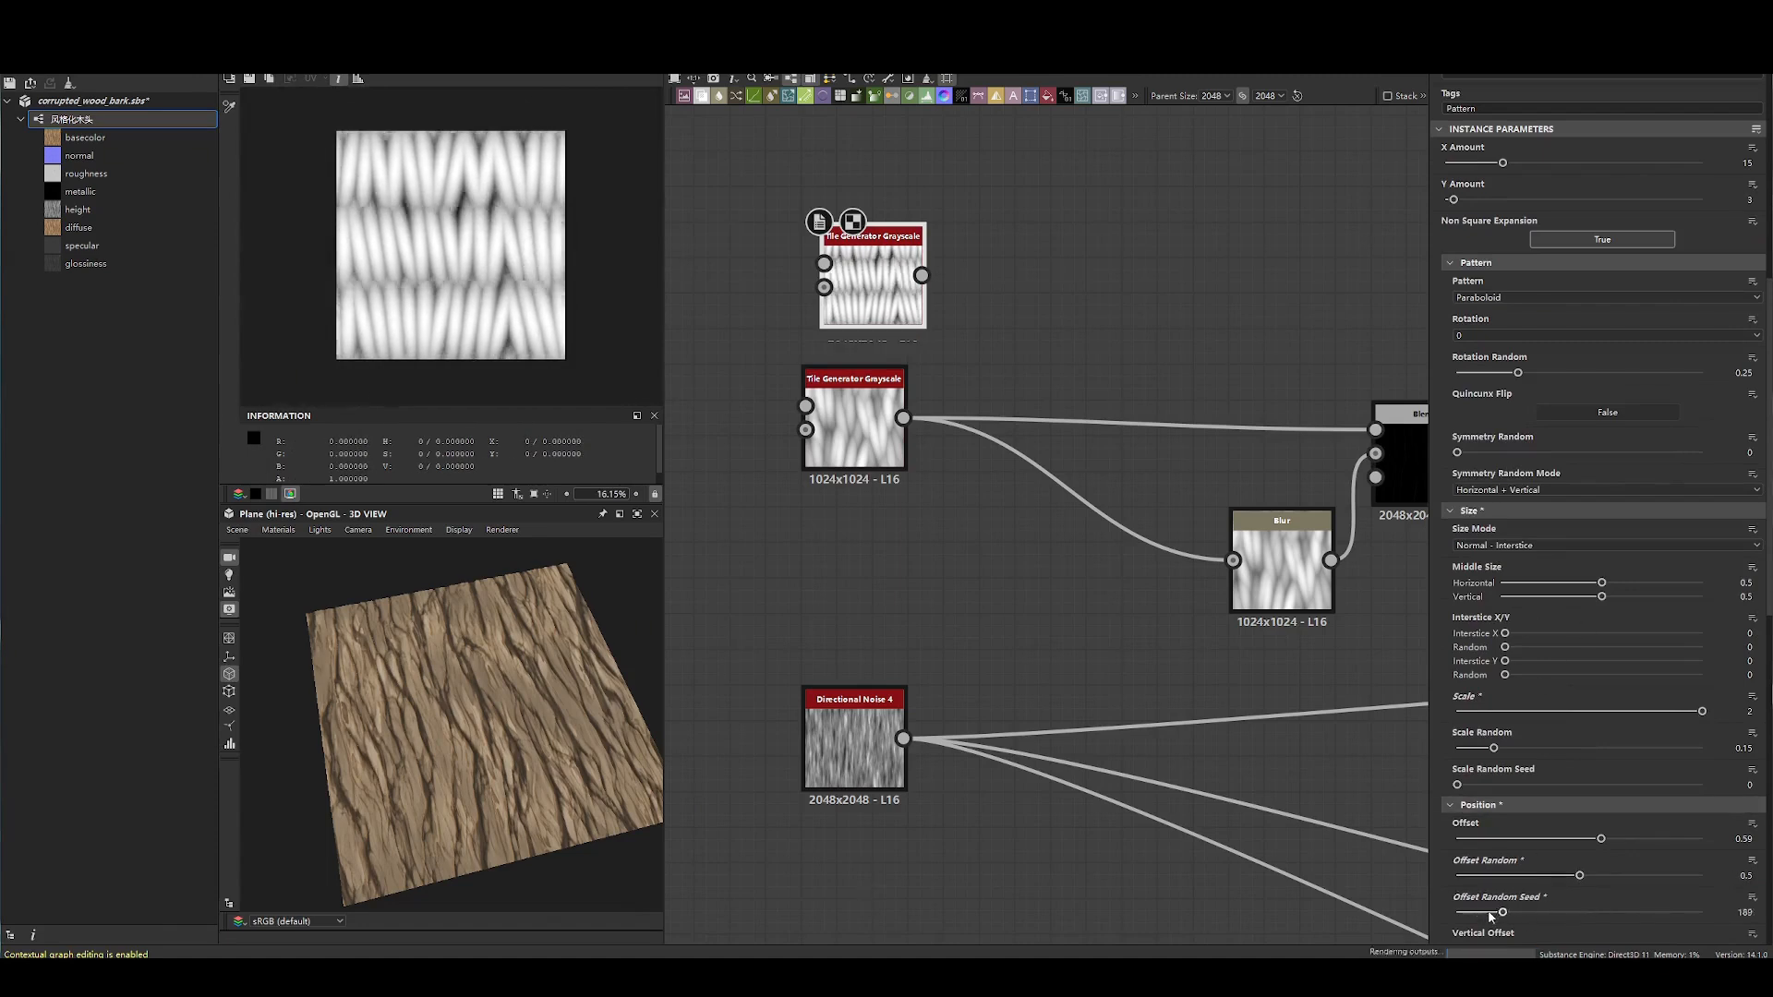
# - Check the original Tile Generator's Position, Rotation and Color parameters against those of the new node
pyautogui.scroll(-3, 1604, 811)
pyautogui.click(859, 420)
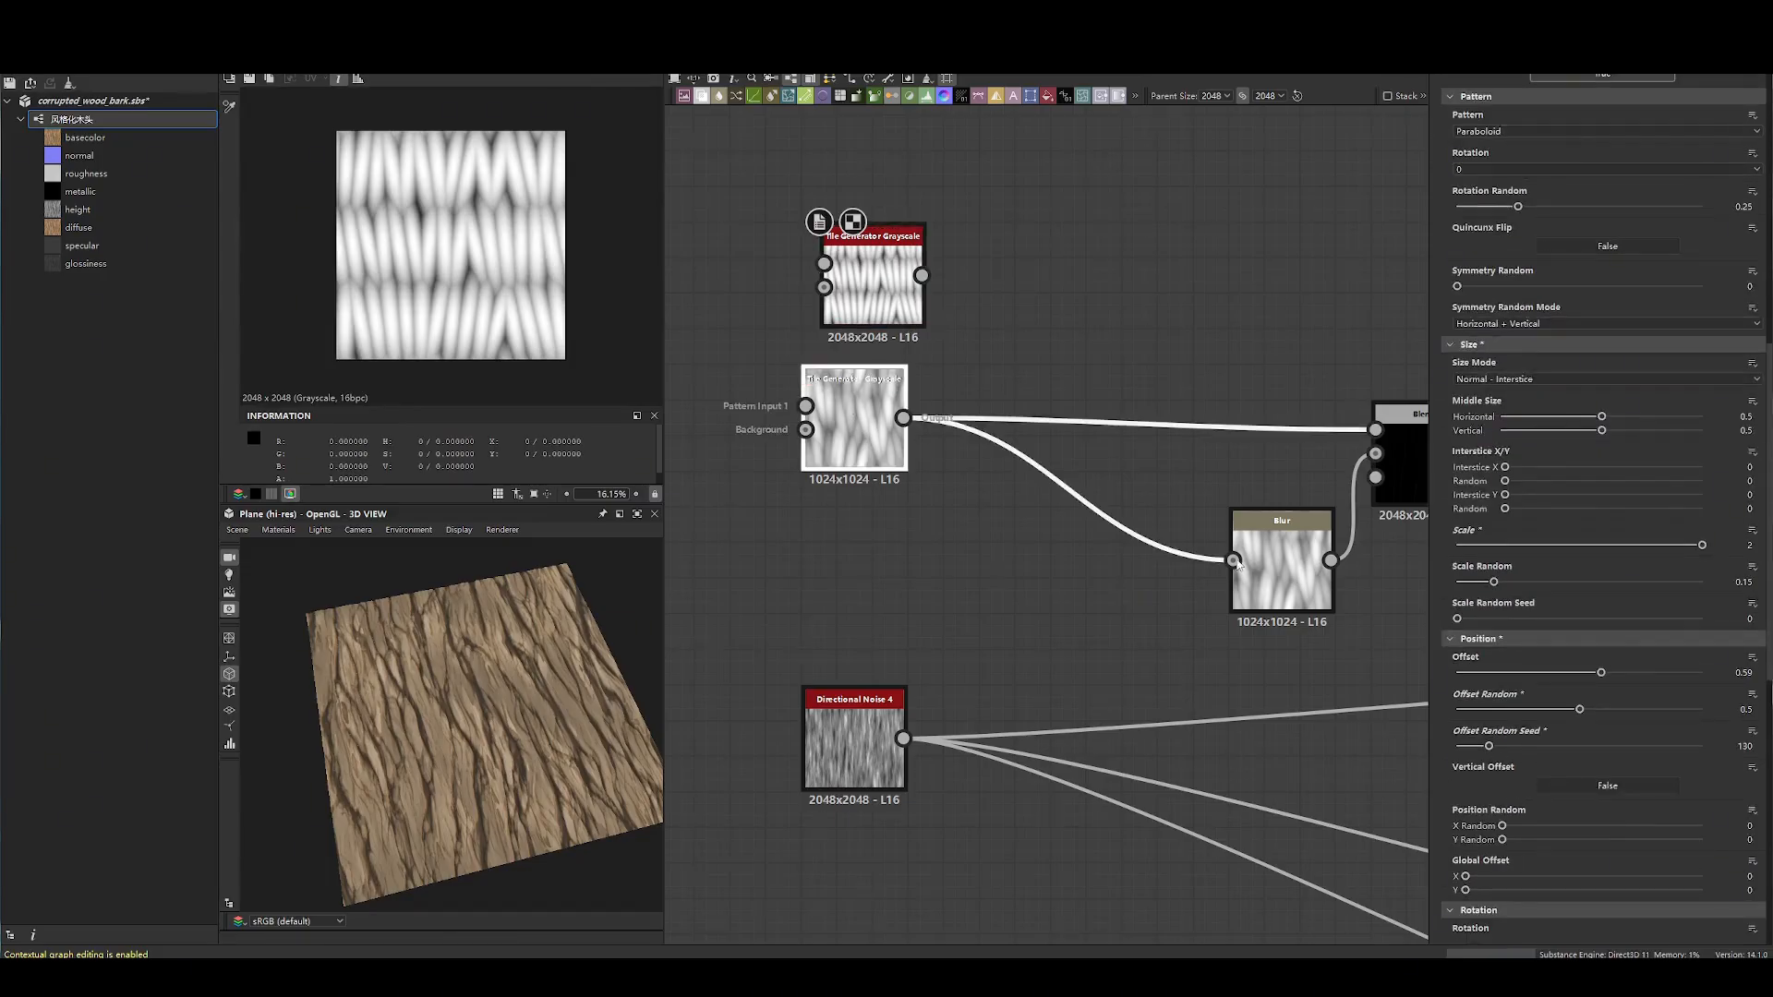
pyautogui.scroll(-5, 1539, 695)
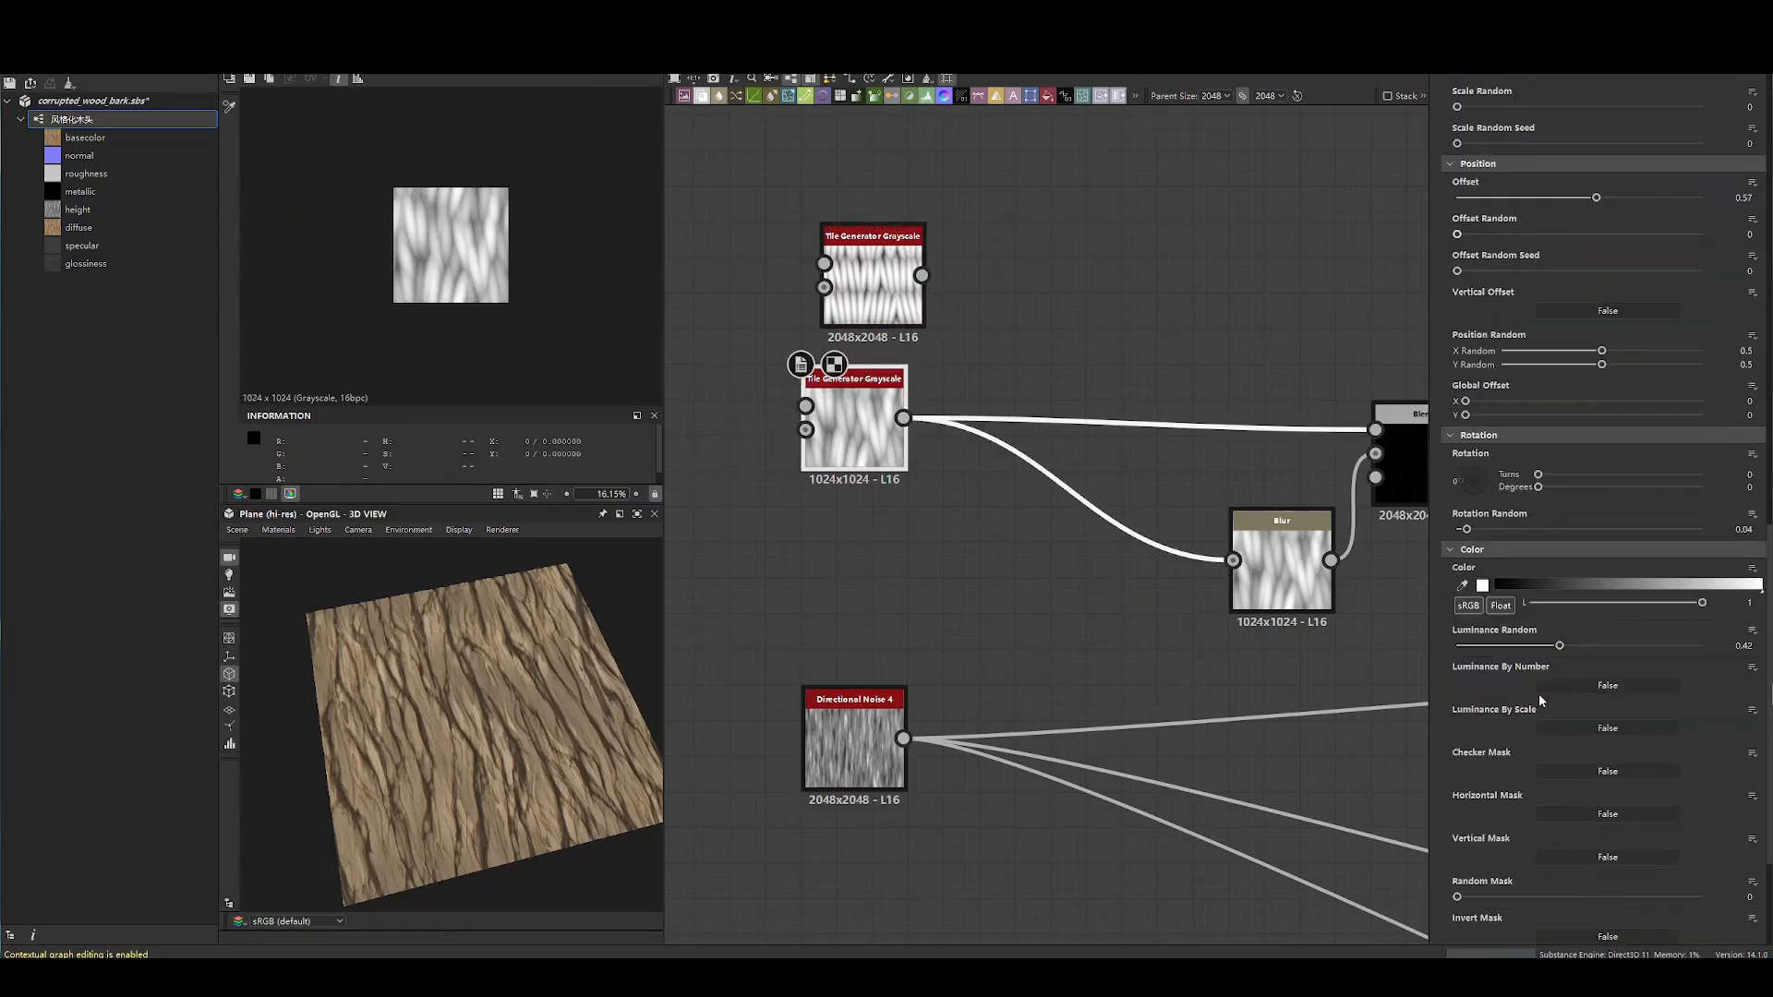
pyautogui.scroll(-4, 1539, 695)
pyautogui.click(861, 310)
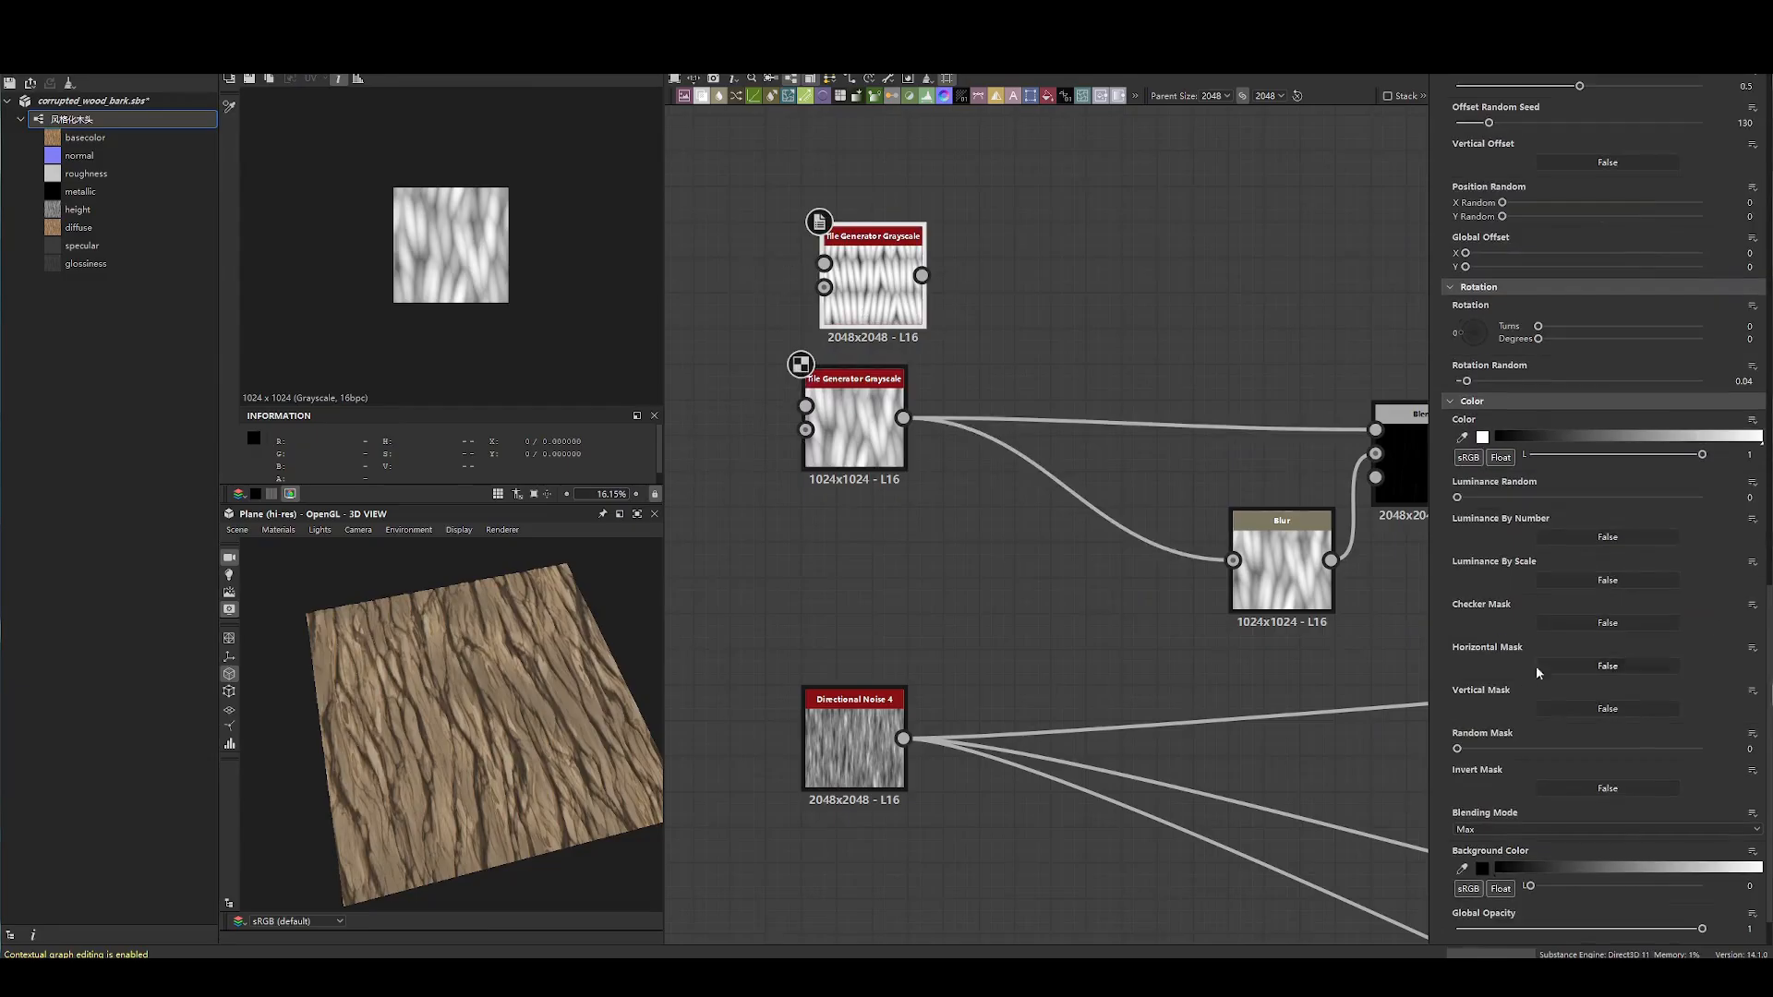
# - Set the new Tile Generator's Luminance Random to 0.35 and check the original node's Color, Position and Size parameters
pyautogui.moveTo(1508, 496); pyautogui.dragTo(1542, 498)
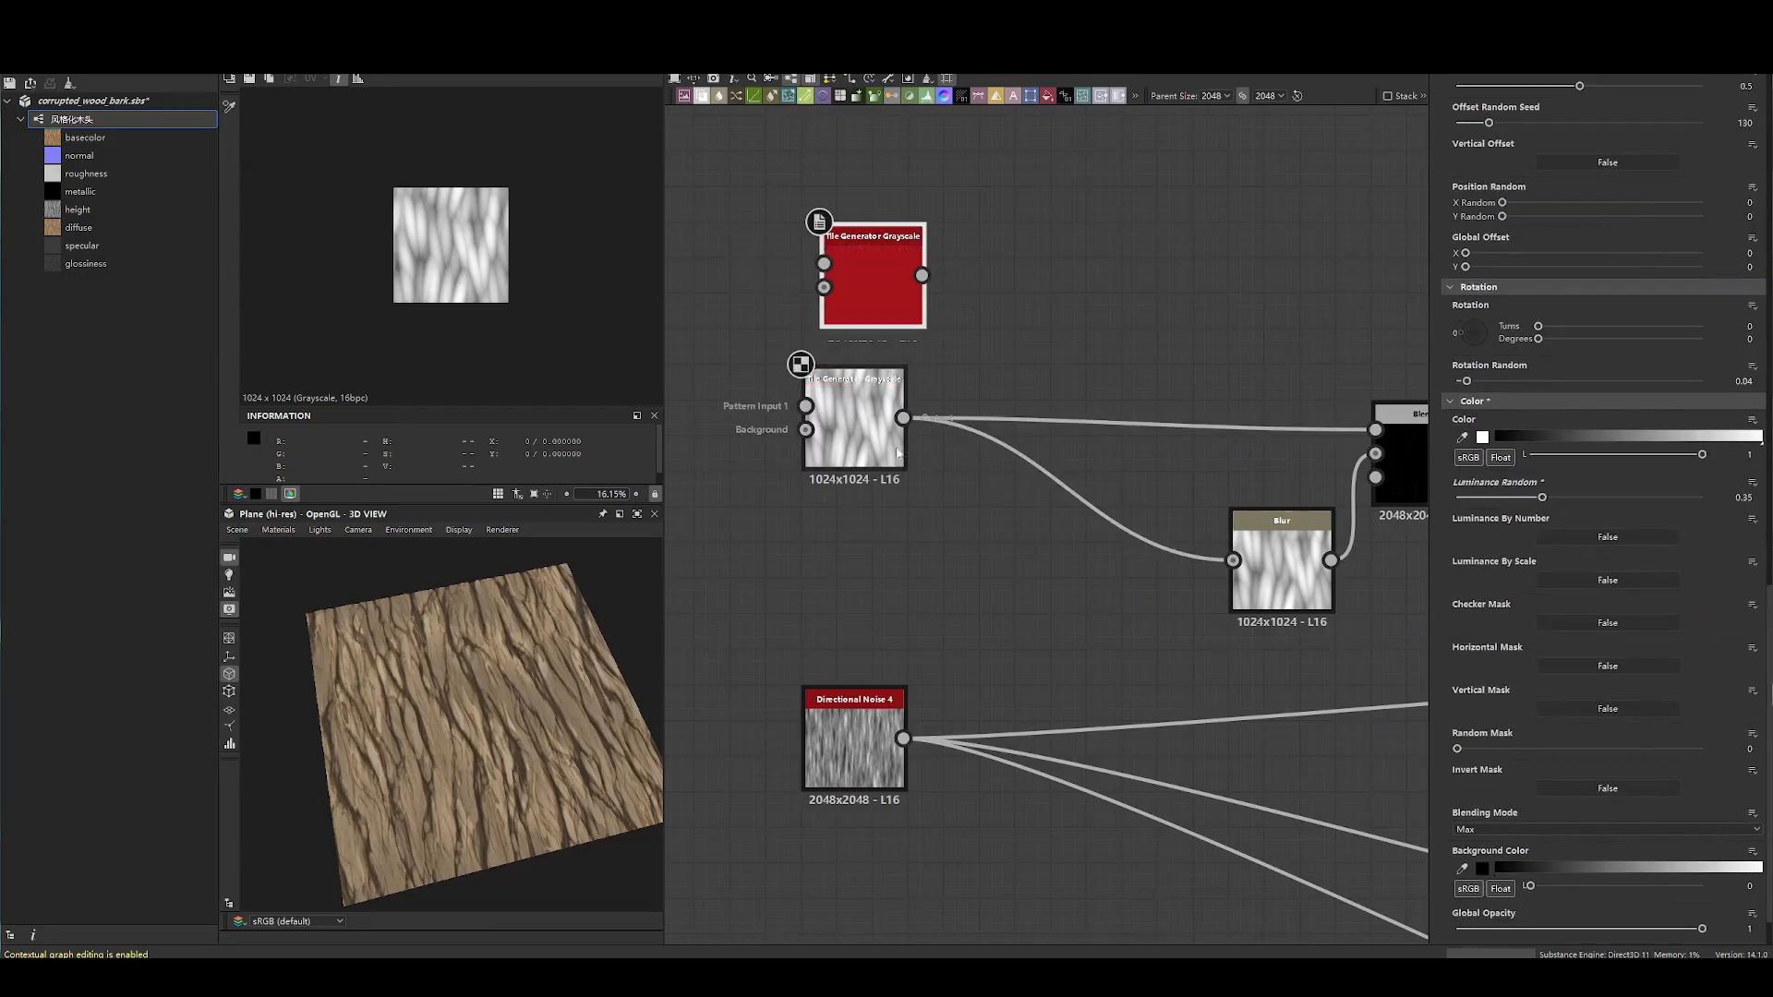
pyautogui.click(859, 447)
pyautogui.scroll(5, 1515, 443)
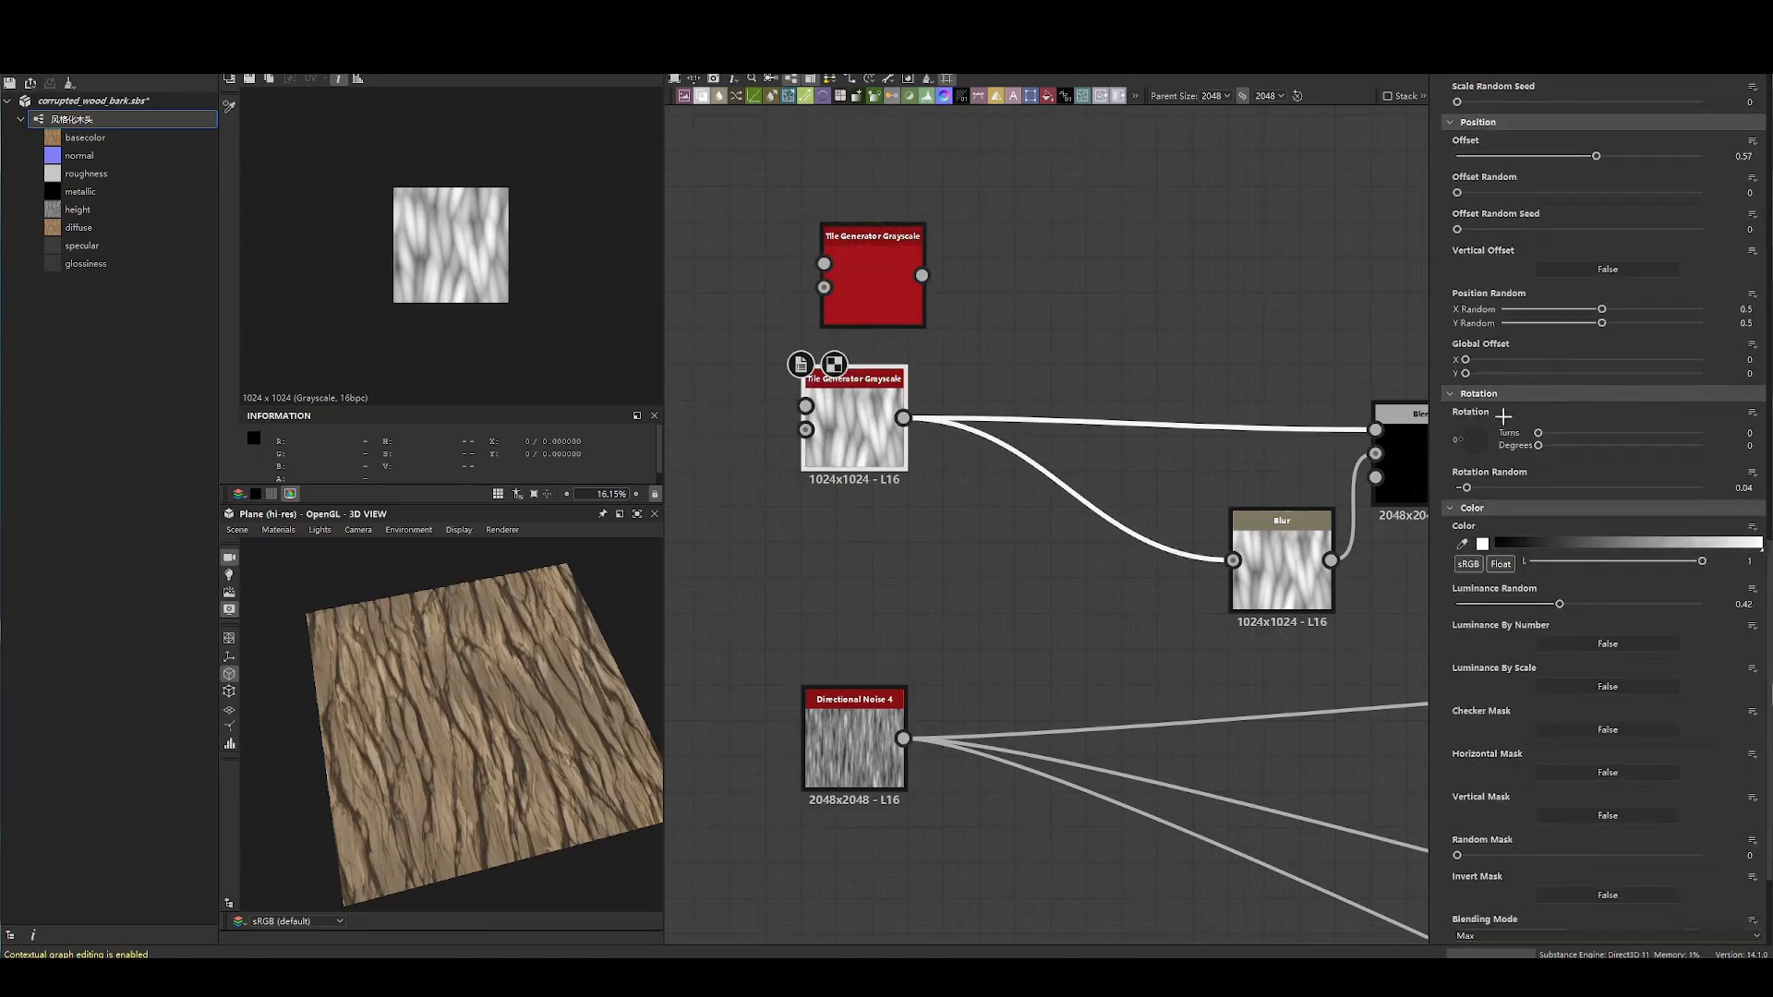
pyautogui.scroll(4, 1513, 445)
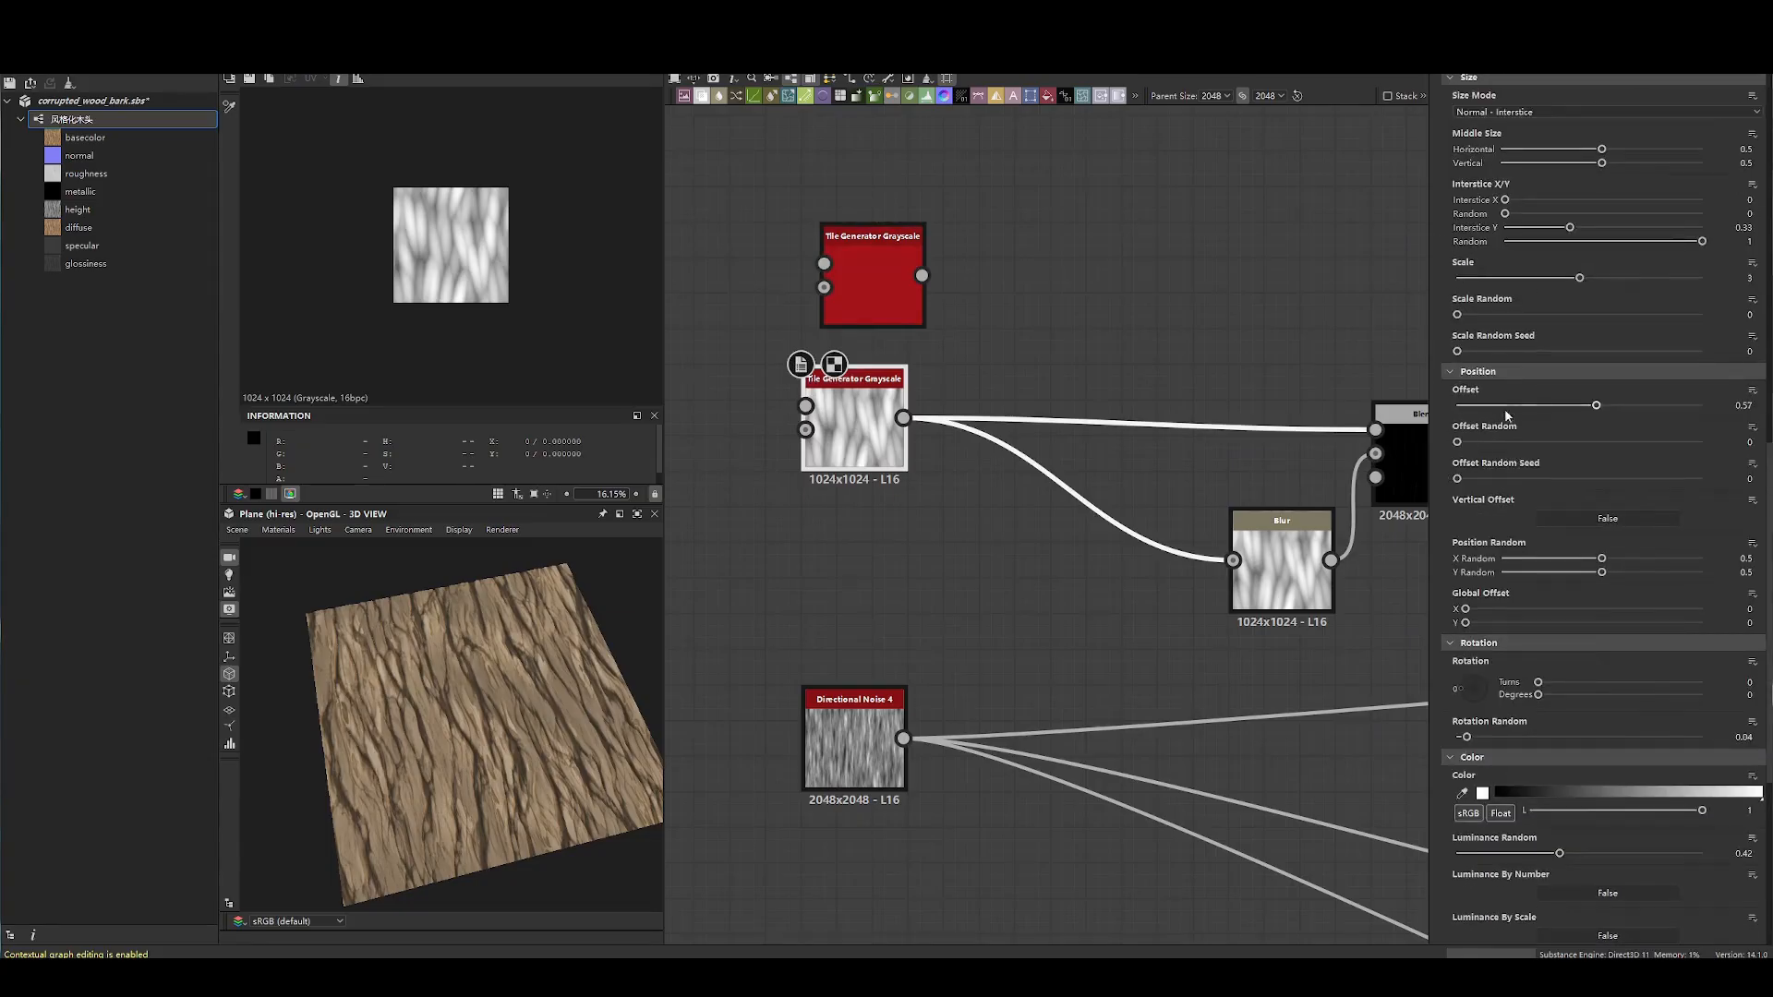
pyautogui.scroll(9, 1538, 404)
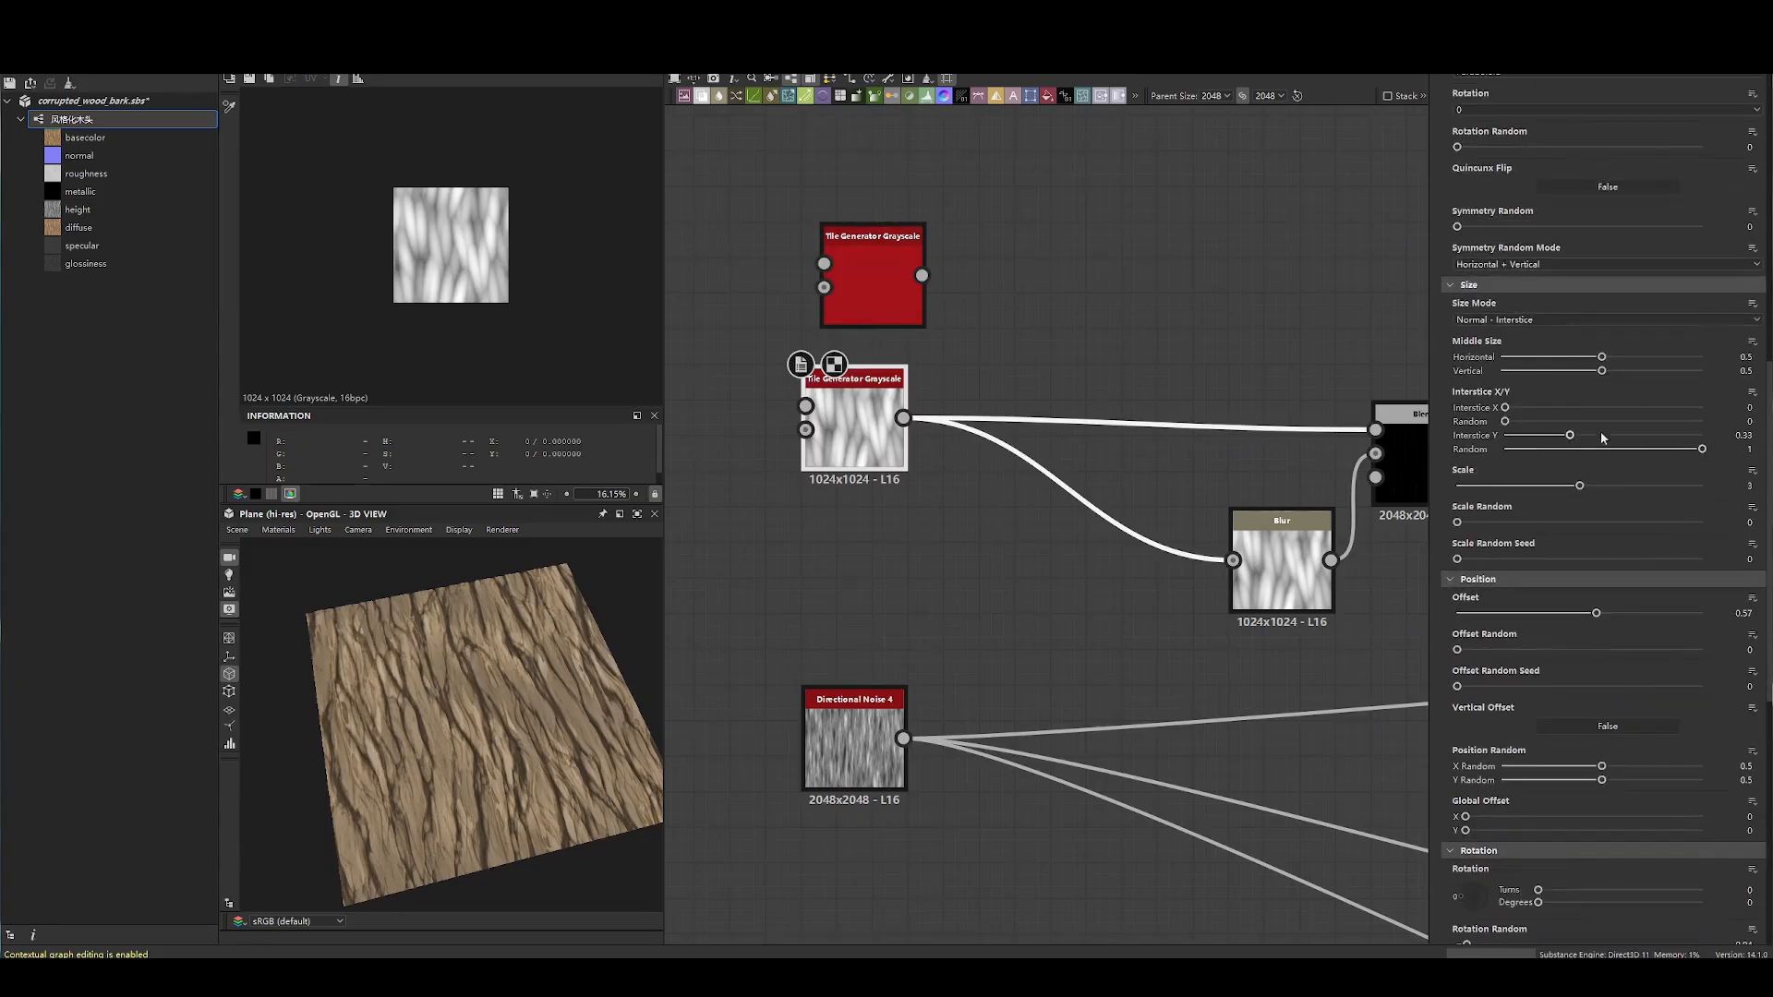
pyautogui.scroll(3, 1581, 489)
# - Set the new Tile Generator's Interstice Y Random to 0.24 and its Scale to 3
pyautogui.click(859, 295)
pyautogui.moveTo(1507, 757)
pyautogui.mouseDown()
pyautogui.moveTo(1572, 762)
pyautogui.moveTo(1474, 761)
pyautogui.mouseUp()
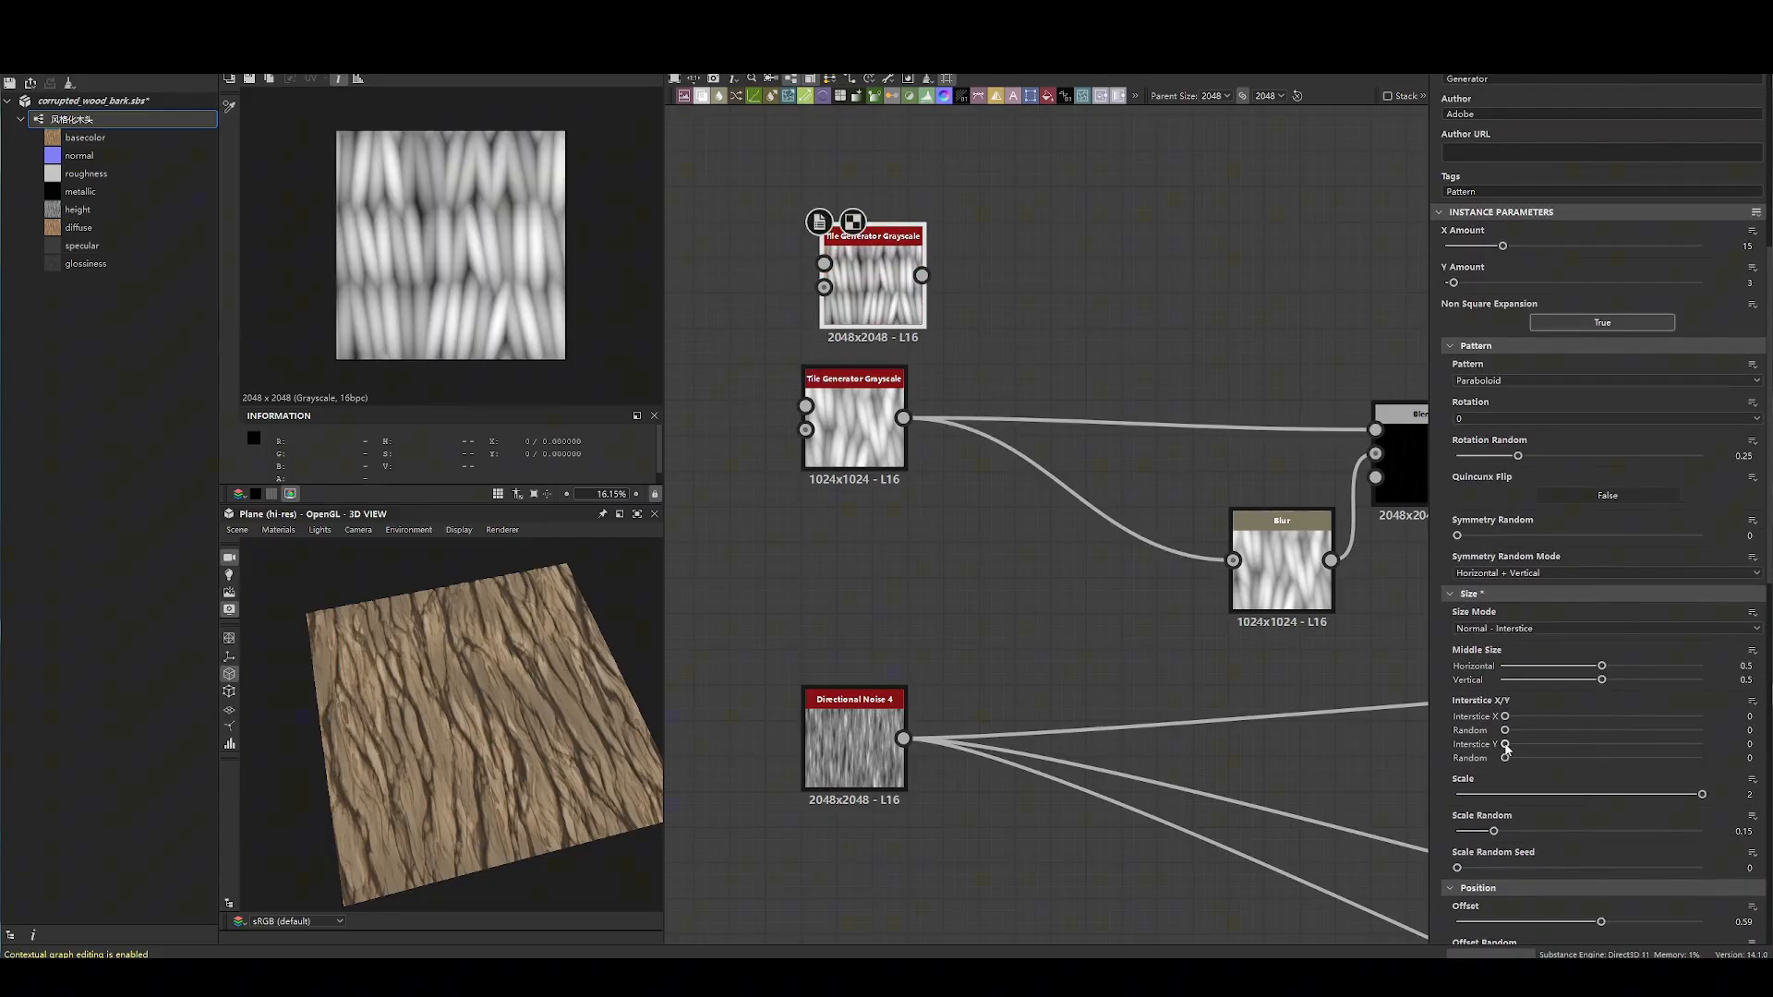
pyautogui.moveTo(1503, 759)
pyautogui.mouseDown()
pyautogui.moveTo(1647, 763)
pyautogui.moveTo(1512, 759)
pyautogui.mouseUp()
pyautogui.moveTo(1695, 766); pyautogui.dragTo(1580, 763)
pyautogui.click(850, 441)
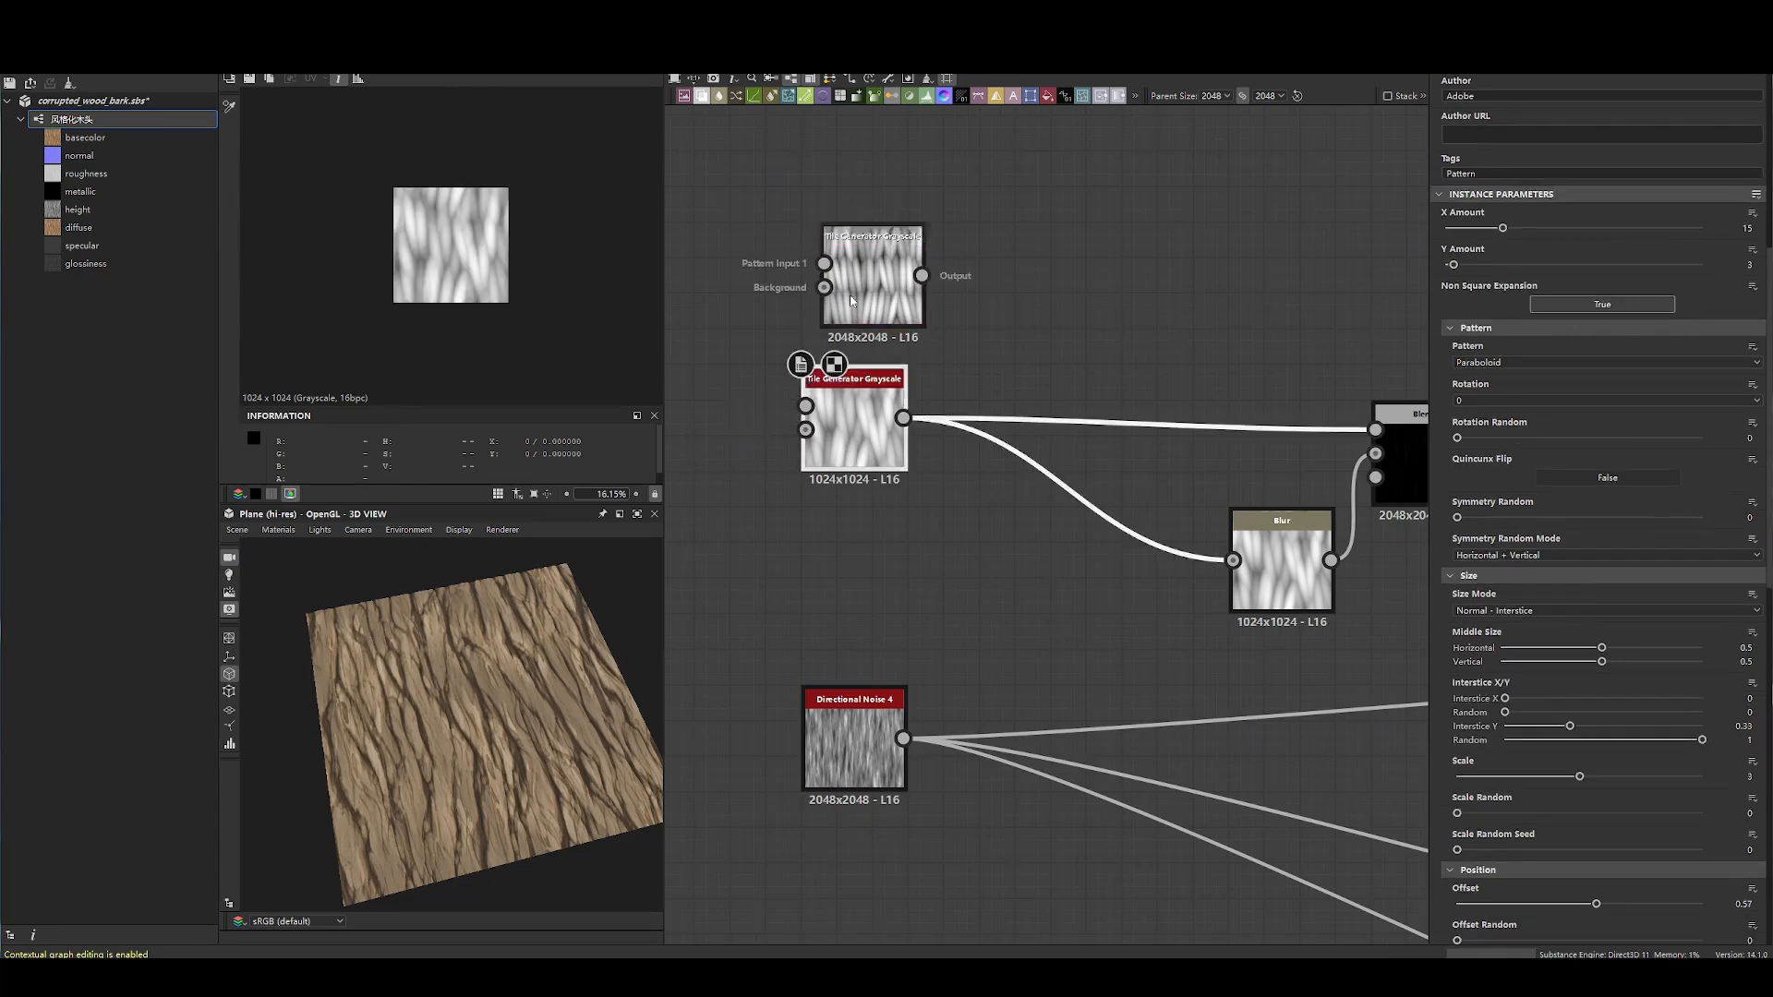
pyautogui.click(849, 296)
pyautogui.press('Return')
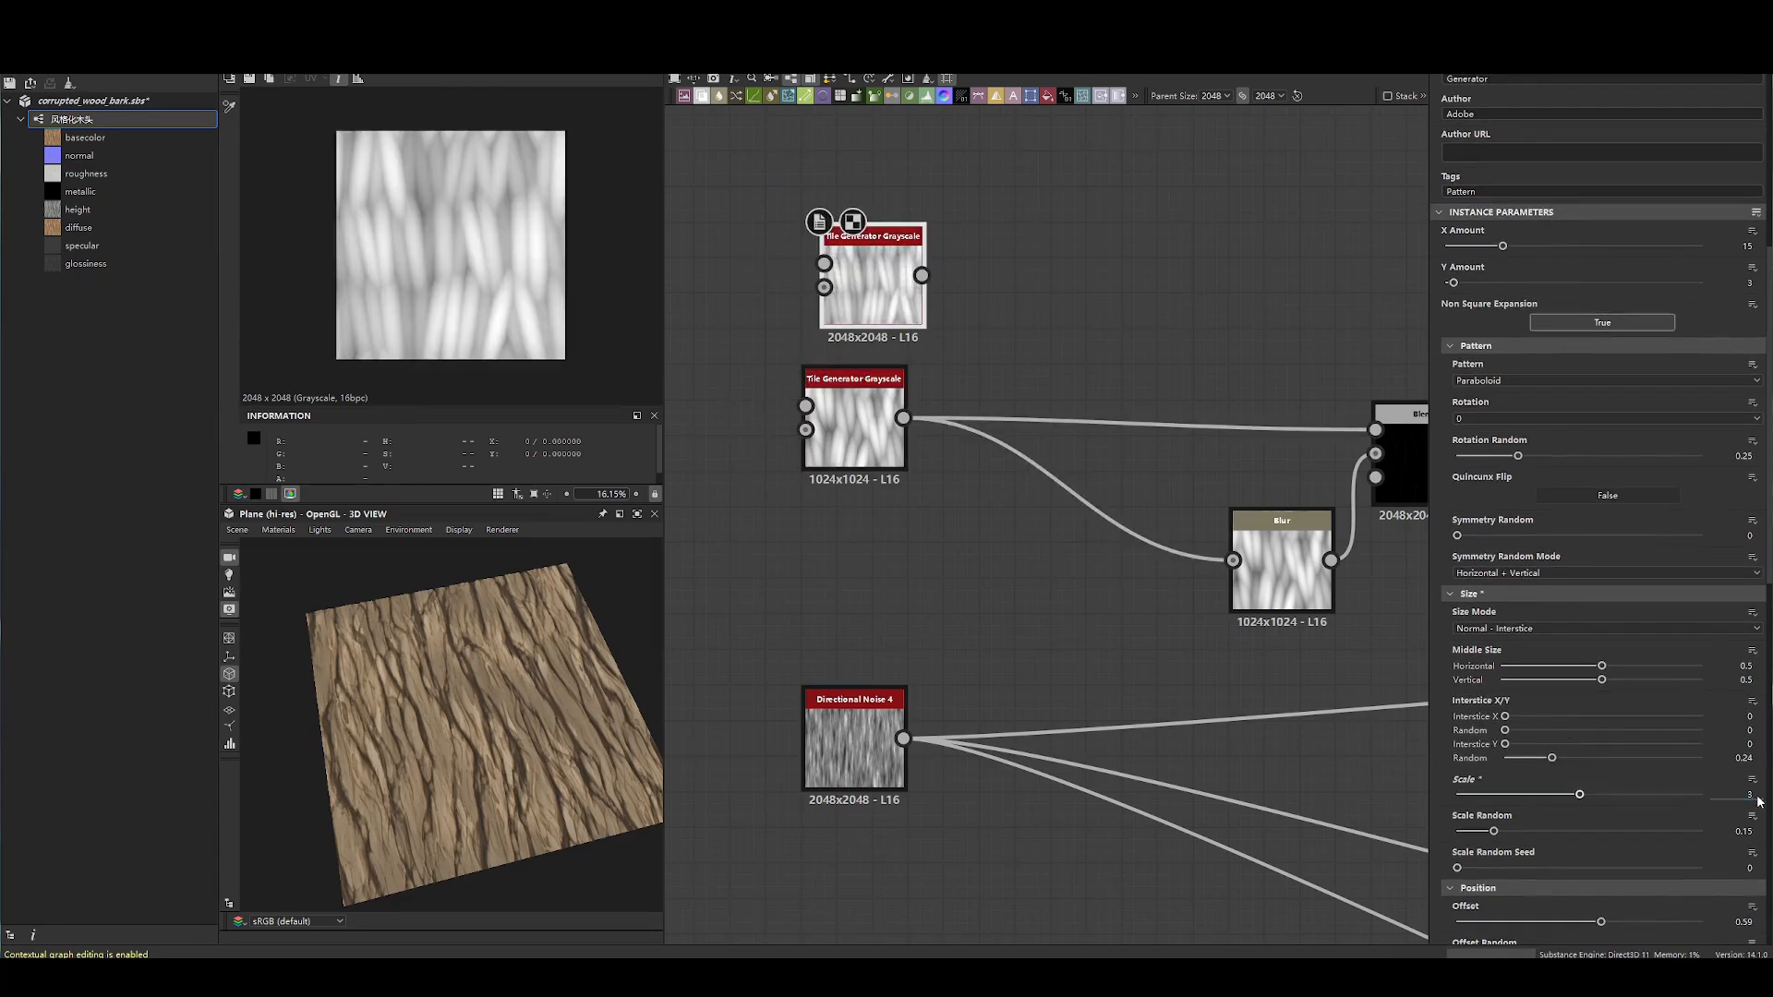
# - Try an Interstice Y of 0.06 on the new node, inspect the pattern up close, and reset the value to 0
pyautogui.scroll(3, 393, 209)
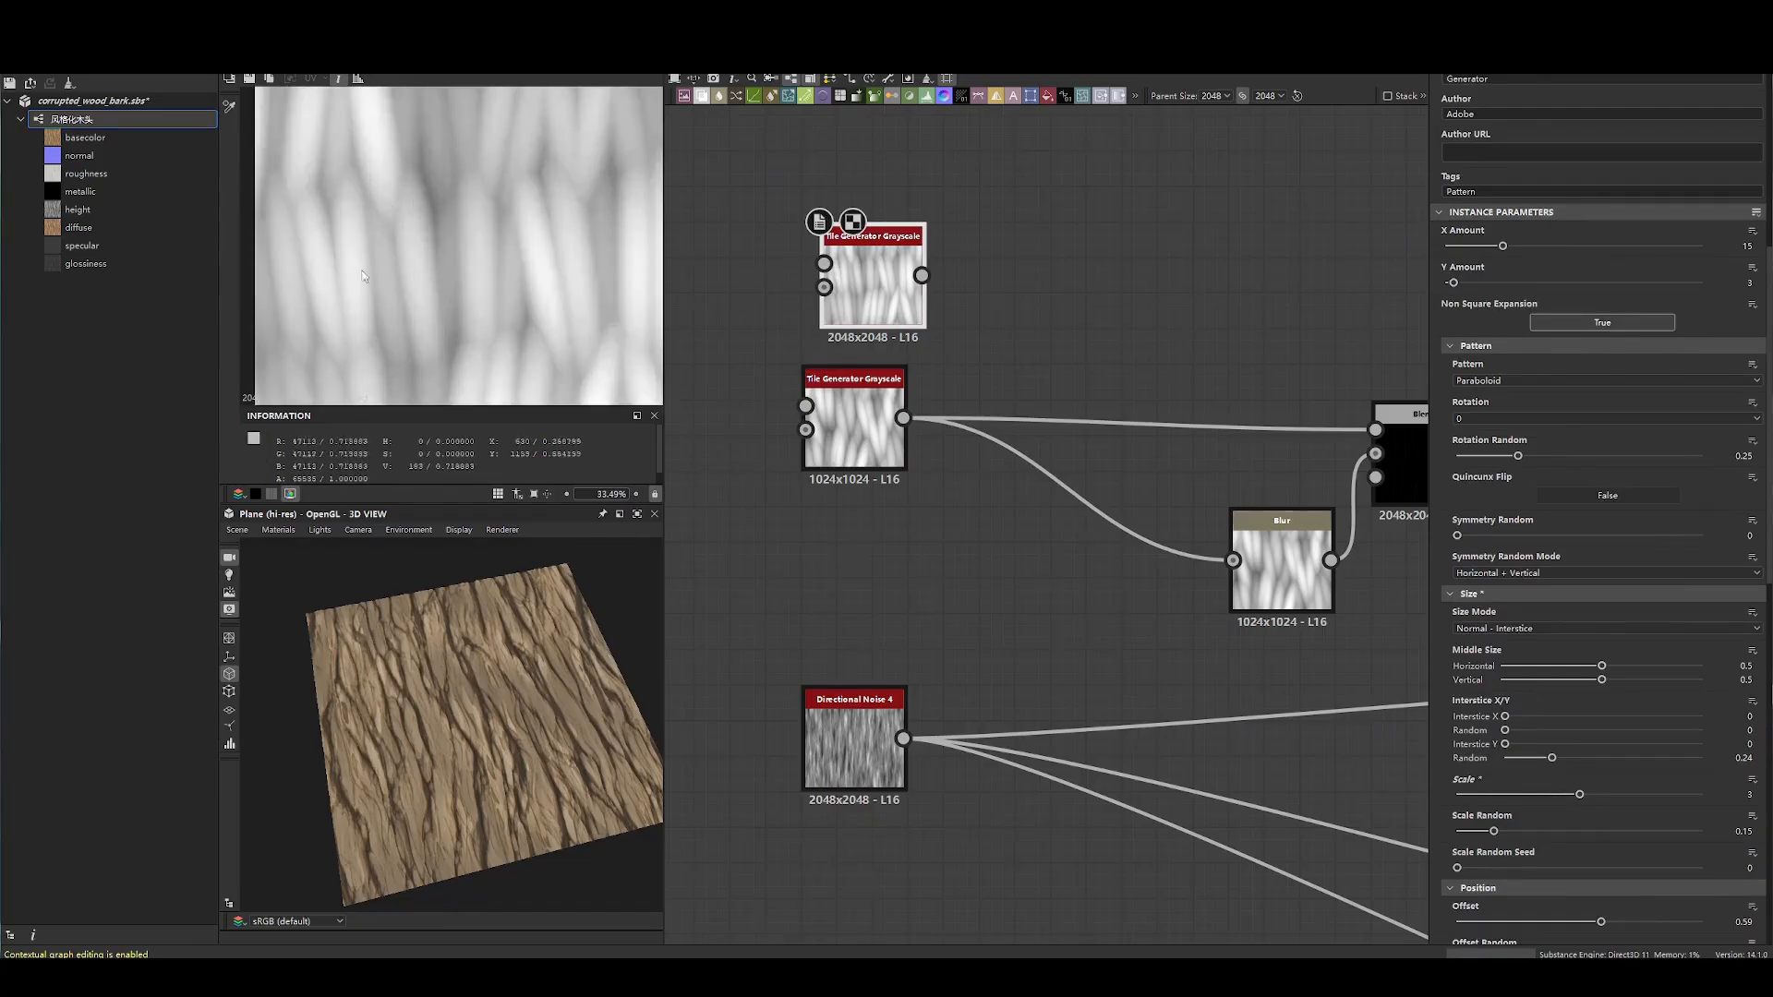
pyautogui.scroll(-3, 407, 260)
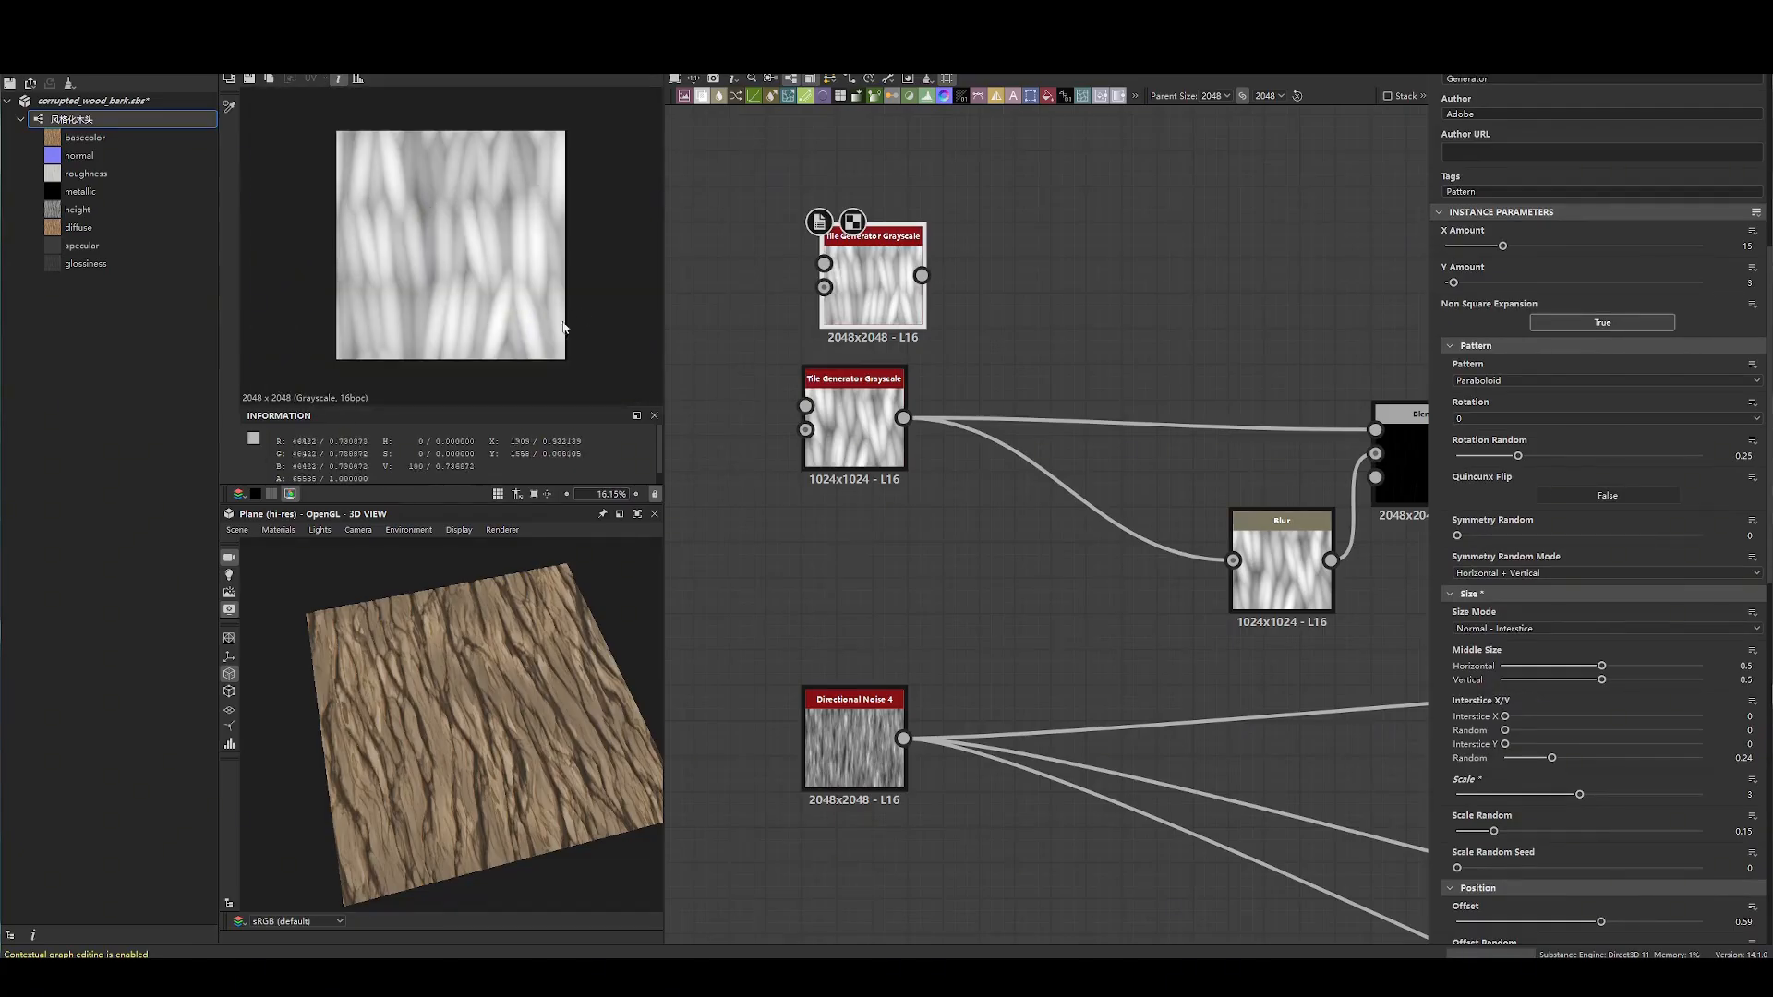
pyautogui.moveTo(1506, 745); pyautogui.dragTo(1516, 745)
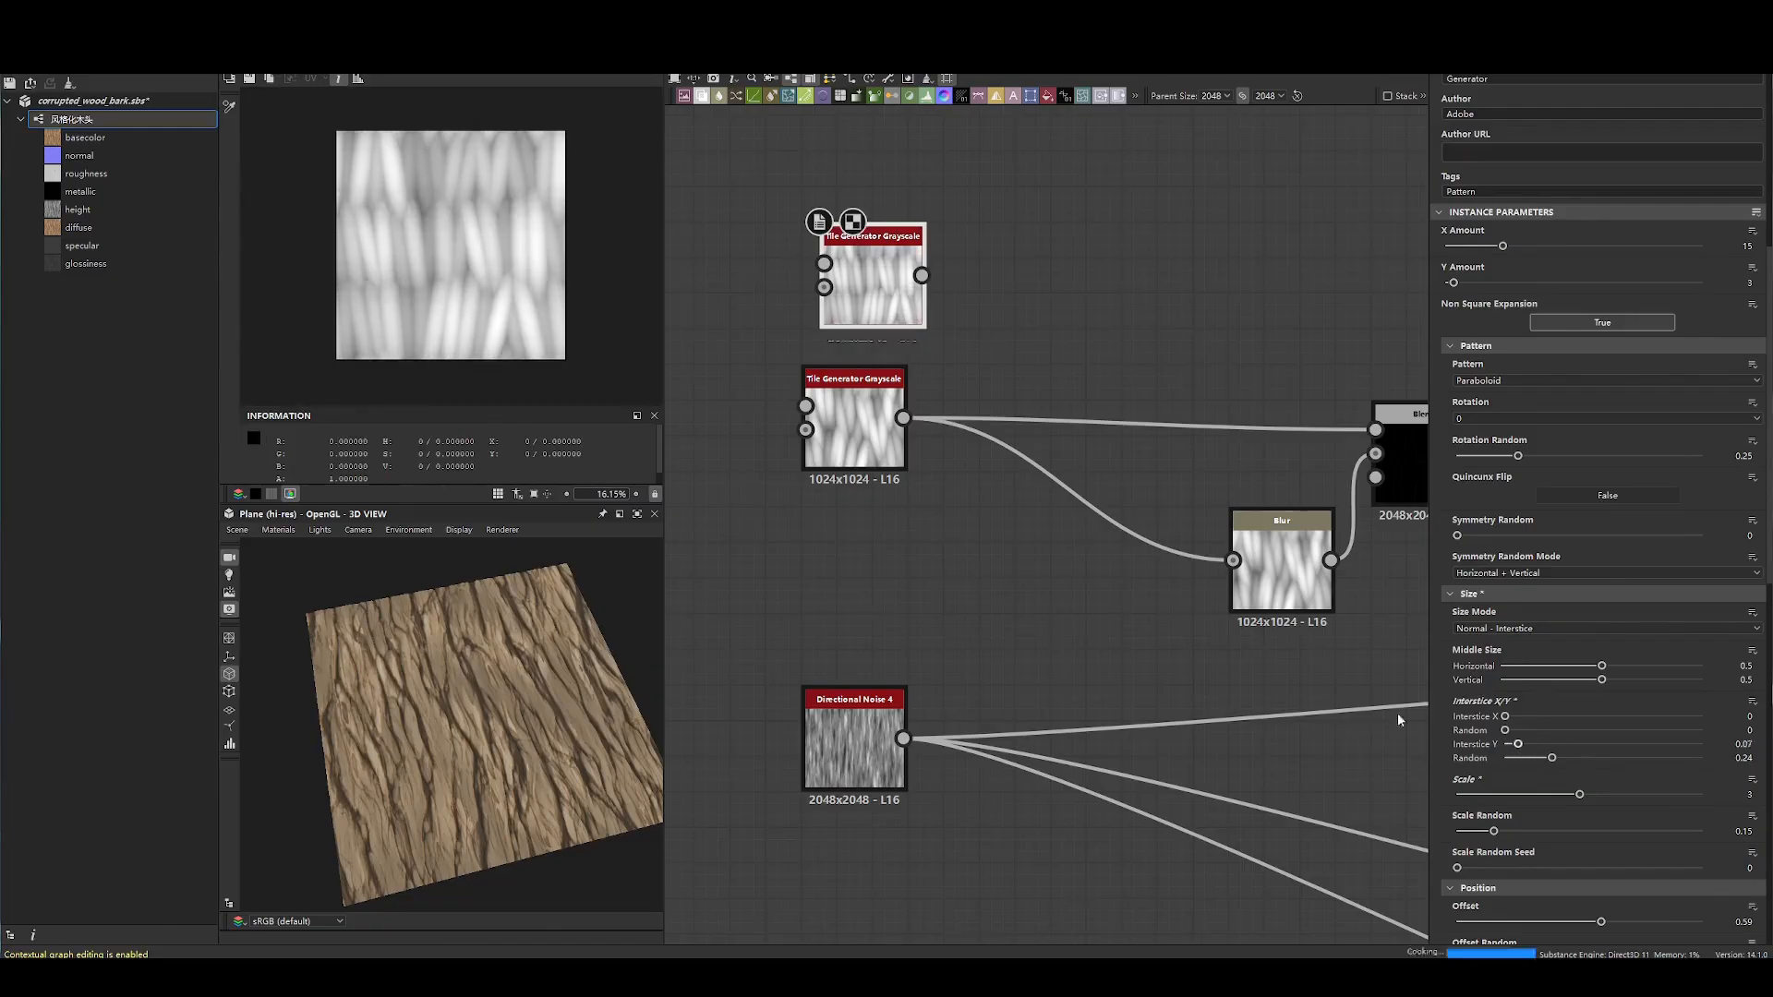
pyautogui.scroll(3, 502, 317)
pyautogui.scroll(2, 452, 194)
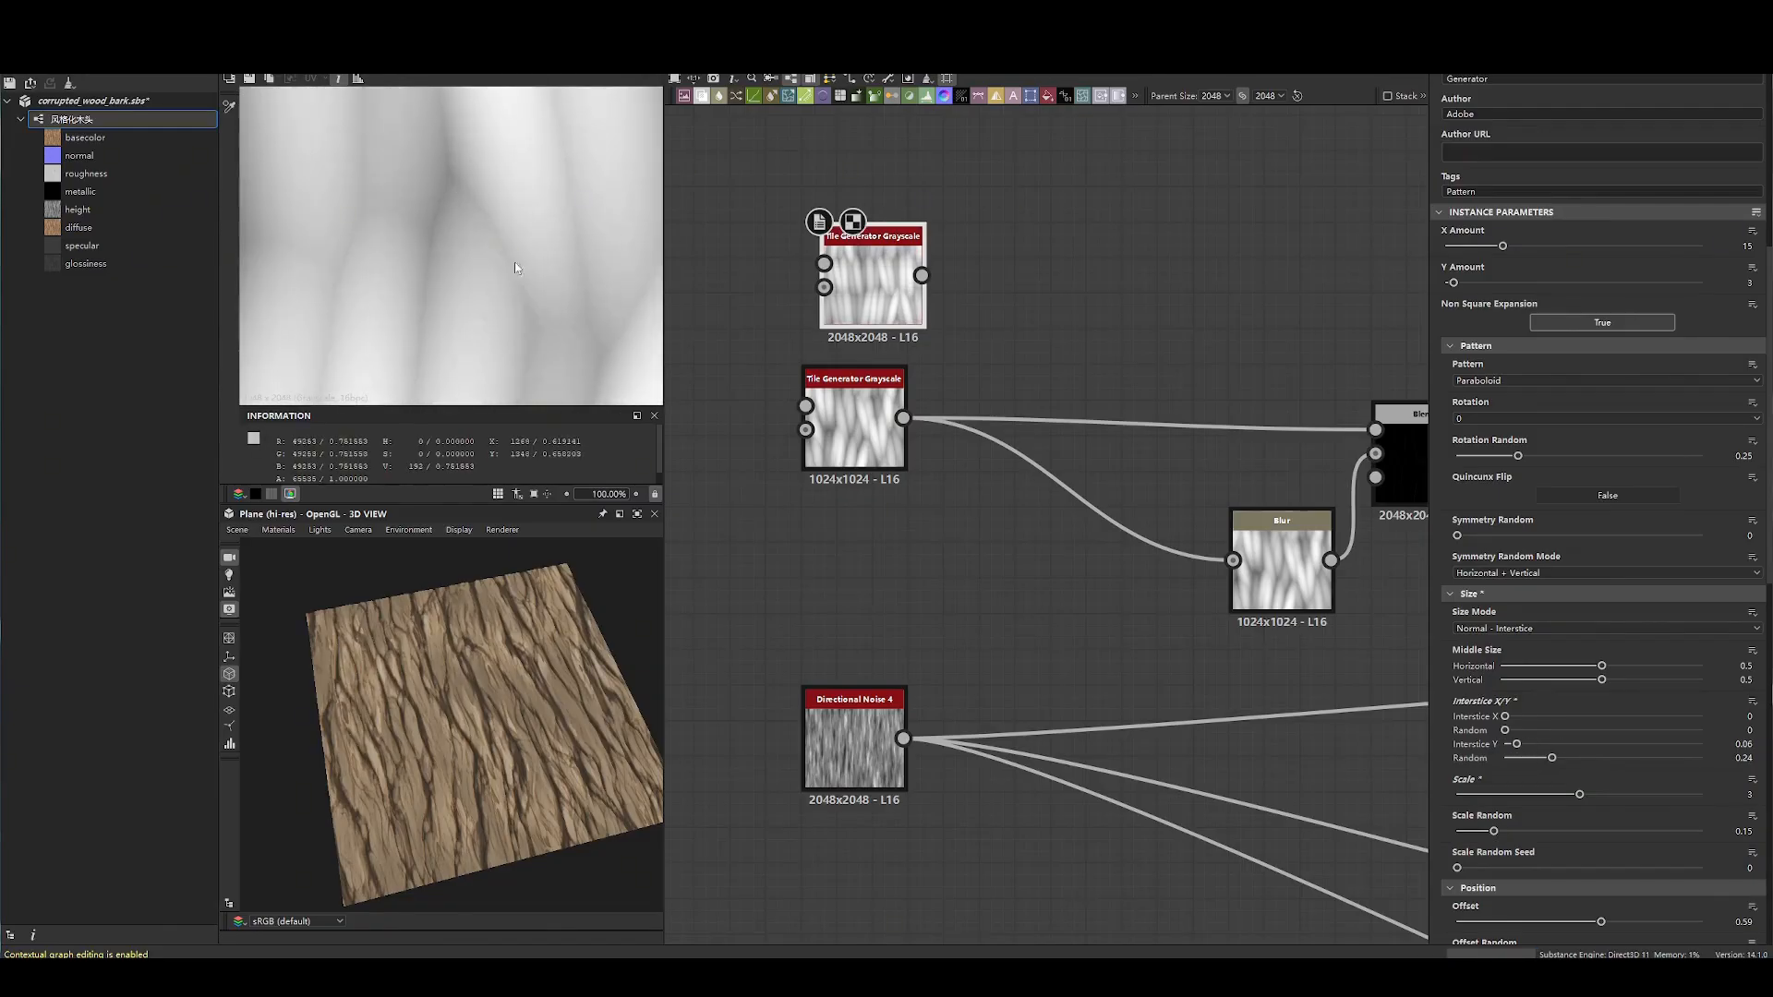
pyautogui.moveTo(1517, 744); pyautogui.dragTo(1481, 752)
pyautogui.scroll(-9, 392, 268)
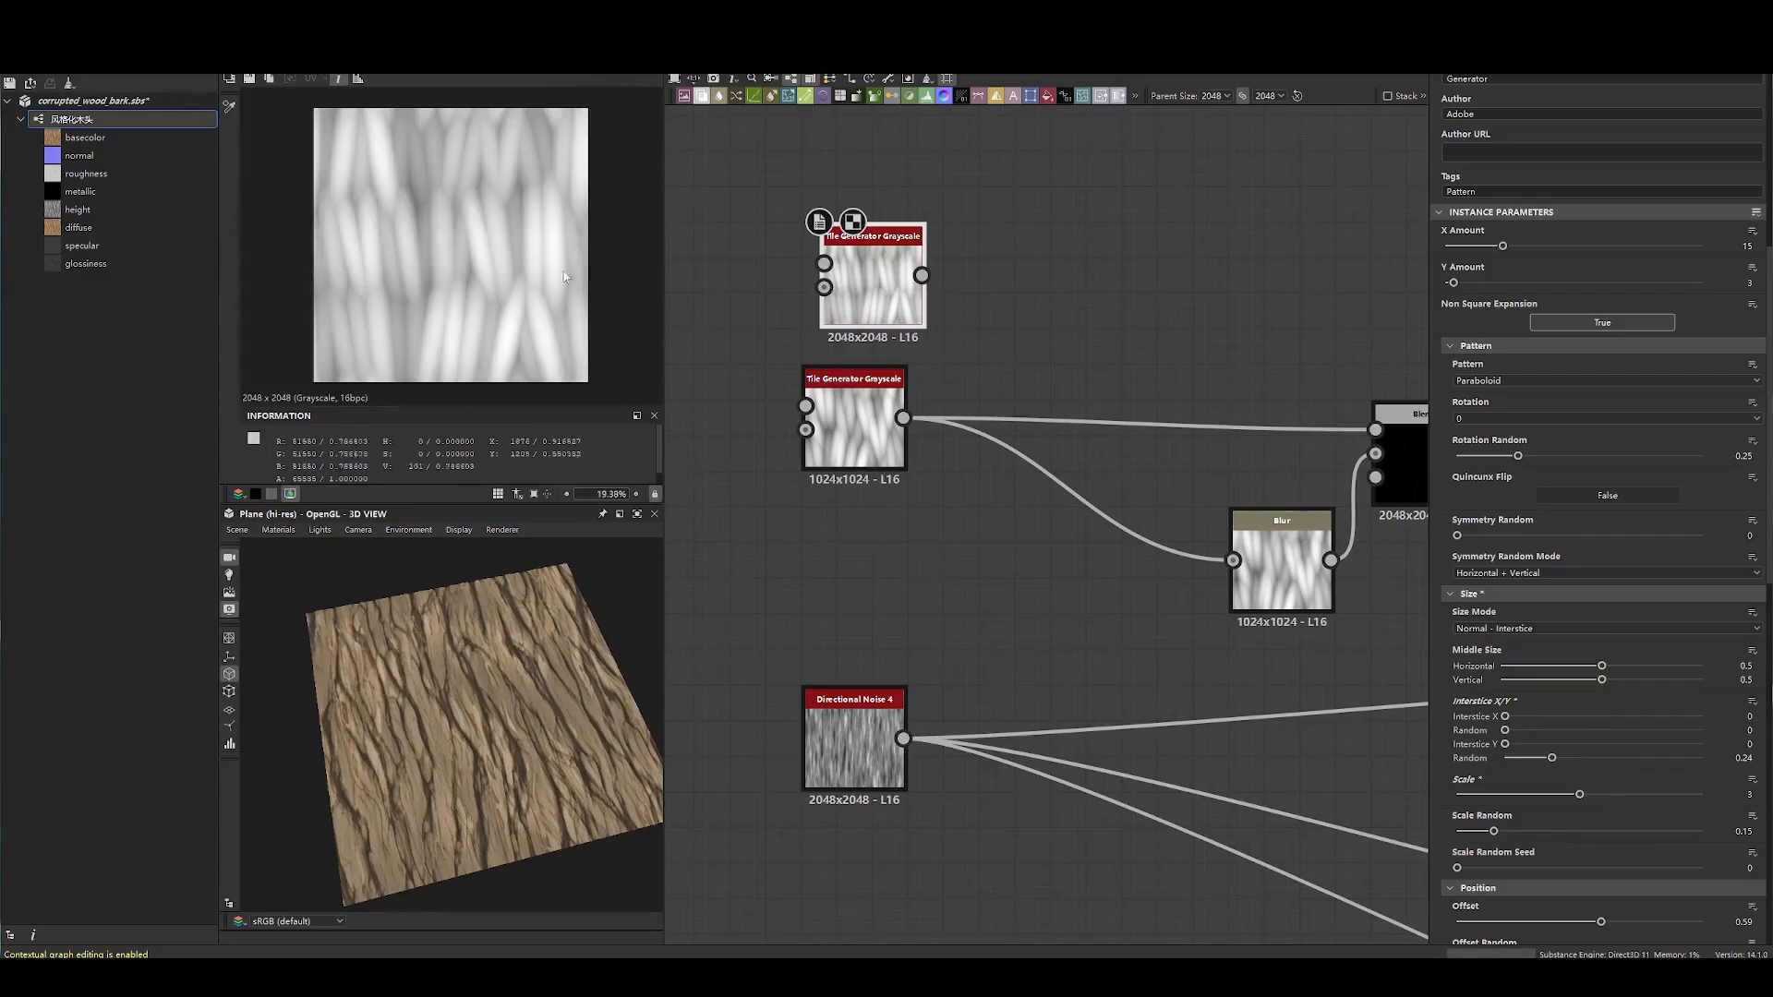
# - Compare the Size parameters with the original node and set the new node's Interstice Y to 0.08 and its Random to 1
pyautogui.click(884, 423)
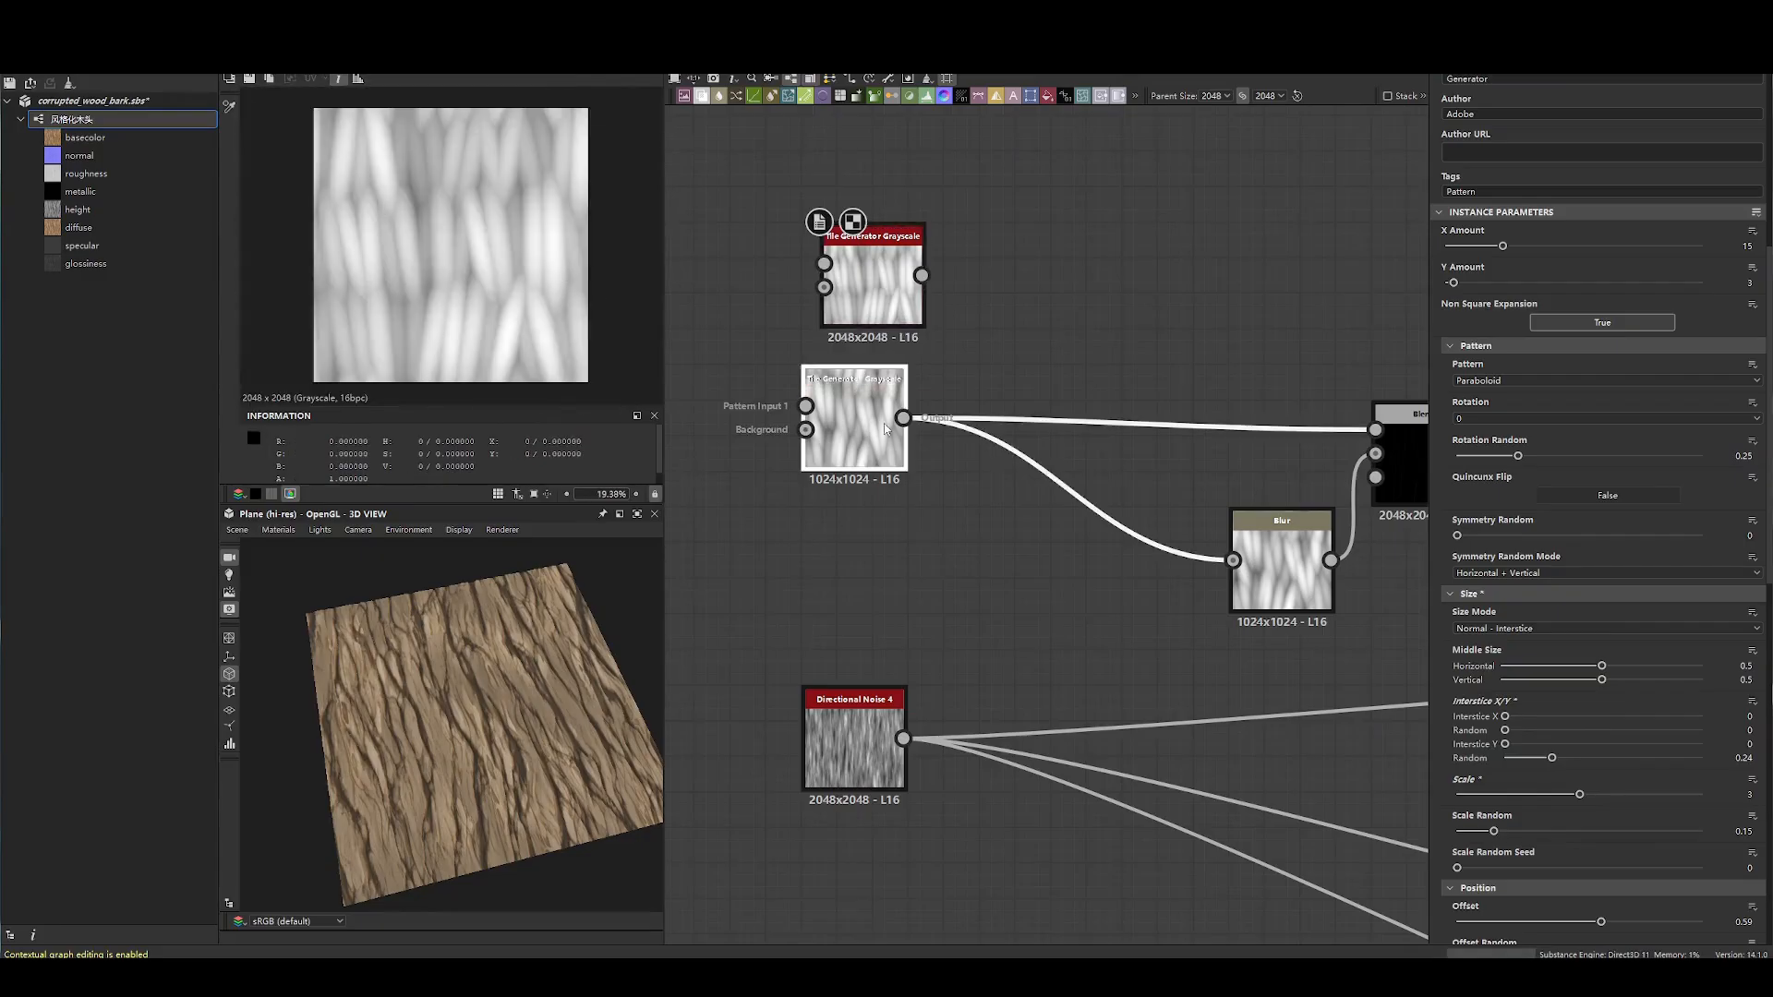
pyautogui.scroll(-1, 1615, 535)
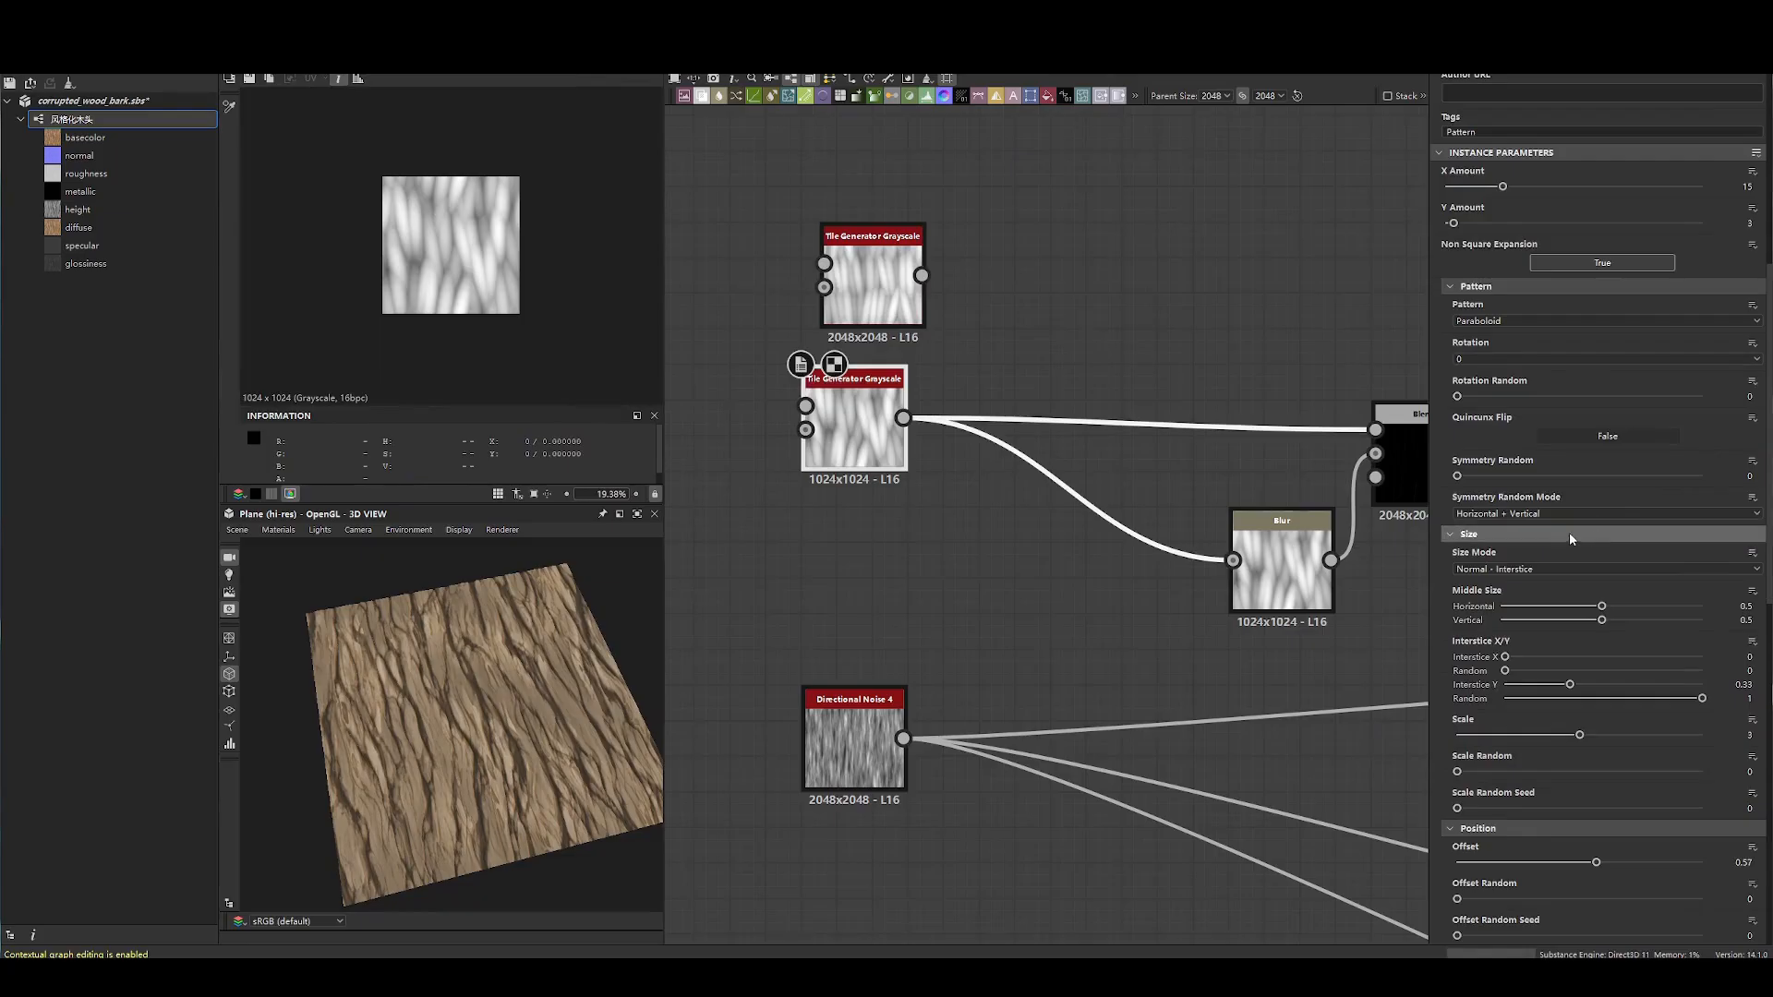
pyautogui.scroll(-6, 1559, 534)
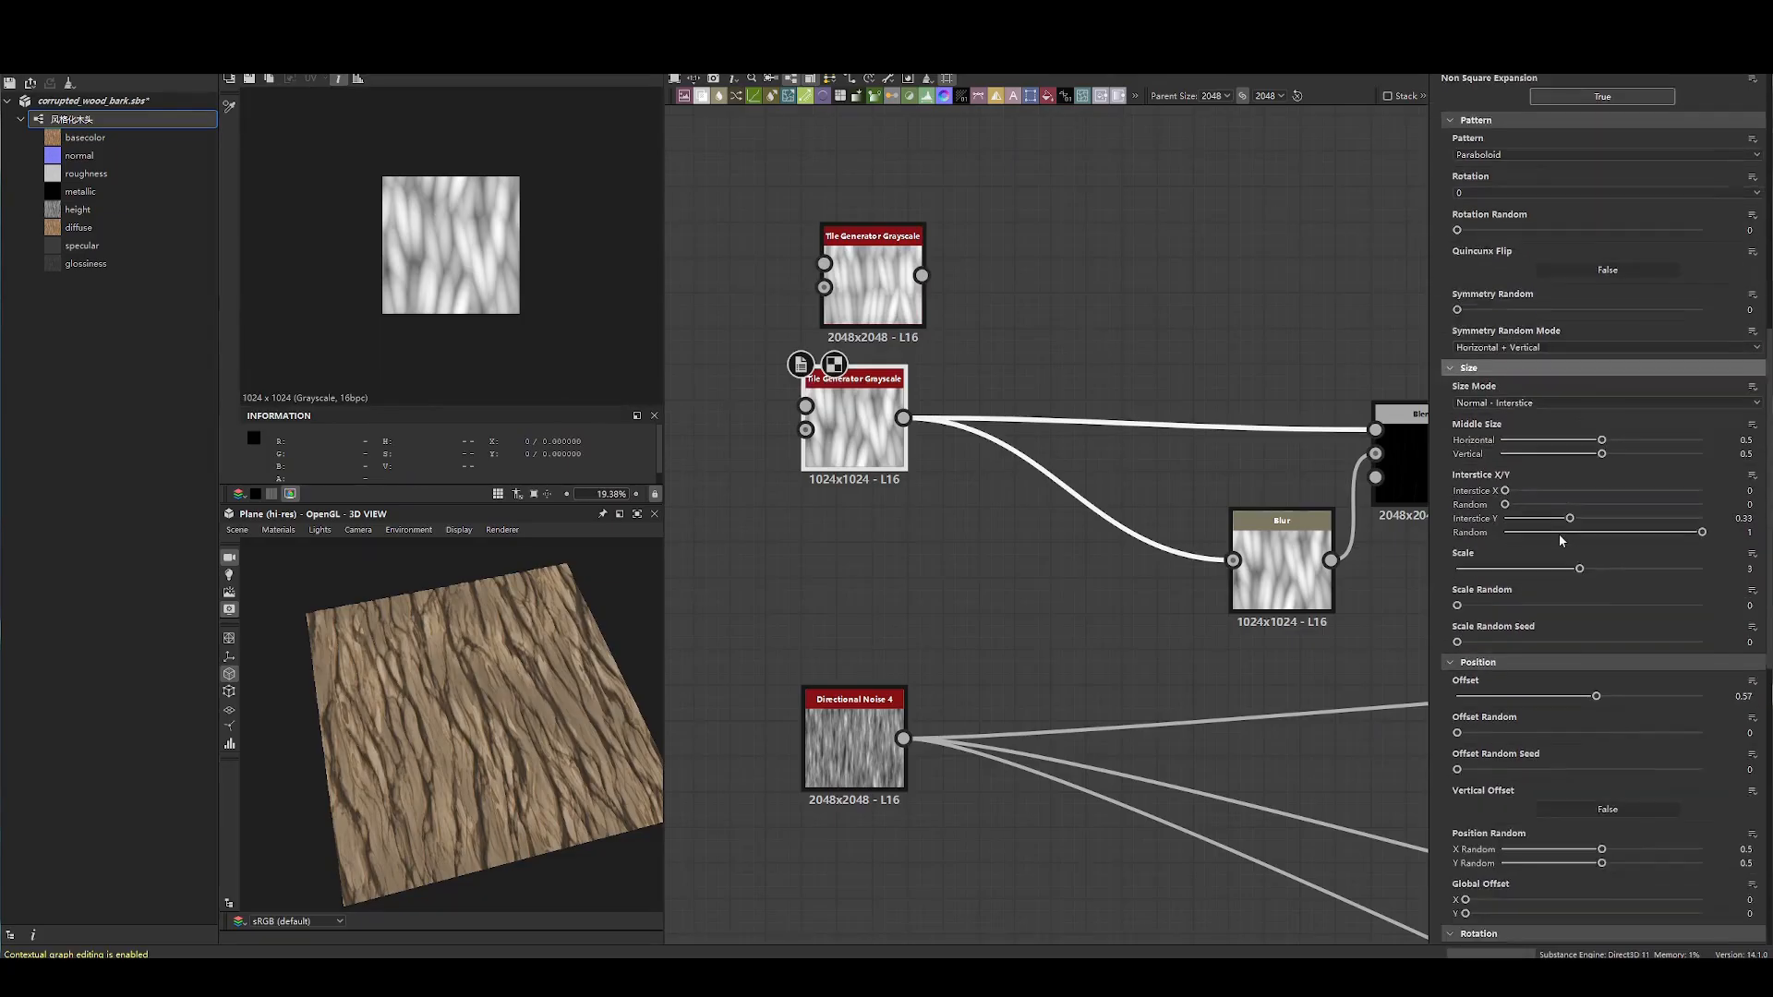
pyautogui.scroll(-2, 1556, 541)
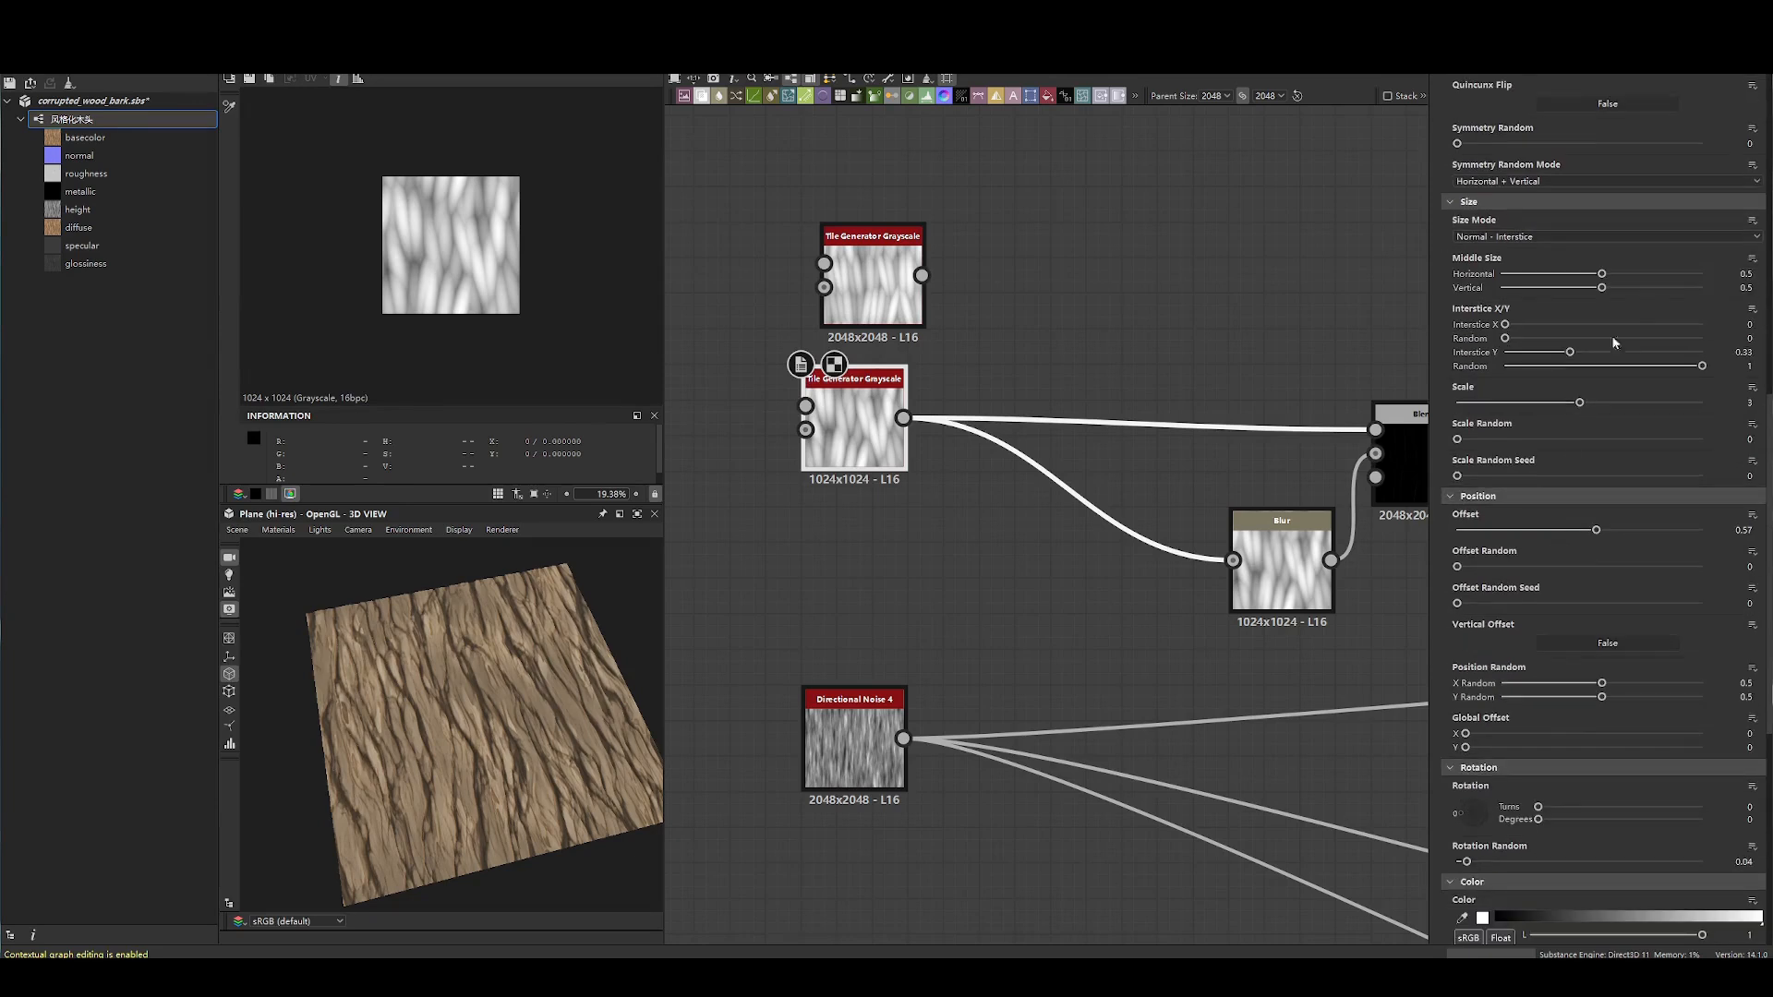
pyautogui.click(872, 282)
pyautogui.click(851, 428)
pyautogui.click(873, 276)
pyautogui.moveTo(1597, 384); pyautogui.dragTo(1704, 384)
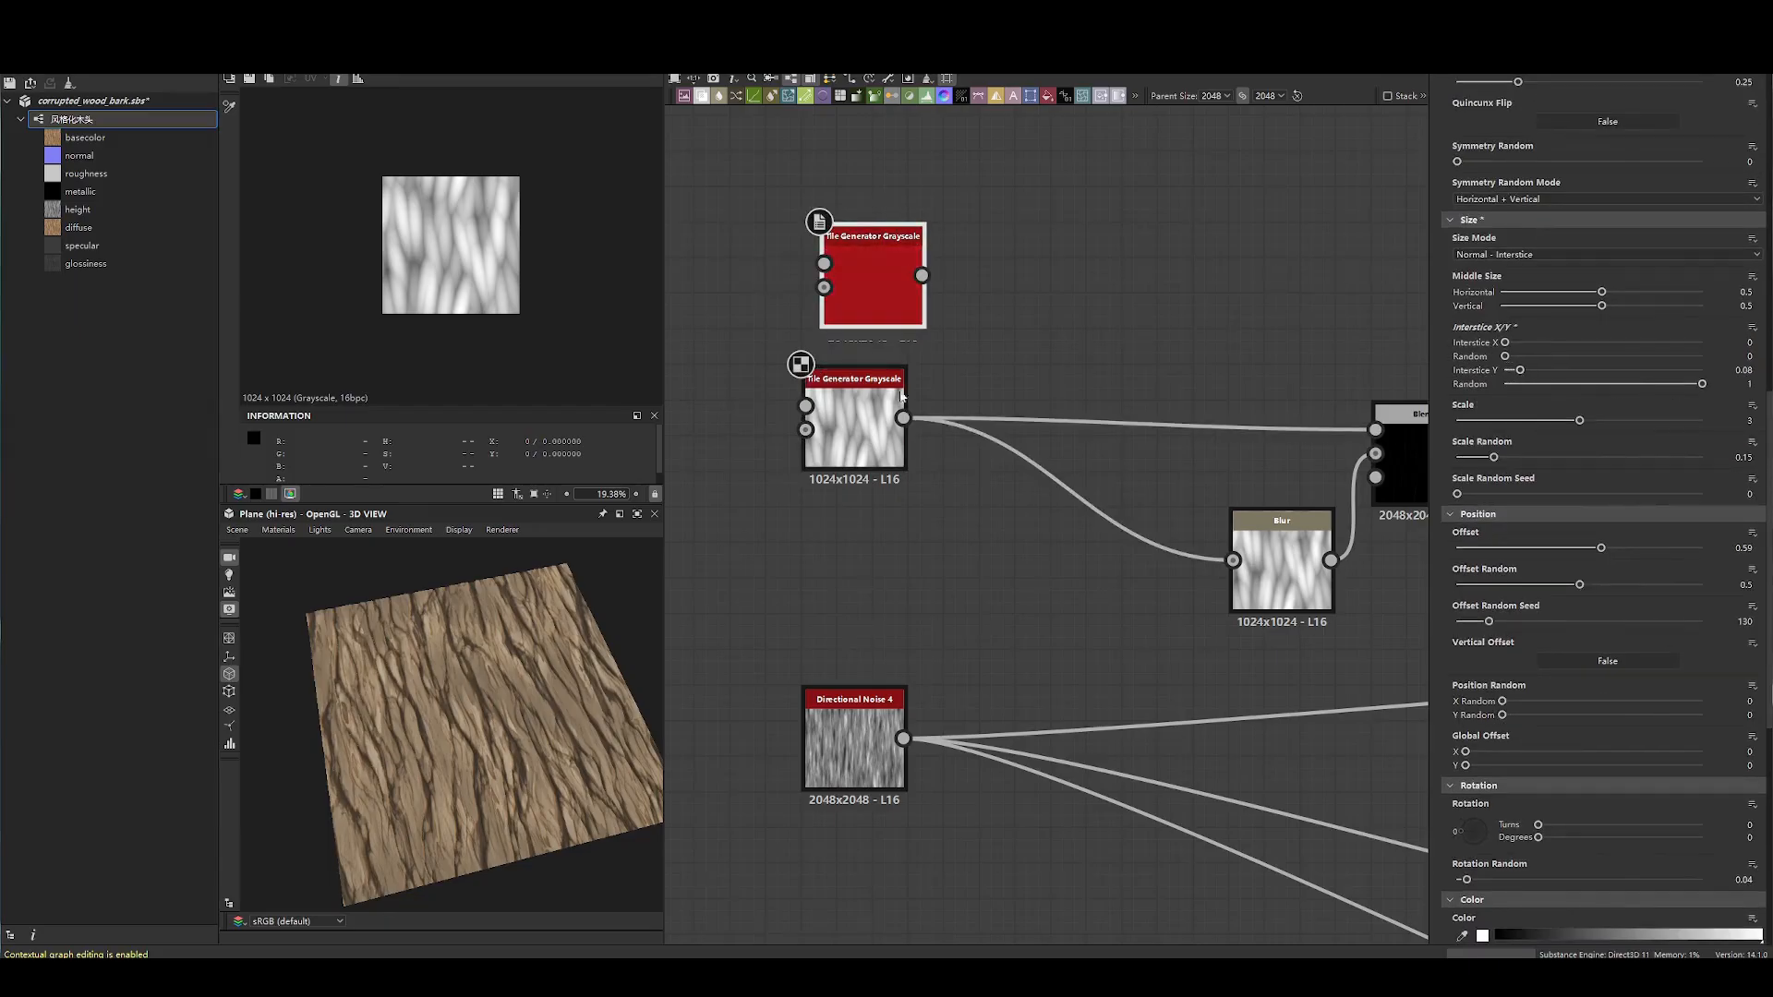
# - Set the new Tile Generator's Scale Random to 0 to match the original node
pyautogui.click(850, 426)
pyautogui.click(896, 291)
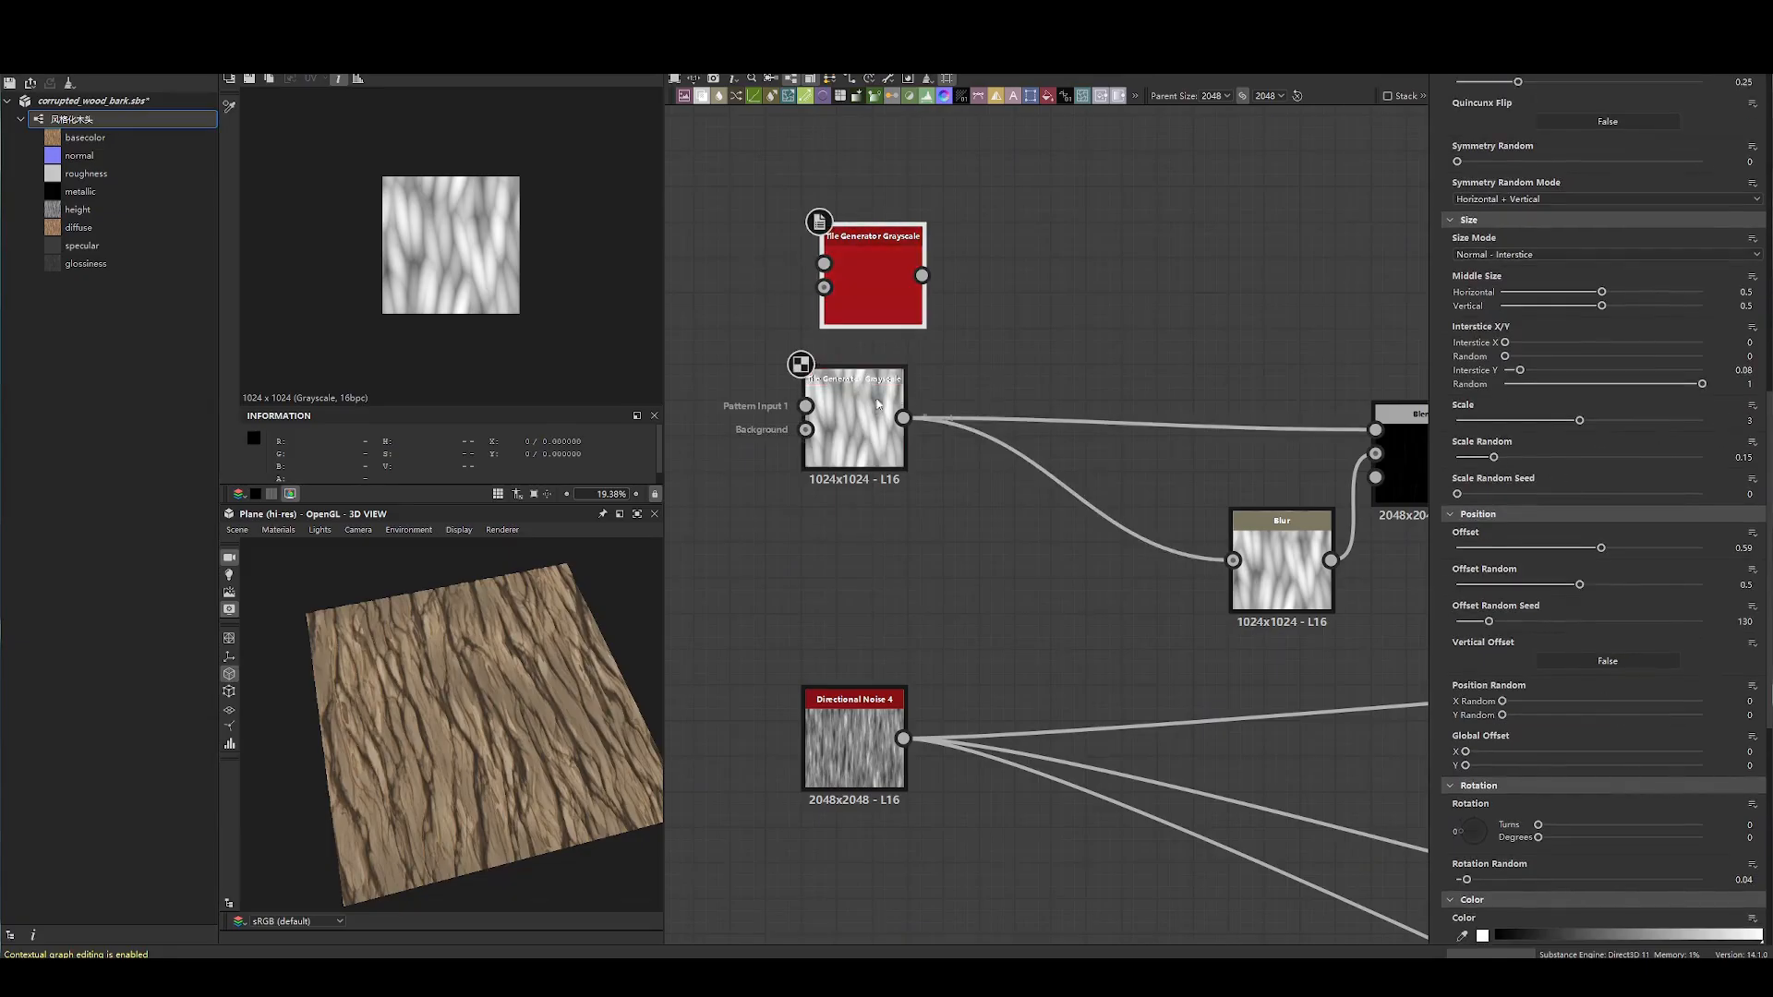
pyautogui.click(859, 427)
pyautogui.click(866, 301)
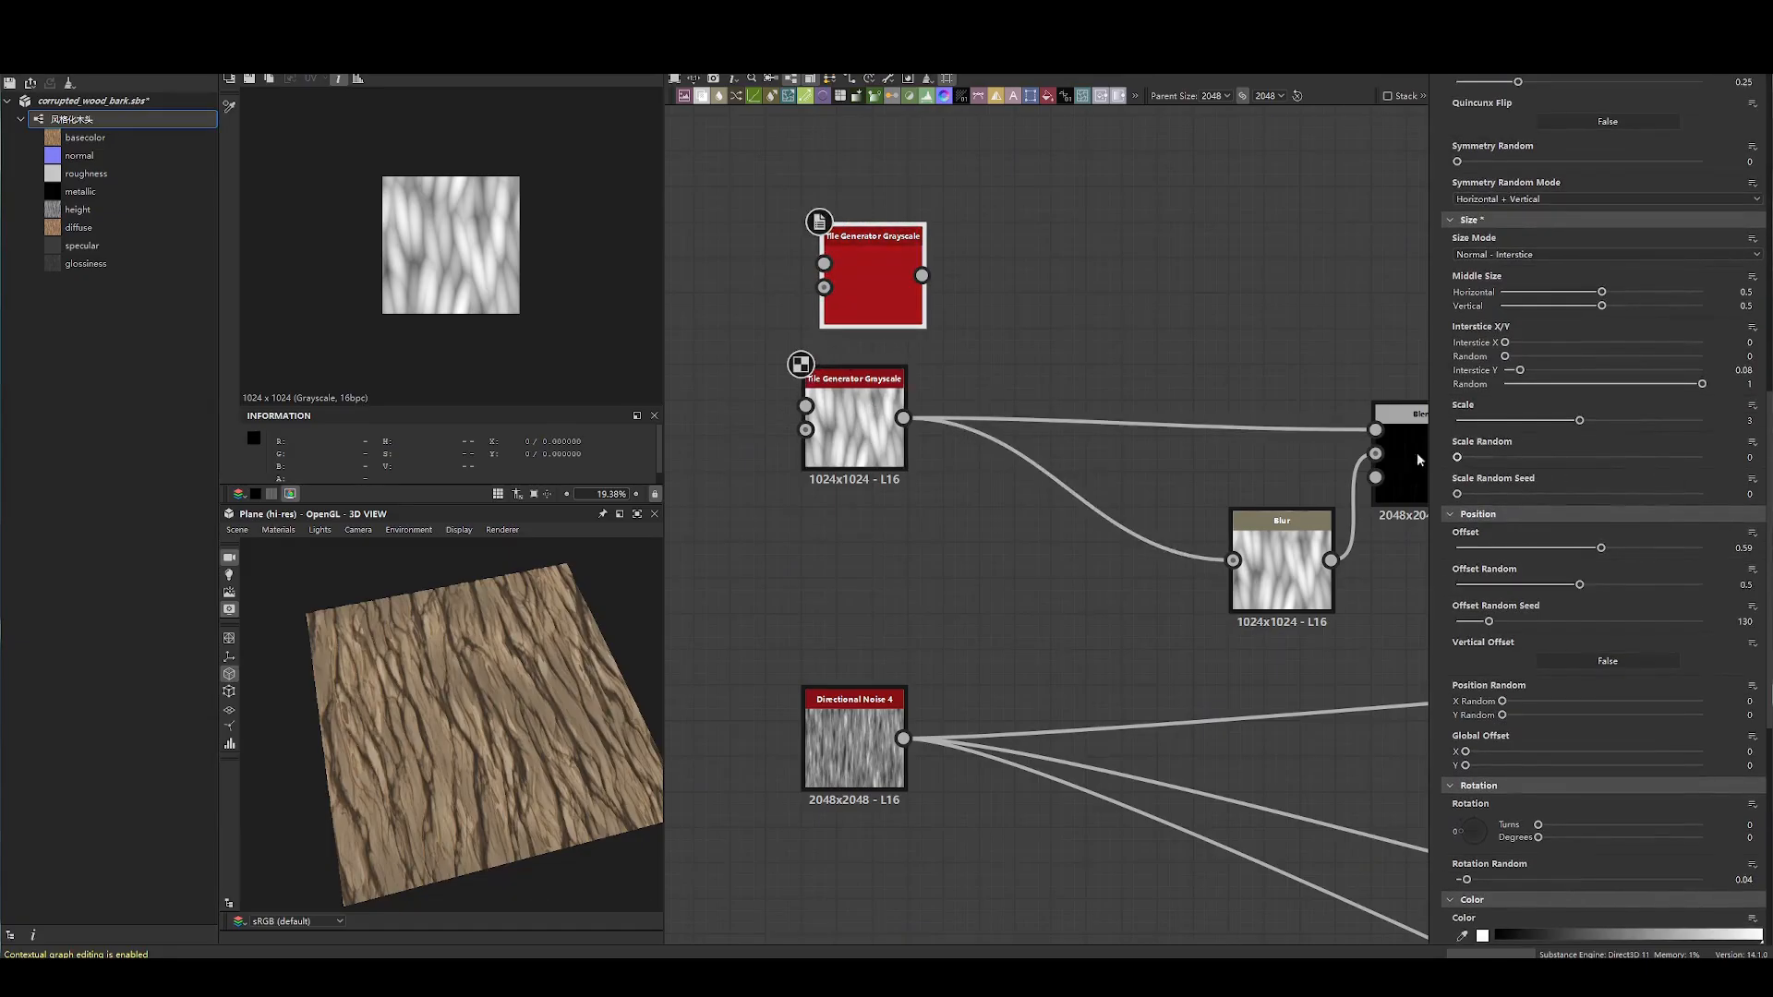
# - Review the original node's Position, Rotation and Color groups, and the new node's Pattern, Size and Offset values
pyautogui.click(855, 429)
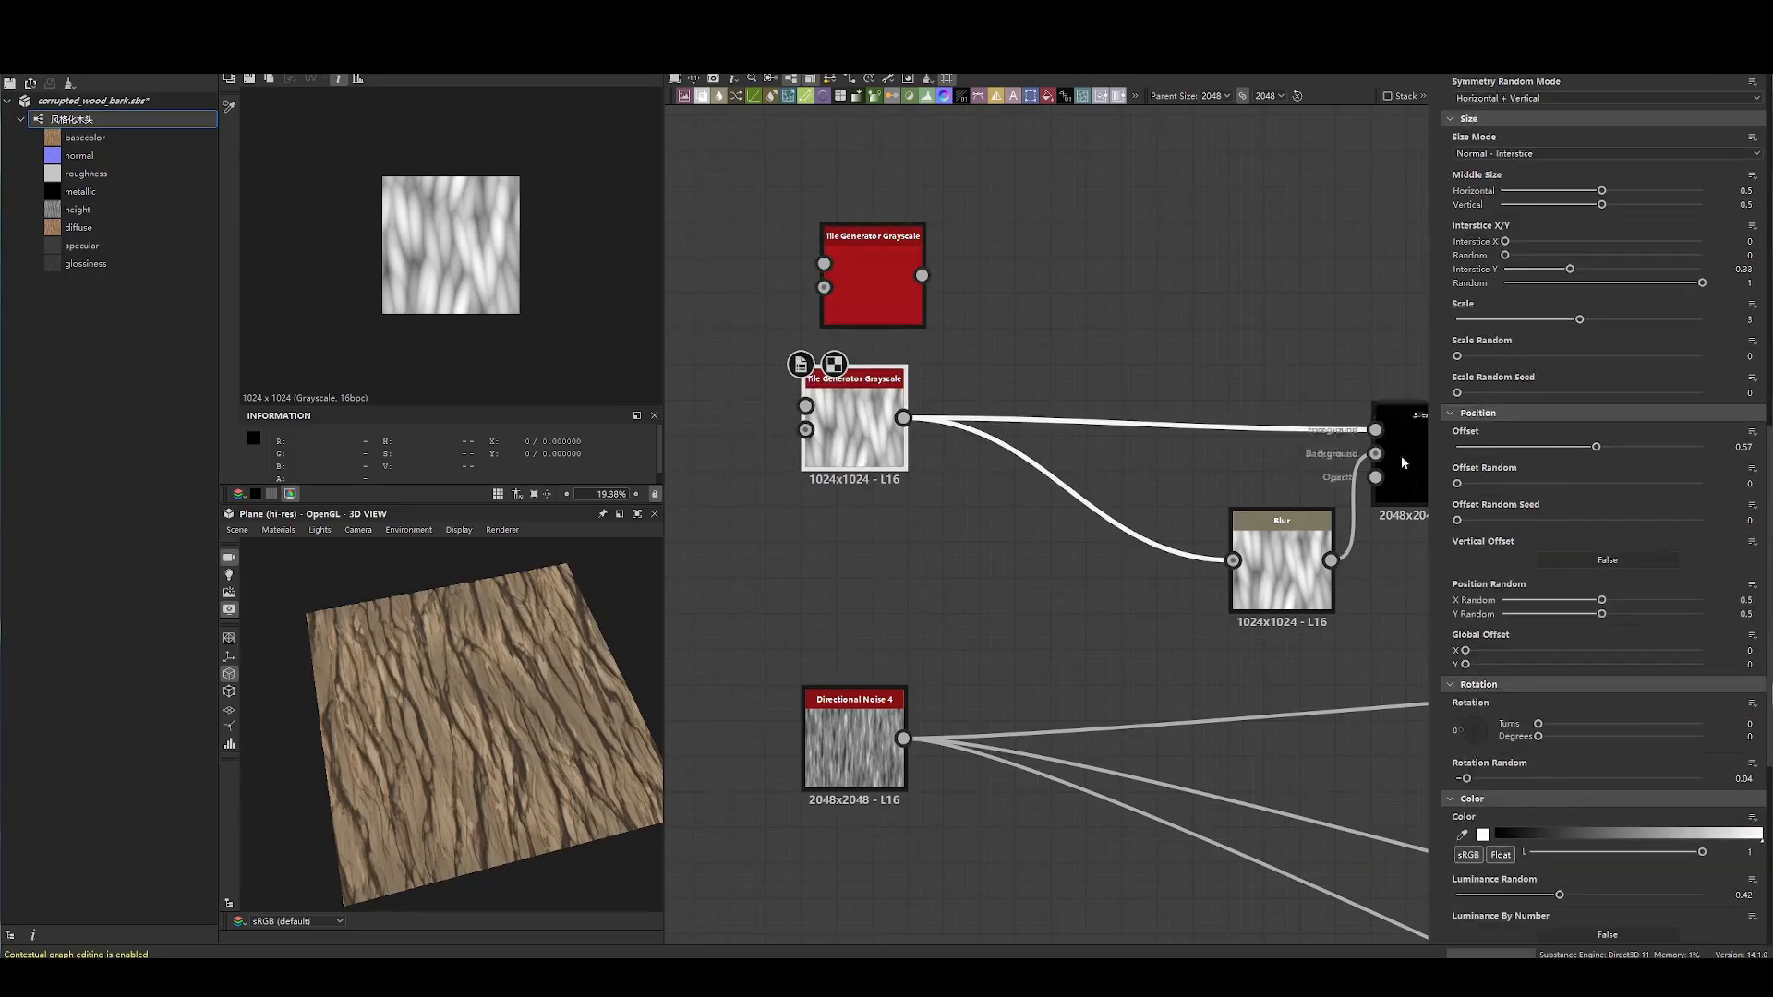
pyautogui.scroll(-6, 1543, 561)
pyautogui.scroll(-5, 1543, 559)
pyautogui.click(871, 290)
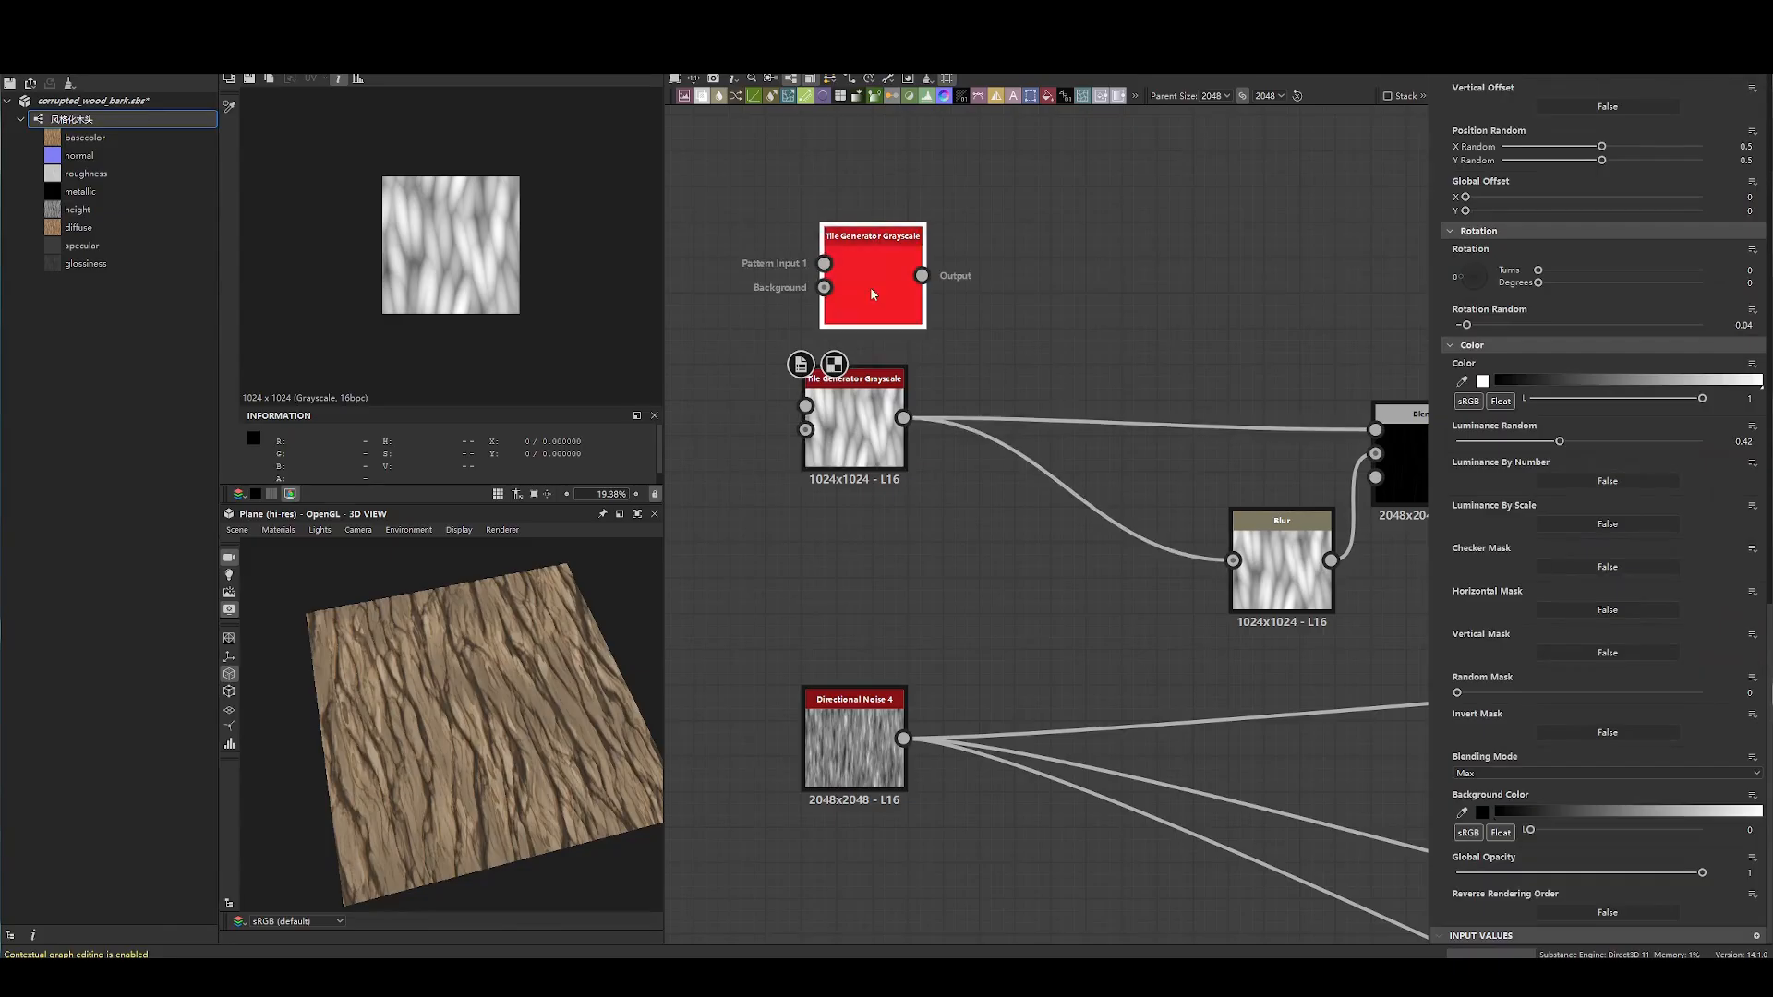
pyautogui.scroll(20, 1615, 536)
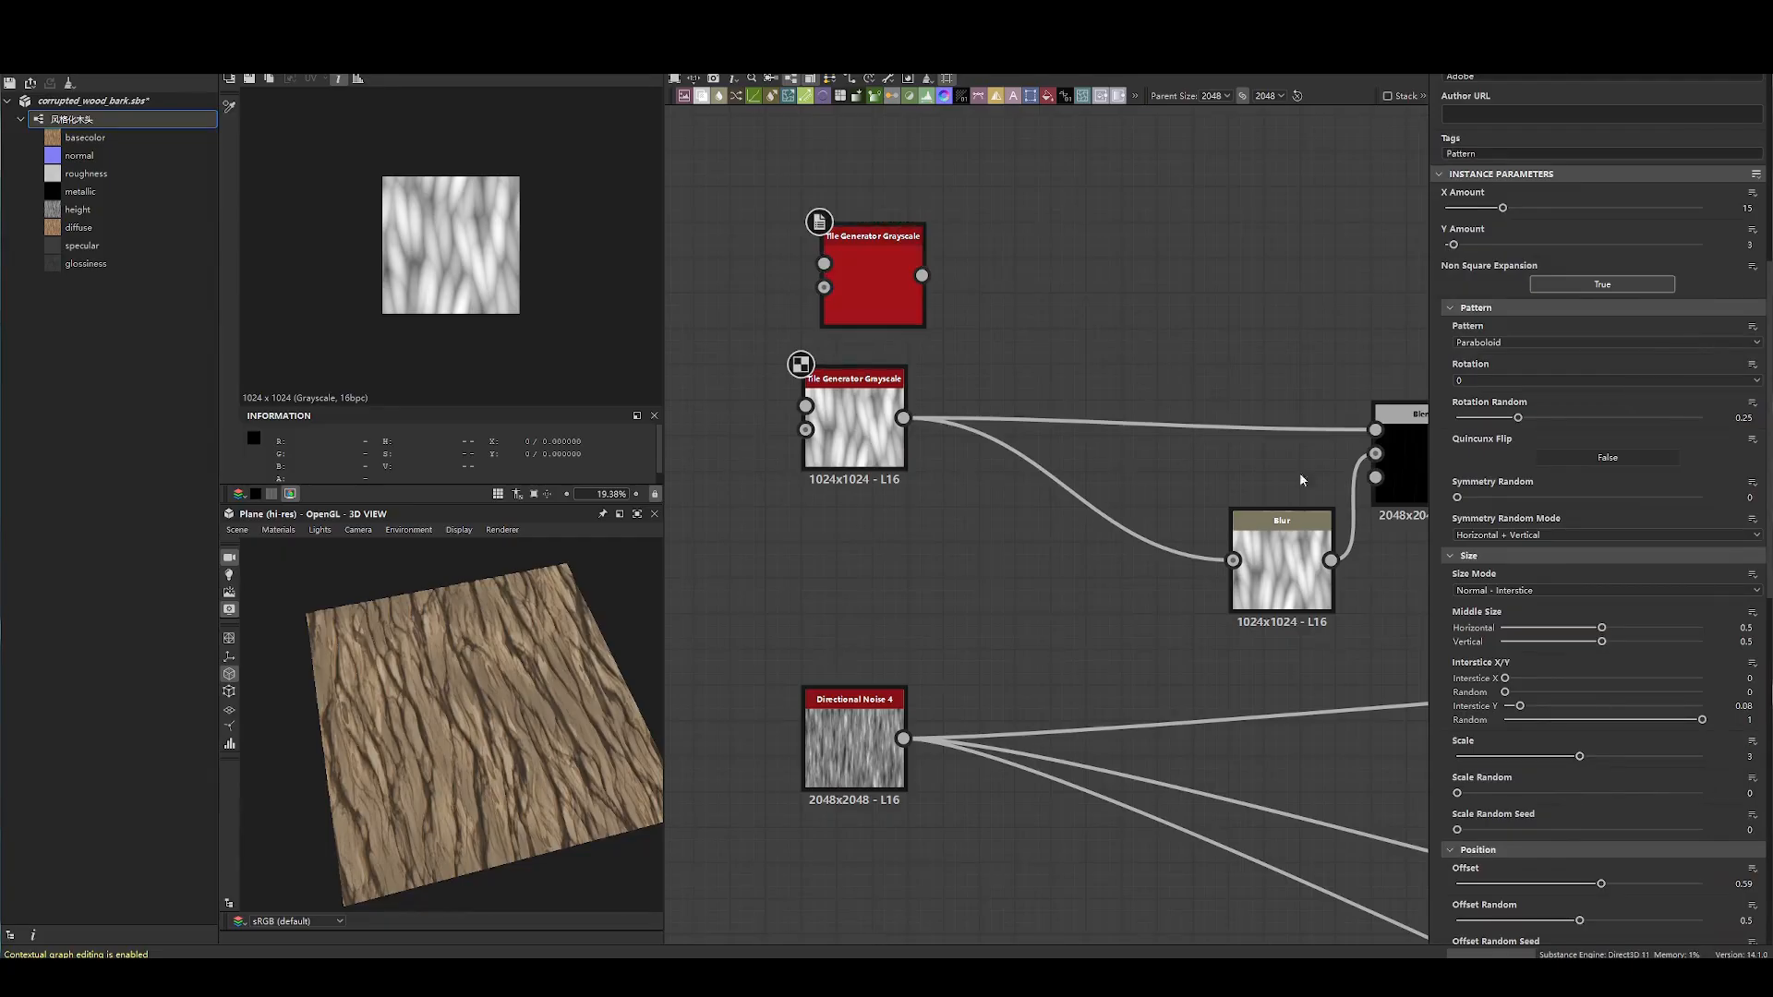
pyautogui.scroll(-2, 1745, 784)
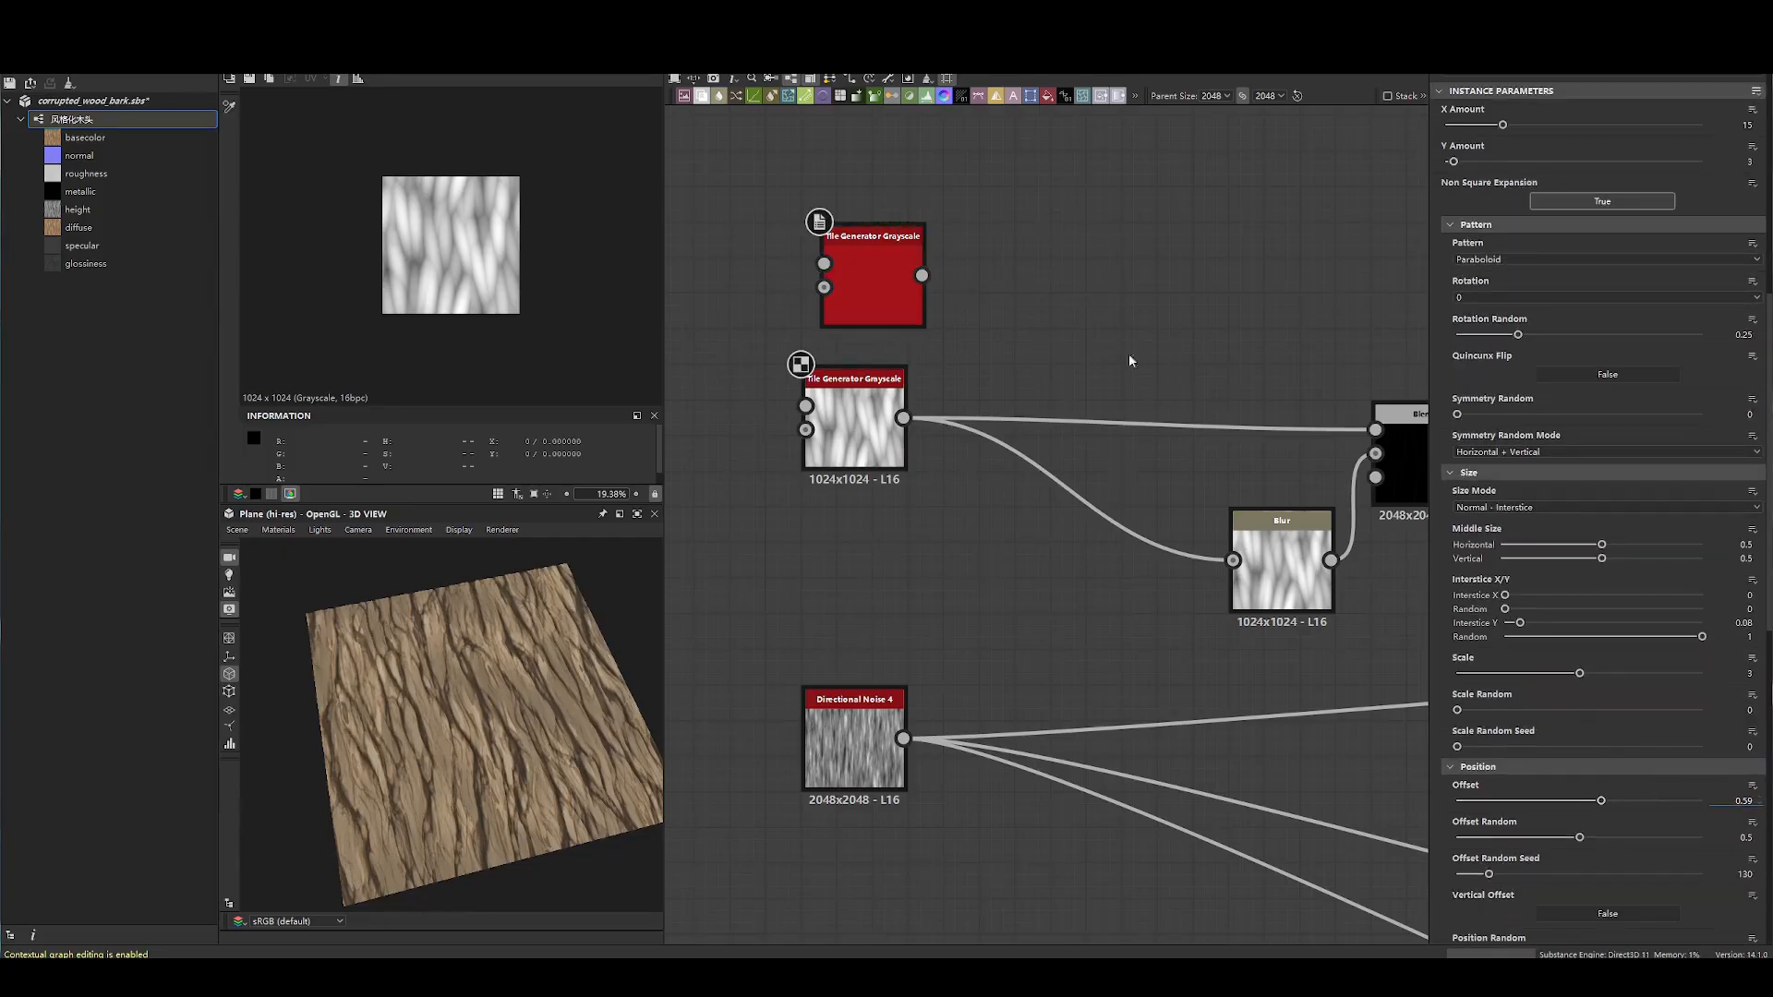
# - Compare both Tile Generators and set the new node's Output Size width and height to -1 relative to input
pyautogui.doubleClick(849, 292)
pyautogui.doubleClick(847, 433)
pyautogui.doubleClick(886, 290)
pyautogui.doubleClick(851, 430)
pyautogui.doubleClick(884, 302)
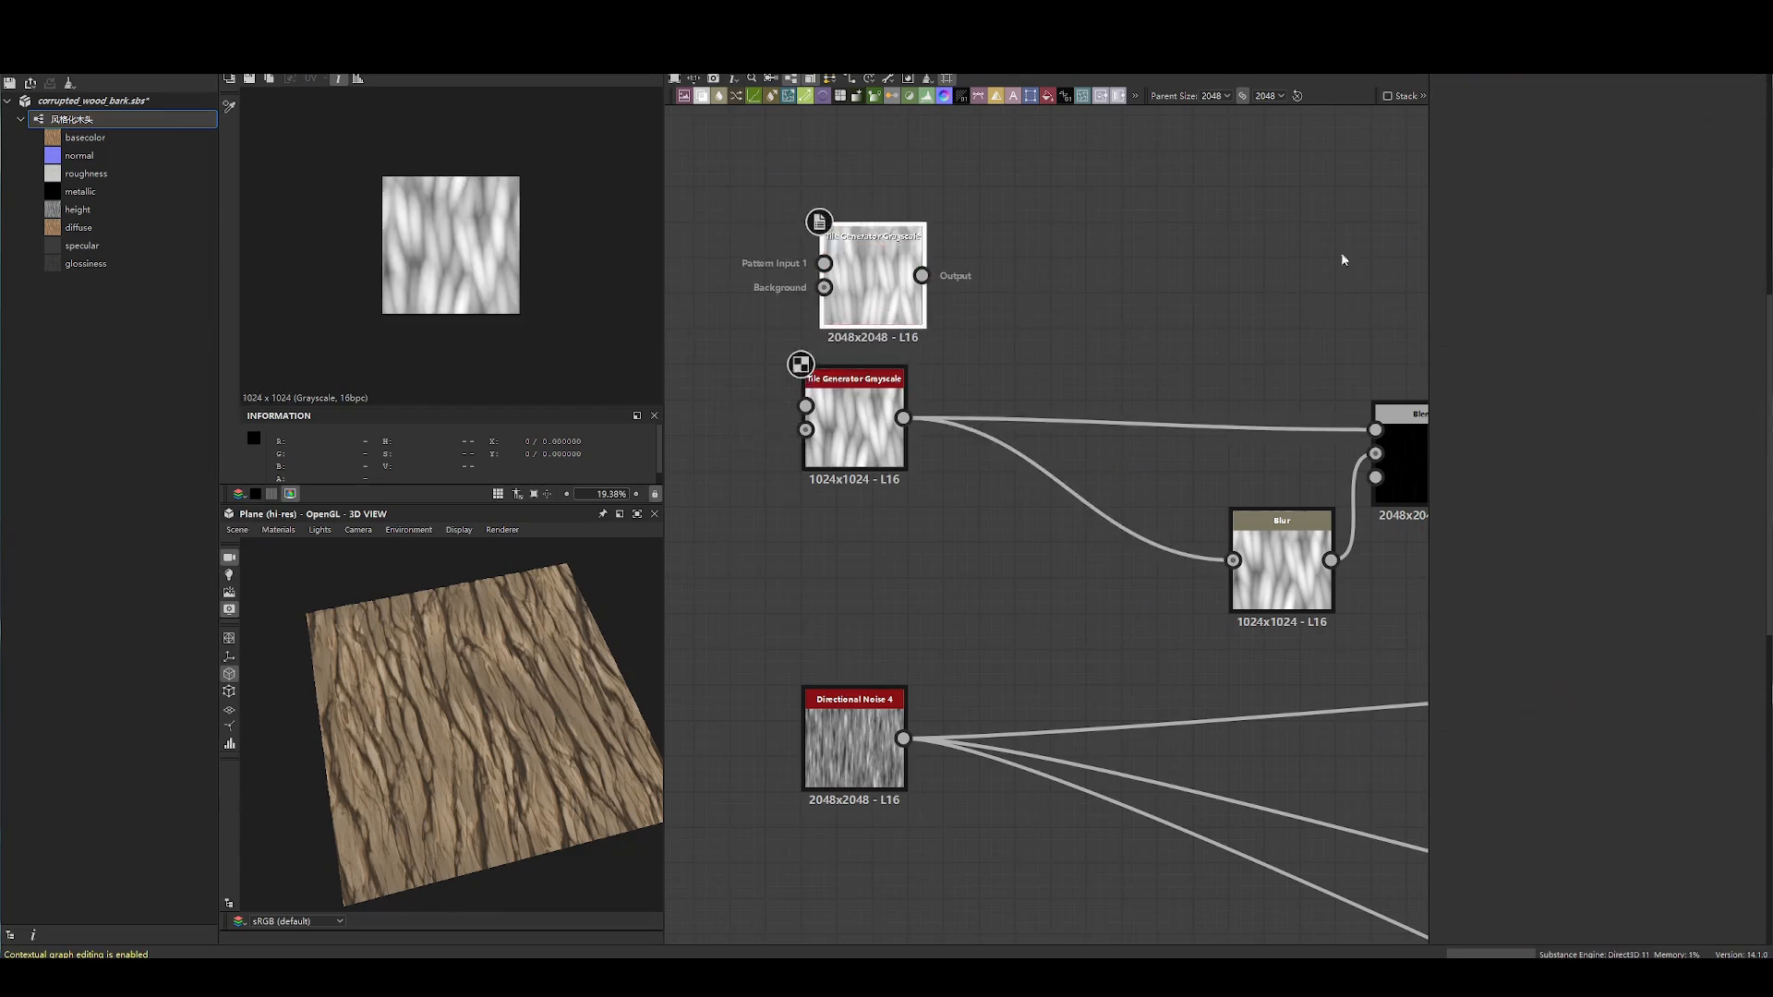
pyautogui.scroll(14, 1578, 237)
pyautogui.moveTo(1552, 112); pyautogui.dragTo(1547, 125)
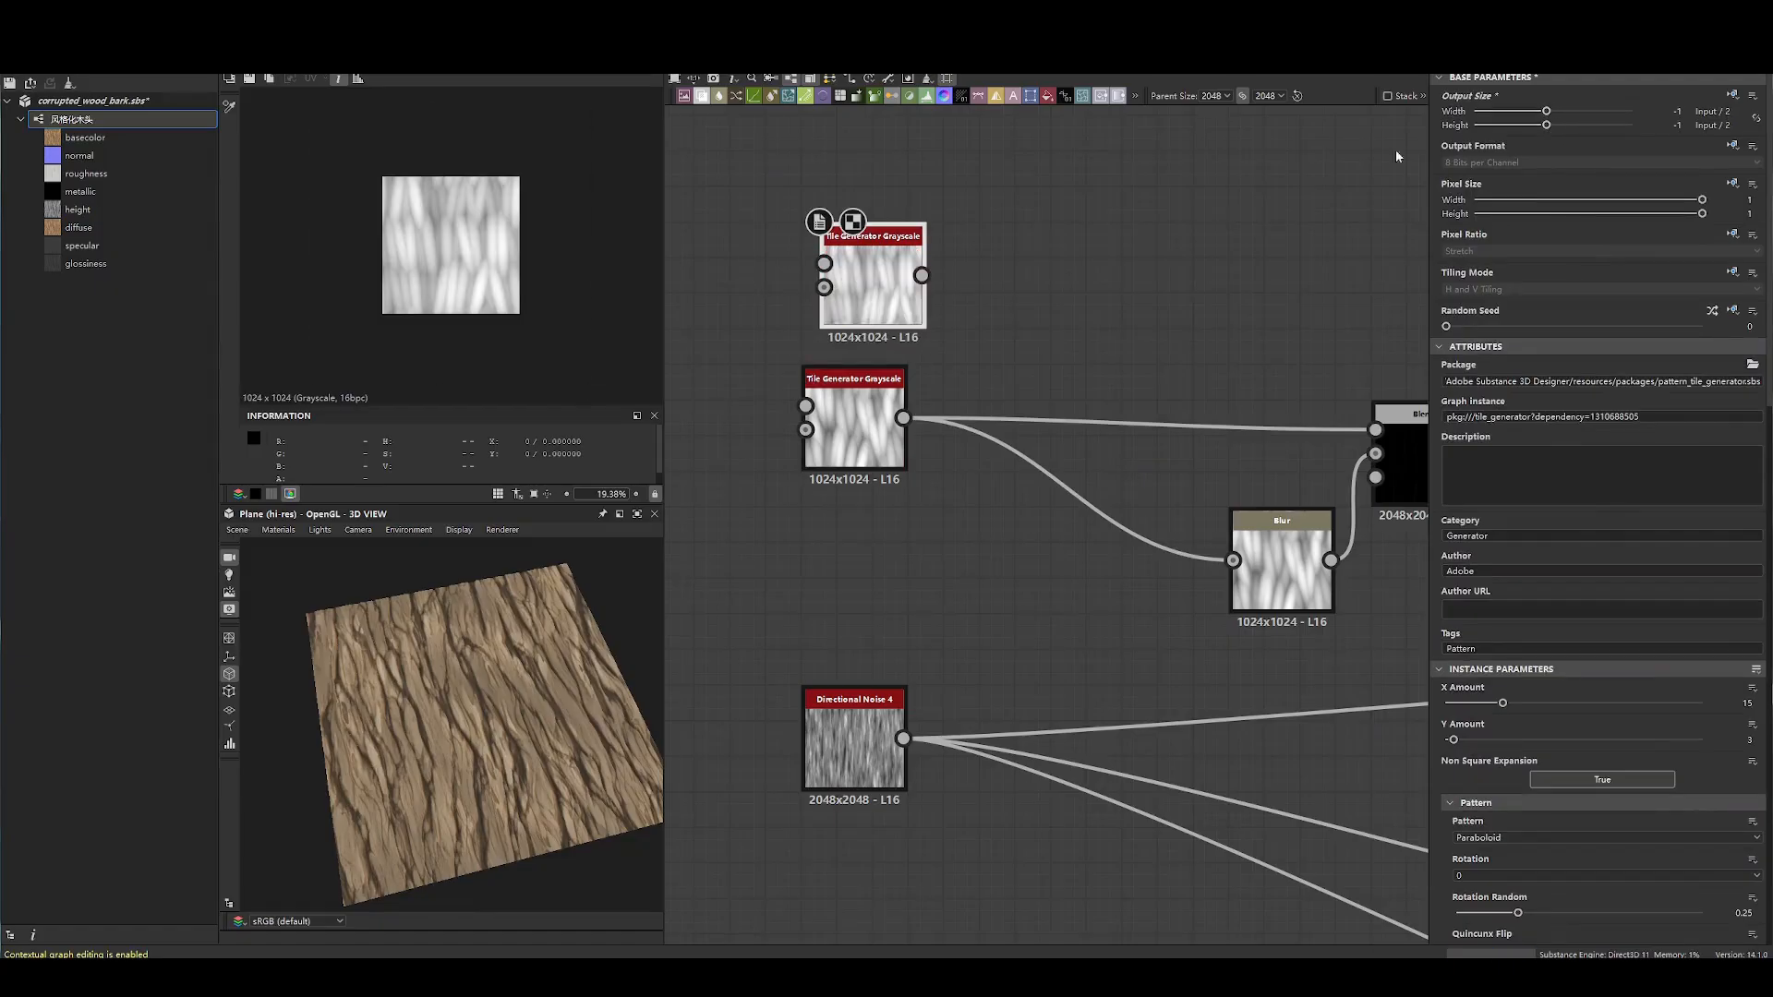
# - Set the new Tile Generator's Interstice Y to 0.37, Offset Random to 0.3 and Offset Random Seed to 85
pyautogui.doubleClick(841, 407)
pyautogui.doubleClick(872, 292)
pyautogui.doubleClick(873, 425)
pyautogui.doubleClick(873, 292)
pyautogui.scroll(-5, 1598, 702)
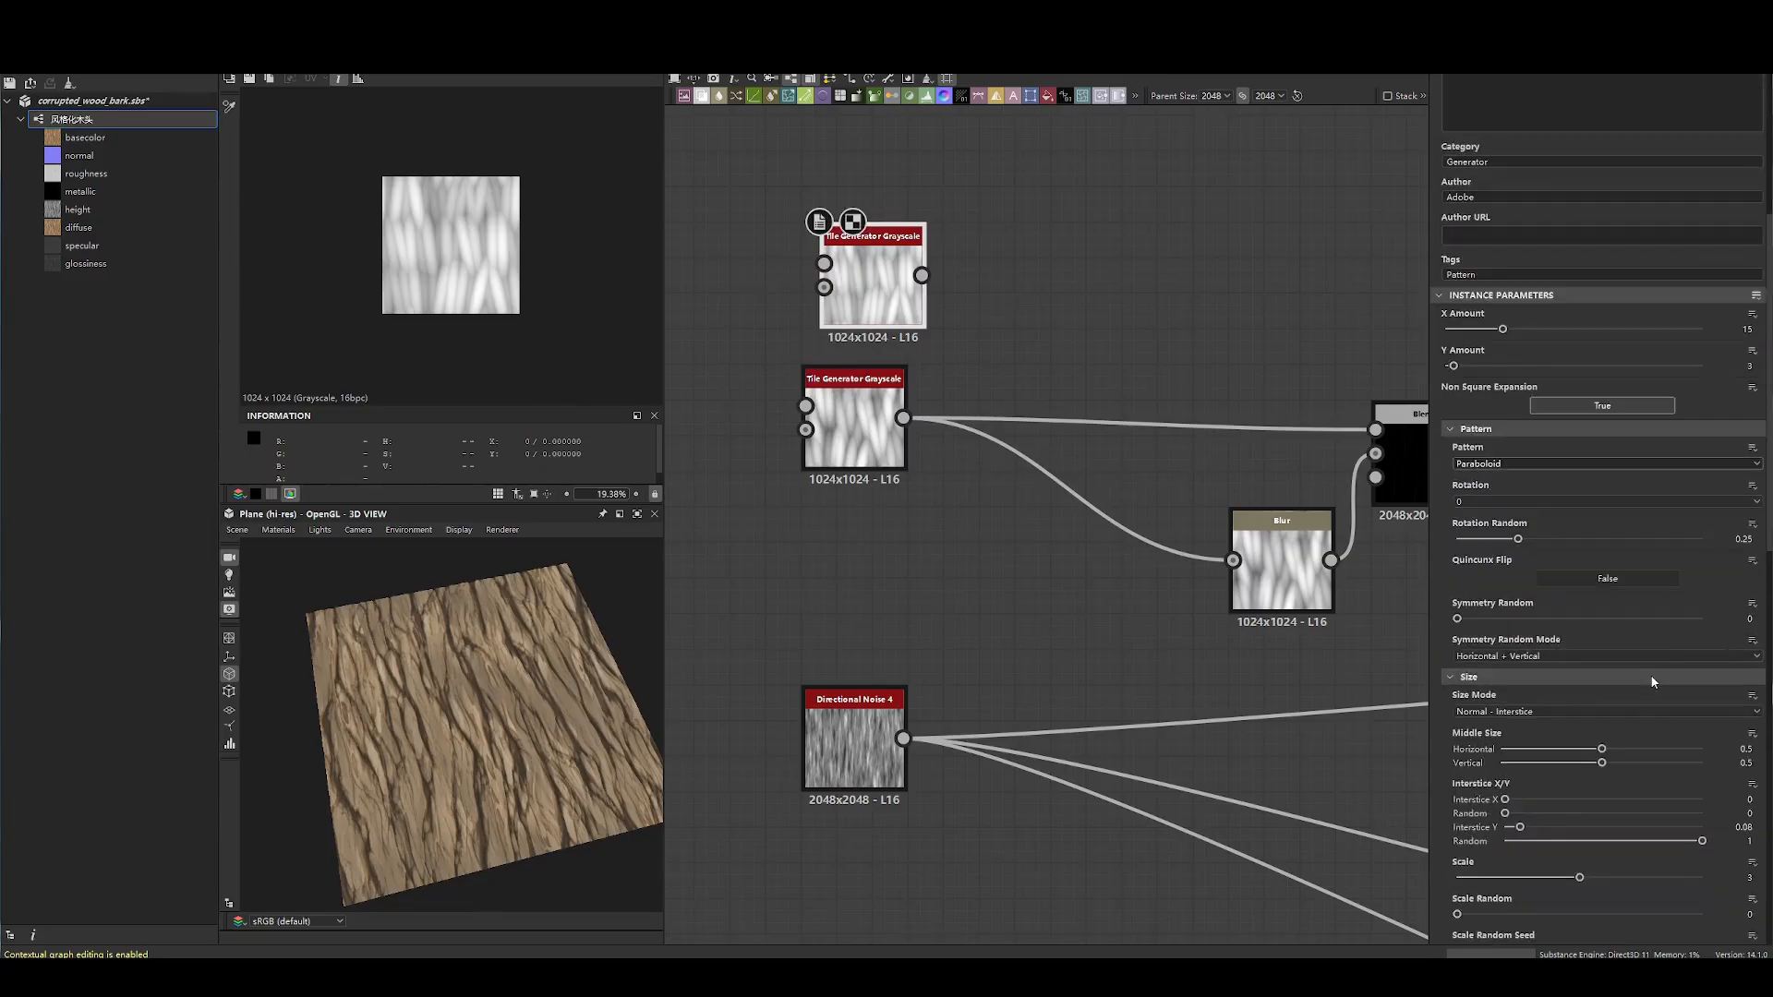
pyautogui.moveTo(1536, 743); pyautogui.dragTo(1580, 748)
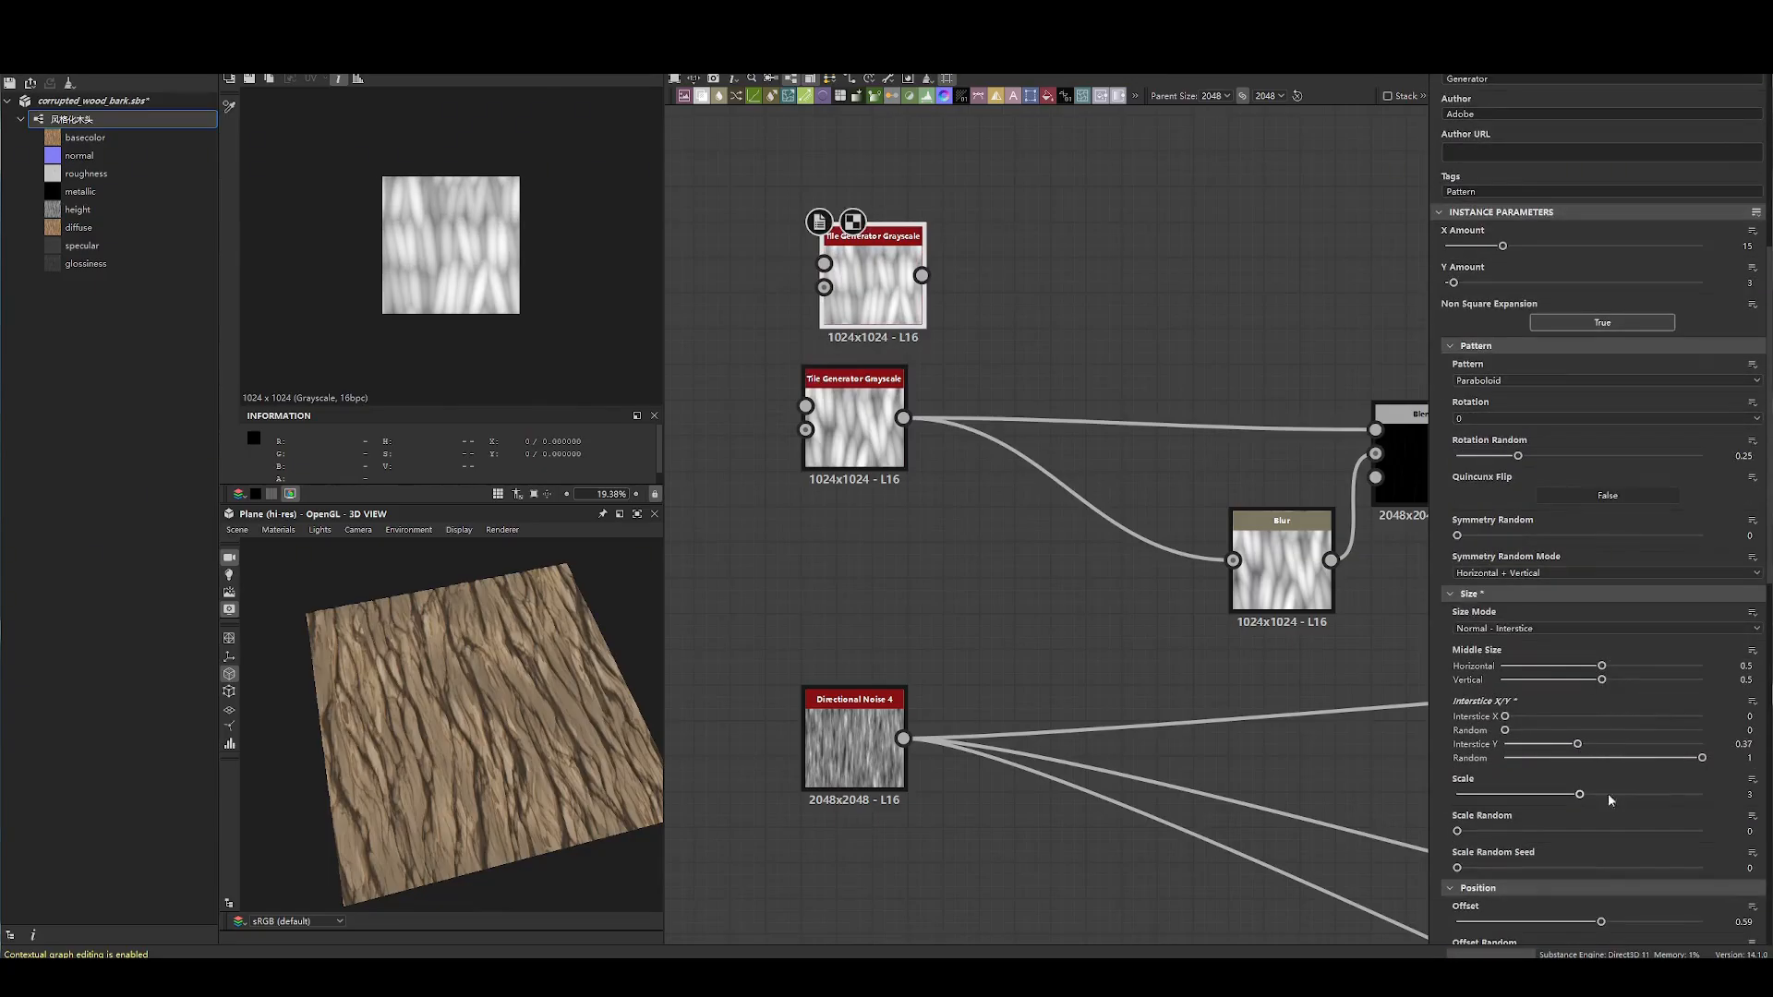
pyautogui.scroll(-3, 1609, 794)
pyautogui.moveTo(1458, 750); pyautogui.dragTo(1462, 788)
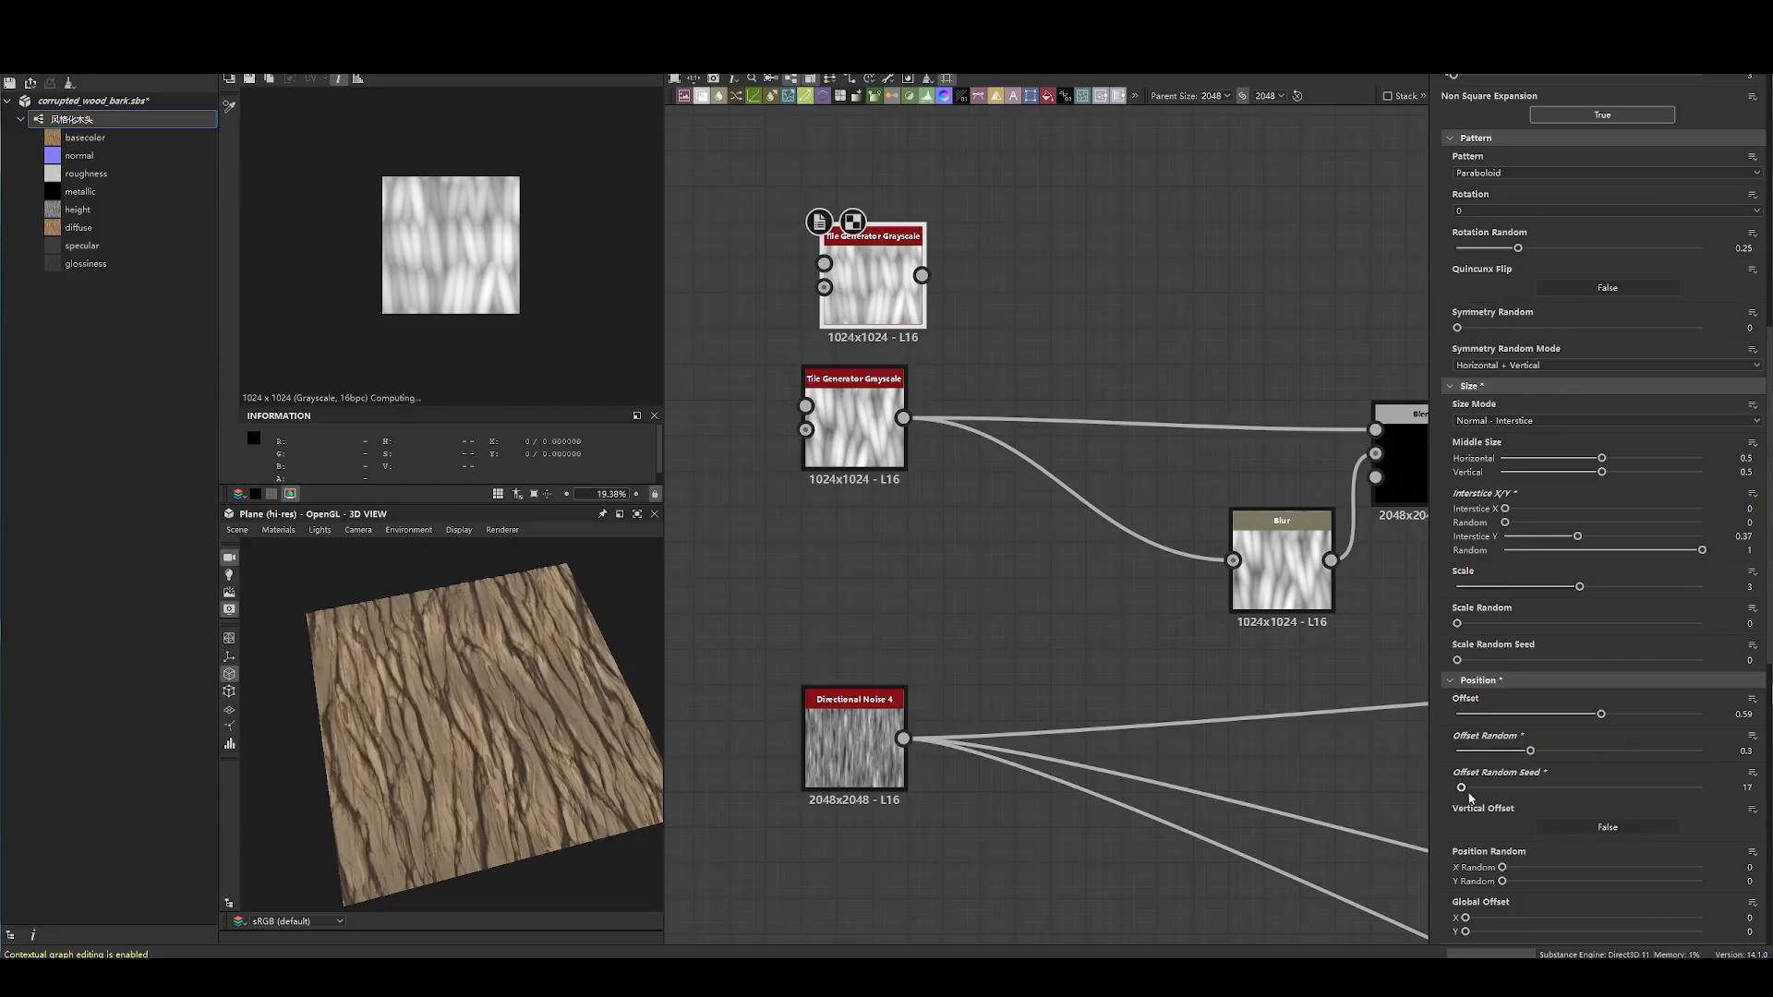
# - Check the original node's Position and Rotation values, try a Rotation Random of 0.05 on the new node, and undo it
pyautogui.click(877, 438)
pyautogui.scroll(-1, 1532, 689)
pyautogui.scroll(-5, 1533, 689)
pyautogui.click(919, 327)
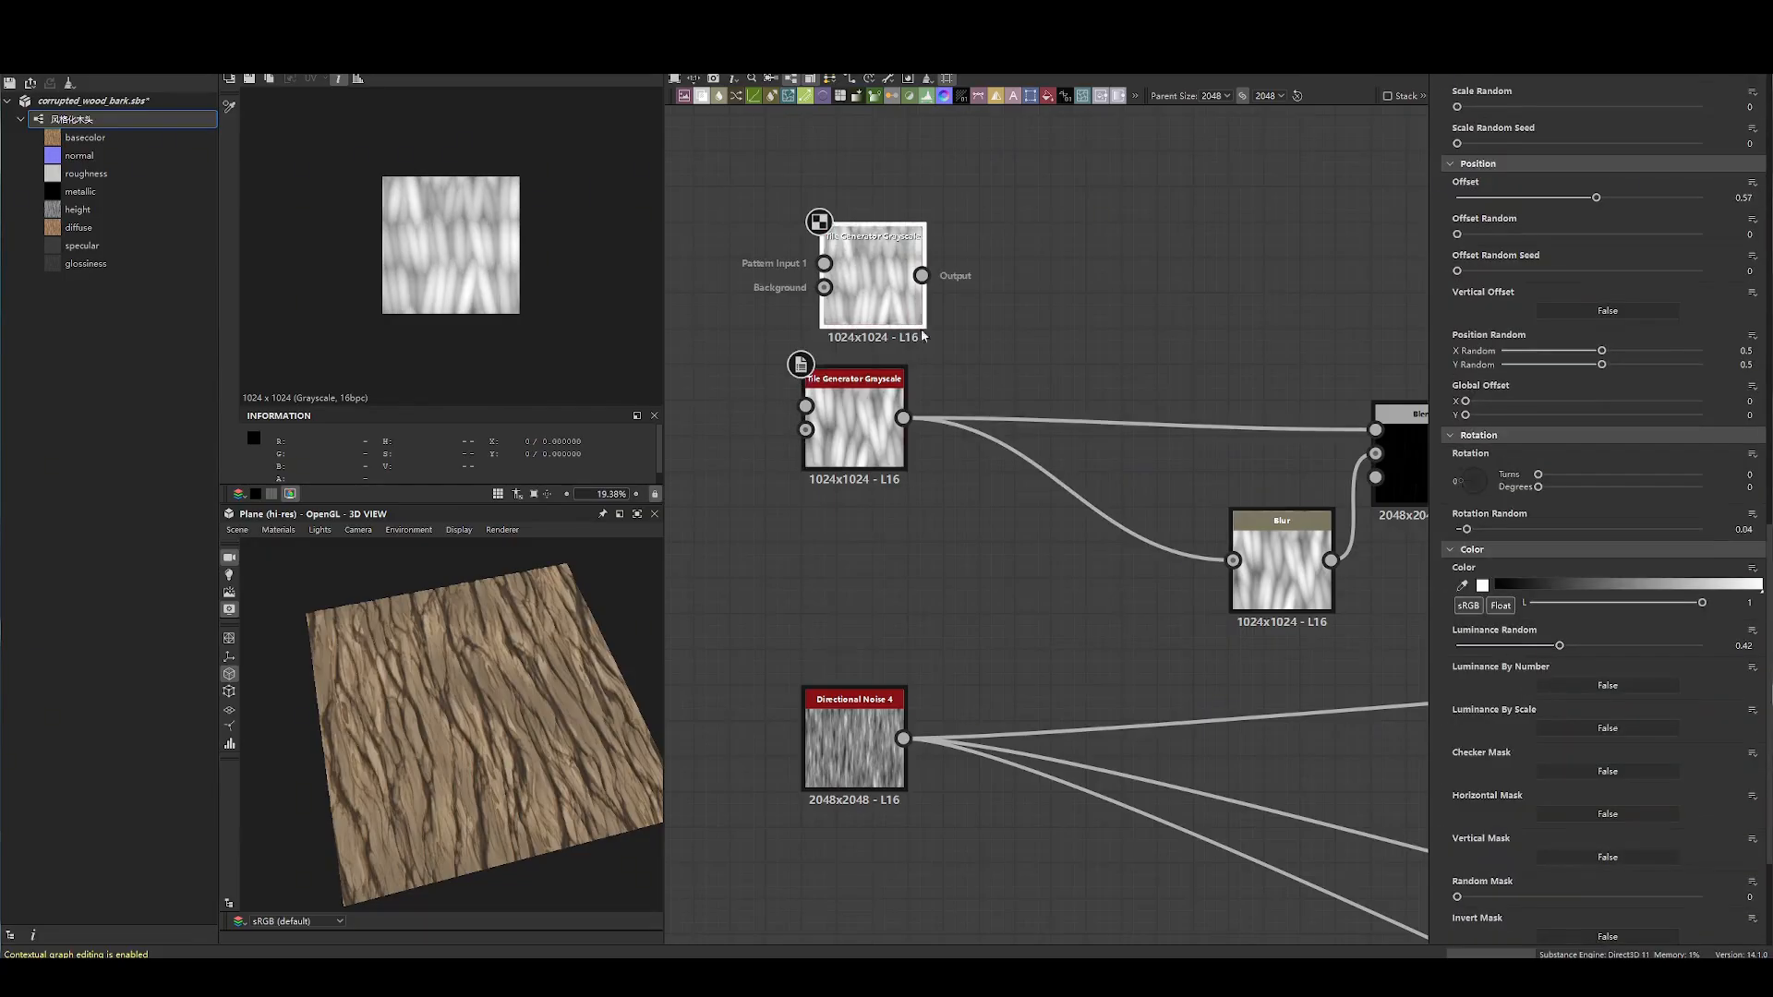
pyautogui.moveTo(1467, 548); pyautogui.dragTo(1470, 552)
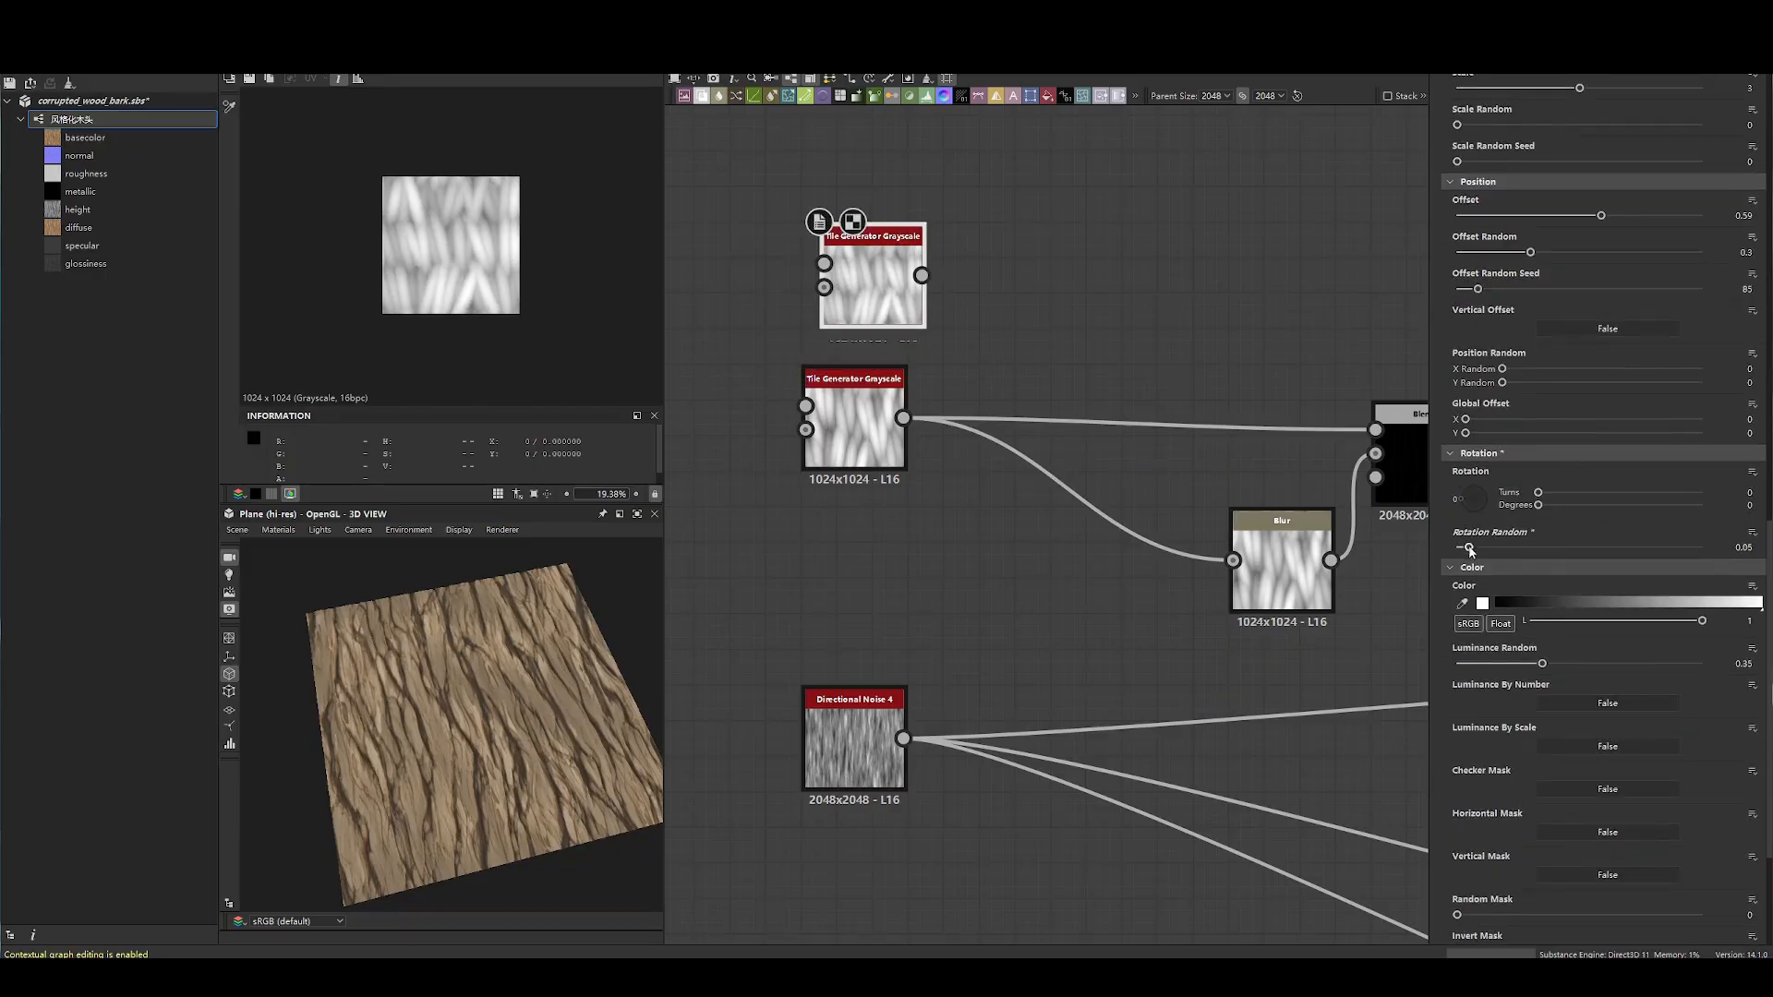
pyautogui.hotkey('ctrl', 'z')
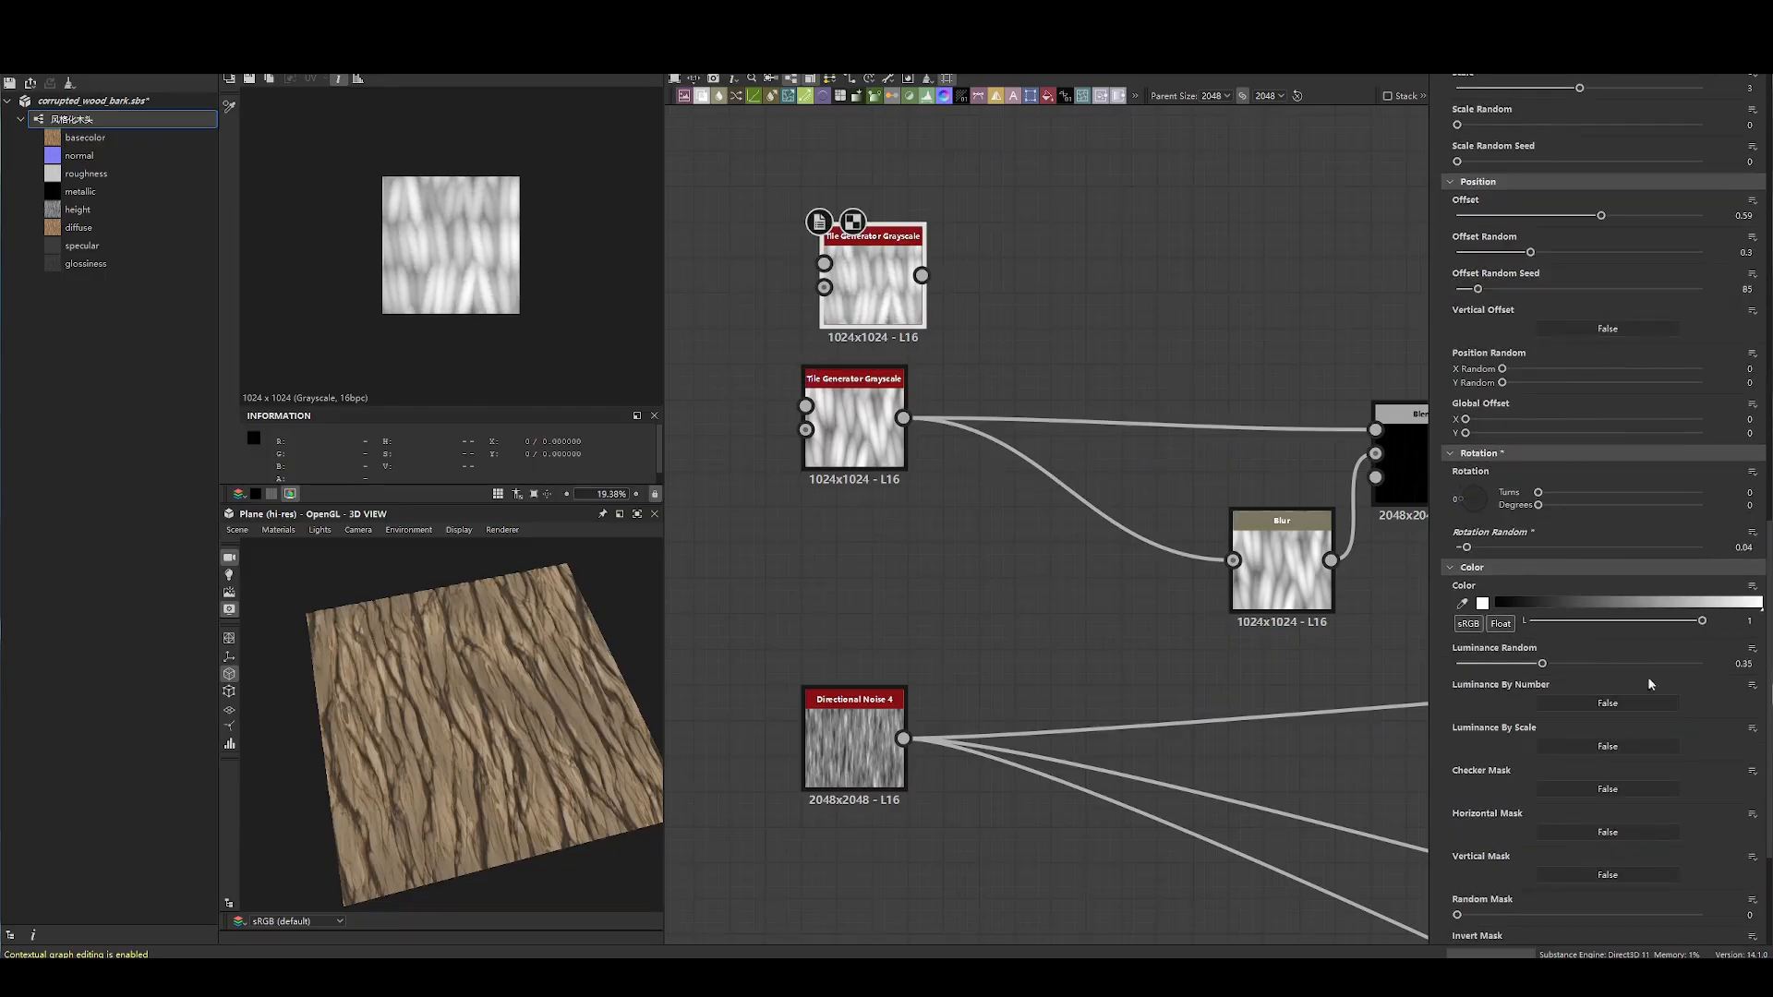
# - Try Luminance Random values of 0.53 and 0.4 on the new node, inspect the pattern up close, and set it to 0.13
pyautogui.moveTo(1542, 665); pyautogui.dragTo(1586, 666)
pyautogui.scroll(6, 467, 175)
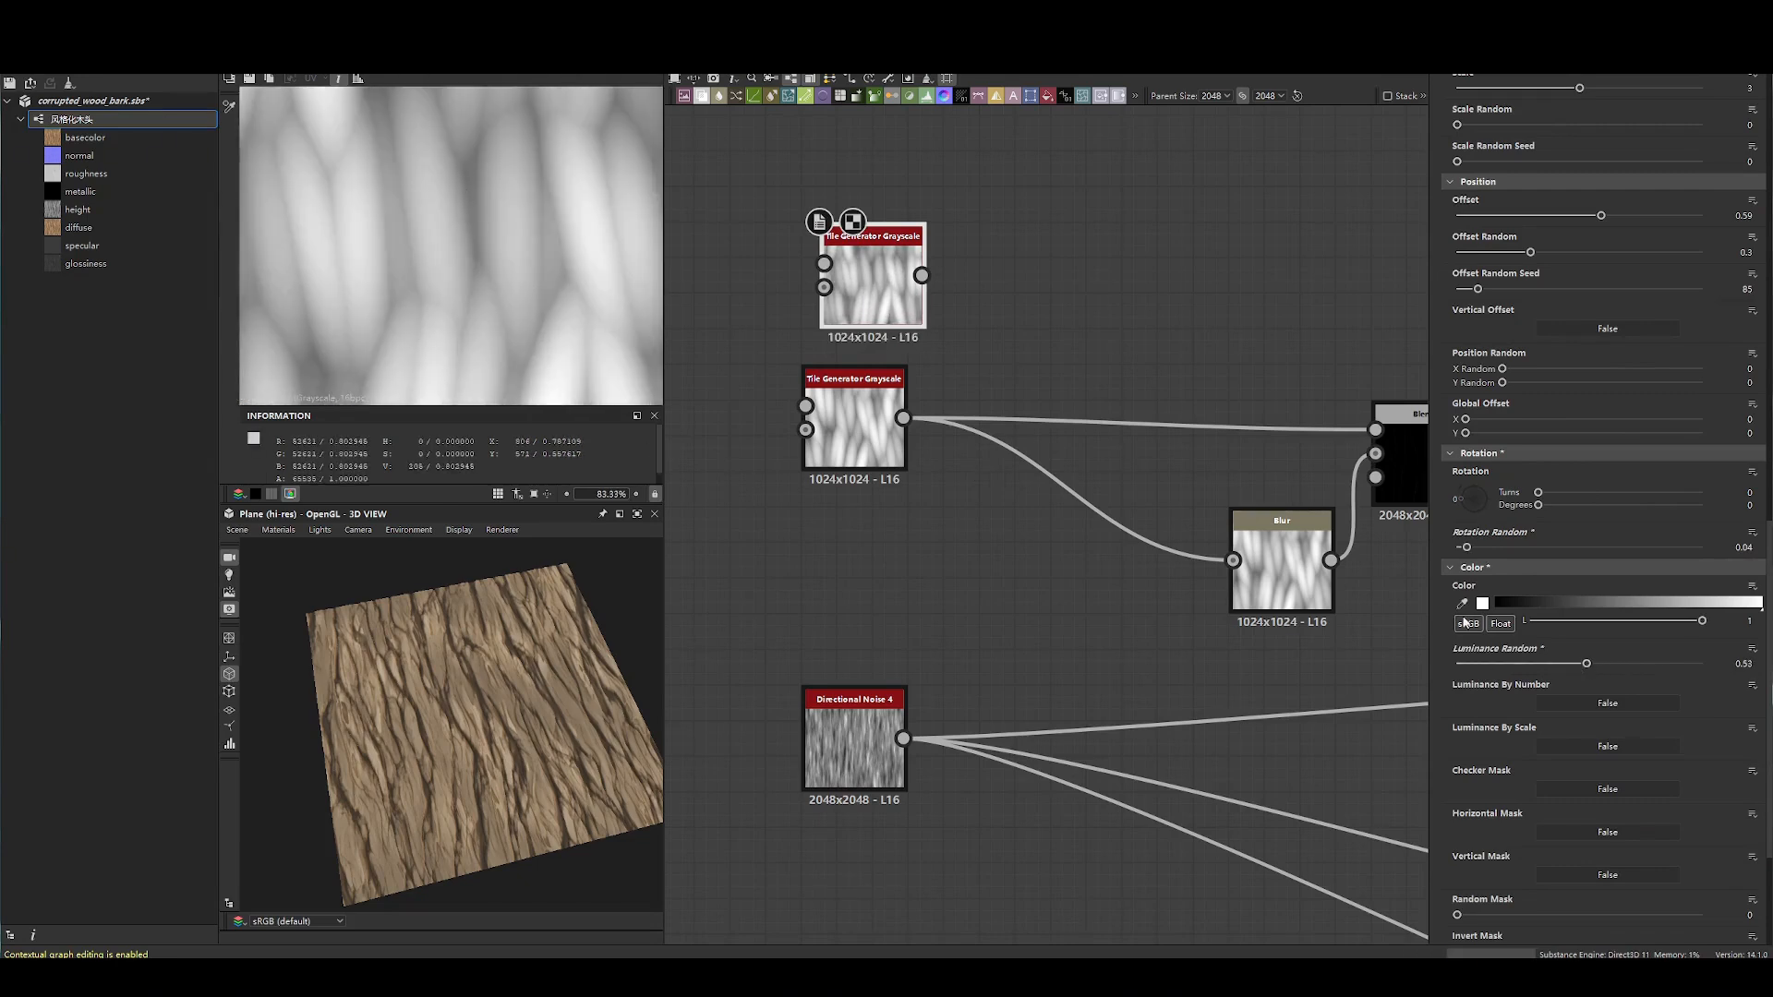
pyautogui.moveTo(1579, 670); pyautogui.dragTo(1563, 675)
pyautogui.scroll(5, 505, 196)
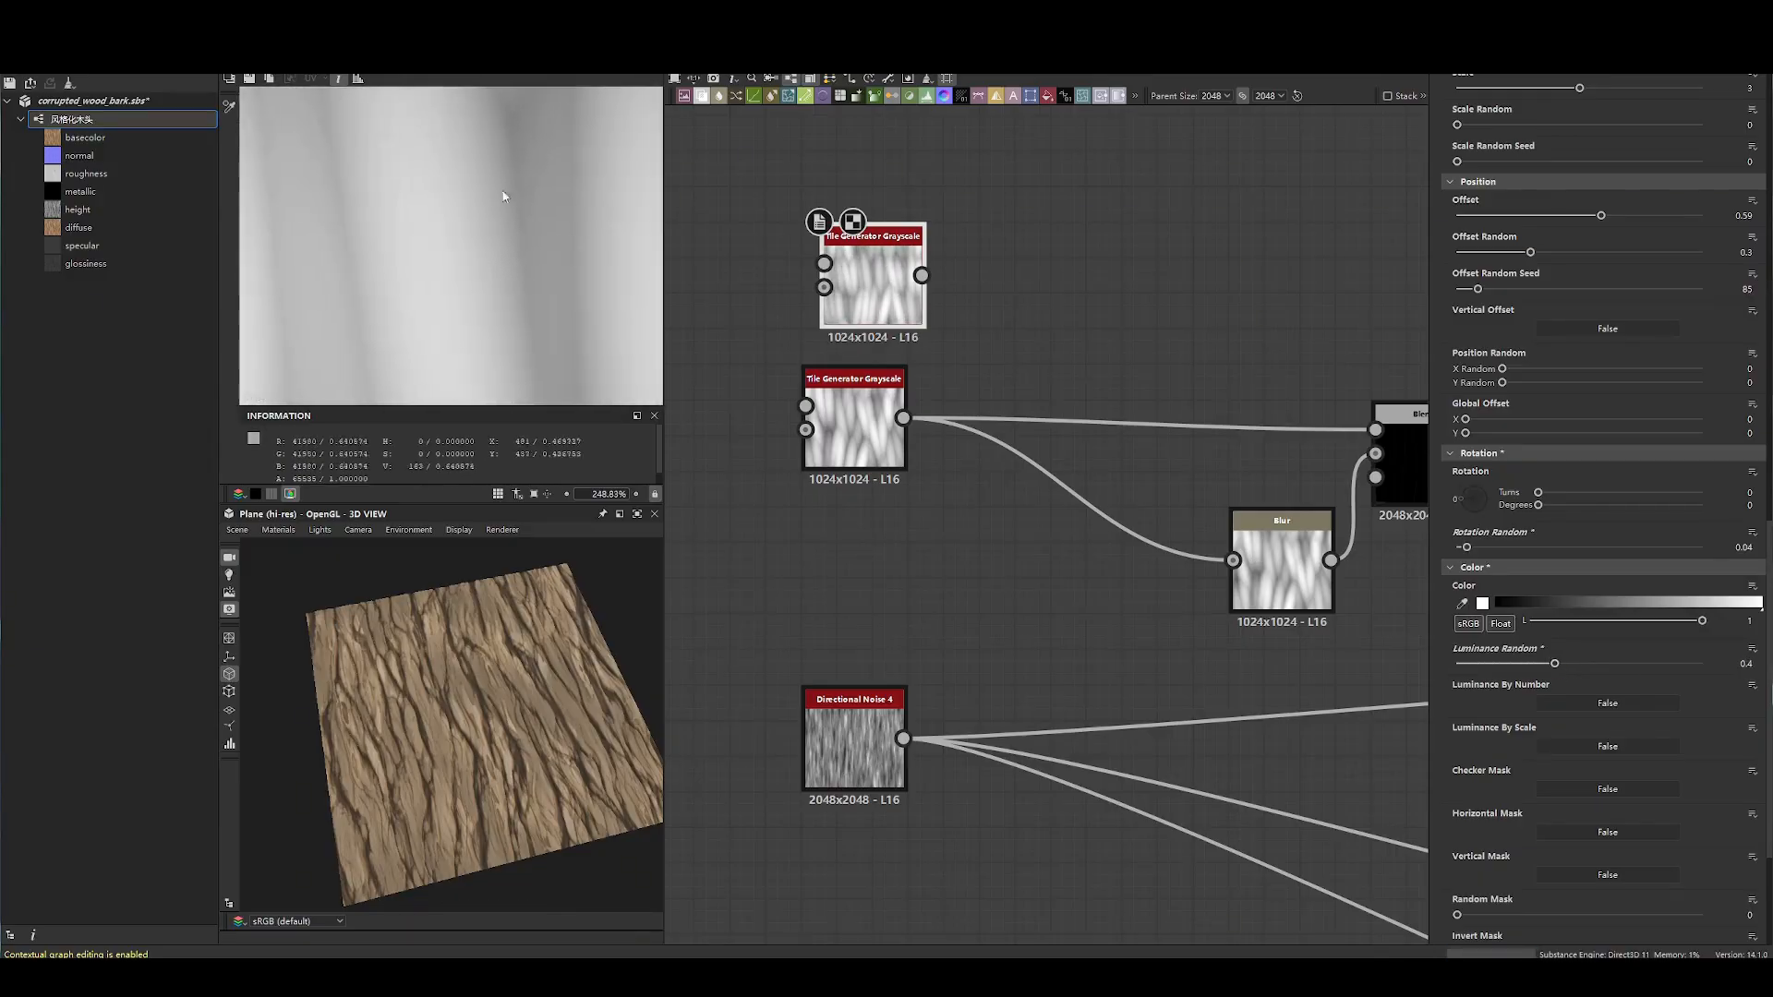
pyautogui.moveTo(1533, 672); pyautogui.dragTo(1490, 679)
pyautogui.scroll(-3, 1526, 937)
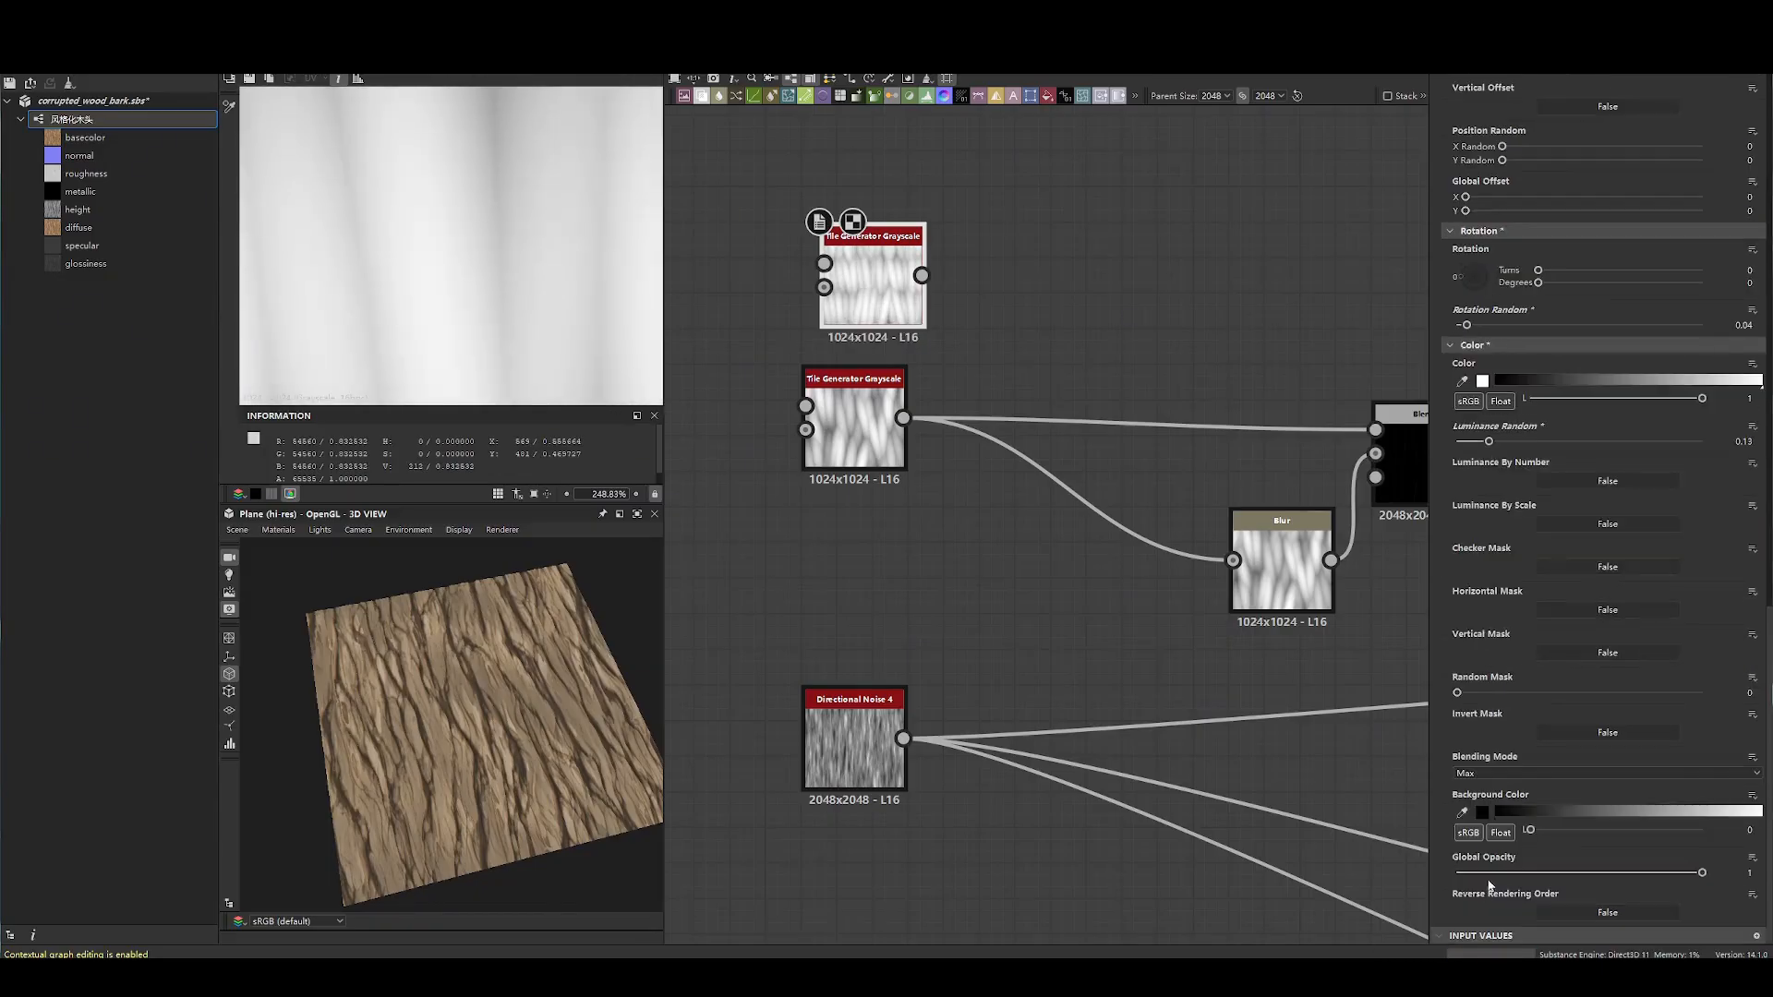
pyautogui.scroll(-13, 435, 250)
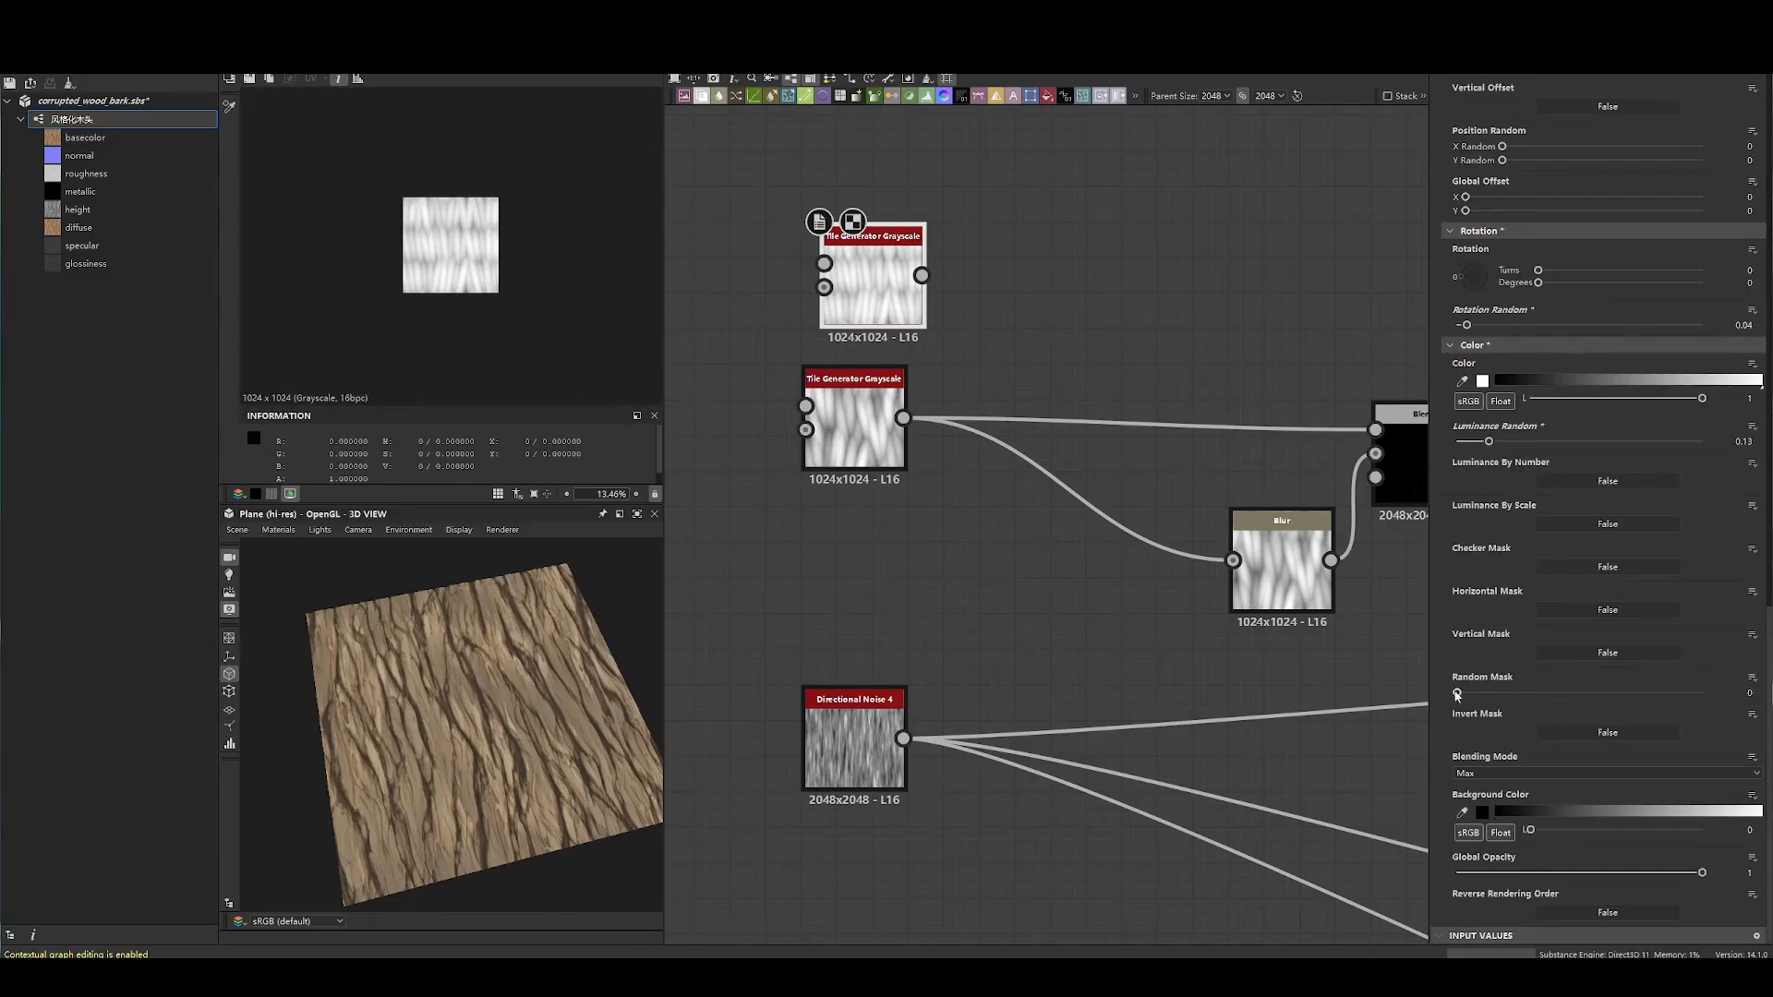
# - Raise the new Tile Generator's Luminance Random and move the node aside, clear of the original nodes
pyautogui.moveTo(1489, 442); pyautogui.dragTo(1558, 441)
pyautogui.scroll(-3, 856, 509)
pyautogui.moveTo(864, 398); pyautogui.dragTo(804, 452)
pyautogui.moveTo(860, 459); pyautogui.dragTo(850, 302, button='middle')
# - Review the lower original Tile Generator's amount, pattern, size, position and rotation parameters
pyautogui.scroll(5, 873, 545)
pyautogui.click(907, 669)
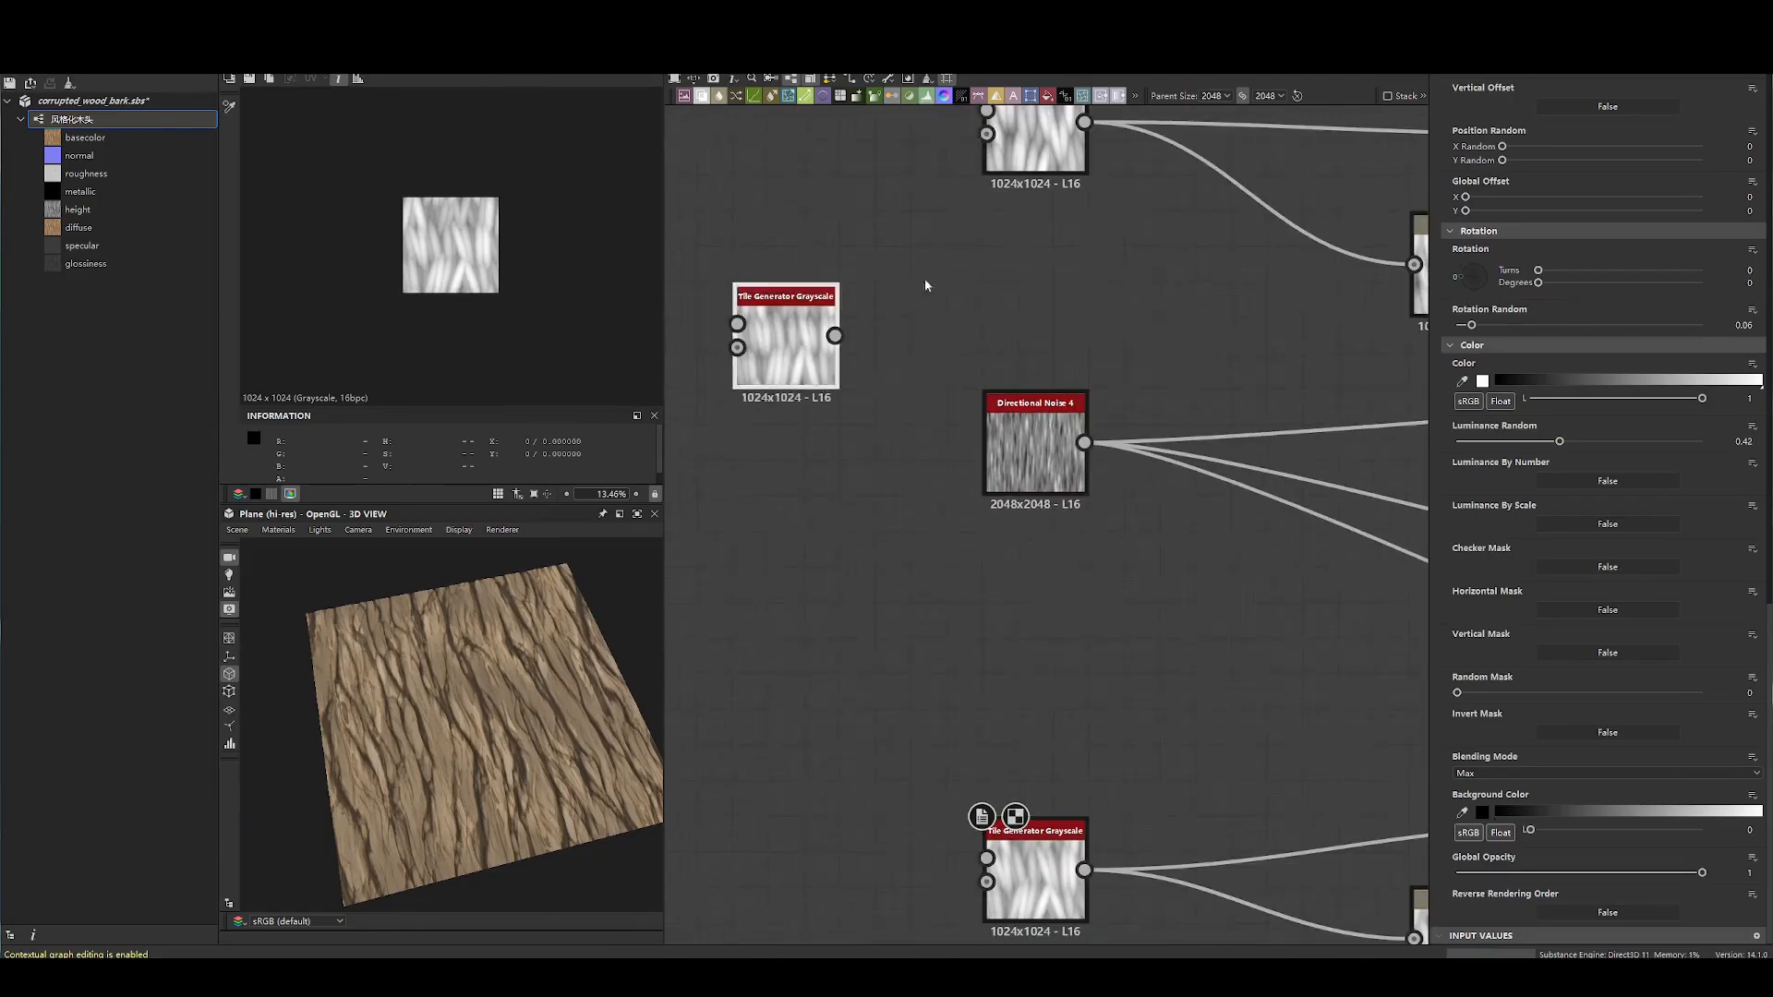
pyautogui.click(1005, 809)
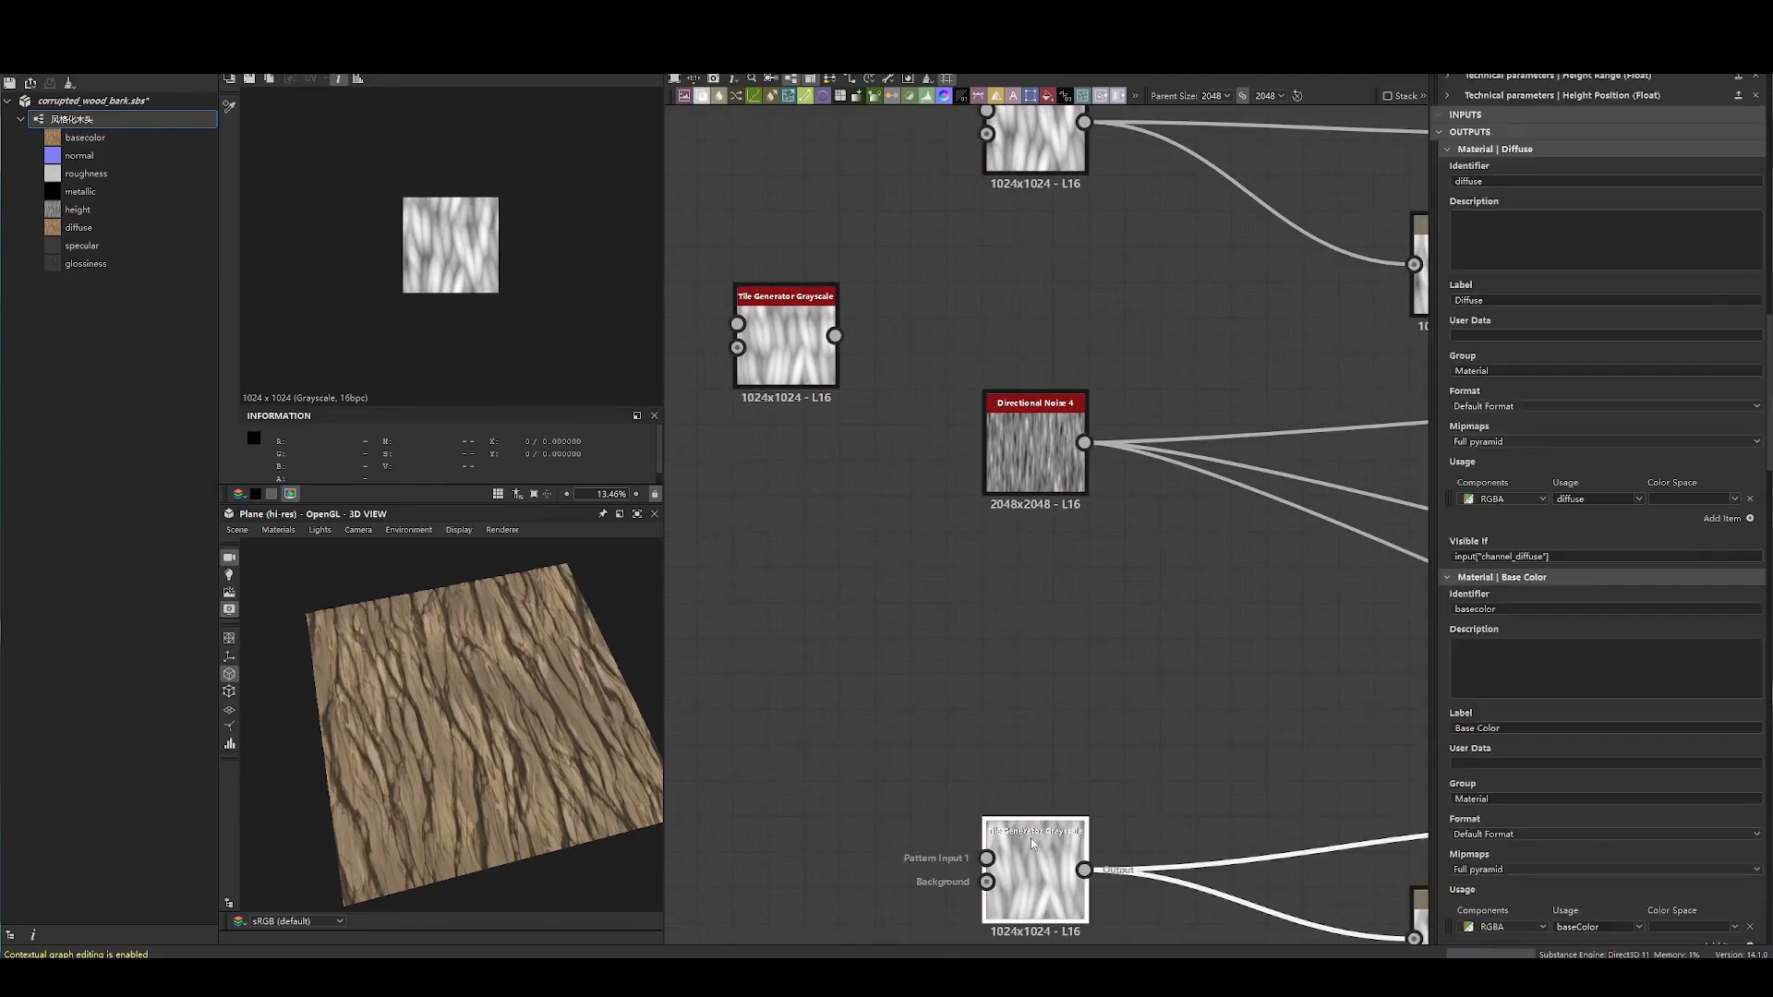
pyautogui.click(1031, 839)
pyautogui.scroll(-5, 1491, 702)
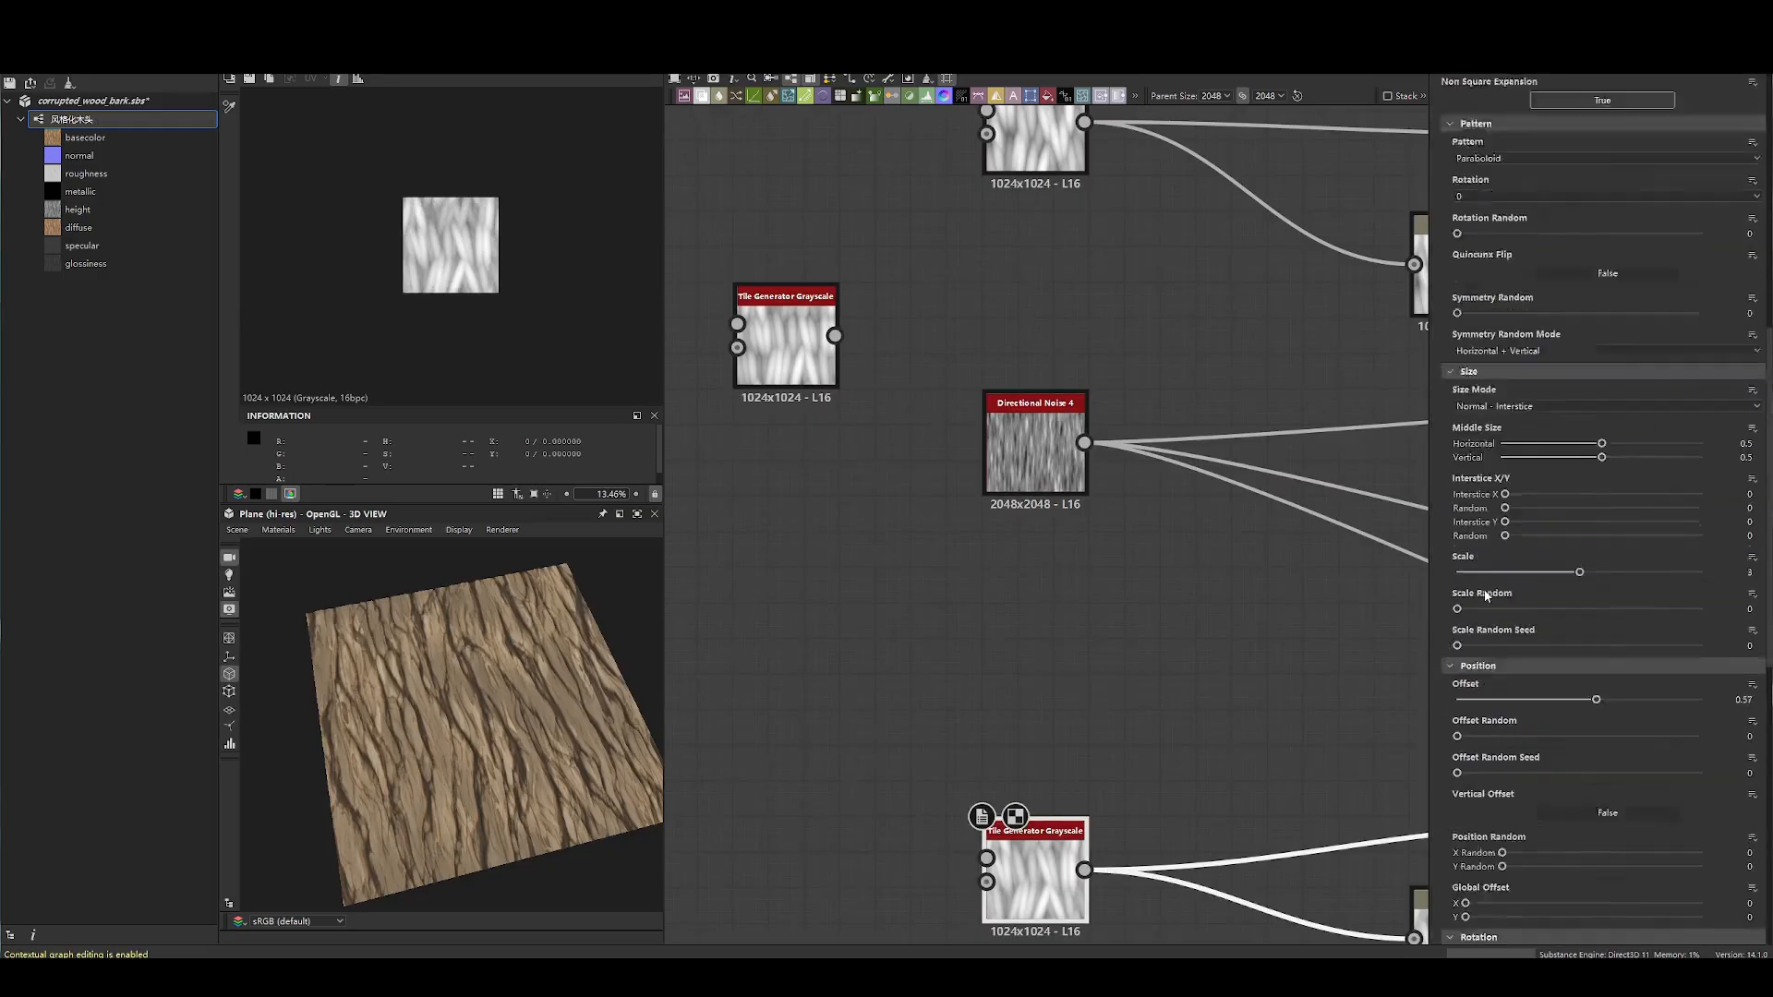
pyautogui.scroll(1, 1485, 595)
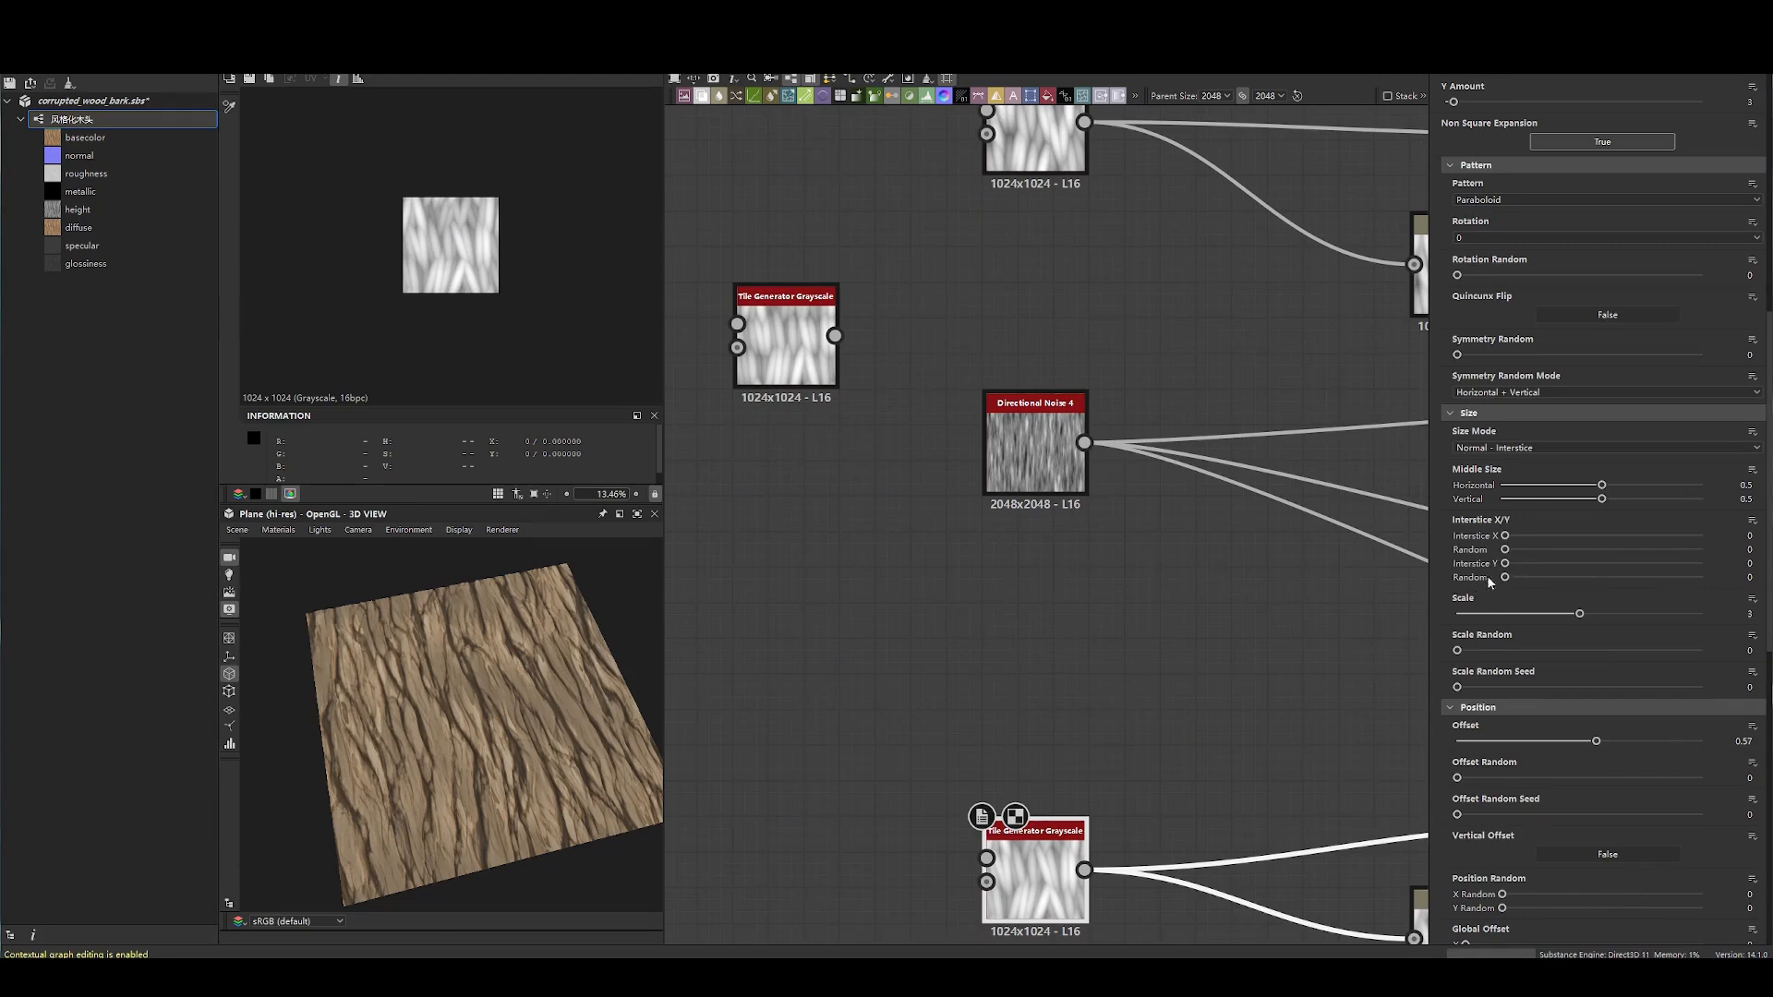
pyautogui.scroll(4, 1509, 579)
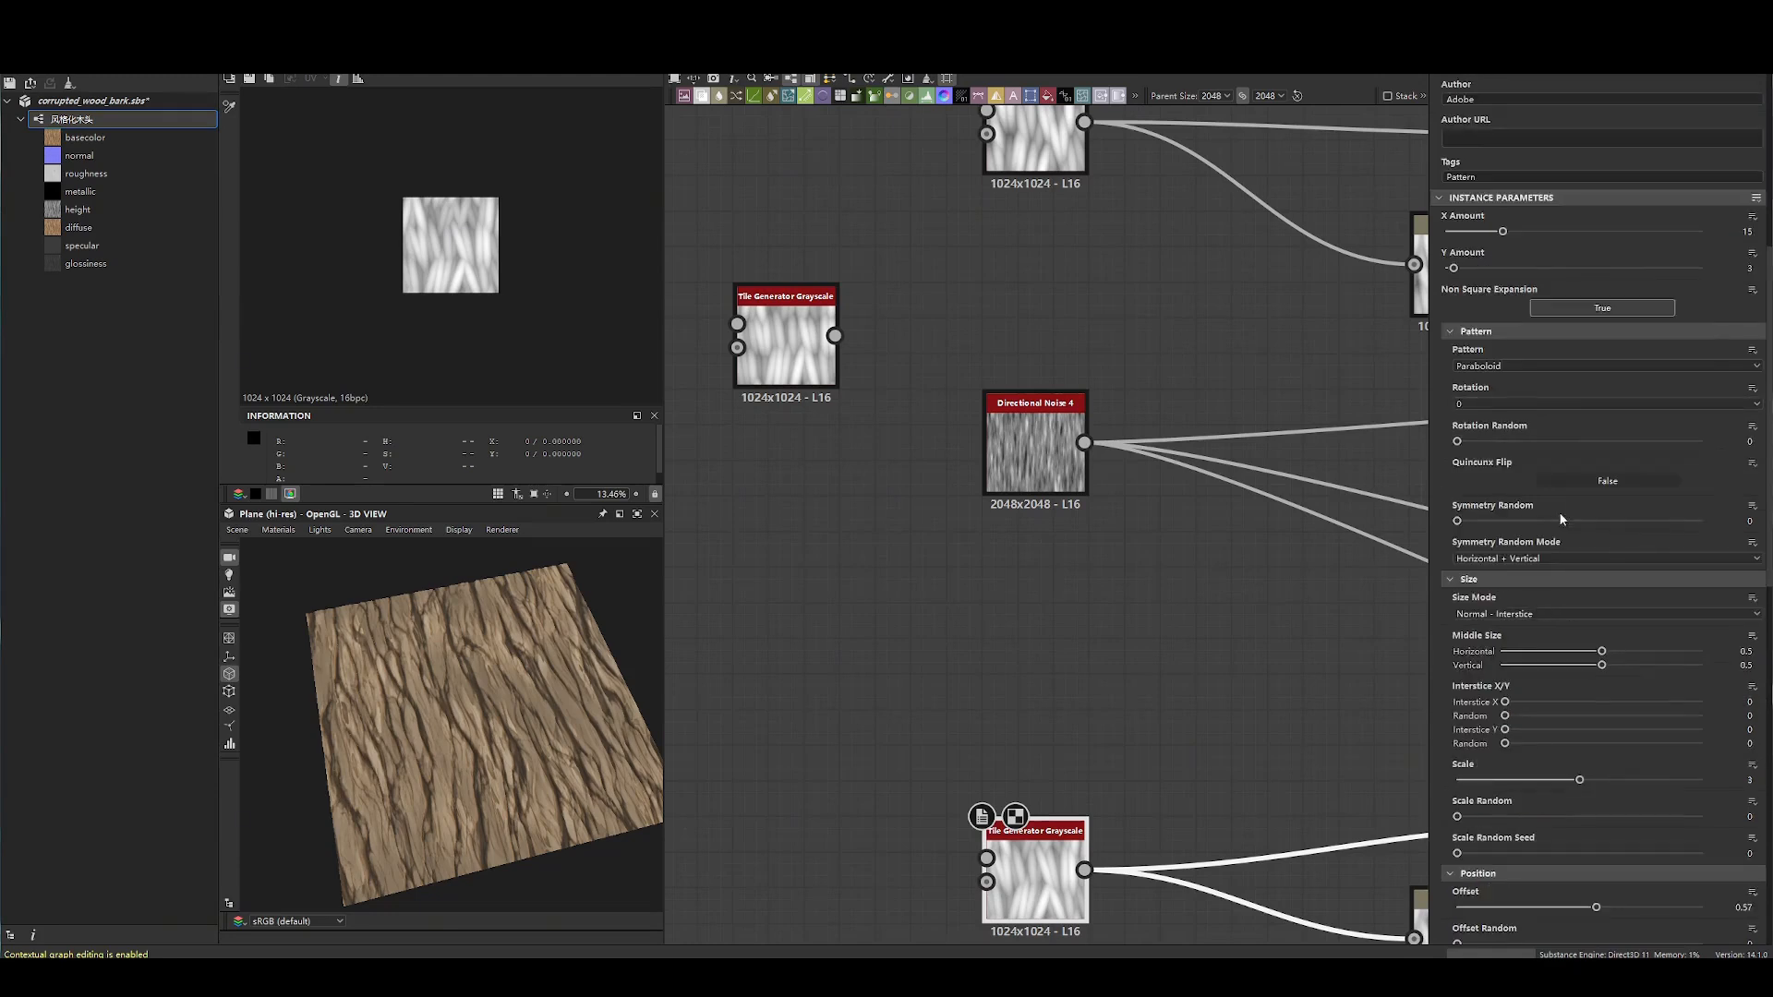
pyautogui.scroll(-9, 1559, 515)
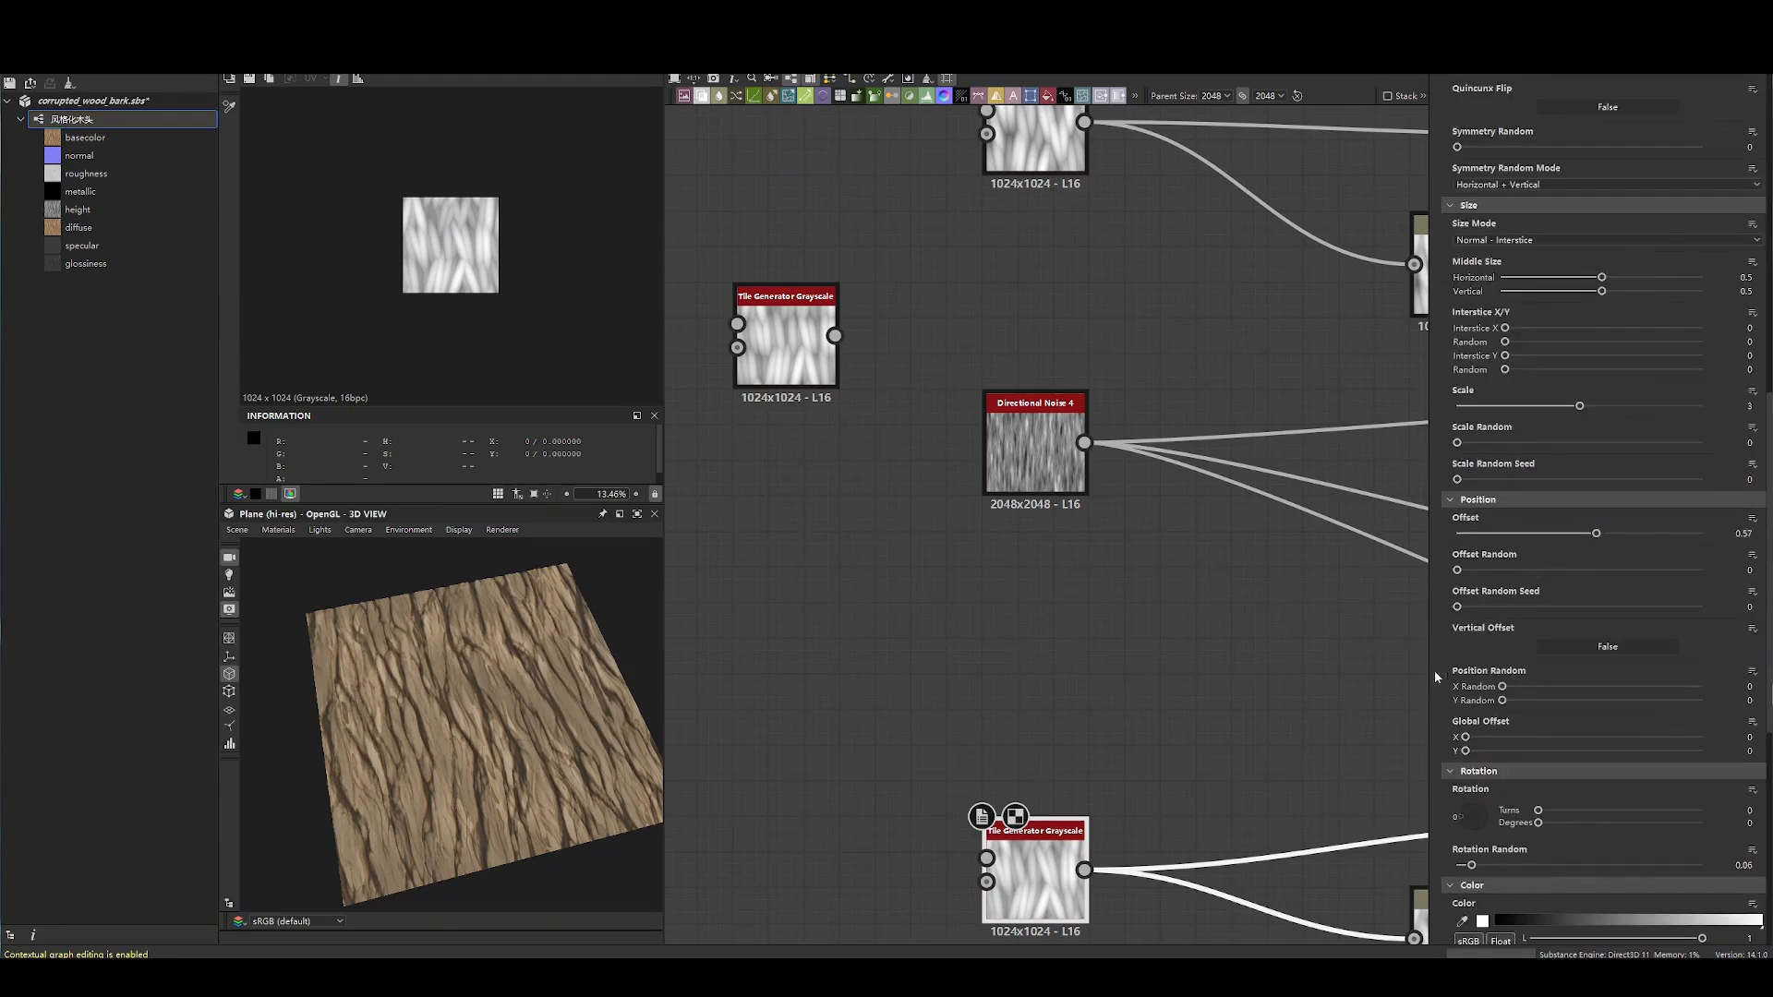
pyautogui.scroll(-2, 1454, 730)
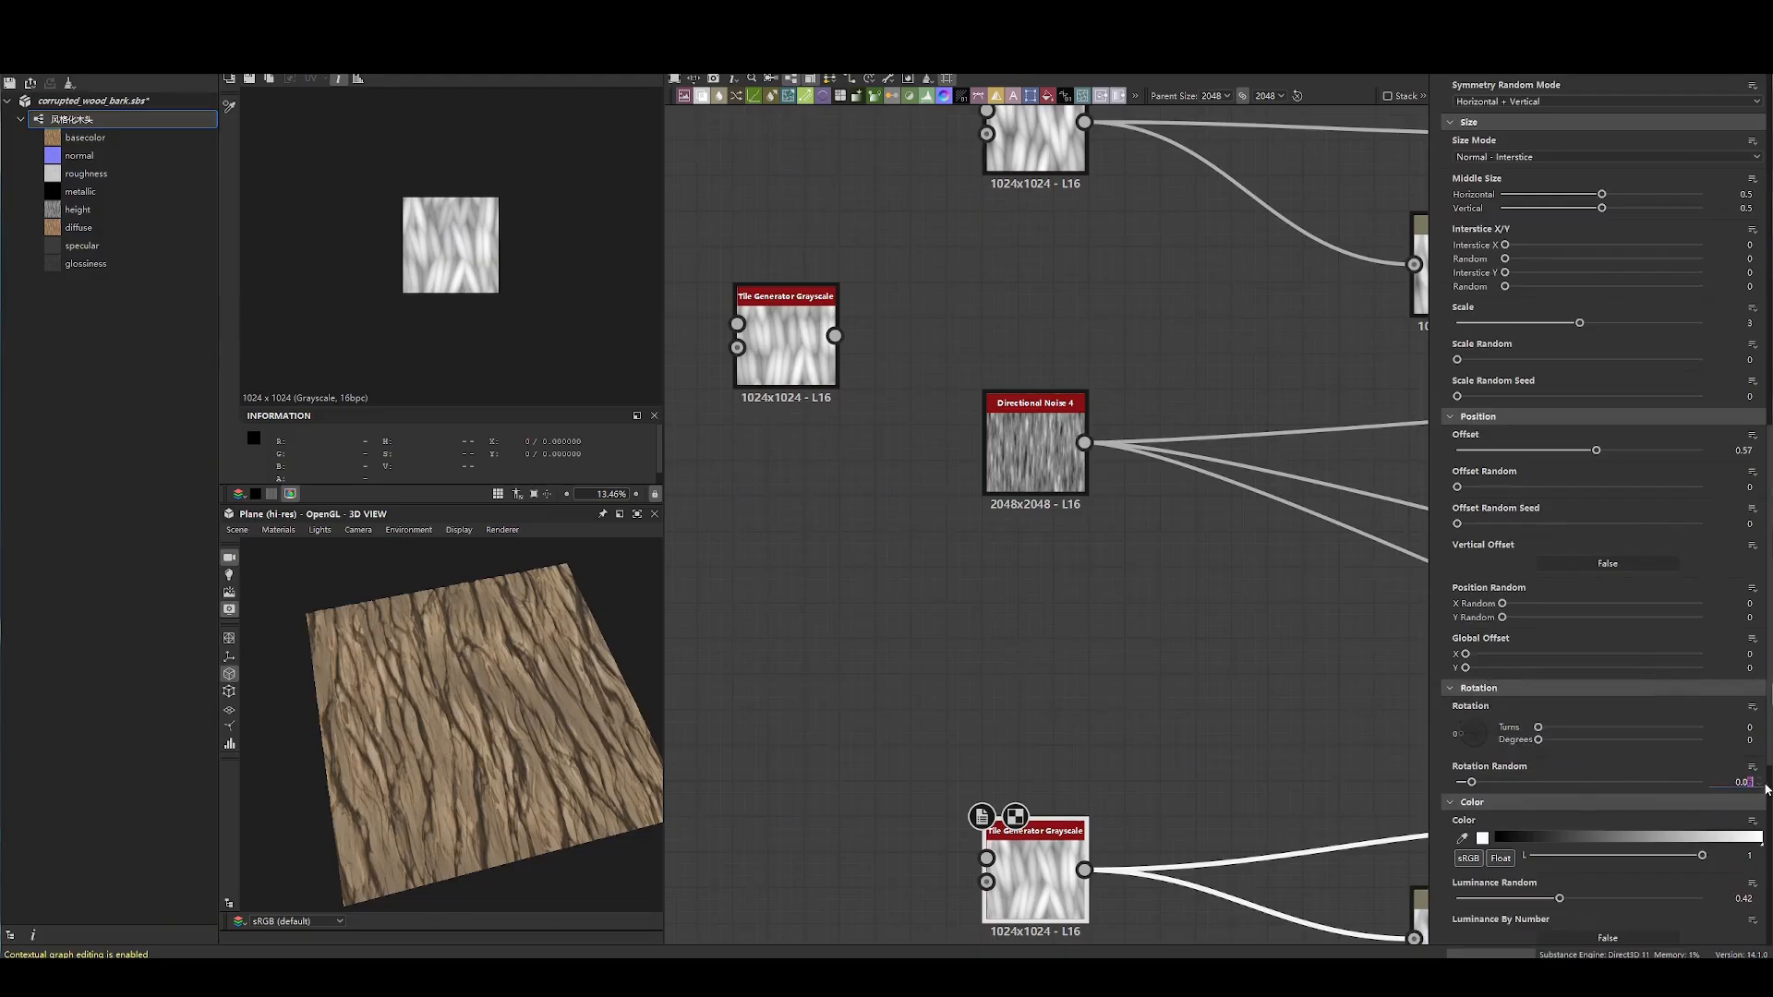
# - Compare the Interstice, Position Random and Rotation Random settings of the upper and lower original Tile Generators
pyautogui.click(1027, 151)
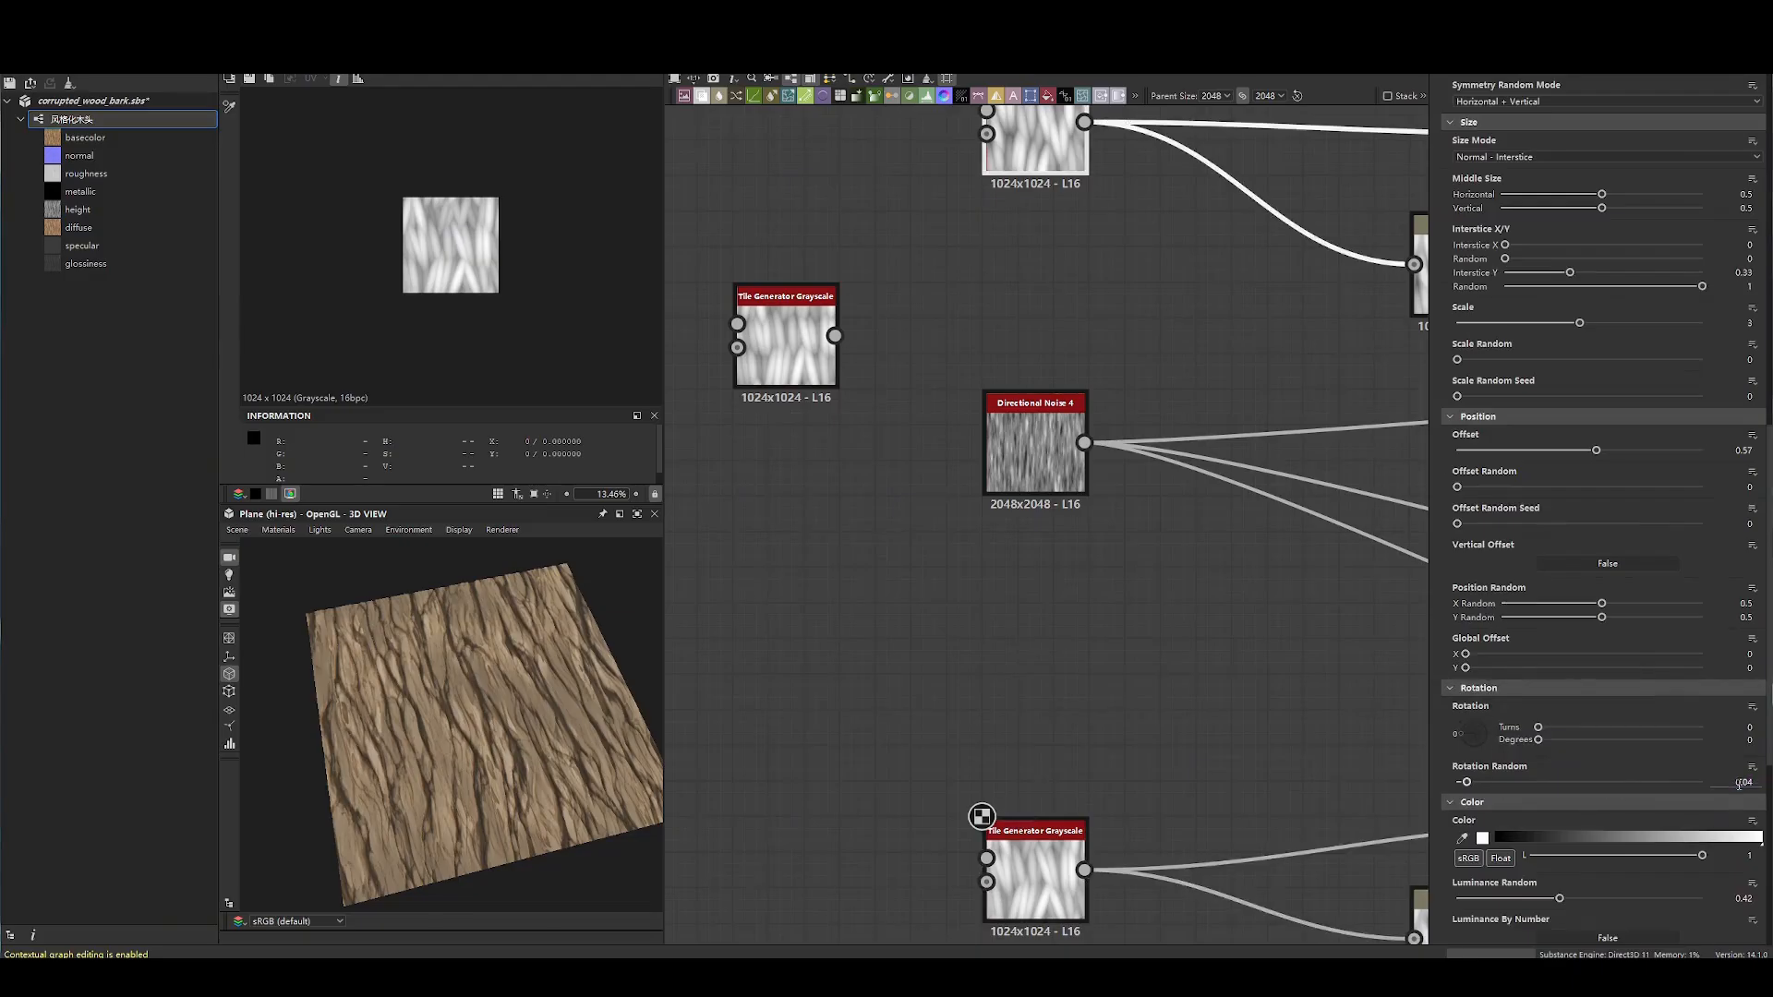
pyautogui.click(1035, 872)
pyautogui.scroll(-1, 1549, 824)
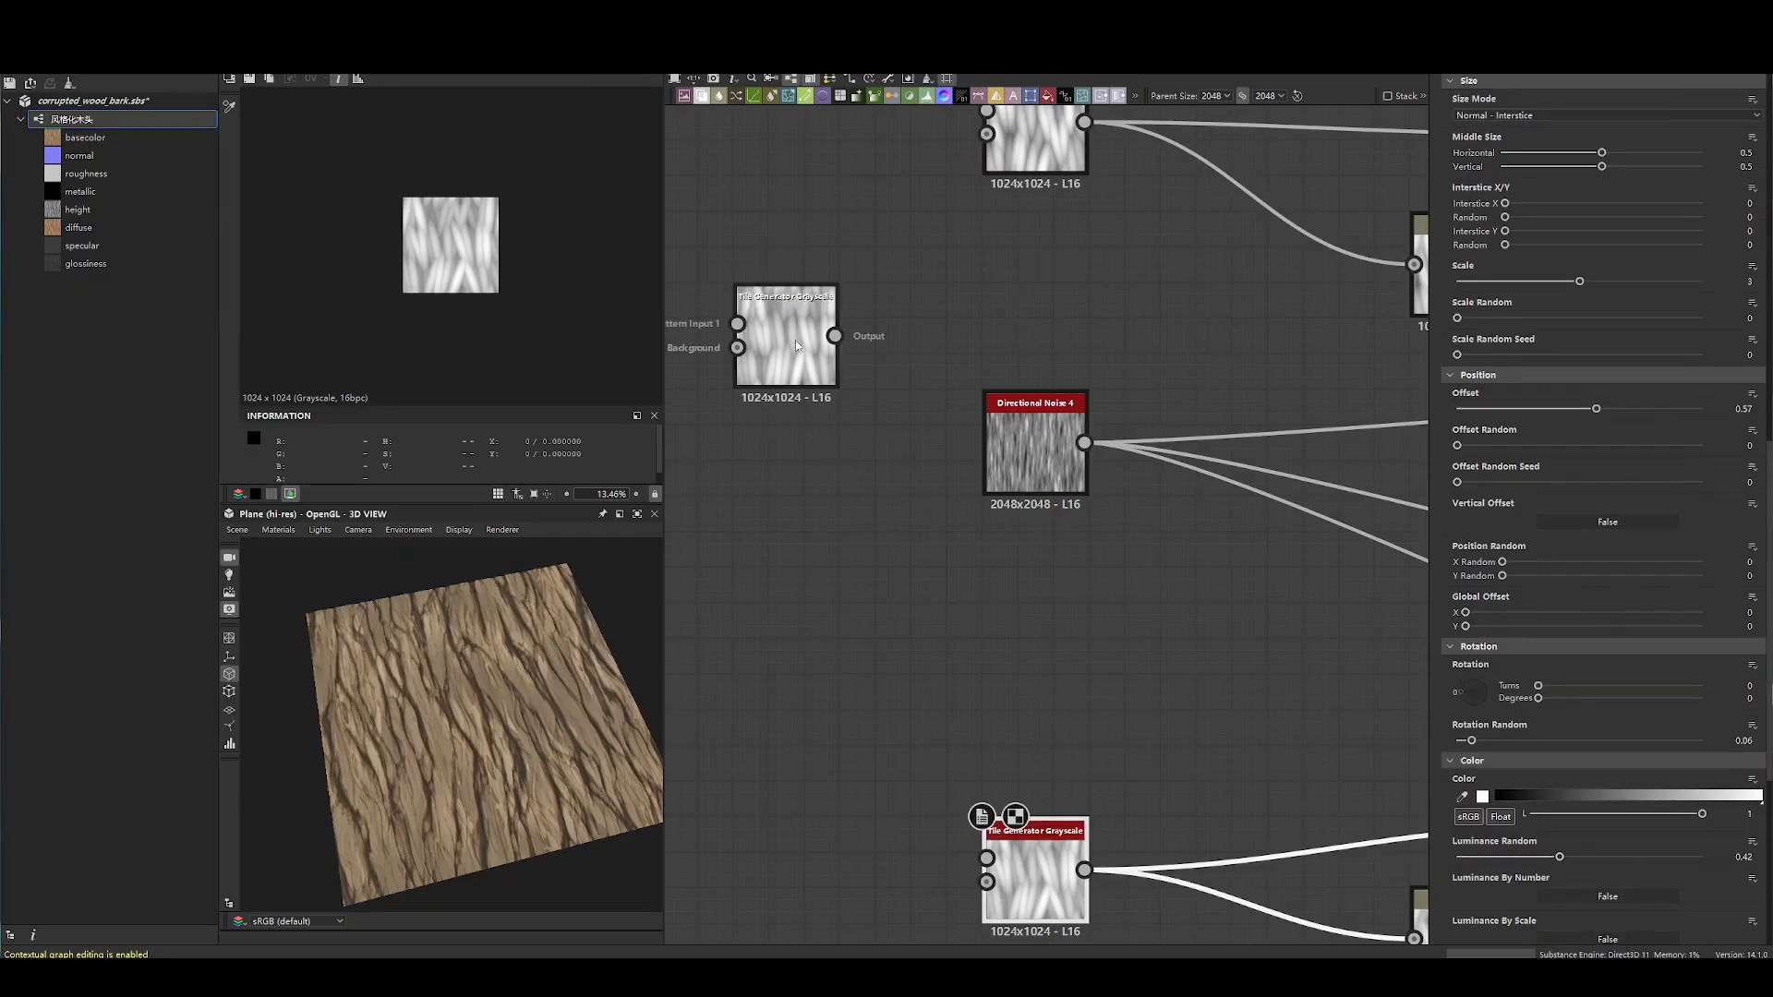
# - Delete the unconnected practice Tile Generator Grayscale node from the graph
pyautogui.moveTo(789, 359); pyautogui.dragTo(782, 430)
pyautogui.press('Delete')
pyautogui.scroll(-4, 1151, 526)
pyautogui.moveTo(1099, 675); pyautogui.dragTo(1102, 589)
# - Preview the upper and lower Tile Generator patterns alternately and compare how their strands are distributed
pyautogui.doubleClick(1099, 331)
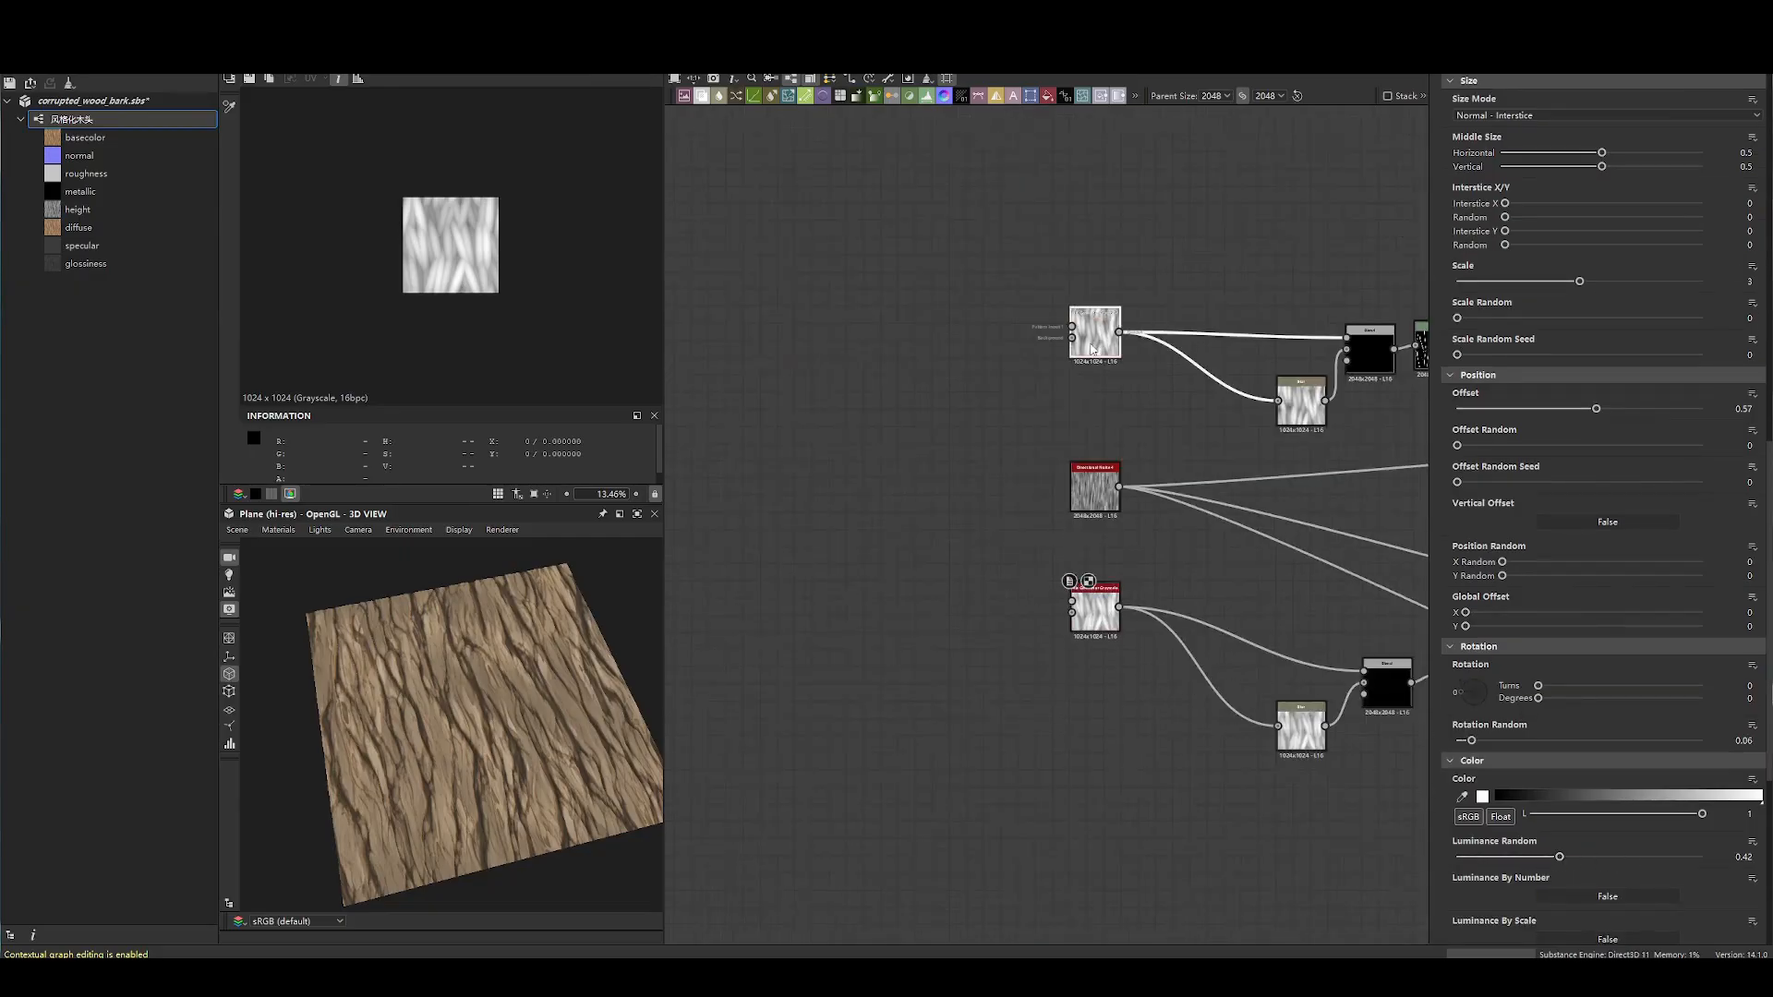
pyautogui.click(1102, 638)
pyautogui.scroll(2, 492, 303)
pyautogui.click(1090, 328)
pyautogui.doubleClick(1095, 605)
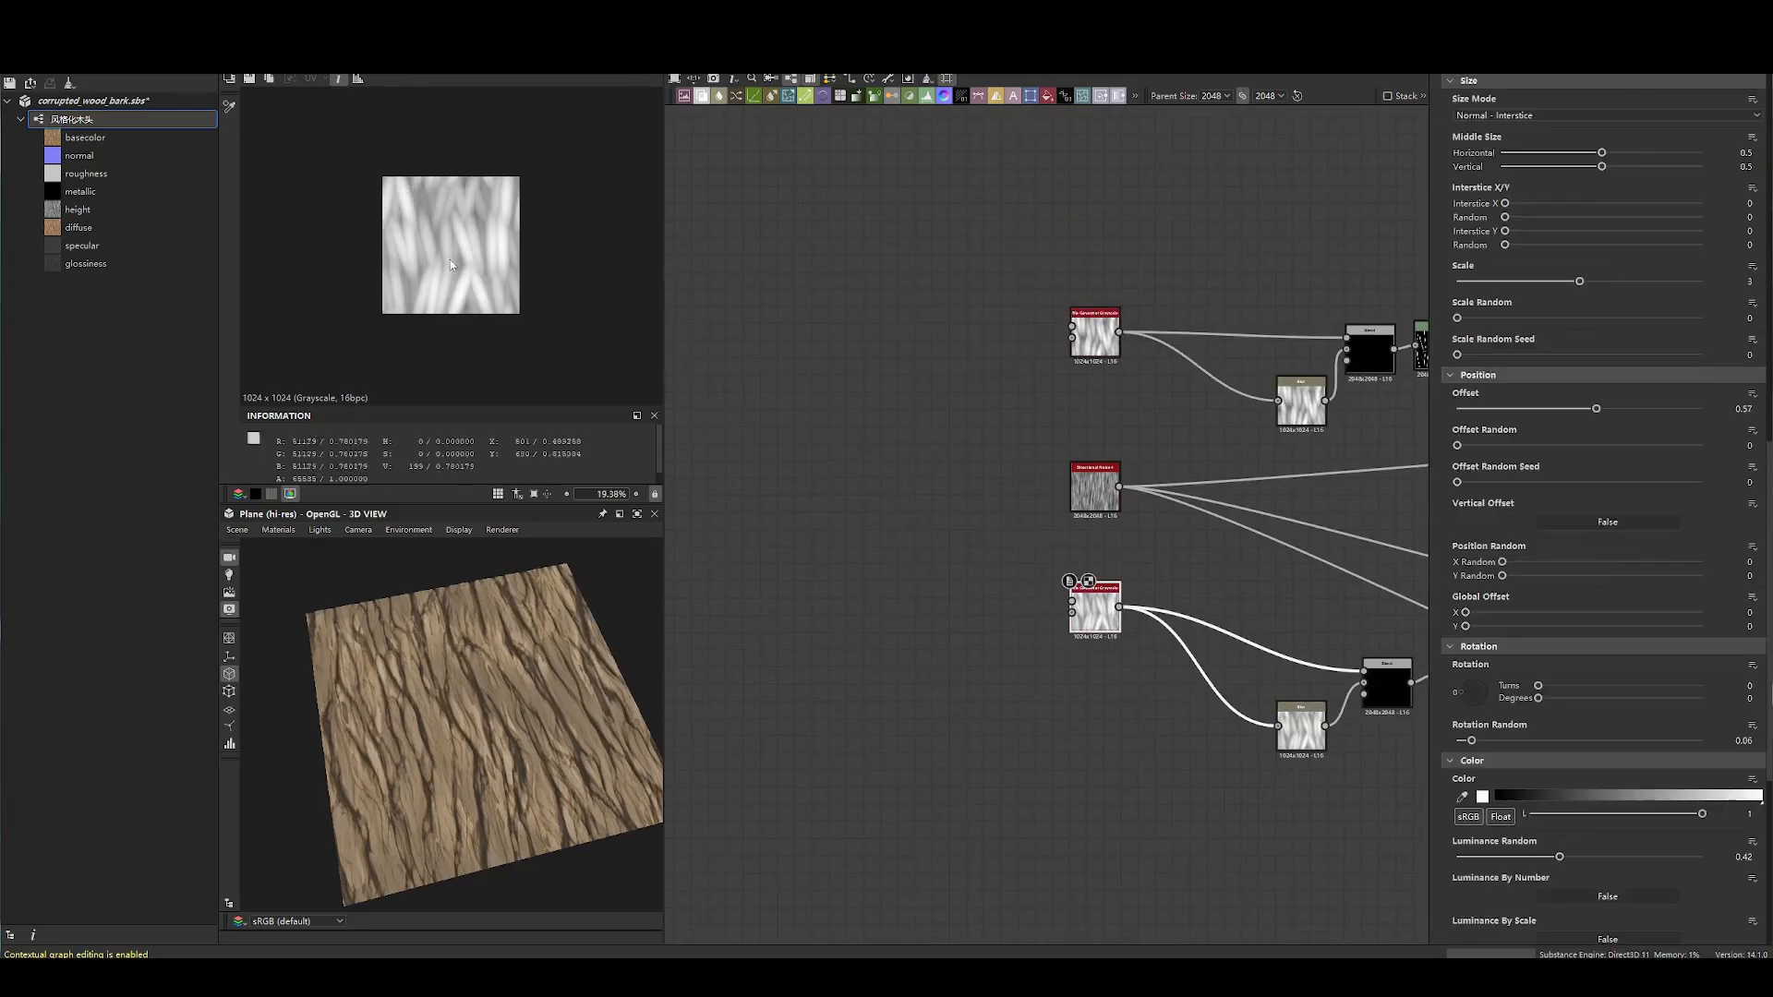
pyautogui.click(1099, 347)
pyautogui.click(1096, 561)
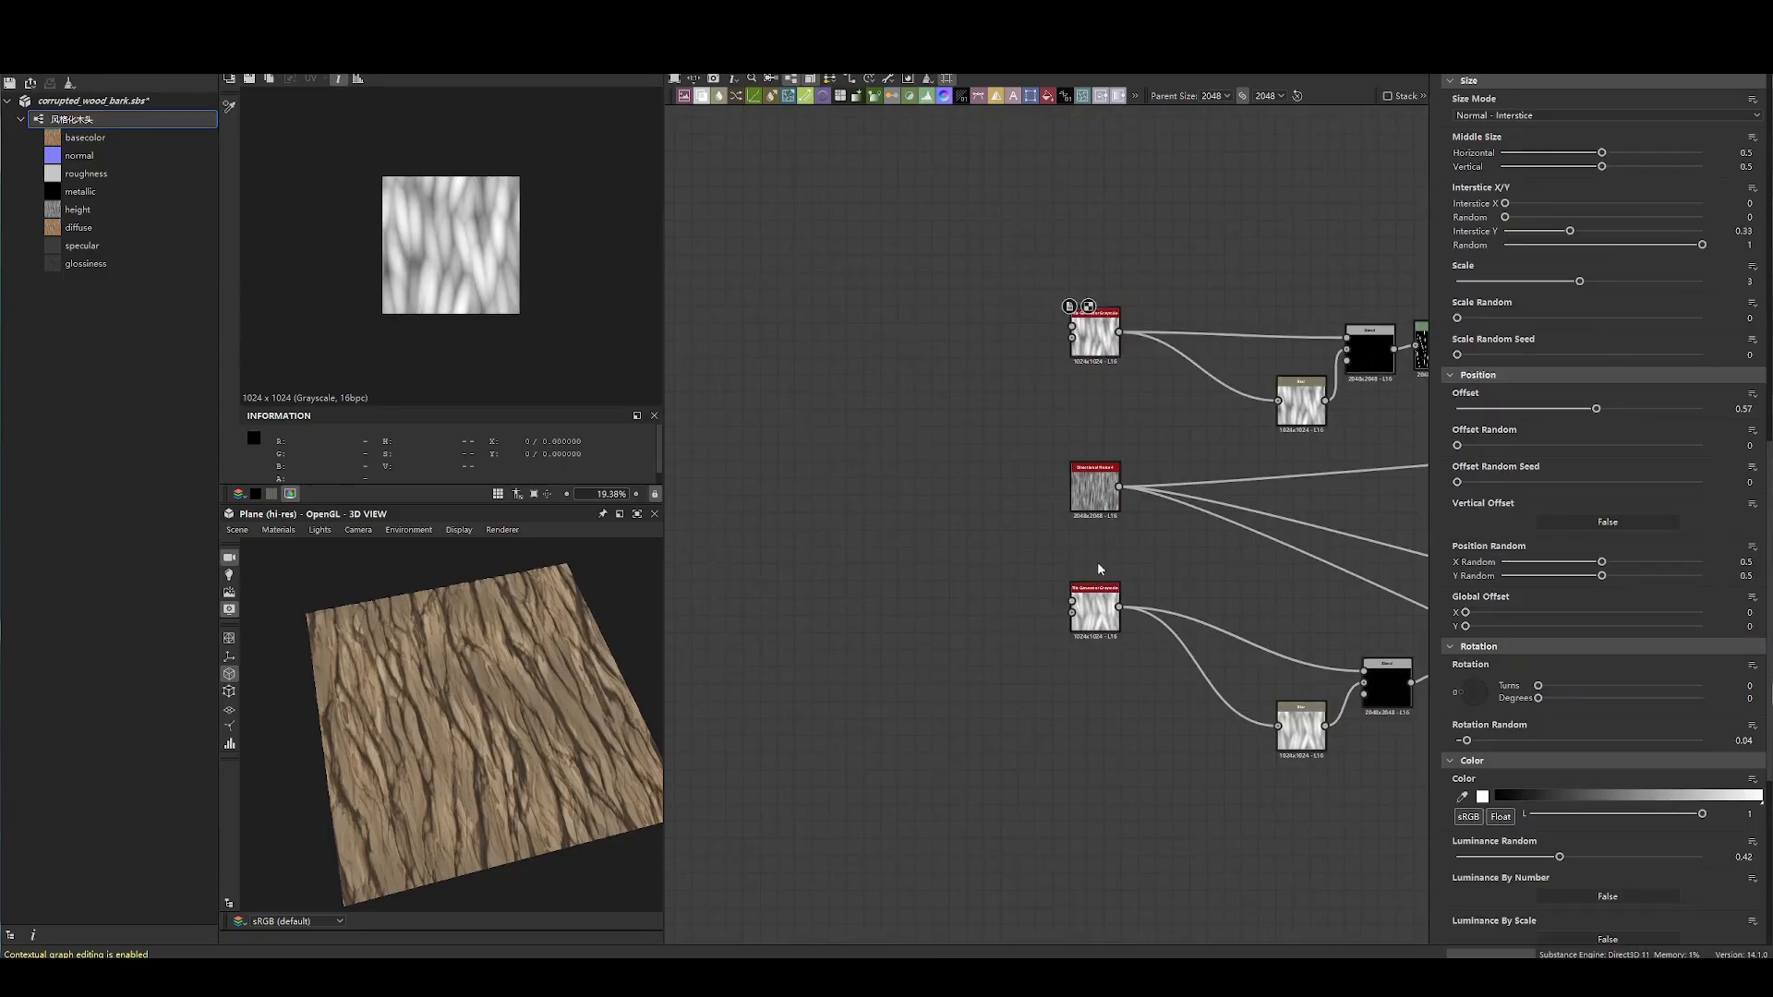
pyautogui.click(1088, 595)
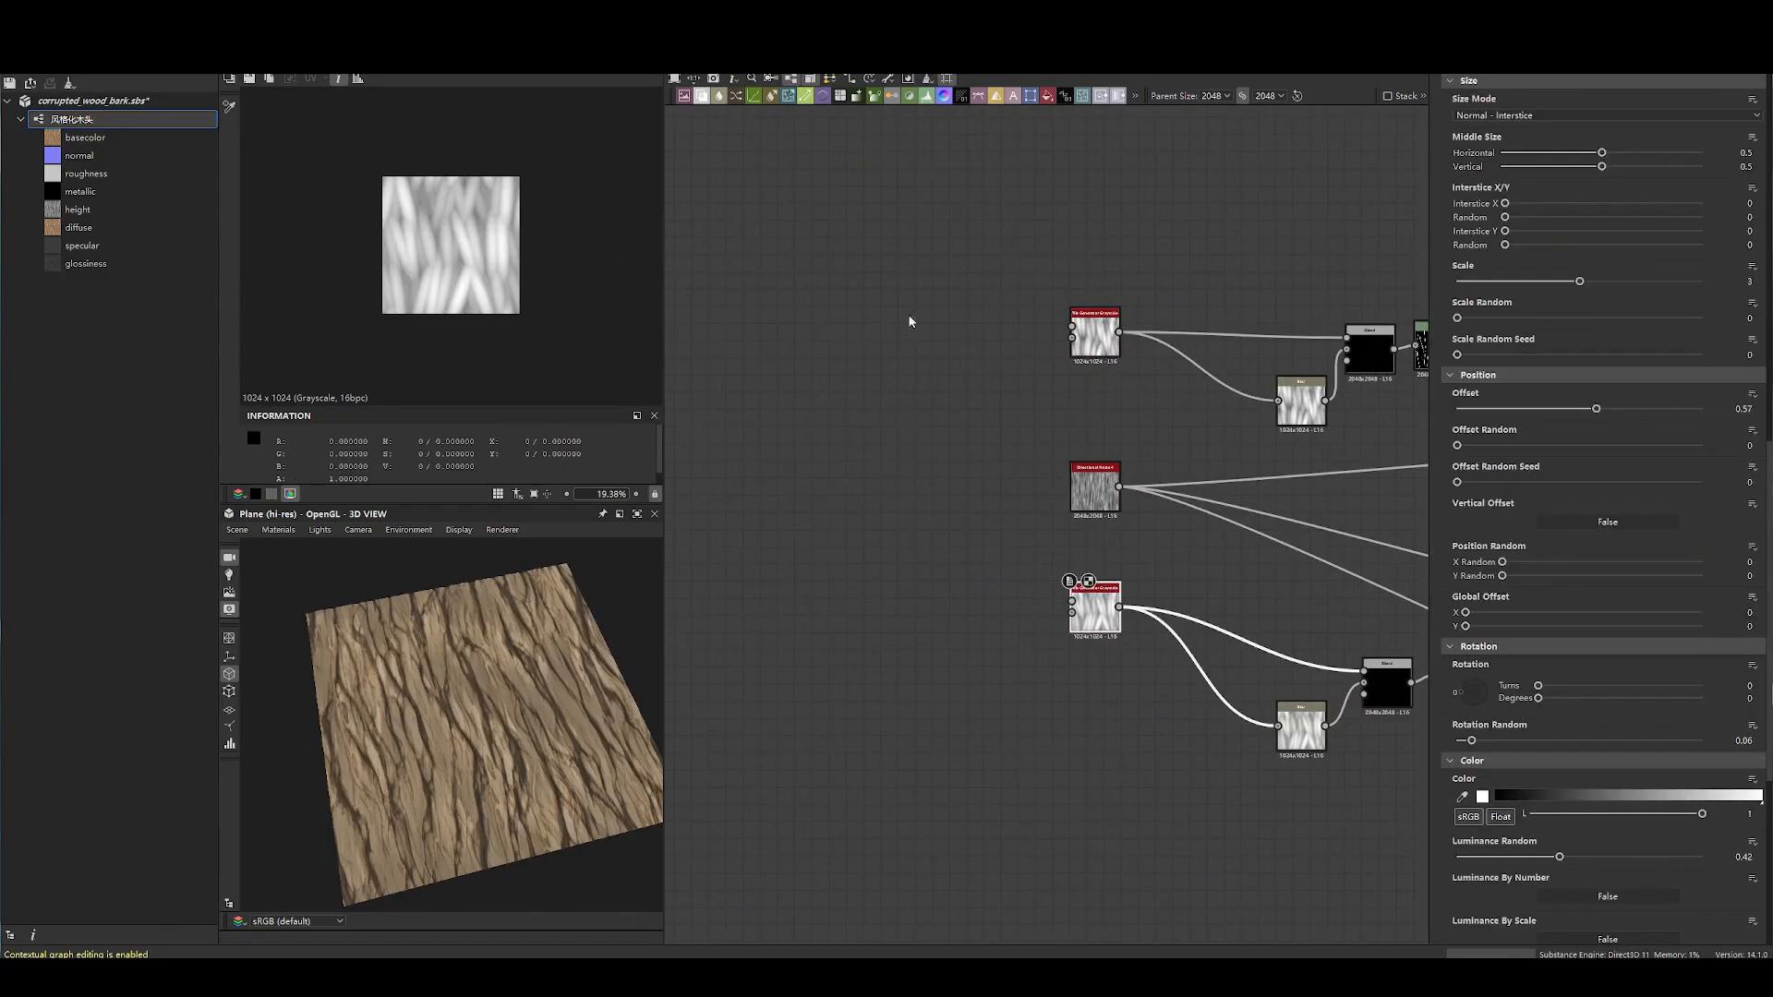
pyautogui.click(1099, 340)
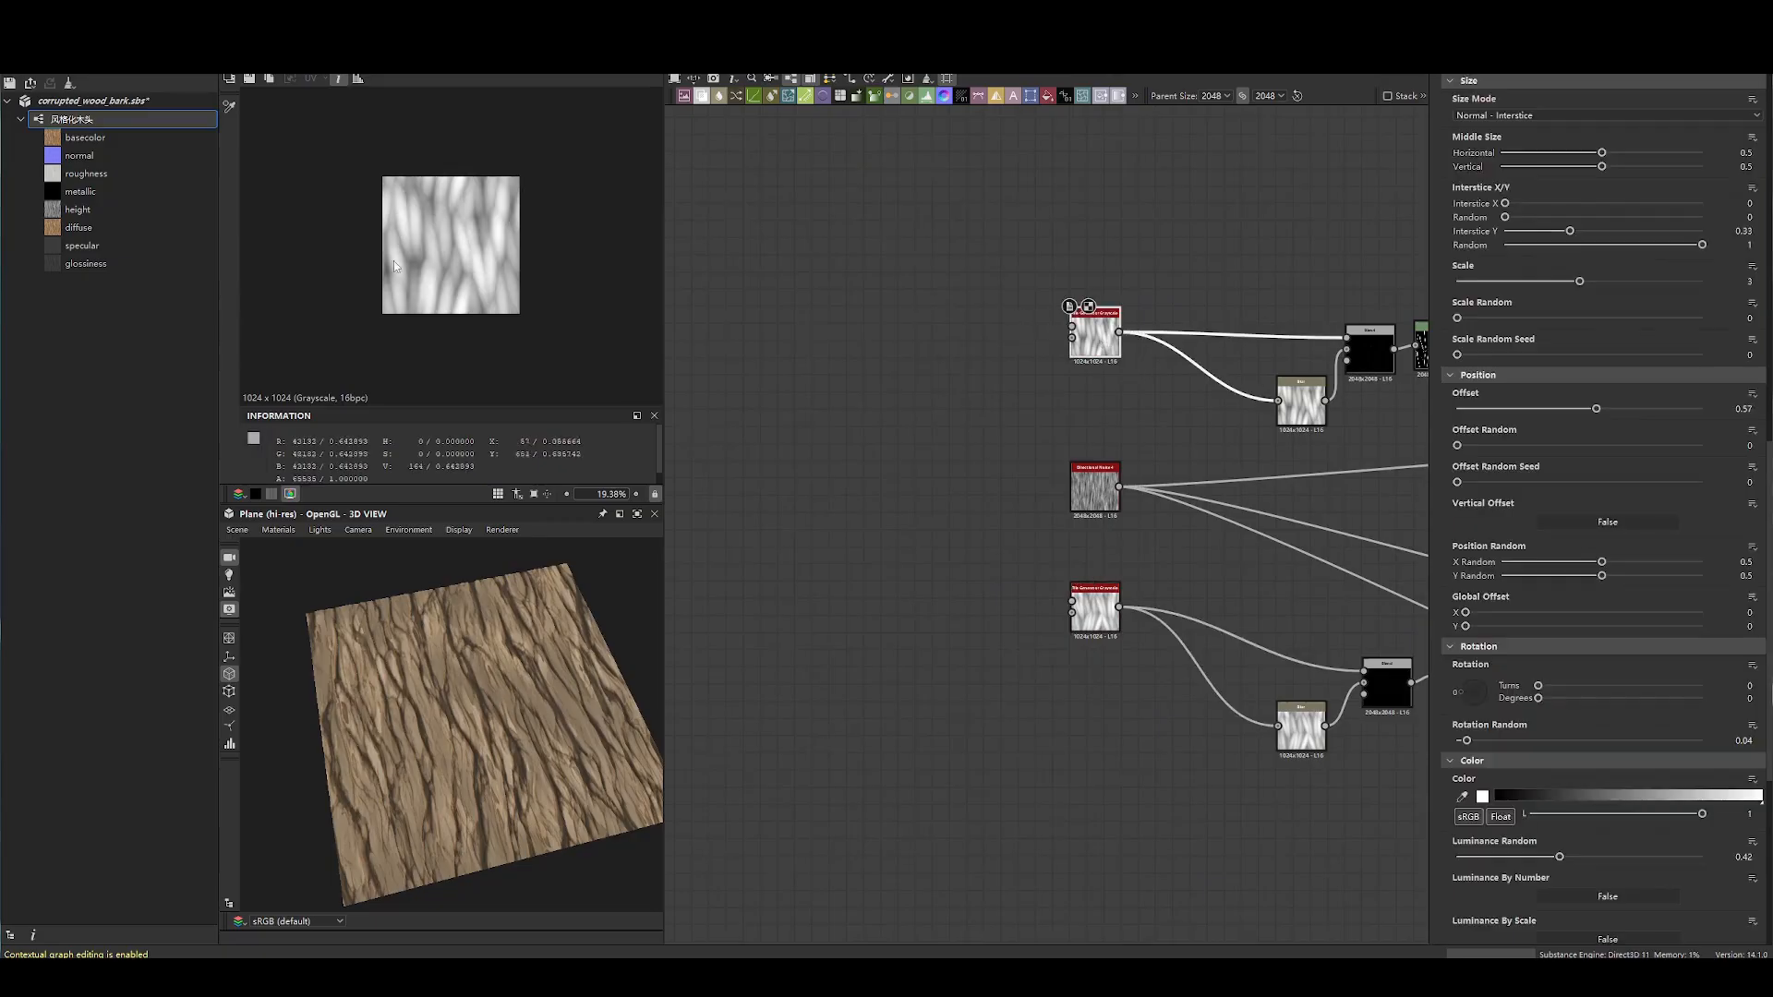
# - Preview the Blur node of the upper branch and check it against the lower branch's Blur
pyautogui.scroll(-4, 707, 427)
pyautogui.scroll(4, 1013, 484)
pyautogui.scroll(1, 1014, 482)
pyautogui.doubleClick(1016, 463)
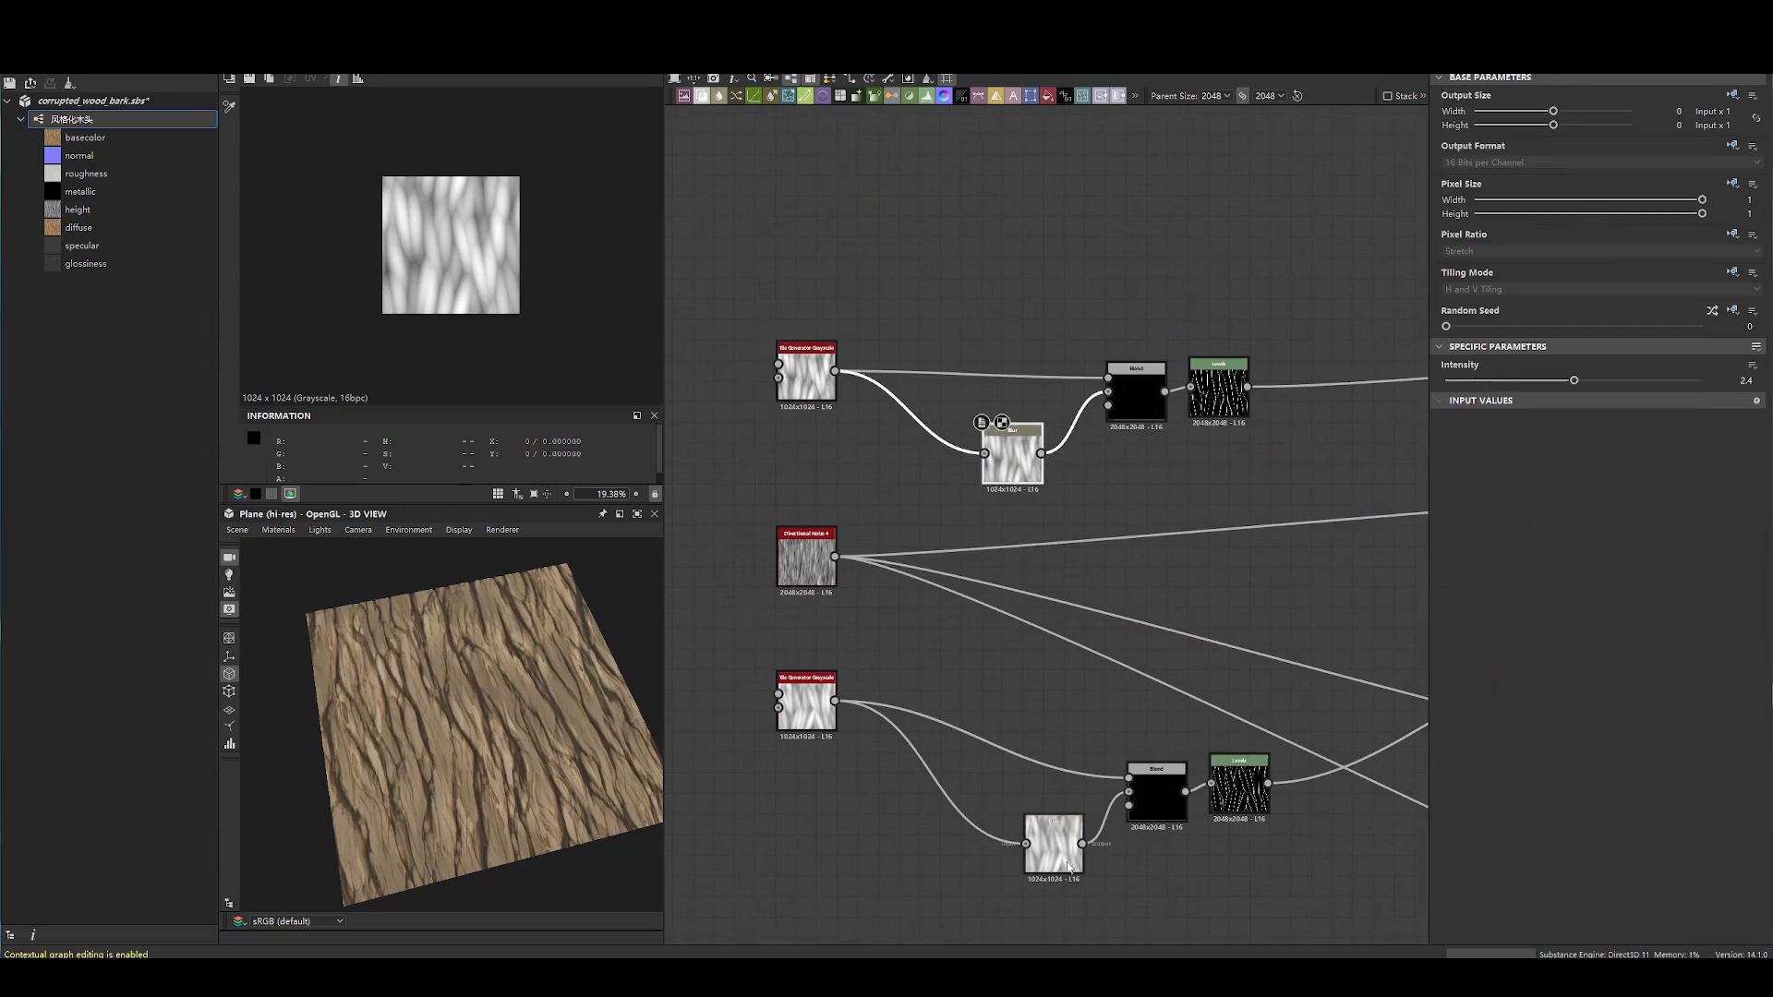
pyautogui.doubleClick(1061, 846)
# - Preview both branches' Blend nodes and examine the lower one's Subtract output up close
pyautogui.scroll(1, 1145, 487)
pyautogui.moveTo(1145, 487); pyautogui.dragTo(996, 407, button='middle')
pyautogui.doubleClick(1001, 296)
pyautogui.doubleClick(1012, 776)
pyautogui.scroll(2, 1013, 770)
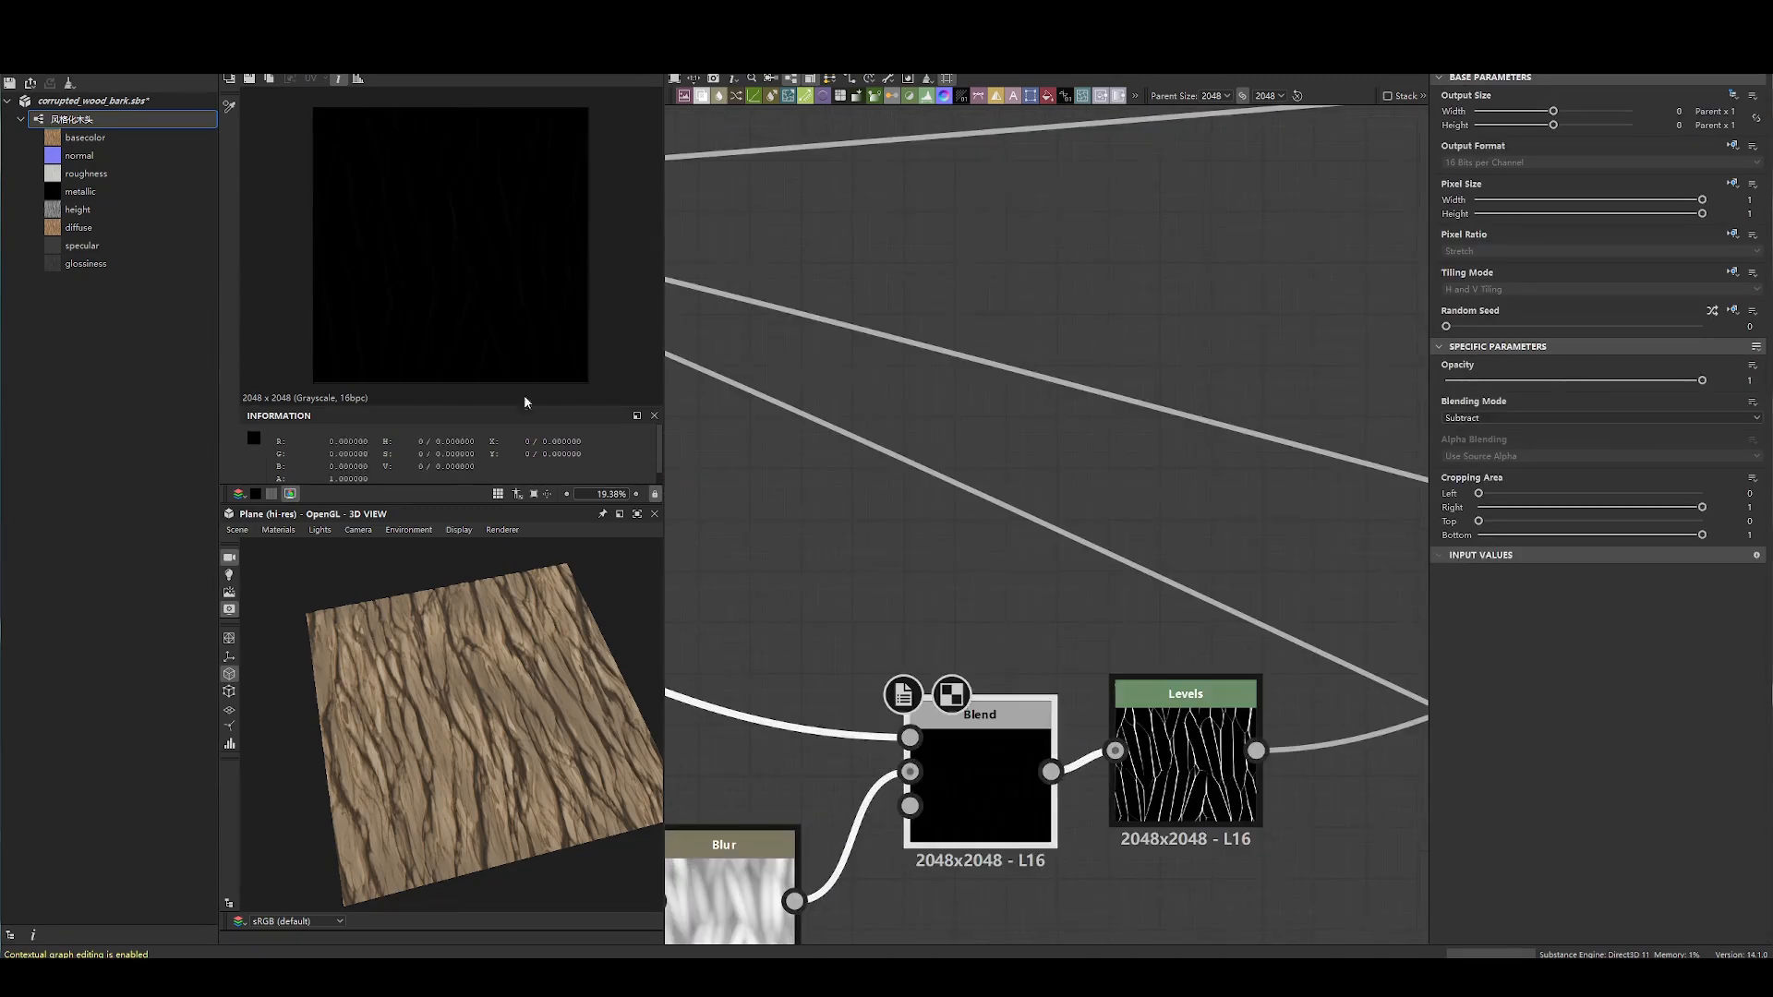
pyautogui.scroll(3, 488, 270)
pyautogui.moveTo(920, 490); pyautogui.dragTo(1148, 439, button='middle')
pyautogui.scroll(6, 478, 192)
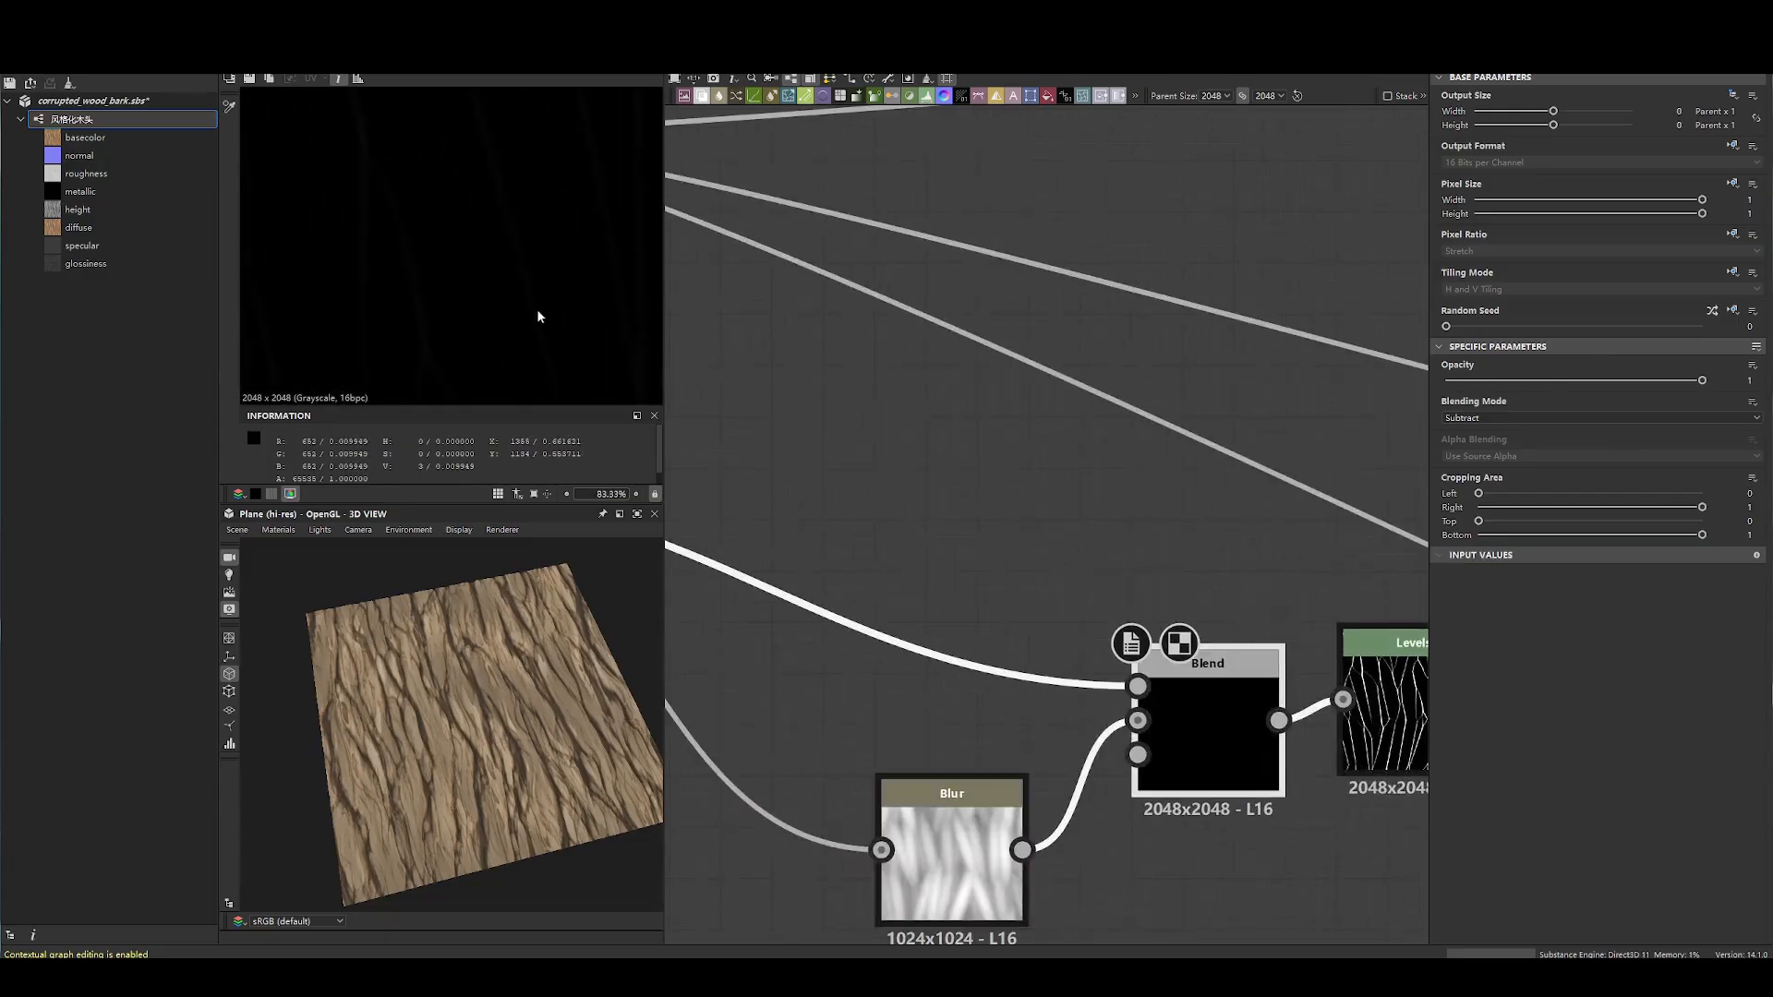
pyautogui.scroll(-9, 539, 312)
pyautogui.moveTo(538, 312); pyautogui.dragTo(572, 302, button='middle')
# - Check the upper branch's Blur and move its Tile Generator closer to the Blend node
pyautogui.moveTo(1019, 268); pyautogui.dragTo(1117, 589, button='middle')
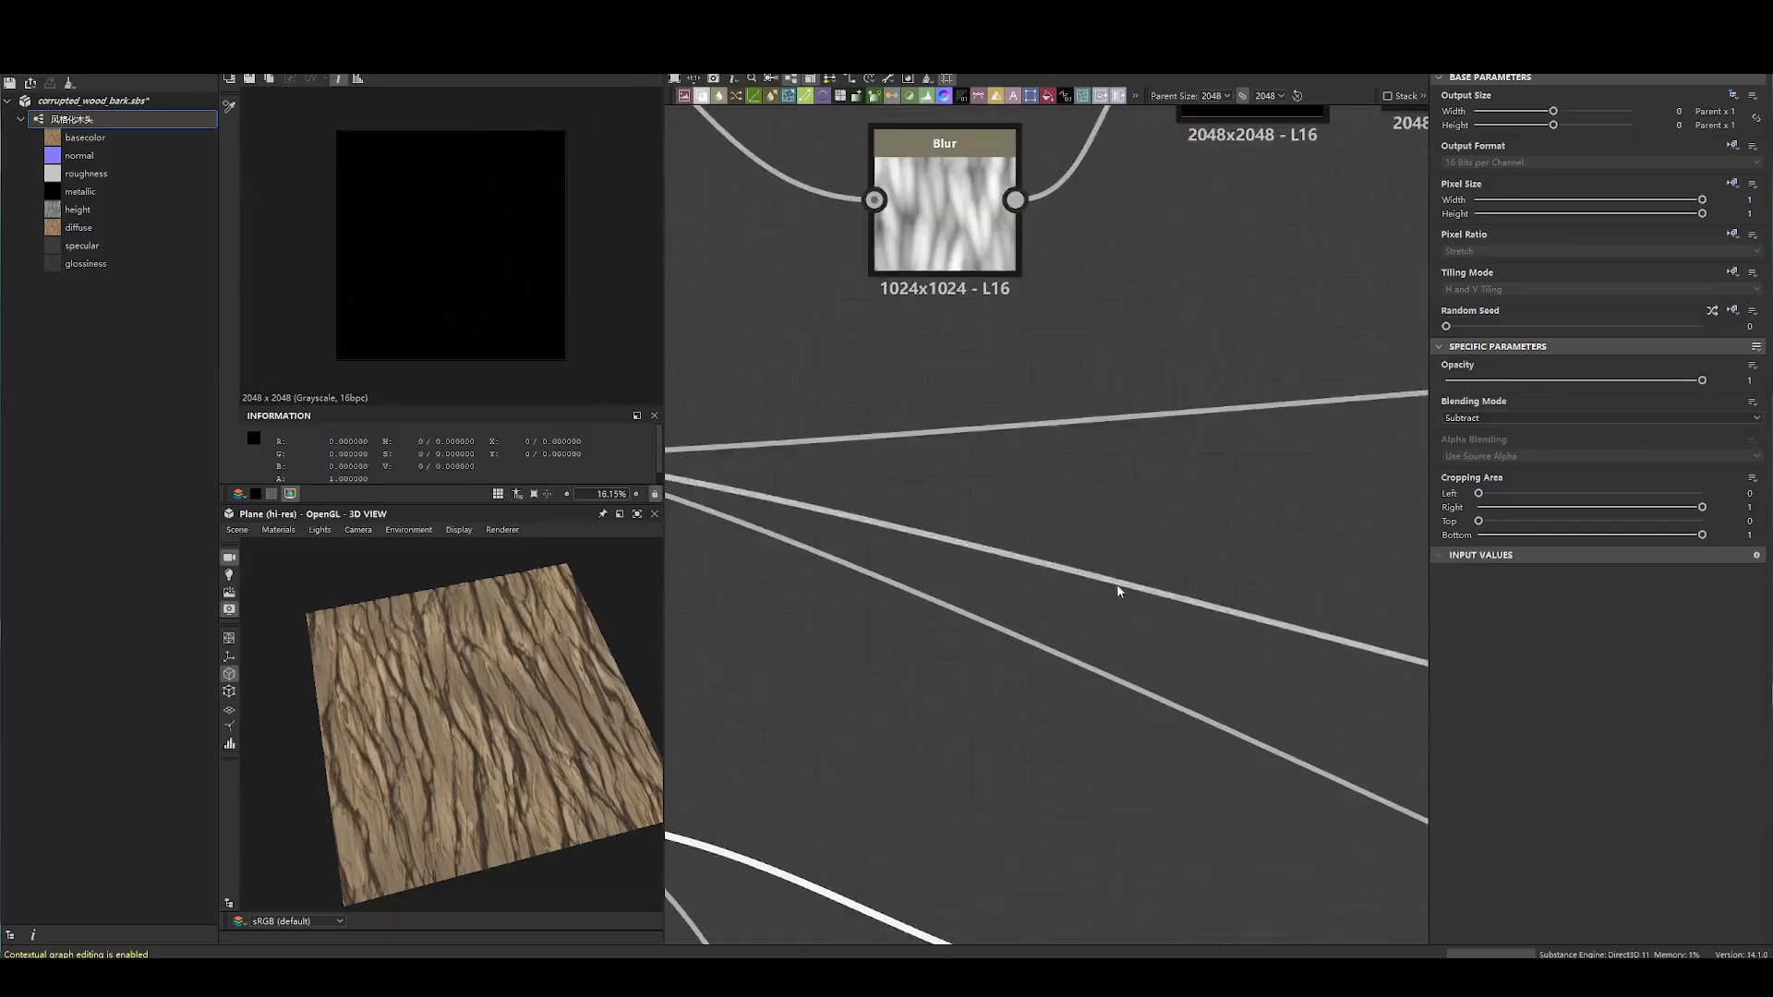
pyautogui.moveTo(1100, 383); pyautogui.dragTo(1128, 618, button='middle')
pyautogui.doubleClick(995, 440)
pyautogui.scroll(-2, 995, 440)
pyautogui.moveTo(796, 377); pyautogui.dragTo(1128, 490, button='middle')
pyautogui.moveTo(977, 437); pyautogui.dragTo(1370, 370)
pyautogui.moveTo(1308, 262); pyautogui.dragTo(870, 376, button='middle')
pyautogui.scroll(3, 971, 403)
# - Preview the upper Blend and Tile Generator, and compare the strand edges up close with the blurred version
pyautogui.doubleClick(1146, 633)
pyautogui.doubleClick(873, 489)
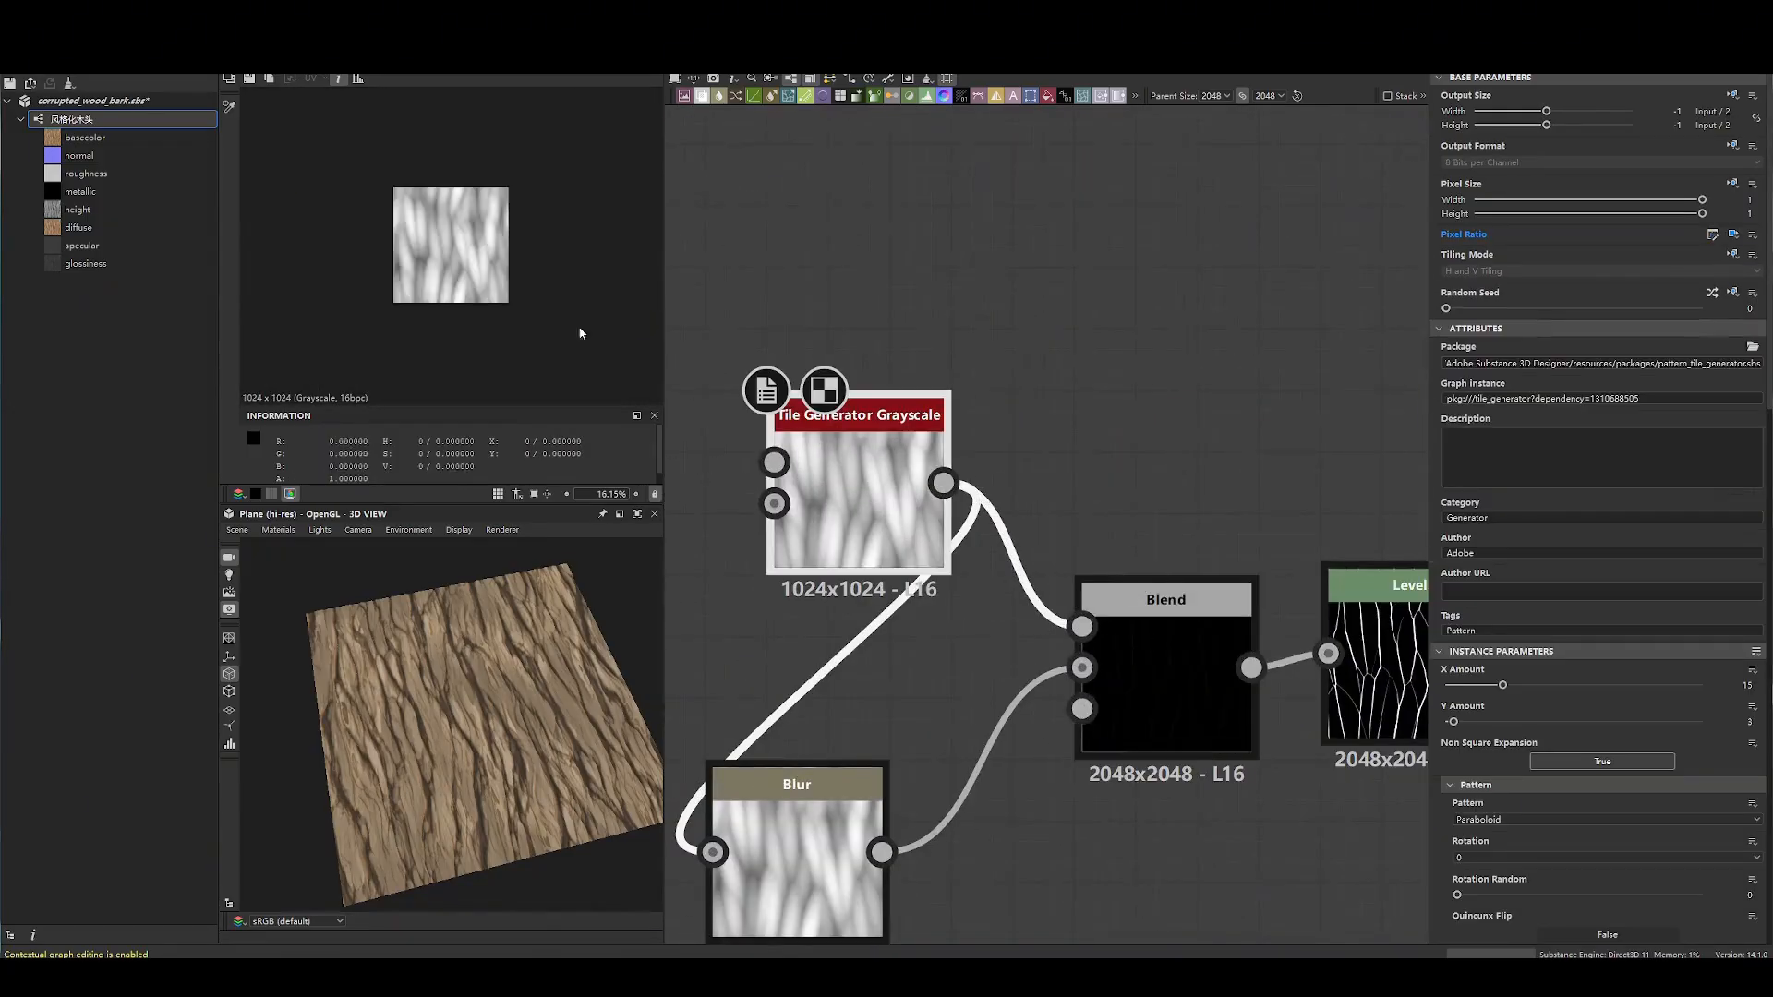
pyautogui.scroll(8, 460, 268)
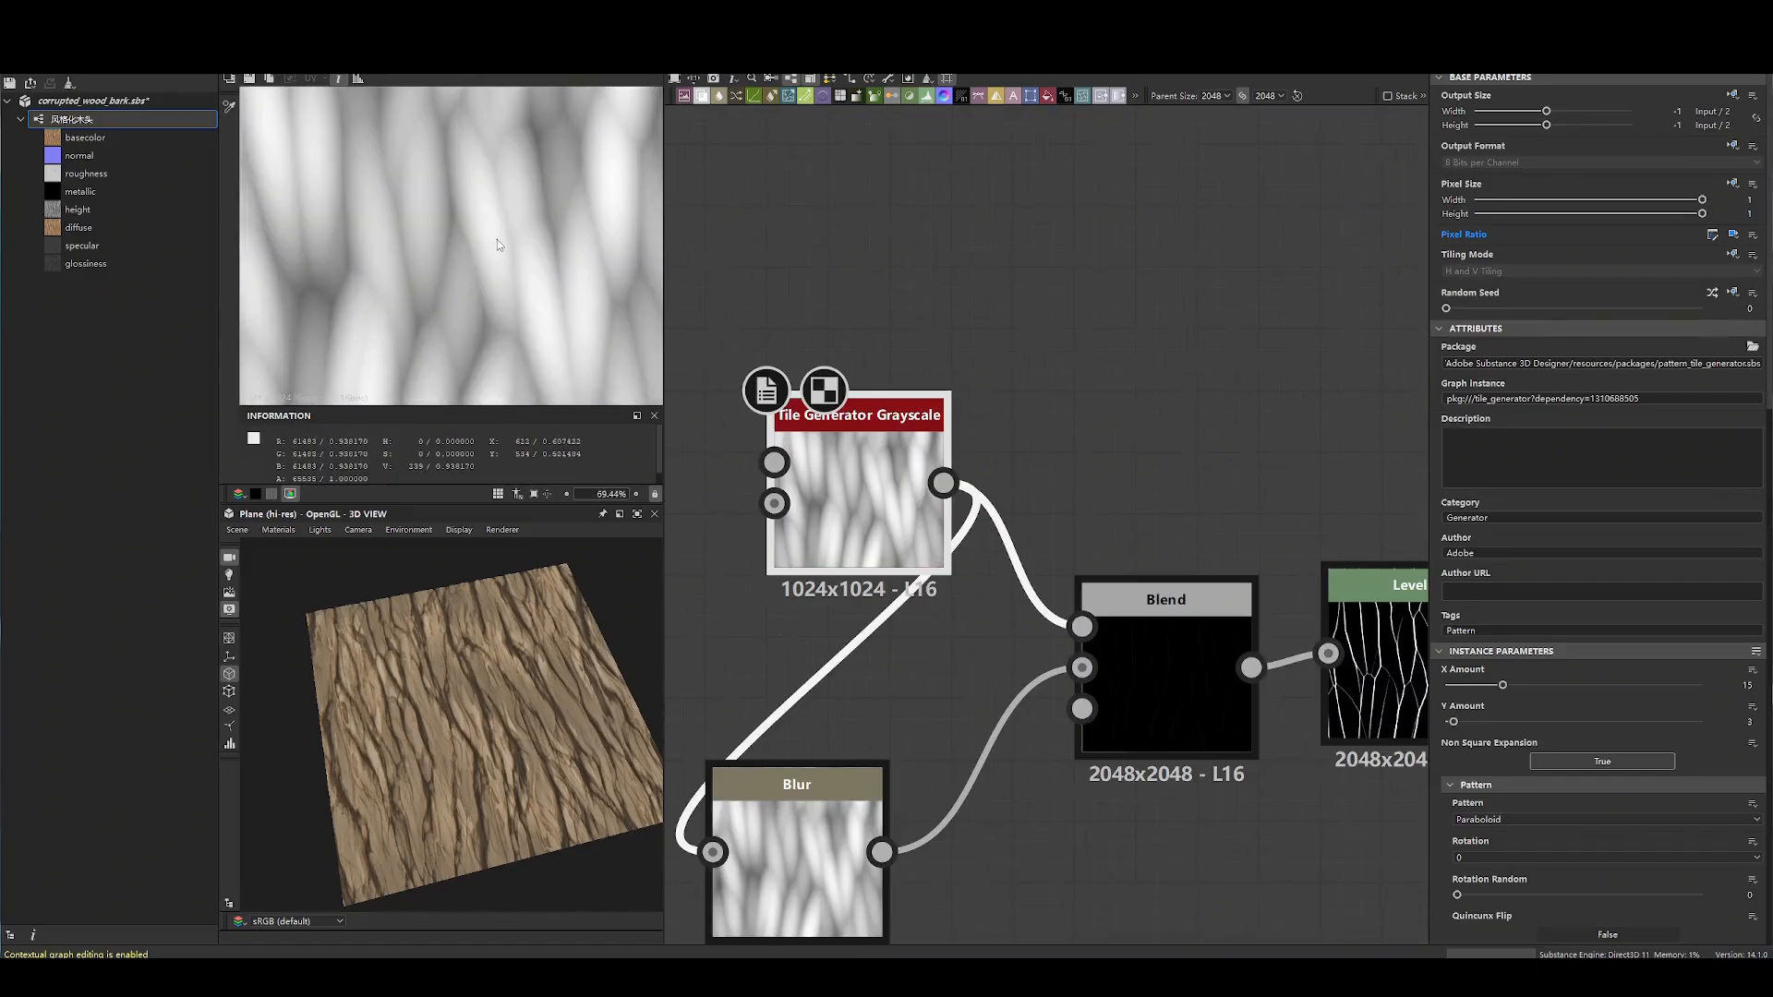
pyautogui.click(794, 784)
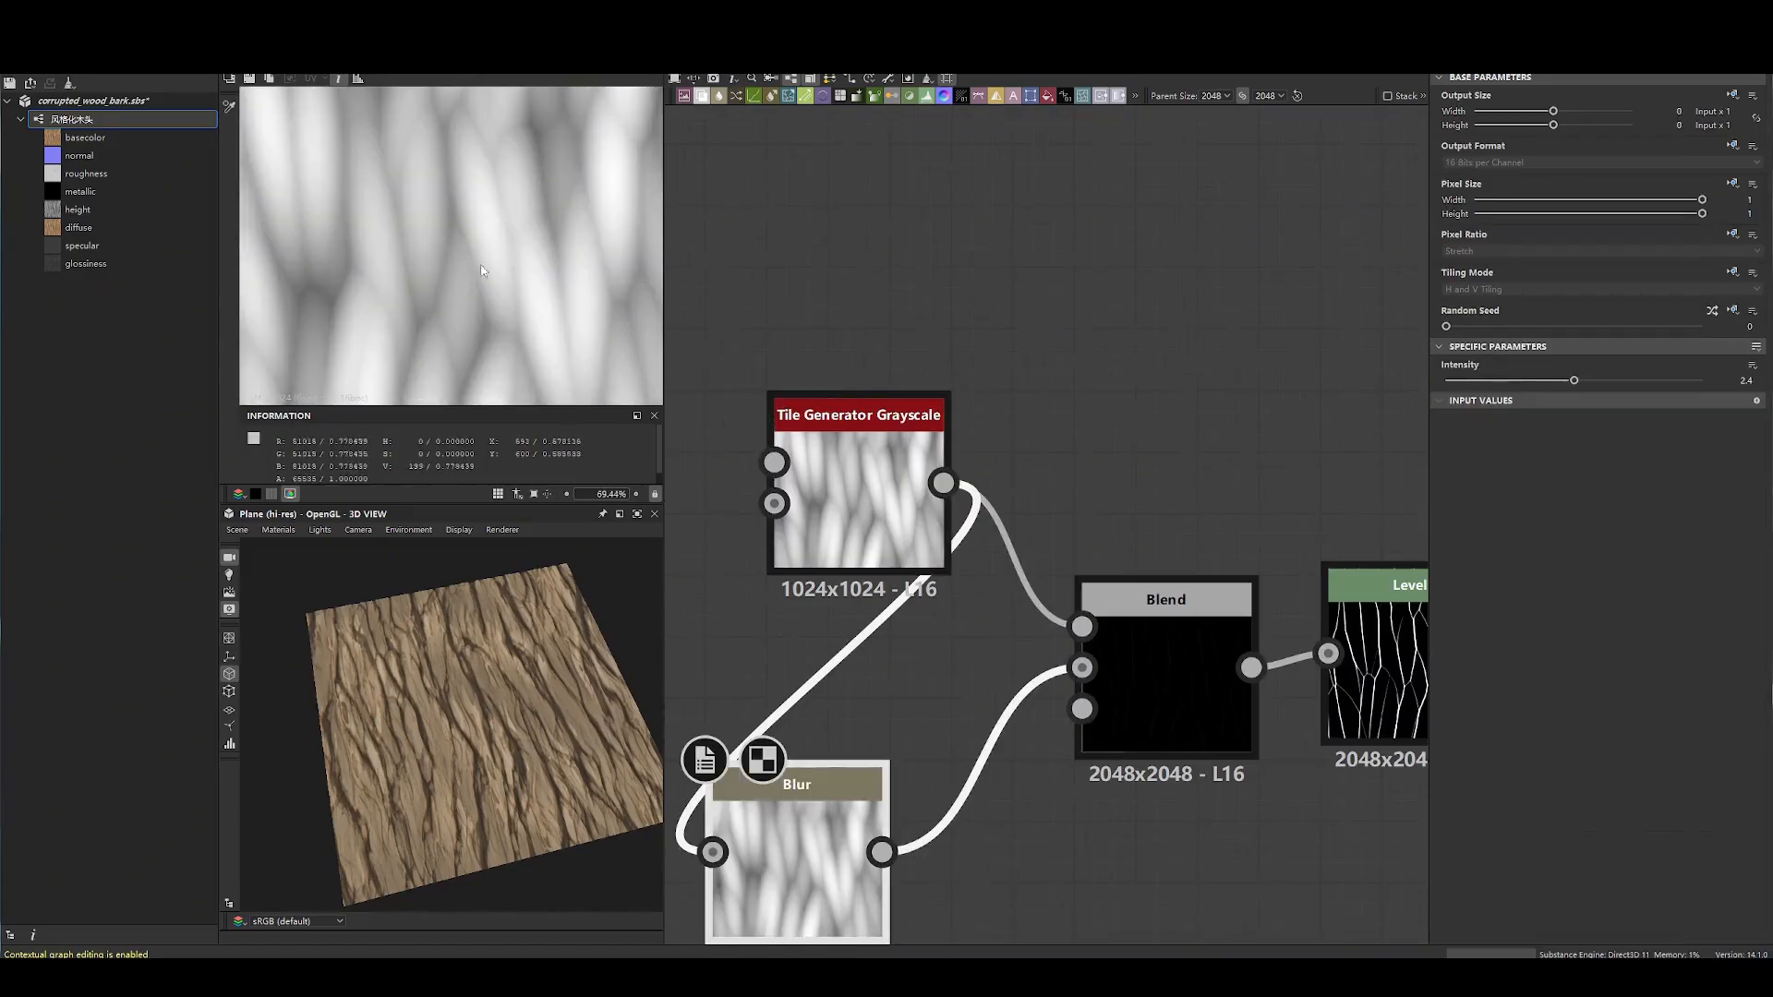
pyautogui.scroll(6, 478, 268)
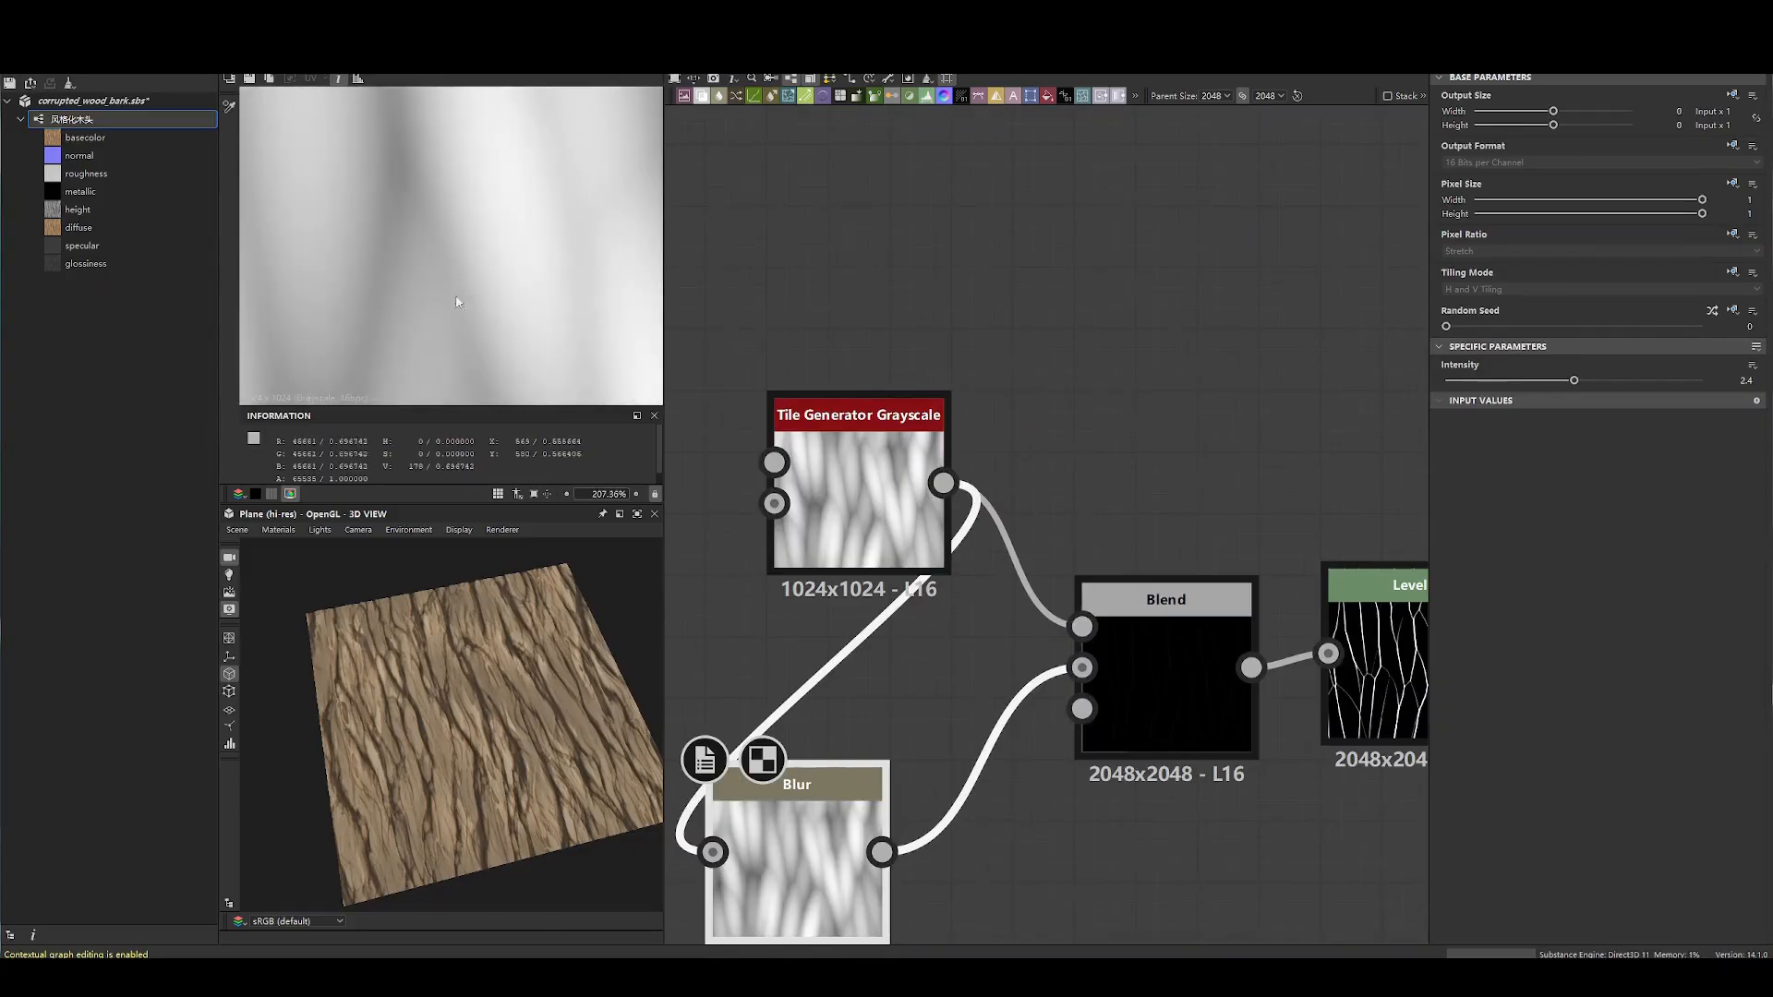
# - Trace how the upper Tile Generator and its Blur feed the Subtract Blend, and preview the resulting Levels
pyautogui.doubleClick(874, 508)
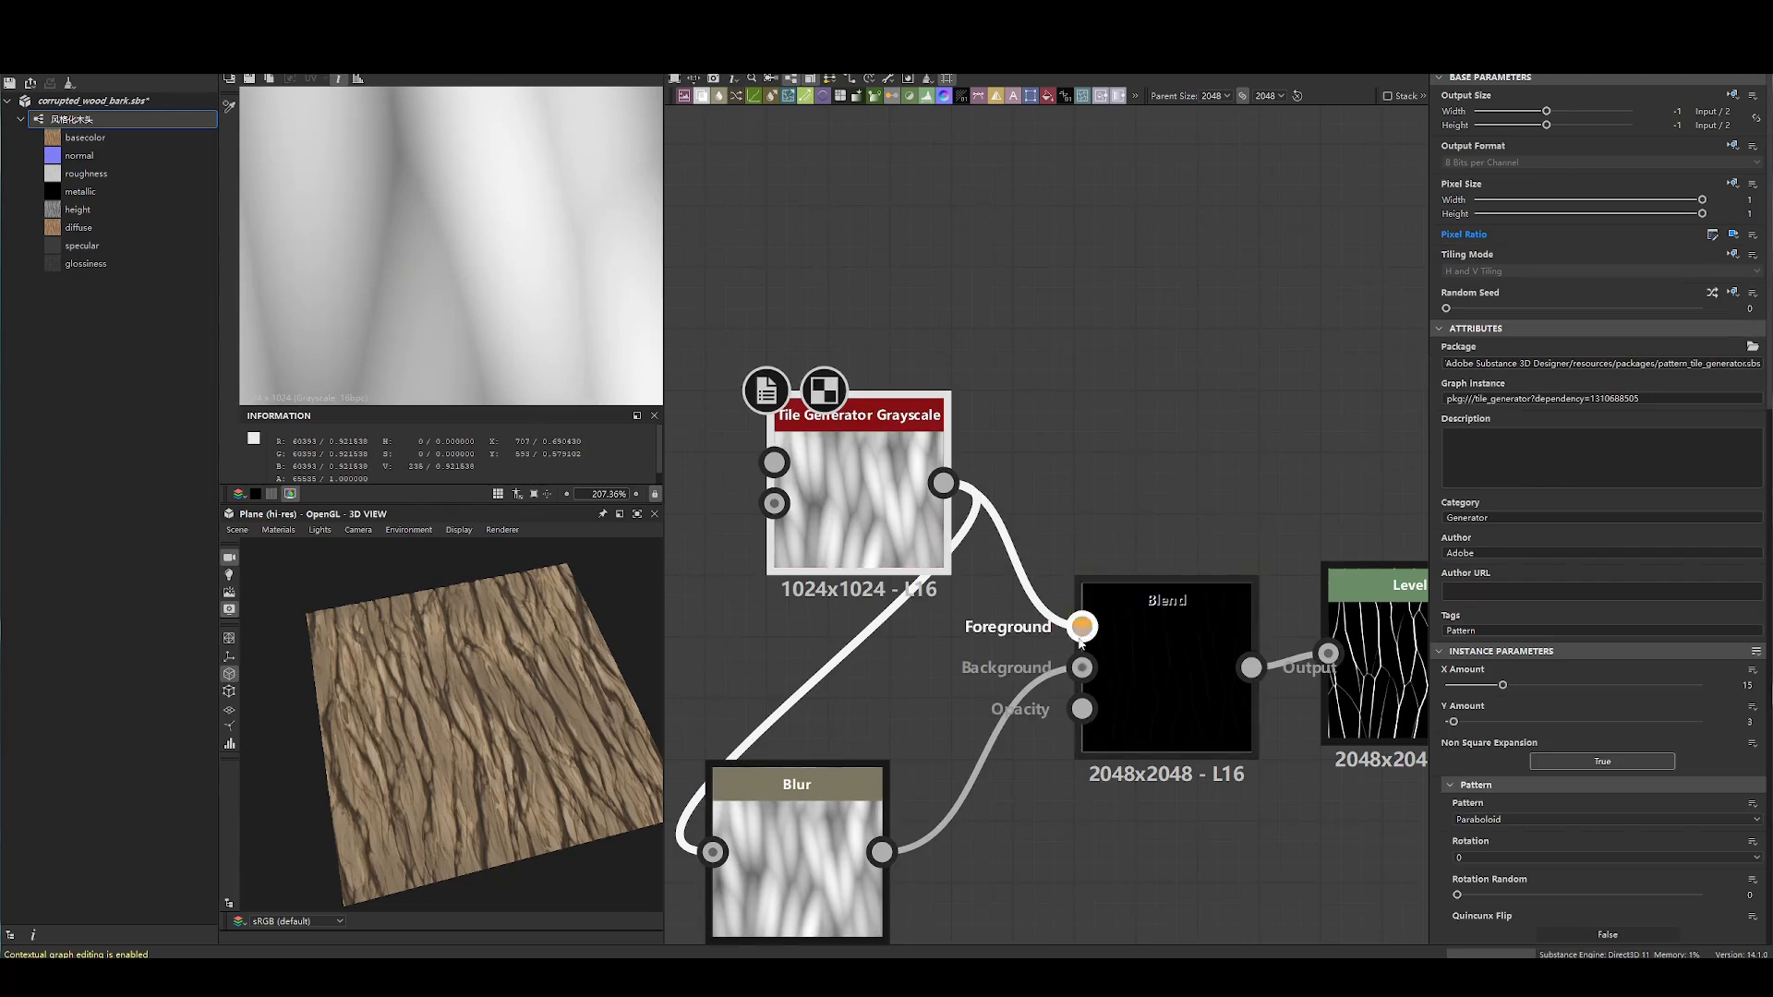
pyautogui.doubleClick(1173, 649)
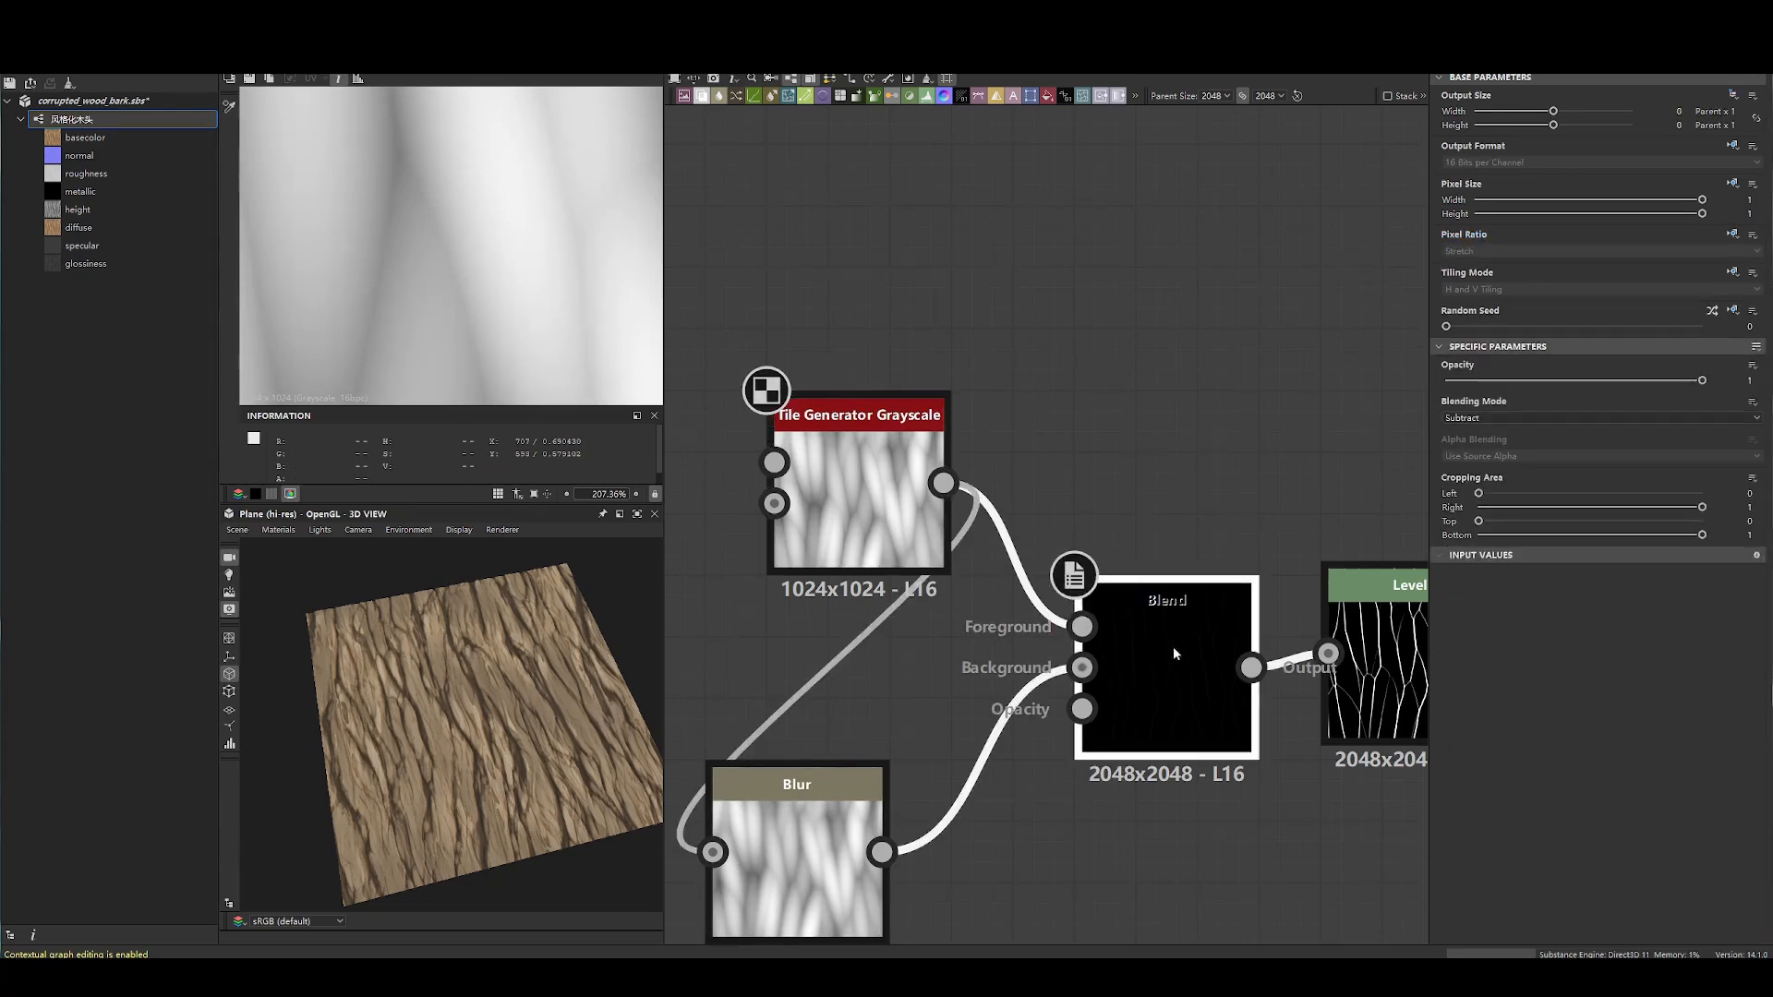
pyautogui.doubleClick(873, 497)
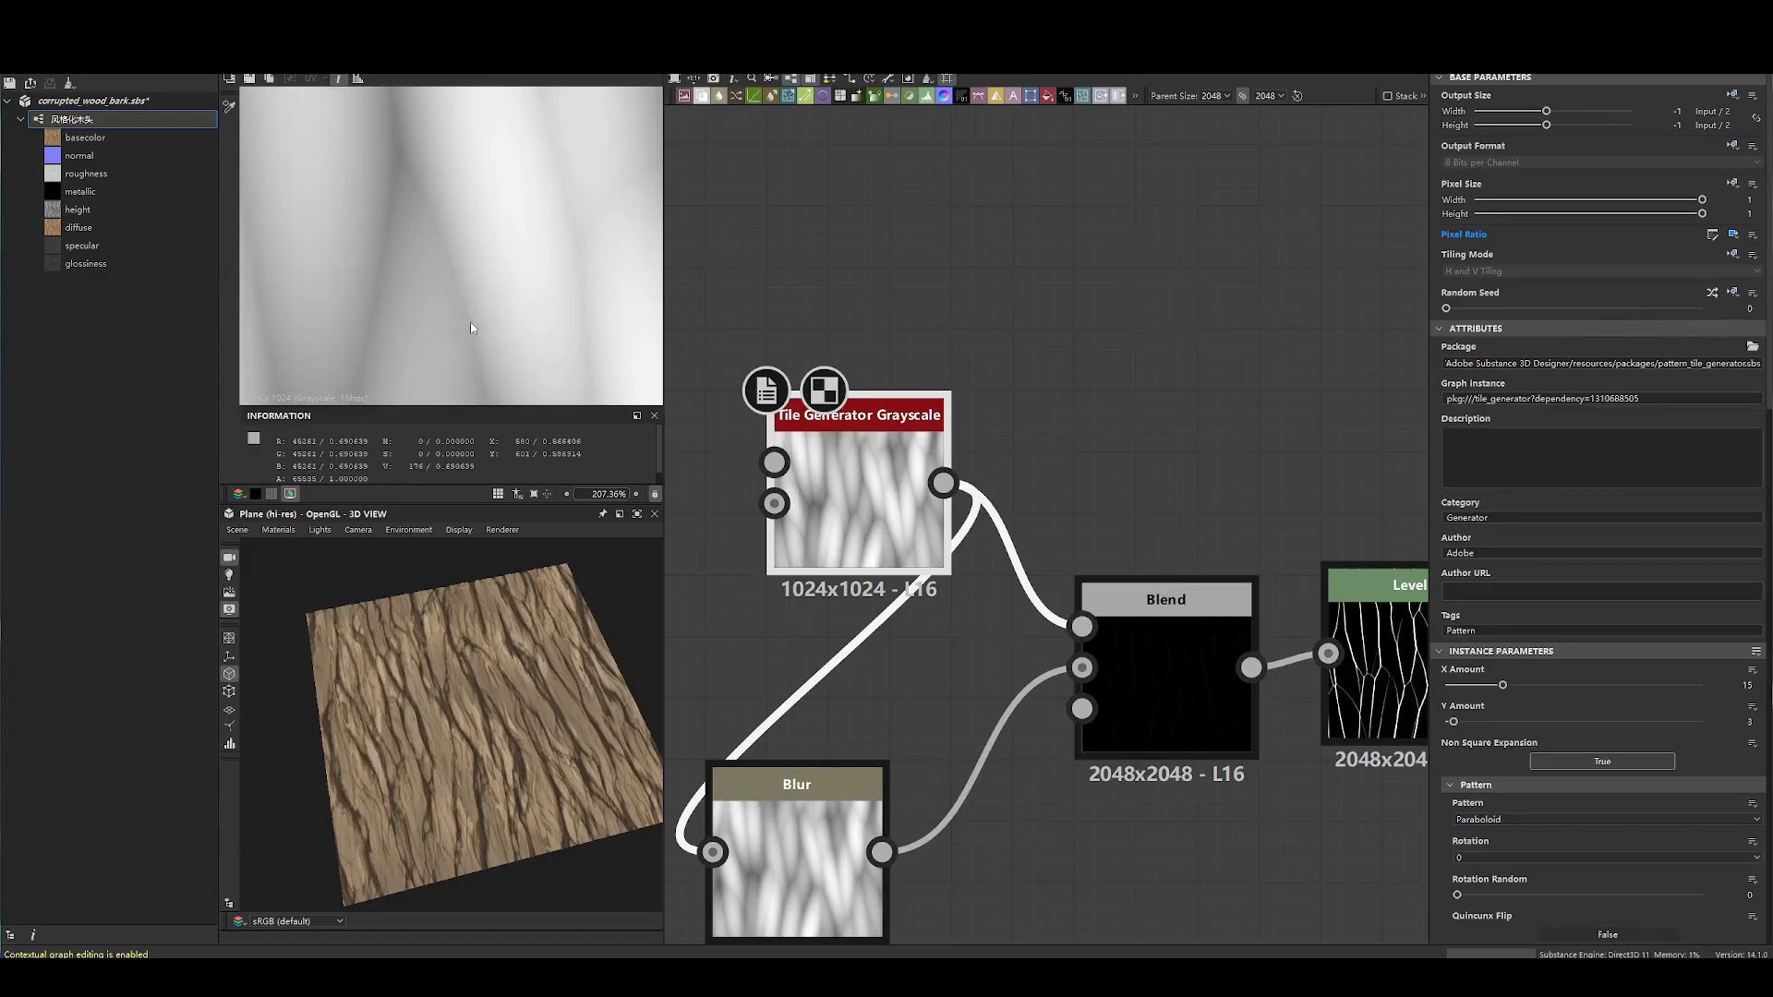
pyautogui.scroll(-5, 882, 494)
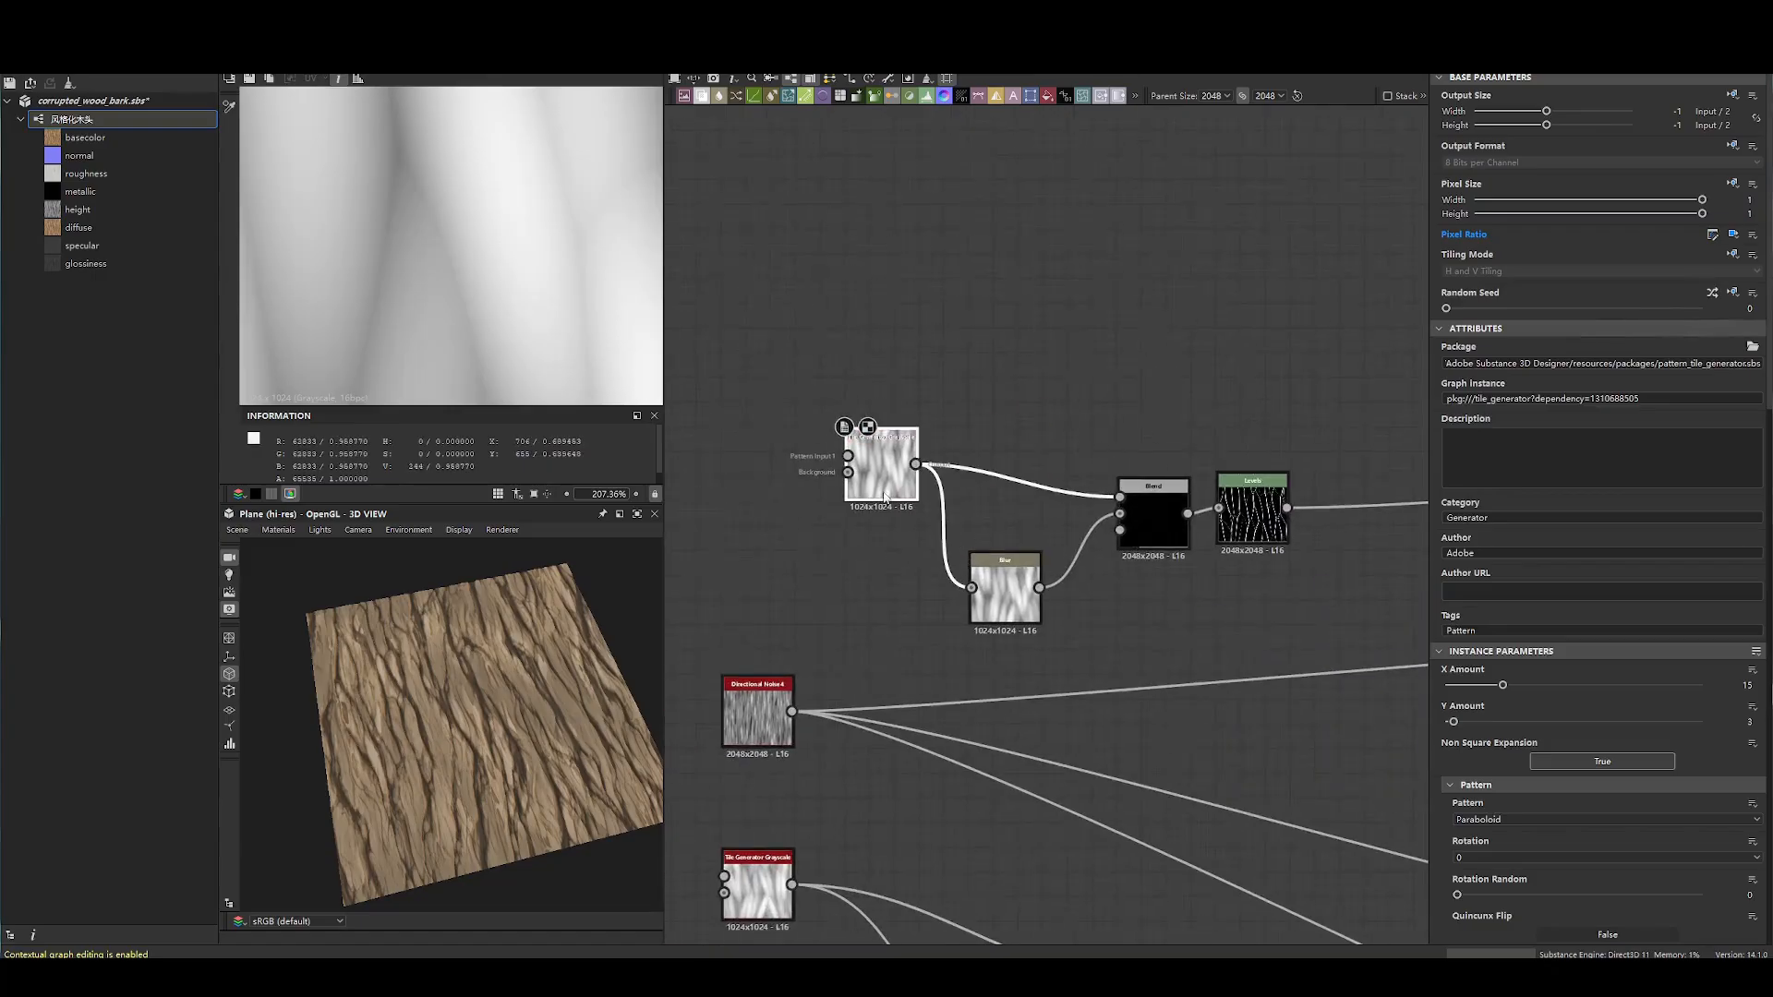
pyautogui.click(1005, 591)
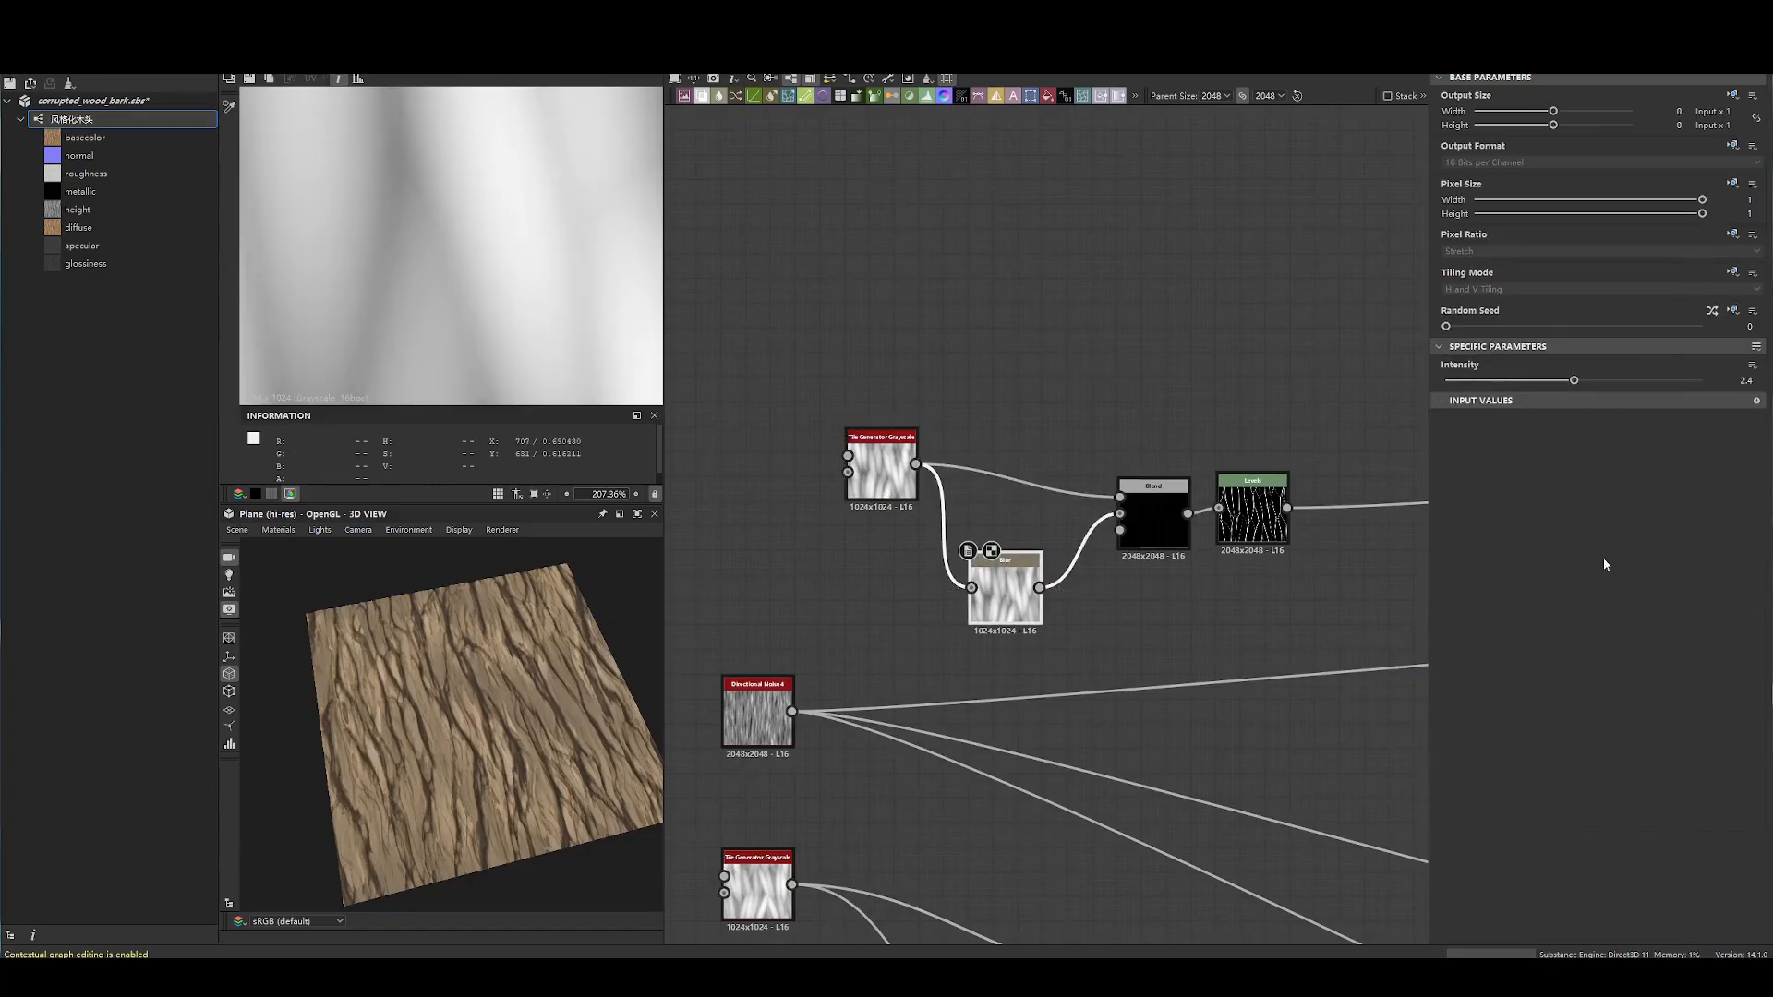
pyautogui.doubleClick(1240, 522)
pyautogui.doubleClick(1142, 519)
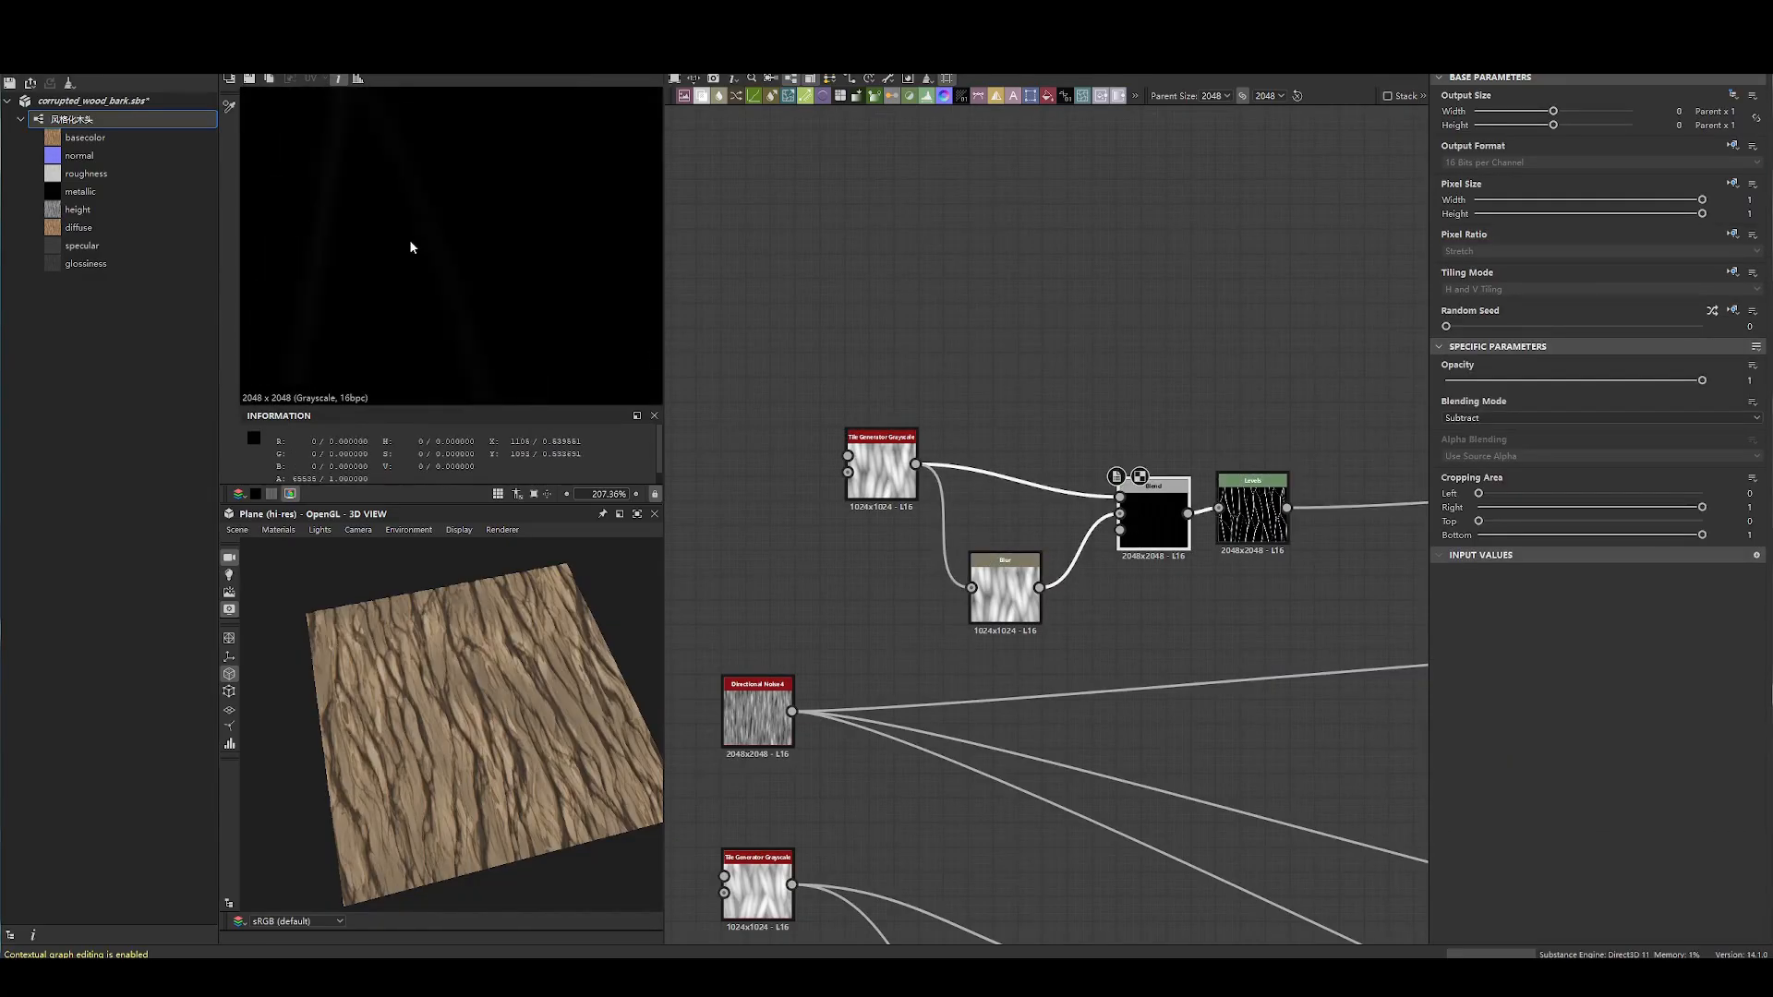
# - Compare gray values along the strand gaps in the sharp pattern, the blurred pattern and the subtracted Blend
pyautogui.doubleClick(883, 471)
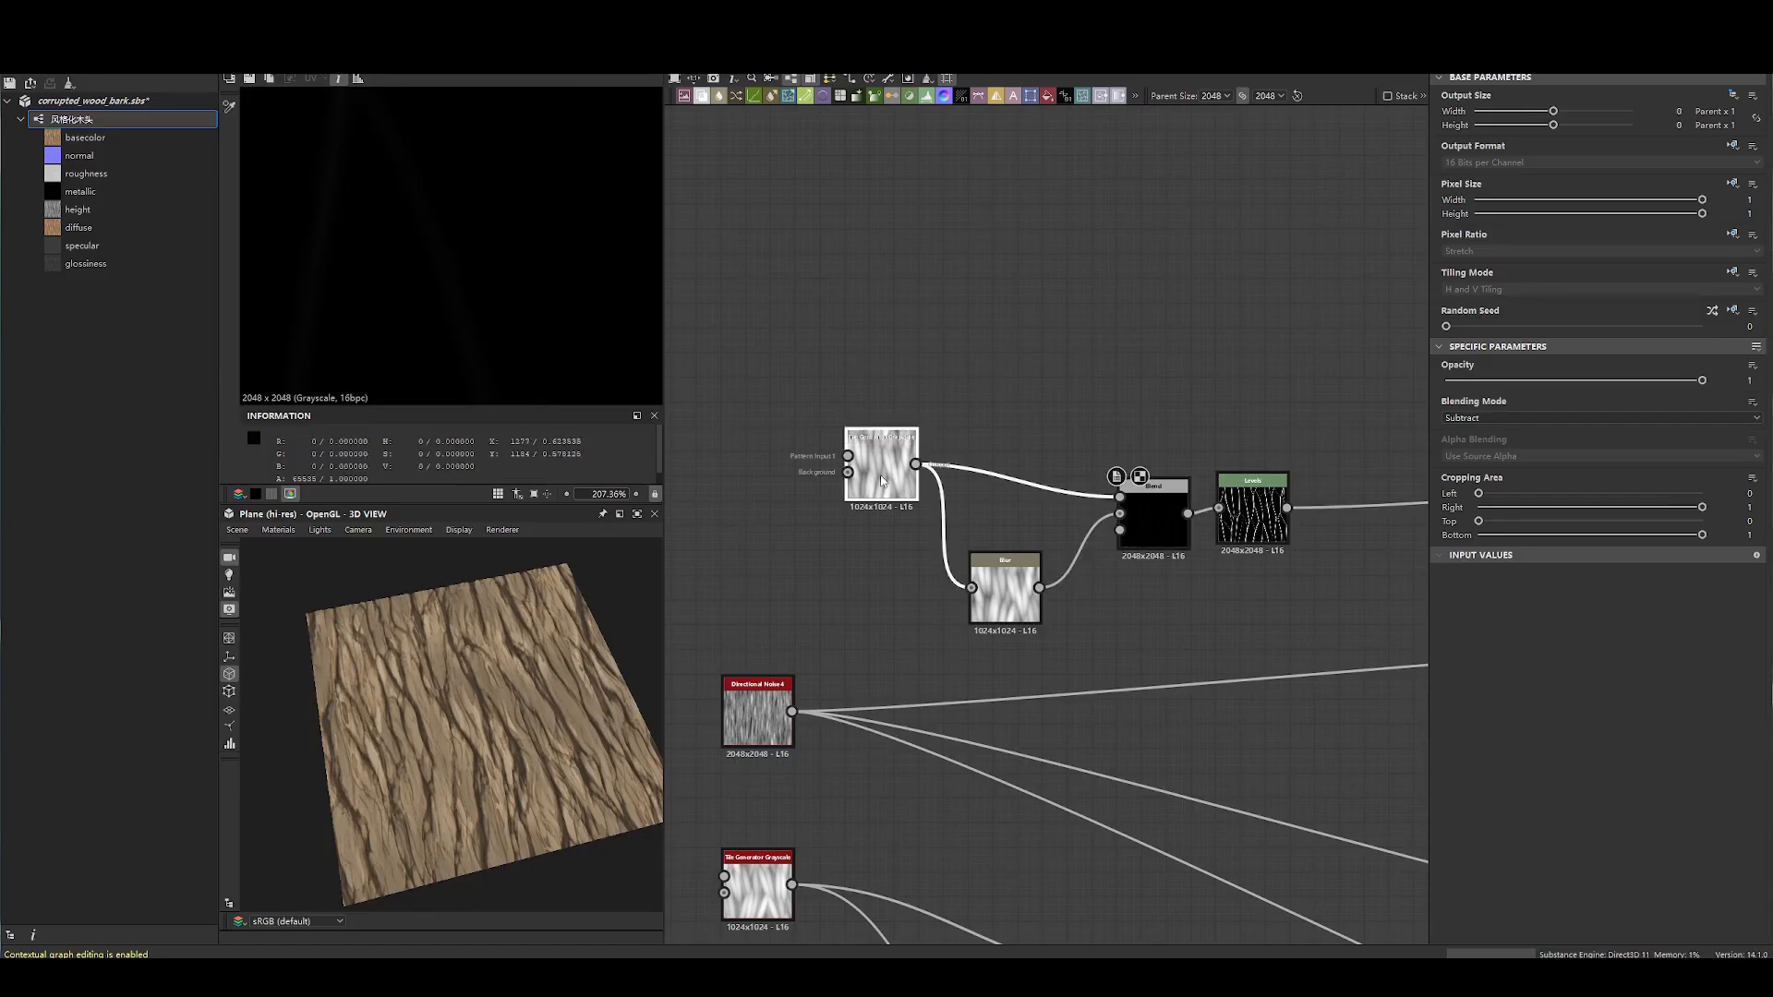
pyautogui.click(1005, 591)
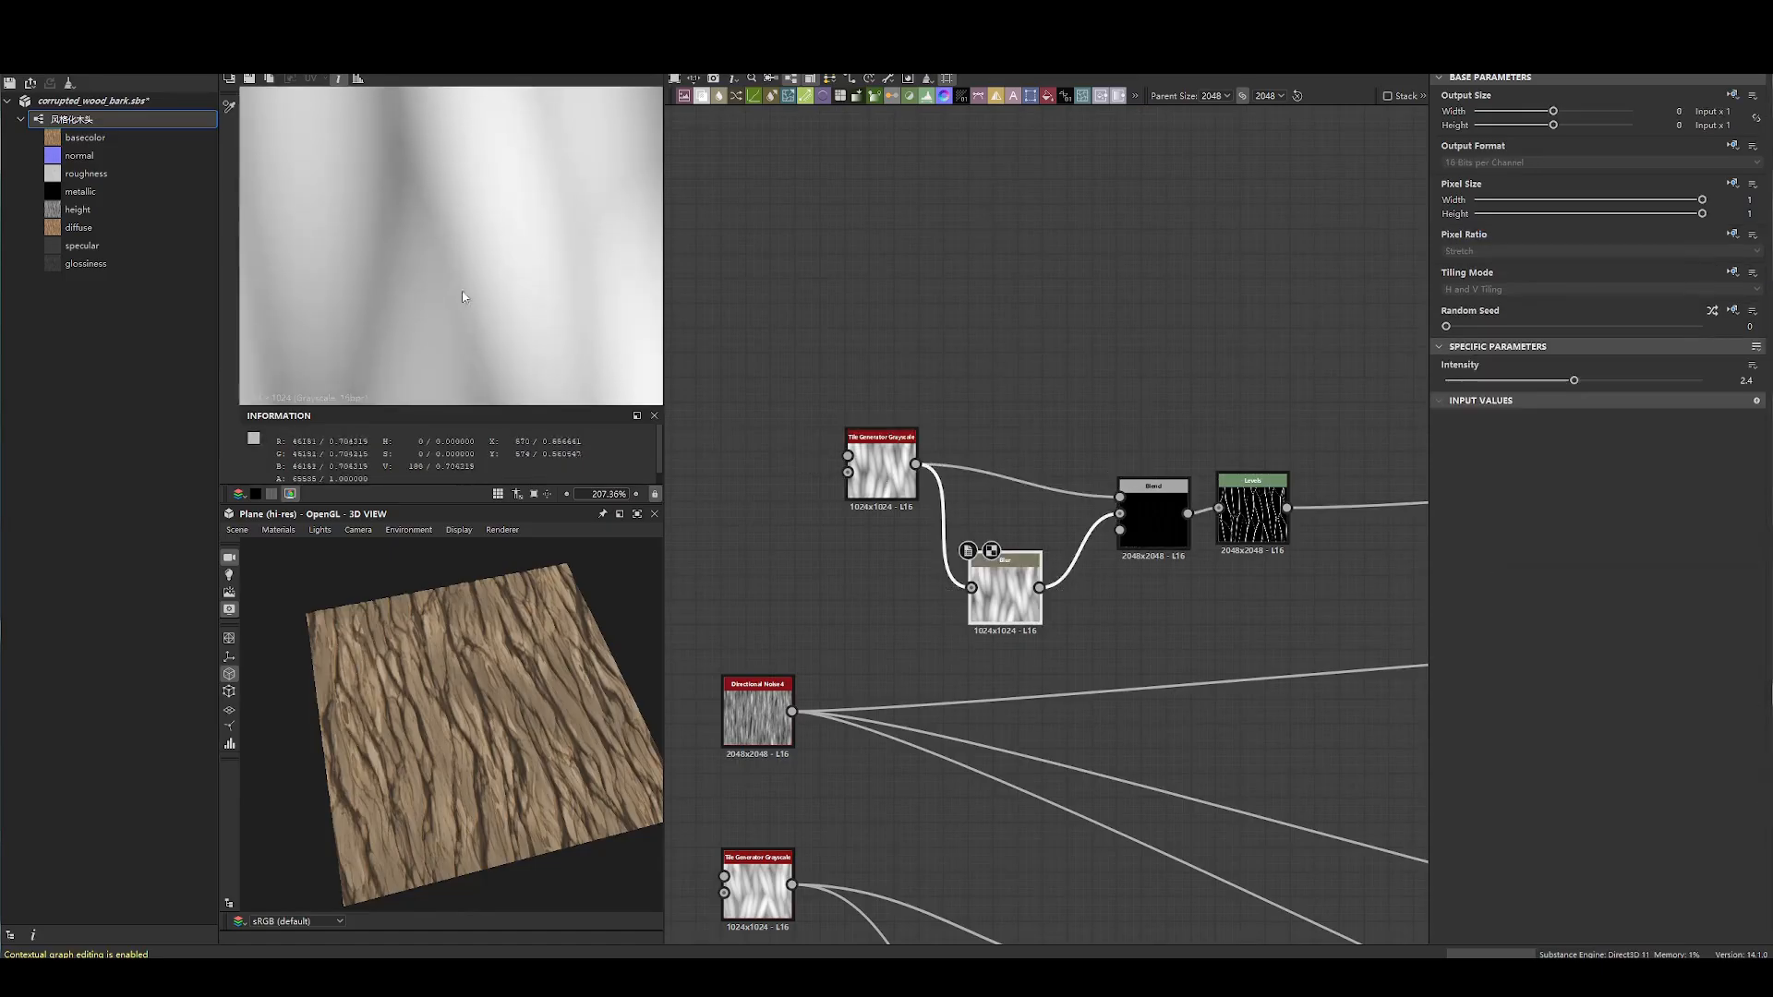
pyautogui.scroll(2, 453, 281)
pyautogui.doubleClick(868, 489)
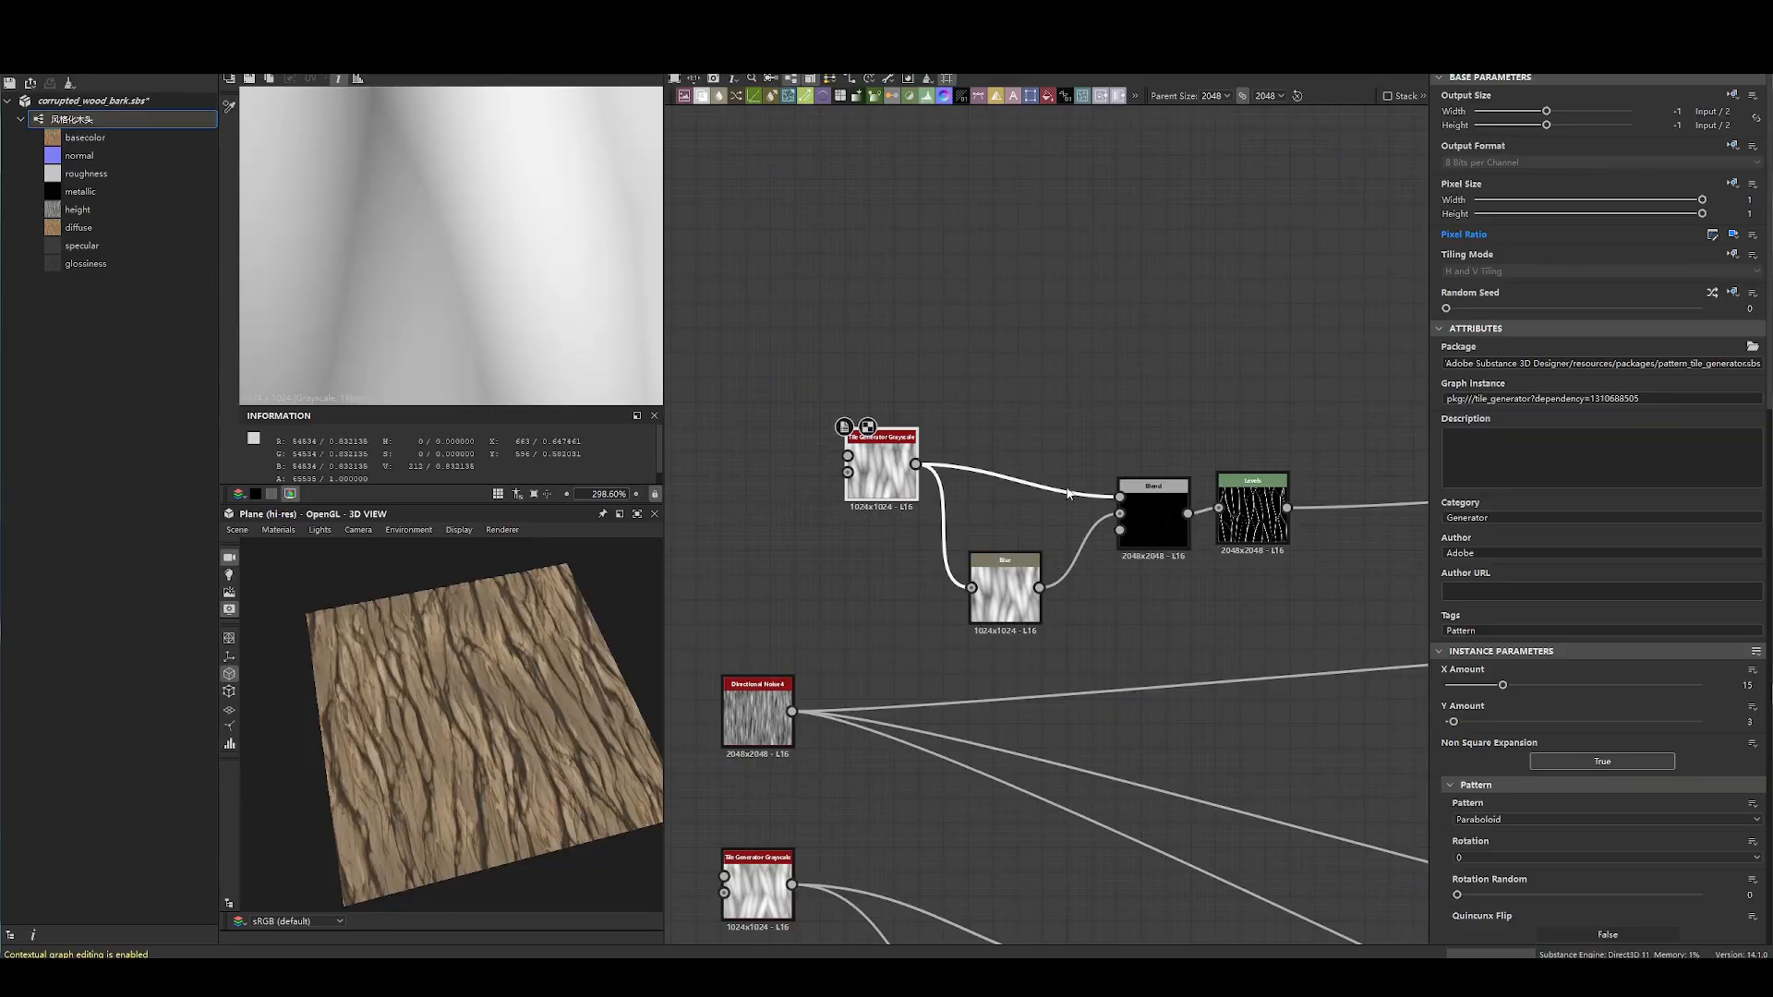
pyautogui.doubleClick(1142, 512)
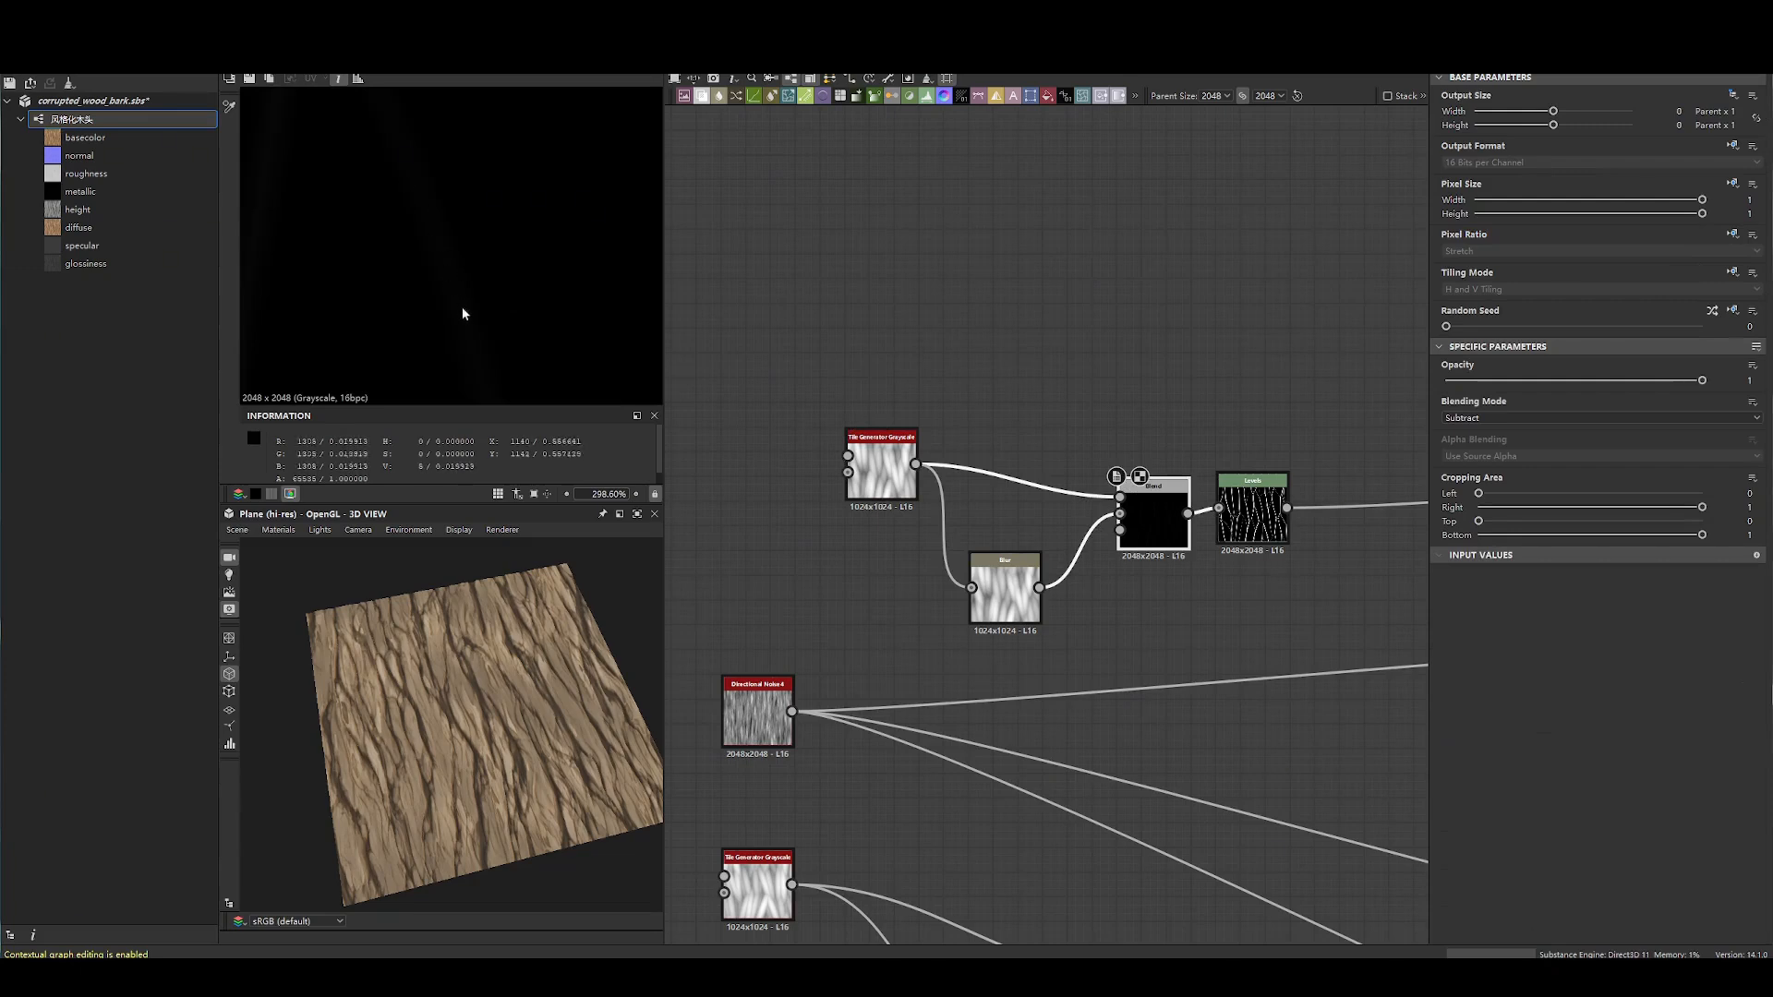
pyautogui.scroll(-5, 475, 296)
pyautogui.scroll(2, 418, 306)
# - Try an Intensity of 4.46 on the upper Blur, undo it, and move the Tile Generator away from the Blend
pyautogui.click(1005, 591)
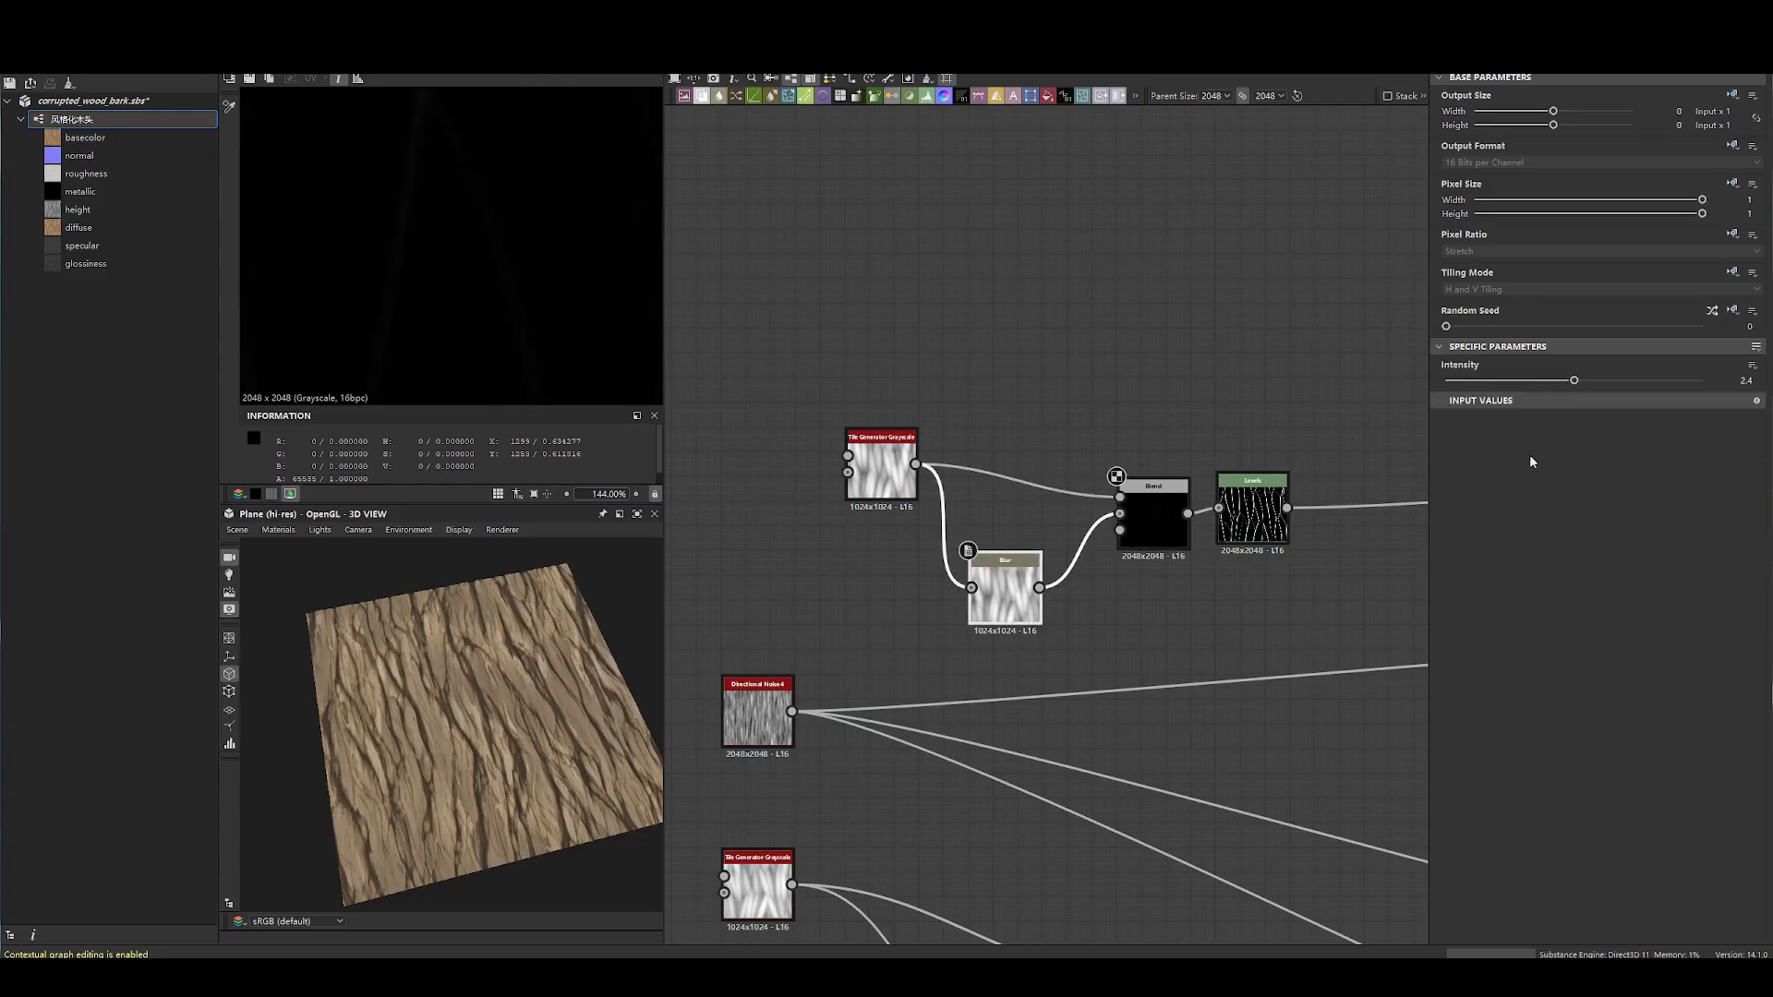
pyautogui.moveTo(1573, 381); pyautogui.dragTo(1683, 380)
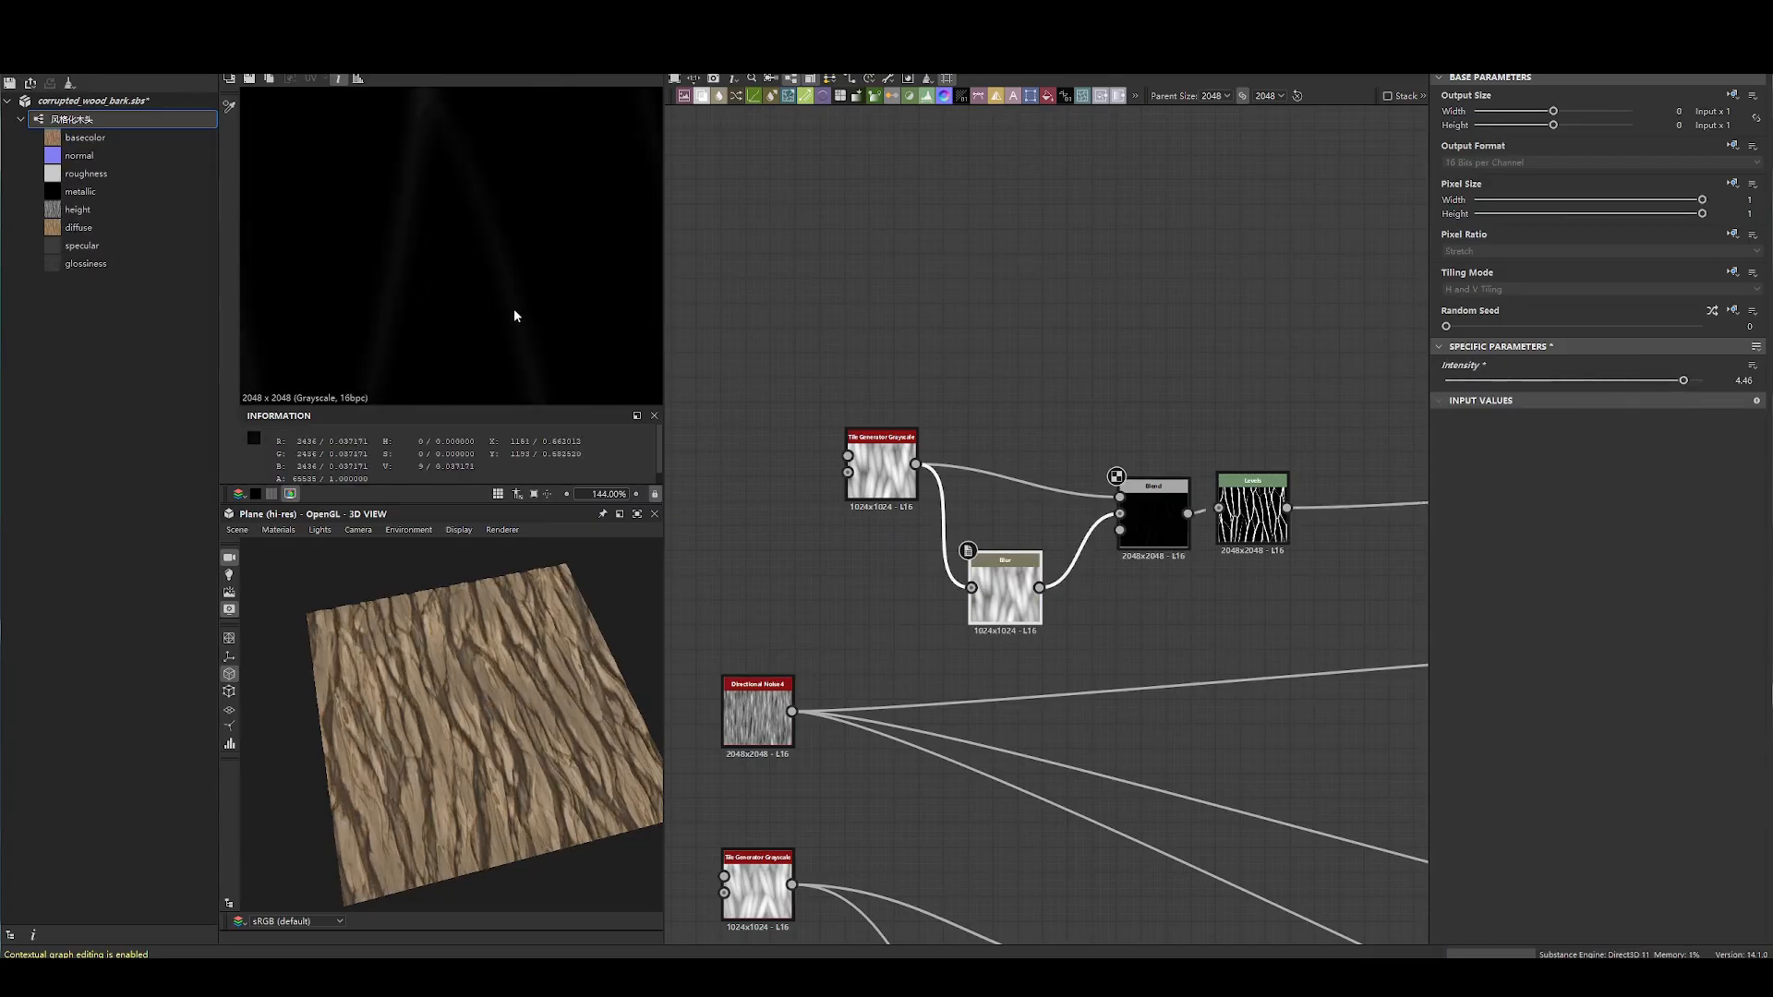
pyautogui.hotkey('ctrl', 'z')
pyautogui.scroll(-9, 513, 309)
pyautogui.moveTo(874, 461); pyautogui.dragTo(800, 486)
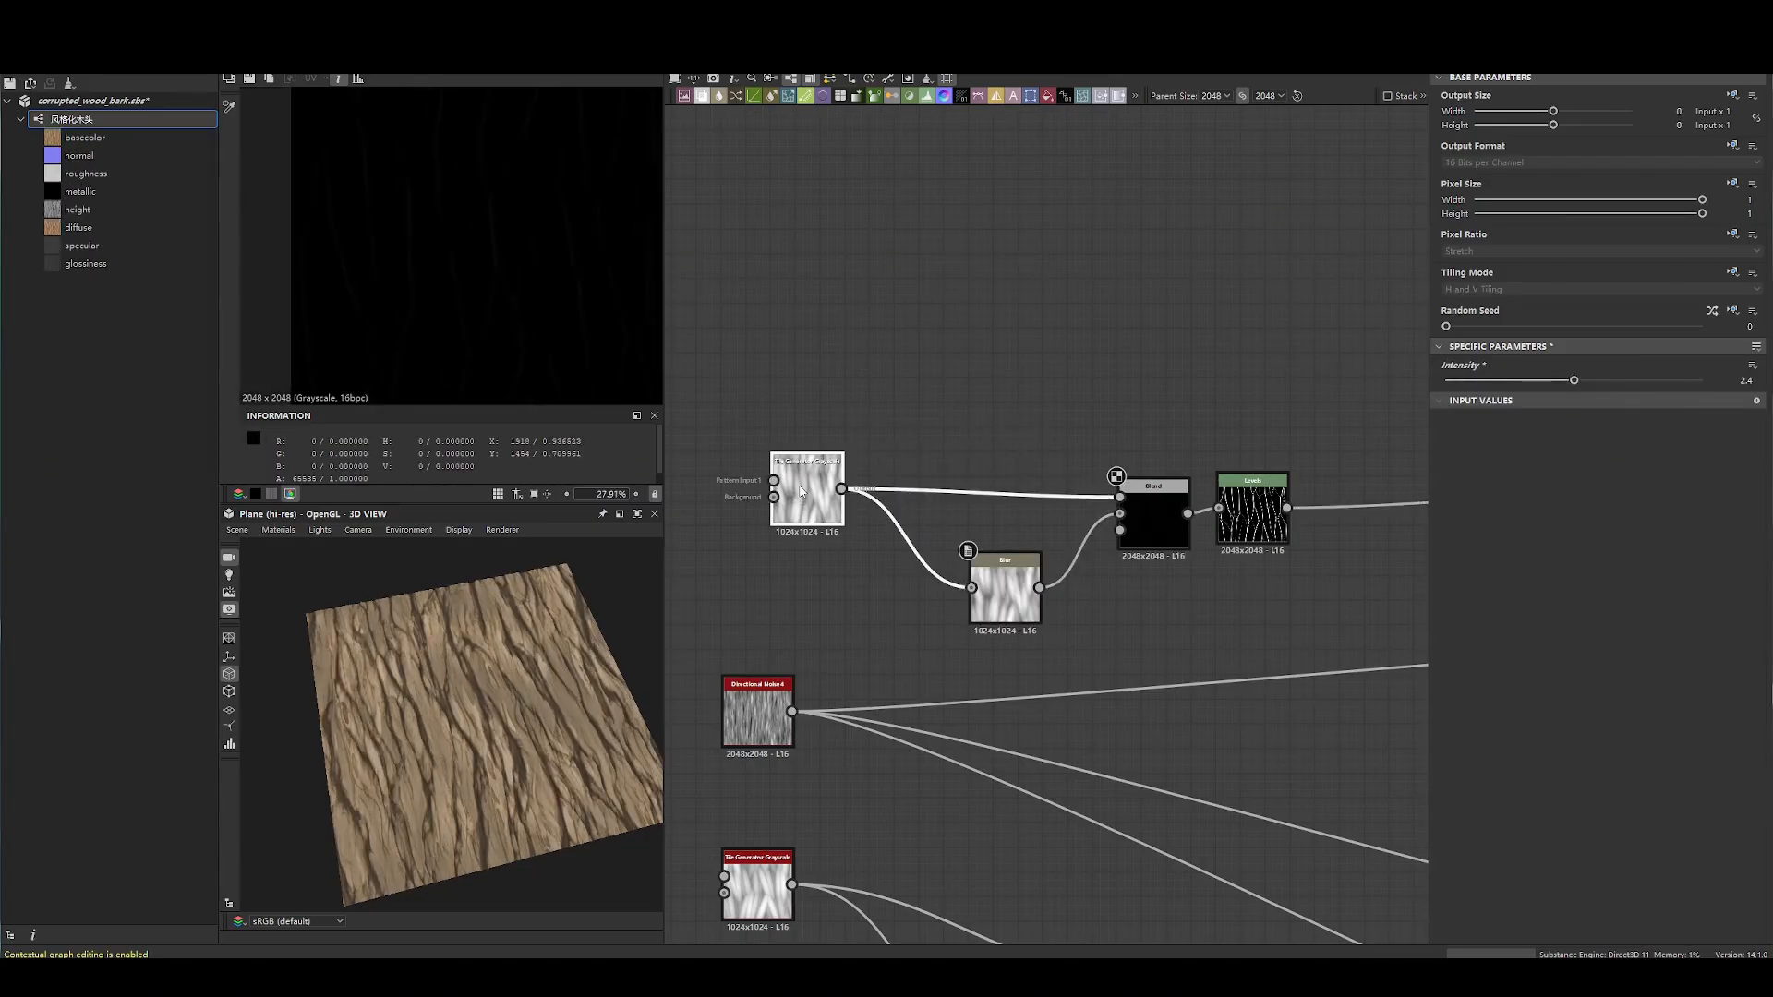
# - Preview the upper Tile Generator pattern, and examine the crack lines produced by its Levels node up close
pyautogui.doubleClick(801, 491)
pyautogui.scroll(6, 456, 234)
pyautogui.scroll(-4, 477, 174)
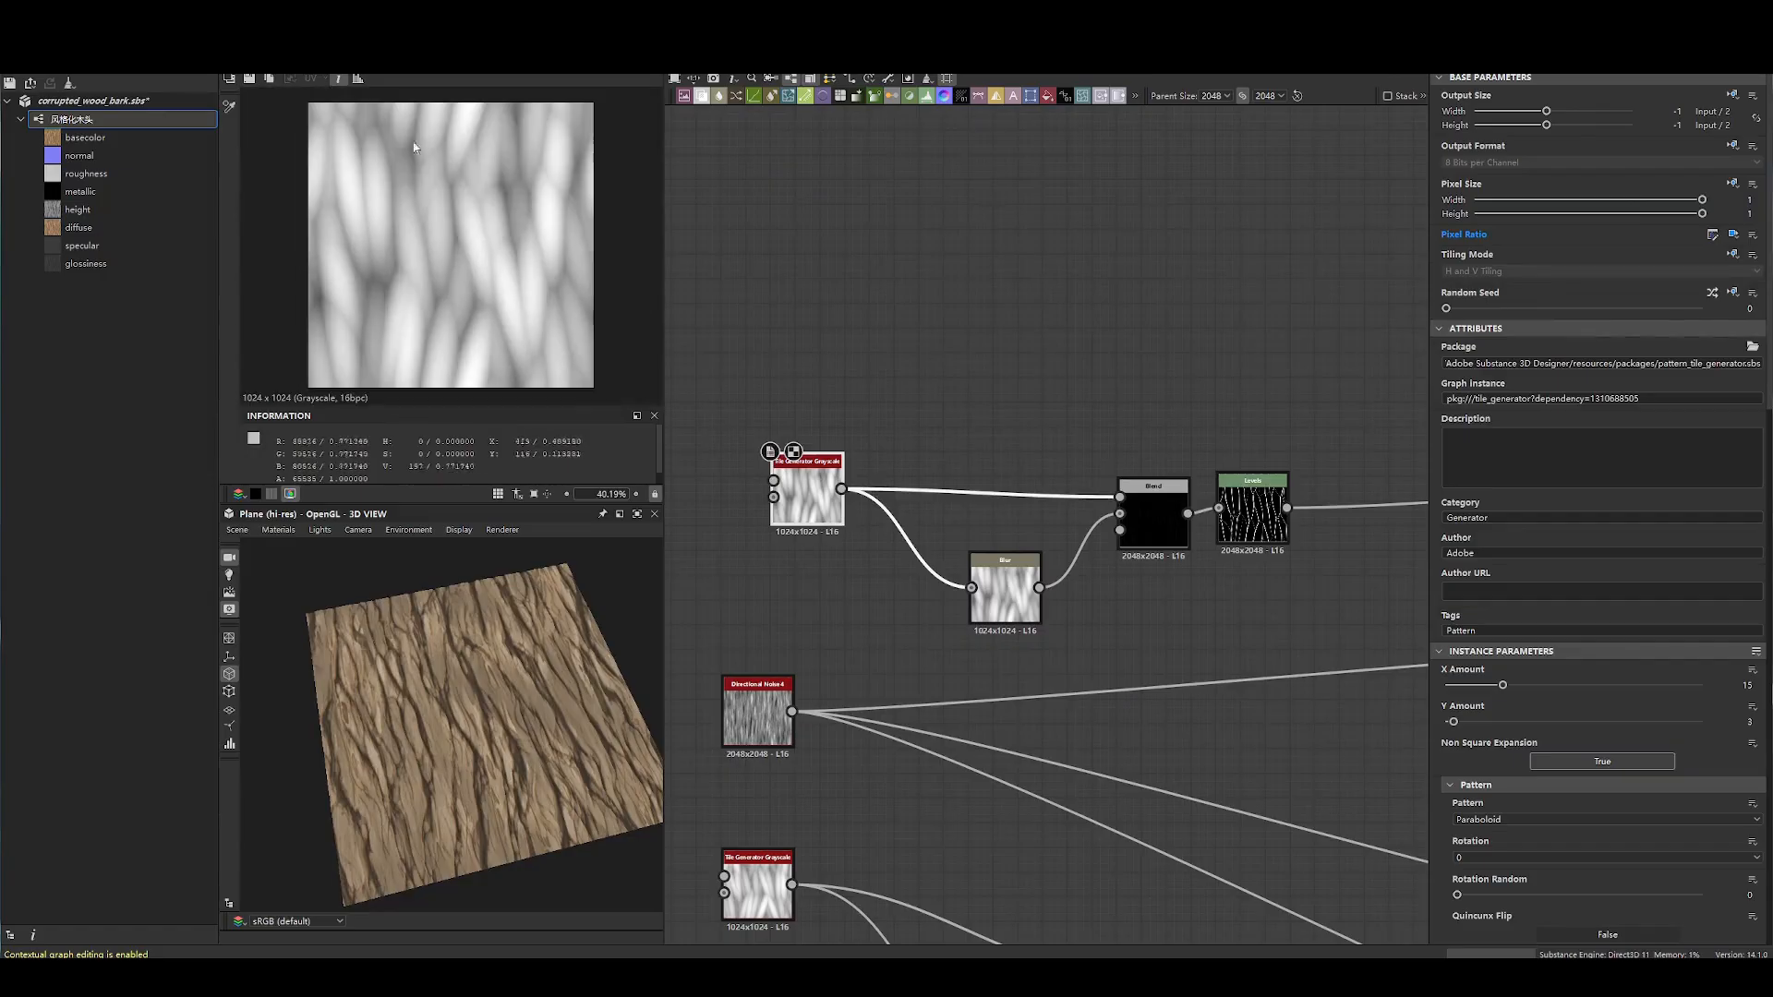
pyautogui.moveTo(1022, 425); pyautogui.dragTo(873, 398, button='middle')
pyautogui.scroll(4, 1100, 485)
pyautogui.doubleClick(1101, 492)
pyautogui.scroll(4, 476, 325)
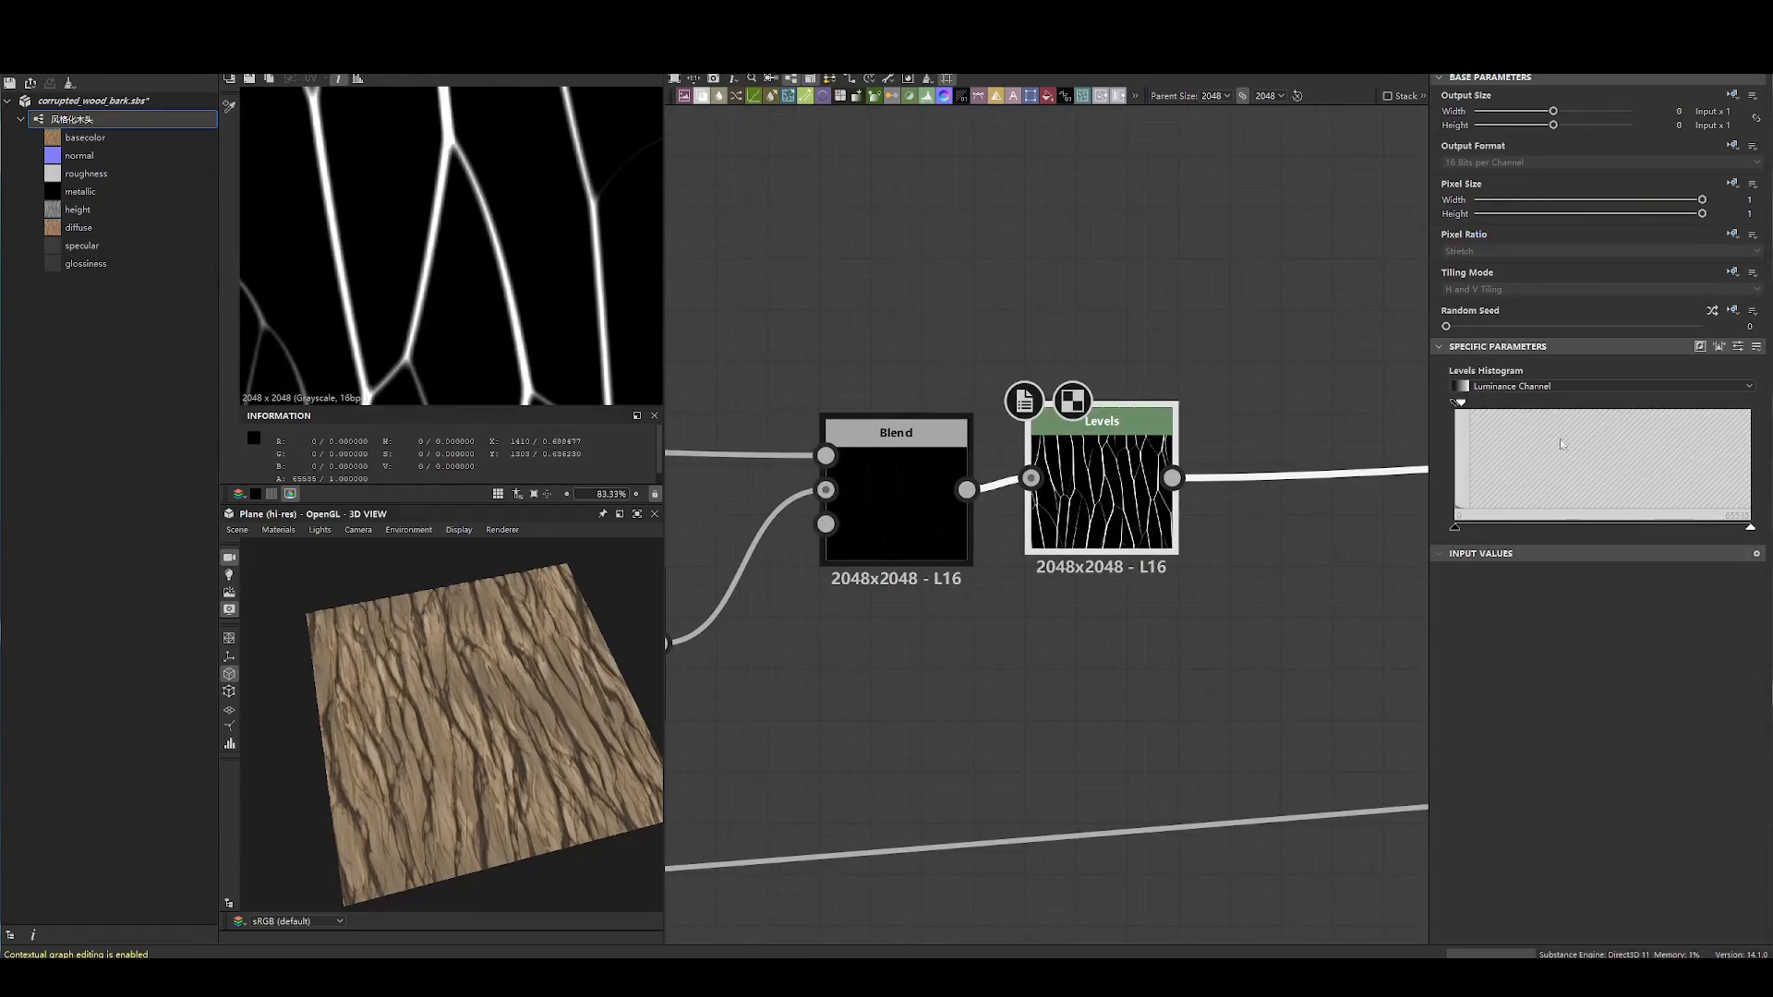
# - Preview the Levels of the lower crack branch and the Subtract Blend that feeds it
pyautogui.scroll(-10, 521, 244)
pyautogui.scroll(-4, 1196, 630)
pyautogui.moveTo(1195, 631); pyautogui.dragTo(985, 338, button='middle')
pyautogui.scroll(-2, 985, 338)
pyautogui.scroll(4, 981, 593)
pyautogui.doubleClick(961, 651)
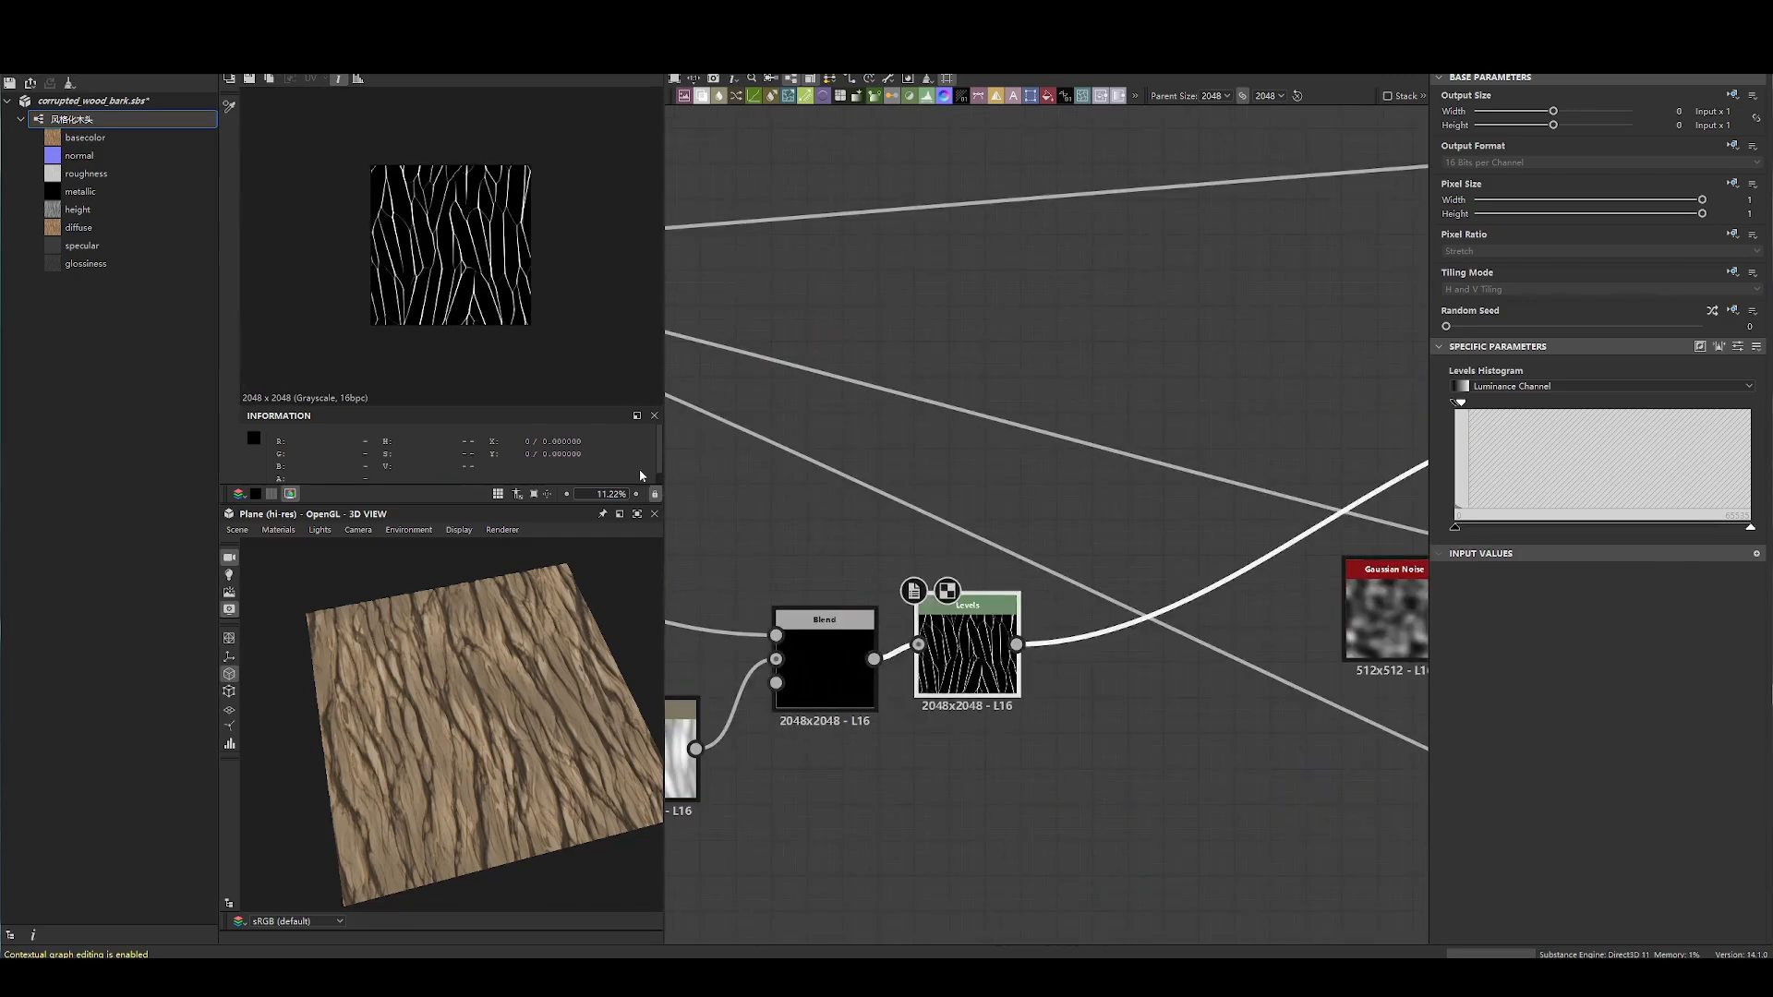
pyautogui.doubleClick(833, 652)
pyautogui.scroll(-1, 1014, 302)
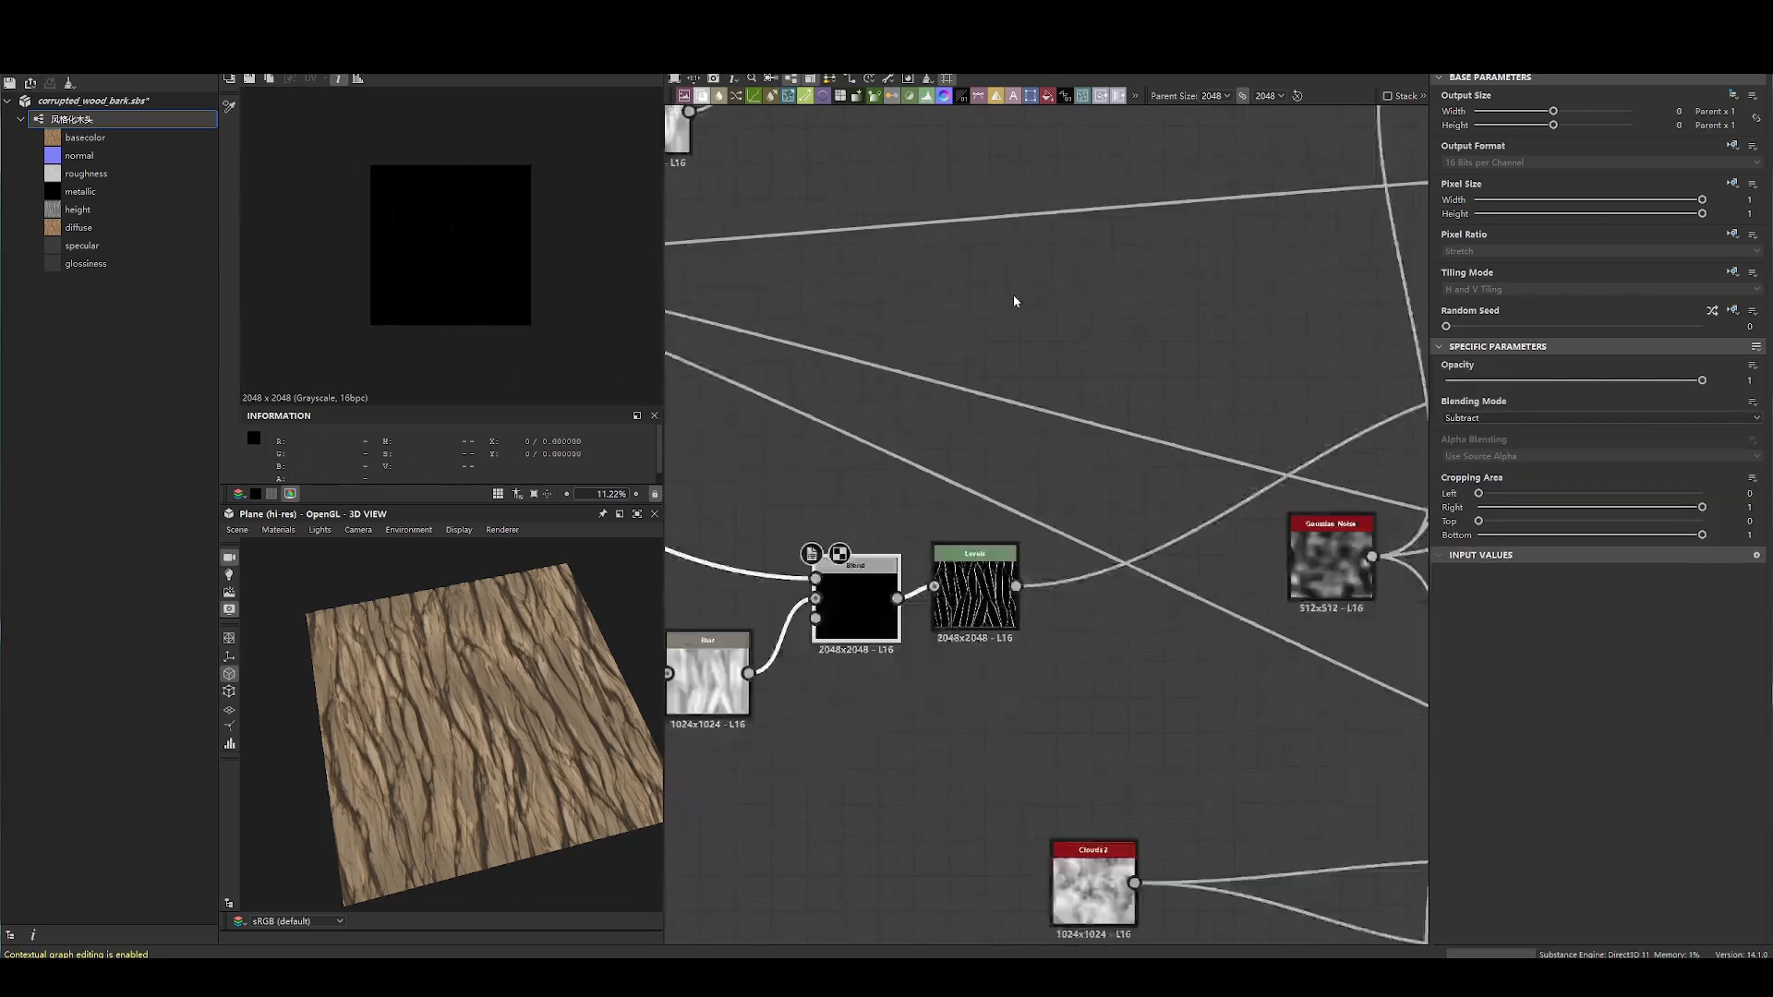
# - Move the node groups that generate the crack lines farther away from the noise and Warp nodes
pyautogui.scroll(-1, 1014, 302)
pyautogui.moveTo(1015, 302); pyautogui.dragTo(1016, 585, button='middle')
pyautogui.scroll(-3, 1043, 435)
pyautogui.moveTo(1148, 466); pyautogui.dragTo(1205, 405, button='middle')
pyautogui.moveTo(783, 249); pyautogui.dragTo(1147, 654)
pyautogui.moveTo(1080, 588); pyautogui.dragTo(764, 554)
pyautogui.click(1006, 426)
pyautogui.moveTo(1030, 416); pyautogui.dragTo(1323, 423, button='middle')
pyautogui.moveTo(807, 413); pyautogui.dragTo(1360, 494)
pyautogui.moveTo(1072, 492); pyautogui.dragTo(741, 476, button='middle')
# - Reposition the Directional Noise 4 node and preview its vertical streaks up close
pyautogui.moveTo(787, 477); pyautogui.dragTo(813, 521)
pyautogui.doubleClick(813, 521)
pyautogui.scroll(5, 644, 328)
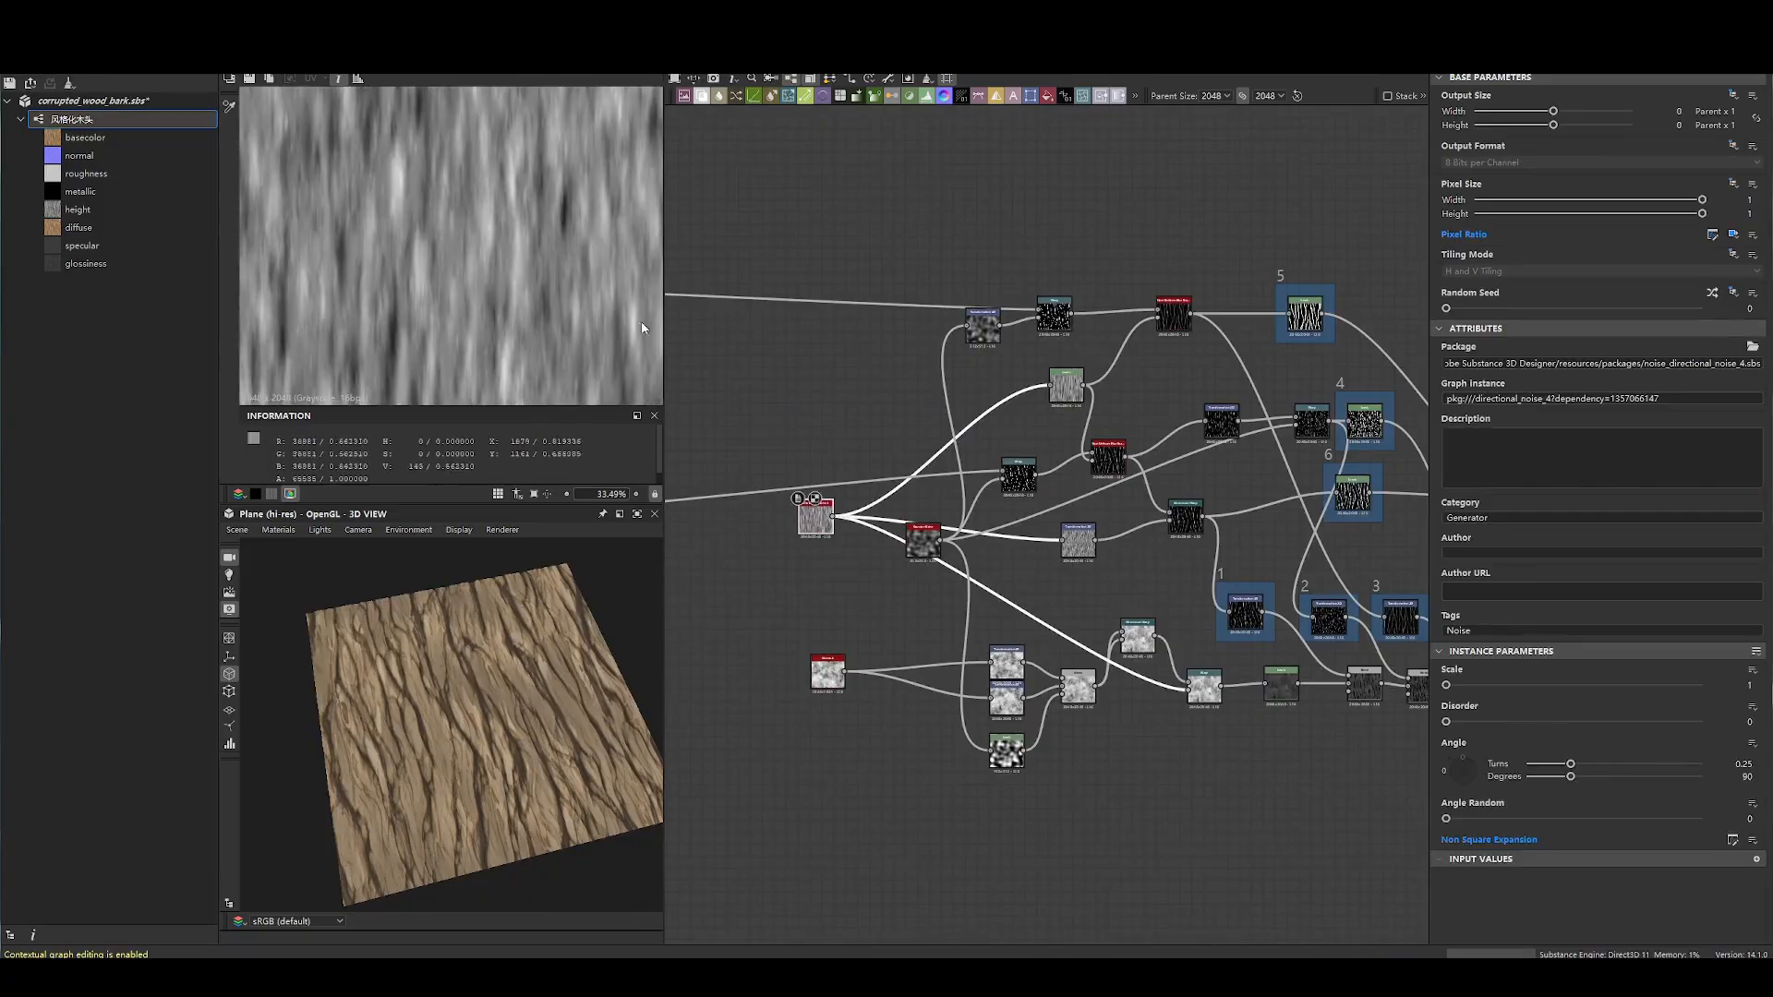
pyautogui.scroll(5, 787, 524)
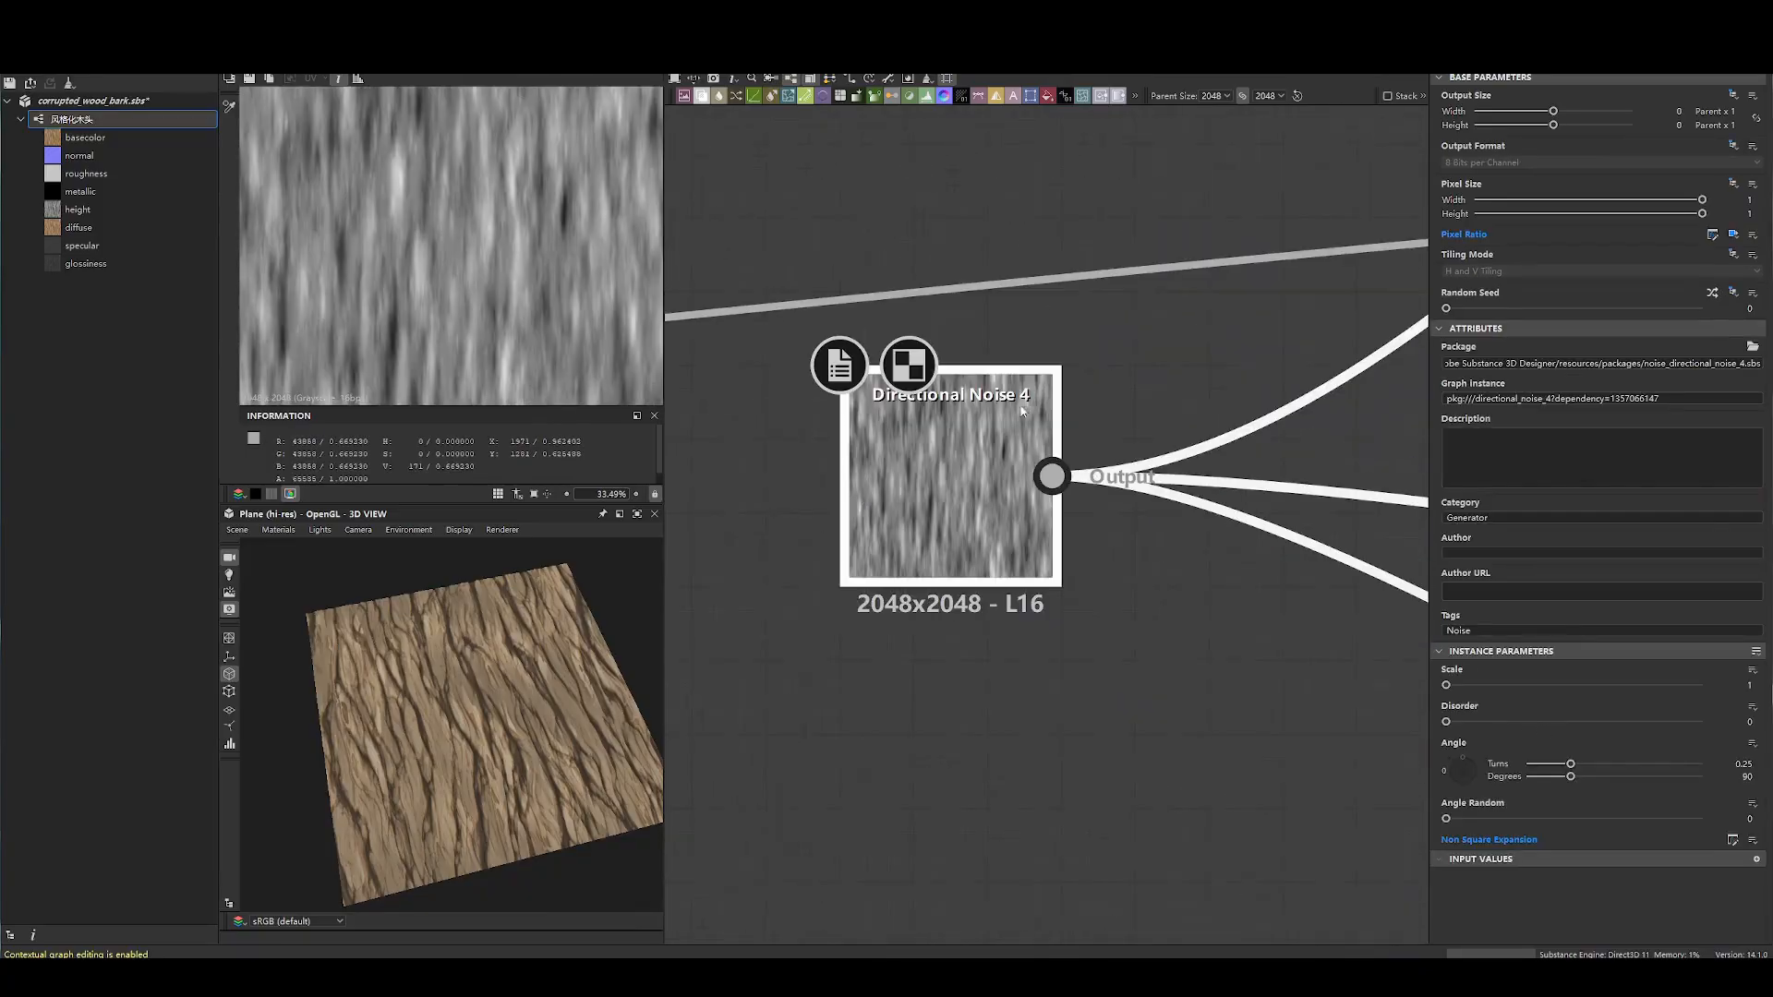
pyautogui.scroll(-4, 512, 311)
# - Search the node library for cloud and "bnw" noise nodes without adding any
pyautogui.press('space')
pyautogui.write('no')
pyautogui.press('BackSpace')
pyautogui.write('cl')
pyautogui.press('BackSpace')
pyautogui.write('loud')
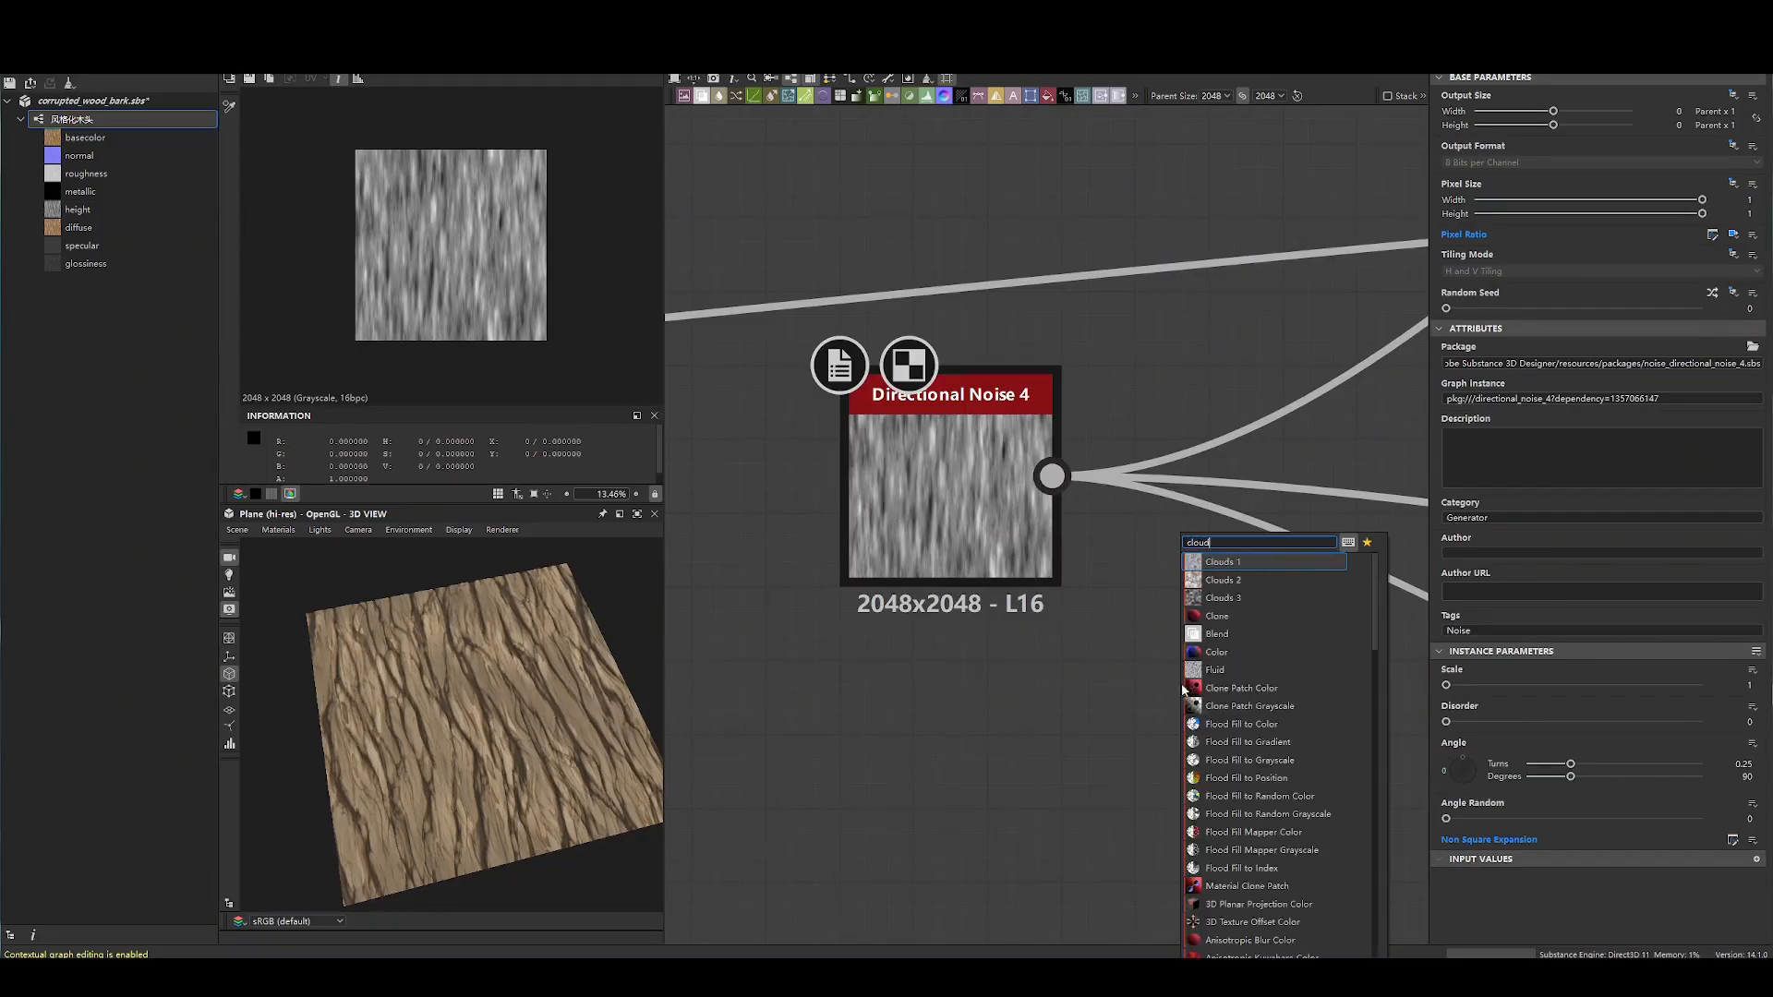
pyautogui.click(987, 725)
pyautogui.press('space')
pyautogui.write('bnw')
pyautogui.click(896, 672)
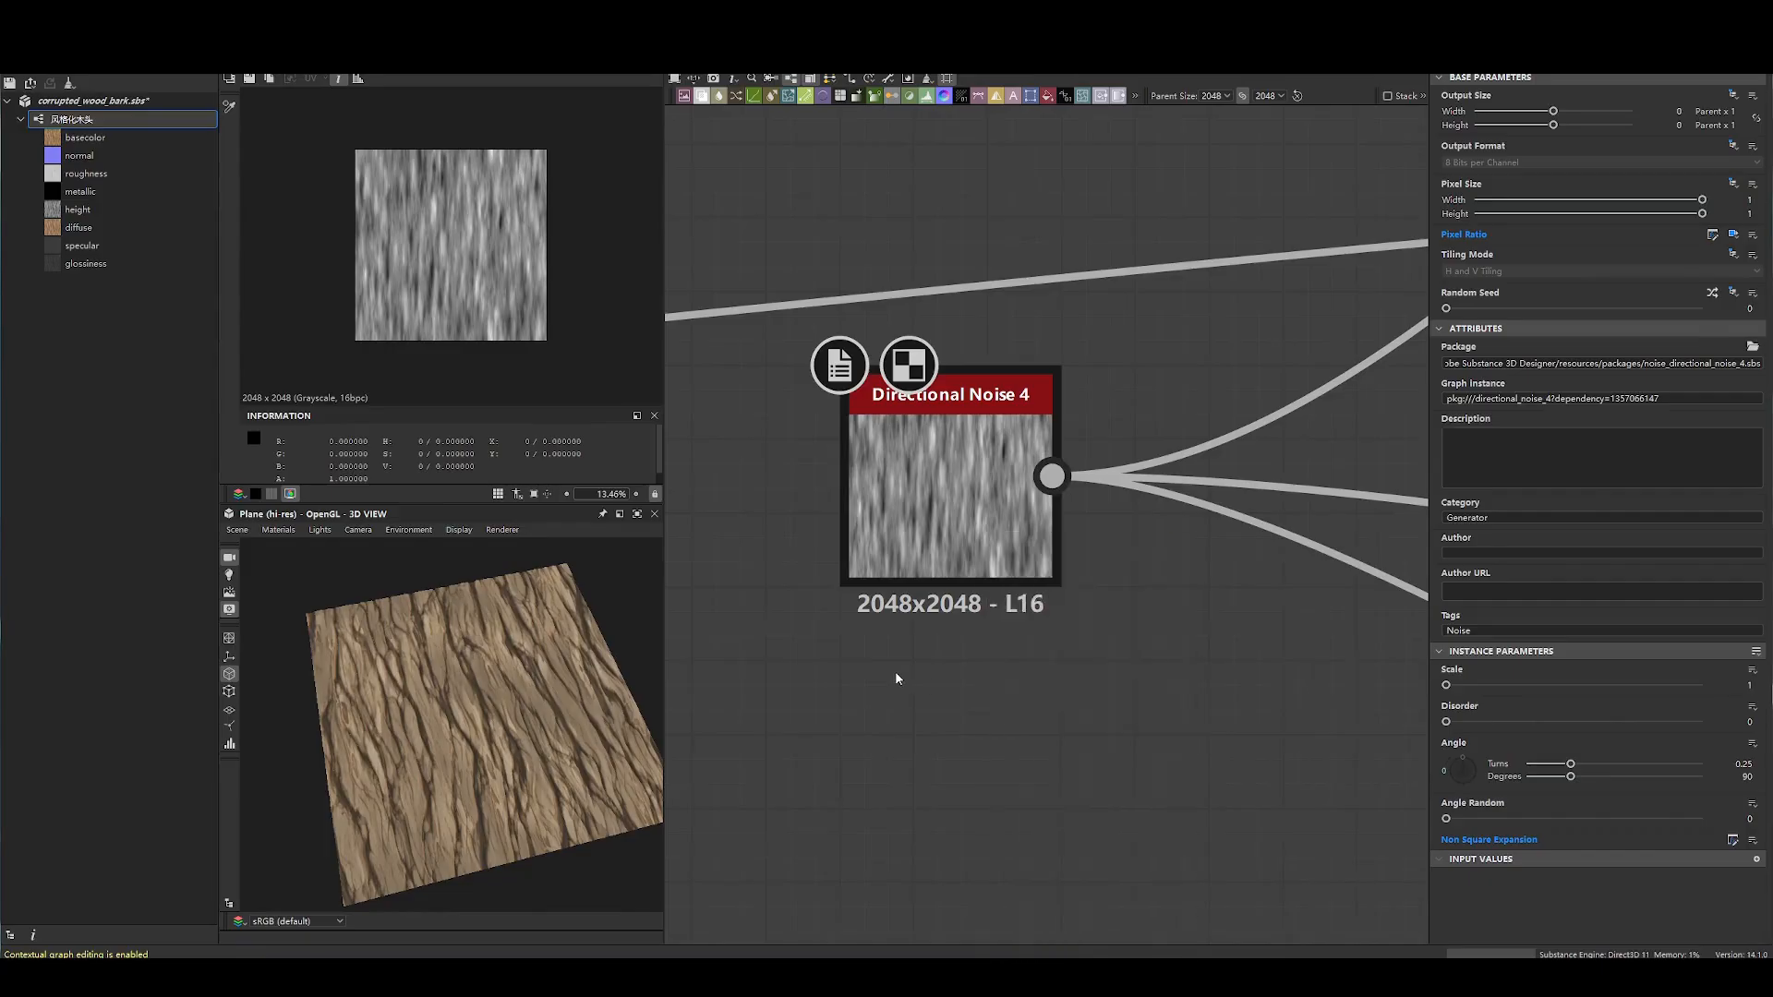
# - Search the node library for "noise" and "per", and close the results without adding a node
pyautogui.press('space')
pyautogui.write('noise')
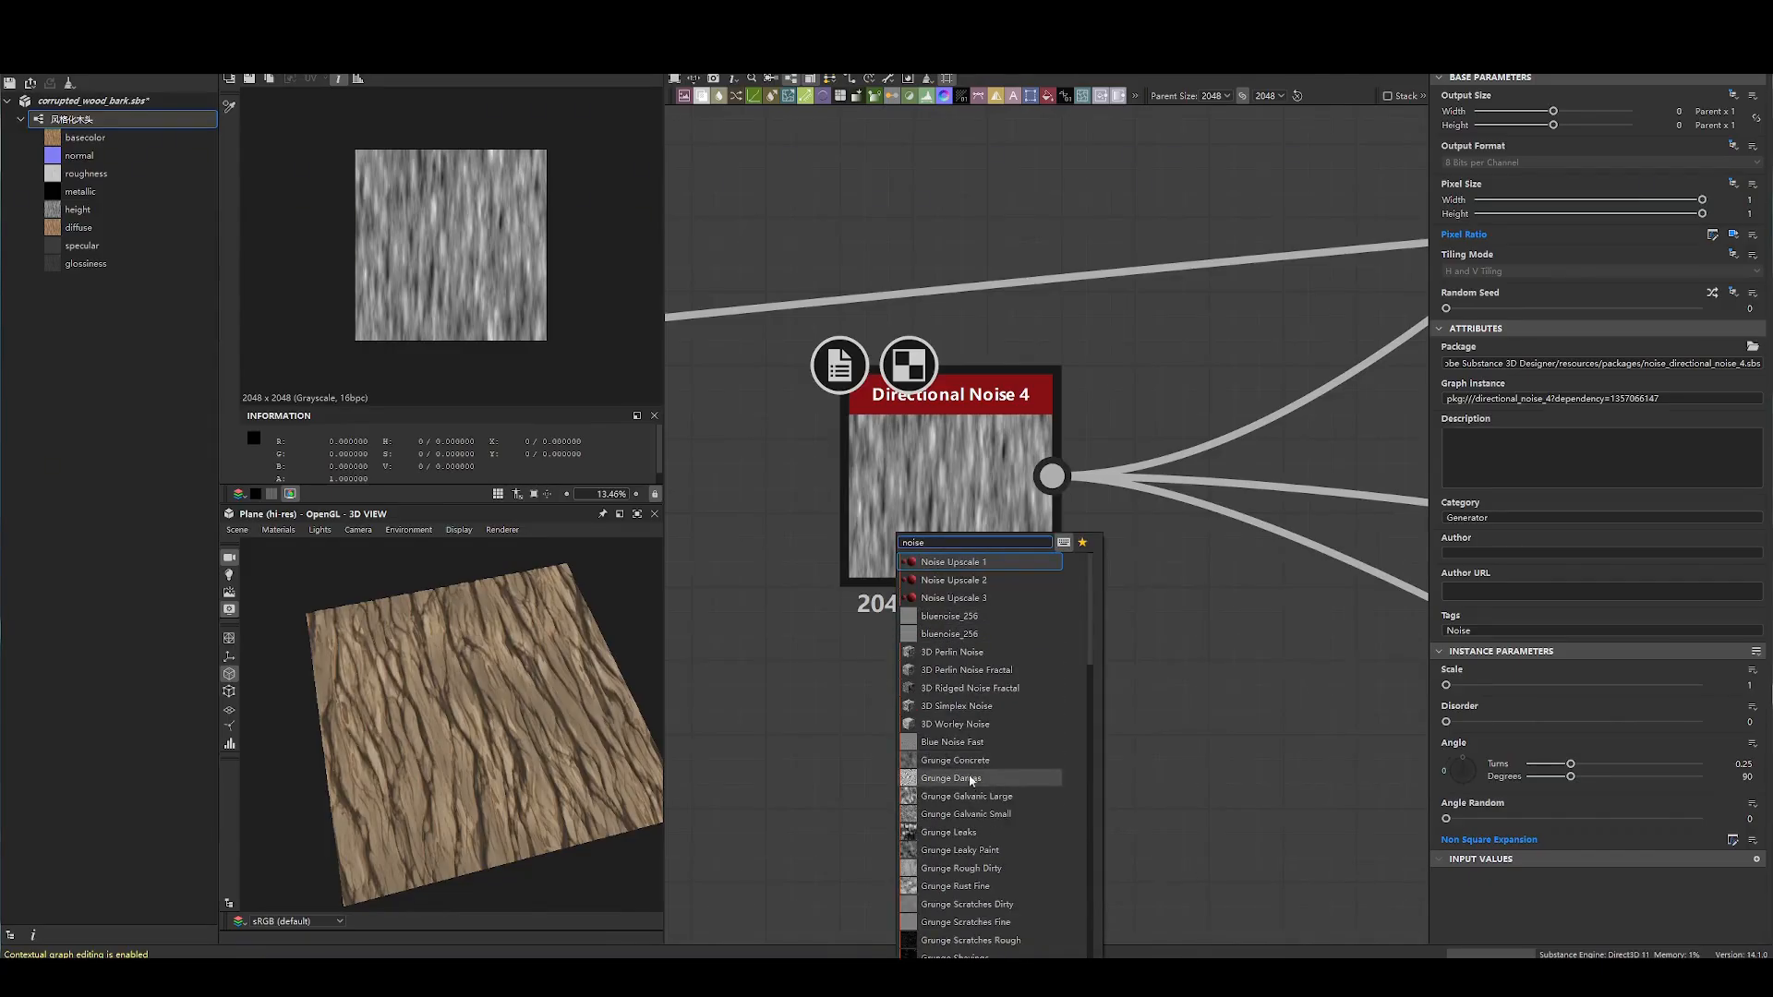
pyautogui.scroll(-1, 977, 757)
pyautogui.click(1238, 699)
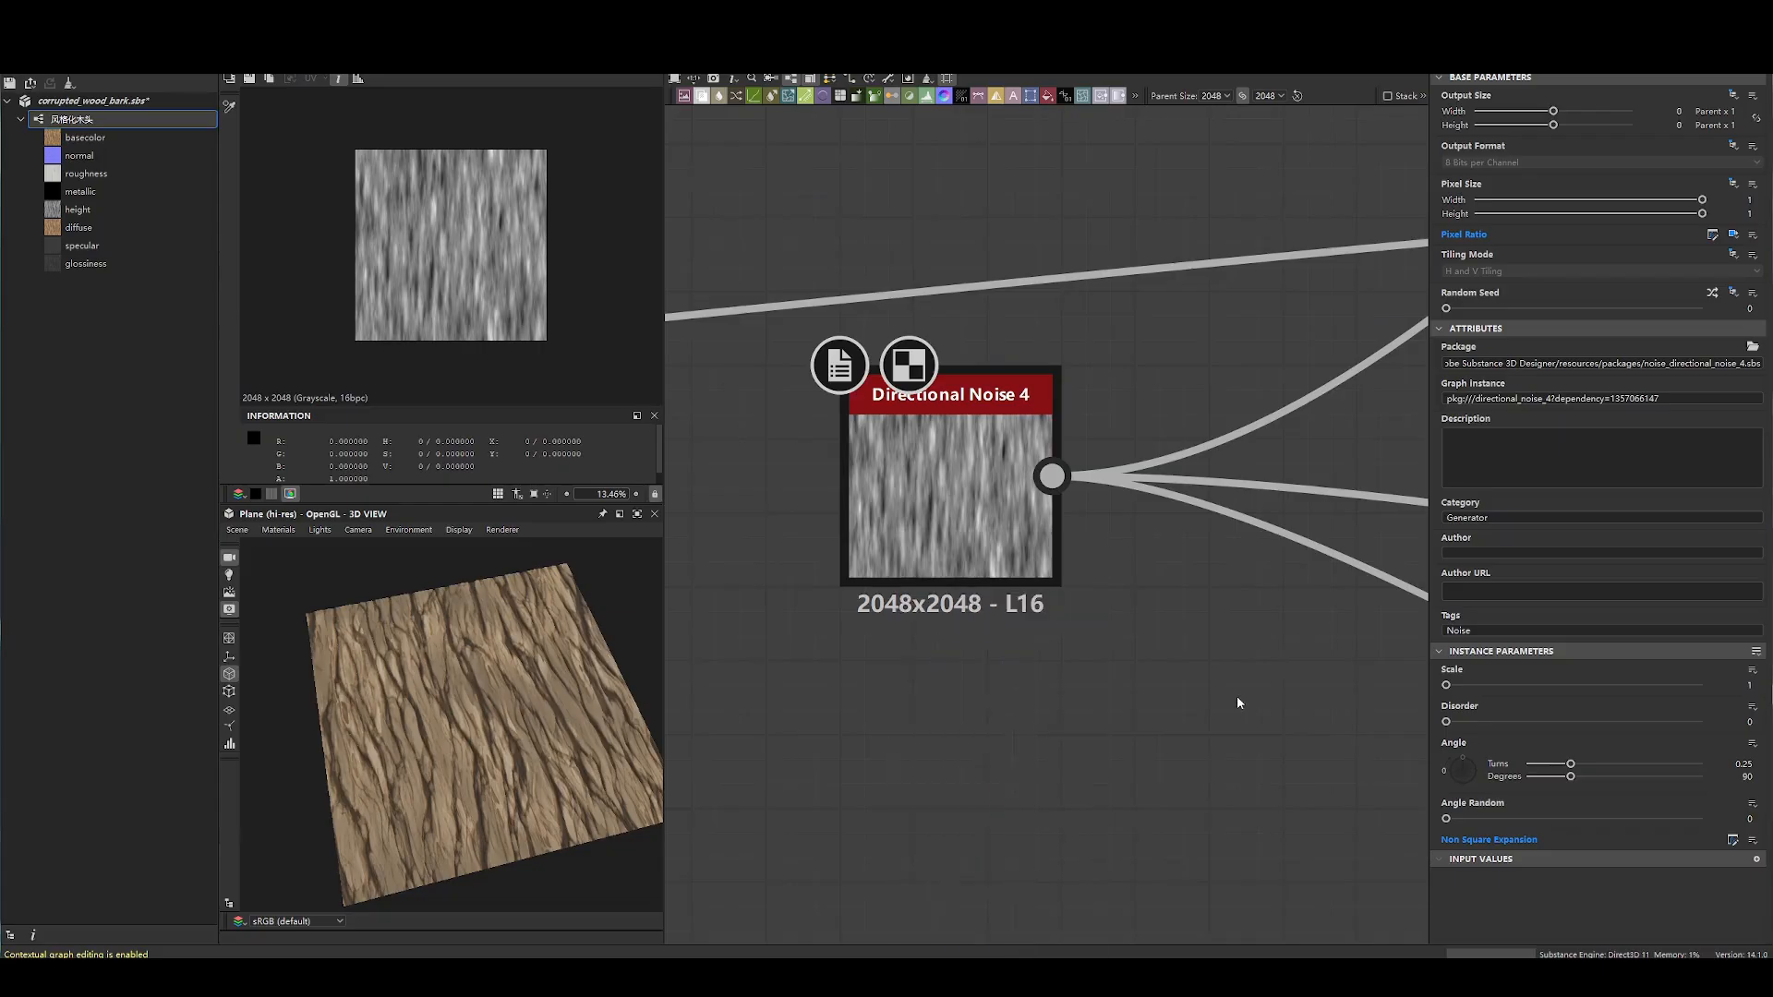
pyautogui.press('space')
pyautogui.write('per')
pyautogui.click(1198, 311)
# - Examine the Directional Noise 4 pattern, keep its Angle at 90 degrees, and move the node away from the Gaussian Noise
pyautogui.click(955, 417)
pyautogui.scroll(5, 469, 203)
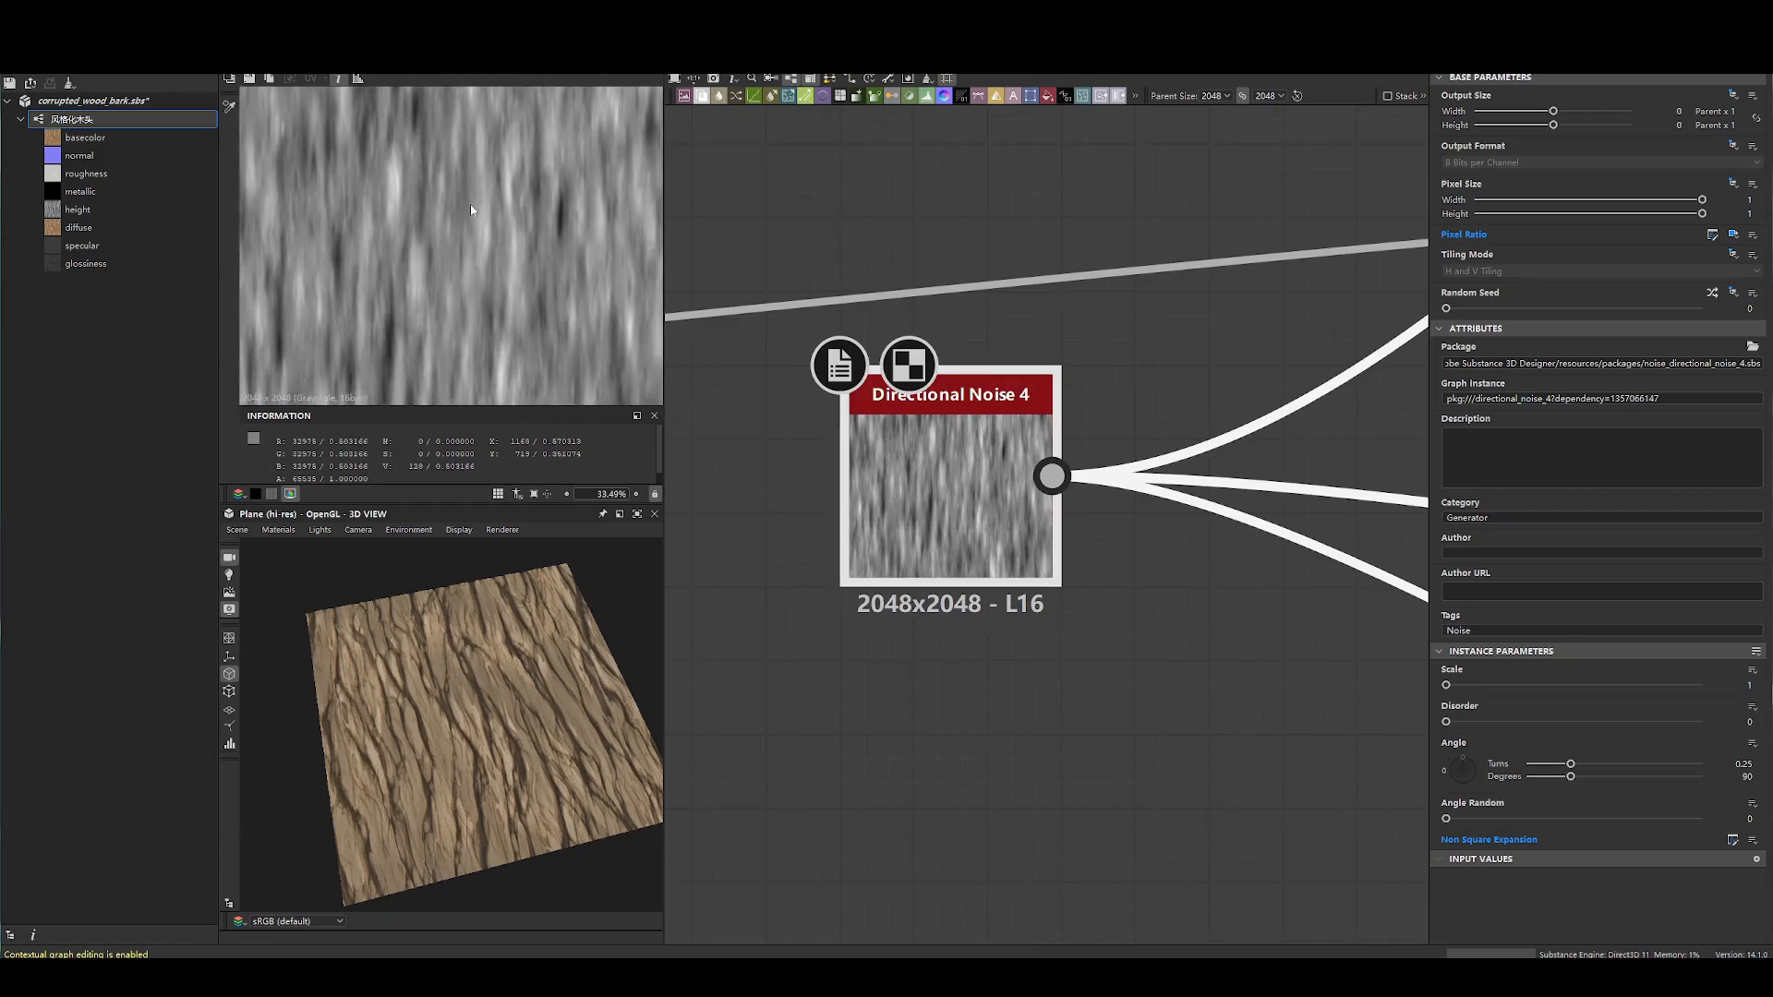
pyautogui.scroll(-5, 477, 300)
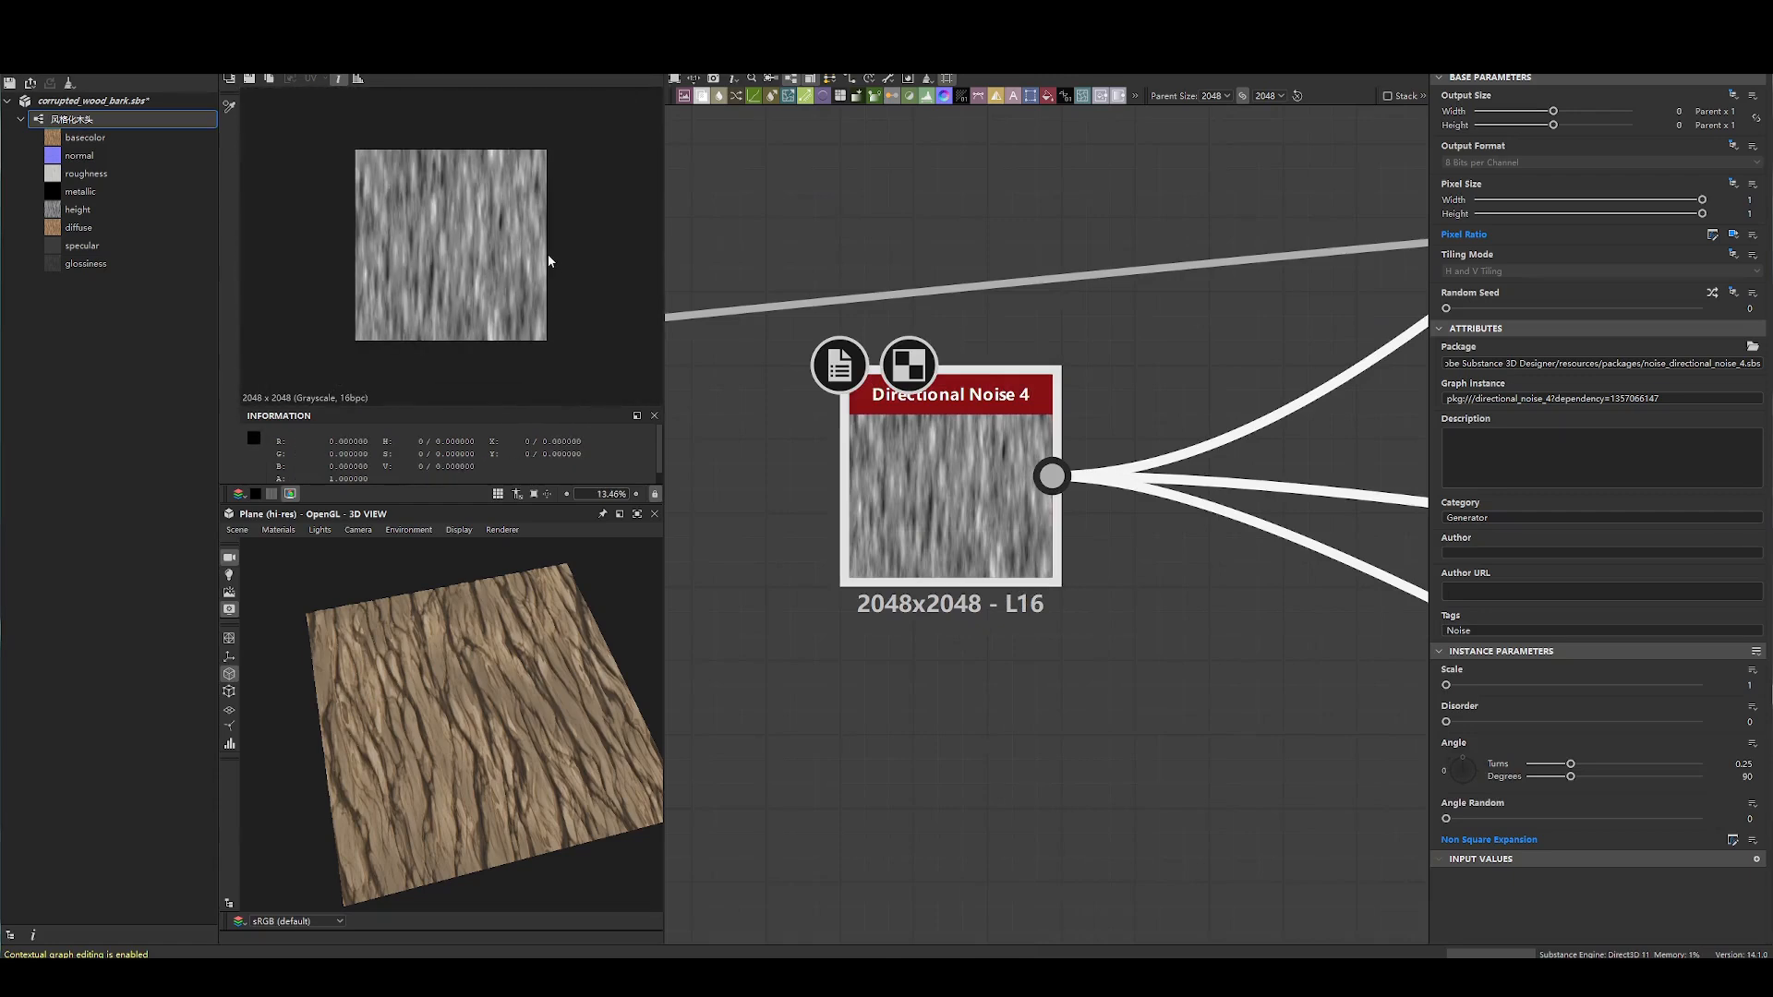
pyautogui.moveTo(1472, 761); pyautogui.dragTo(1477, 811)
pyautogui.scroll(-5, 1200, 480)
pyautogui.moveTo(784, 545); pyautogui.dragTo(664, 621, button='middle')
pyautogui.moveTo(694, 627); pyautogui.dragTo(750, 592)
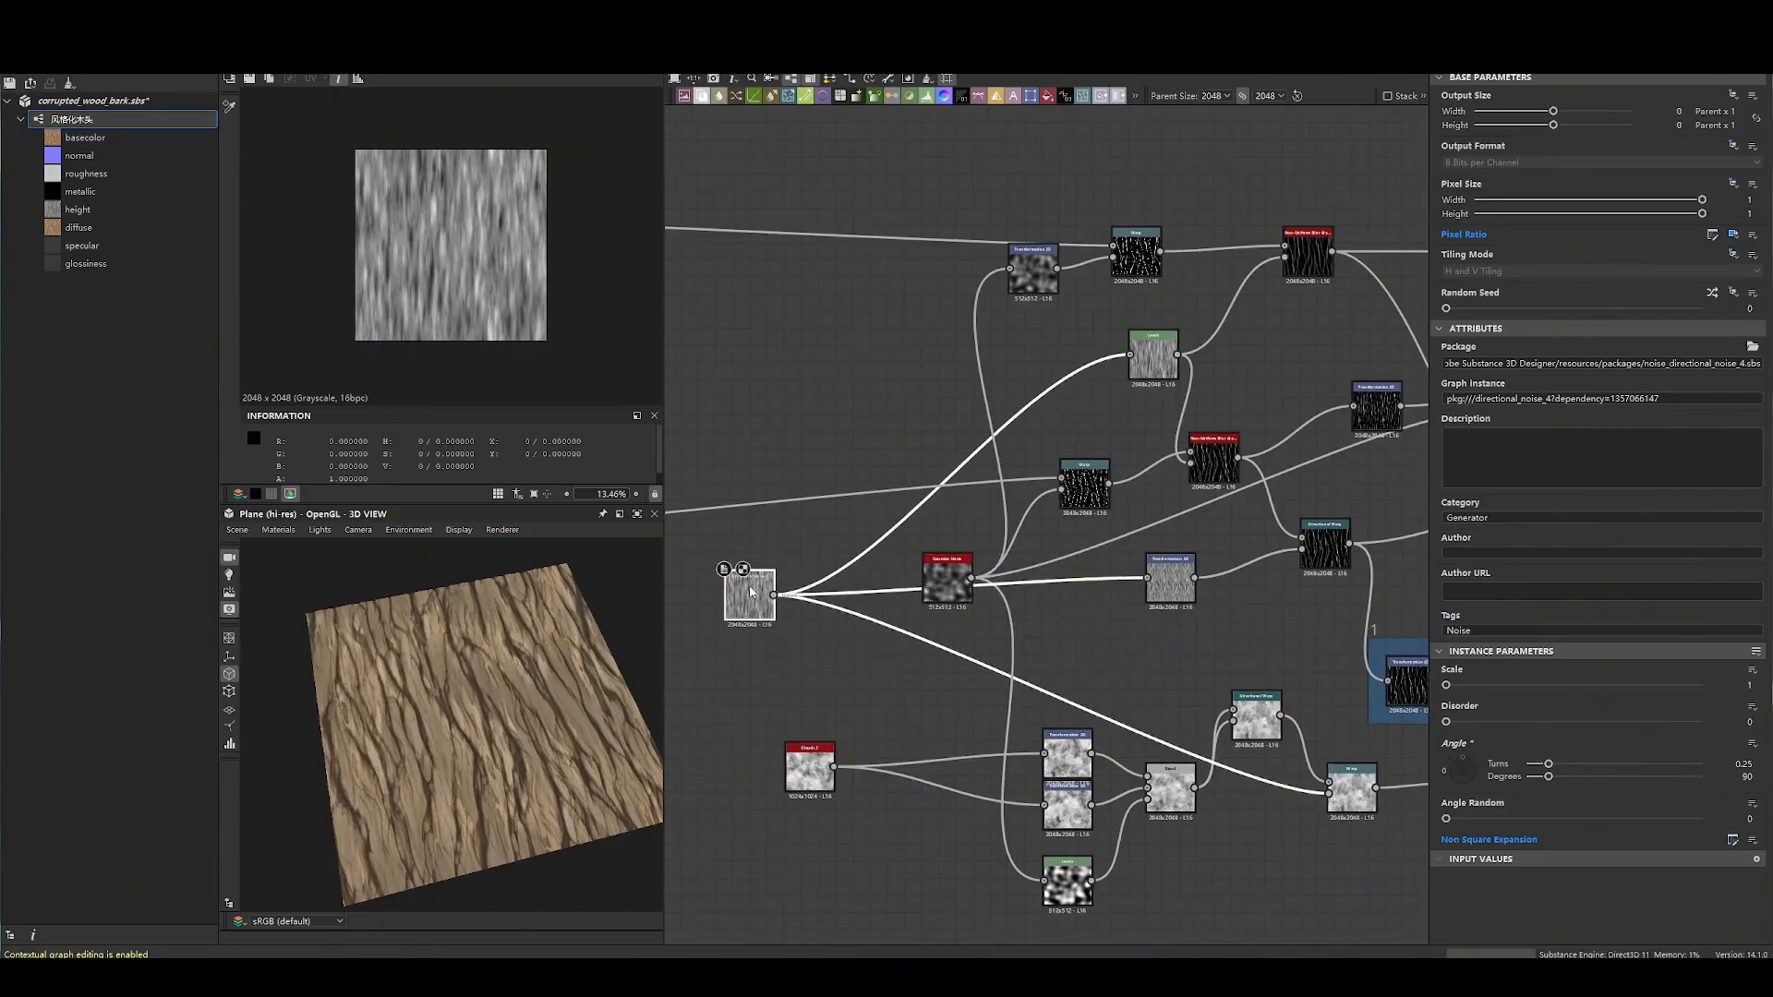
# - Move the Gaussian Noise node directly above Directional Noise 4 and preview its pattern
pyautogui.moveTo(869, 537); pyautogui.dragTo(870, 524, button='middle')
pyautogui.moveTo(953, 567); pyautogui.dragTo(764, 513)
pyautogui.doubleClick(762, 513)
pyautogui.scroll(5, 622, 352)
pyautogui.scroll(6, 752, 497)
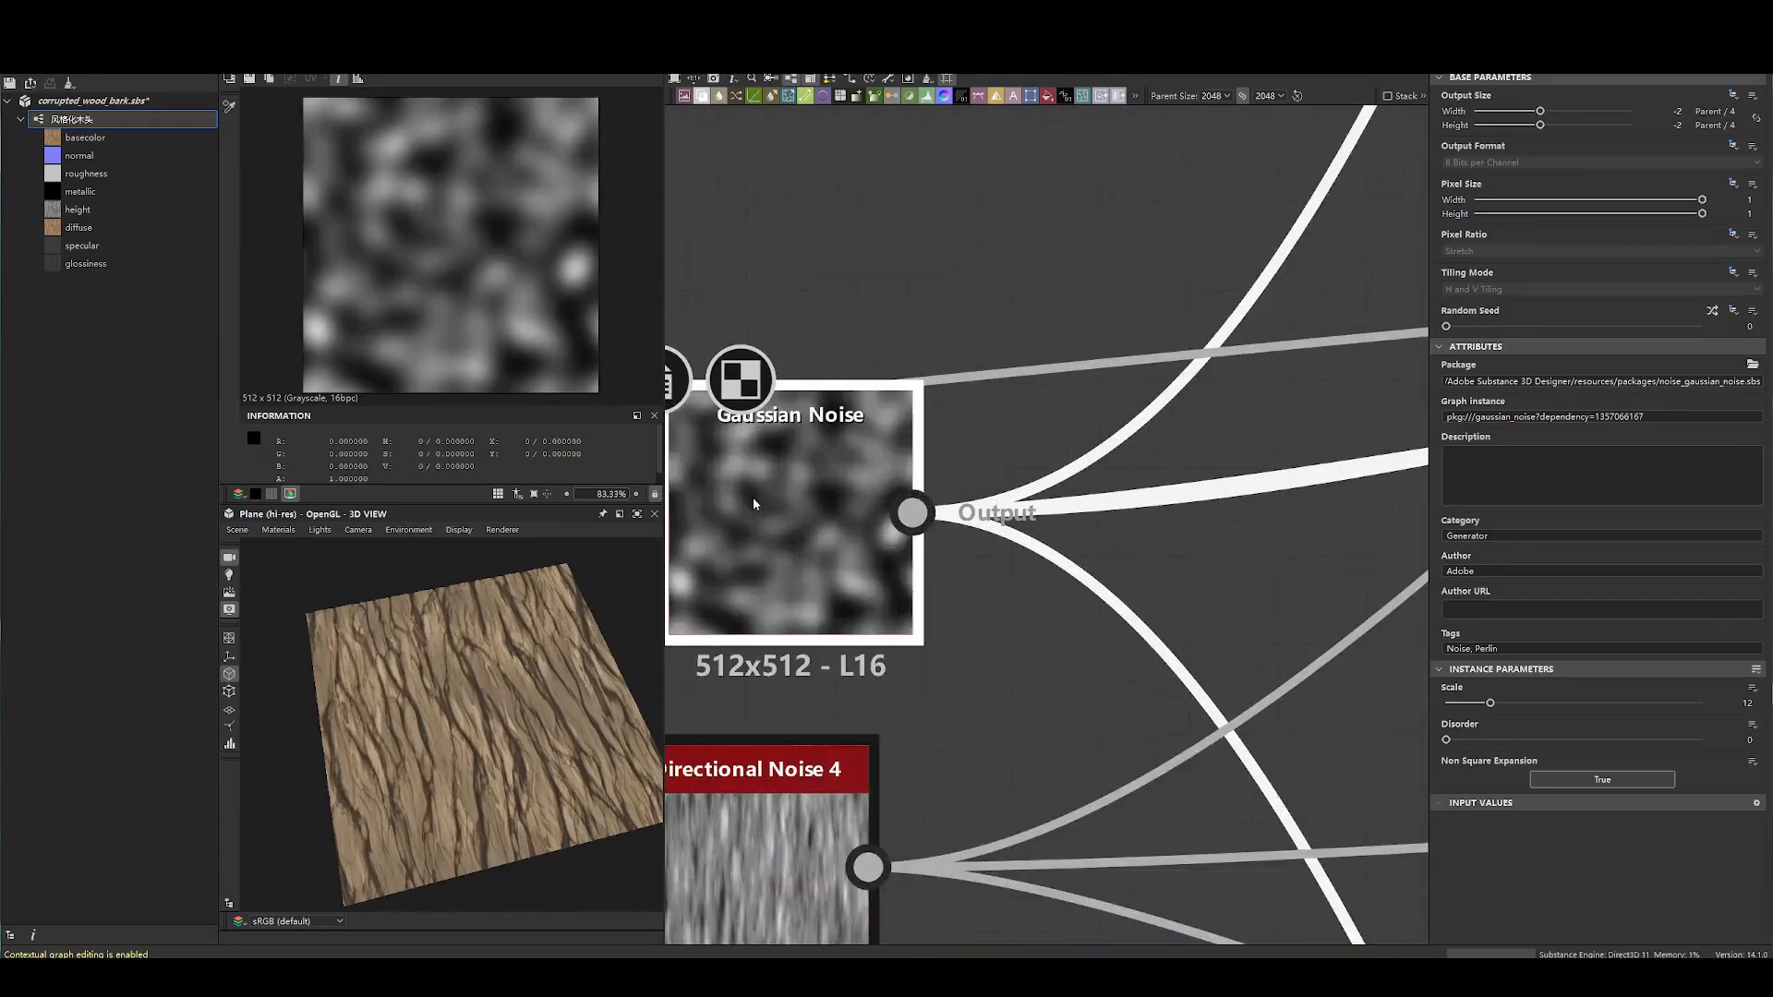
pyautogui.scroll(-2, 752, 497)
pyautogui.scroll(-3, 862, 517)
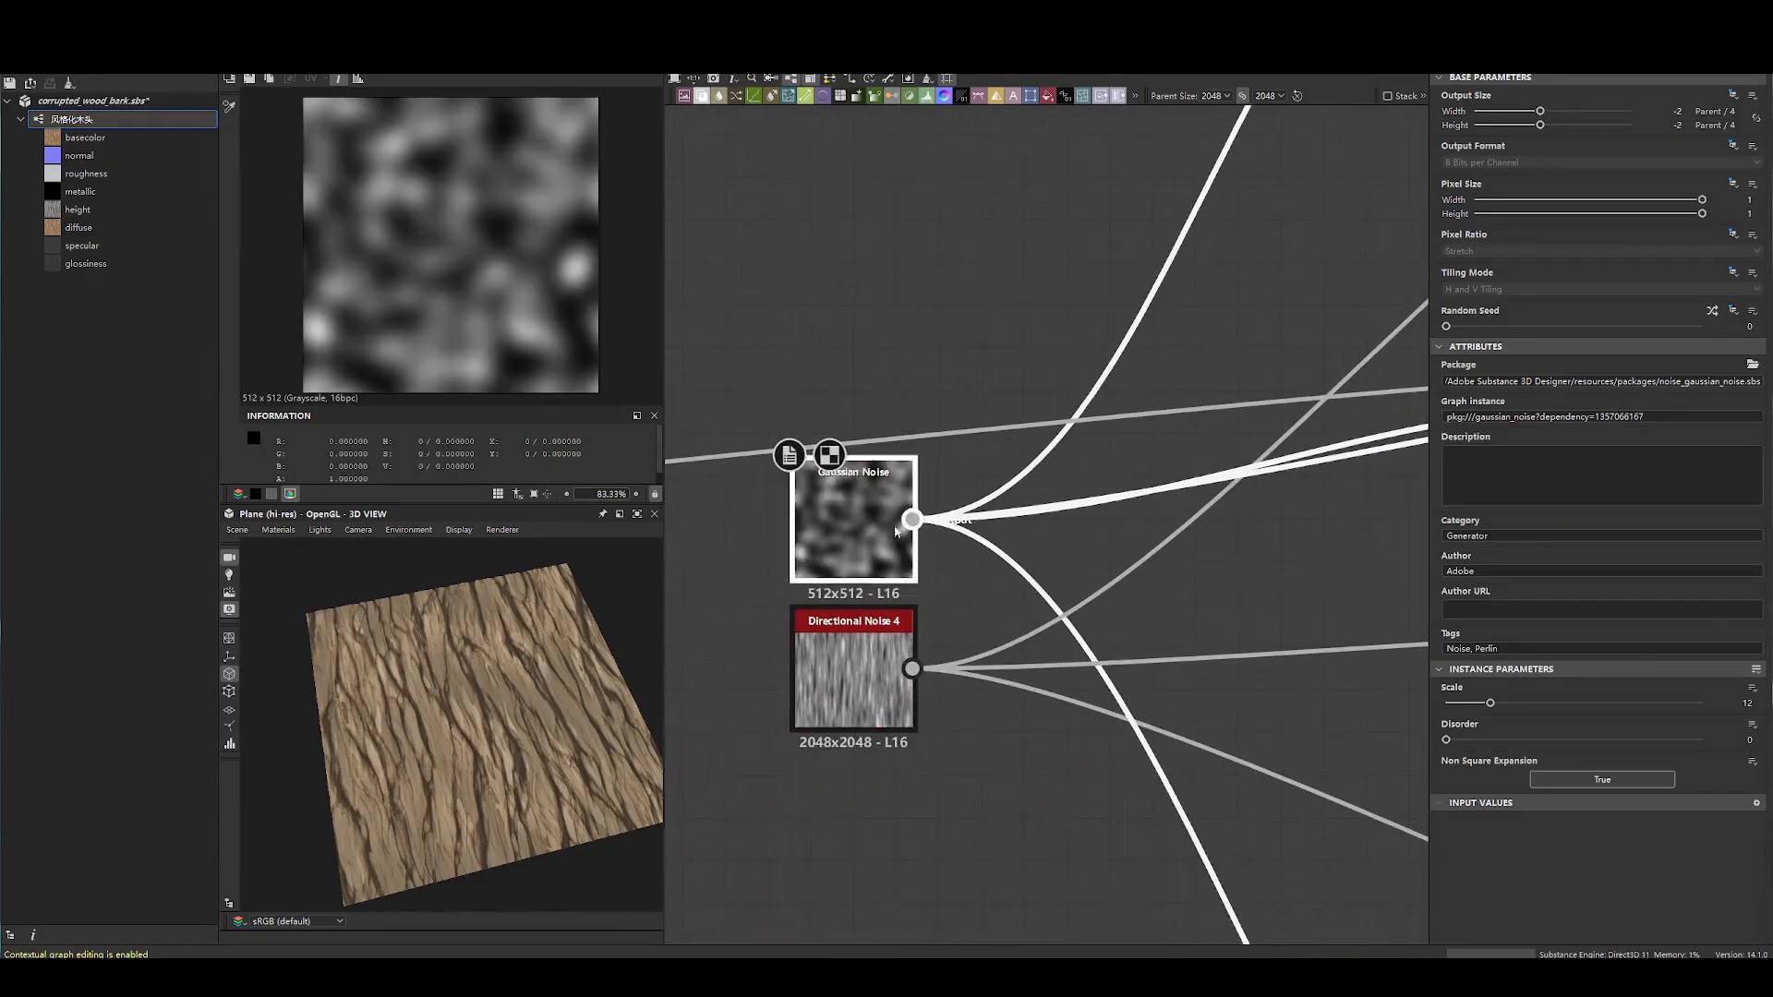
# - Add a Perlin Noise with Scale 8 and place it beside the Gaussian Noise
pyautogui.press('space')
pyautogui.click(1034, 564)
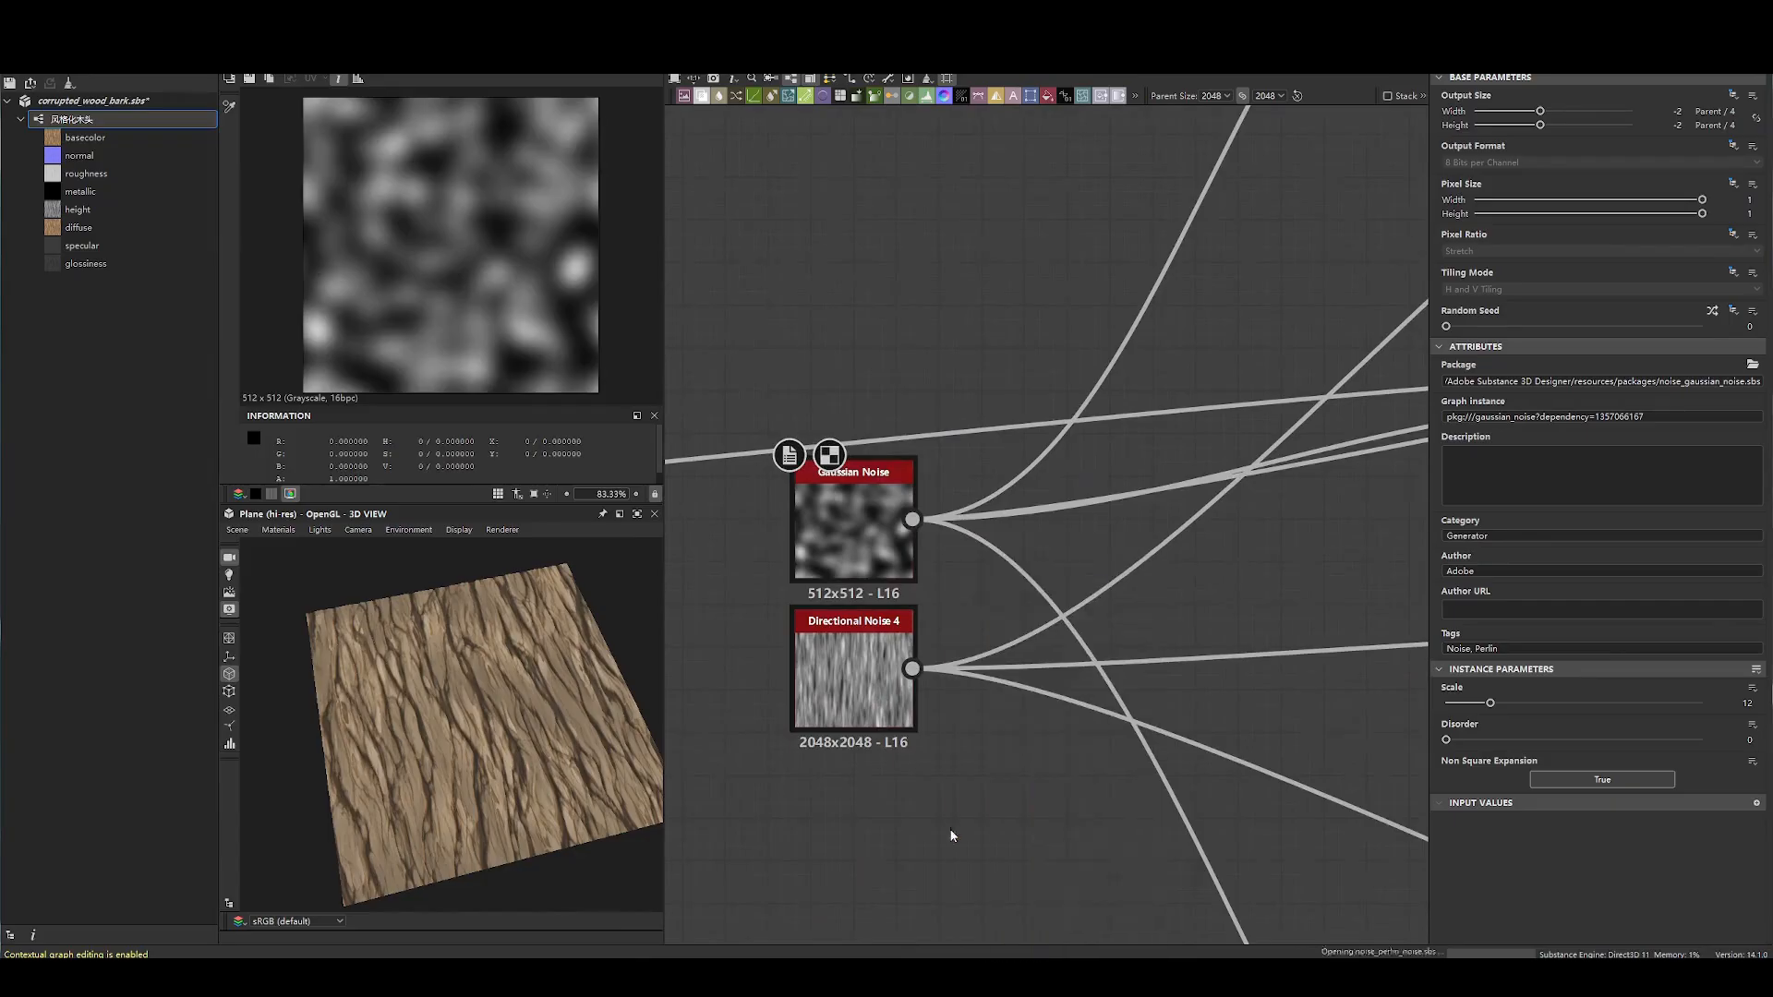
pyautogui.moveTo(1572, 703); pyautogui.dragTo(1474, 703)
pyautogui.moveTo(1094, 626); pyautogui.dragTo(1339, 641, button='middle')
pyautogui.doubleClick(1123, 571)
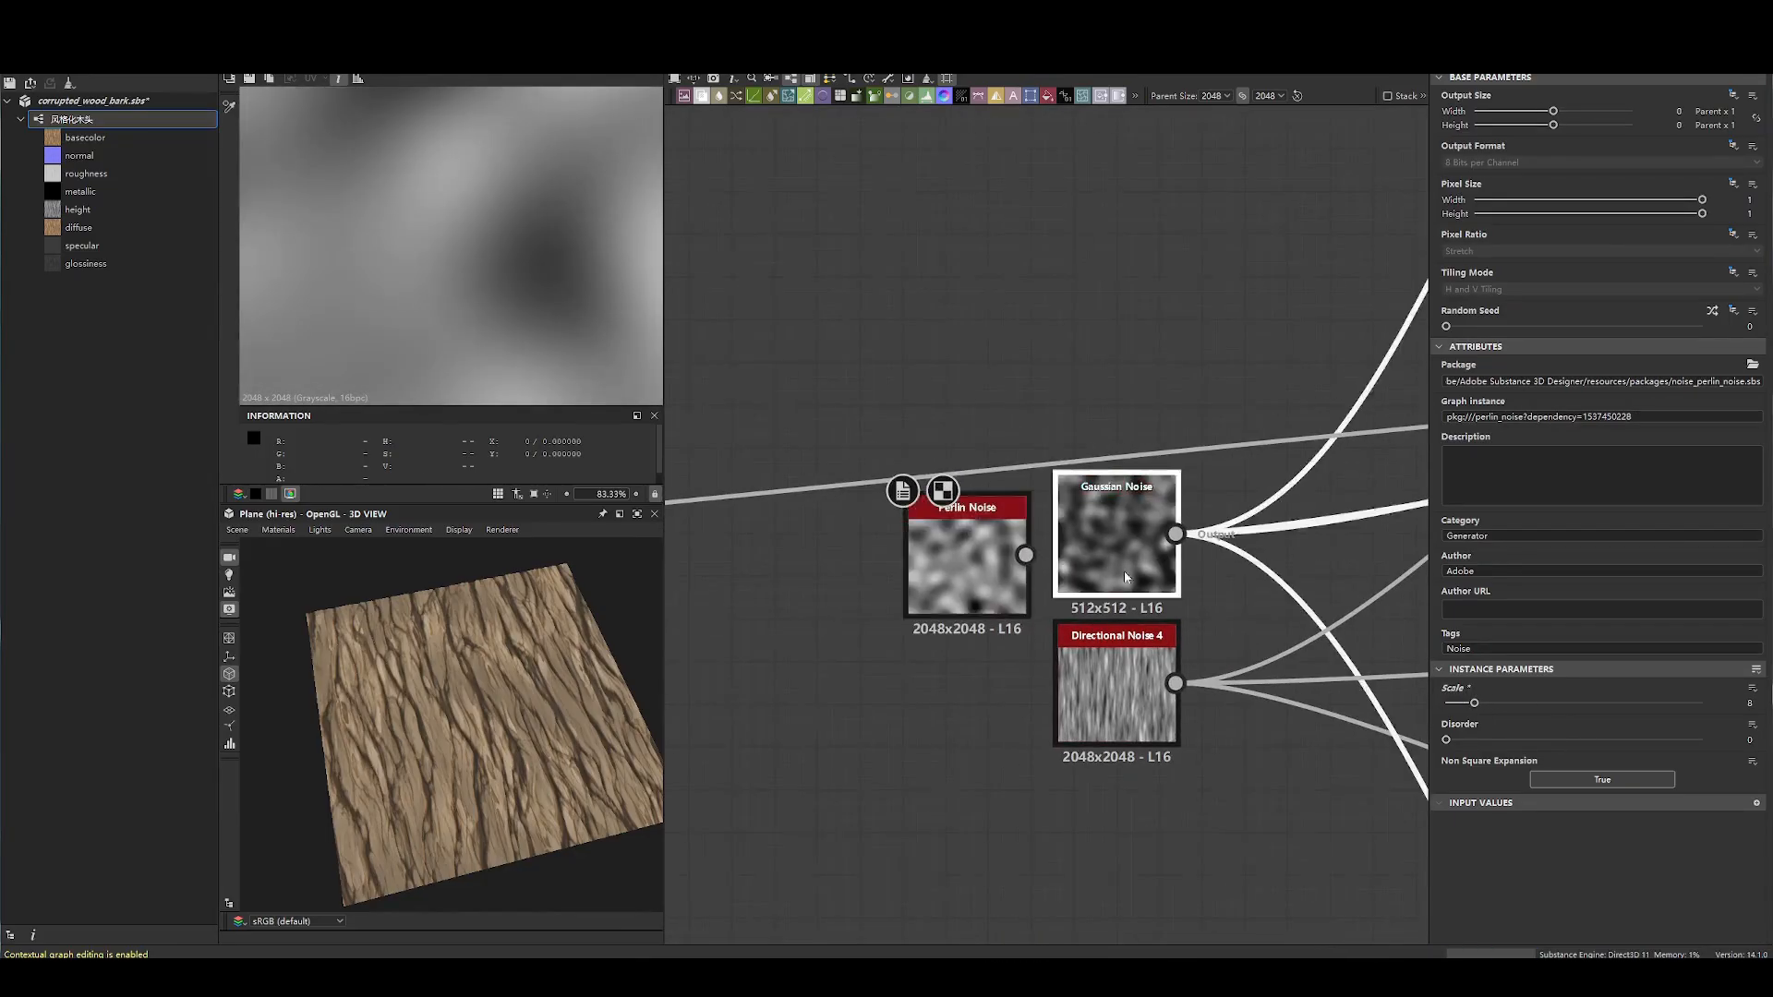
pyautogui.moveTo(1004, 583); pyautogui.dragTo(1002, 559)
# - Set the Perlin Noise output width and height to -2 relative to the parent, like the Gaussian Noise
pyautogui.doubleClick(1002, 559)
pyautogui.doubleClick(1117, 545)
pyautogui.scroll(-5, 478, 275)
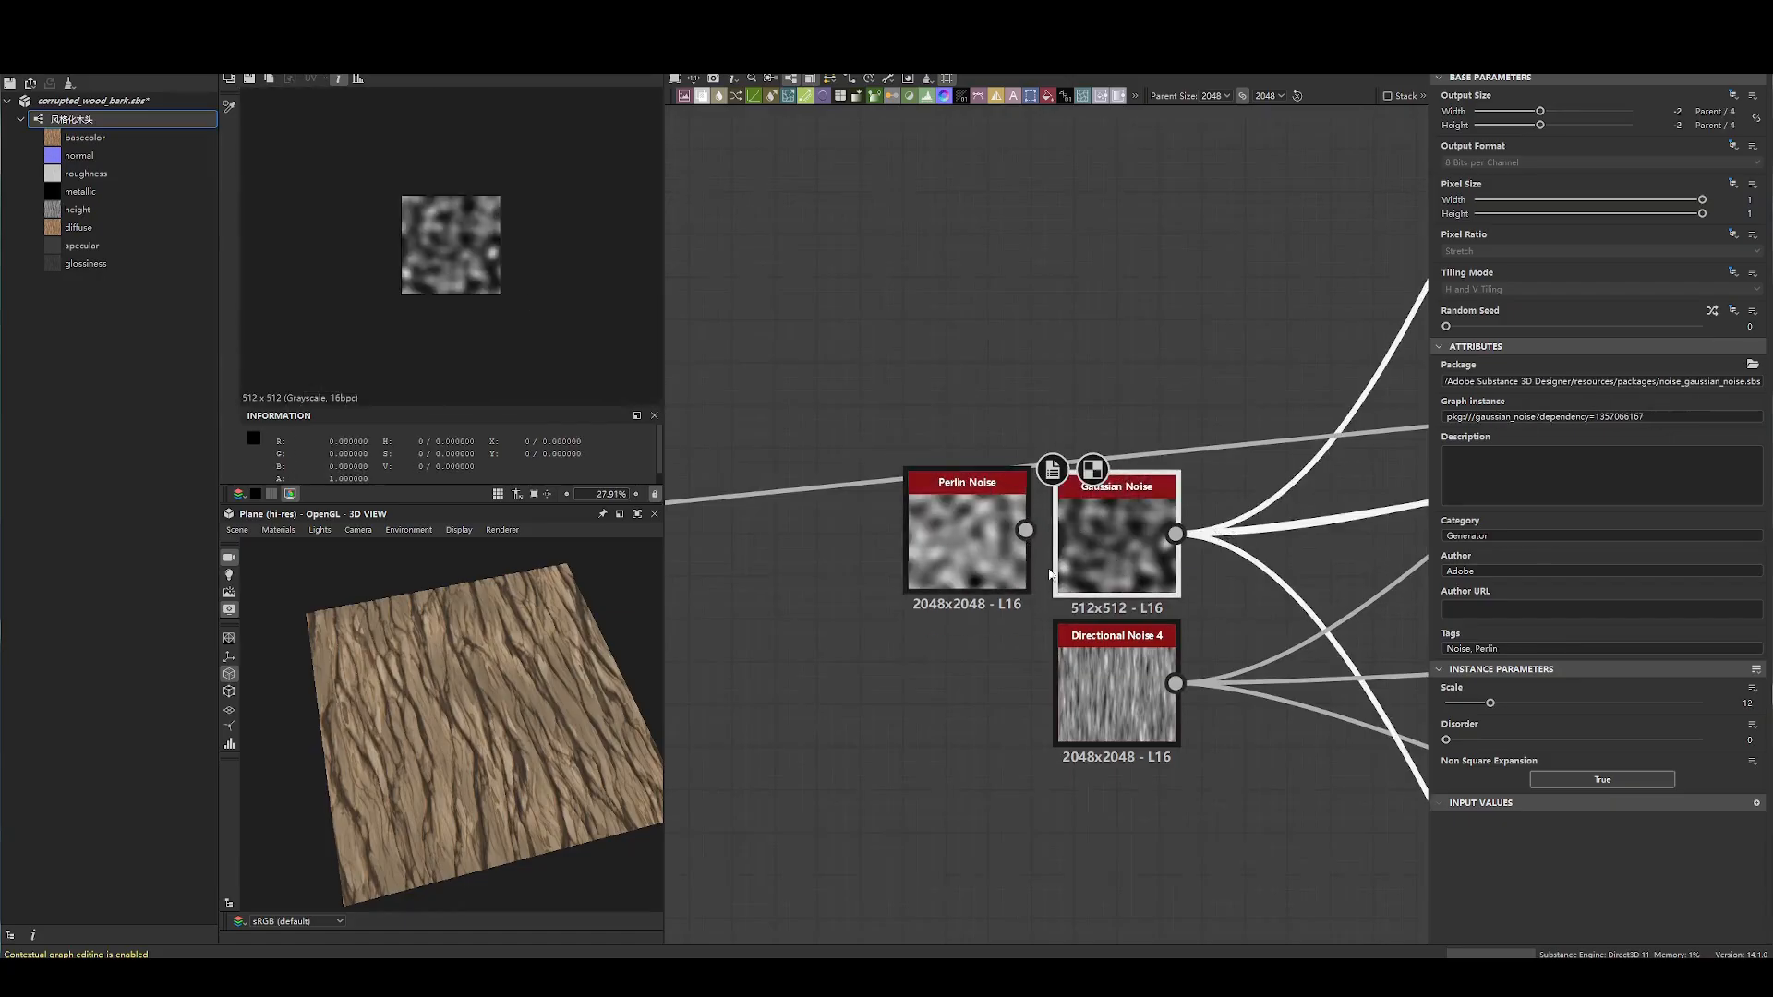
pyautogui.doubleClick(967, 541)
pyautogui.moveTo(1555, 110); pyautogui.dragTo(1541, 125)
# - Compare the Perlin Noise and Gaussian Noise patterns by previewing them alternately
pyautogui.doubleClick(1123, 574)
pyautogui.doubleClick(989, 551)
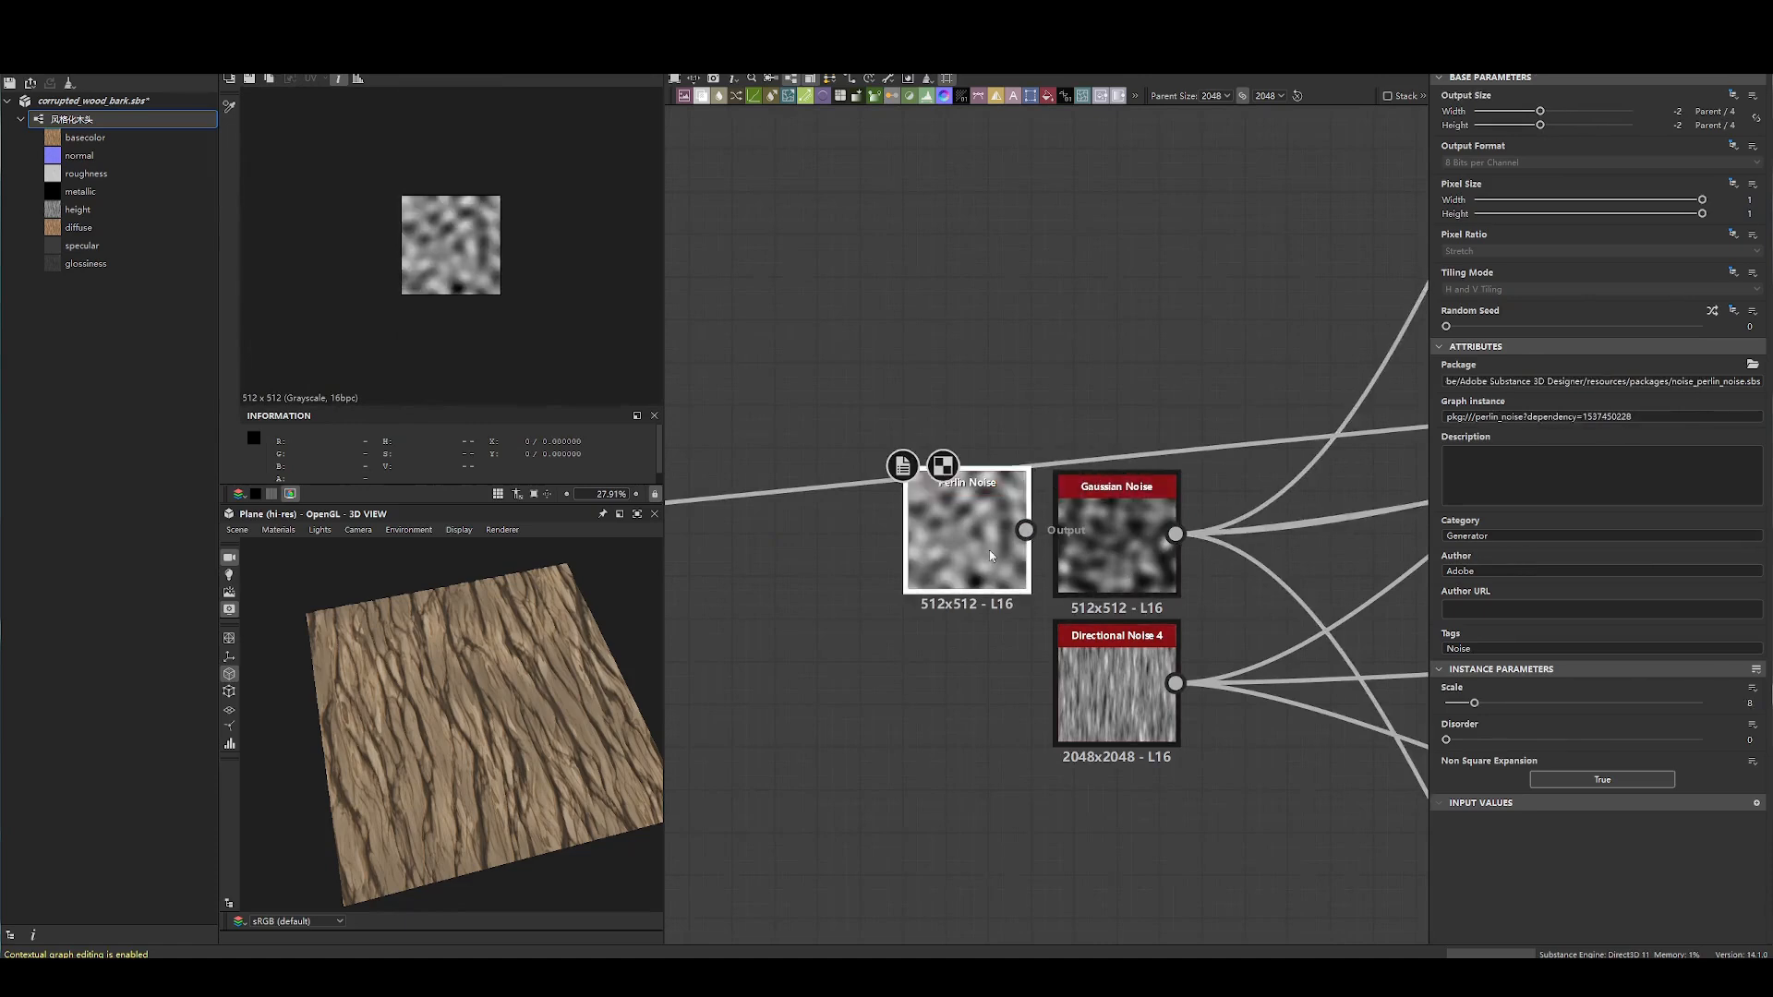
pyautogui.scroll(5, 467, 251)
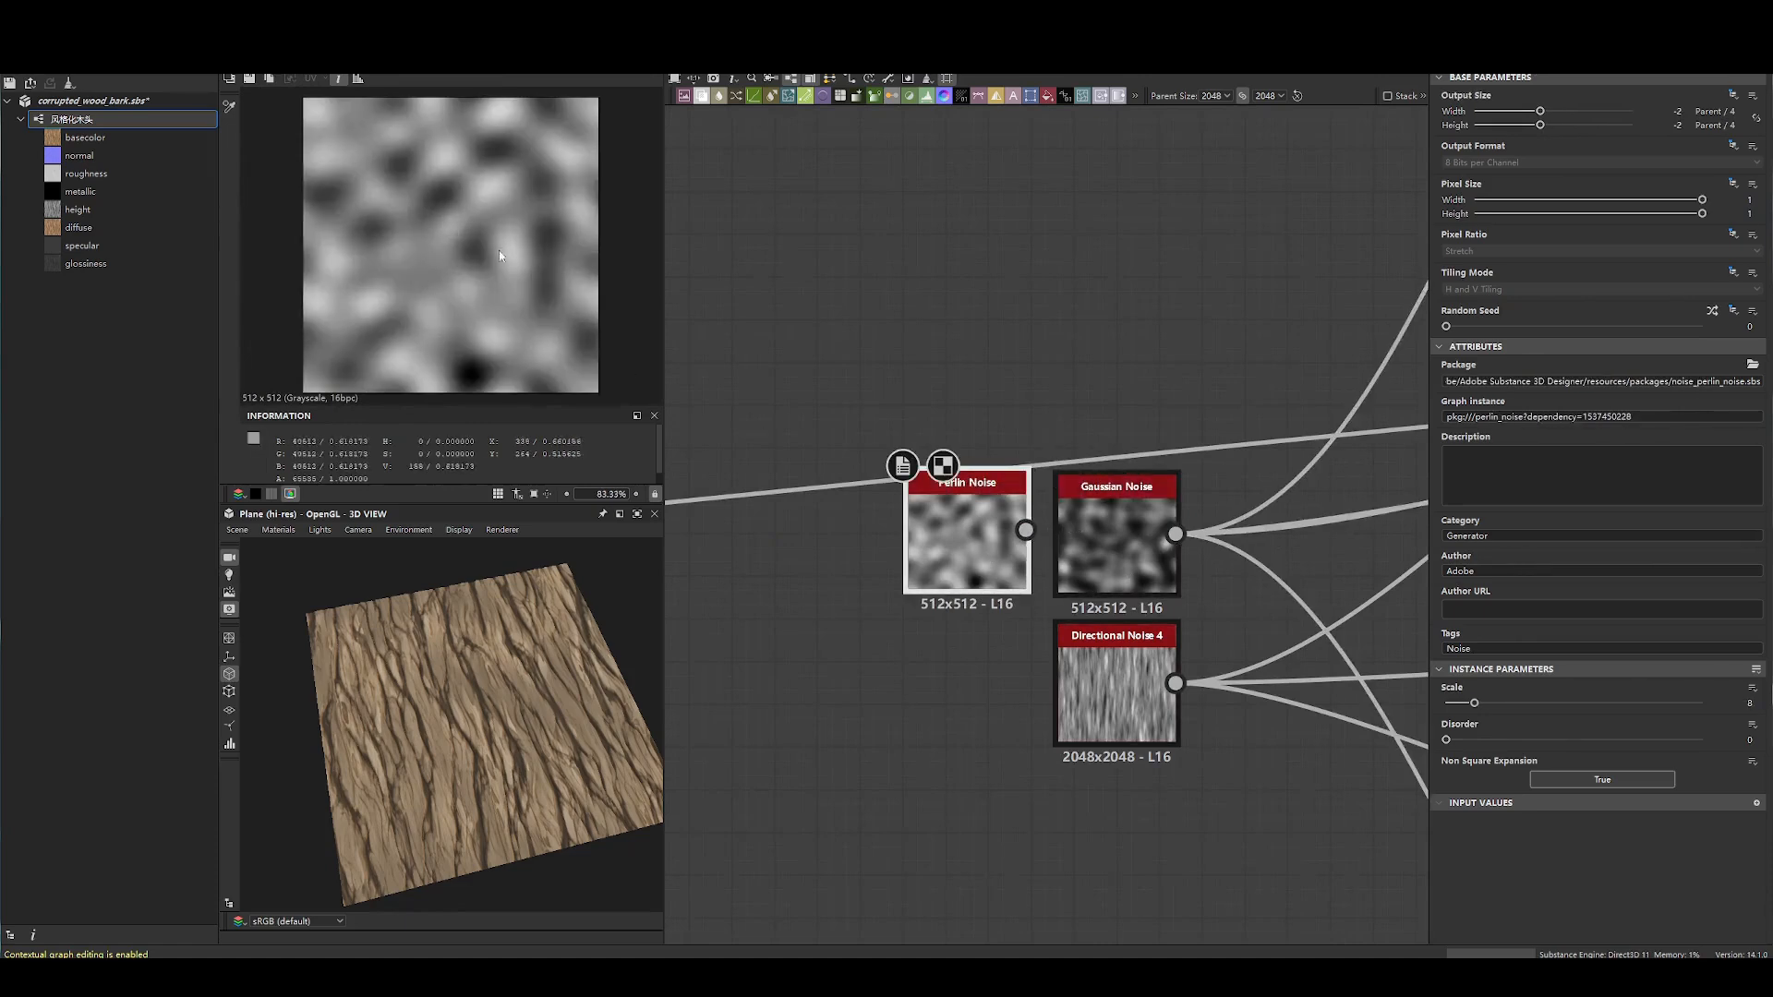
pyautogui.doubleClick(1125, 527)
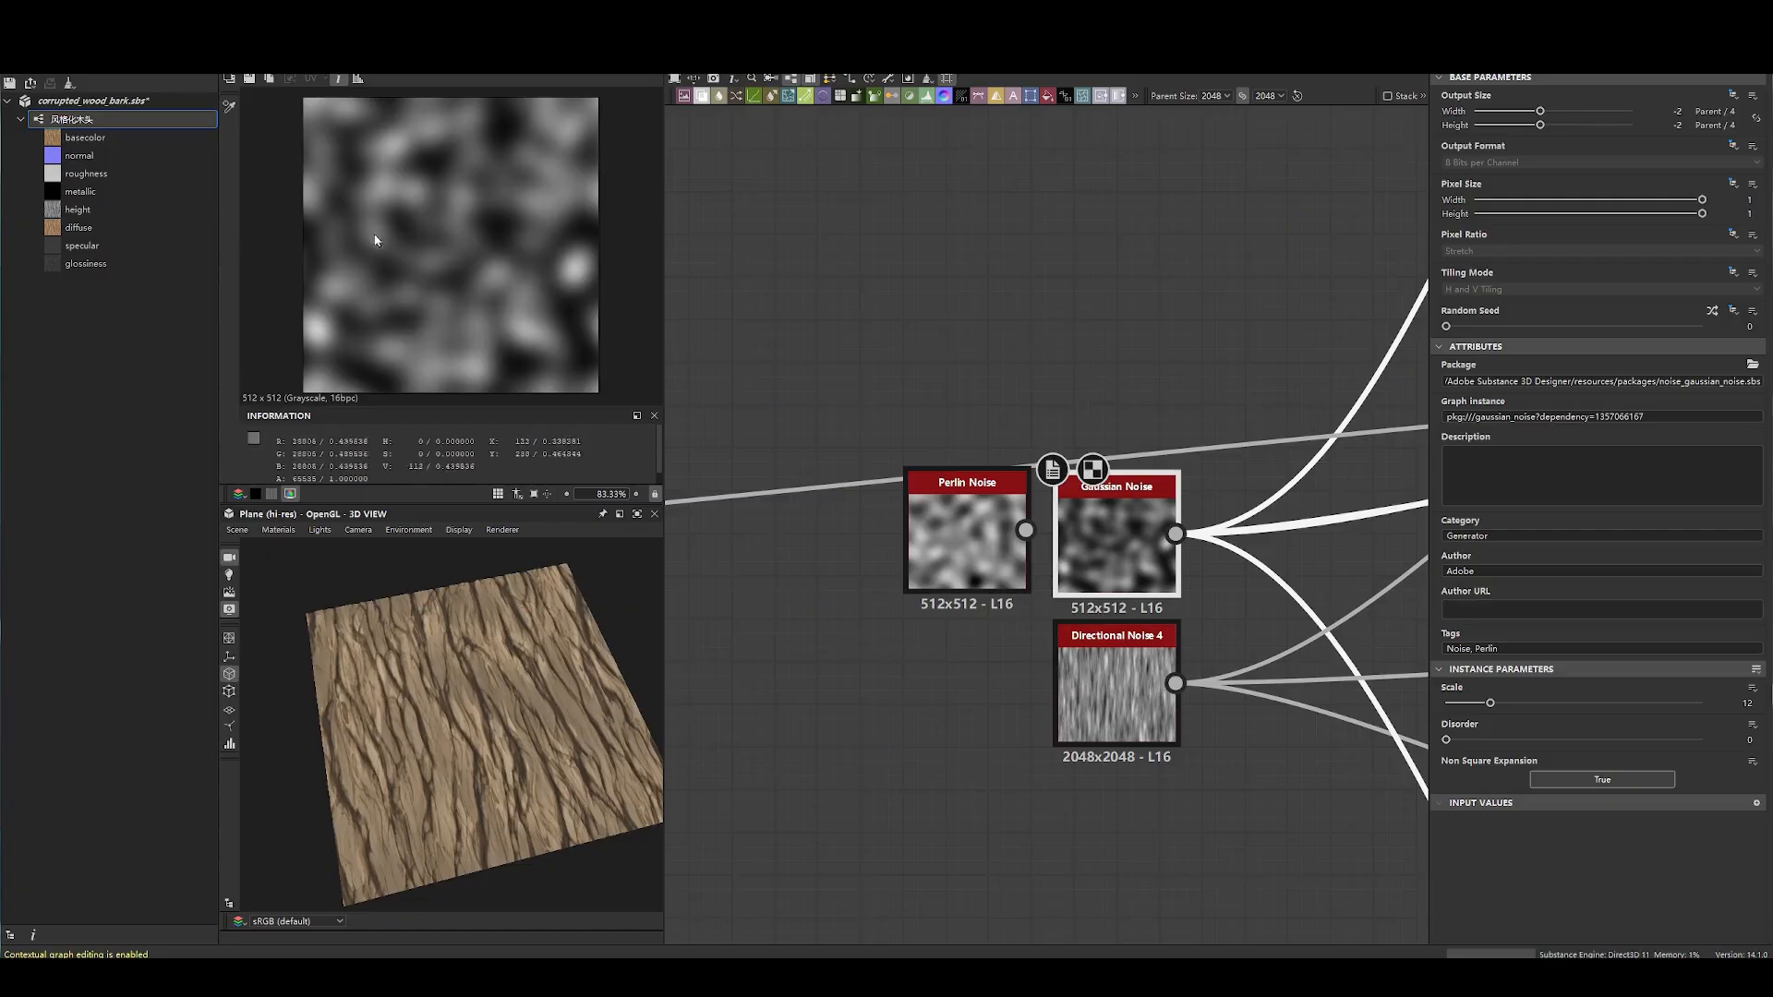
pyautogui.doubleClick(979, 545)
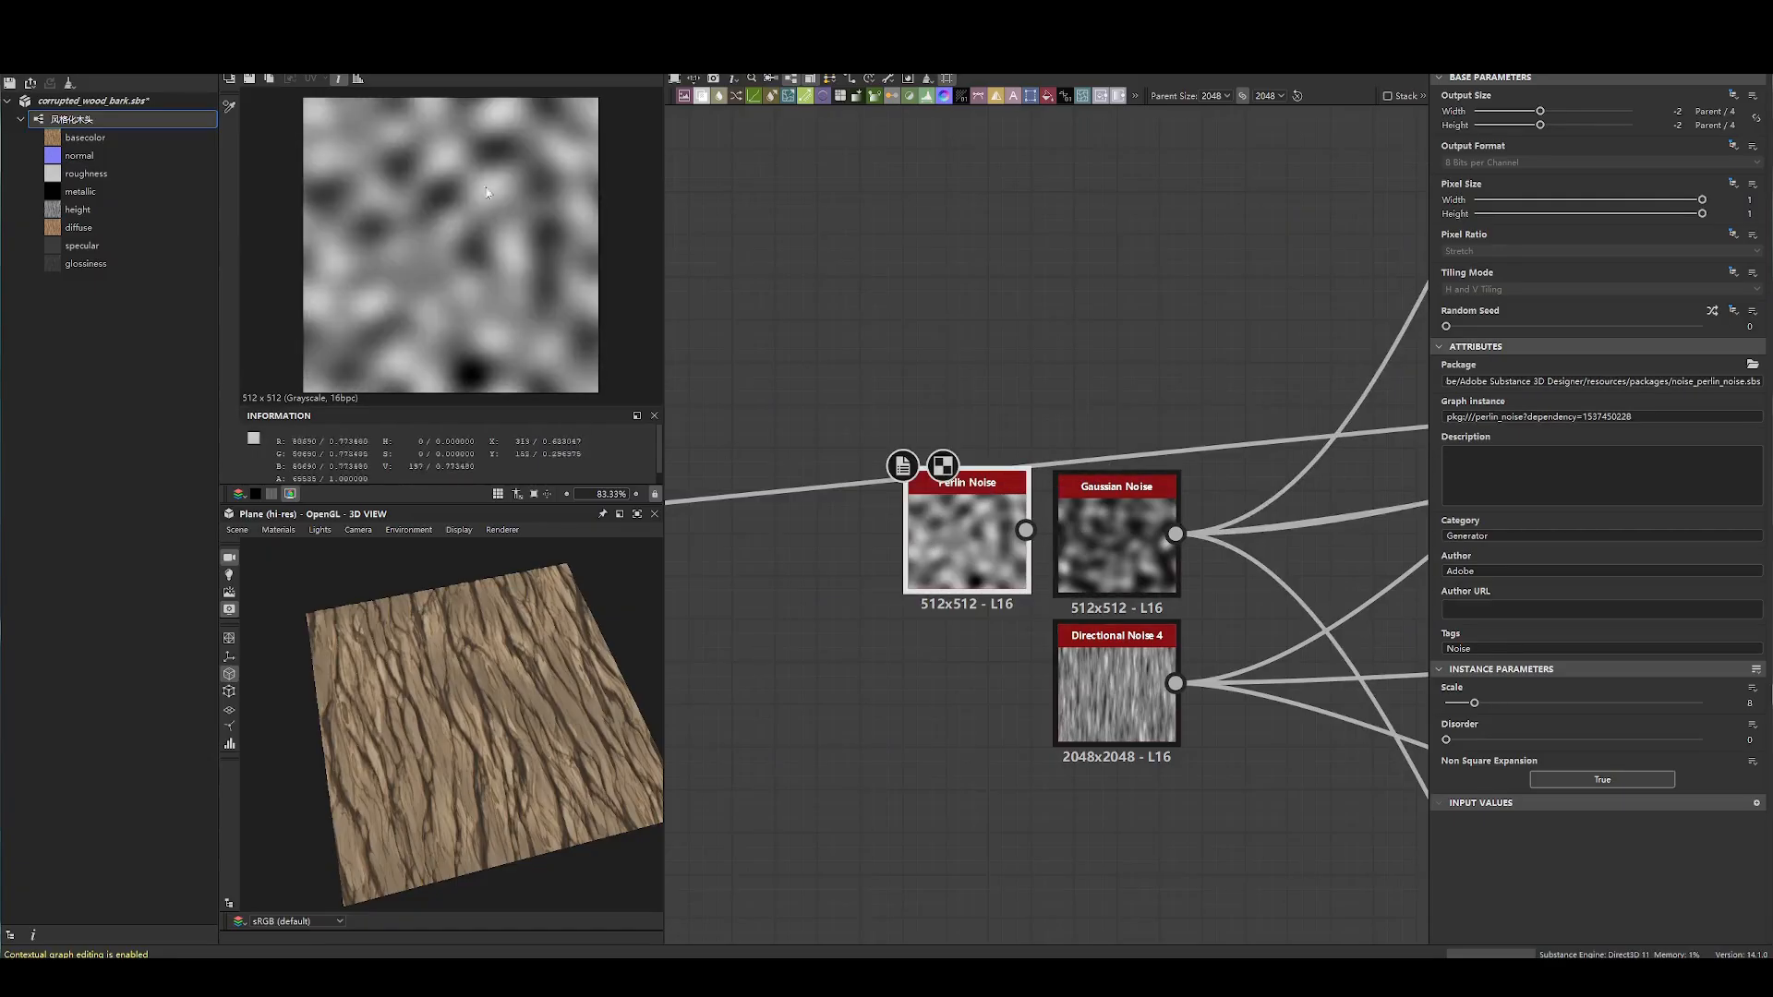
pyautogui.doubleClick(1090, 539)
pyautogui.doubleClick(944, 530)
pyautogui.doubleClick(1133, 504)
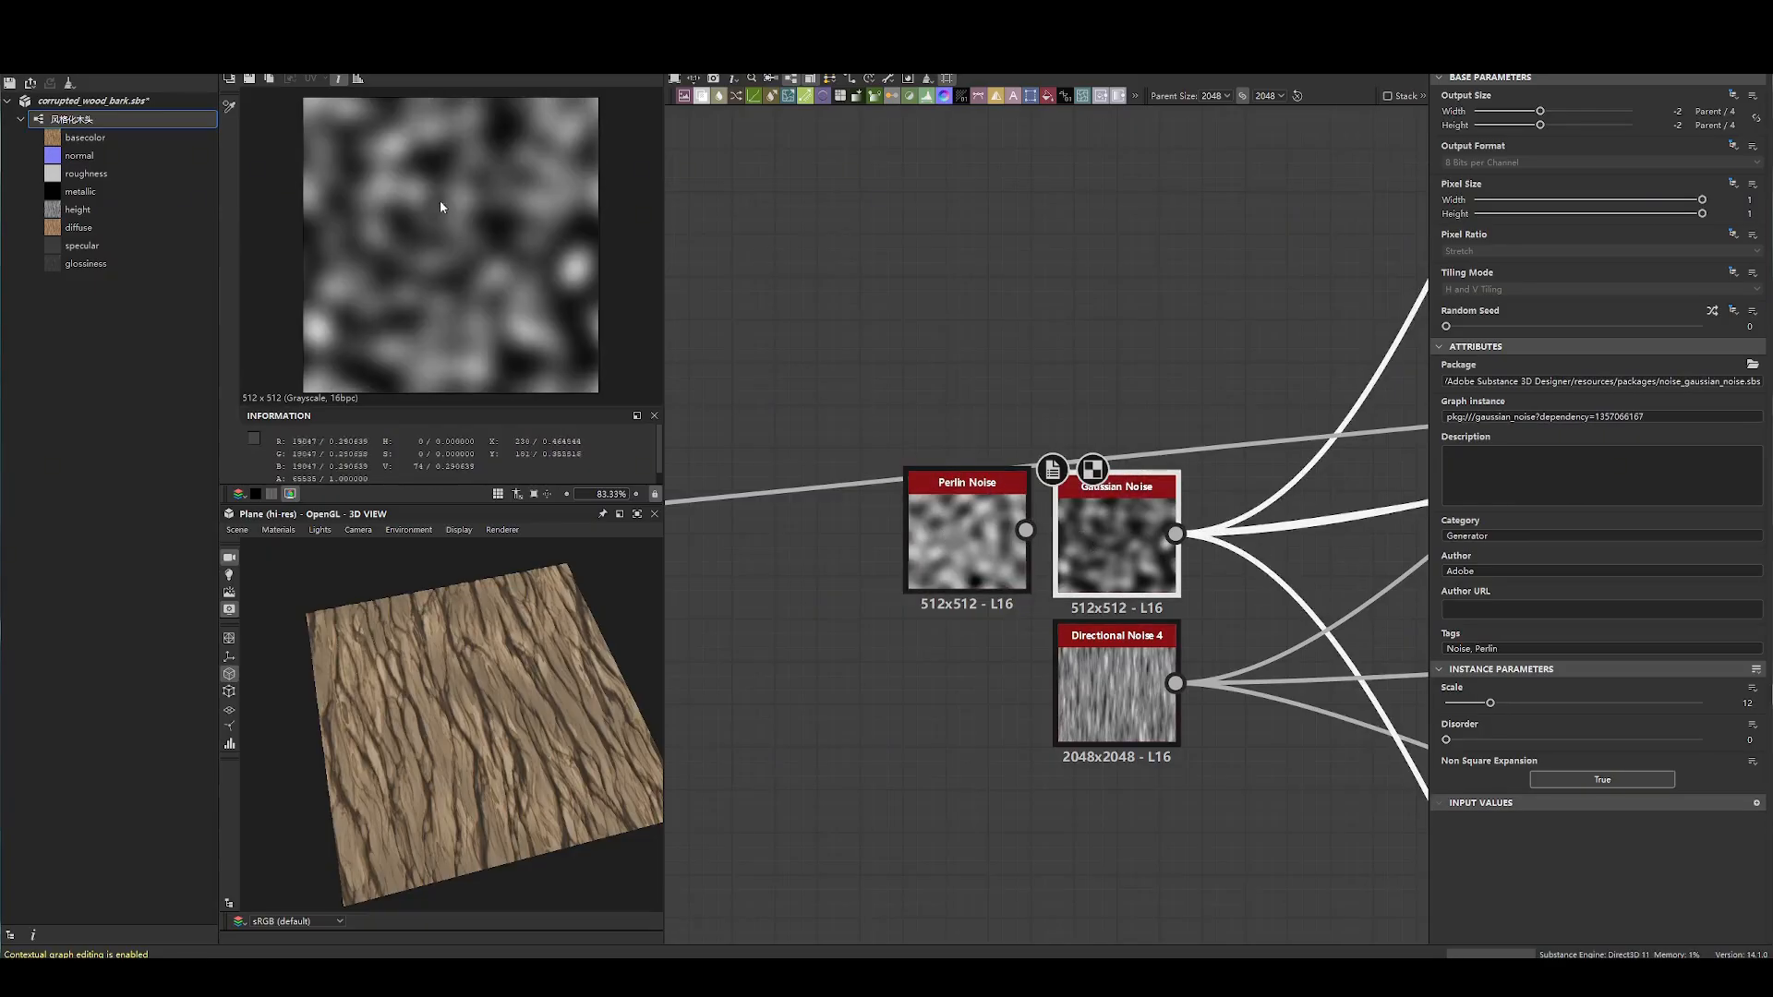
# - Delete the Perlin Noise node beside the Gaussian Noise
pyautogui.moveTo(967, 517); pyautogui.dragTo(797, 545)
pyautogui.press('Delete')
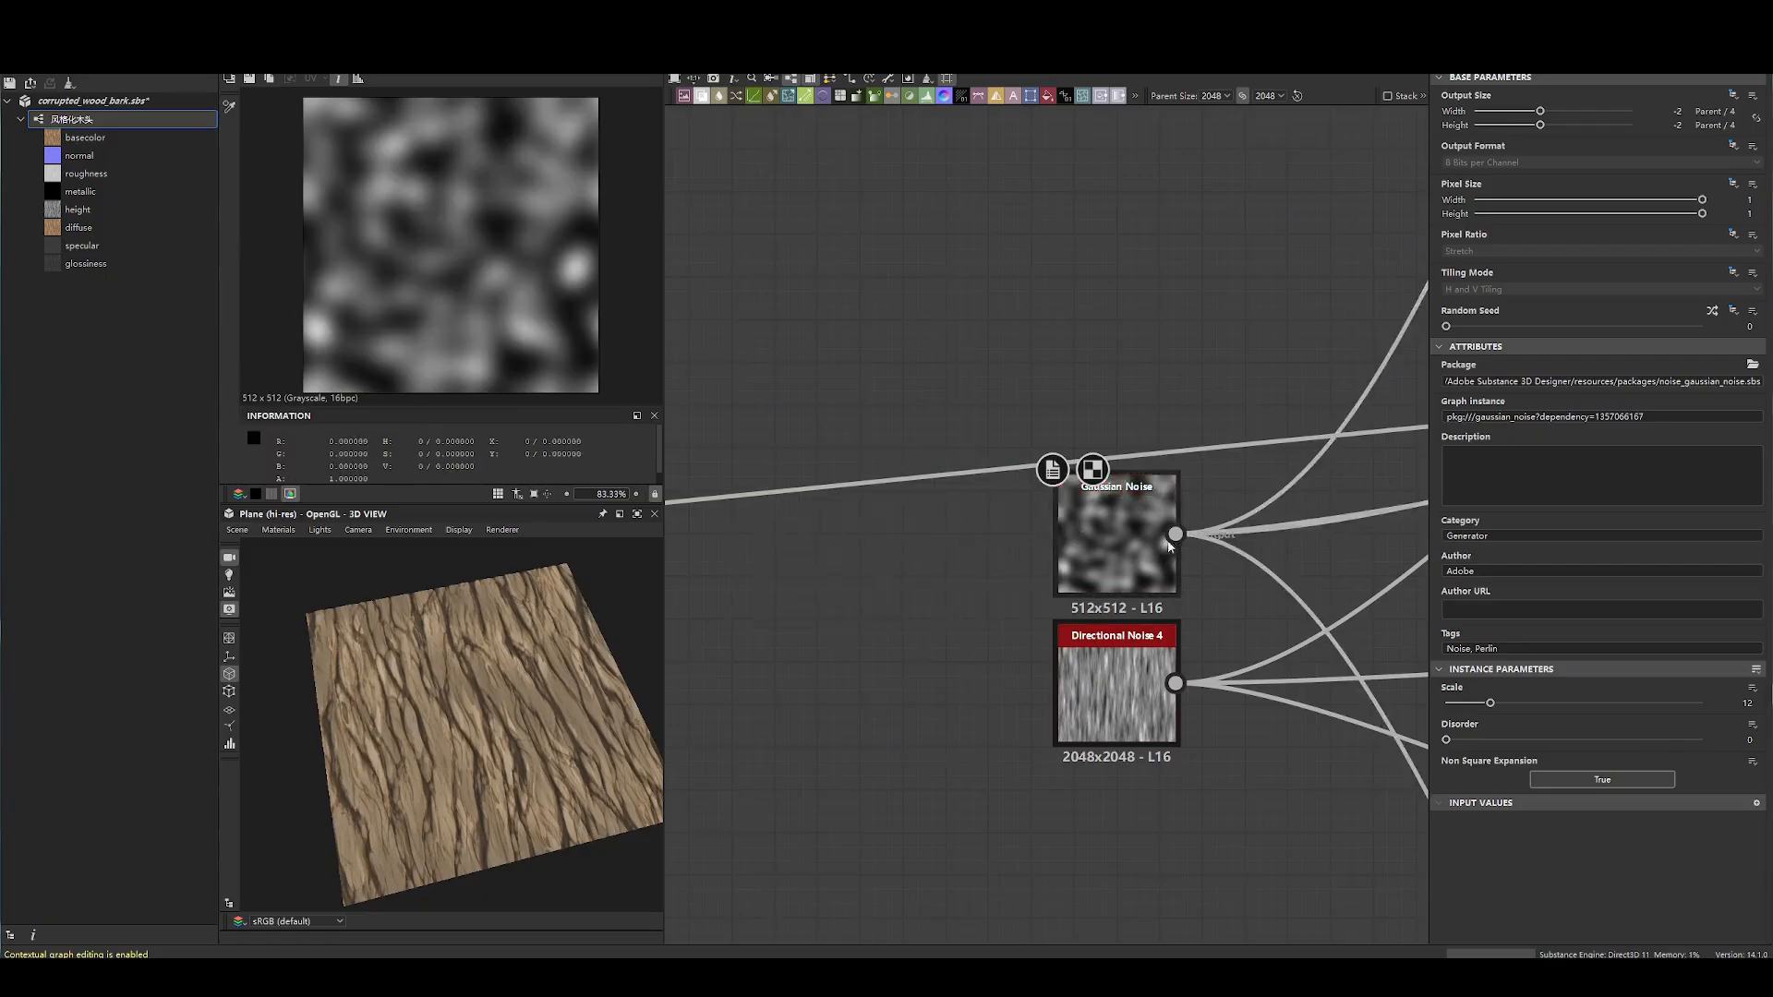
pyautogui.scroll(-3, 1115, 520)
pyautogui.moveTo(1116, 520); pyautogui.dragTo(906, 483, button='middle')
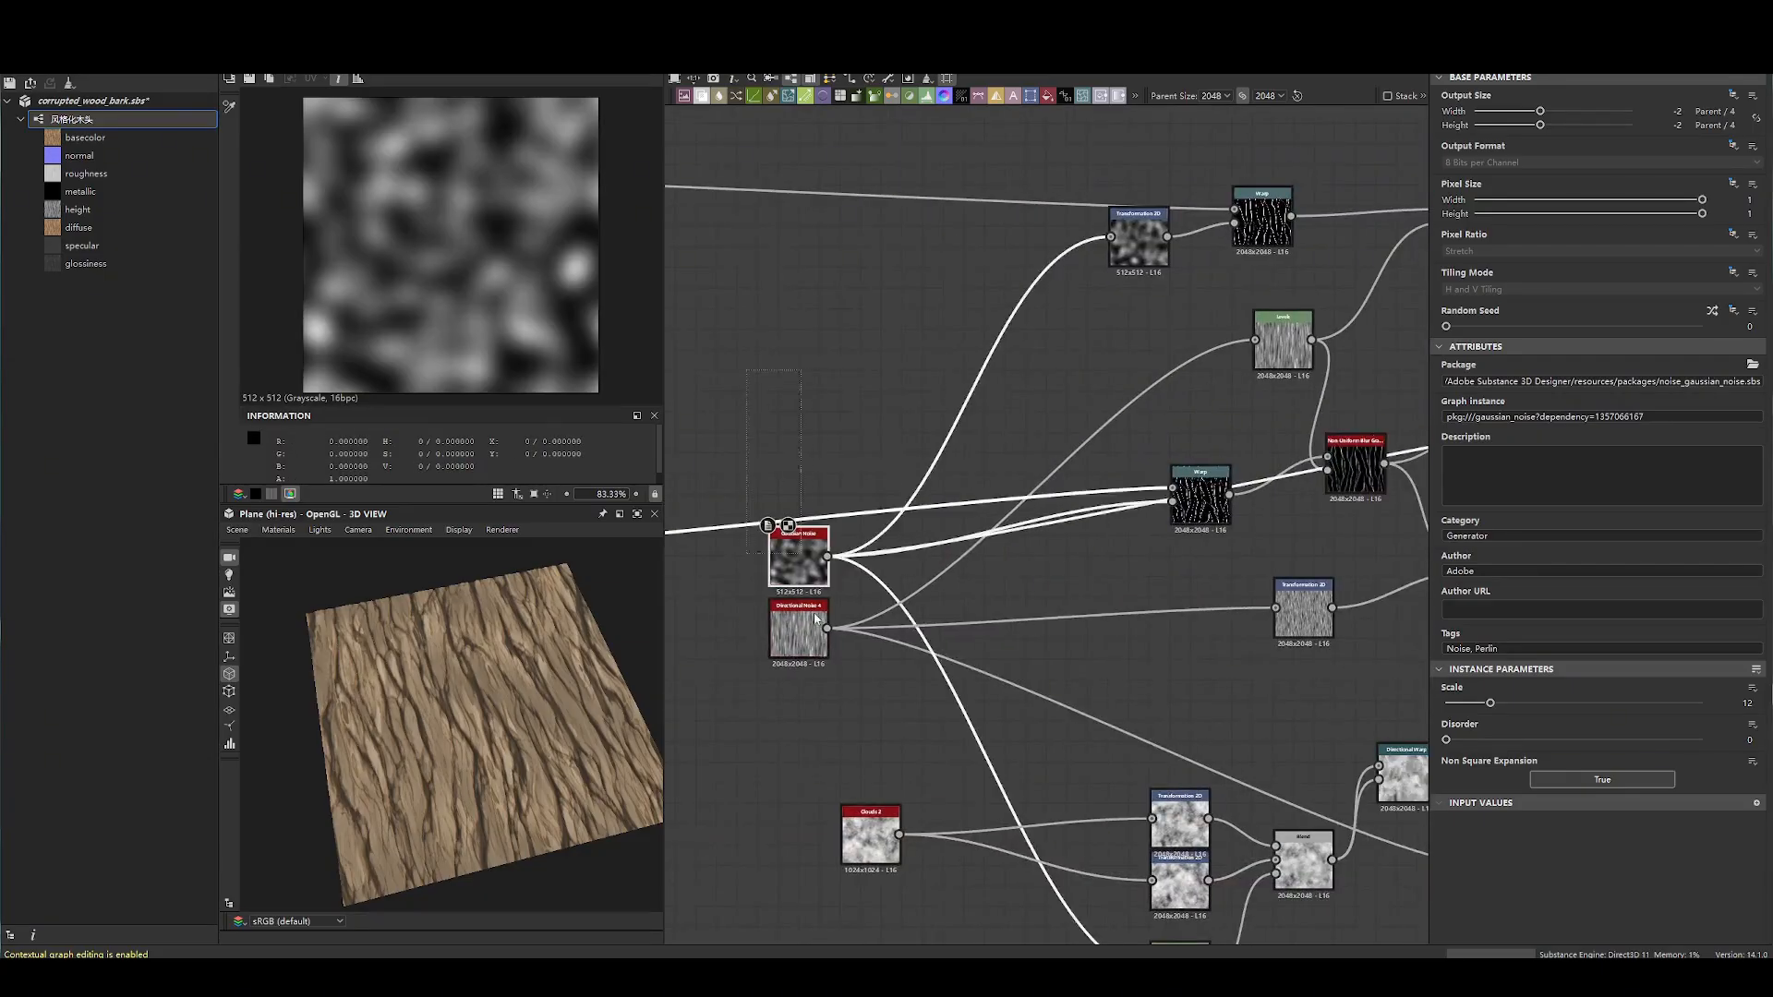
pyautogui.click(836, 679)
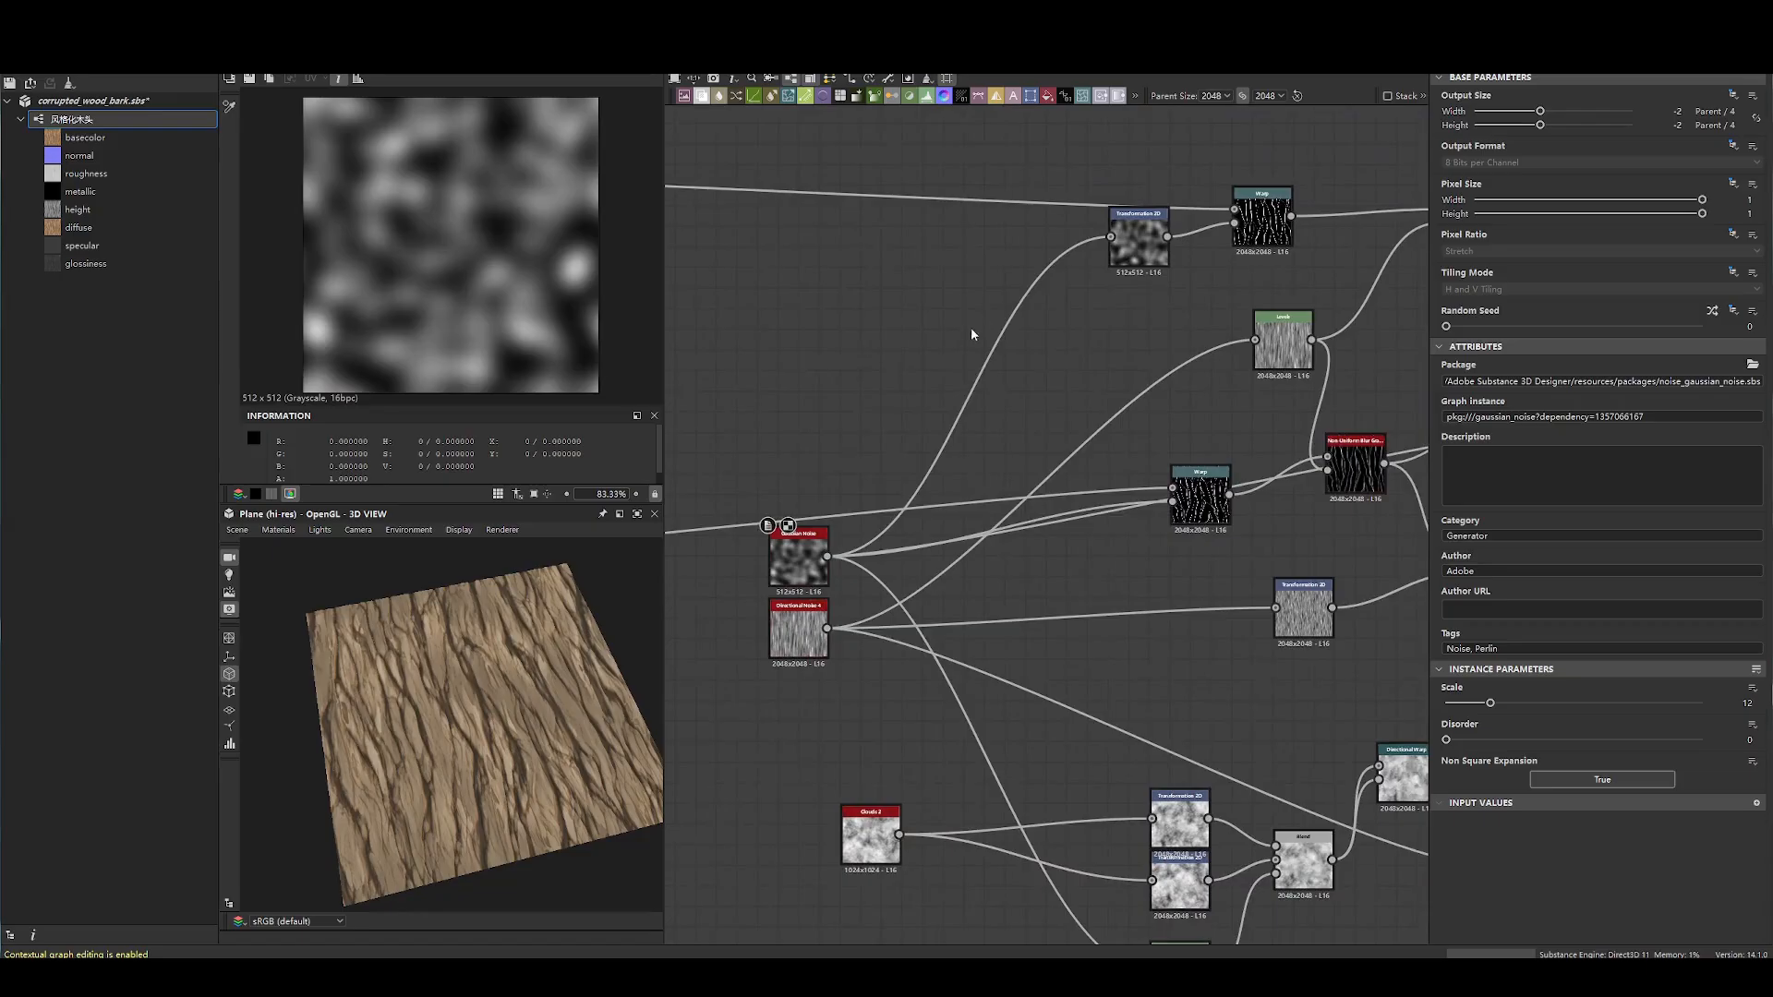
# - Shift the upper Transformation 2D node and move the Clouds 2 node close to its two Transformation 2D nodes
pyautogui.scroll(-3, 972, 334)
pyautogui.moveTo(1144, 380); pyautogui.dragTo(1089, 428)
pyautogui.moveTo(1131, 580); pyautogui.dragTo(1103, 391, button='middle')
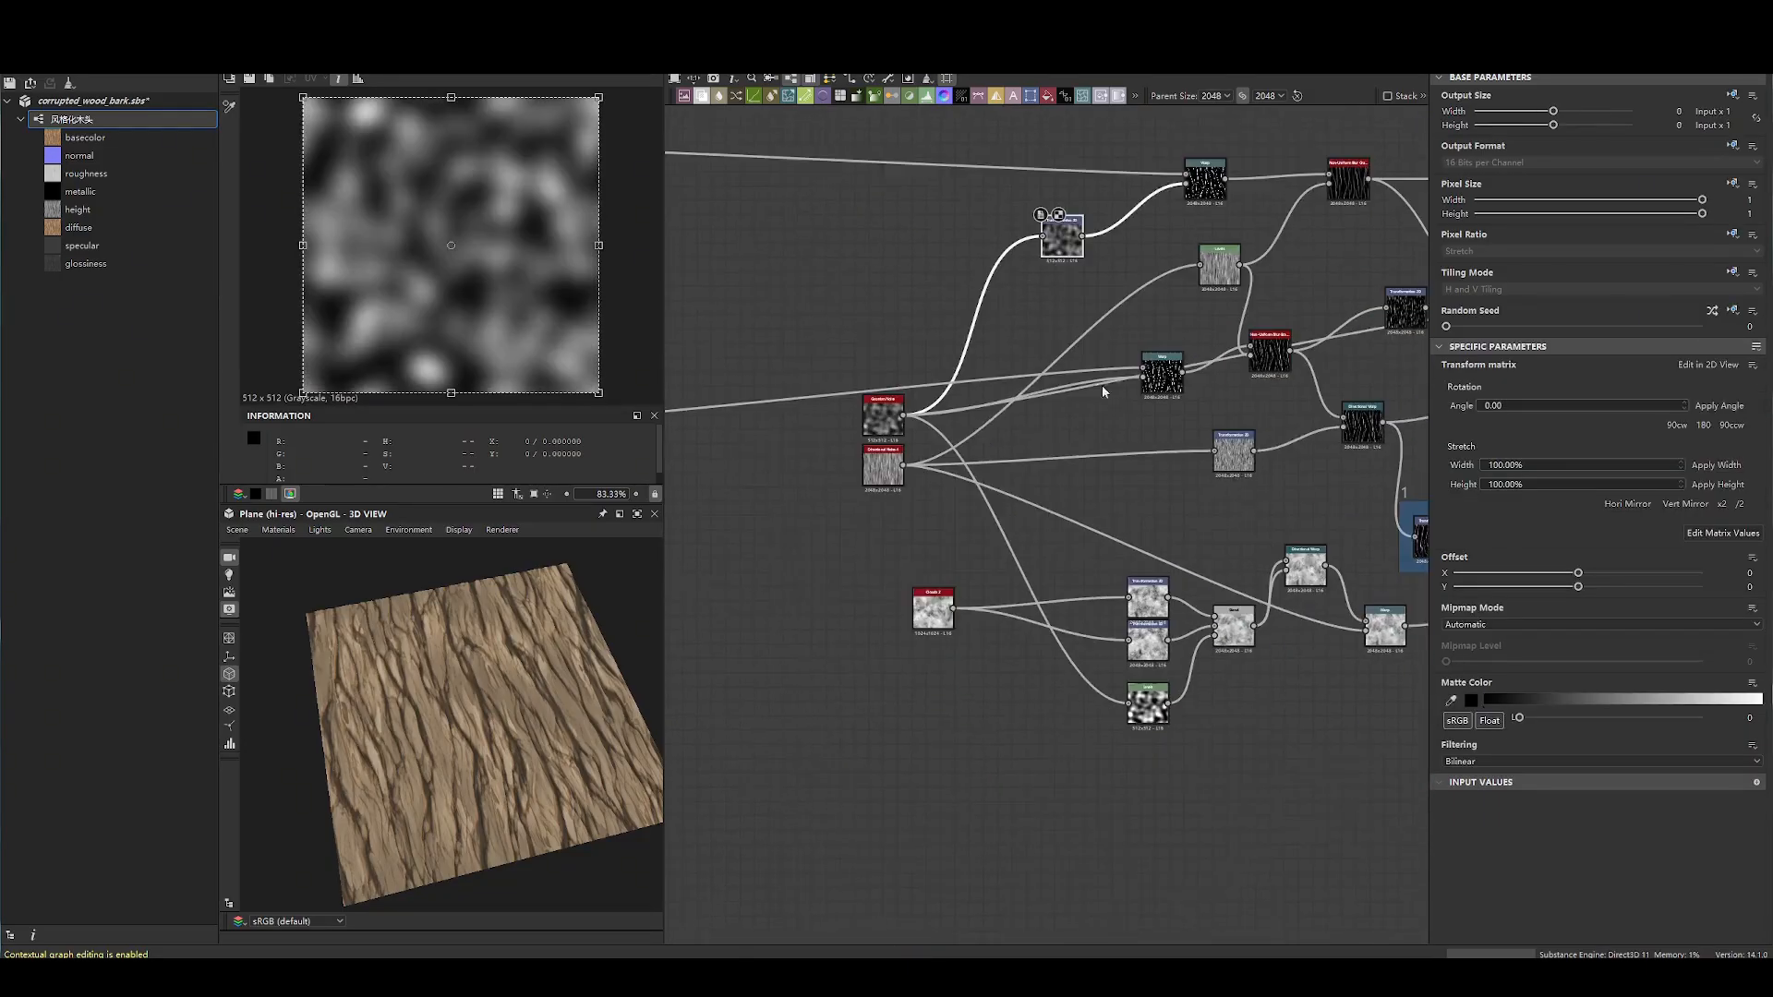
pyautogui.moveTo(944, 617); pyautogui.dragTo(1087, 617)
pyautogui.moveTo(816, 328); pyautogui.dragTo(957, 551, button='middle')
# - Move the Transformation 2D beside the upper Warp, compare it with the Gaussian Noise, and move the Gaussian Noise higher
pyautogui.click(1024, 637)
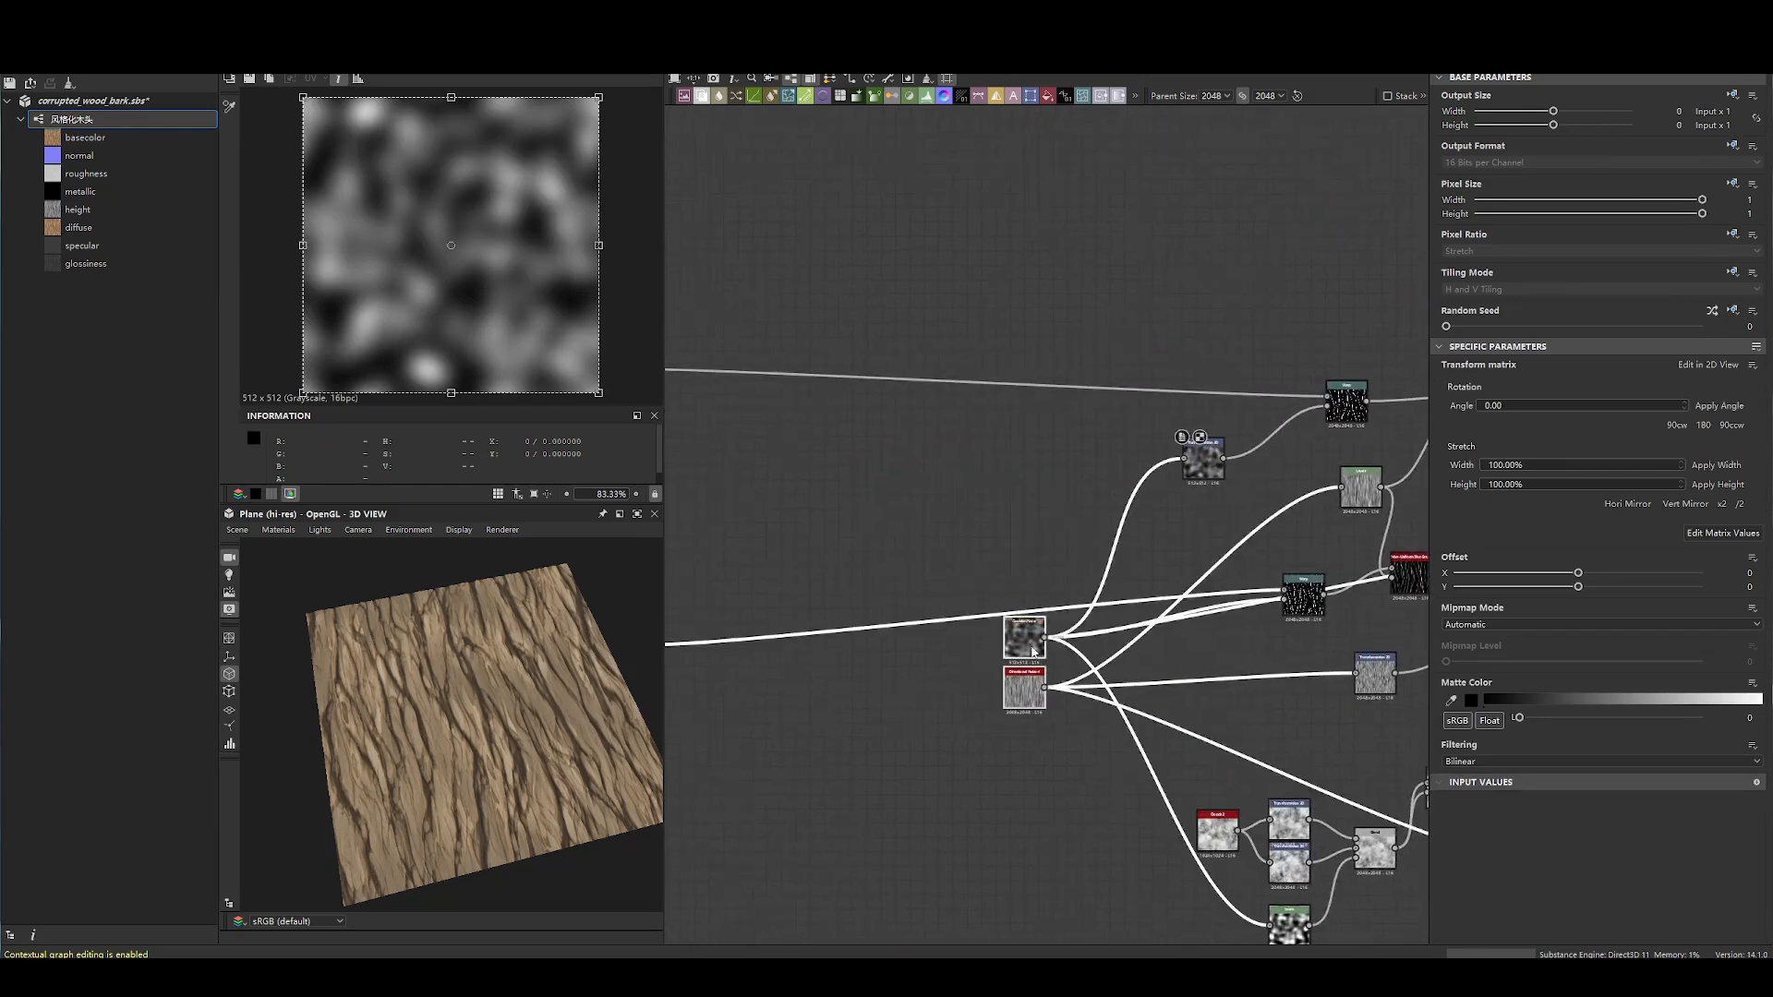
pyautogui.moveTo(1195, 458); pyautogui.dragTo(1265, 445)
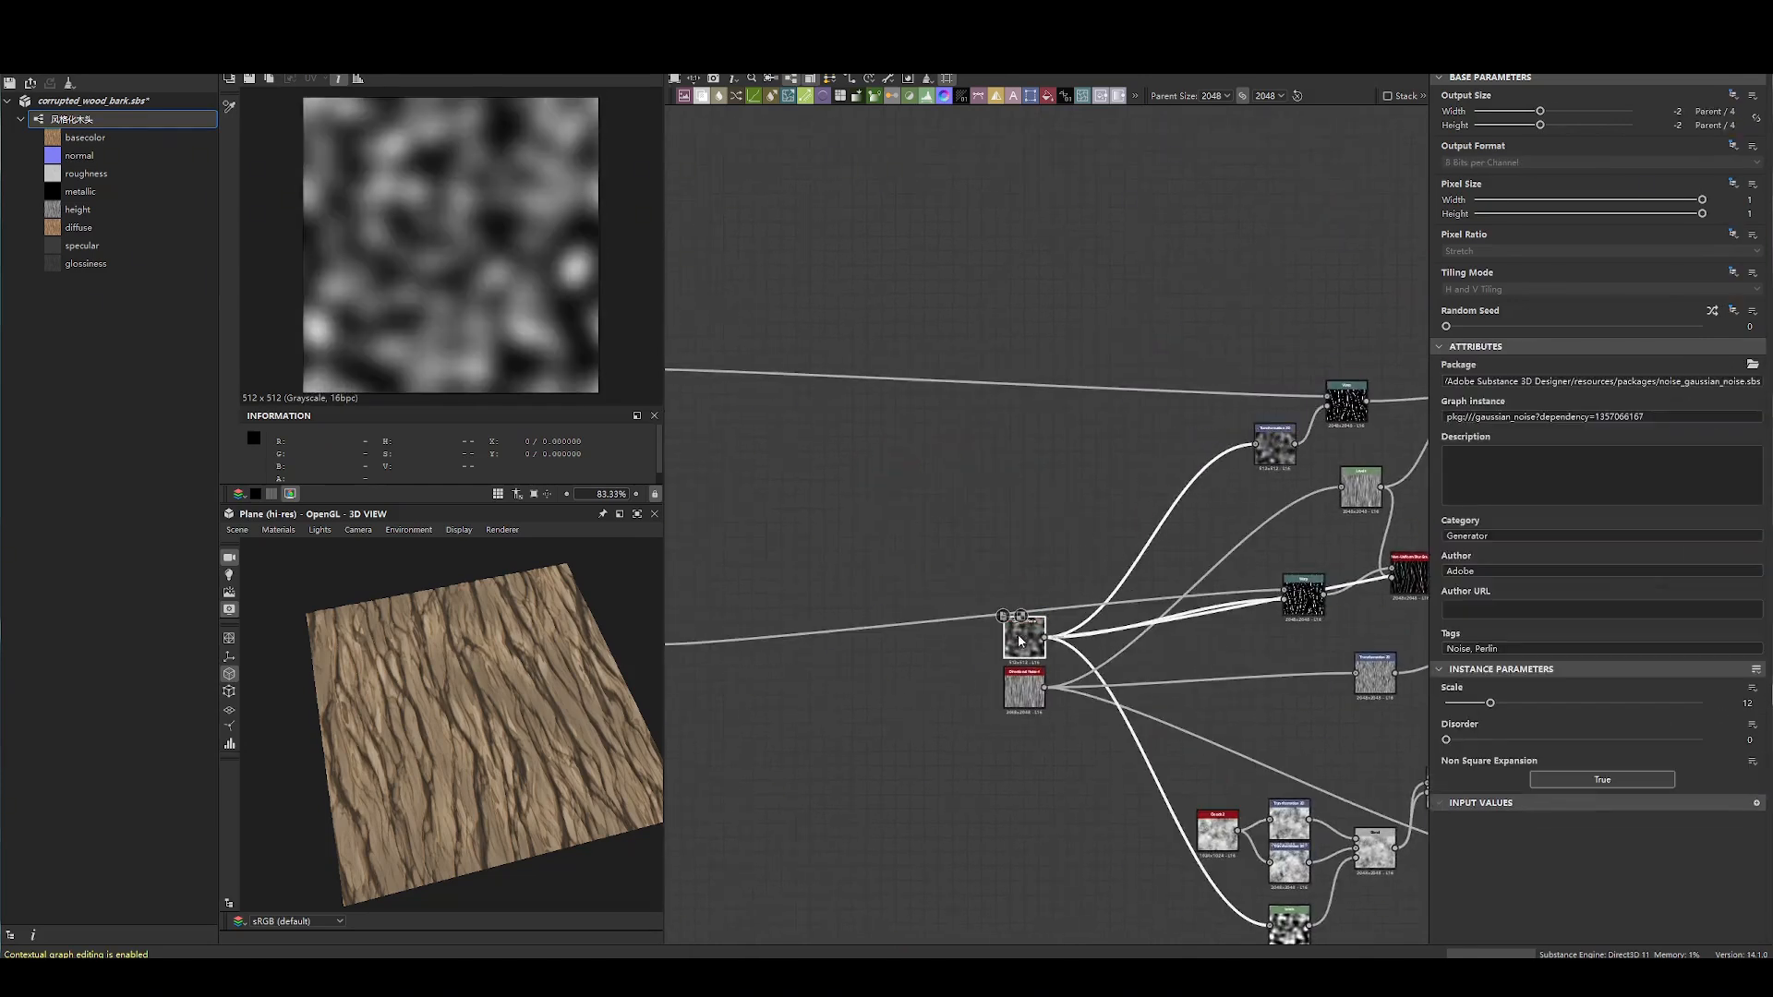
pyautogui.click(1265, 444)
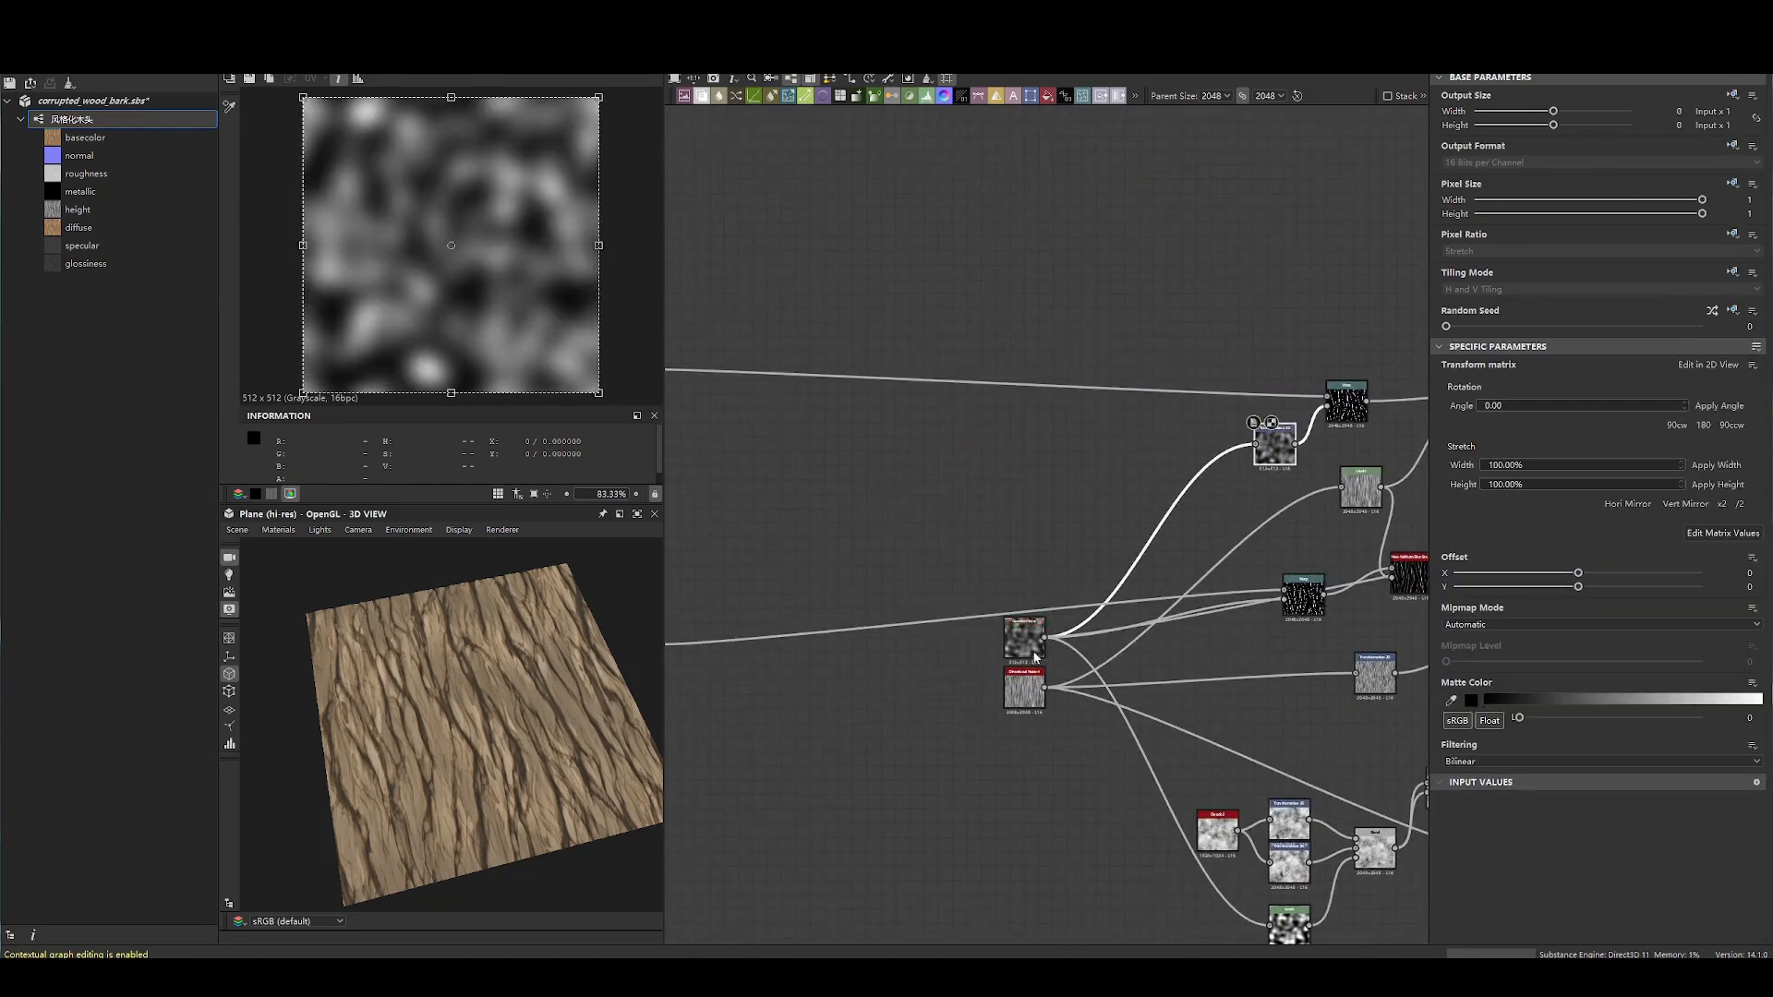
pyautogui.moveTo(1034, 656); pyautogui.dragTo(1055, 533)
# - Add a Transformation 2D node near the Gaussian Noise and connect the noise output to it
pyautogui.moveTo(1080, 459); pyautogui.dragTo(928, 459, button='middle')
pyautogui.click(929, 488)
pyautogui.press('space')
pyautogui.write('tra')
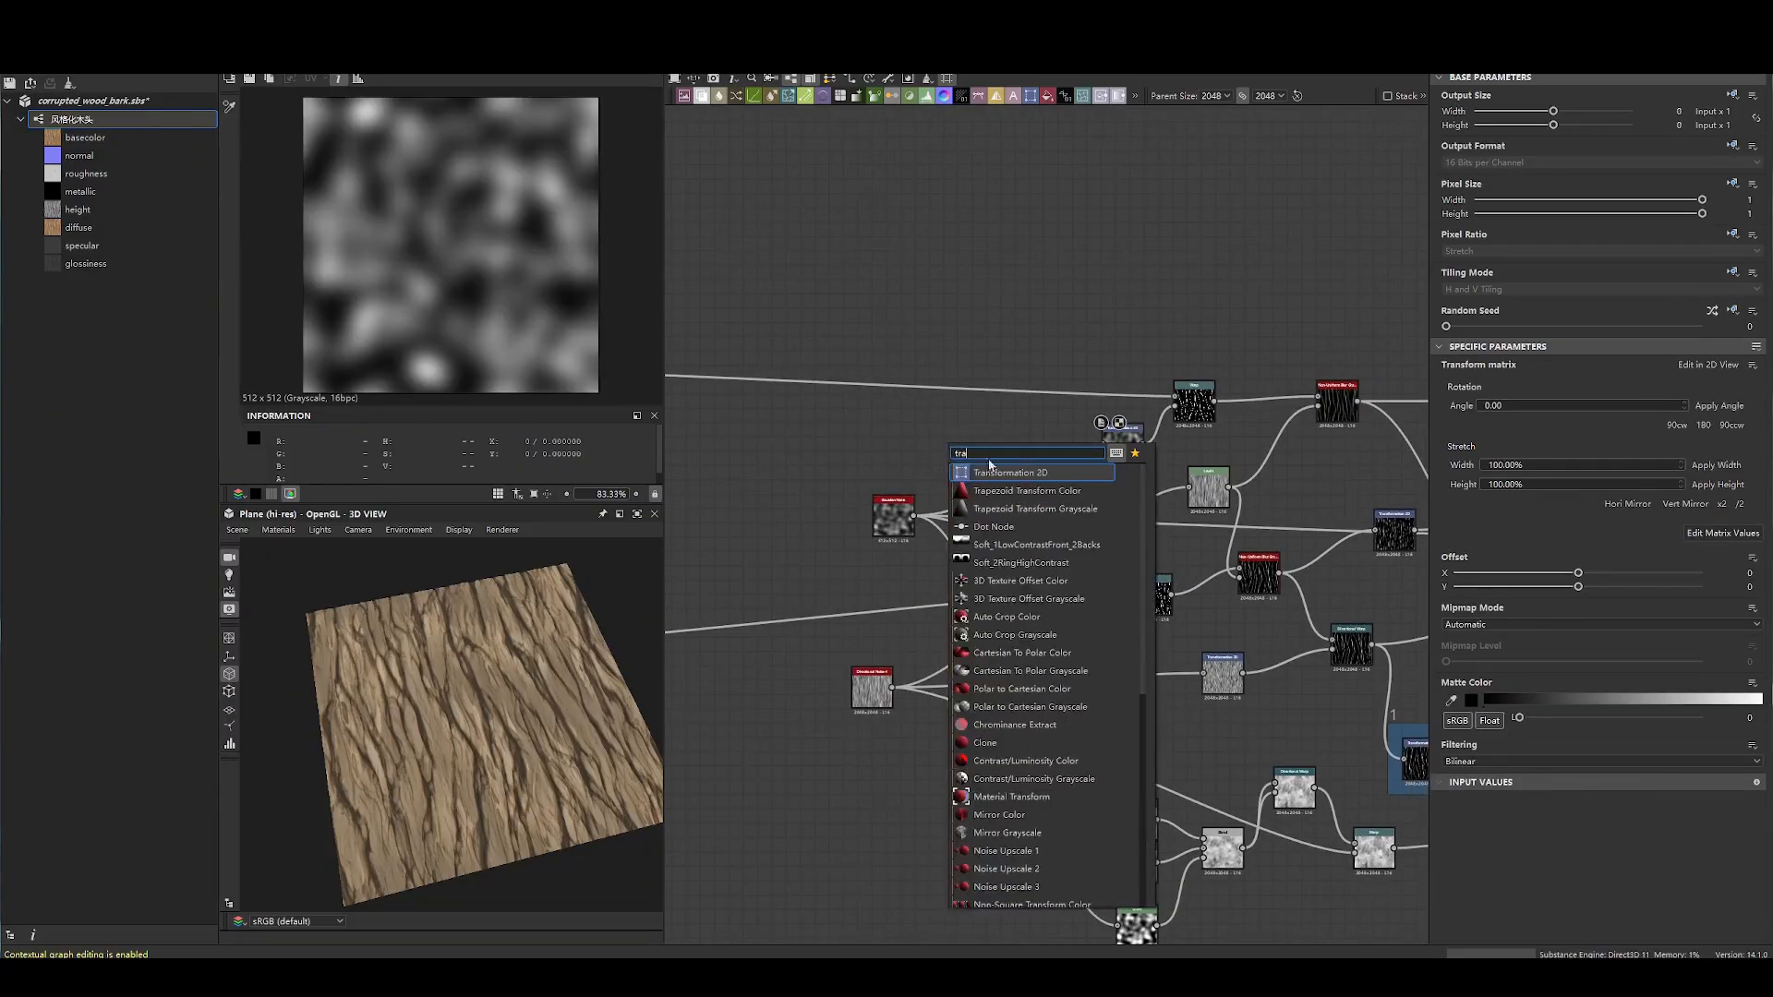
pyautogui.click(985, 472)
pyautogui.moveTo(913, 516); pyautogui.dragTo(933, 444)
pyautogui.scroll(-3, 320, 161)
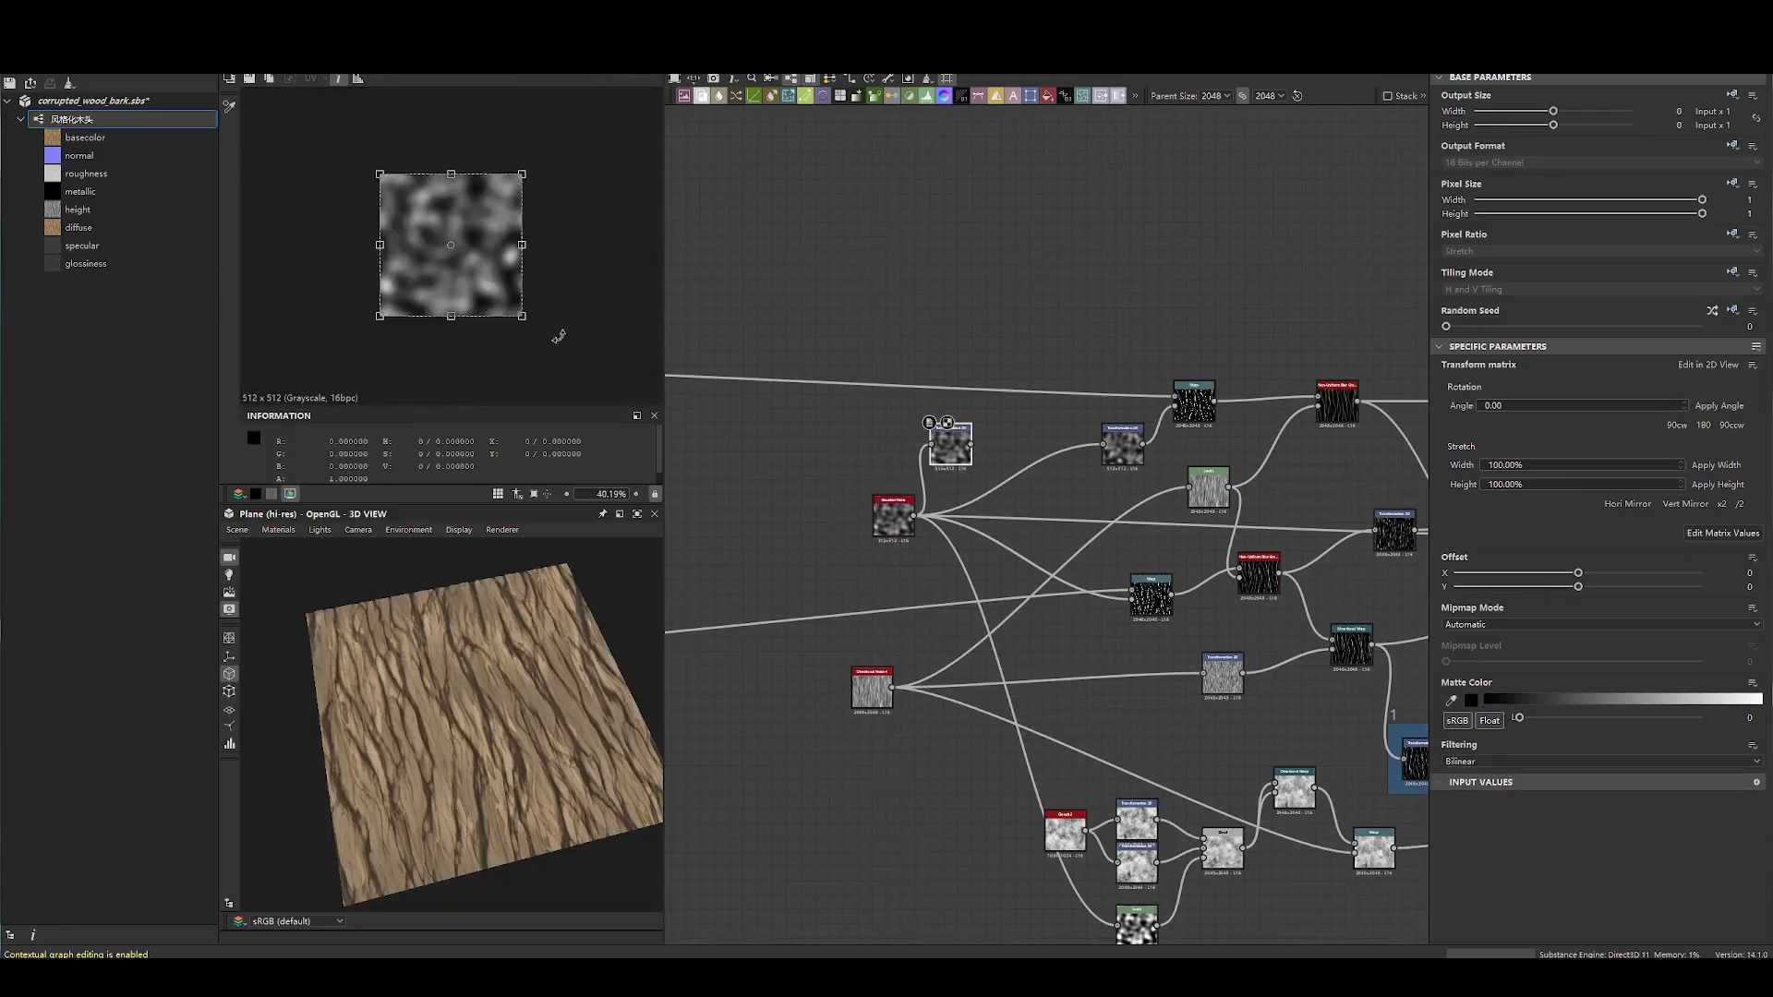
# - Try narrowing the new Transformation 2D's frame, undo the change, and delete the node
pyautogui.moveTo(380, 245); pyautogui.dragTo(390, 237)
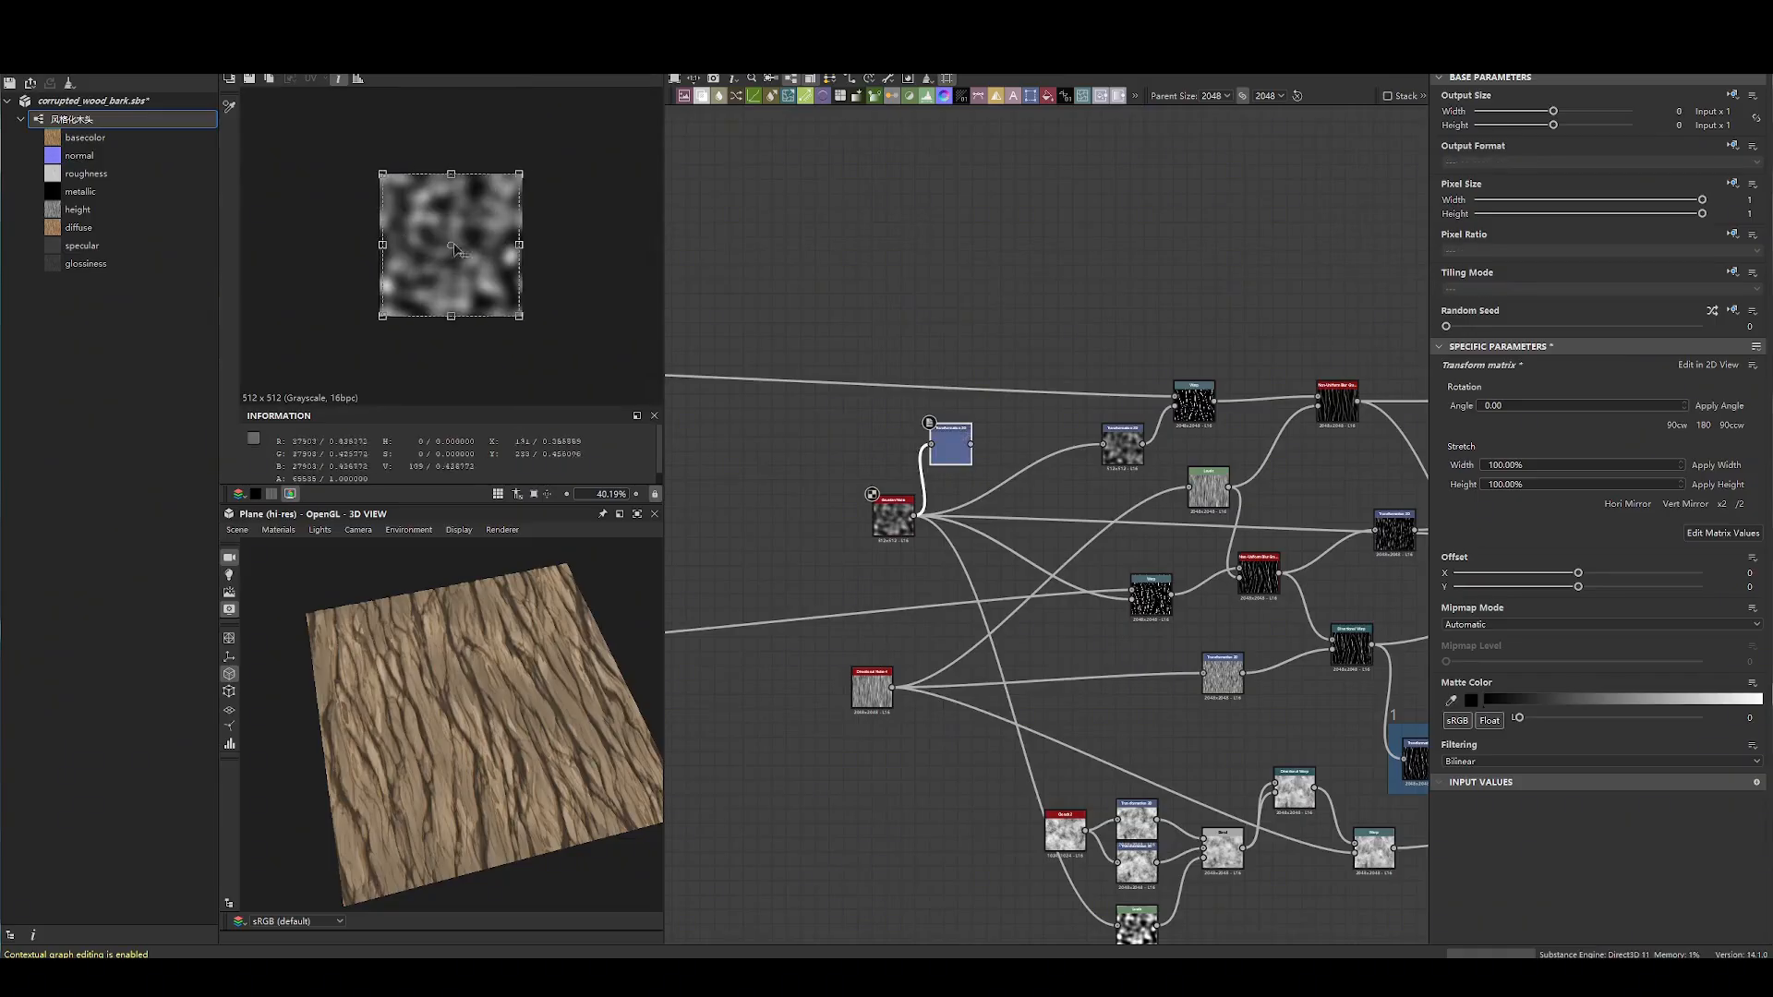
pyautogui.hotkey('ctrl', 'z')
pyautogui.click(937, 443)
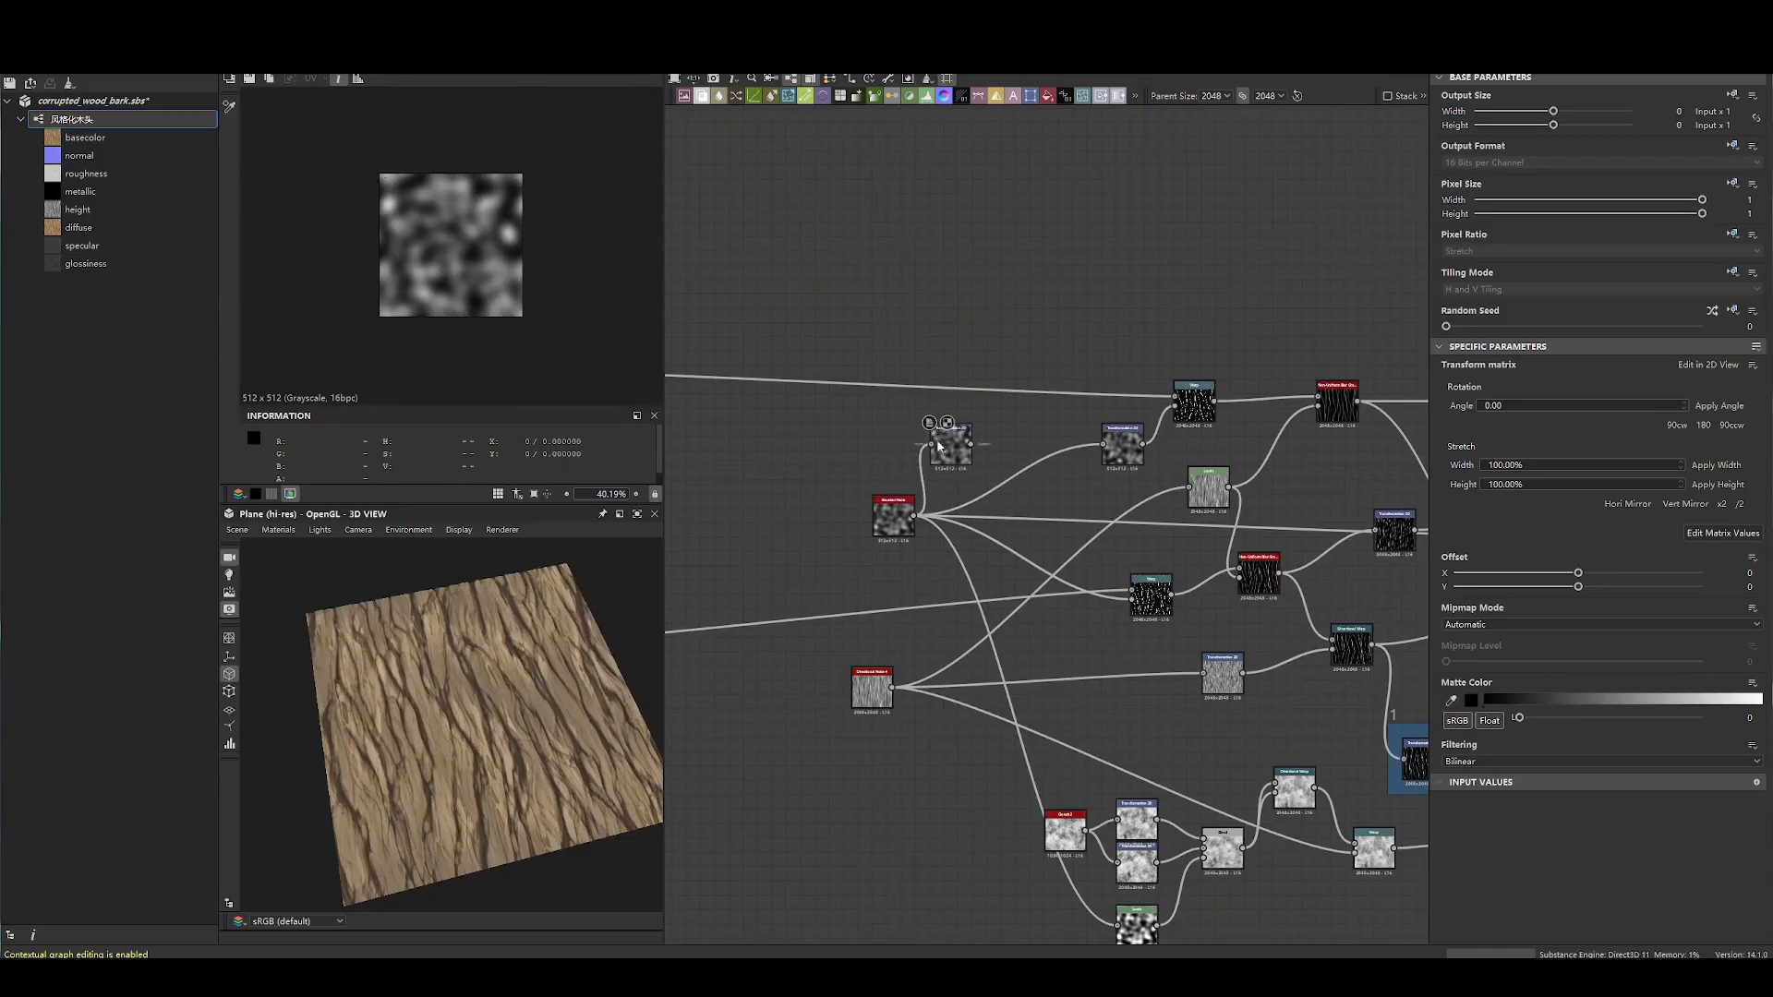
pyautogui.press('Delete')
# - Add a Transformation 2D above the one feeding the upper Warp and connect the Gaussian Noise to it
pyautogui.press('space')
pyautogui.write('tr')
pyautogui.click(974, 468)
pyautogui.moveTo(914, 516); pyautogui.dragTo(1107, 359)
pyautogui.scroll(5, 1118, 385)
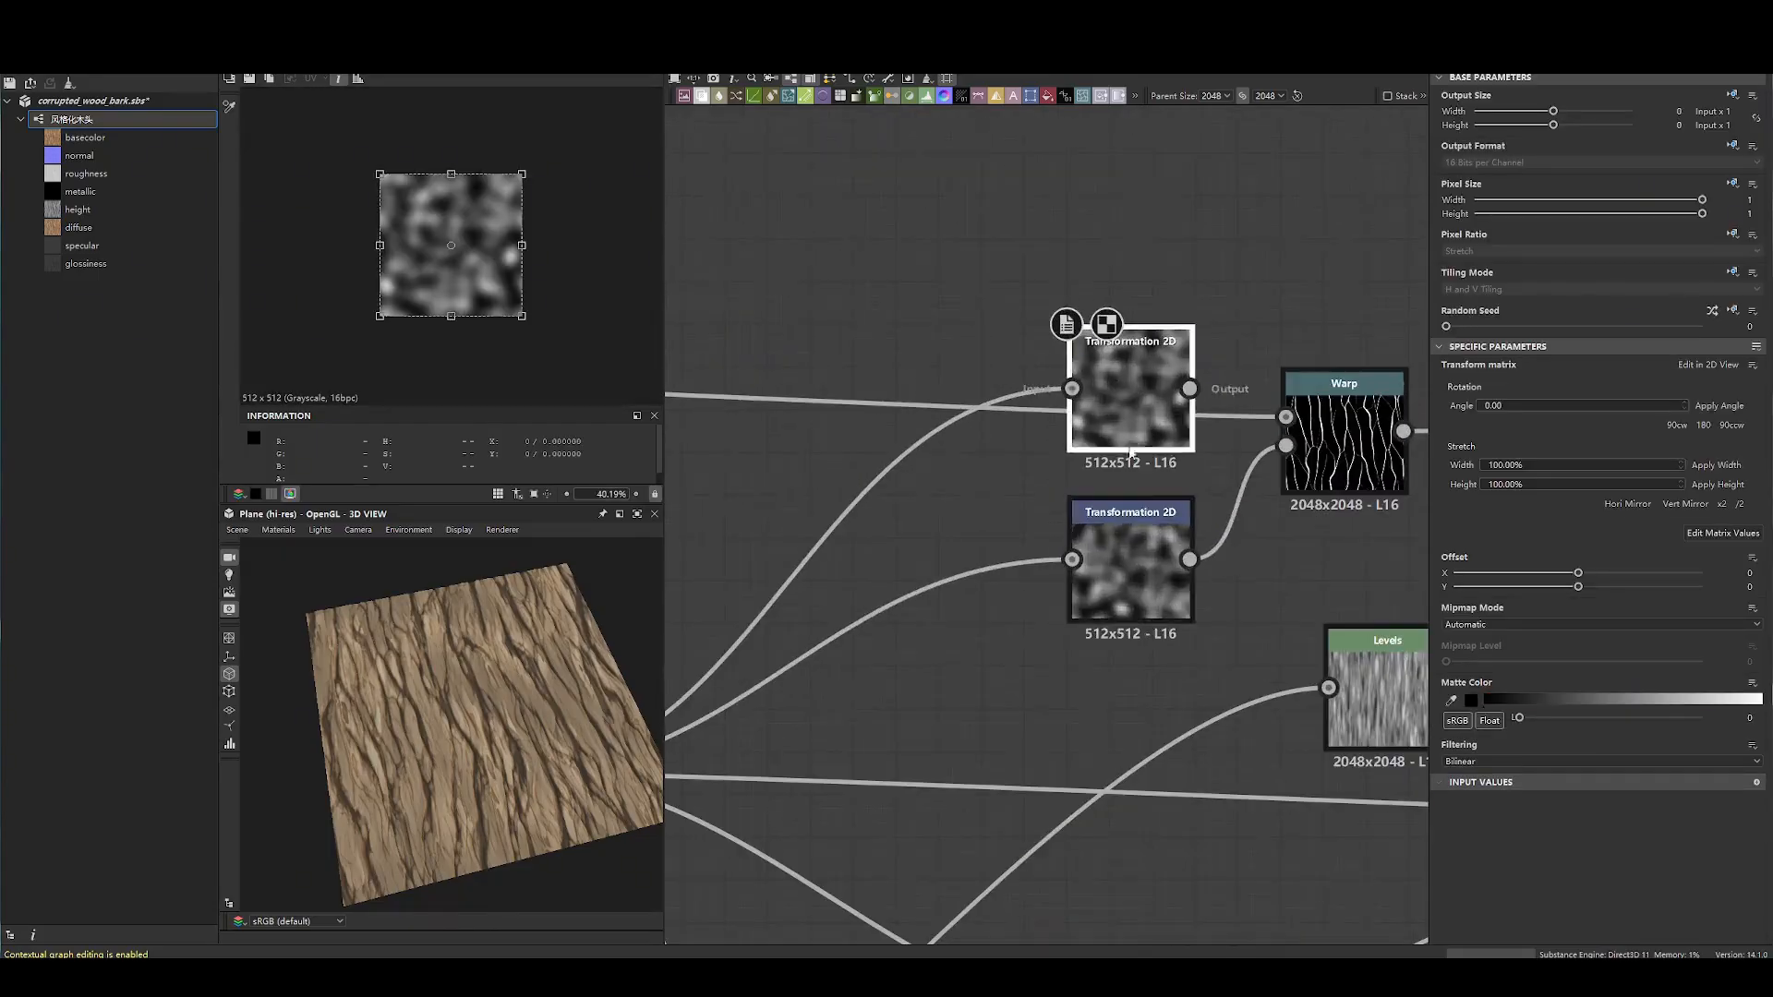
# - Display the matrix values of the Transformation 2D feeding the upper Warp and of the unconnected one above it
pyautogui.click(1144, 580)
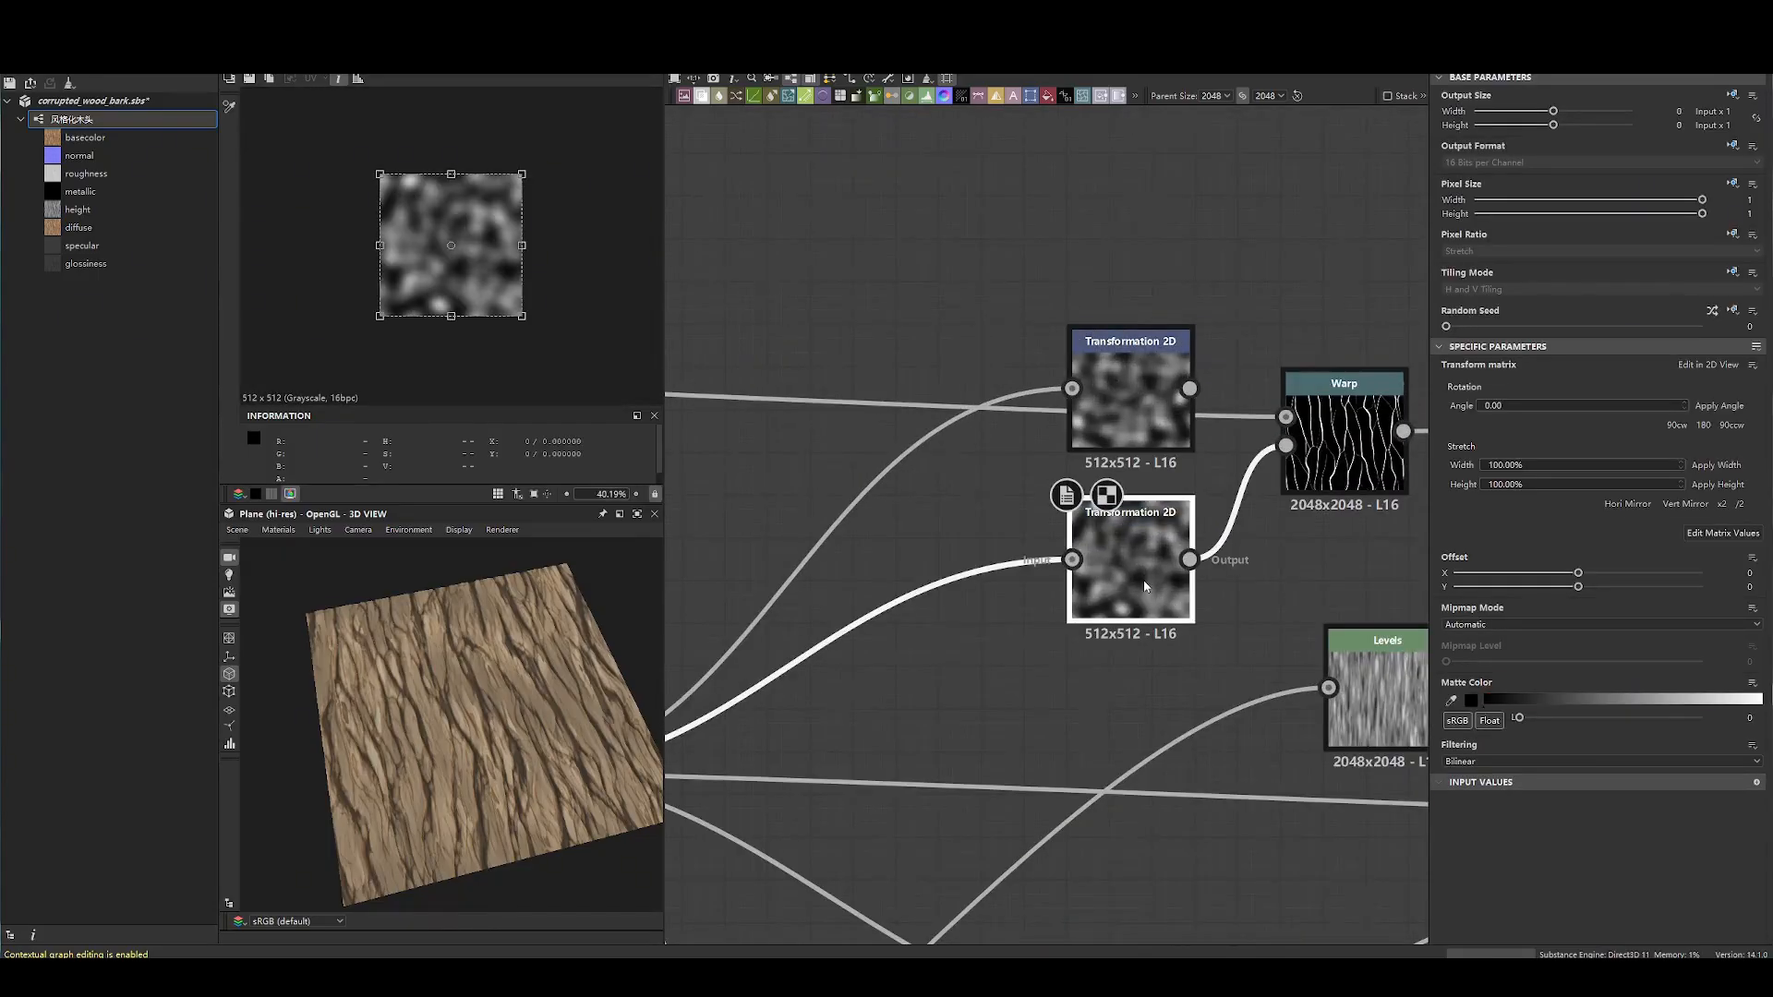
pyautogui.click(1710, 536)
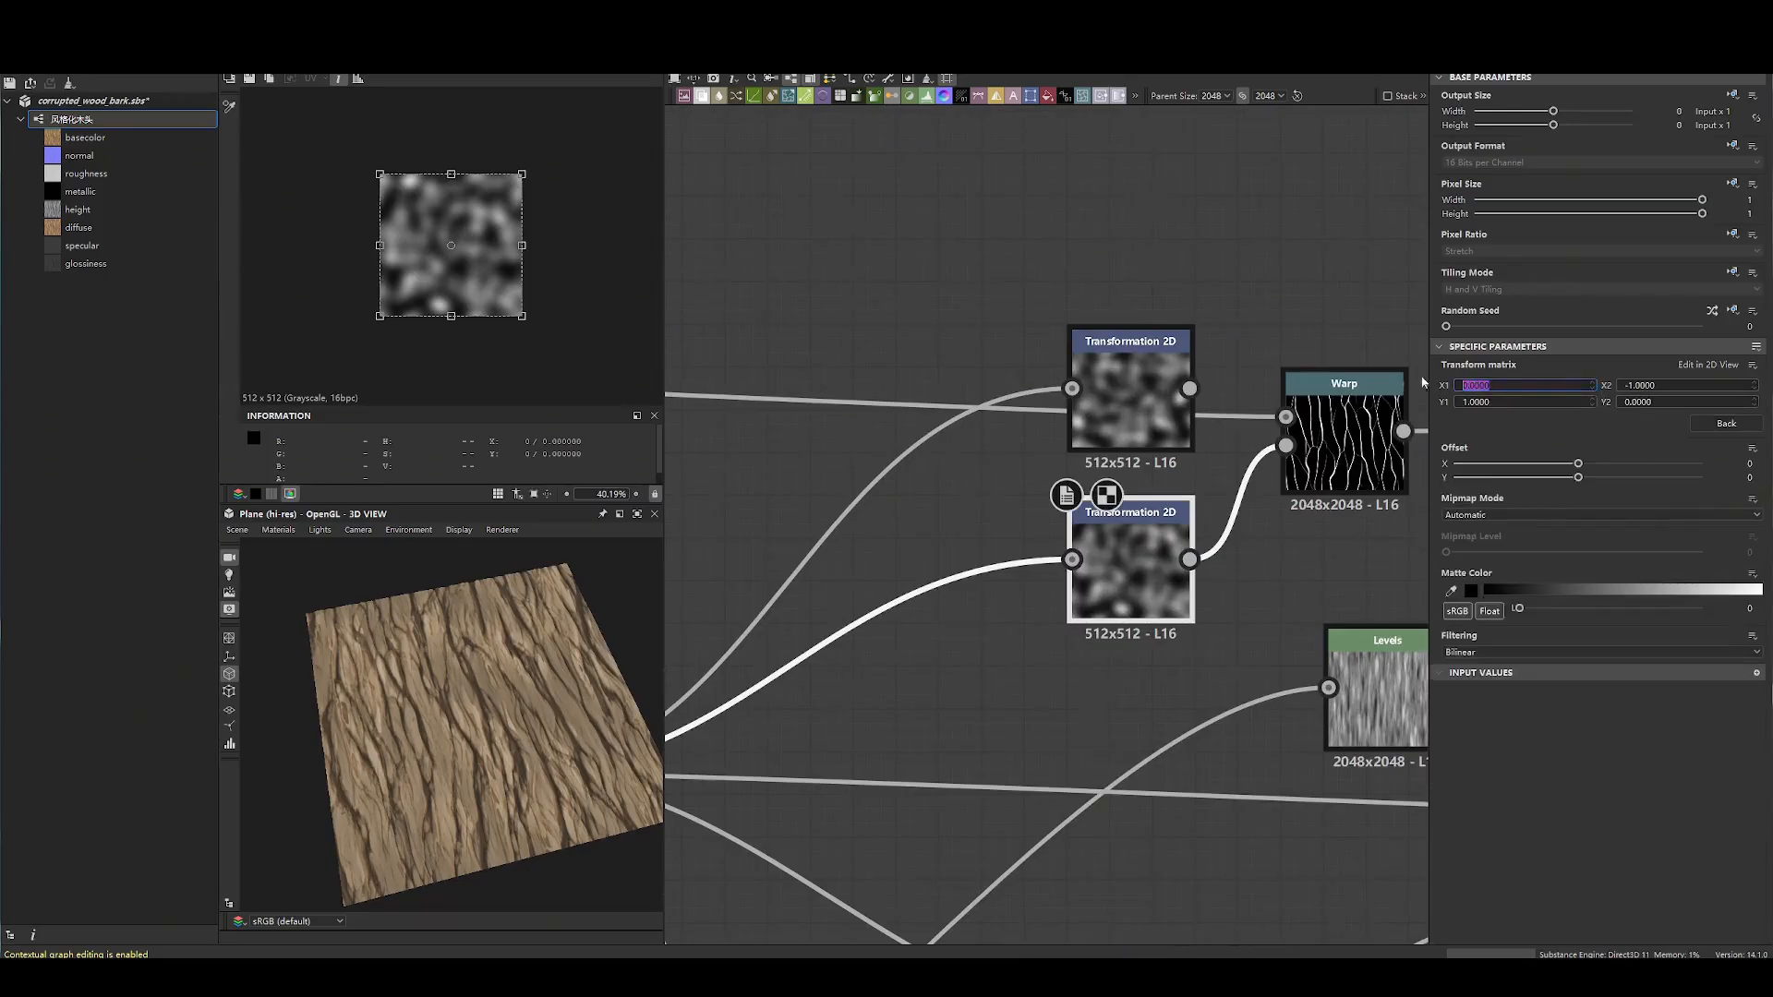
pyautogui.click(1131, 406)
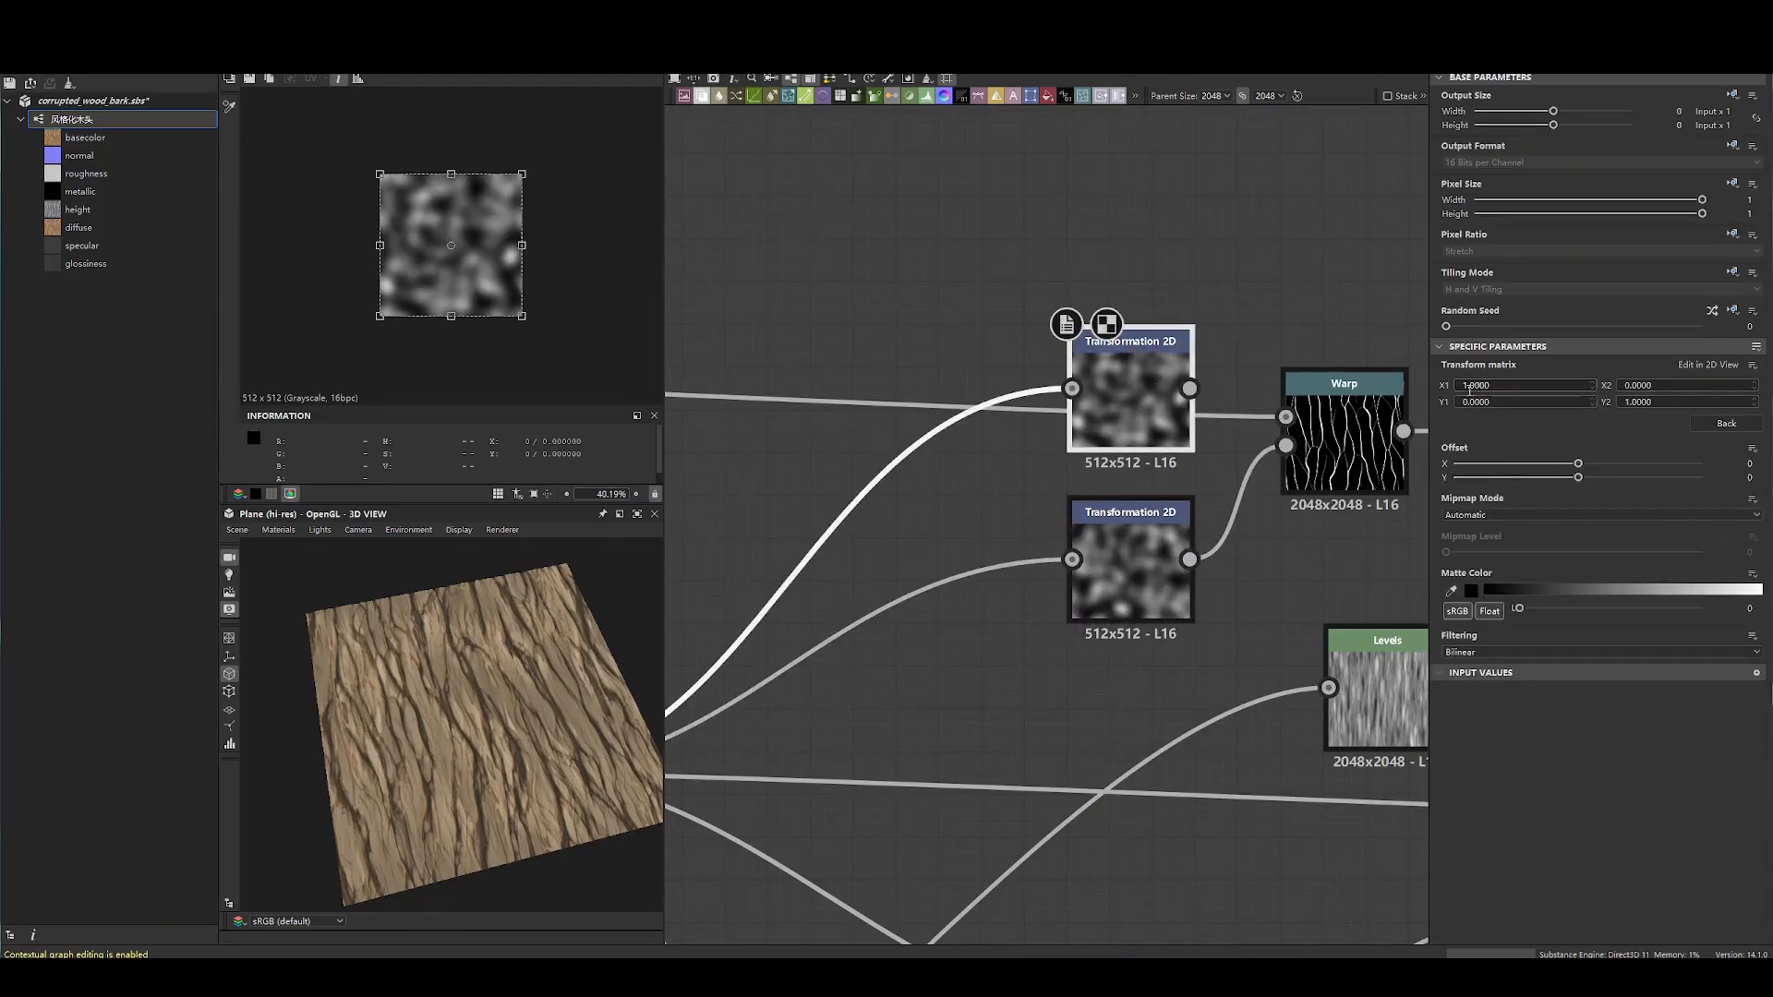
# - Pin a capture of the unconnected Transformation 2D's matrix values, compare it with the connected node's matrix, and dismiss the capture
pyautogui.press('F1')
pyautogui.moveTo(1460, 353); pyautogui.dragTo(1772, 473)
pyautogui.press('F3')
pyautogui.moveTo(1512, 402); pyautogui.dragTo(614, 411)
pyautogui.click(1130, 563)
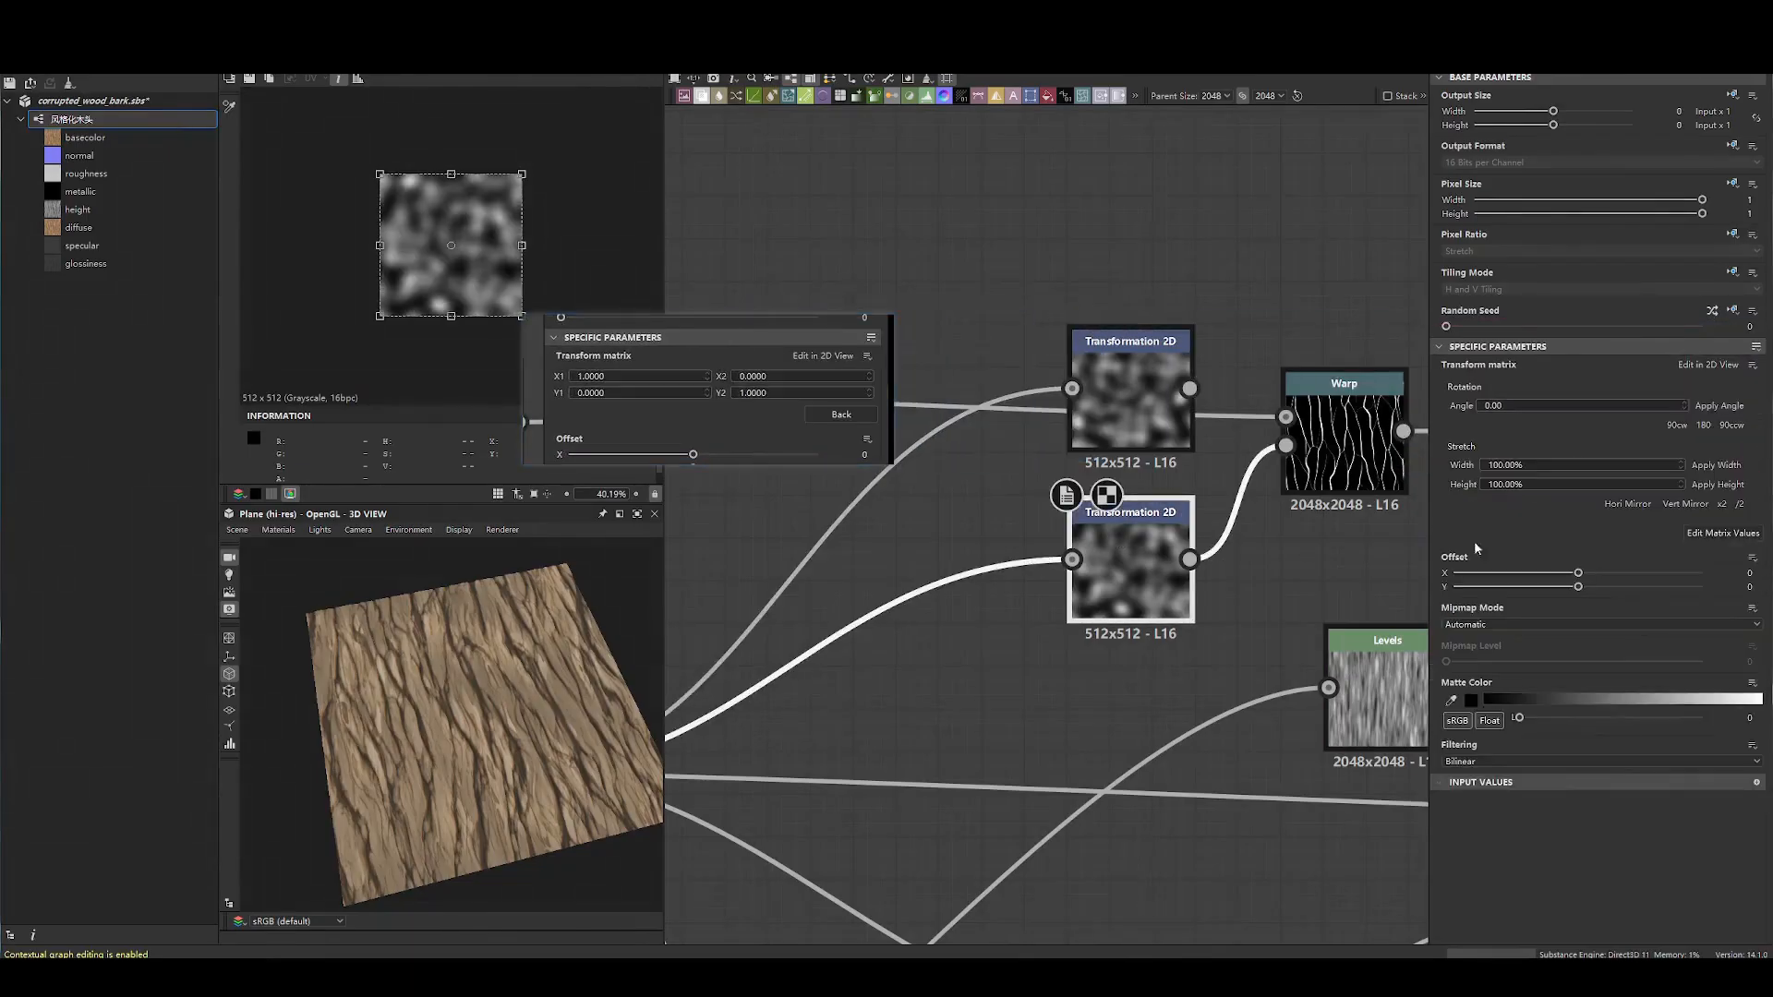
pyautogui.click(1721, 534)
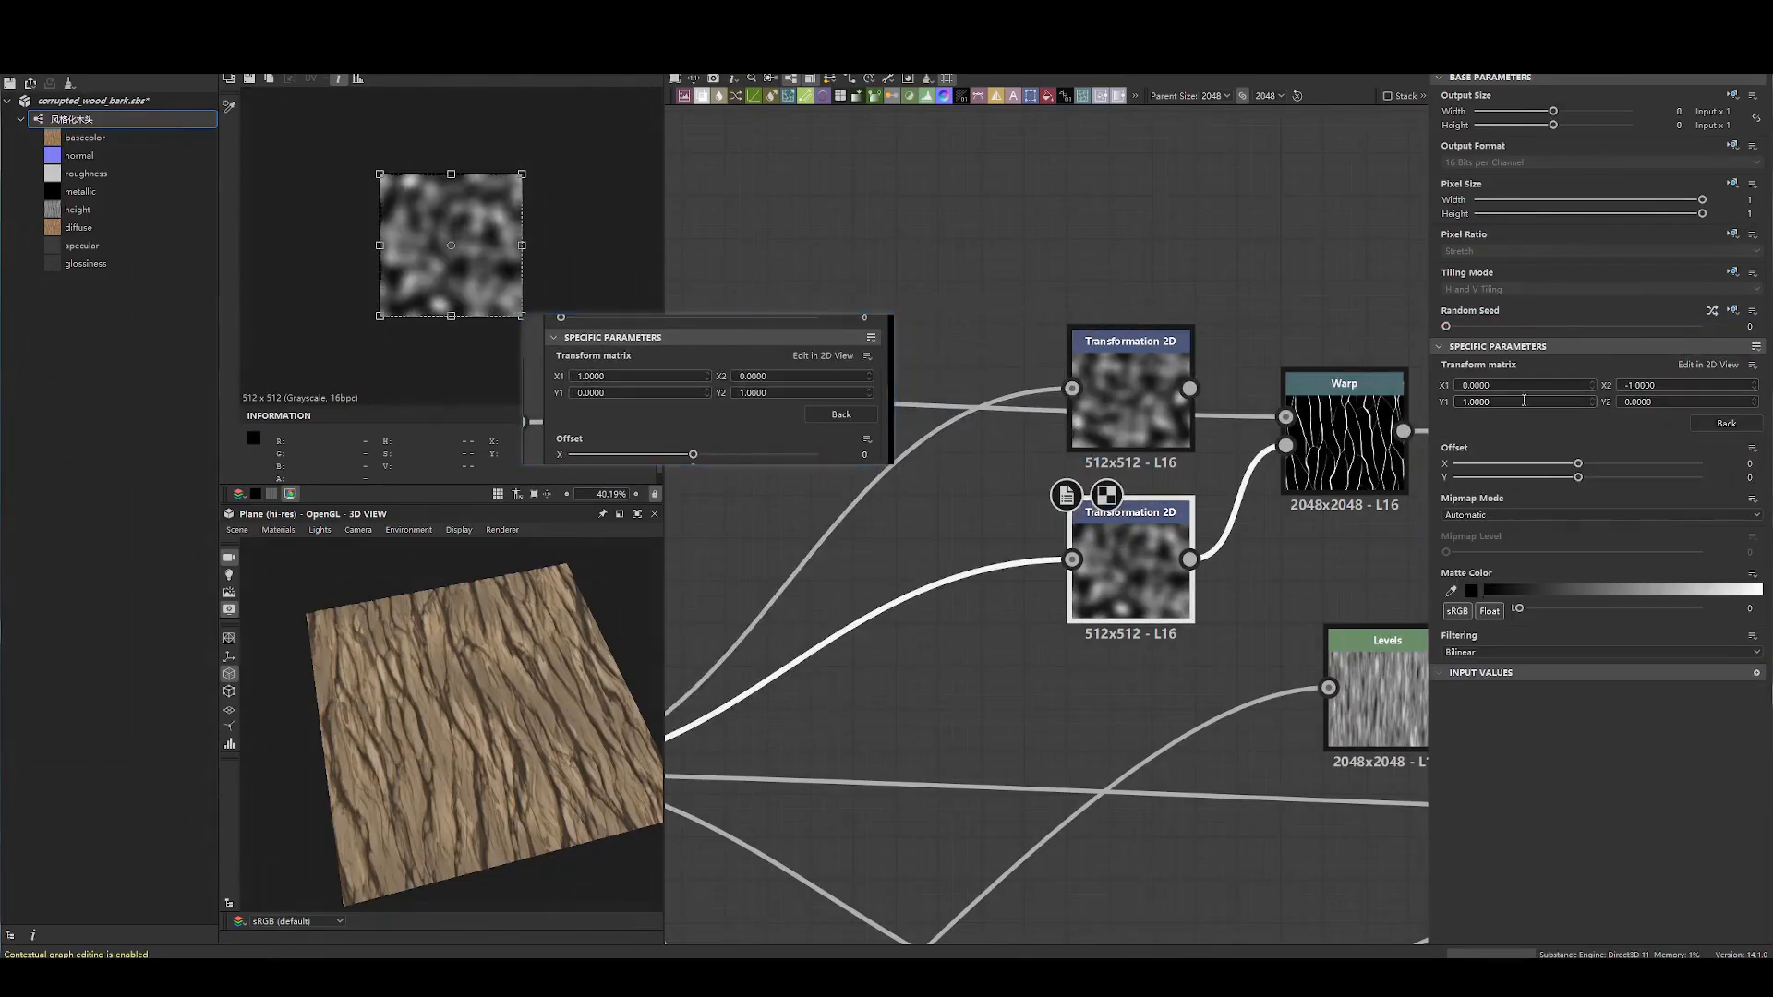
pyautogui.moveTo(711, 409); pyautogui.dragTo(782, 426)
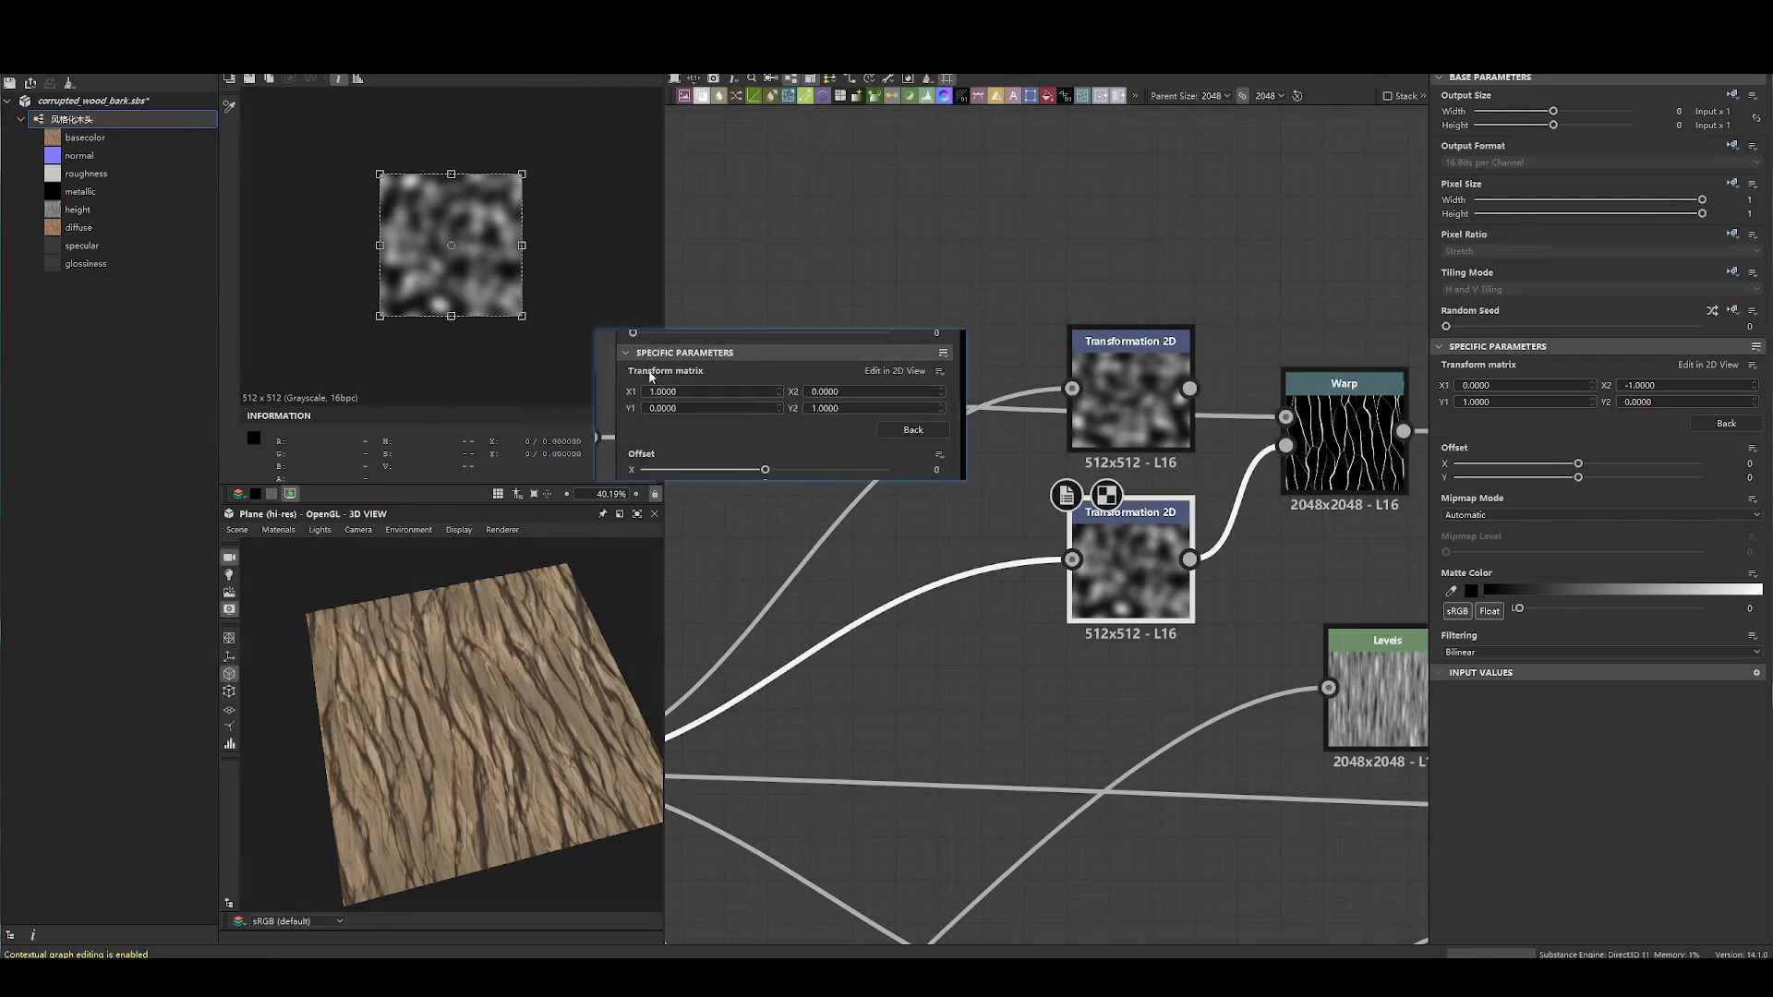
pyautogui.press('Escape')
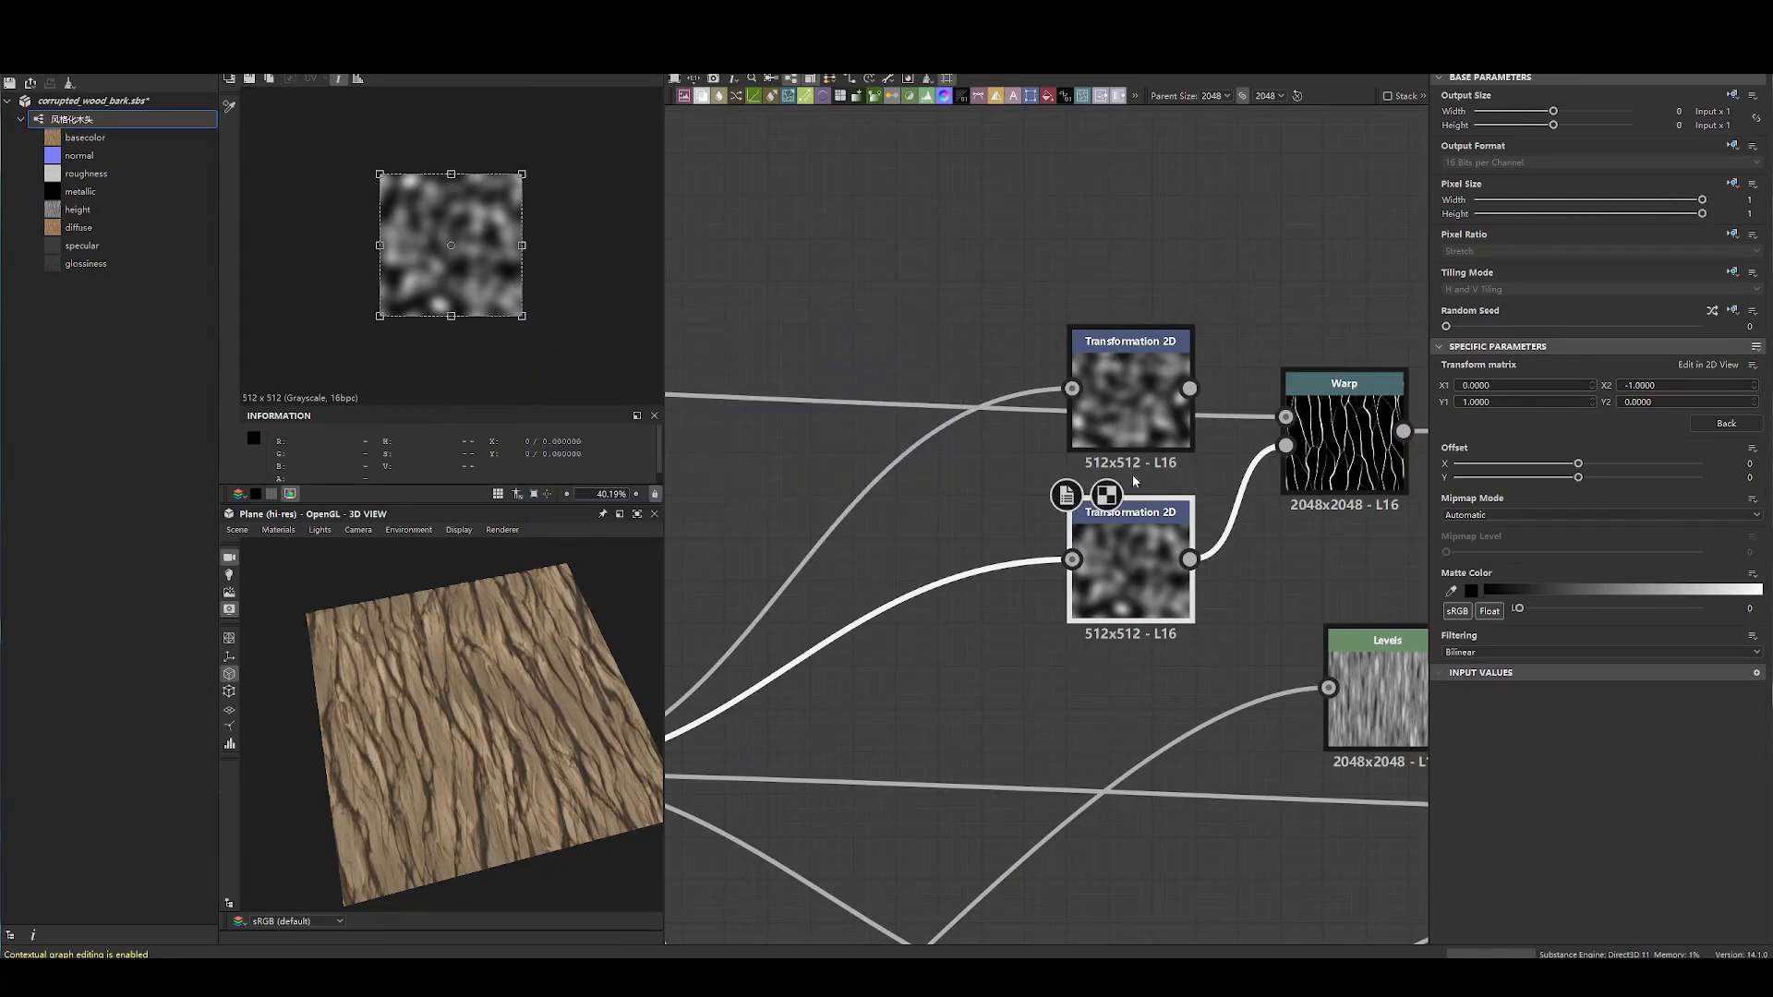
# - Compare the two Transformation 2D previews and squeeze the unconnected node's frame horizontally
pyautogui.click(1127, 397)
pyautogui.click(1129, 569)
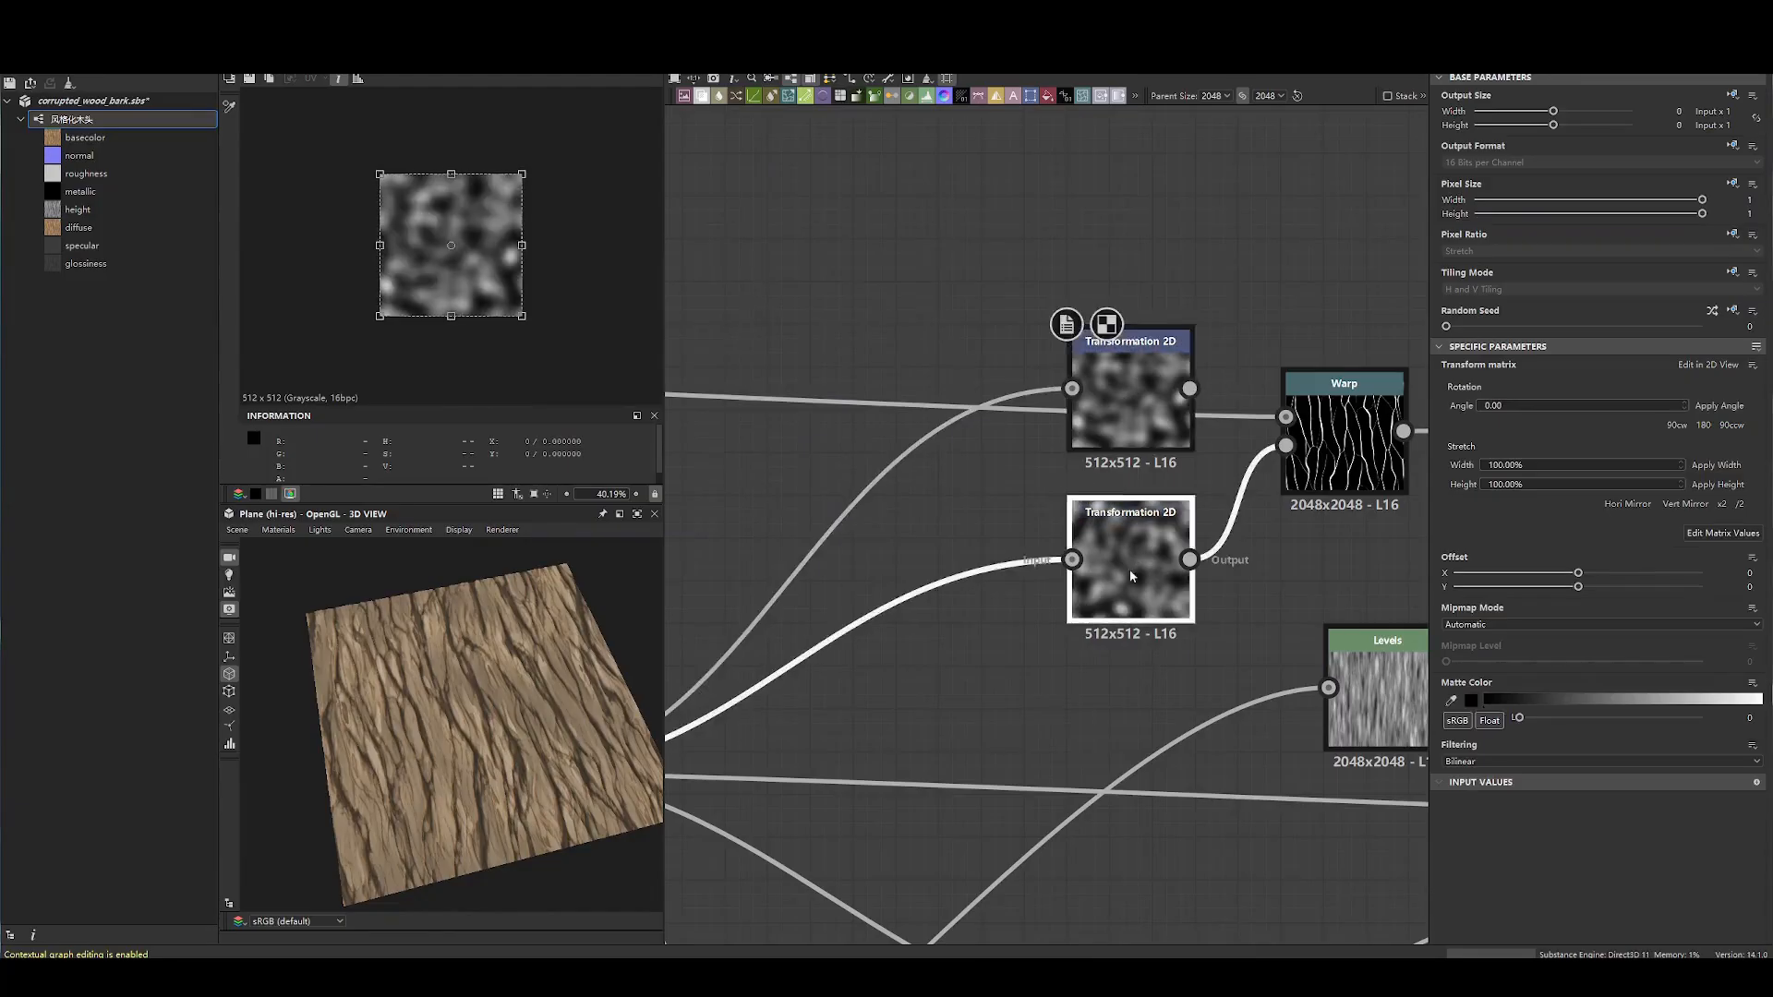
pyautogui.click(1129, 398)
pyautogui.moveTo(529, 240); pyautogui.dragTo(527, 228)
pyautogui.hotkey('ctrl', 'z')
pyautogui.moveTo(380, 237); pyautogui.dragTo(407, 236)
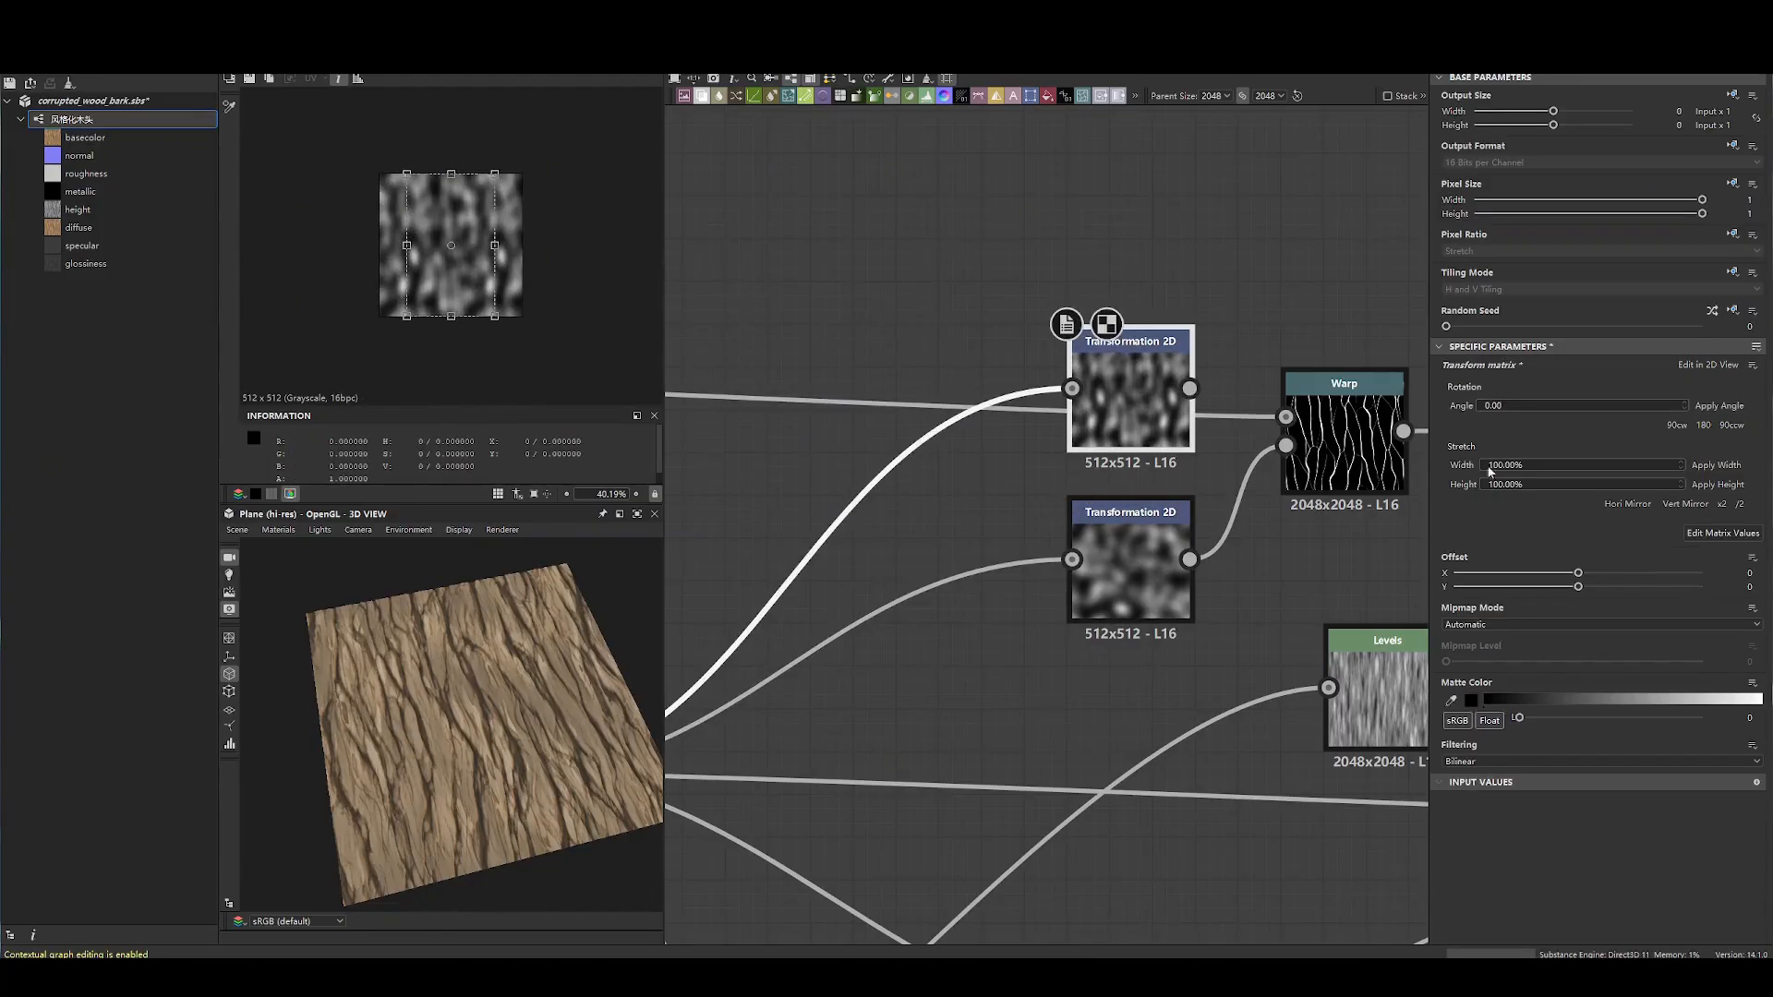
# - Set matrix value X1 of the unconnected Transformation 2D to -2
pyautogui.click(1709, 533)
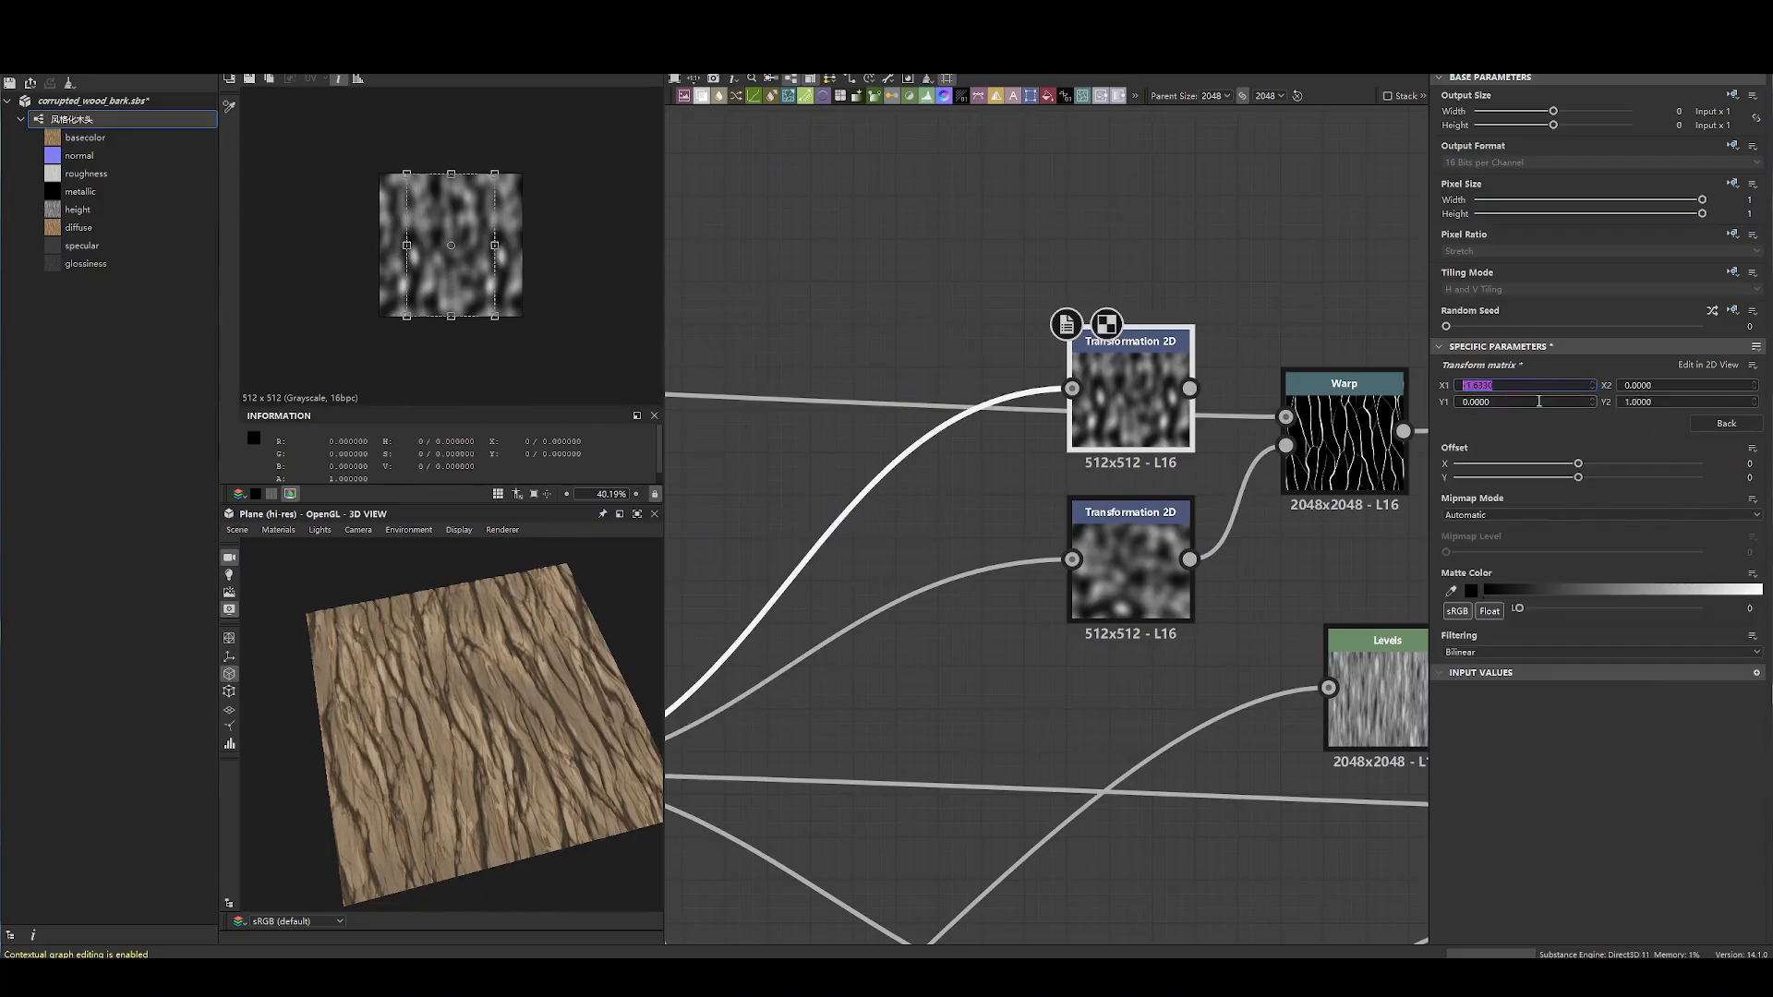
pyautogui.write('2')
pyautogui.press('Return')
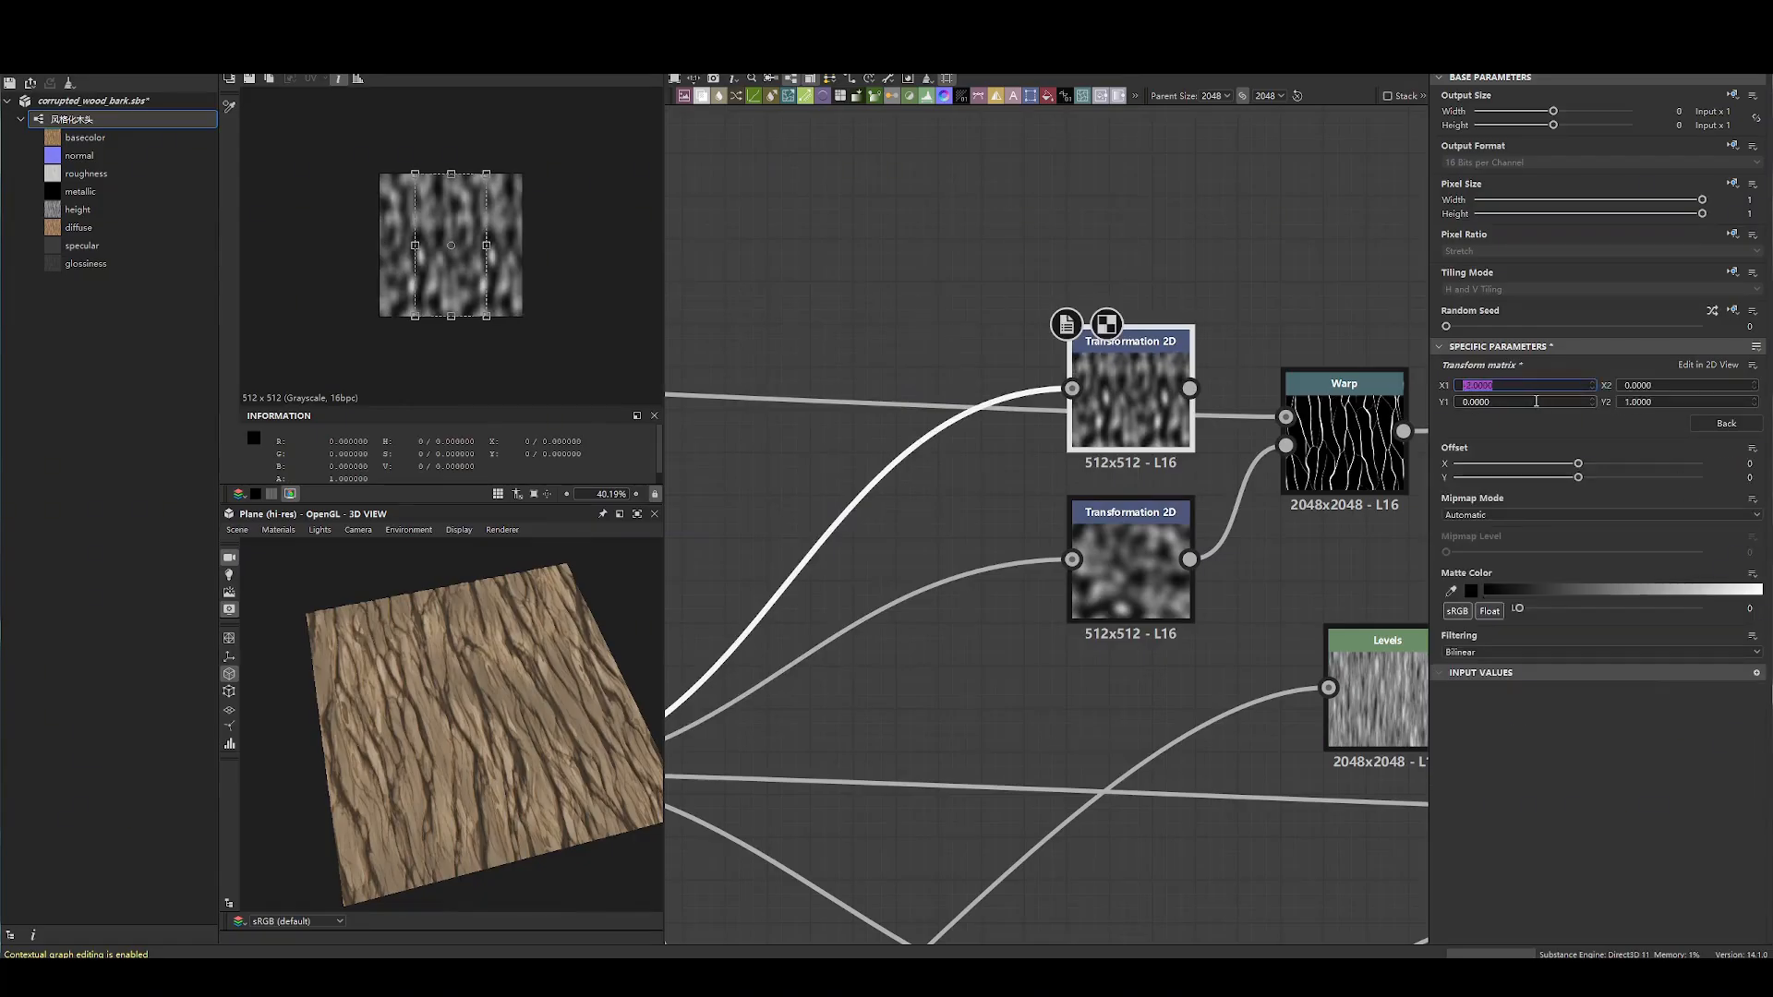
pyautogui.press('Return')
# - Try stretching and skewing the unconnected Transformation 2D's frame by its edges and corners, undoing the changes
pyautogui.moveTo(511, 278); pyautogui.dragTo(511, 279)
pyautogui.moveTo(450, 174); pyautogui.dragTo(478, 214)
pyautogui.hotkey('ctrl', 'z')
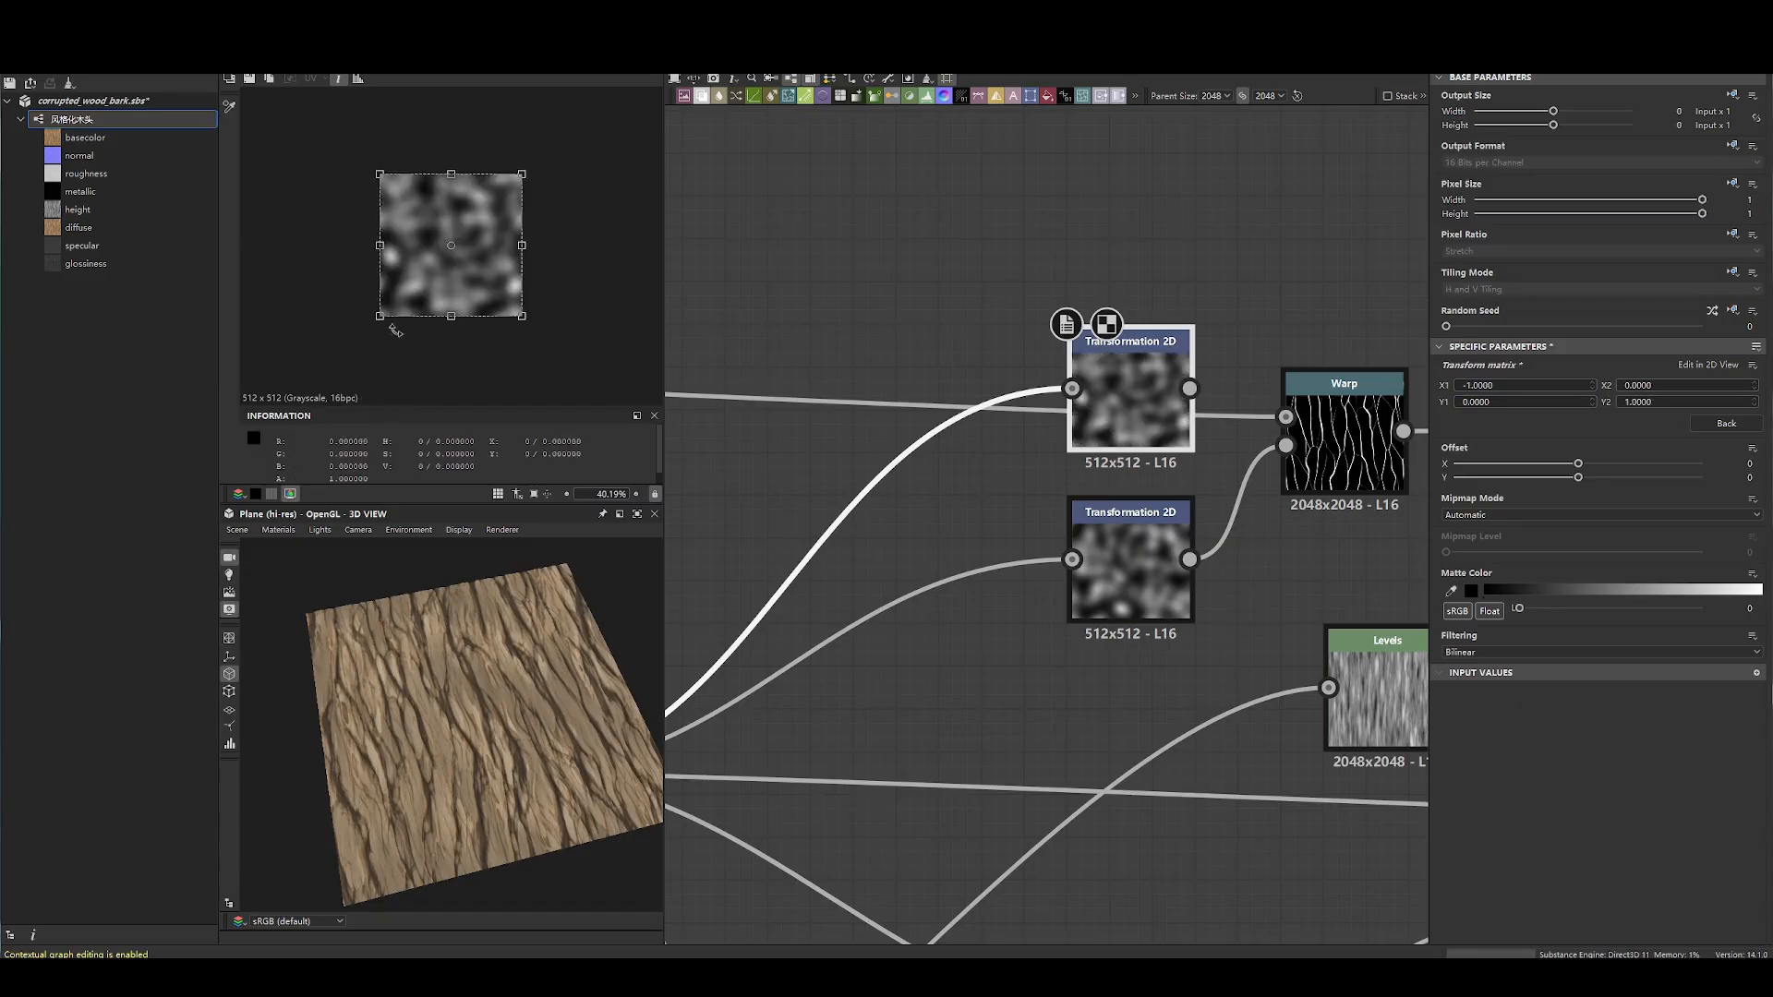
pyautogui.moveTo(378, 319); pyautogui.dragTo(469, 307)
pyautogui.hotkey('ctrl', 'z')
pyautogui.hotkey('ctrl', 'z')
pyautogui.moveTo(521, 246); pyautogui.dragTo(507, 174)
pyautogui.hotkey('ctrl', 'z')
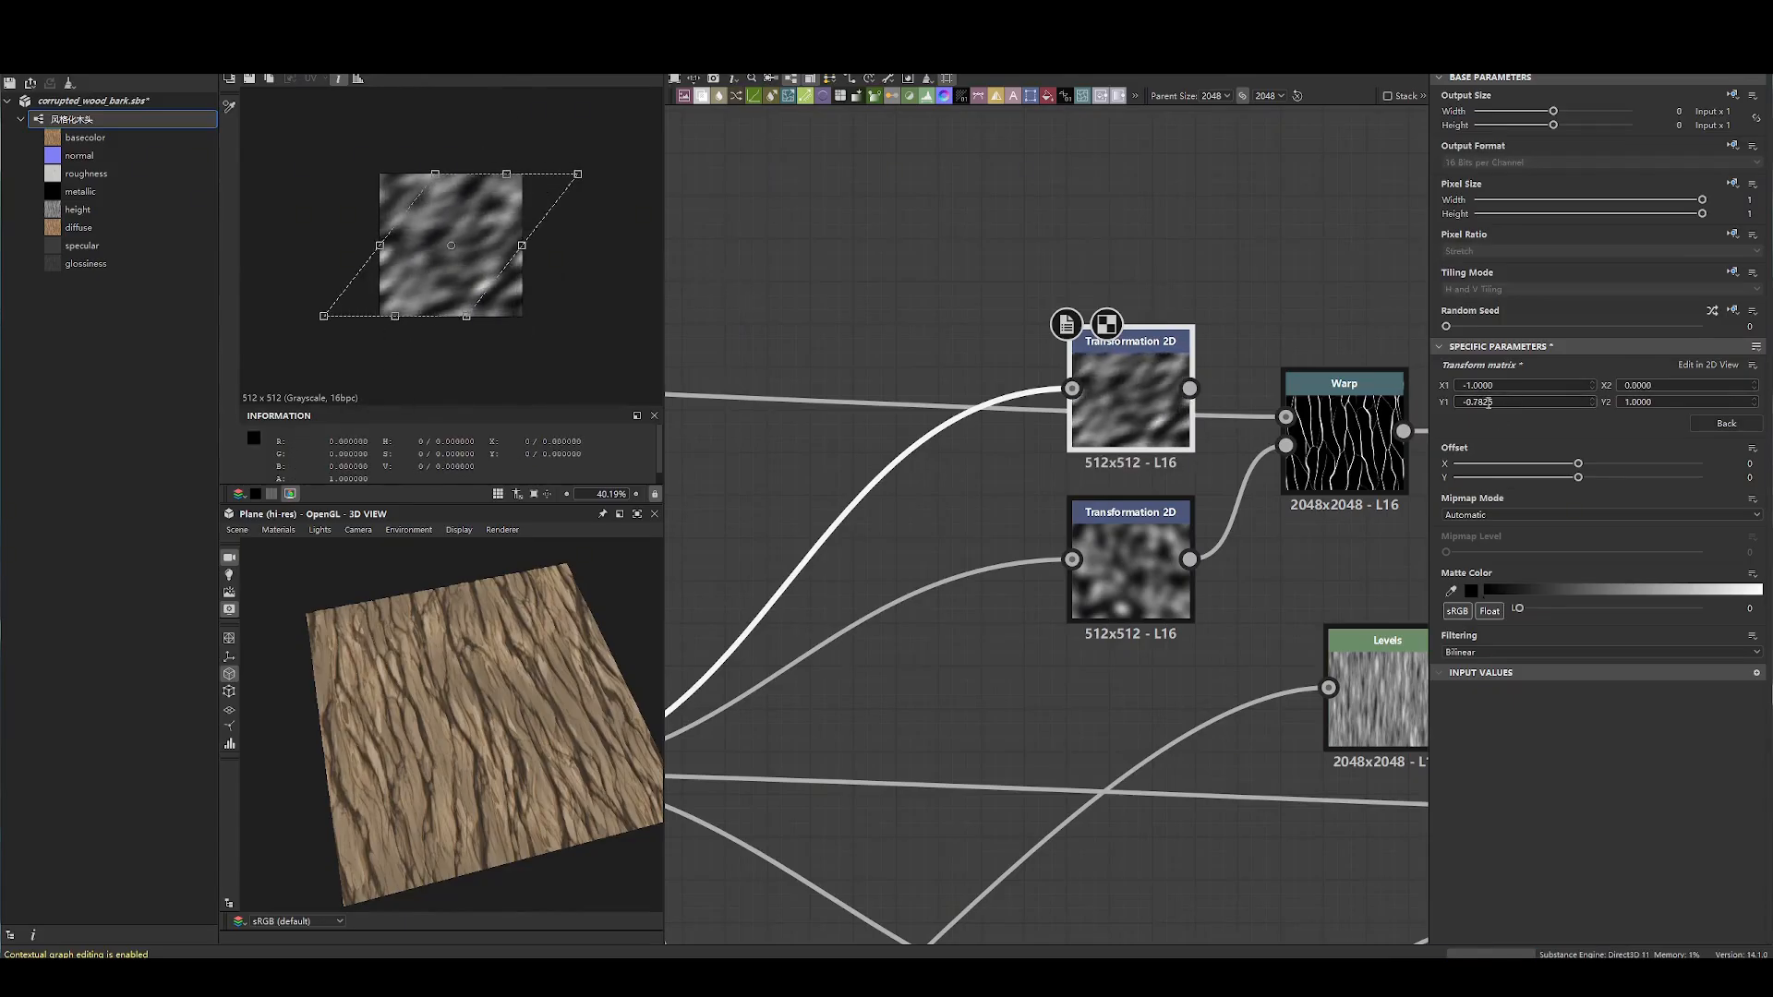
pyautogui.hotkey('ctrl', 'z')
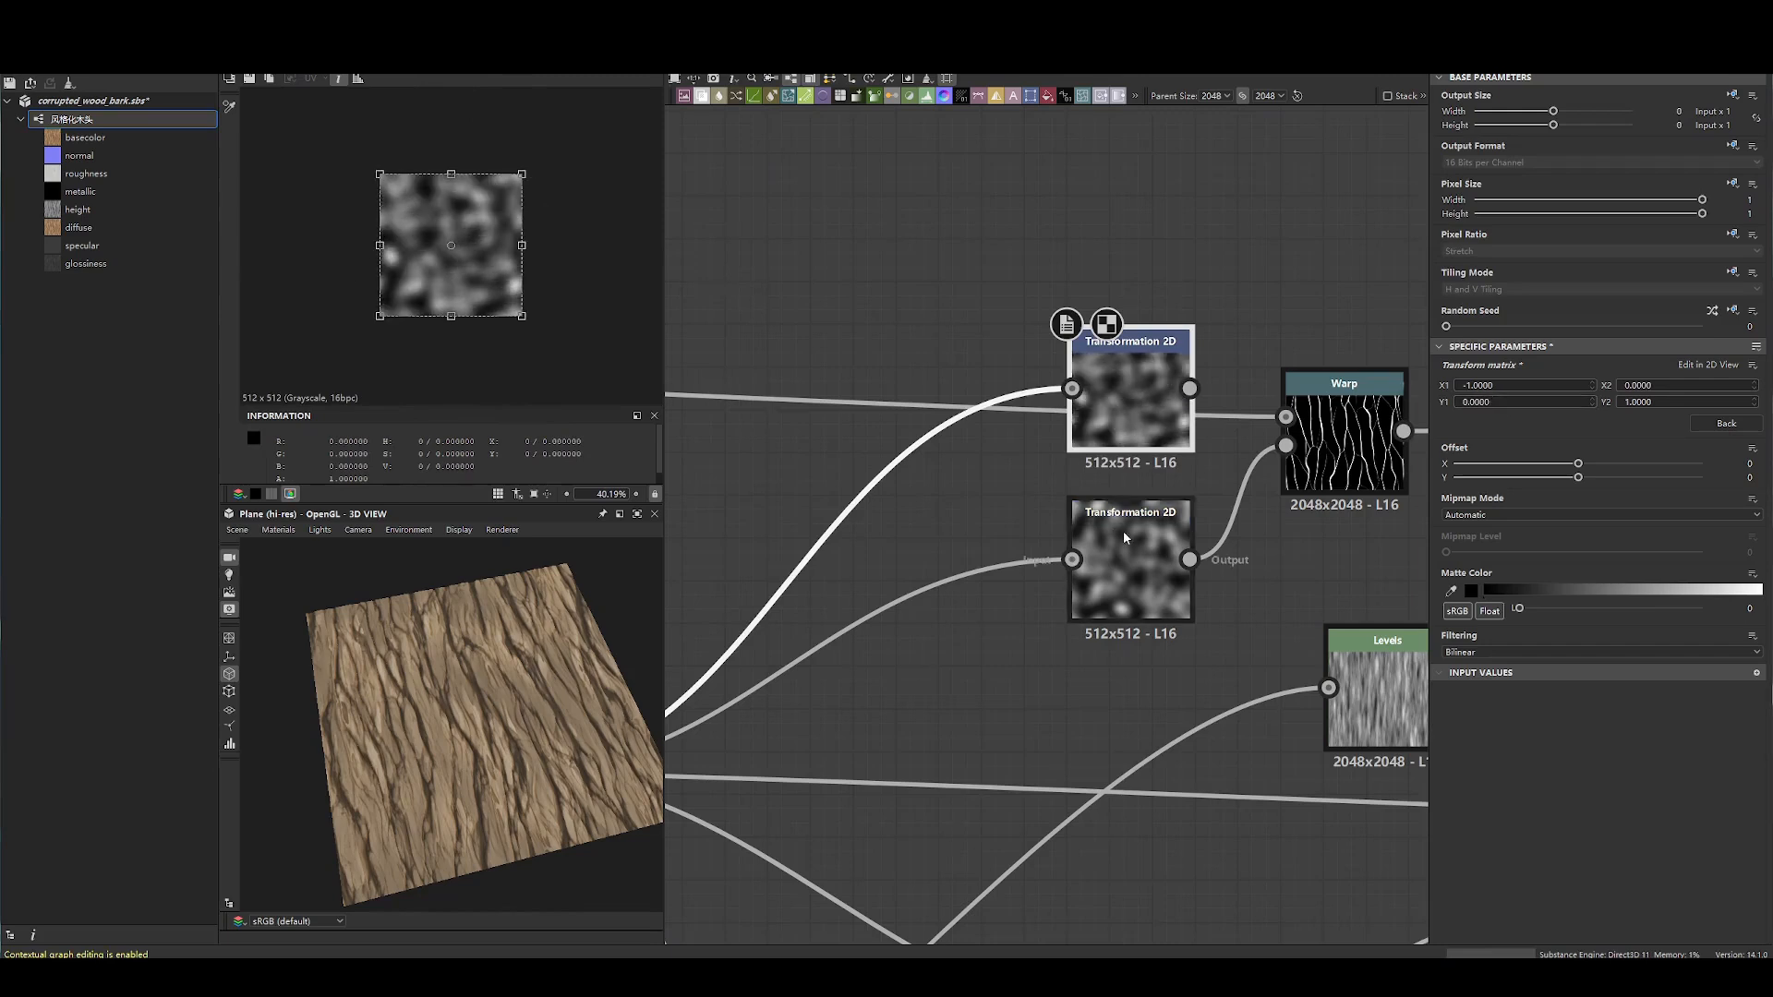
# - Pin a capture of the connected Transformation 2D's matrix values and compare it with the matrix of the unconnected node
pyautogui.click(1123, 531)
pyautogui.press('F1')
pyautogui.moveTo(1417, 334); pyautogui.dragTo(1763, 507)
pyautogui.hotkey('ctrl', 't')
pyautogui.moveTo(1695, 408); pyautogui.dragTo(760, 400)
pyautogui.click(1130, 397)
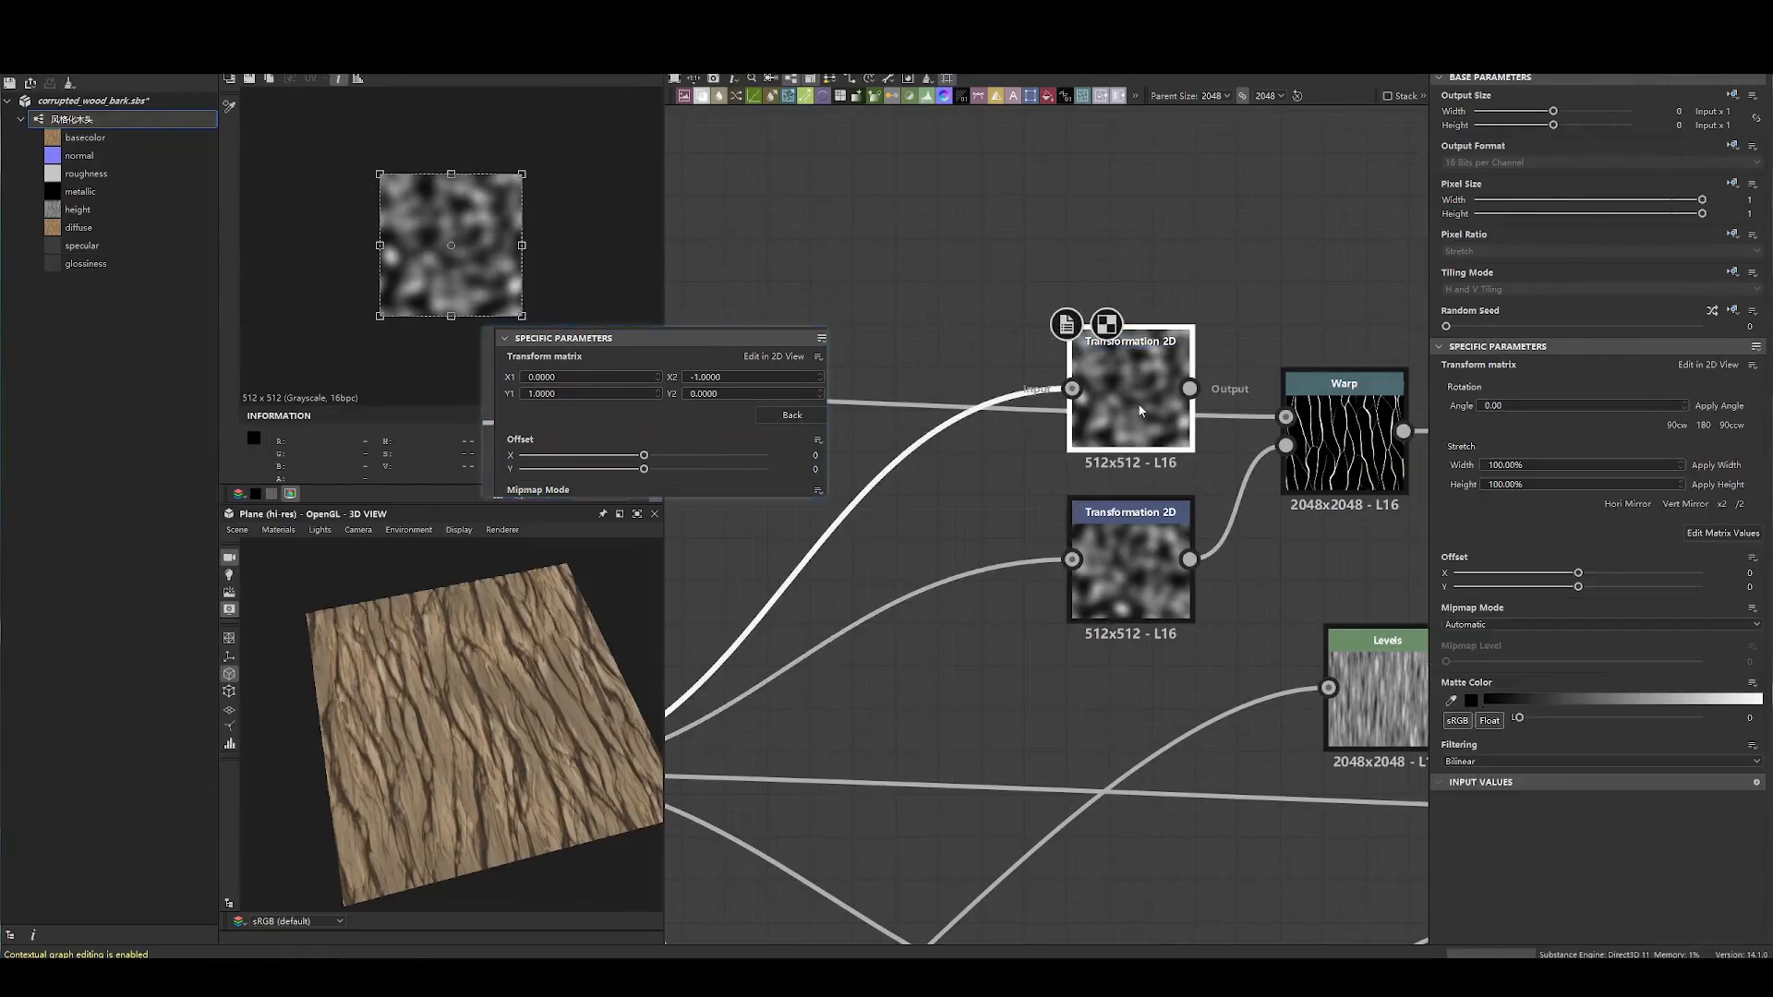
pyautogui.click(1723, 533)
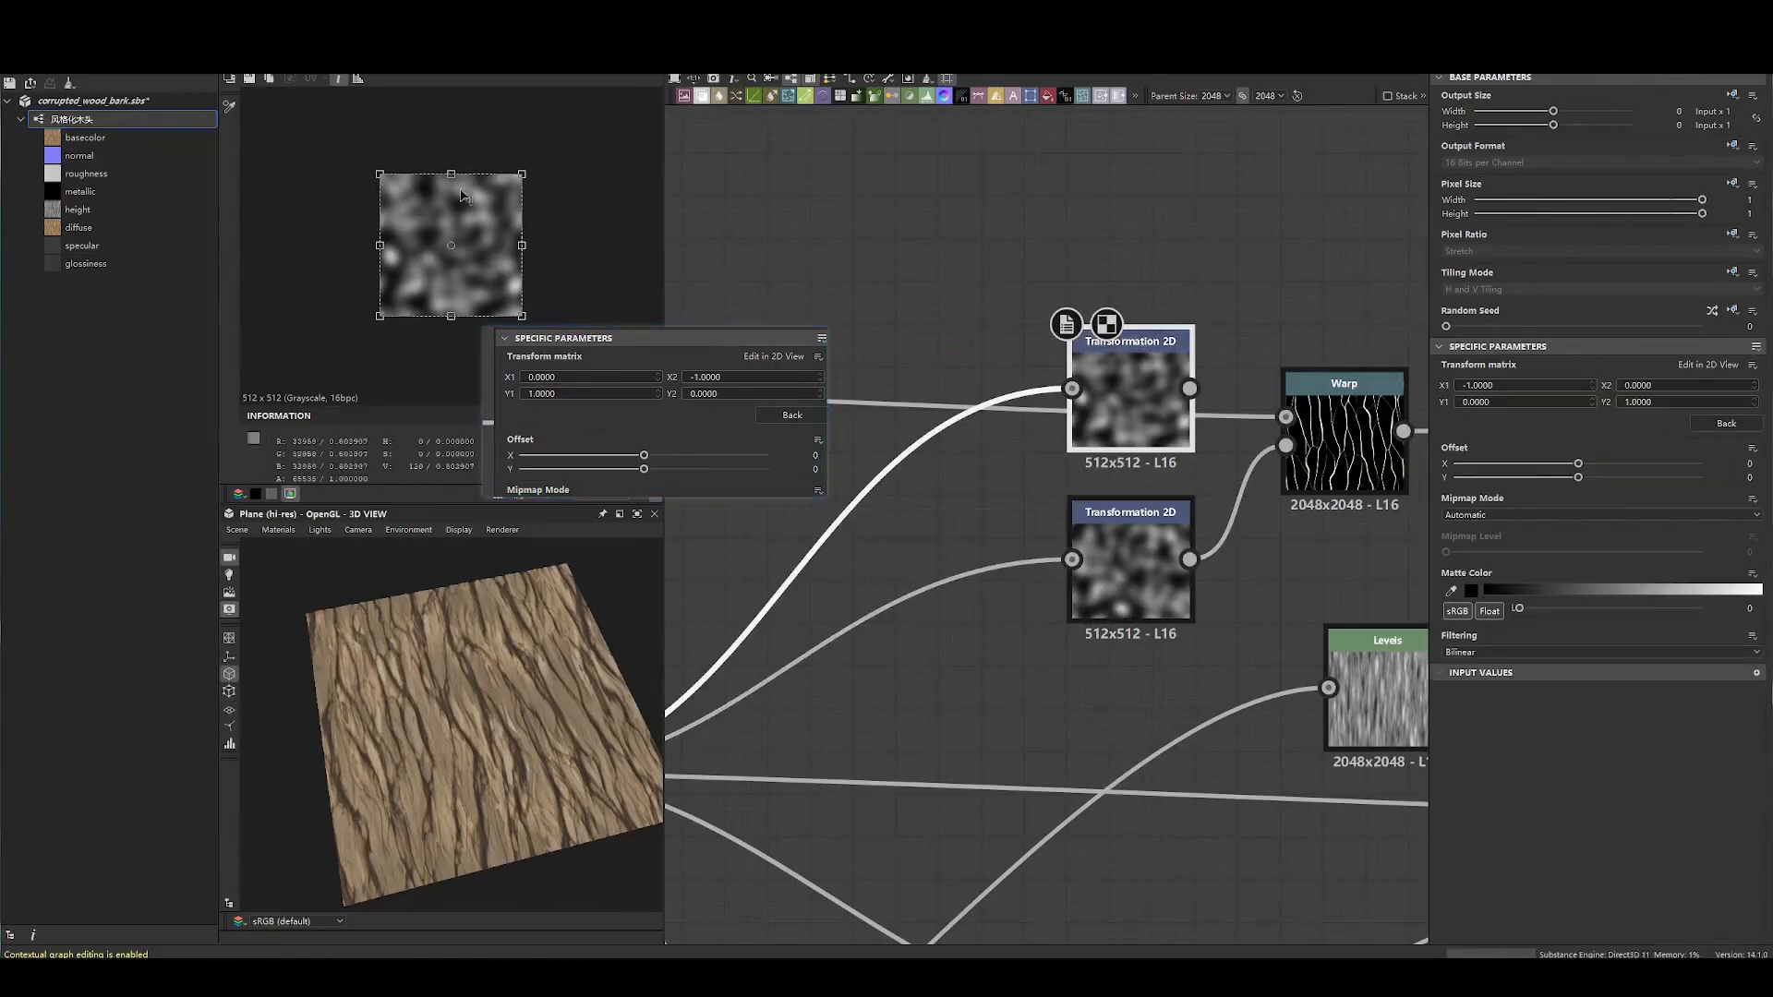
# - Stretch the unconnected Transformation 2D's frame far horizontally, set matrix value X1 to 0, and shift the pinned capture lower
pyautogui.moveTo(379, 245); pyautogui.dragTo(2, 226)
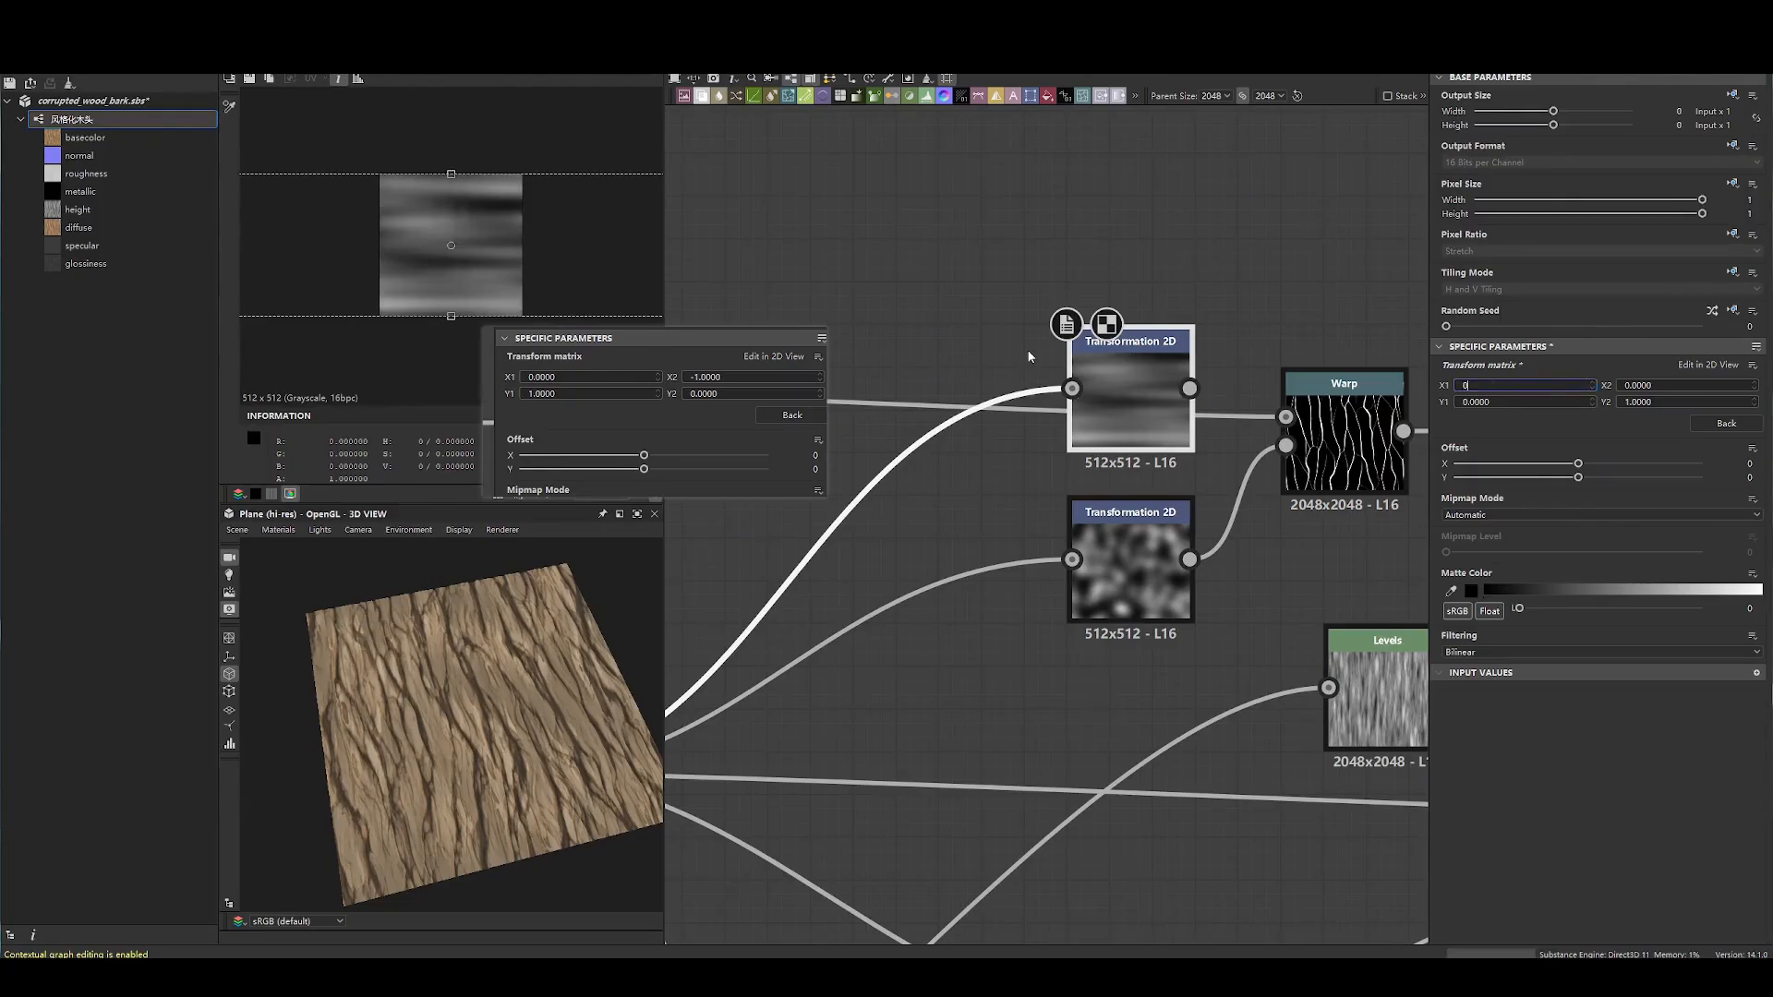
pyautogui.press('Return')
pyautogui.moveTo(632, 358); pyautogui.dragTo(639, 395)
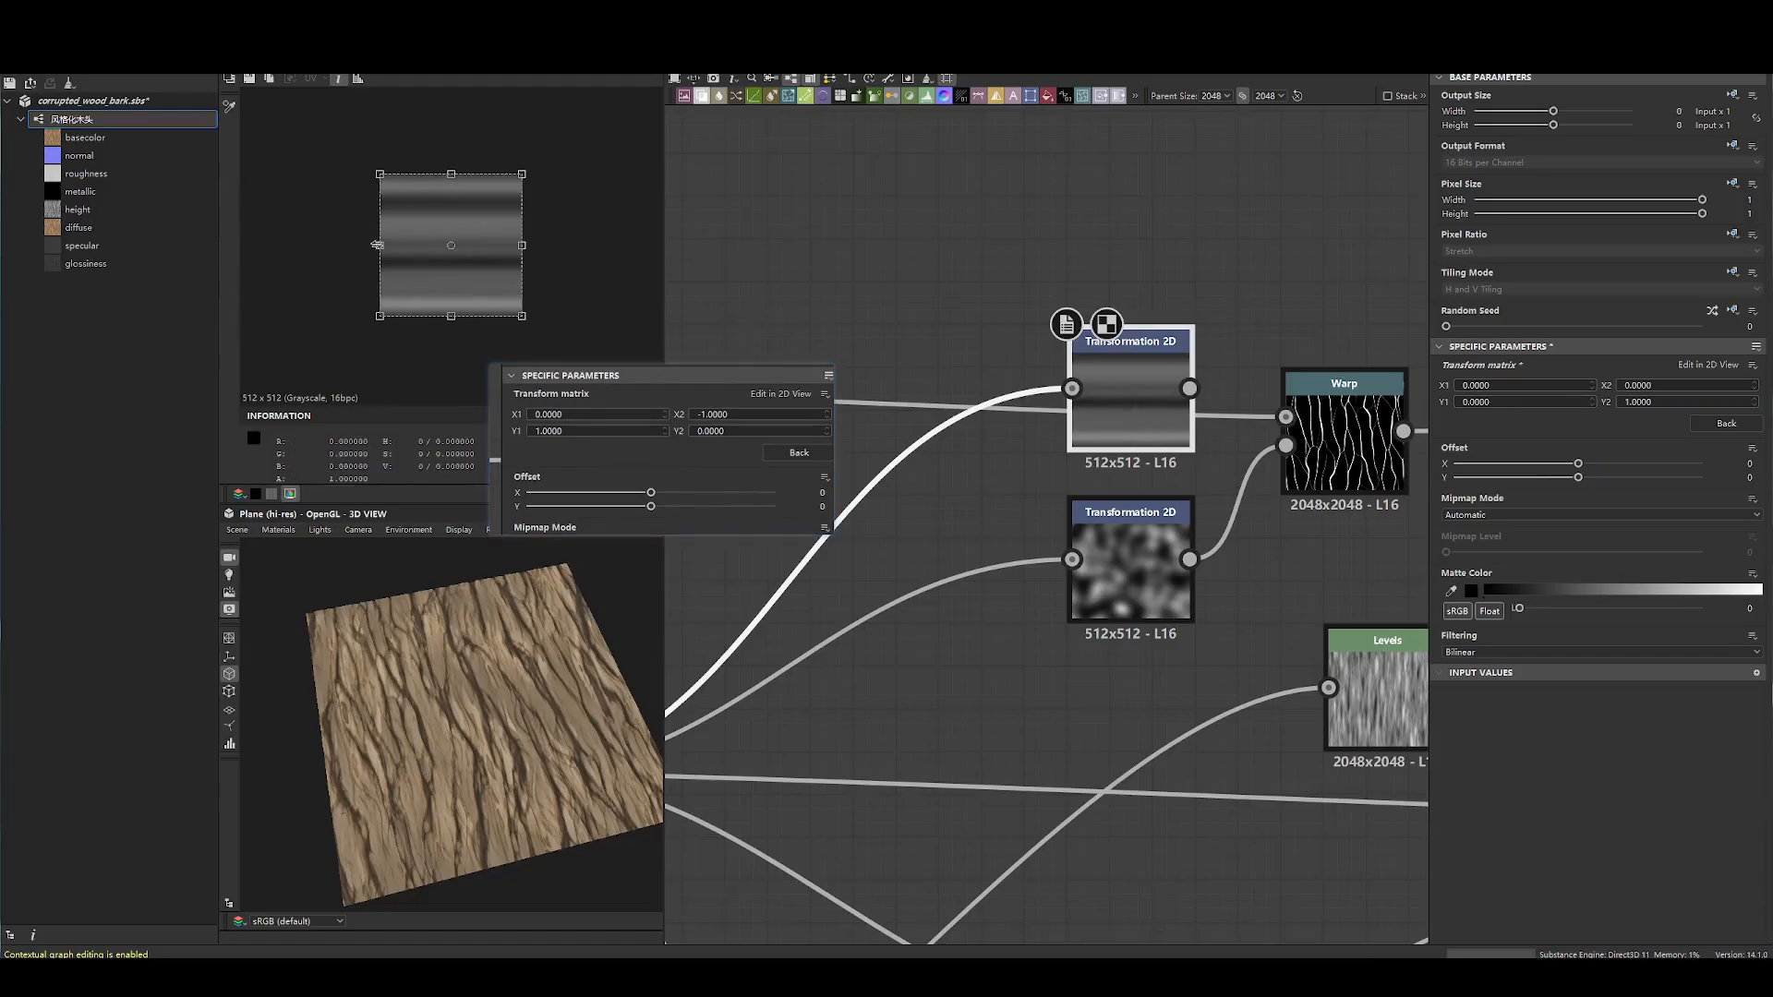
# - Skew the unconnected Transformation 2D's frame horizontally from its lower edge and set matrix value Y1 to 1
pyautogui.moveTo(451, 316)
pyautogui.mouseDown()
pyautogui.moveTo(468, 317)
pyautogui.moveTo(416, 317)
pyautogui.mouseUp()
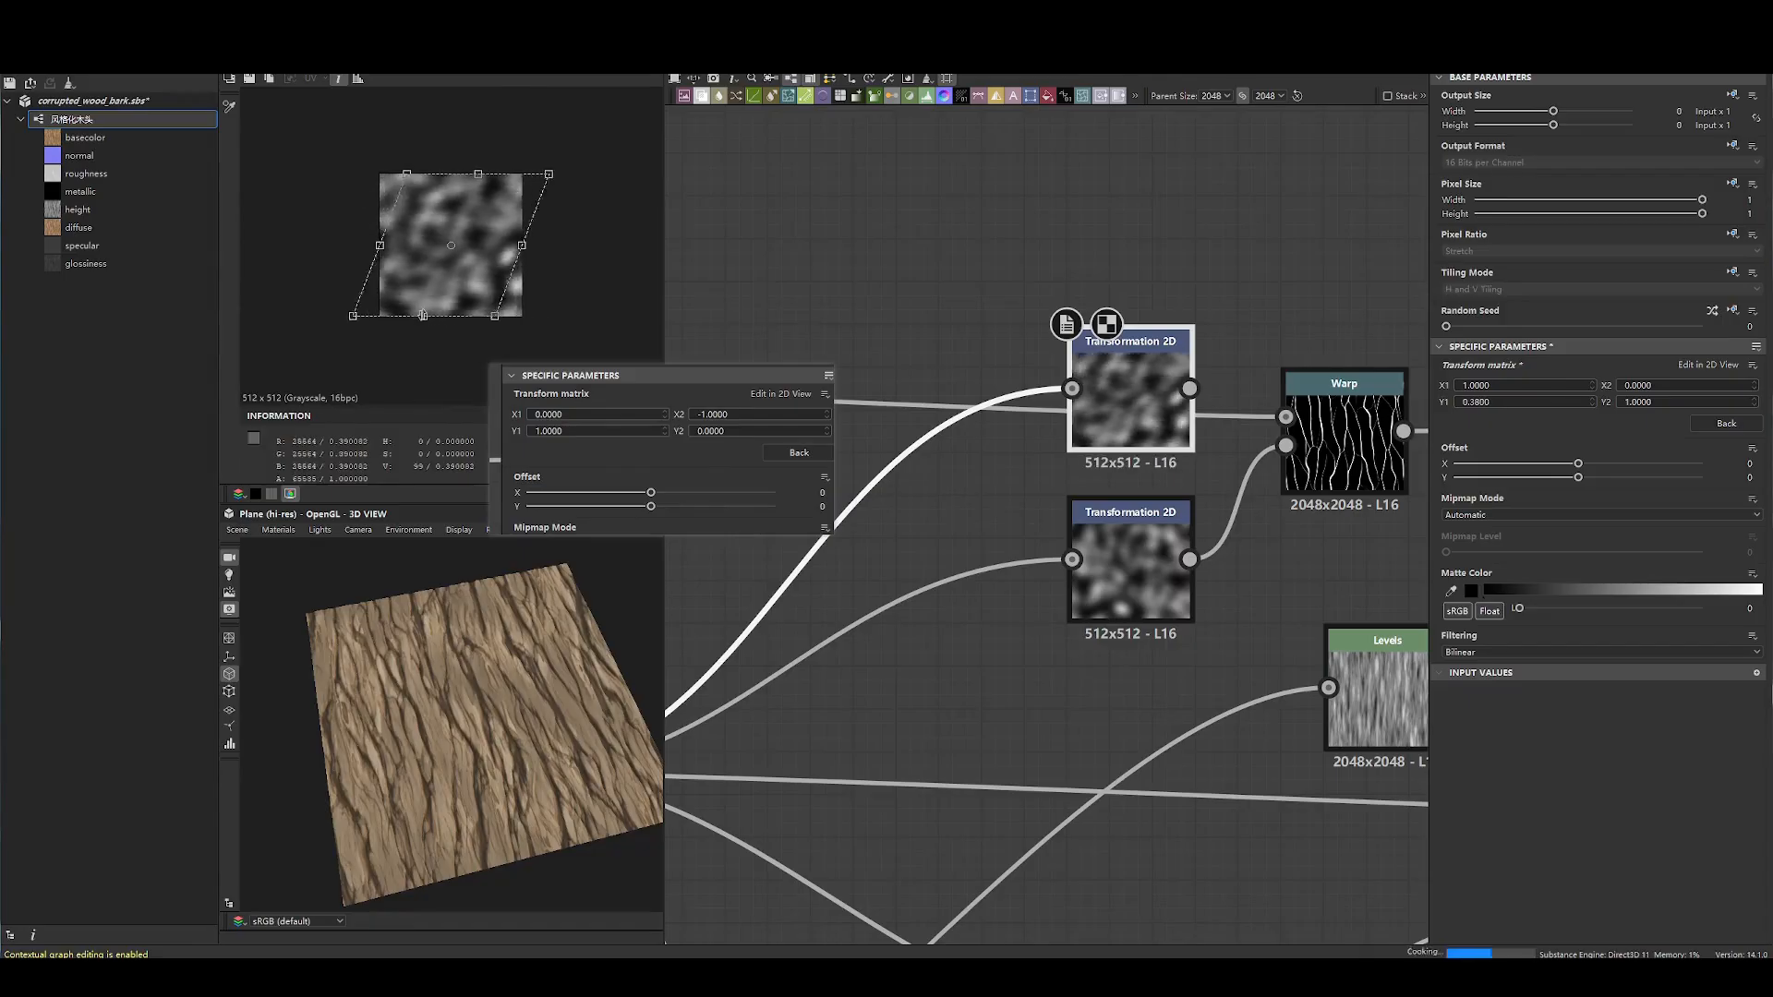
pyautogui.hotkey('ctrl', 'z')
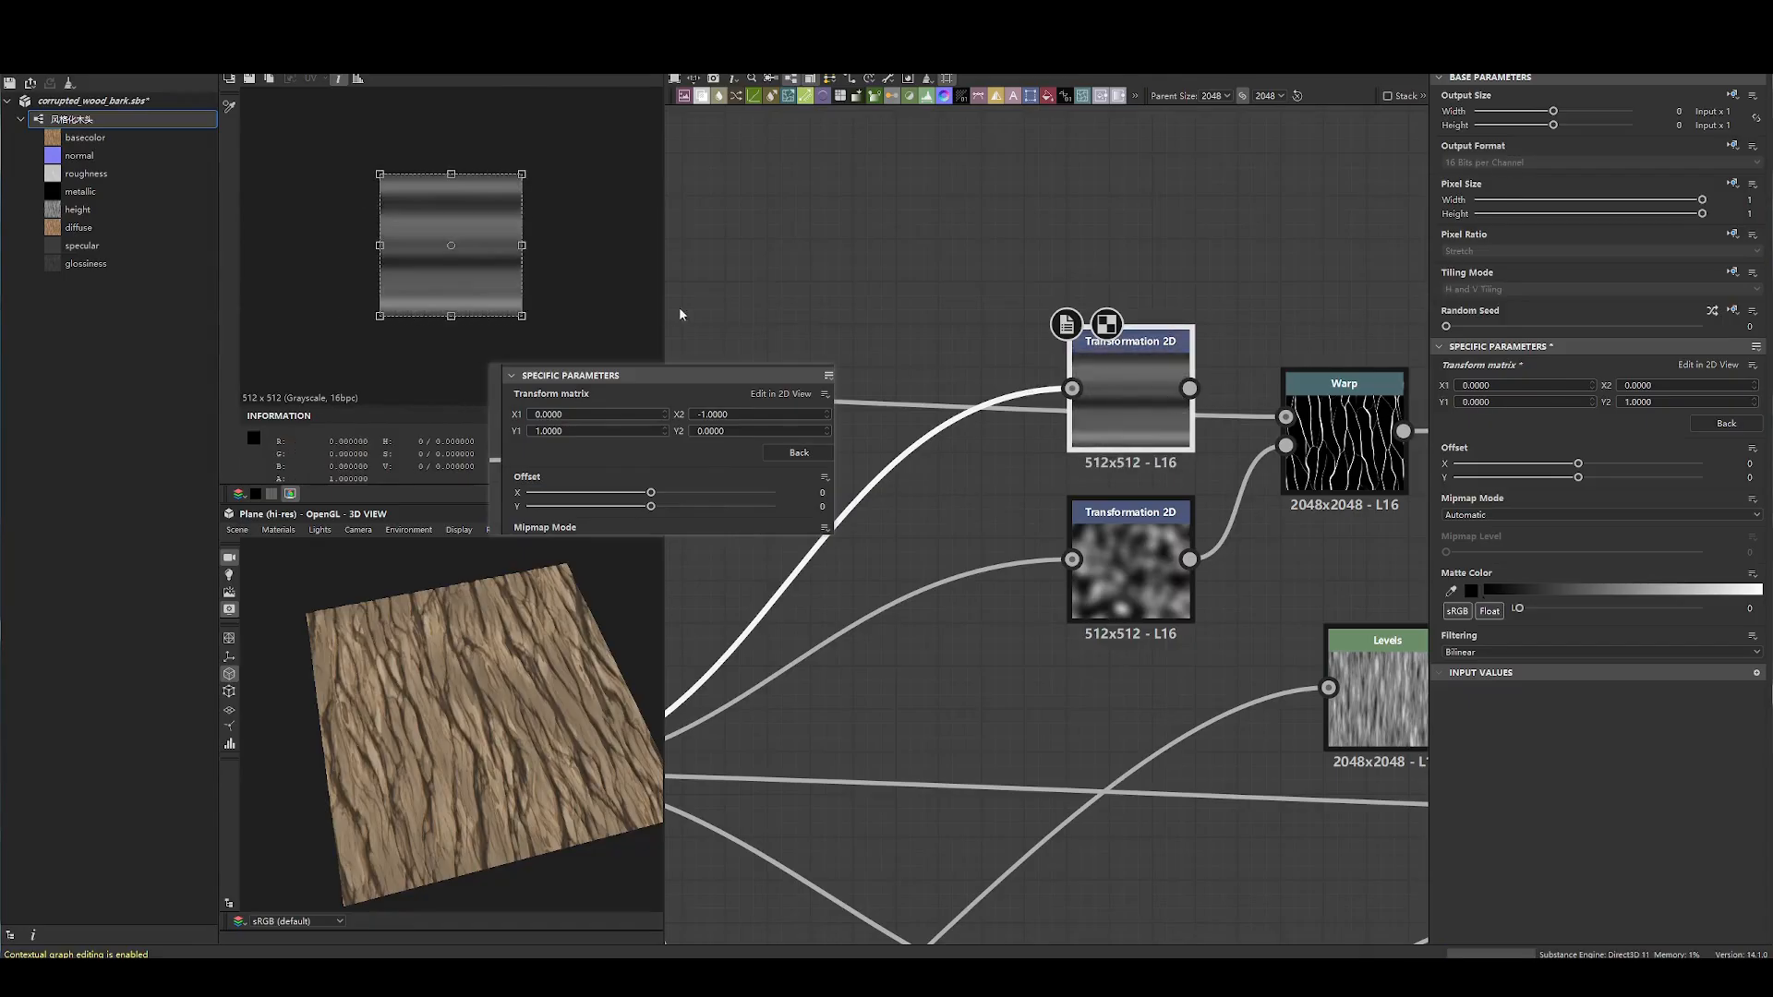
pyautogui.moveTo(451, 316); pyautogui.dragTo(379, 315)
pyautogui.doubleClick(1546, 400)
pyautogui.write('1')
pyautogui.press('Return')
# - Reselect the skewed Transformation 2D and set its matrix value X1 to 0
pyautogui.click(1190, 186)
pyautogui.click(1141, 393)
pyautogui.write('0')
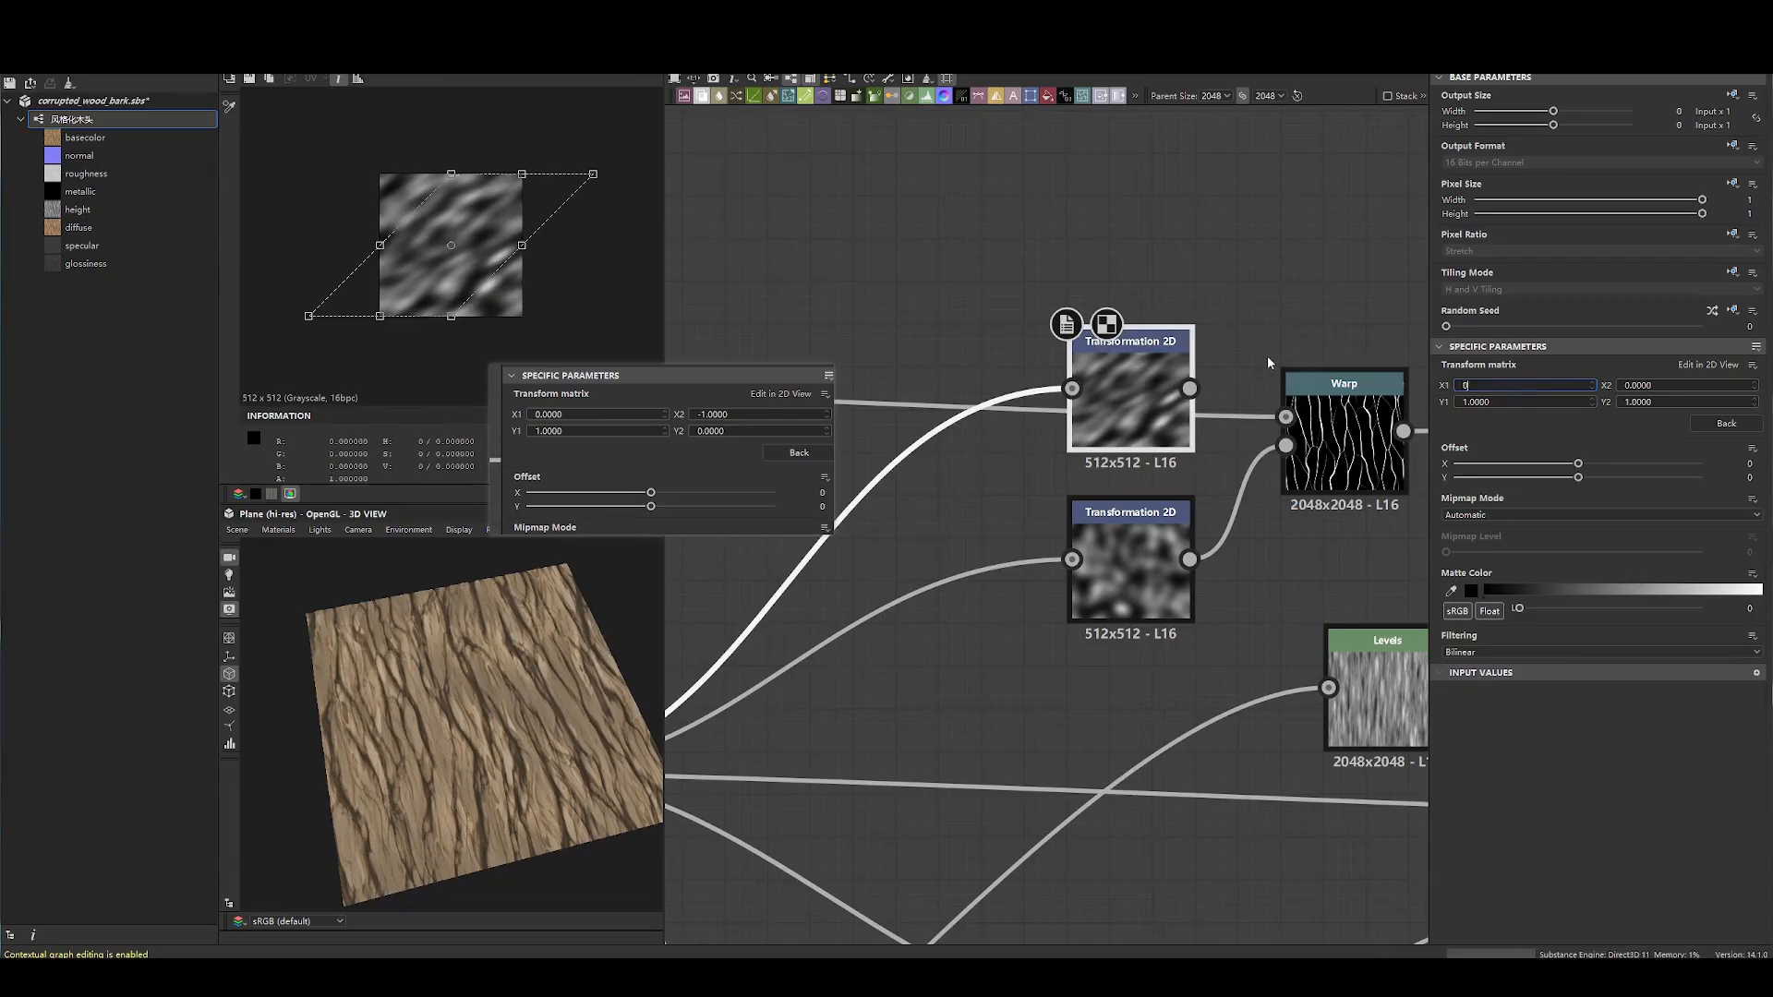
pyautogui.press('Return')
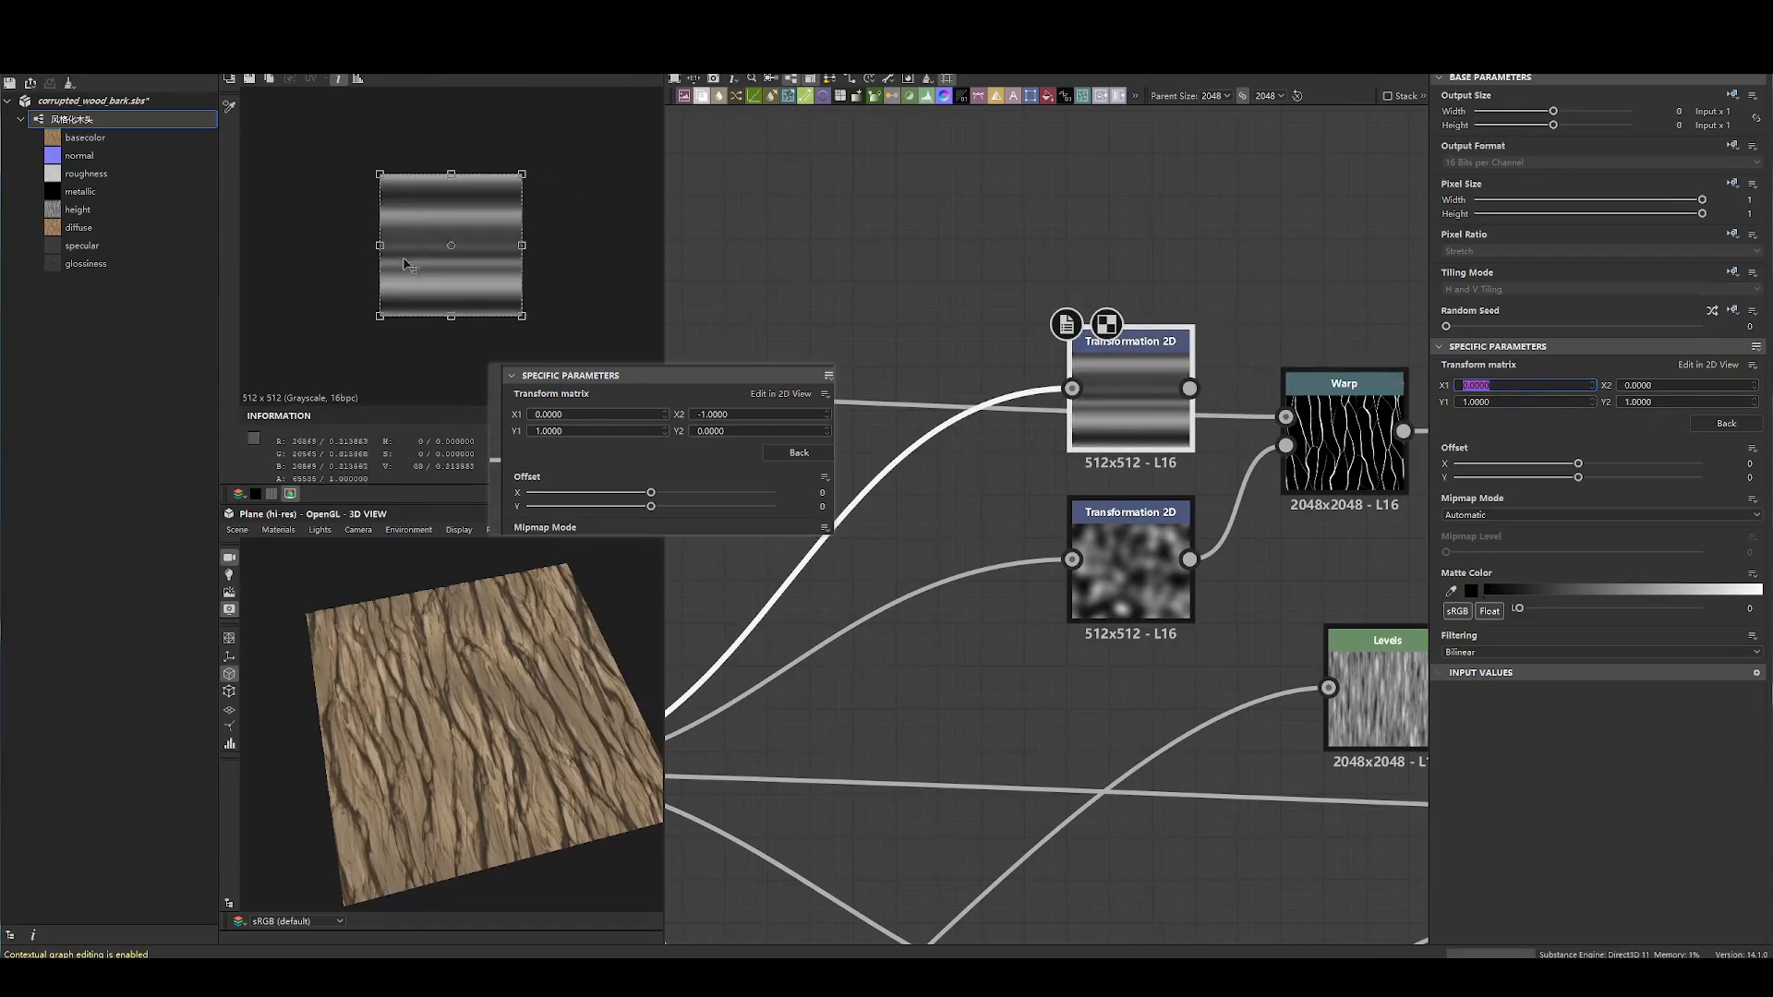
# - Try small skews of the unconnected Transformation 2D's frame from its upper and side edges, undoing each one
pyautogui.moveTo(451, 174); pyautogui.dragTo(475, 173)
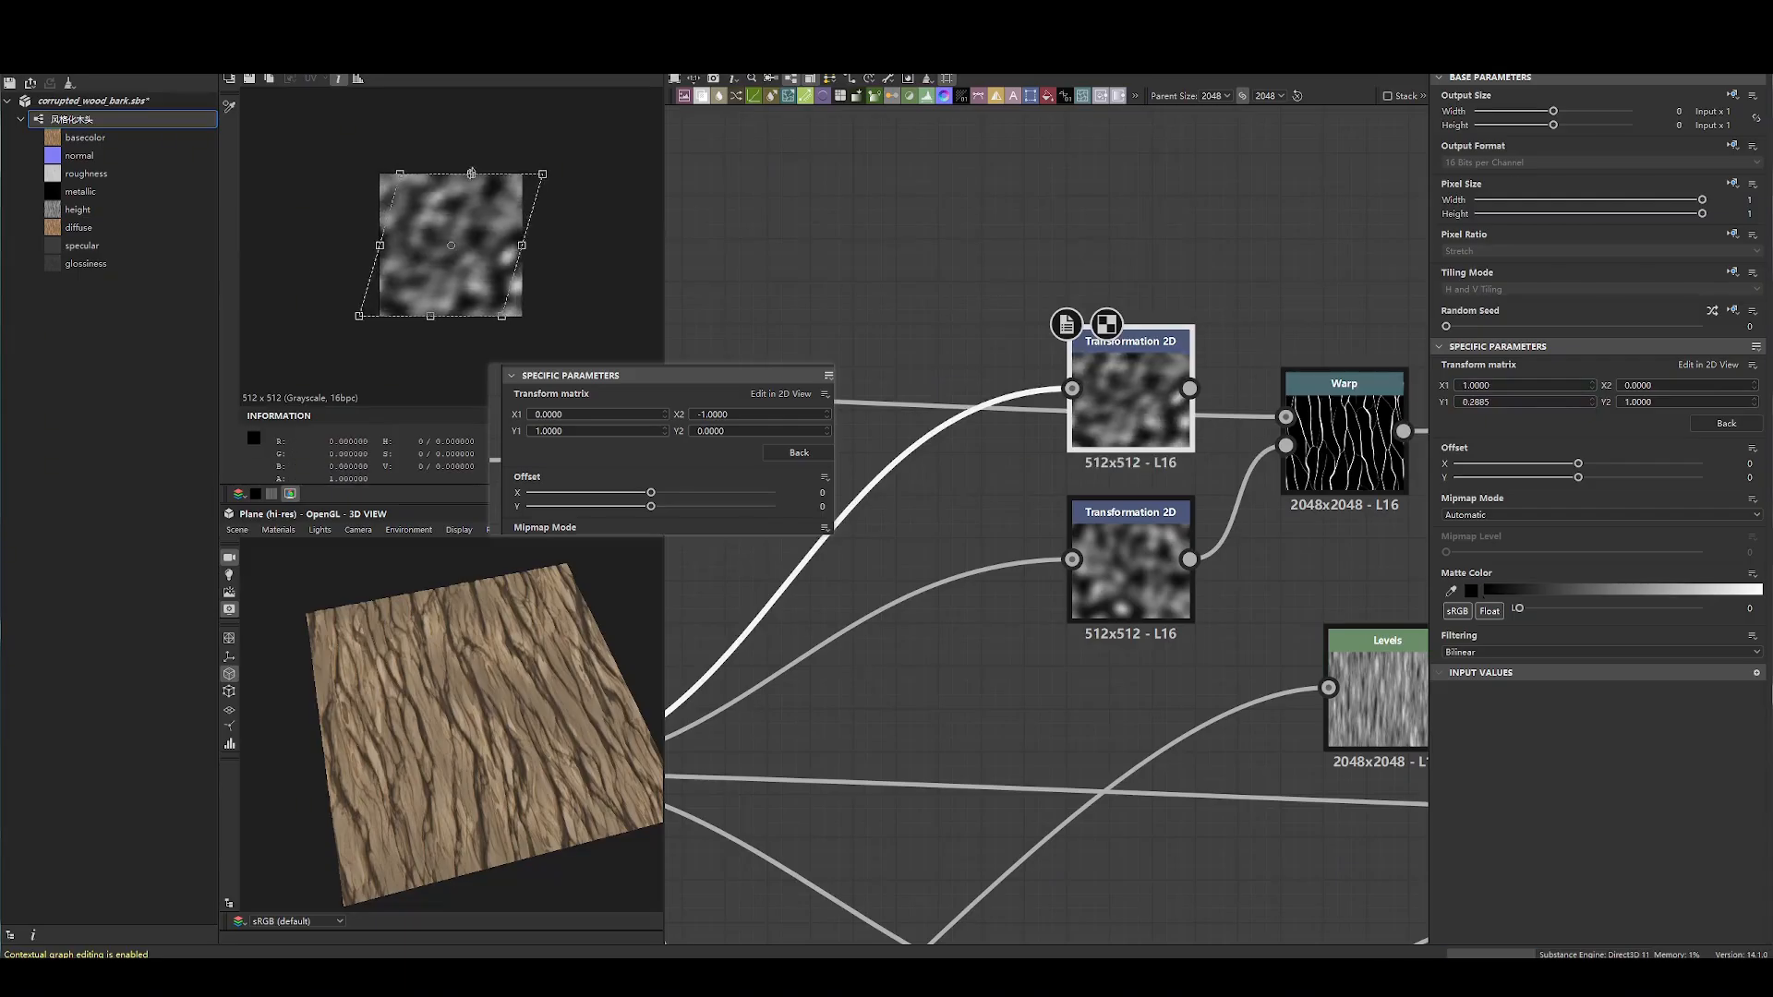
pyautogui.hotkey('ctrl', 'z')
pyautogui.moveTo(522, 247); pyautogui.dragTo(523, 229)
pyautogui.hotkey('ctrl', 'z')
pyautogui.hotkey('ctrl', 'z')
pyautogui.hotkey('ctrl', 'z')
pyautogui.moveTo(383, 252); pyautogui.dragTo(380, 218)
pyautogui.hotkey('ctrl', 'z')
pyautogui.hotkey('ctrl', 'z')
pyautogui.moveTo(451, 174); pyautogui.dragTo(478, 122)
pyautogui.hotkey('ctrl', 'z')
pyautogui.hotkey('ctrl', 'z')
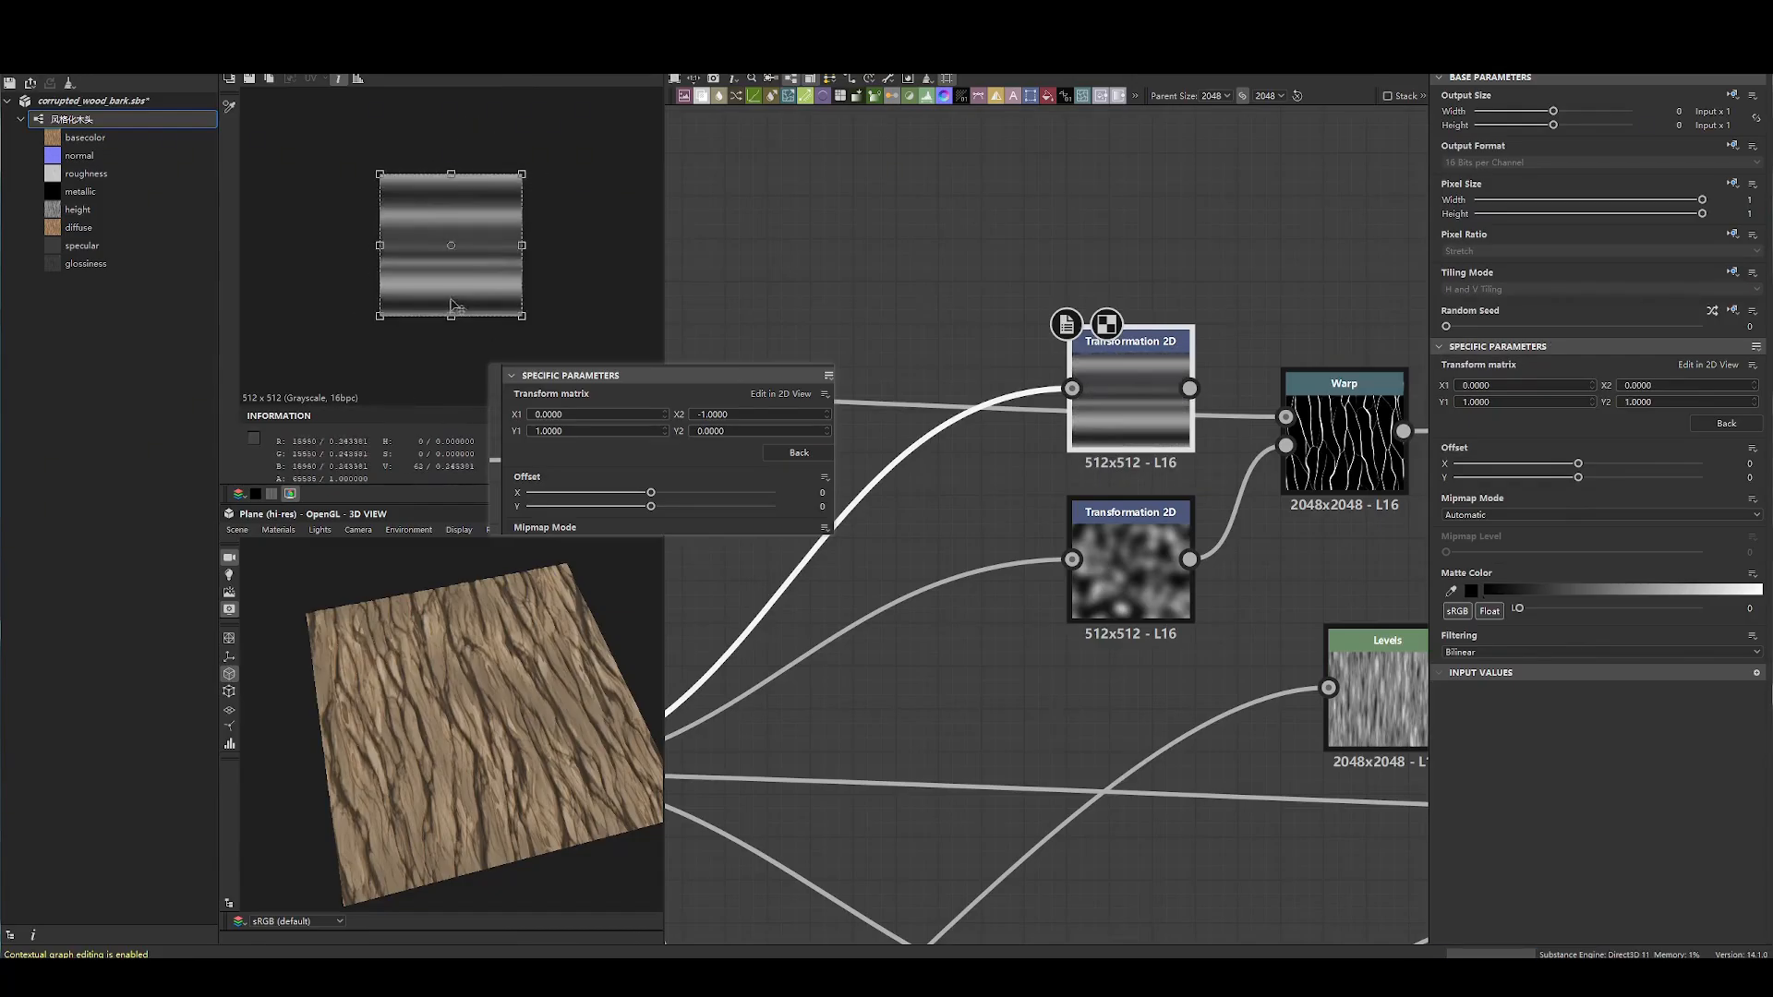
# - Try larger horizontal and vertical skews of the unconnected Transformation 2D's frame, ending with matrix value X2 at -1
pyautogui.moveTo(451, 317); pyautogui.dragTo(361, 317)
pyautogui.hotkey('ctrl', 'z')
pyautogui.moveTo(521, 245); pyautogui.dragTo(523, 147)
pyautogui.hotkey('ctrl', 'z')
pyautogui.moveTo(523, 245)
pyautogui.mouseDown()
pyautogui.moveTo(523, 213)
pyautogui.moveTo(522, 316)
pyautogui.mouseUp()
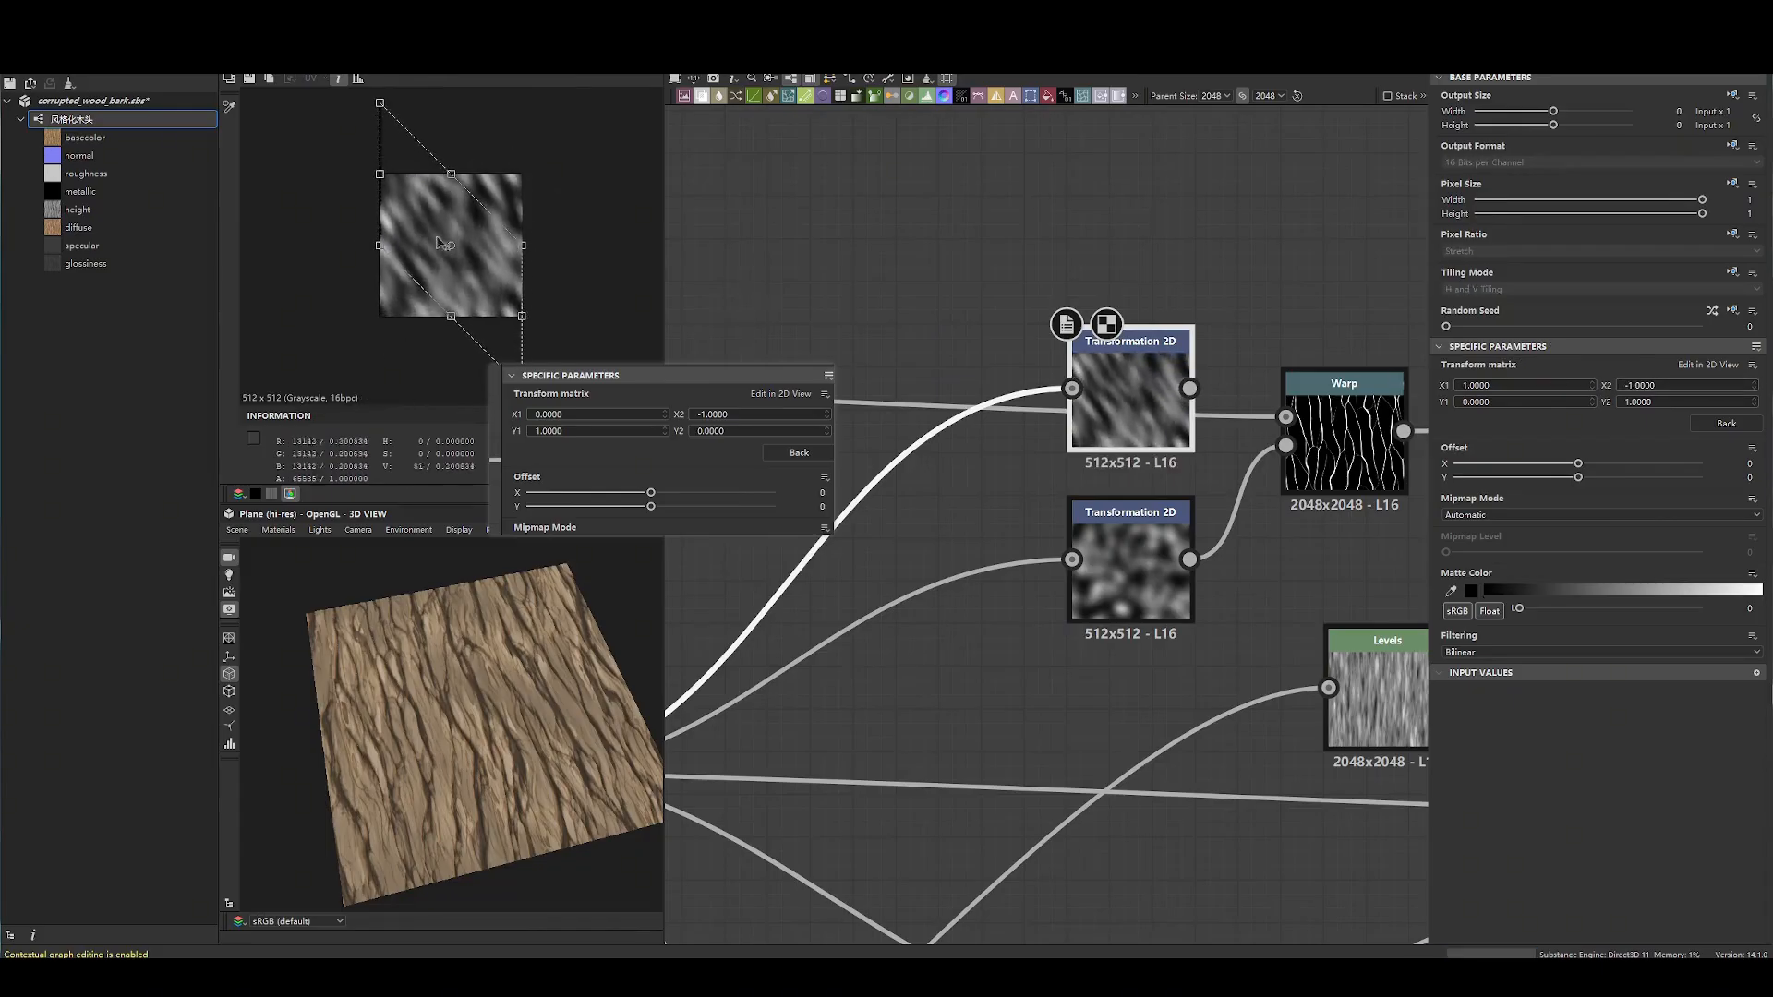
# - Undo the last frame changes and delete the unconnected Transformation 2D node
pyautogui.moveTo(380, 174)
pyautogui.mouseDown()
pyautogui.moveTo(380, 235)
pyautogui.moveTo(380, 163)
pyautogui.moveTo(380, 203)
pyautogui.mouseUp()
pyautogui.hotkey('ctrl', 'z')
pyautogui.hotkey('ctrl', 'z')
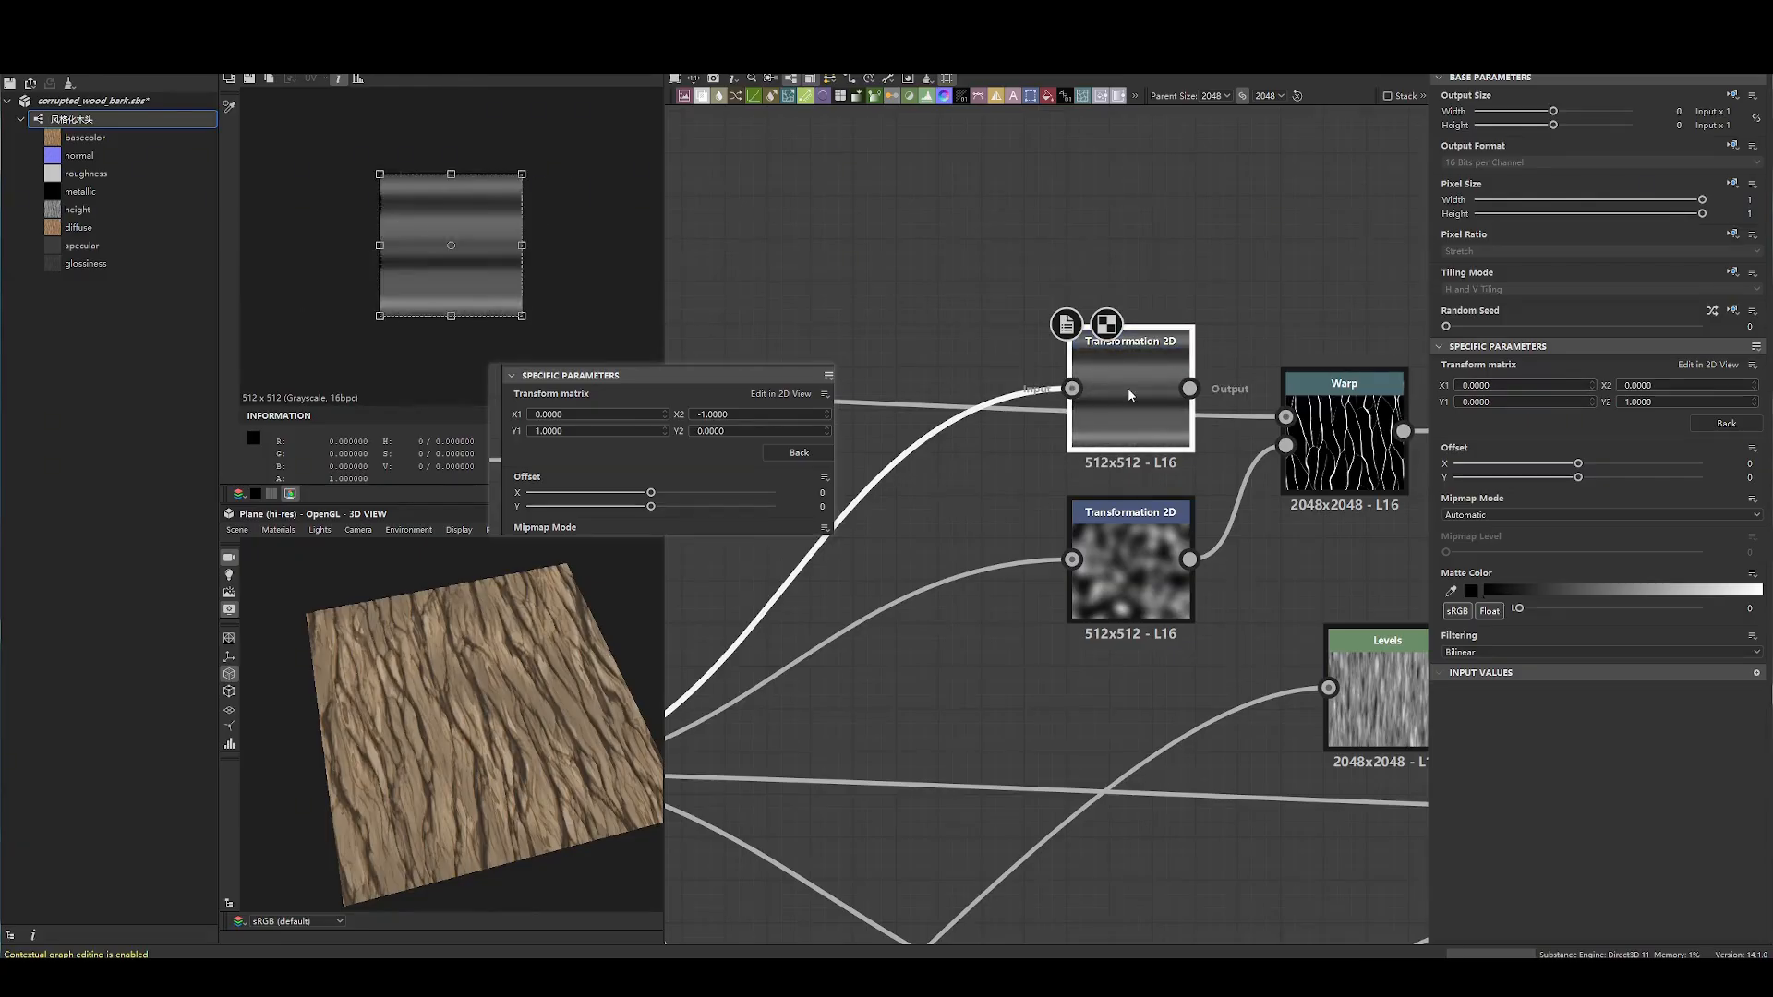
pyautogui.press('Delete')
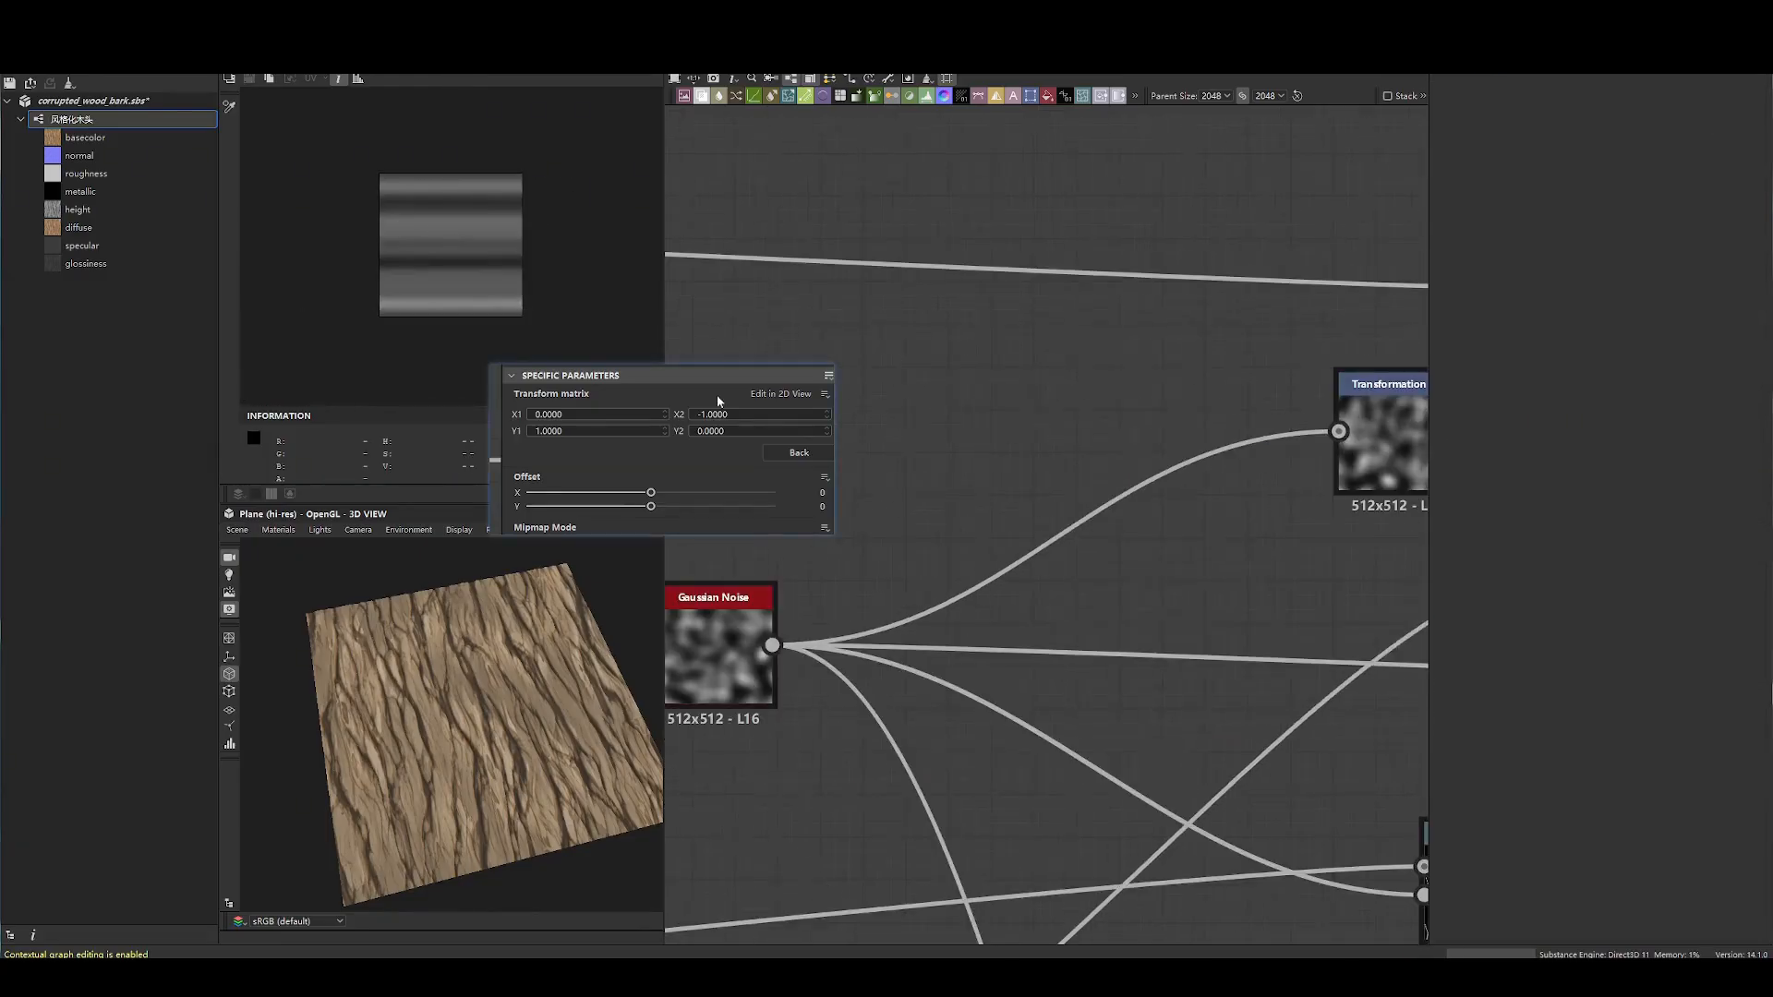
# - Compare the Gaussian Noise preview with the Transformation 2D feeding the upper Warp
pyautogui.click(732, 629)
pyautogui.moveTo(970, 432); pyautogui.dragTo(787, 402, button='middle')
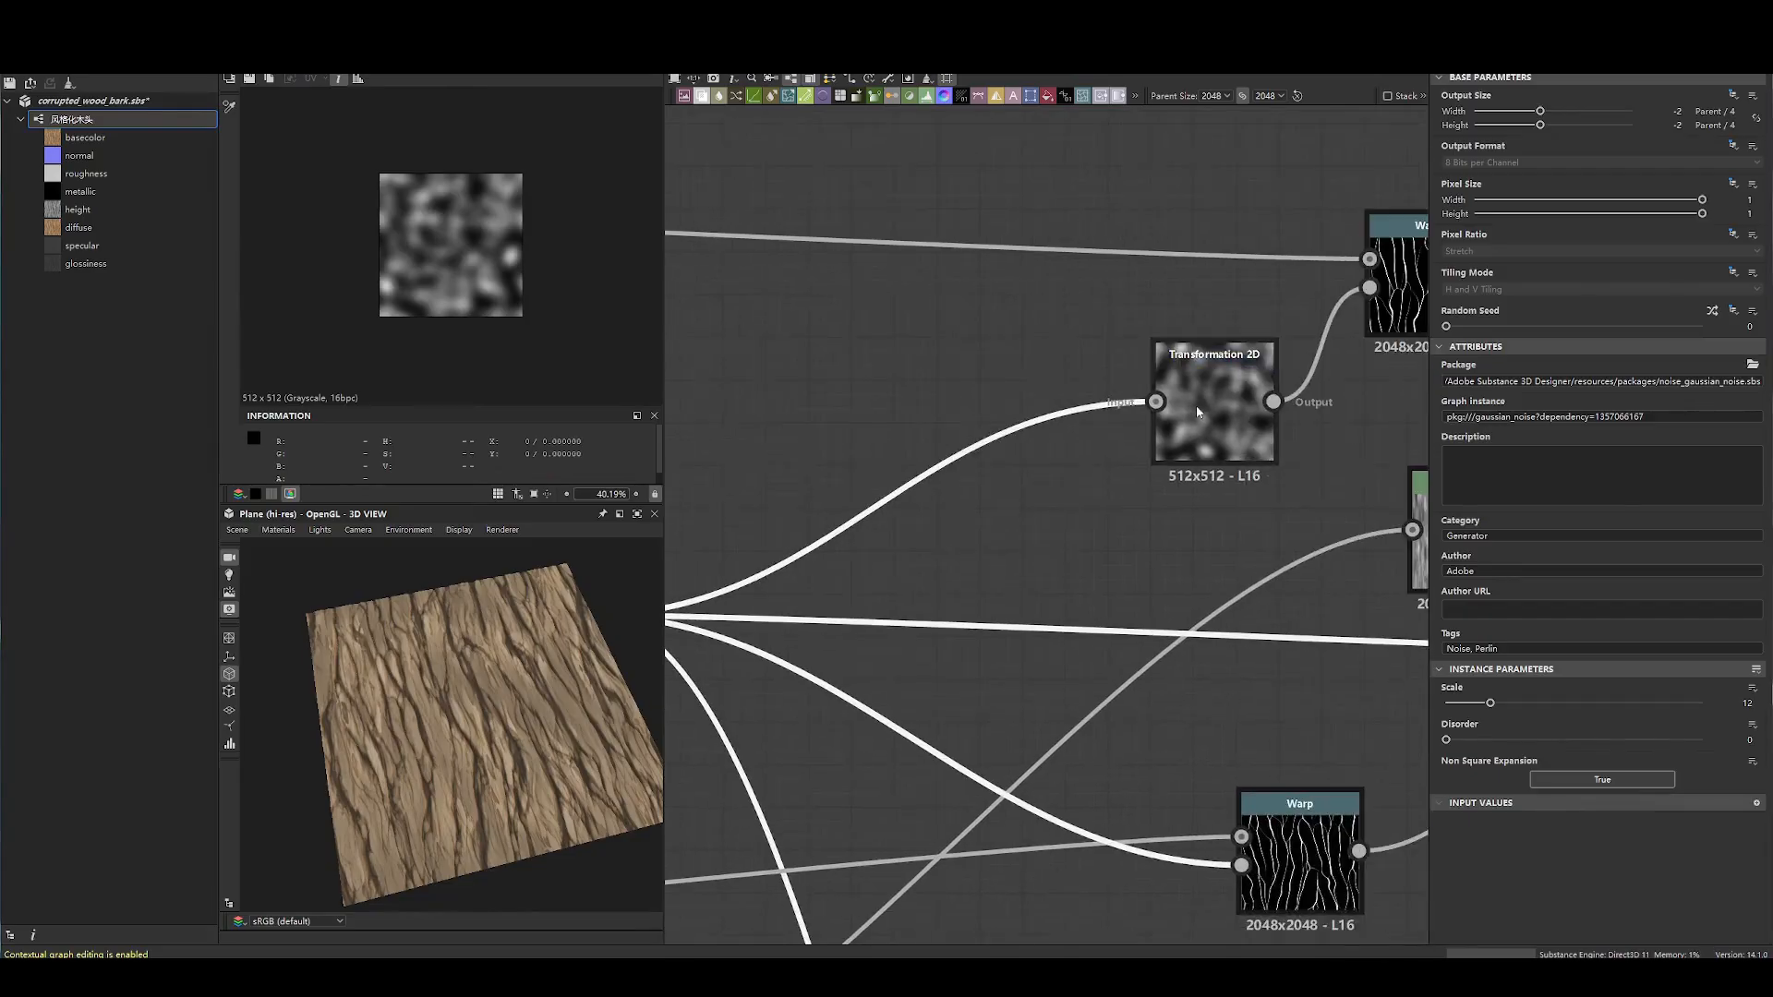
pyautogui.doubleClick(1222, 408)
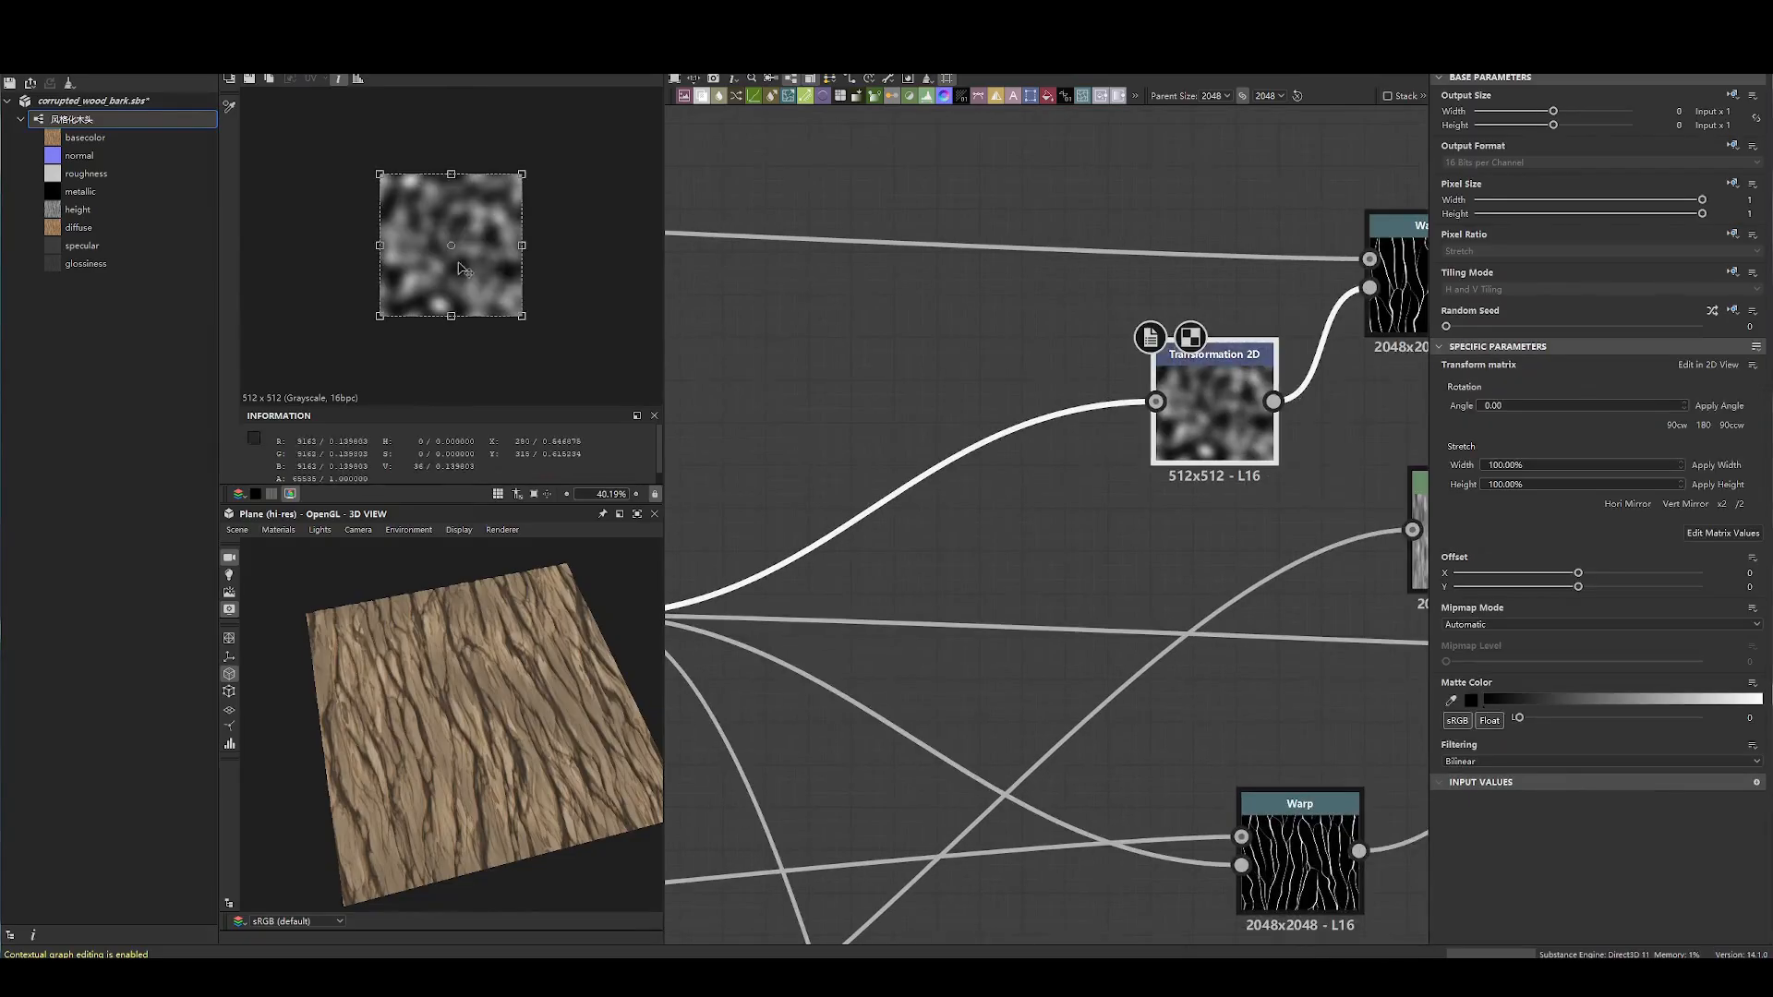
# - Try rotating the frame of the Transformation 2D feeding the upper Warp, undo it, and display the node's matrix values
pyautogui.moveTo(609, 157); pyautogui.dragTo(637, 246)
pyautogui.hotkey('ctrl', 'z')
pyautogui.scroll(-3, 979, 465)
pyautogui.click(1723, 533)
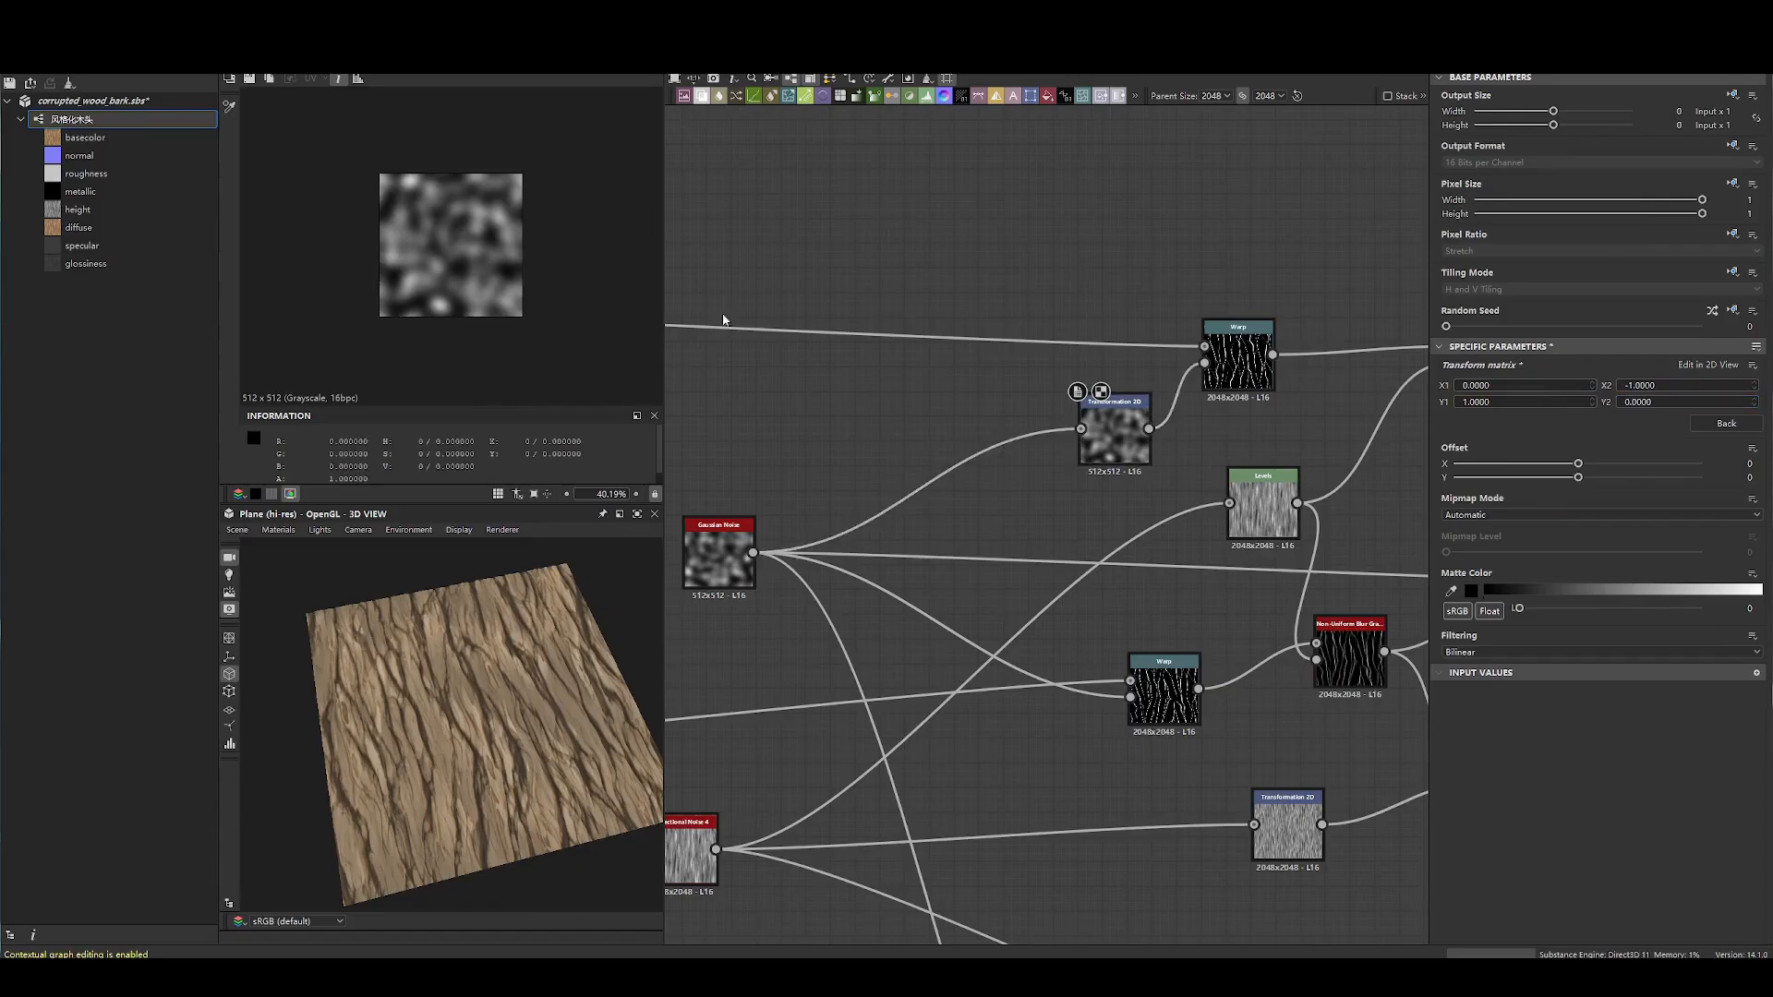
# - Move the Gaussian Noise closer to the Transformation 2D and compare the two nodes' previews
pyautogui.moveTo(716, 568); pyautogui.dragTo(815, 568)
pyautogui.click(1108, 427)
pyautogui.doubleClick(818, 554)
# - Try duplicating the Gaussian Noise with a different random seed and connecting it directly to the upper Warp, then undo it
pyautogui.hotkey('ctrl', 'd')
pyautogui.moveTo(851, 555); pyautogui.dragTo(859, 423)
pyautogui.moveTo(1467, 324); pyautogui.dragTo(1658, 327)
pyautogui.moveTo(877, 428); pyautogui.dragTo(1204, 362)
pyautogui.hotkey('ctrl', 'z')
pyautogui.hotkey('ctrl', 'z')
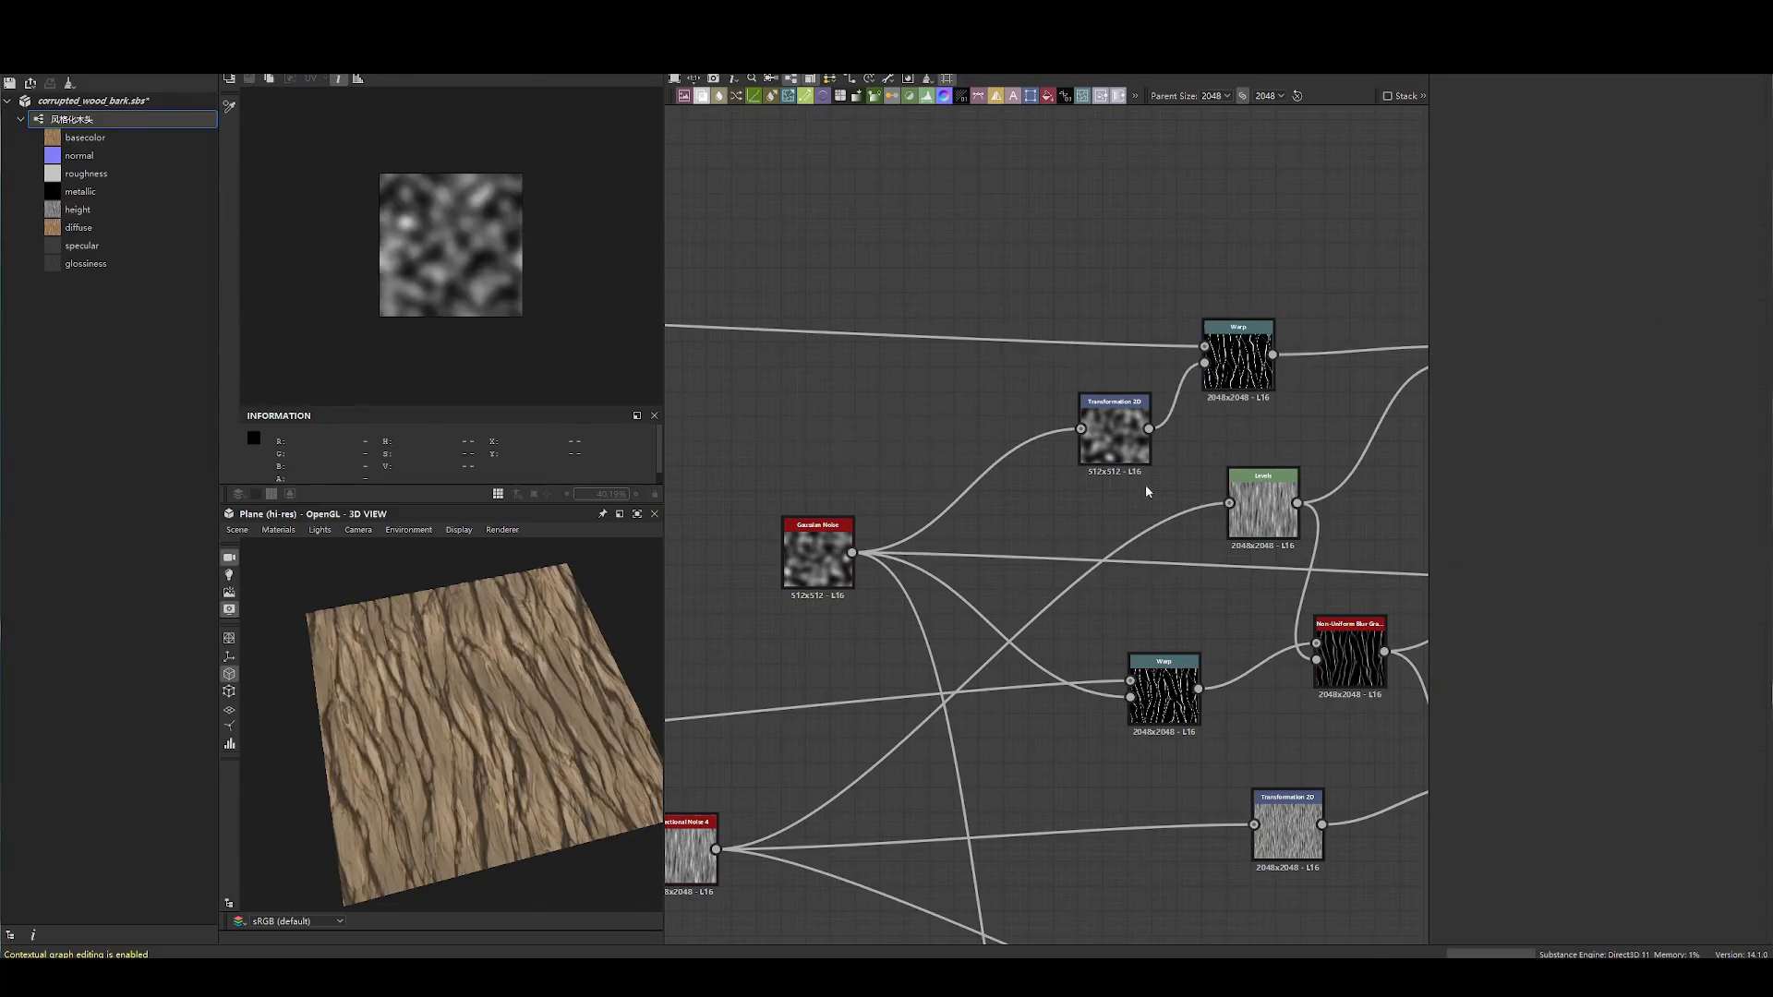
# - Examine the upper Warp's crack lines and compare them with the unwarped lines feeding it
pyautogui.scroll(-3, 1047, 401)
pyautogui.scroll(2, 1077, 434)
pyautogui.doubleClick(1274, 407)
pyautogui.scroll(-2, 1023, 407)
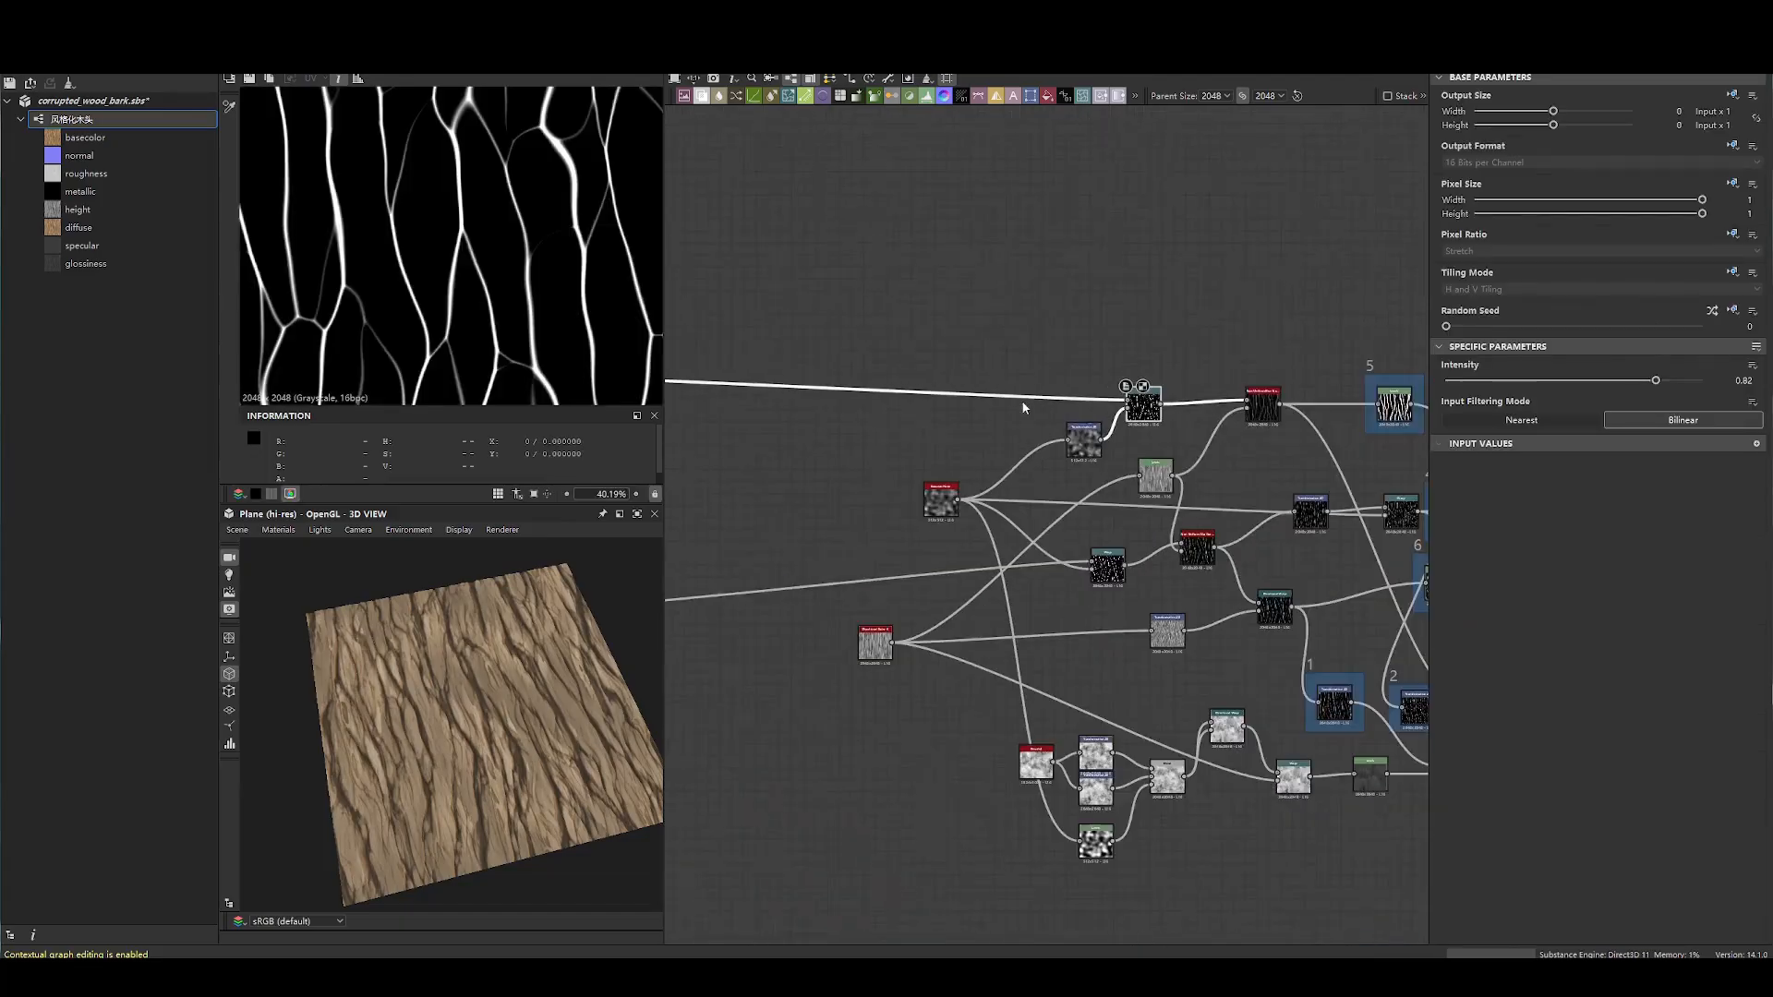
pyautogui.scroll(4, 1127, 462)
pyautogui.scroll(-3, 997, 333)
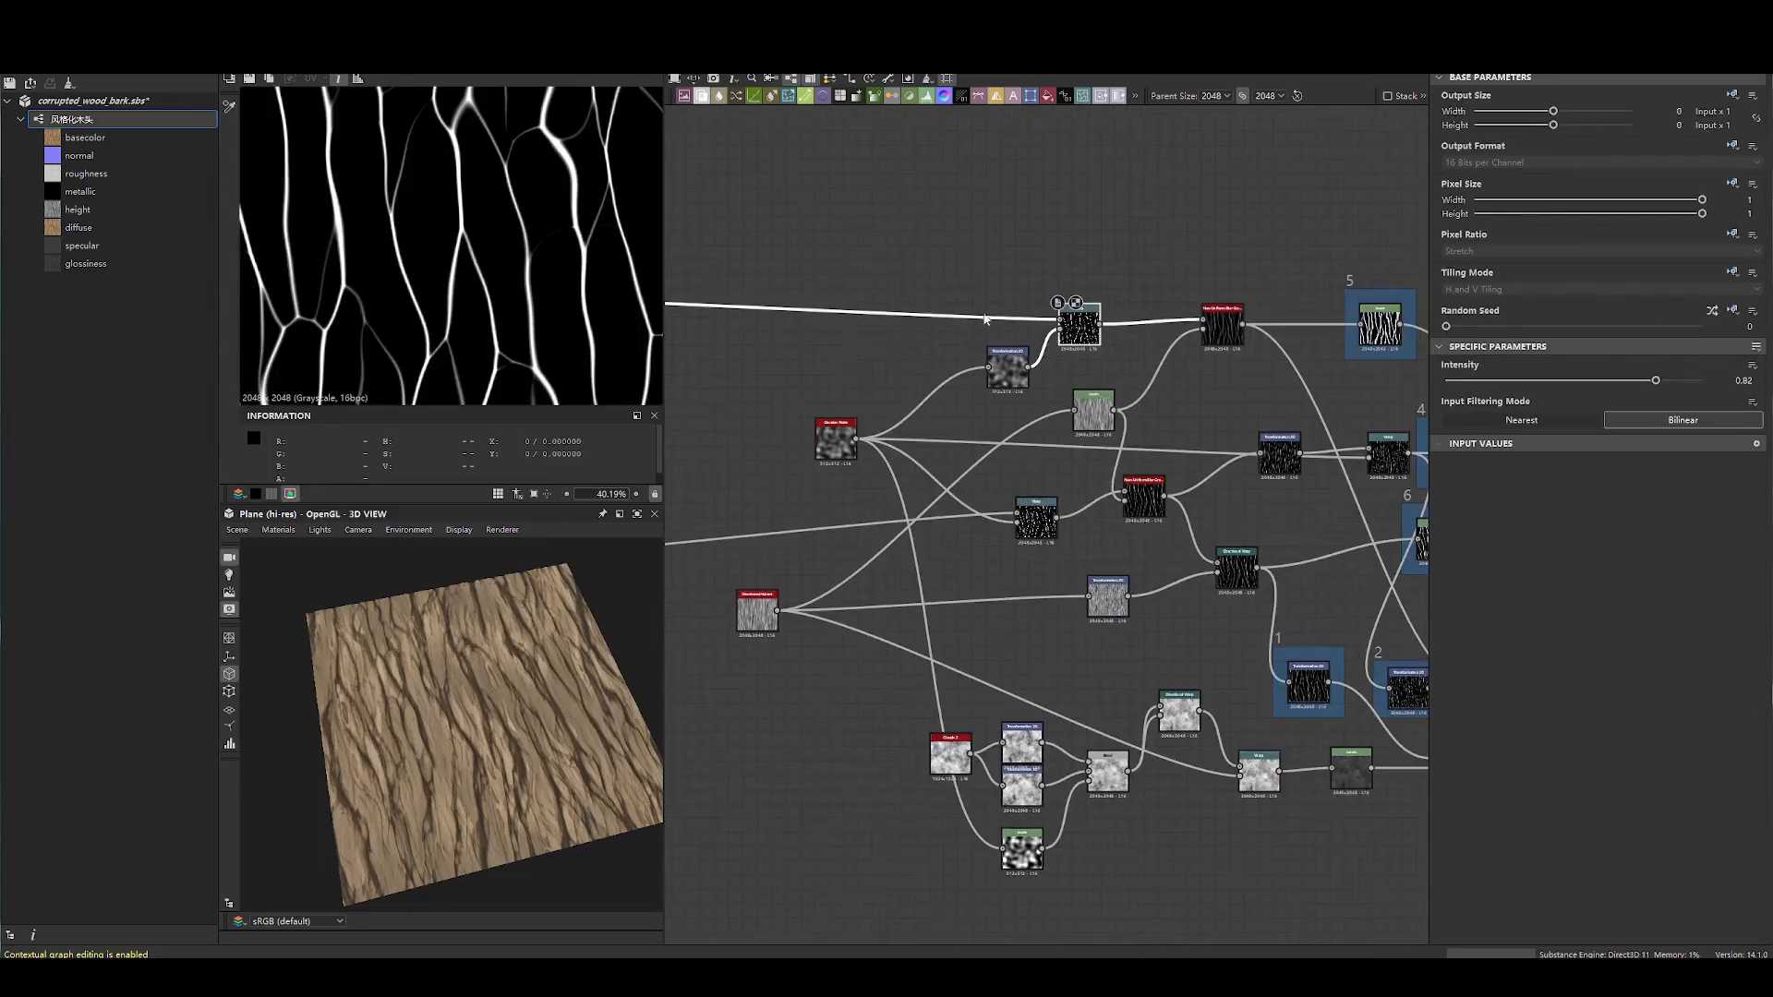
pyautogui.scroll(-5, 545, 268)
pyautogui.scroll(4, 545, 268)
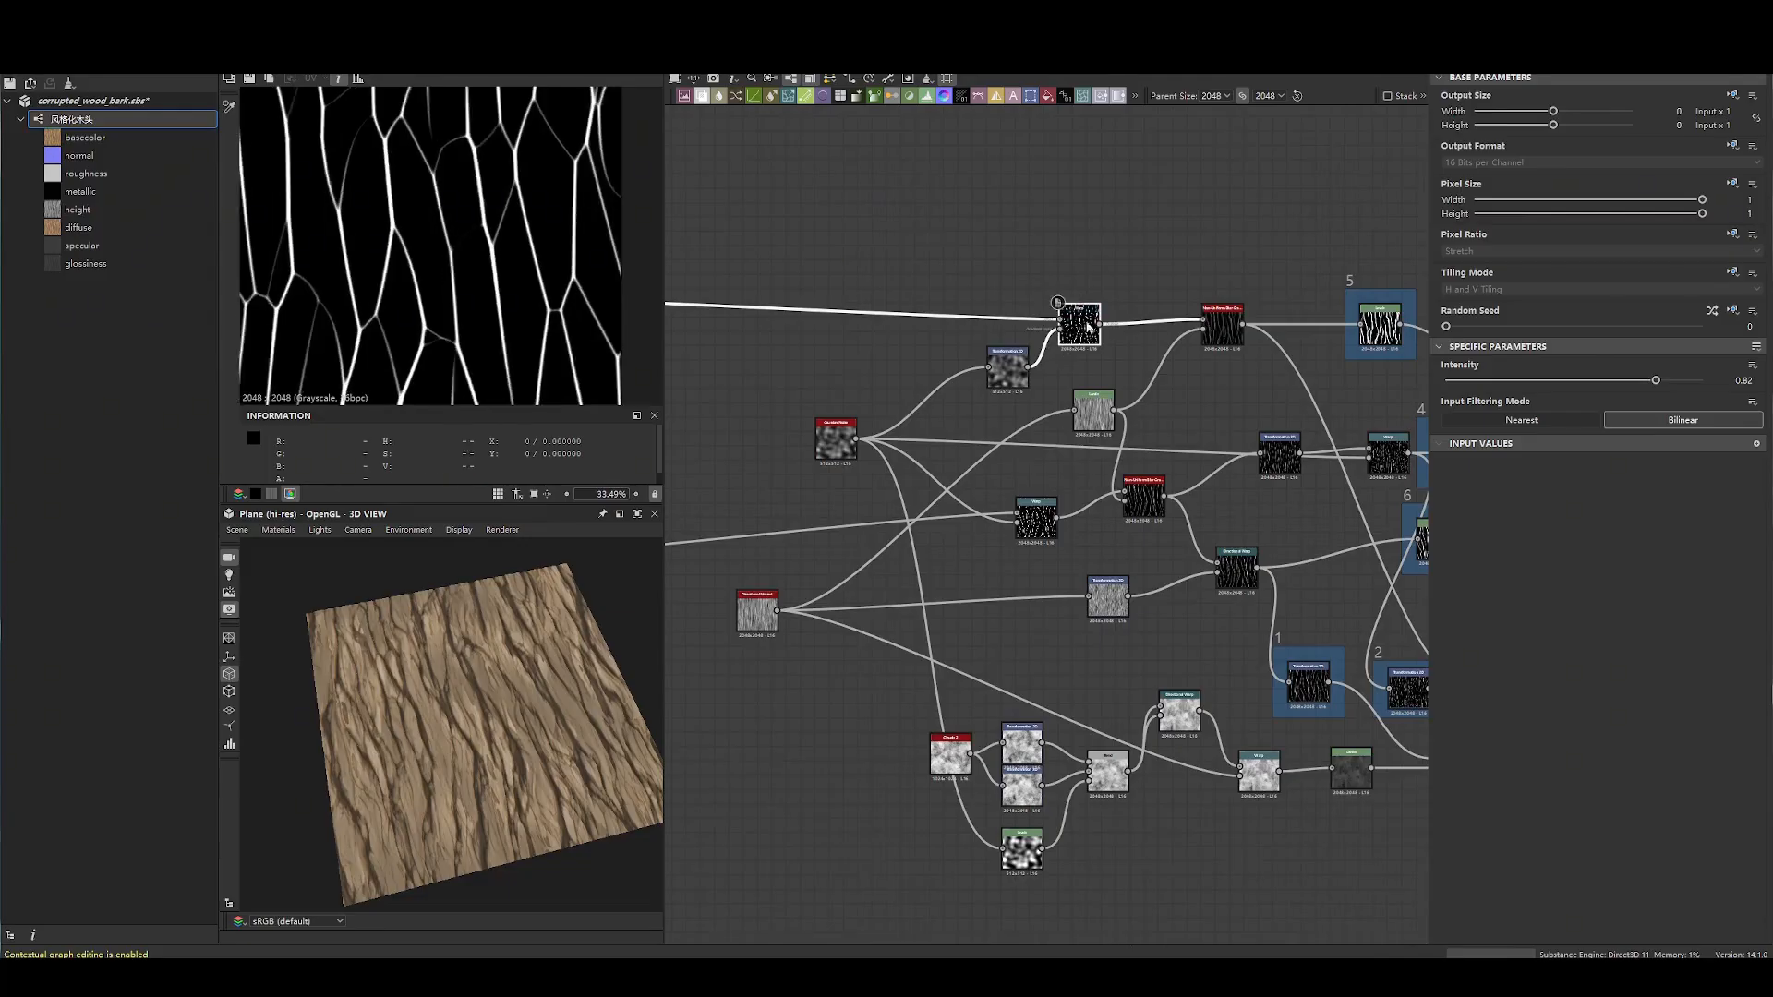
pyautogui.moveTo(1035, 549); pyautogui.dragTo(1083, 457, button='middle')
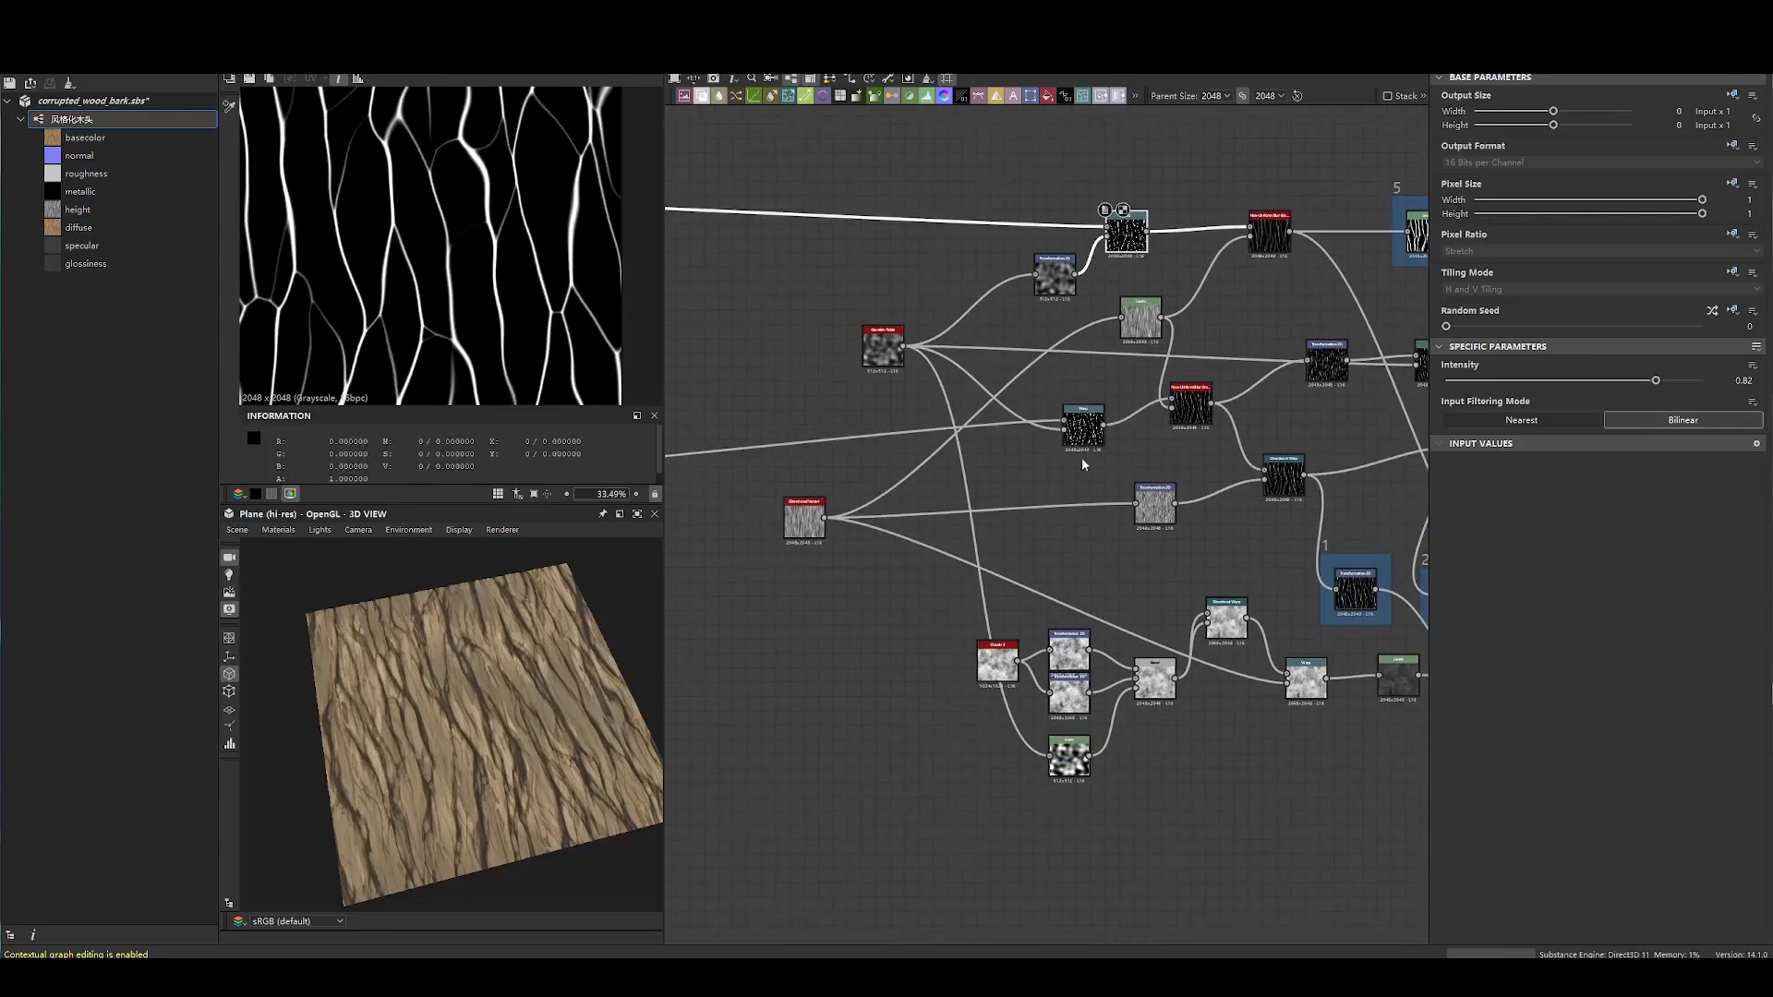
# - Rearrange the upper Transformation 2D and both Warp nodes so they sit closer to the Gaussian Noise
pyautogui.click(1083, 451)
pyautogui.scroll(2, 1088, 535)
pyautogui.moveTo(1155, 278); pyautogui.dragTo(1088, 536, button='middle')
pyautogui.scroll(1, 1088, 539)
pyautogui.moveTo(955, 381); pyautogui.dragTo(956, 332)
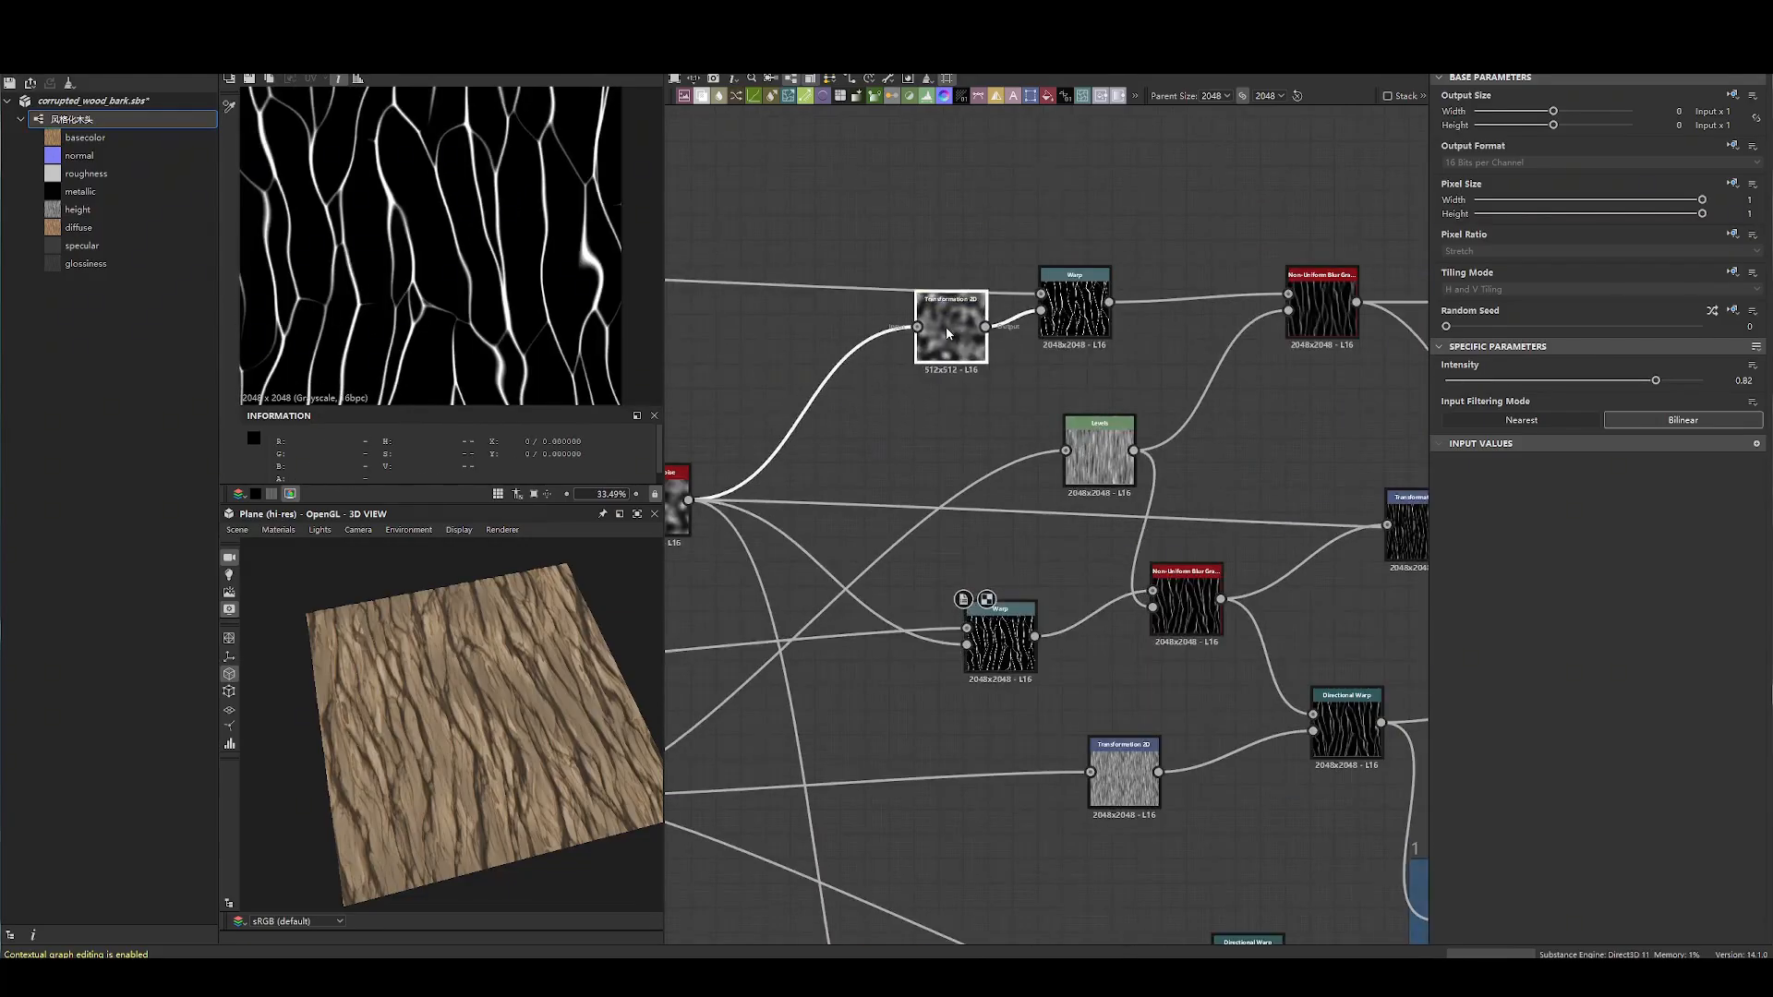
pyautogui.moveTo(960, 335); pyautogui.dragTo(1071, 322, button='middle')
pyautogui.keyDown('ctrl'); pyautogui.click(1211, 319); pyautogui.keyUp('ctrl')
pyautogui.moveTo(1213, 327); pyautogui.dragTo(967, 321)
pyautogui.moveTo(1112, 637); pyautogui.dragTo(947, 615)
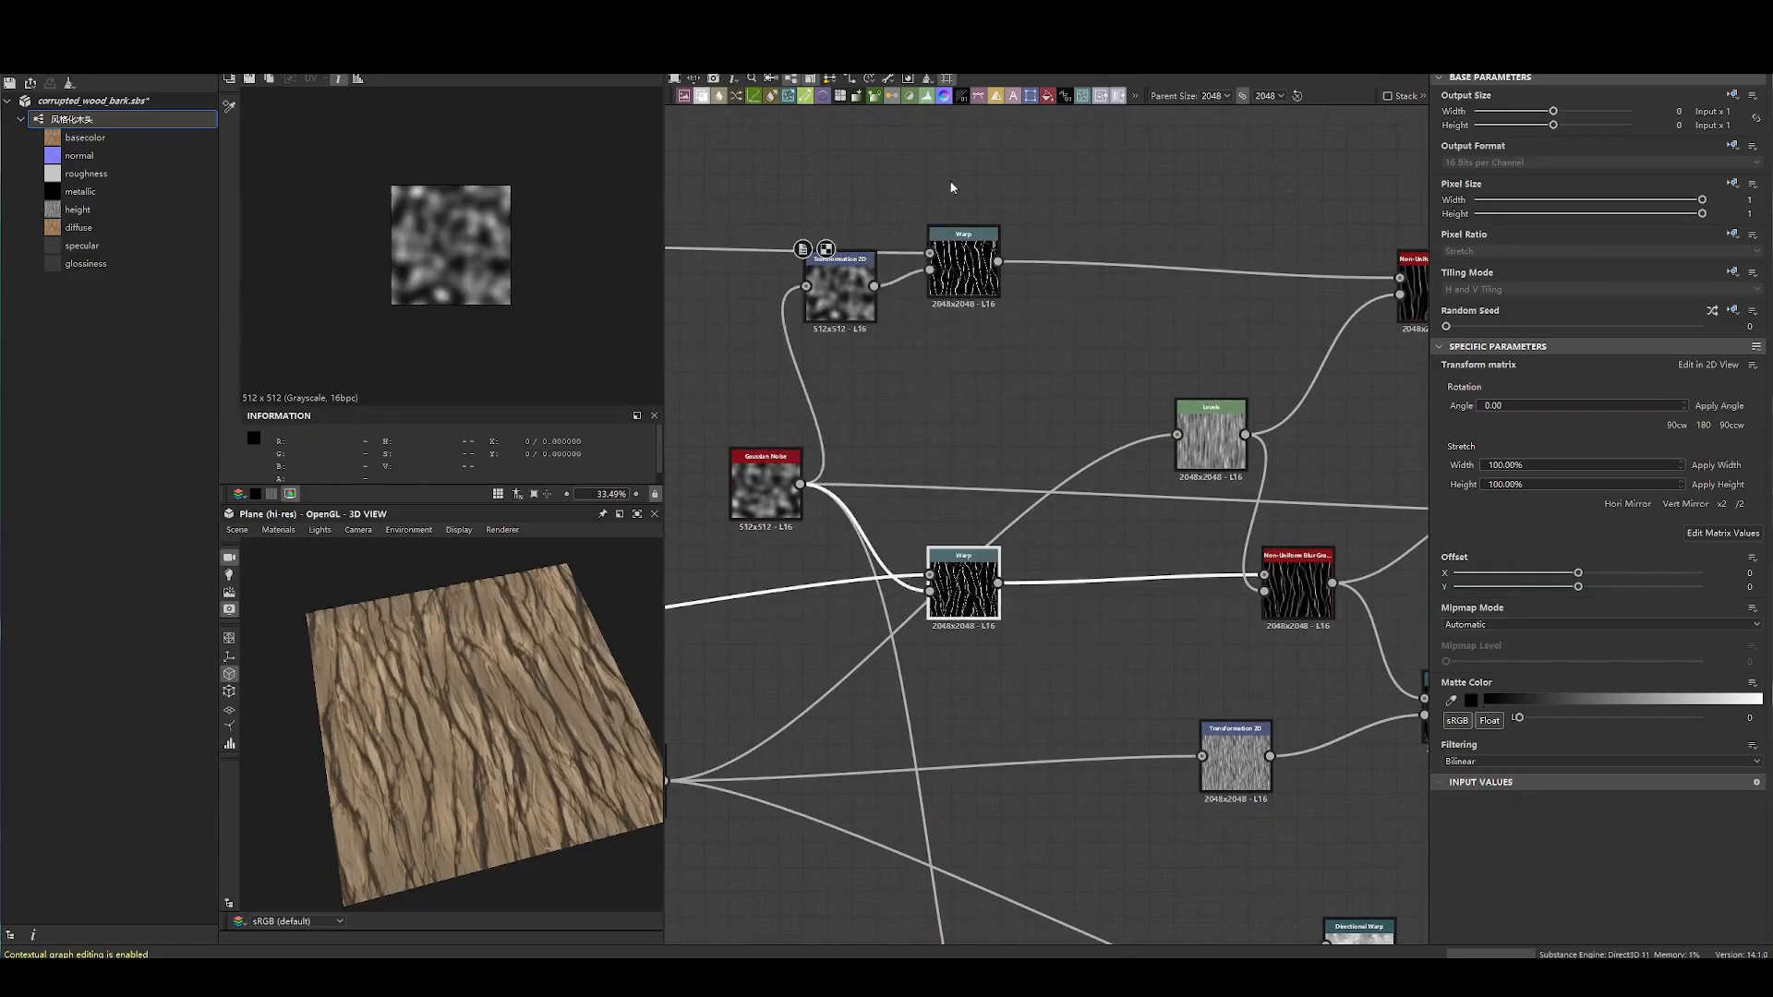
# - Move Directional Noise 4 closer to the Levels and Transformation 2D nodes it feeds and preview it
pyautogui.scroll(-3, 1050, 665)
pyautogui.scroll(-1, 1092, 607)
pyautogui.moveTo(1049, 562); pyautogui.dragTo(1075, 461, button='middle')
pyautogui.click(993, 627)
pyautogui.moveTo(897, 619); pyautogui.dragTo(1050, 589)
pyautogui.scroll(3, 1050, 589)
pyautogui.doubleClick(1040, 577)
# - Examine the lower Non-Uniform Blur Grayscale, its Levels blur map and the tapered crack lines it outputs
pyautogui.moveTo(1041, 577); pyautogui.dragTo(919, 694, button='middle')
pyautogui.click(1118, 421)
pyautogui.doubleClick(1203, 561)
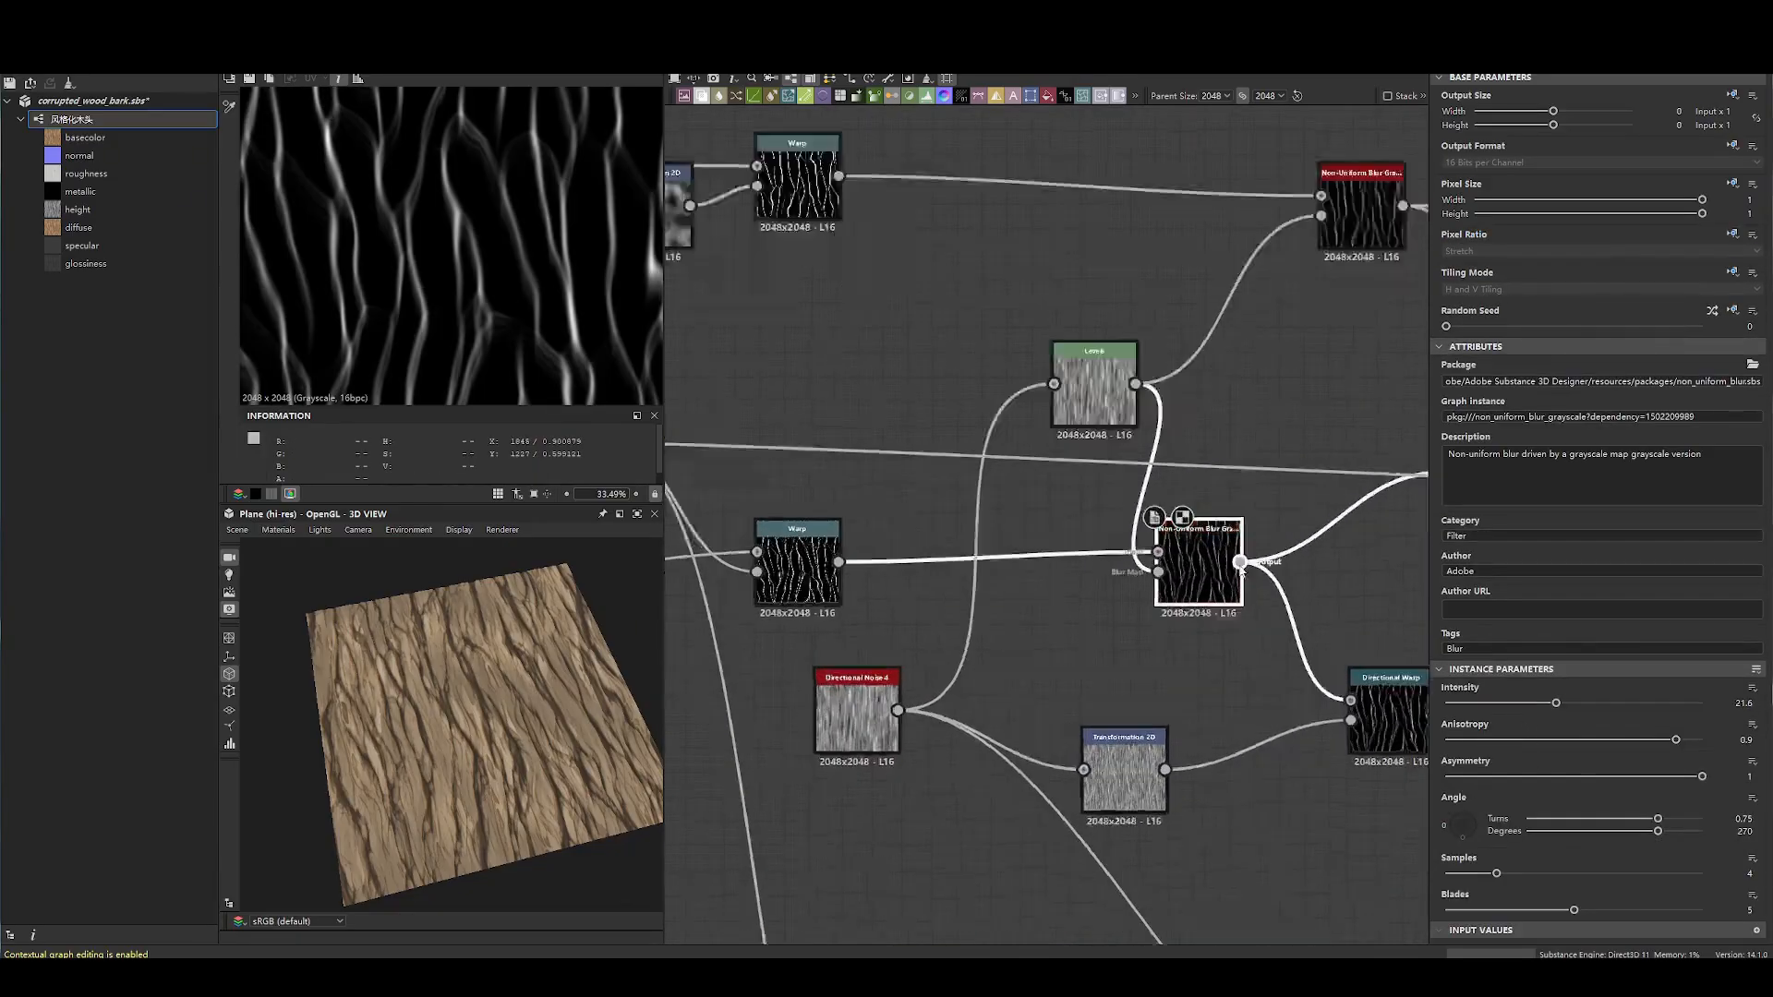
pyautogui.scroll(5, 1179, 499)
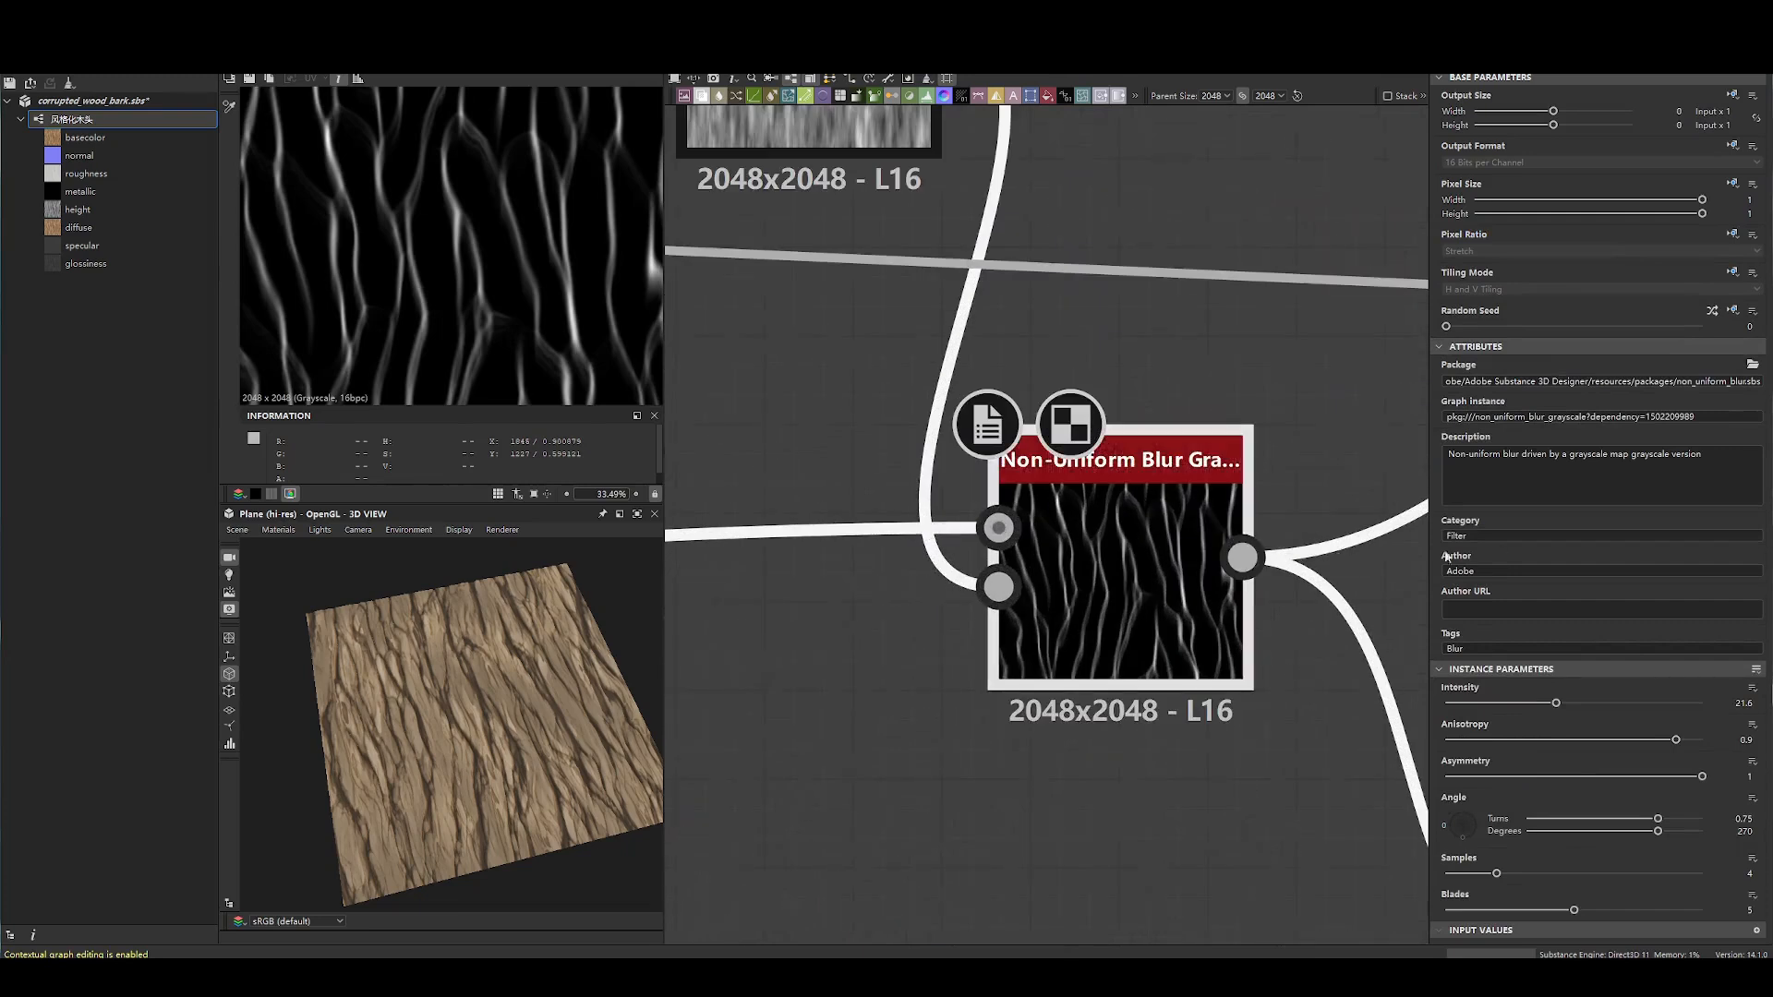
pyautogui.scroll(-3, 1044, 471)
pyautogui.scroll(3, 1049, 264)
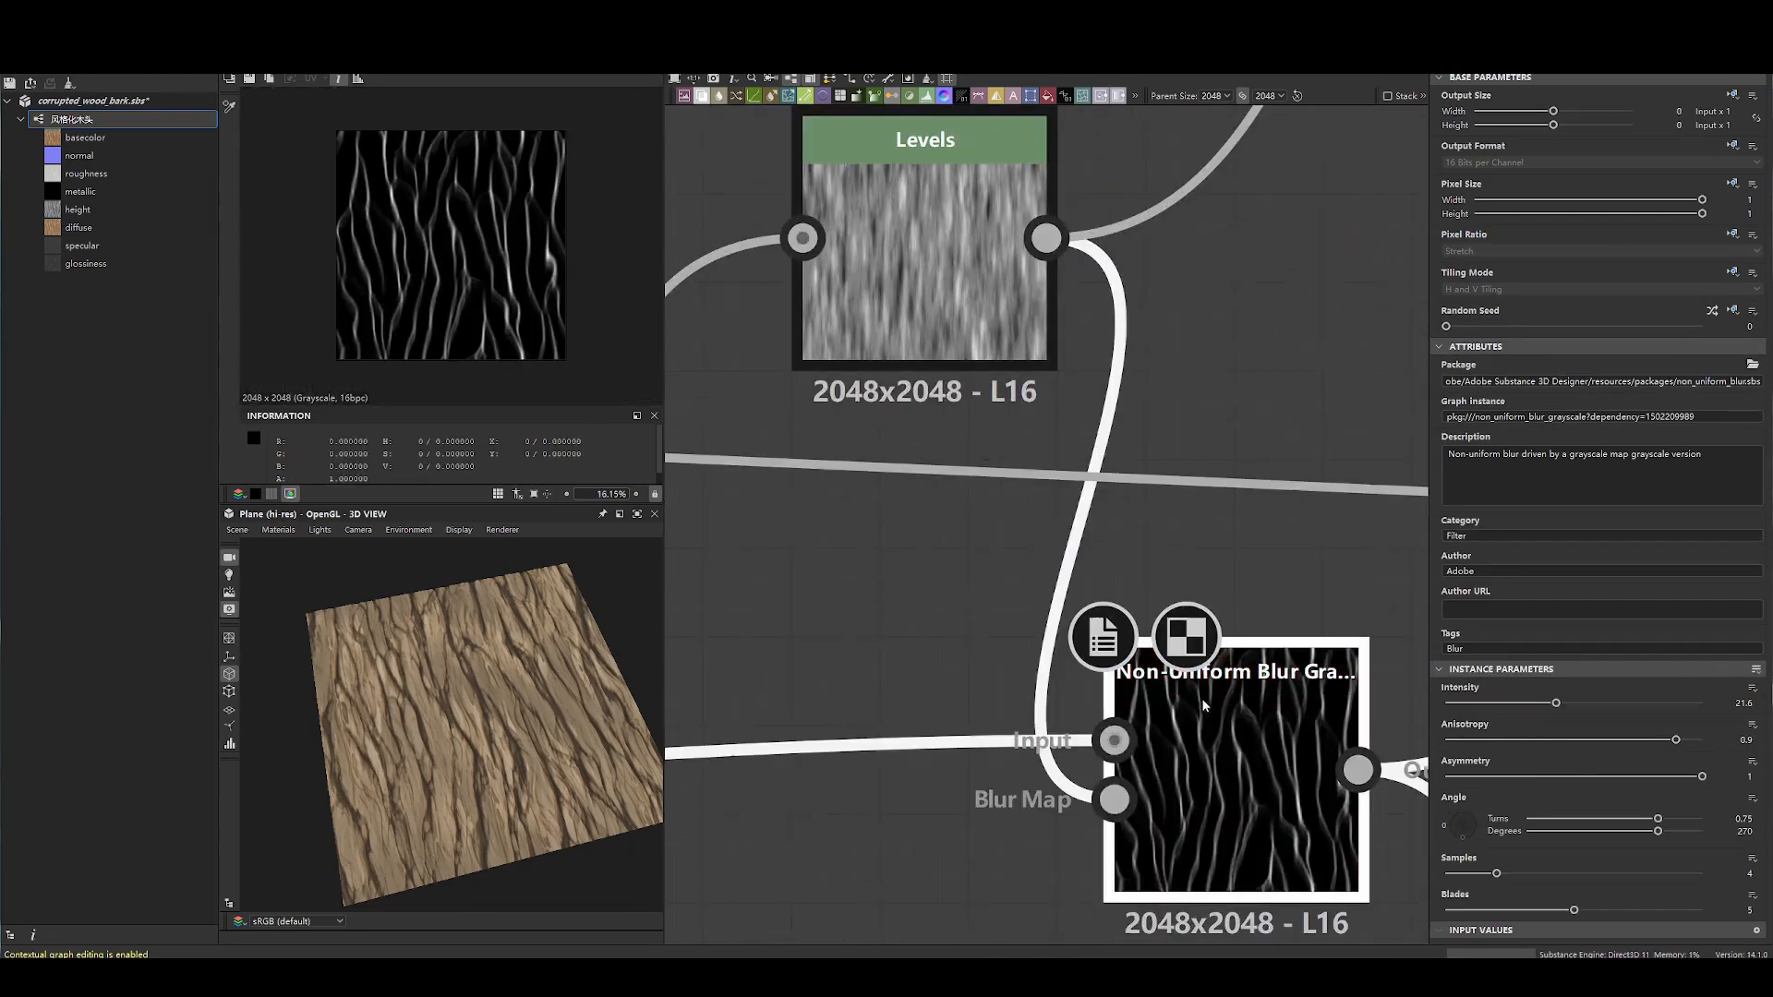
pyautogui.scroll(-4, 784, 370)
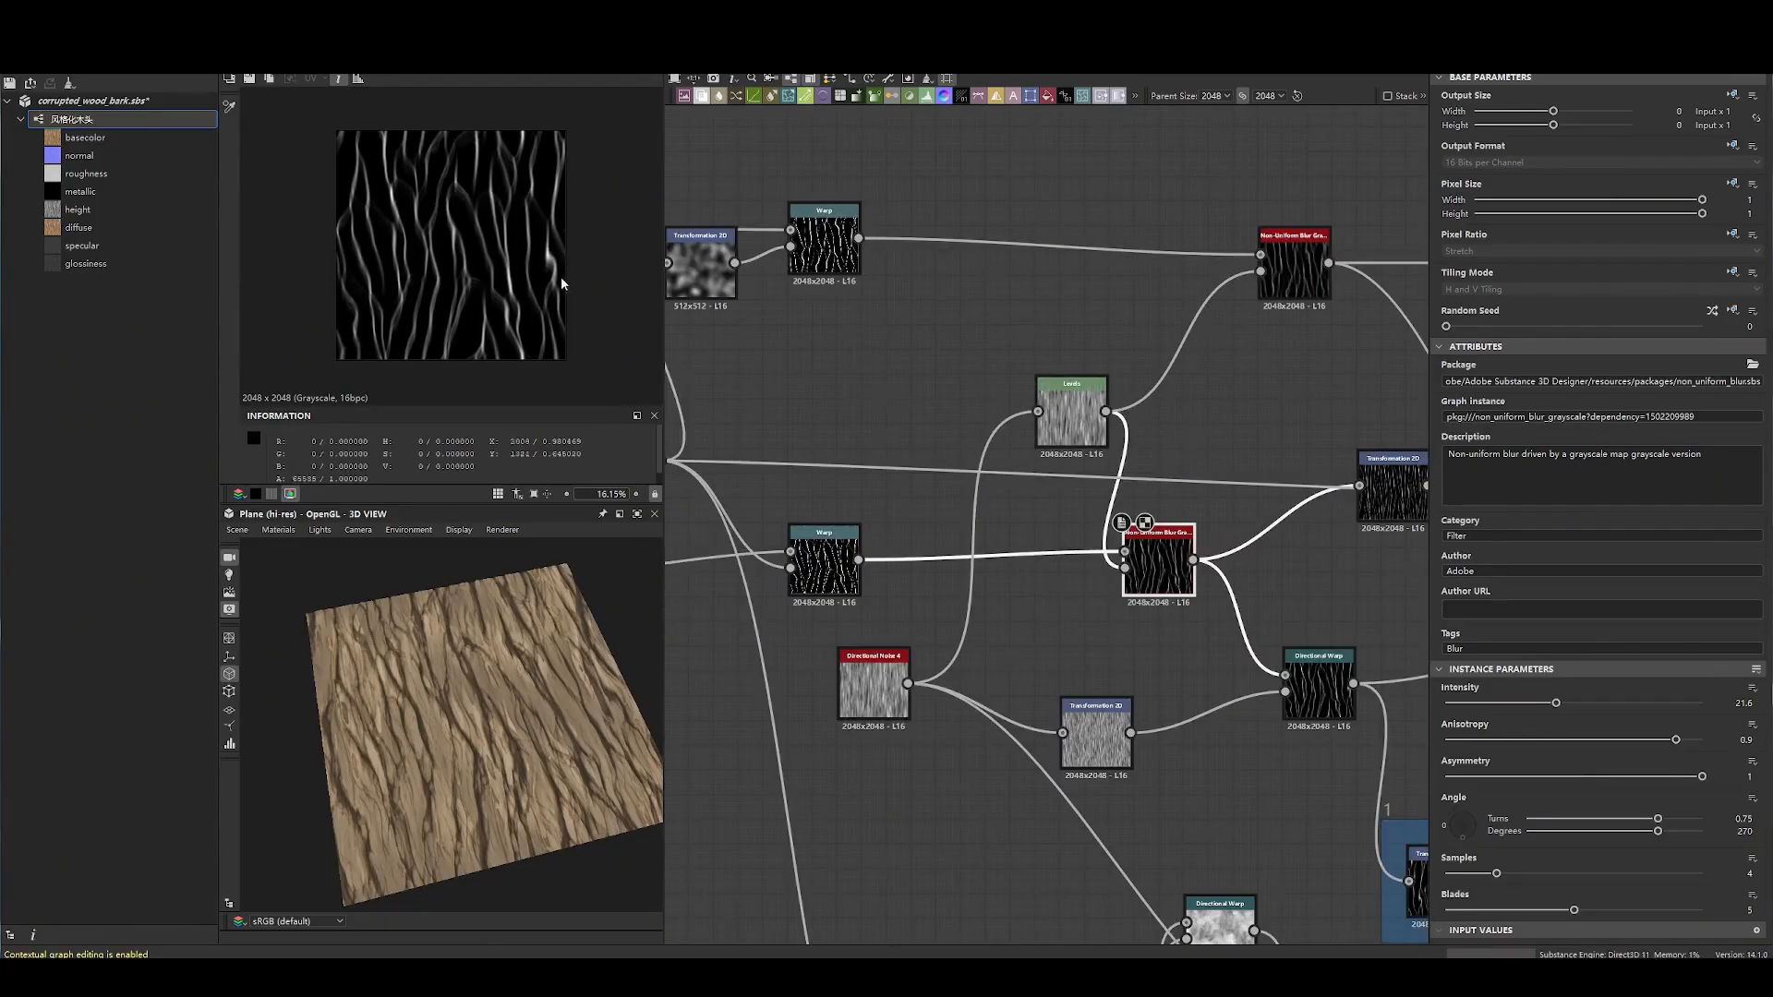
pyautogui.scroll(5, 1201, 564)
pyautogui.doubleClick(1185, 562)
pyautogui.scroll(6, 483, 317)
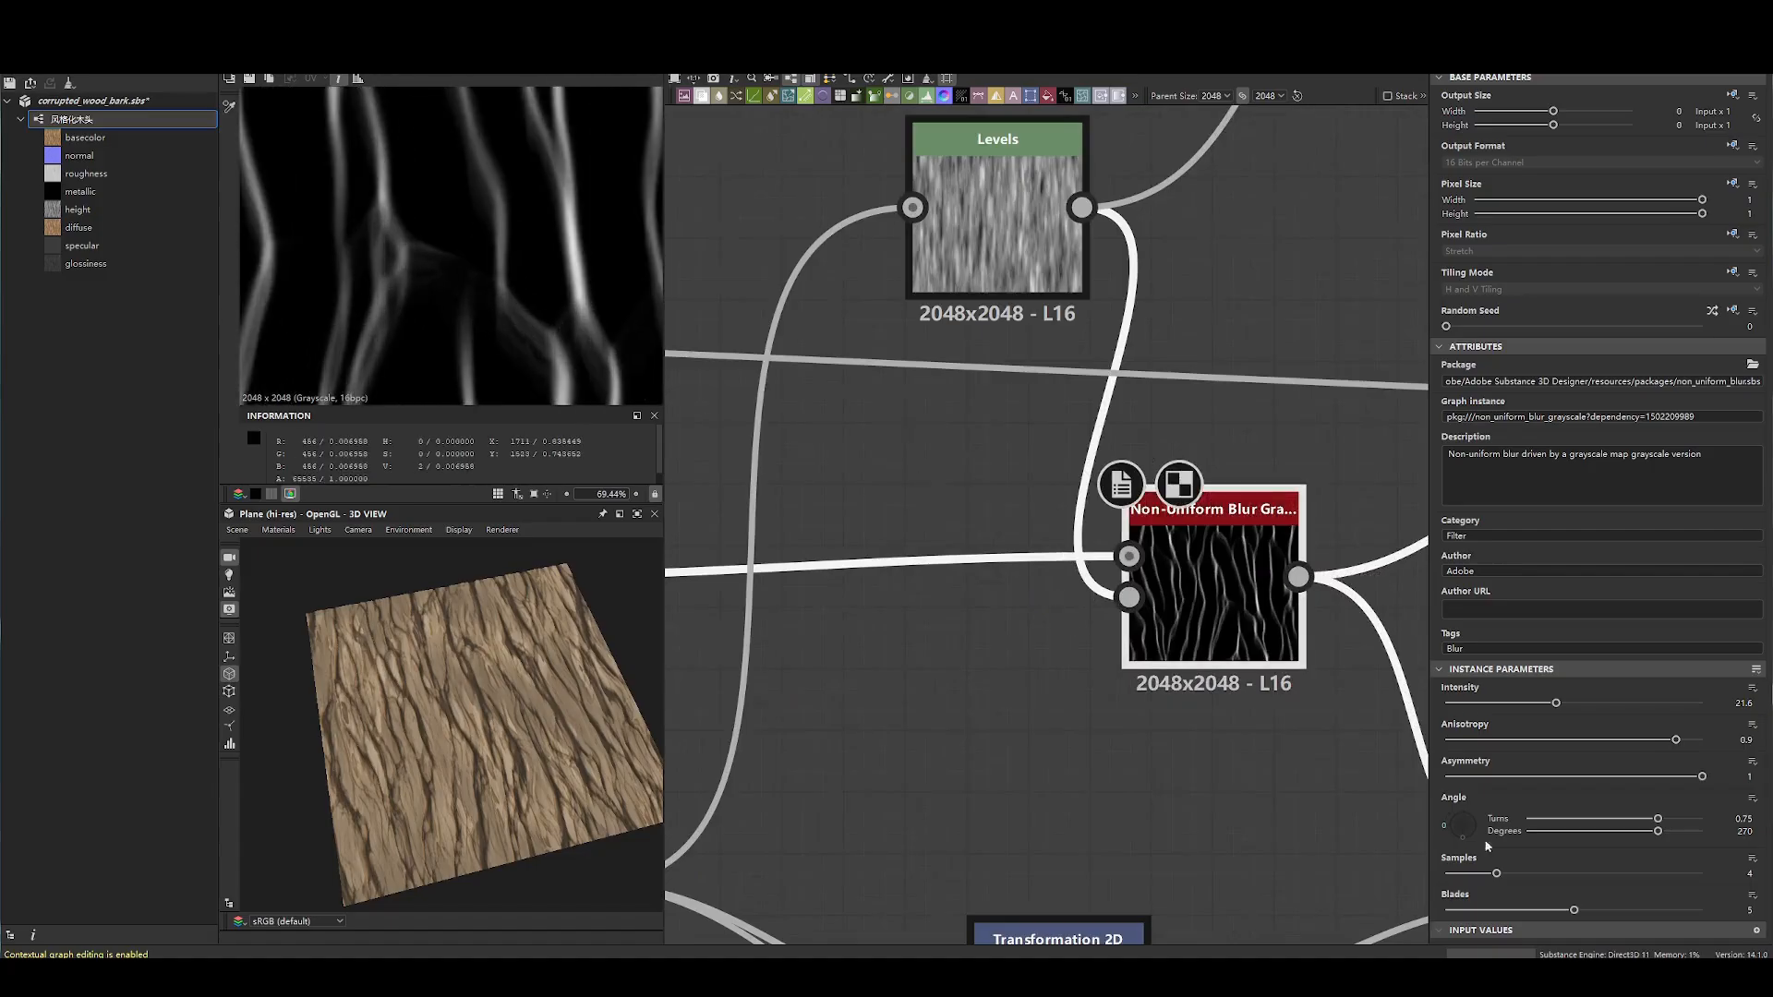
# - Compare the upper and lower Non-Uniform Blur Grayscale results and parameters, along with the Levels driving their blur
pyautogui.moveTo(1200, 363); pyautogui.dragTo(1084, 675, button='middle')
pyautogui.scroll(-2, 1084, 675)
pyautogui.doubleClick(1323, 334)
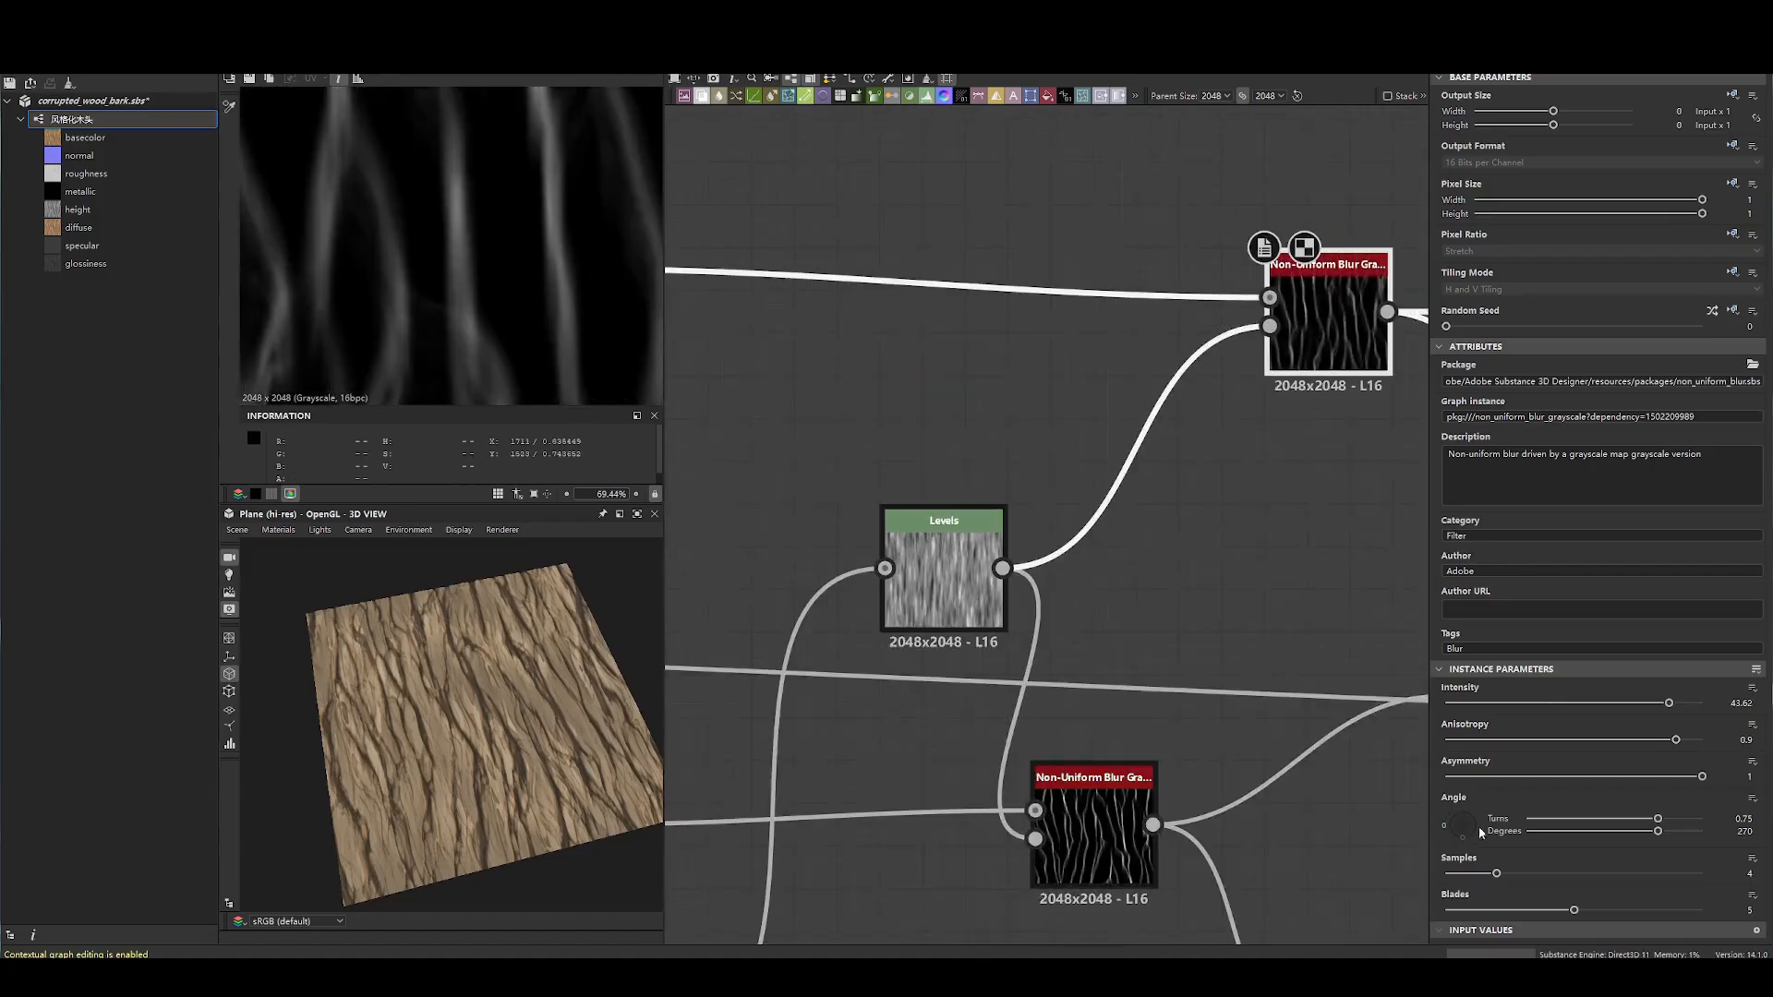
pyautogui.moveTo(1095, 836); pyautogui.dragTo(1161, 682, button='middle')
pyautogui.doubleClick(1161, 683)
pyautogui.scroll(-3, 547, 300)
pyautogui.doubleClick(1011, 429)
pyautogui.doubleClick(1161, 684)
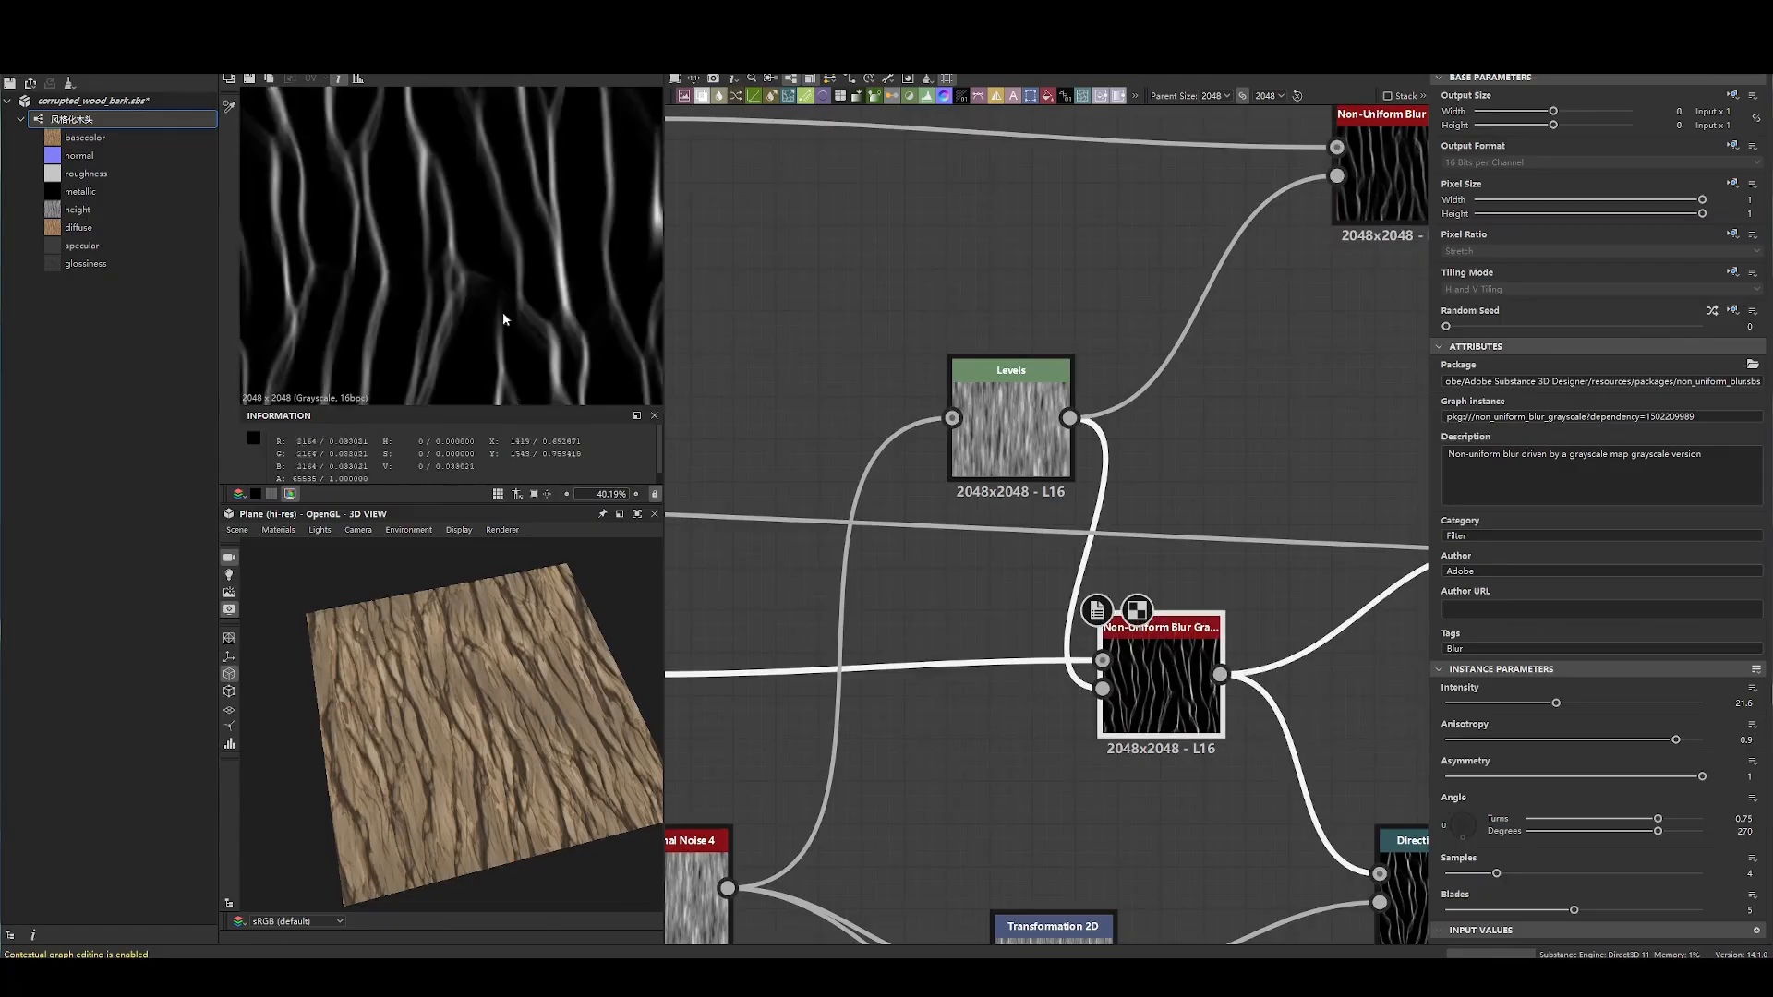
pyautogui.scroll(-2, 500, 277)
pyautogui.scroll(5, 467, 202)
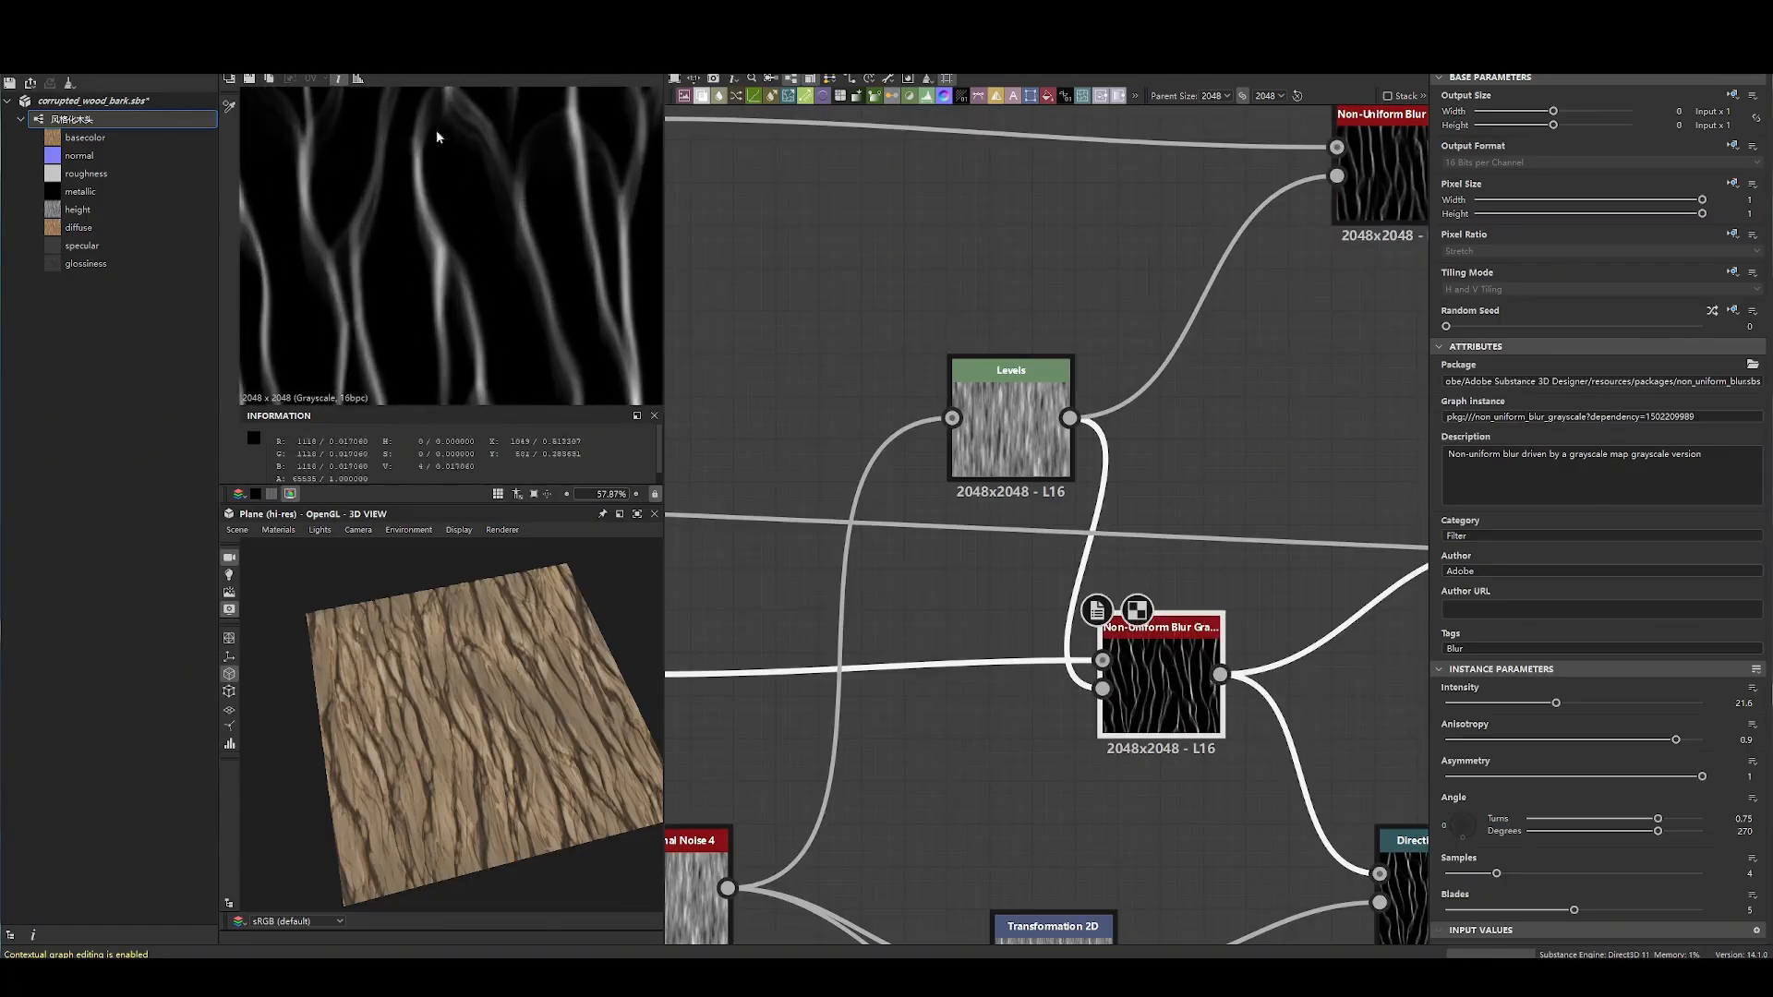
pyautogui.doubleClick(1011, 429)
pyautogui.doubleClick(1170, 668)
# - Arrange the Levels, the Transformation 2D after Directional Noise 4 and the Directional Warp more compactly around the lower blur
pyautogui.scroll(-4, 1114, 517)
pyautogui.moveTo(1073, 452); pyautogui.dragTo(1010, 452)
pyautogui.moveTo(1053, 535); pyautogui.dragTo(919, 212, button='middle')
pyautogui.moveTo(933, 447); pyautogui.dragTo(976, 543, button='middle')
pyautogui.click(986, 512)
pyautogui.moveTo(987, 512); pyautogui.dragTo(1005, 471)
pyautogui.moveTo(1132, 200); pyautogui.dragTo(997, 380, button='middle')
pyautogui.moveTo(1092, 604); pyautogui.dragTo(1071, 491, button='middle')
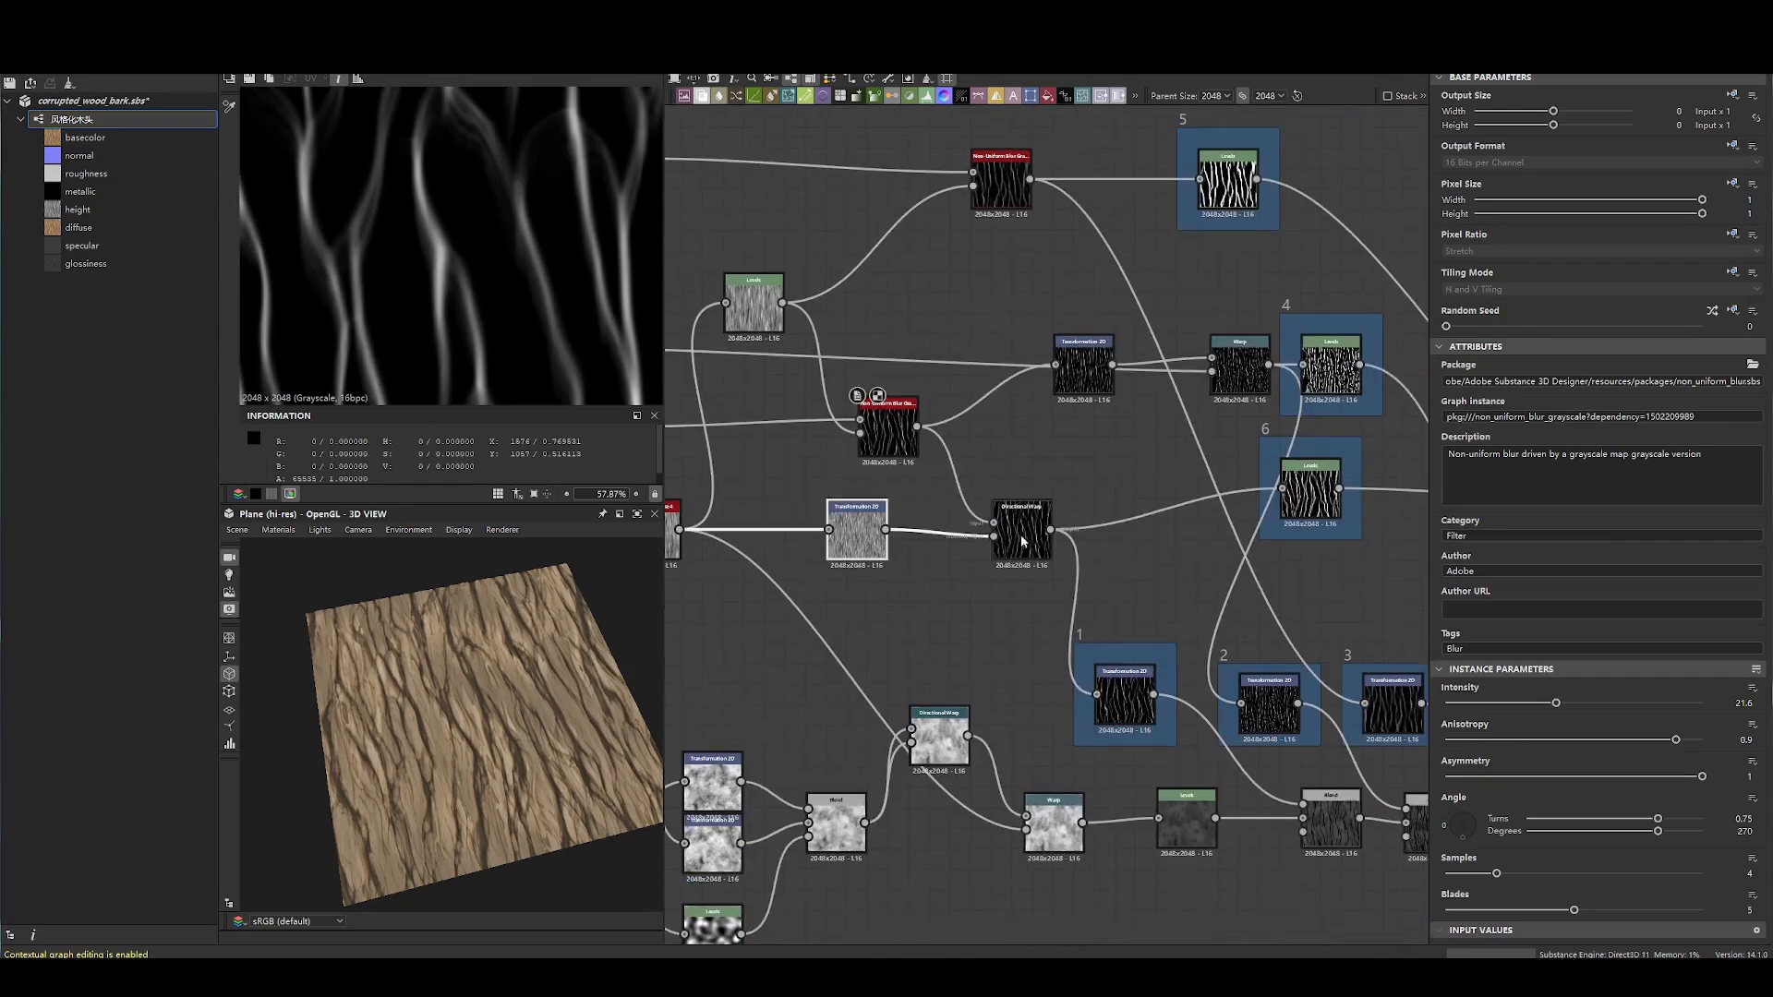
# - Preview the Transformation 2D fed by Directional Noise 4 and display its matrix values
pyautogui.click(873, 543)
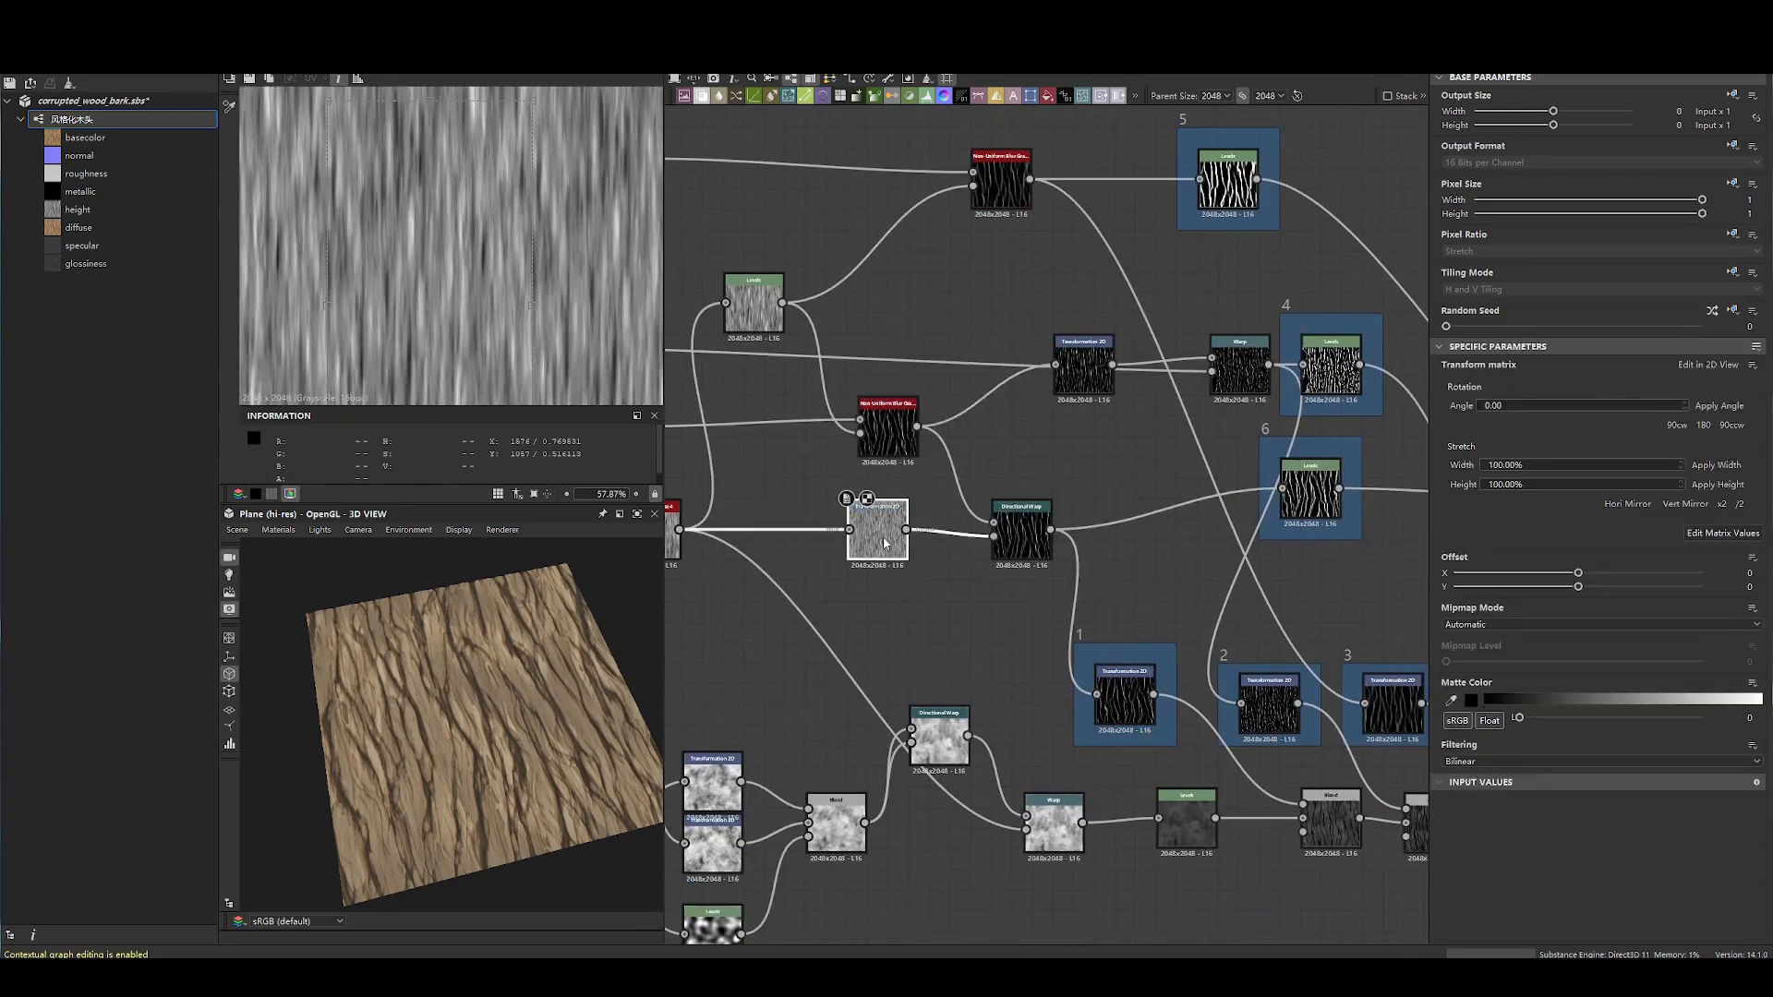
pyautogui.moveTo(656, 540); pyautogui.dragTo(873, 541, button='middle')
pyautogui.click(869, 535)
pyautogui.click(1094, 553)
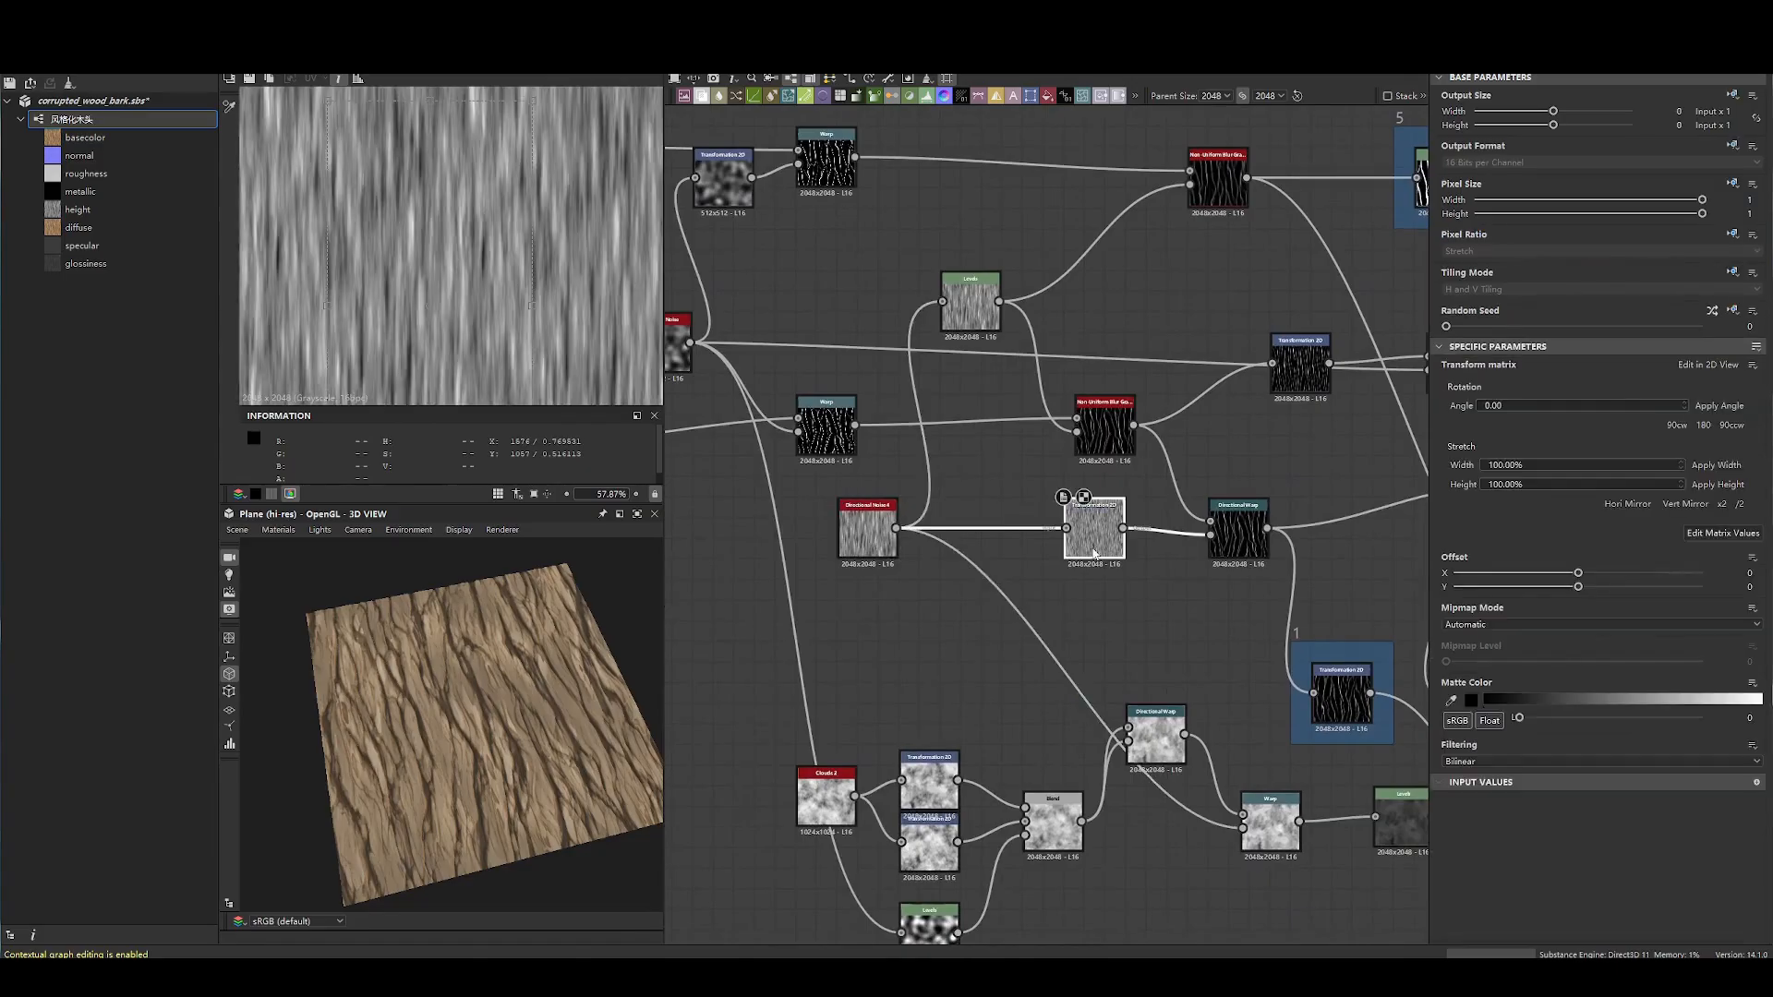
pyautogui.click(1723, 534)
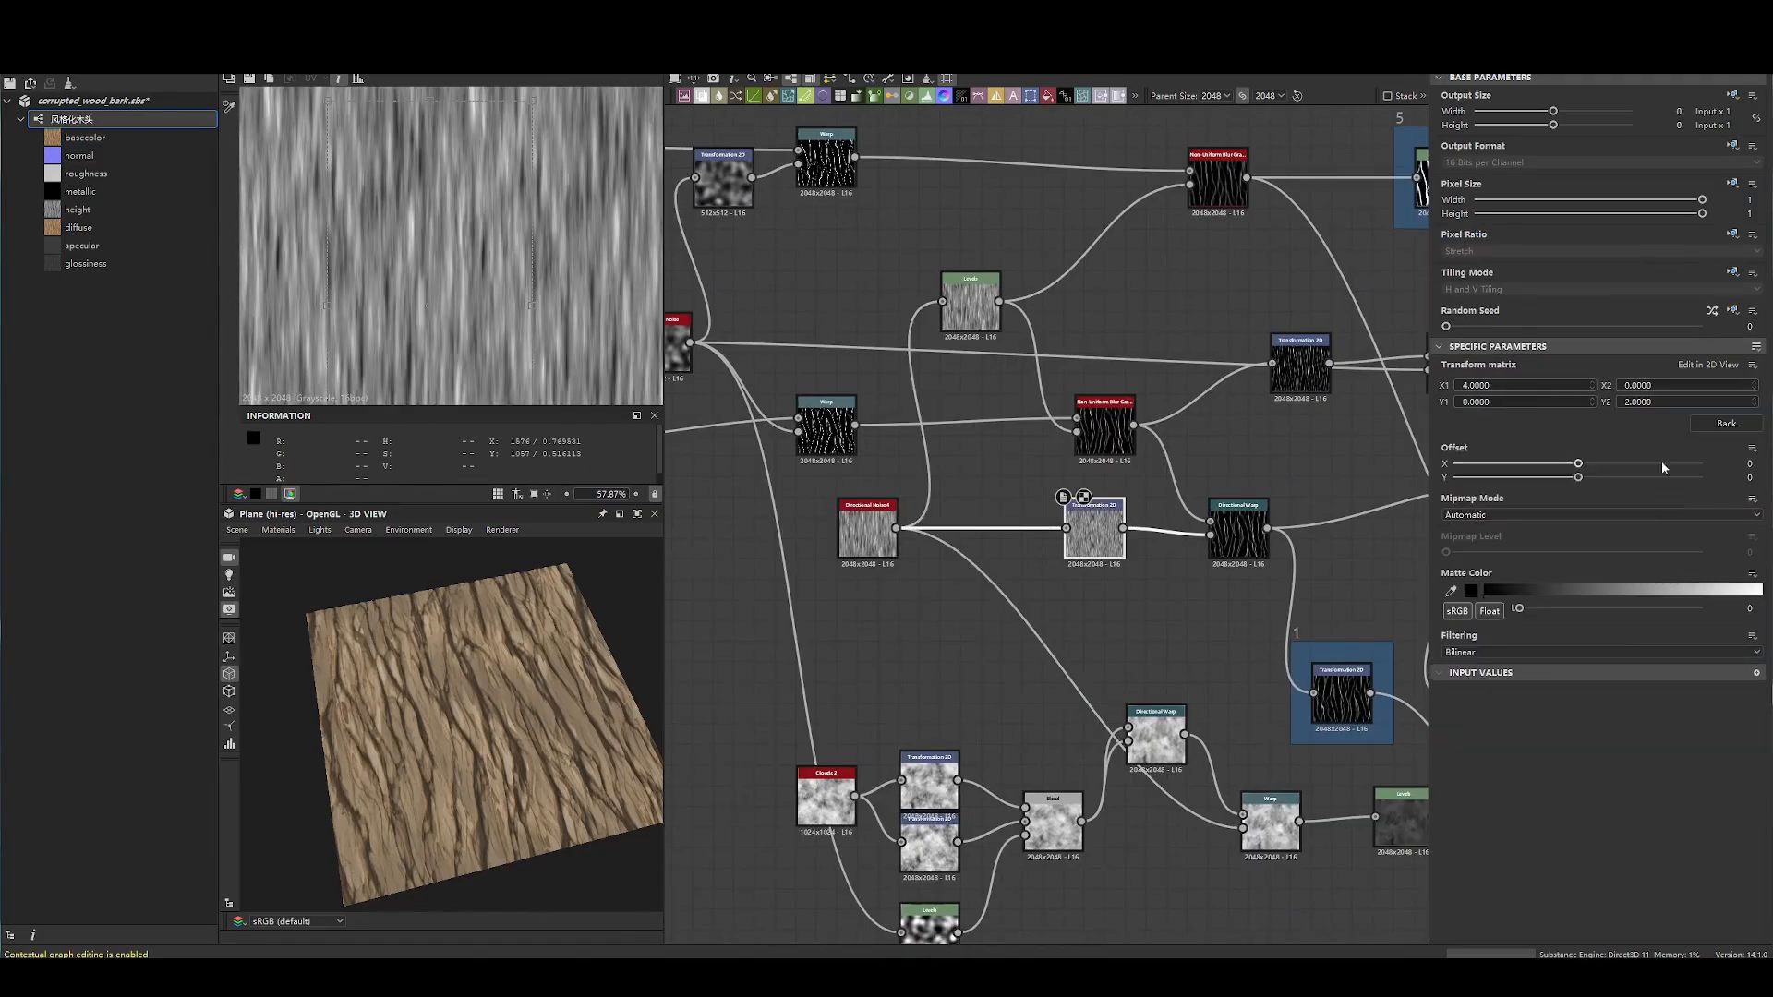
pyautogui.scroll(-3, 543, 274)
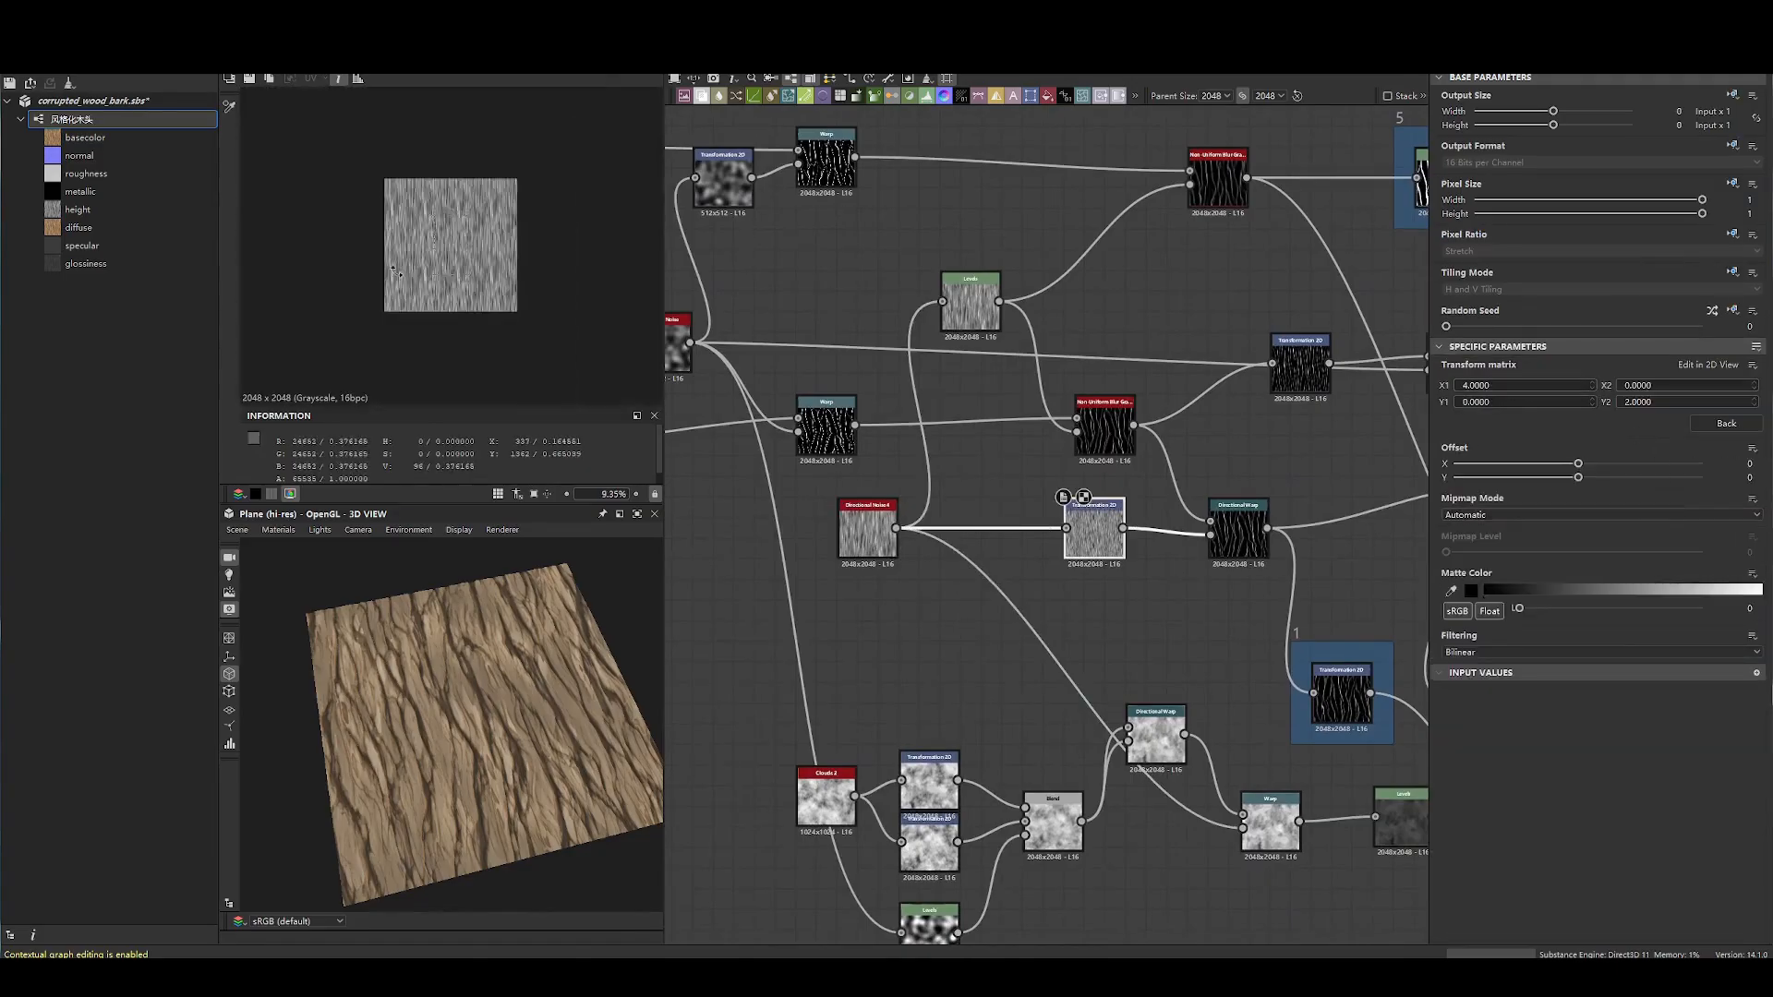
pyautogui.scroll(-2, 392, 108)
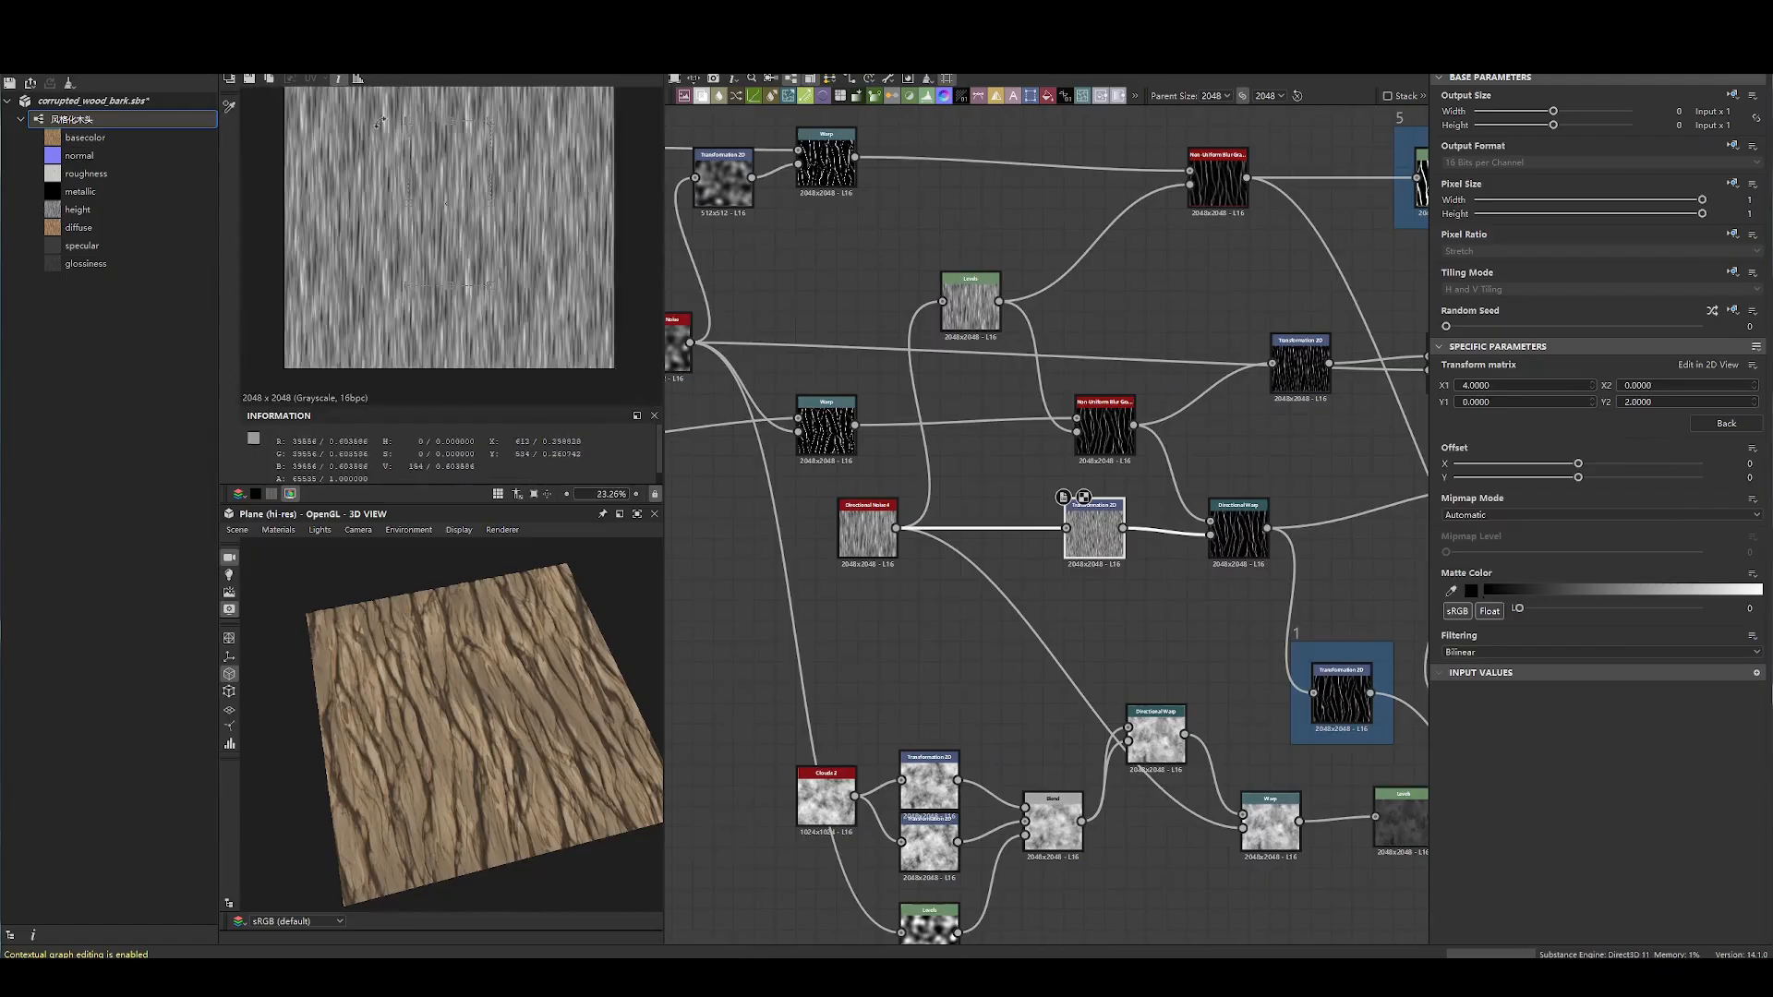
# - Sketch a tall rectangle on a screen capture of the noise preview and discard the capture
pyautogui.press('F1')
pyautogui.moveTo(322, 109); pyautogui.dragTo(648, 433)
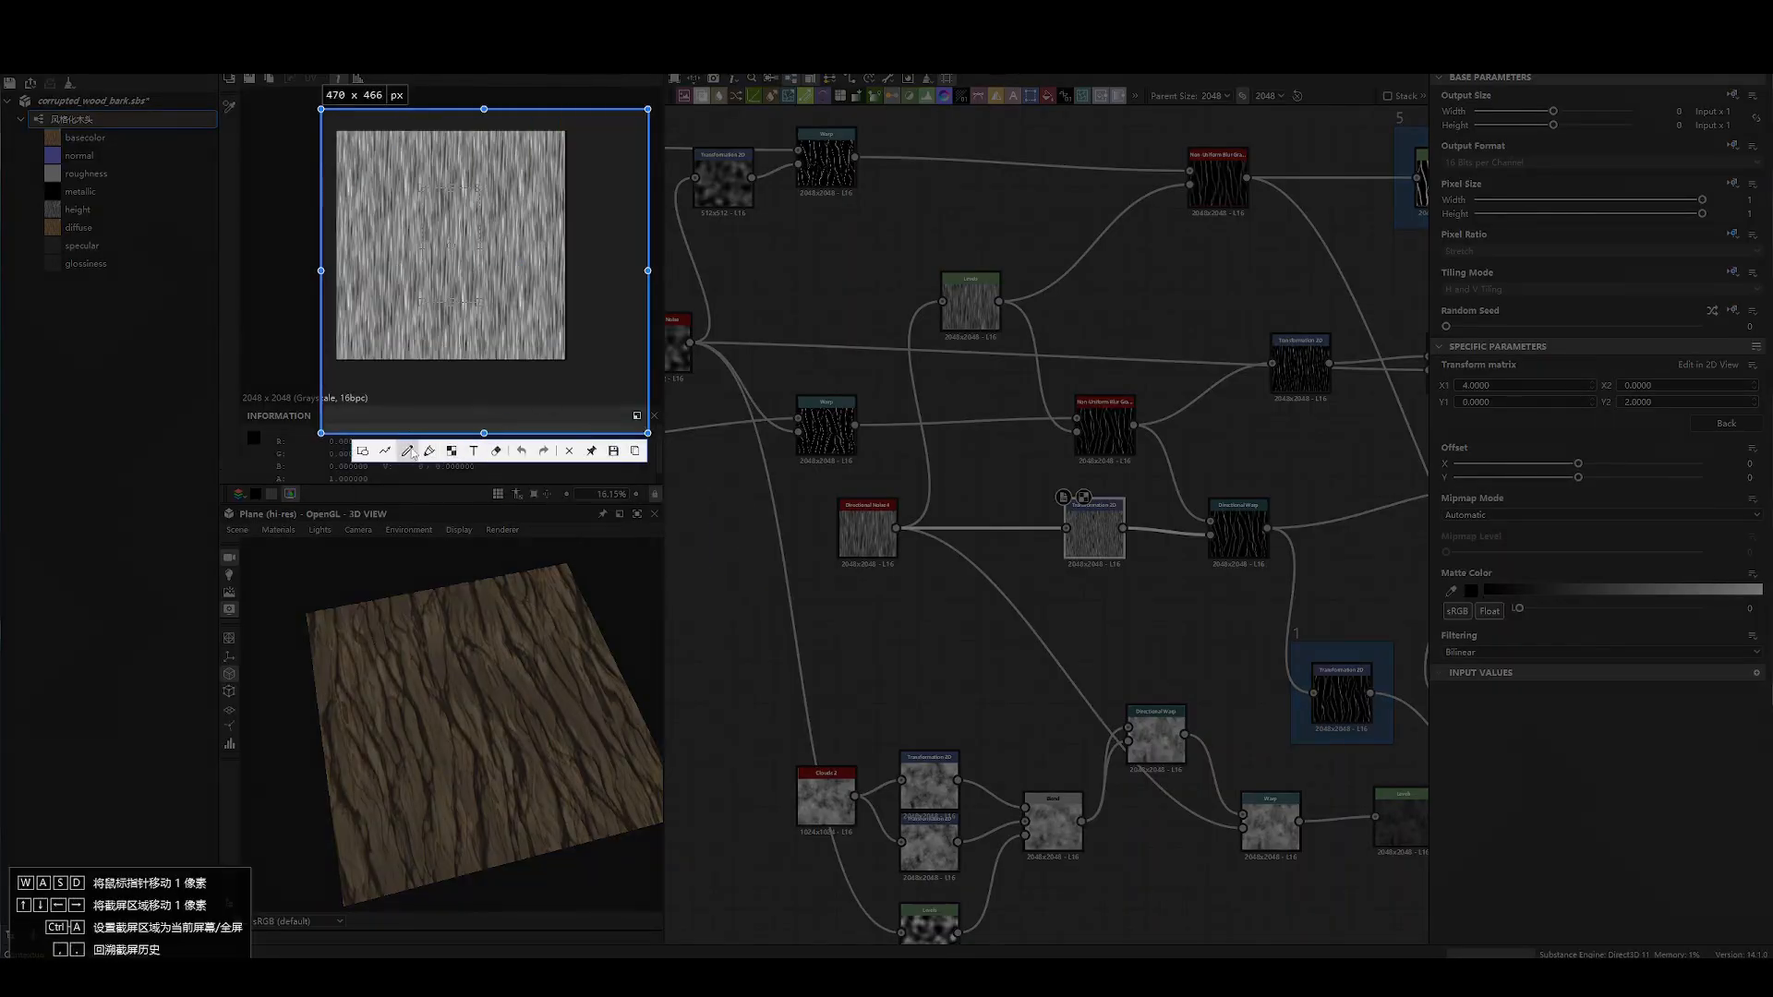
pyautogui.click(408, 451)
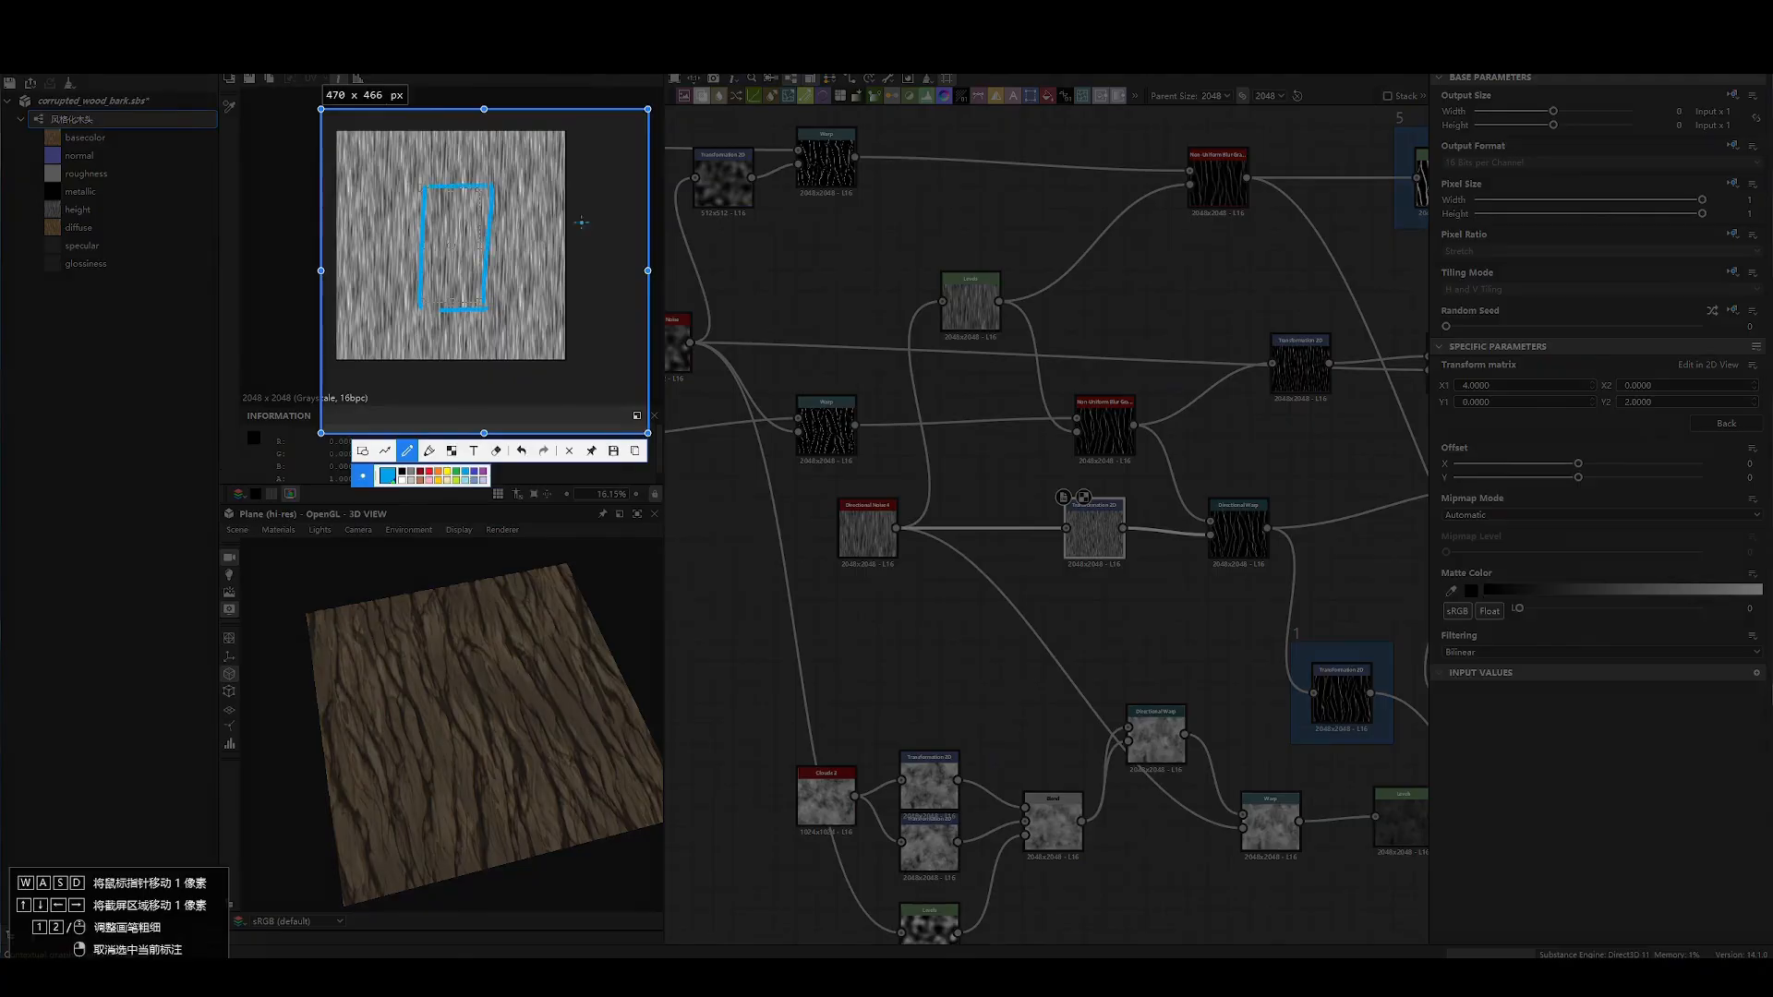
pyautogui.press('Escape')
# - Compare the Directional Warp's crack edges with the lower Non-Uniform Blur Grayscale feeding it
pyautogui.scroll(2, 1225, 449)
pyautogui.click(1238, 586)
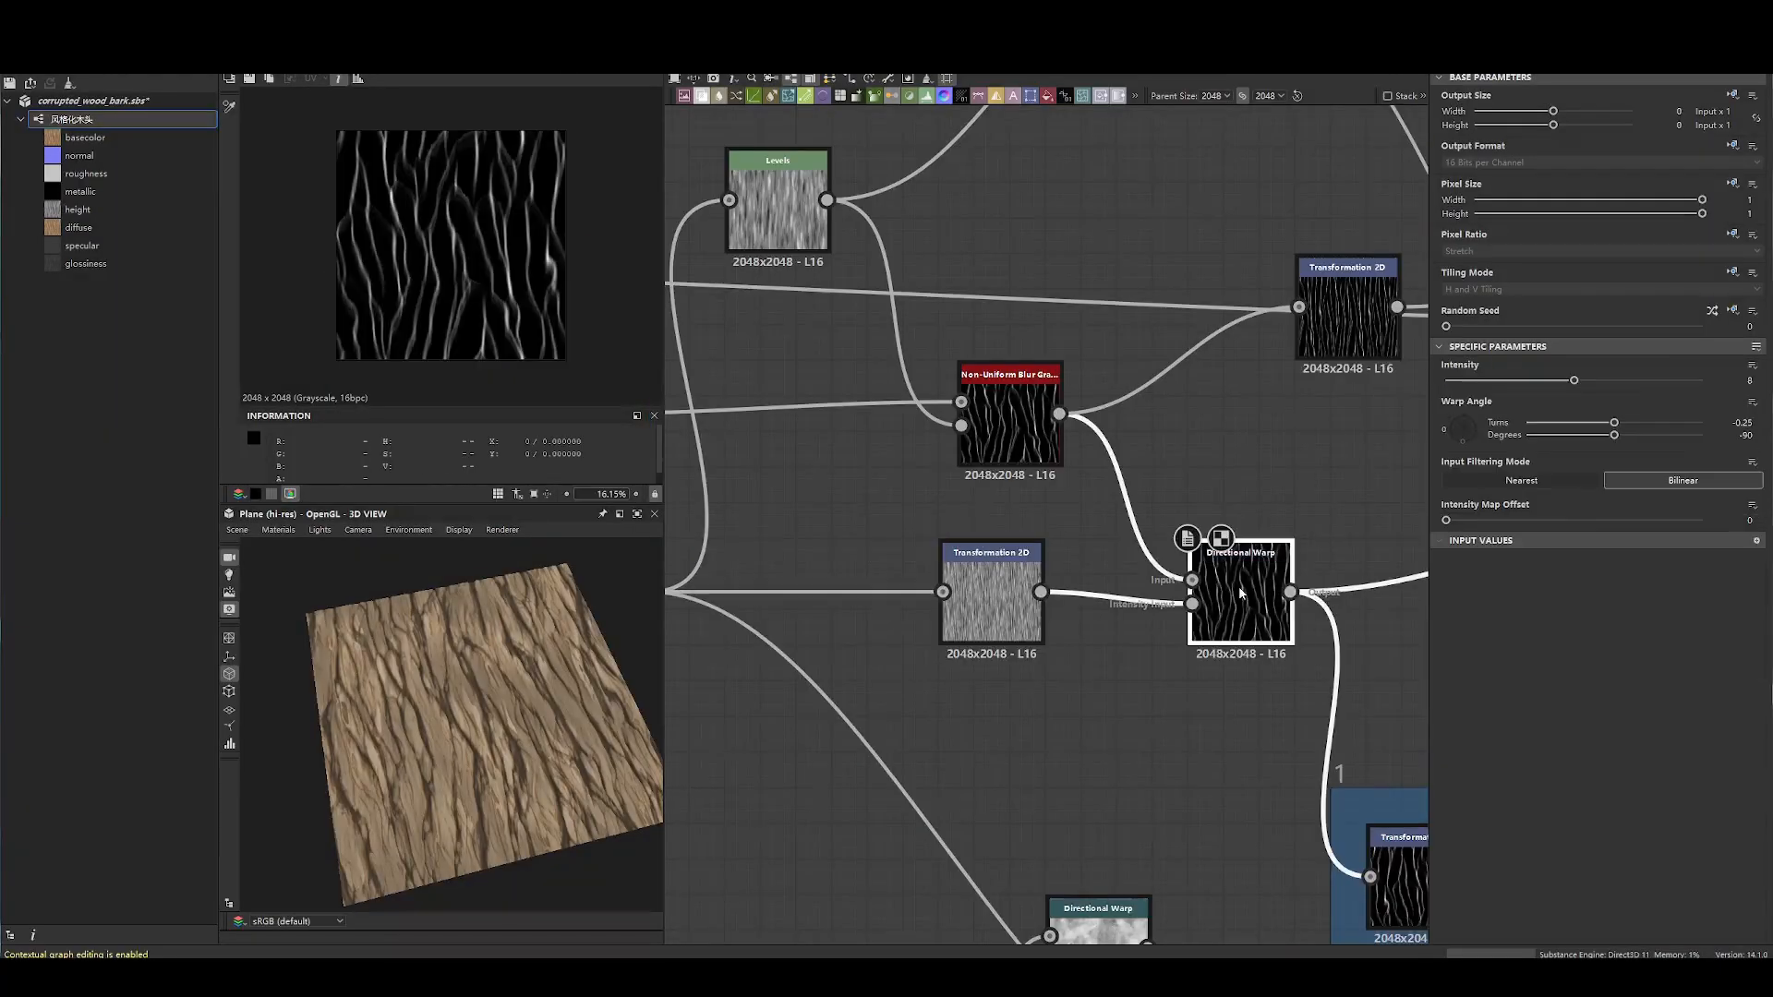
pyautogui.click(1011, 415)
pyautogui.click(1240, 596)
pyautogui.scroll(6, 501, 269)
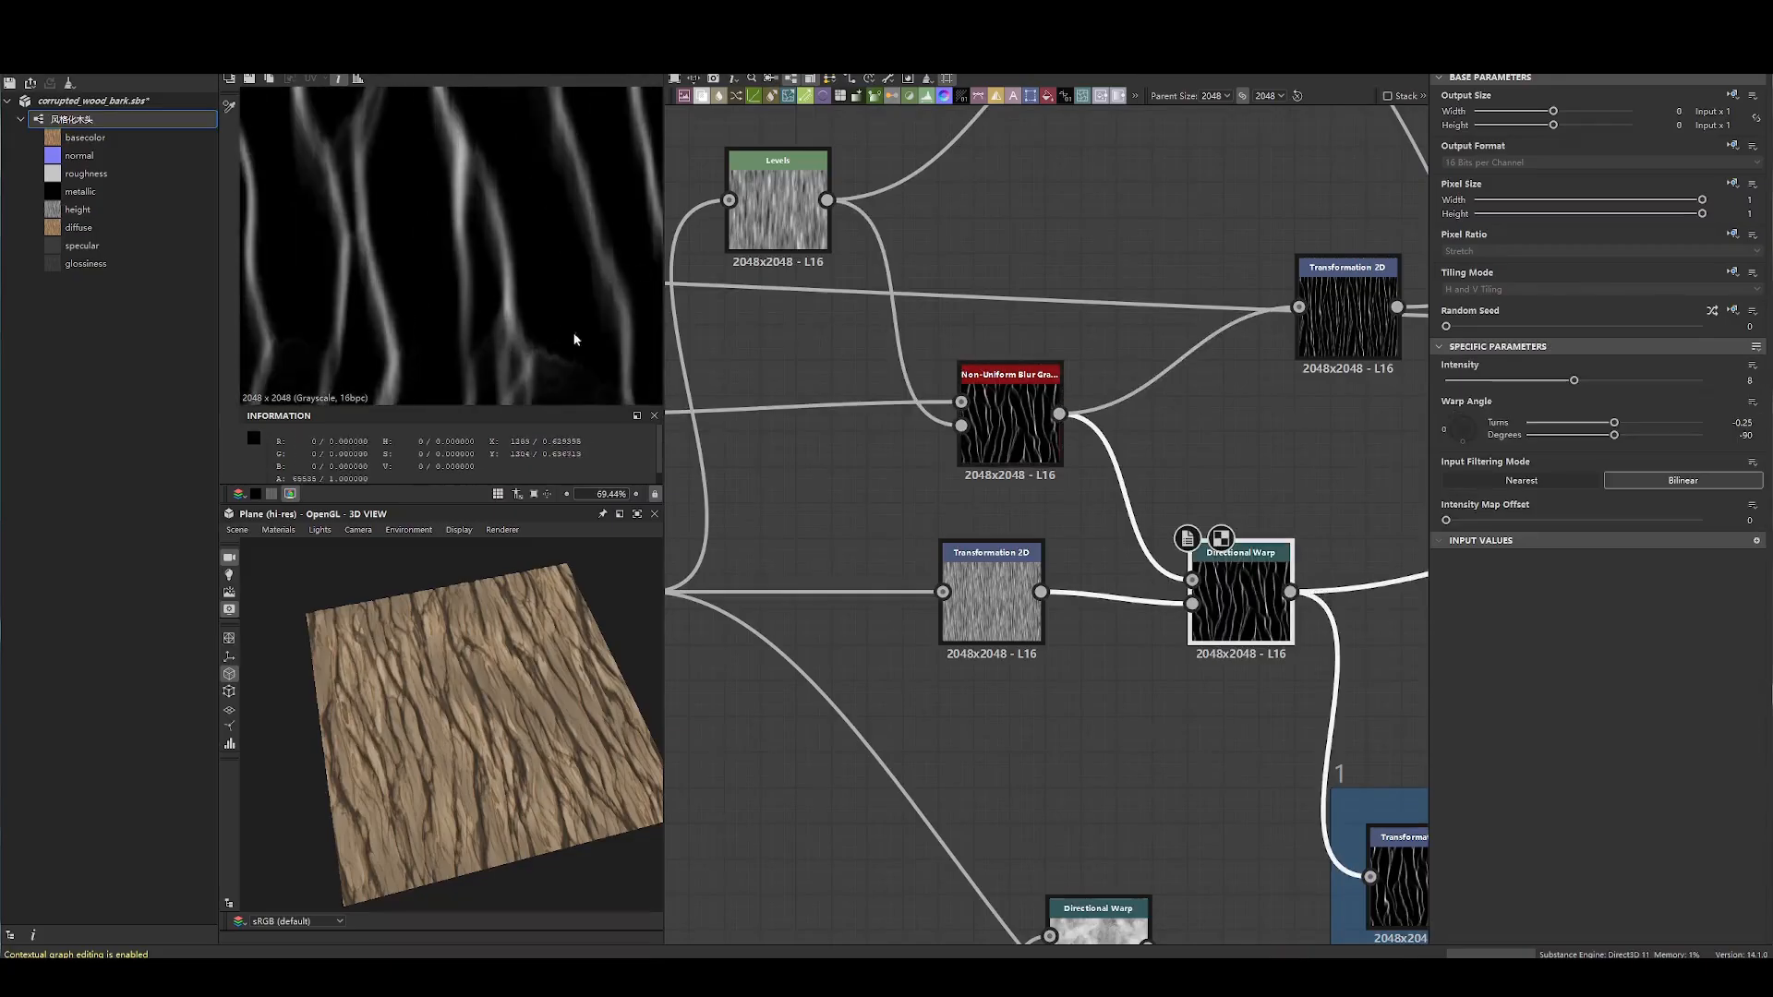
pyautogui.click(1010, 424)
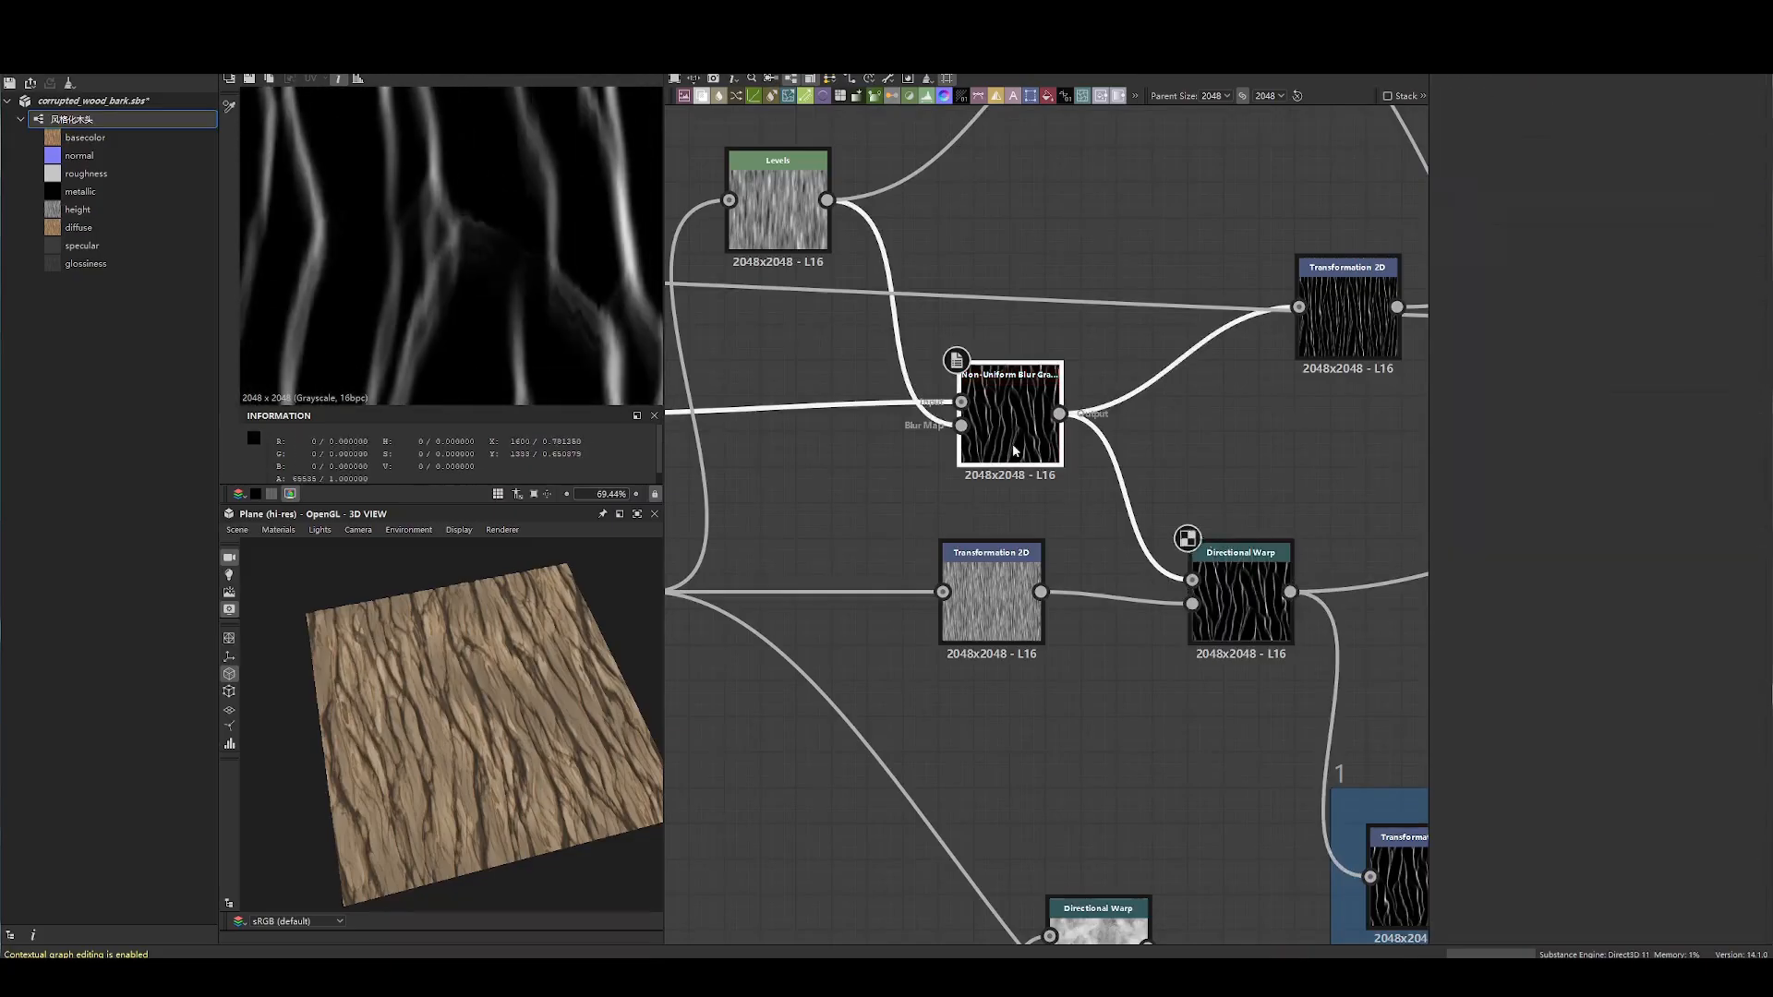
pyautogui.click(1263, 596)
pyautogui.scroll(4, 484, 168)
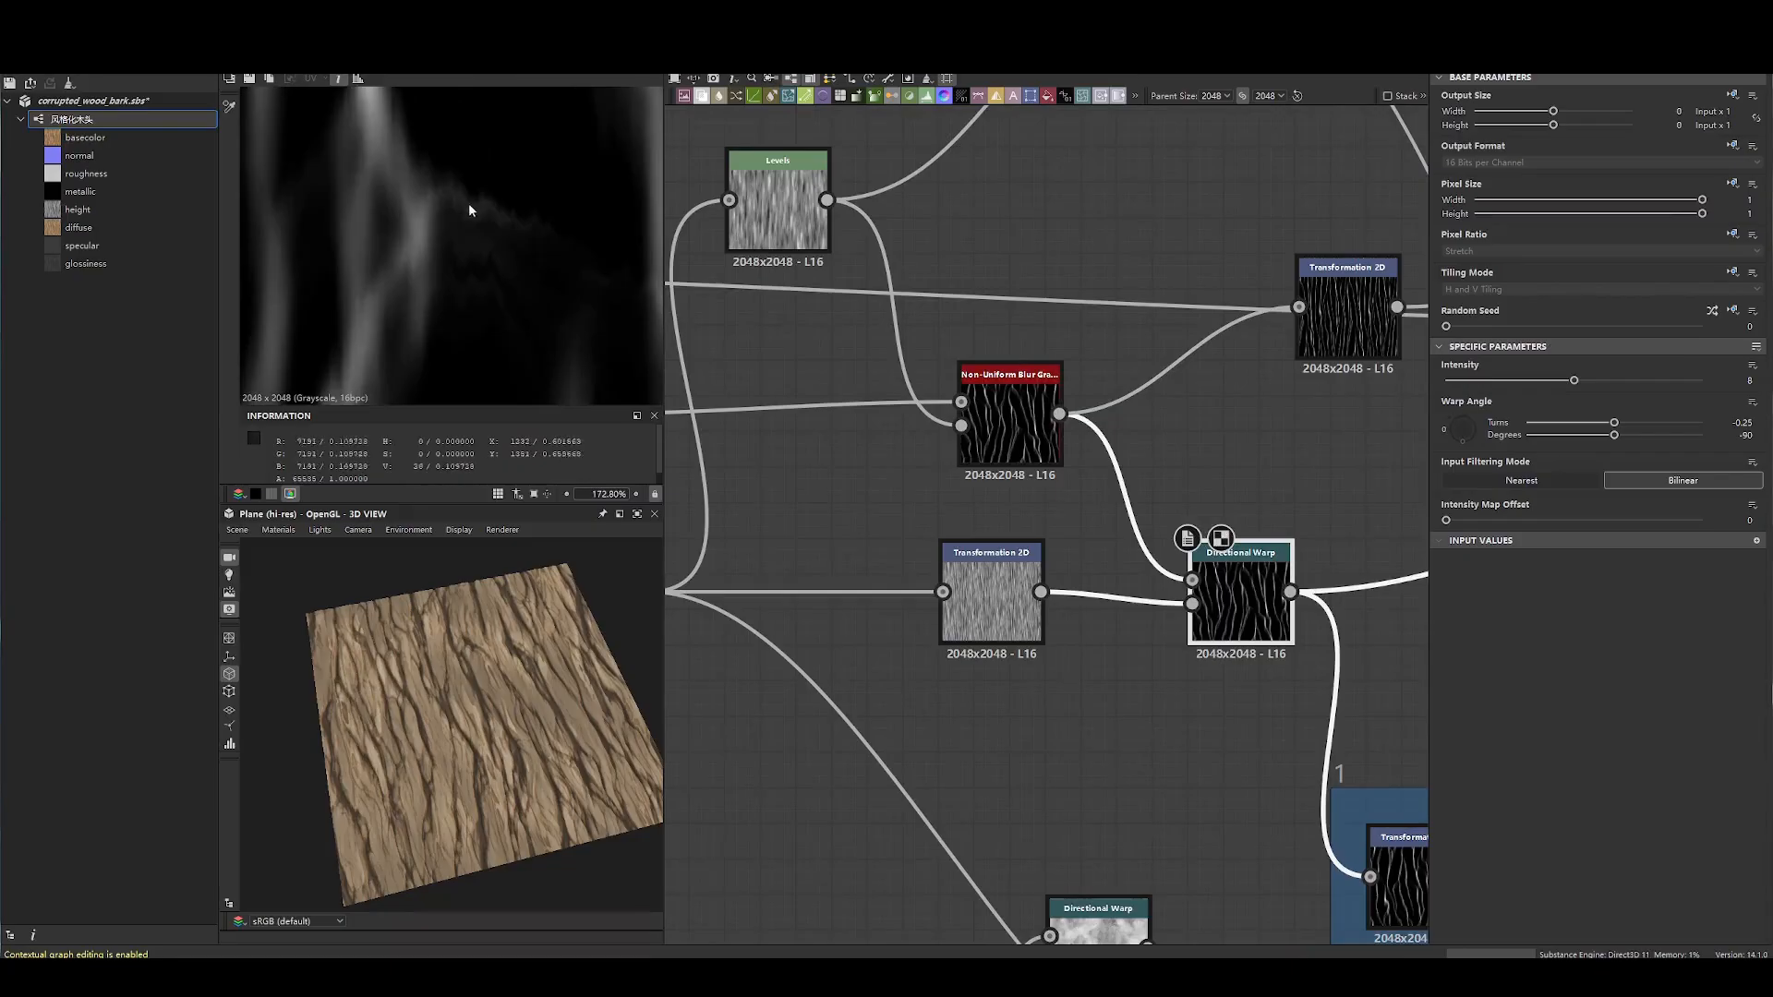
pyautogui.scroll(-7, 518, 211)
pyautogui.scroll(-3, 917, 467)
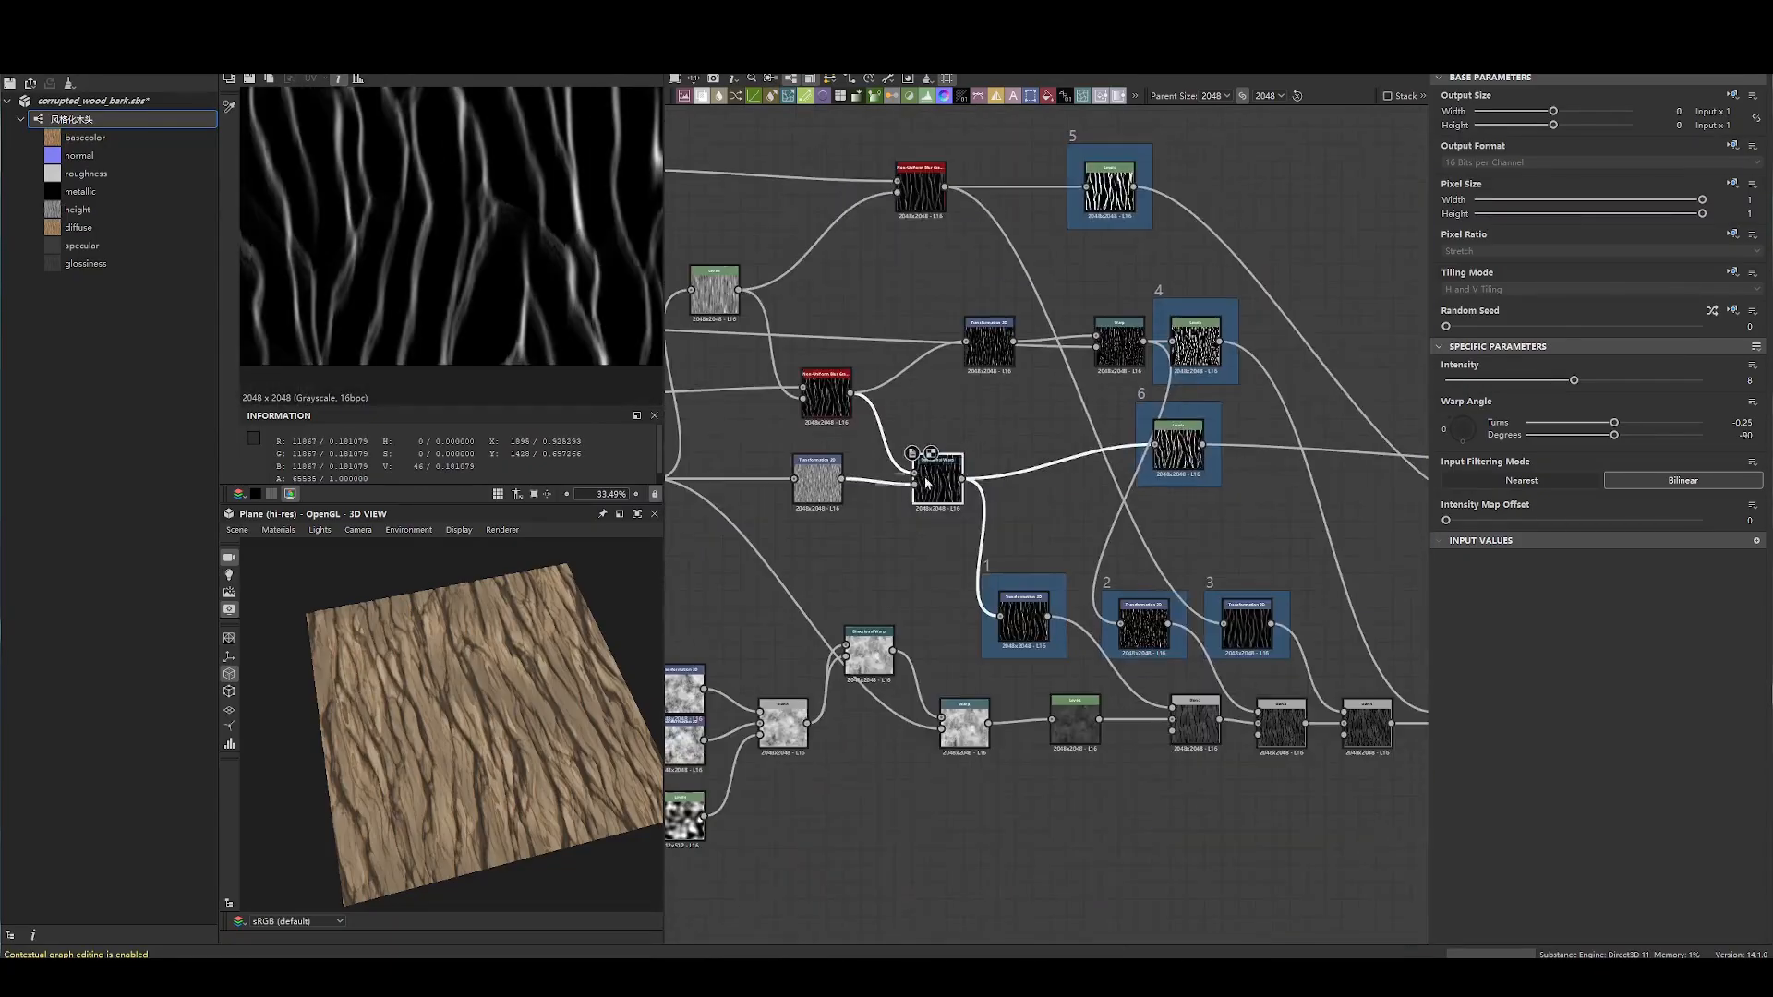
# - Move the Directional Warp closer to the lower Non-Uniform Blur Grayscale and review the preceding noise and warp nodes
pyautogui.moveTo(721, 352); pyautogui.dragTo(1012, 419, button='middle')
pyautogui.moveTo(1009, 364); pyautogui.dragTo(1009, 381)
pyautogui.moveTo(896, 469); pyautogui.dragTo(880, 469)
pyautogui.moveTo(1033, 410); pyautogui.dragTo(1223, 522)
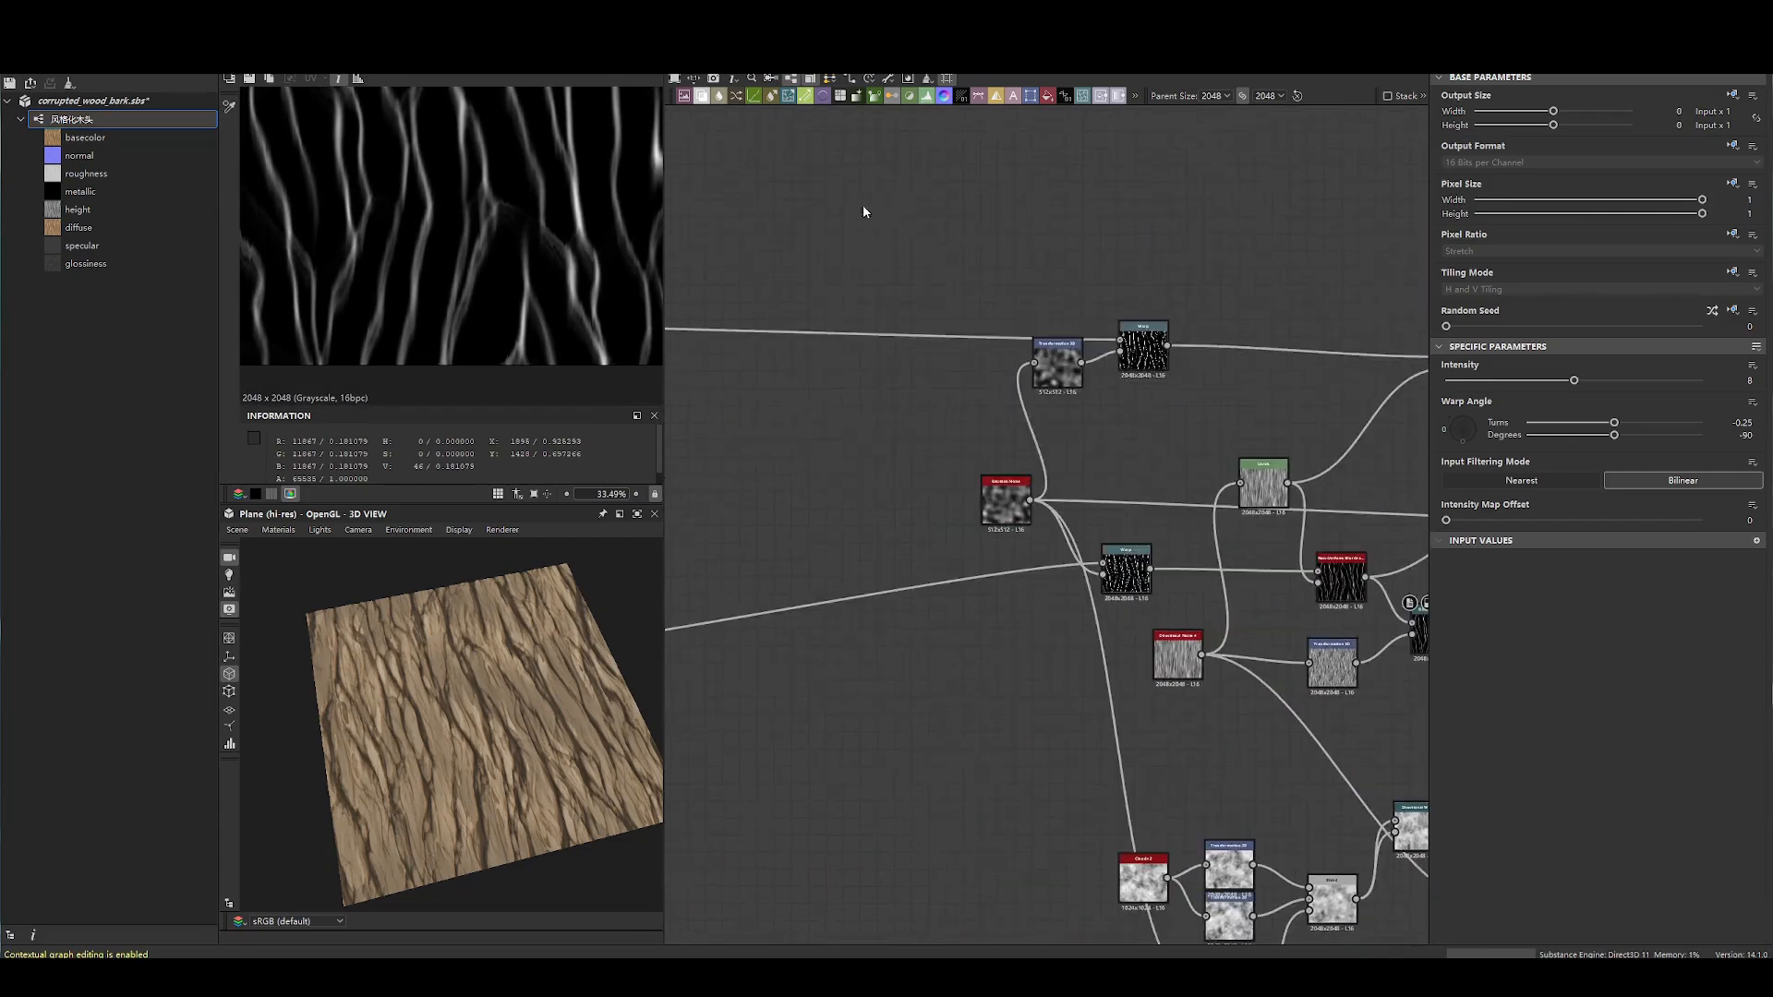
pyautogui.moveTo(850, 245); pyautogui.dragTo(1060, 578)
pyautogui.click(1238, 413)
pyautogui.moveTo(1309, 471); pyautogui.dragTo(1072, 383, button='middle')
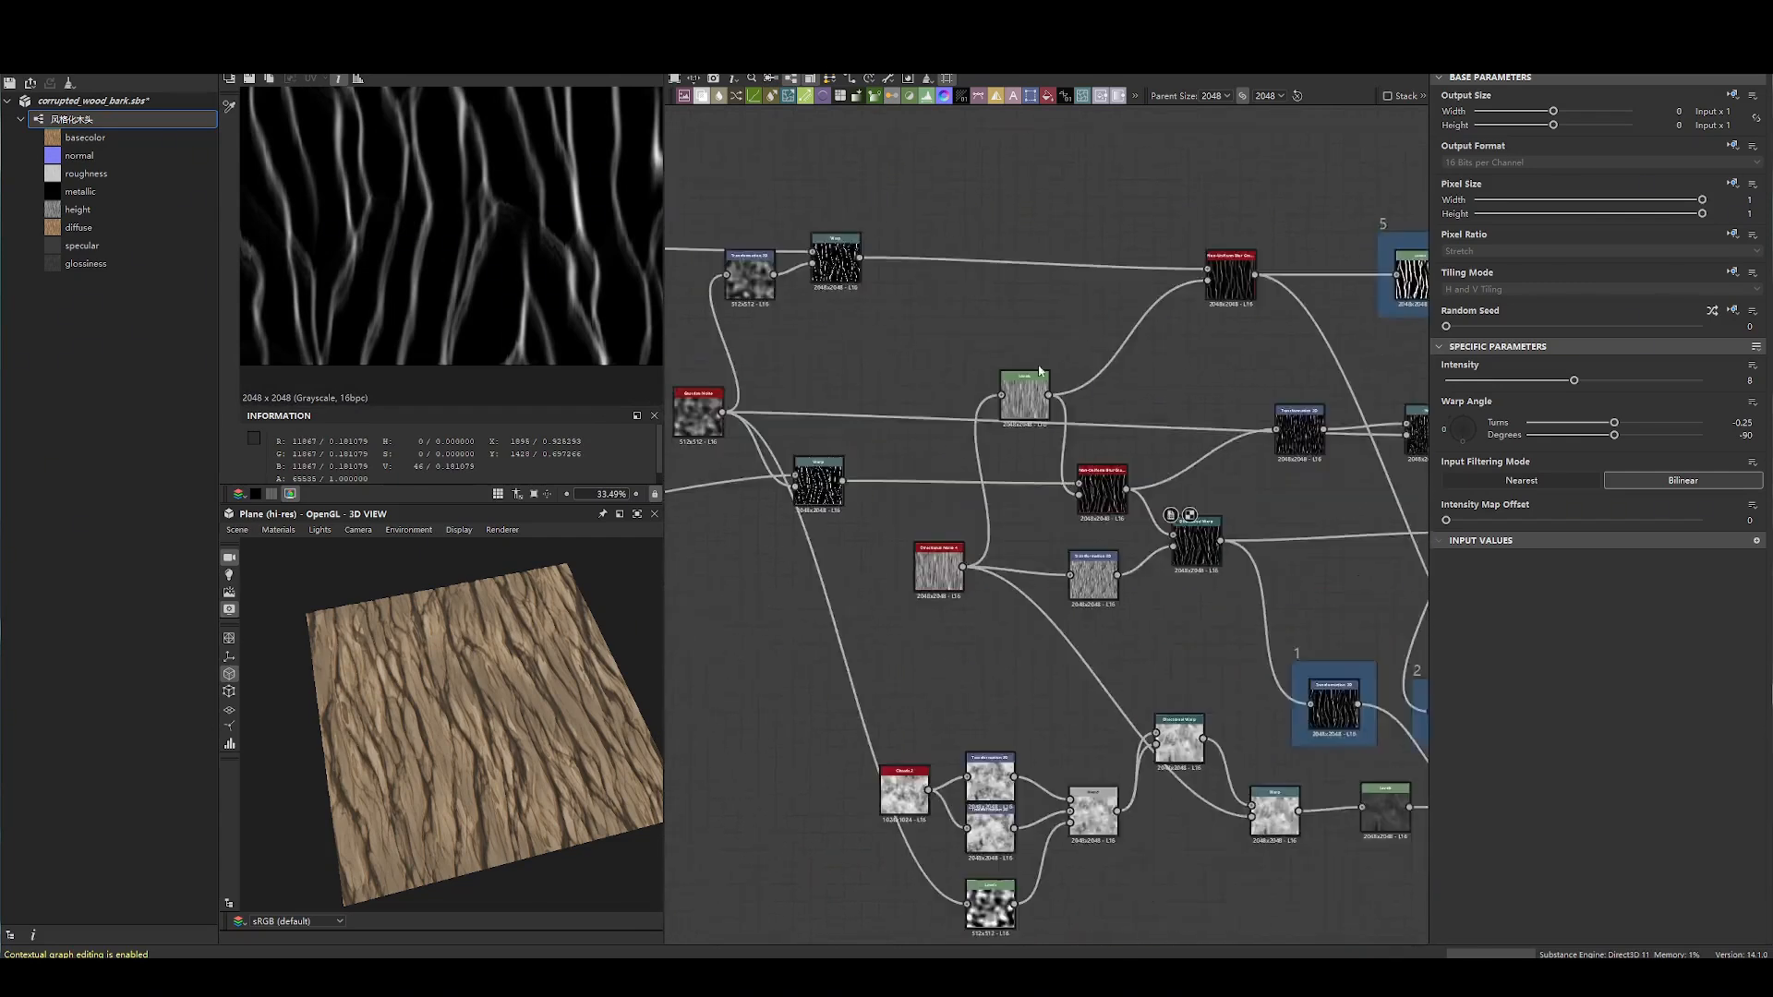
# - Move the upper Non-Uniform Blur Grayscale closer to the Levels and compare it with the lower blur and Directional Warp
pyautogui.scroll(2, 1081, 381)
pyautogui.moveTo(1203, 326); pyautogui.dragTo(1128, 340, button='middle')
pyautogui.moveTo(1228, 260); pyautogui.dragTo(1055, 260)
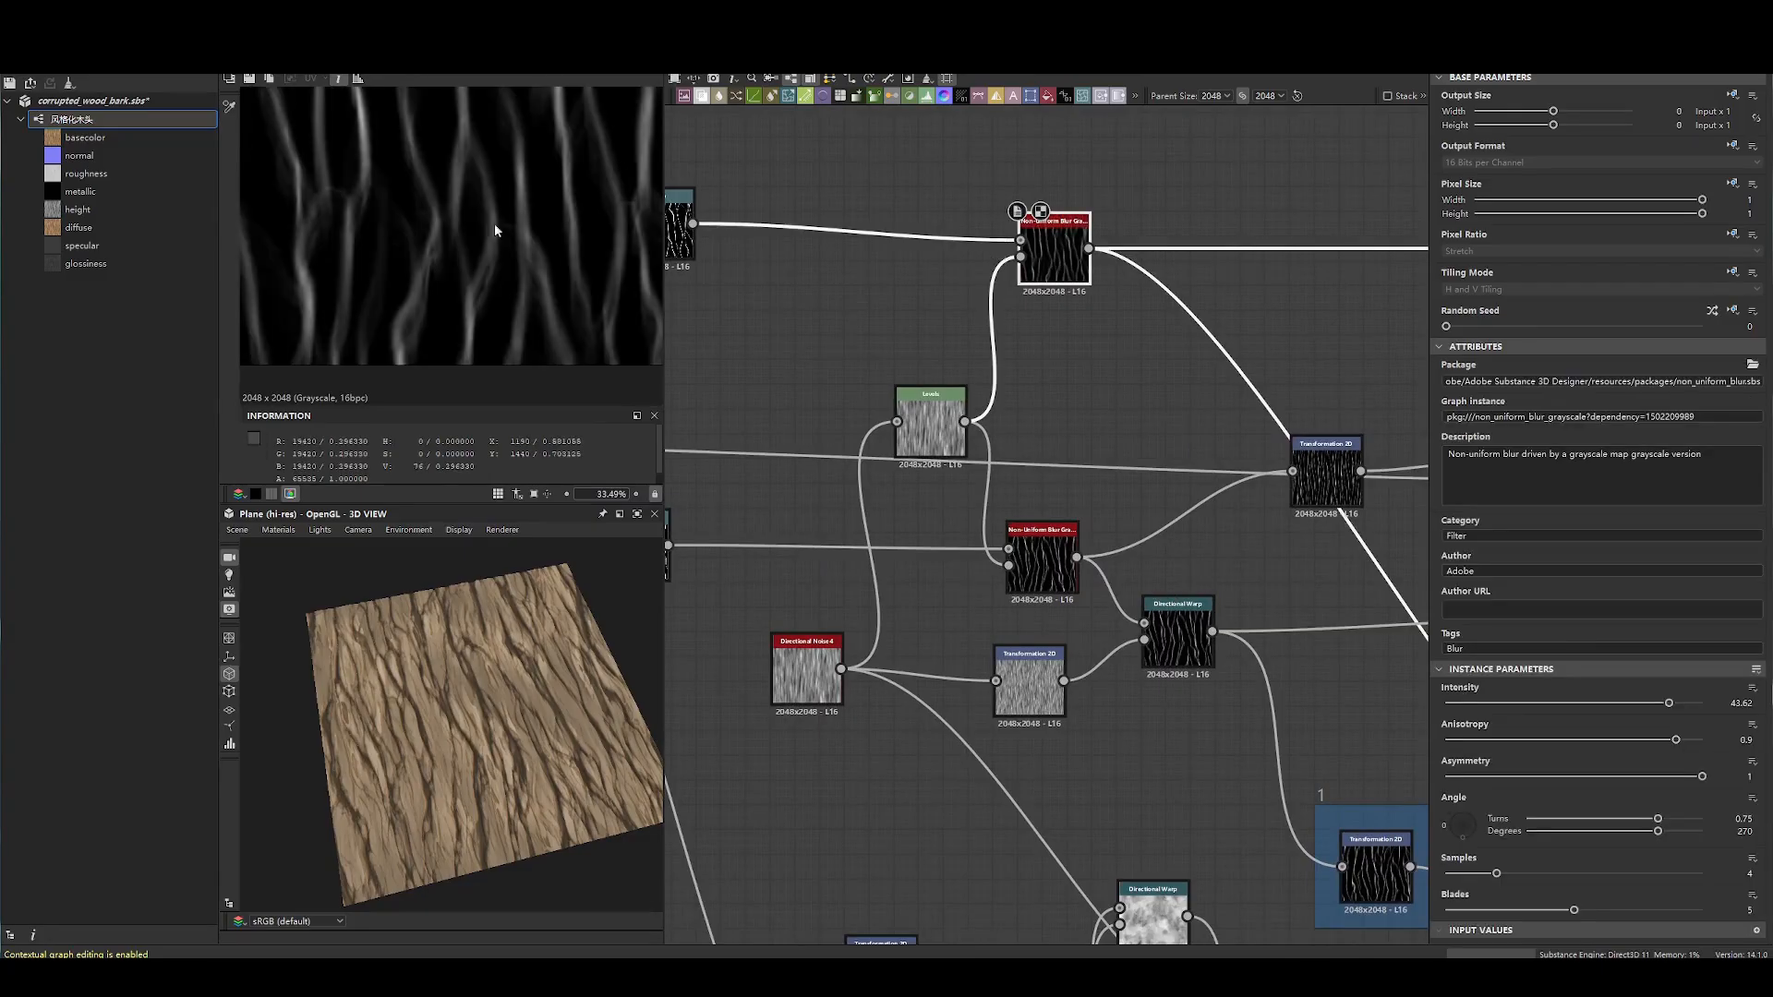
pyautogui.click(1023, 556)
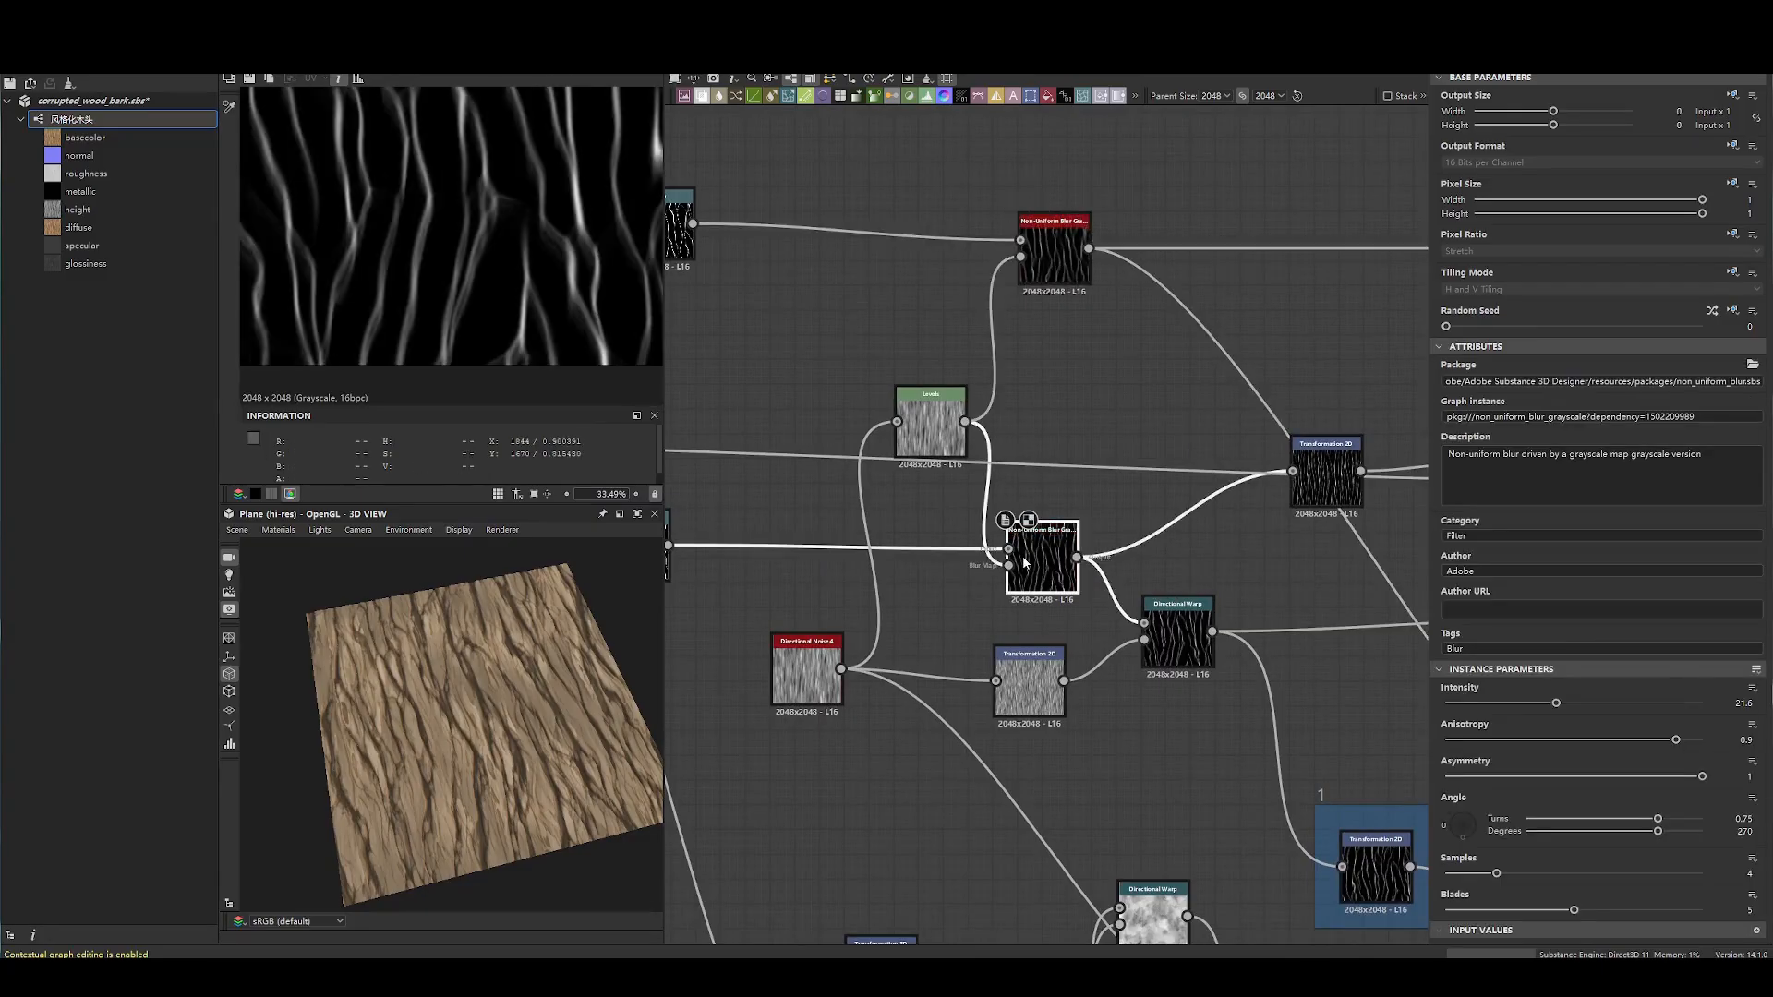
pyautogui.click(1190, 632)
# - Align the Directional Warp with its noise input, then place the Transformation 2D beside the lower blur and preview it
pyautogui.moveTo(1231, 557); pyautogui.dragTo(989, 534, button='middle')
pyautogui.moveTo(946, 616); pyautogui.dragTo(997, 654)
pyautogui.moveTo(1035, 538); pyautogui.dragTo(1157, 534, button='middle')
pyautogui.moveTo(1228, 466); pyautogui.dragTo(1154, 541)
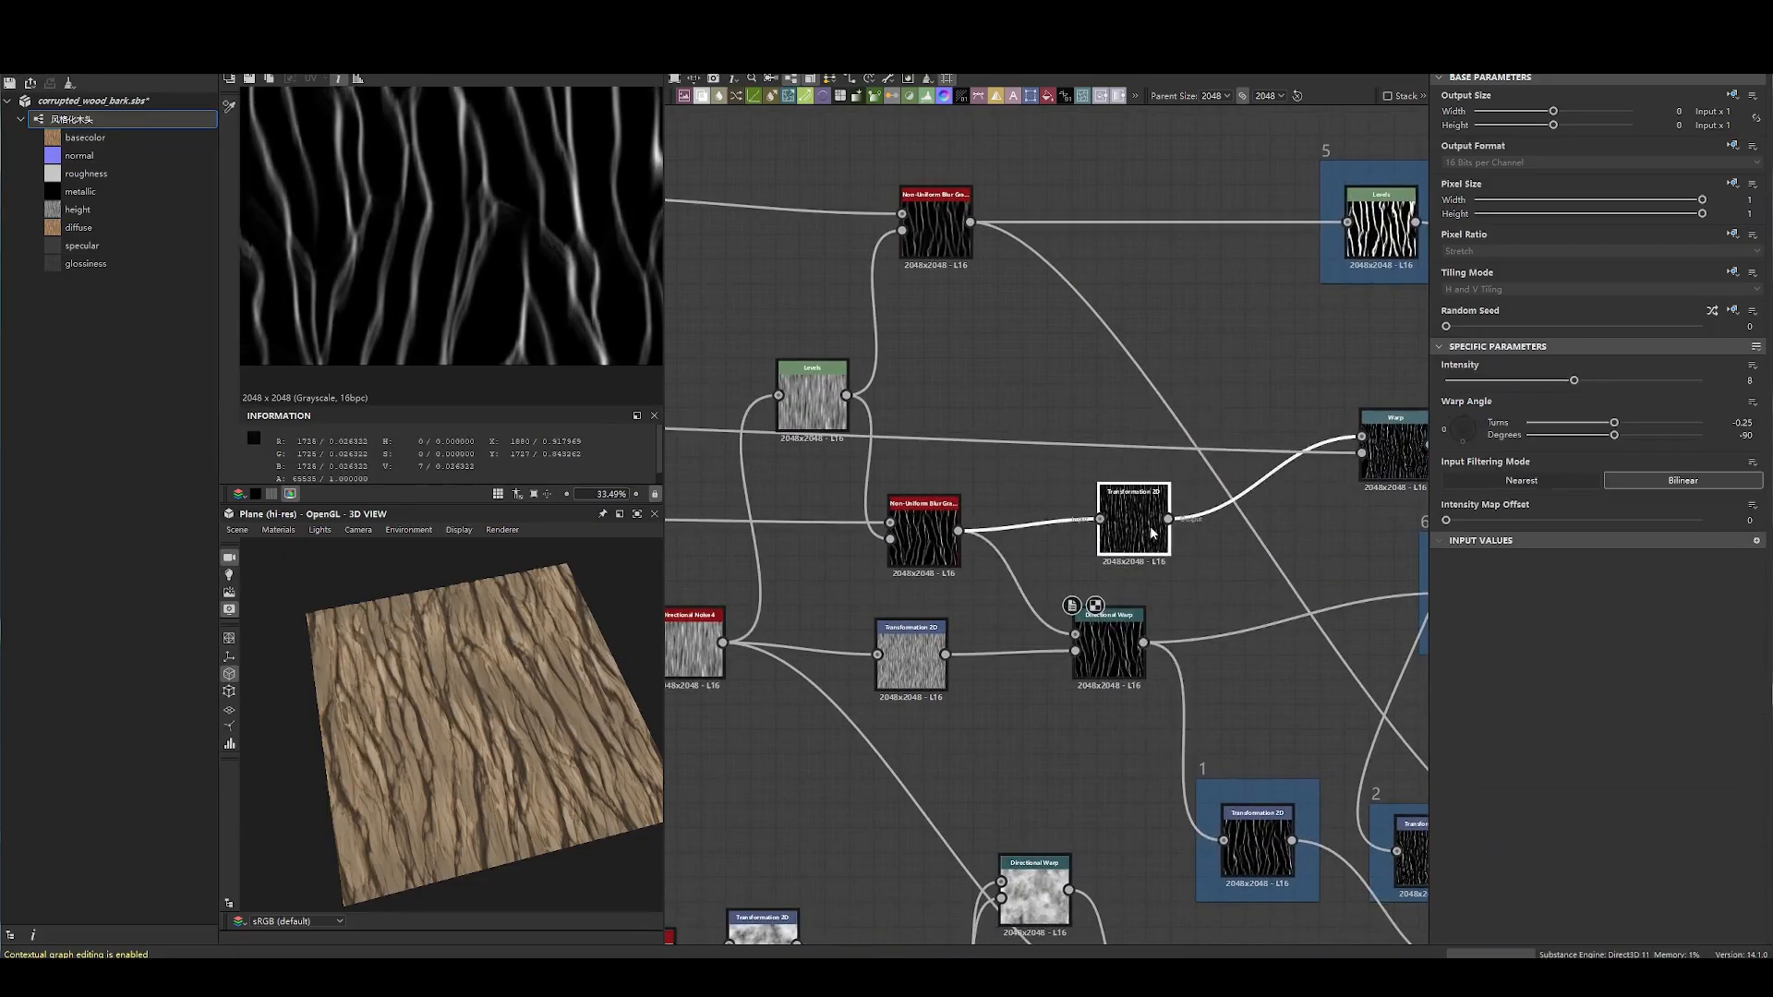
pyautogui.doubleClick(1154, 539)
pyautogui.scroll(-4, 471, 209)
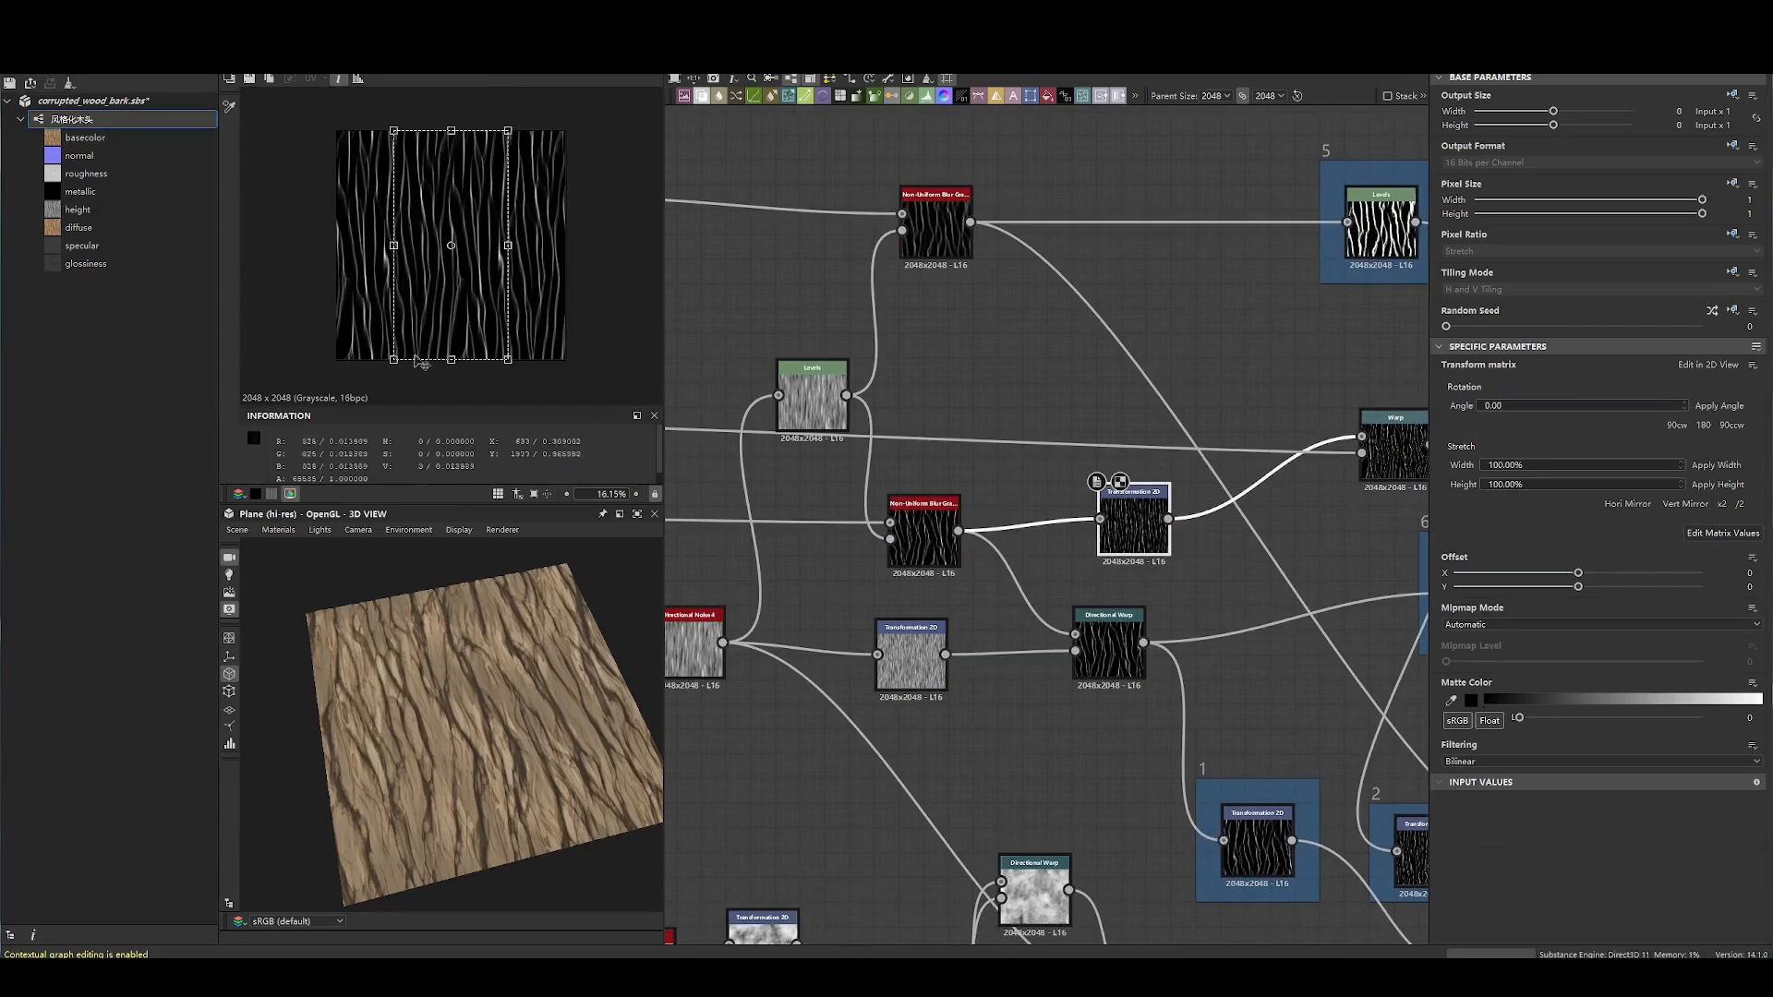
# - Preview the Warp following that Transformation 2D, trace its Gaussian Noise input, and move the Warp closer to its inputs
pyautogui.moveTo(1216, 500); pyautogui.dragTo(1062, 530, button='middle')
pyautogui.doubleClick(1166, 469)
pyautogui.moveTo(1099, 456); pyautogui.dragTo(1251, 458, button='middle')
pyautogui.scroll(-3, 1251, 458)
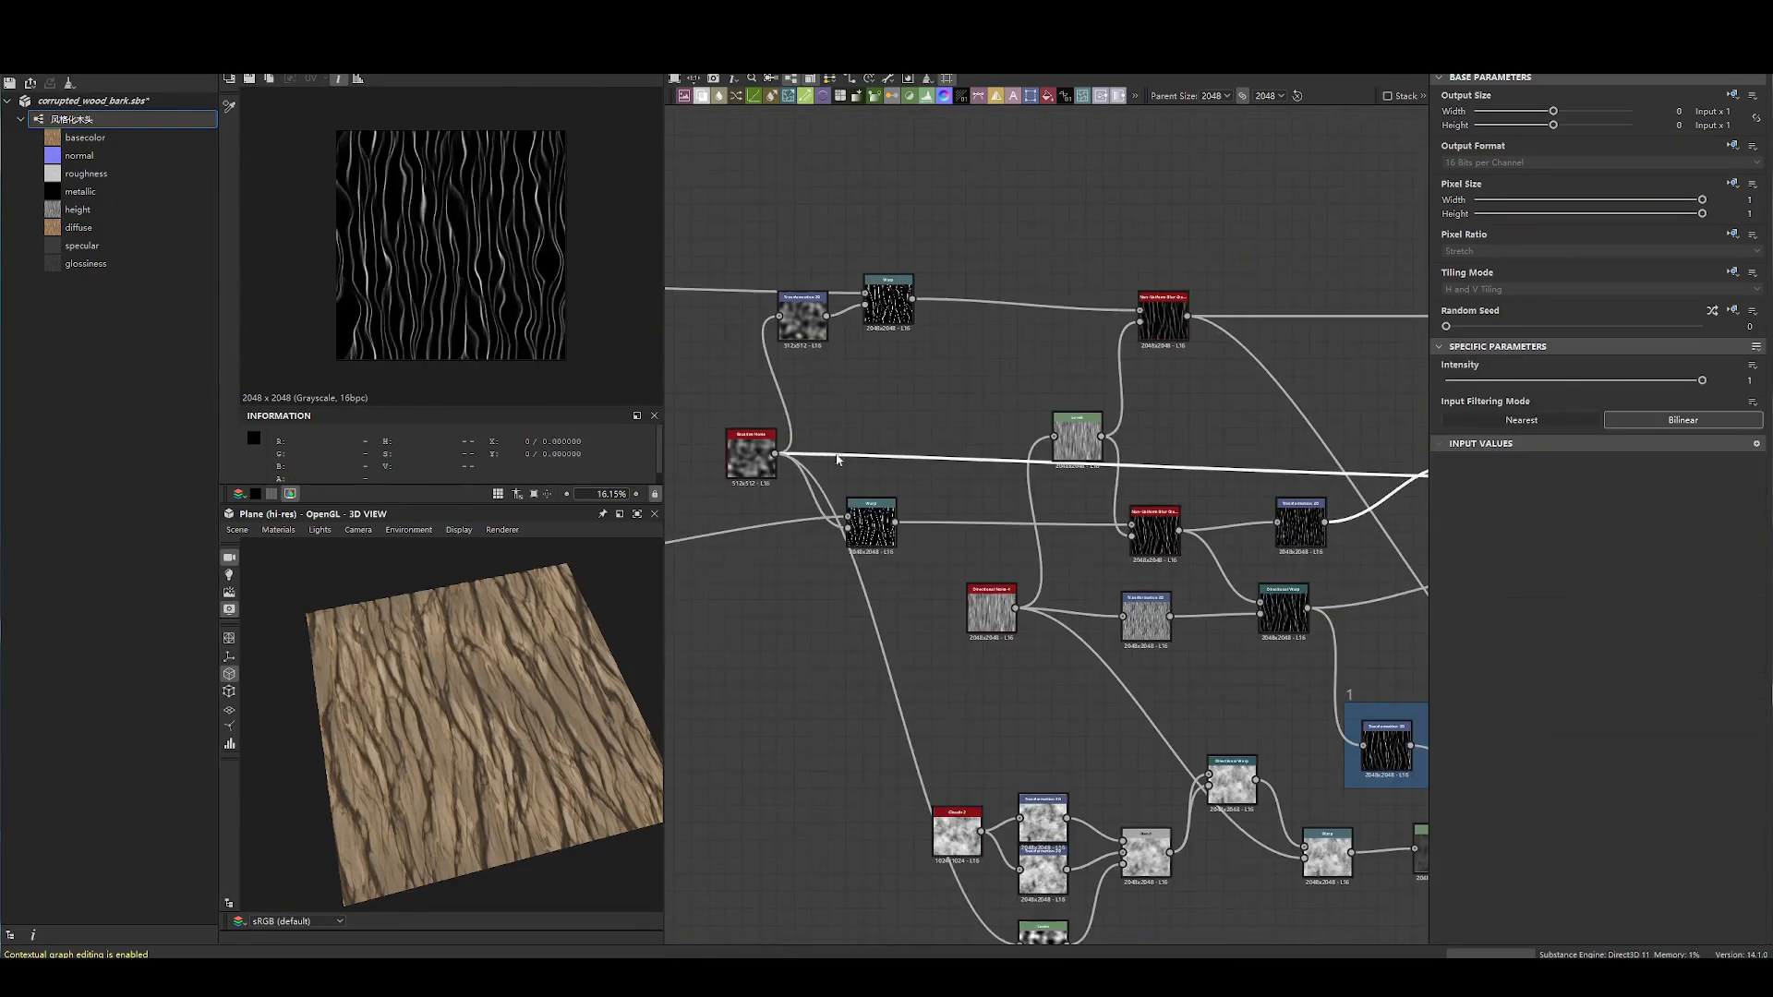
pyautogui.doubleClick(750, 448)
pyautogui.scroll(2, 1167, 477)
pyautogui.scroll(3, 1168, 476)
pyautogui.doubleClick(974, 409)
pyautogui.moveTo(973, 408); pyautogui.dragTo(922, 404)
pyautogui.scroll(-3, 1096, 368)
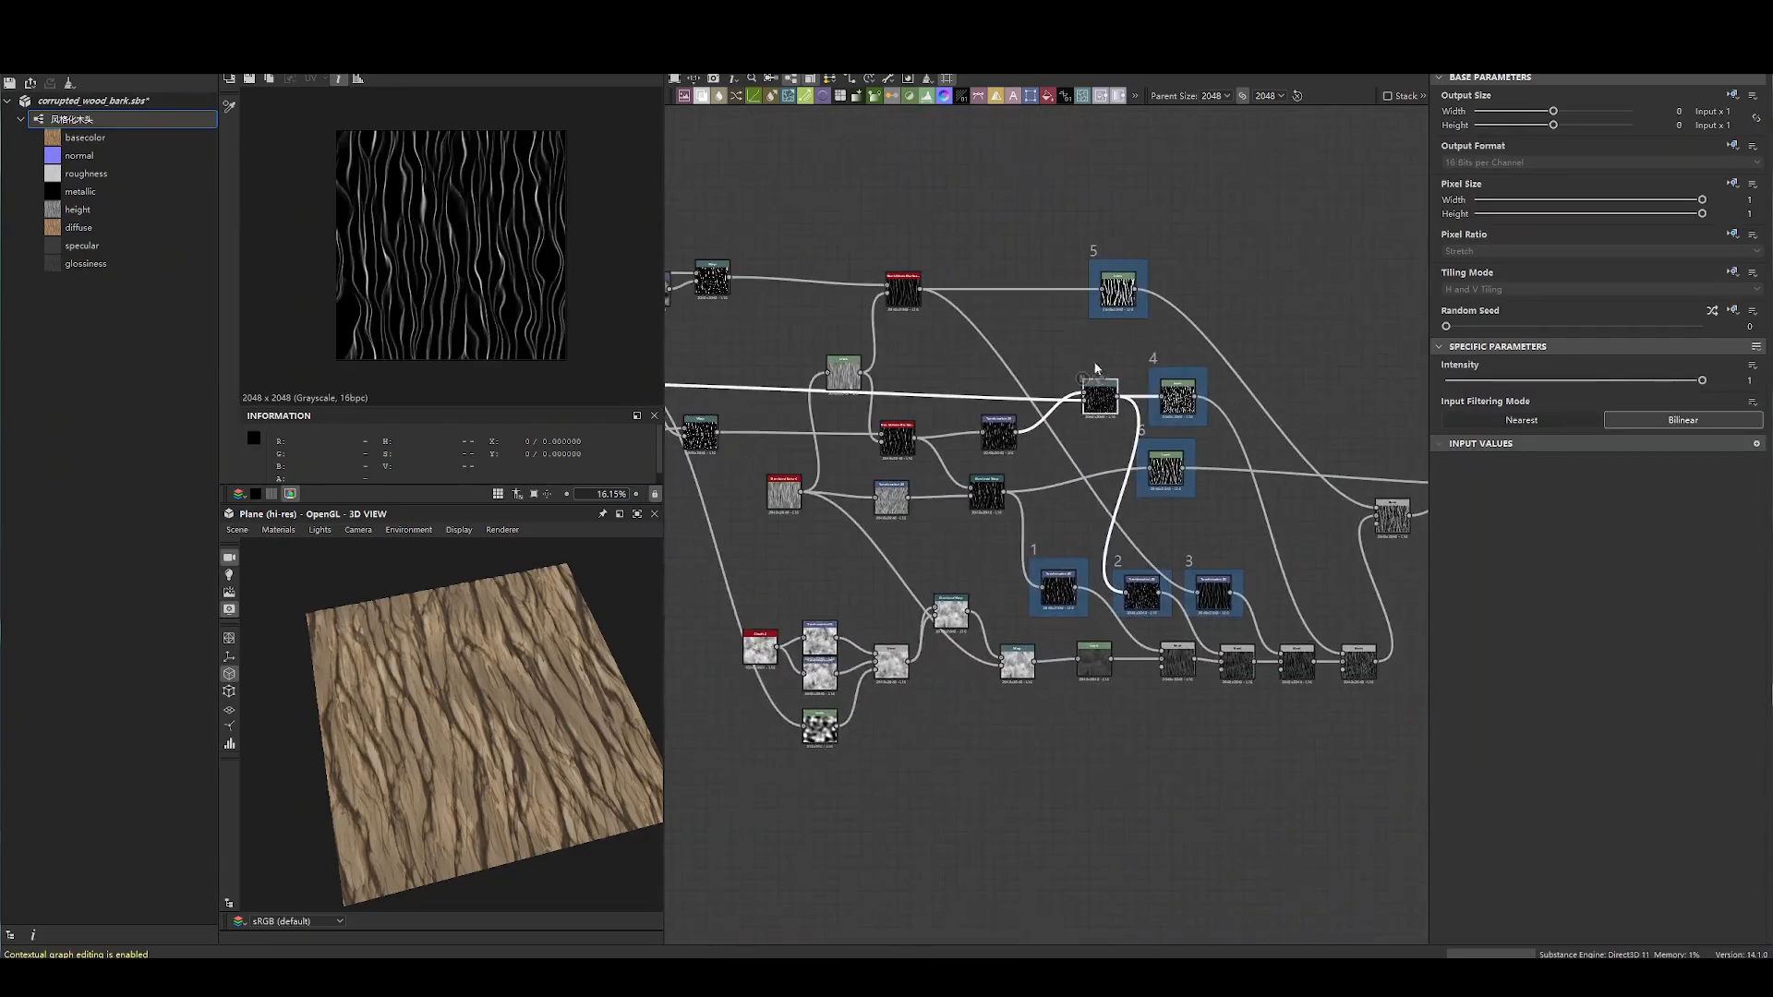
# - Review the numbered branches and compare the Directional Warp feeding frame 1 with the lower Non-Uniform Blur Grayscale
pyautogui.moveTo(1267, 572); pyautogui.dragTo(919, 529, button='middle')
pyautogui.moveTo(919, 421); pyautogui.dragTo(1209, 425, button='middle')
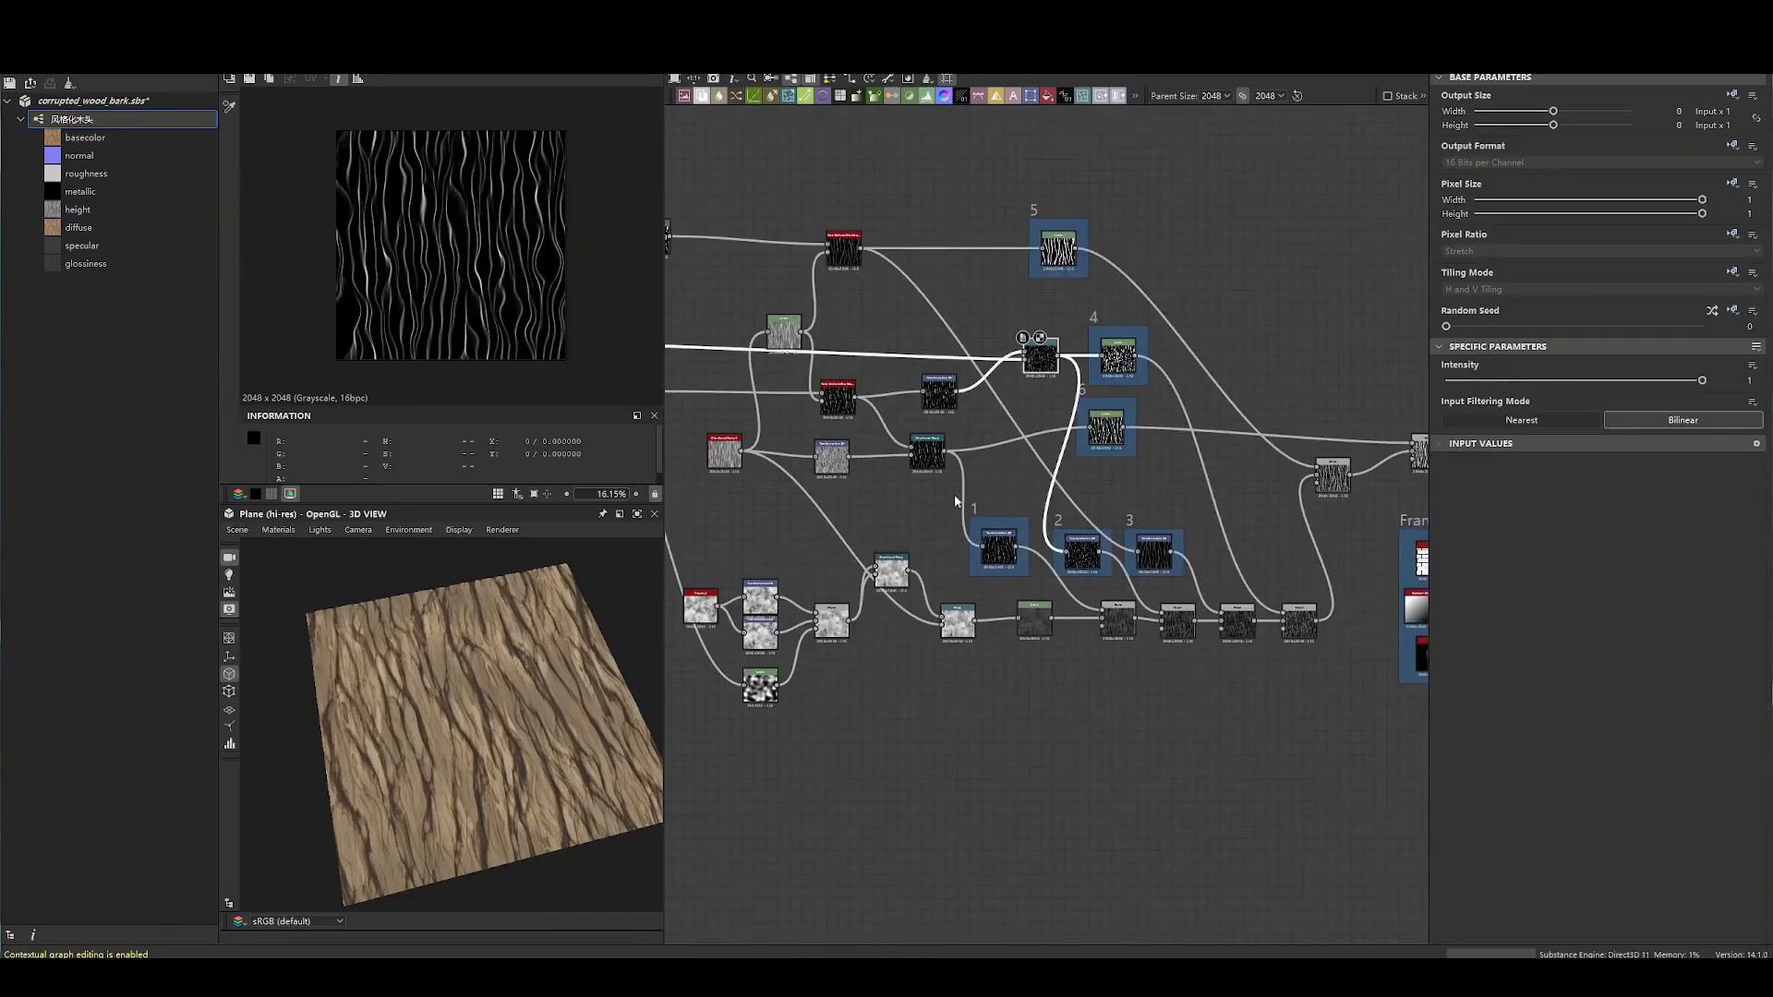
pyautogui.scroll(1, 956, 501)
pyautogui.doubleClick(922, 442)
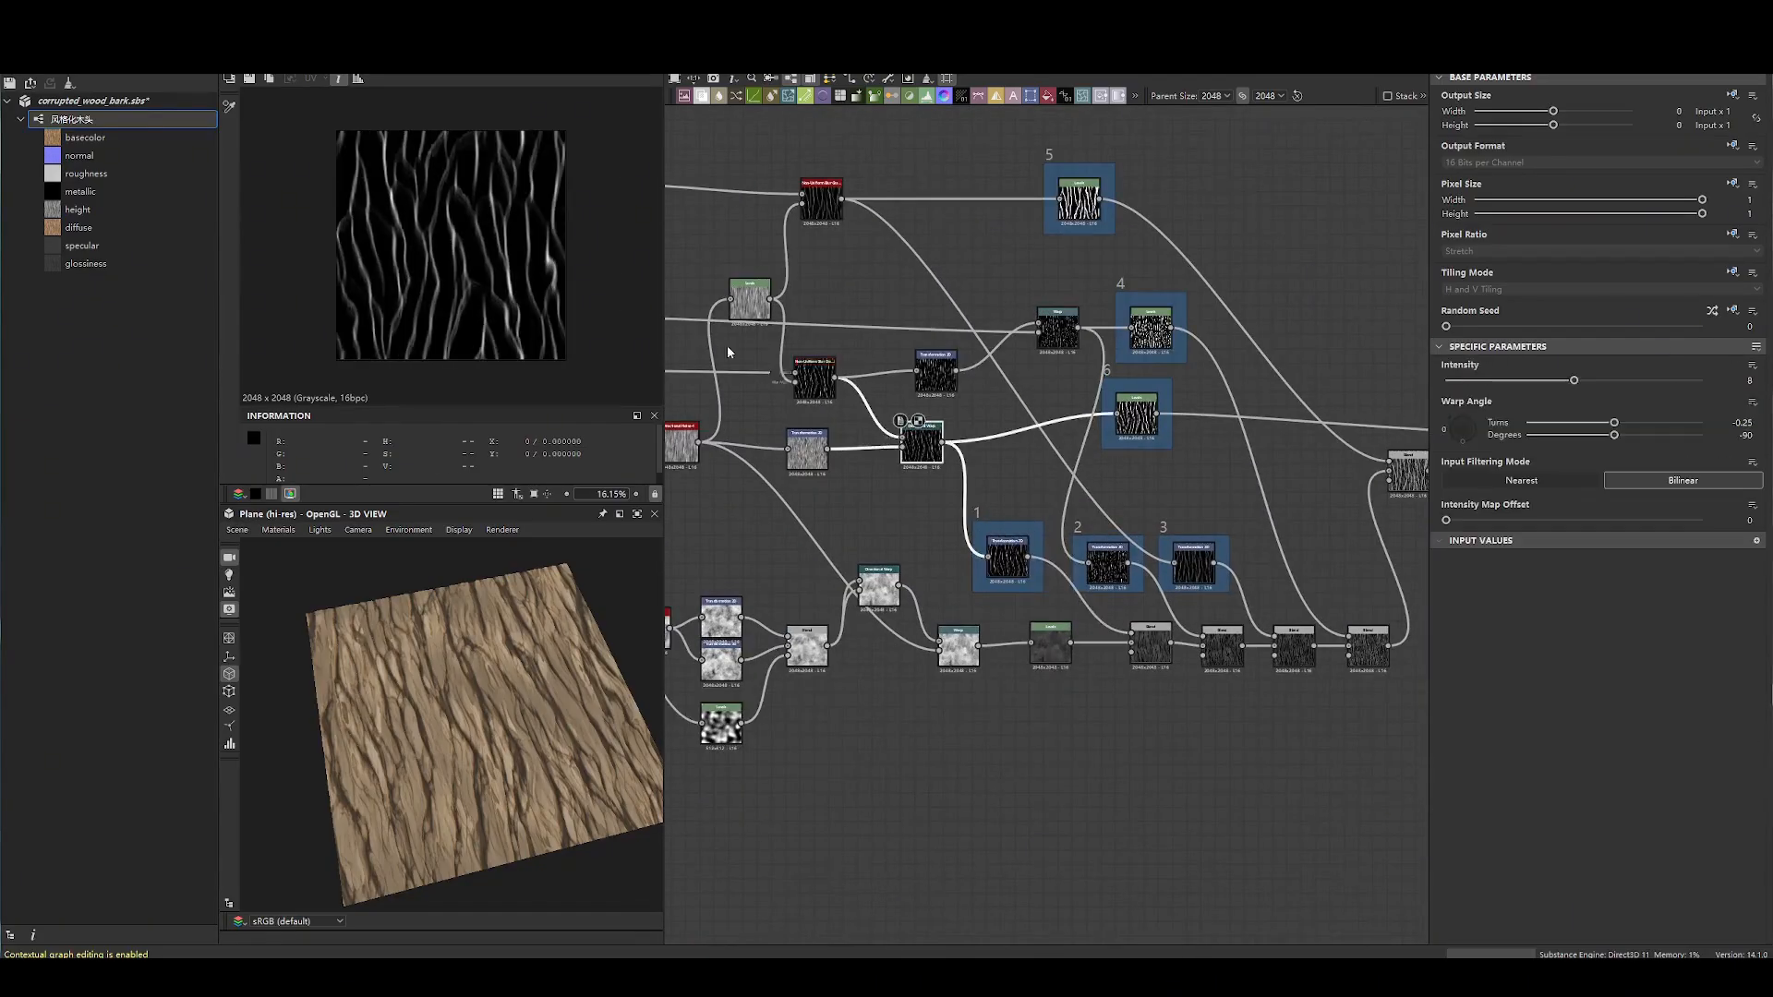
pyautogui.moveTo(863, 444); pyautogui.dragTo(1054, 484, button='middle')
pyautogui.scroll(3, 988, 407)
pyautogui.doubleClick(994, 411)
pyautogui.doubleClick(1238, 554)
pyautogui.scroll(6, 463, 269)
pyautogui.moveTo(1417, 770); pyautogui.dragTo(957, 527, button='middle')
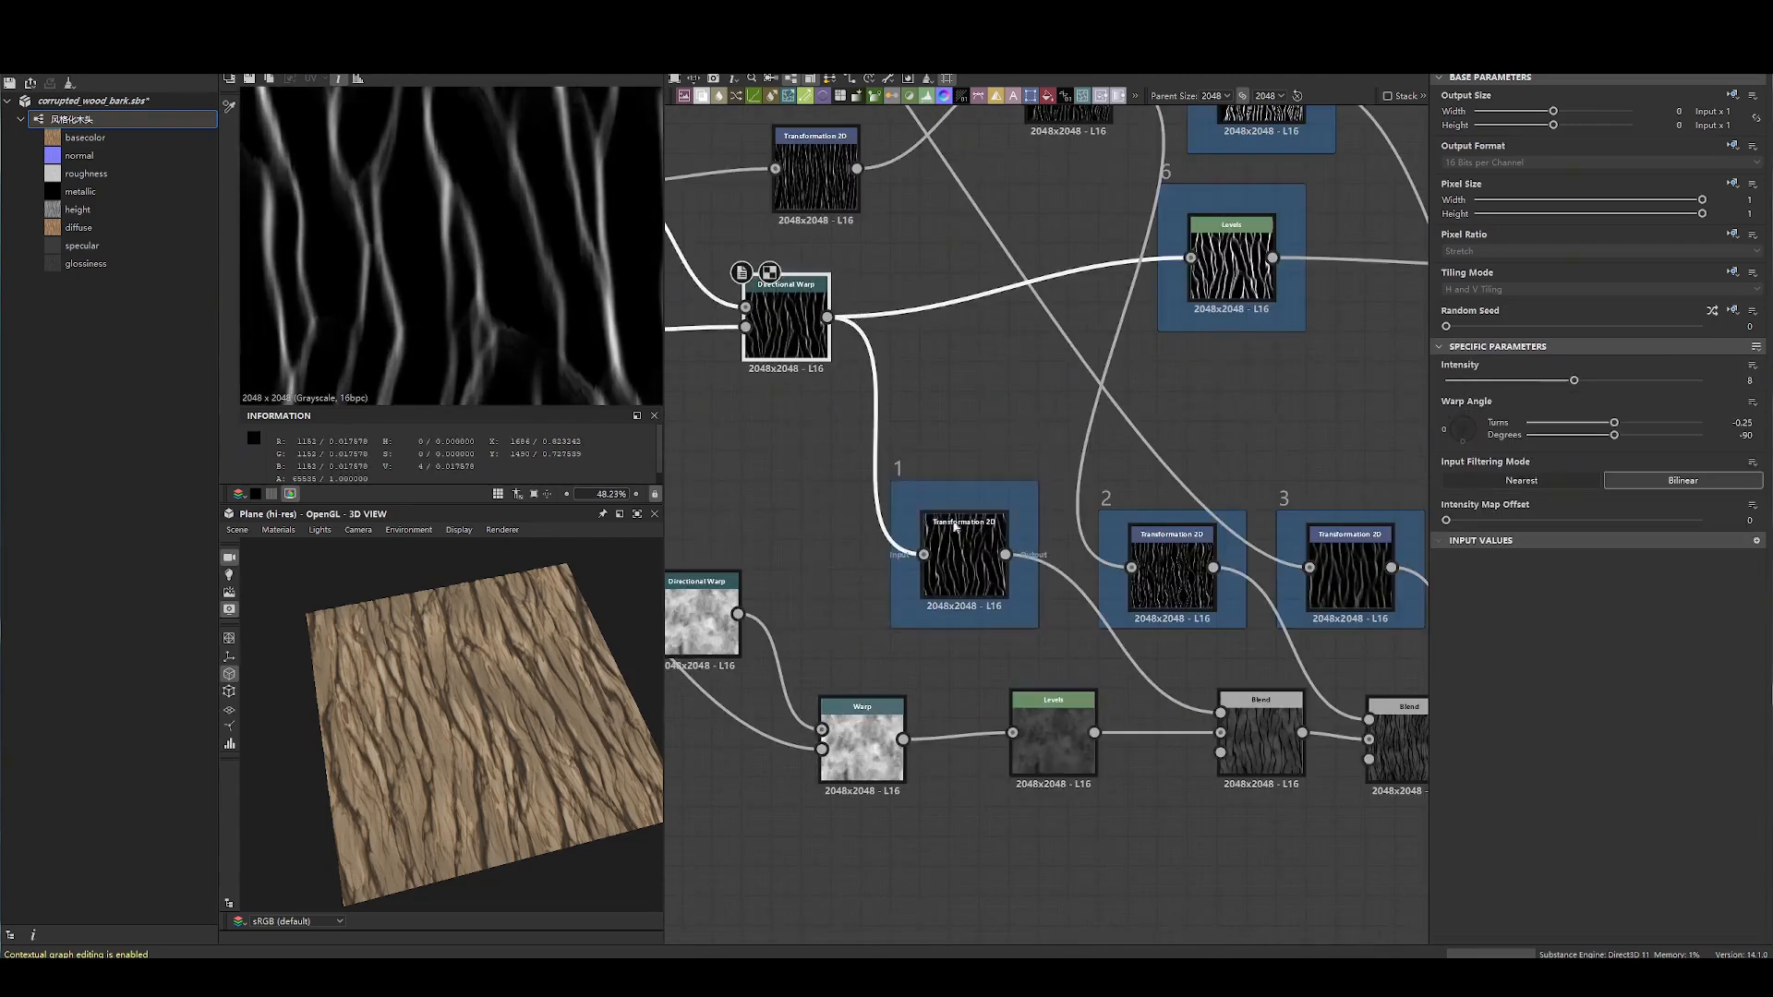
# - Try offsetting frame 1's Transformation 2D to about -0.23 in X and -0.18 in Y, then undo the offset
pyautogui.doubleClick(959, 573)
pyautogui.scroll(-6, 534, 292)
pyautogui.moveTo(504, 276); pyautogui.dragTo(551, 328)
pyautogui.hotkey('ctrl', 'z')
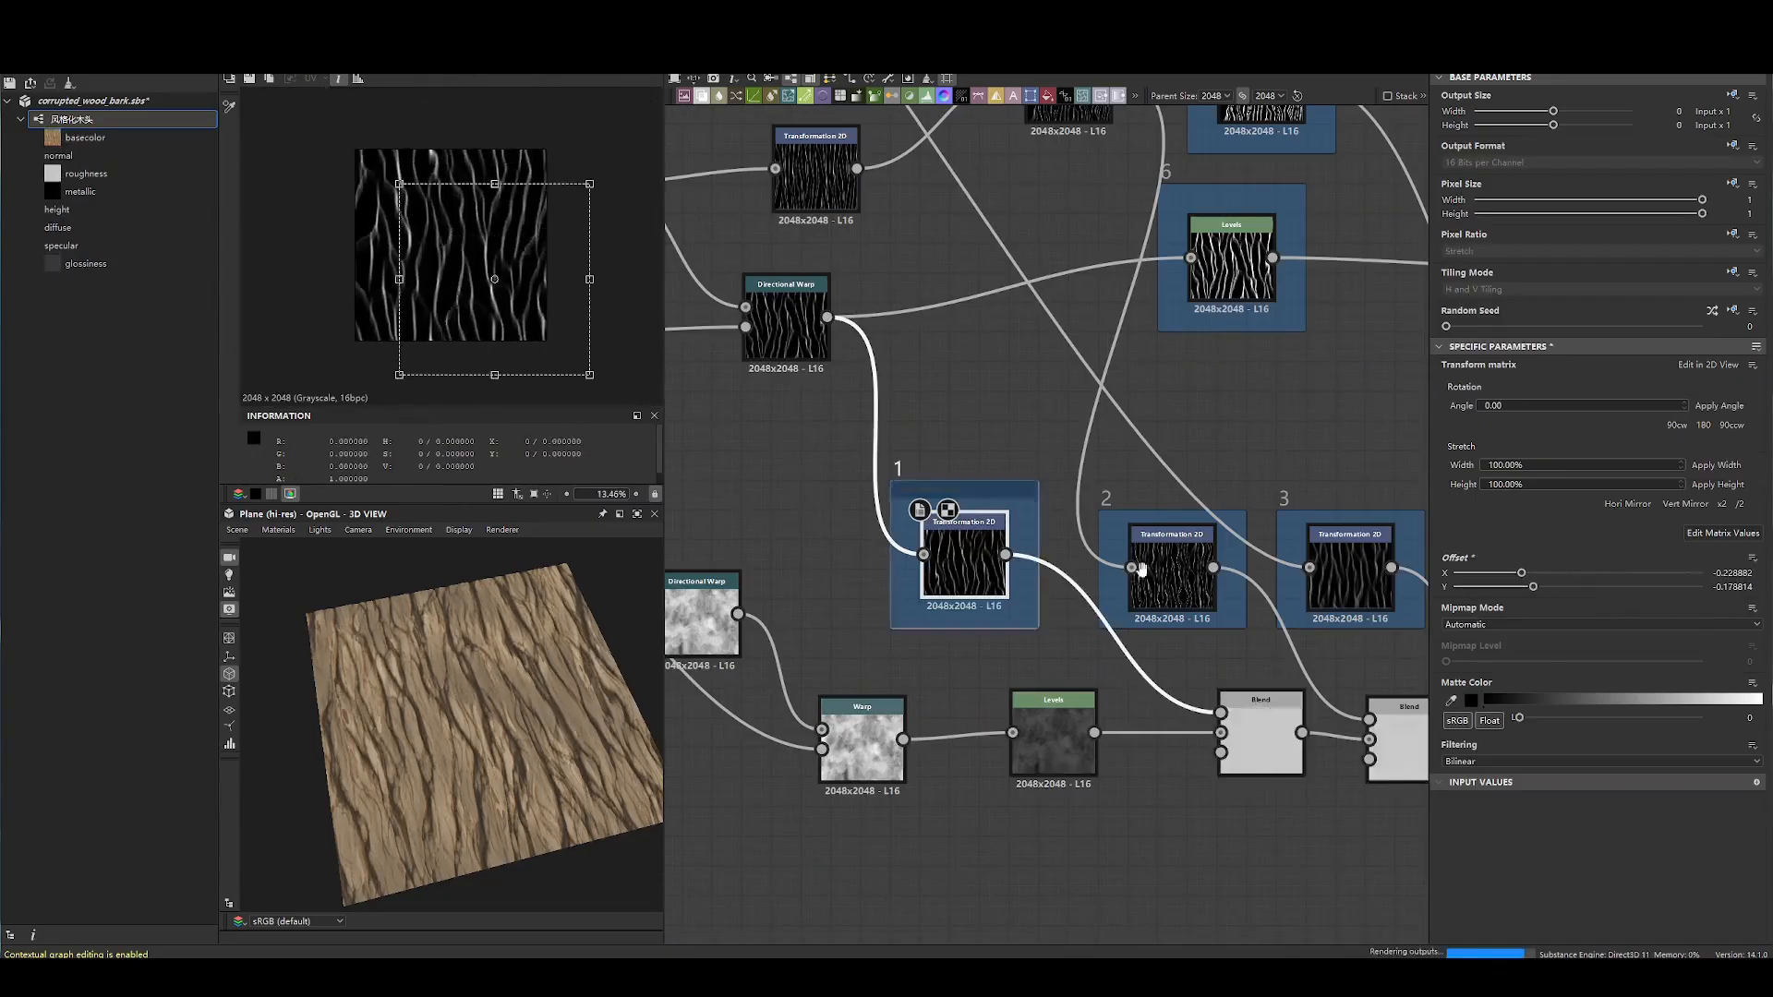
# - Preview frame 2's Transformation 2D and trace its source back through the Warp to the preceding Transformation 2D
pyautogui.doubleClick(1154, 577)
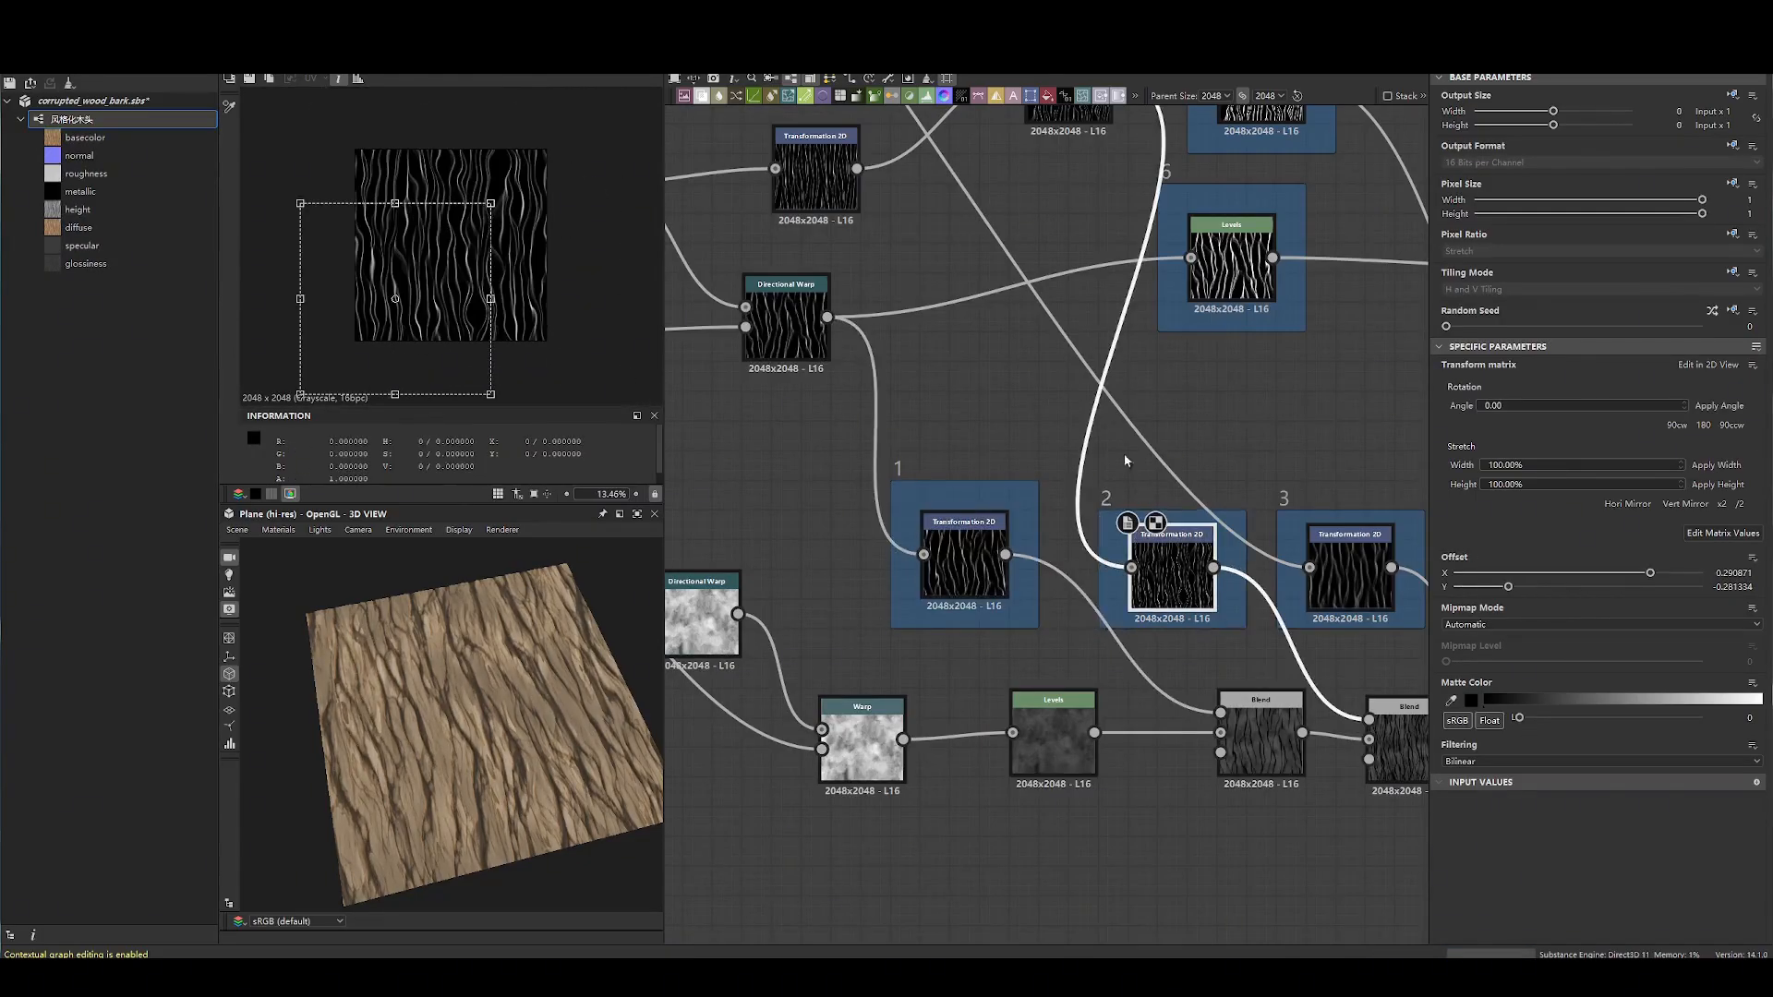
pyautogui.scroll(-1, 1125, 458)
pyautogui.moveTo(1125, 458); pyautogui.dragTo(1111, 765, button='middle')
pyautogui.doubleClick(1064, 467)
pyautogui.moveTo(928, 415); pyautogui.dragTo(1086, 434, button='middle')
pyautogui.doubleClick(1033, 494)
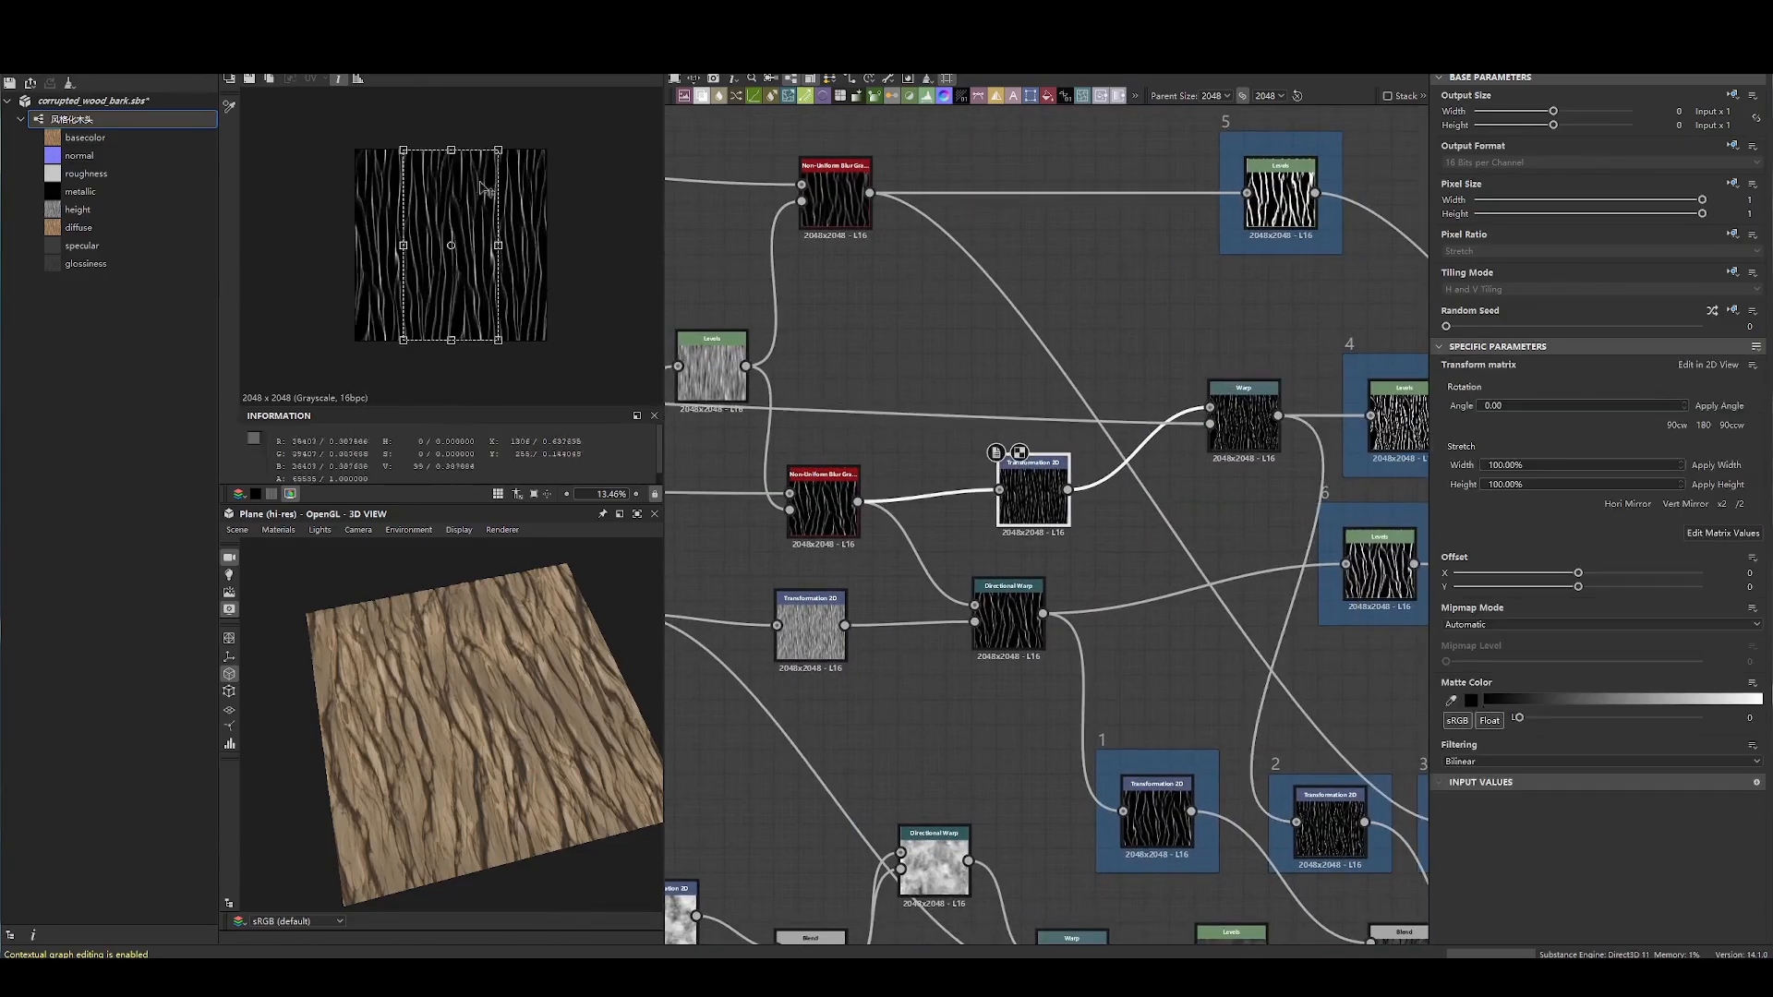
pyautogui.moveTo(943, 436); pyautogui.dragTo(809, 345, button='middle')
pyautogui.doubleClick(1198, 729)
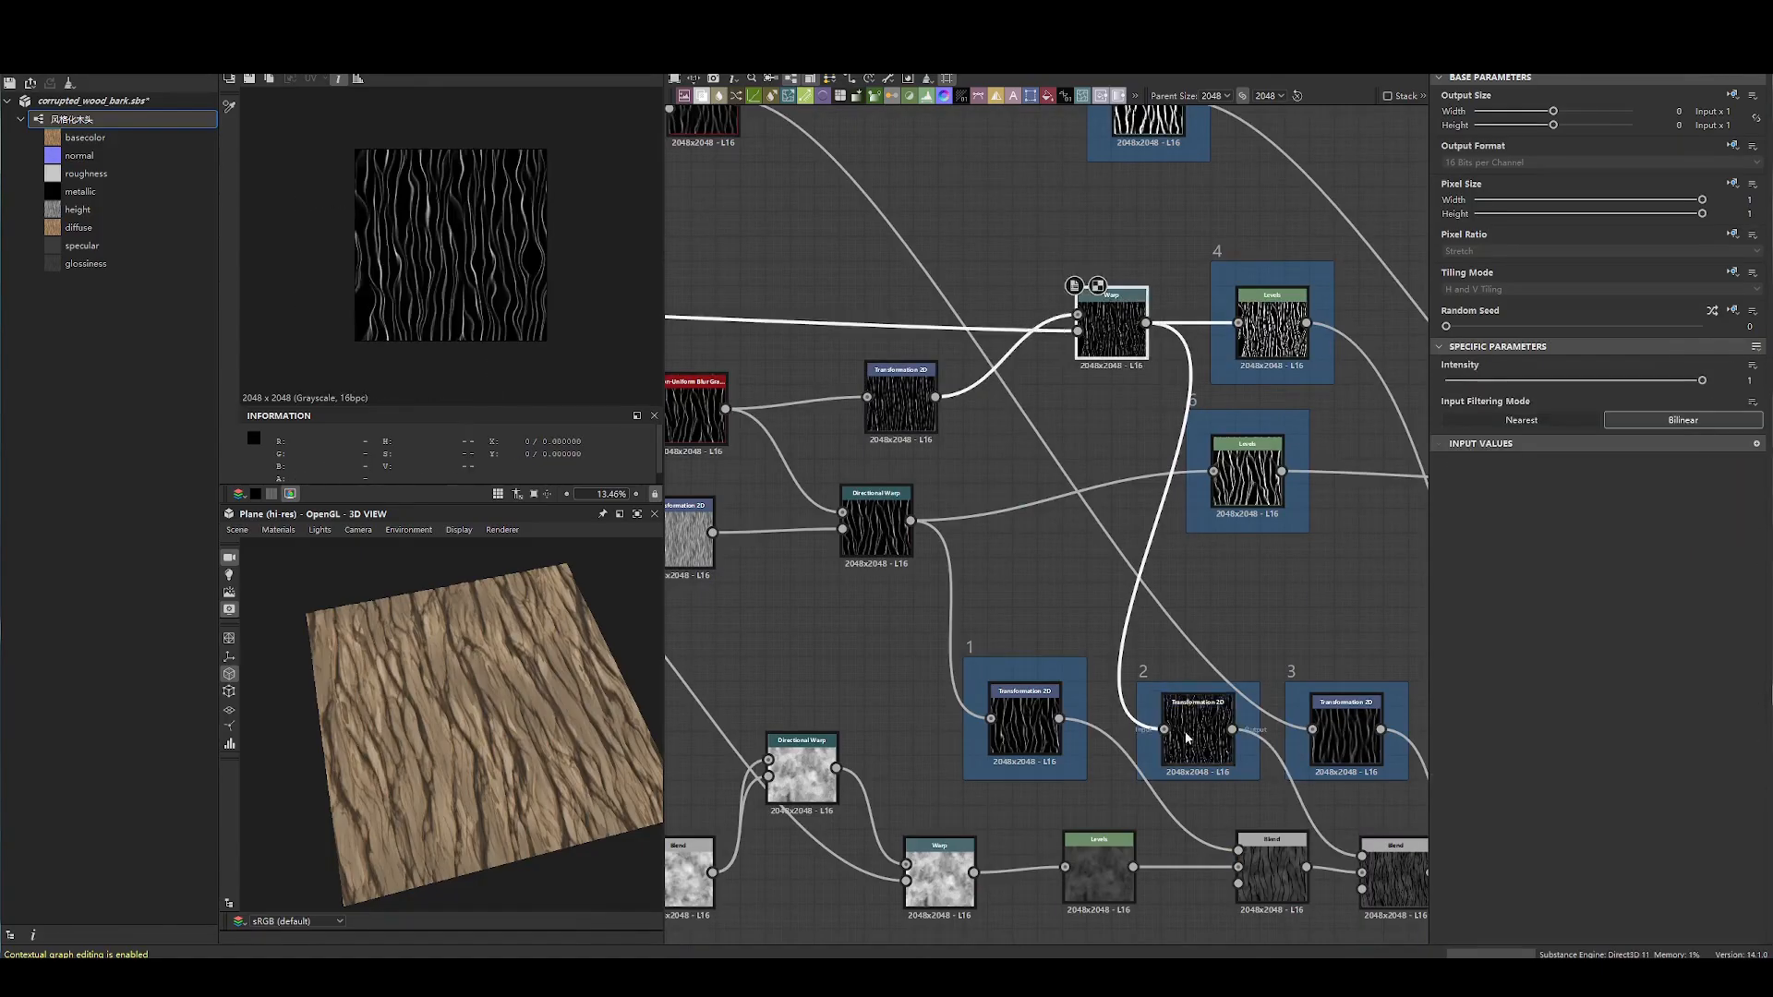
# - Trace frame 3's Transformation 2D back to the upper Non-Uniform Blur Grayscale and its Warp, and preview frame 3 again
pyautogui.moveTo(1282, 640); pyautogui.dragTo(1179, 617, button='middle')
pyautogui.doubleClick(1242, 706)
pyautogui.scroll(-1, 880, 404)
pyautogui.moveTo(880, 403); pyautogui.dragTo(1178, 624, button='middle')
pyautogui.doubleClick(951, 358)
pyautogui.moveTo(1055, 396); pyautogui.dragTo(1397, 467, button='middle')
pyautogui.doubleClick(954, 398)
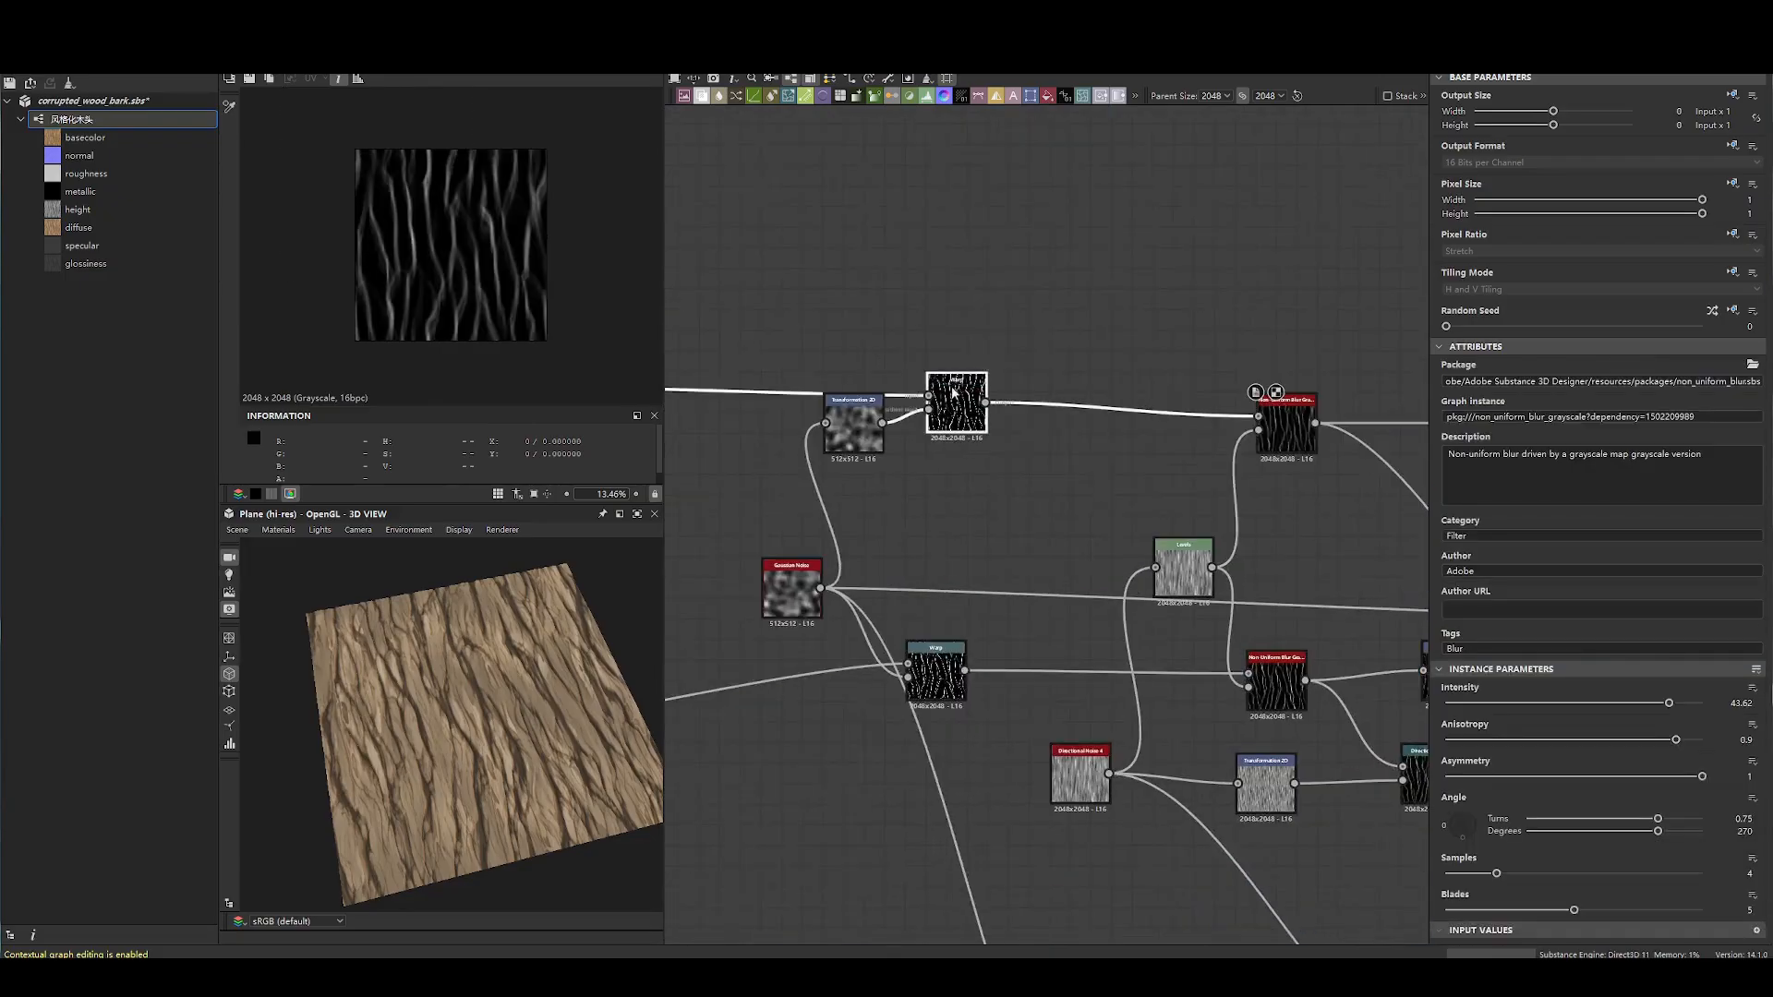
pyautogui.doubleClick(1273, 427)
pyautogui.scroll(-1, 1273, 427)
pyautogui.moveTo(1273, 427); pyautogui.dragTo(737, 252, button='middle')
pyautogui.moveTo(1208, 678); pyautogui.dragTo(1029, 560, button='middle')
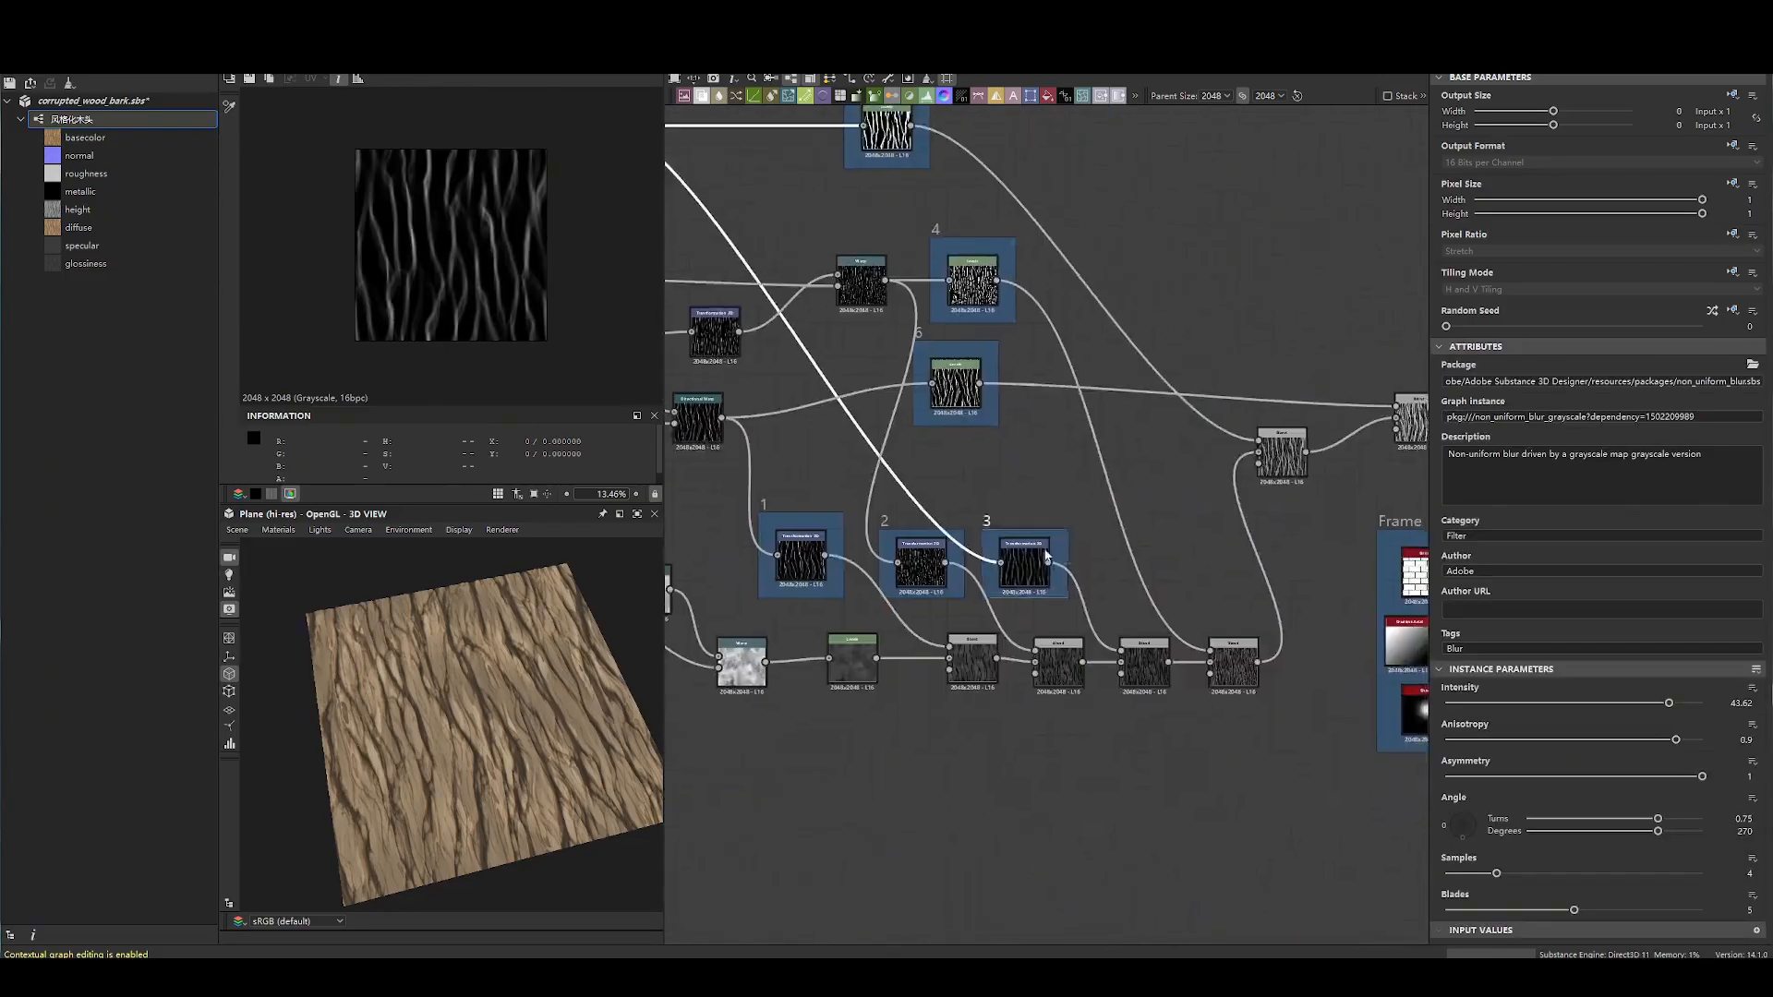
pyautogui.scroll(3, 1027, 558)
pyautogui.doubleClick(1027, 558)
# - Preview frame 4's Levels, and compare the Warp feeding it with the Transformation 2D before that Warp
pyautogui.scroll(-2, 901, 319)
pyautogui.moveTo(901, 319); pyautogui.dragTo(1171, 626, button='middle')
pyautogui.doubleClick(1192, 462)
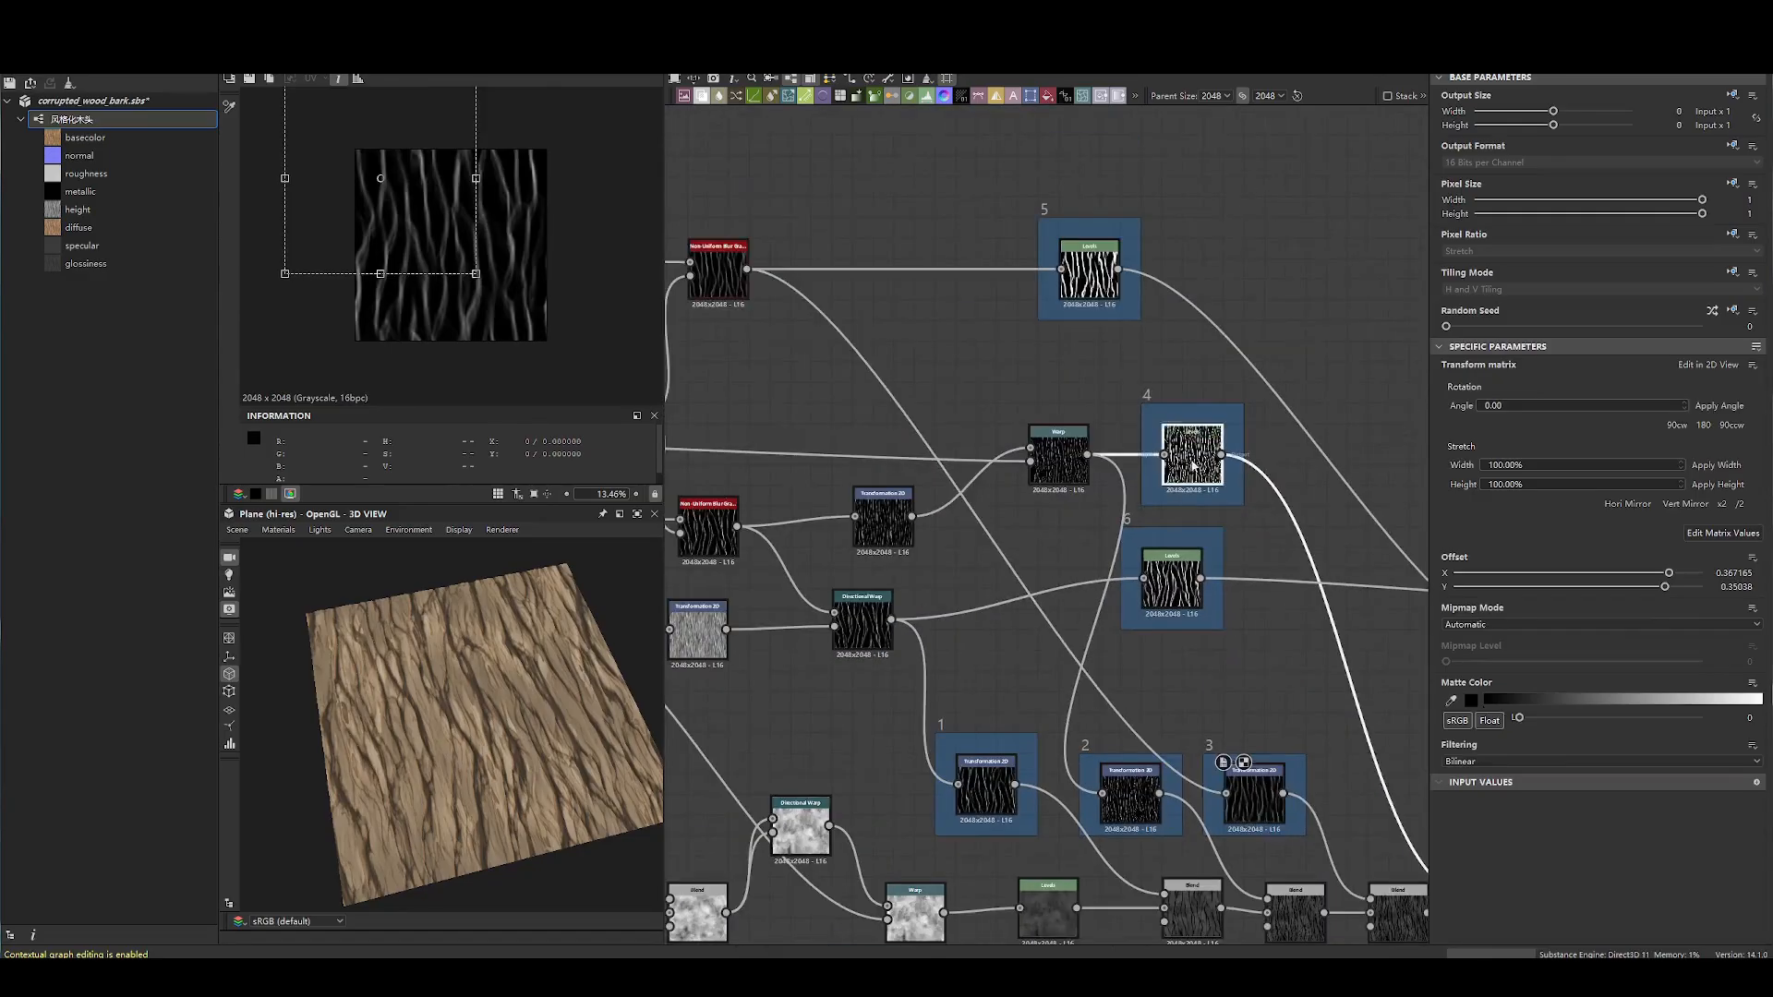
pyautogui.doubleClick(1059, 464)
pyautogui.moveTo(738, 428); pyautogui.dragTo(832, 470, button='middle')
pyautogui.doubleClick(805, 465)
pyautogui.doubleClick(1212, 483)
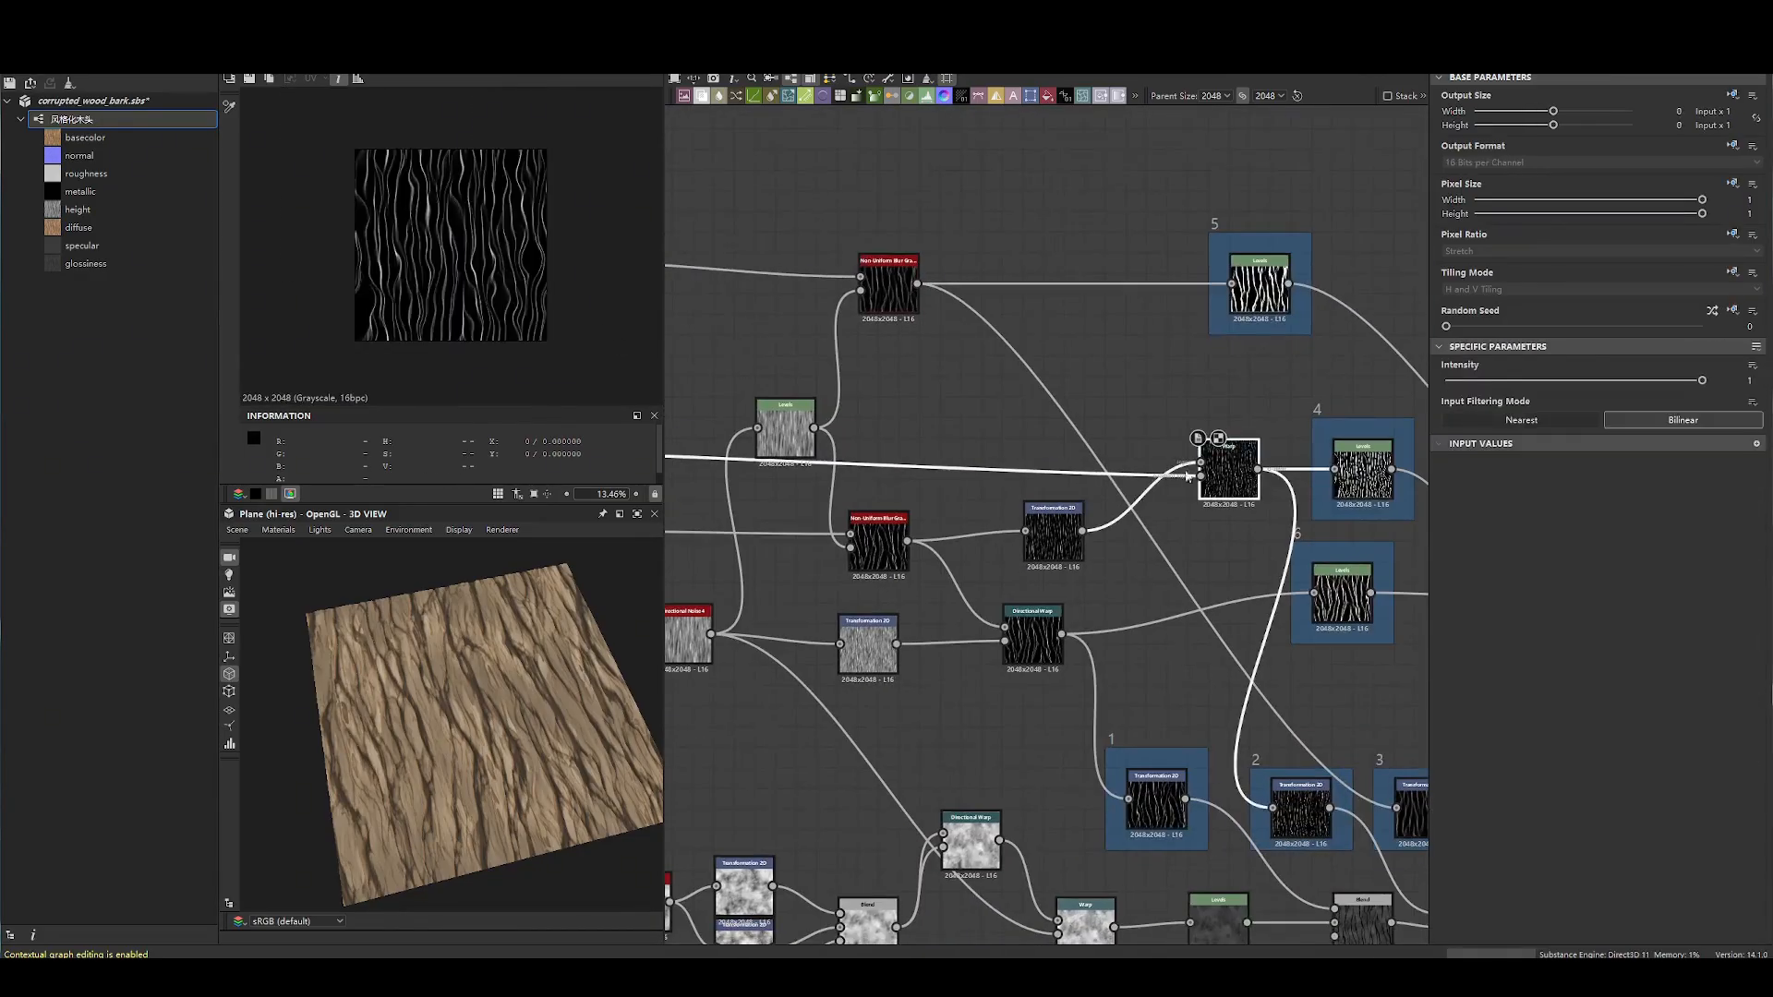
pyautogui.doubleClick(1053, 529)
pyautogui.doubleClick(1234, 488)
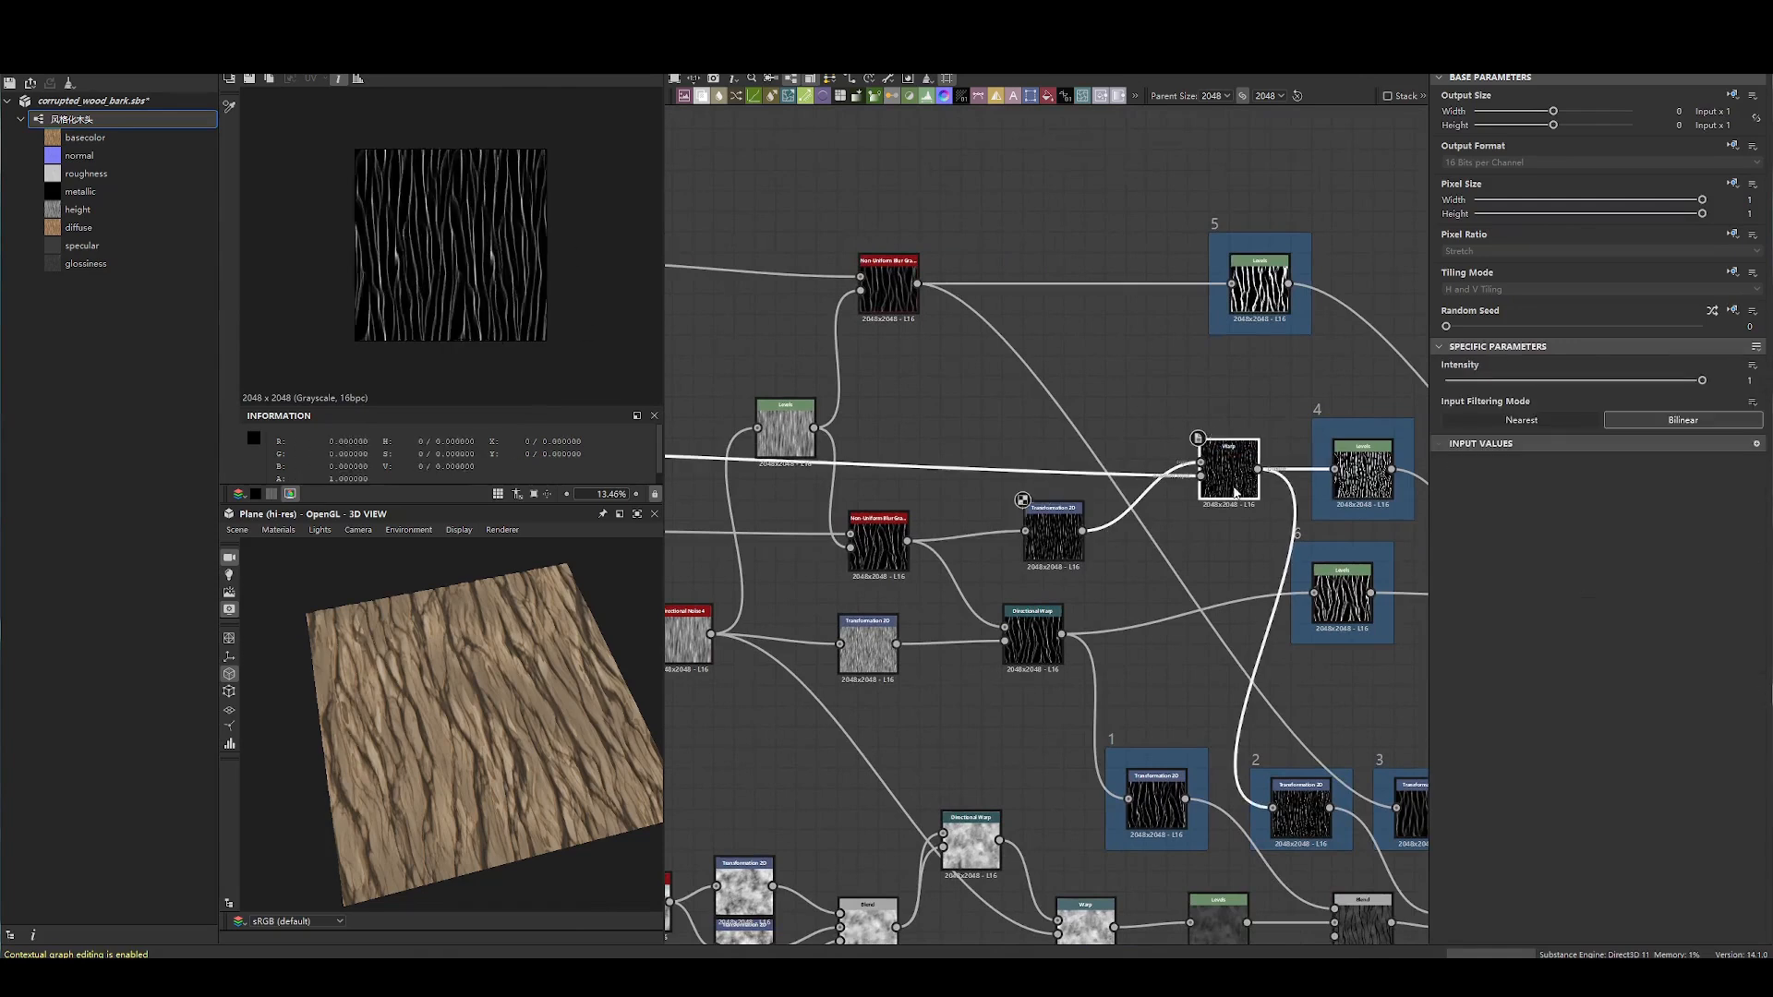
pyautogui.doubleClick(1056, 548)
pyautogui.doubleClick(1243, 490)
# - Compare frame 4's Levels with frame 2's Transformation 2D and the Warp that both of them share
pyautogui.moveTo(1361, 510); pyautogui.dragTo(1173, 314, button='middle')
pyautogui.scroll(3, 1067, 476)
pyautogui.doubleClick(1064, 421)
pyautogui.scroll(-1, 1172, 314)
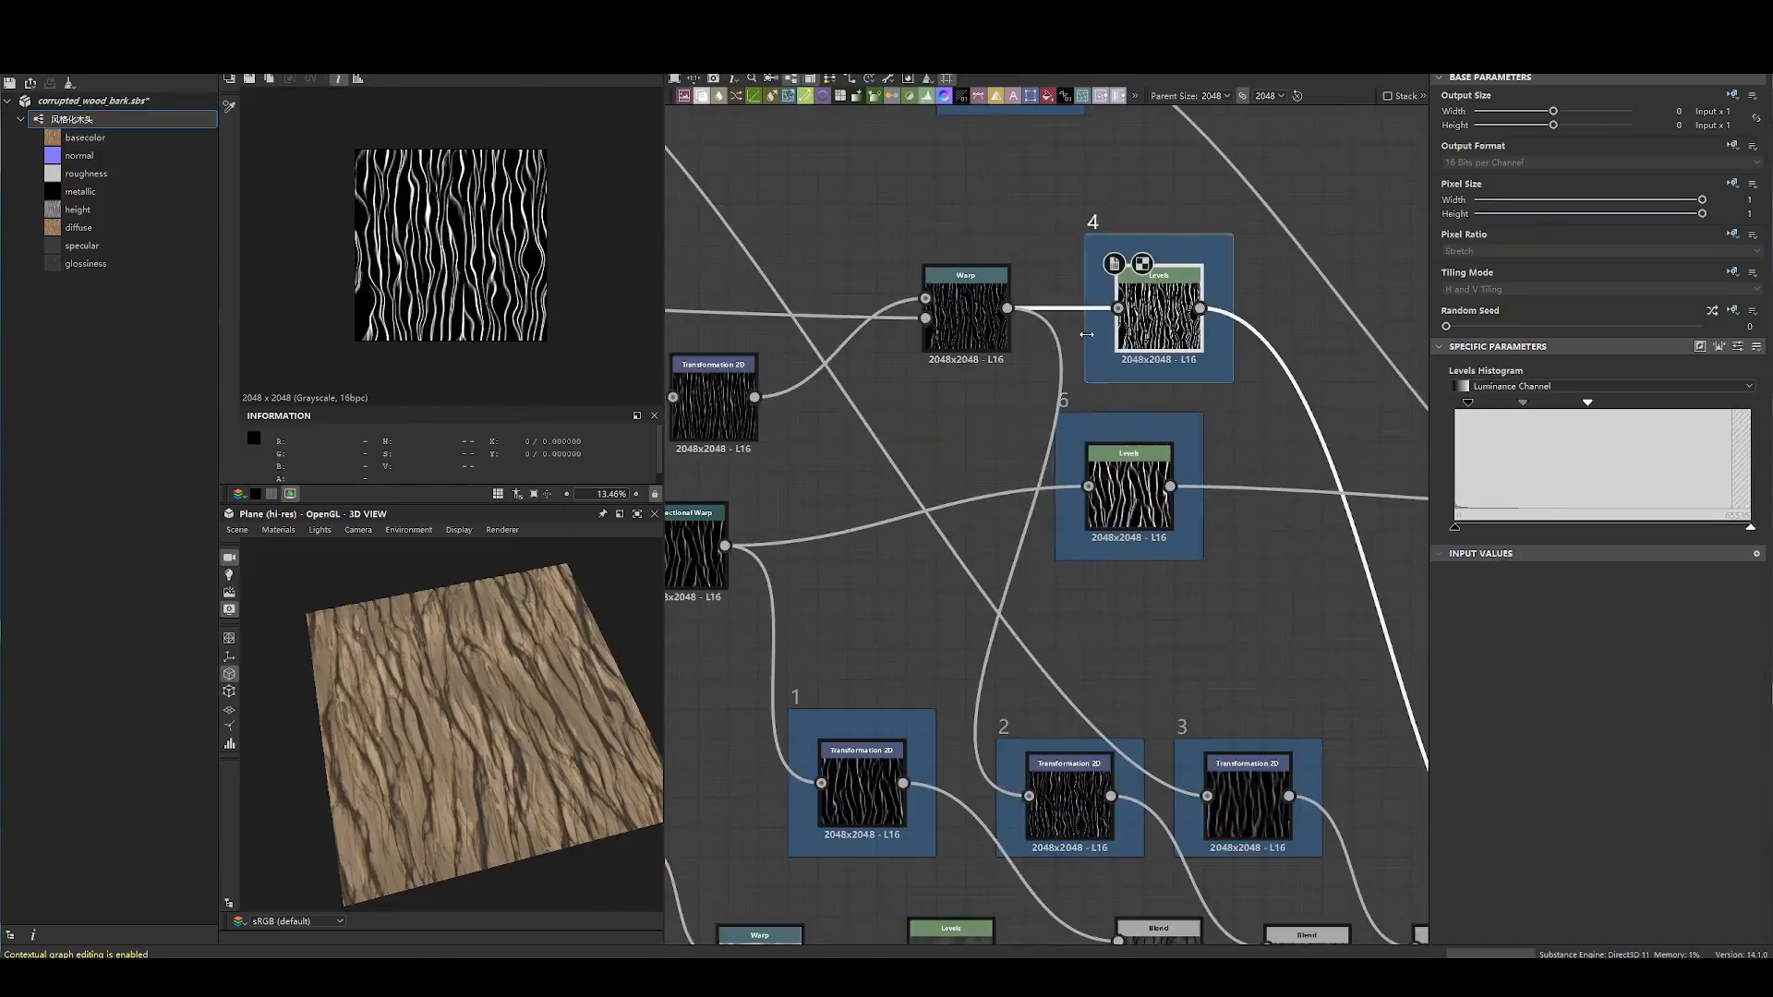
pyautogui.doubleClick(1070, 785)
pyautogui.doubleClick(965, 314)
pyautogui.doubleClick(1074, 791)
pyautogui.doubleClick(965, 315)
pyautogui.doubleClick(1071, 791)
# - Preview frame 5's Levels, examine its histogram and trace its input back to the upper Non-Uniform Blur Grayscale
pyautogui.scroll(-5, 1150, 301)
pyautogui.moveTo(1149, 301); pyautogui.dragTo(1132, 351, button='middle')
pyautogui.scroll(4, 1128, 290)
pyautogui.doubleClick(1111, 309)
pyautogui.moveTo(819, 333); pyautogui.dragTo(1191, 353, button='middle')
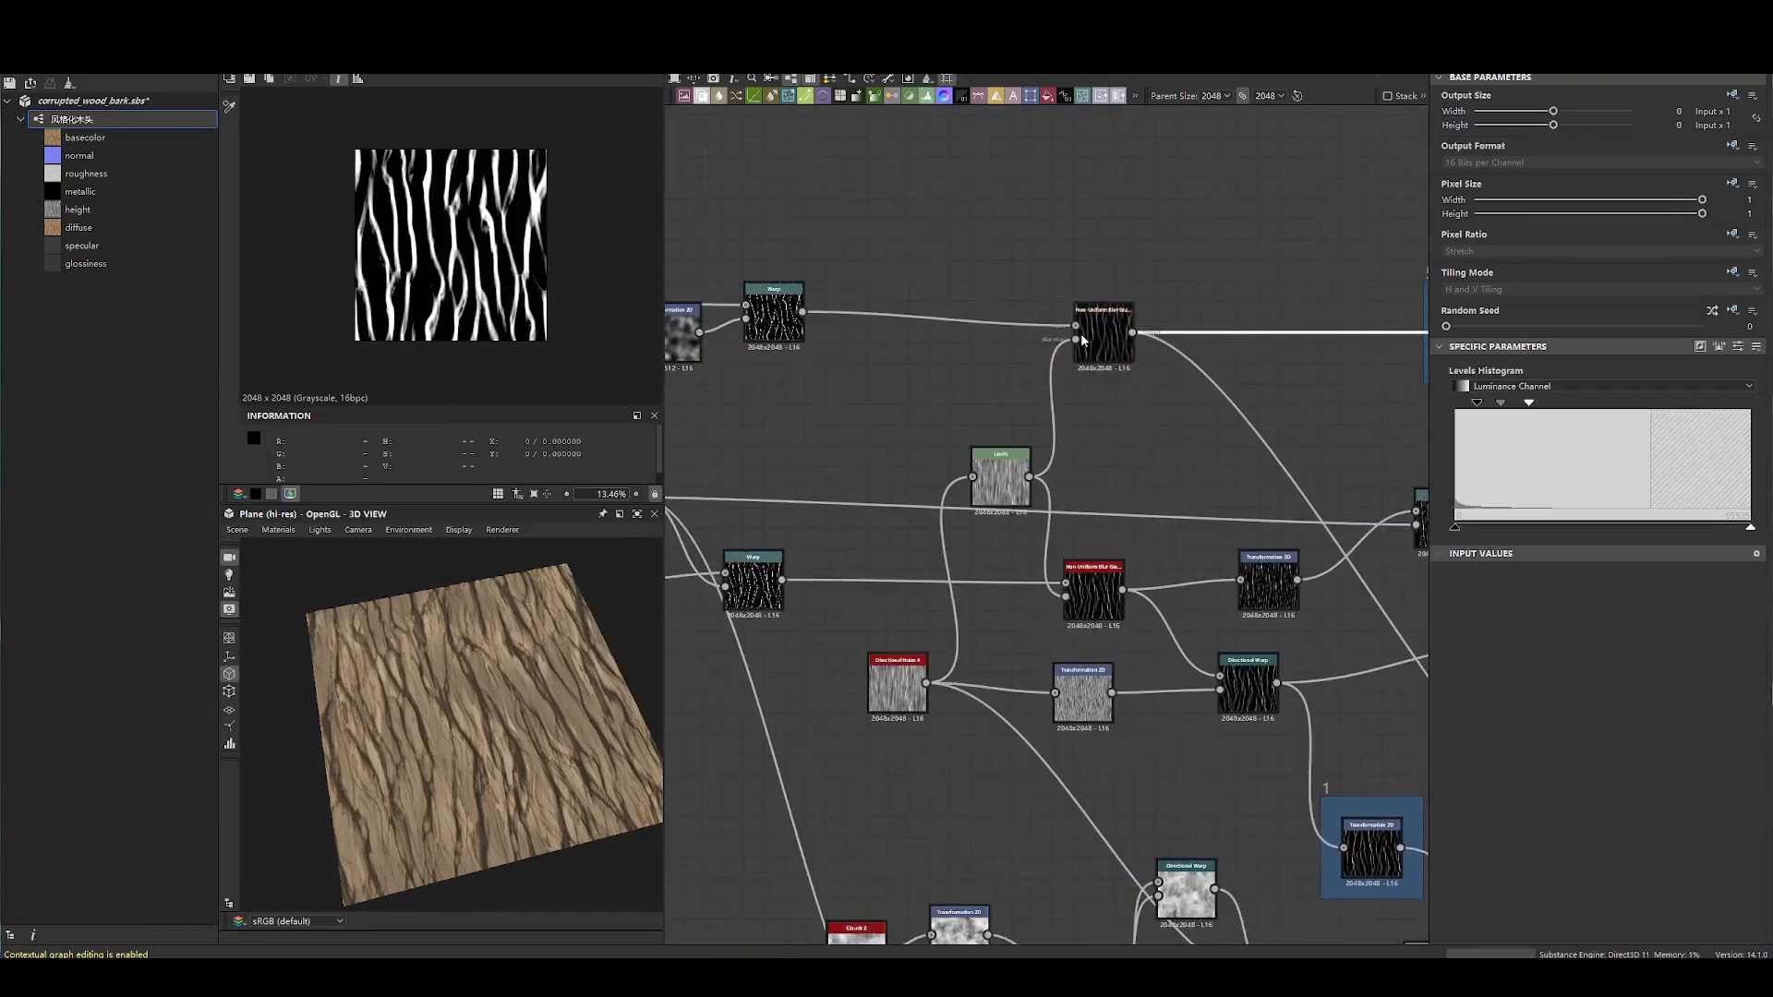
pyautogui.moveTo(1081, 333); pyautogui.dragTo(900, 334, button='middle')
pyautogui.scroll(3, 1293, 338)
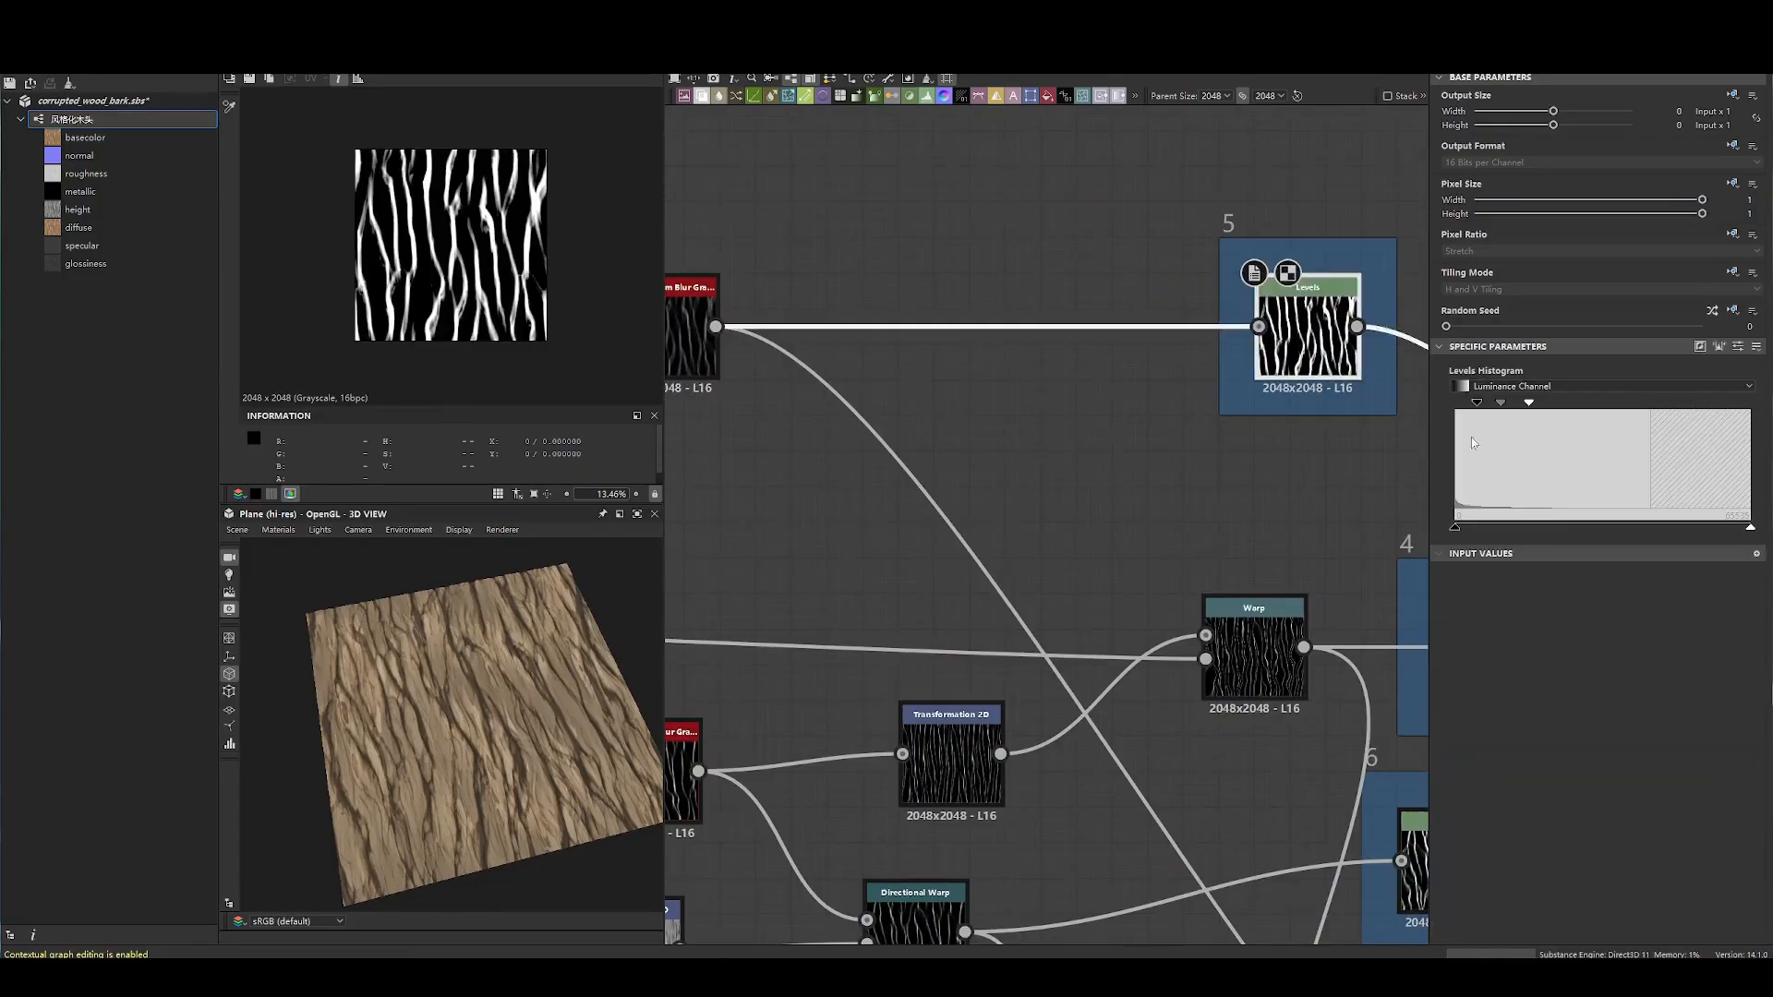
pyautogui.moveTo(1309, 344); pyautogui.dragTo(1155, 377, button='middle')
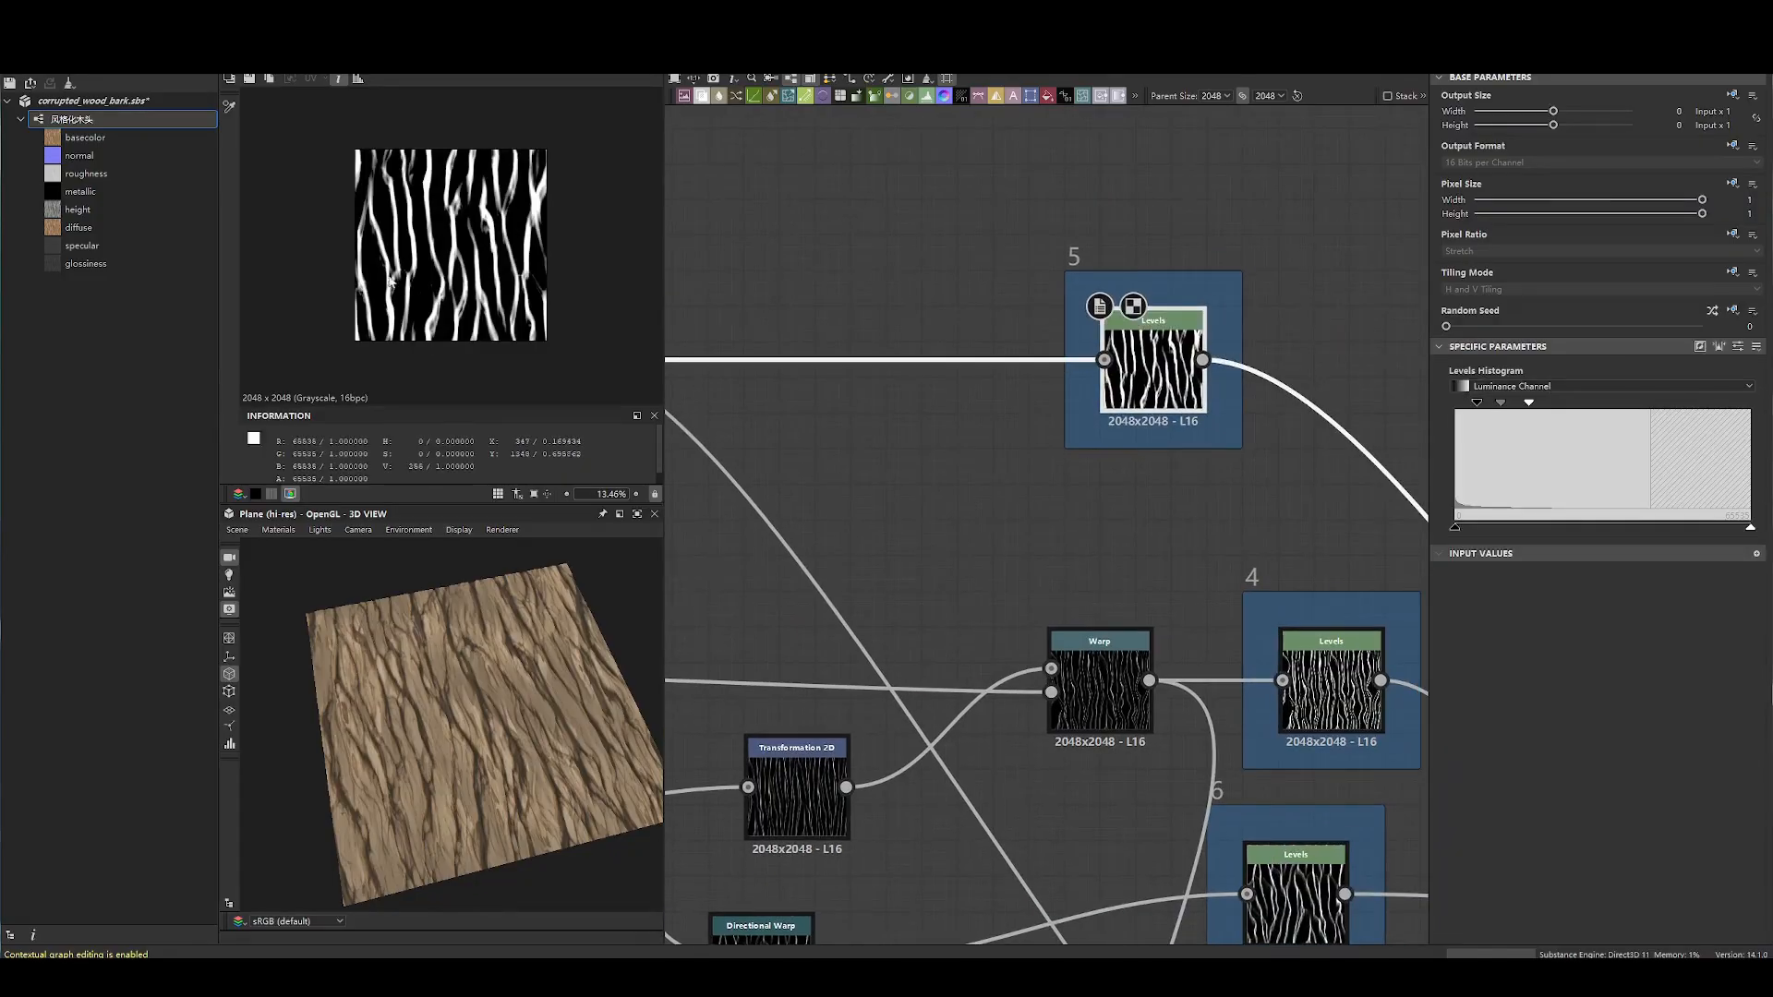
pyautogui.moveTo(1240, 528); pyautogui.dragTo(991, 315, button='middle')
pyautogui.moveTo(896, 244); pyautogui.dragTo(1104, 429, button='middle')
# - Preview frame 6's Levels and trace its branch back through the Directional Warp to the lower Non-Uniform Blur Grayscale
pyautogui.scroll(-2, 1097, 440)
pyautogui.scroll(-1, 1143, 598)
pyautogui.moveTo(1145, 602); pyautogui.dragTo(879, 379, button='middle')
pyautogui.doubleClick(963, 468)
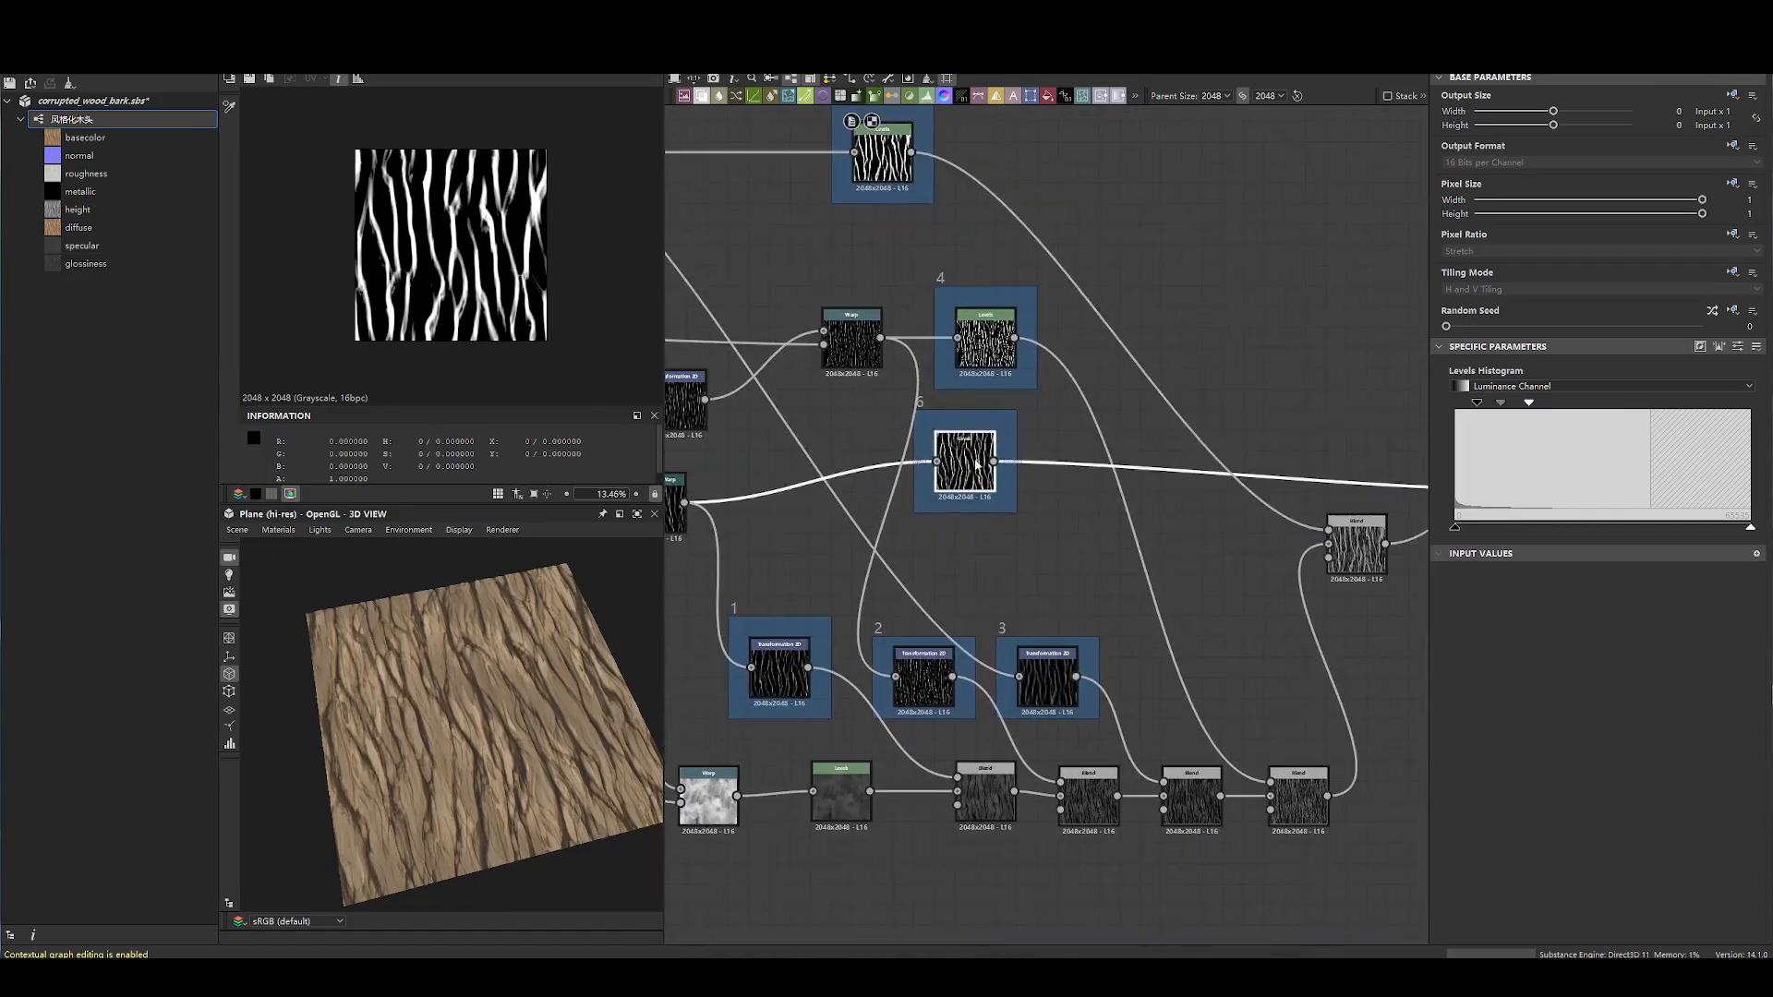
pyautogui.moveTo(689, 508); pyautogui.dragTo(1049, 503, button='middle')
pyautogui.doubleClick(1014, 506)
pyautogui.doubleClick(863, 417)
pyautogui.doubleClick(1050, 417)
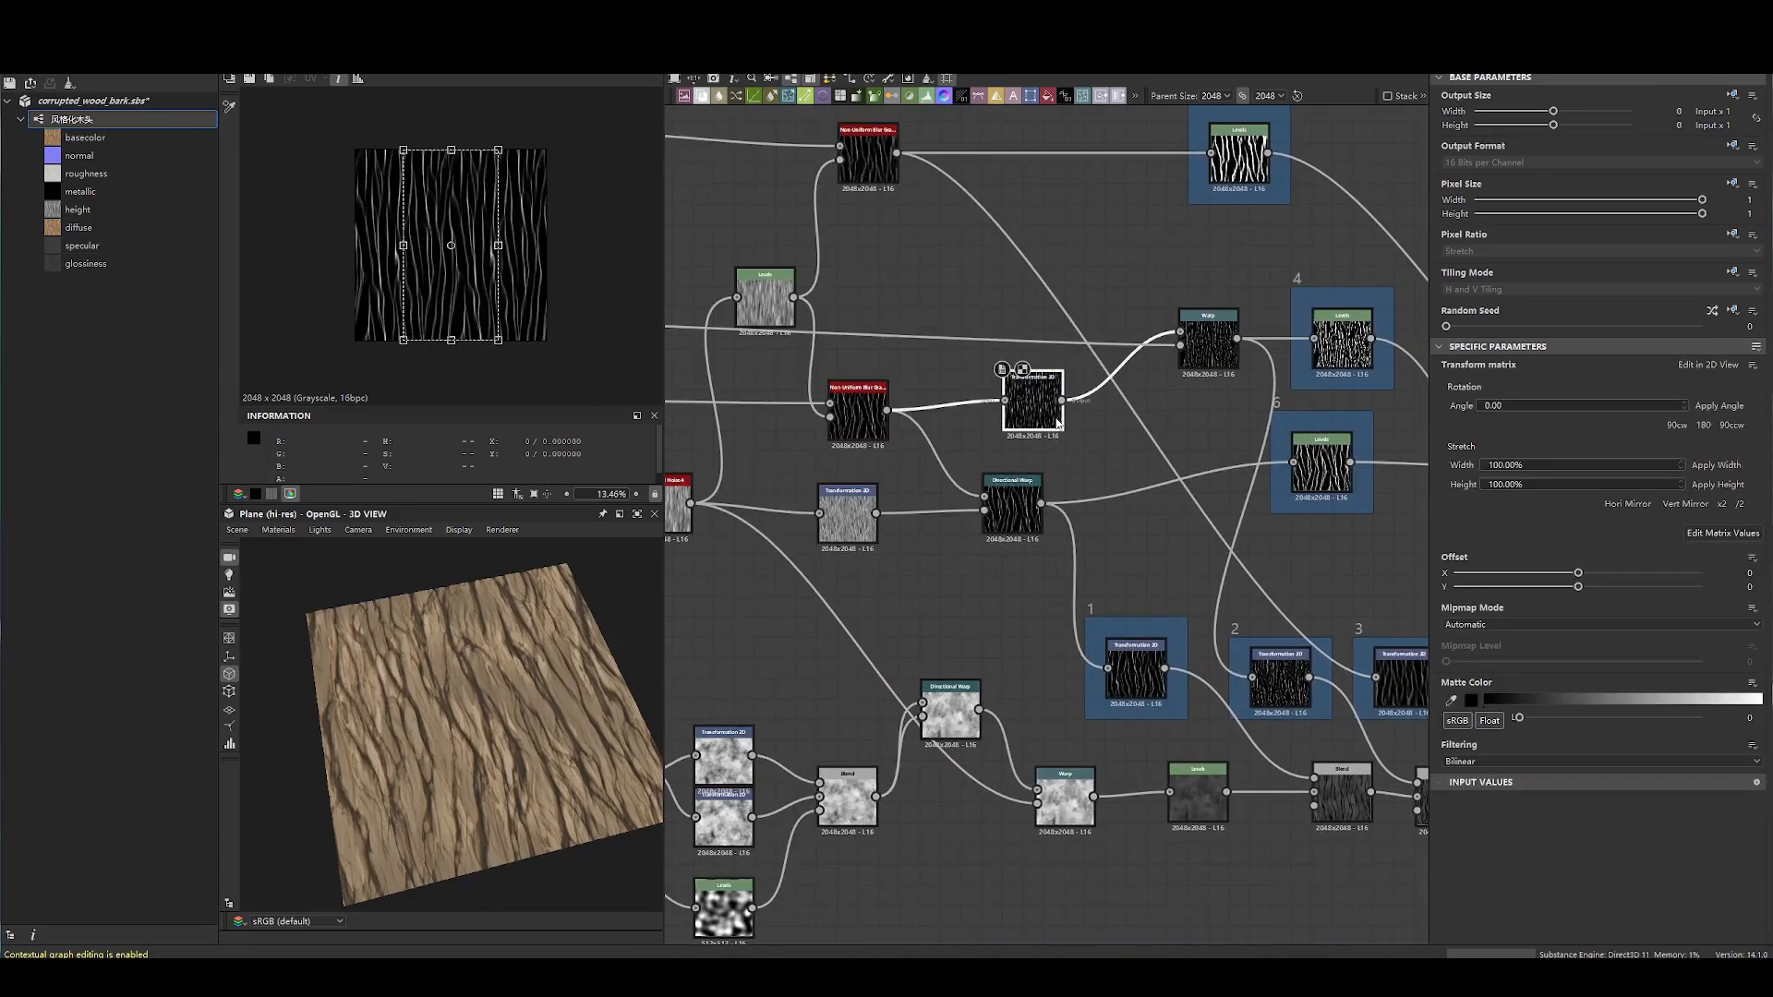
pyautogui.doubleClick(857, 413)
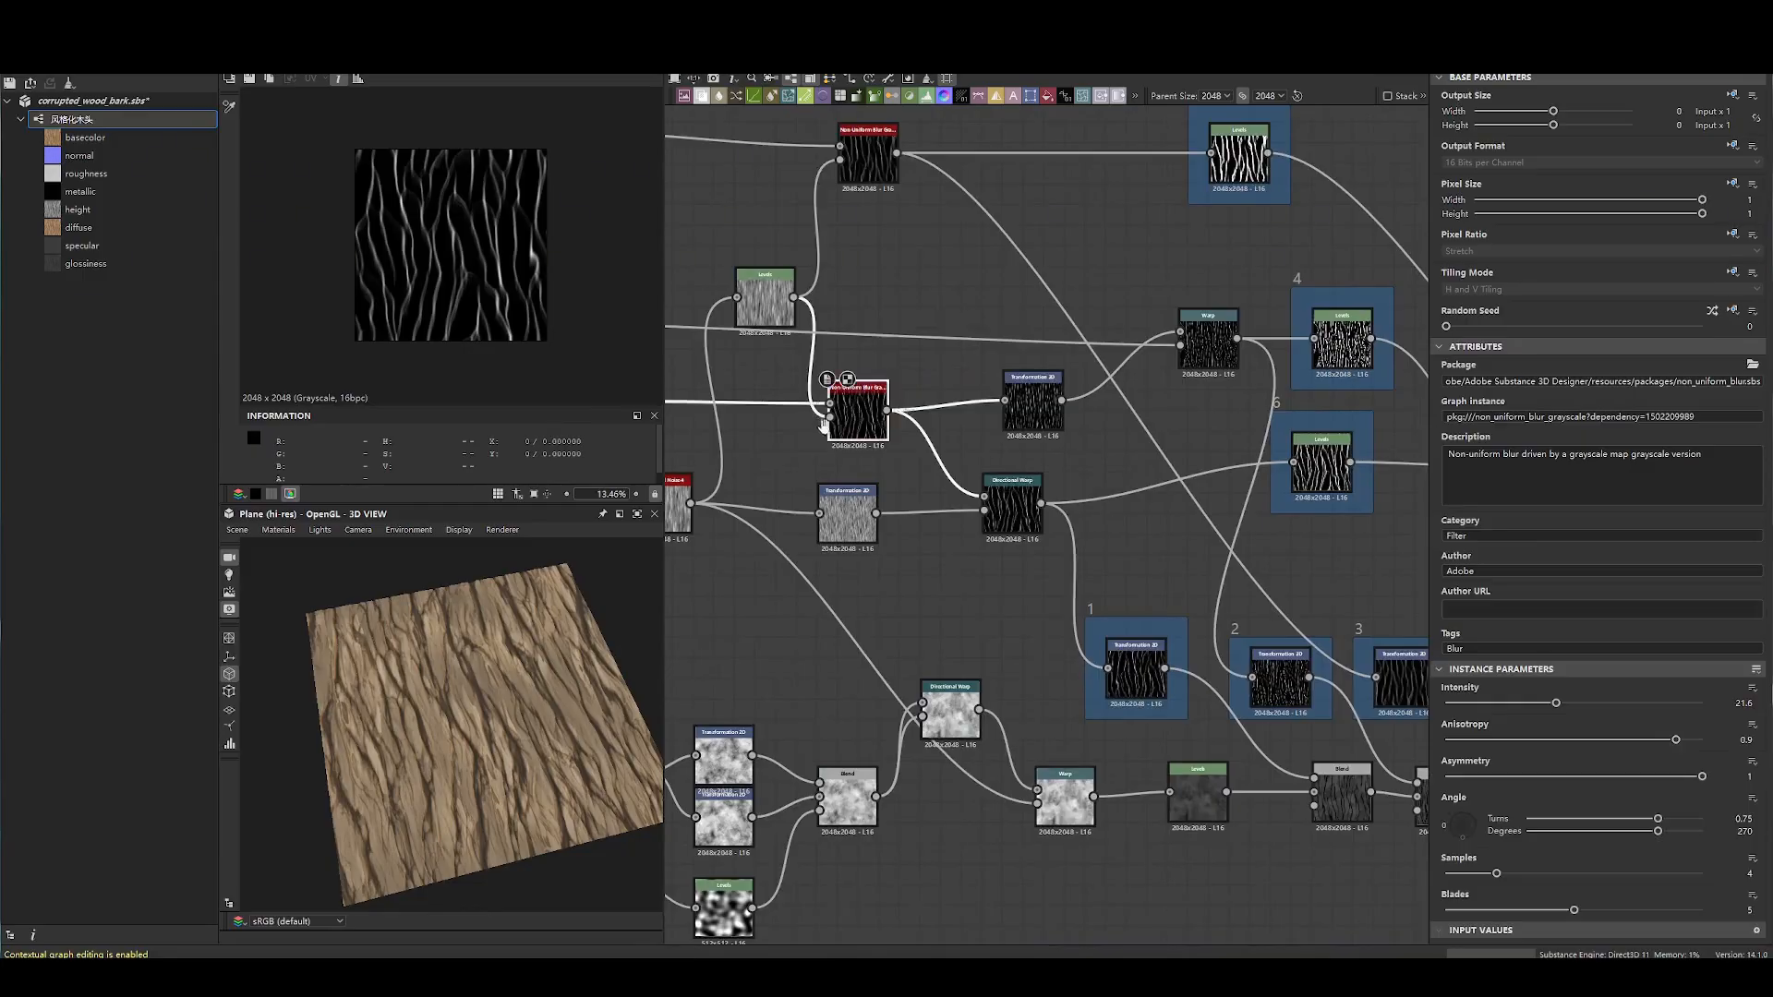
# - Compare the Directional Warp output with the frame 6 Levels node and the frame 1 Transformation 2D node it feeds
pyautogui.moveTo(824, 423); pyautogui.dragTo(989, 423, button='middle')
pyautogui.click(1184, 506)
pyautogui.moveTo(1193, 510); pyautogui.dragTo(903, 478, button='middle')
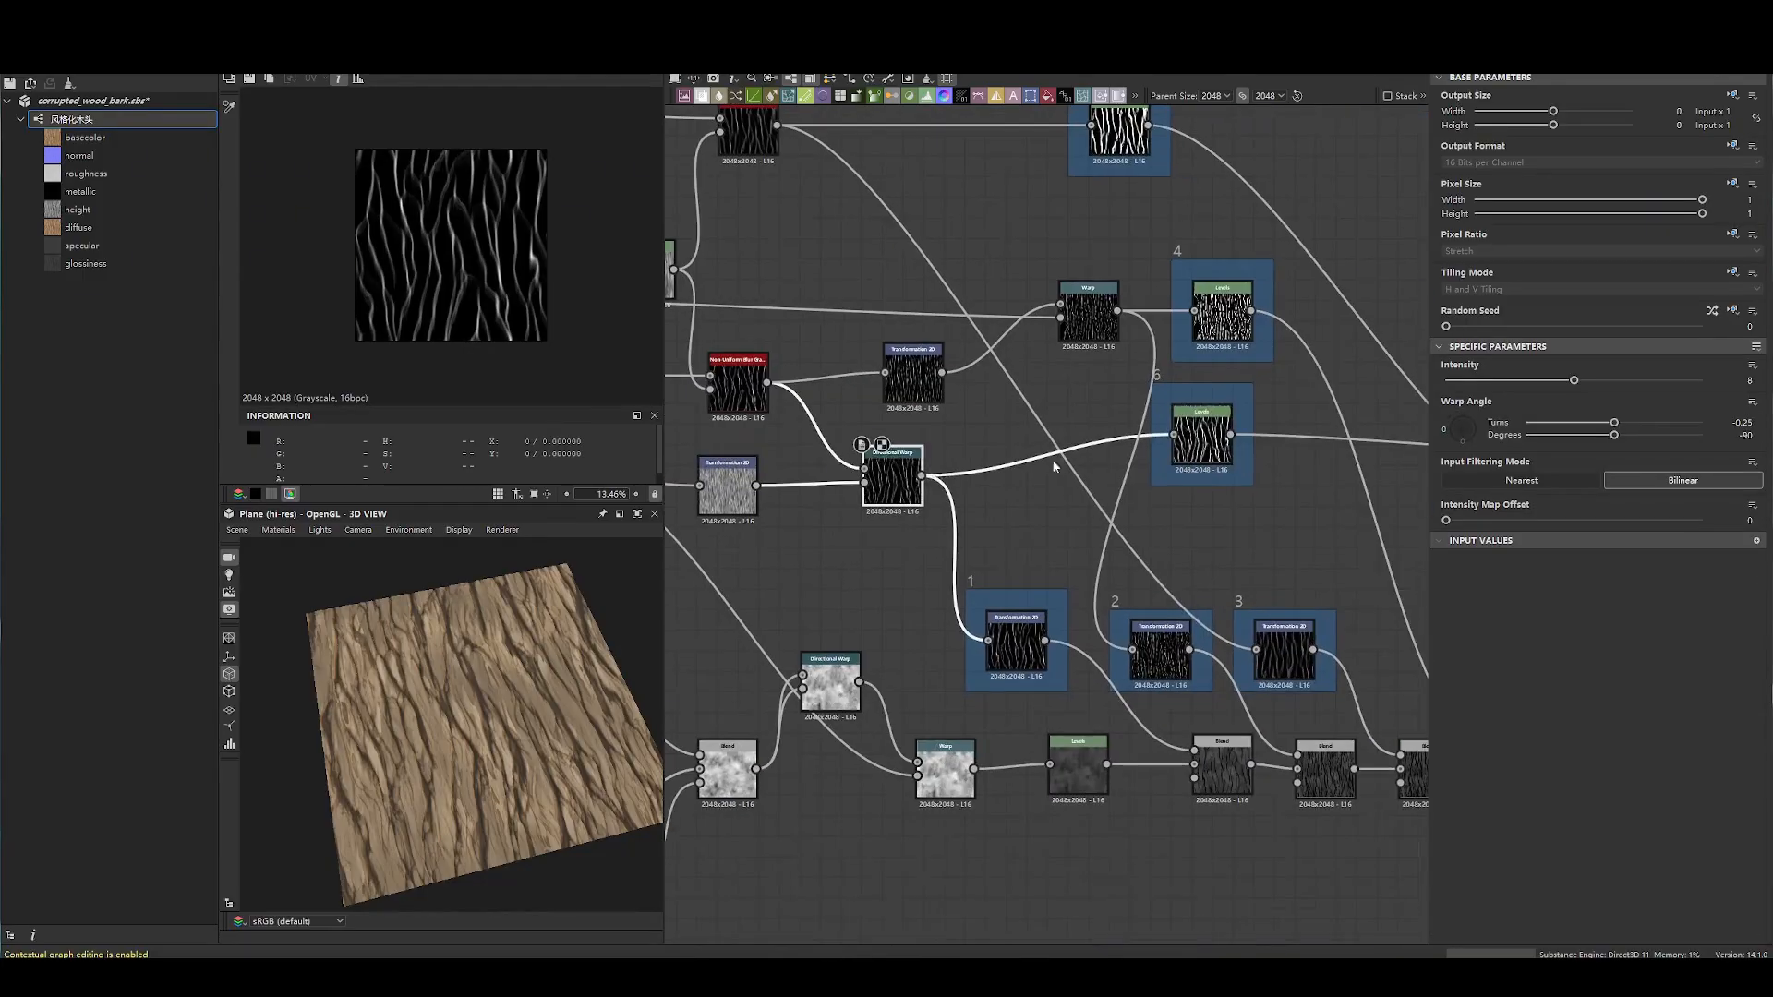
pyautogui.doubleClick(1193, 451)
pyautogui.doubleClick(1016, 645)
pyautogui.doubleClick(1189, 453)
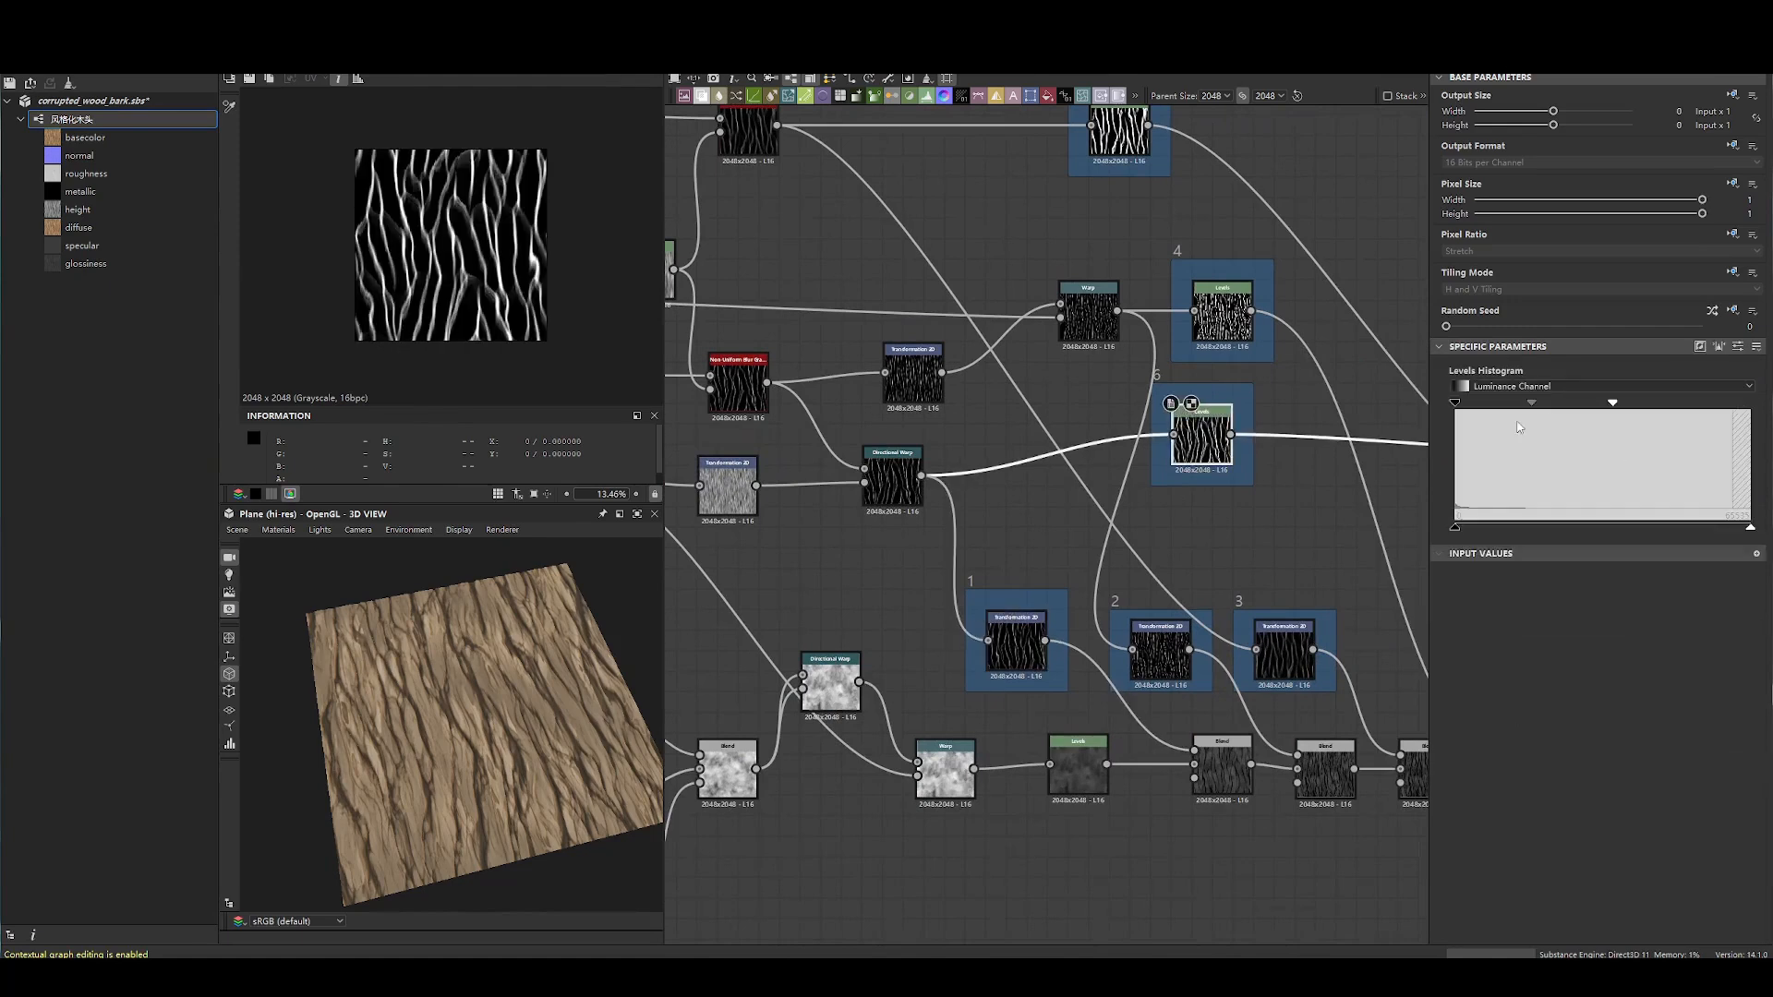
pyautogui.doubleClick(1016, 645)
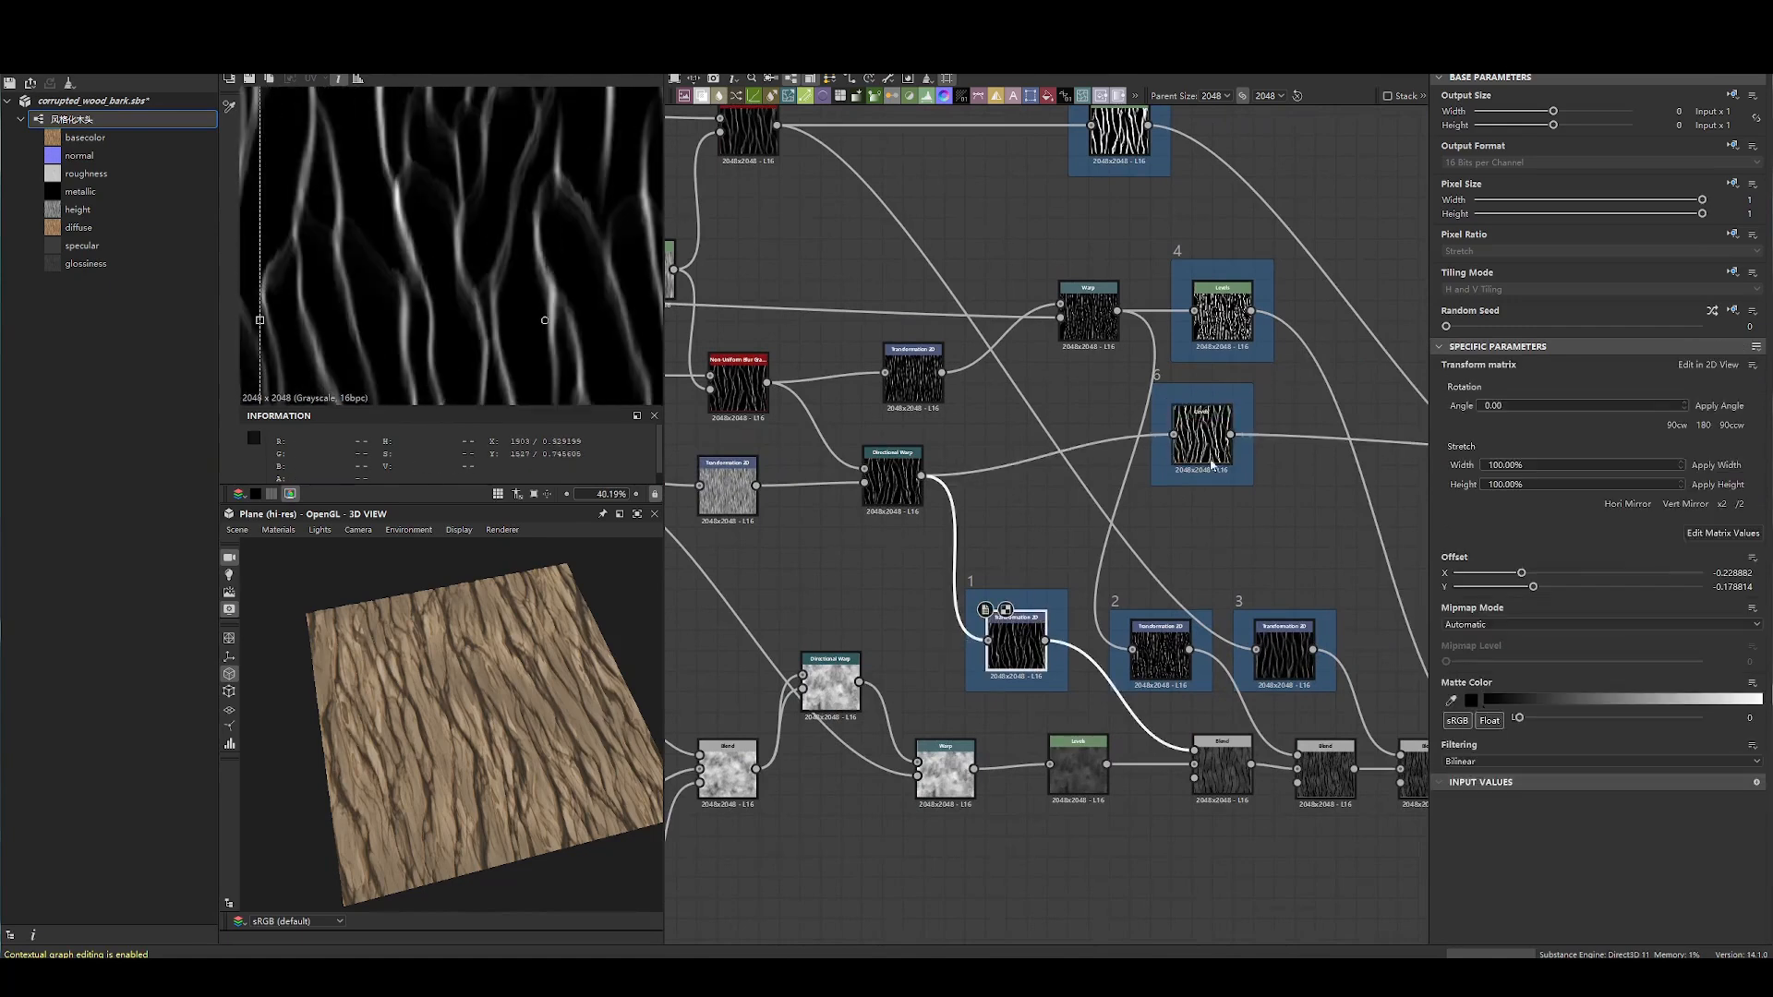
pyautogui.scroll(-4, 533, 330)
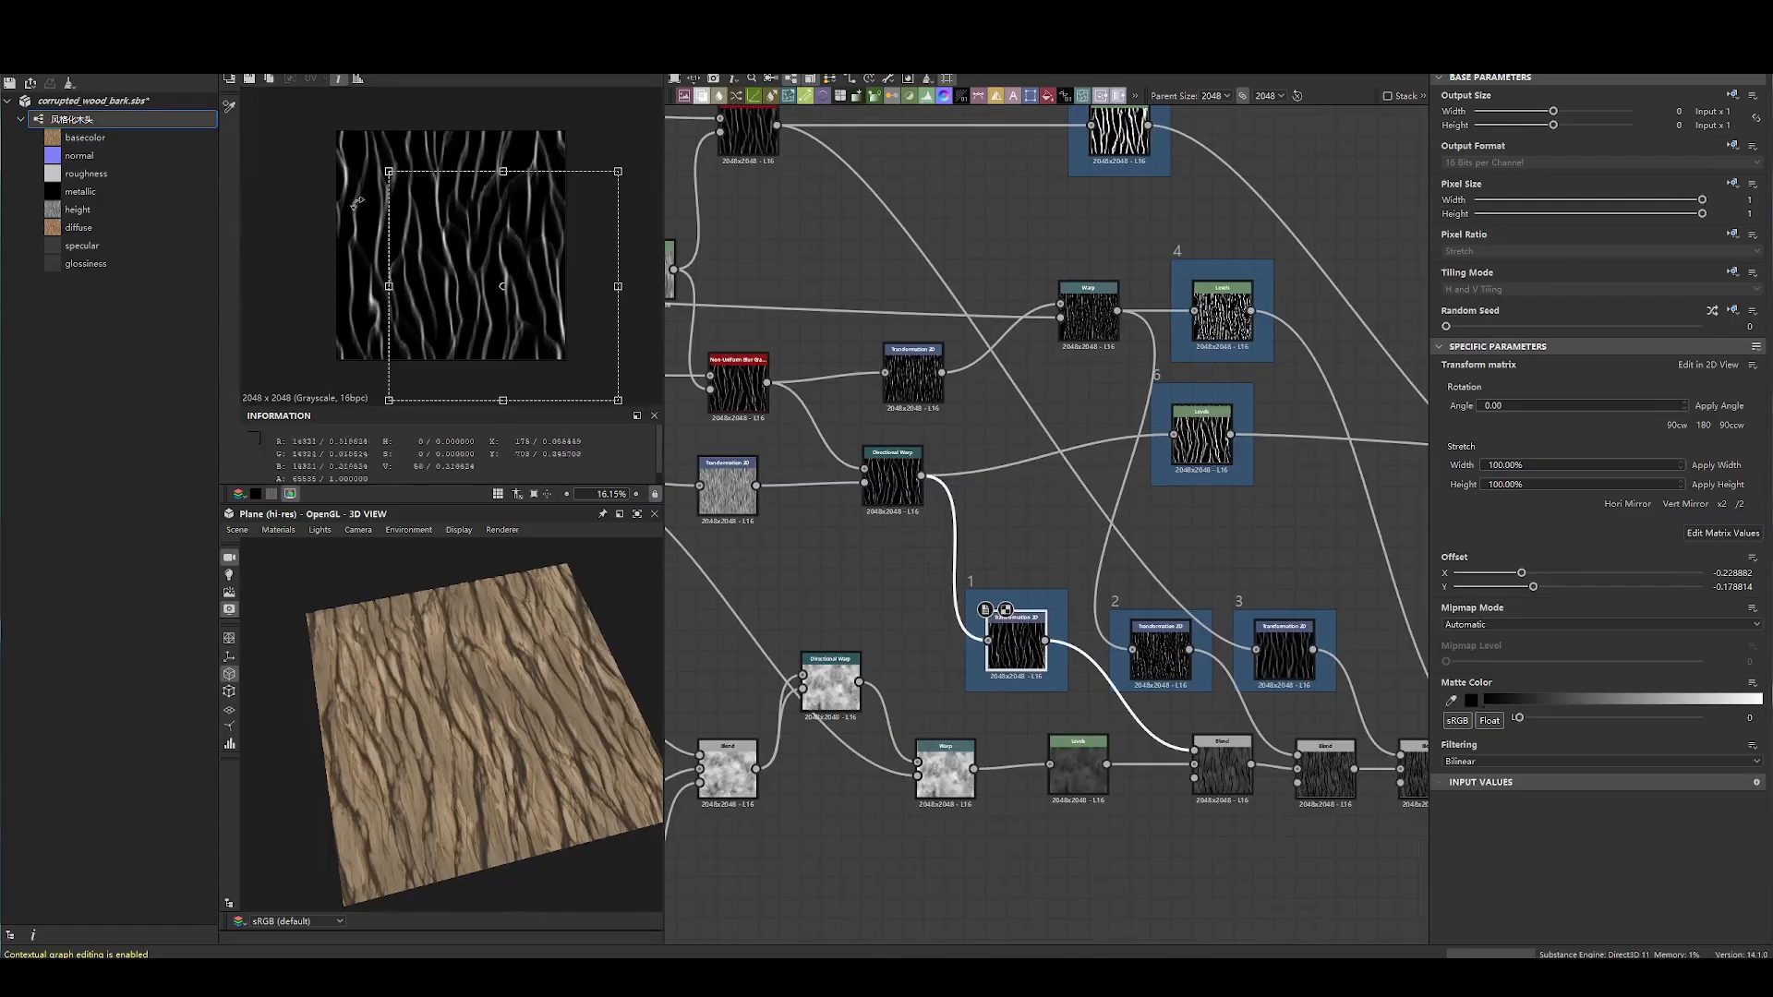
pyautogui.doubleClick(1206, 466)
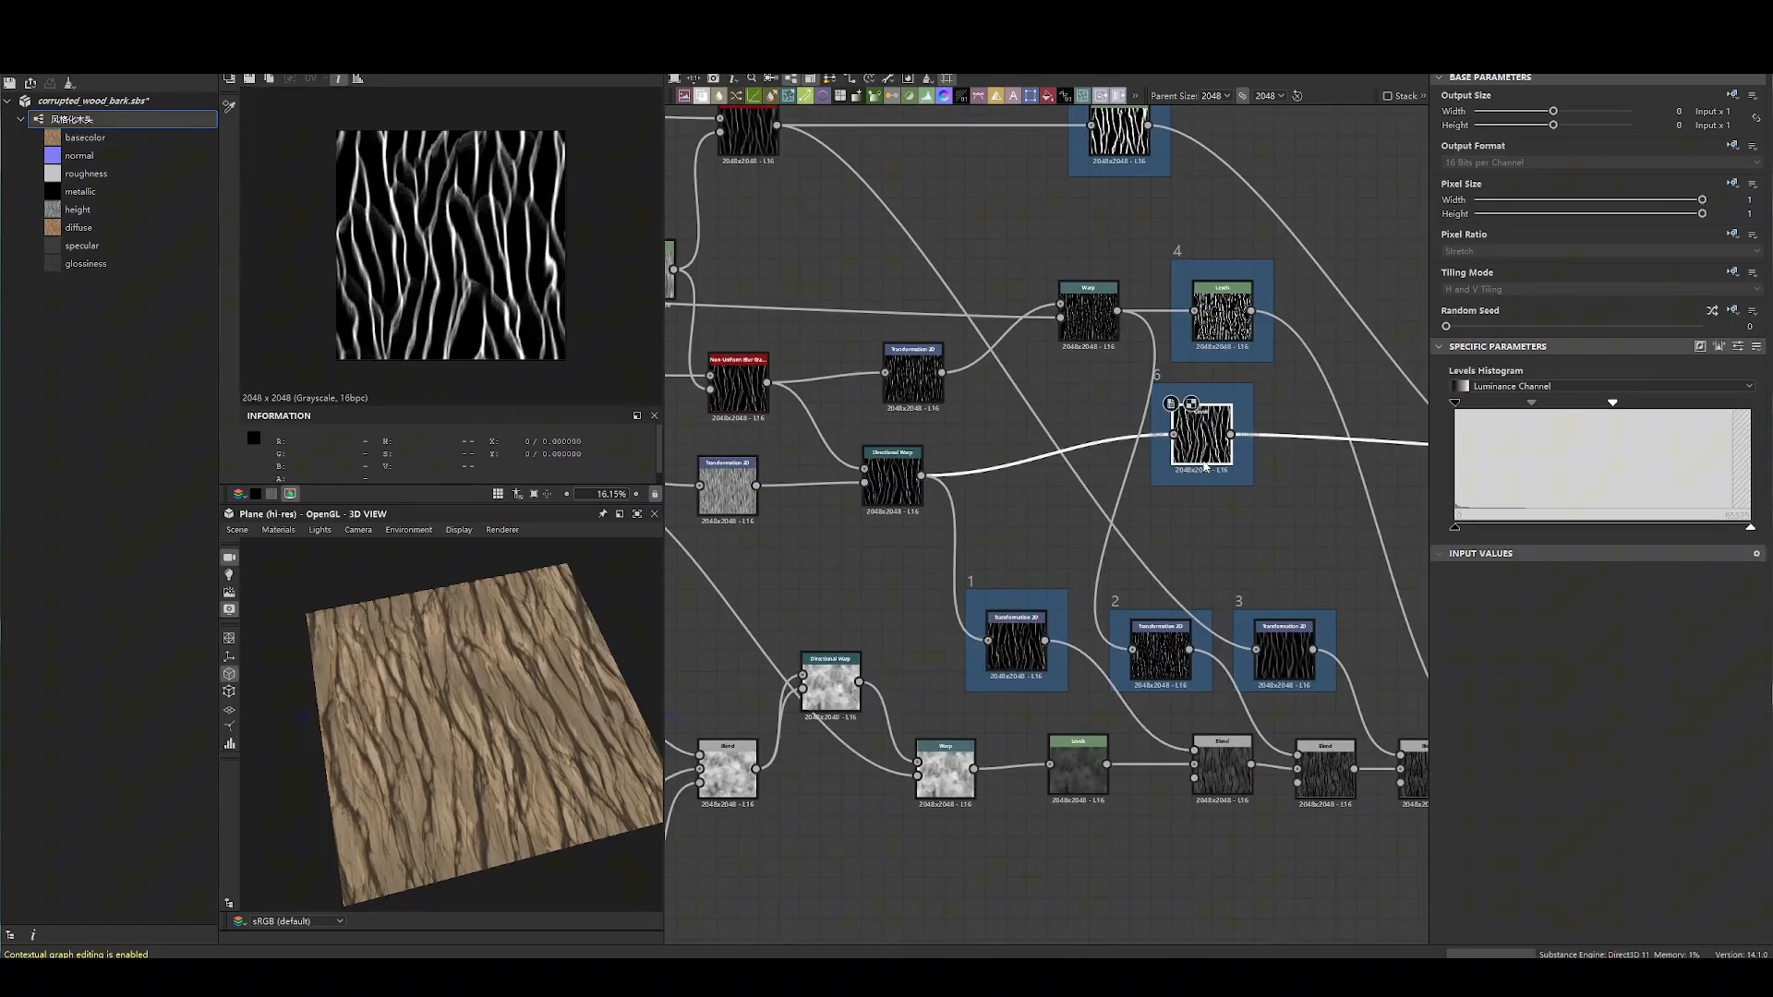
# - Trace the crack pattern from the two upstream Warp nodes through the Transformation 2D and Warp to the Levels in frame 4
pyautogui.moveTo(892, 378); pyautogui.dragTo(1278, 400, button='middle')
pyautogui.moveTo(772, 313); pyautogui.dragTo(1123, 464, button='middle')
pyautogui.doubleClick(1159, 288)
pyautogui.doubleClick(1139, 554)
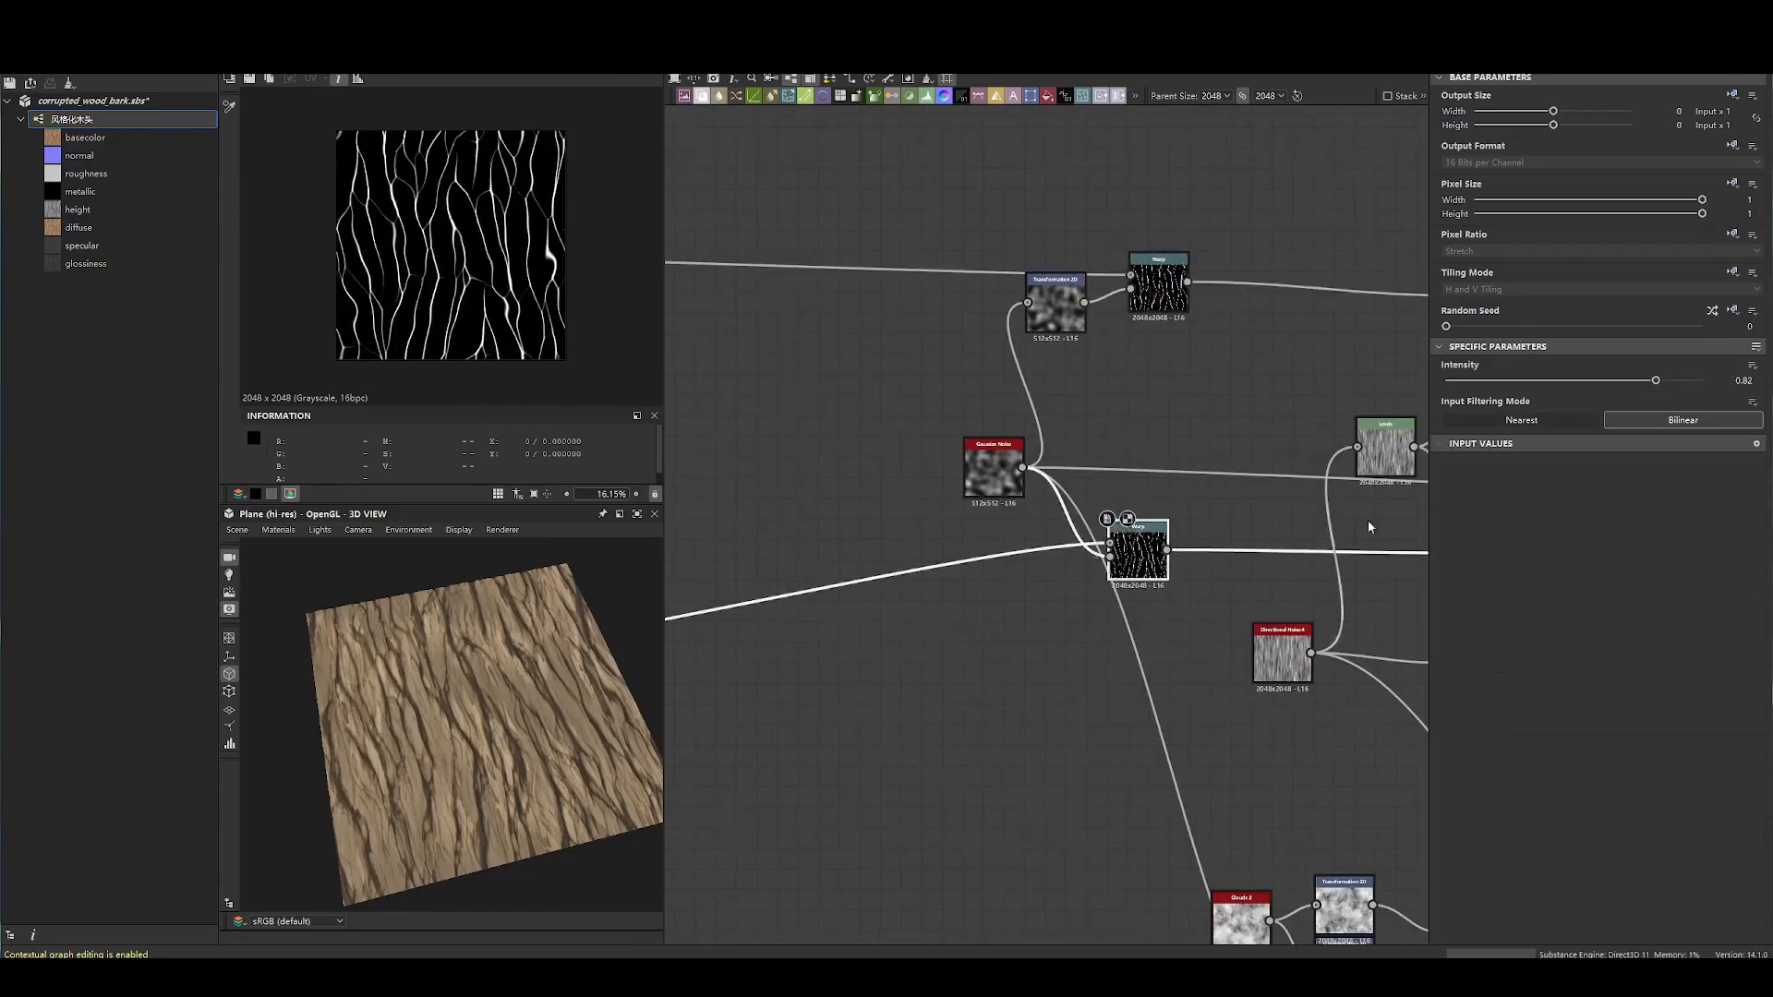
pyautogui.moveTo(1367, 519); pyautogui.dragTo(778, 390, button='middle')
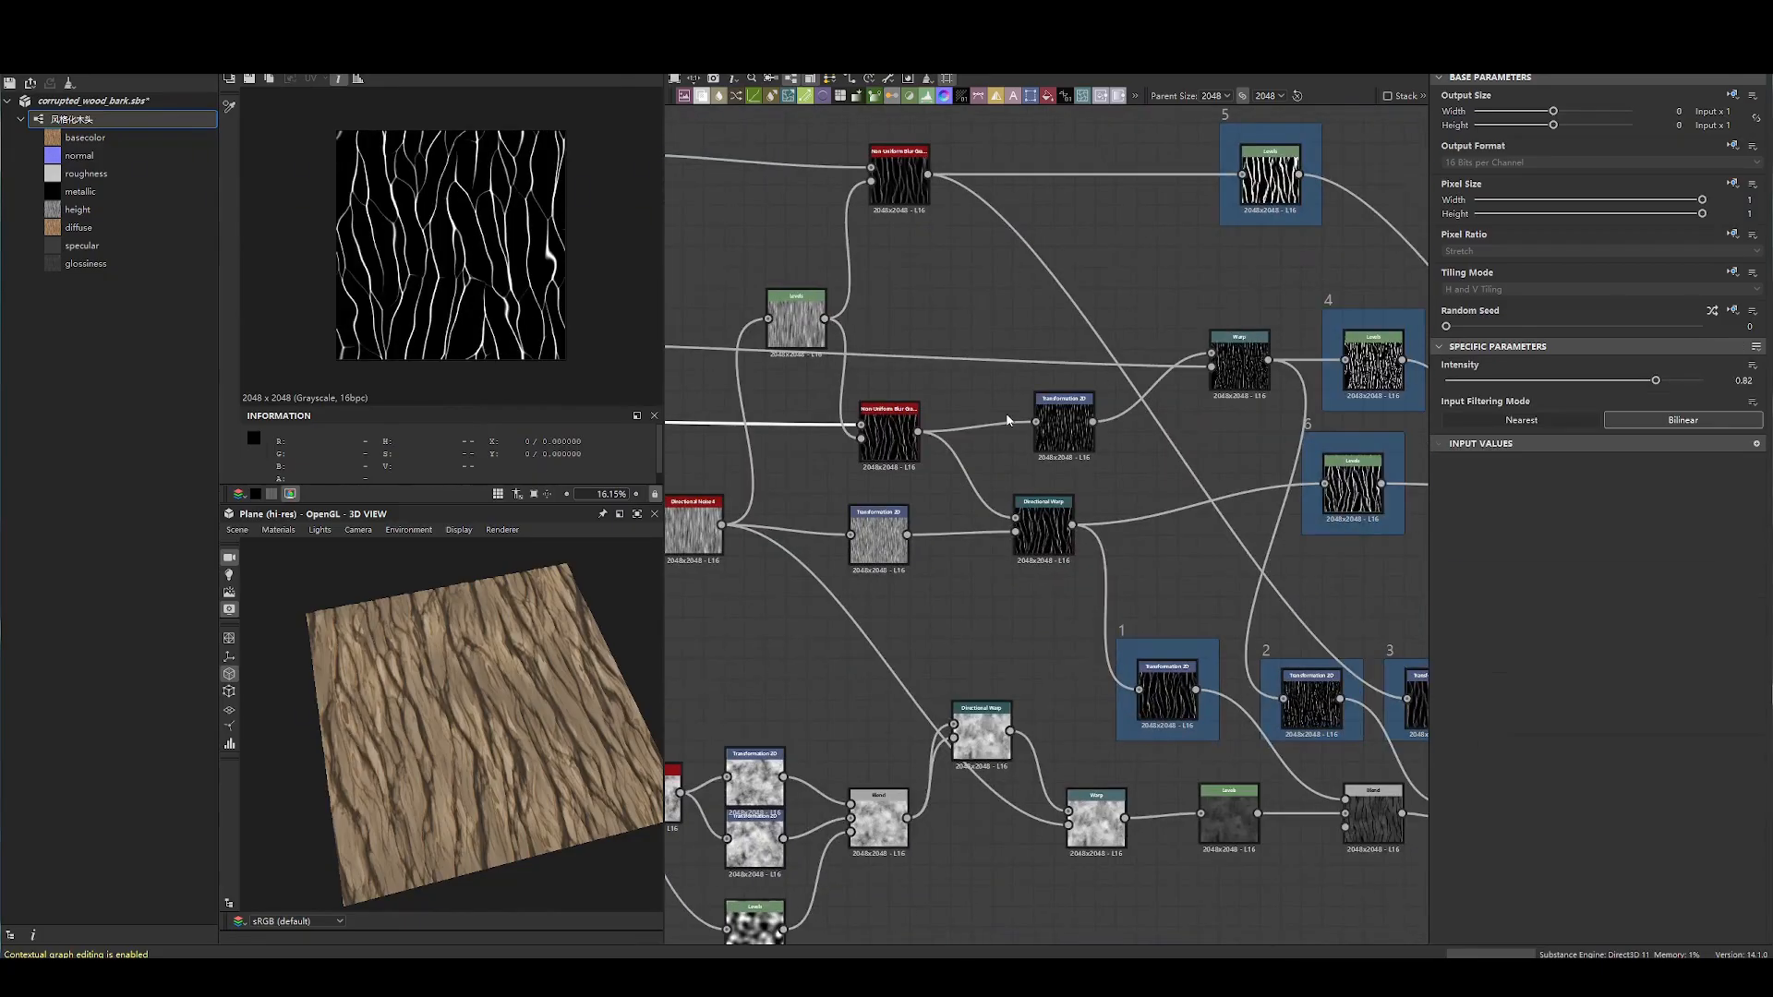
pyautogui.doubleClick(1061, 435)
pyautogui.moveTo(1238, 435); pyautogui.dragTo(1046, 417, button='middle')
pyautogui.doubleClick(1061, 351)
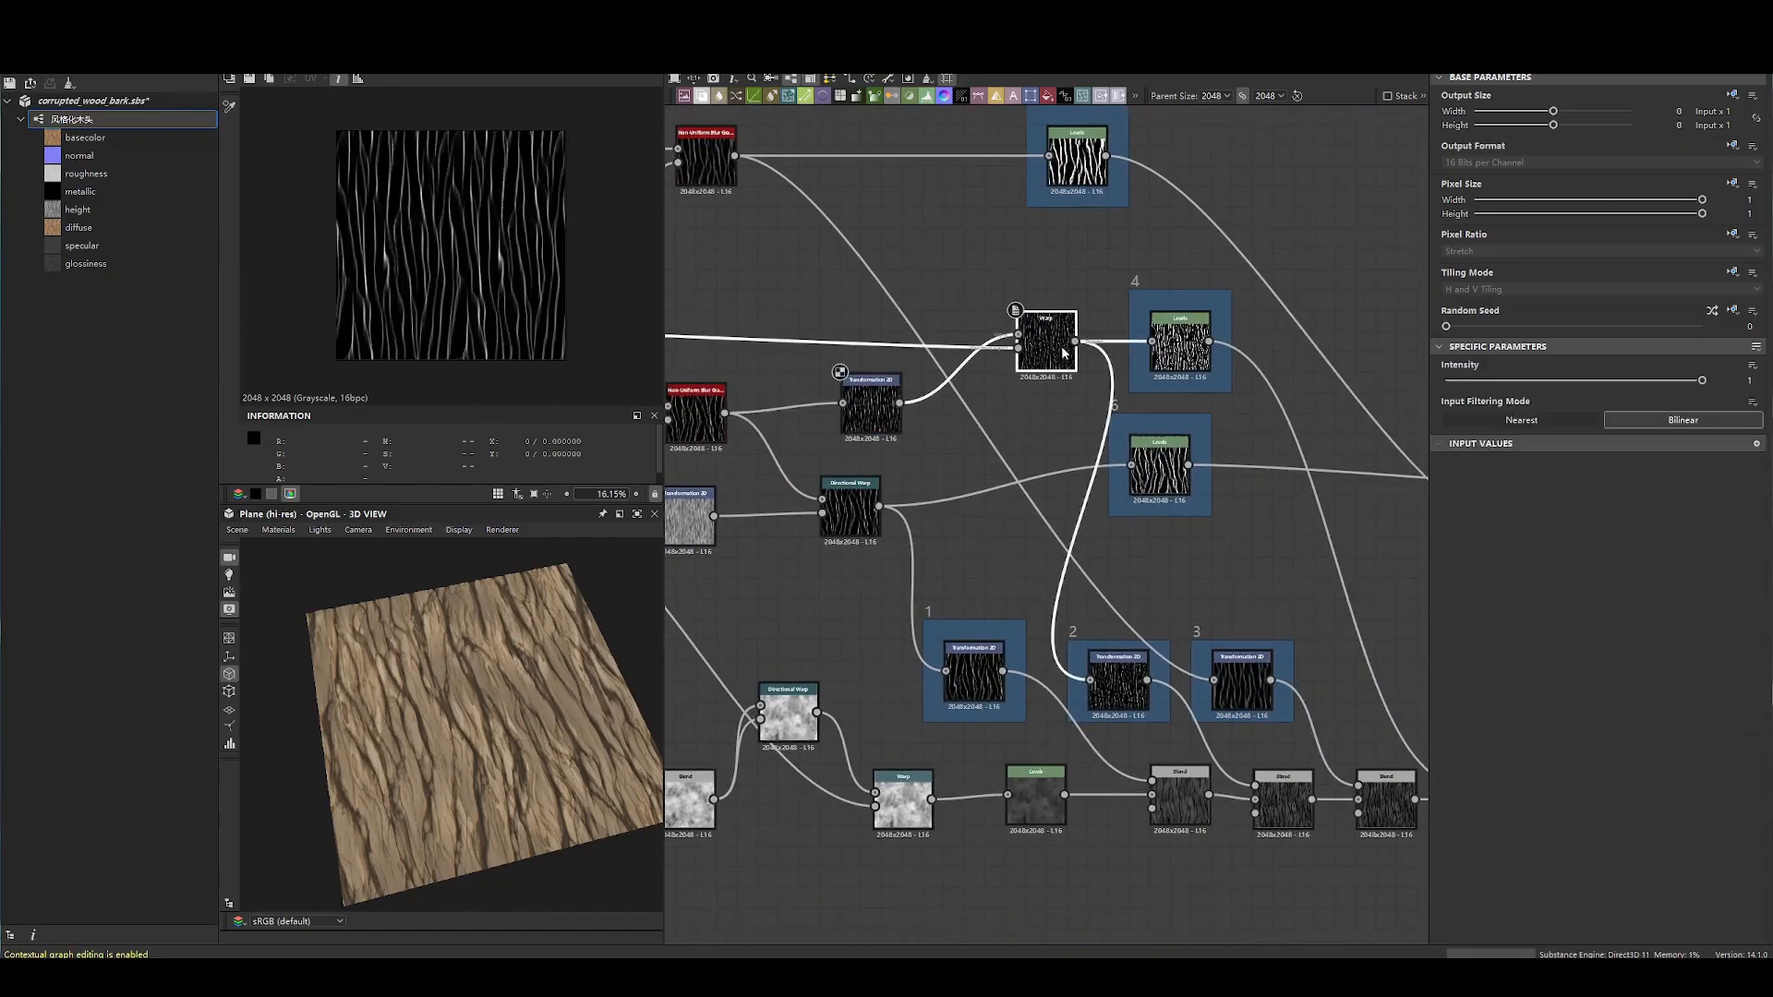
pyautogui.doubleClick(1180, 344)
pyautogui.scroll(-2, 1145, 318)
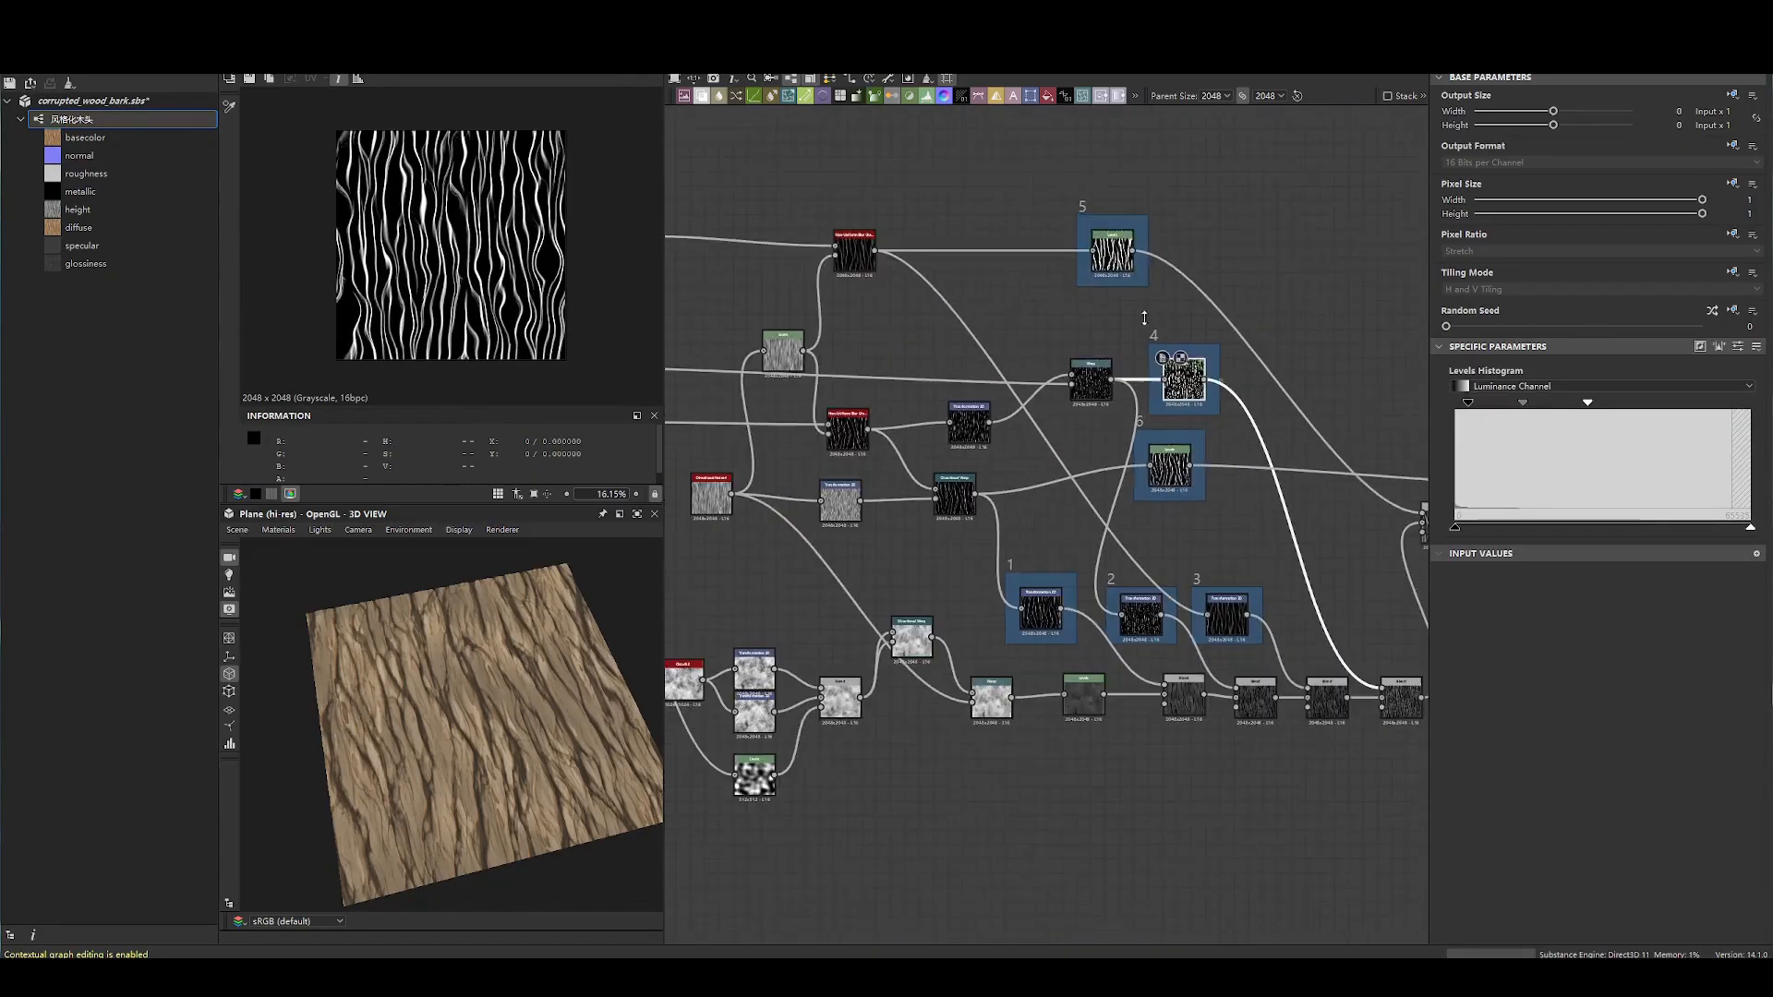
# - Rearrange the graph by moving frame 5, frames 1 to 3 together, and the Warp node that feeds frame 4
pyautogui.moveTo(1127, 218); pyautogui.dragTo(1211, 219)
pyautogui.moveTo(990, 556); pyautogui.dragTo(1277, 656)
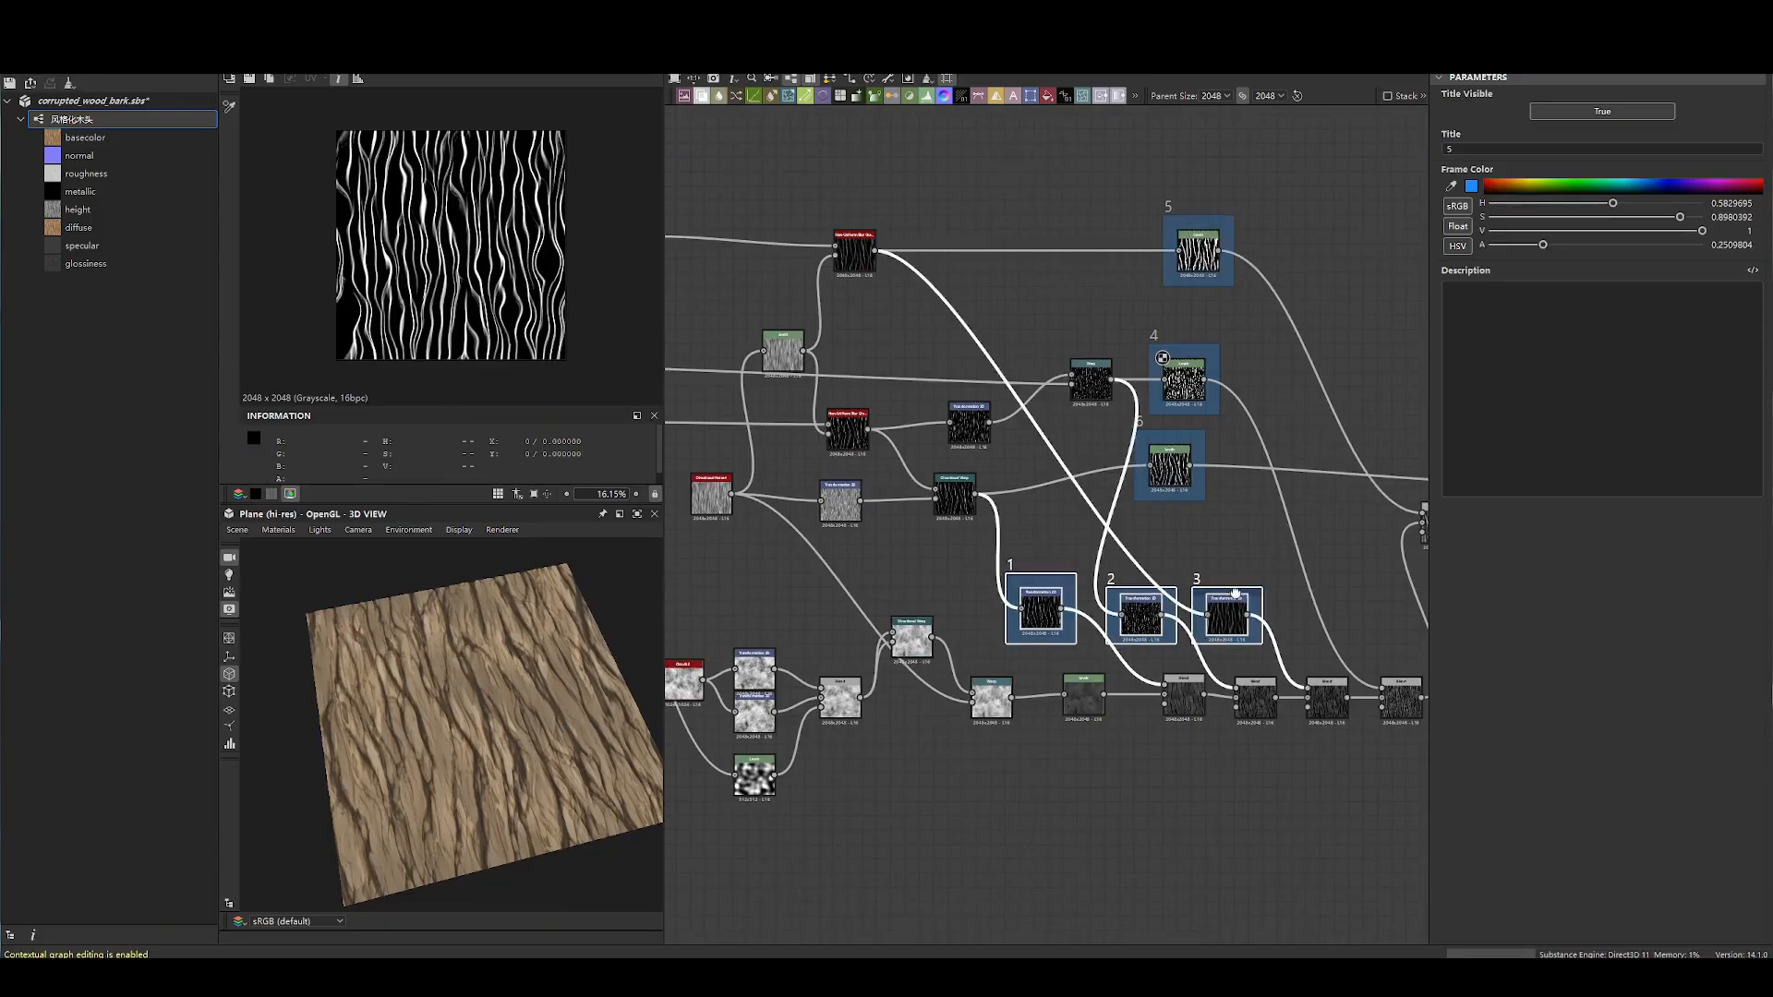
pyautogui.moveTo(1231, 596); pyautogui.dragTo(1301, 582)
pyautogui.click(1259, 360)
pyautogui.moveTo(1090, 388); pyautogui.dragTo(1053, 374)
# - Examine the Non-Uniform Blur node feeding frame 5 and trace its branch back to the source nodes
pyautogui.scroll(-2, 1053, 281)
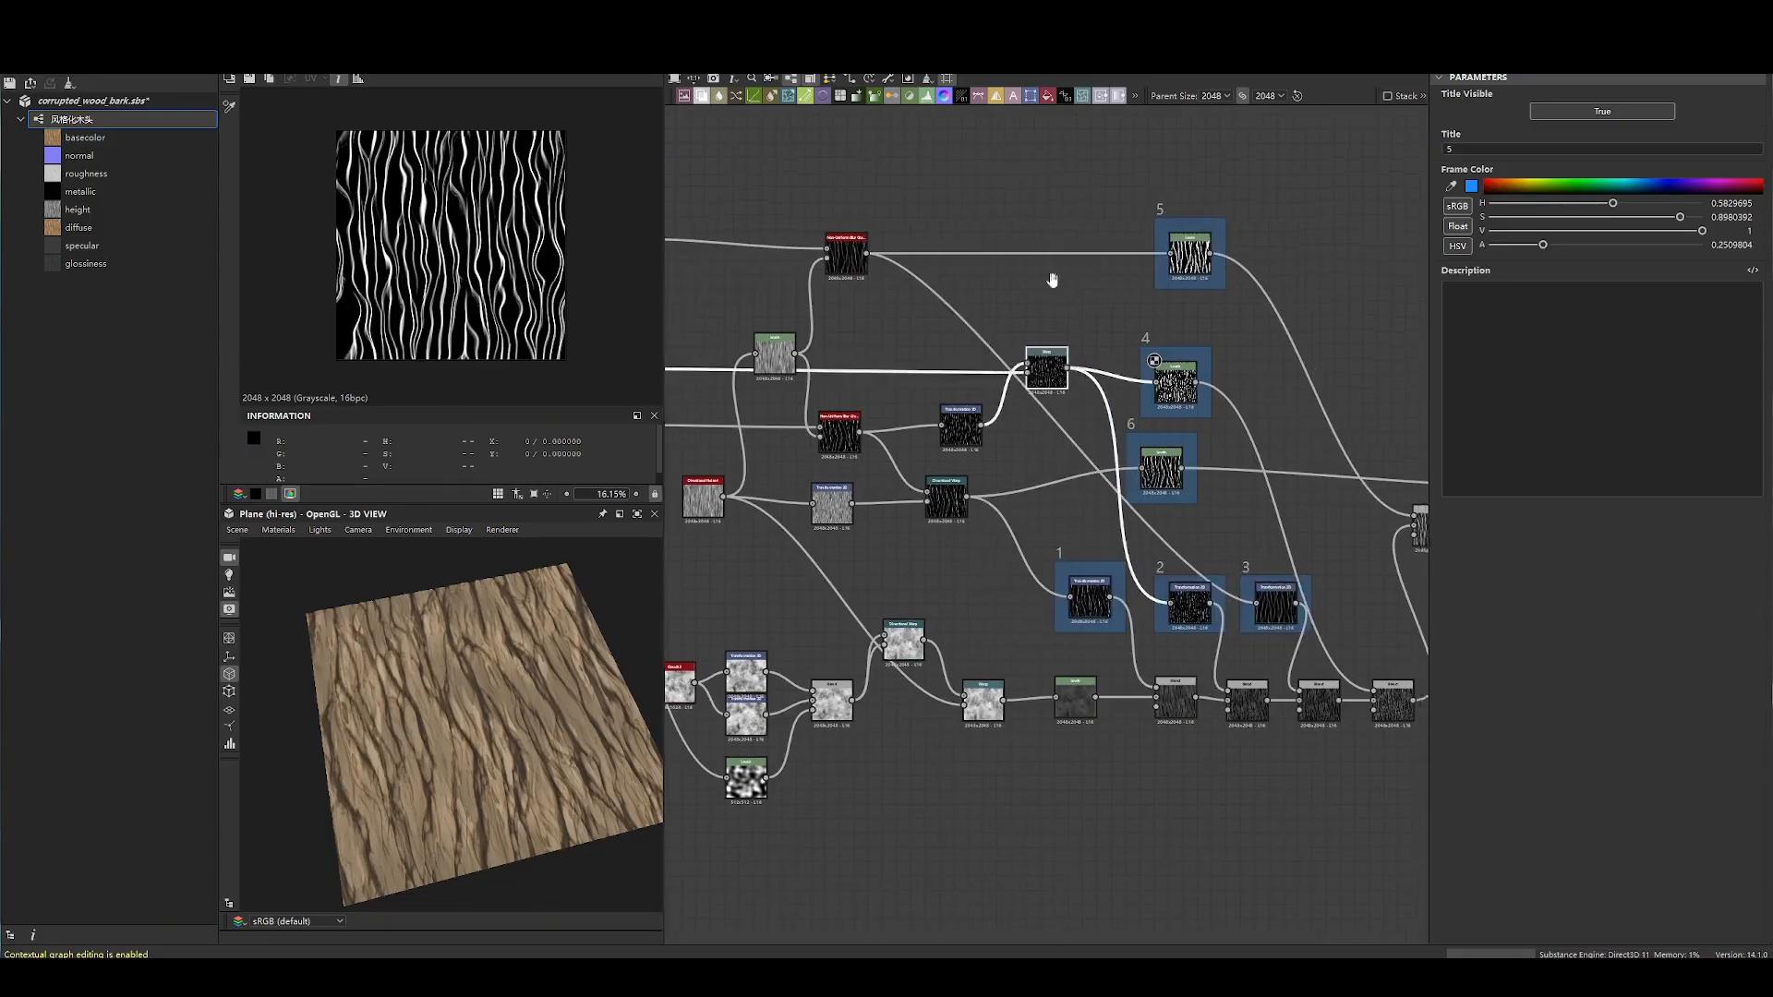
pyautogui.moveTo(1011, 337); pyautogui.dragTo(1169, 335, button='middle')
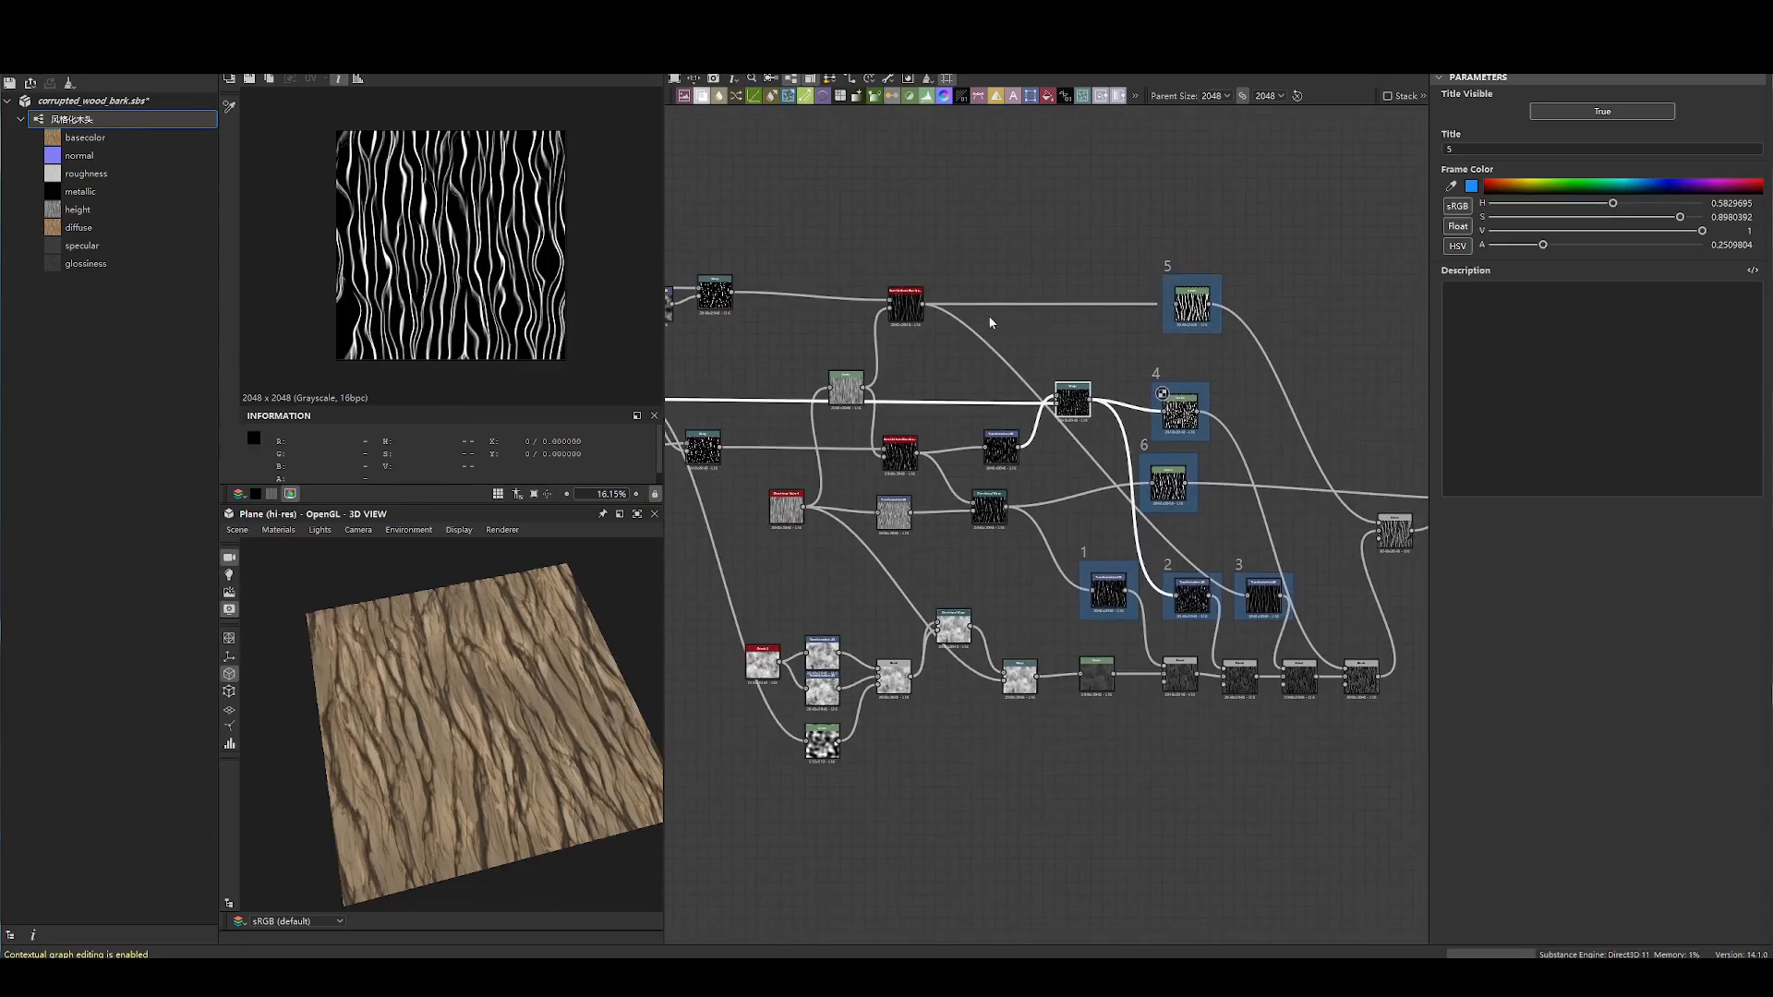
pyautogui.moveTo(989, 314); pyautogui.dragTo(1164, 314, button='middle')
pyautogui.scroll(3, 1126, 312)
pyautogui.click(1114, 308)
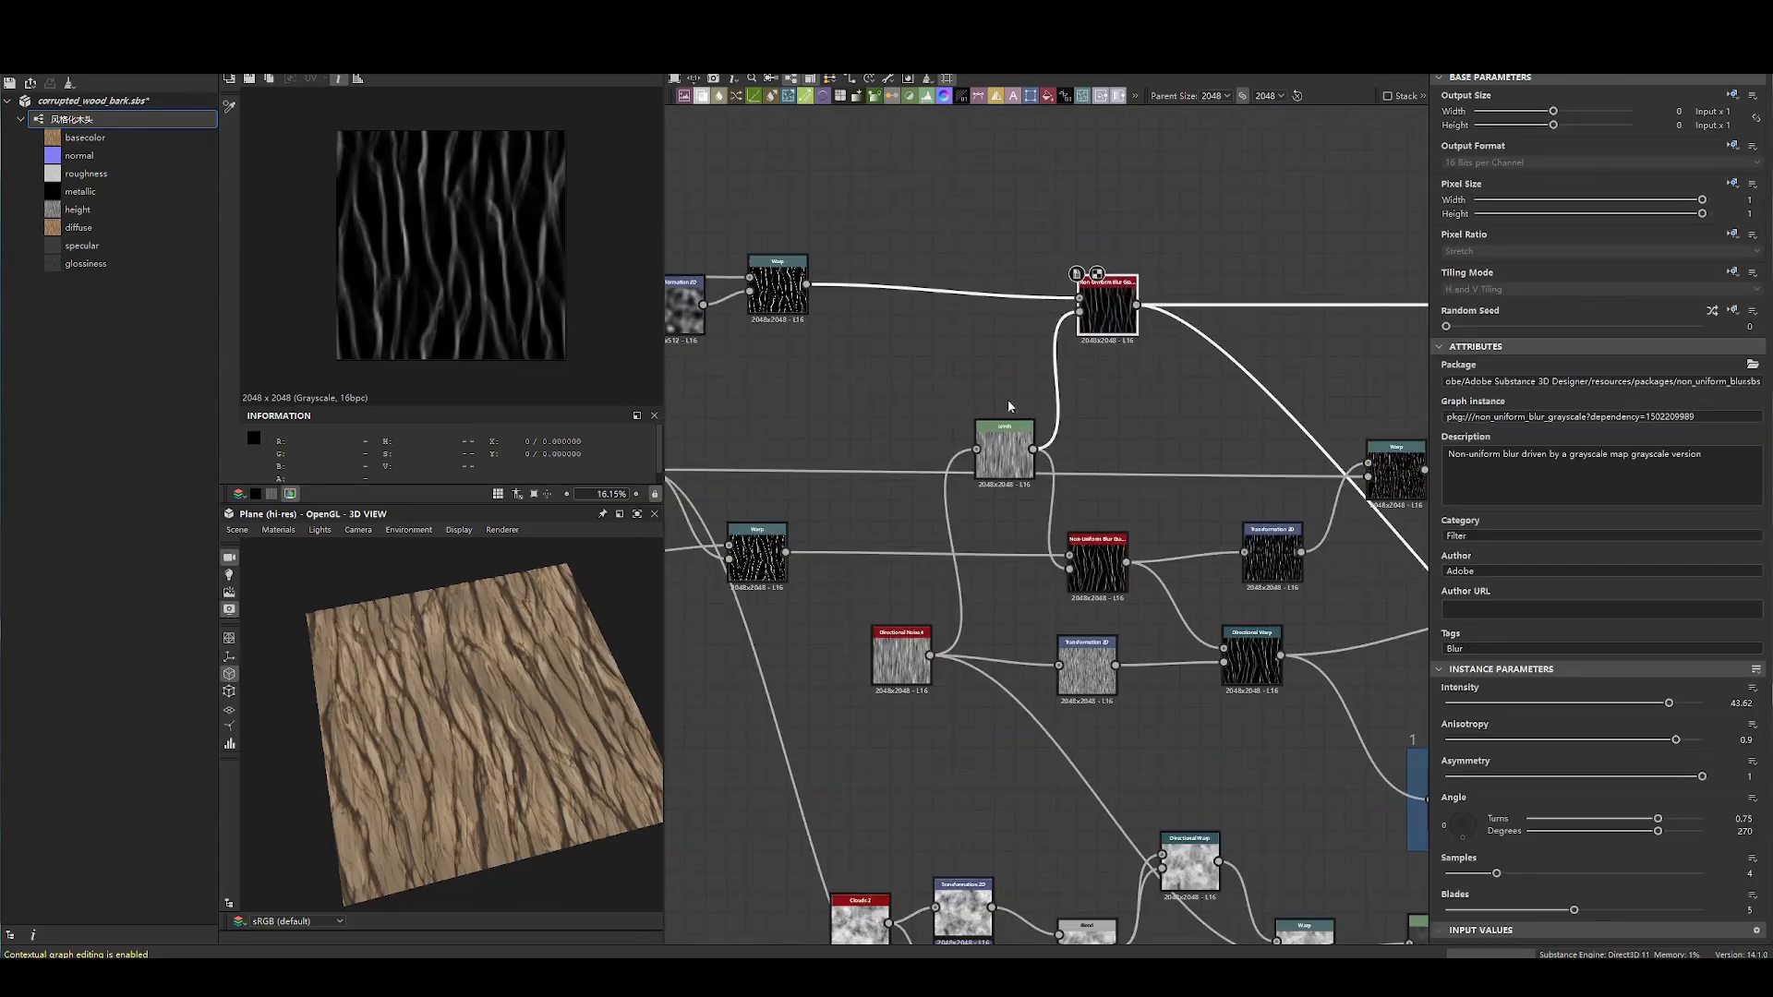
pyautogui.moveTo(1007, 399); pyautogui.dragTo(1203, 393, button='middle')
pyautogui.scroll(-3, 1203, 394)
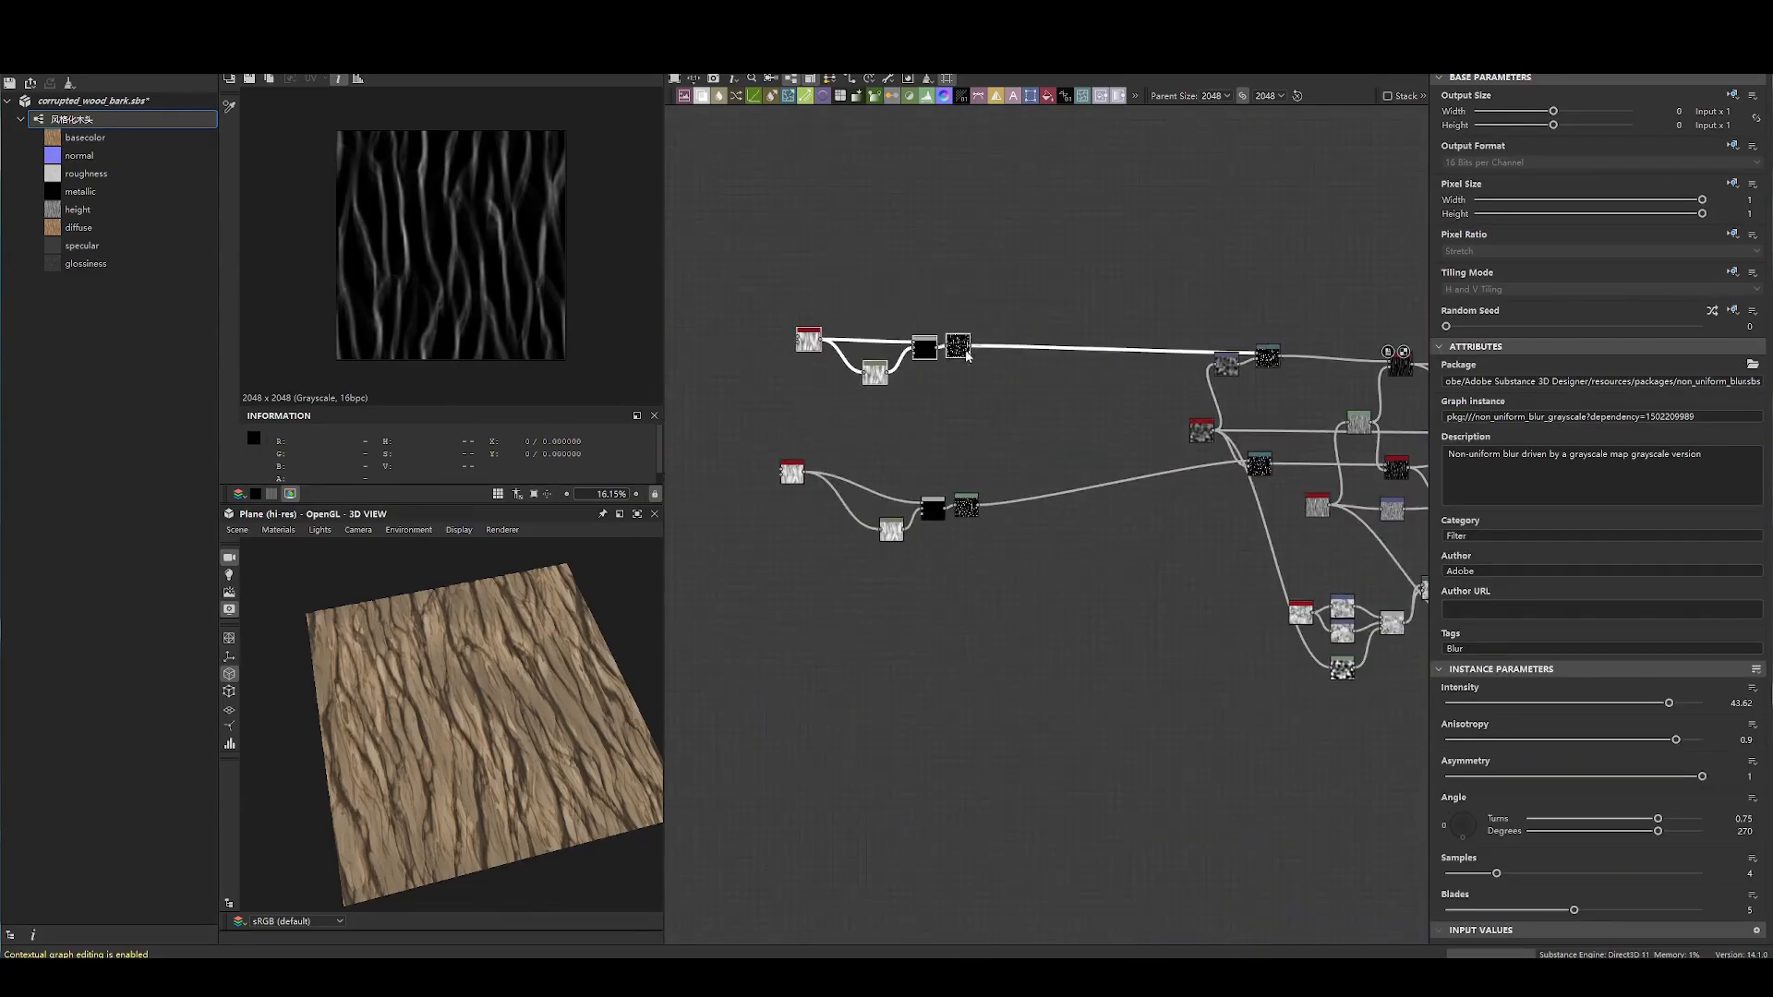
pyautogui.moveTo(968, 356); pyautogui.dragTo(1094, 317)
pyautogui.moveTo(1173, 378); pyautogui.dragTo(776, 367, button='middle')
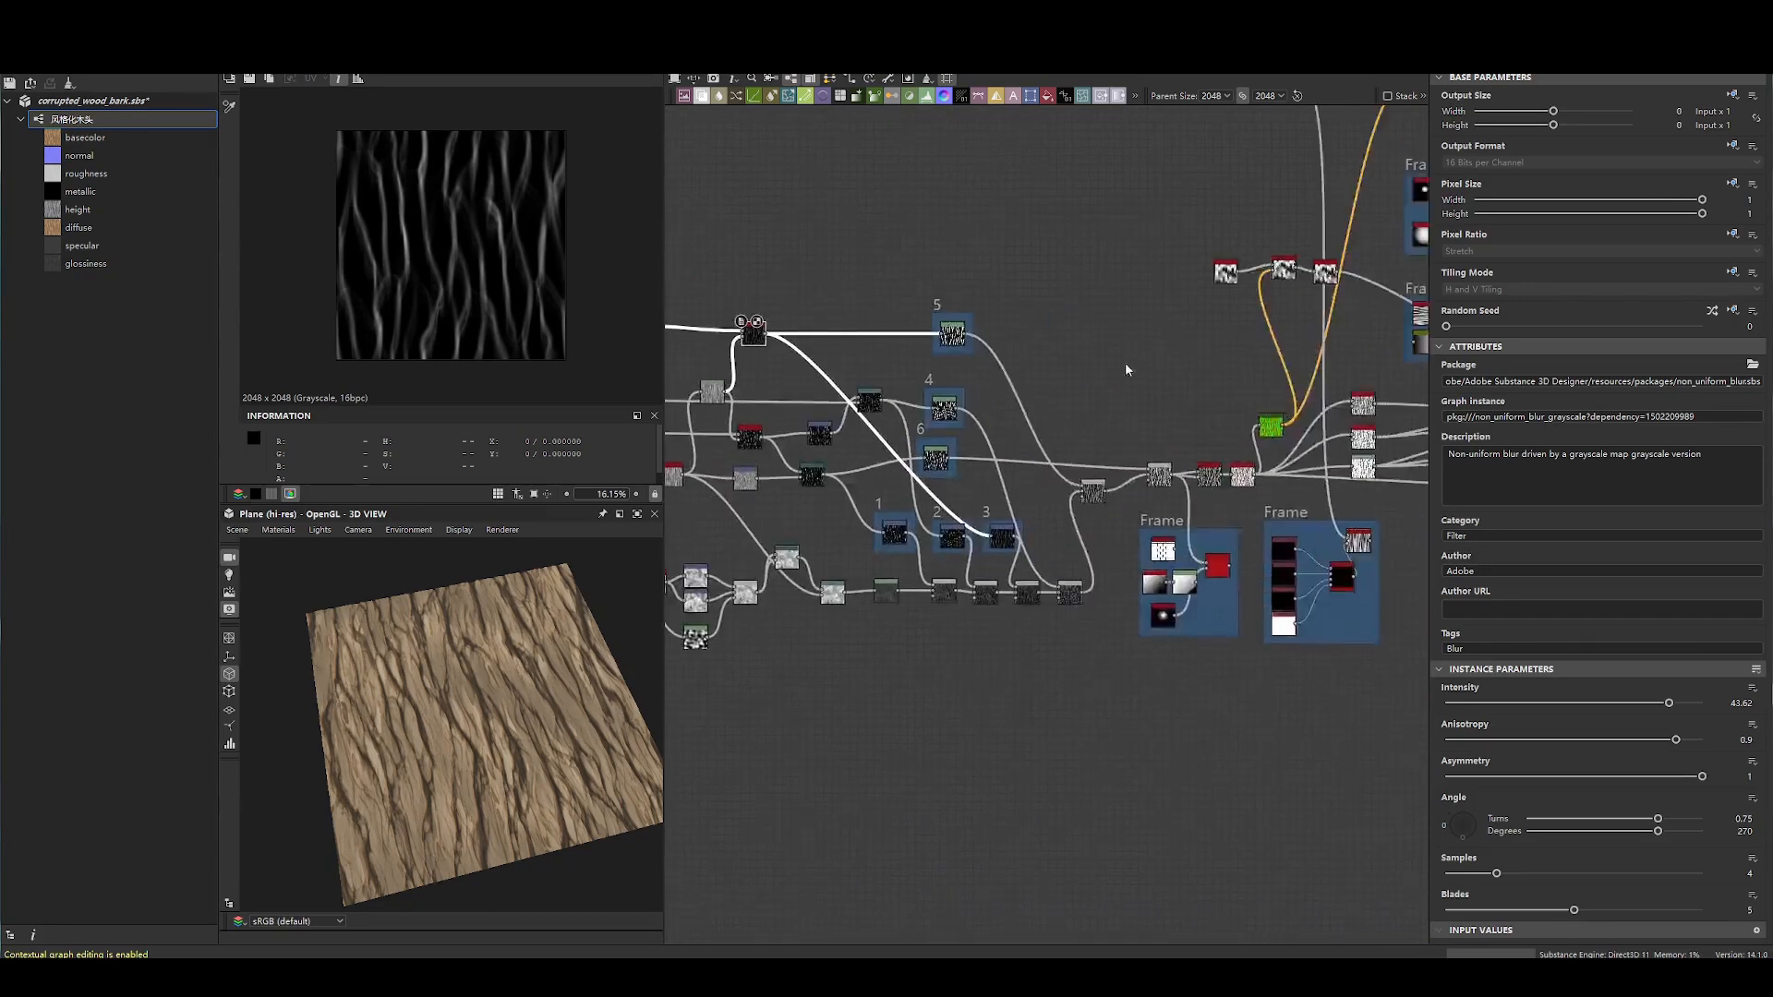
# - Compare the Levels output in frame 5 with the offset Transformation 2D in frame 3 from the same blur branch
pyautogui.scroll(2, 1124, 358)
pyautogui.moveTo(829, 275); pyautogui.dragTo(944, 354)
pyautogui.moveTo(986, 424); pyautogui.dragTo(1078, 310, button='middle')
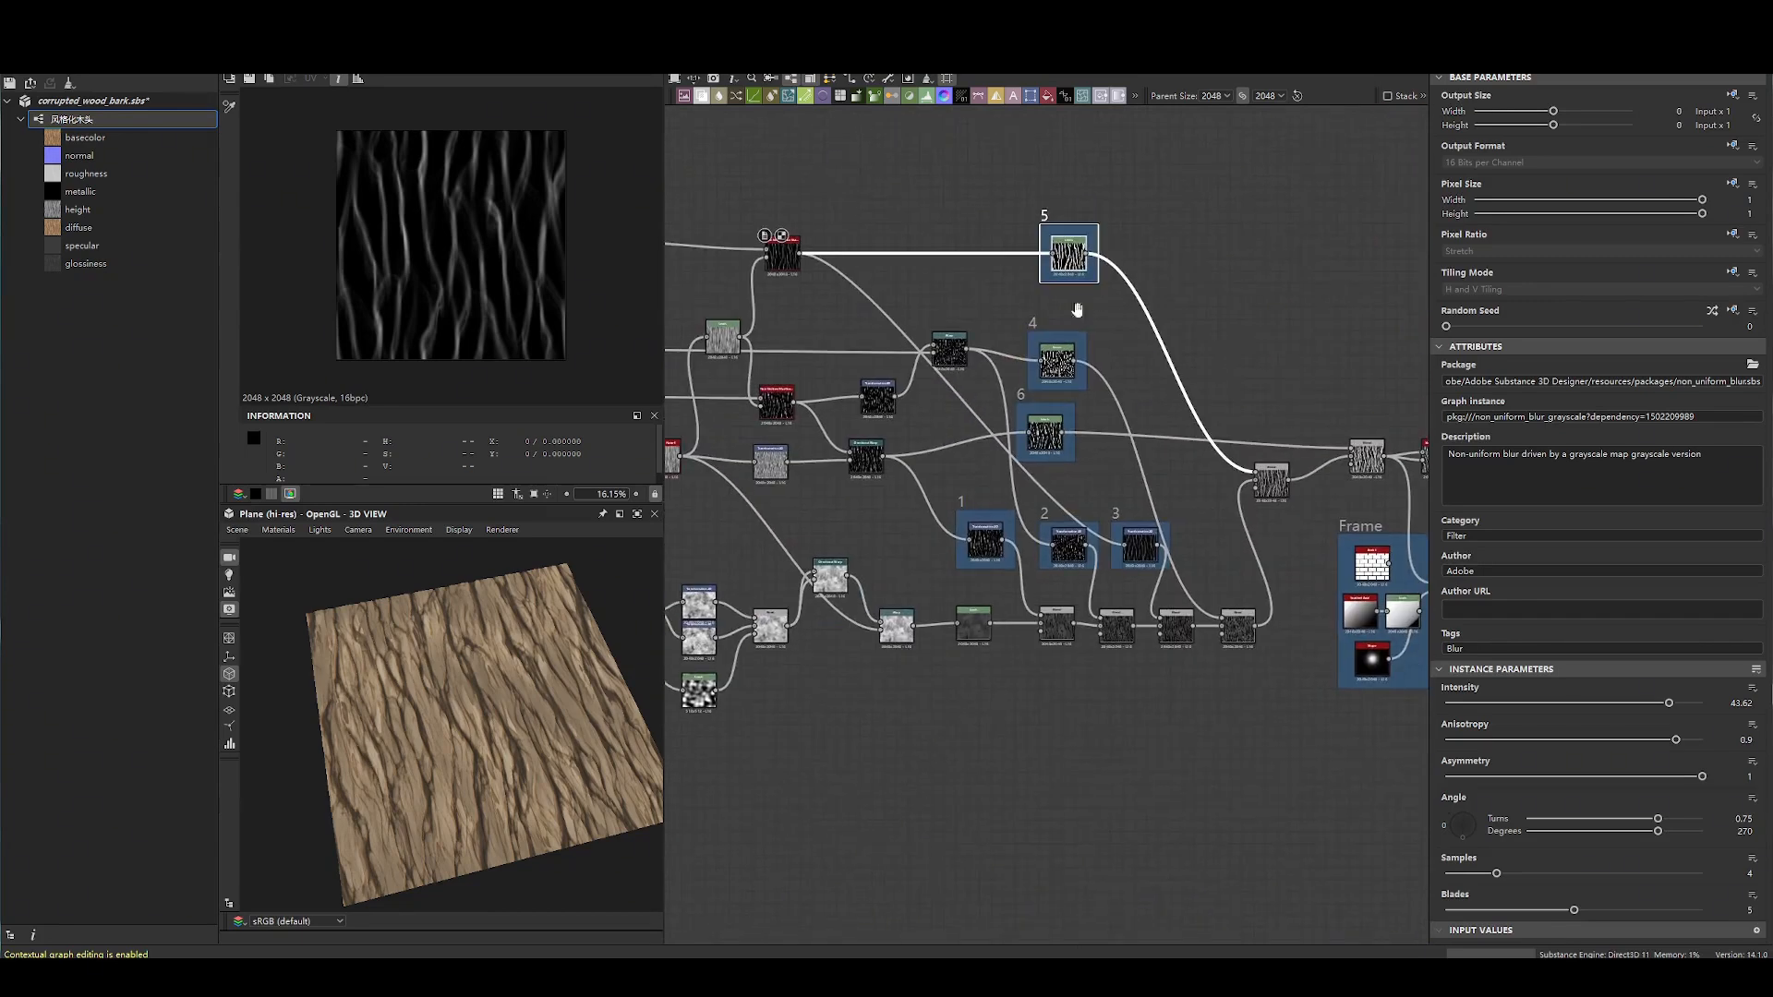
pyautogui.doubleClick(1275, 478)
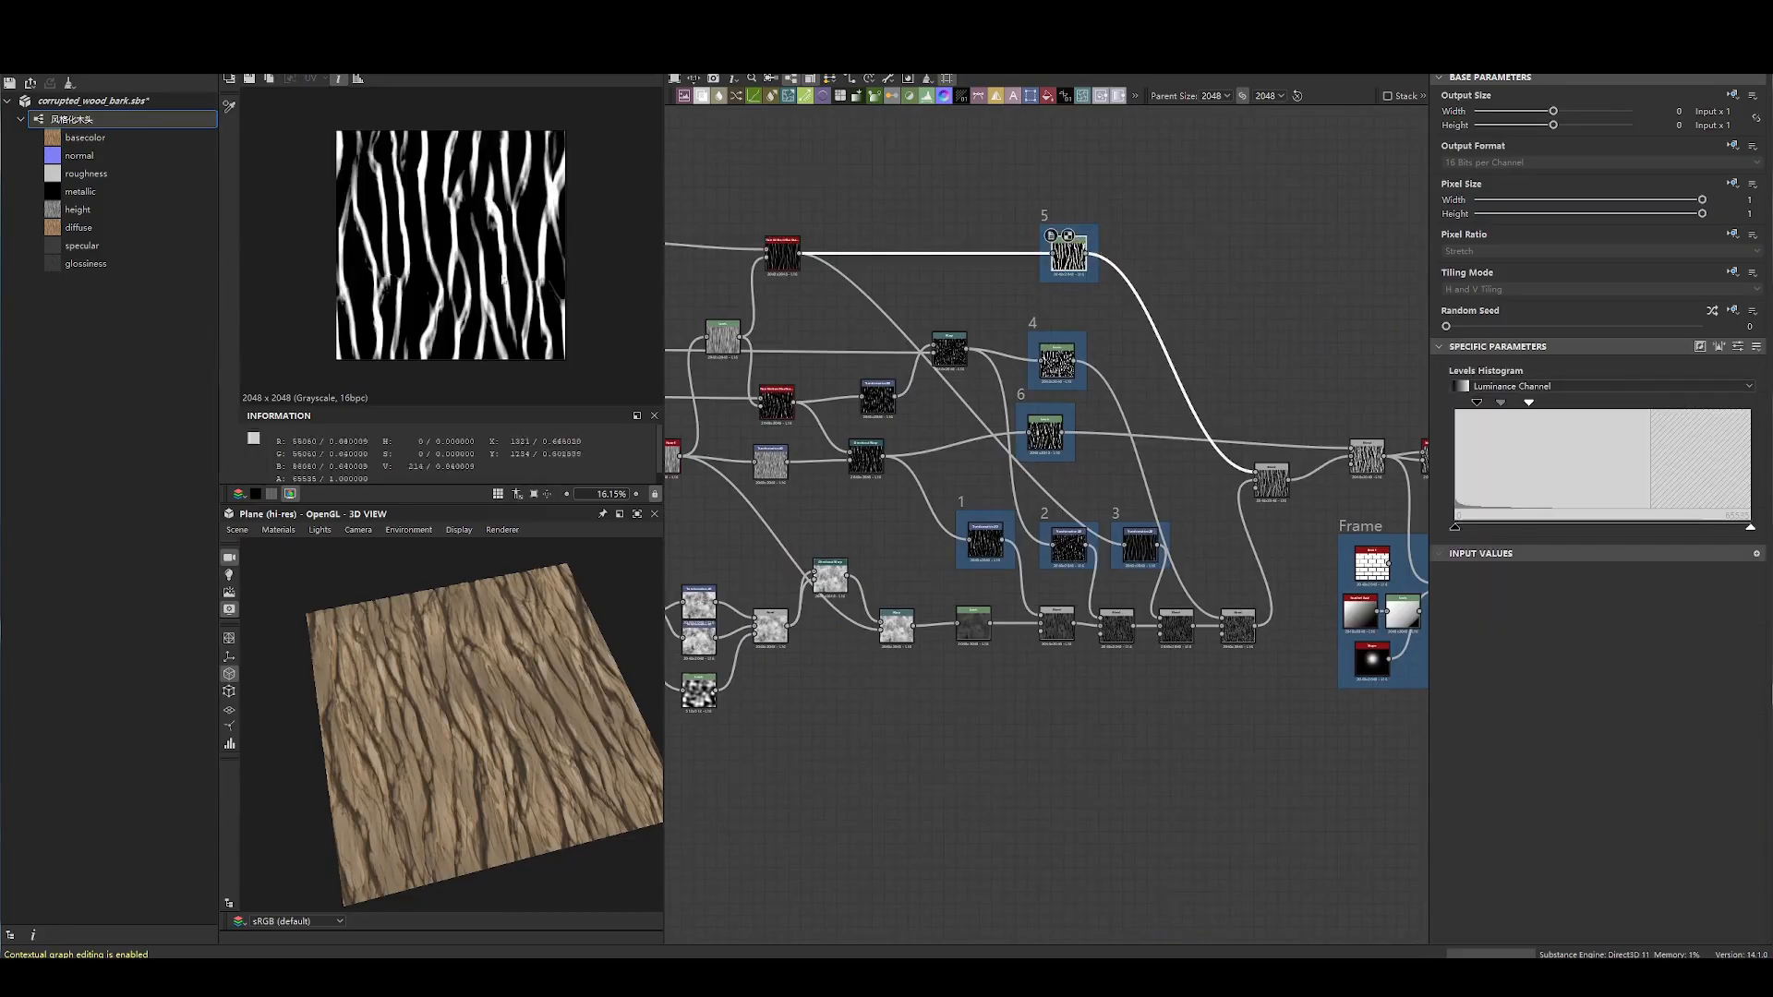
pyautogui.scroll(3, 1178, 536)
pyautogui.doubleClick(1099, 555)
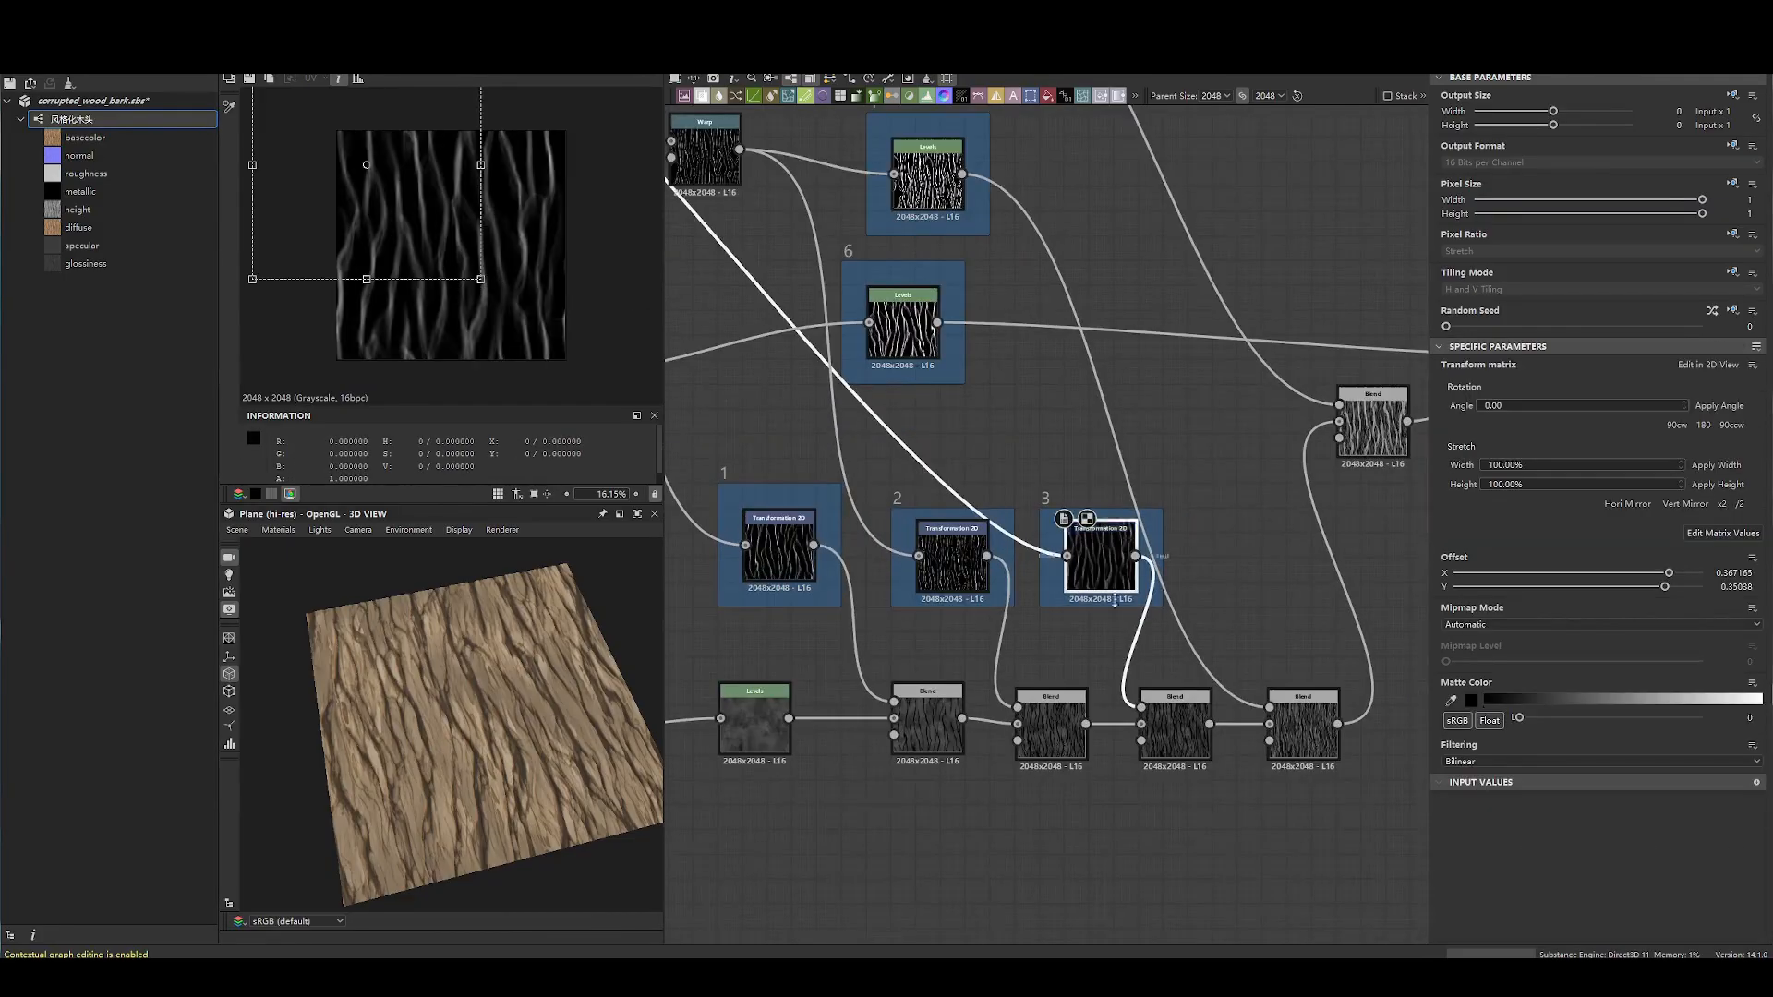
pyautogui.scroll(-3, 1094, 552)
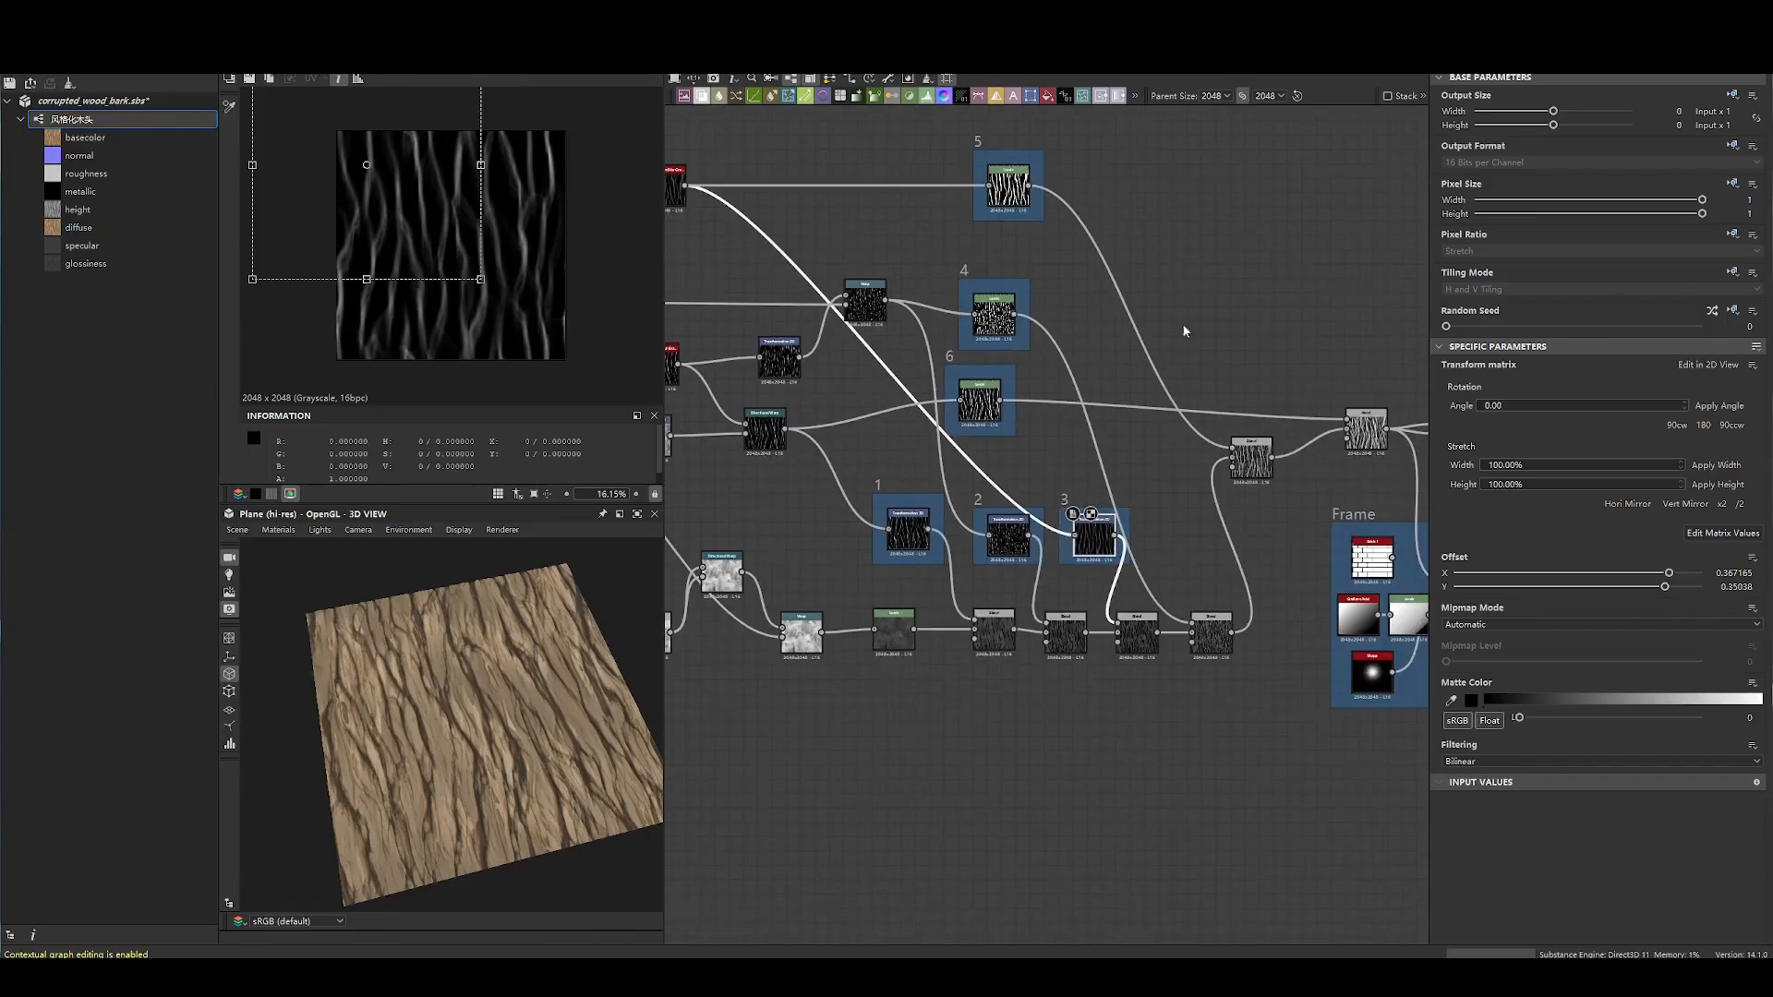
pyautogui.click(1188, 486)
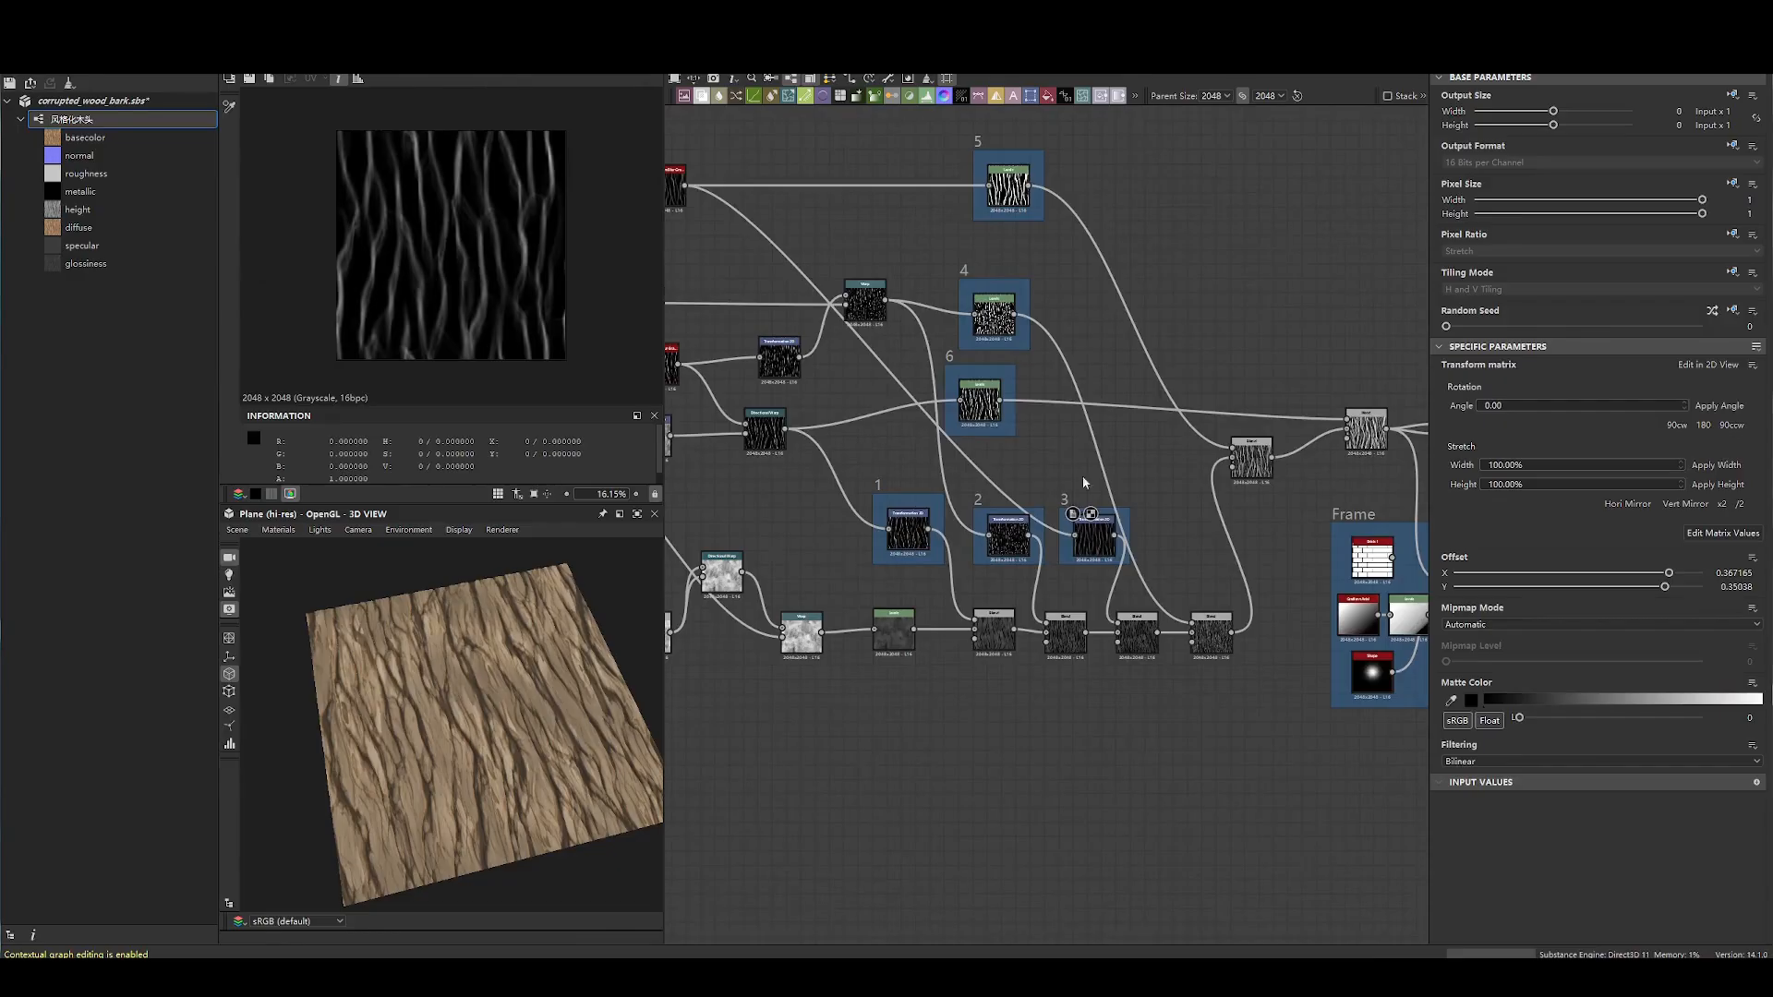
pyautogui.scroll(3, 1084, 482)
pyautogui.click(1090, 623)
pyautogui.scroll(-2, 1113, 302)
pyautogui.doubleClick(1067, 211)
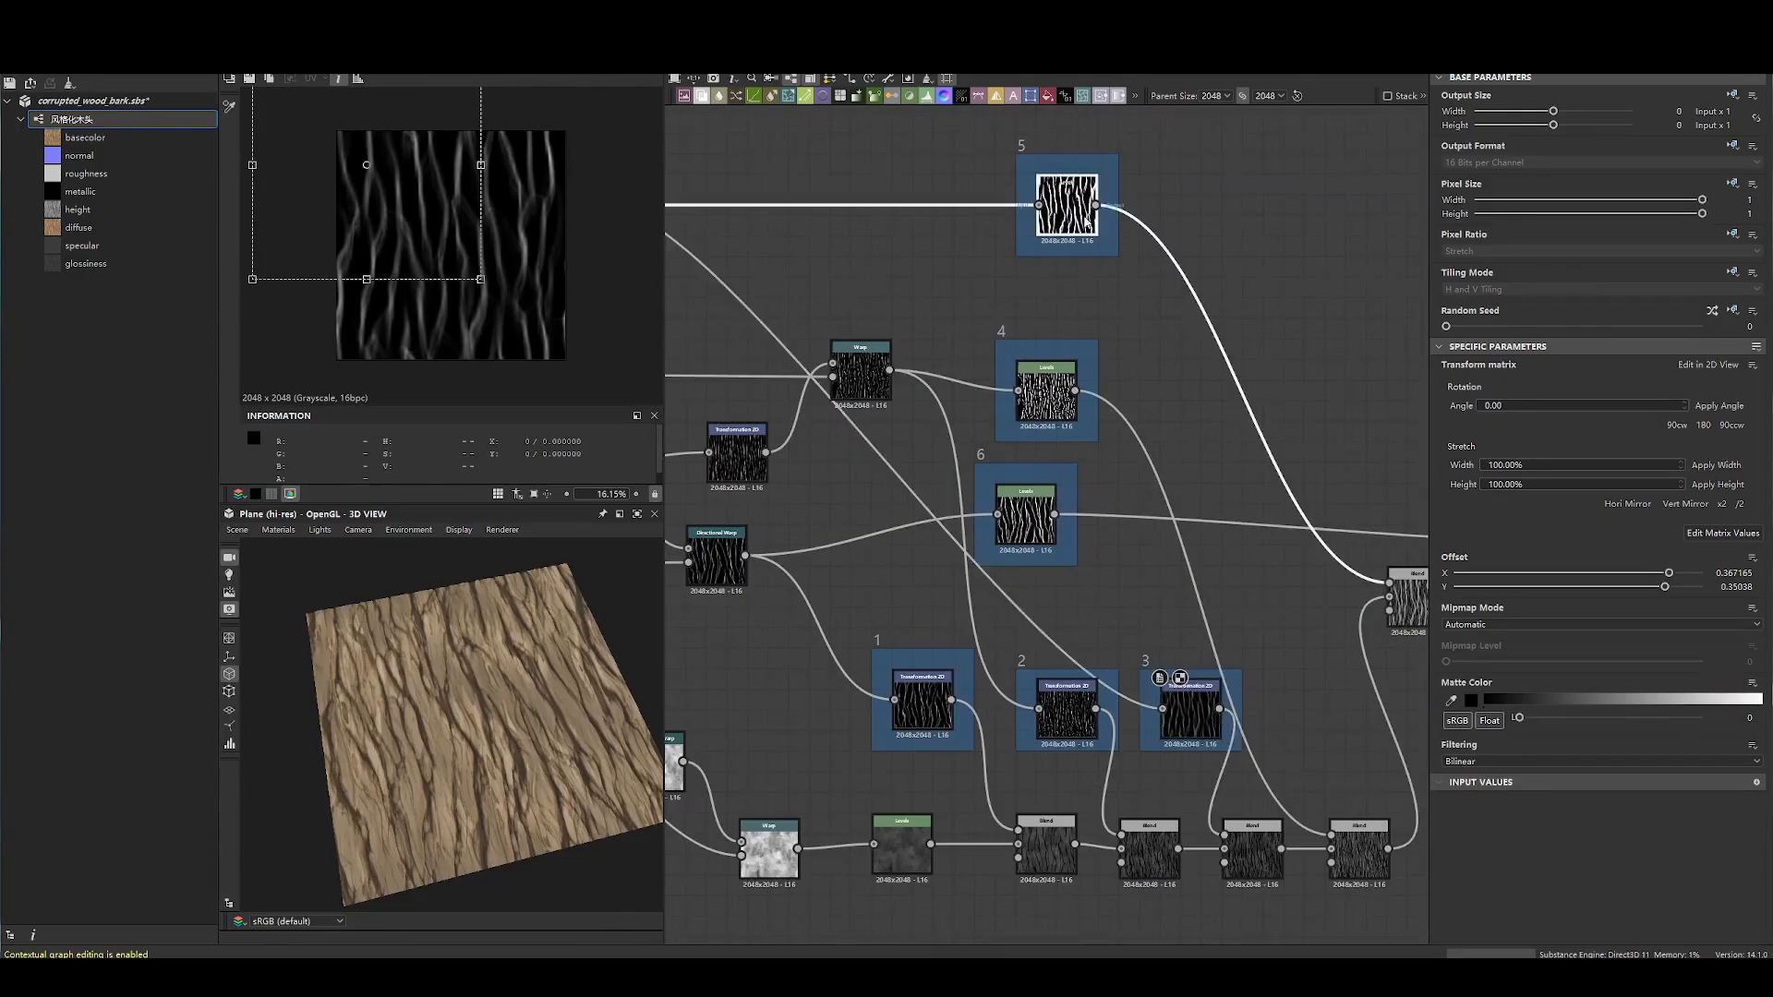
pyautogui.click(1203, 725)
pyautogui.doubleClick(1202, 725)
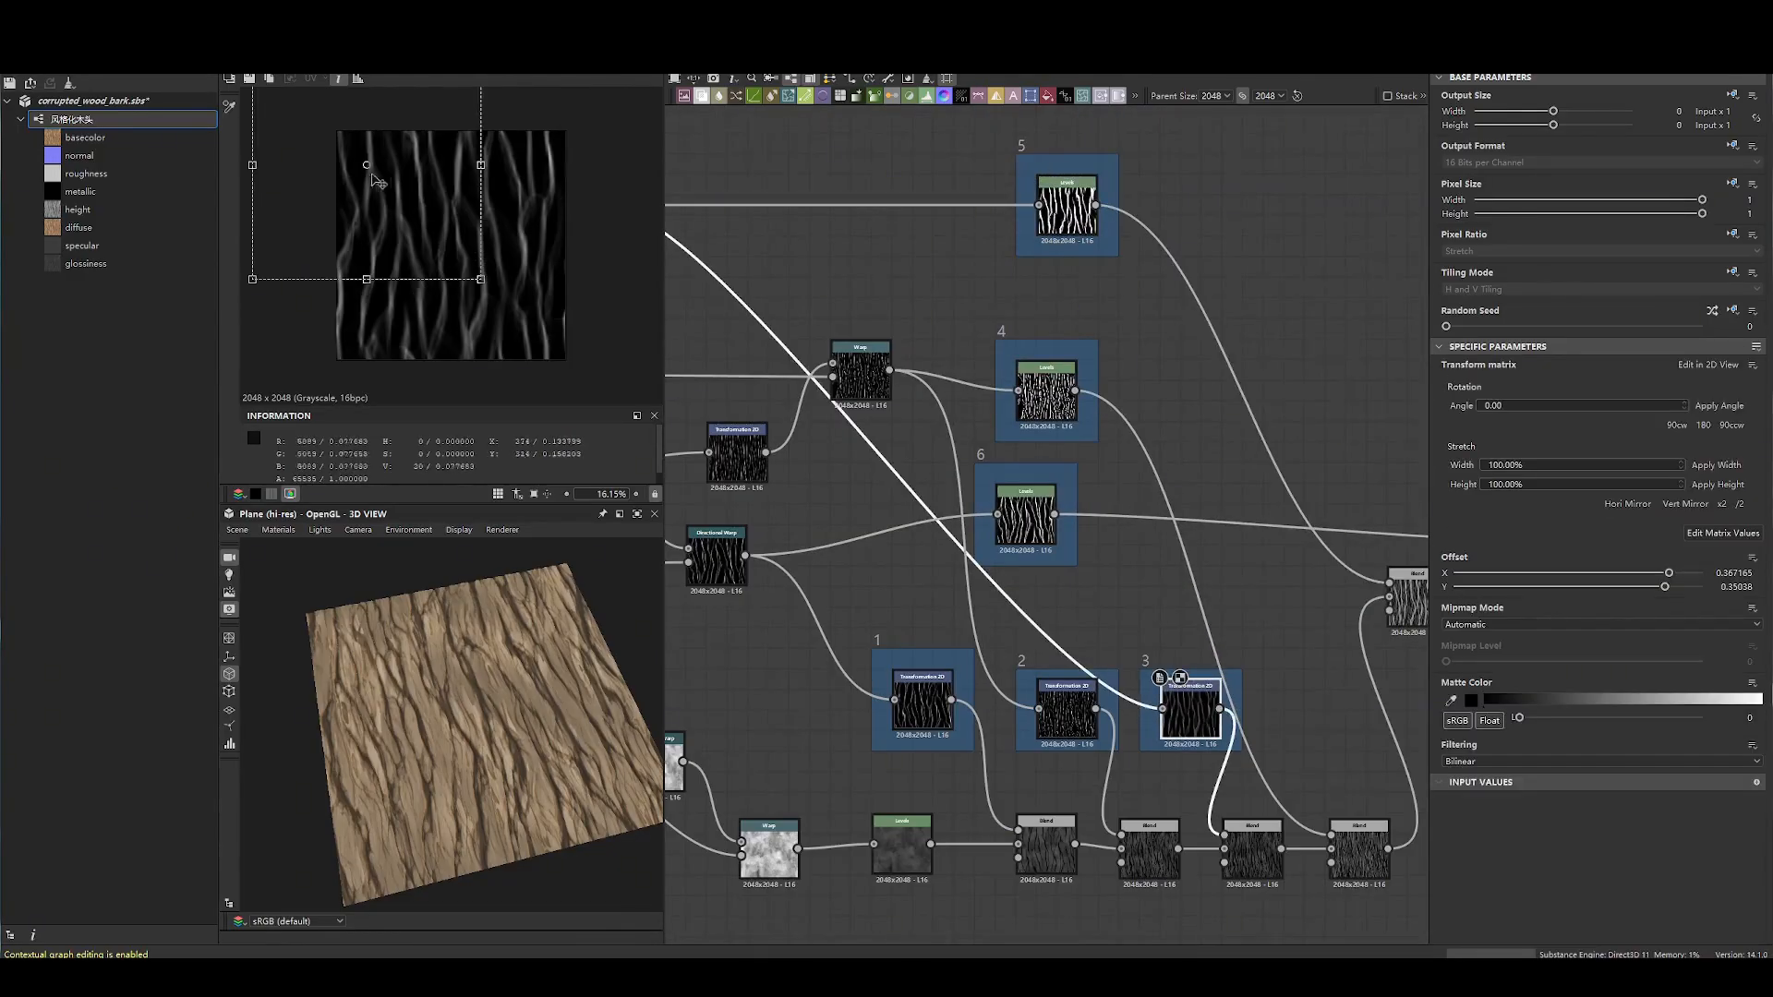
# - Examine the Gaussian Noise settings and how the noise and Levels nodes connect to the warp and blur branches
pyautogui.scroll(-3, 1049, 487)
pyautogui.scroll(3, 966, 375)
pyautogui.moveTo(1063, 352); pyautogui.dragTo(1225, 373, button='middle')
pyautogui.scroll(-2, 1224, 374)
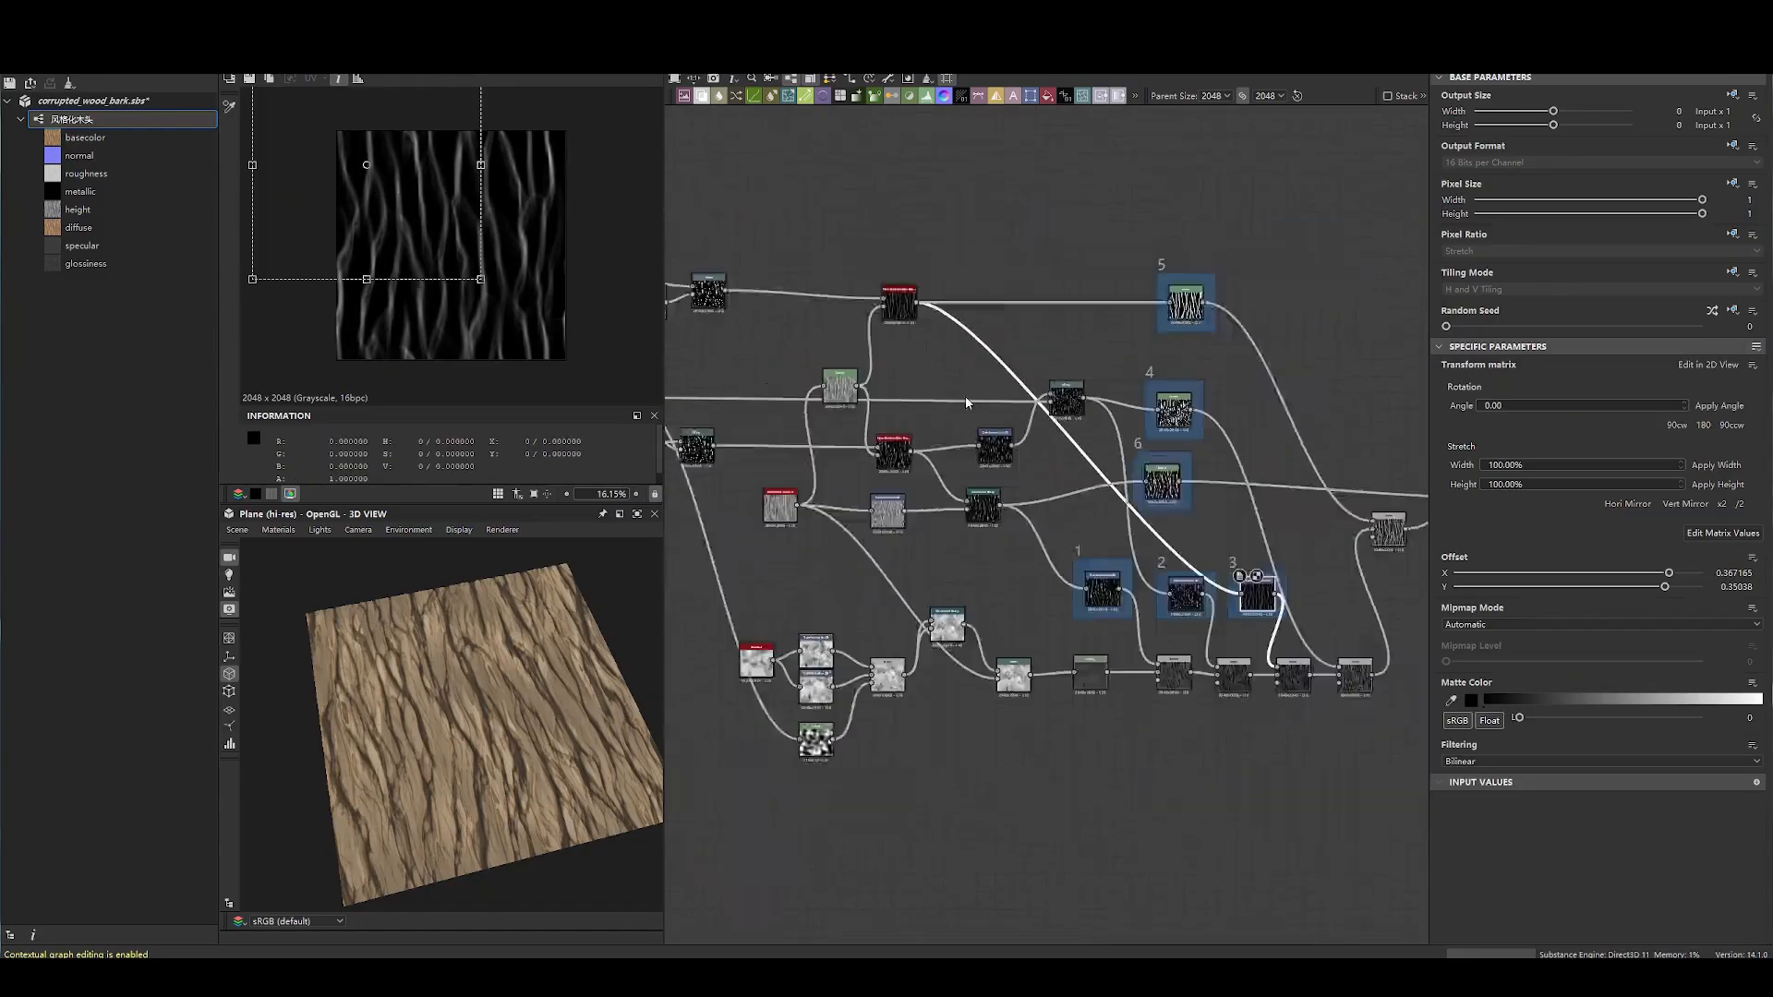
pyautogui.moveTo(702, 407); pyautogui.dragTo(961, 420, button='middle')
pyautogui.click(934, 417)
pyautogui.scroll(6, 1114, 460)
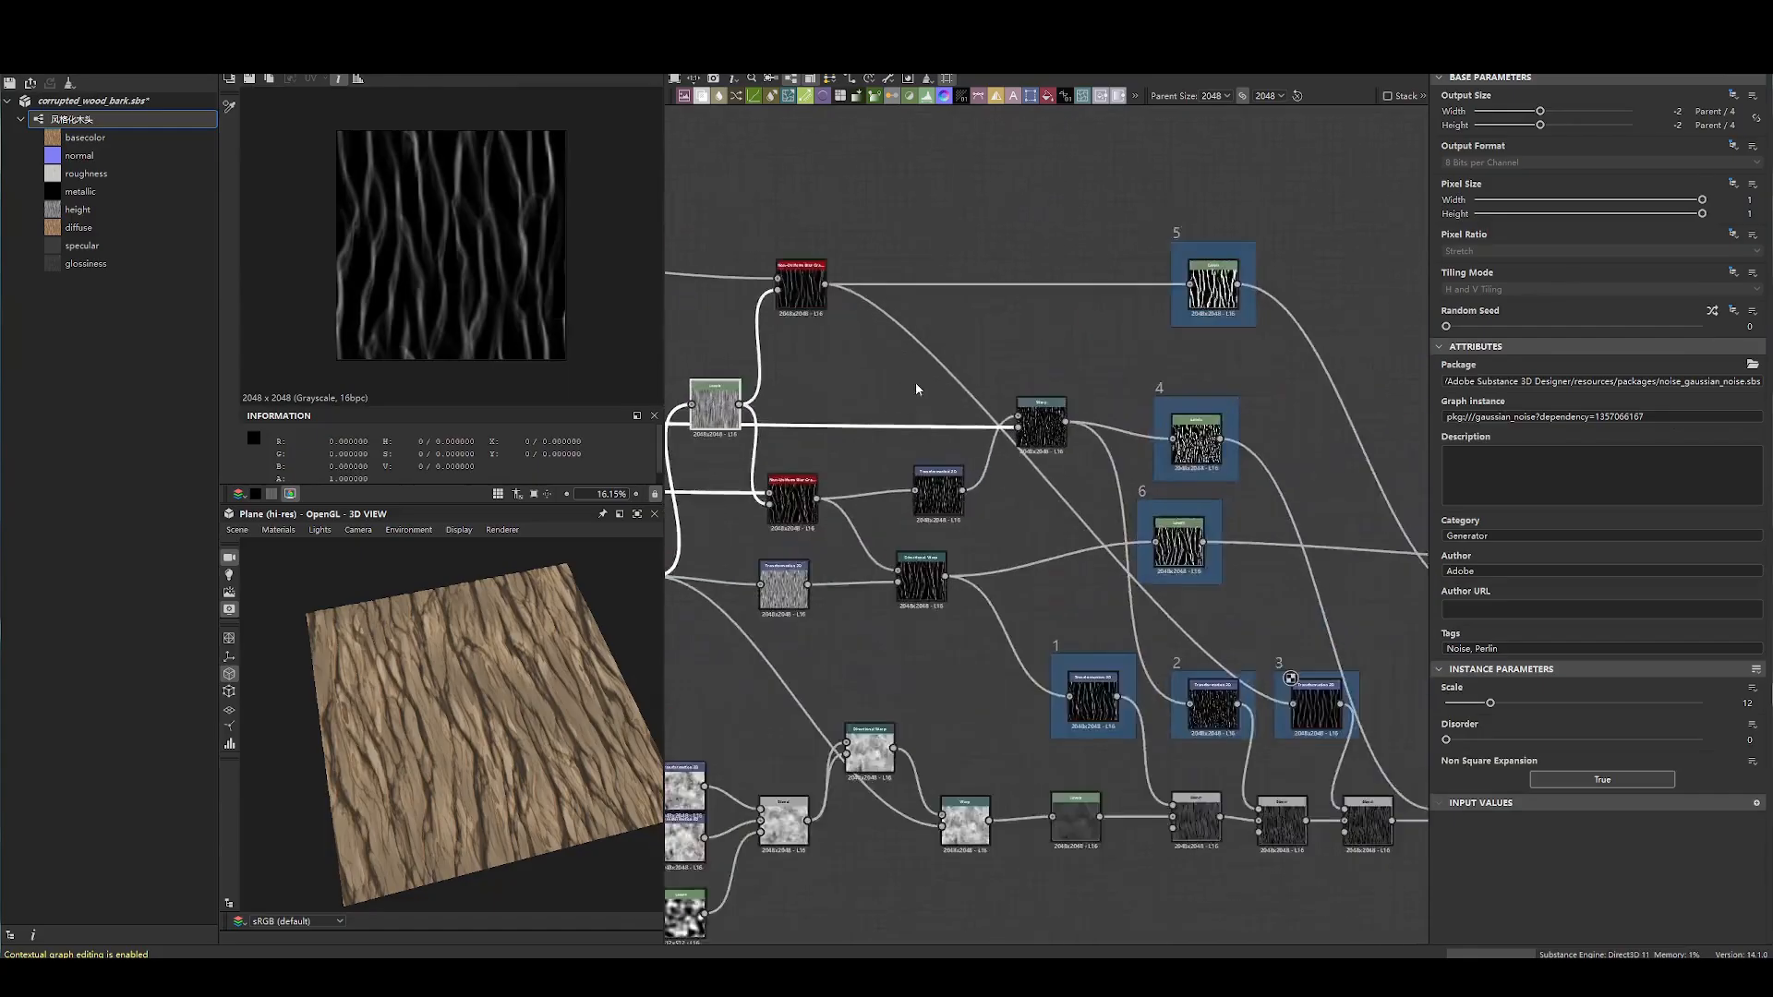
pyautogui.moveTo(976, 395); pyautogui.dragTo(1073, 289, button='middle')
pyautogui.moveTo(1002, 564); pyautogui.dragTo(912, 564)
pyautogui.moveTo(1220, 535); pyautogui.dragTo(1146, 512, button='middle')
# - Inspect the Transformation 2D of the directional noise, the Directional Warp it drives, and the lower Non-Uniform Blur
pyautogui.doubleClick(937, 541)
pyautogui.moveTo(833, 497); pyautogui.dragTo(860, 524)
pyautogui.moveTo(1188, 499); pyautogui.dragTo(1029, 506, button='middle')
pyautogui.click(1029, 508)
pyautogui.doubleClick(1266, 506)
pyautogui.doubleClick(1029, 522)
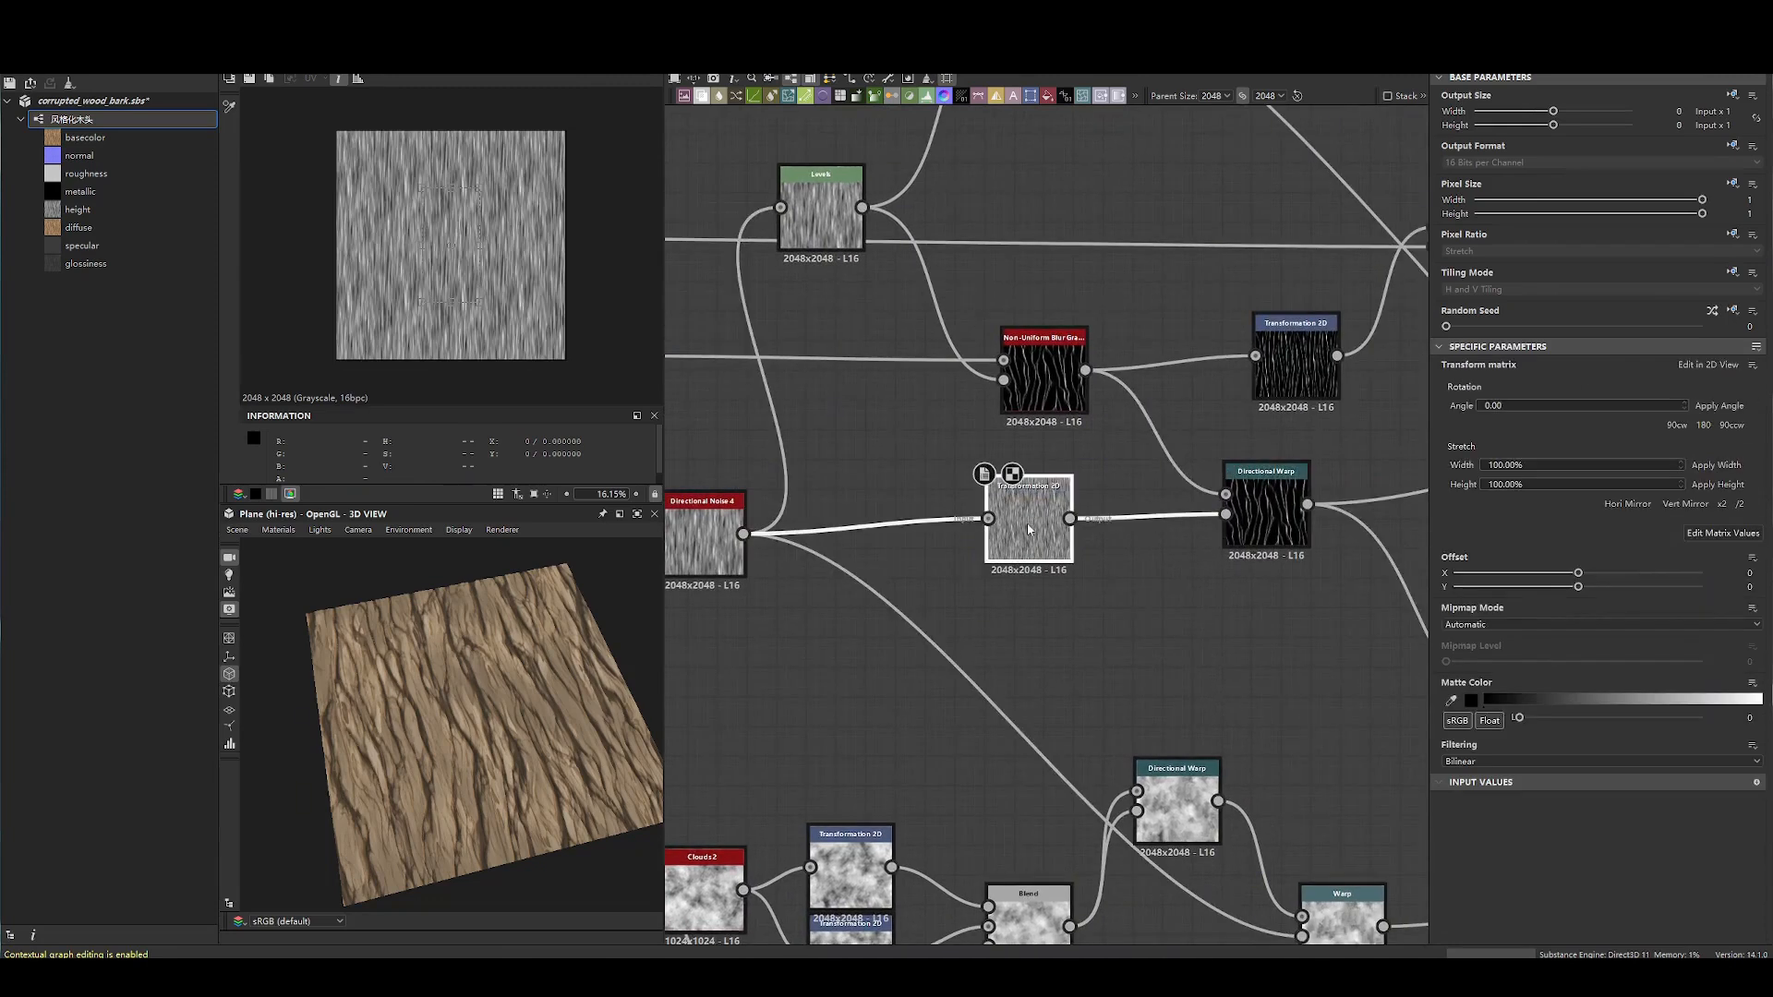
pyautogui.doubleClick(1266, 508)
pyautogui.doubleClick(1044, 374)
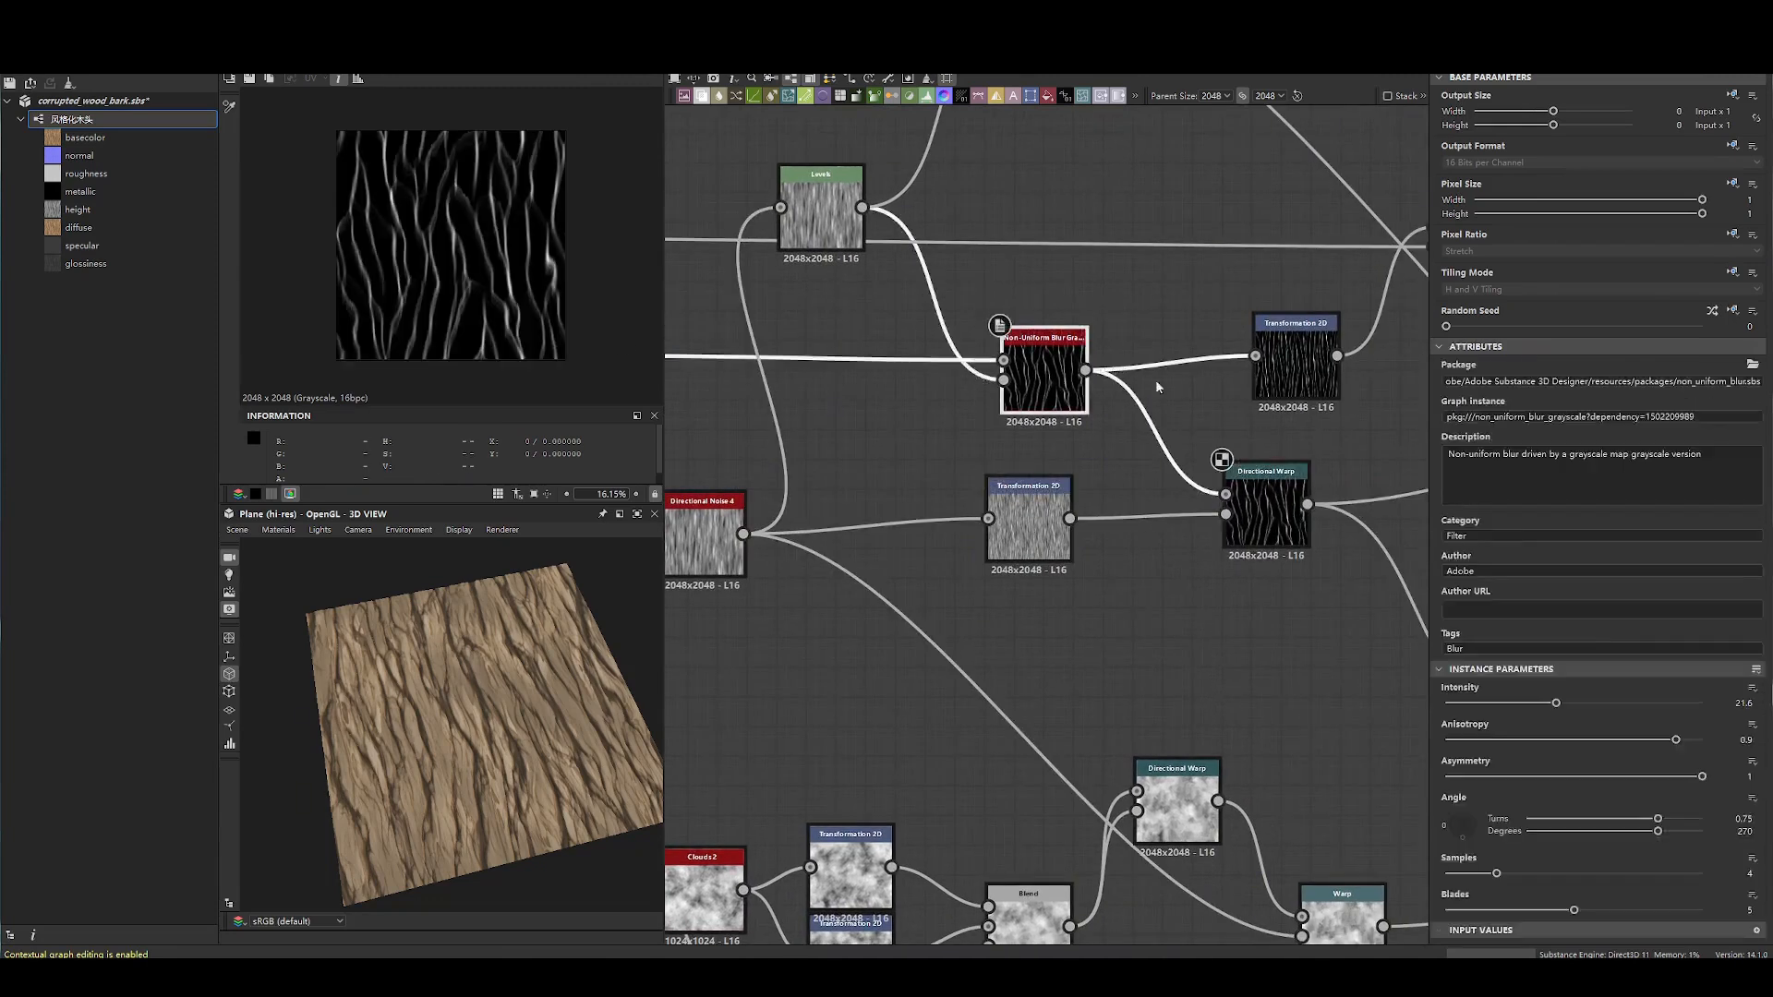
# - Follow the lower blur output through its Transformation 2D and Warp nodes to the Transformation 2D in frame 2
pyautogui.doubleClick(1296, 365)
pyautogui.scroll(-2, 1219, 425)
pyautogui.scroll(-1, 1229, 435)
pyautogui.moveTo(1332, 381); pyautogui.dragTo(1057, 349, button='middle')
pyautogui.scroll(3, 1088, 322)
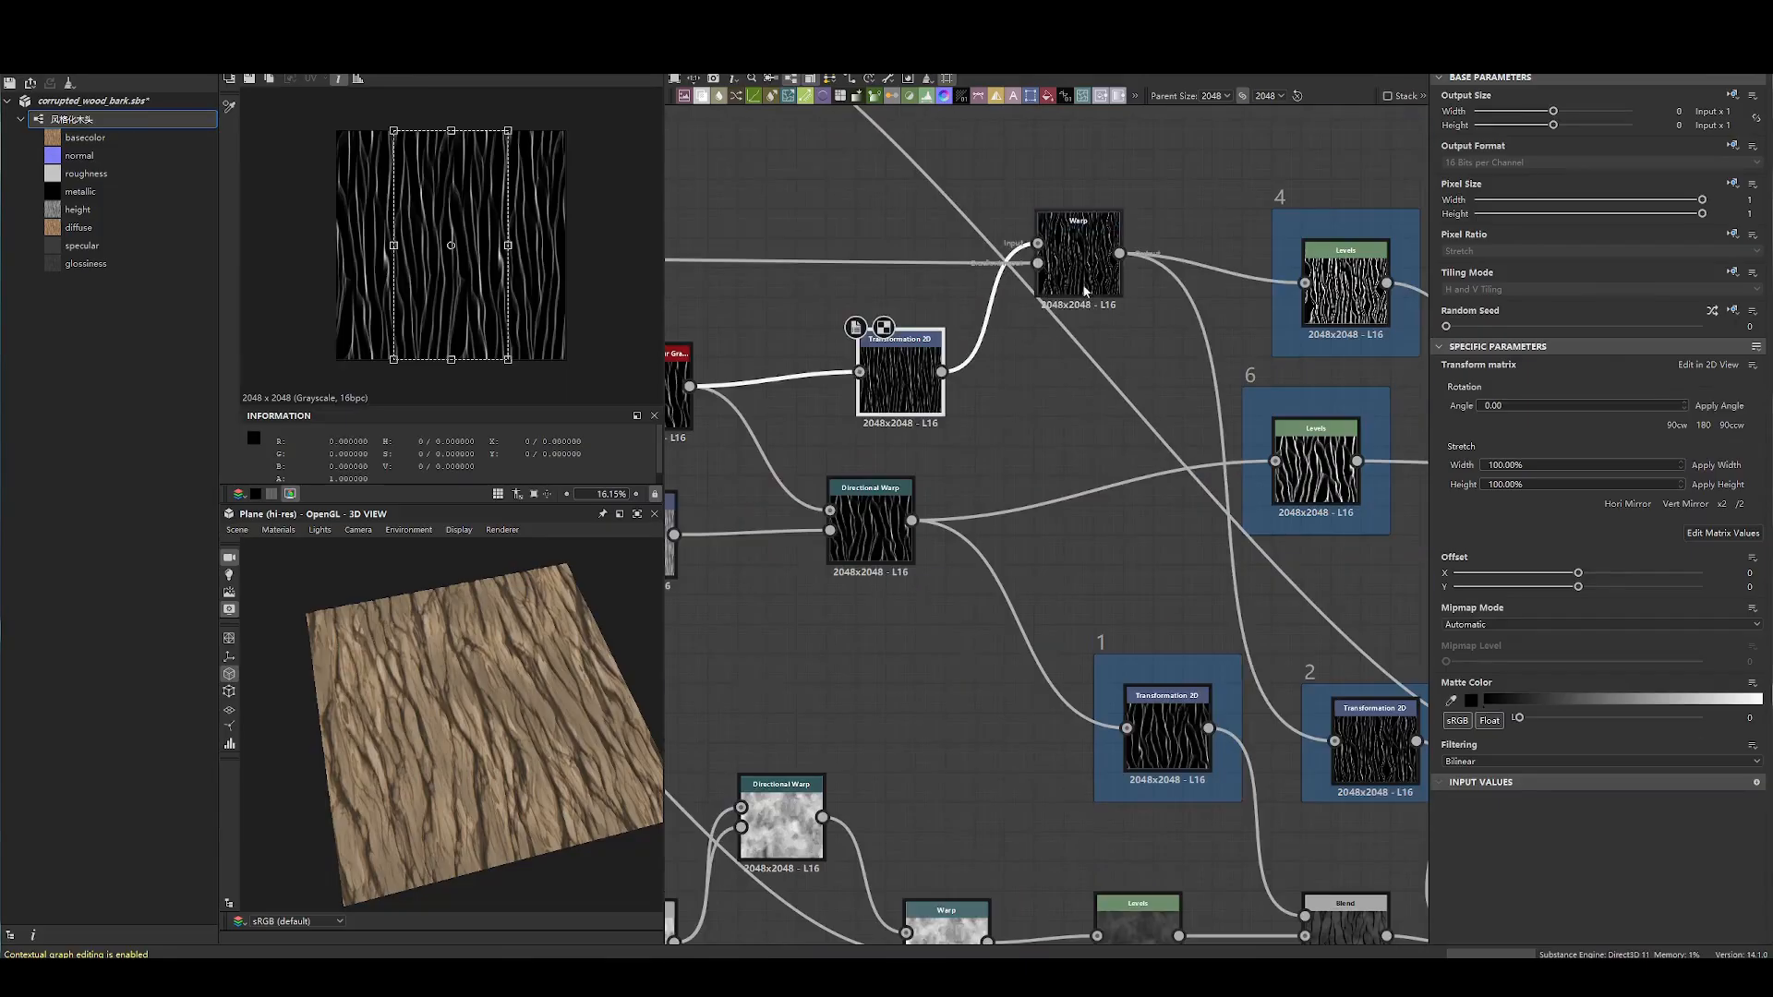
pyautogui.doubleClick(1085, 291)
pyautogui.moveTo(1166, 384); pyautogui.dragTo(966, 324, button='middle')
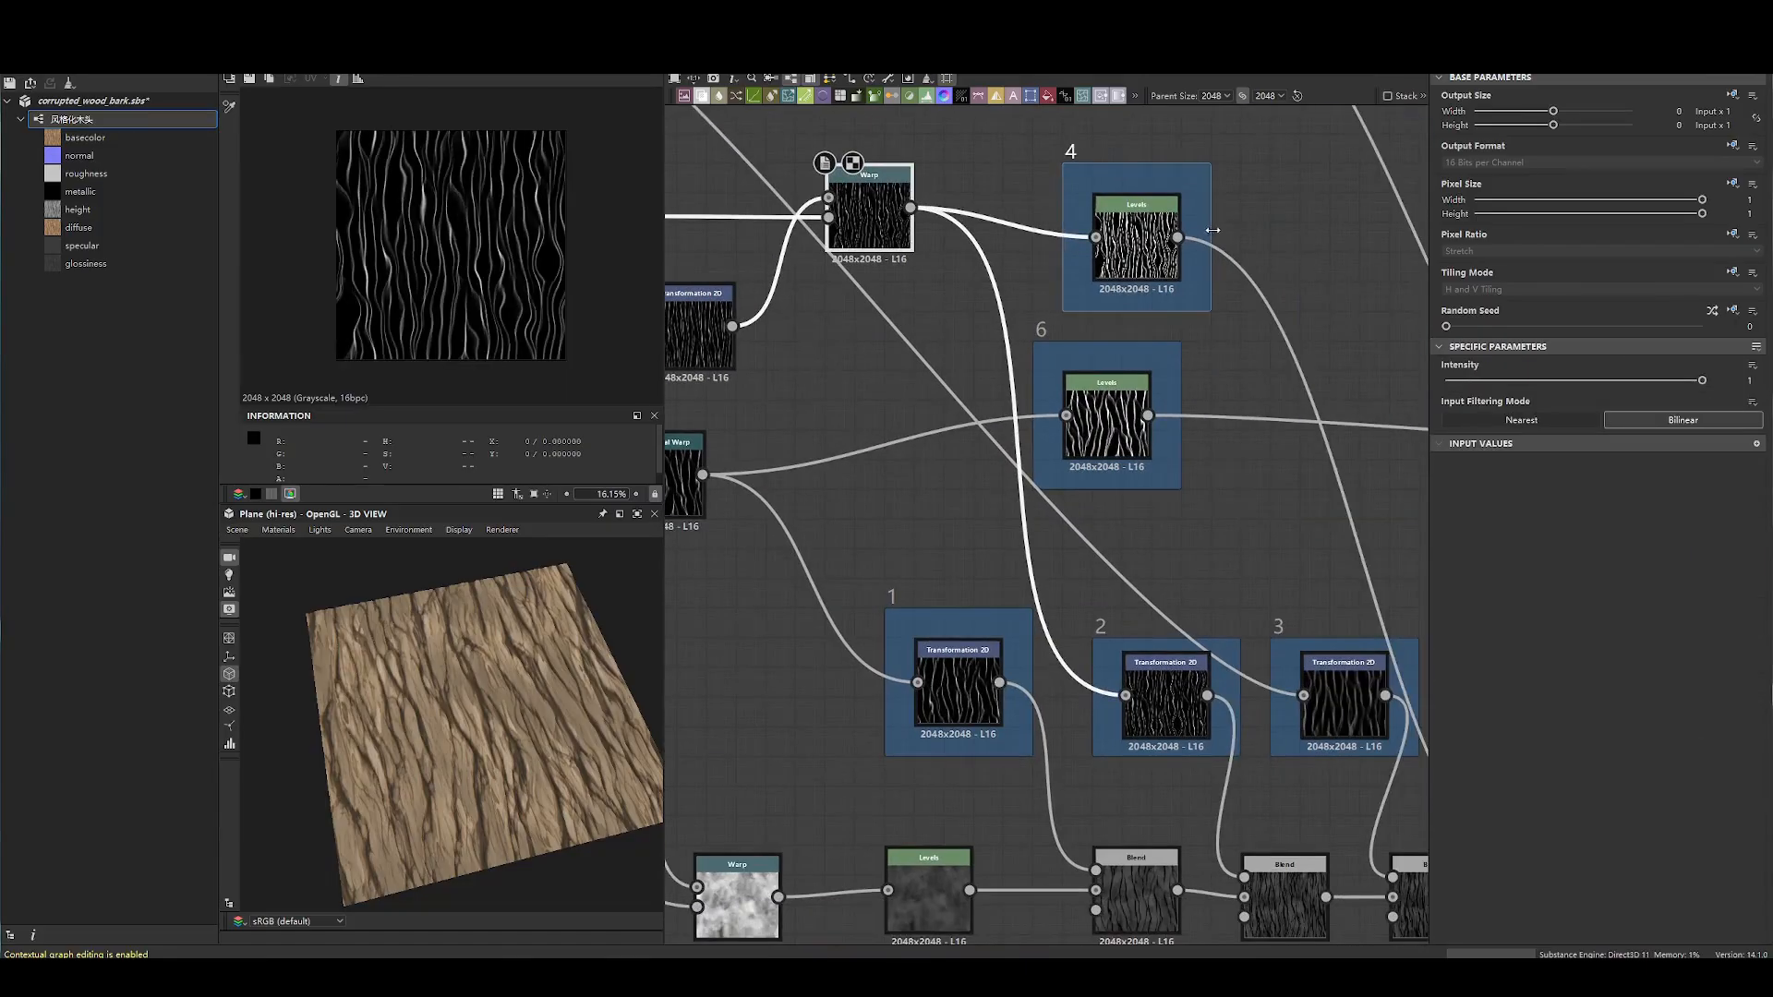
pyautogui.doubleClick(1150, 670)
# - Check the Directional Warp against the frame 1 Transformation 2D, and inspect the Levels node in frame 4
pyautogui.moveTo(683, 462); pyautogui.dragTo(1000, 481, button='middle')
pyautogui.doubleClick(951, 485)
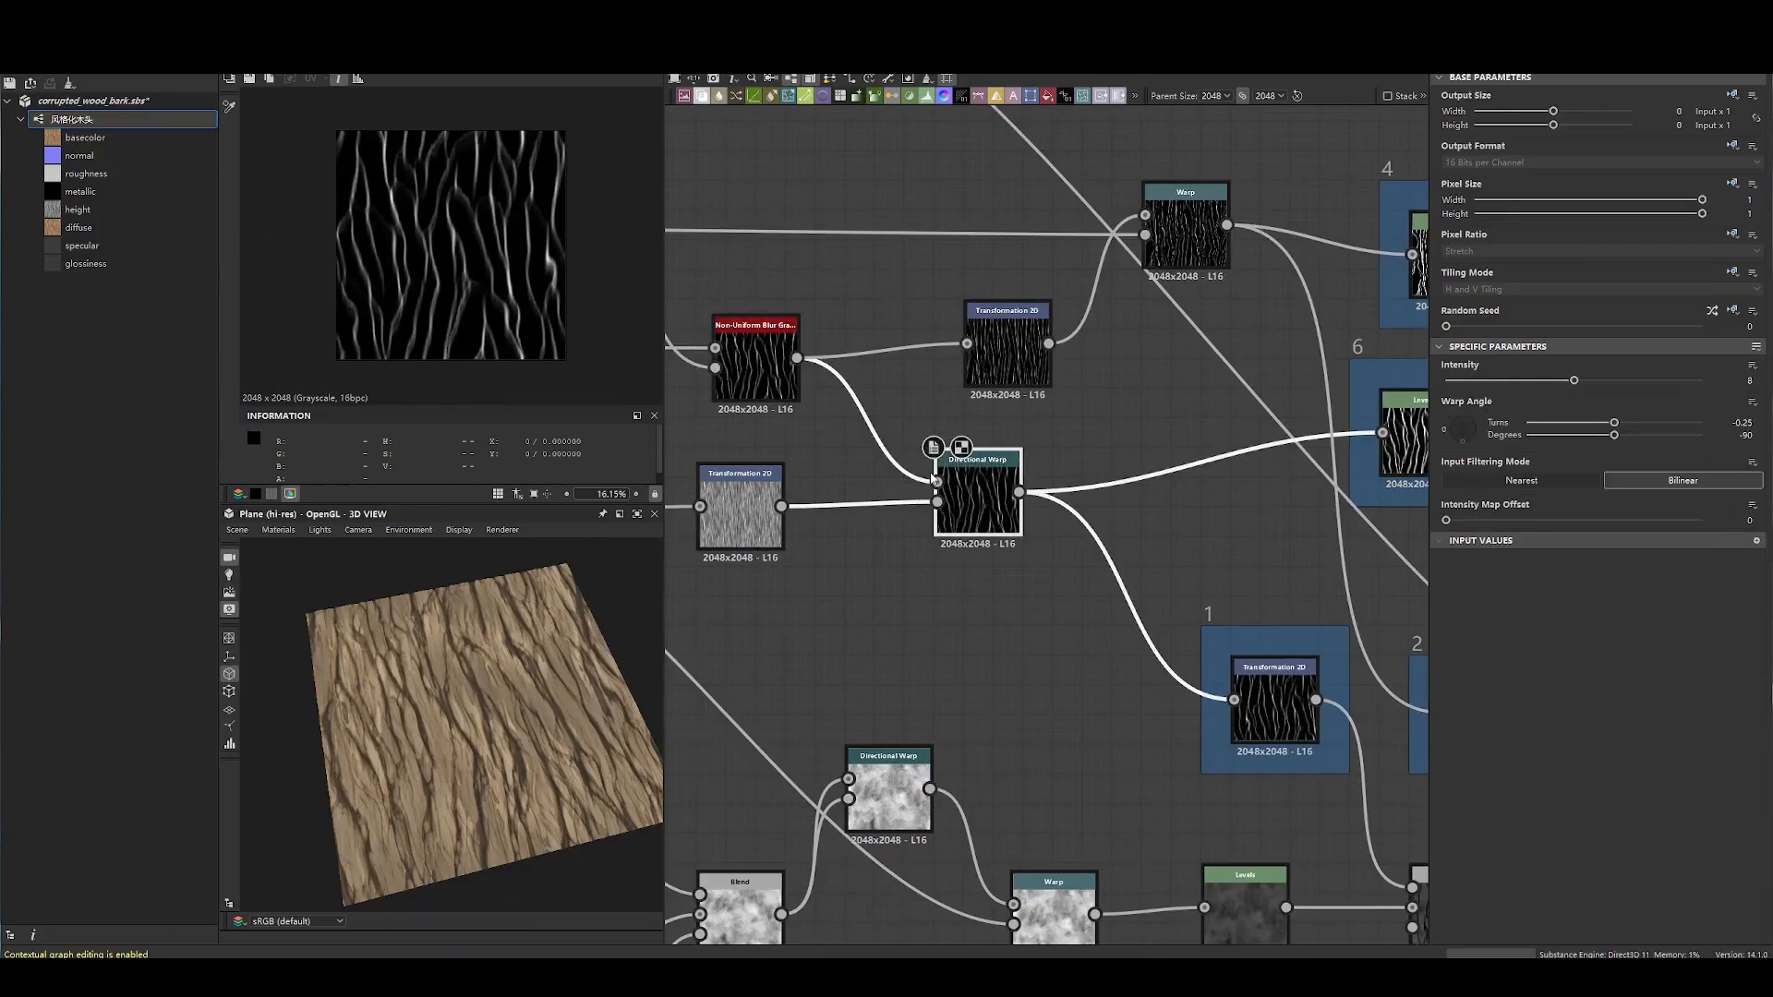
pyautogui.doubleClick(1275, 697)
pyautogui.moveTo(1318, 588); pyautogui.dragTo(1136, 545, button='middle')
pyautogui.doubleClick(908, 409)
pyautogui.moveTo(1306, 487); pyautogui.dragTo(1006, 443, button='middle')
pyautogui.doubleClick(924, 317)
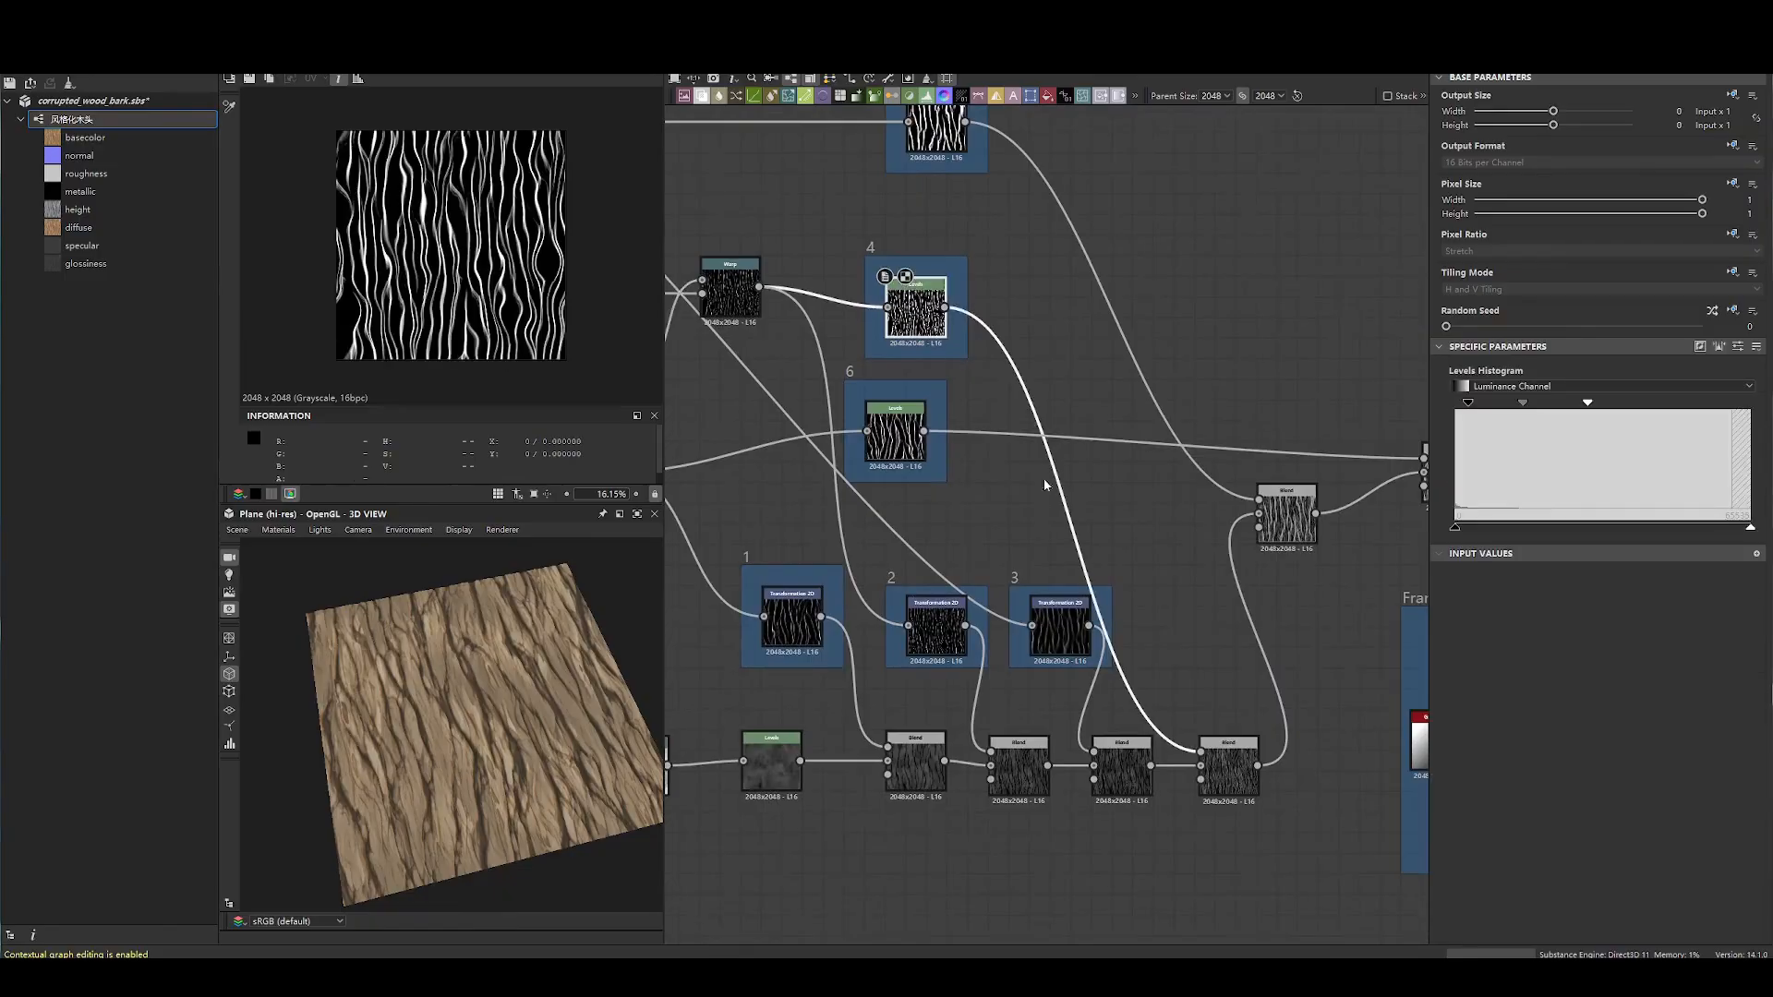
# - Compare the frame 4 Levels output with the Directional Warp that feeds frames 1 and 6
pyautogui.moveTo(839, 318); pyautogui.dragTo(1078, 380, button='middle')
pyautogui.doubleClick(883, 333)
pyautogui.moveTo(940, 370); pyautogui.dragTo(1362, 399, button='middle')
pyautogui.moveTo(1251, 385); pyautogui.dragTo(697, 342, button='middle')
pyautogui.scroll(-2, 1160, 397)
pyautogui.doubleClick(1156, 402)
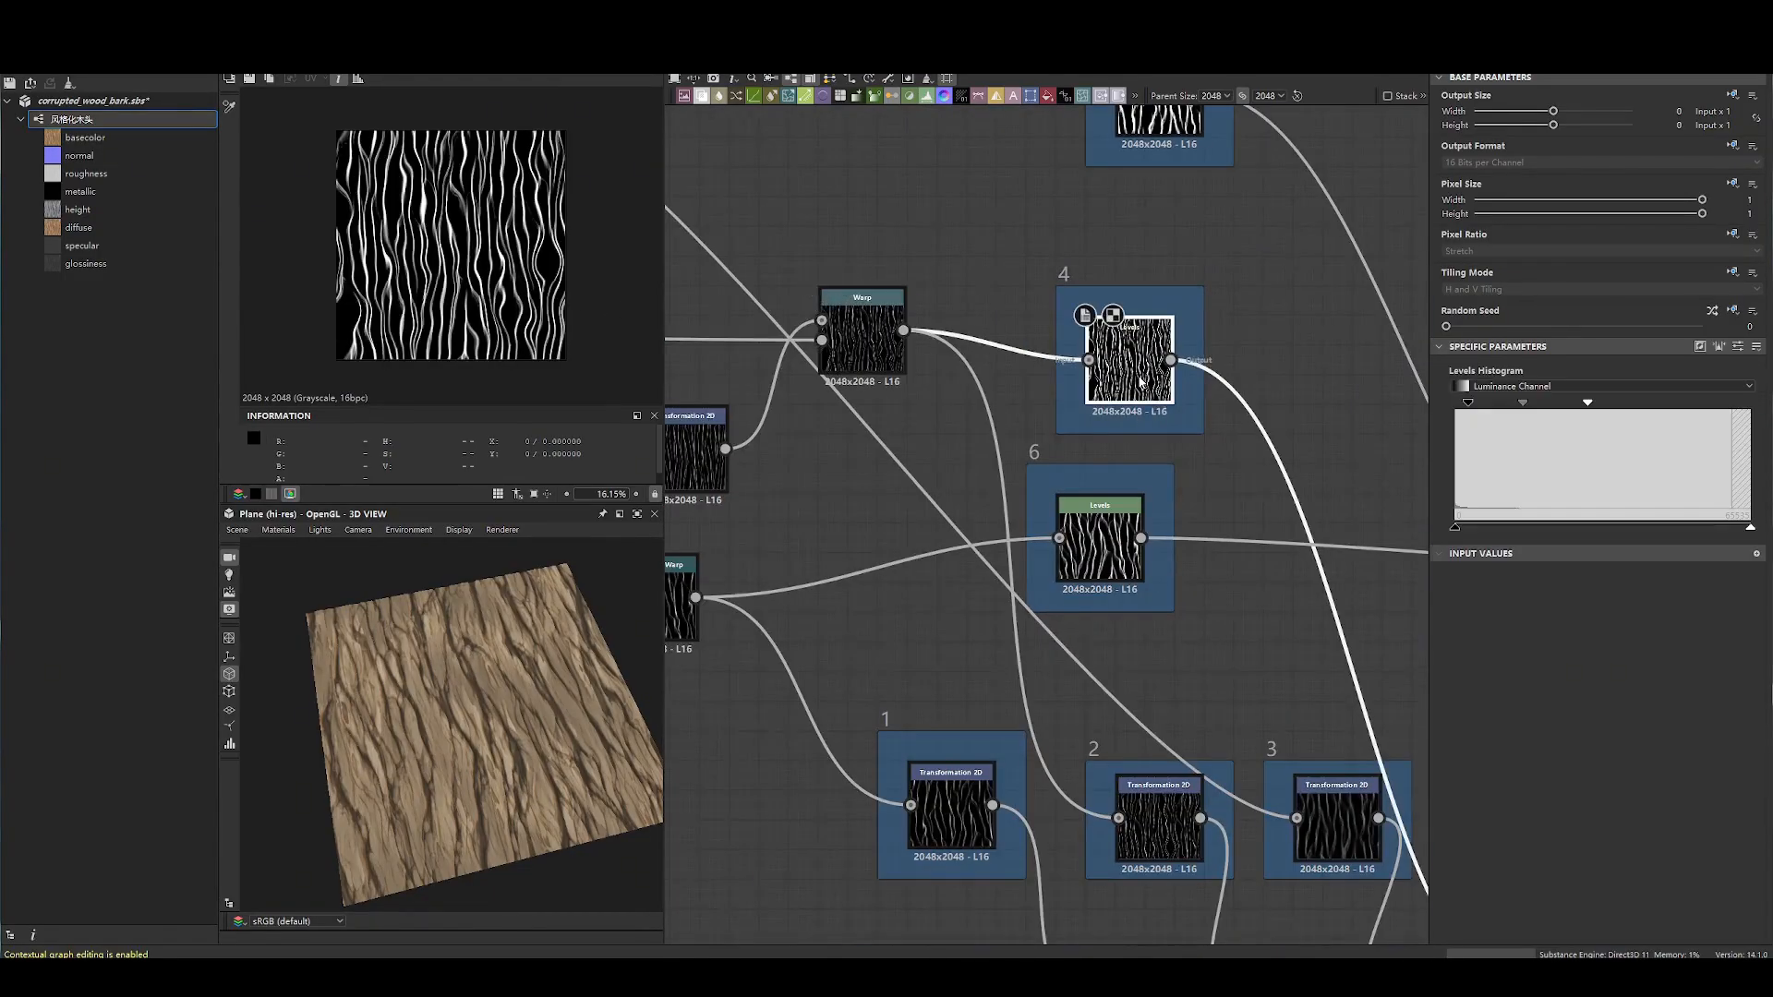
pyautogui.moveTo(1293, 733); pyautogui.dragTo(1121, 533, button='middle')
pyautogui.moveTo(924, 416); pyautogui.dragTo(1232, 598, button='middle')
pyautogui.doubleClick(816, 575)
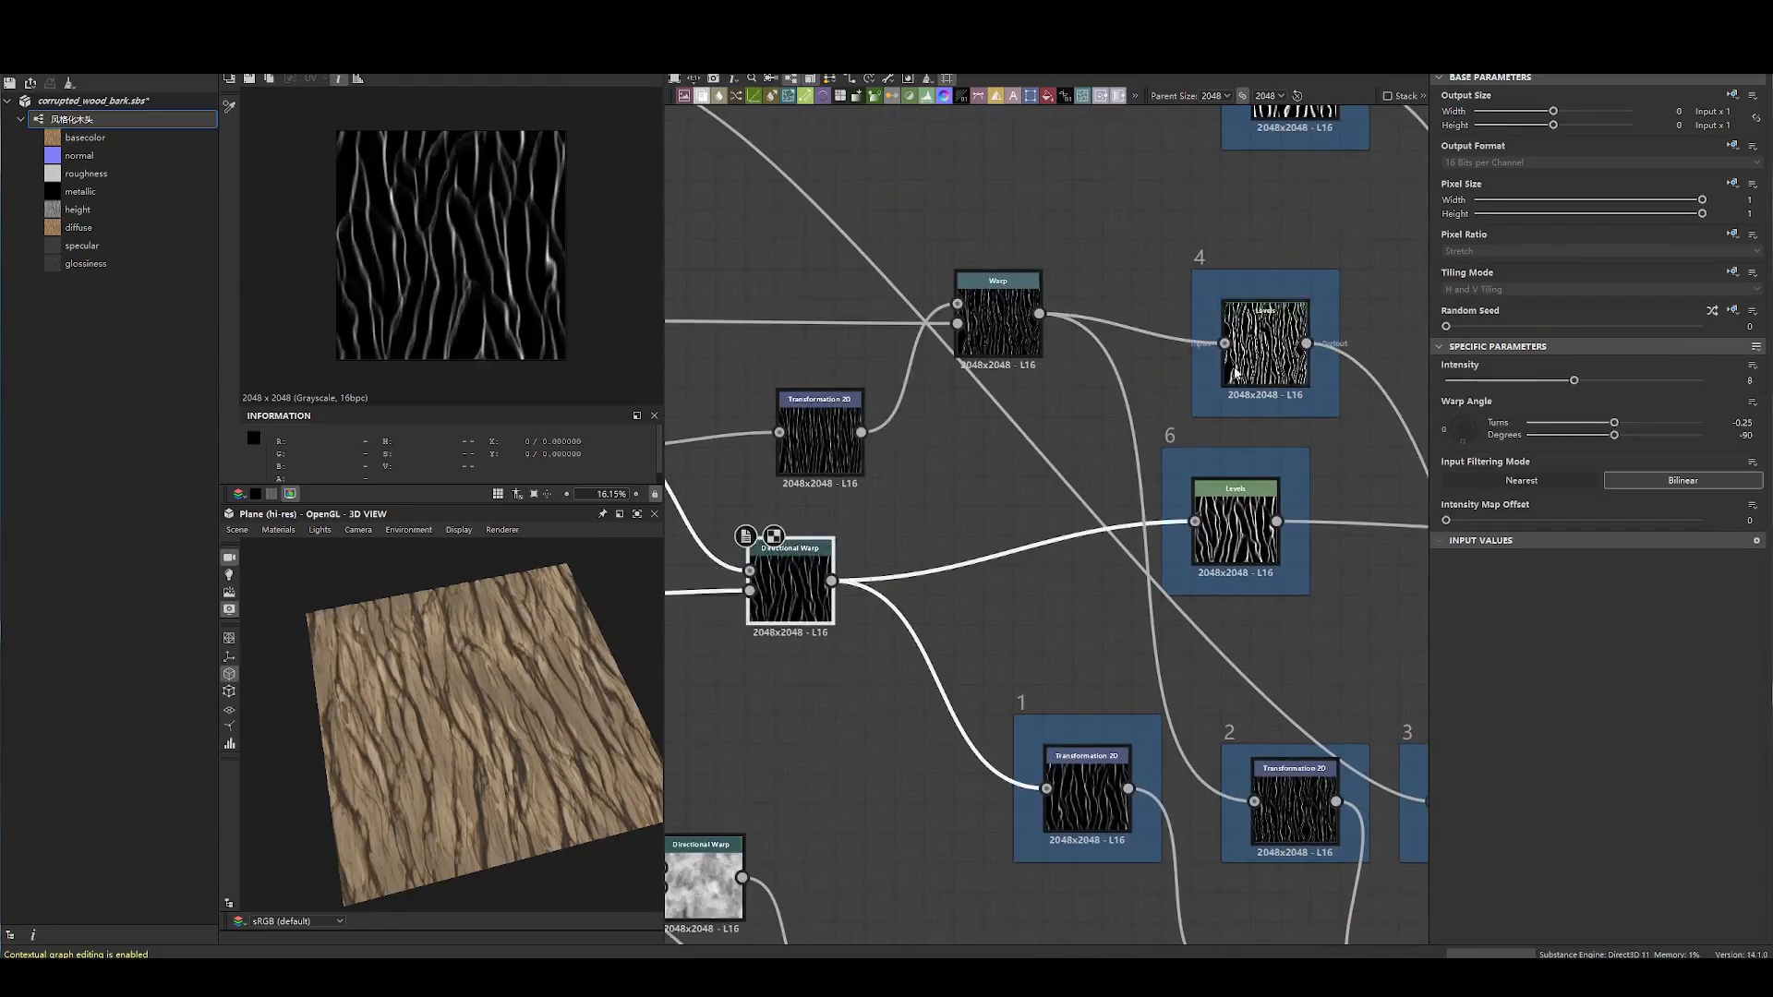
pyautogui.doubleClick(1265, 351)
# - Review the Transformation 2D before the frame 4 Warp and trace its inputs back to the noise nodes
pyautogui.scroll(-2, 1266, 342)
pyautogui.moveTo(1266, 342); pyautogui.dragTo(1387, 327, button='middle')
pyautogui.doubleClick(1061, 399)
pyautogui.moveTo(1201, 413); pyautogui.dragTo(1001, 416, button='middle')
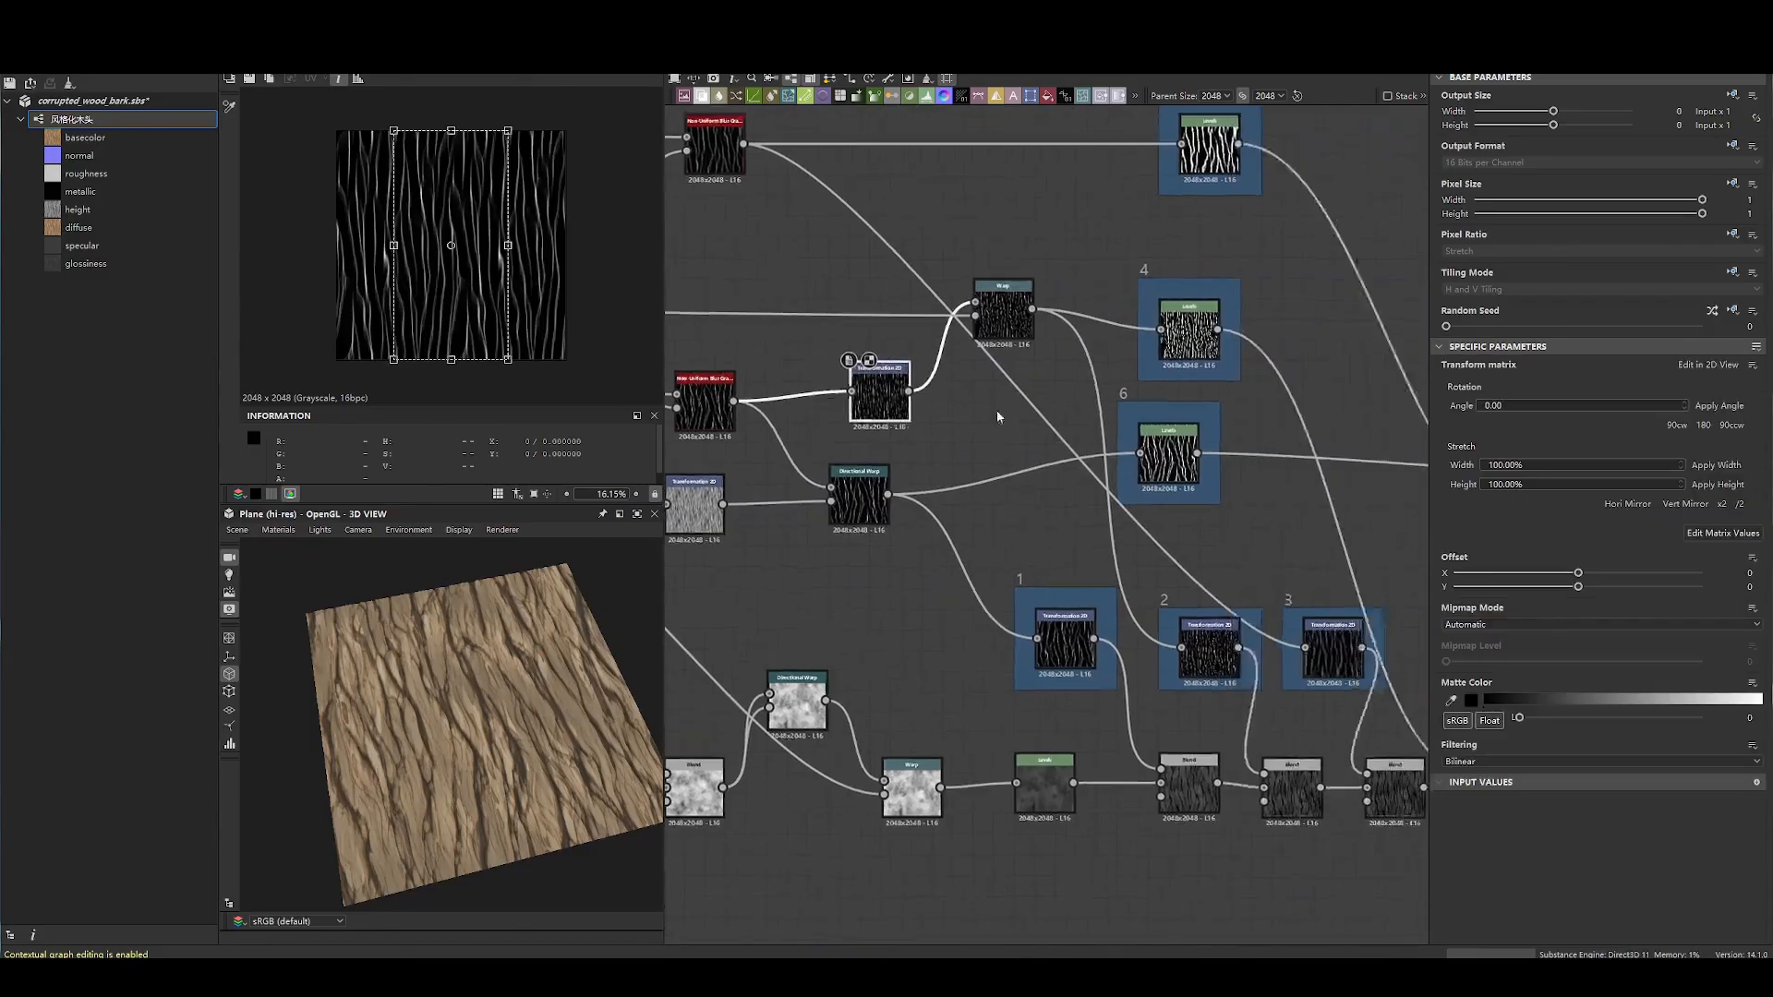
pyautogui.scroll(-1, 998, 411)
pyautogui.doubleClick(1152, 346)
pyautogui.click(900, 413)
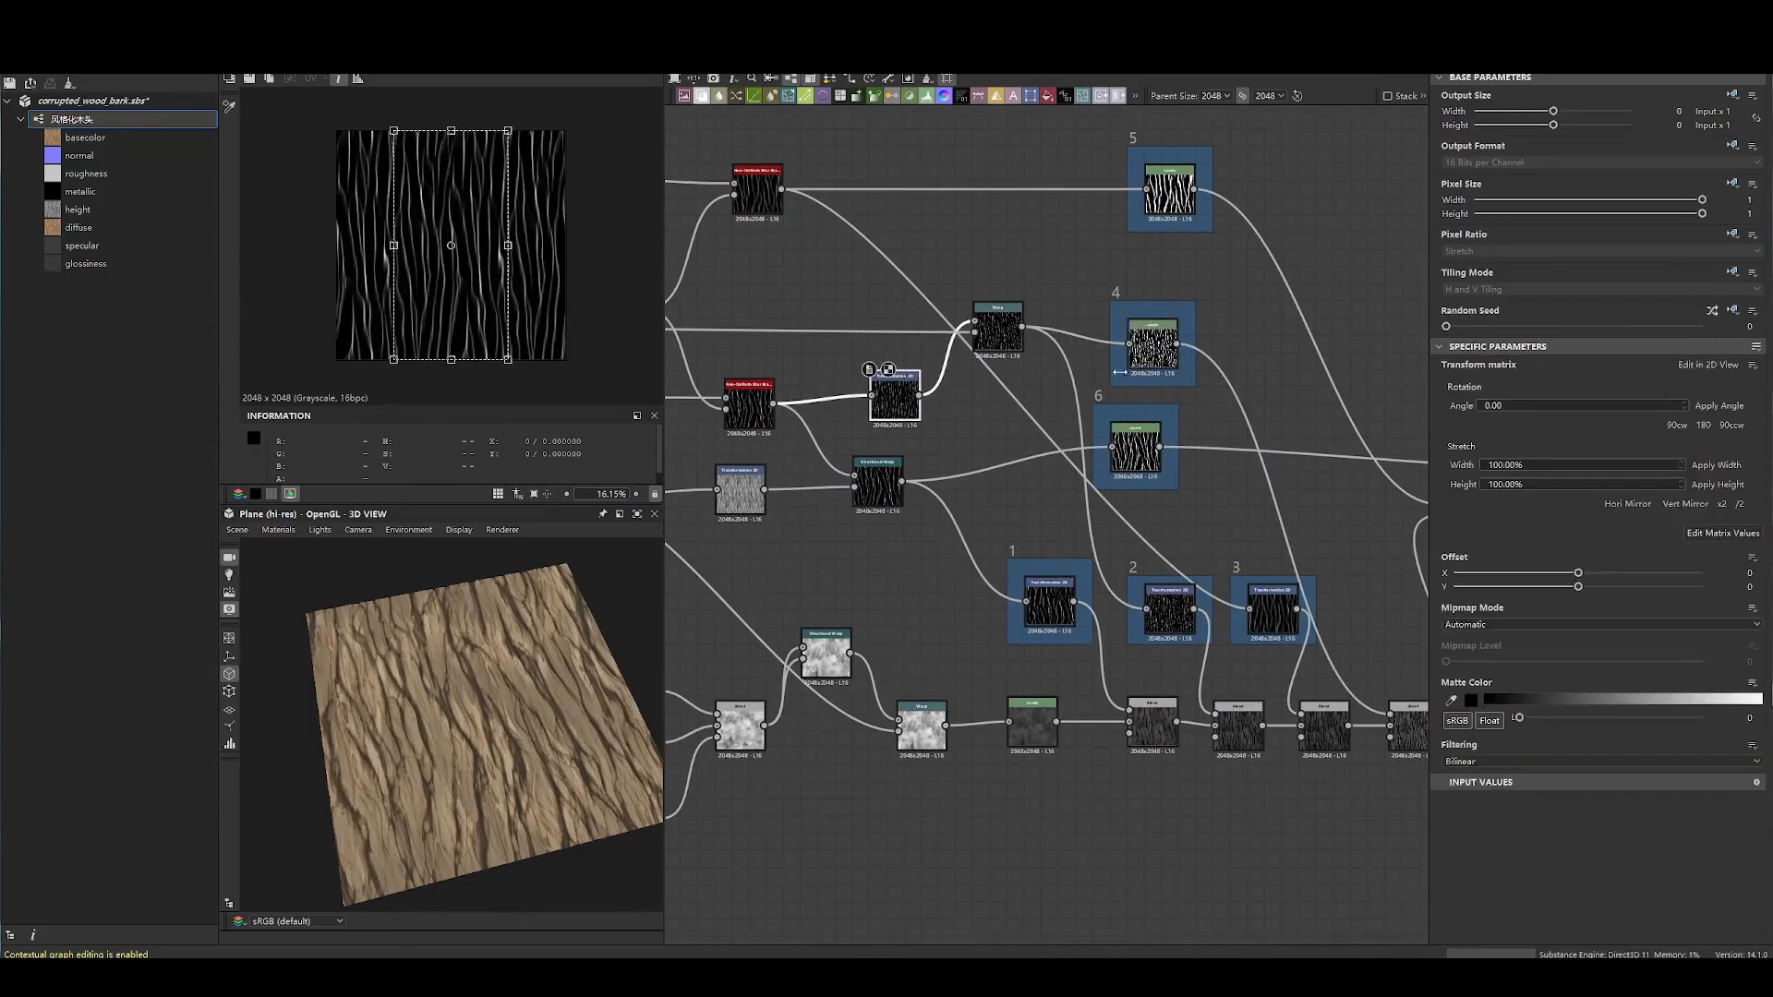
pyautogui.doubleClick(900, 412)
pyautogui.moveTo(976, 446); pyautogui.dragTo(1112, 446, button='middle')
pyautogui.scroll(3, 1105, 386)
pyautogui.moveTo(905, 370); pyautogui.dragTo(1156, 406, button='middle')
pyautogui.scroll(-3, 1081, 397)
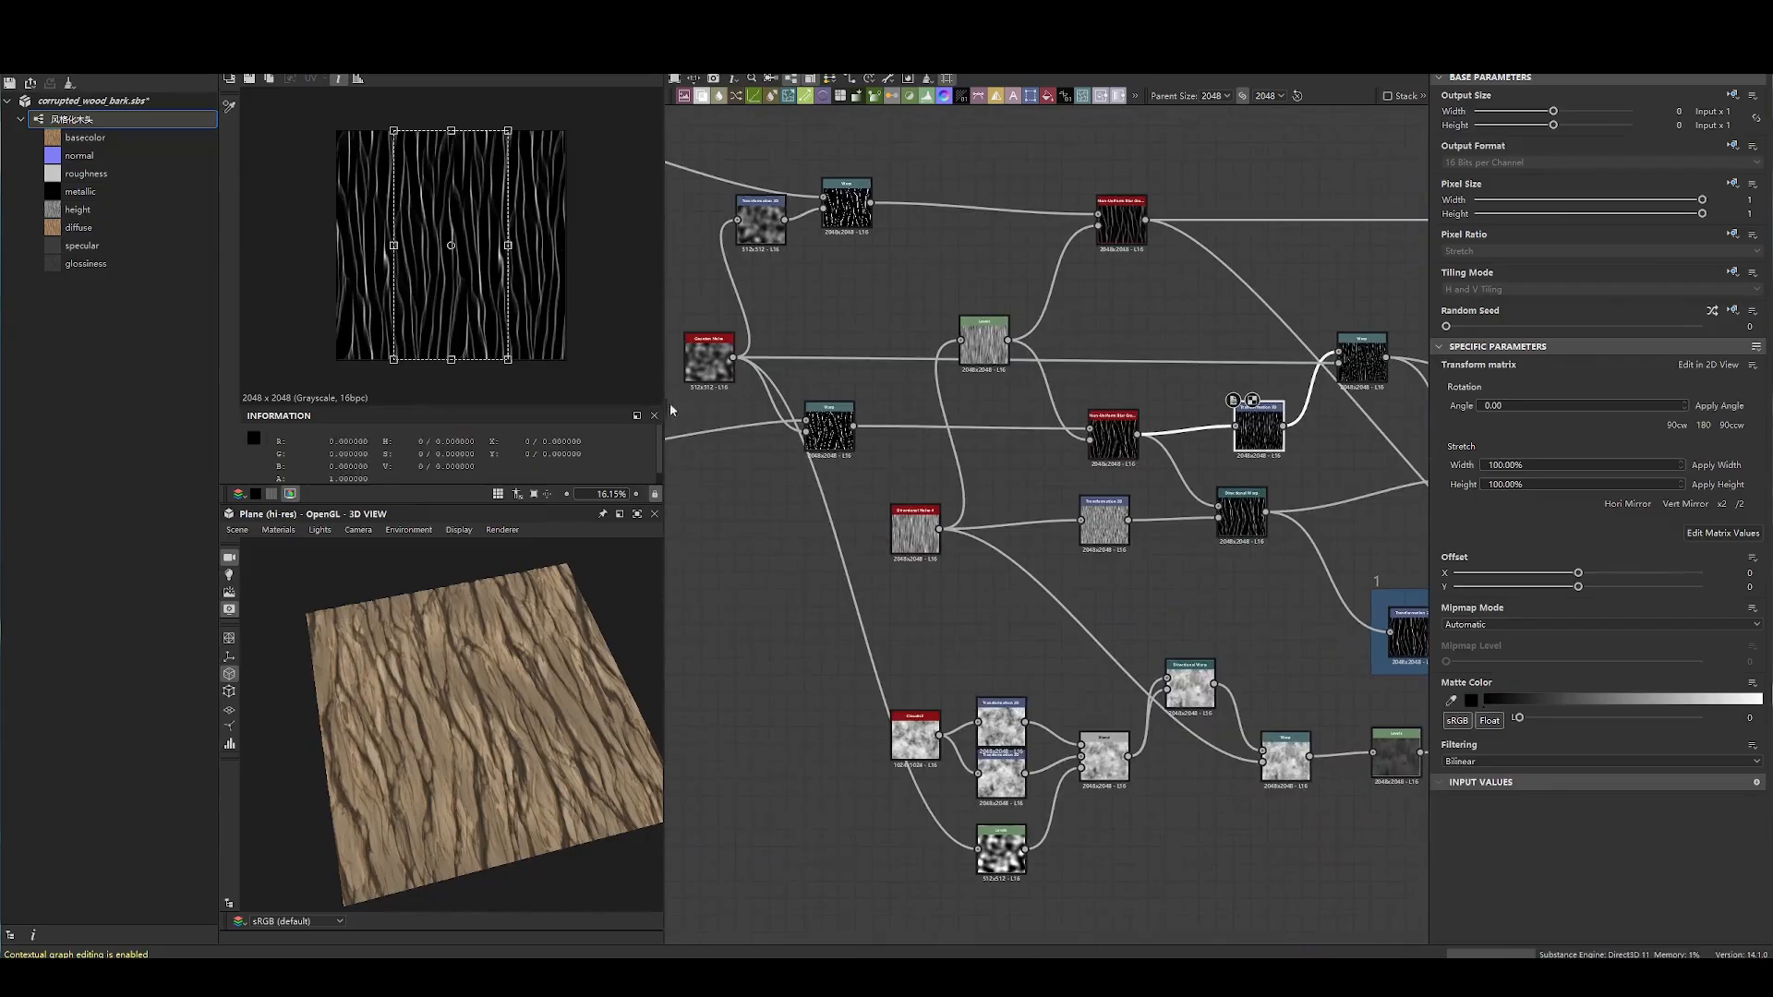
# - Enlarge the graph view and move frame 1 slightly lower, beneath the frame 6 branch
pyautogui.moveTo(653, 404); pyautogui.dragTo(528, 404)
pyautogui.moveTo(1188, 443); pyautogui.dragTo(998, 424, button='middle')
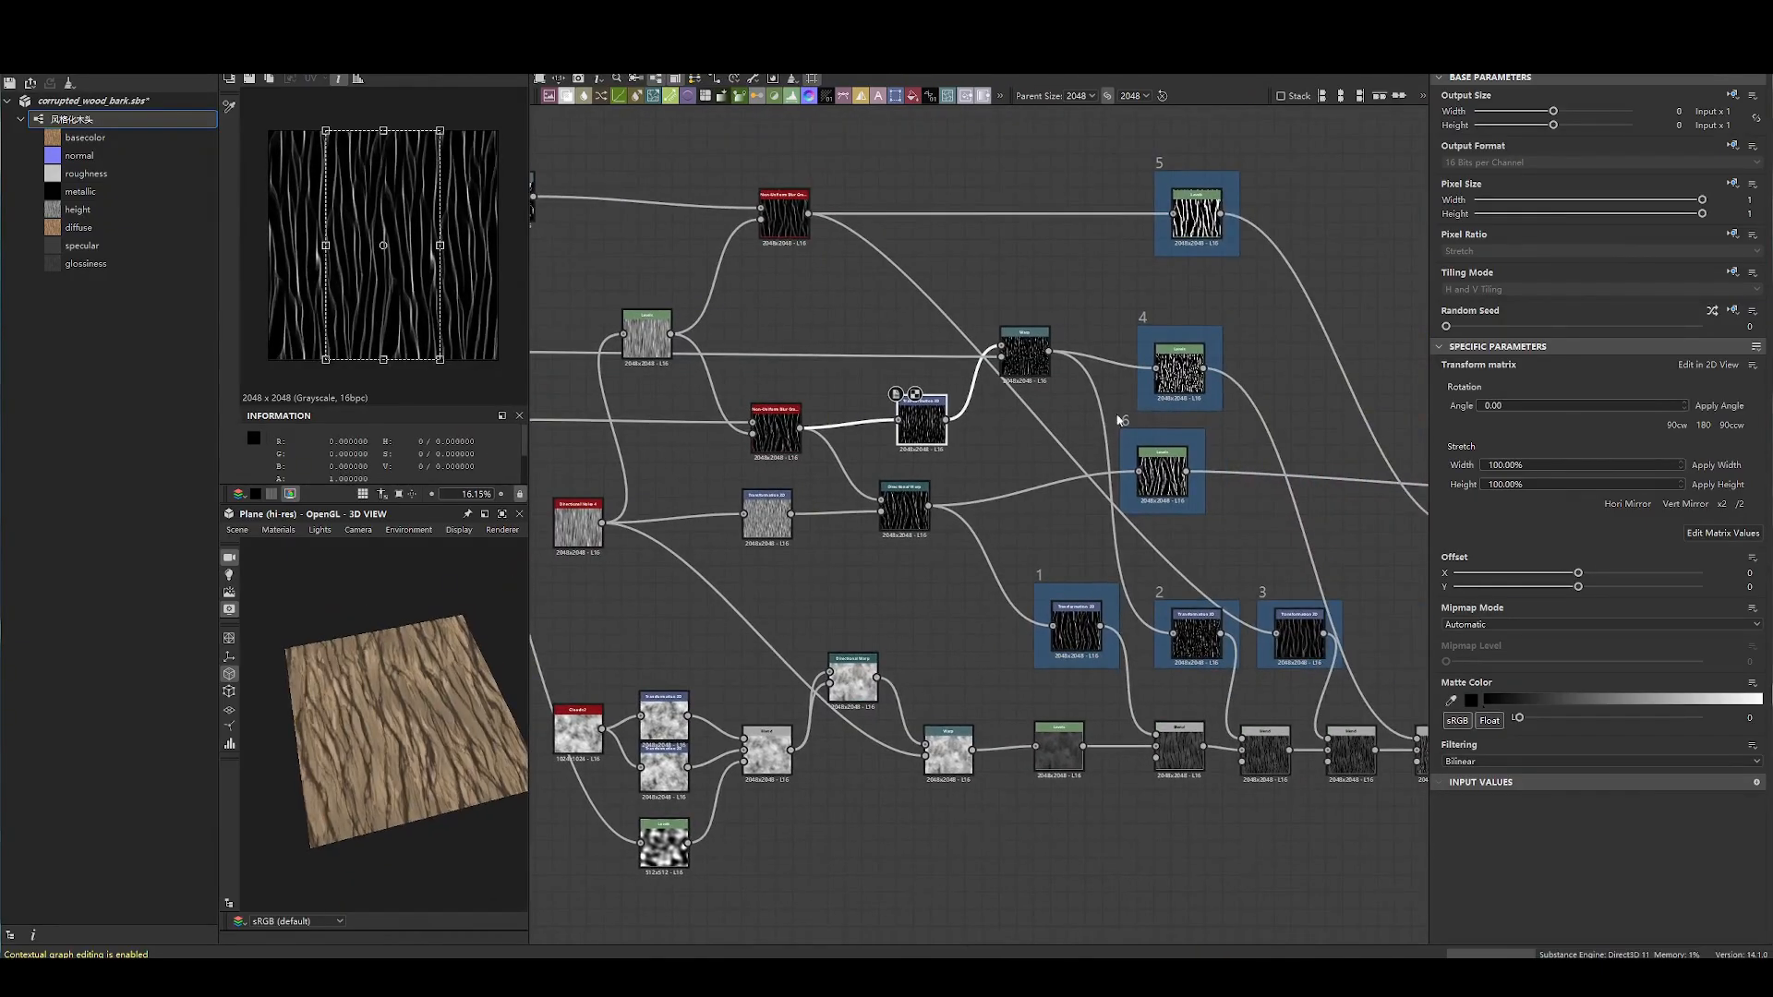
pyautogui.moveTo(1083, 581); pyautogui.dragTo(1082, 599)
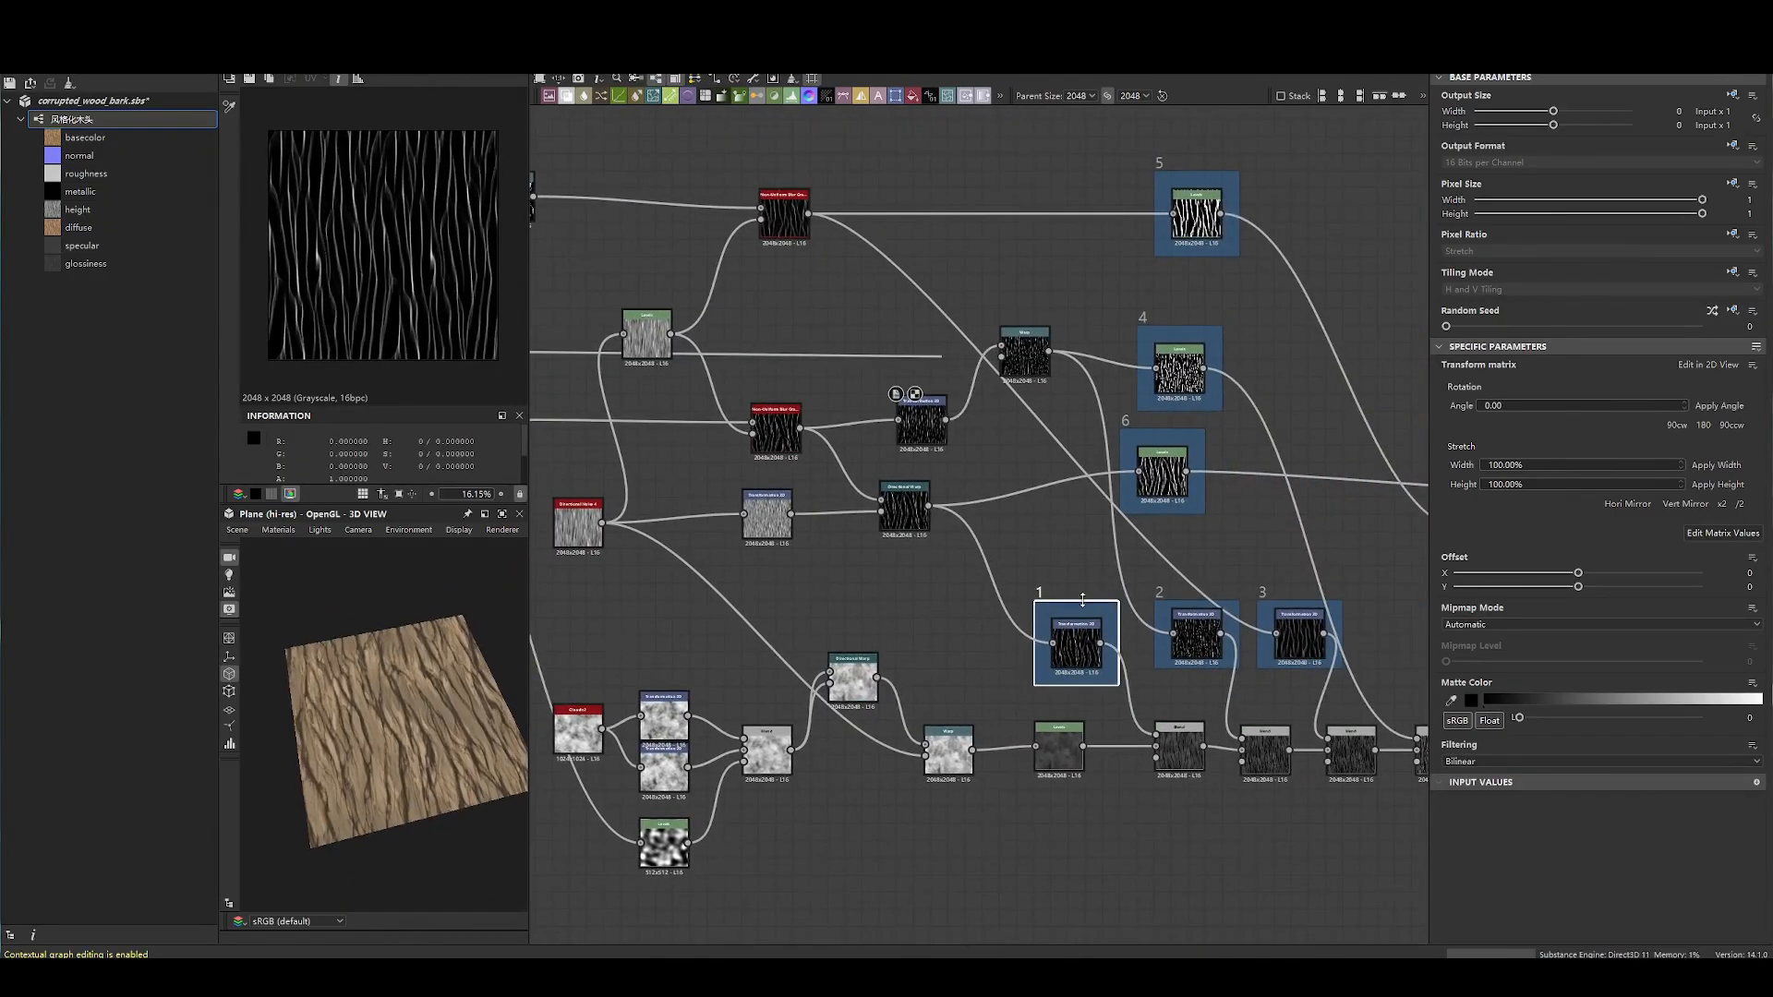
# - Inspect the two Transformation 2D nodes fed by Clouds 2 and the Levels mask beneath them
pyautogui.scroll(-3, 820, 422)
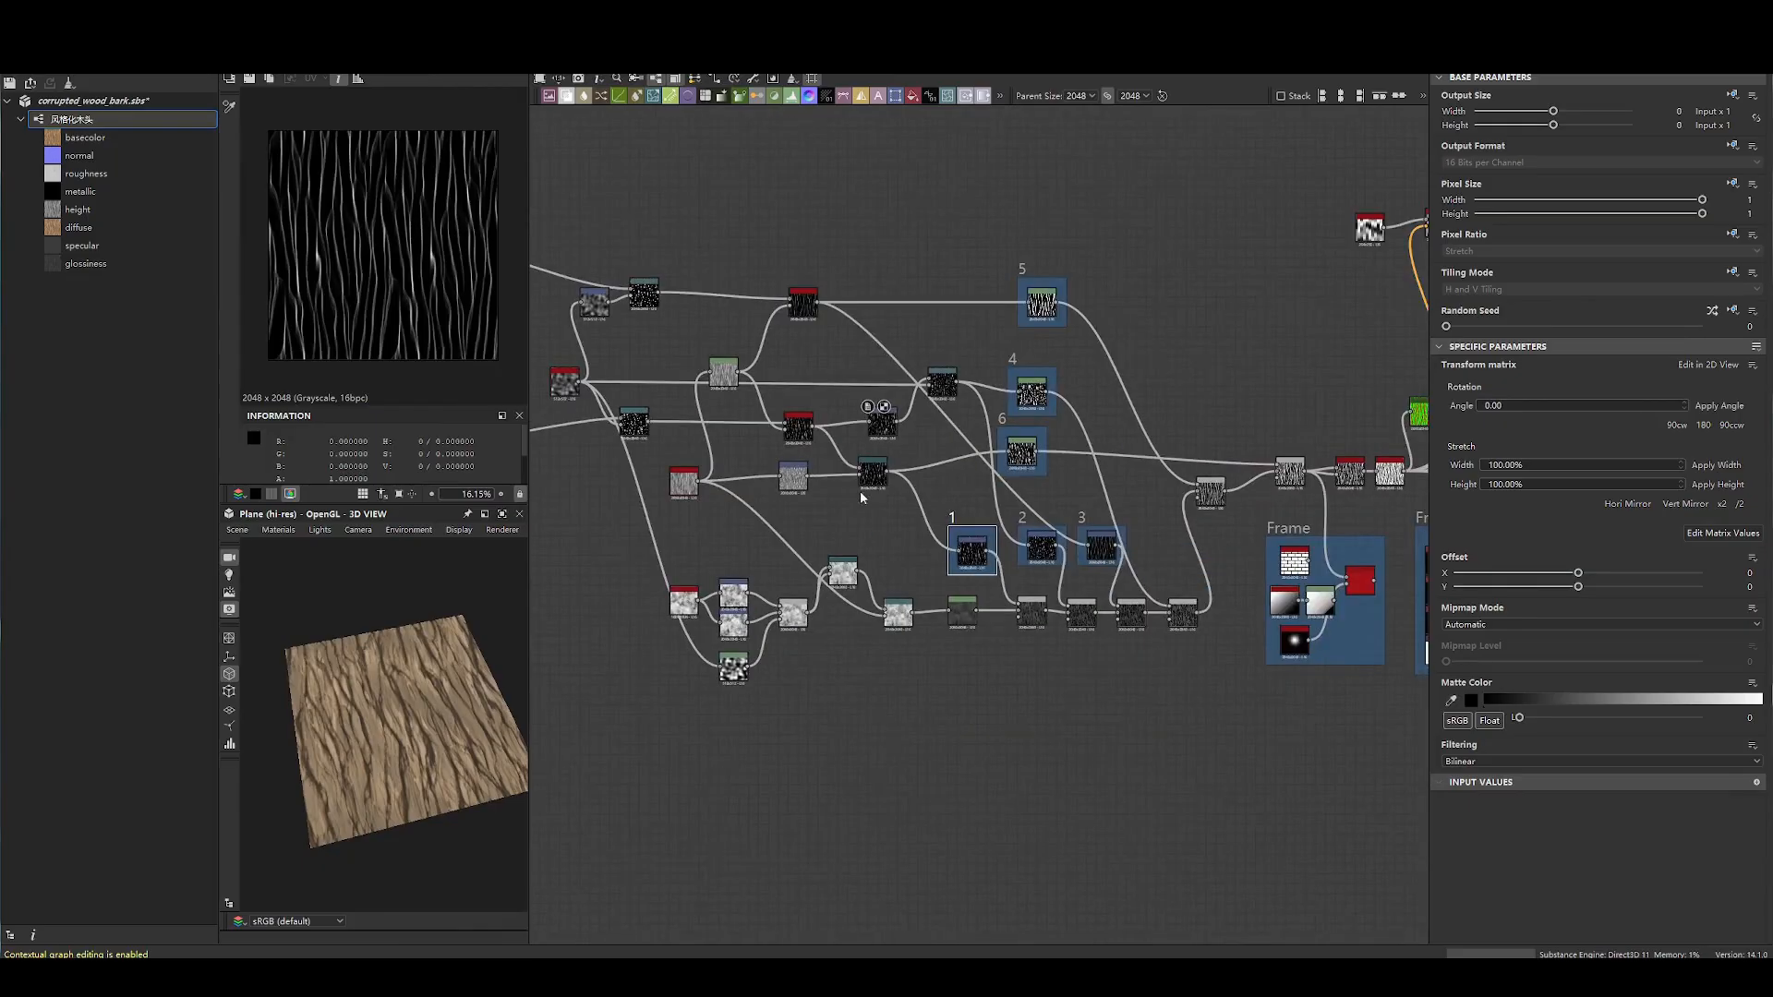
pyautogui.moveTo(884, 506); pyautogui.dragTo(1212, 440, button='middle')
pyautogui.scroll(2, 1211, 441)
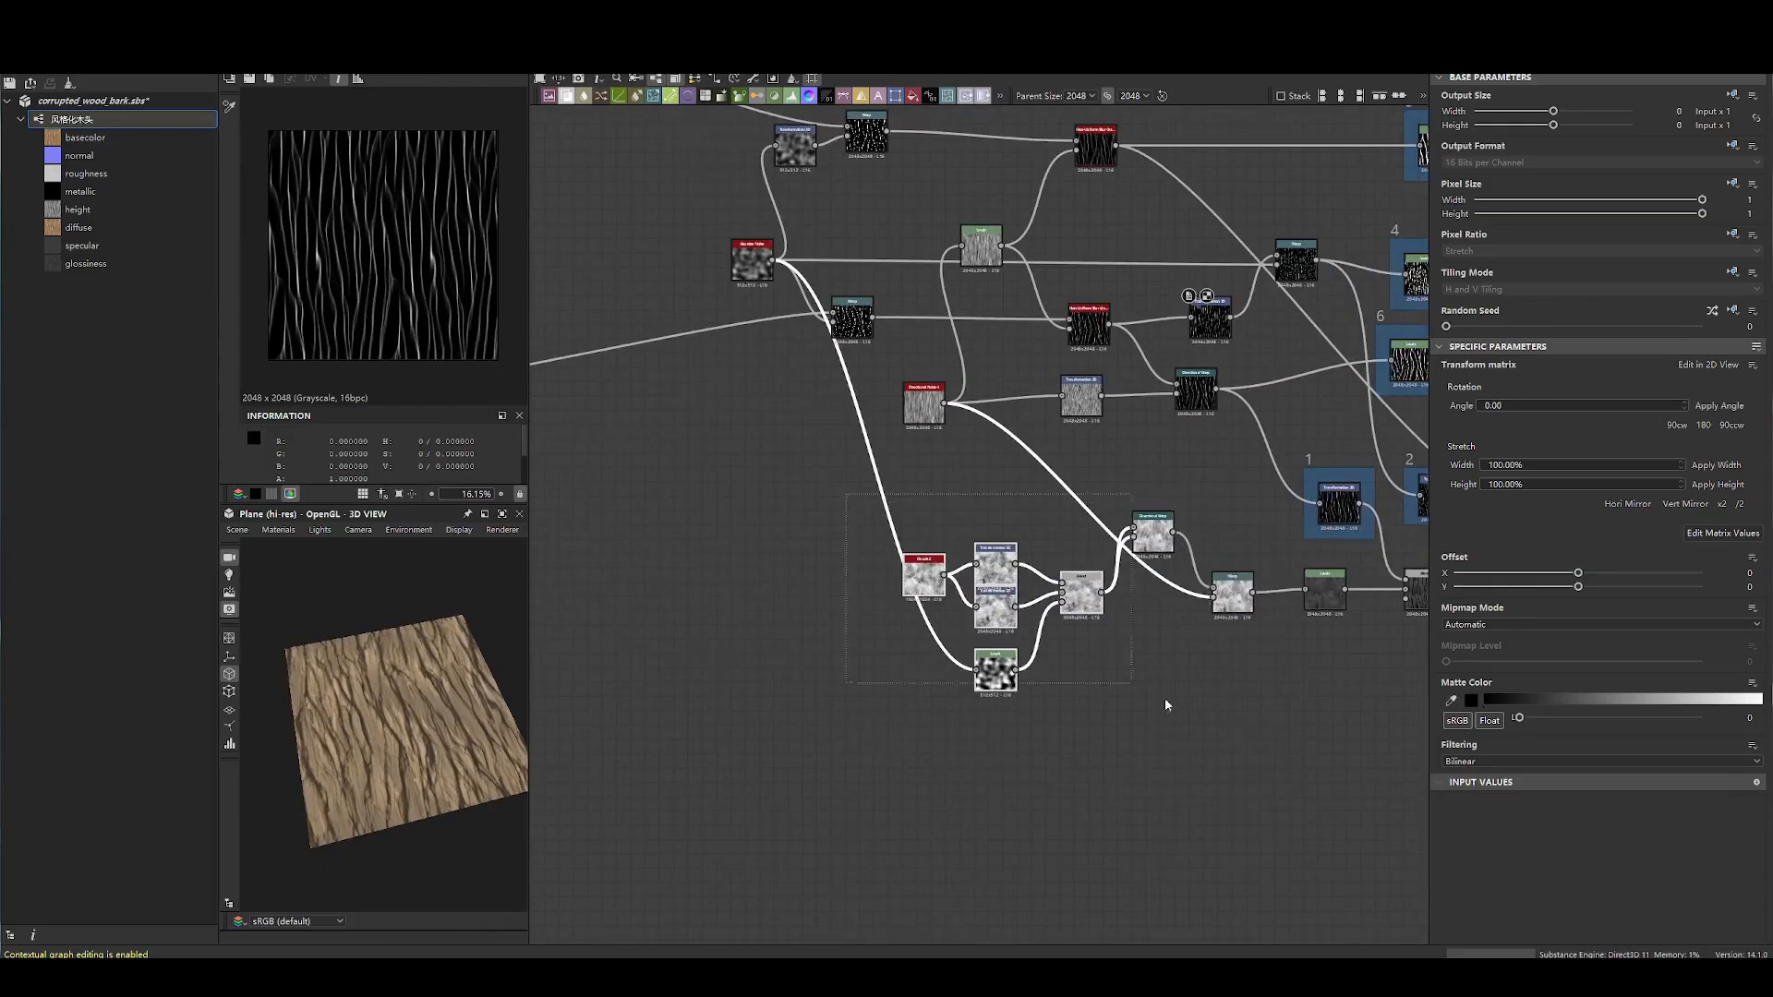
pyautogui.scroll(4, 990, 577)
pyautogui.click(992, 592)
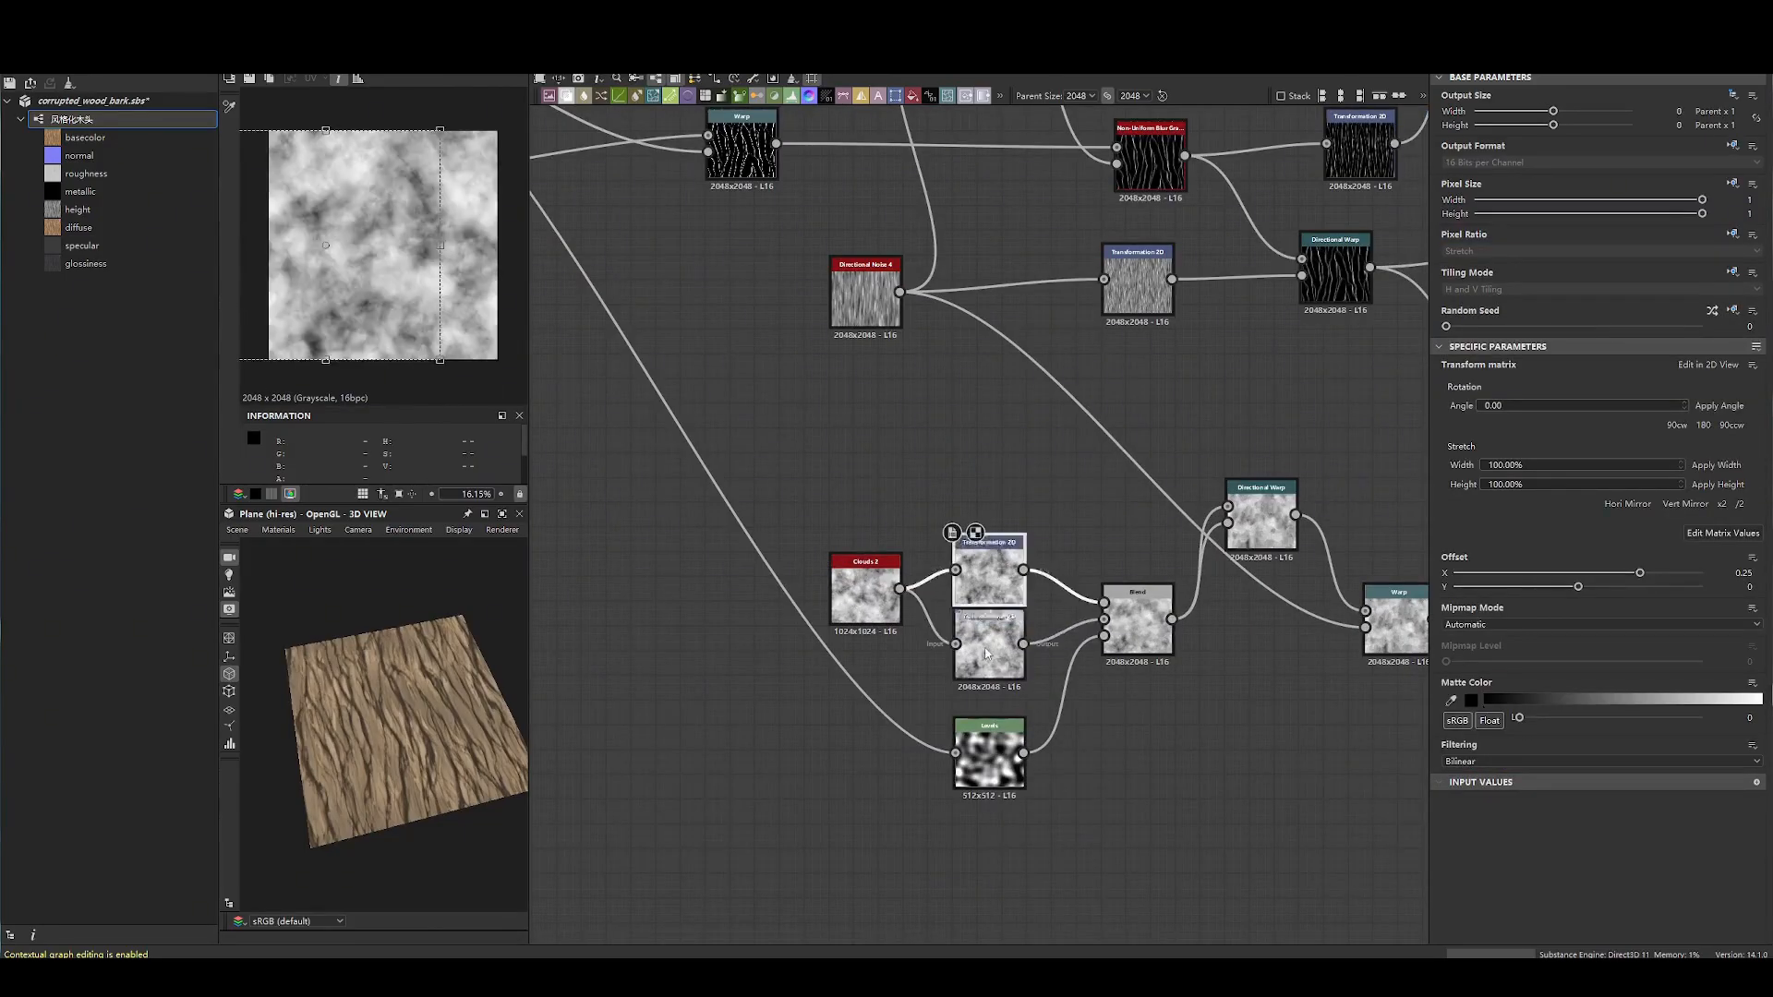
pyautogui.moveTo(988, 646); pyautogui.dragTo(989, 640)
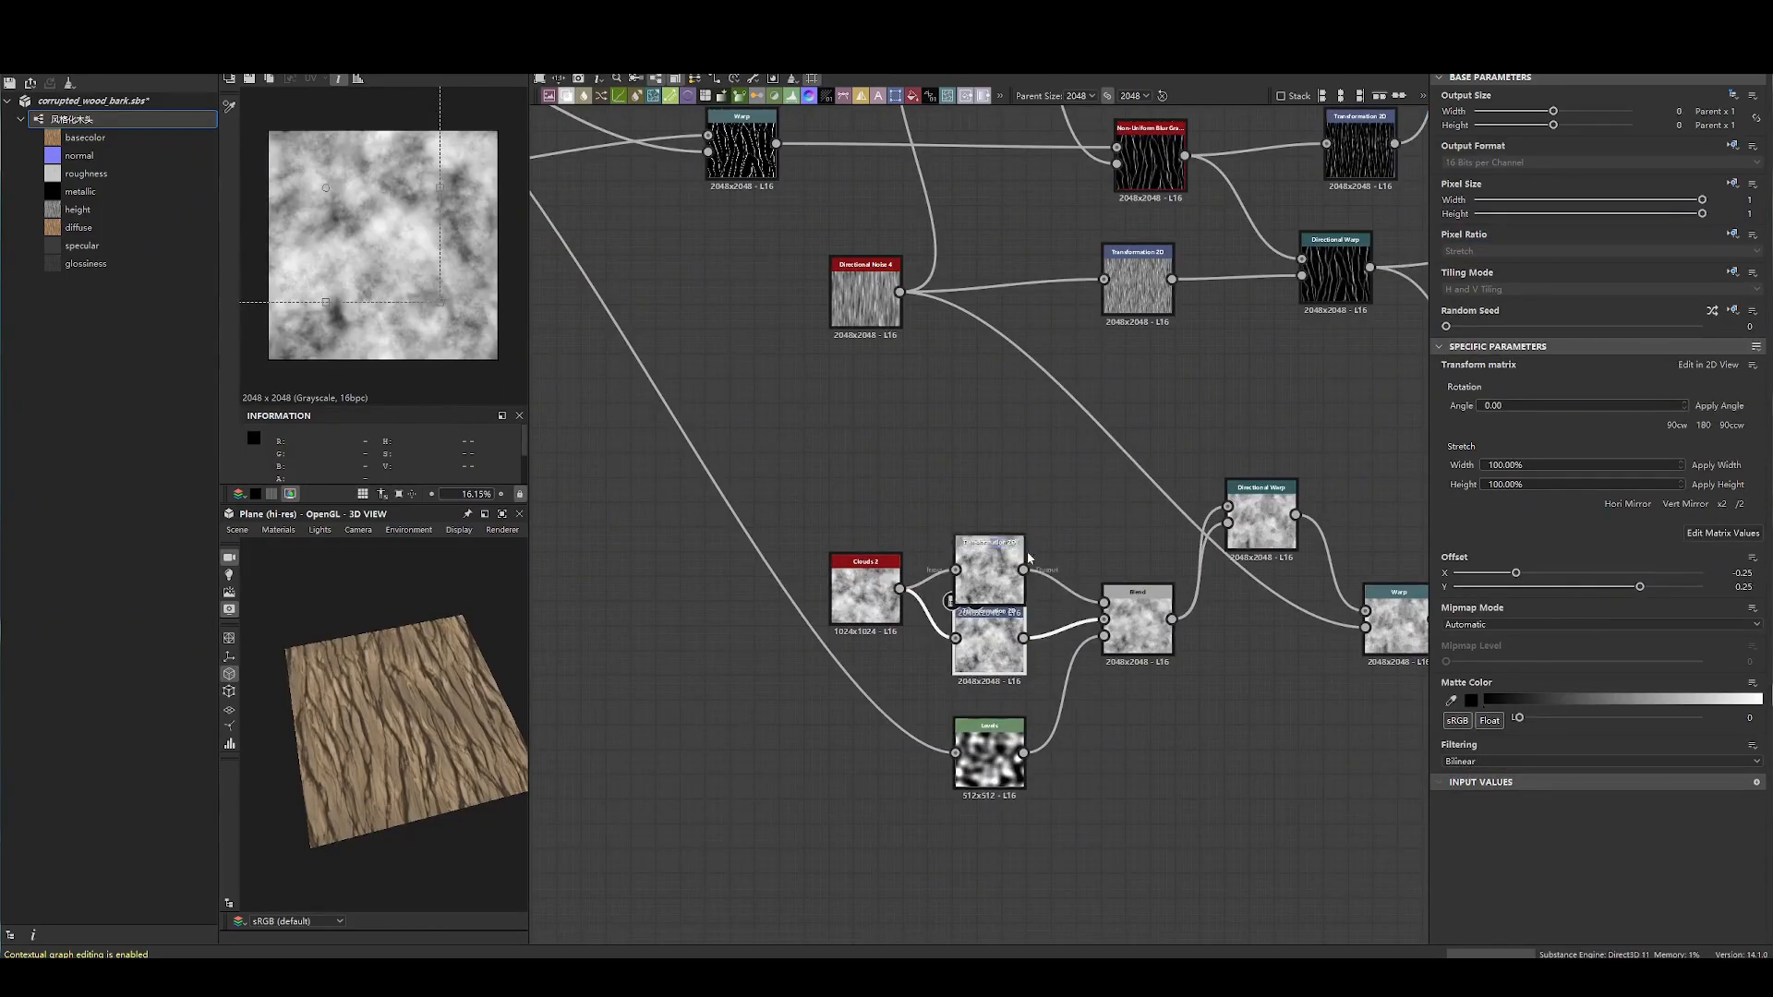
pyautogui.doubleClick(1003, 775)
# - Trace the Levels mask back to its source noise, and check the Blend that uses it as opacity
pyautogui.moveTo(767, 482); pyautogui.dragTo(1306, 711, button='middle')
pyautogui.scroll(-4, 1266, 694)
pyautogui.doubleClick(1039, 457)
pyautogui.moveTo(1103, 566); pyautogui.dragTo(818, 402, button='middle')
pyautogui.scroll(4, 1122, 692)
pyautogui.doubleClick(1119, 691)
pyautogui.moveTo(1311, 582); pyautogui.dragTo(859, 515, button='middle')
pyautogui.scroll(3, 859, 515)
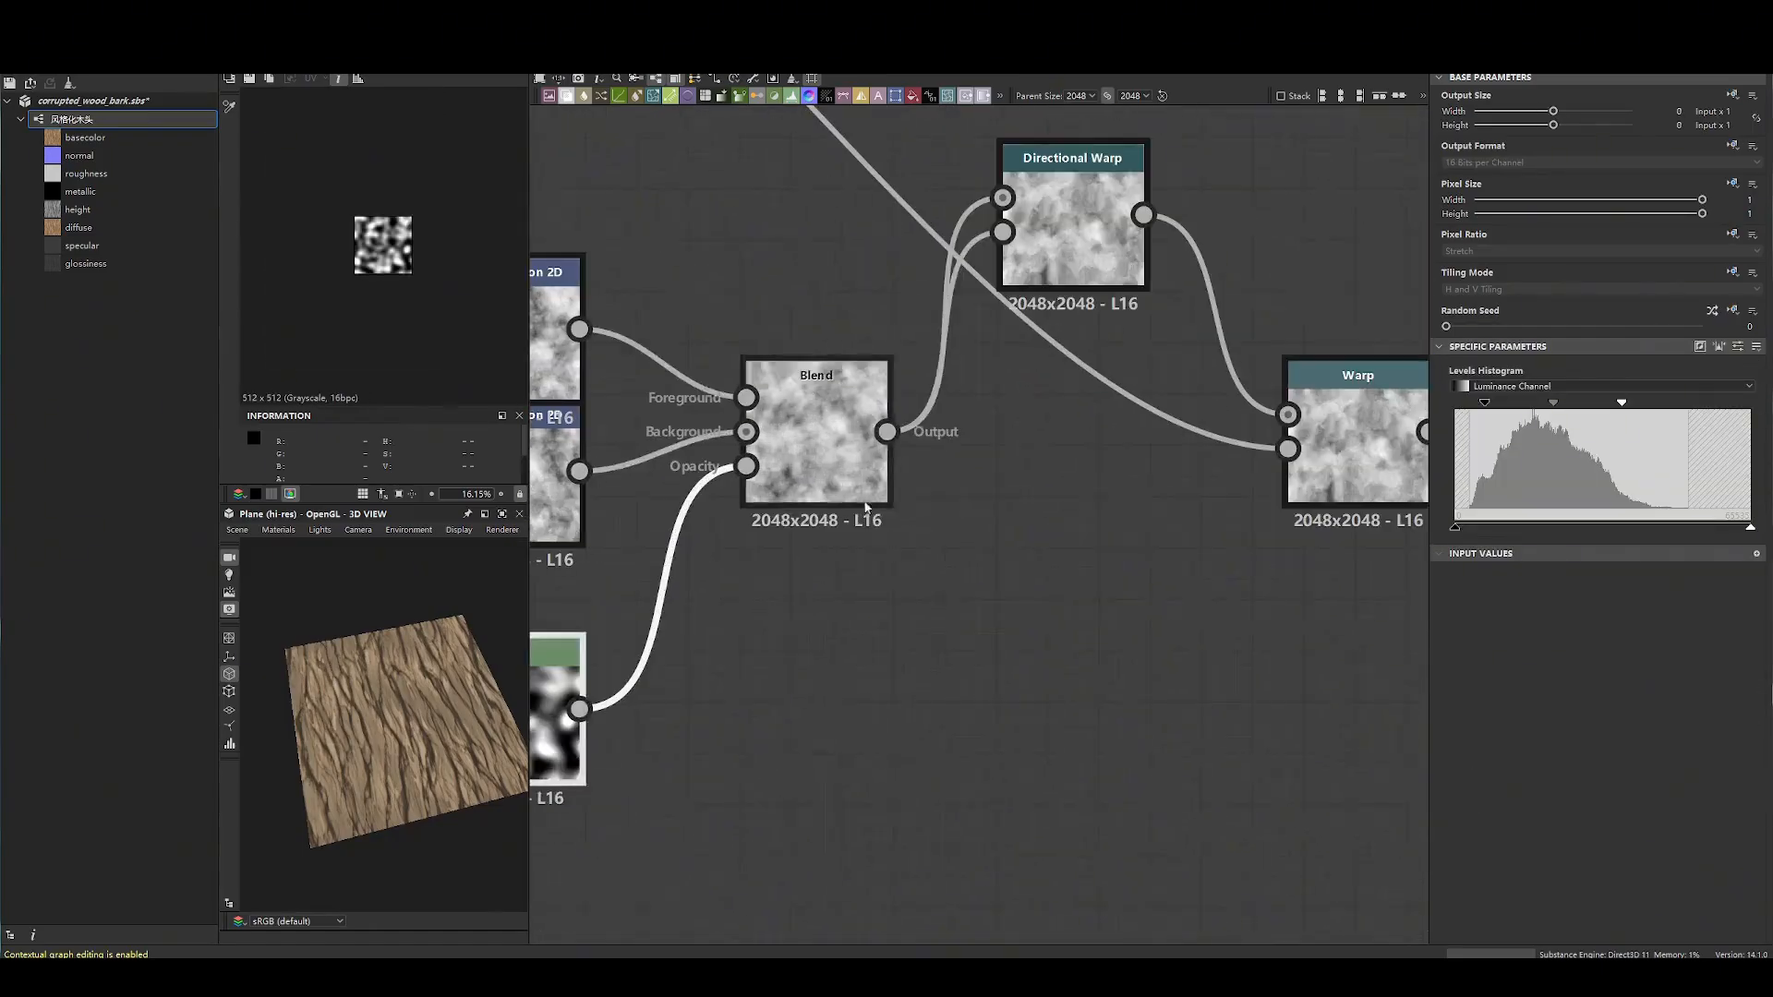
pyautogui.doubleClick(816, 468)
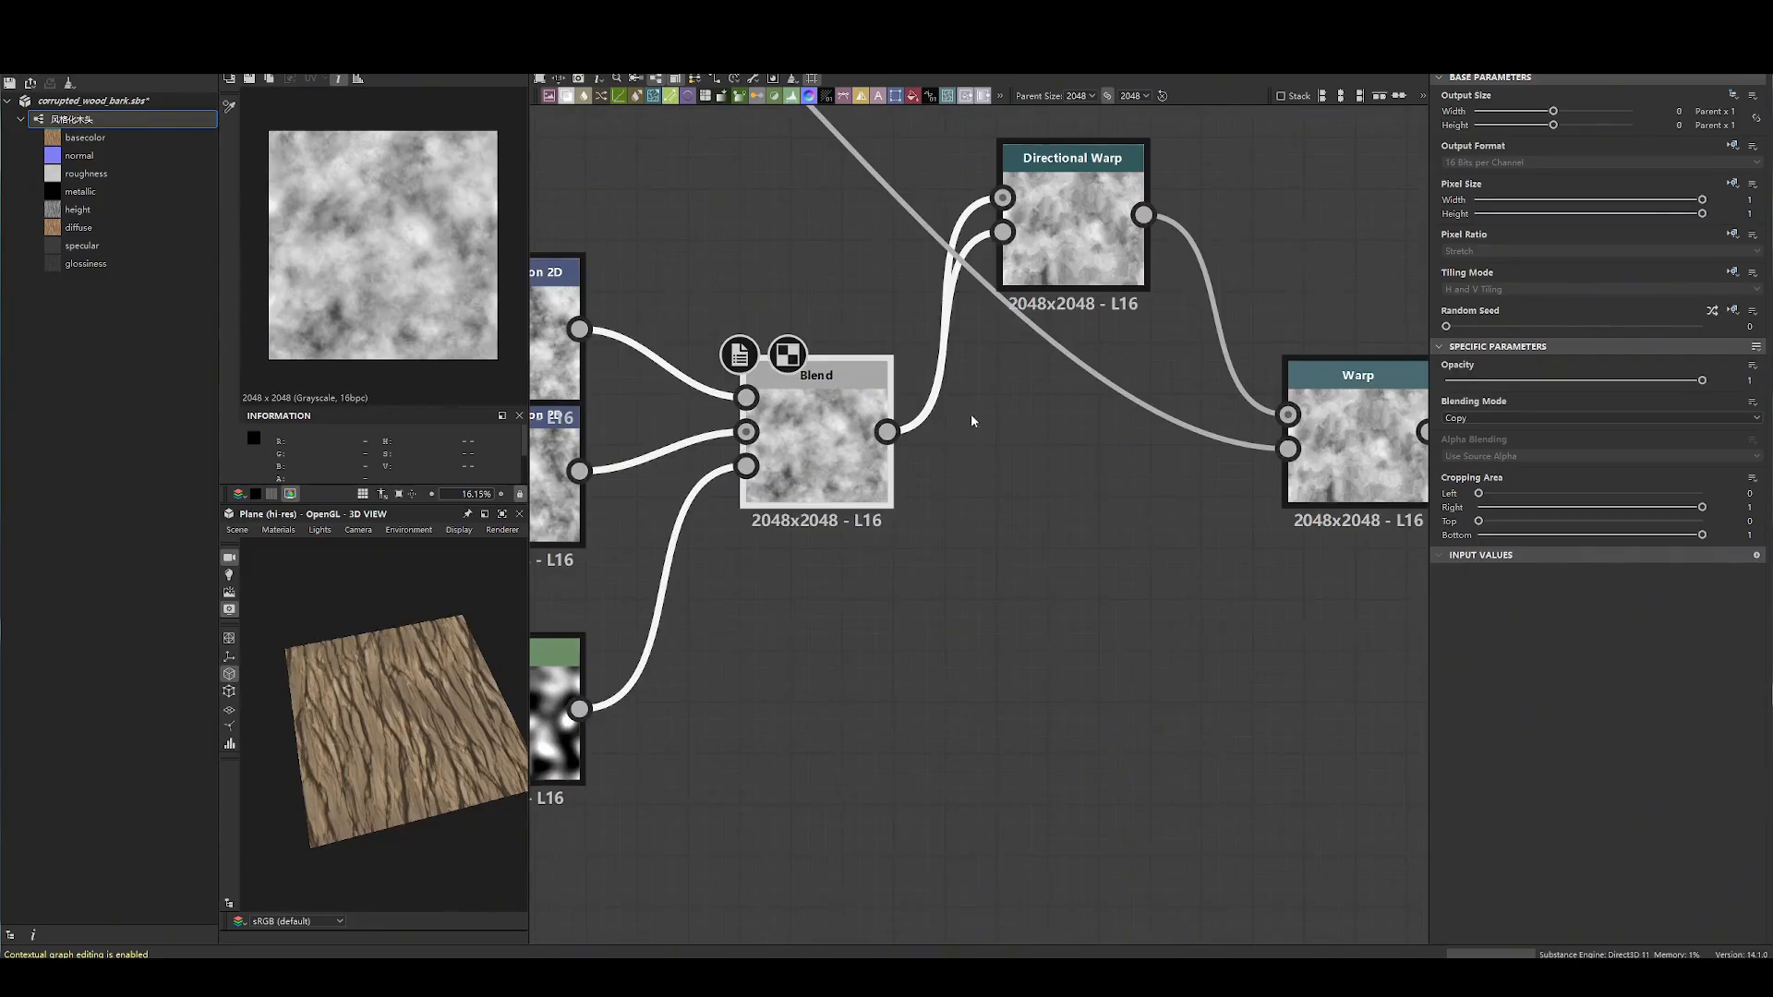
# - Preview each input of the cloud Blend: both Transformation 2D nodes and the Levels opacity mask
pyautogui.moveTo(886, 412); pyautogui.dragTo(871, 658, button='middle')
pyautogui.moveTo(623, 476); pyautogui.dragTo(872, 413, button='middle')
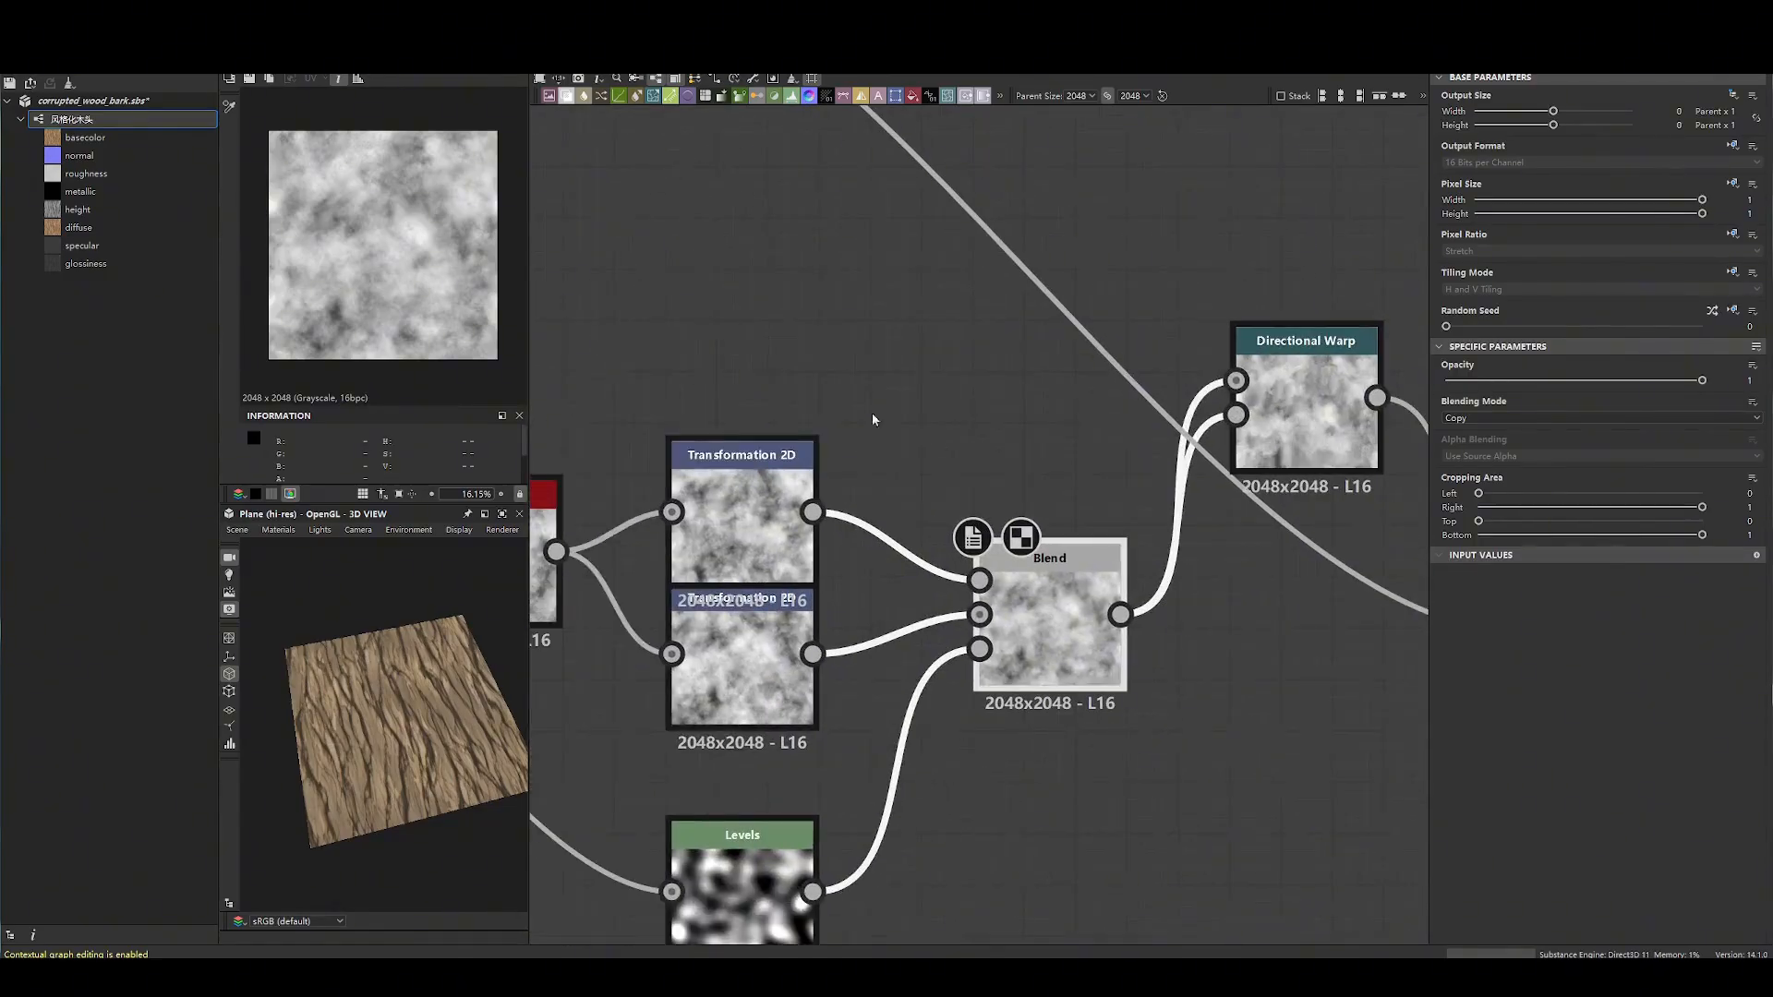
pyautogui.doubleClick(759, 519)
pyautogui.doubleClick(753, 663)
pyautogui.doubleClick(746, 879)
# - Try the cloud Blend at its lowest opacity, and undo the change
pyautogui.doubleClick(1027, 621)
pyautogui.scroll(-3, 850, 780)
pyautogui.moveTo(1702, 380); pyautogui.dragTo(1446, 383)
pyautogui.hotkey('ctrl', 'z')
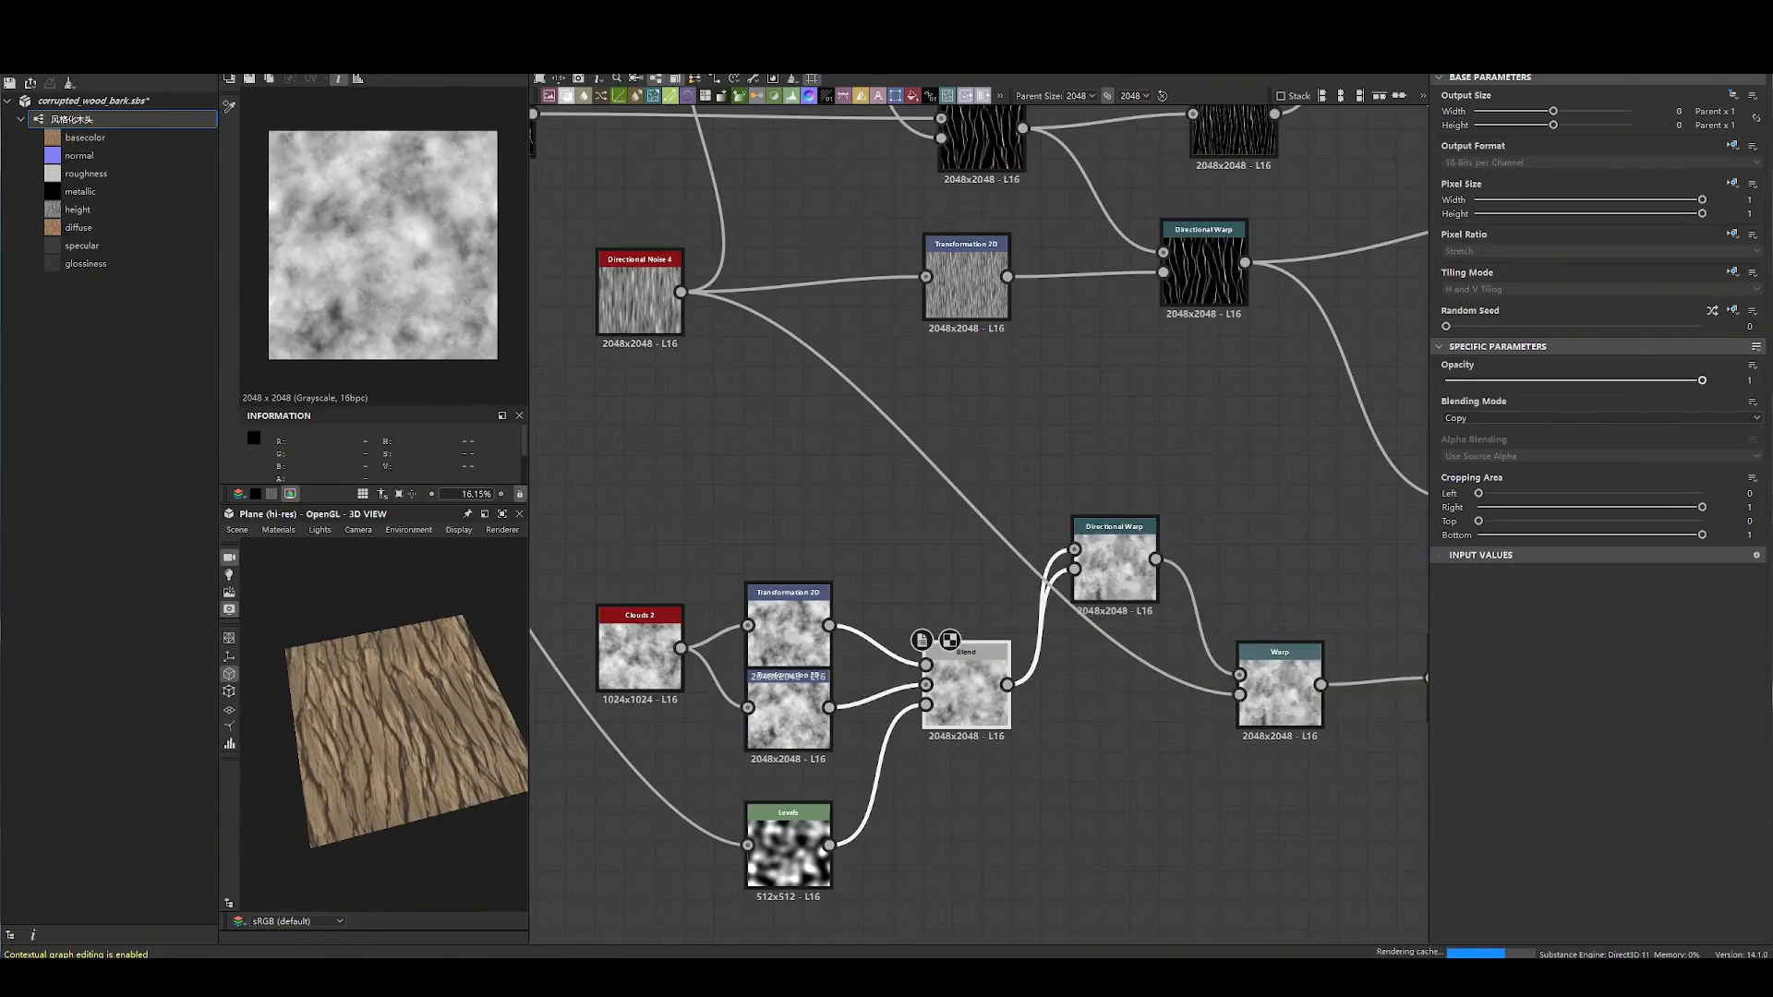
# - Place the Directional Warp level with the cloud Blend and examine its warped output up close
pyautogui.scroll(2, 1229, 619)
pyautogui.click(1104, 575)
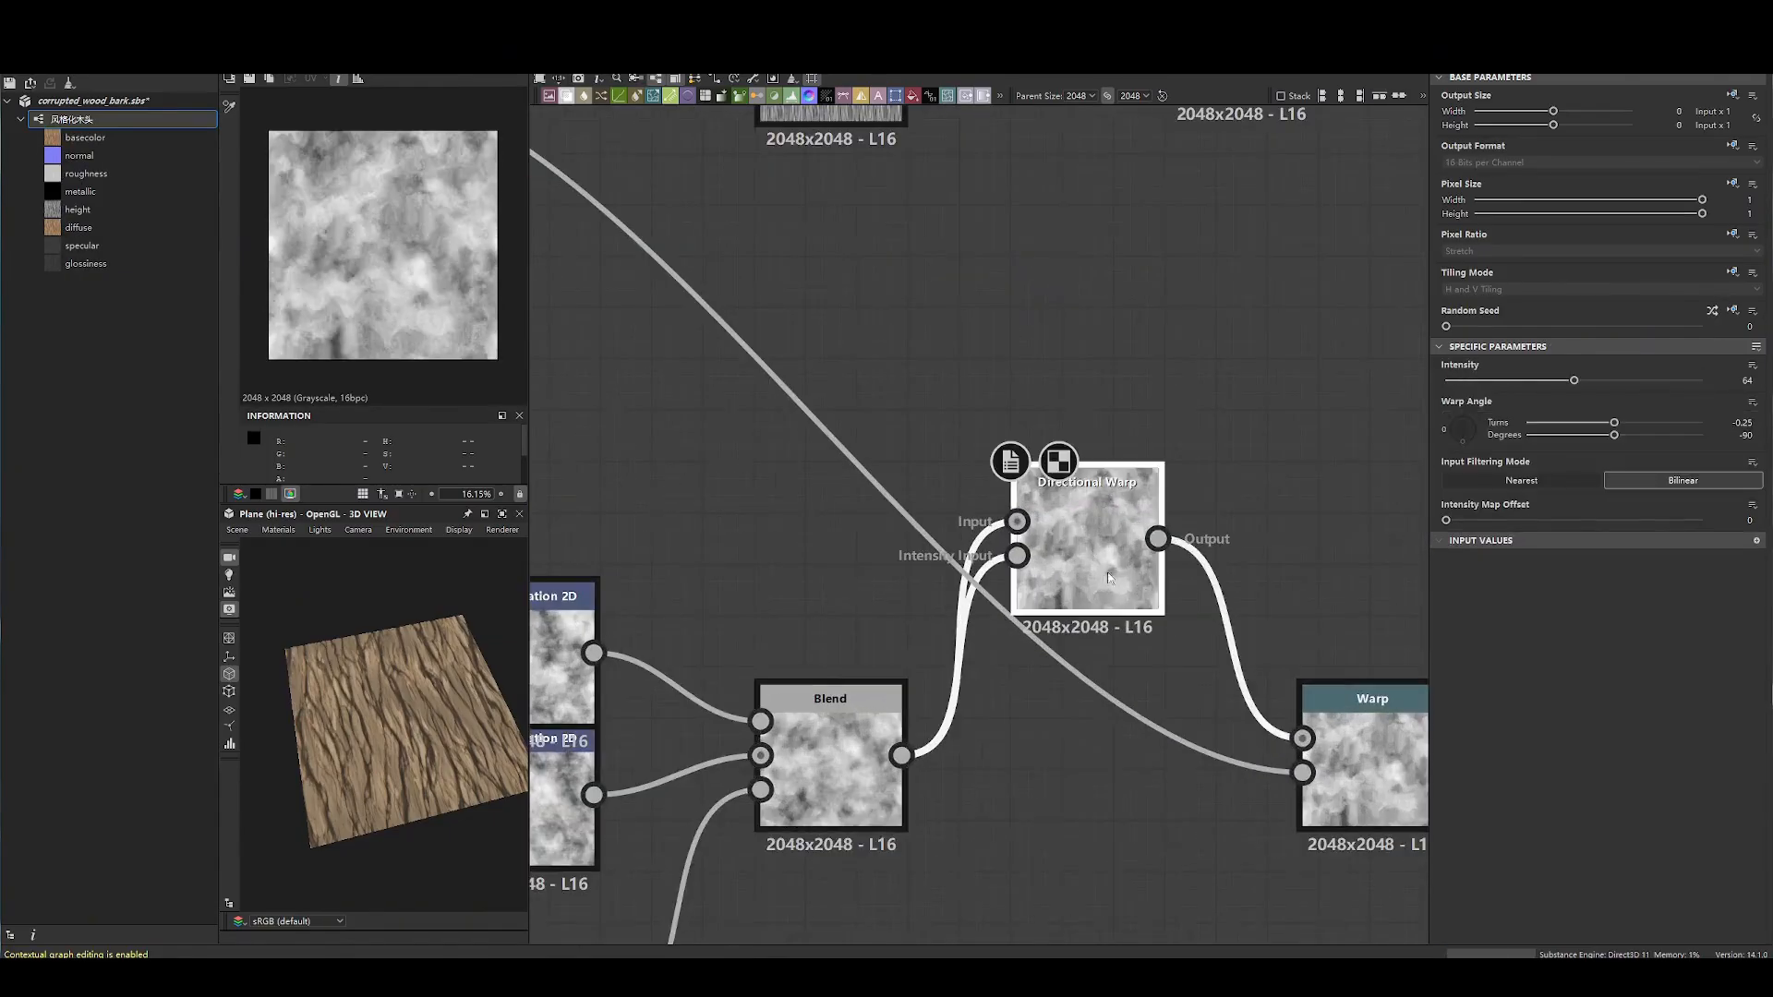
pyautogui.scroll(2, 1107, 573)
pyautogui.scroll(1, 1136, 638)
pyautogui.moveTo(1136, 637); pyautogui.dragTo(1138, 817)
pyautogui.moveTo(1137, 817); pyautogui.dragTo(1156, 583, button='middle')
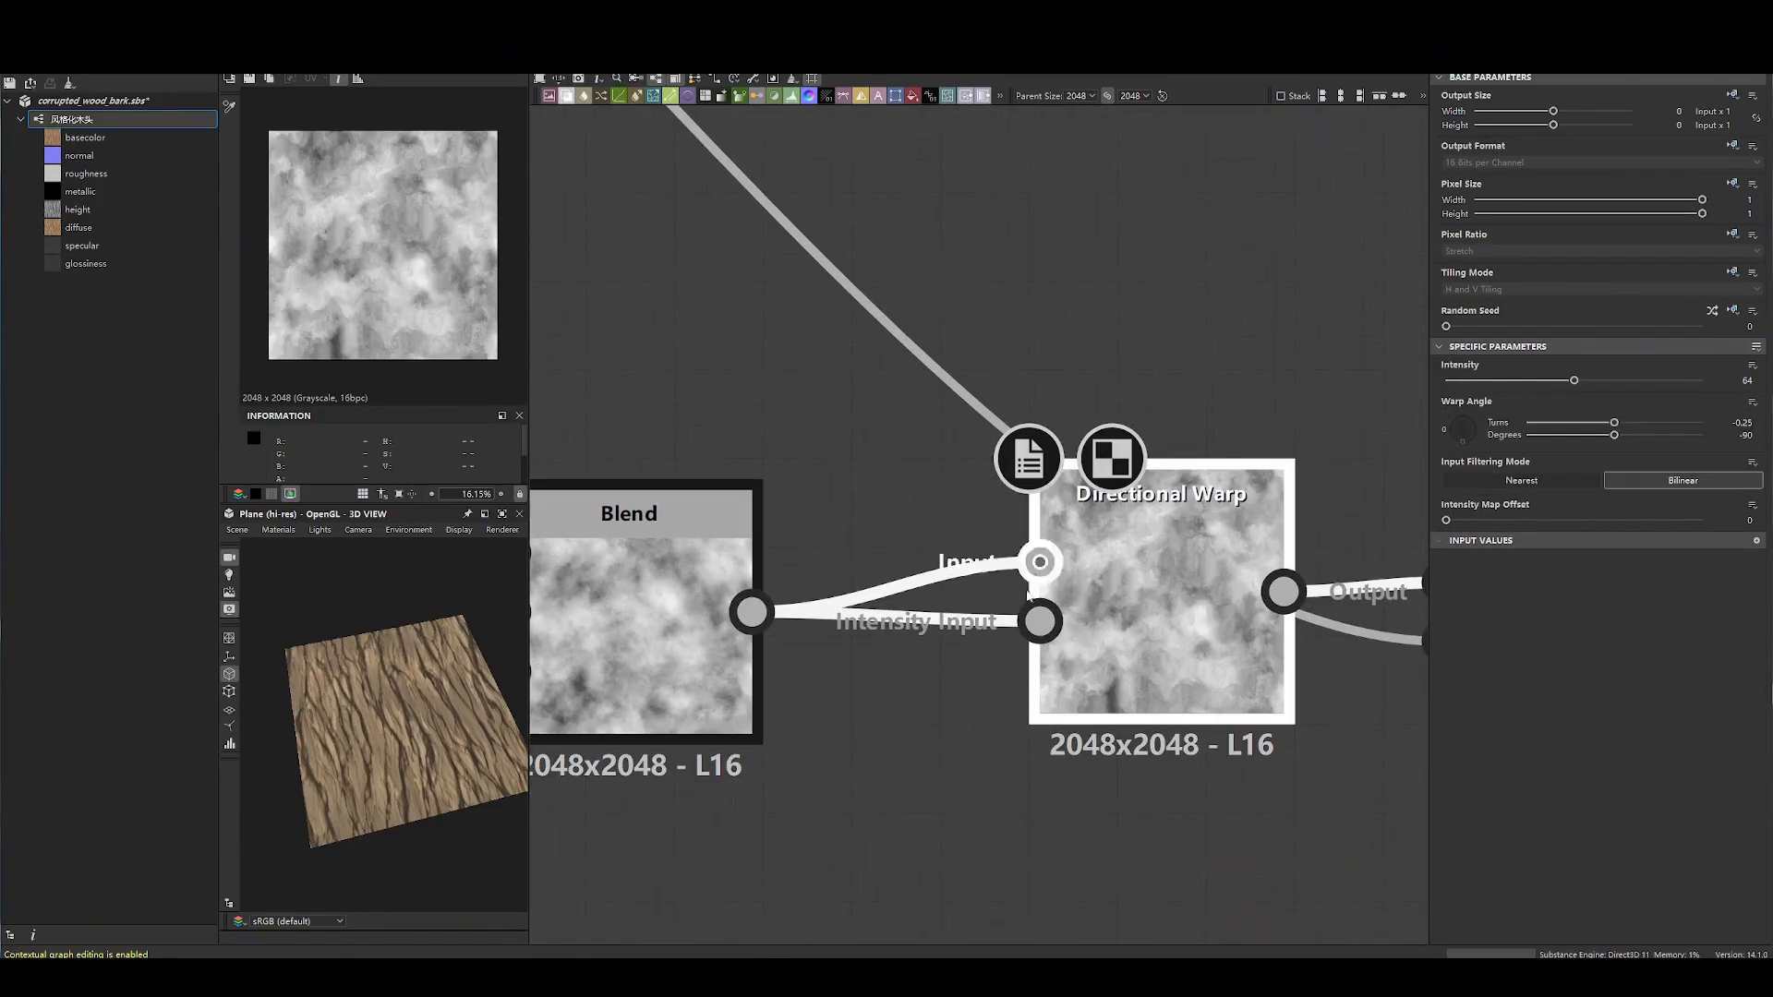
pyautogui.scroll(6, 332, 118)
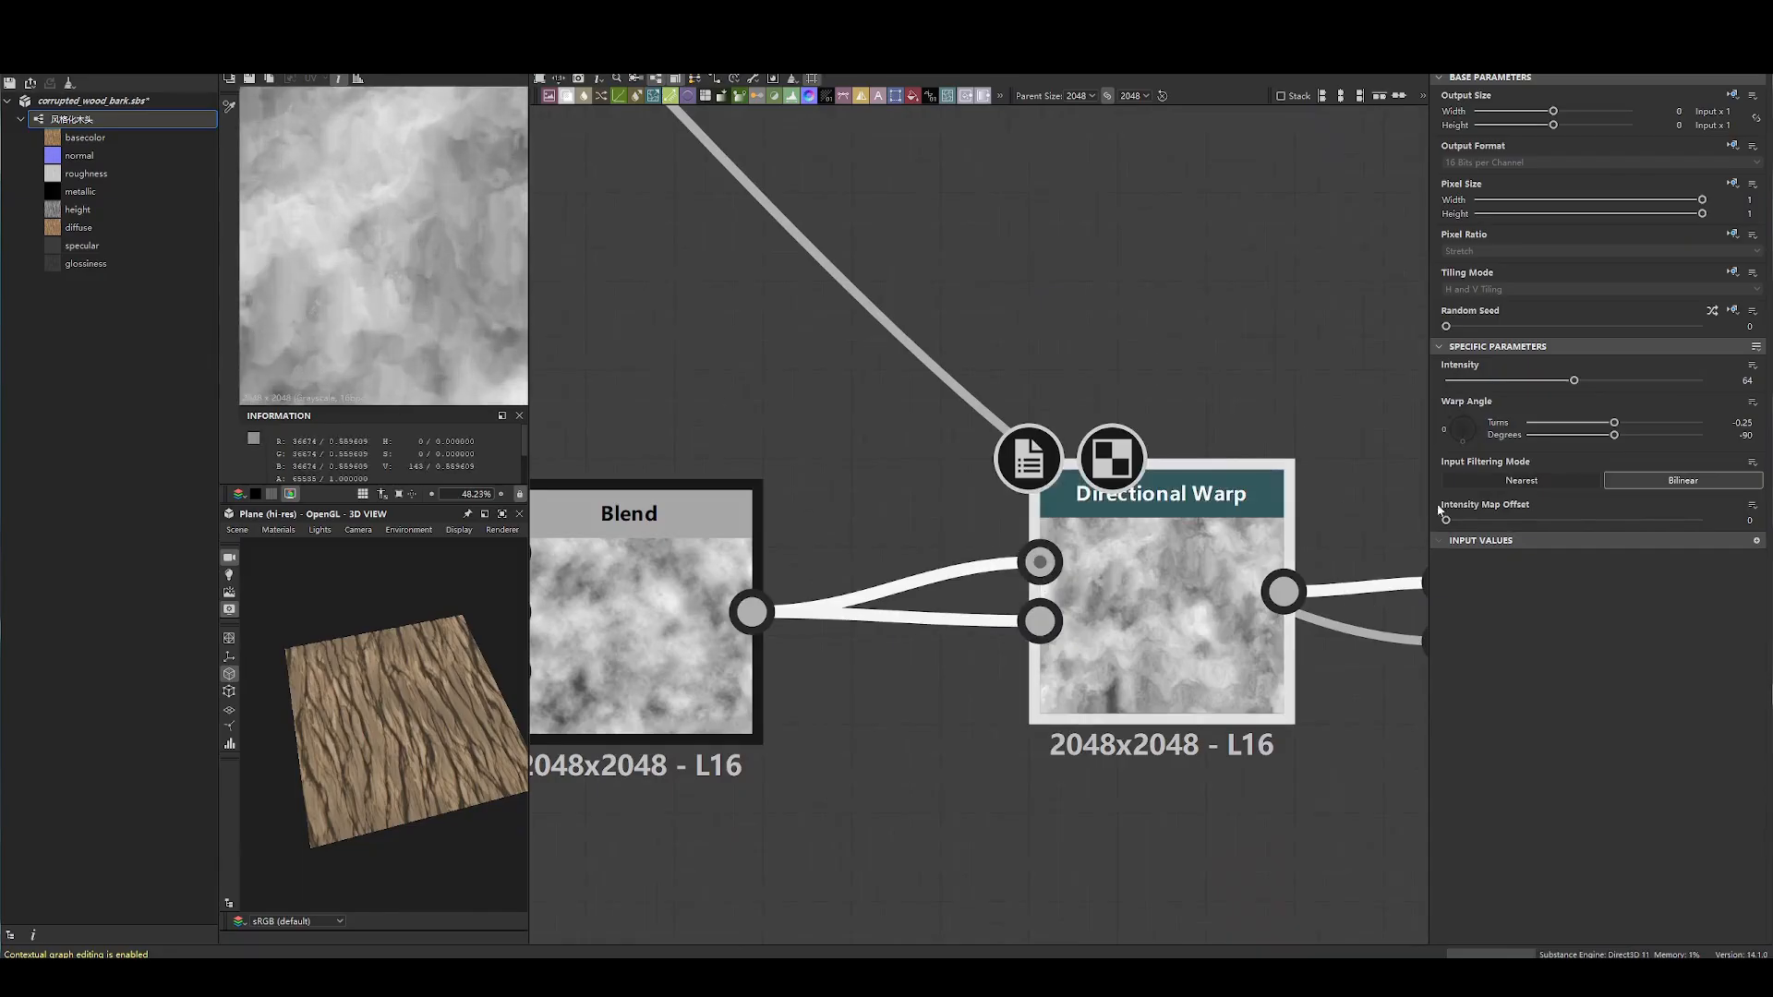
pyautogui.scroll(-5, 424, 289)
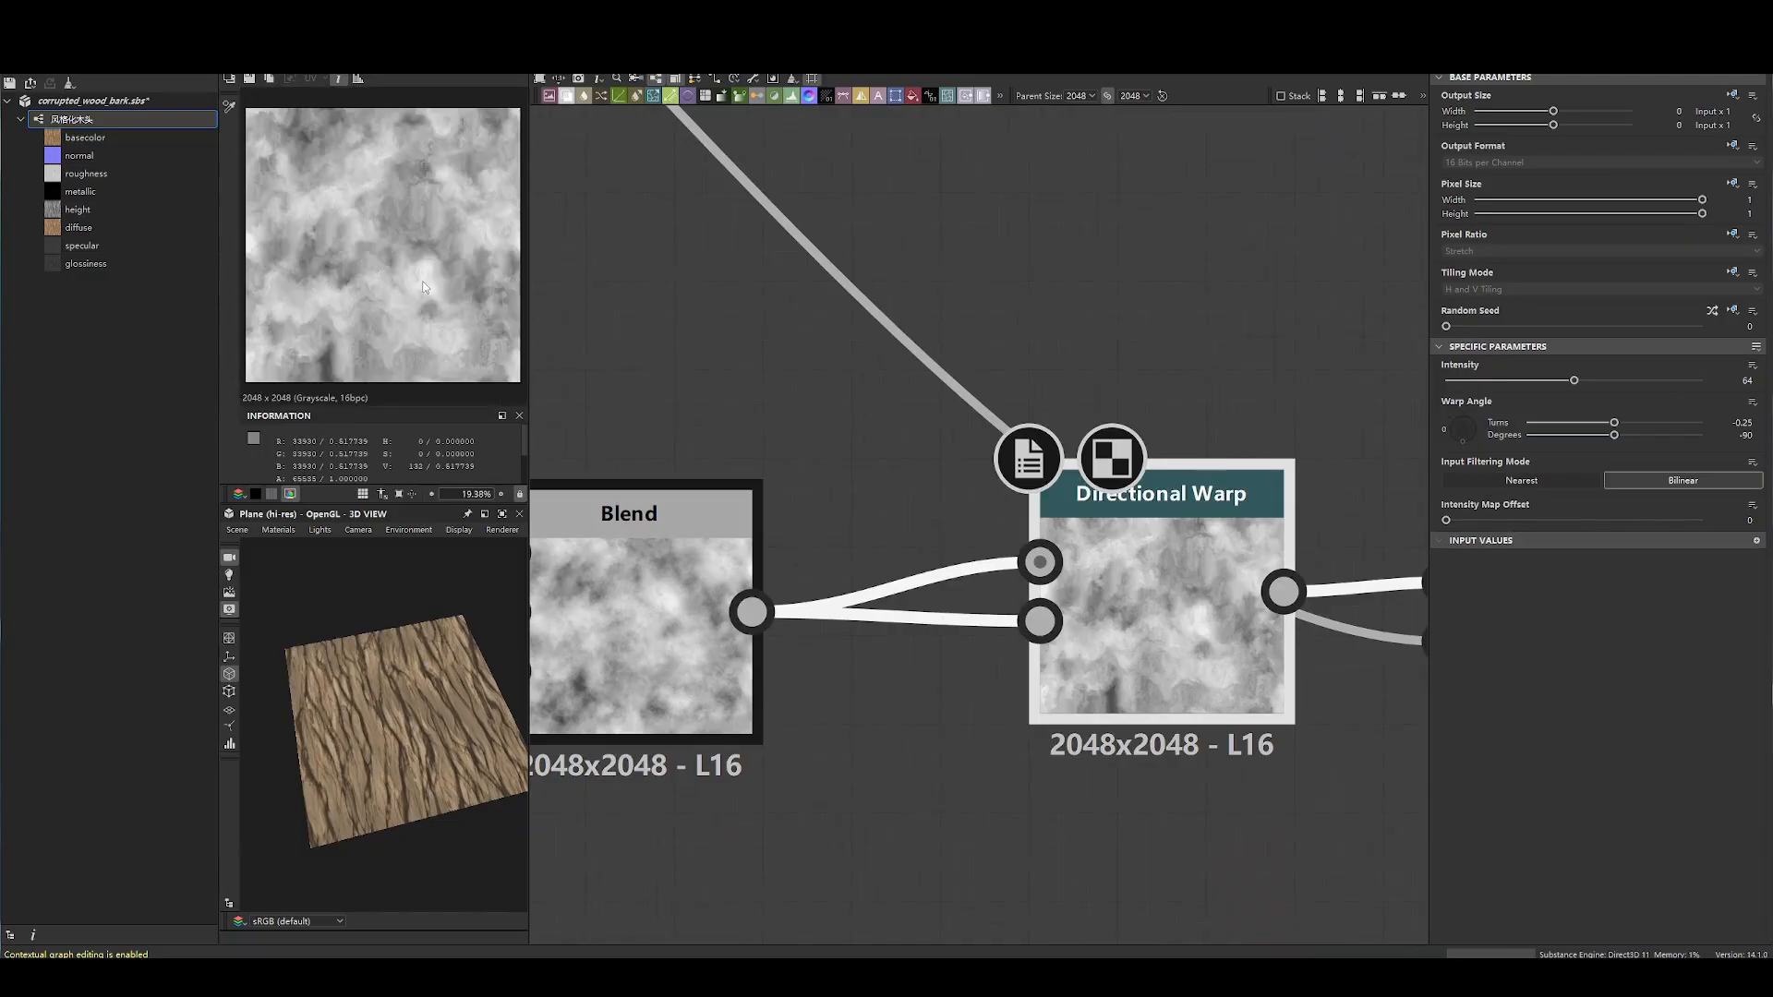
# - Line up the Warp node beside the Directional Warp and trace its input back to Directional Noise 4
pyautogui.moveTo(1166, 459); pyautogui.dragTo(840, 386, button='middle')
pyautogui.scroll(-2, 840, 386)
pyautogui.click(1086, 470)
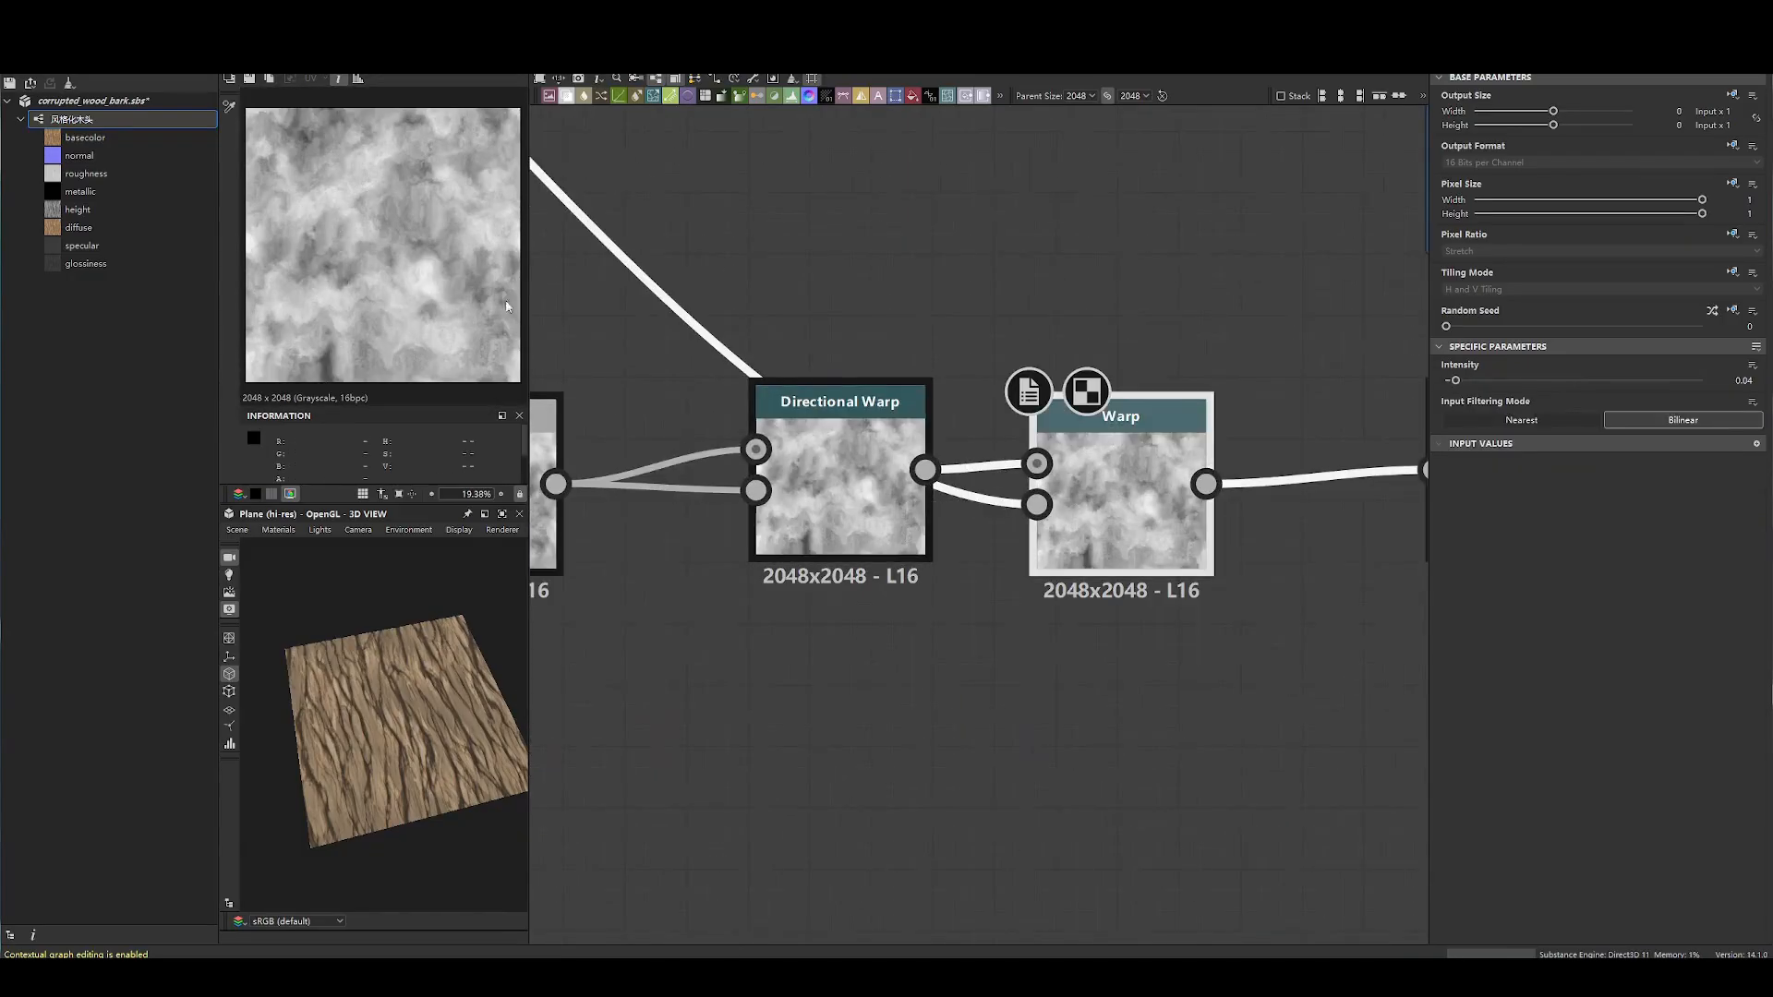
pyautogui.scroll(-3, 756, 241)
pyautogui.moveTo(659, 161); pyautogui.dragTo(1102, 479, button='middle')
pyautogui.scroll(-3, 1102, 478)
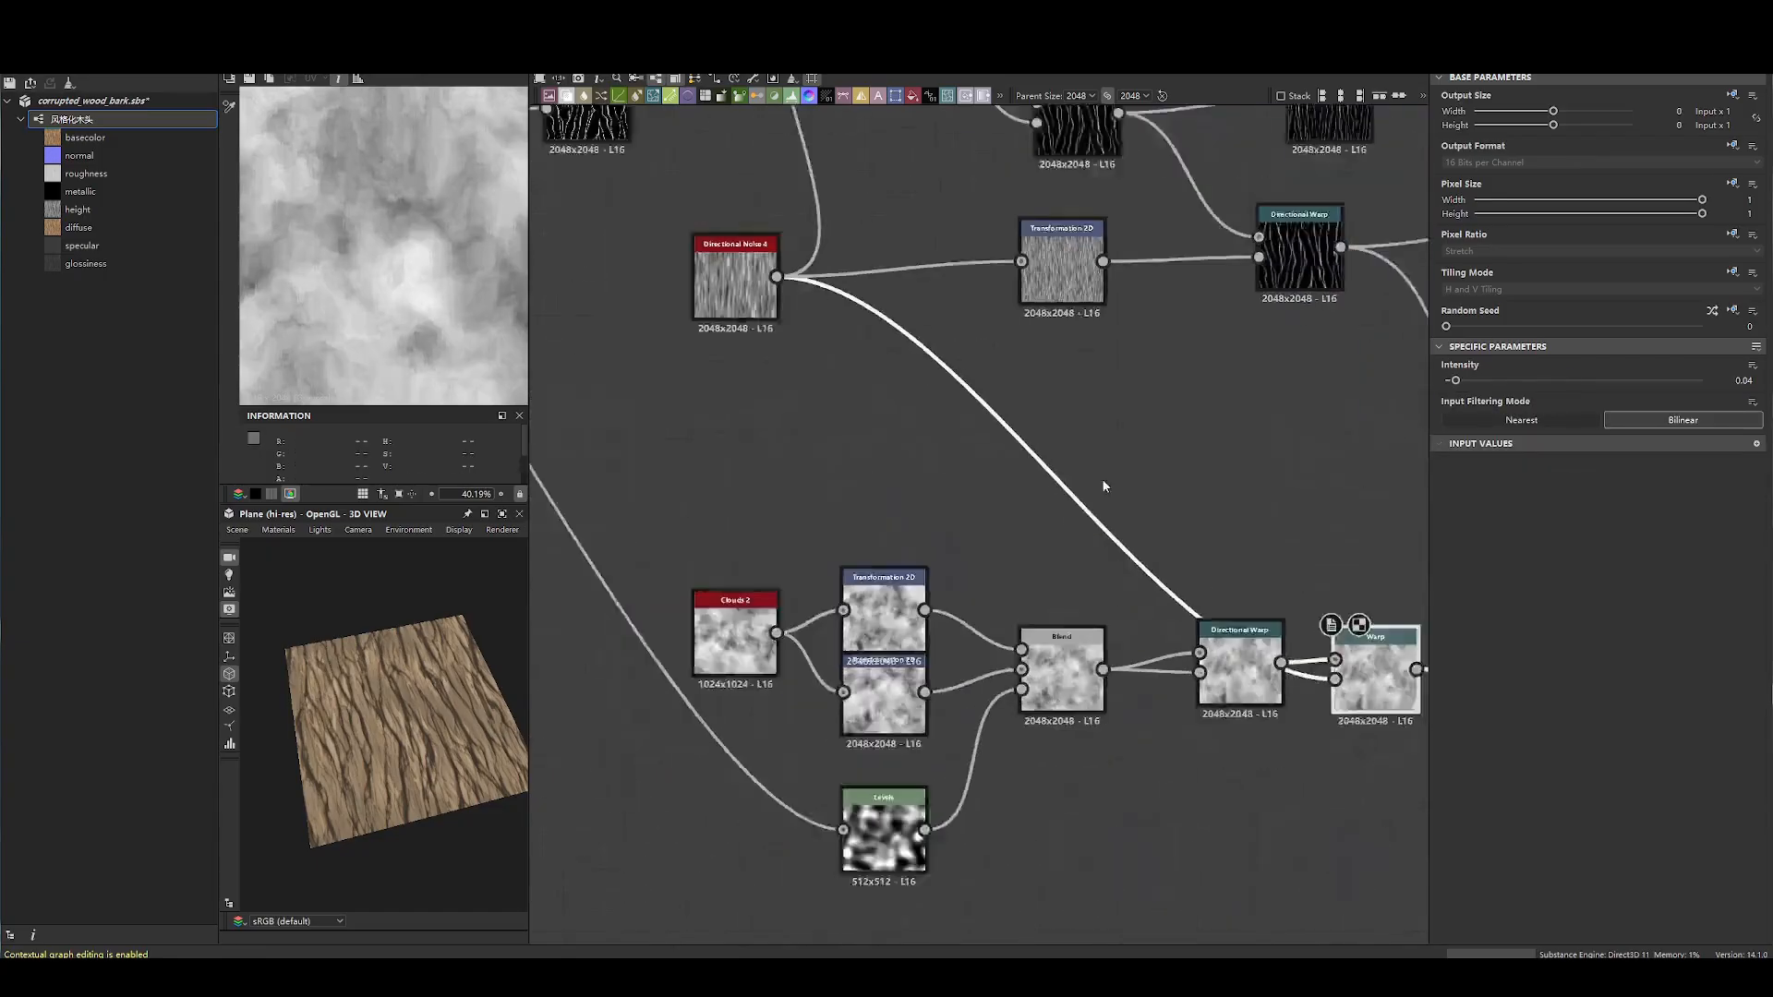
# - Review the row of Blend, Directional Warp and Warp nodes, and check the Directional Warp's settings
pyautogui.moveTo(1294, 616)
pyautogui.mouseDown()
pyautogui.moveTo(1283, 507)
pyautogui.moveTo(1291, 613)
pyautogui.mouseUp()
pyautogui.click(844, 348)
pyautogui.moveTo(1367, 706); pyautogui.dragTo(1155, 582, button='middle')
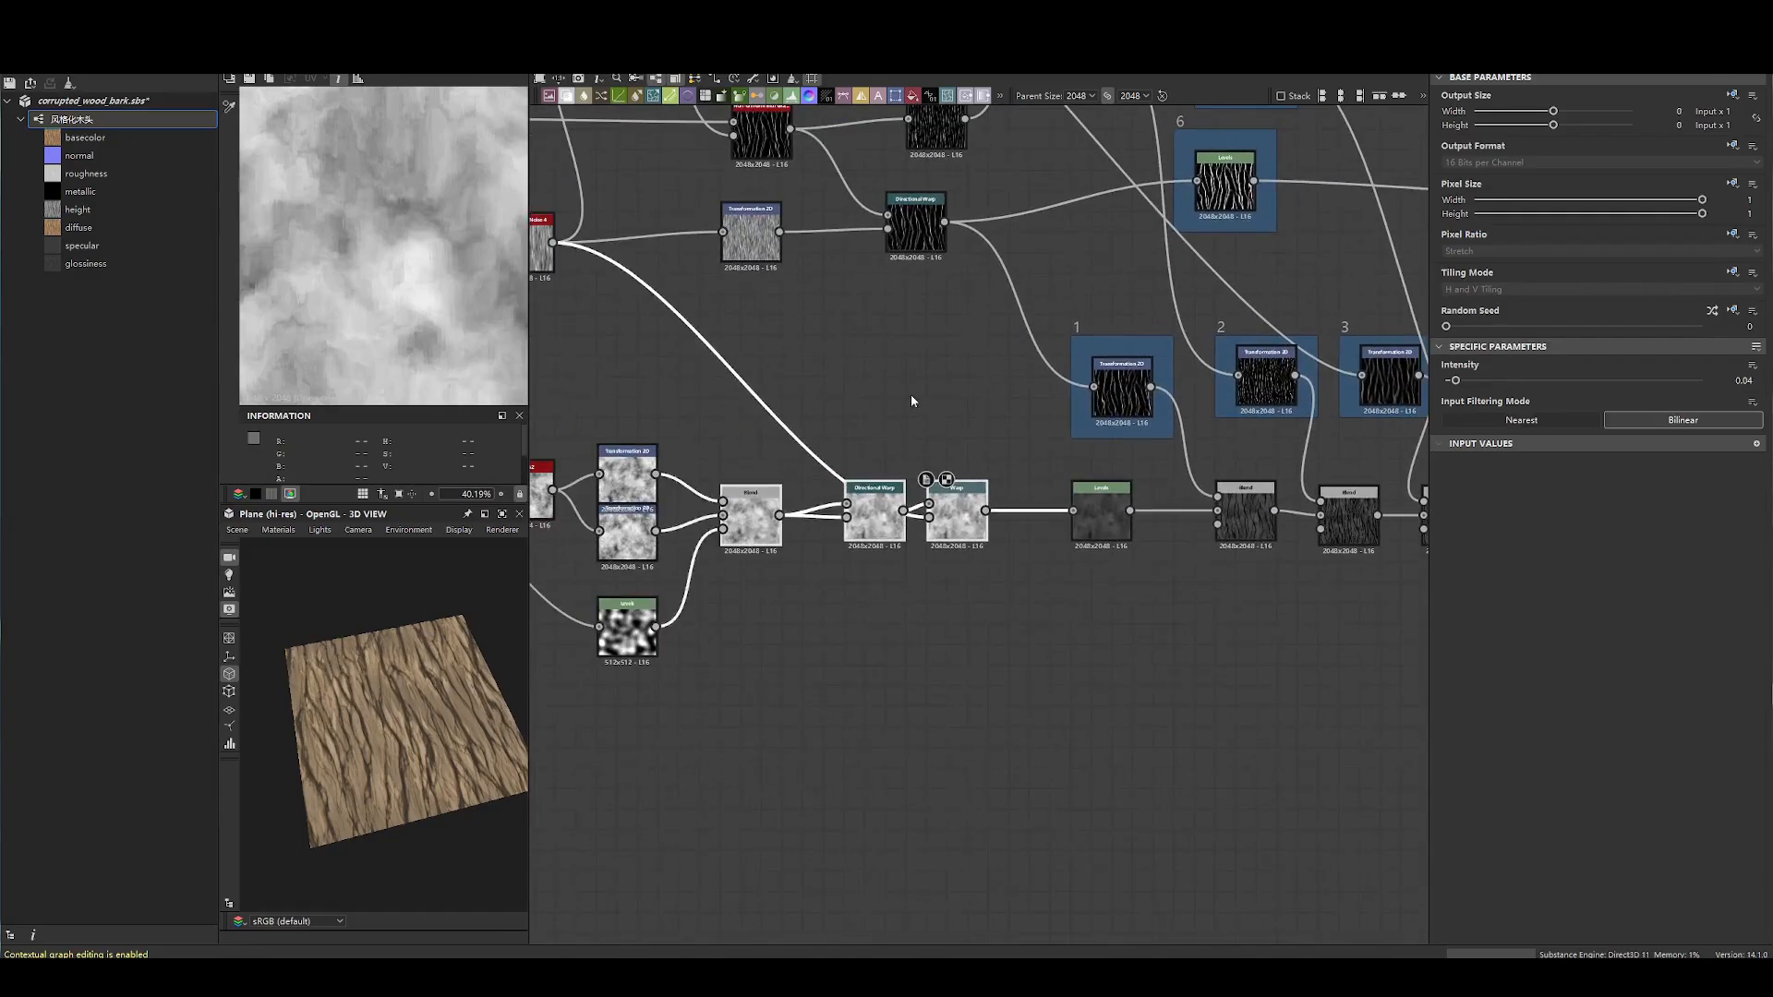
pyautogui.click(869, 534)
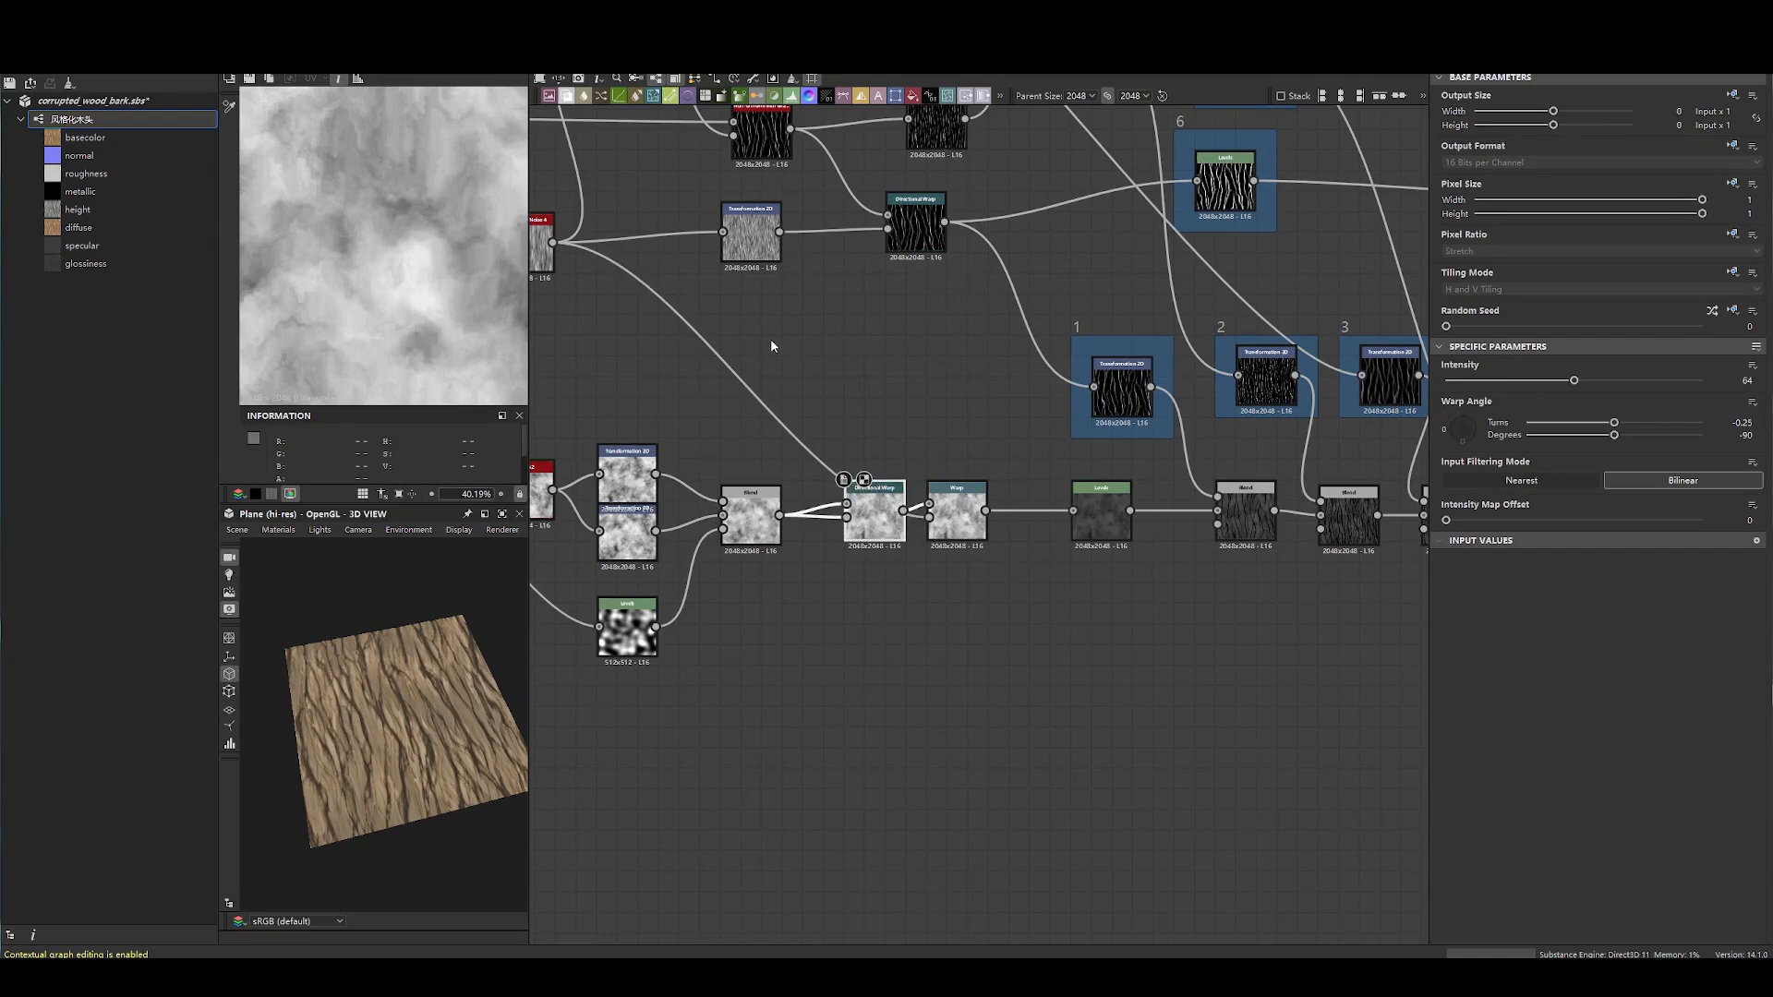
# - Go through the crack patterns in frames 2, 3, 6, 4 and 5
pyautogui.moveTo(772, 346); pyautogui.dragTo(595, 442, button='middle')
pyautogui.click(1090, 476)
pyautogui.click(1212, 471)
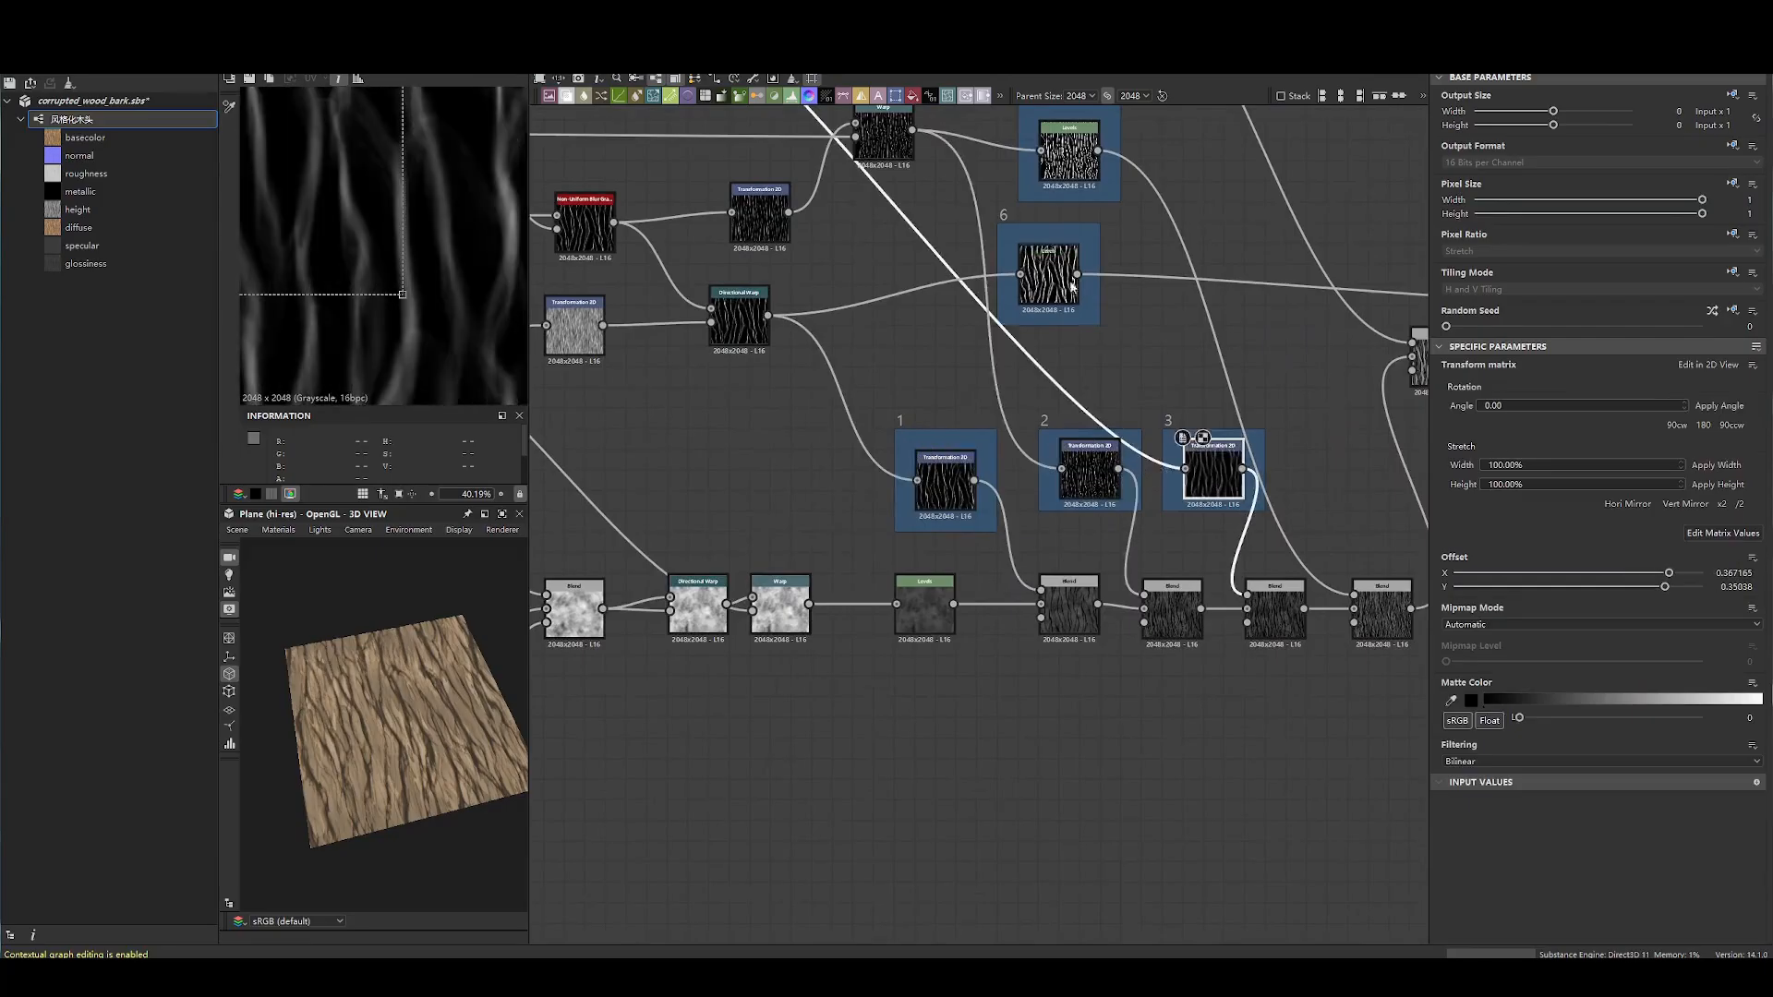
pyautogui.moveTo(1065, 272); pyautogui.dragTo(1045, 584, button='middle')
pyautogui.click(1042, 569)
pyautogui.click(1050, 465)
pyautogui.click(1066, 276)
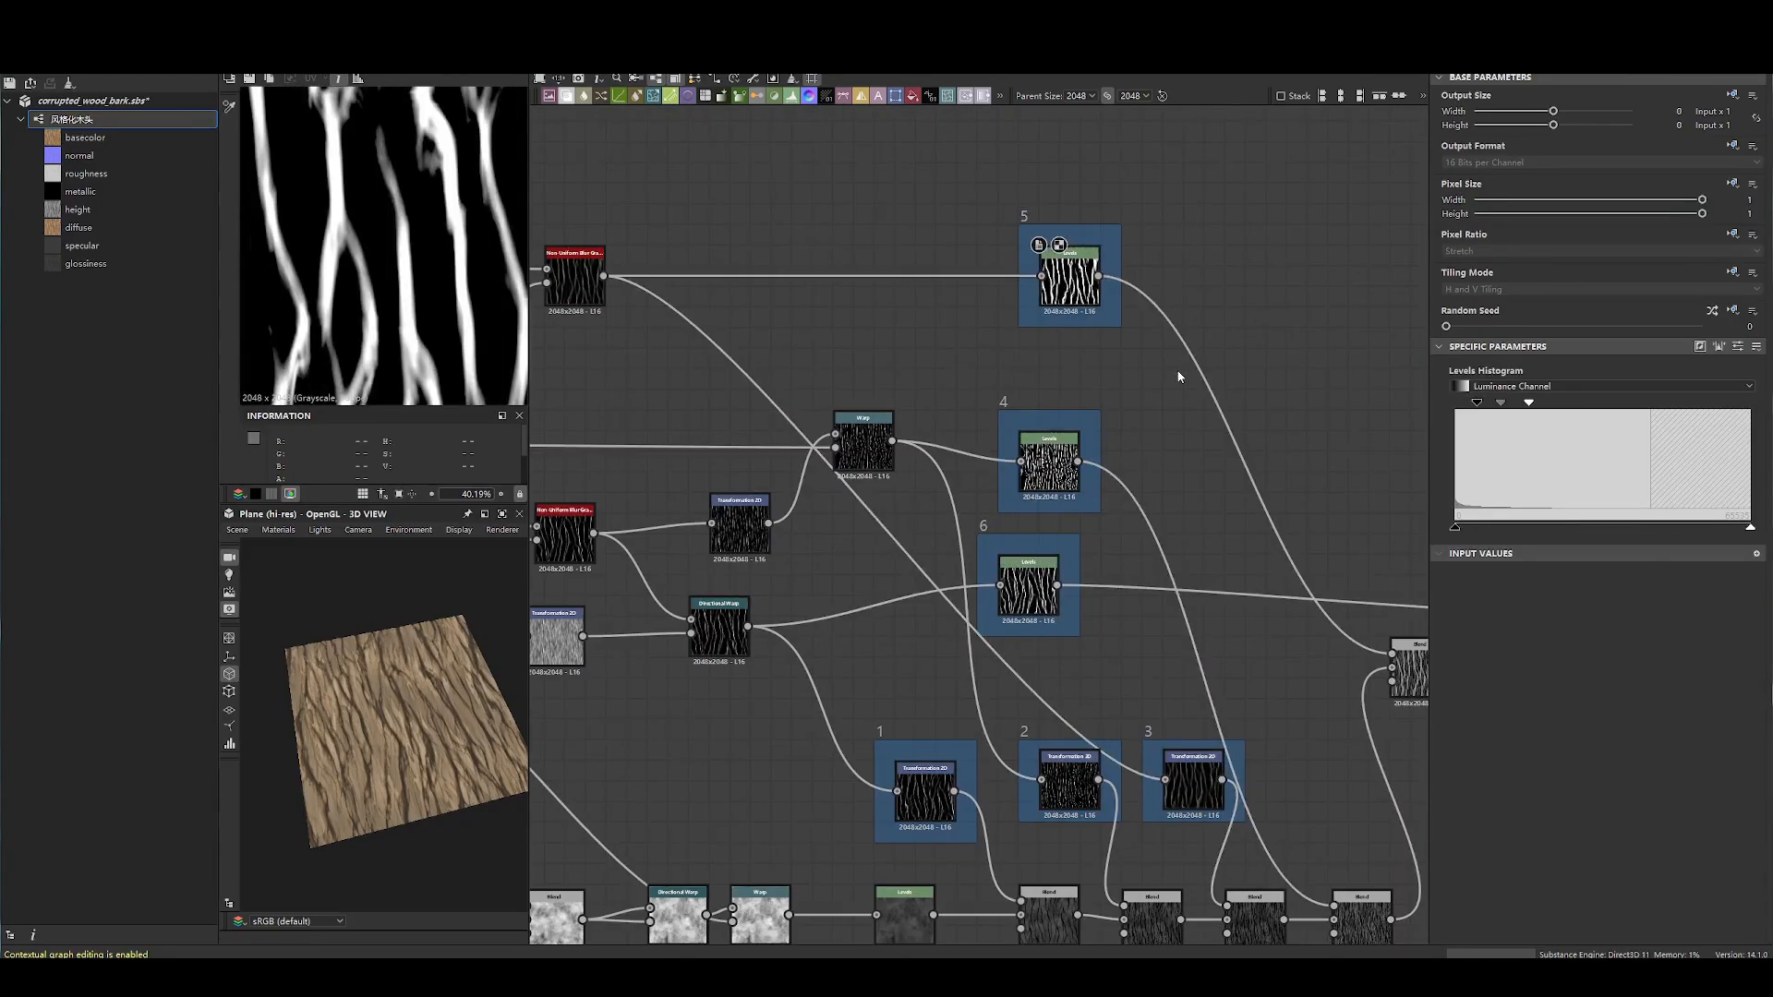
# - Examine the fine streaks in the output of the Warp that follows the Directional Warp
pyautogui.moveTo(896, 725); pyautogui.dragTo(1011, 435, button='middle')
pyautogui.click(878, 629)
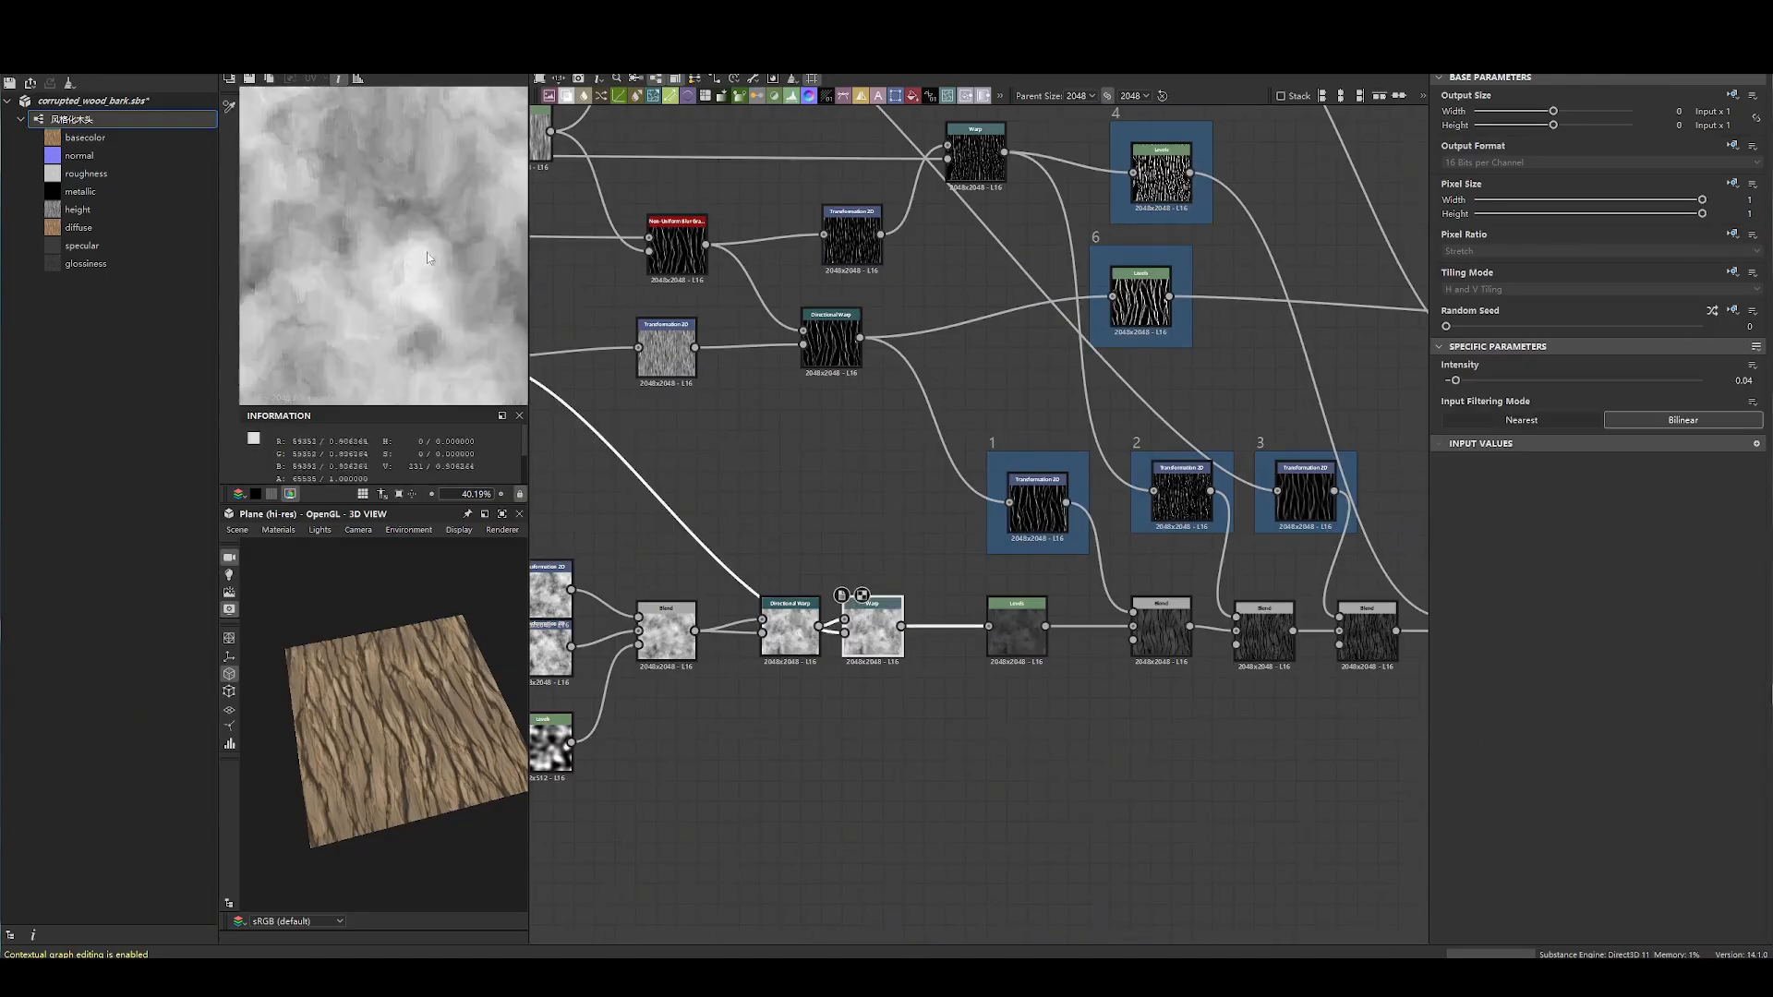
pyautogui.scroll(3, 425, 259)
pyautogui.scroll(3, 348, 261)
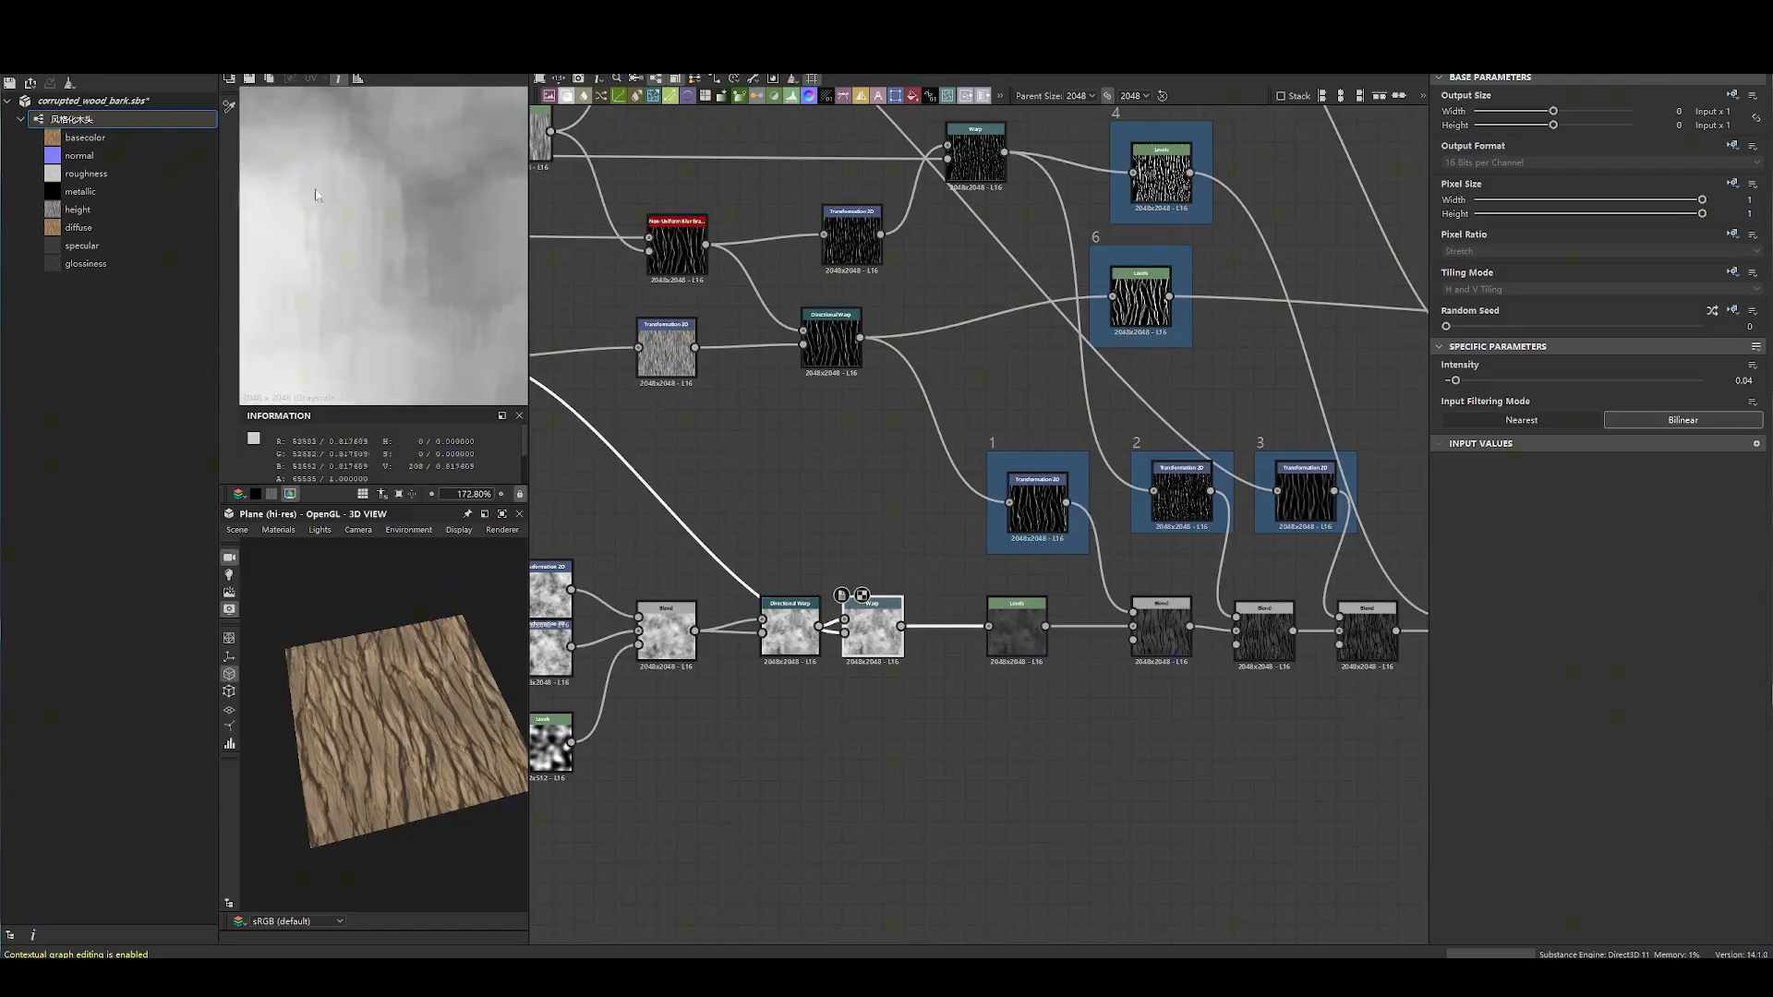
# - Mark a short vertical streak on a temporary screen capture of the Warp preview, and discard it
pyautogui.press('F1')
pyautogui.click(319, 210)
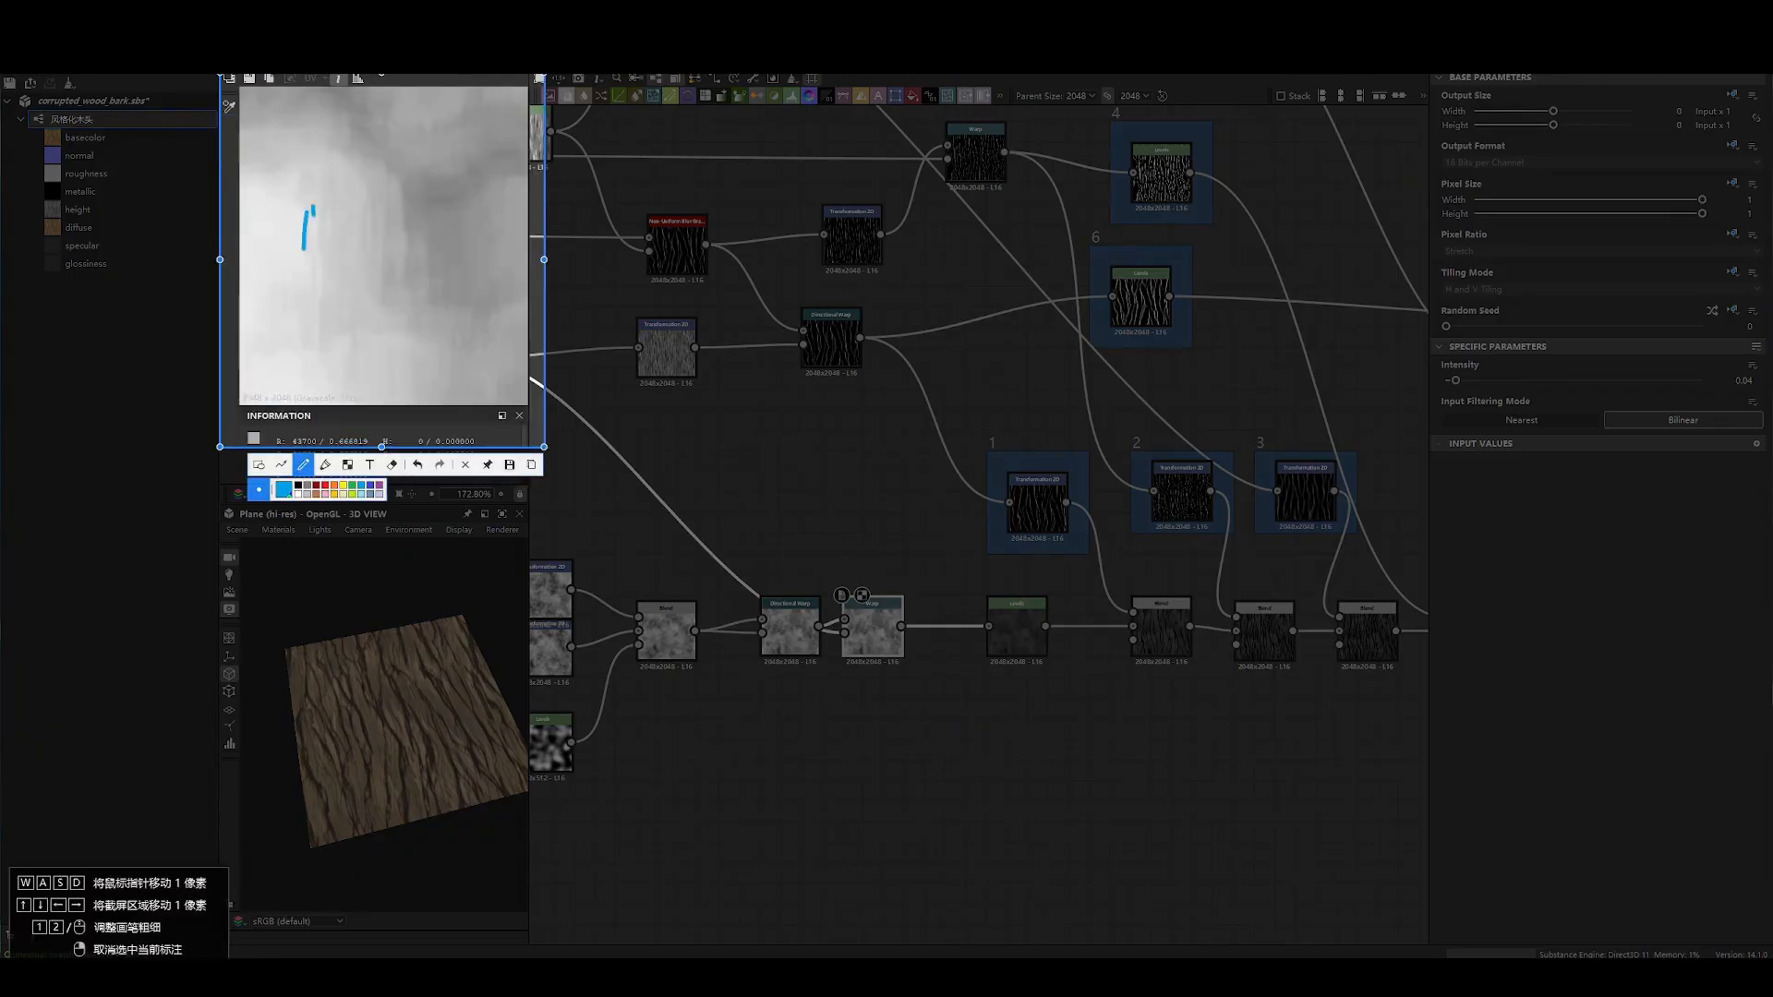
pyautogui.press('Escape')
# - Compare Directional Noise 4 with the Warp output, and examine the whole Directional Warp result and its details
pyautogui.moveTo(790, 405); pyautogui.dragTo(1098, 395, button='middle')
pyautogui.doubleClick(750, 350)
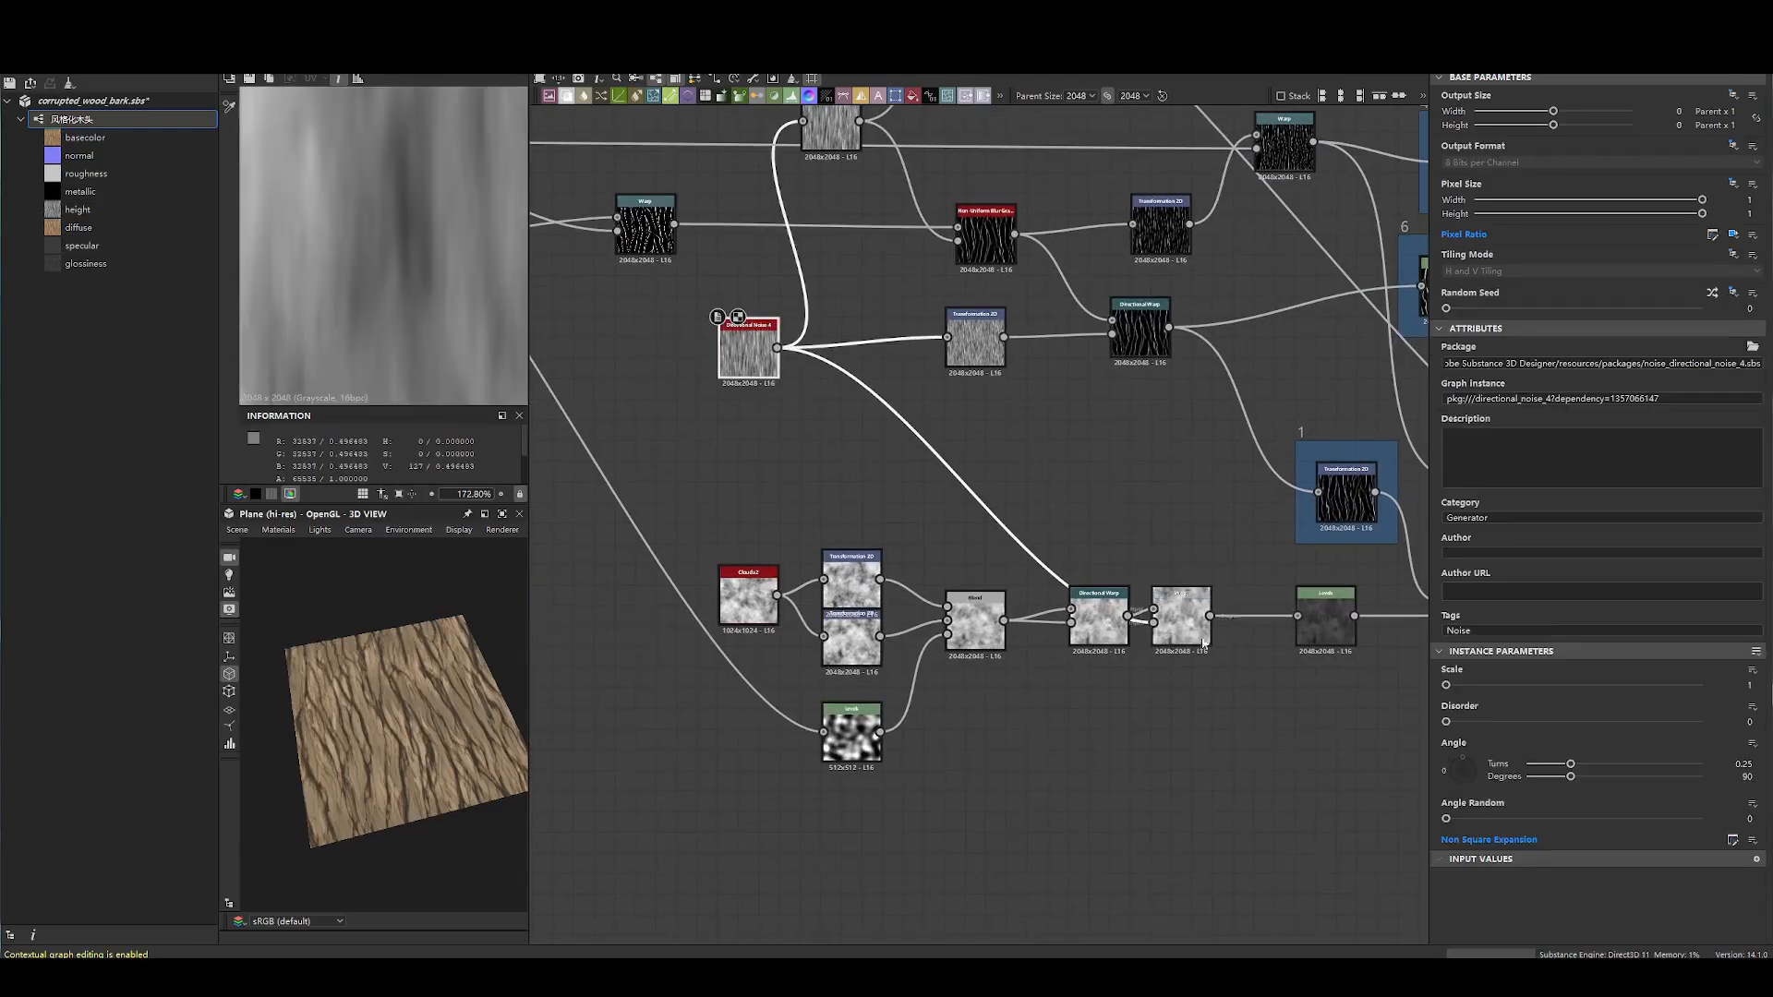
pyautogui.doubleClick(1182, 617)
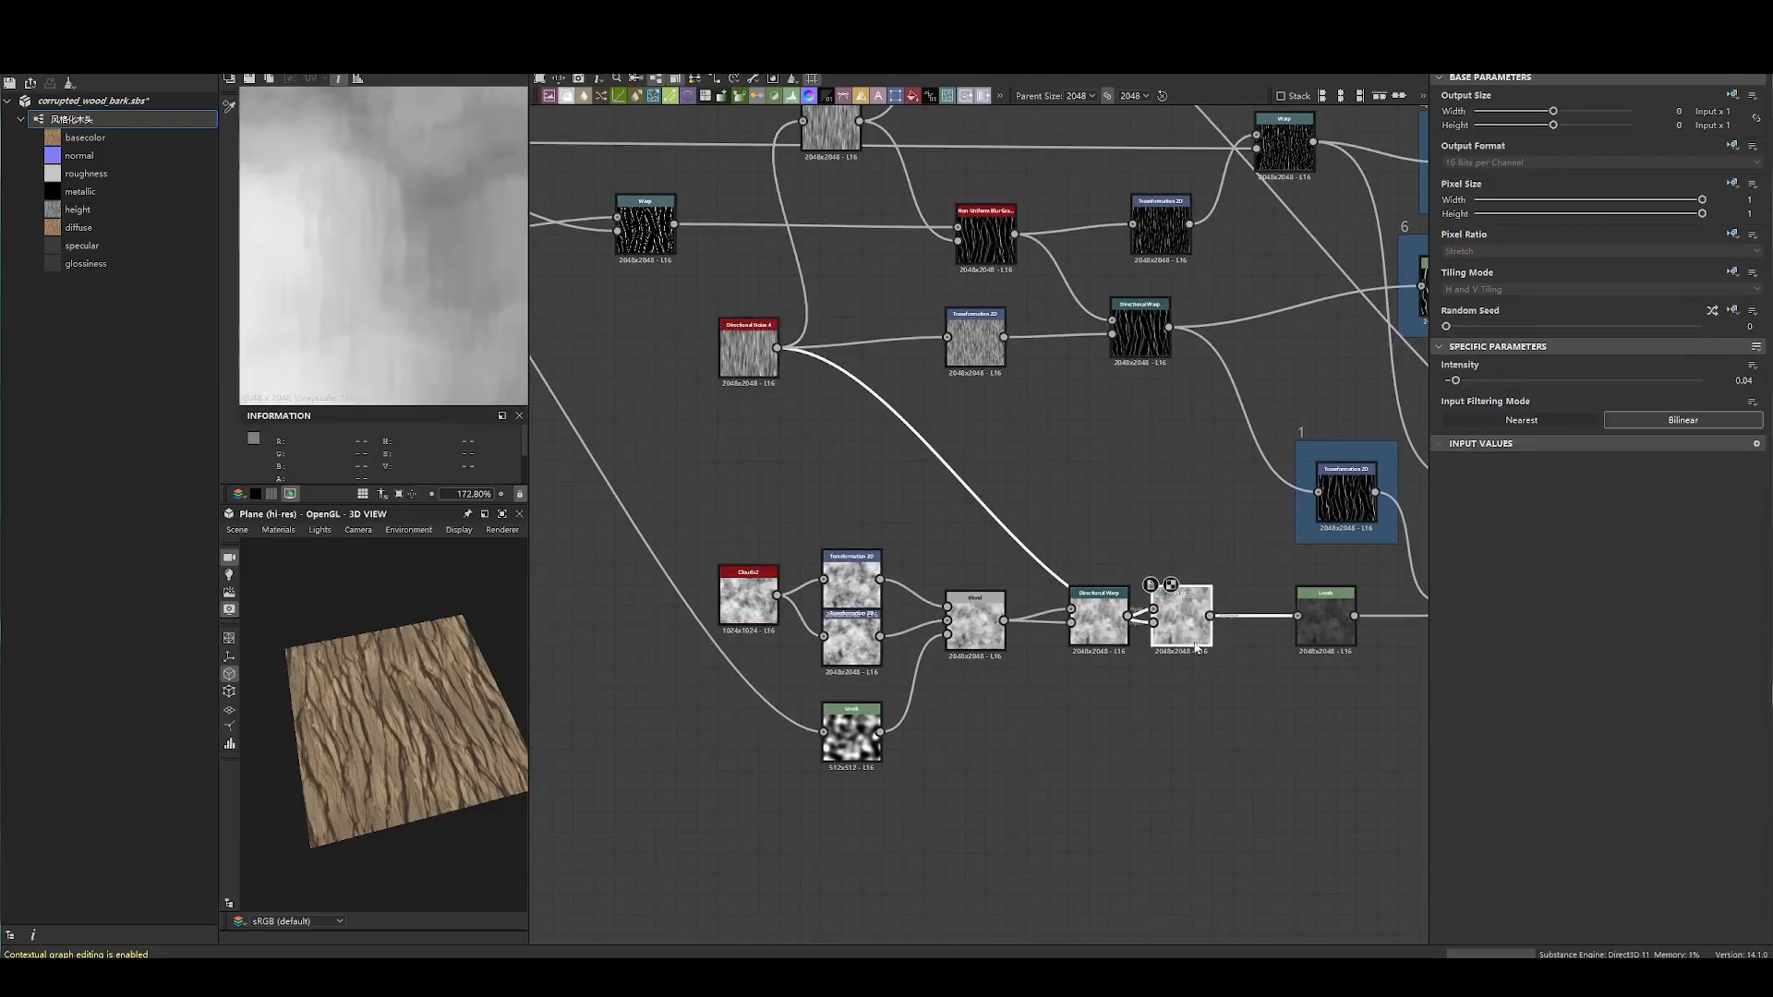
pyautogui.doubleClick(1093, 612)
pyautogui.scroll(4, 979, 448)
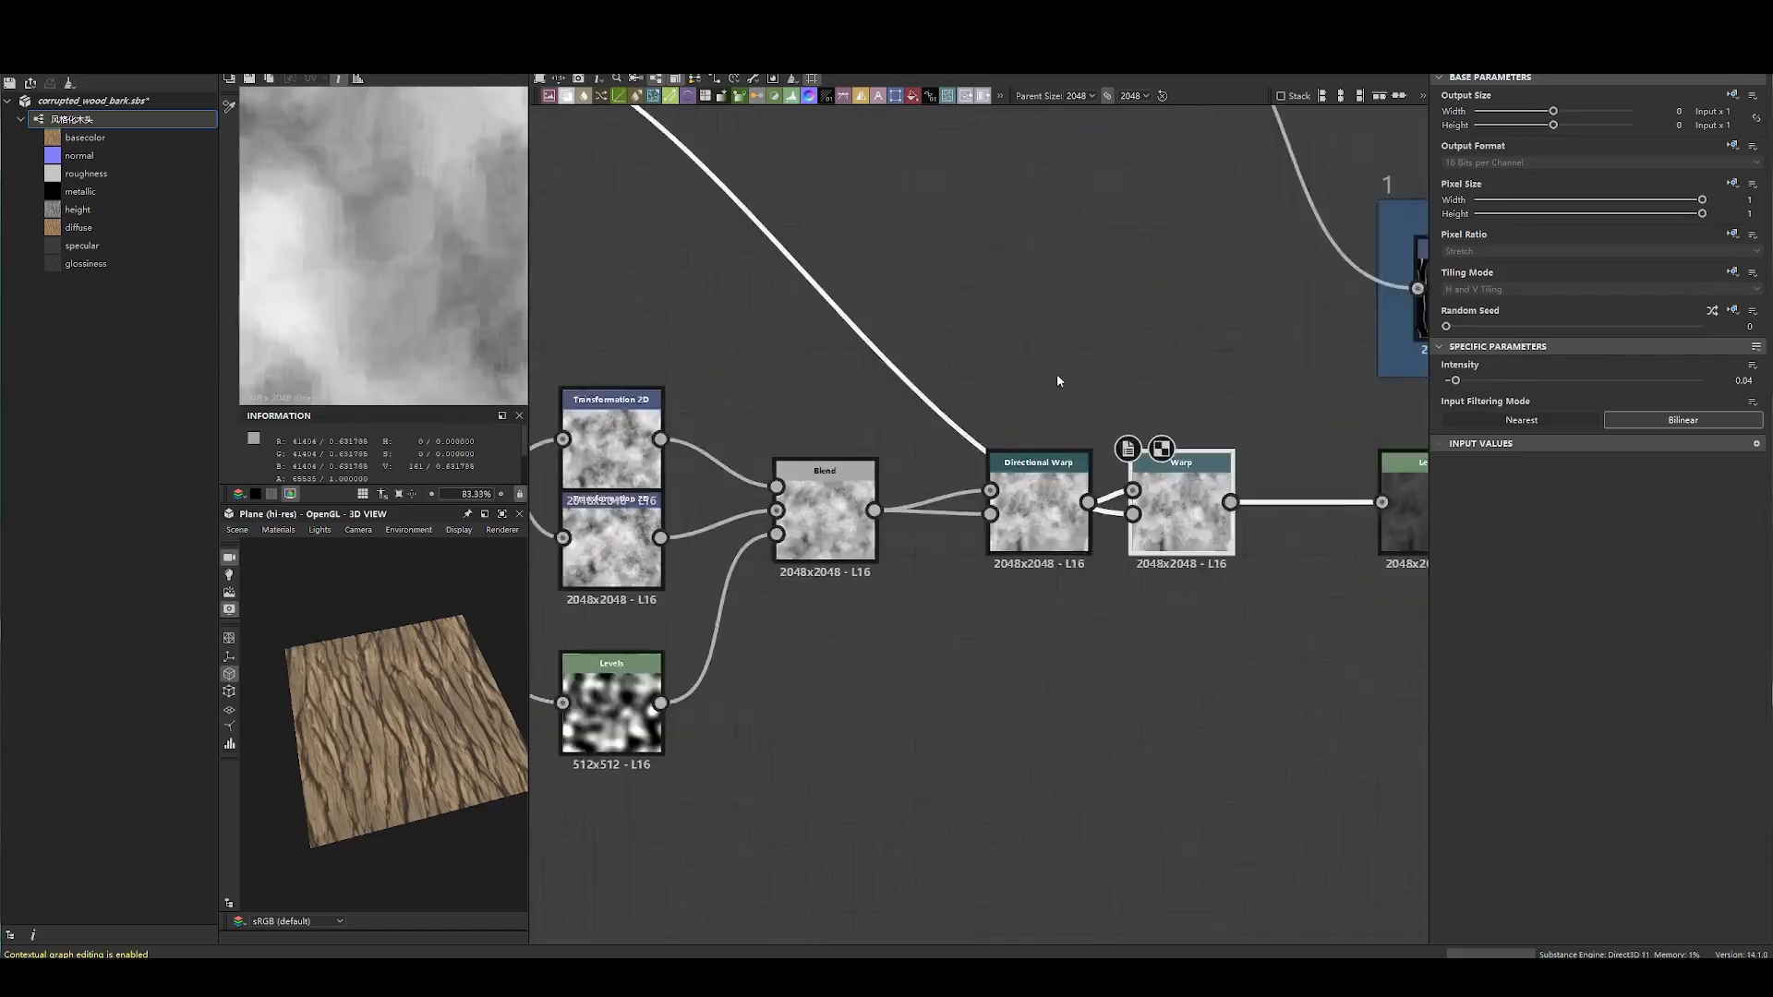
pyautogui.click(1064, 505)
pyautogui.press('f')
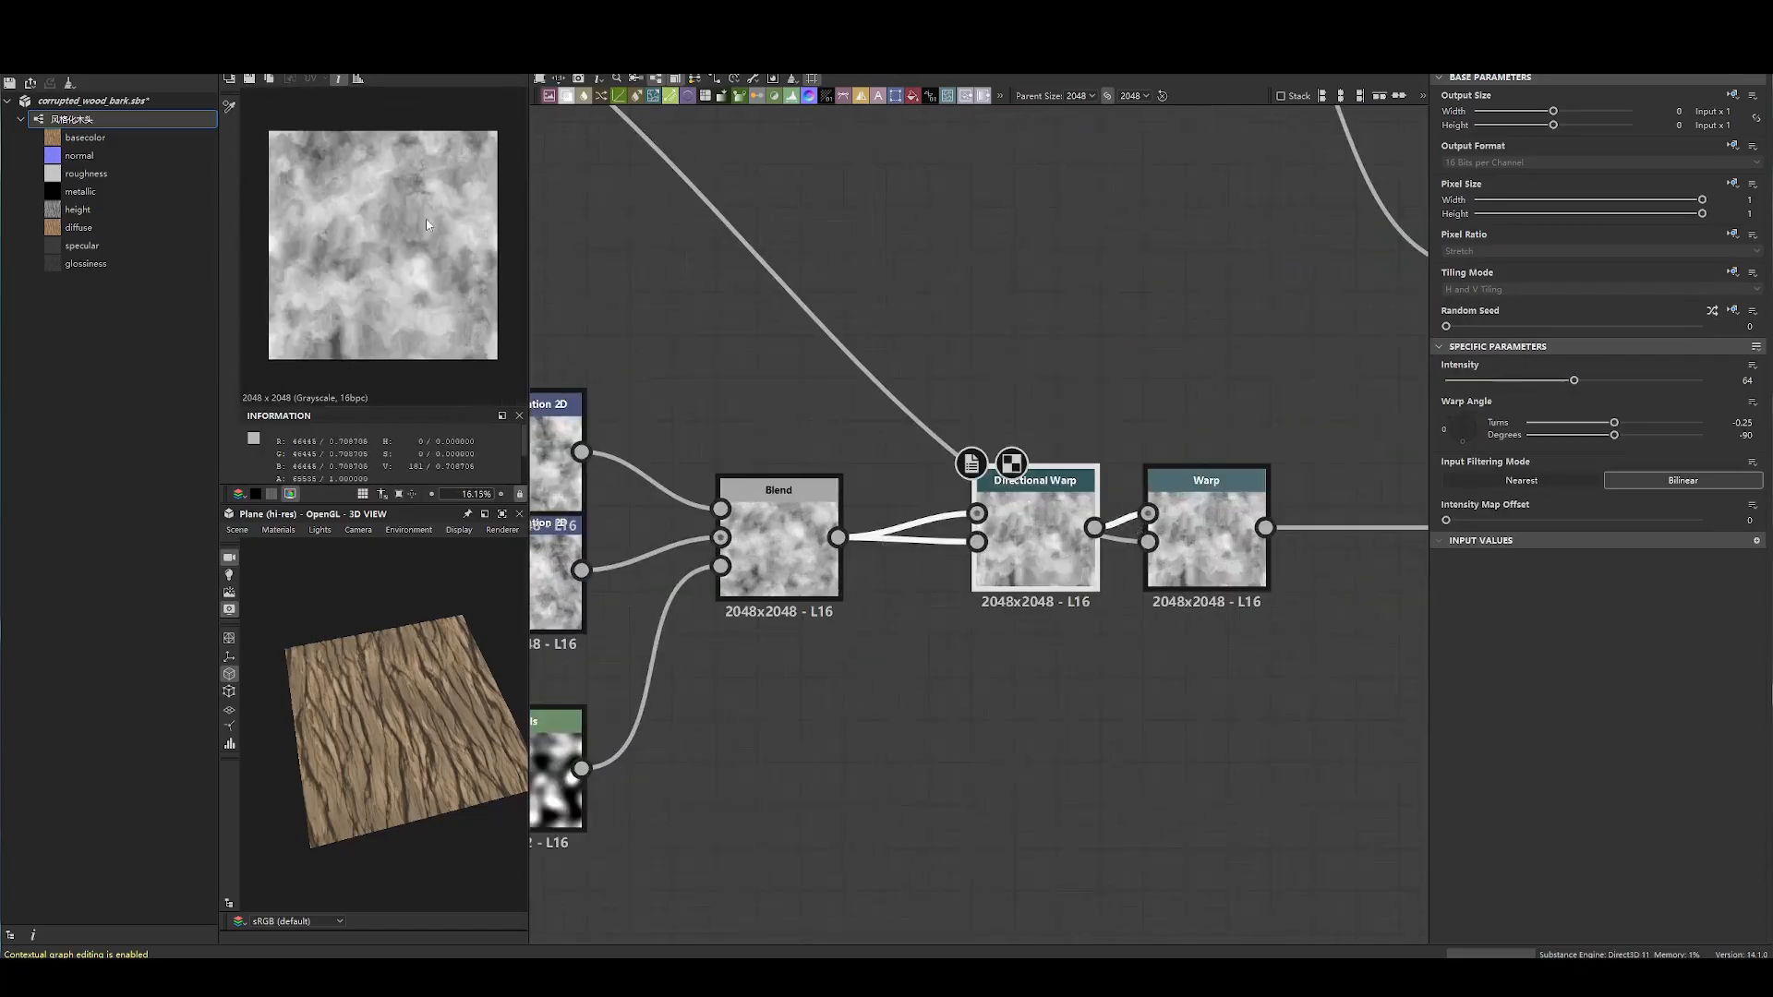
pyautogui.scroll(2, 398, 201)
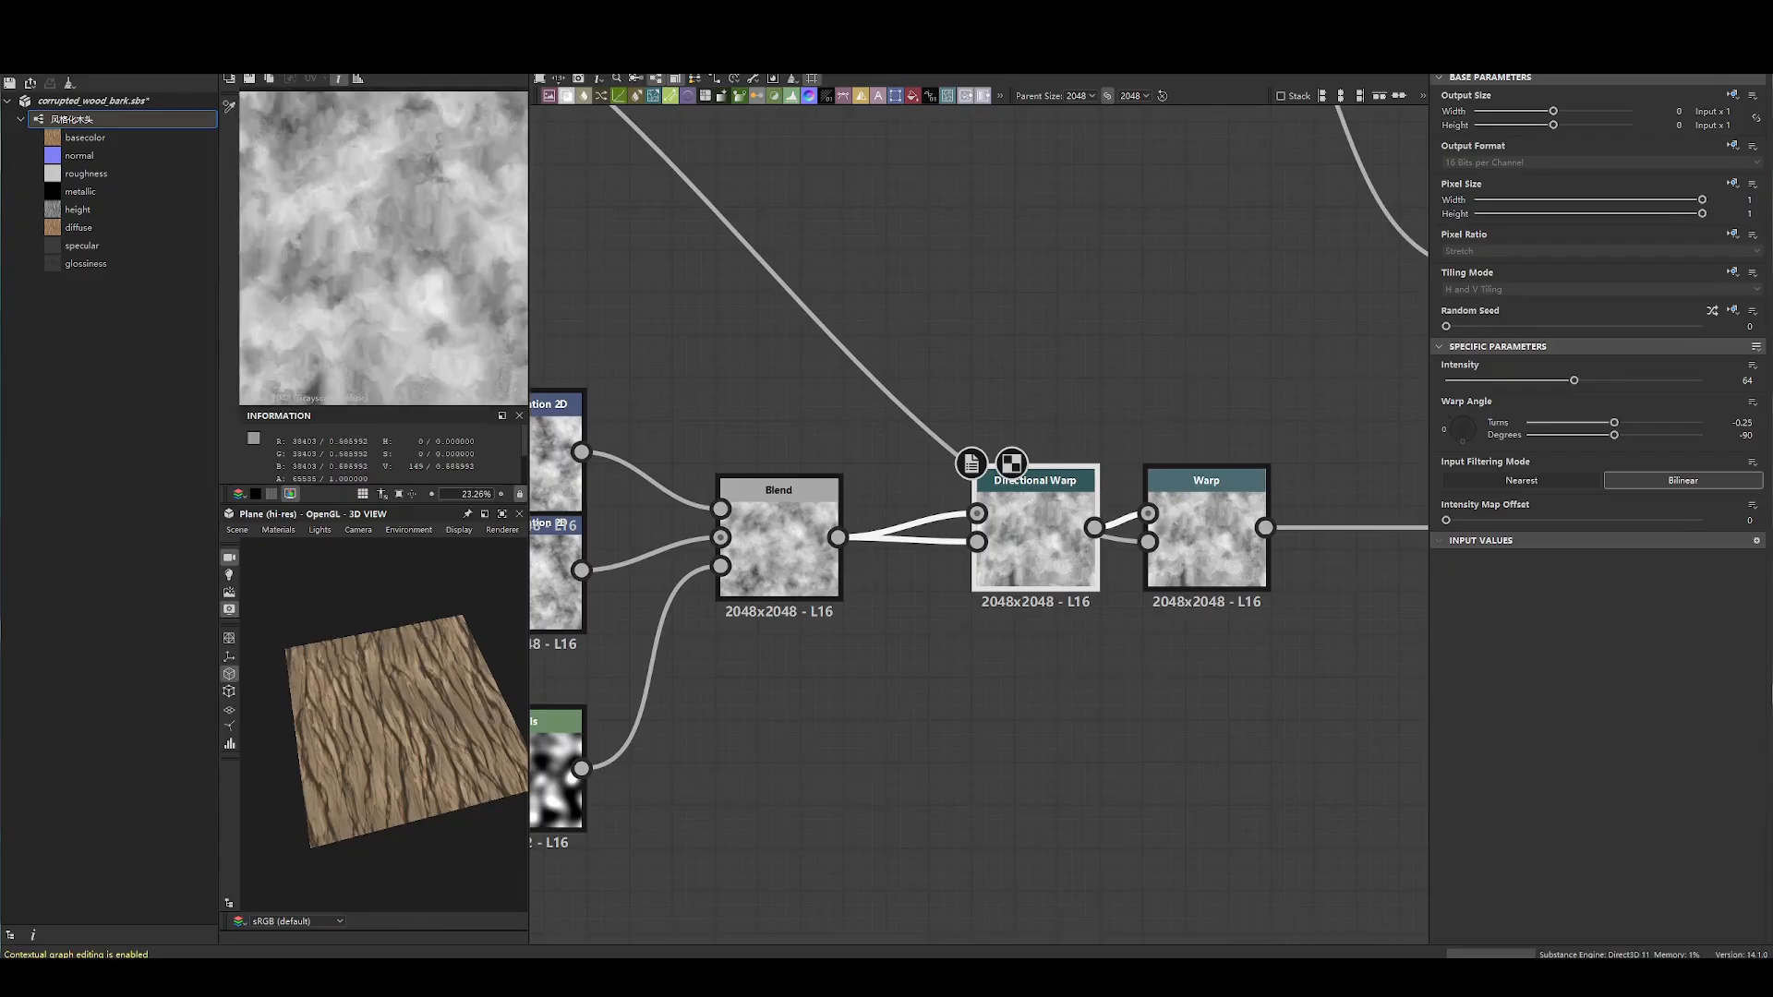
# - Sketch three wavy lines over a temporary screen capture of the Directional Warp preview, and discard it
pyautogui.press('F1')
pyautogui.moveTo(170, 58); pyautogui.dragTo(638, 474)
pyautogui.click(398, 492)
pyautogui.moveTo(241, 120); pyautogui.dragTo(280, 179)
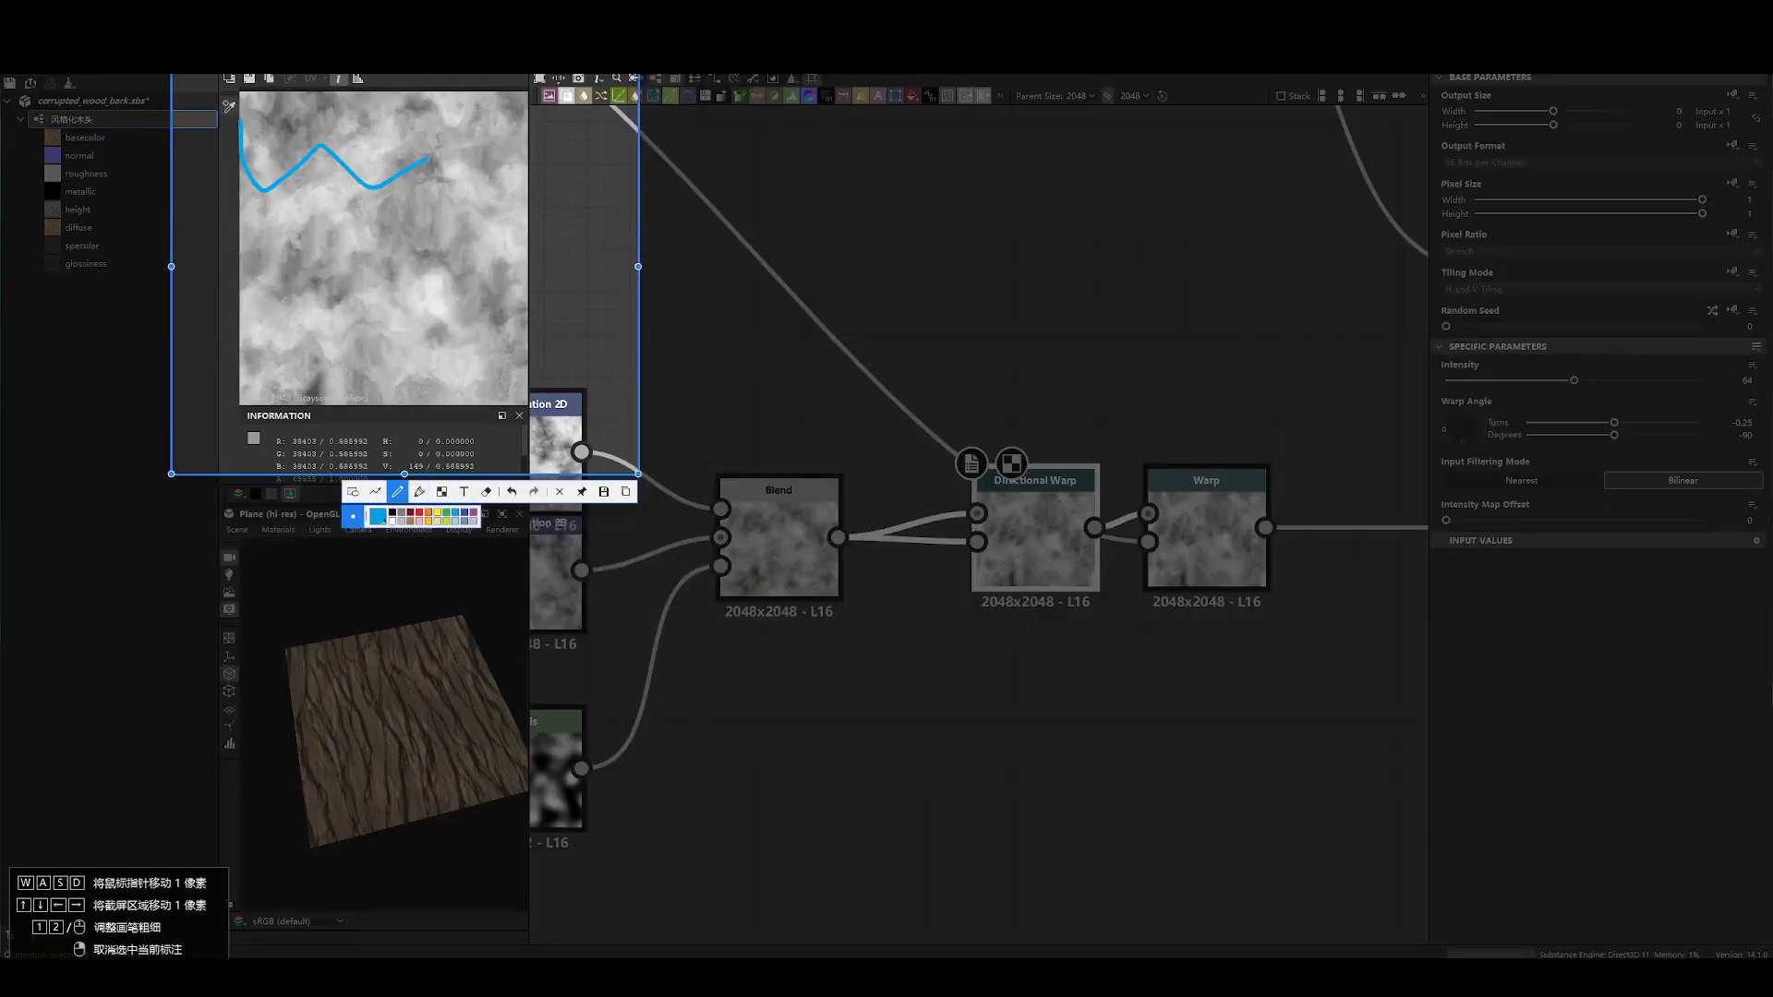
pyautogui.moveTo(299, 278); pyautogui.dragTo(549, 248)
pyautogui.moveTo(289, 306); pyautogui.dragTo(502, 343)
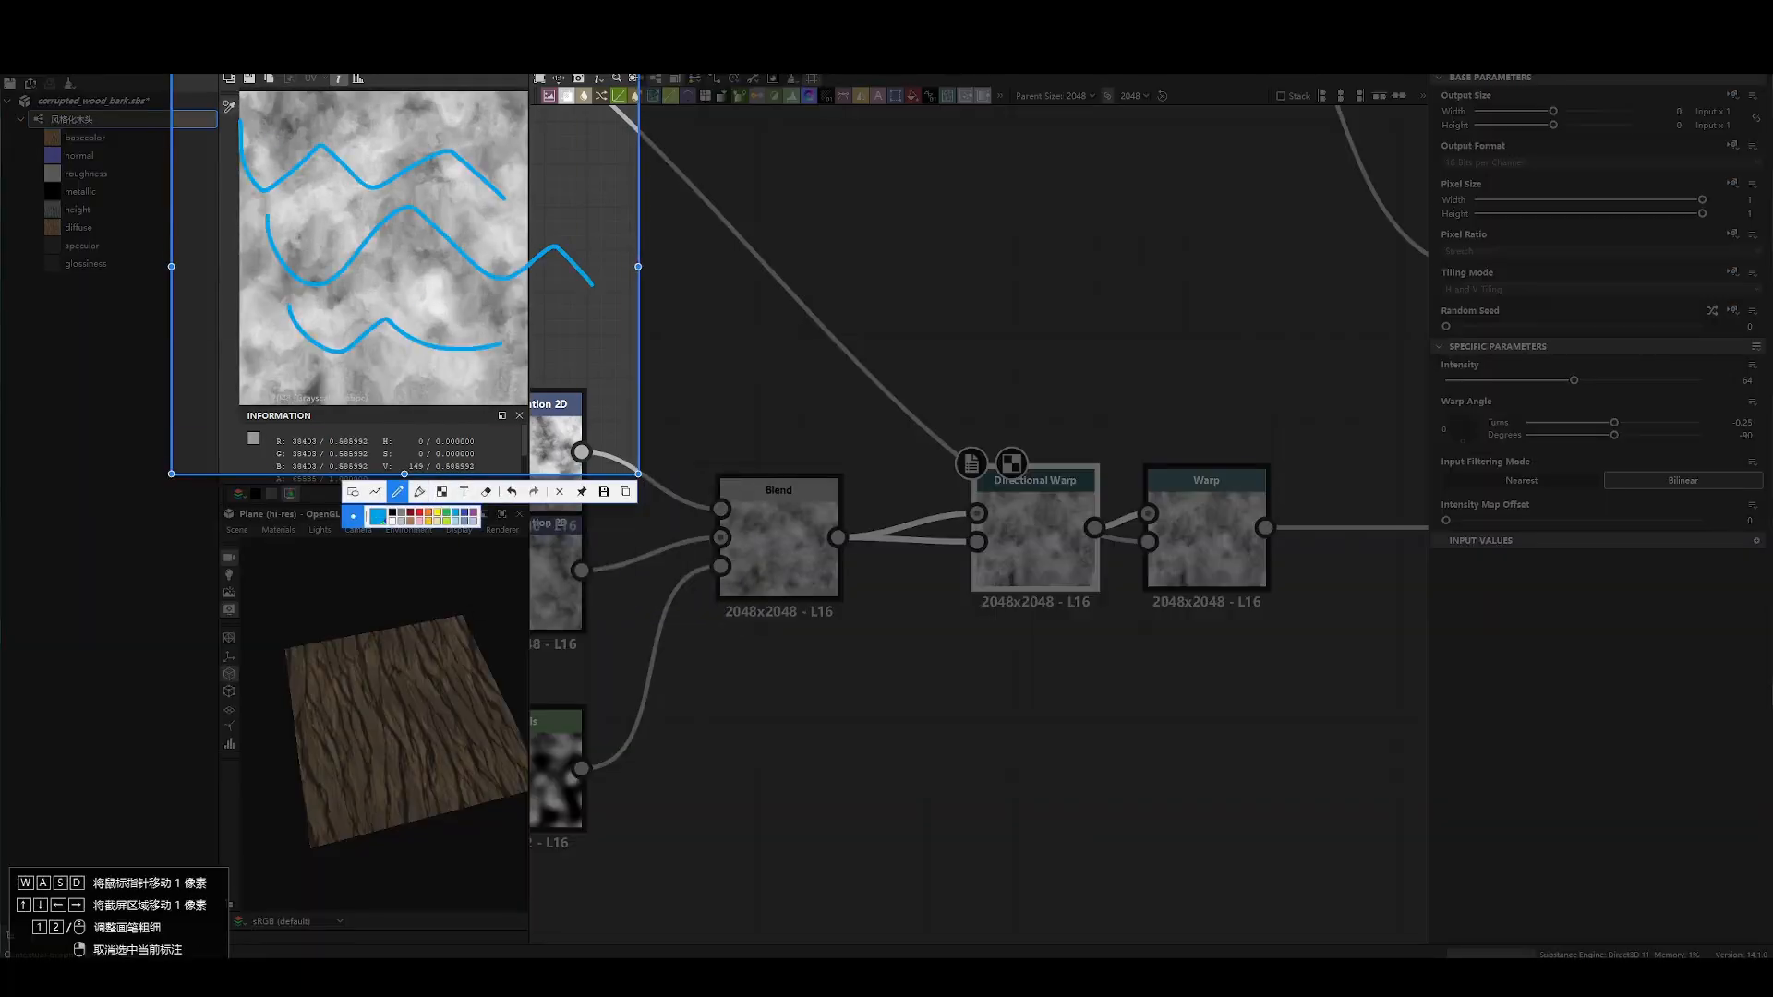
pyautogui.press('Escape')
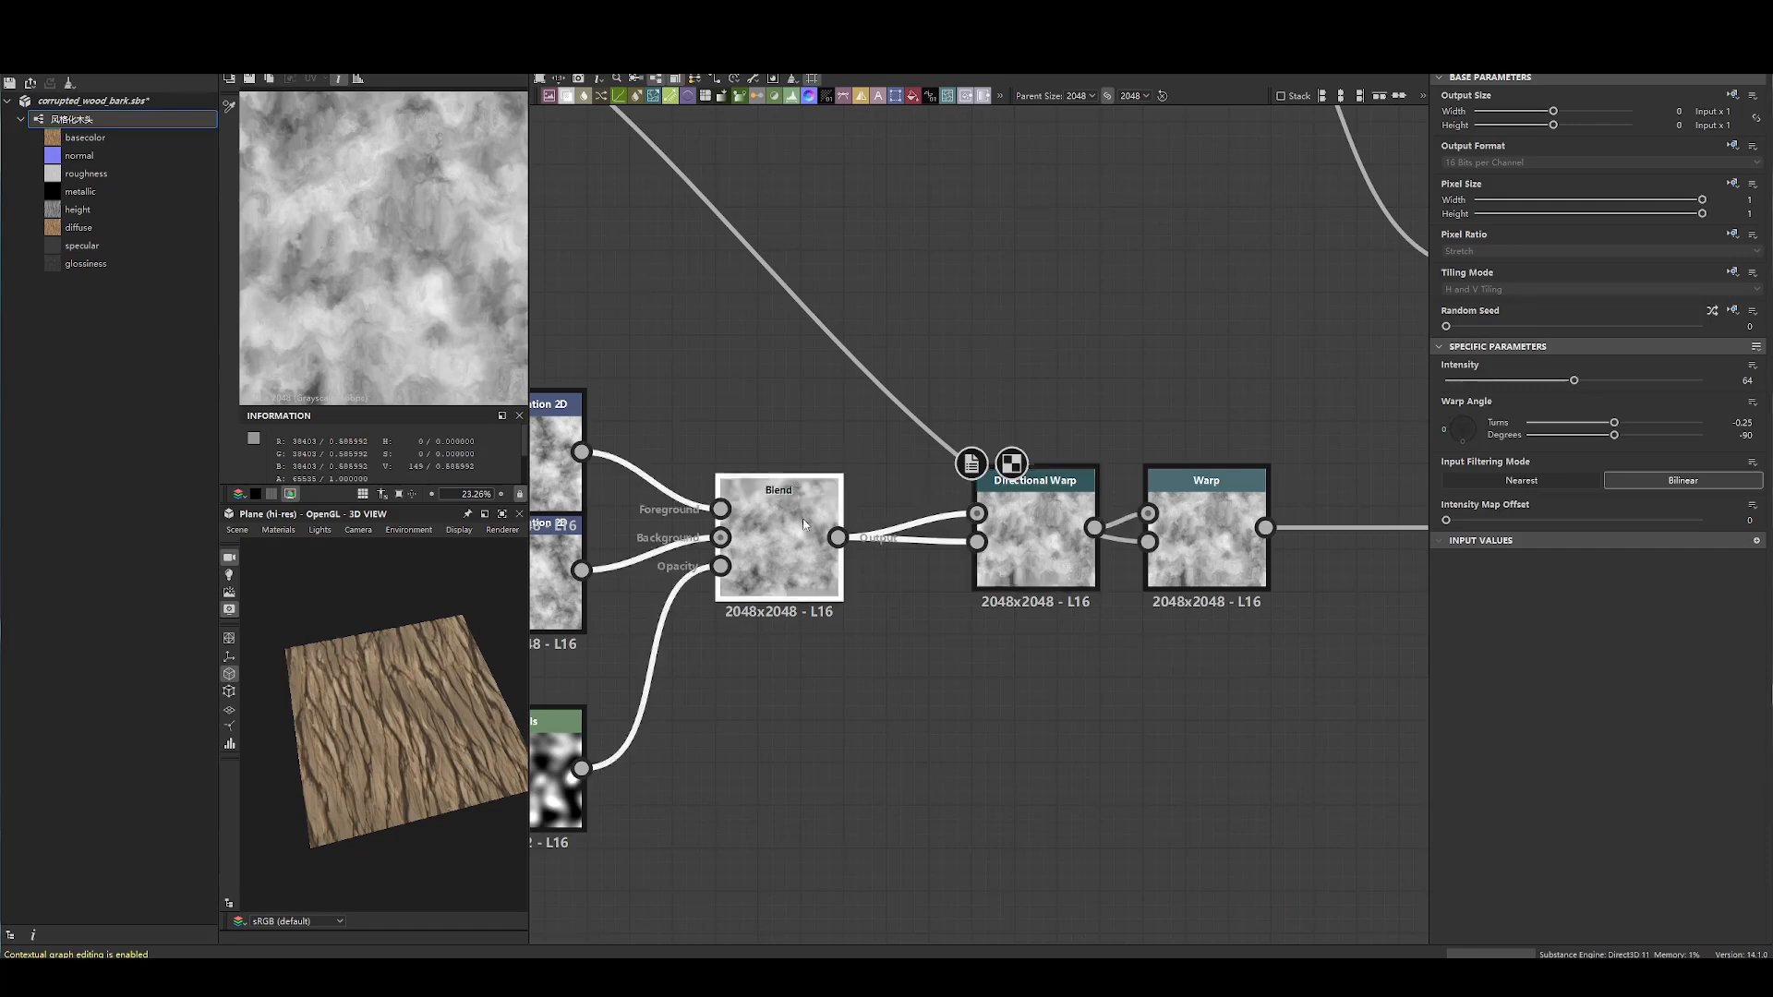
# - Compare the Warp's output with the Directional Warp, and inspect the histogram of the Levels node that follows it
pyautogui.click(1212, 518)
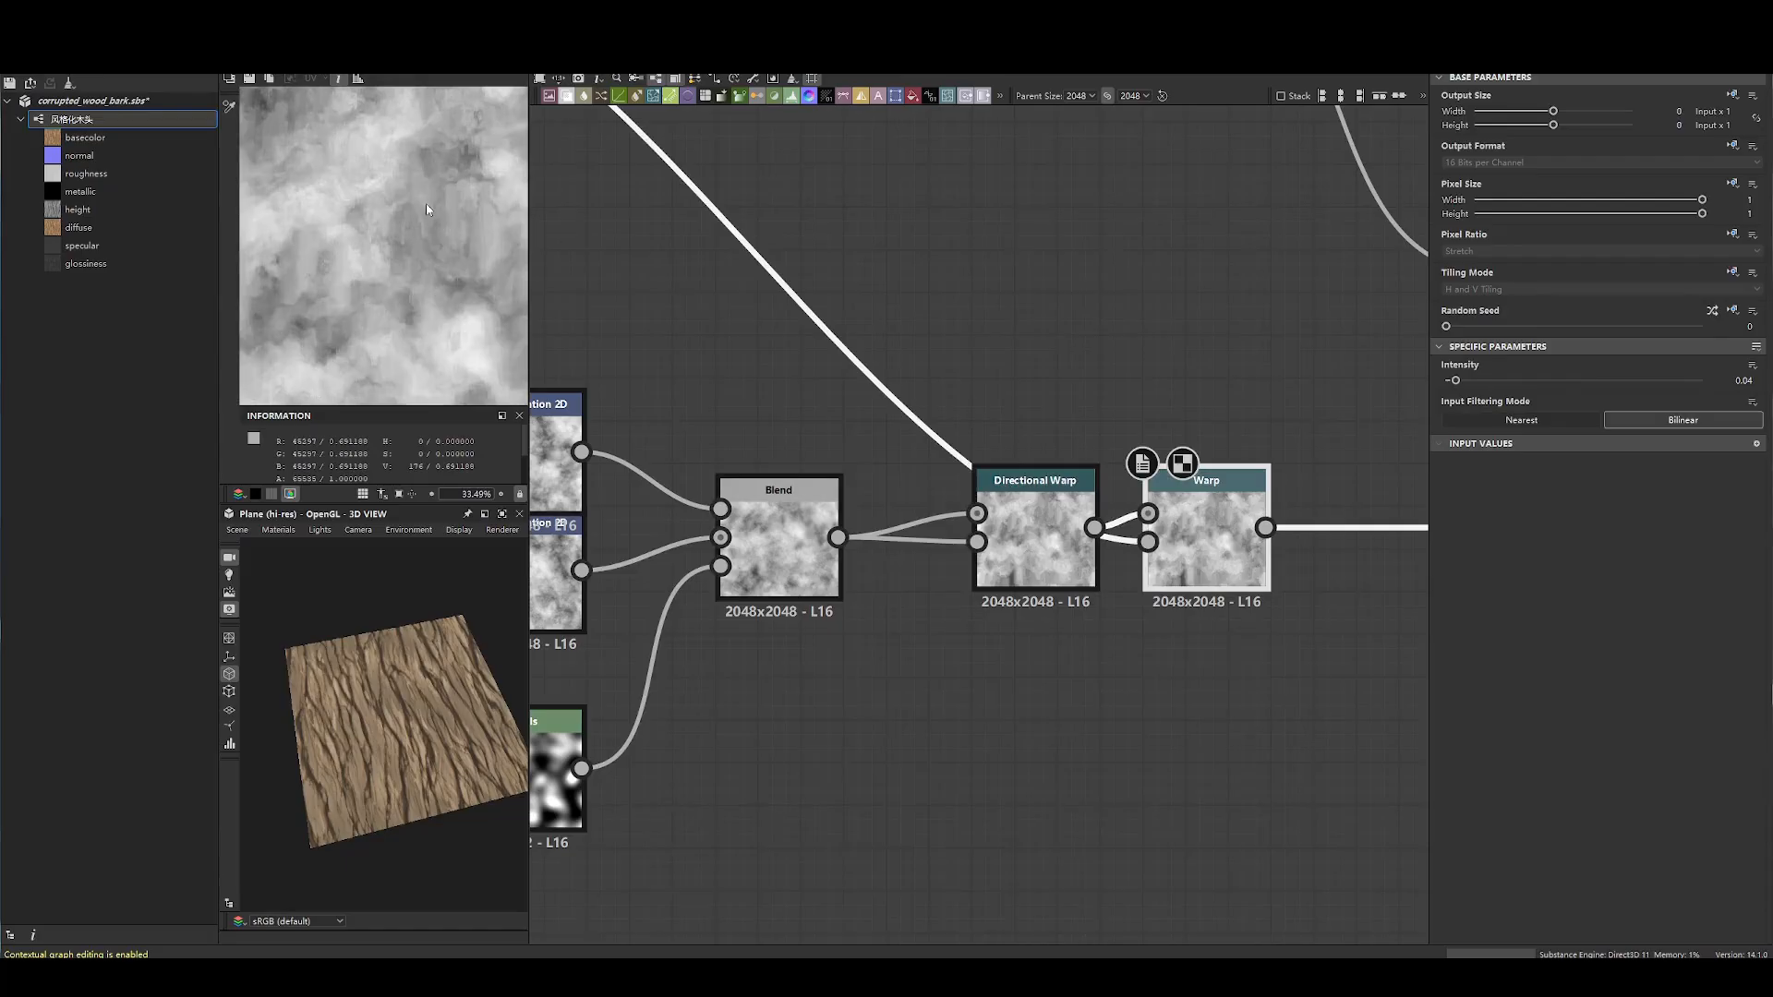
pyautogui.scroll(-5, 1290, 388)
pyautogui.moveTo(1291, 388); pyautogui.dragTo(760, 398, button='middle')
pyautogui.doubleClick(864, 473)
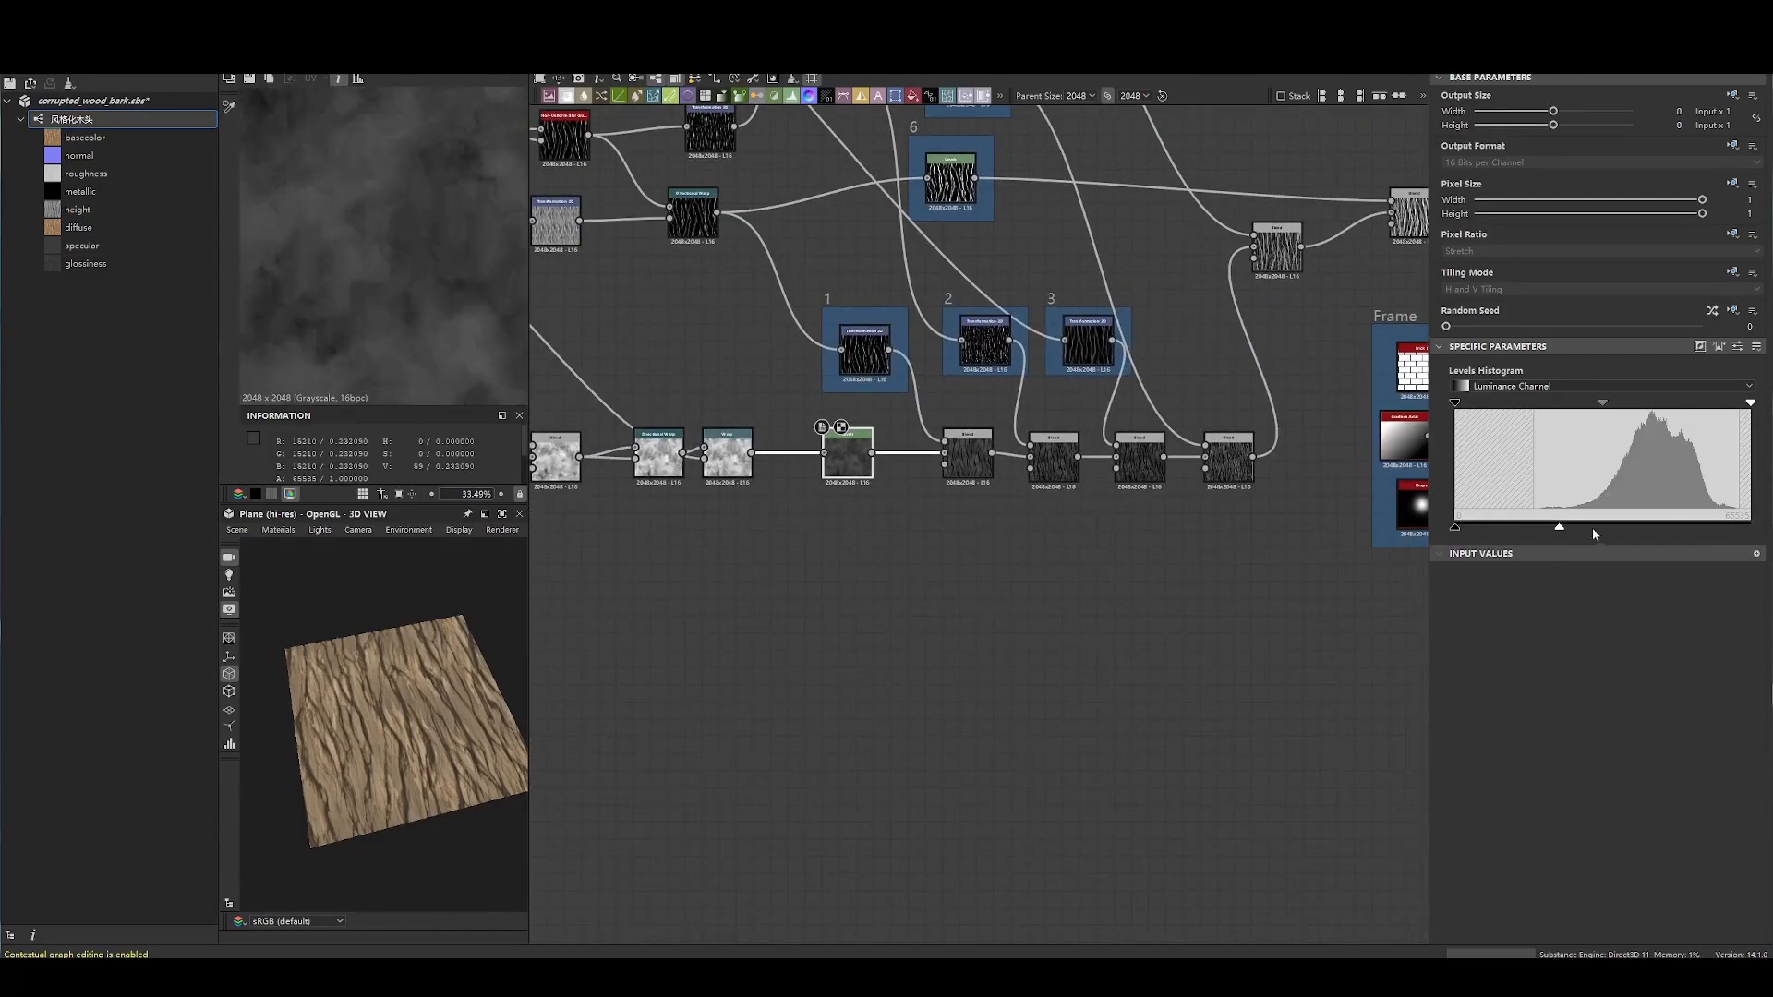
pyautogui.moveTo(686, 292); pyautogui.dragTo(824, 518, button='middle')
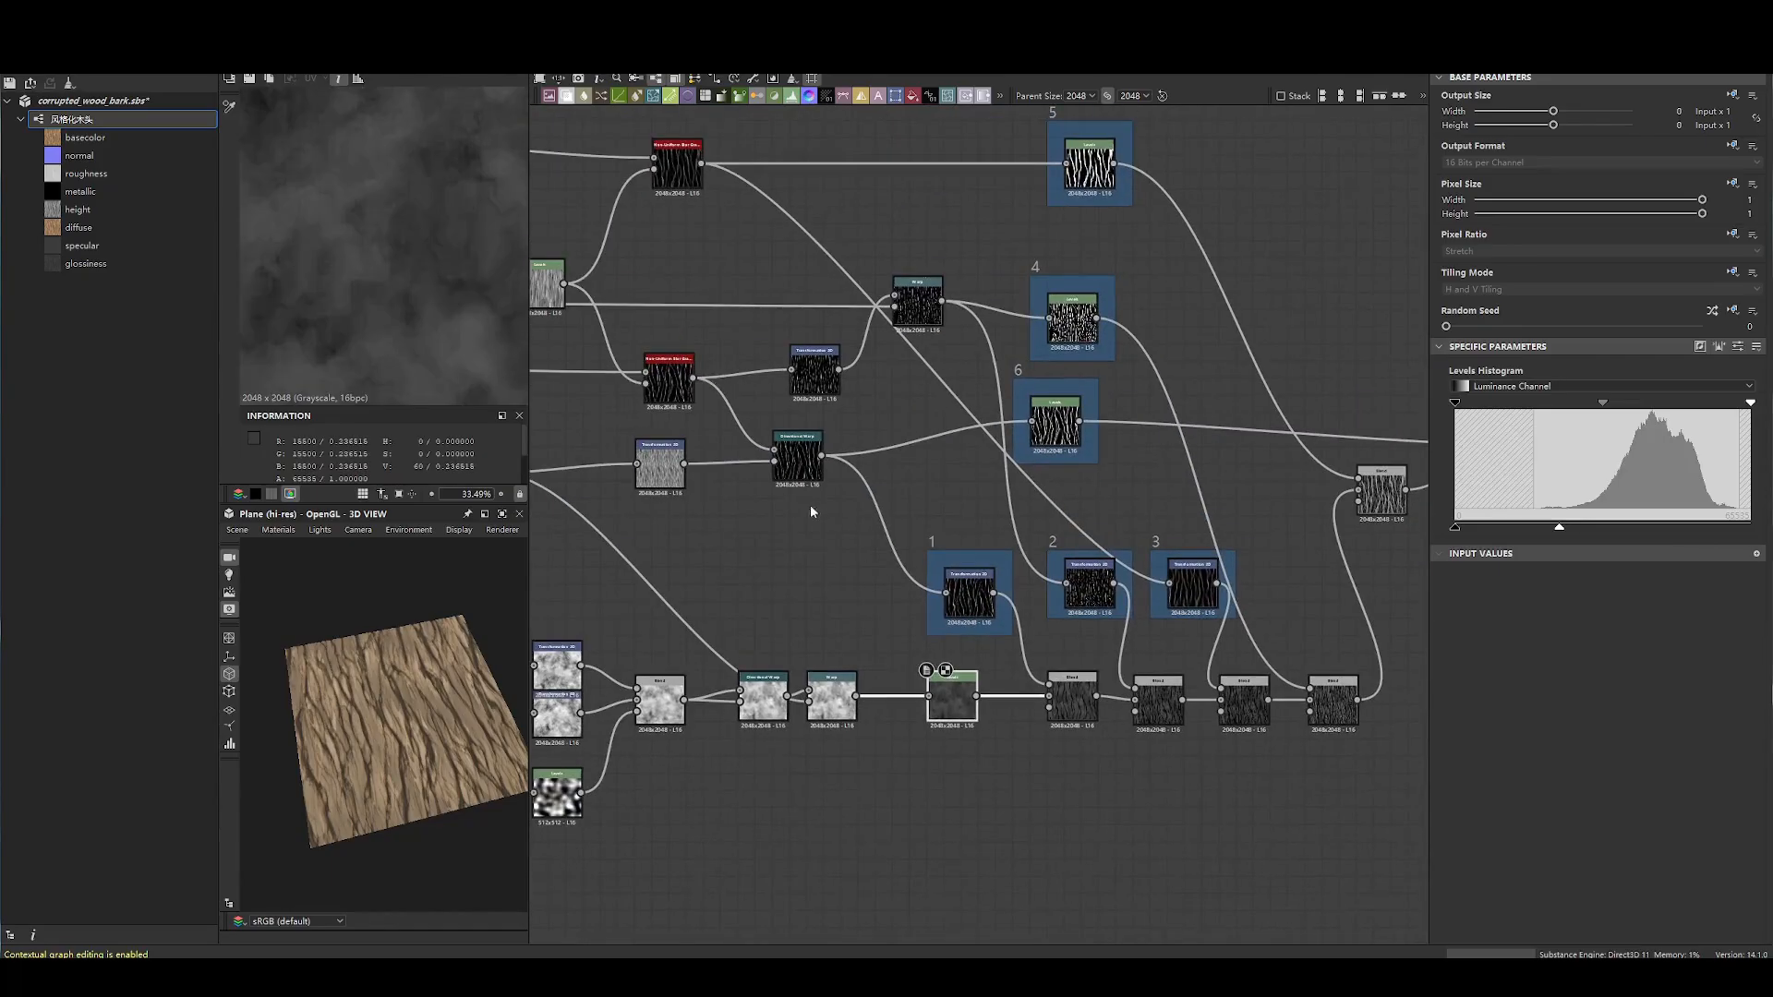
# - Check the four chained Blend nodes that layer the crack patterns of frames 1 to 4 onto the base
pyautogui.scroll(4, 817, 613)
pyautogui.doubleClick(755, 612)
pyautogui.doubleClick(916, 617)
pyautogui.doubleClick(1062, 617)
pyautogui.doubleClick(1258, 614)
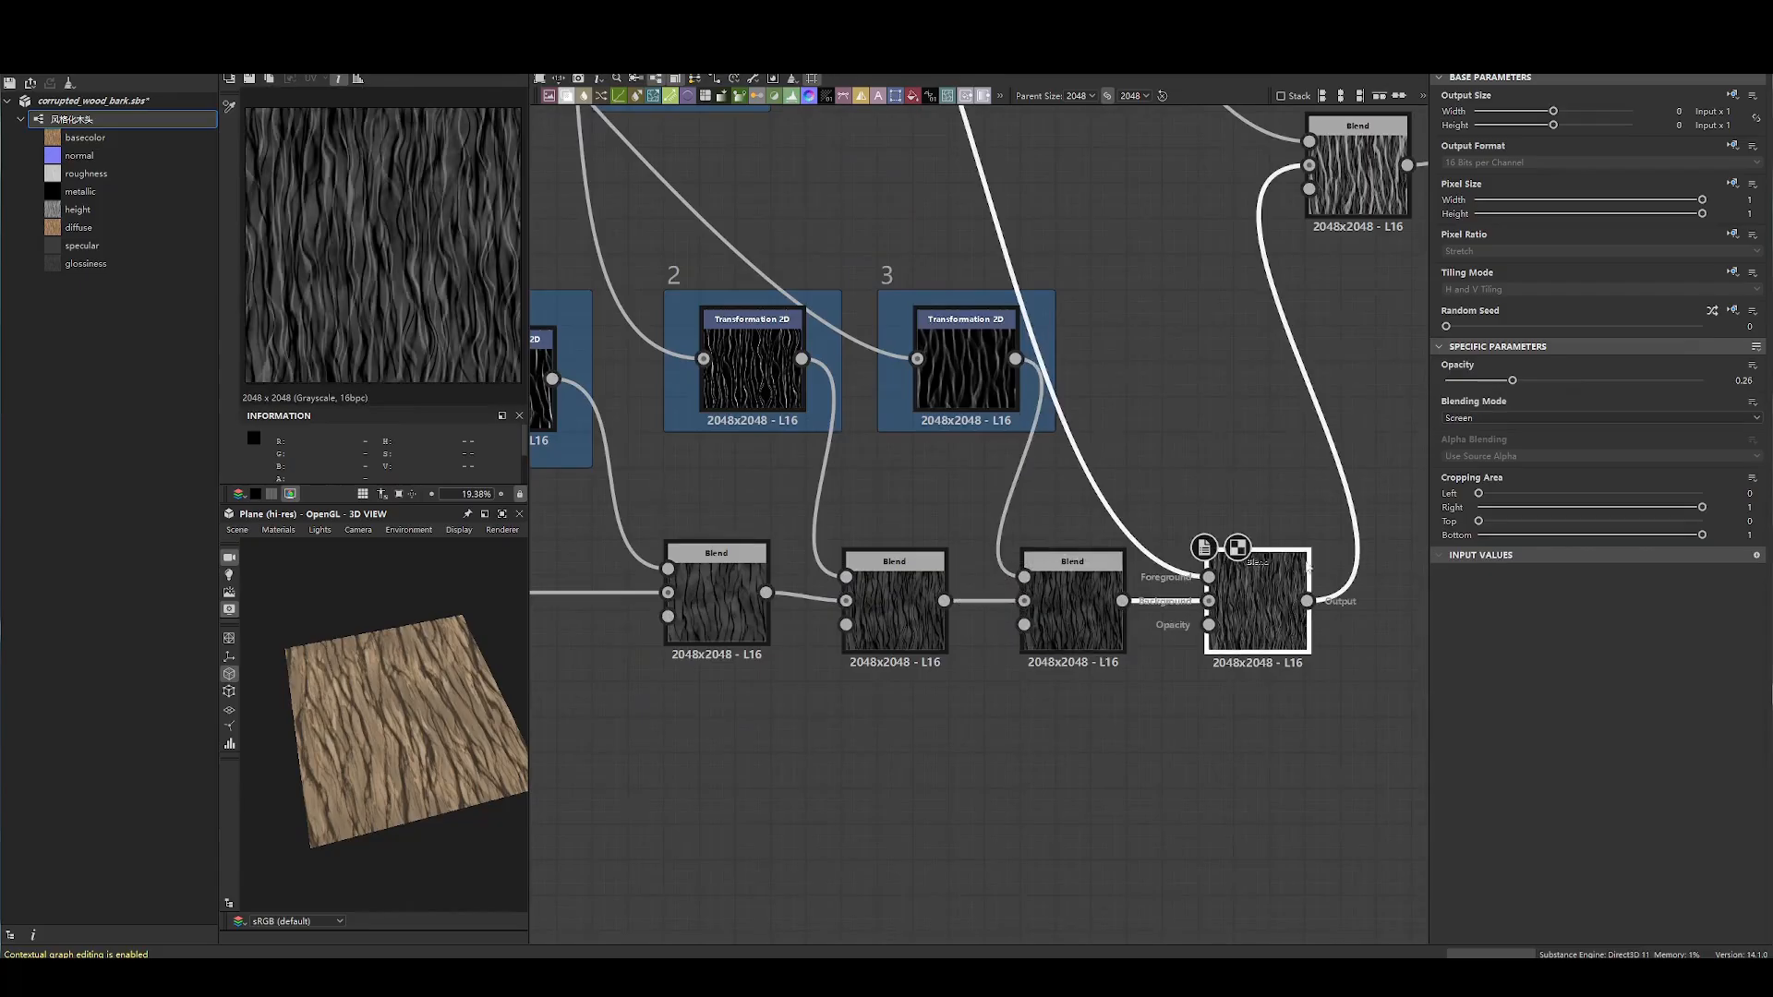
# - Compare the outputs of the first three chained Blend nodes that layer in frames 1 to 3
pyautogui.click(717, 609)
pyautogui.doubleClick(895, 610)
pyautogui.doubleClick(1067, 615)
# - Inspect the Transformation 2D crack patterns in frames 1, 2 and 3
pyautogui.moveTo(881, 536); pyautogui.dragTo(1102, 587, button='middle')
pyautogui.moveTo(1271, 542); pyautogui.dragTo(712, 294)
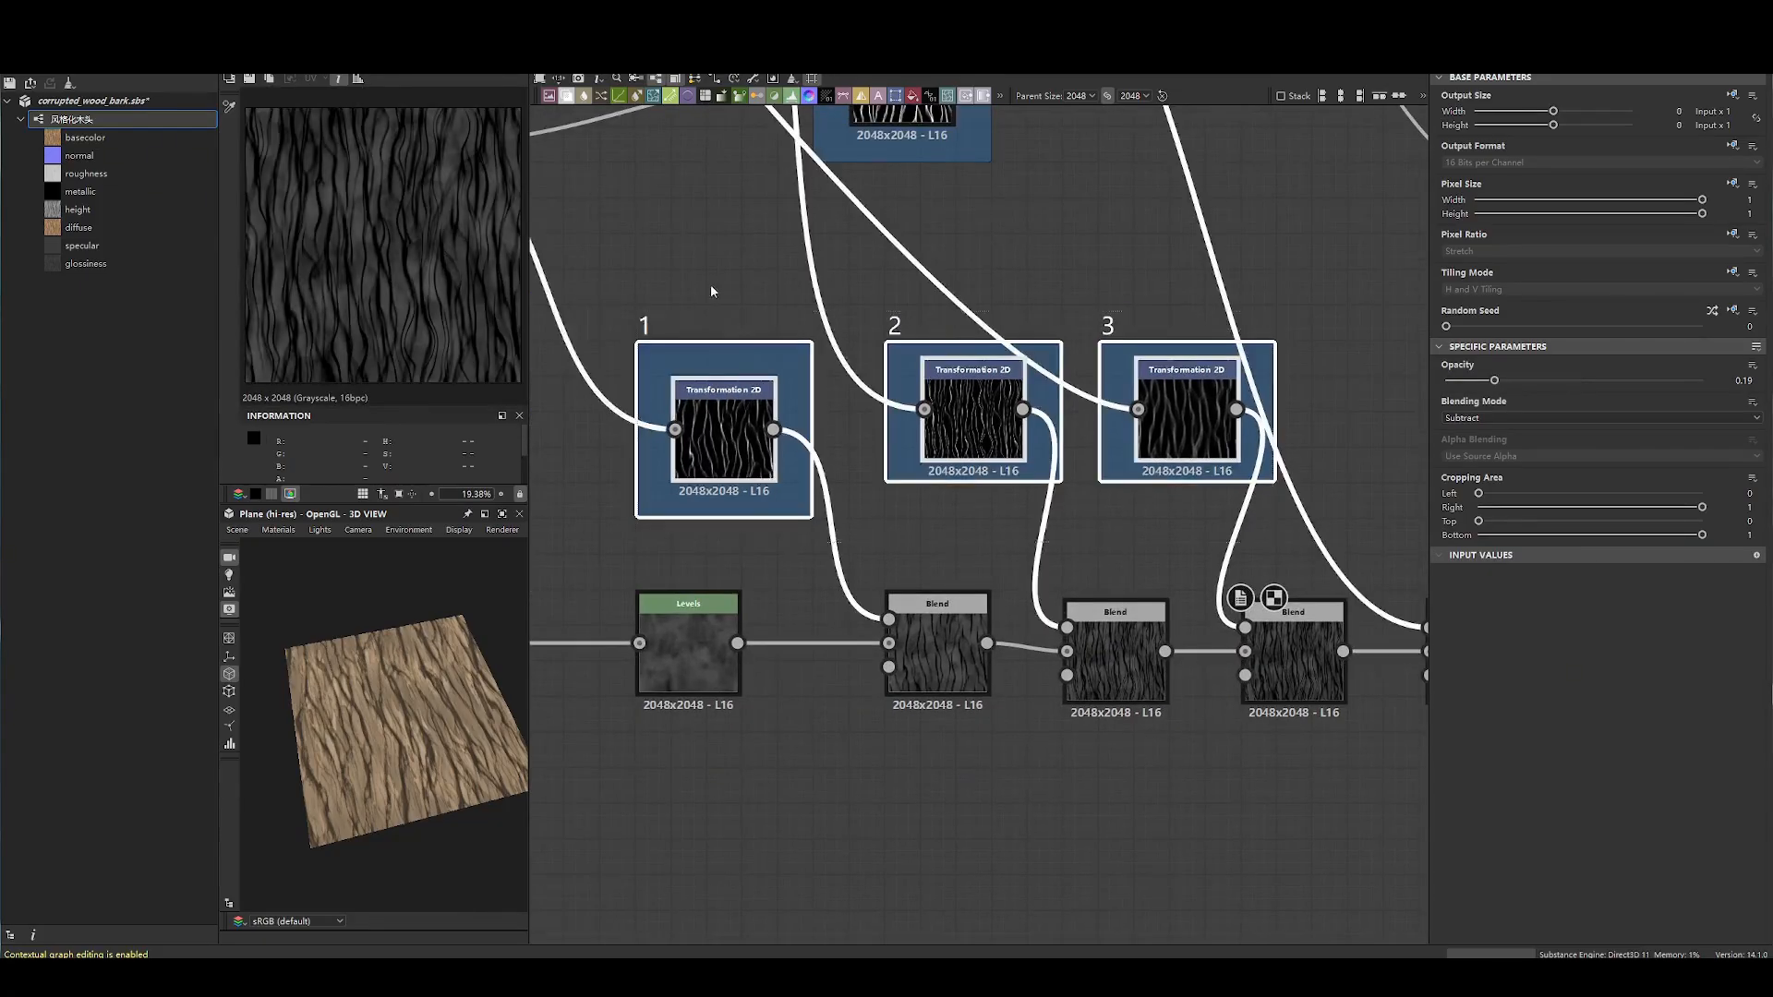
pyautogui.doubleClick(724, 424)
pyautogui.moveTo(835, 385); pyautogui.dragTo(936, 565, button='middle')
pyautogui.doubleClick(1072, 591)
pyautogui.doubleClick(1276, 591)
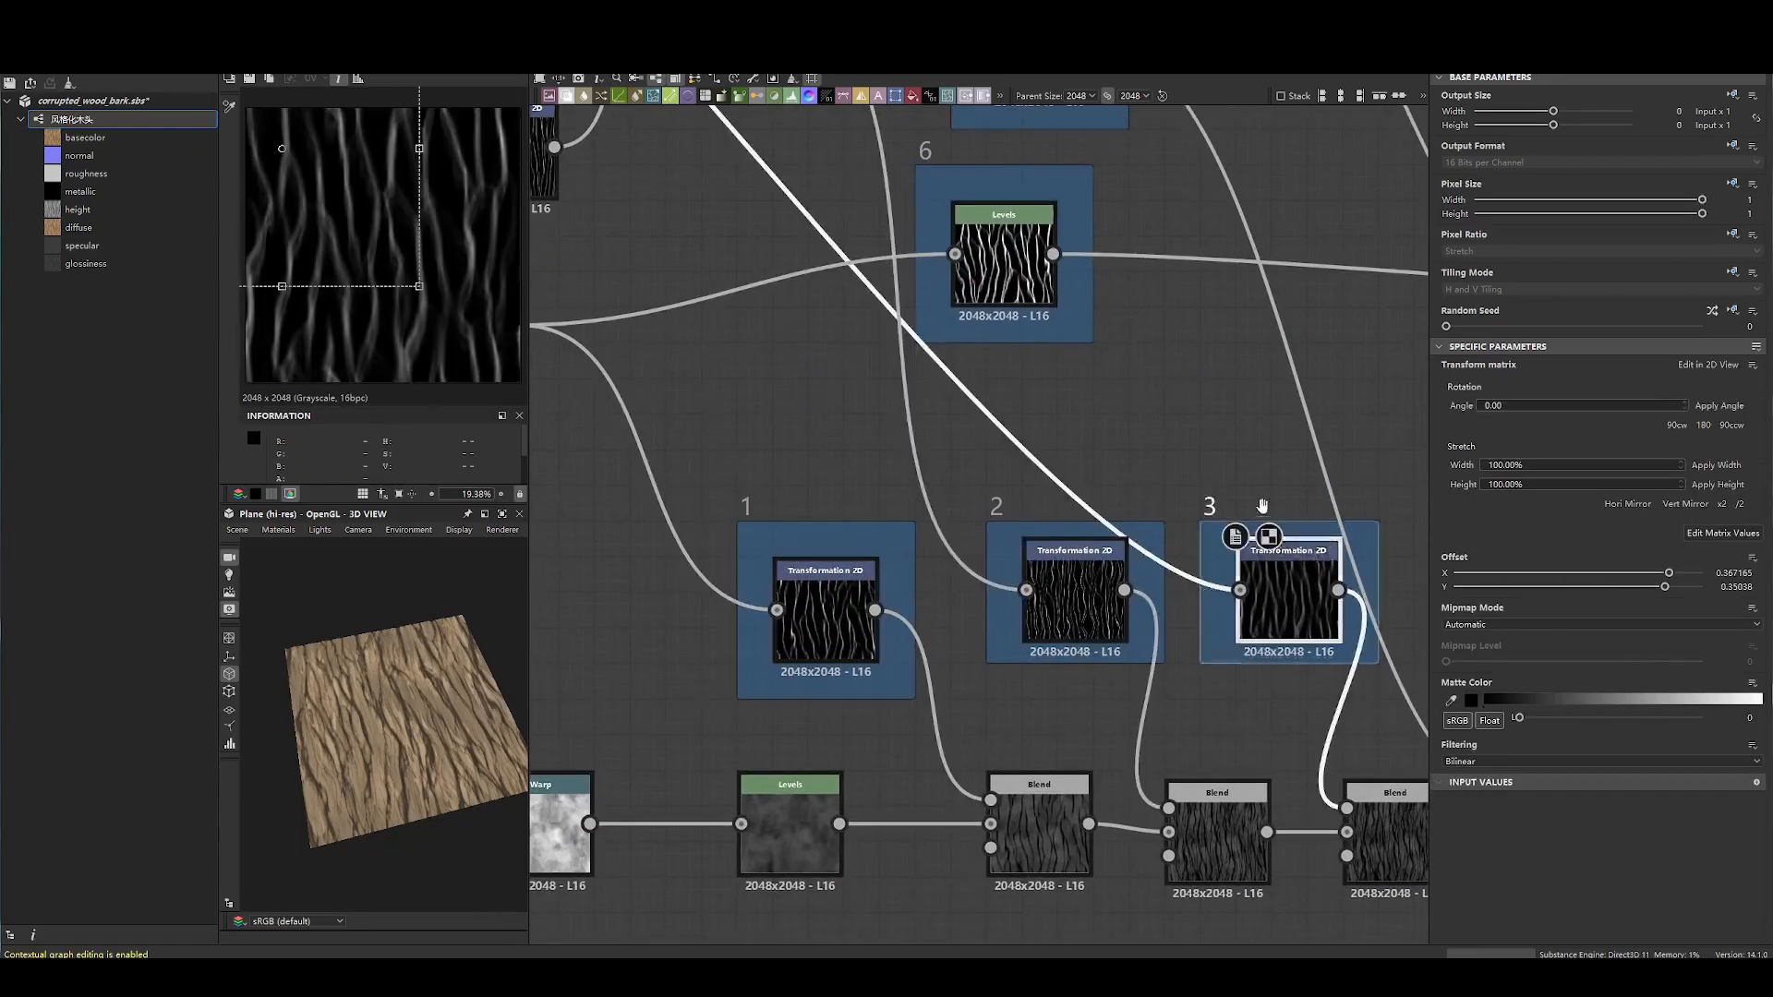
# - Undo the last moves of frames 1 to 3 above the Blend chain
pyautogui.scroll(-5, 1083, 607)
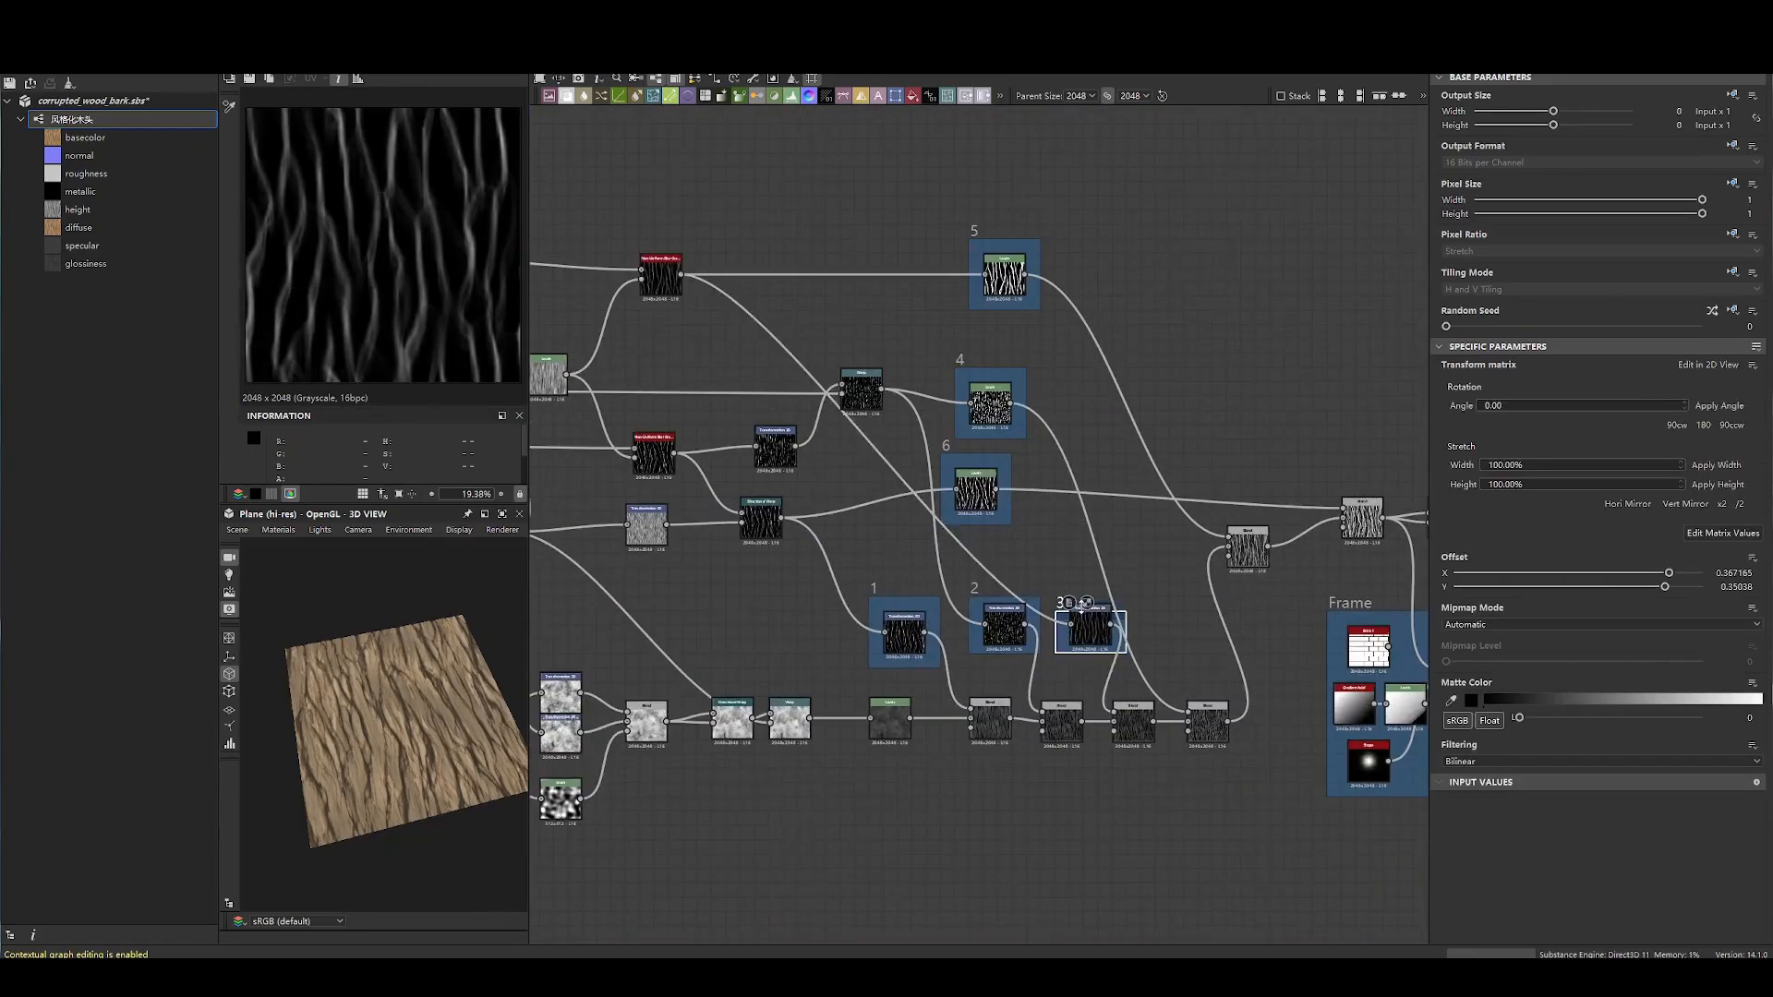
pyautogui.hotkey('ctrl', 'z')
pyautogui.hotkey('ctrl', 'z')
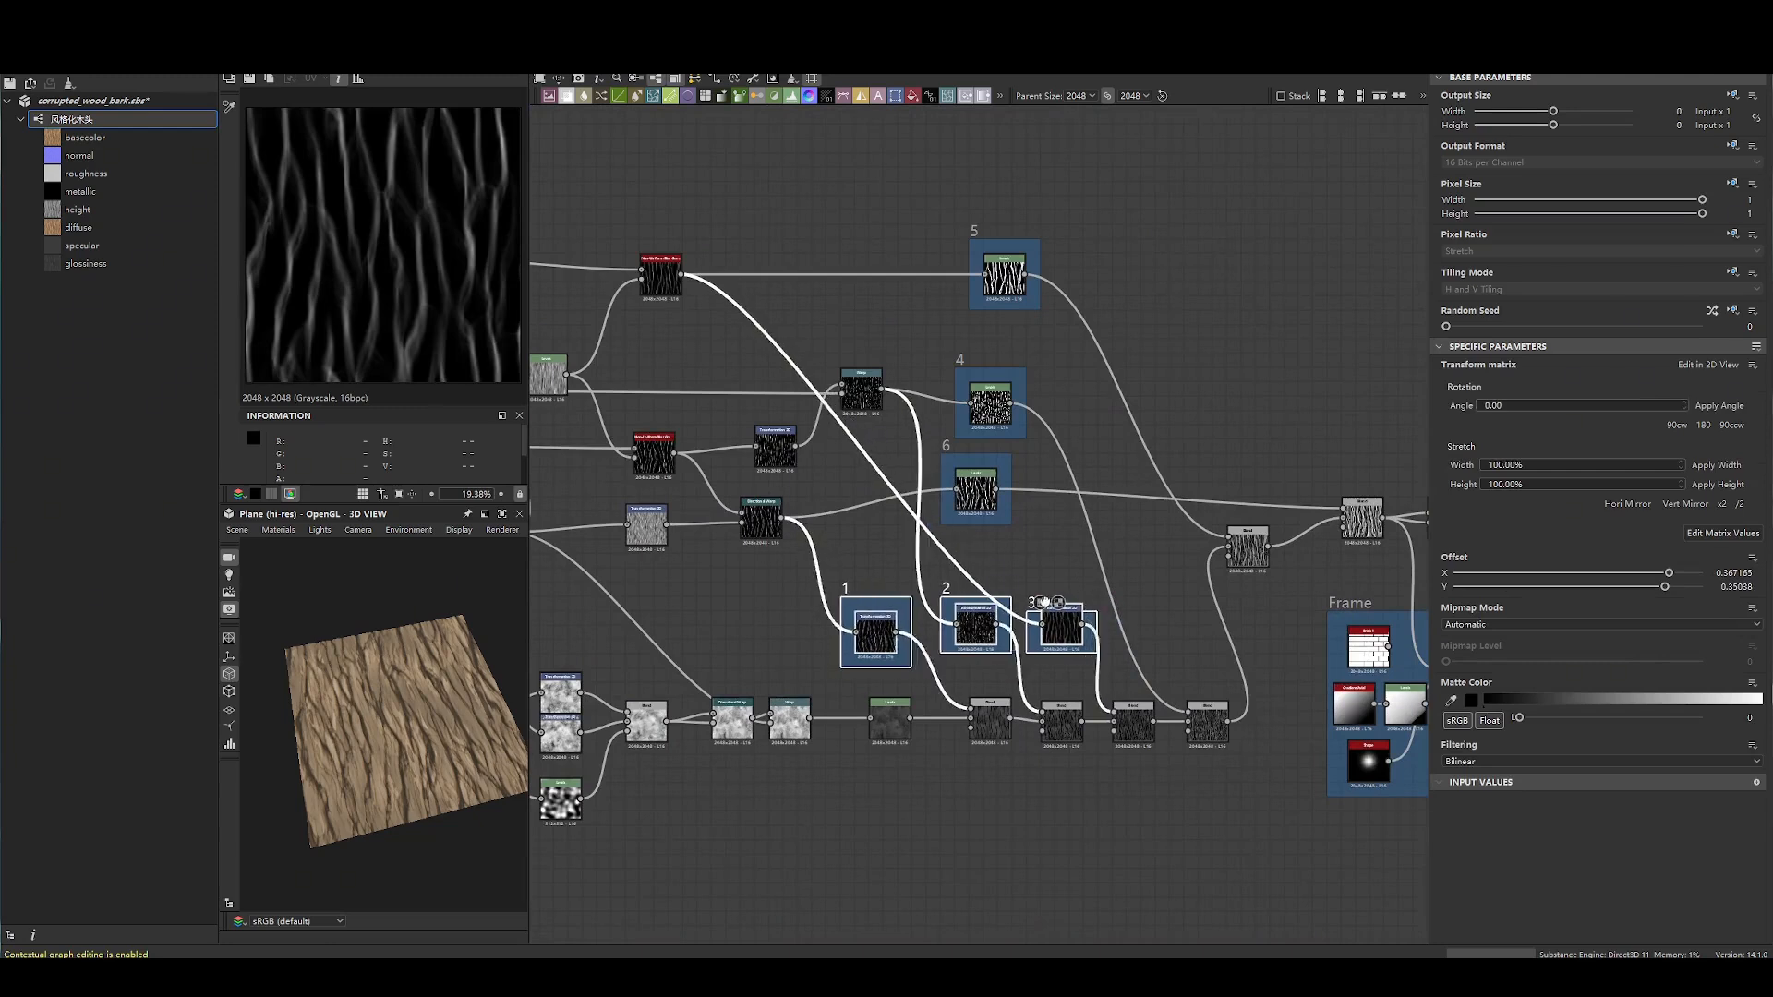
pyautogui.moveTo(1078, 610); pyautogui.dragTo(1078, 592)
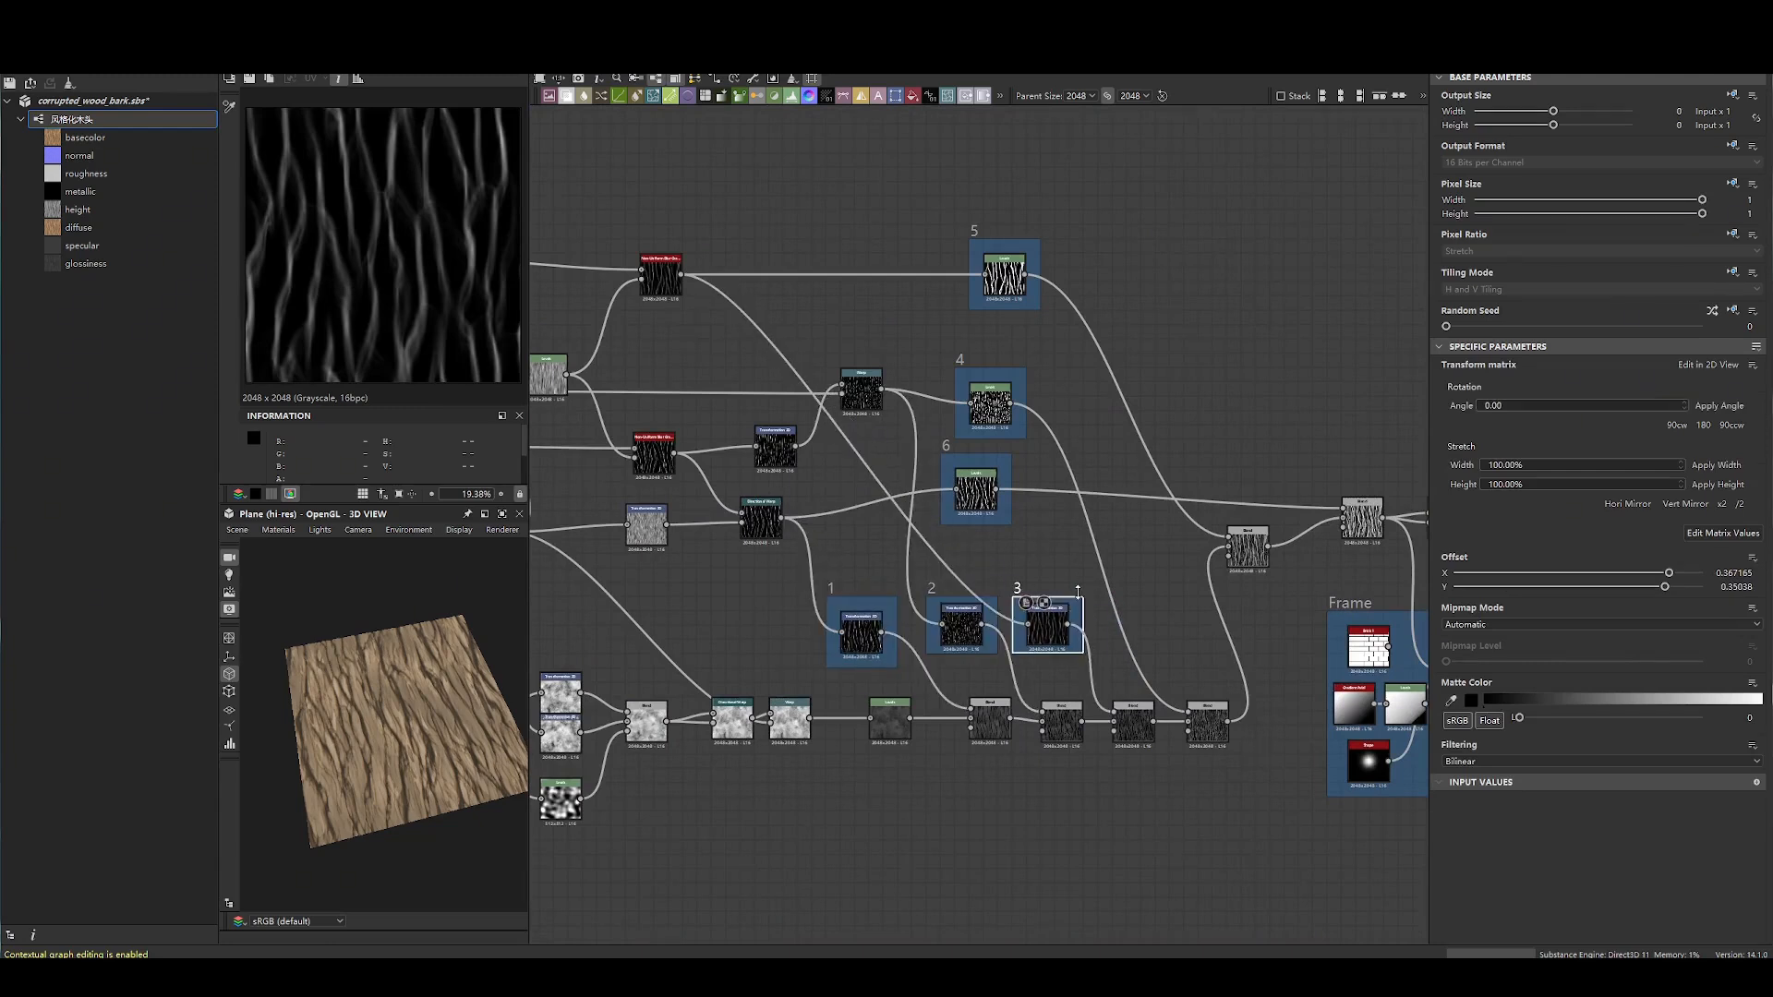
# - Check the Blends that add the frame 3 and frame 4 patterns, tracing frame 4's Levels into the chain
pyautogui.click(1062, 722)
pyautogui.click(1136, 725)
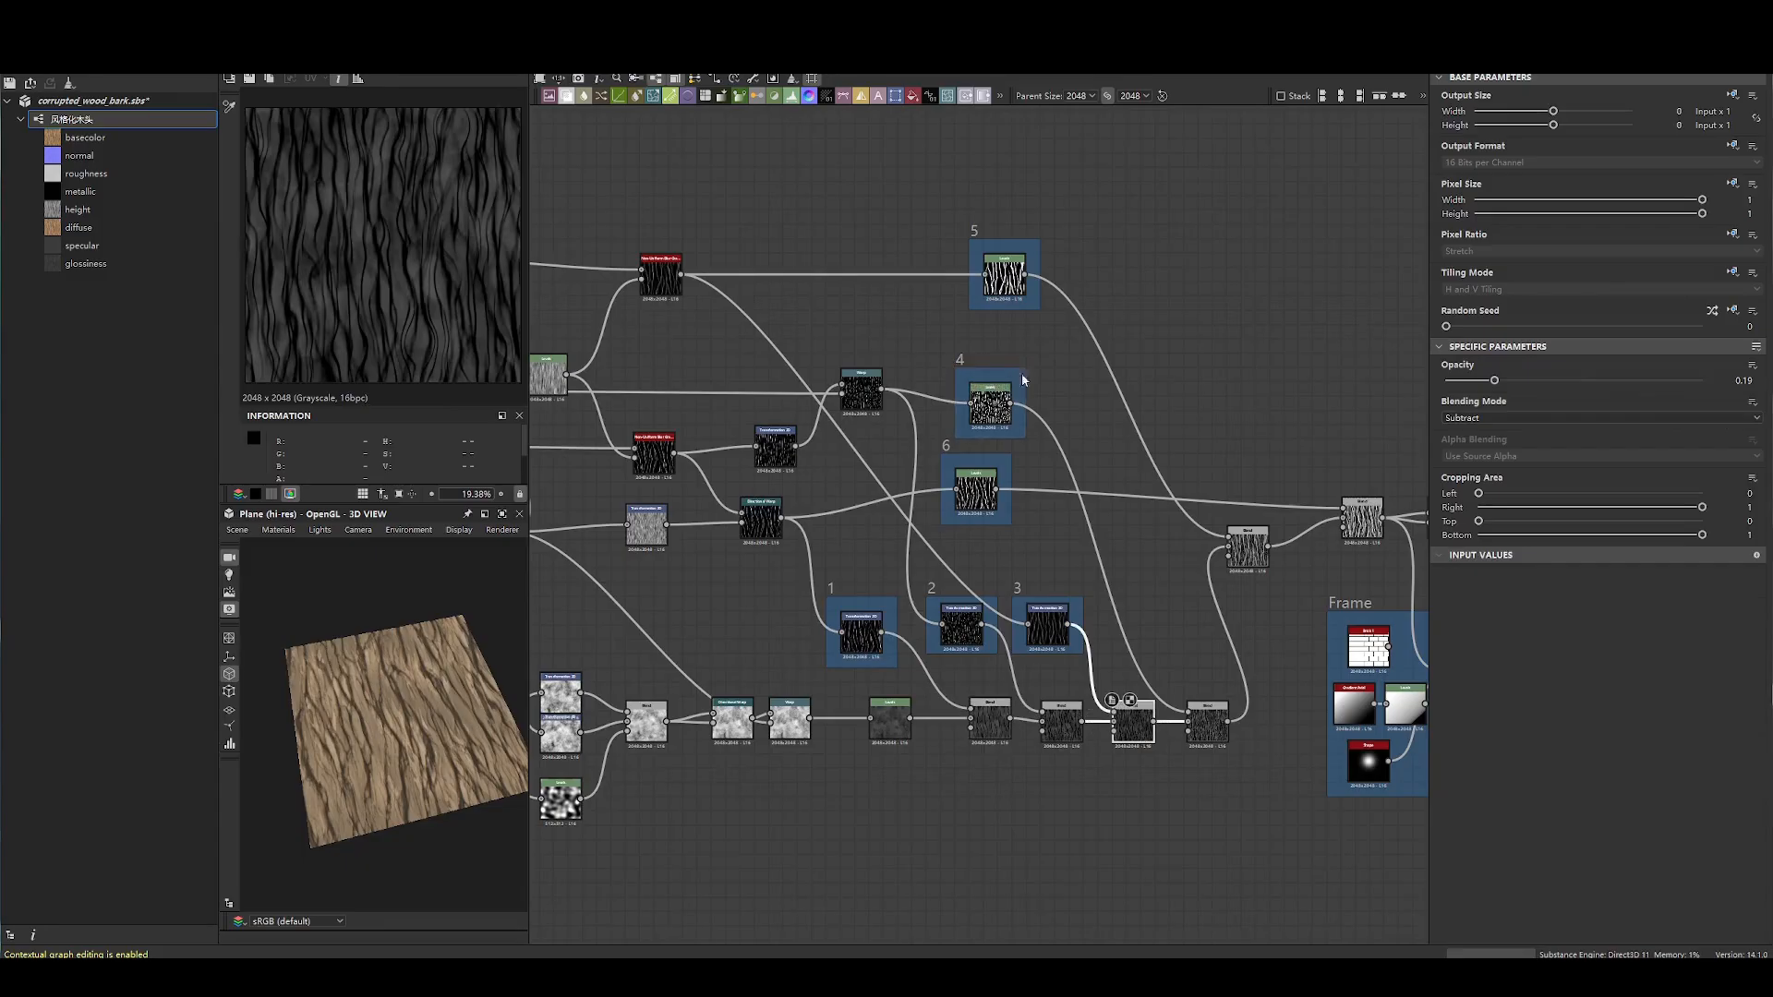
pyautogui.click(990, 397)
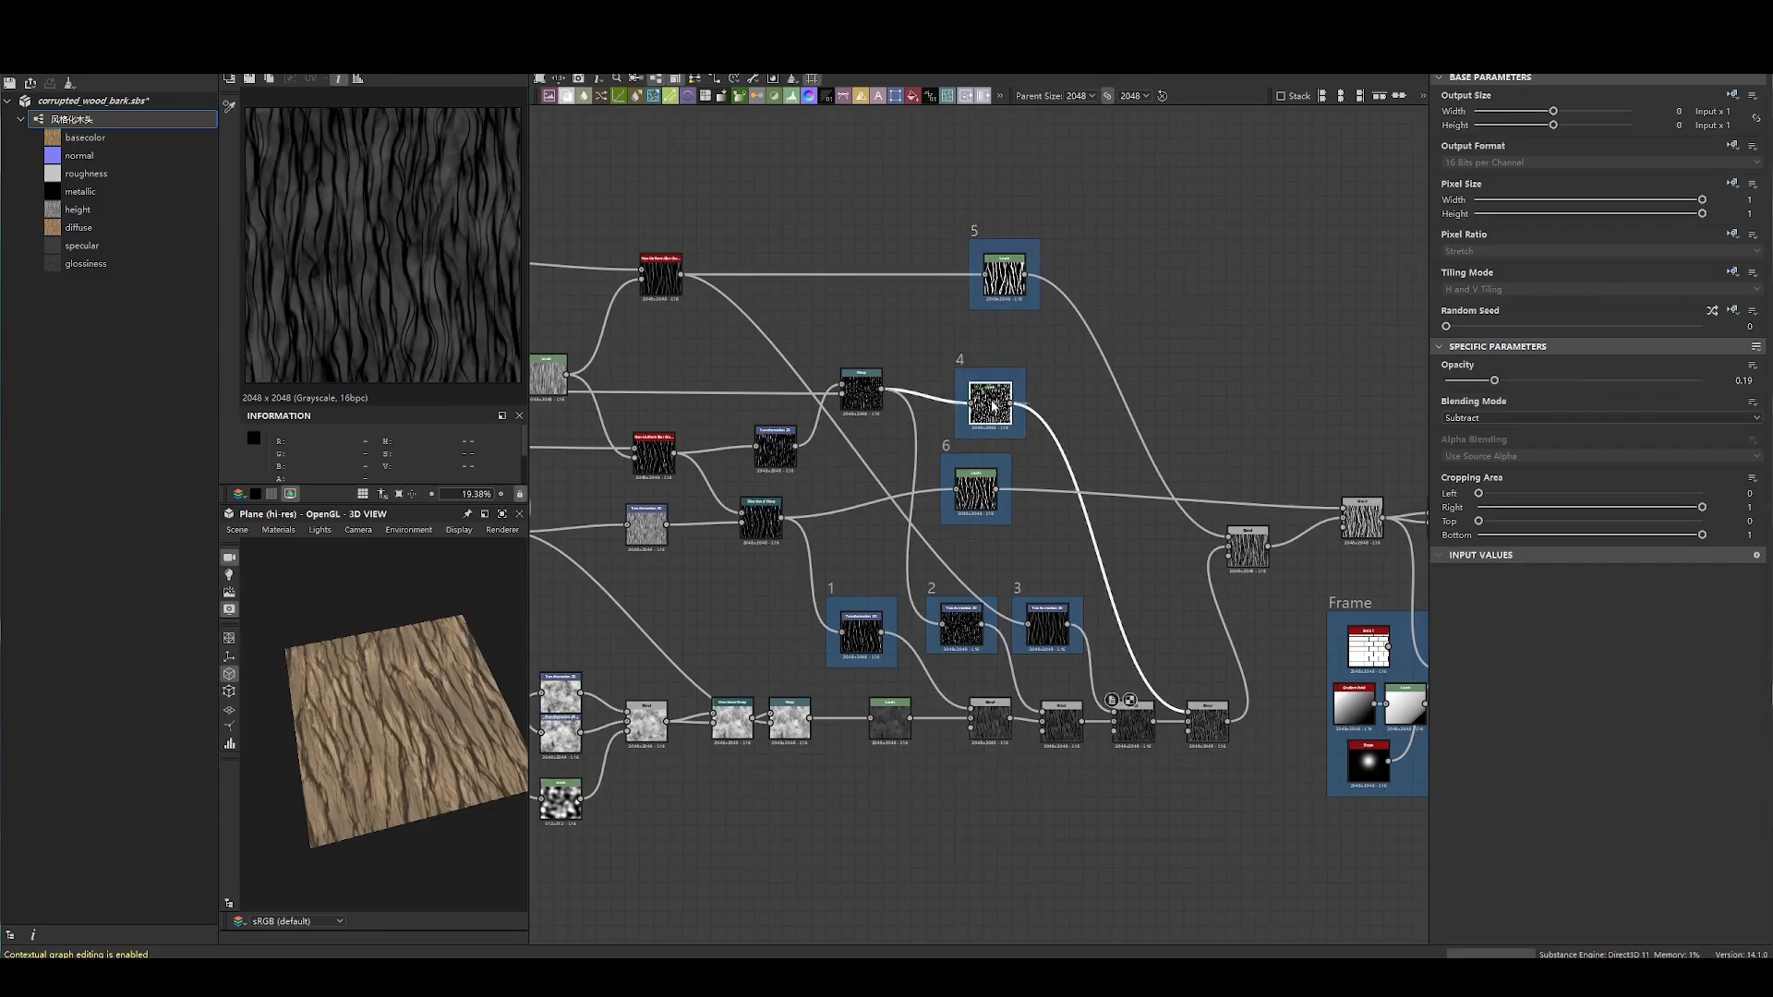
pyautogui.click(1216, 726)
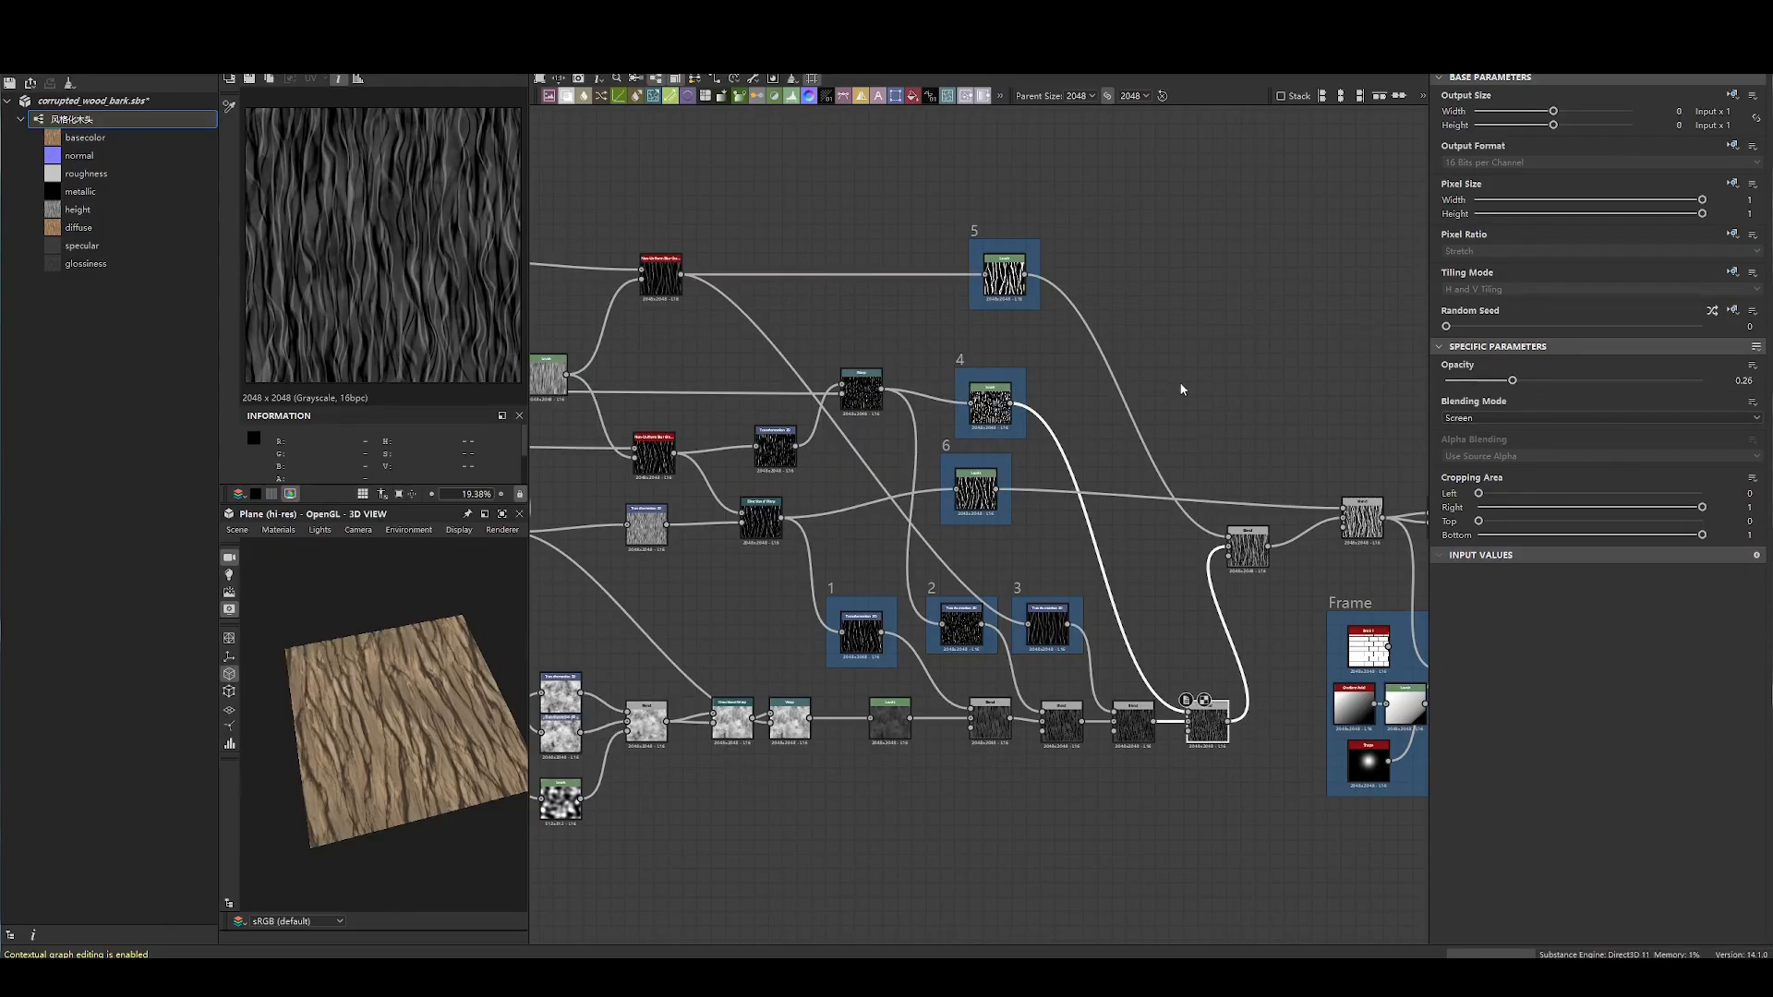
pyautogui.moveTo(1181, 388); pyautogui.dragTo(1259, 396, button='middle')
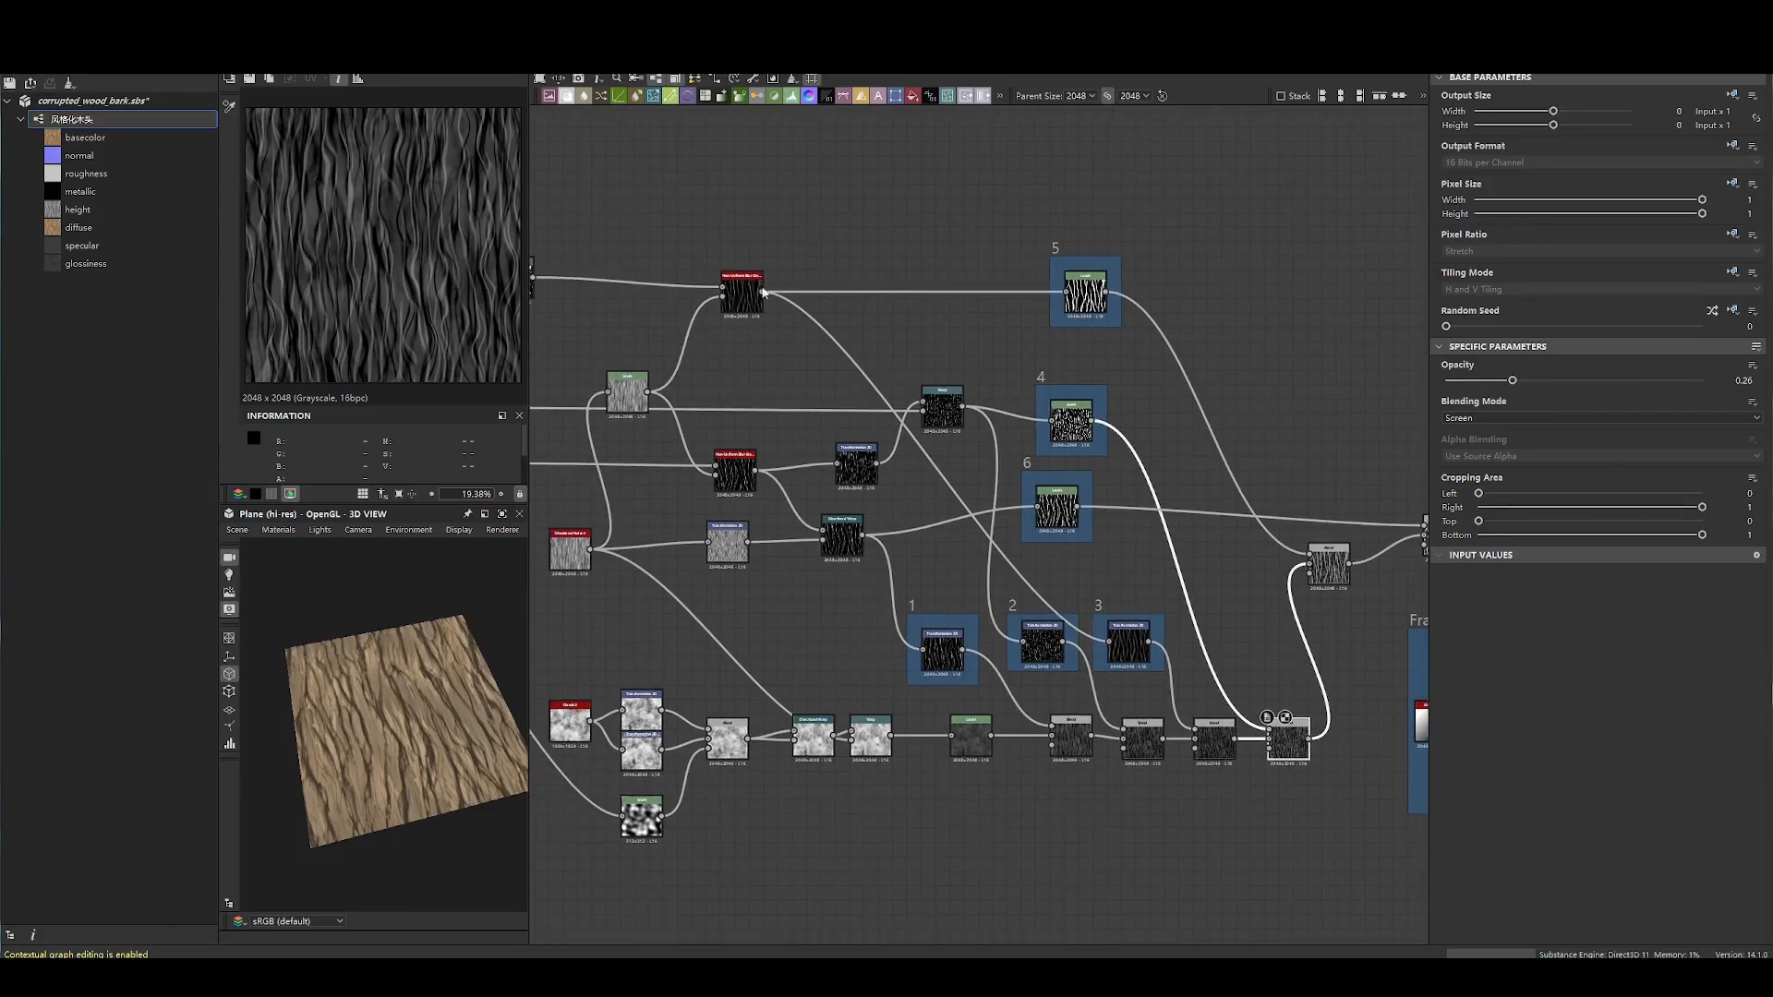
# - Extend the upper edge of frame 1 slightly upward around its Transformation 2D node
pyautogui.moveTo(746, 305); pyautogui.dragTo(907, 226, button='middle')
pyautogui.moveTo(978, 531); pyautogui.dragTo(1215, 621)
pyautogui.moveTo(1107, 543)
pyautogui.mouseDown()
pyautogui.moveTo(1113, 558)
pyautogui.moveTo(1111, 519)
pyautogui.moveTo(1110, 534)
pyautogui.mouseUp()
# - Compare the Transformation 2D patterns in frames 1 to 3, and shift frame 3 slightly upward
pyautogui.click(1107, 589)
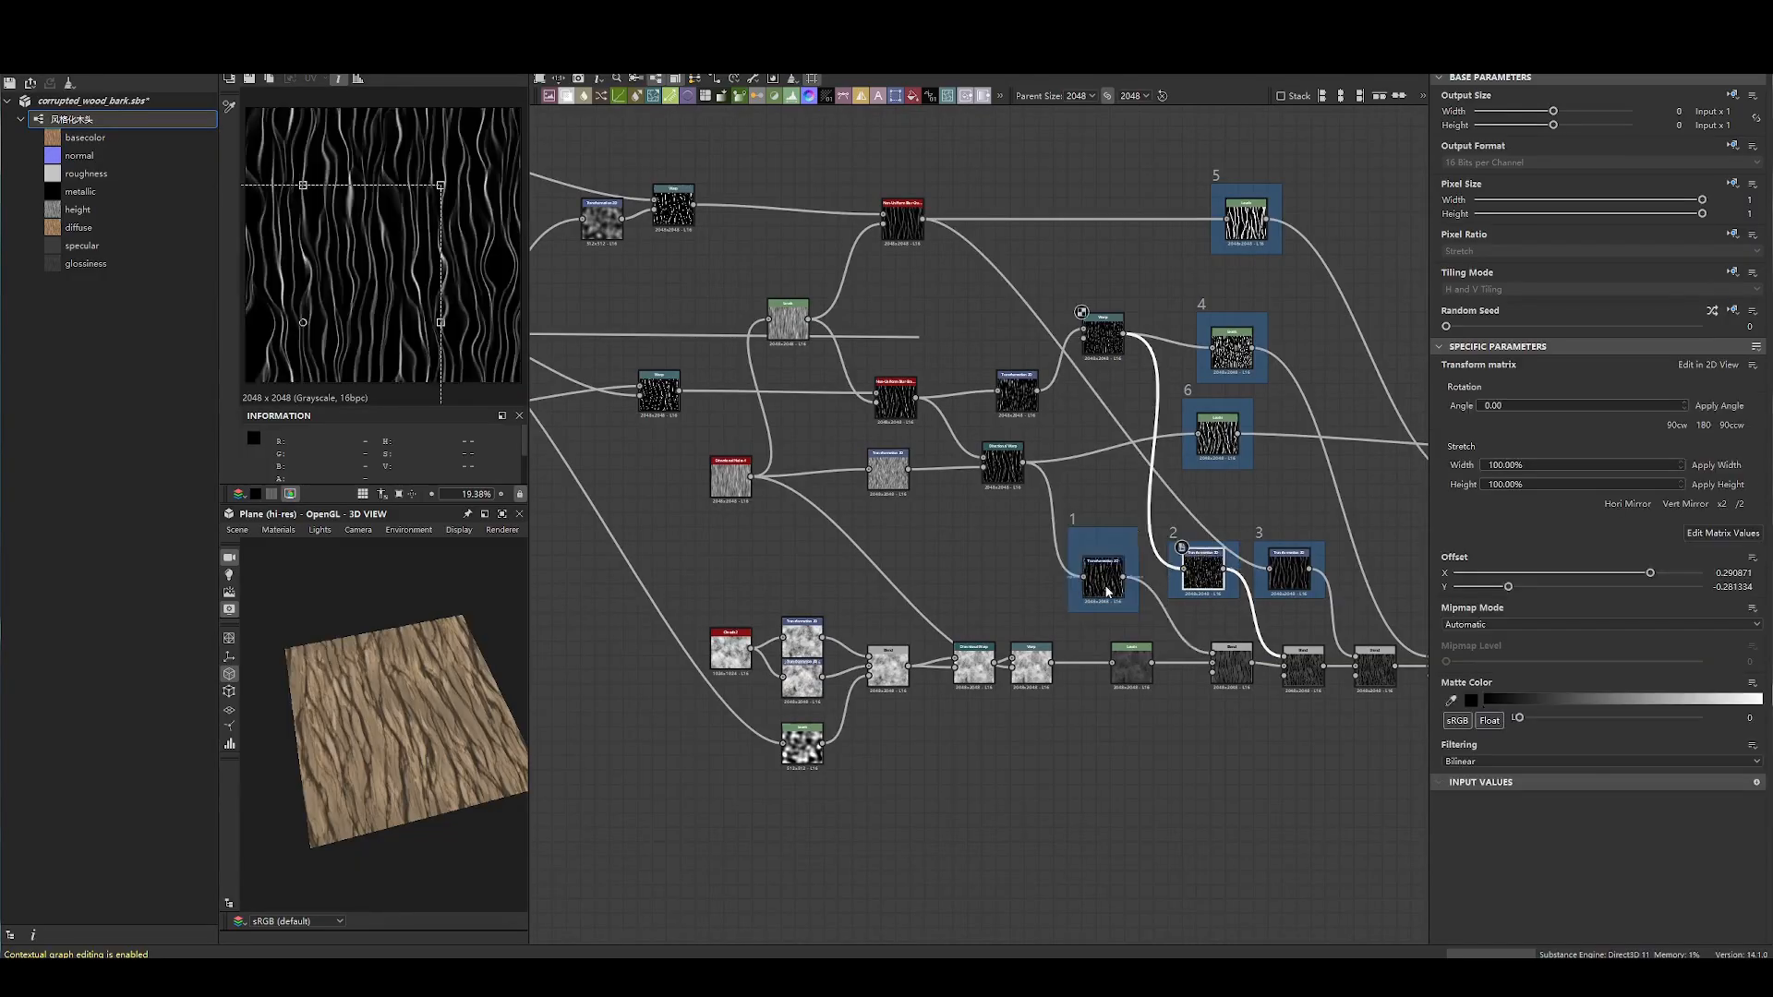
pyautogui.click(1208, 574)
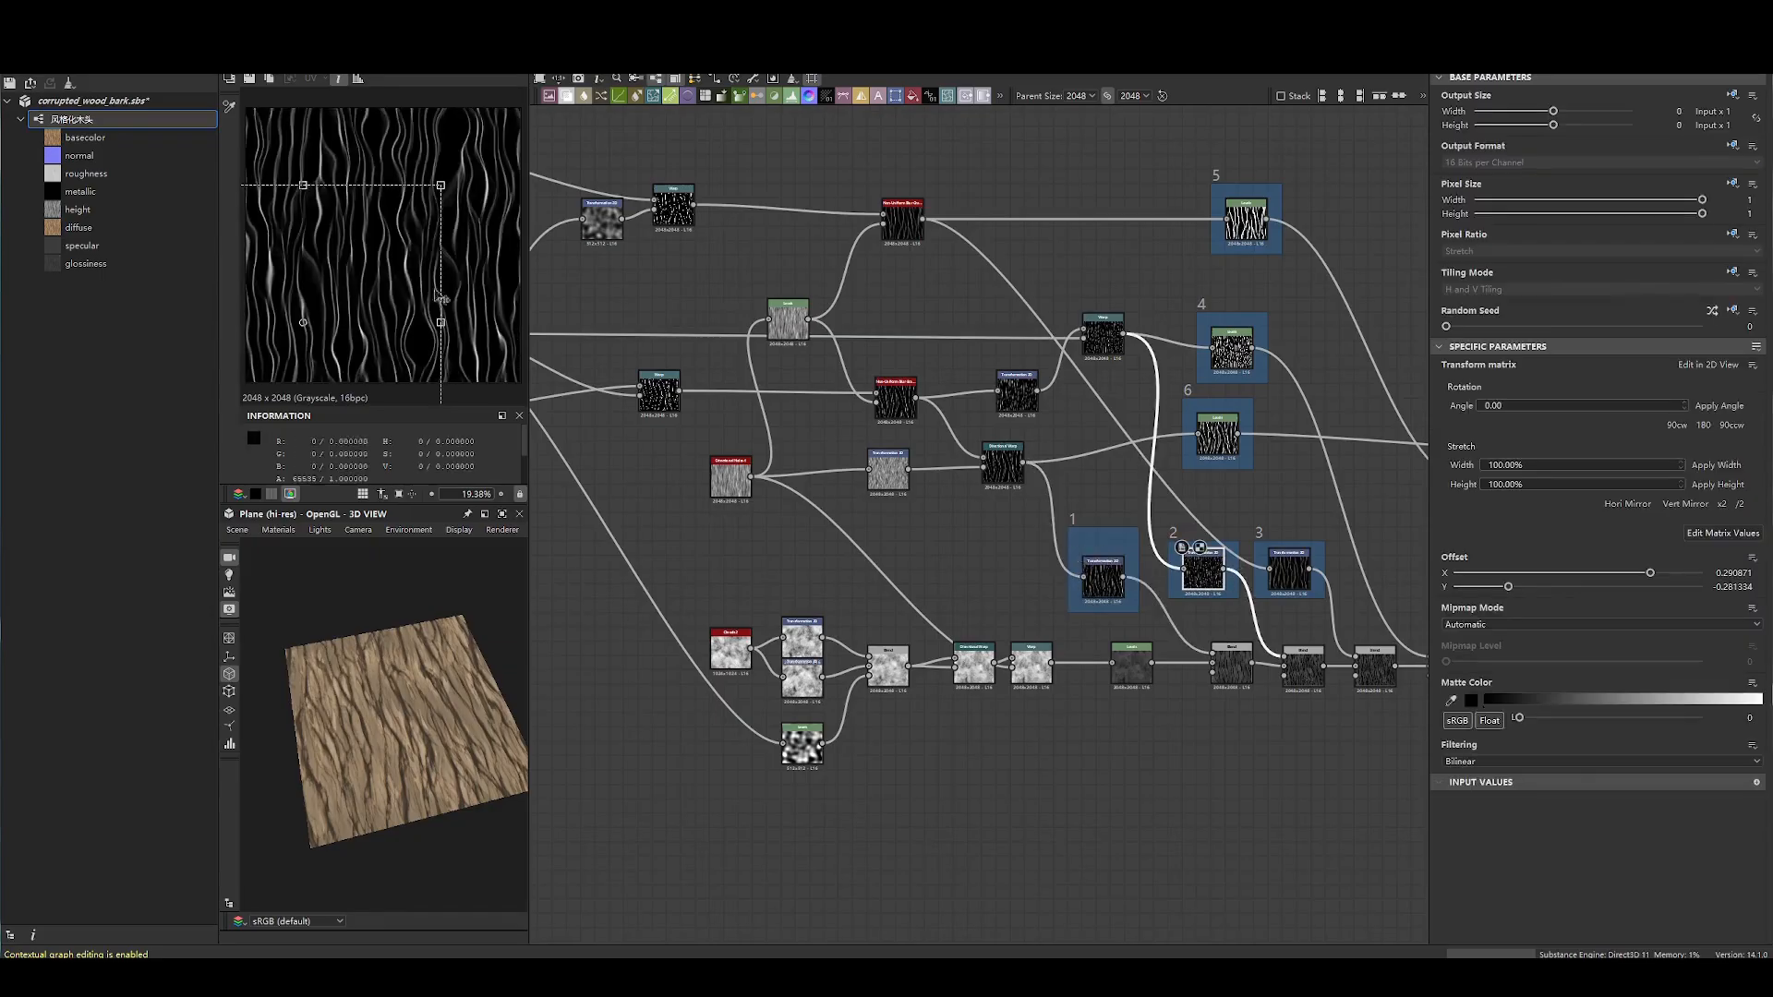
pyautogui.click(1107, 587)
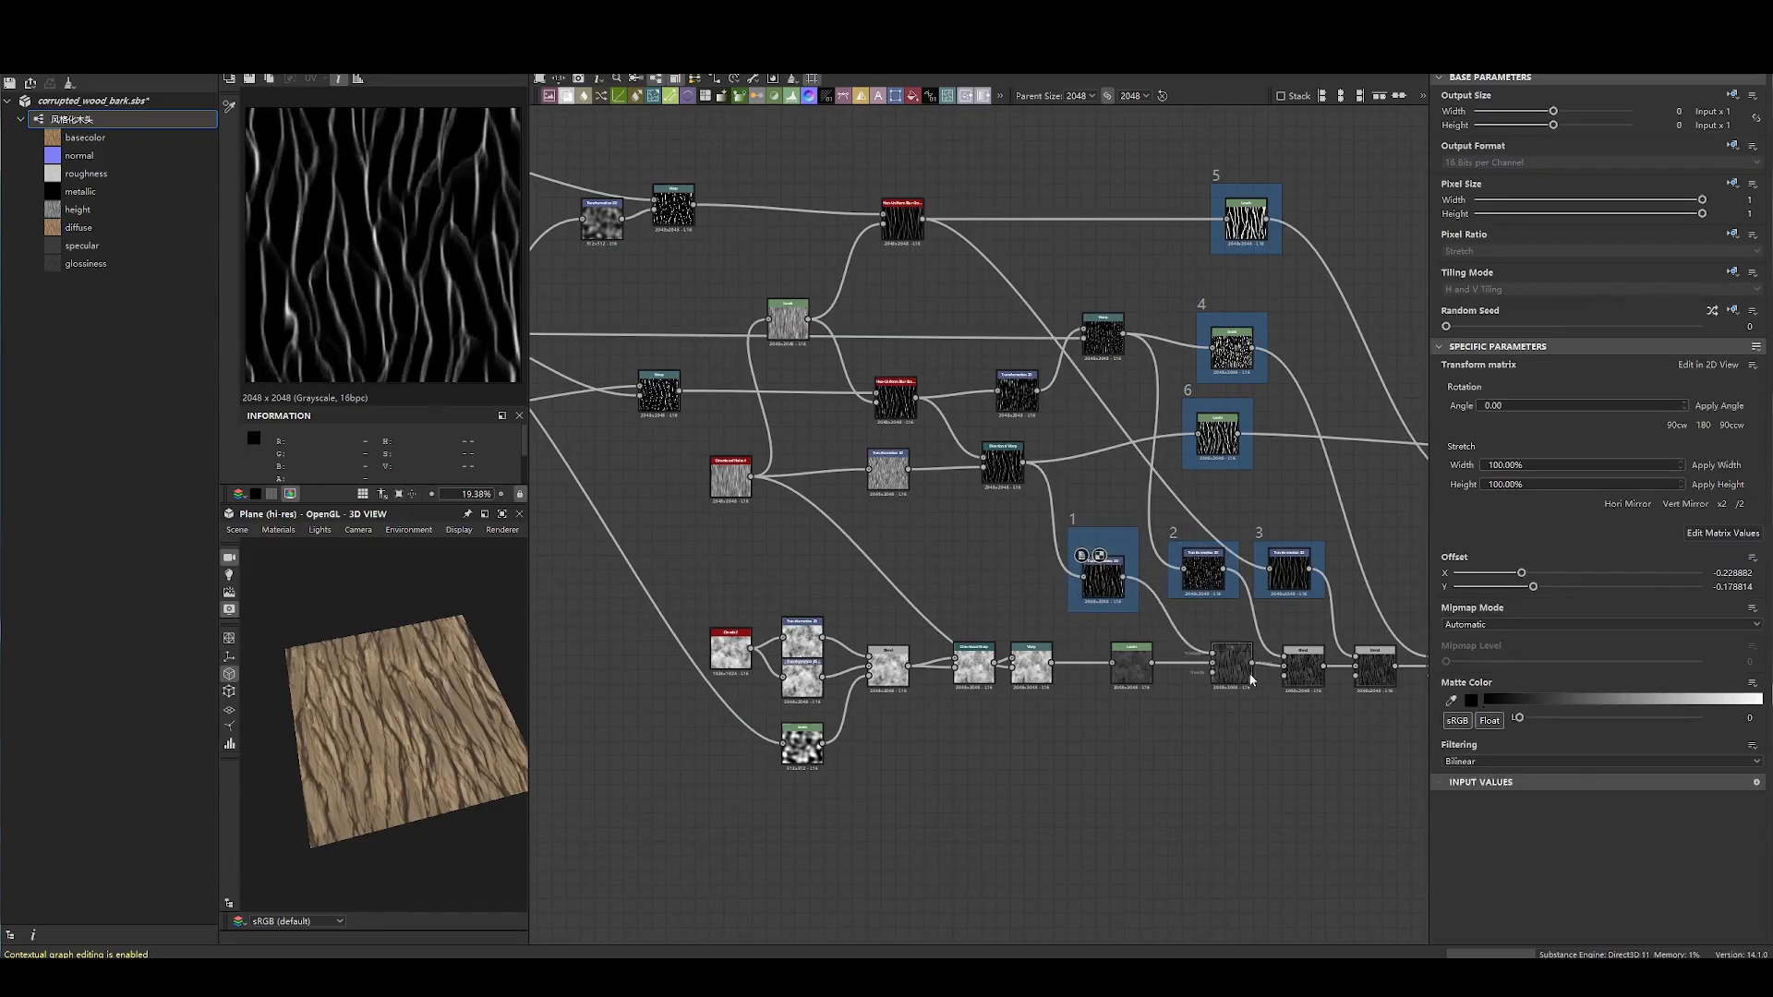
pyautogui.click(1303, 667)
pyautogui.click(1297, 568)
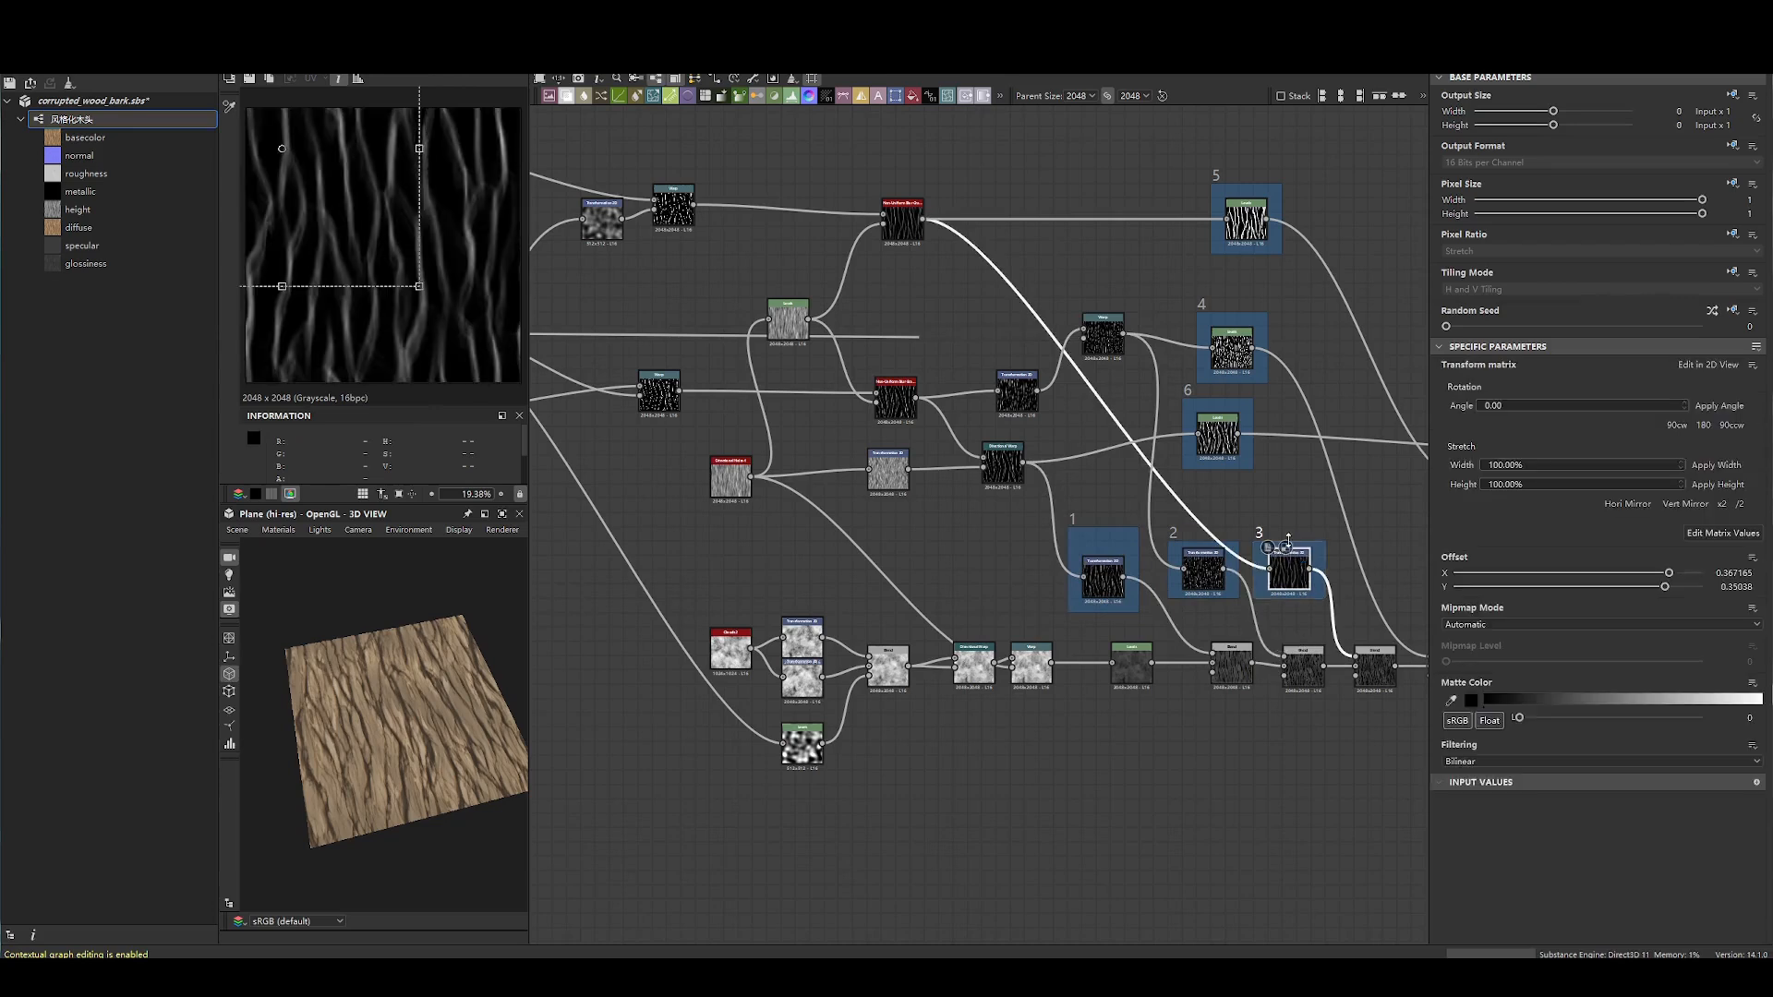
pyautogui.moveTo(1291, 542); pyautogui.dragTo(1292, 527)
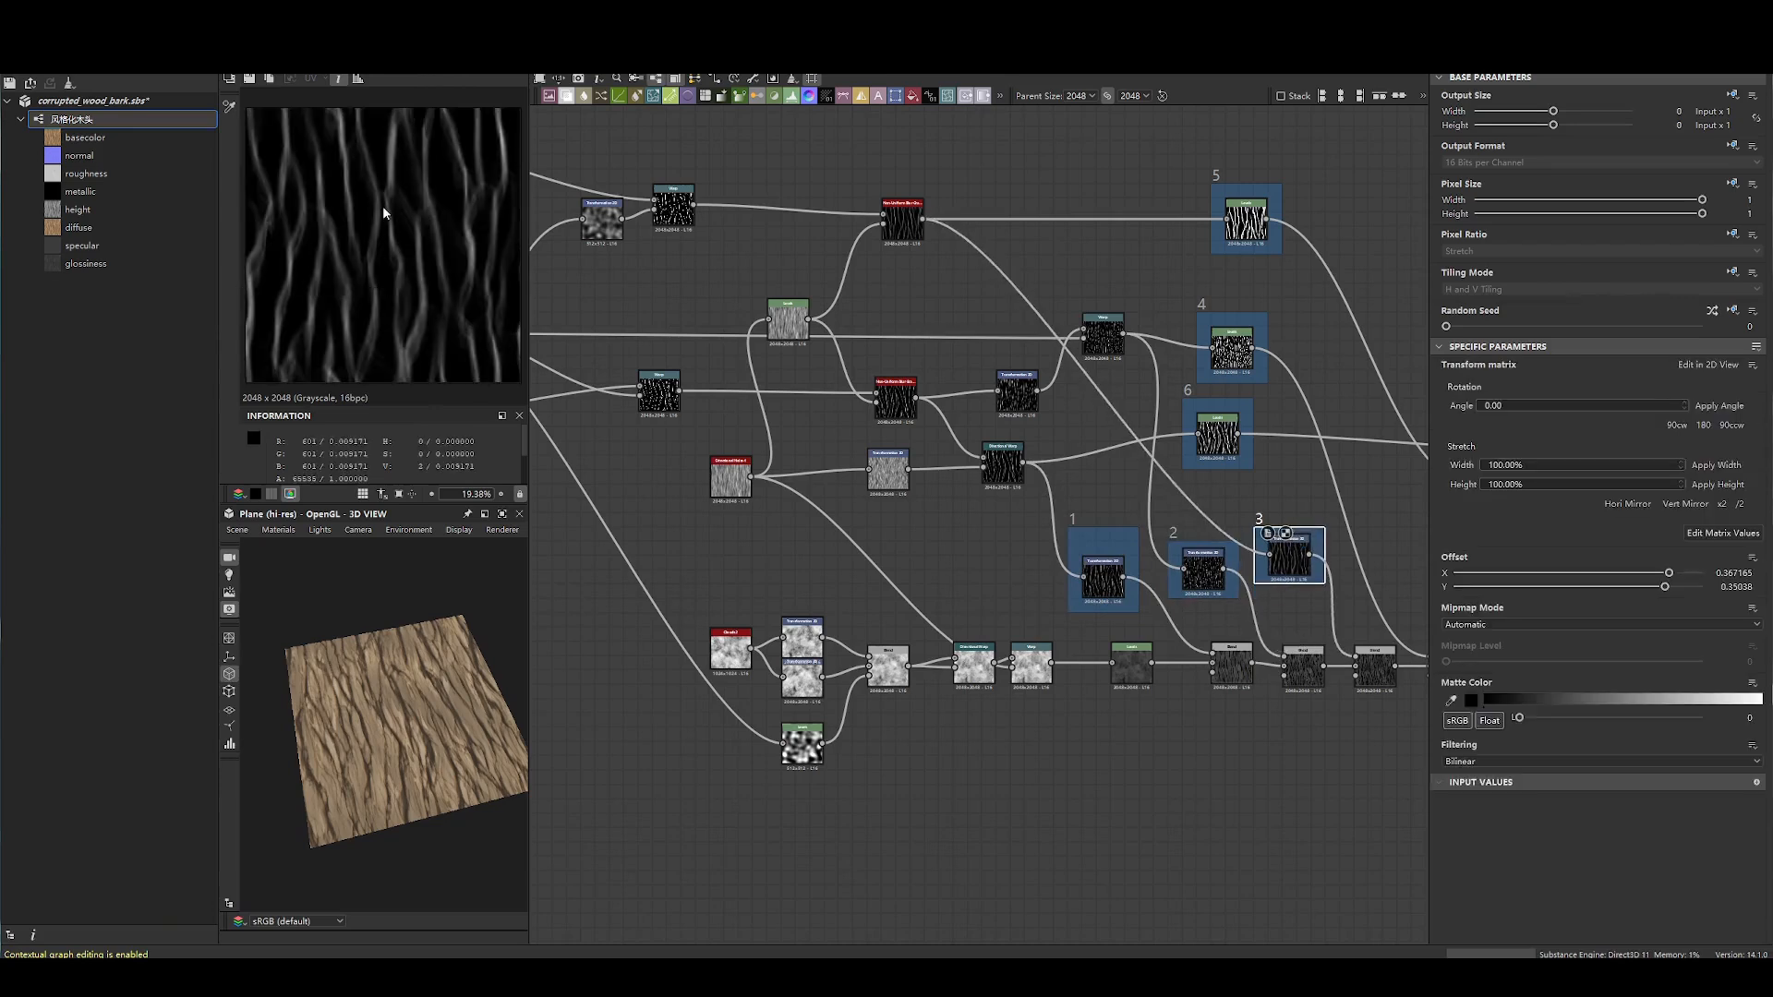
# - Inspect the non-uniform blur node that feeds frame 3, and the Blend that subtracts frame 3's pattern
pyautogui.click(903, 220)
pyautogui.scroll(-3, 733, 268)
pyautogui.moveTo(733, 269); pyautogui.dragTo(1232, 462, button='middle')
pyautogui.moveTo(706, 289); pyautogui.dragTo(1129, 467)
pyautogui.scroll(3, 1056, 525)
pyautogui.click(1084, 596)
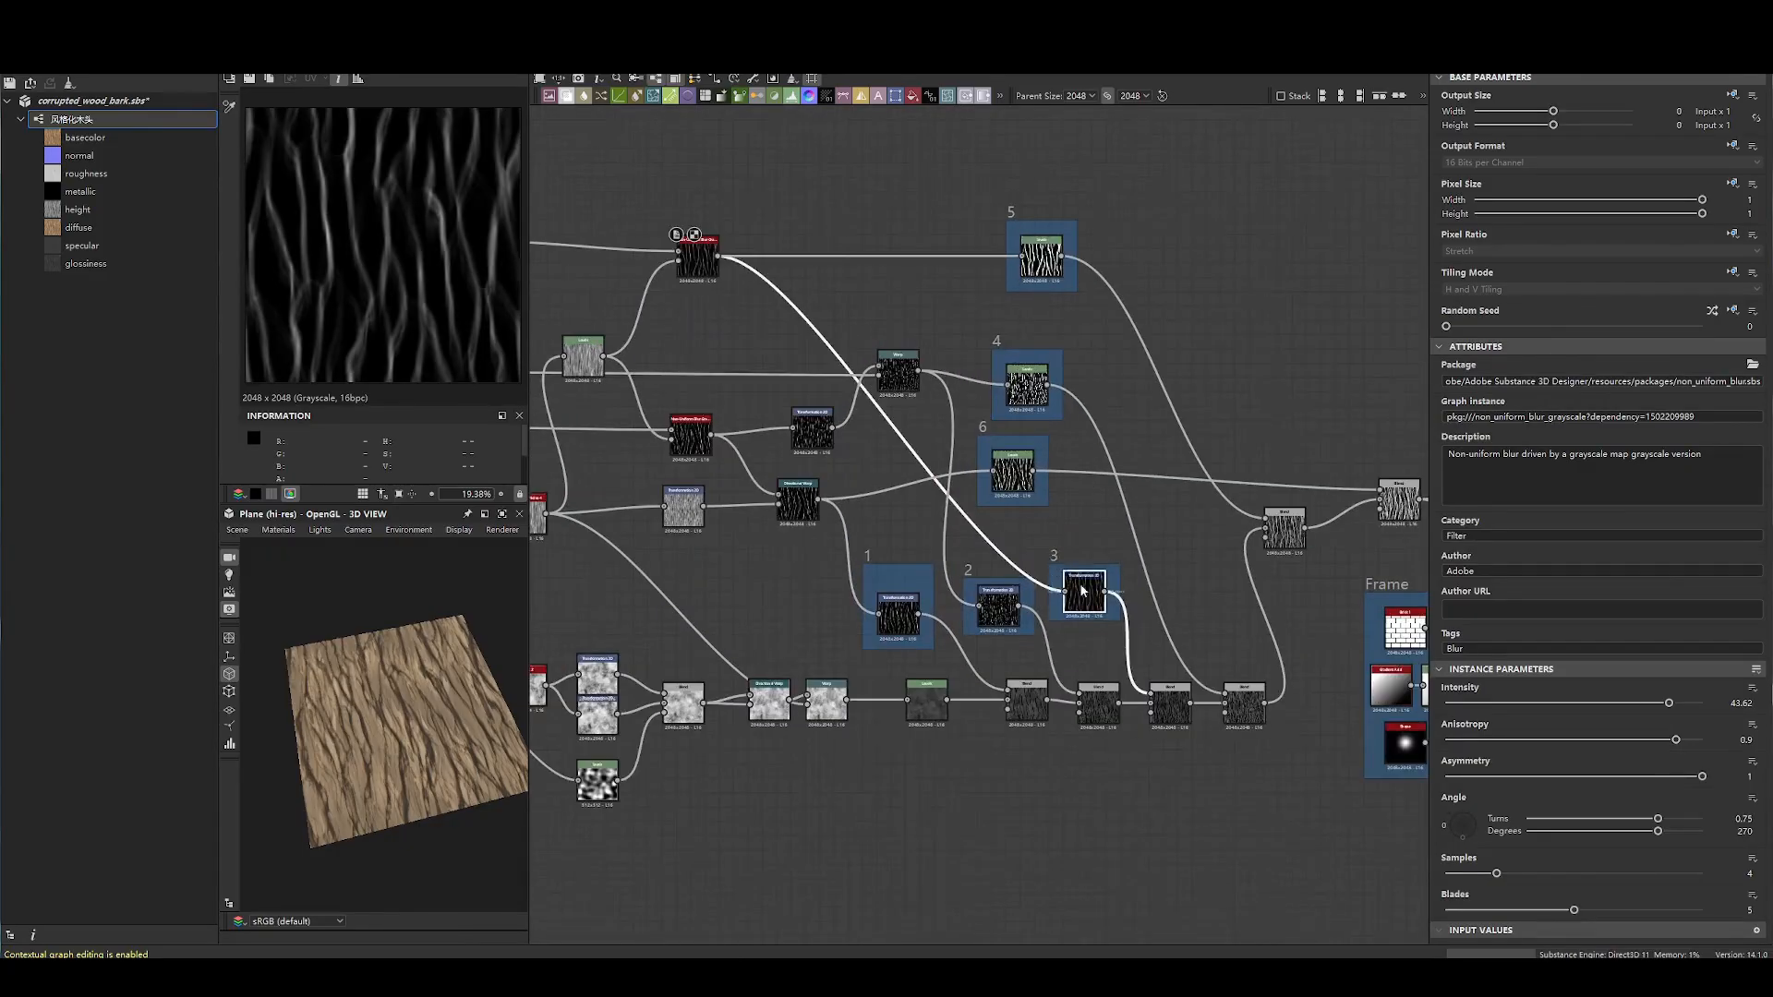
pyautogui.click(1170, 707)
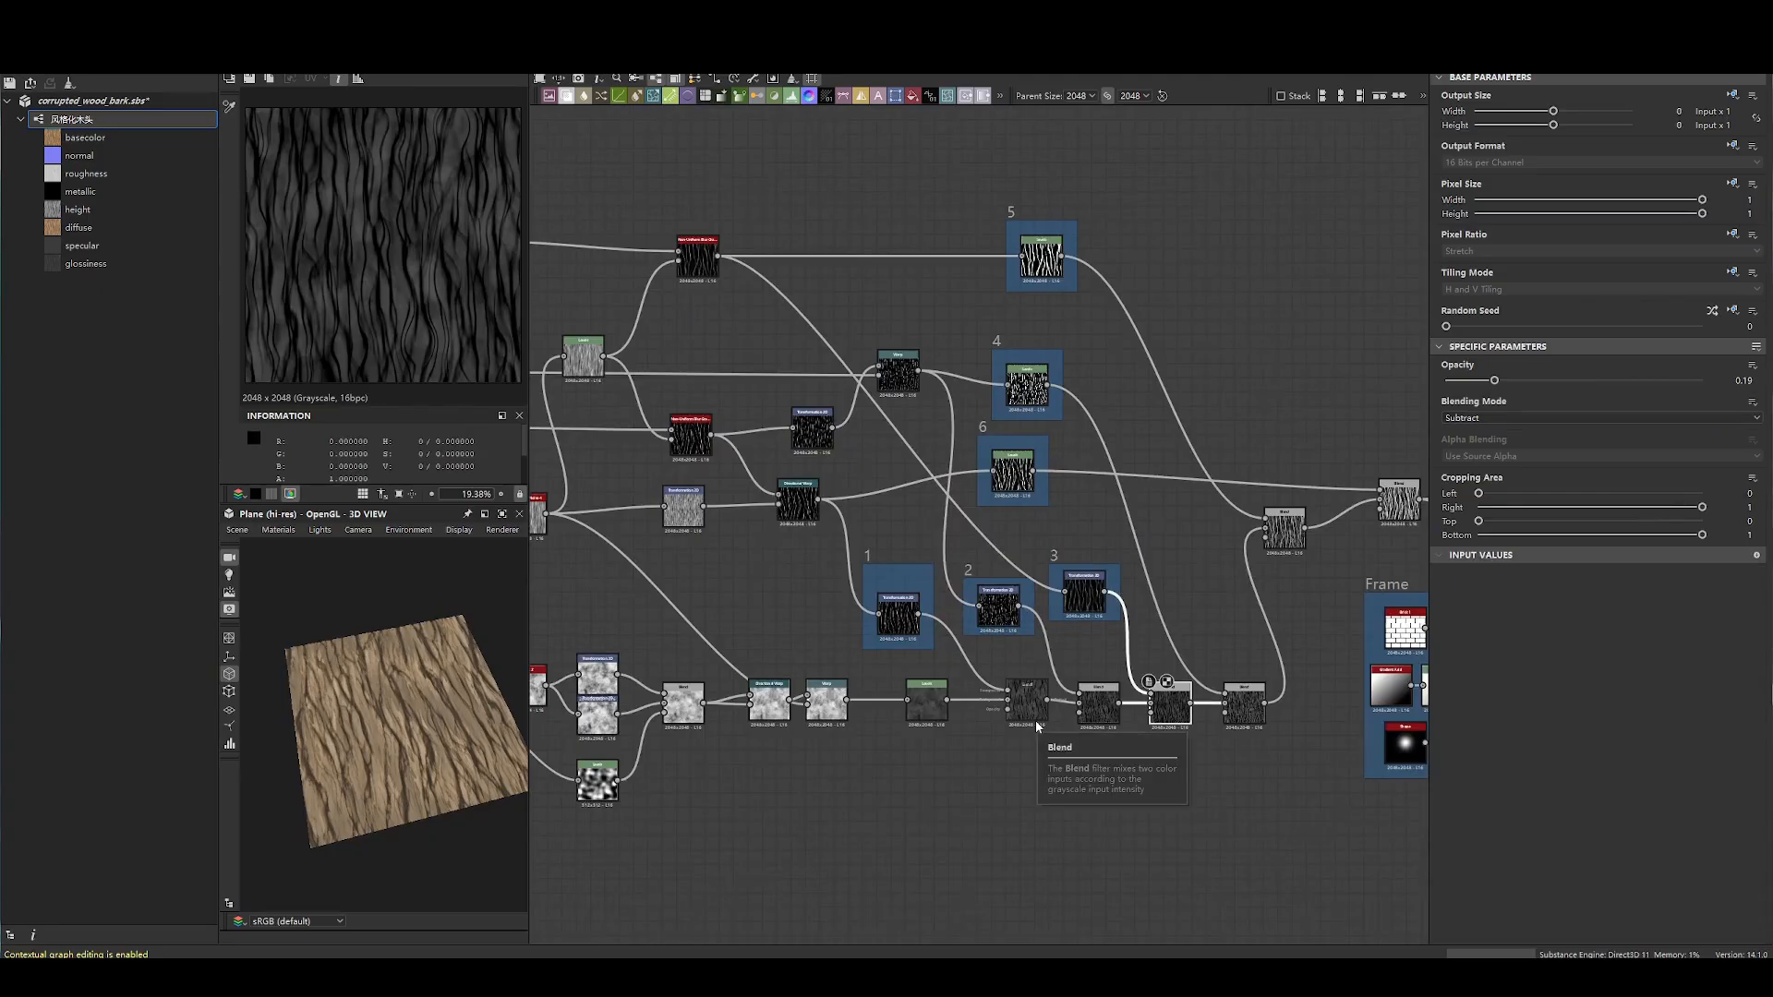
# - Follow the height pattern through the three consecutive Blends that screen in frames 4, 5 and 6
pyautogui.moveTo(1179, 499); pyautogui.dragTo(992, 496, button='middle')
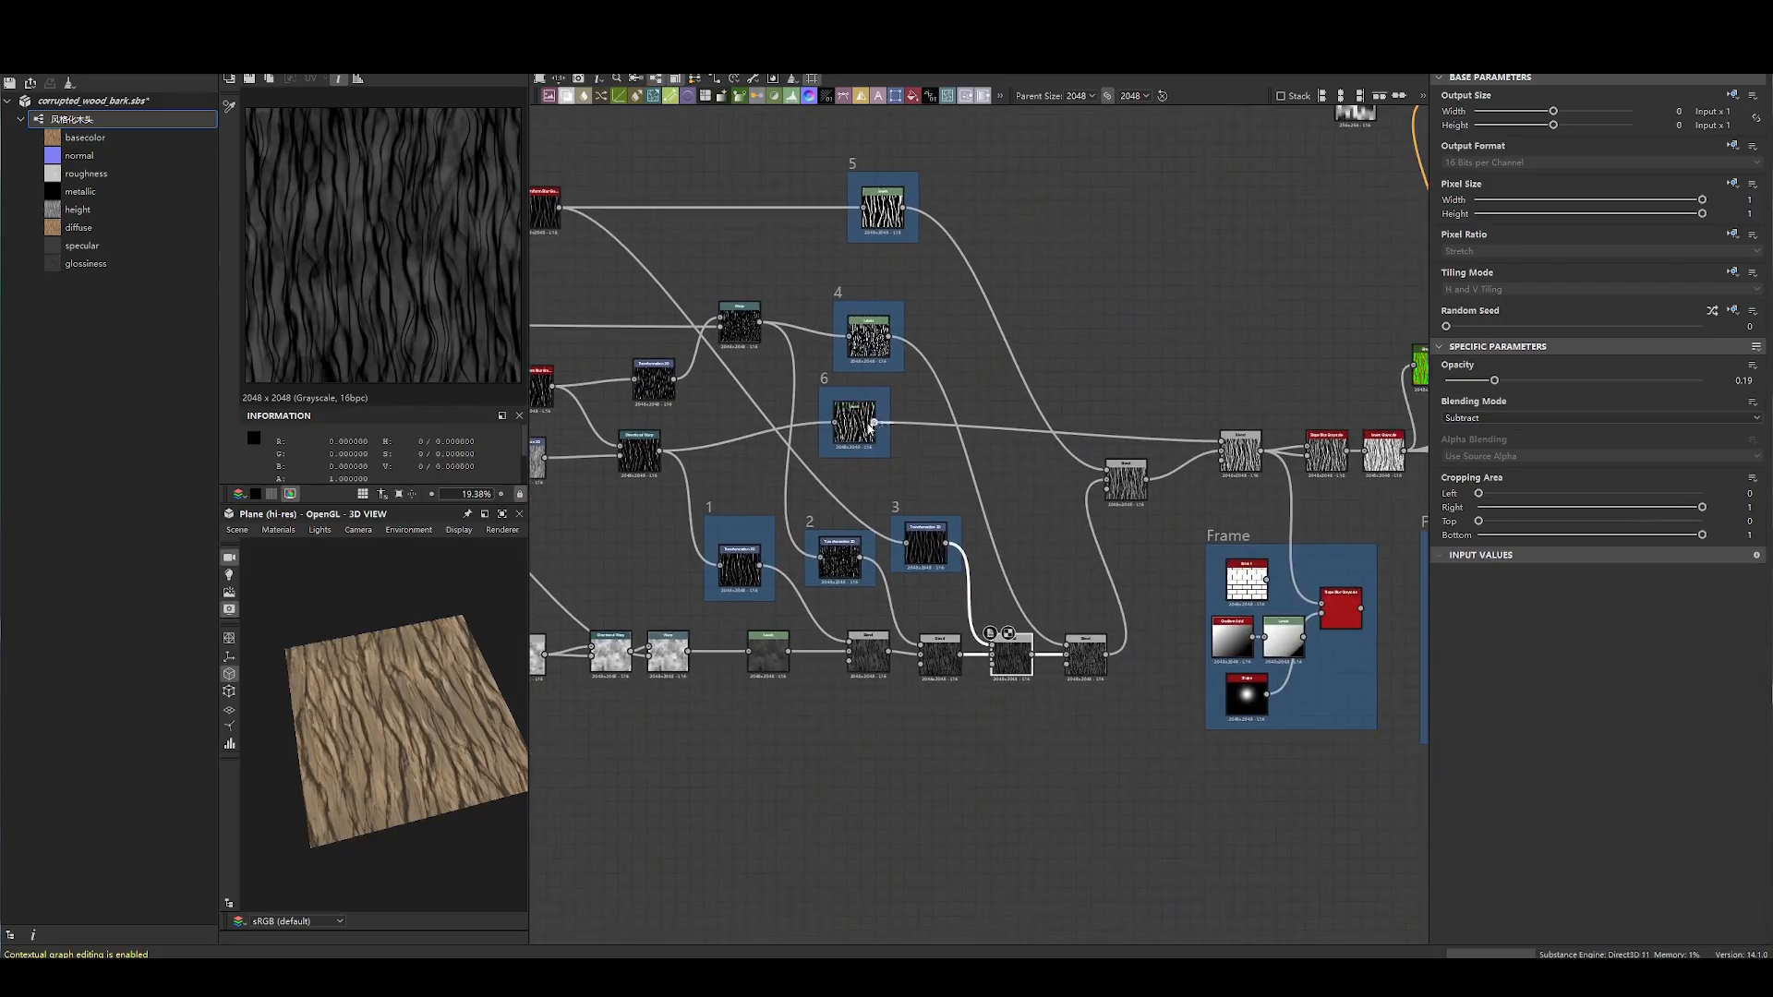
pyautogui.click(1101, 663)
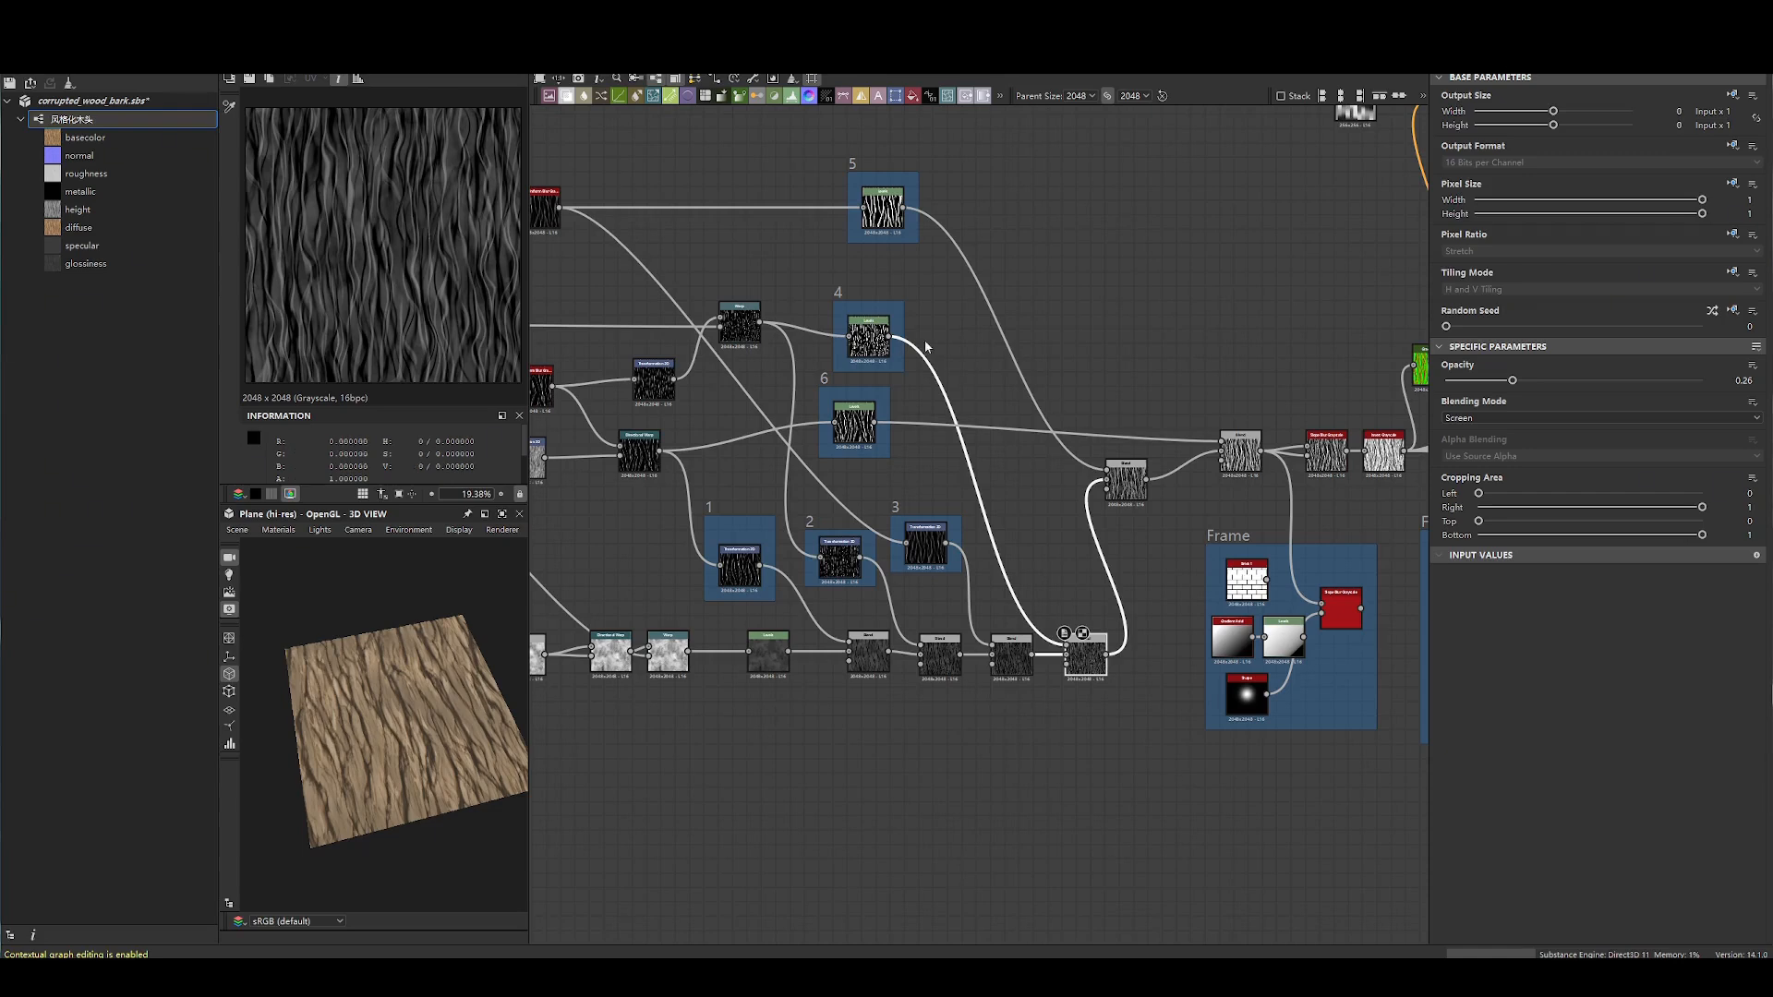
pyautogui.click(1118, 479)
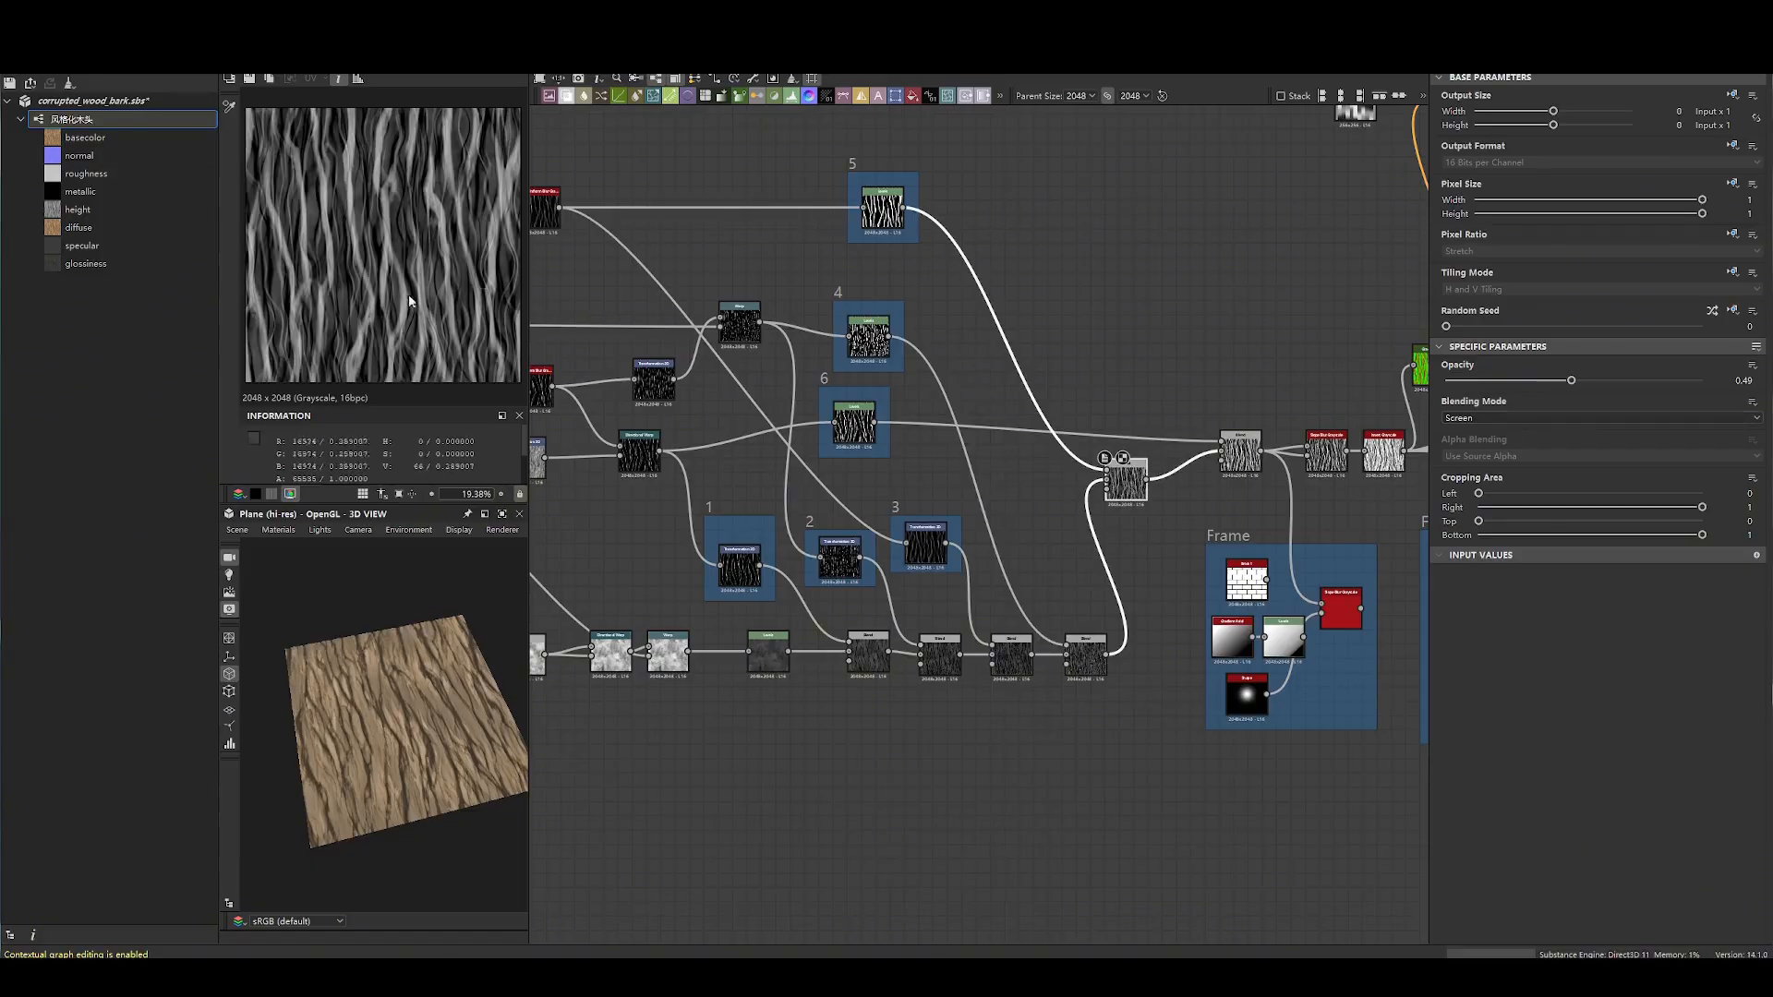
pyautogui.click(1249, 456)
# - Compare the crack patterns of the Levels nodes in frames 4, 5 and 6
pyautogui.click(855, 426)
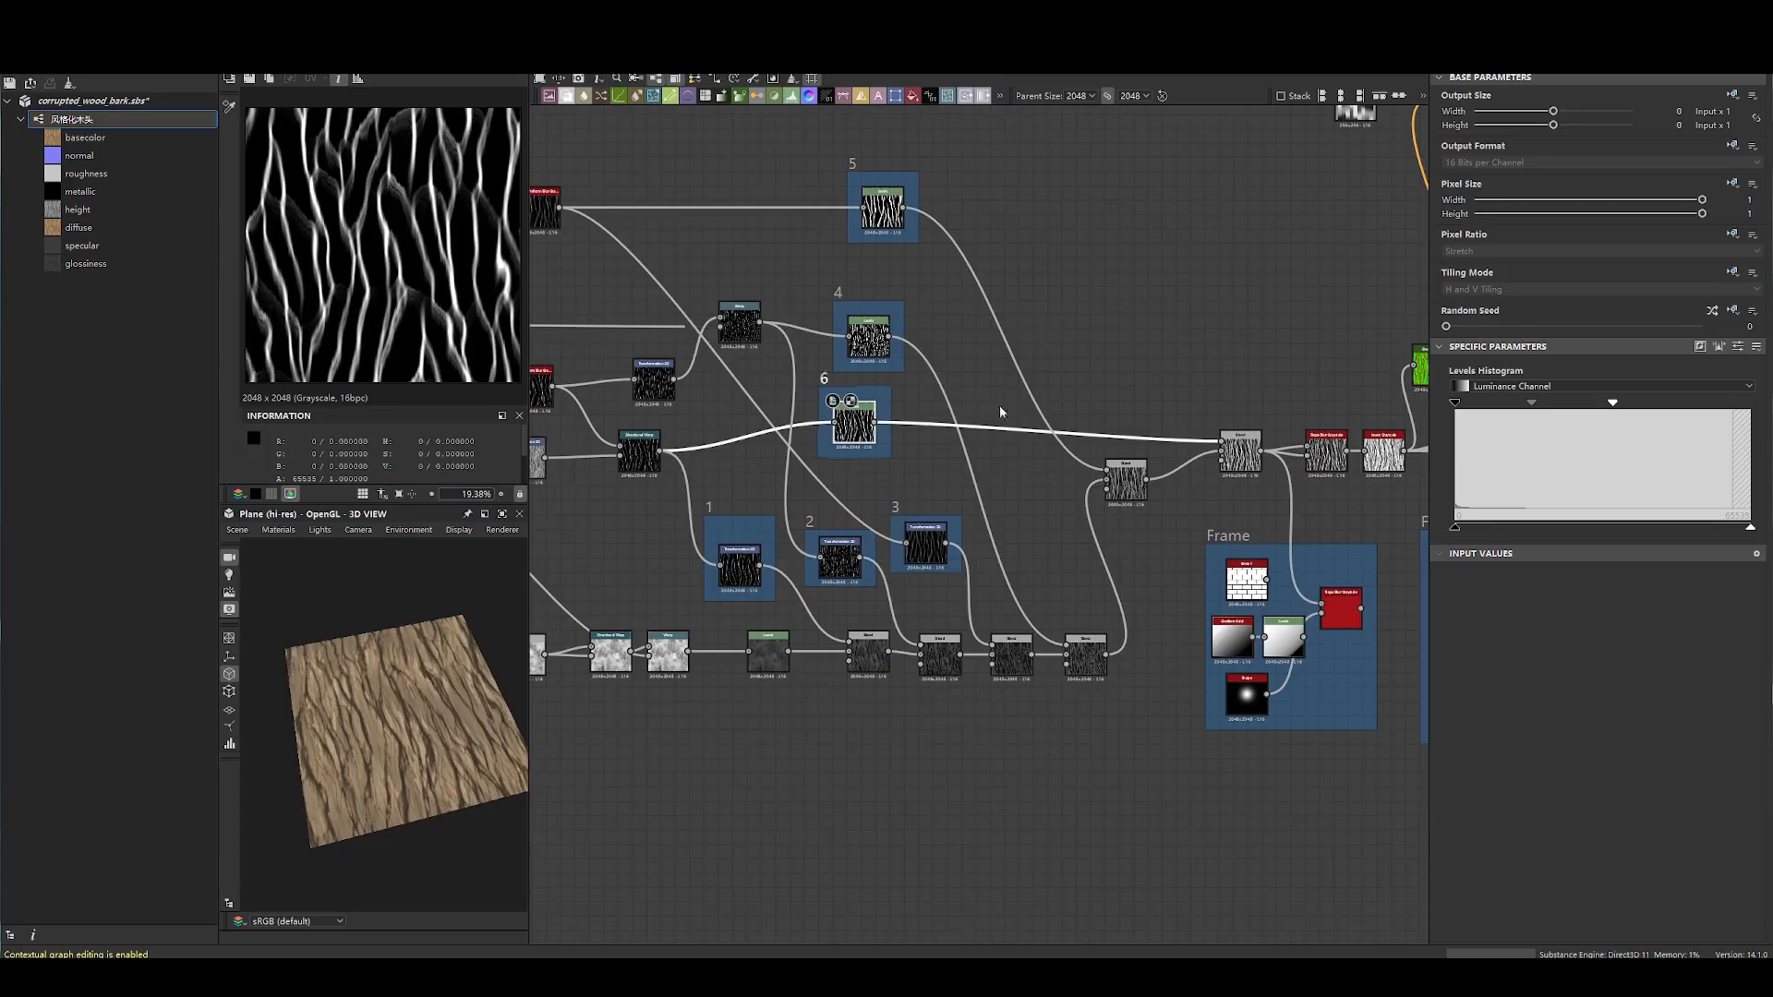
pyautogui.click(891, 213)
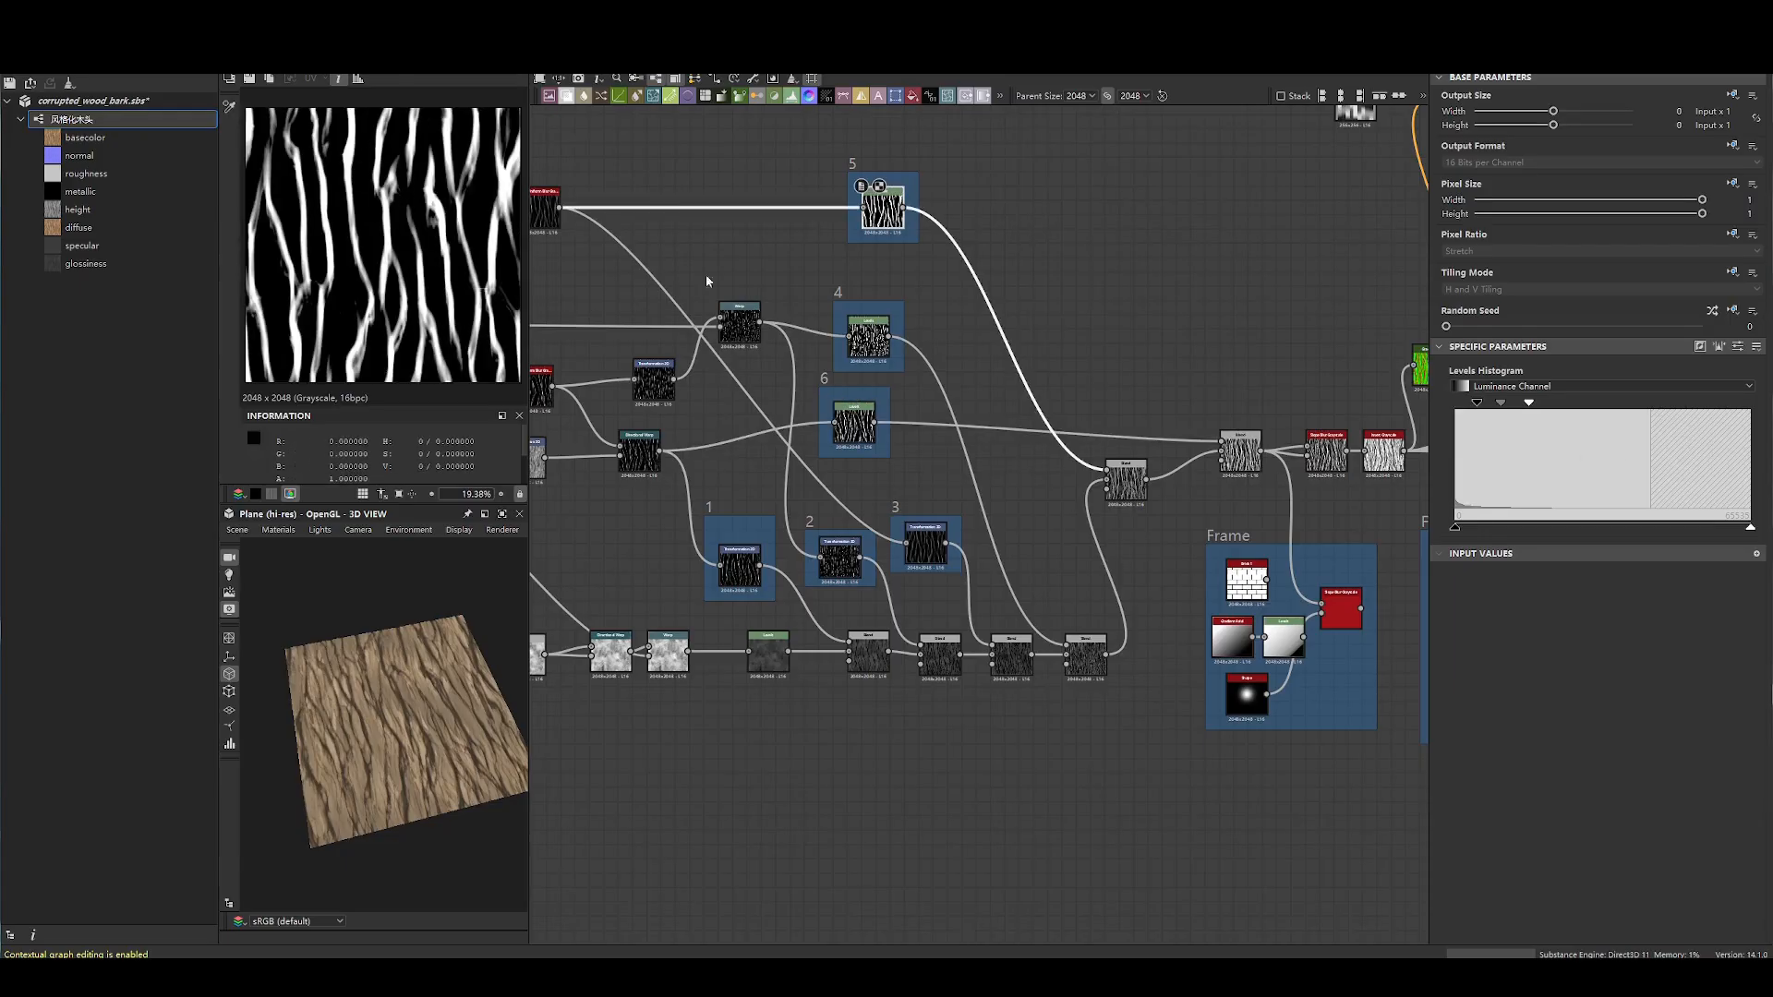
pyautogui.click(867, 342)
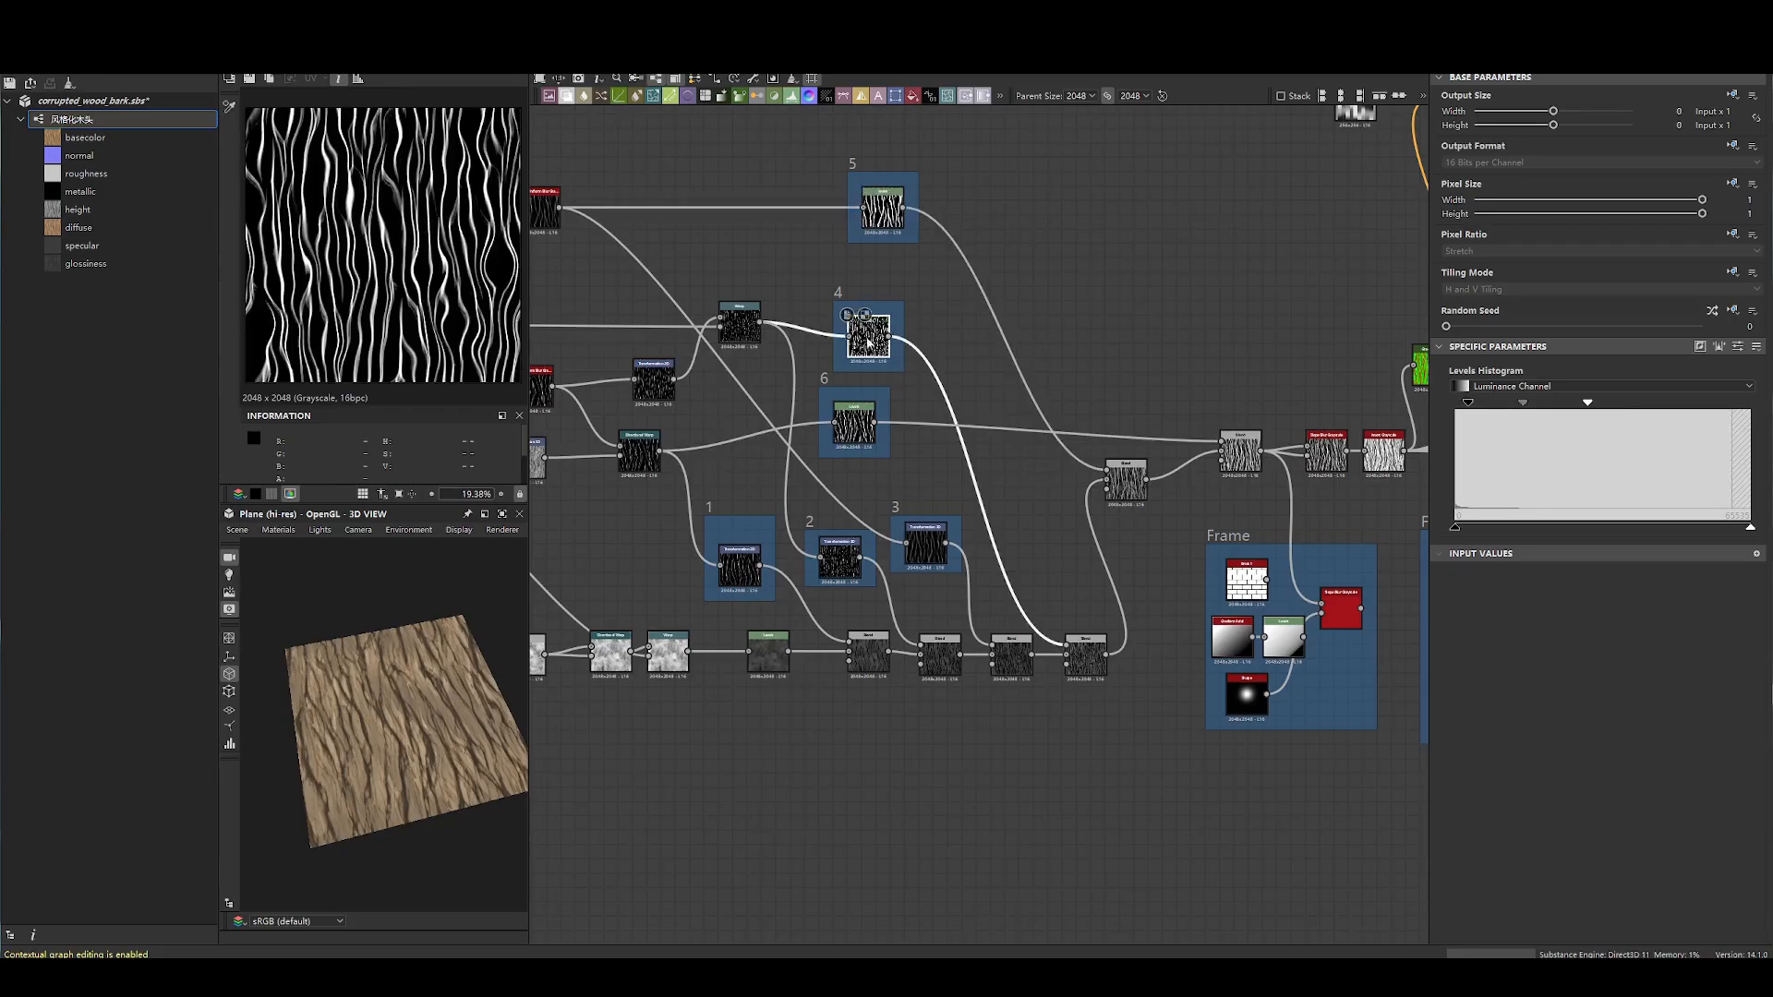
pyautogui.click(865, 445)
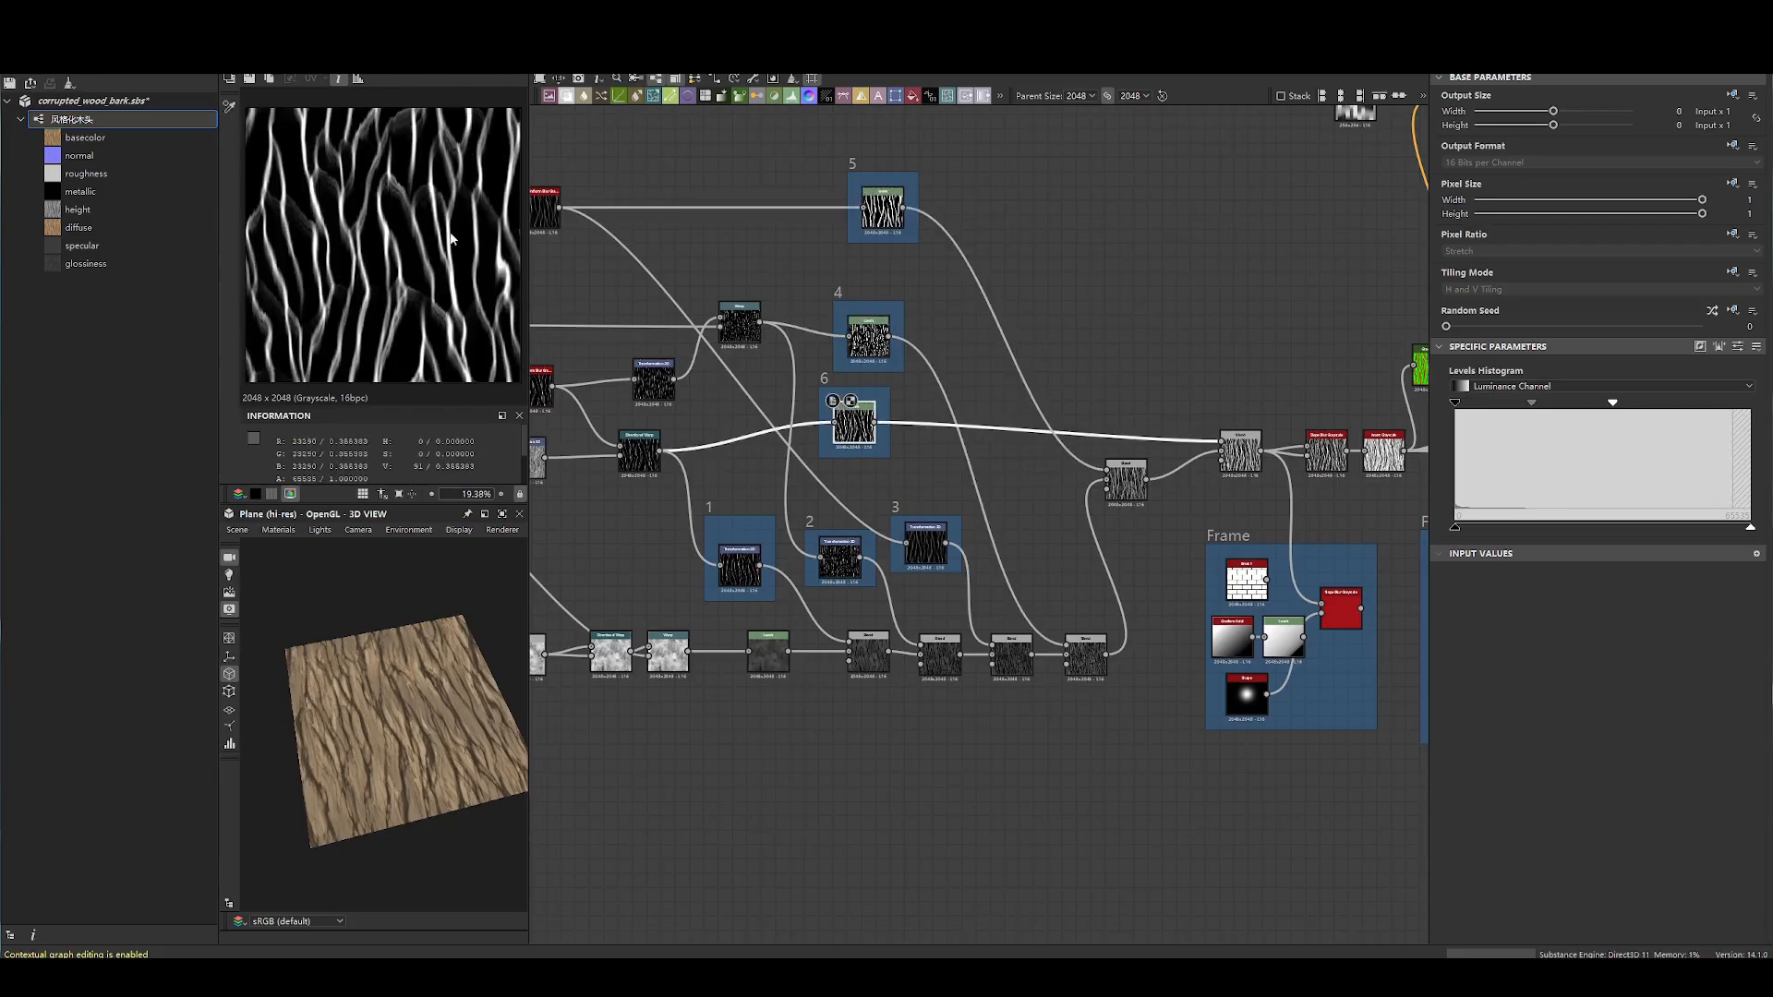
# - Switch between the Transformation 2D nodes in frames 1, 2 and 3 to compare their thin crack patterns
pyautogui.click(739, 565)
pyautogui.click(832, 558)
pyautogui.click(739, 565)
pyautogui.click(836, 572)
pyautogui.click(920, 554)
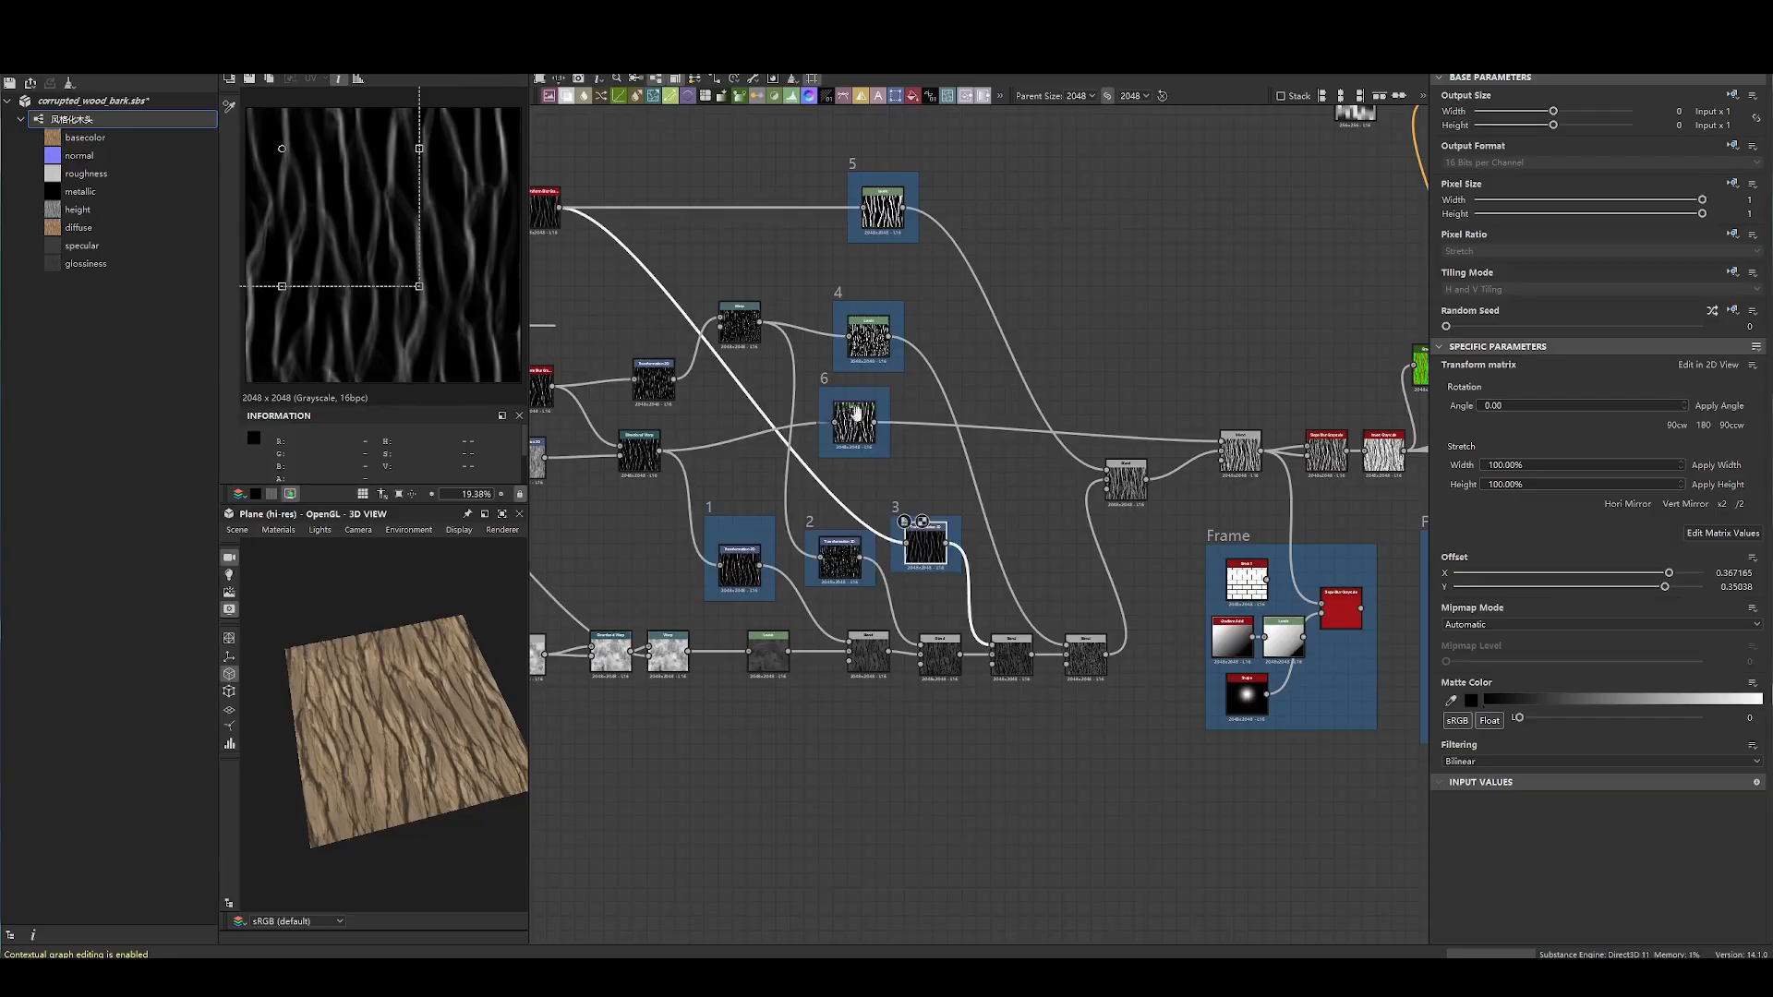
# - Compare the Levels patterns in frames 4 and 6 with the Transformation 2D patterns in frames 2 and 3
pyautogui.moveTo(858, 414); pyautogui.dragTo(1018, 396, button='middle')
pyautogui.moveTo(828, 483); pyautogui.dragTo(1127, 573)
pyautogui.moveTo(954, 144); pyautogui.dragTo(1113, 369)
pyautogui.click(1029, 319)
pyautogui.click(1015, 407)
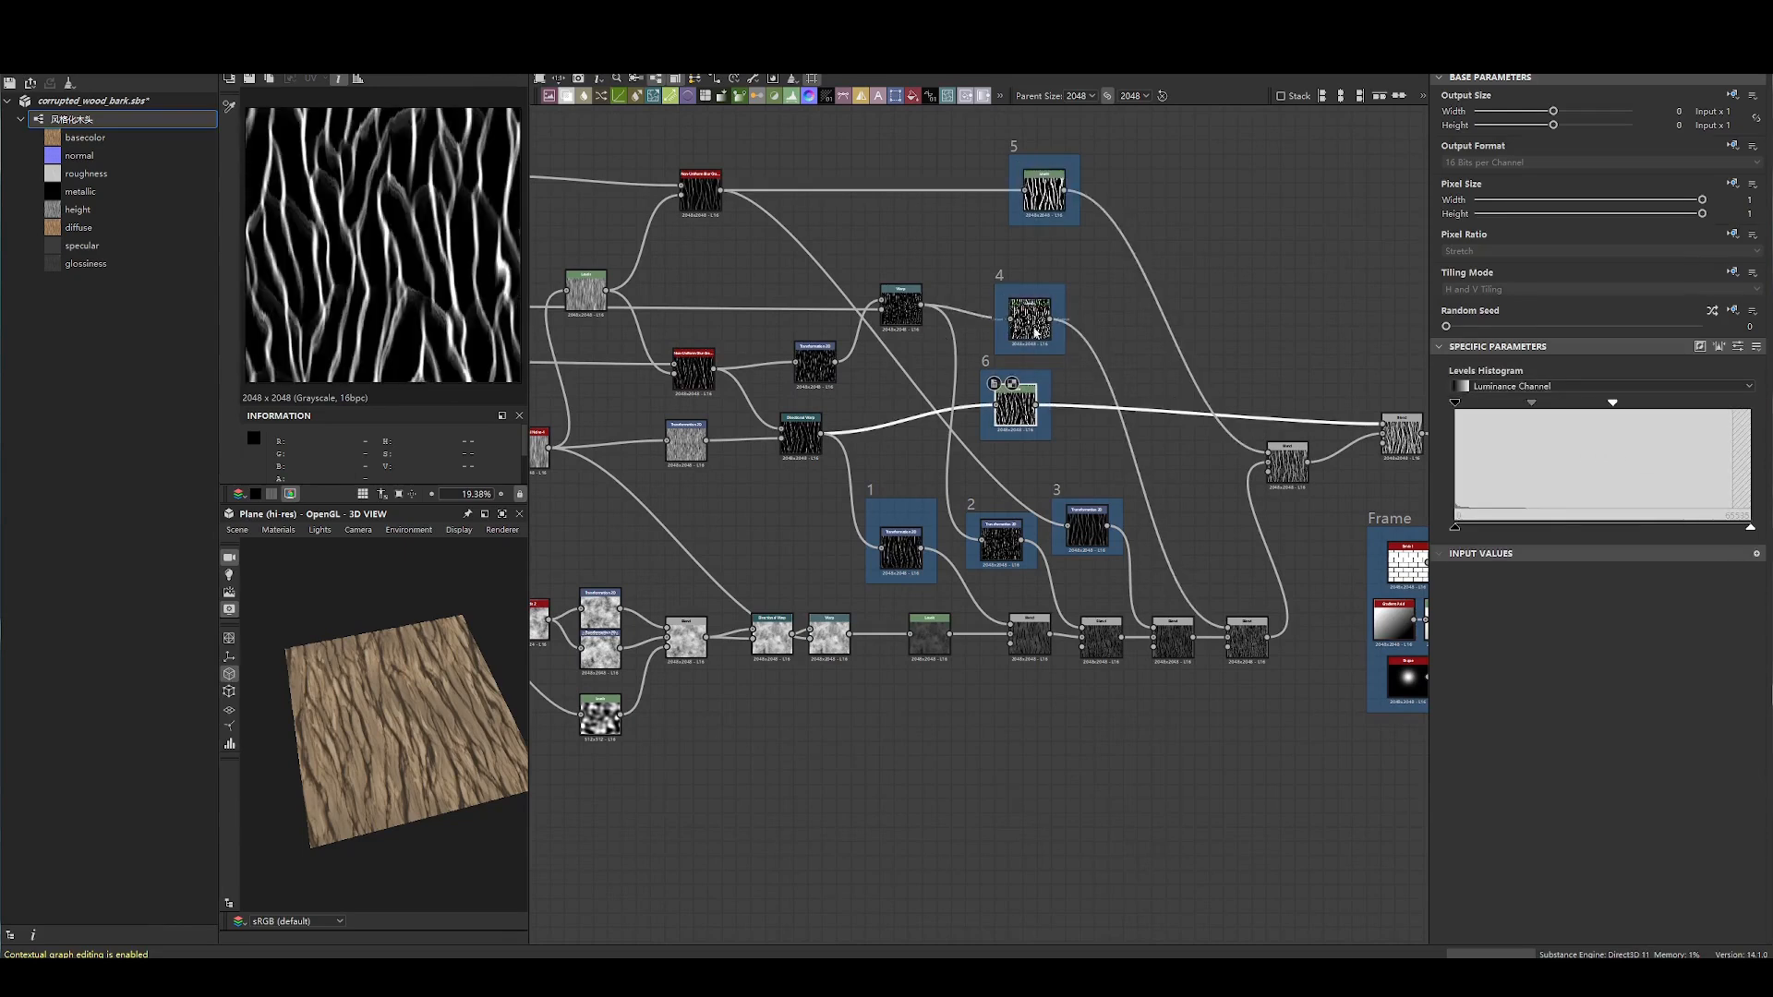
pyautogui.click(1003, 545)
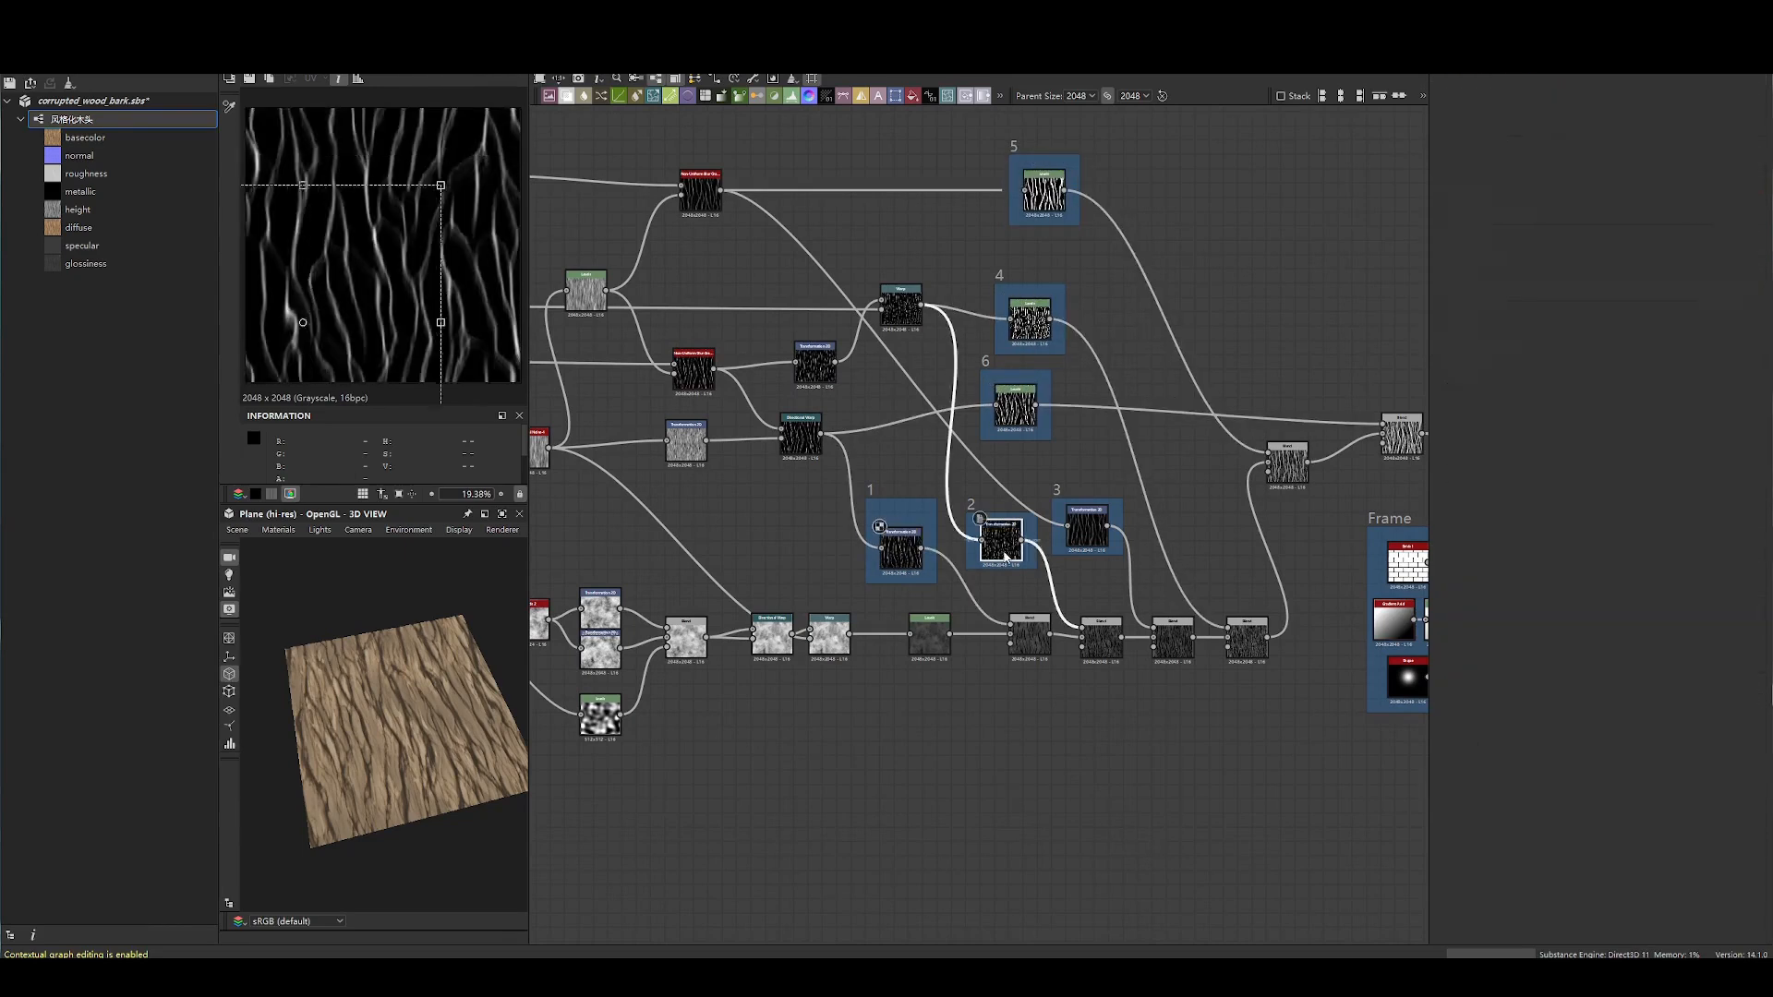
pyautogui.click(1087, 532)
# - Examine the final Blend that screens frame 6's pattern just before the Slope Blur Grayscale
pyautogui.moveTo(1353, 462); pyautogui.dragTo(936, 484, button='middle')
pyautogui.click(1020, 393)
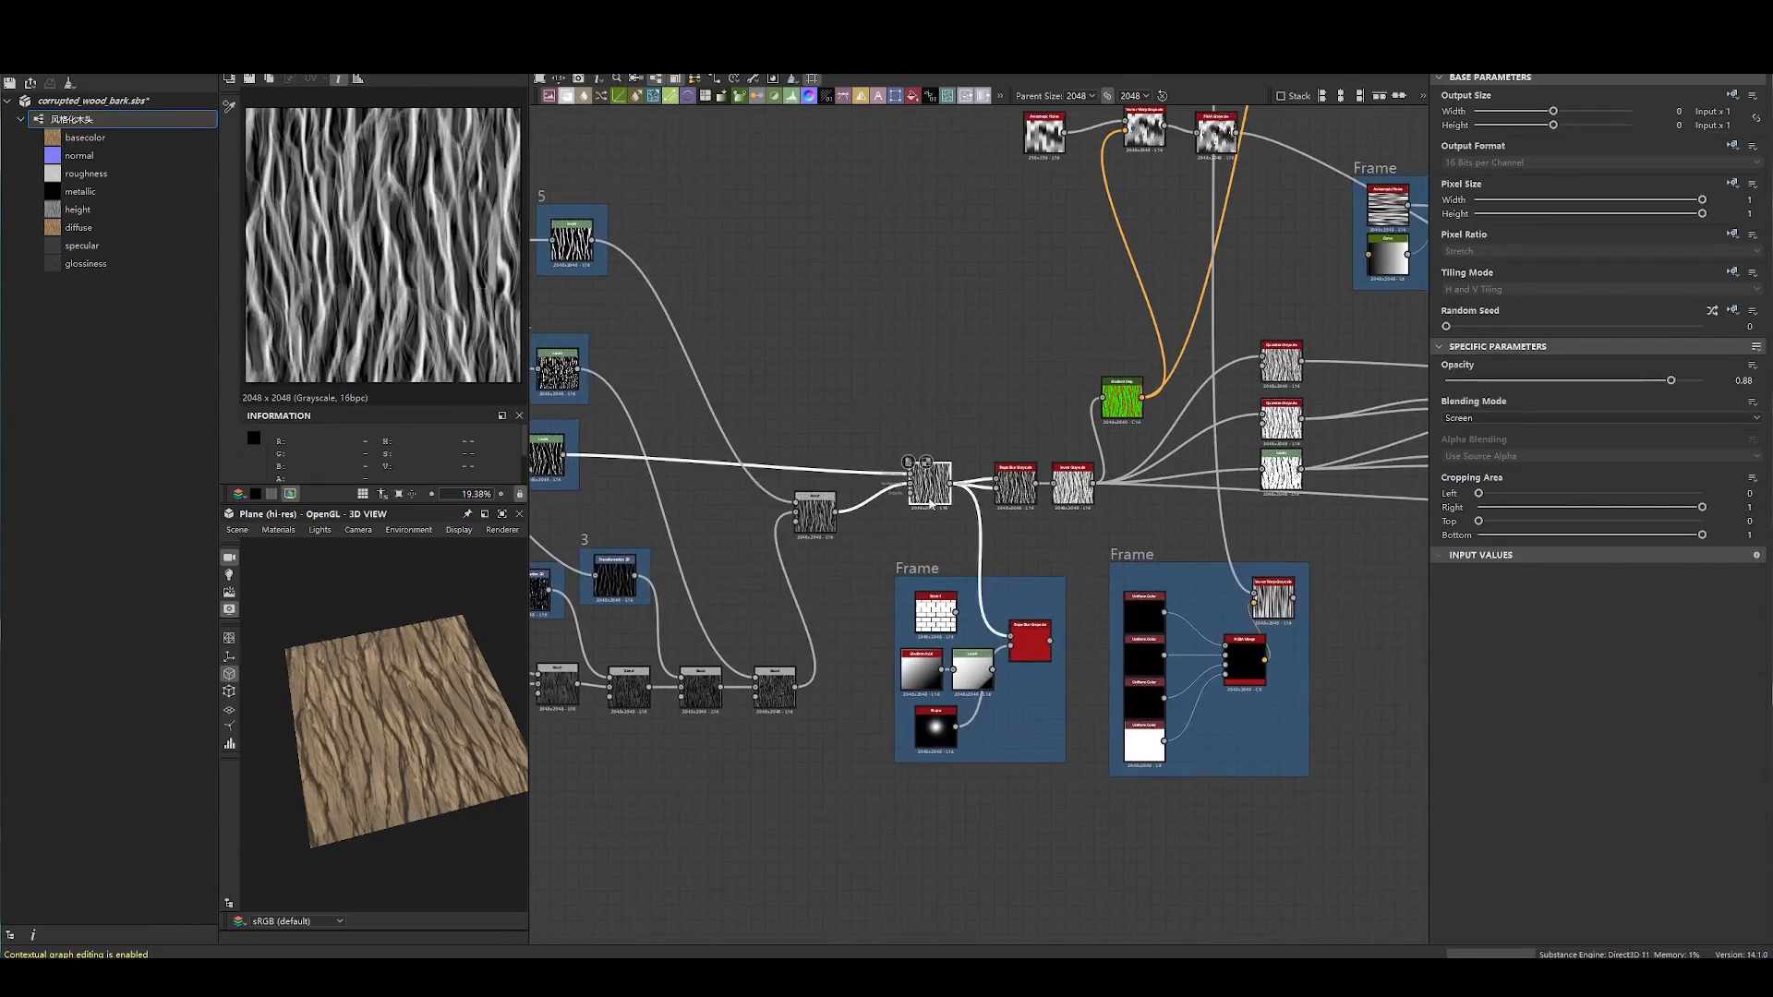
pyautogui.scroll(3, 931, 504)
pyautogui.click(899, 461)
pyautogui.click(936, 479)
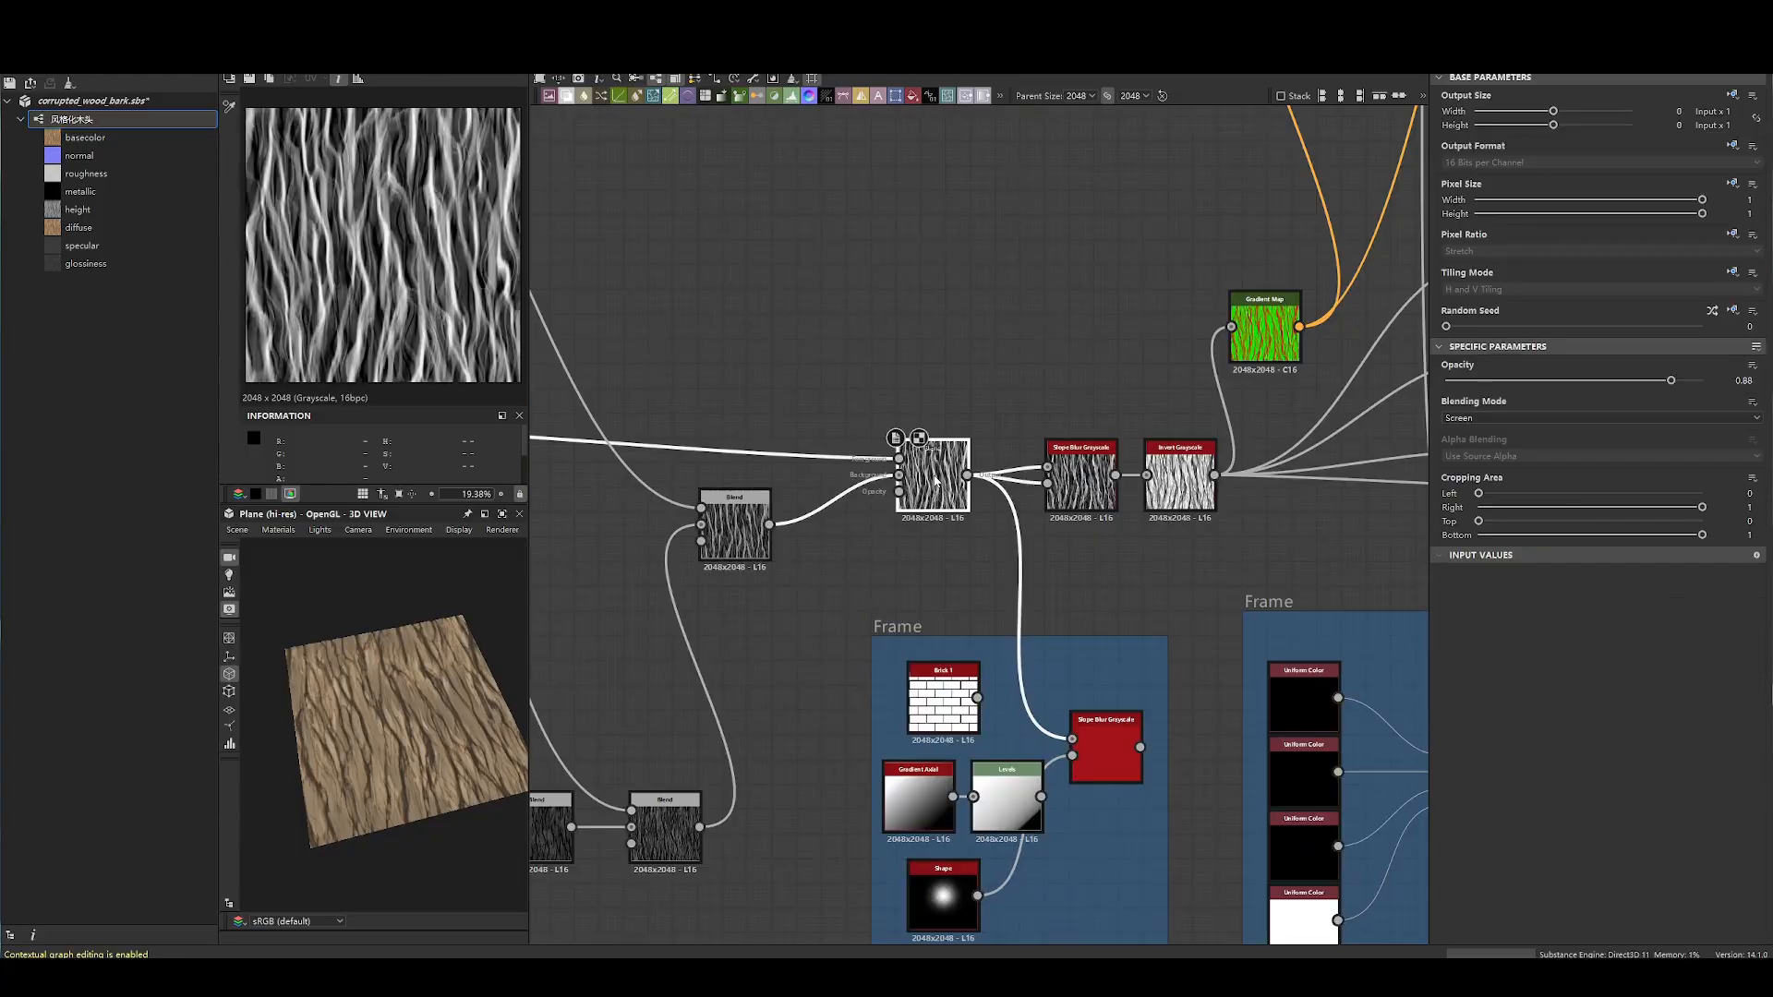
# - Compare frame 6's Levels pattern with the results of the last two Blends
pyautogui.scroll(-4, 1092, 469)
pyautogui.moveTo(832, 487)
pyautogui.mouseDown()
pyautogui.moveTo(856, 497)
pyautogui.moveTo(833, 499)
pyautogui.mouseUp()
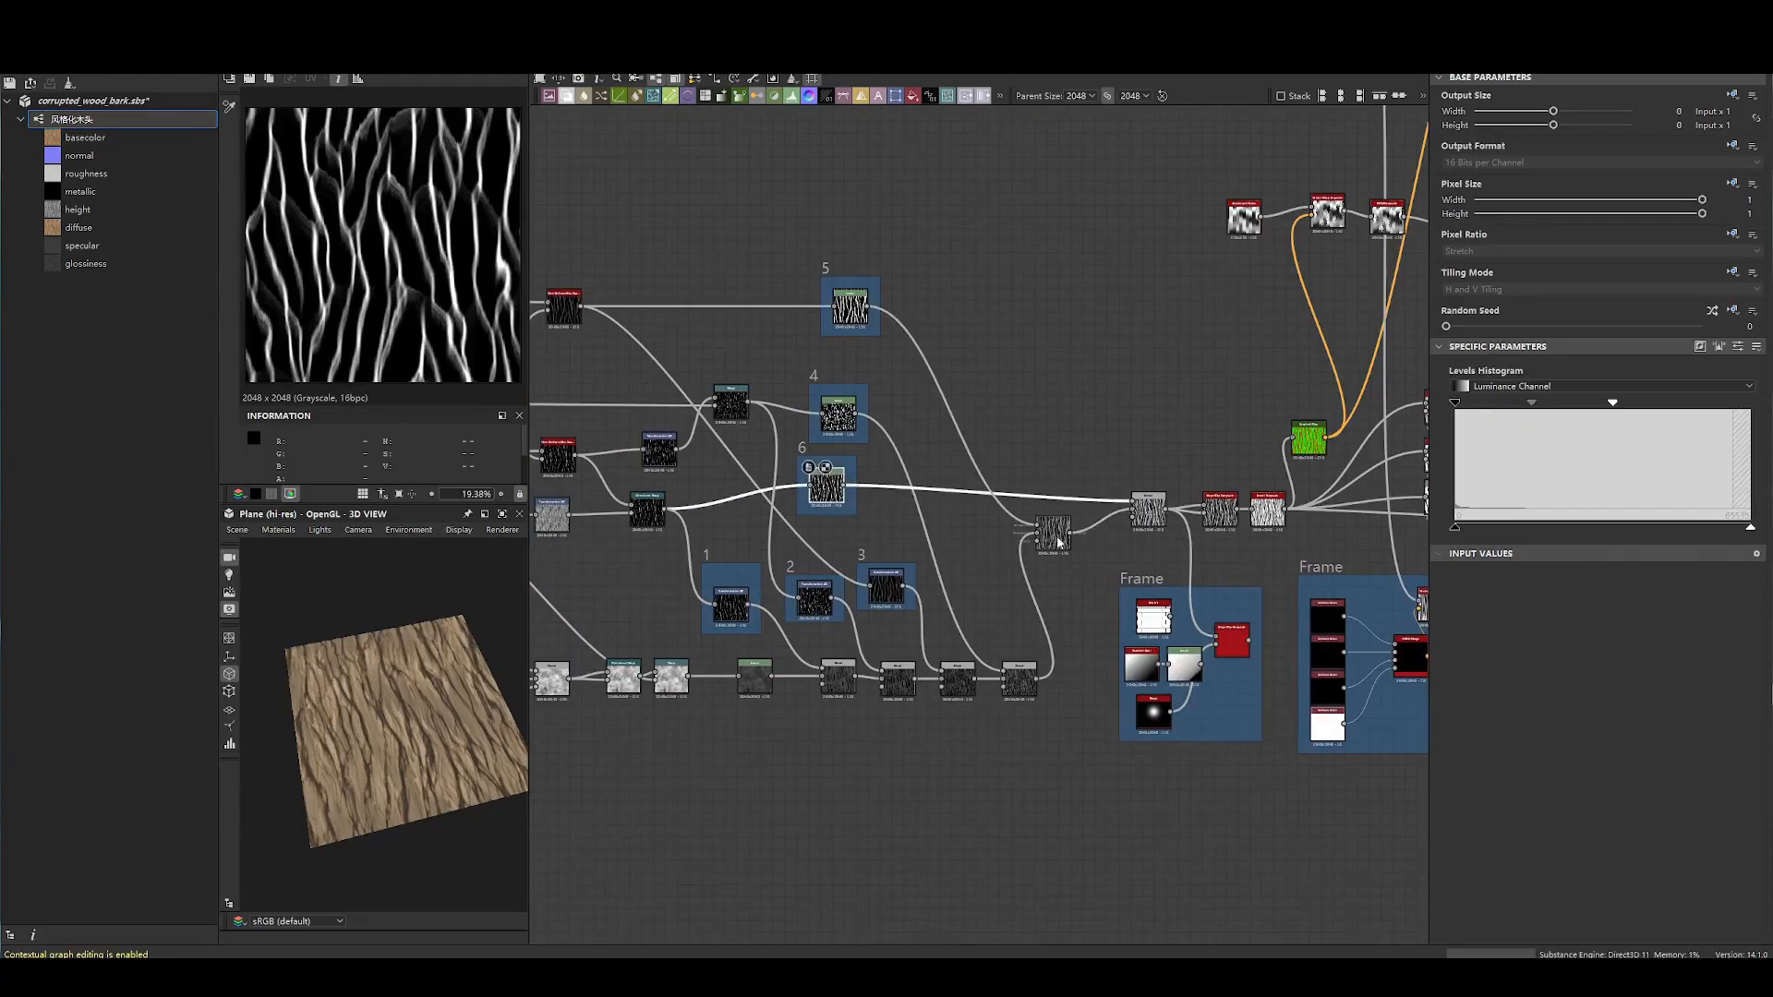
pyautogui.click(1149, 511)
pyautogui.click(1045, 544)
pyautogui.click(1149, 514)
pyautogui.scroll(2, 1236, 576)
pyautogui.moveTo(1235, 576); pyautogui.dragTo(990, 506, button='middle')
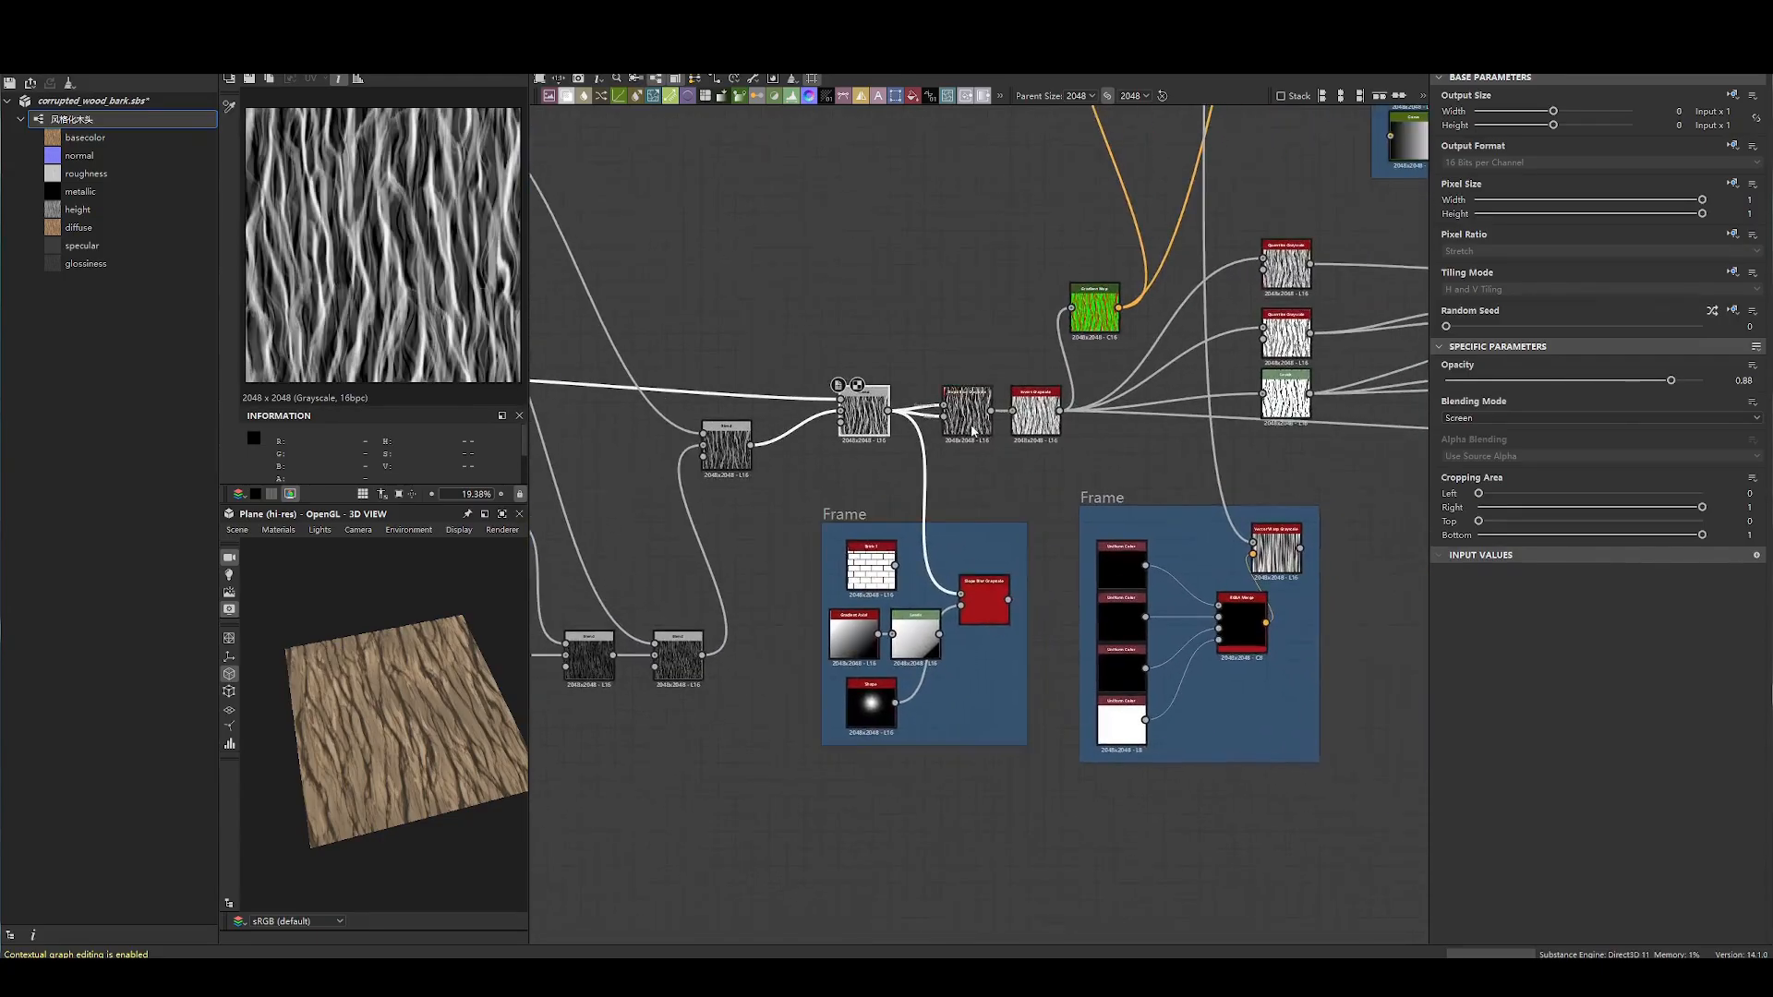
# - Compare the final Blend's output with the Slope Blur Grayscale that follows it, and review the blur parameters
pyautogui.scroll(6, 972, 431)
pyautogui.click(996, 402)
pyautogui.doubleClick(628, 374)
pyautogui.doubleClick(1007, 392)
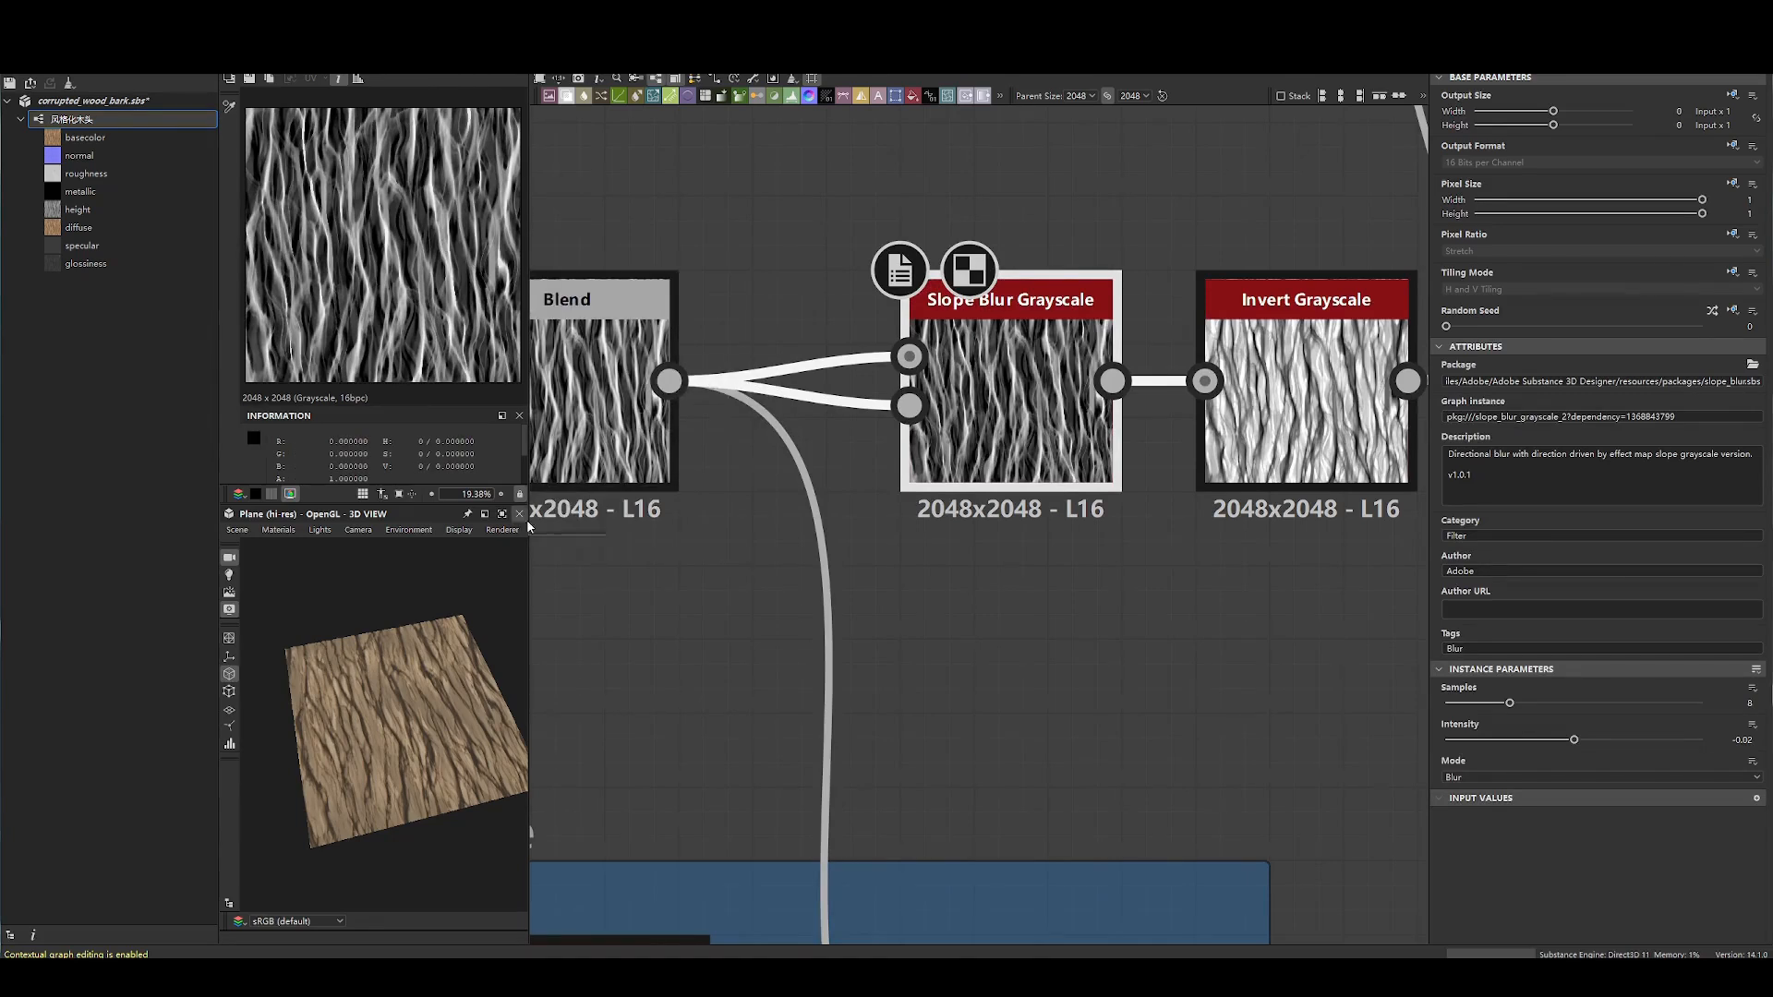
# - Widen the 2D and 3D views, and rotate the bark plane to face the front
pyautogui.moveTo(529, 591); pyautogui.dragTo(616, 592)
pyautogui.moveTo(488, 734); pyautogui.dragTo(447, 730)
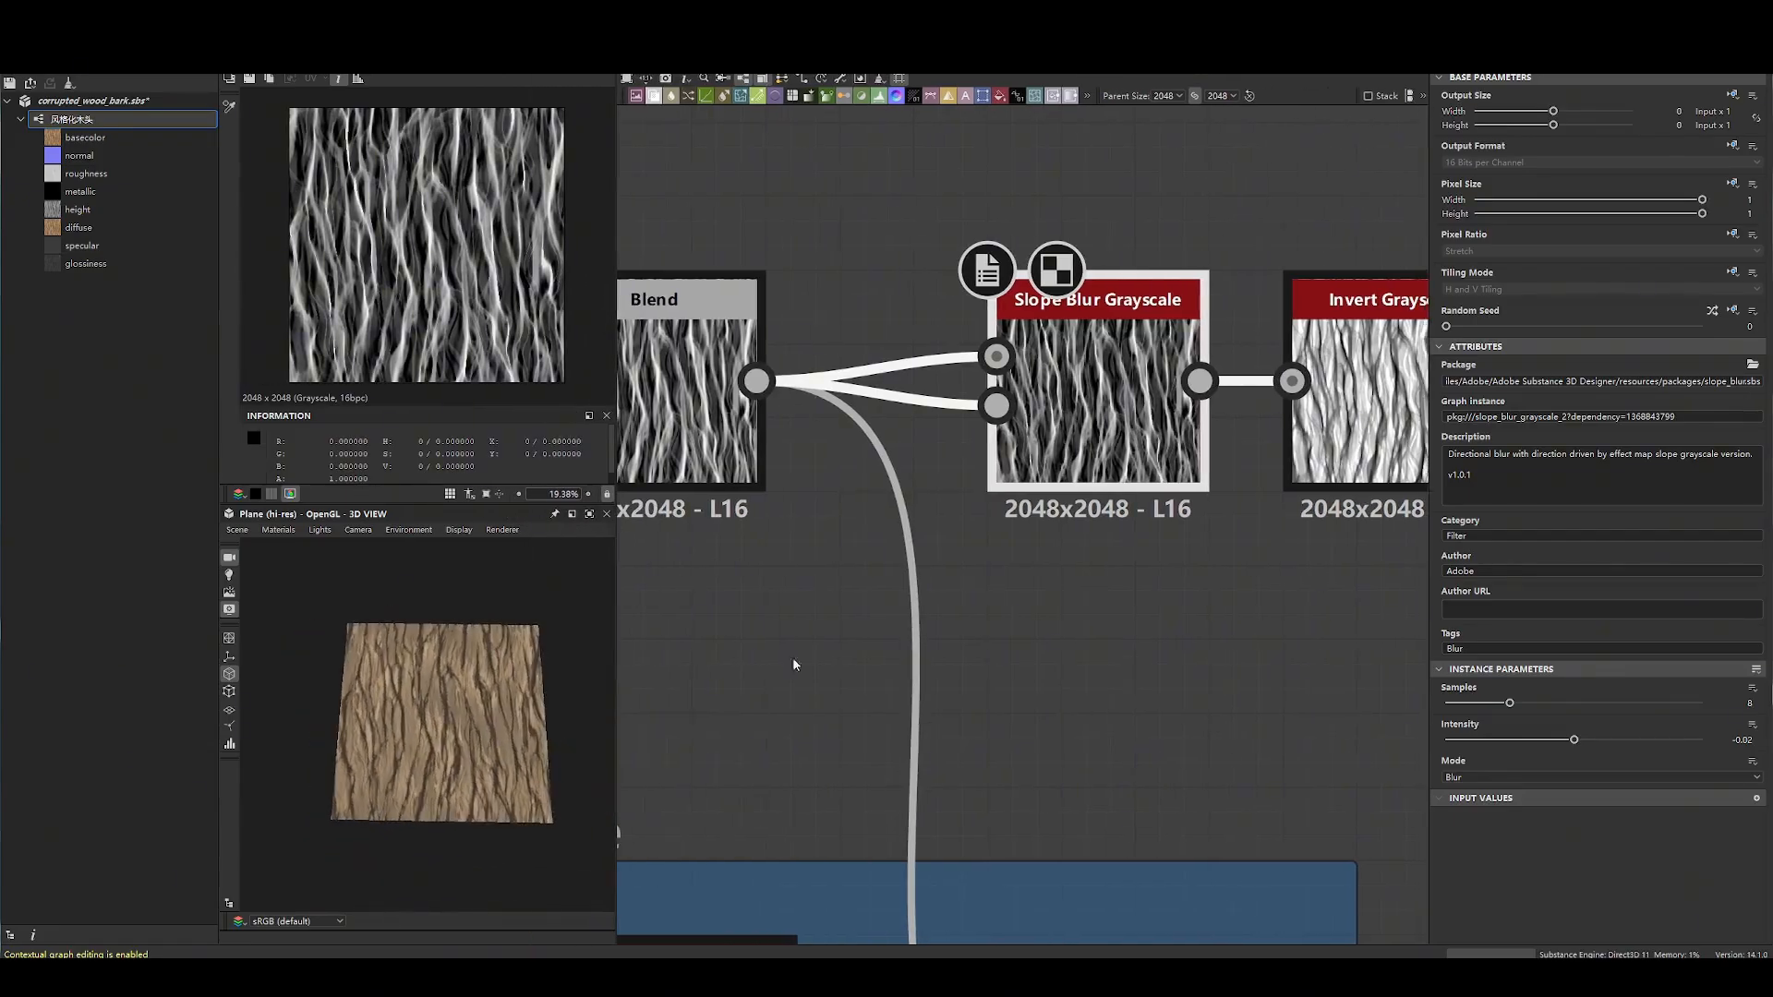
# - Inspect the Slope Blur Grayscale driven by the Shape node in the frame containing Brick 1
pyautogui.moveTo(922, 820); pyautogui.dragTo(1001, 464, button='middle')
pyautogui.scroll(-4, 999, 463)
pyautogui.click(1139, 647)
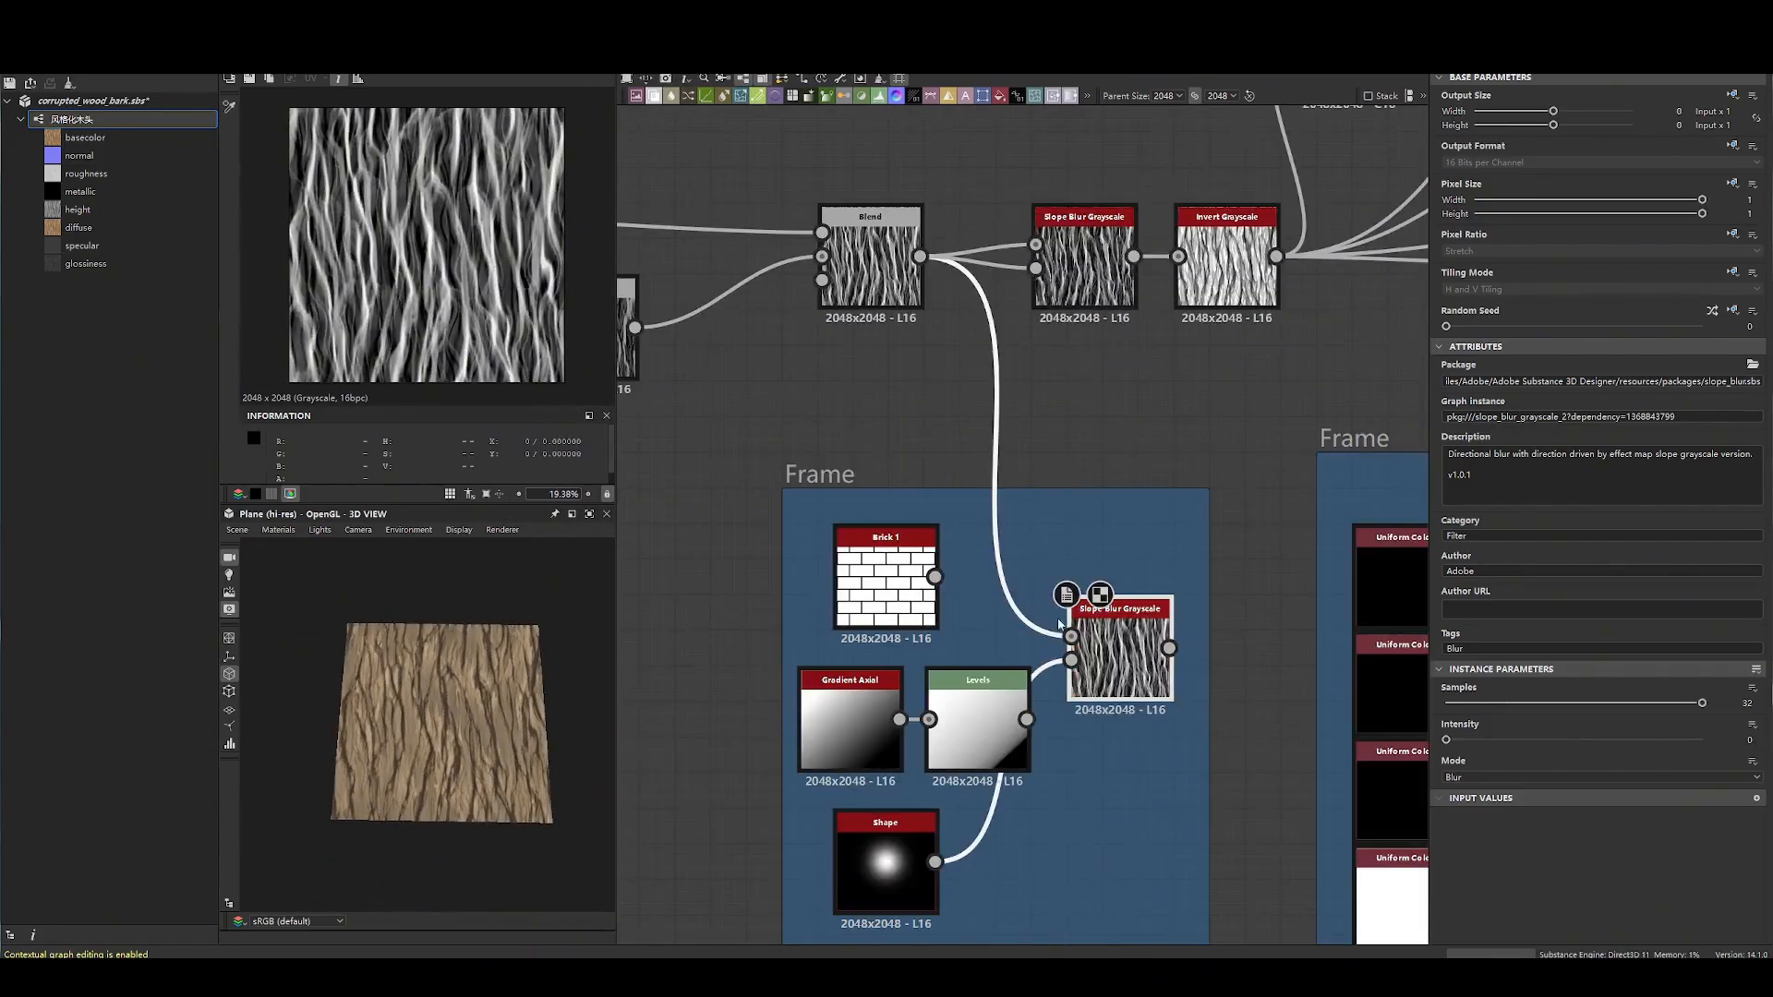
# - Extend the slope blur example frame to the left, and shift its Brick 1, Gradient Axial and Levels nodes up and left
pyautogui.moveTo(782, 591); pyautogui.dragTo(711, 591)
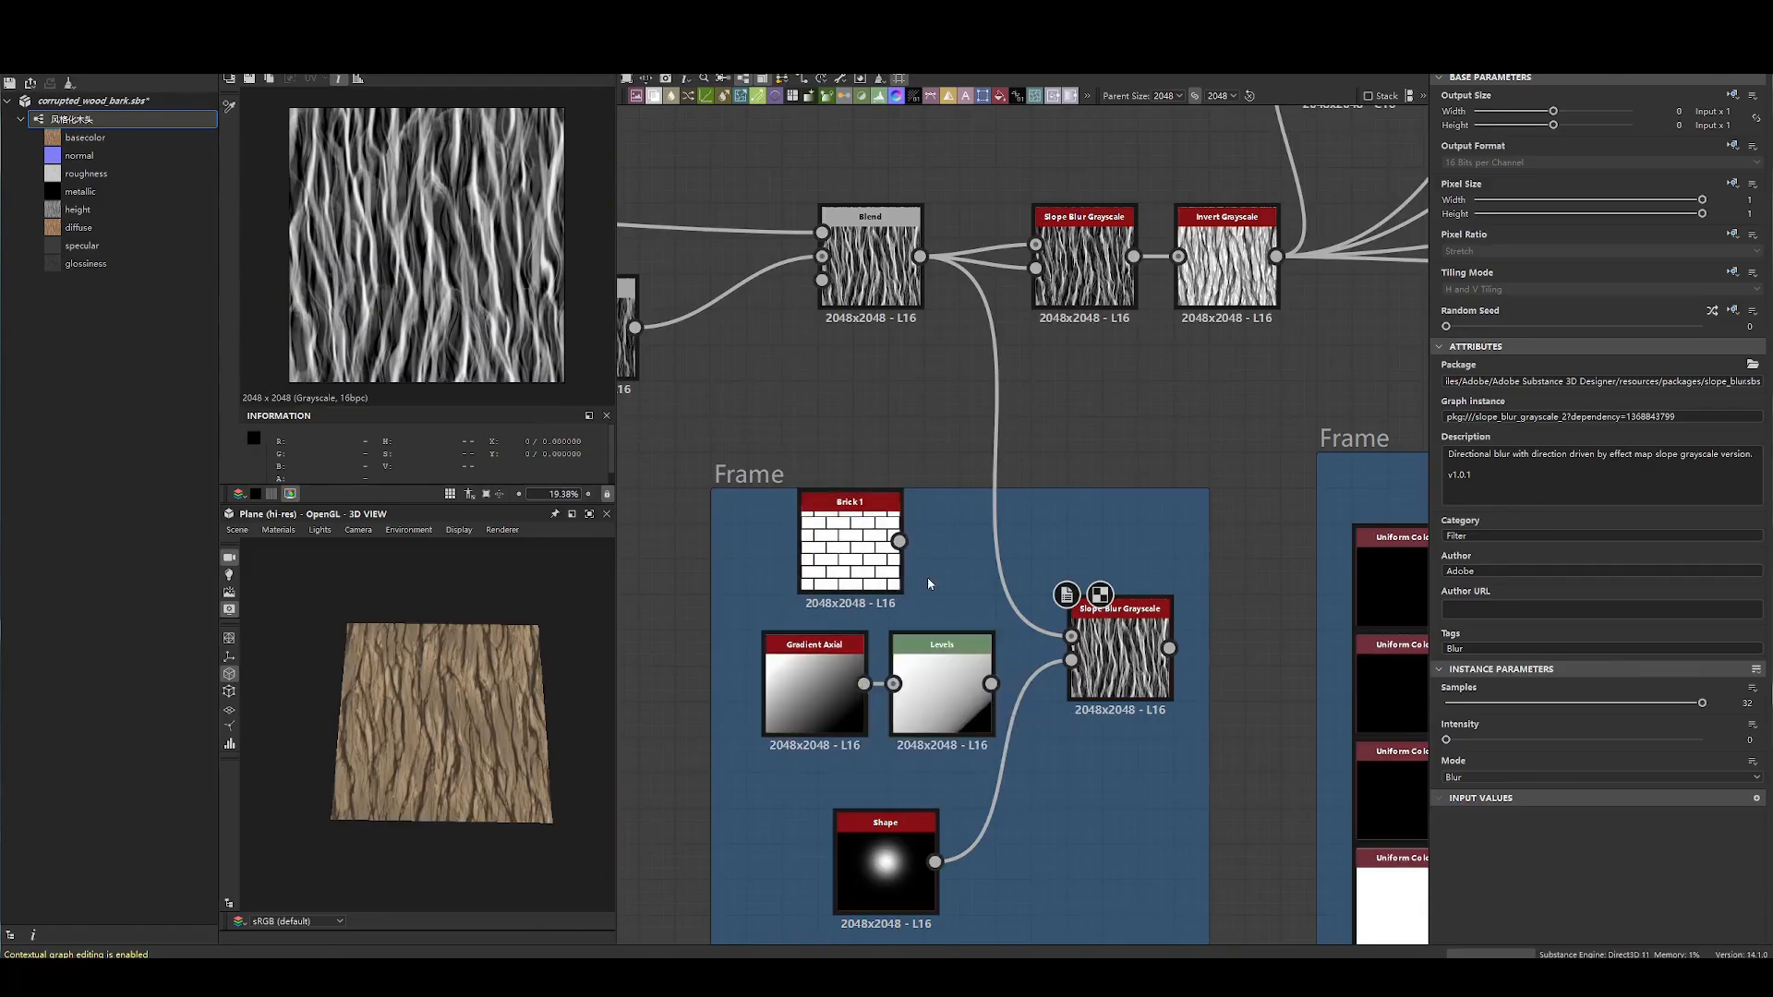
pyautogui.click(1102, 693)
pyautogui.moveTo(1102, 695); pyautogui.dragTo(959, 506, button='middle')
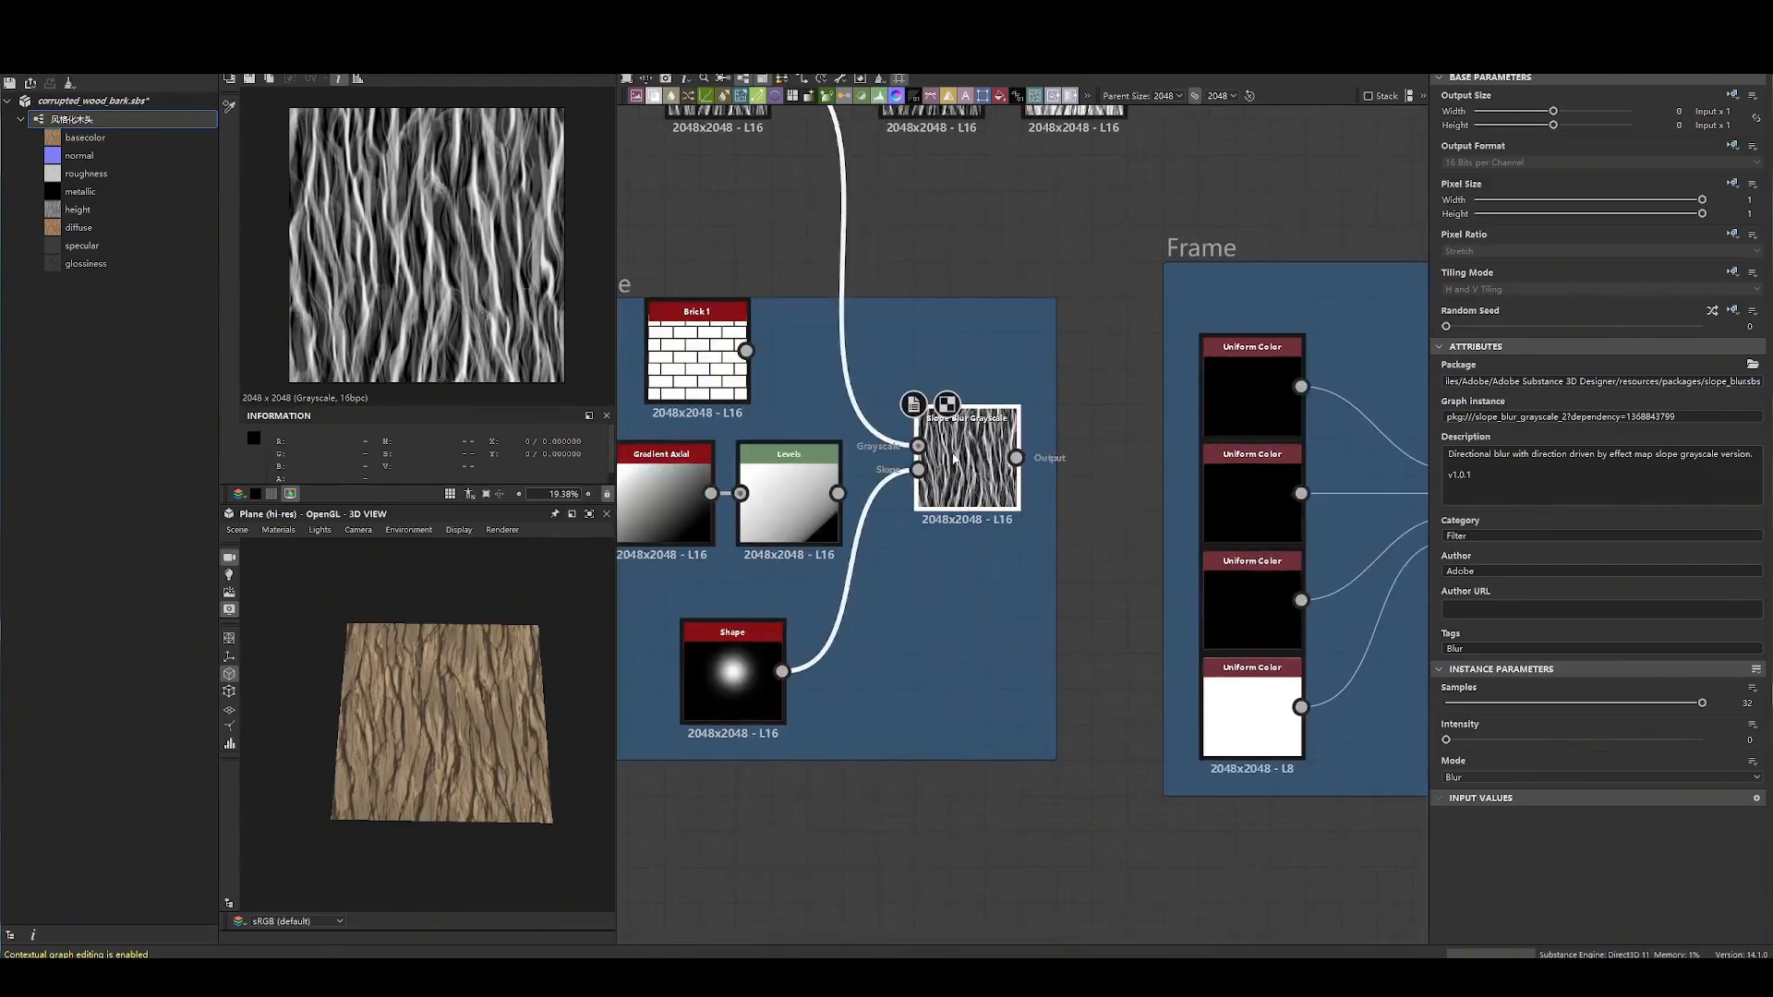
# - Move the Shape node up and to the right, closer to the Slope Blur Grayscale in the example frame
pyautogui.scroll(3, 955, 459)
pyautogui.moveTo(1010, 707); pyautogui.dragTo(1291, 513, button='middle')
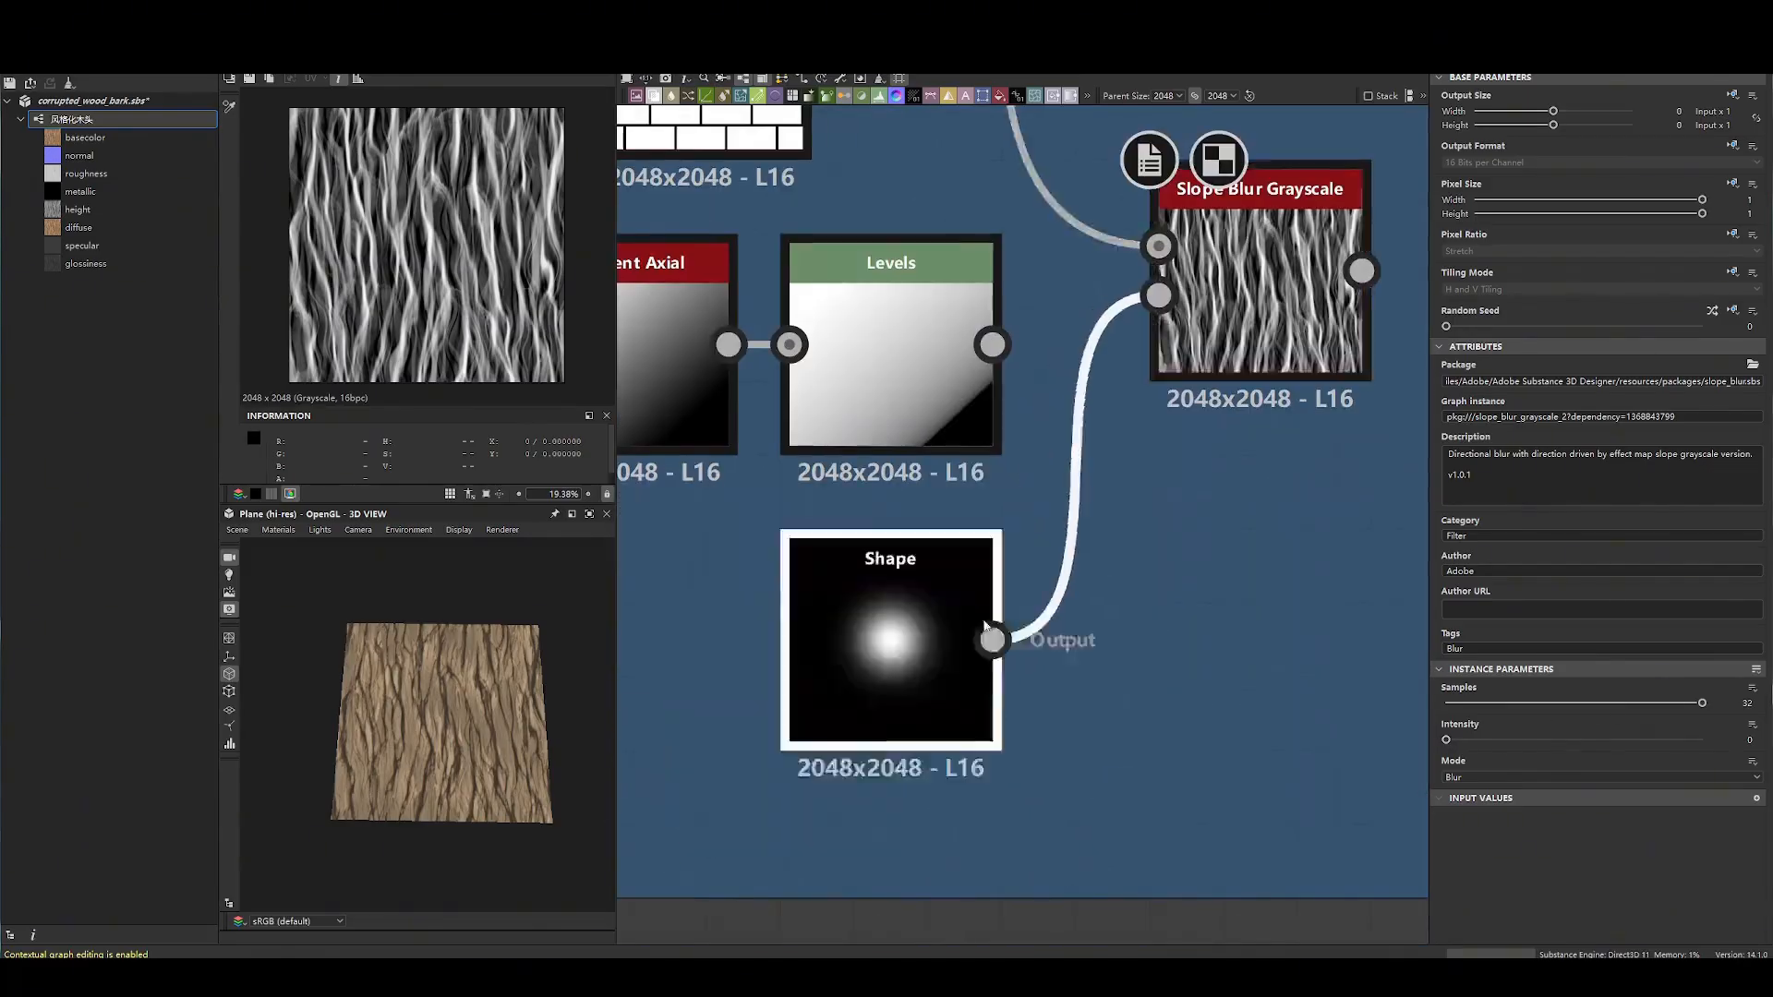
pyautogui.moveTo(873, 667); pyautogui.dragTo(1020, 599)
pyautogui.moveTo(1019, 600); pyautogui.dragTo(933, 716, button='middle')
# - Raise the intensity of the example frame's Slope Blur Grayscale to 5.99 and inspect the distortion around the shape's centre
pyautogui.doubleClick(1165, 411)
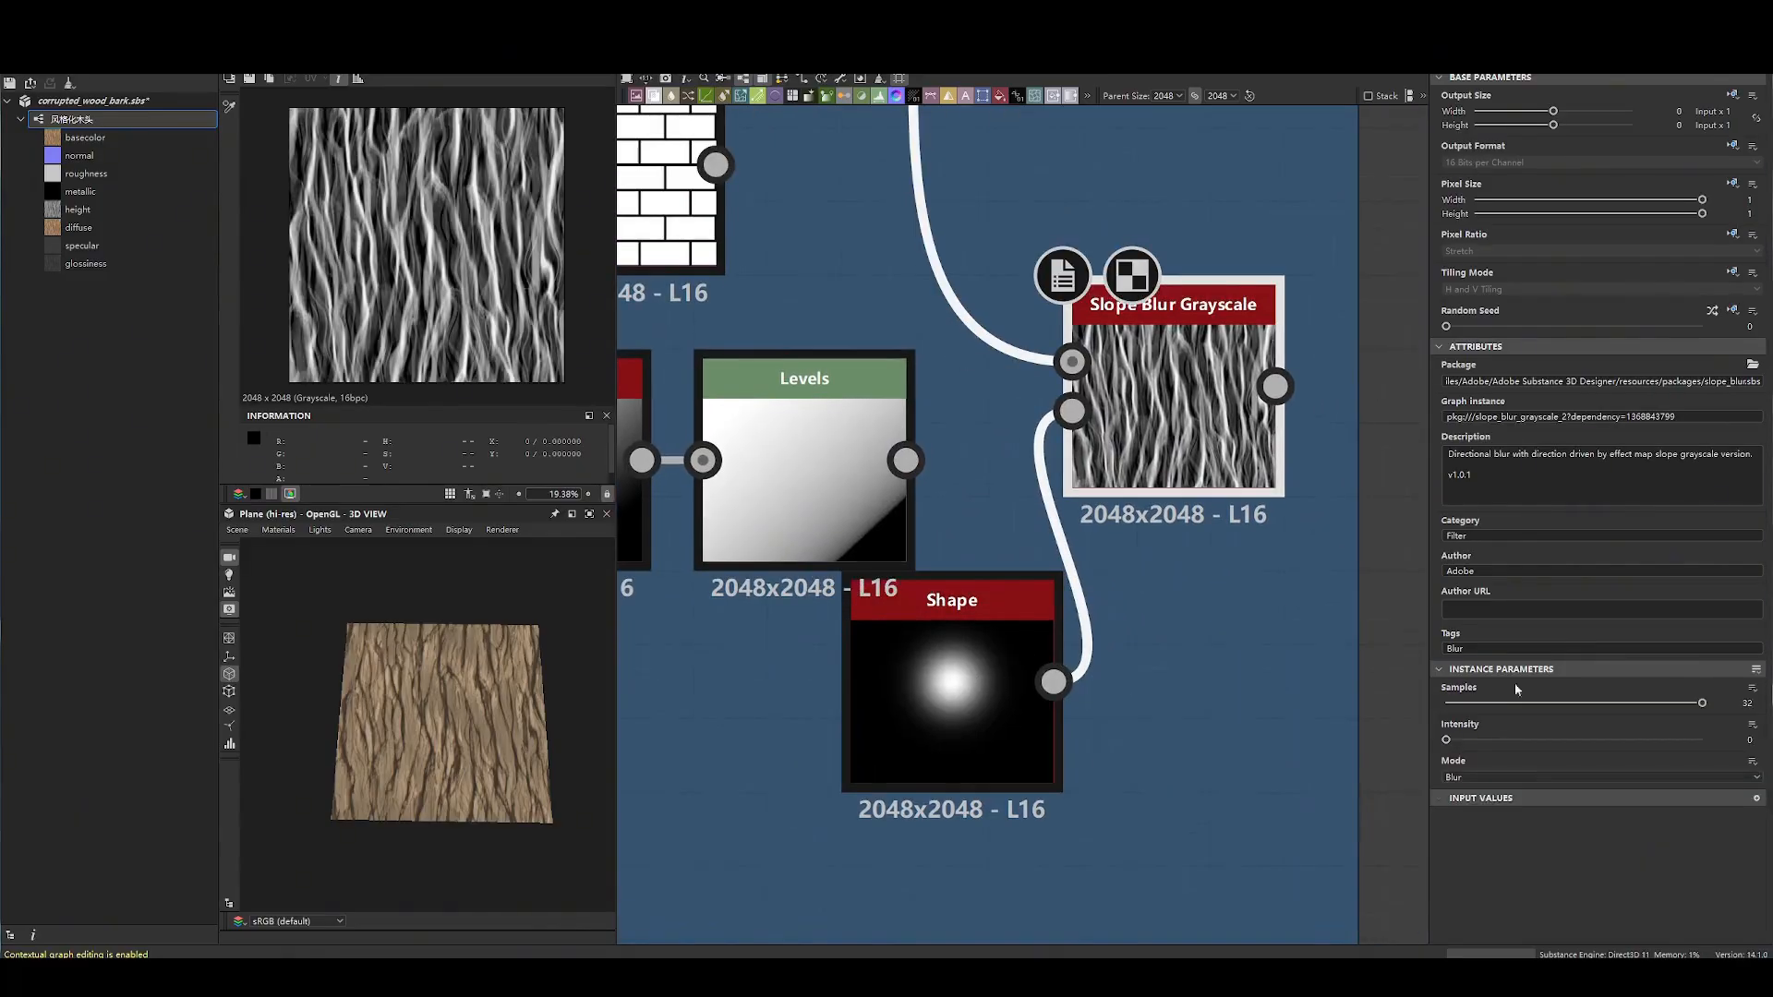
pyautogui.moveTo(1448, 740); pyautogui.dragTo(1515, 742)
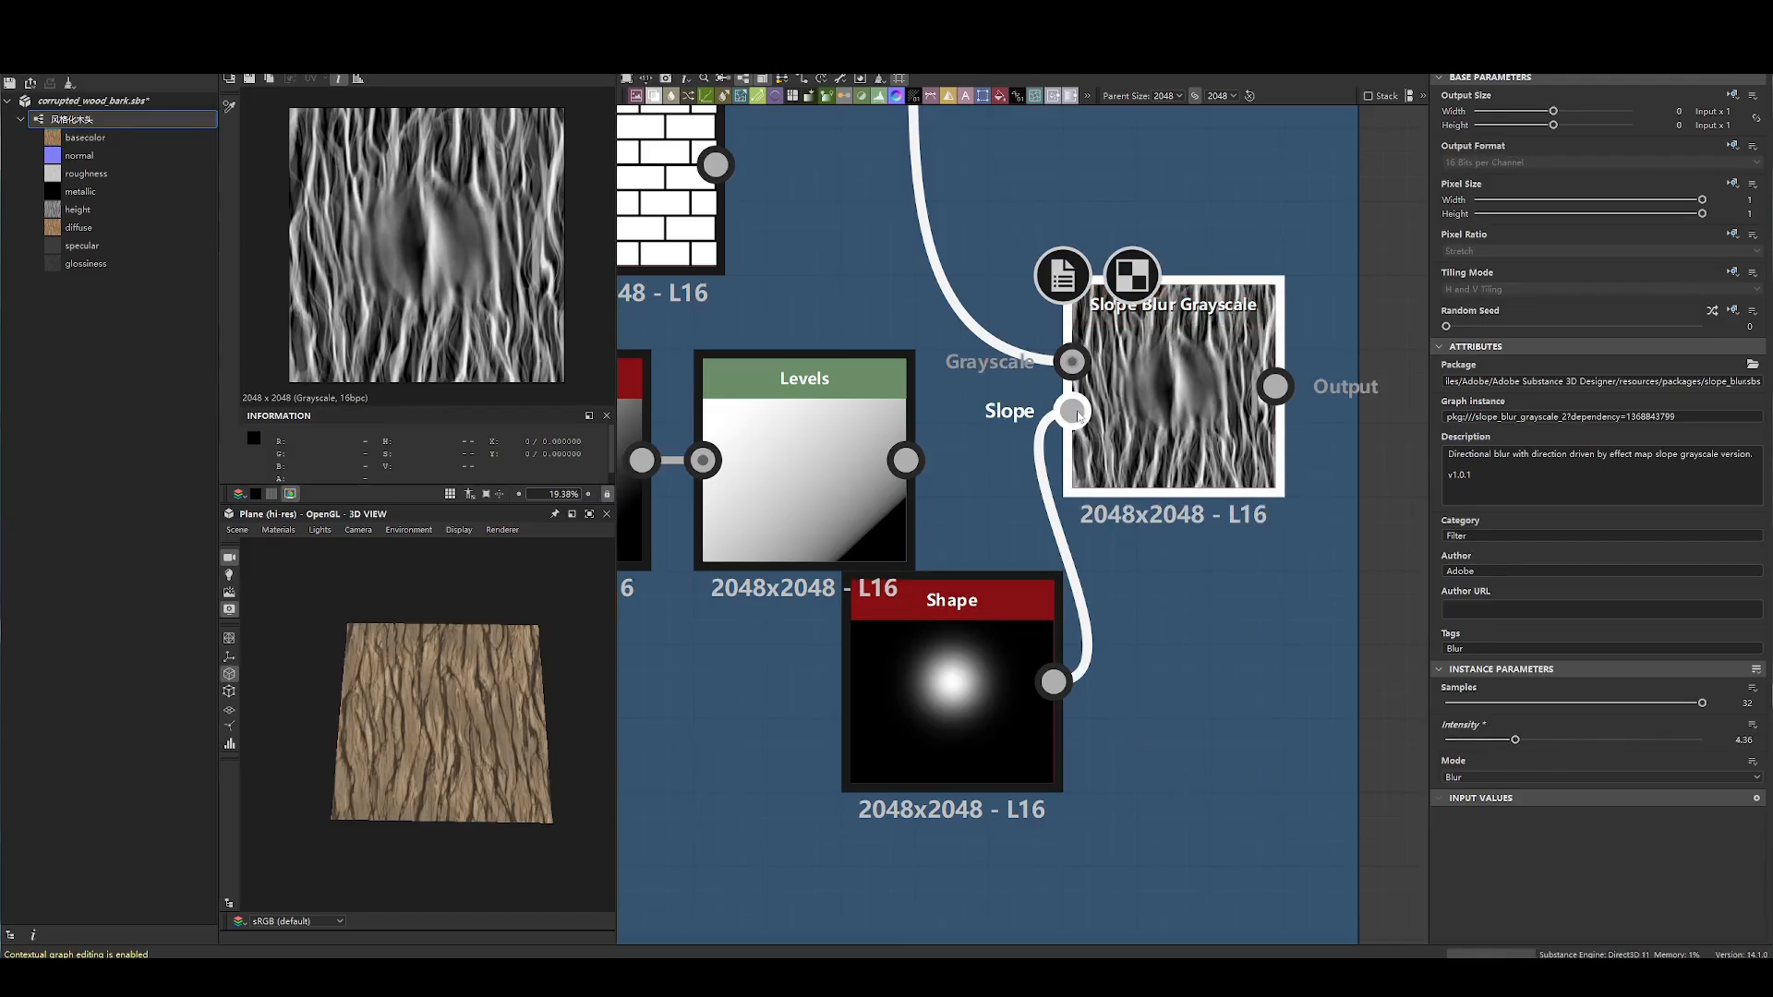
pyautogui.moveTo(1515, 741)
pyautogui.mouseDown()
pyautogui.moveTo(1453, 741)
pyautogui.moveTo(1542, 741)
pyautogui.mouseUp()
pyautogui.scroll(1, 345, 234)
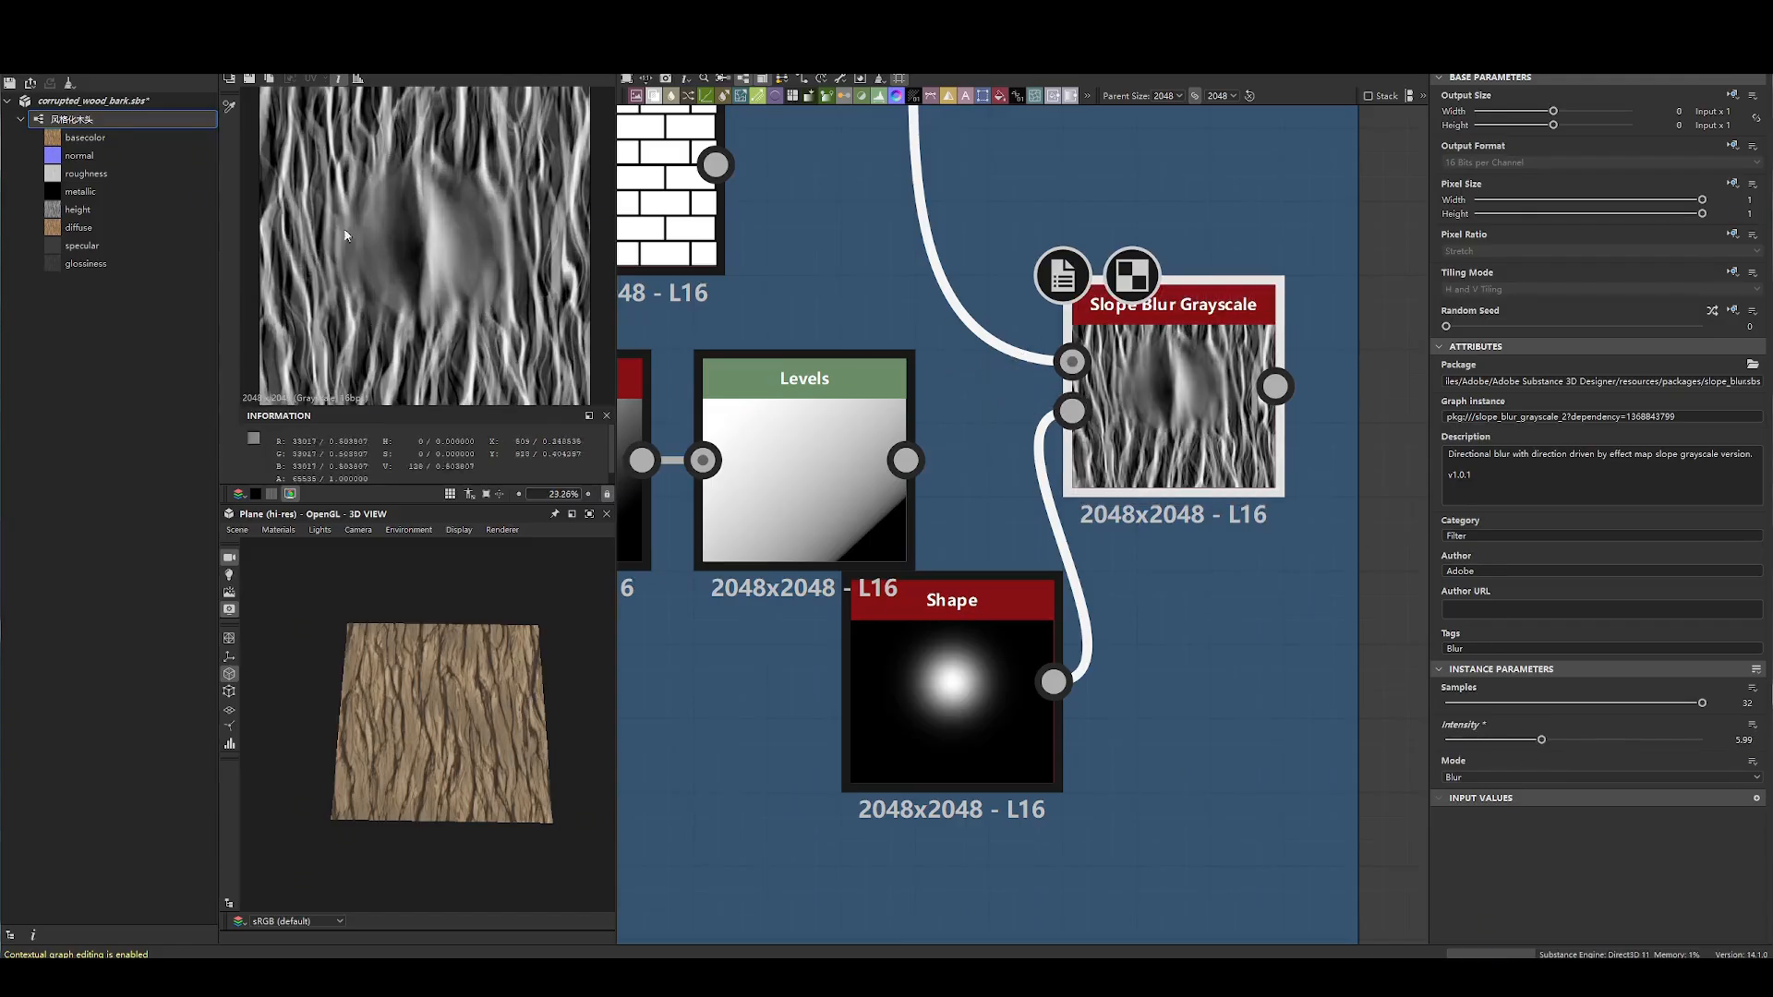
# - Set the example Slope Blur Grayscale's intensity to -1, and lower it further to -10.3
pyautogui.moveTo(1541, 740); pyautogui.dragTo(1565, 740)
pyautogui.write('-1')
pyautogui.press('Return')
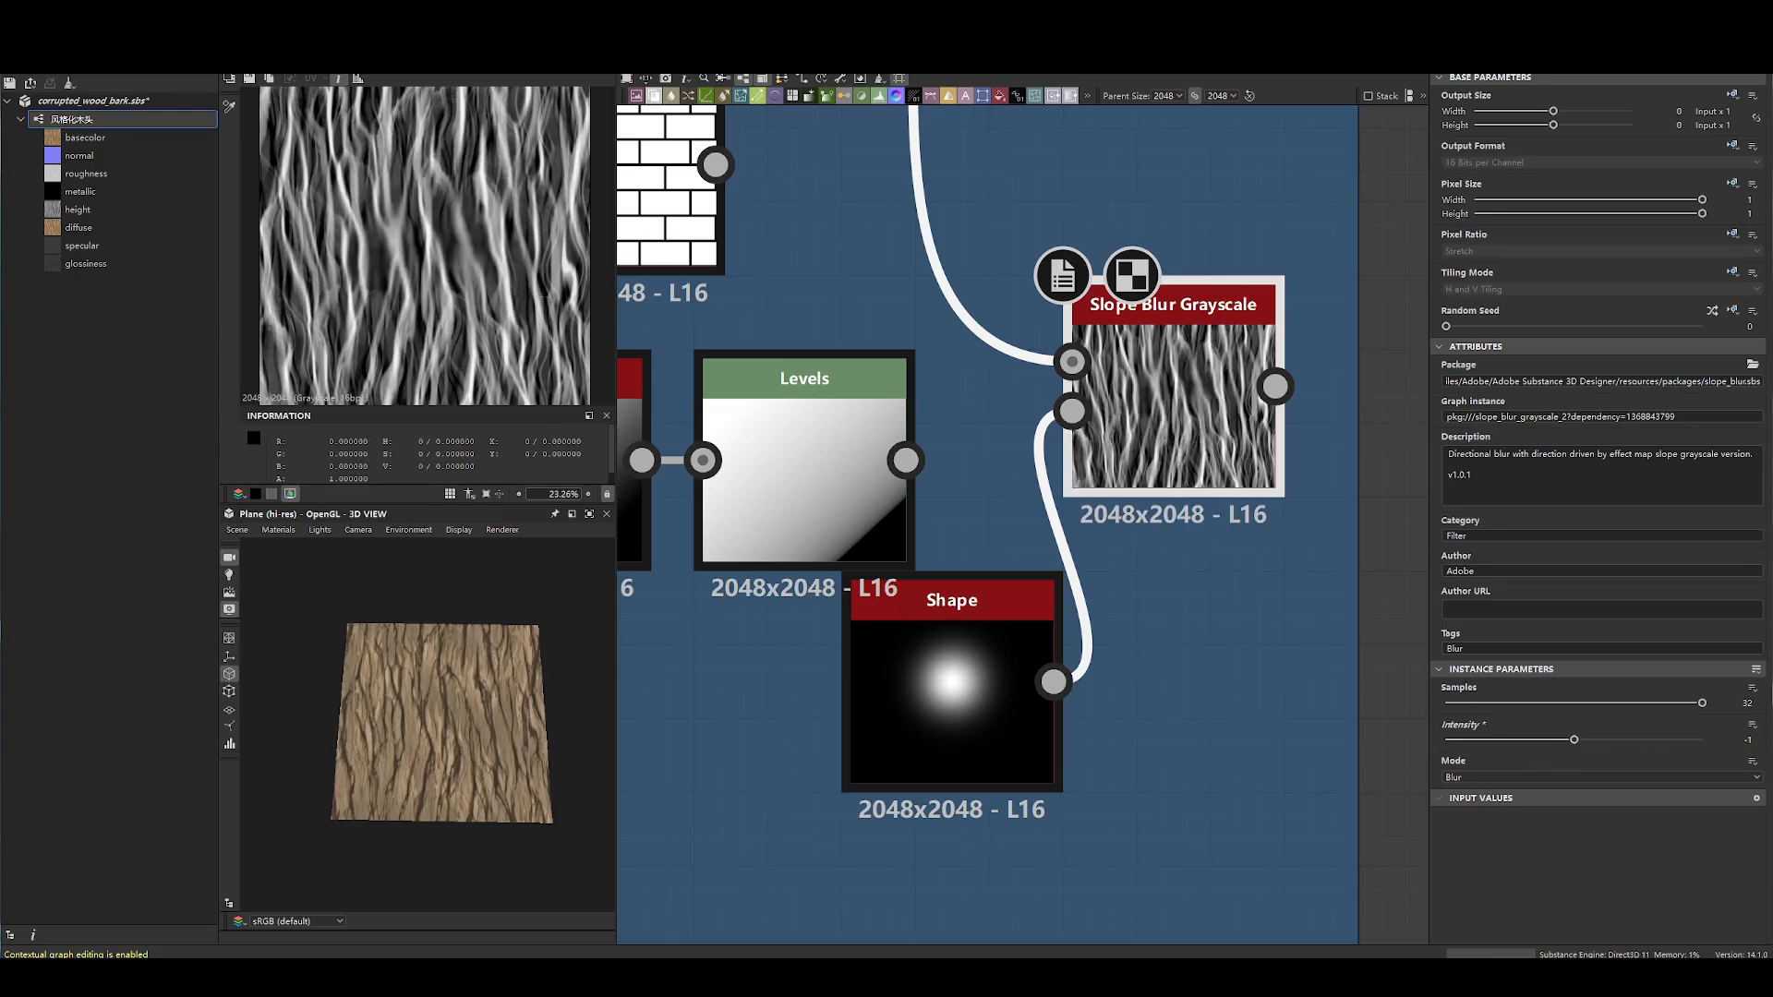
pyautogui.moveTo(1570, 740); pyautogui.dragTo(1505, 739)
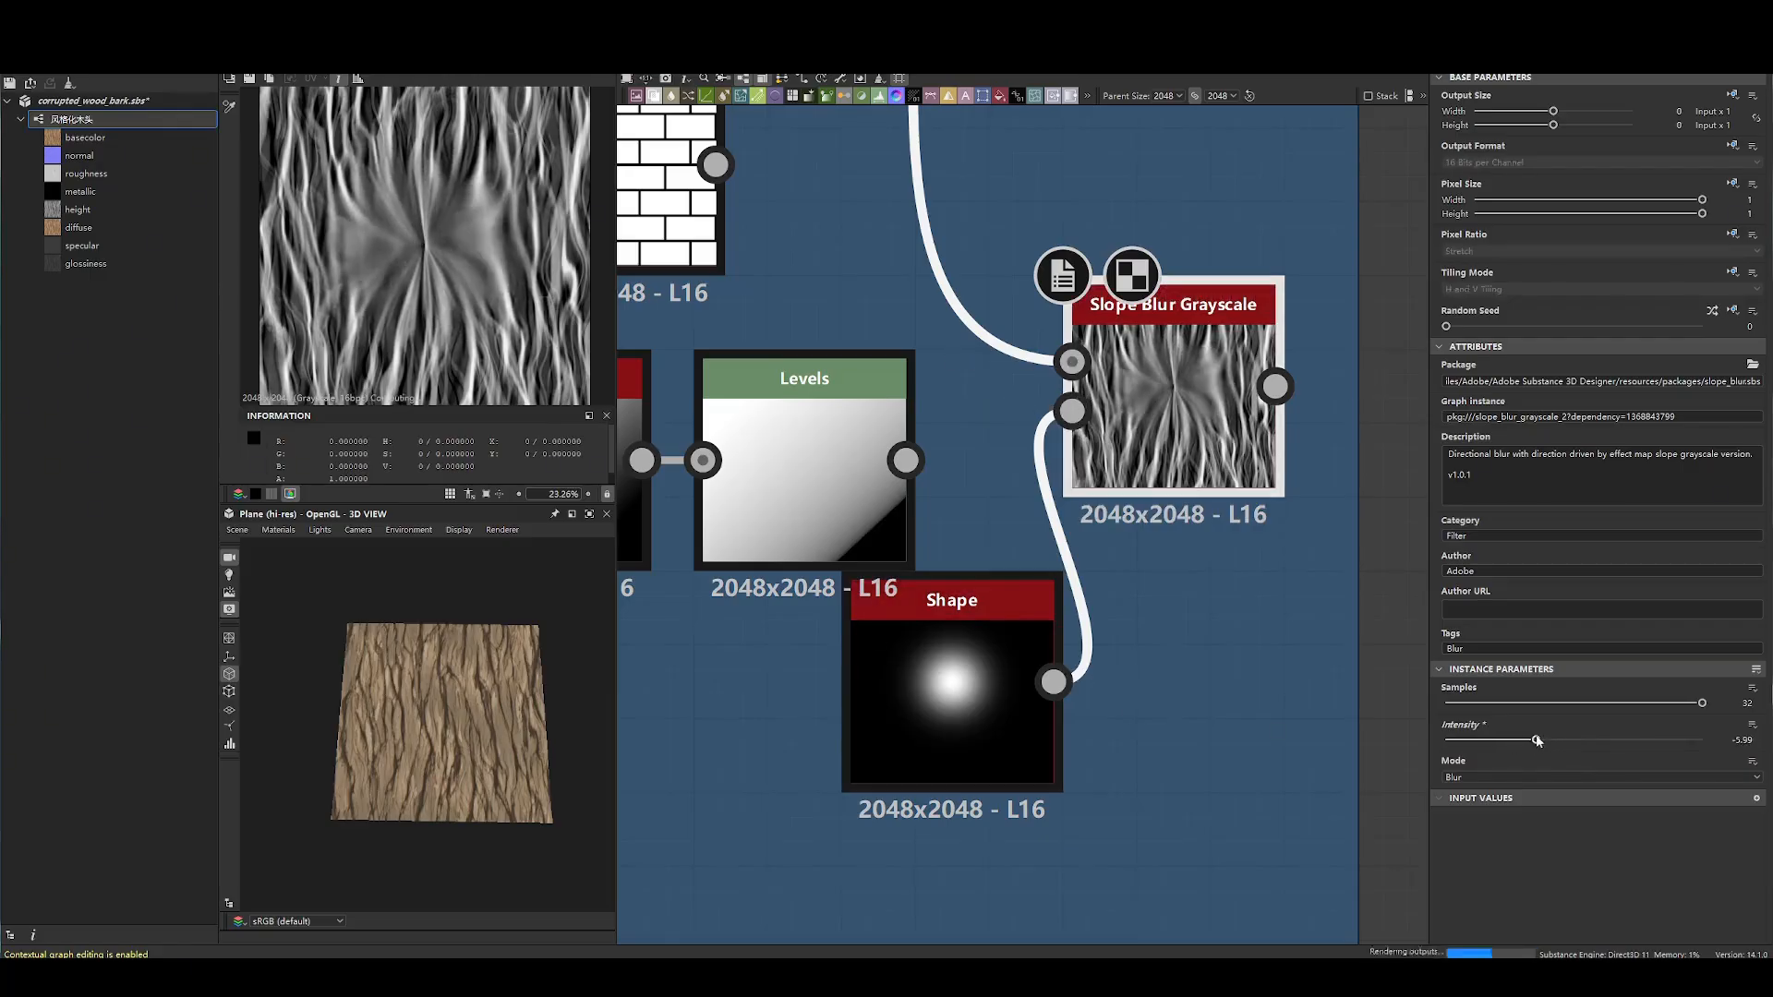
# - Shift the Shape node left so it sits directly beneath the existing Levels node in the example frame
pyautogui.scroll(-6, 1069, 310)
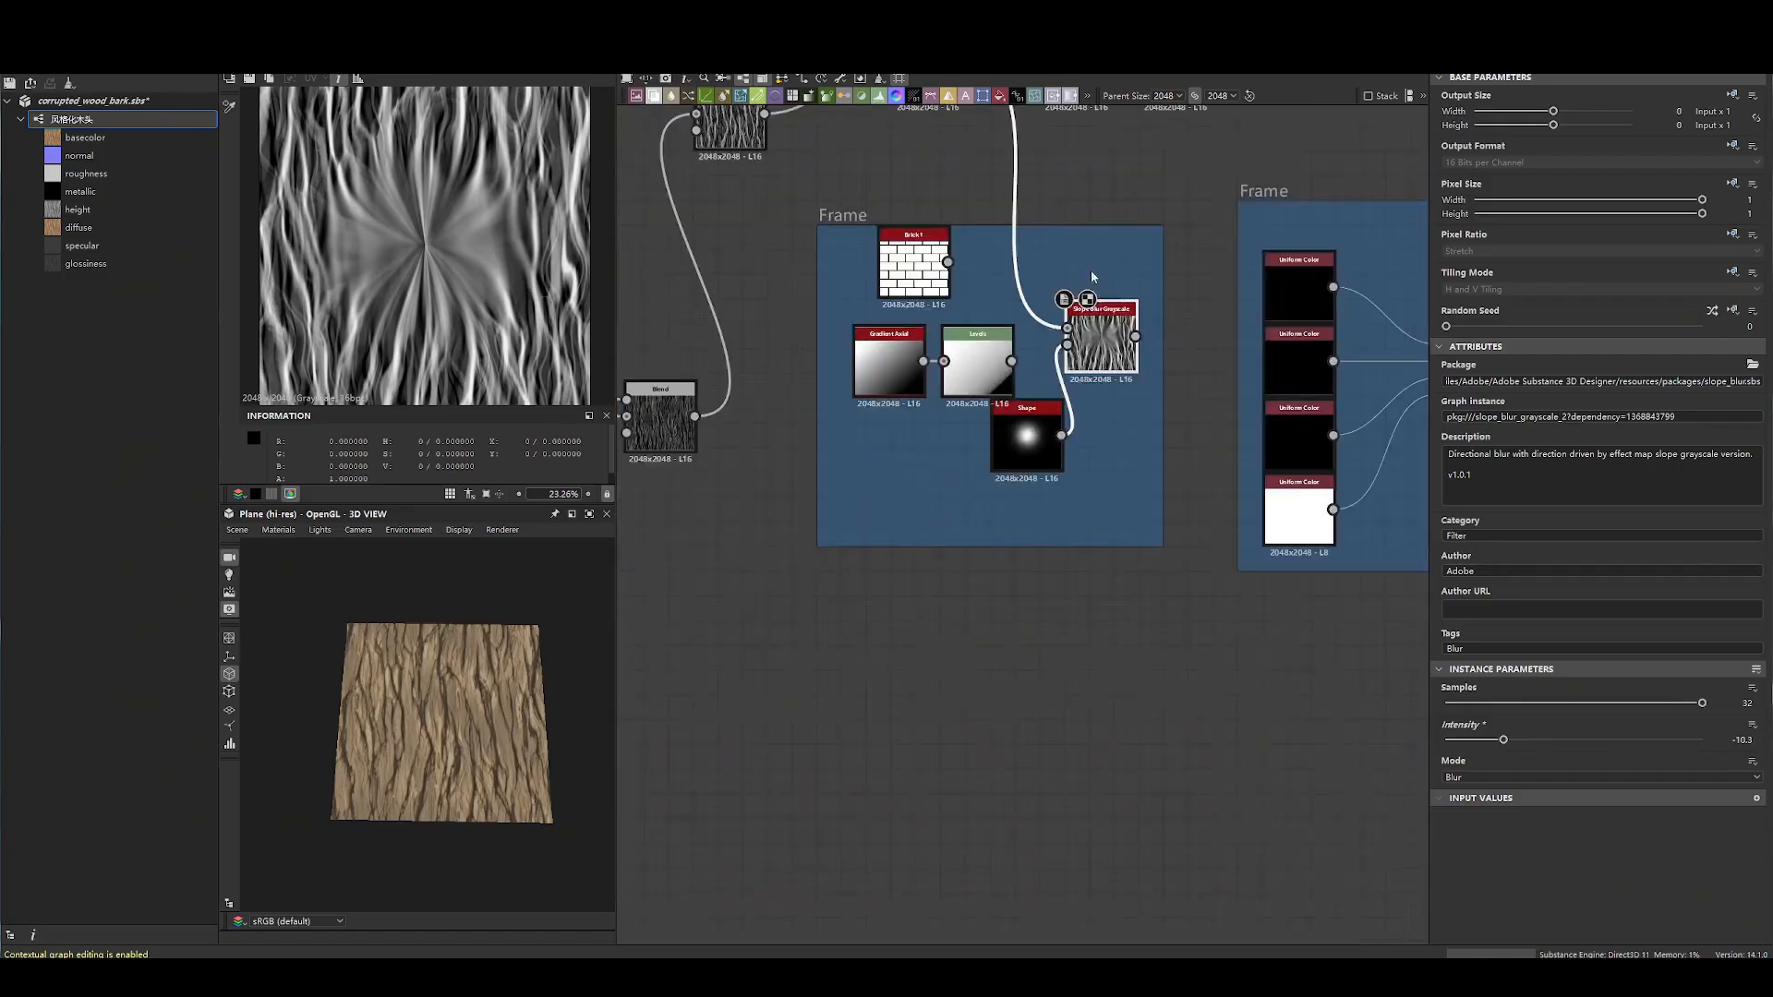
pyautogui.moveTo(1093, 279); pyautogui.dragTo(1076, 381, button='middle')
pyautogui.moveTo(1017, 561); pyautogui.dragTo(969, 554)
pyautogui.scroll(4, 970, 553)
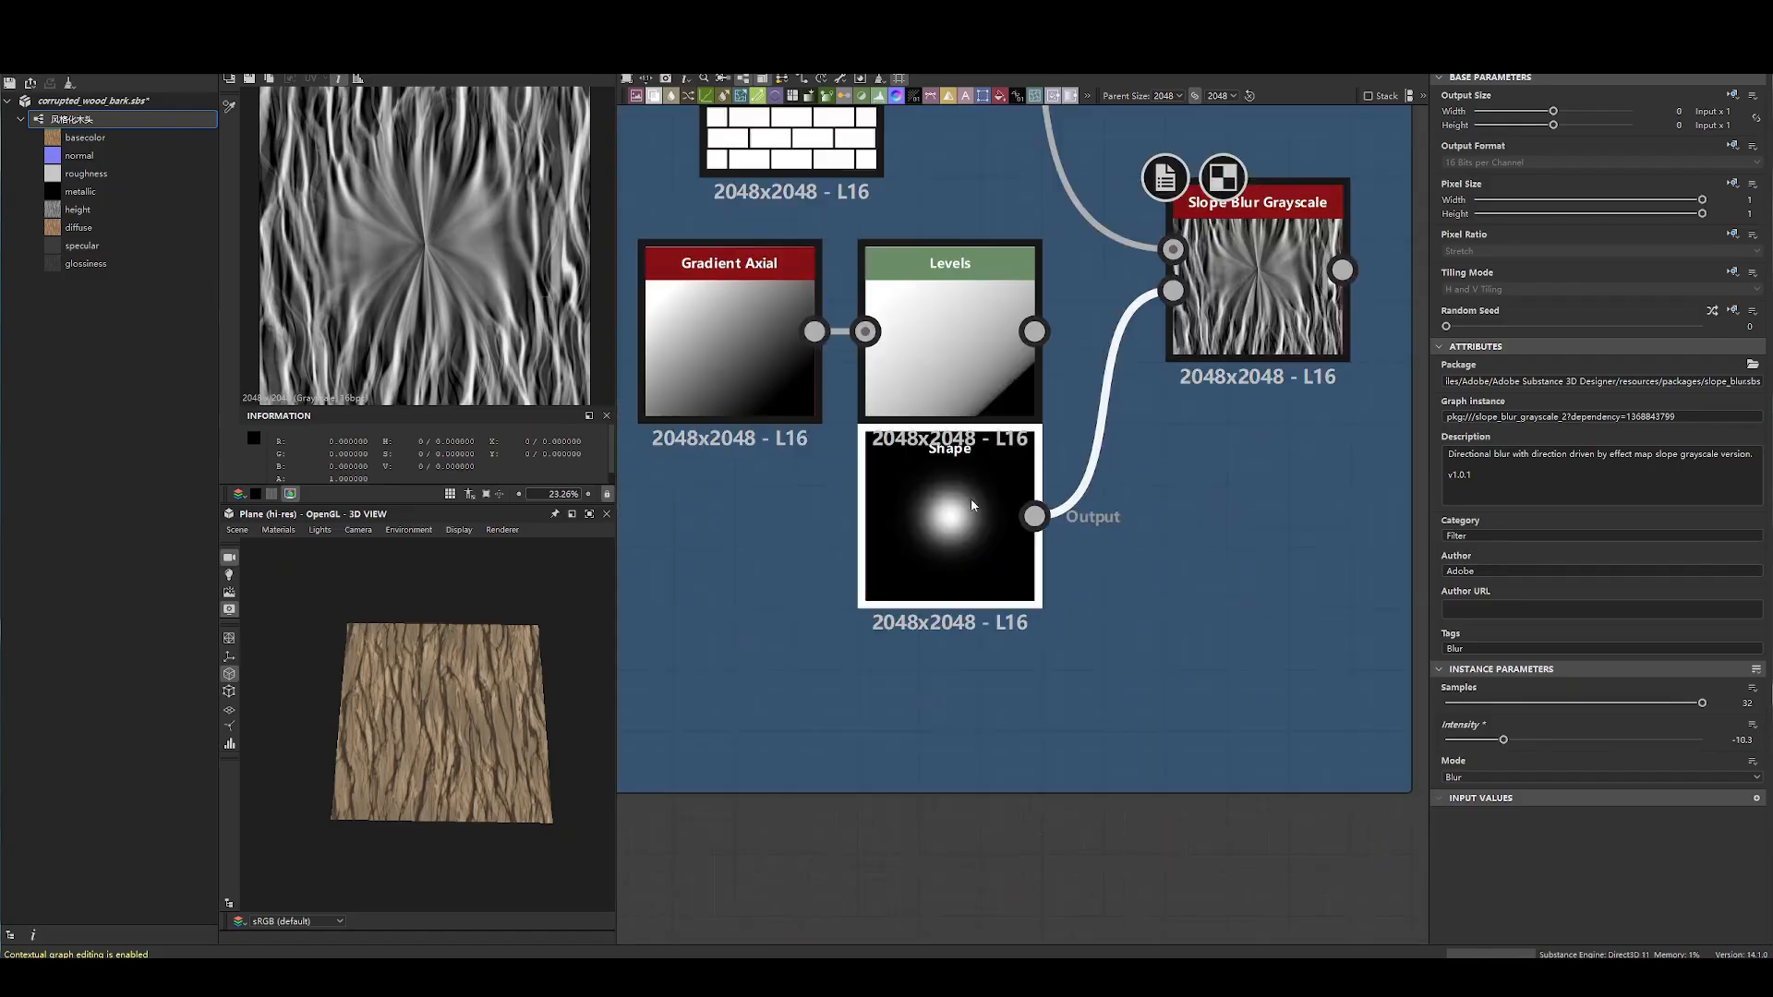
# - Insert a Levels node after Shape and pull its input white point down almost to black, making a hard-edged white disc
pyautogui.doubleClick(972, 505)
pyautogui.press('space')
pyautogui.write('le')
pyautogui.press('Return')
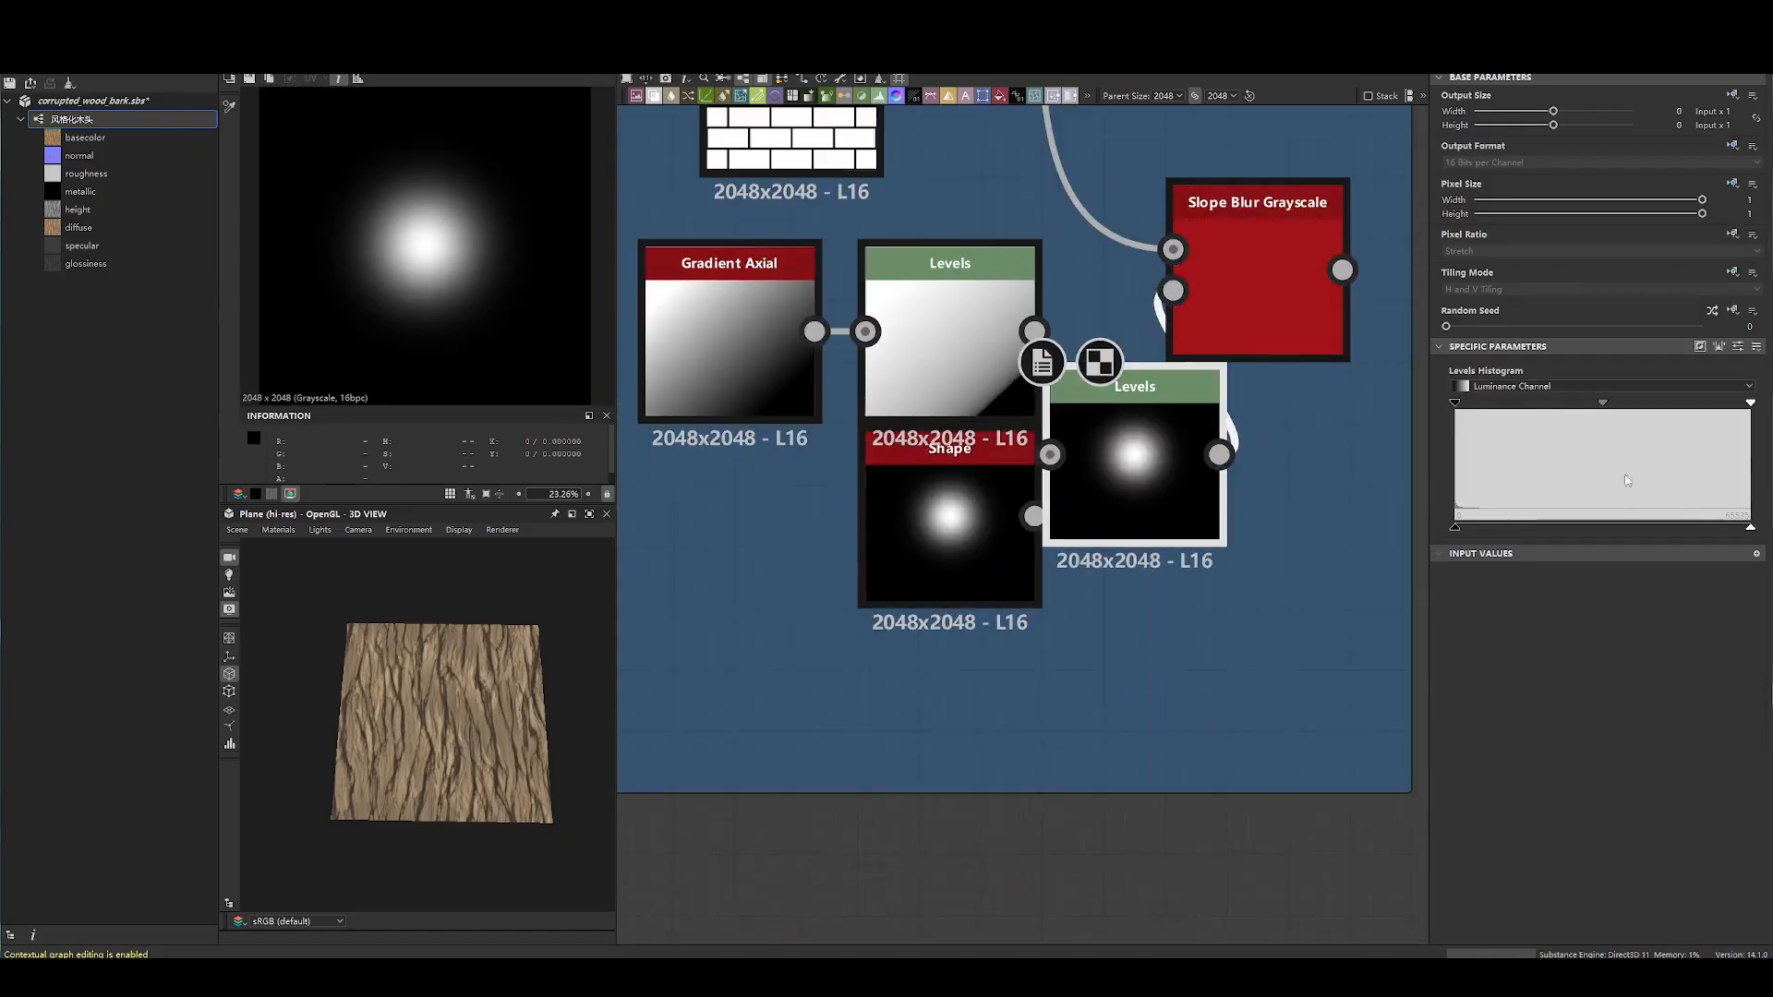
pyautogui.moveTo(1752, 404)
pyautogui.mouseDown()
pyautogui.moveTo(1694, 405)
pyautogui.moveTo(1752, 405)
pyautogui.mouseUp()
pyautogui.moveTo(1605, 404); pyautogui.dragTo(1460, 404)
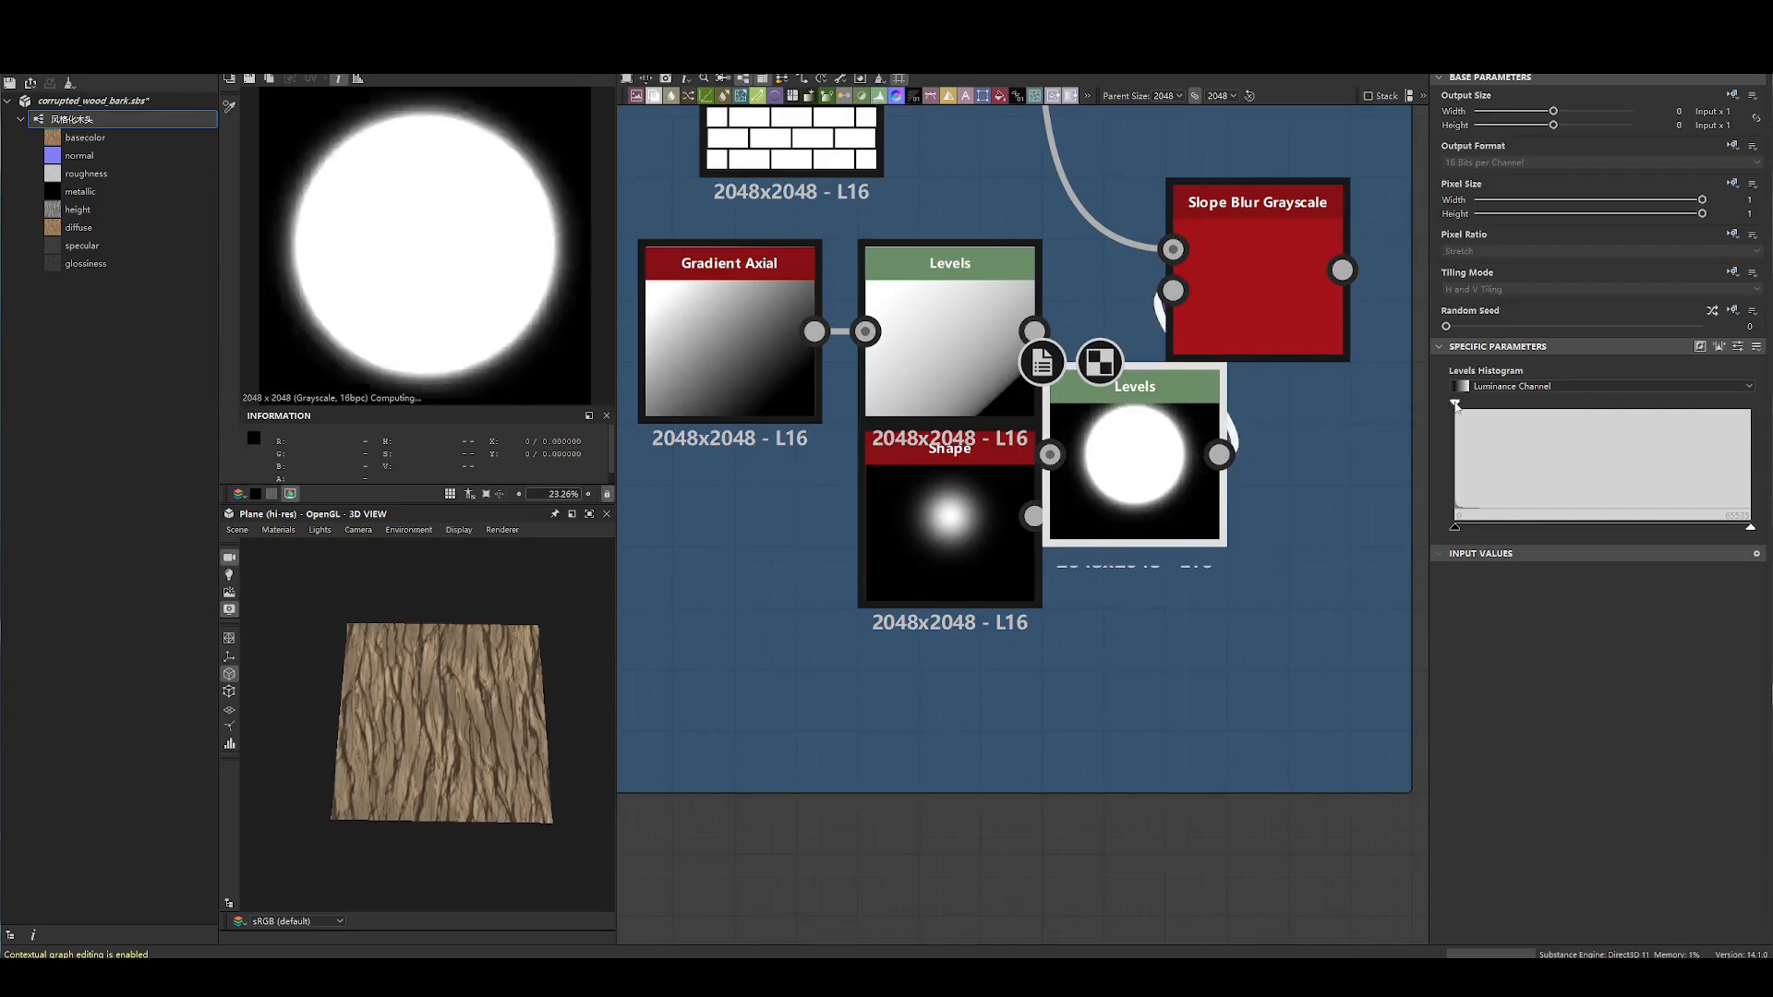
# - Set the example Slope Blur Grayscale's intensity to -5.27 and inspect the blurred ring around the disc's edge
pyautogui.doubleClick(1277, 301)
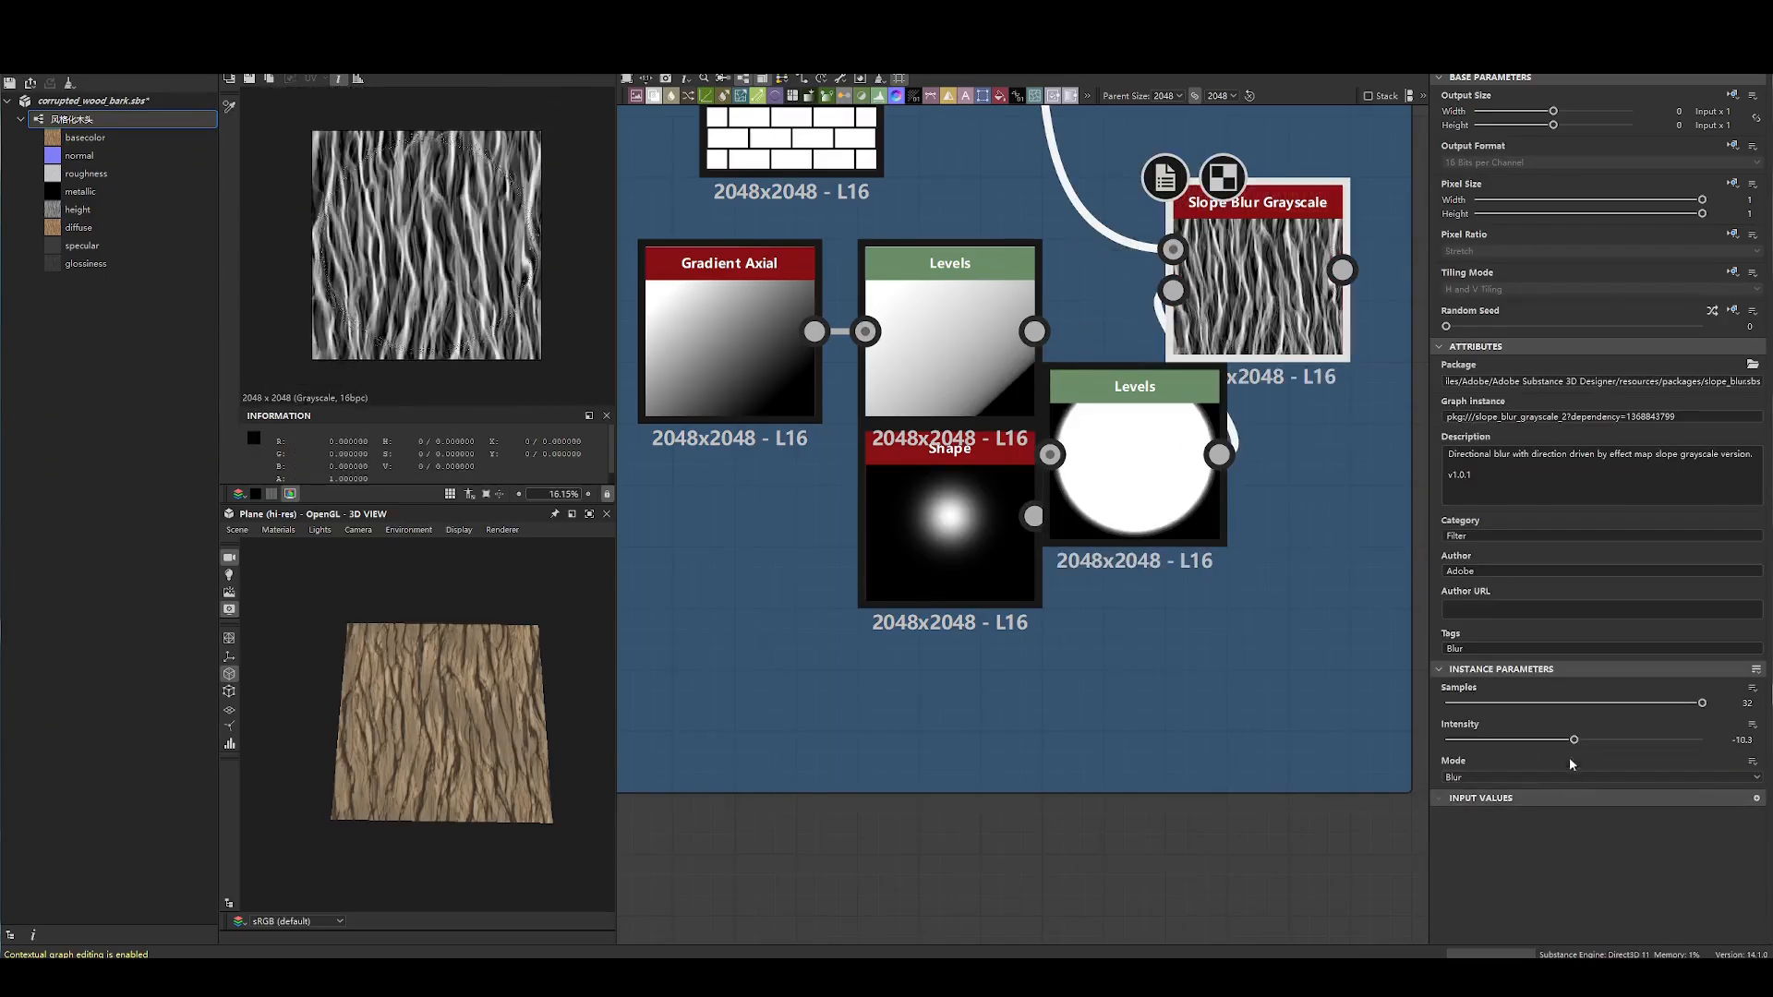
pyautogui.moveTo(1574, 740)
pyautogui.mouseDown()
pyautogui.moveTo(1382, 716)
pyautogui.moveTo(1597, 722)
pyautogui.mouseUp()
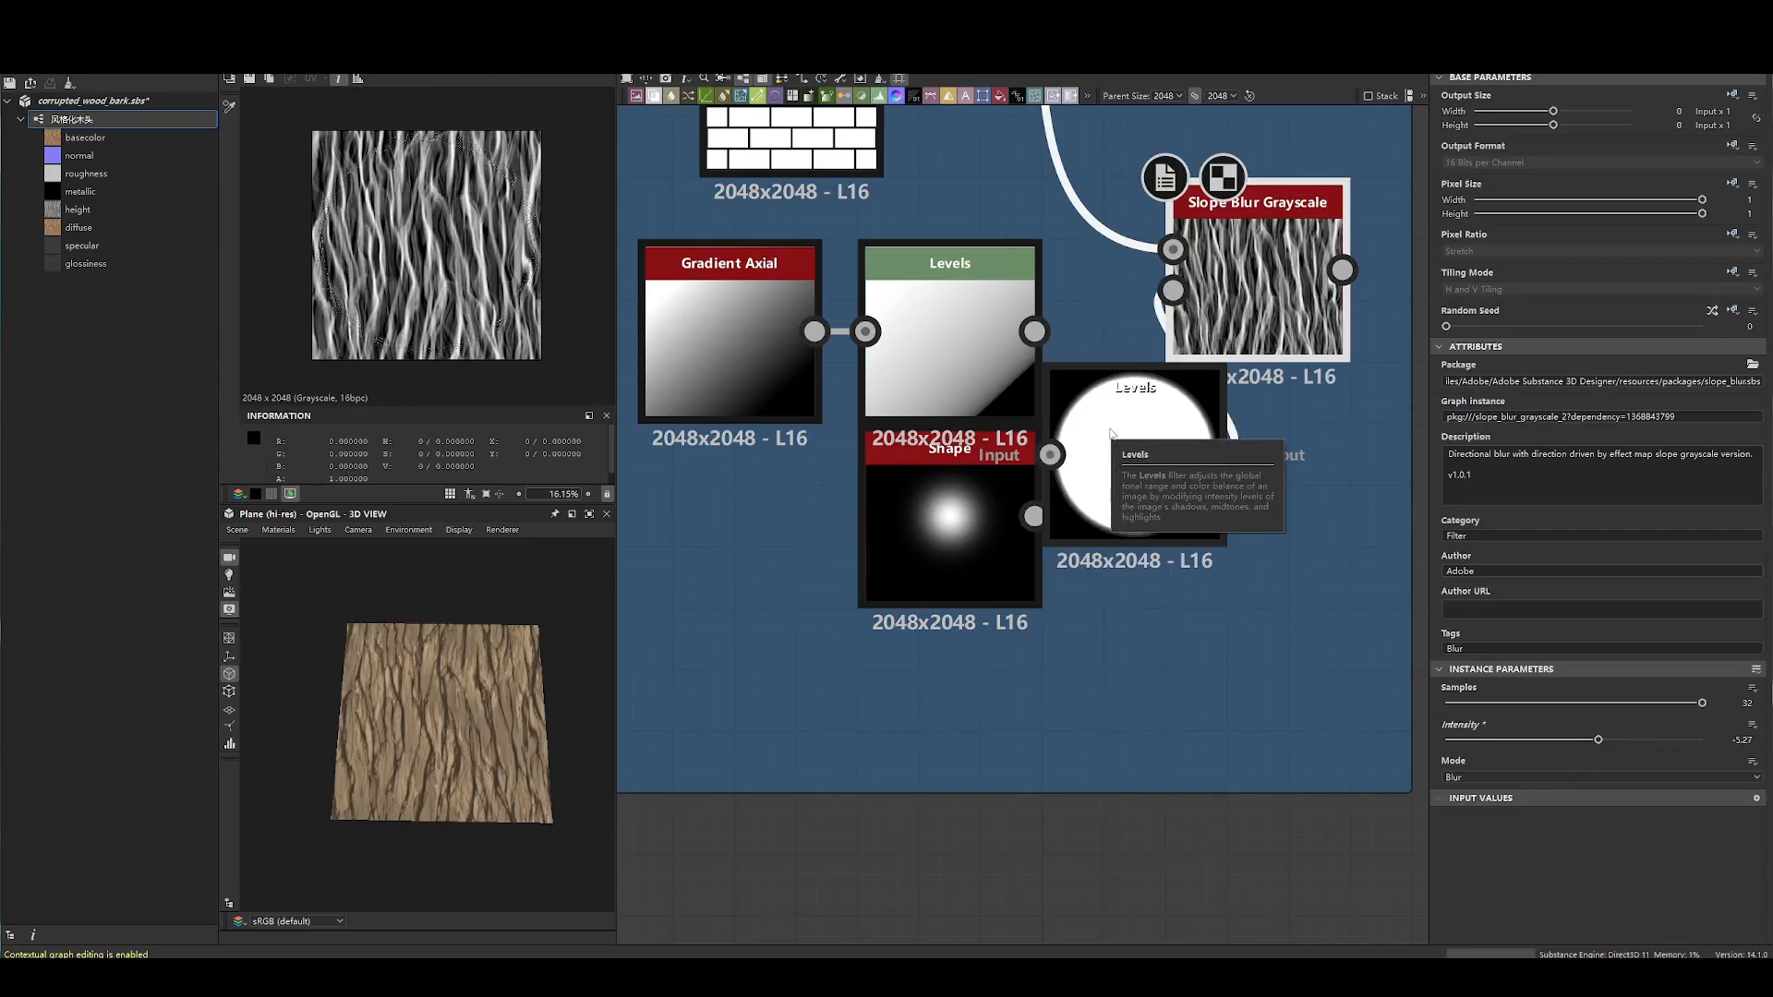
pyautogui.scroll(4, 380, 279)
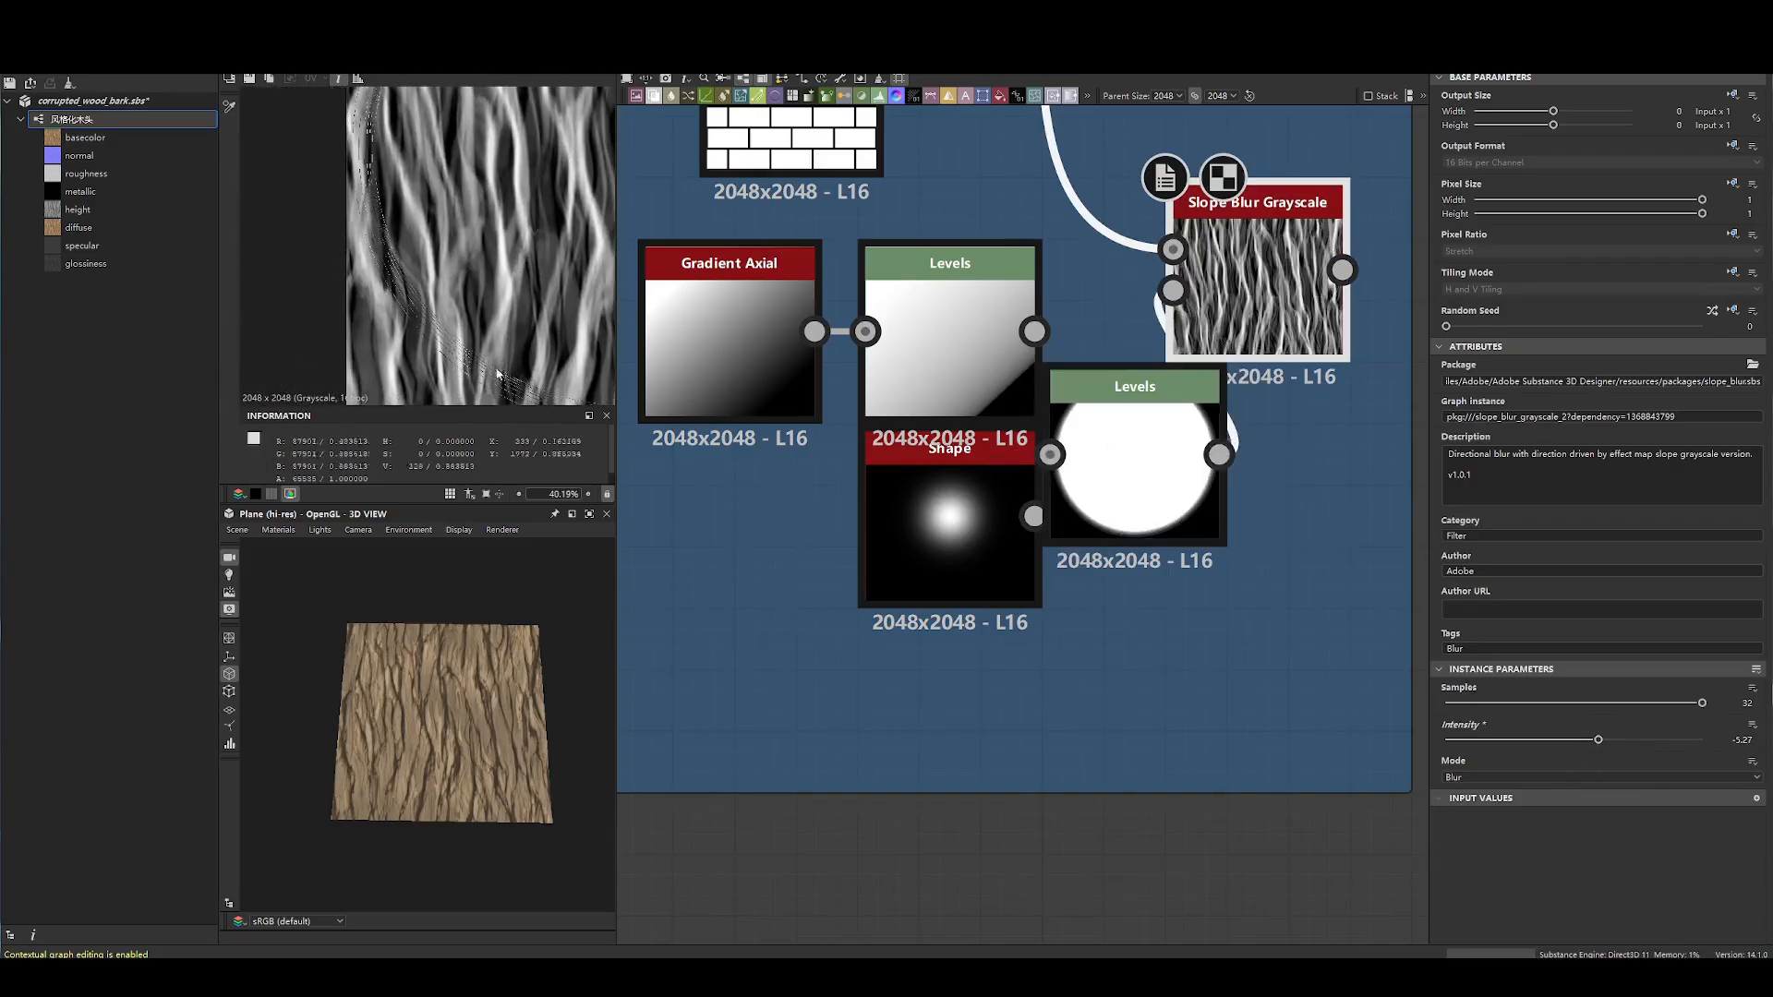
# - Raise the new Levels node's input white point to just over a quarter of the histogram, giving the disc a soft falloff
pyautogui.moveTo(1220, 299); pyautogui.dragTo(1078, 530, button='middle')
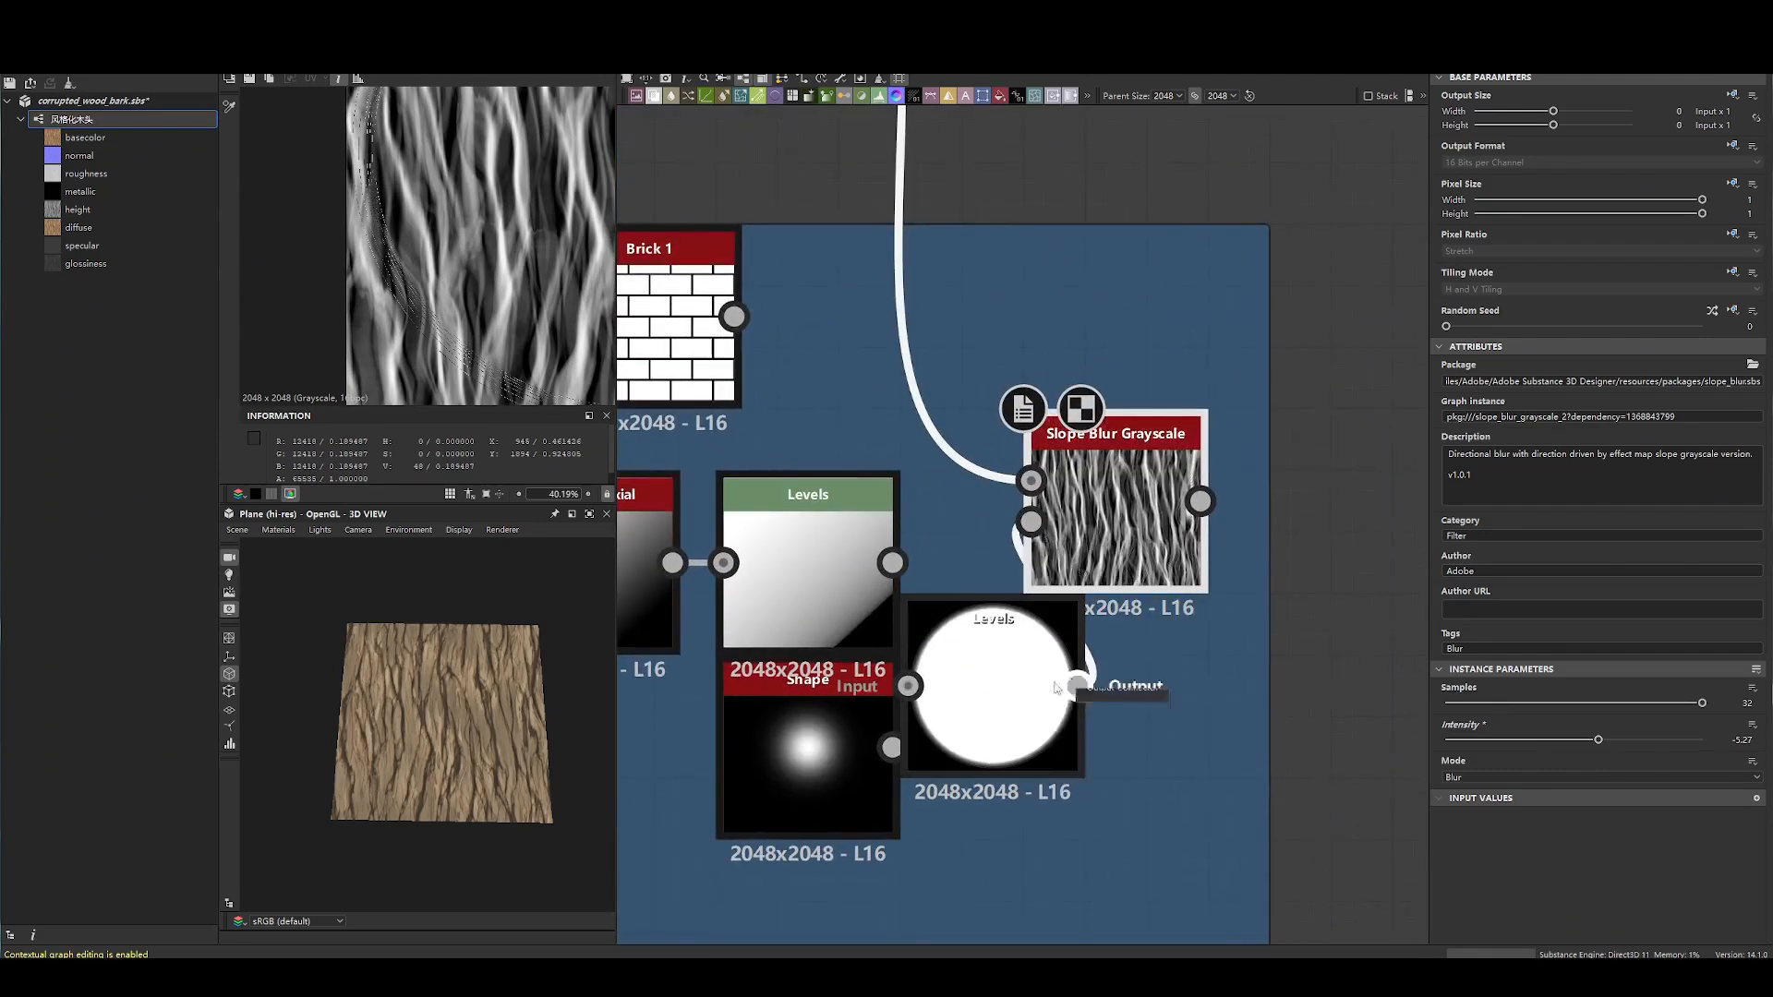
pyautogui.click(1053, 688)
pyautogui.moveTo(1457, 403); pyautogui.dragTo(1539, 403)
pyautogui.scroll(-3, 424, 227)
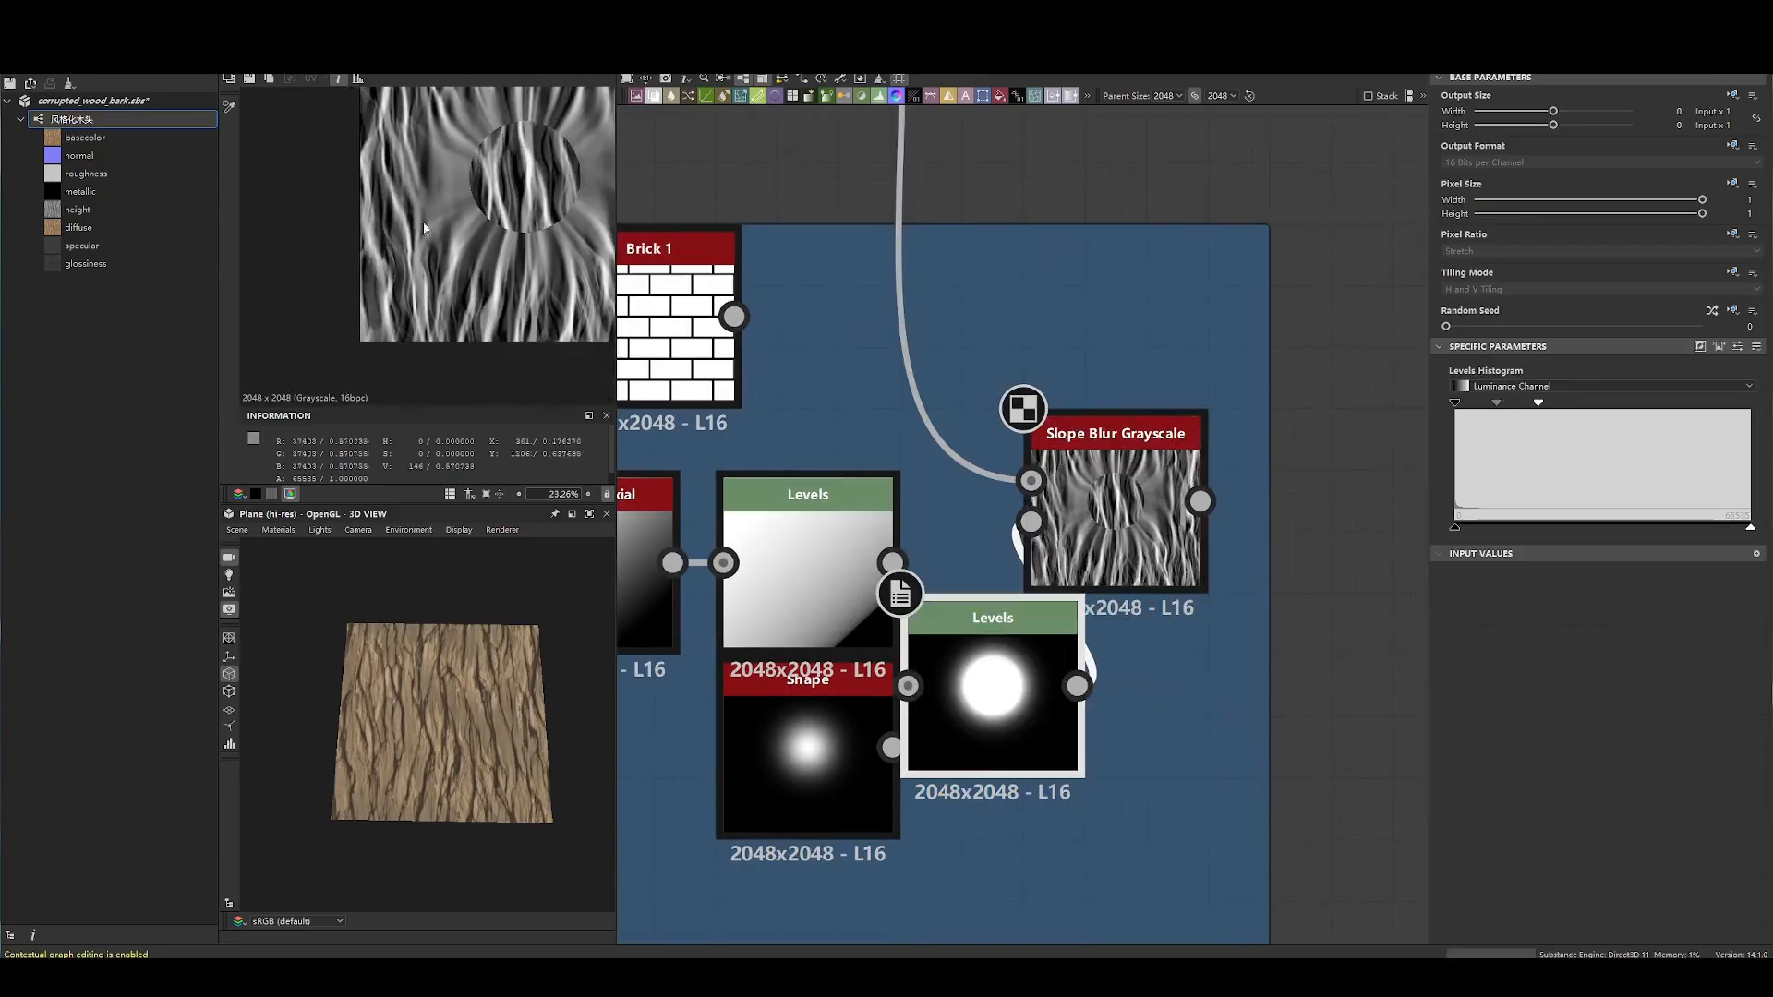
pyautogui.scroll(2, 531, 161)
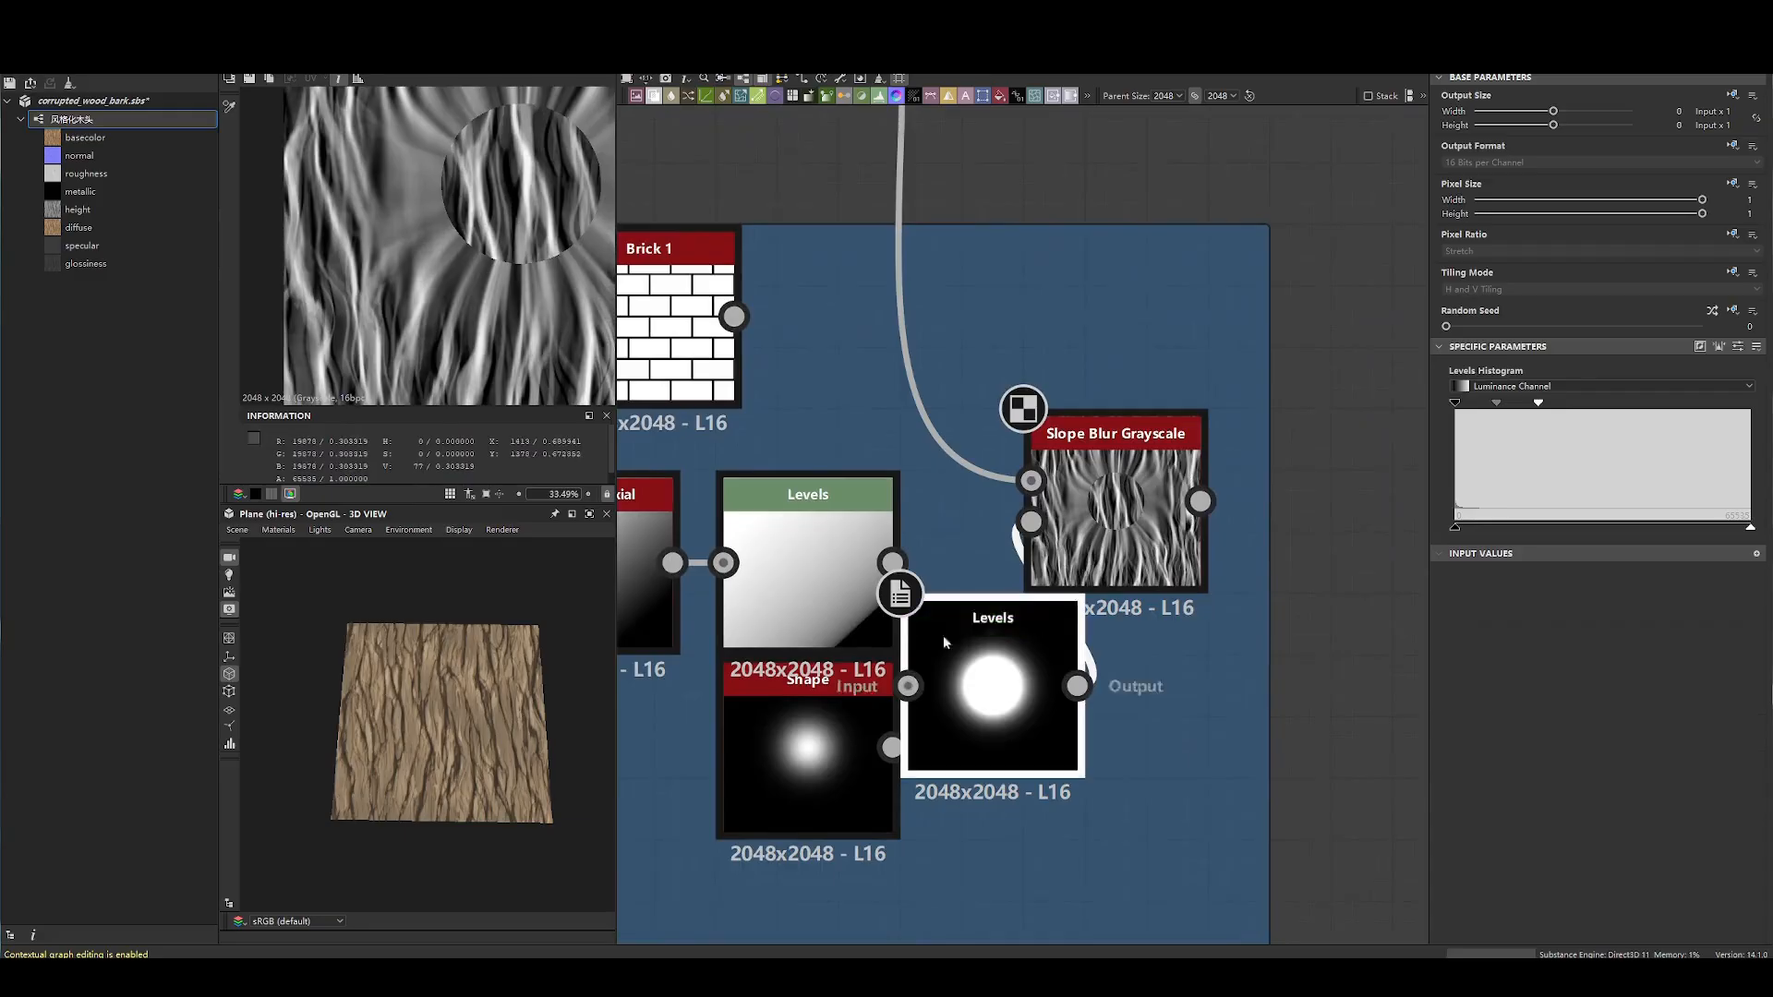
# - Compare the soft white disc from the new Levels node with the Slope Blur Grayscale result it drives
pyautogui.click(1112, 503)
pyautogui.doubleClick(994, 686)
pyautogui.moveTo(521, 184); pyautogui.dragTo(480, 365, button='middle')
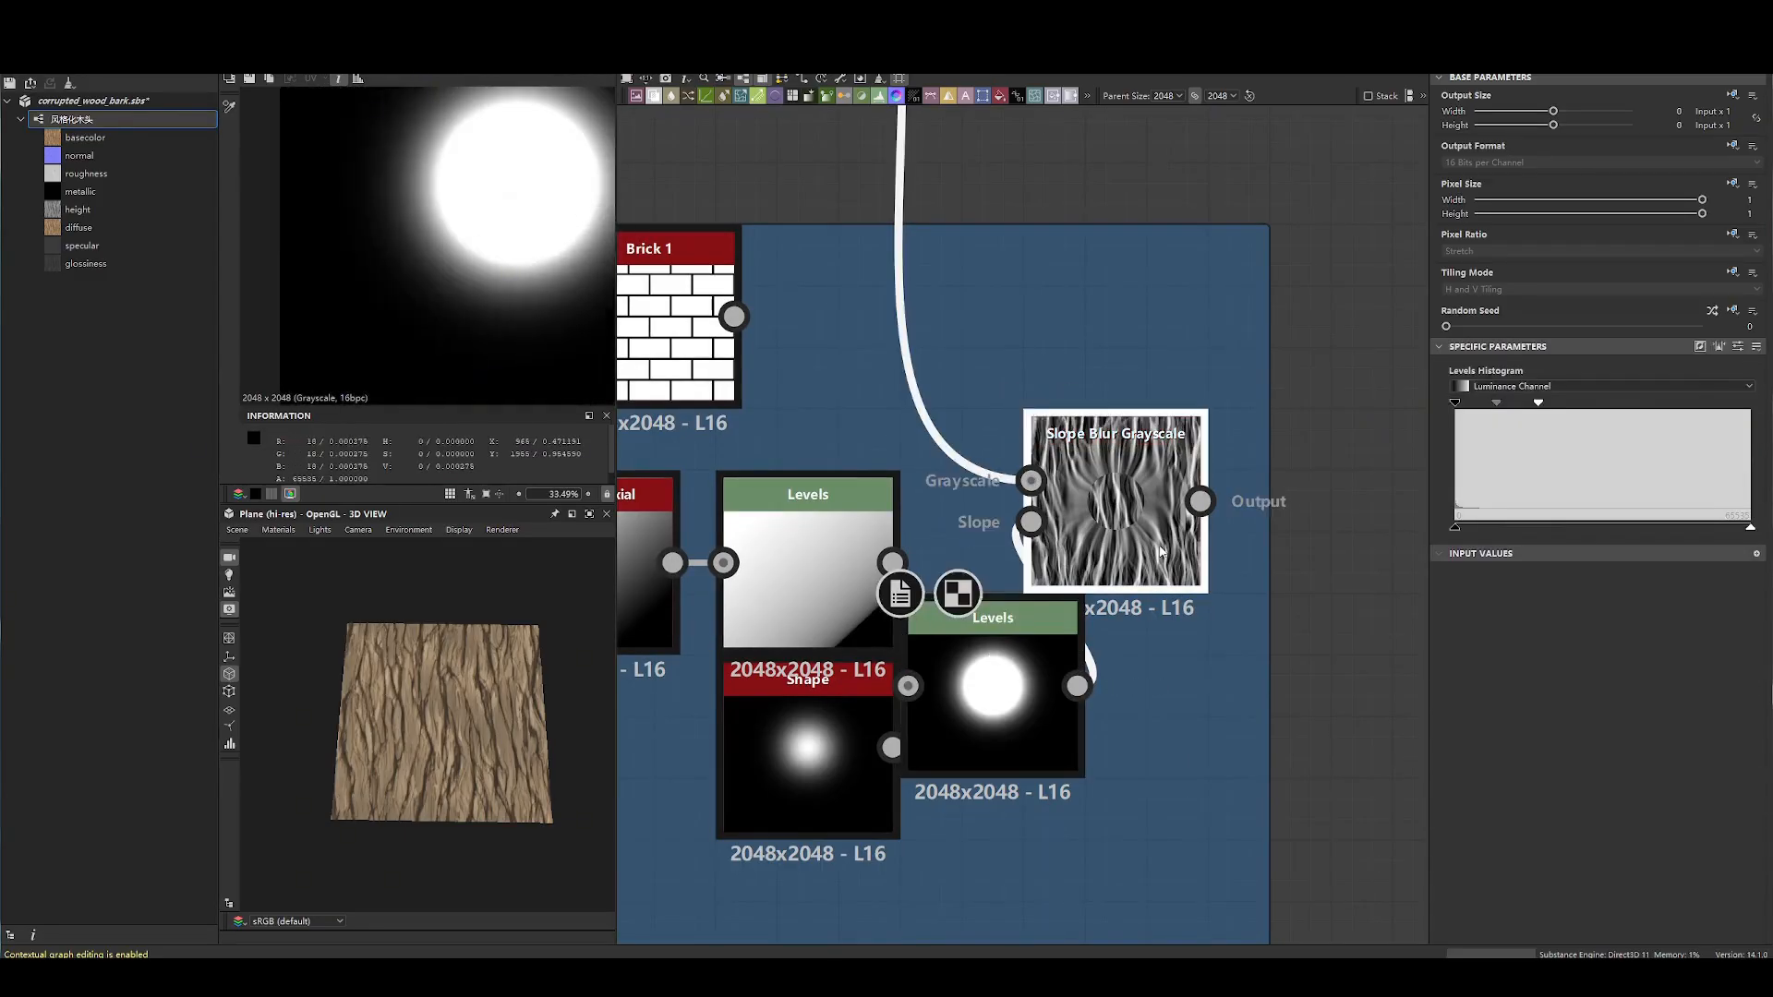
pyautogui.doubleClick(1162, 551)
pyautogui.scroll(-1, 501, 268)
pyautogui.scroll(2, 945, 702)
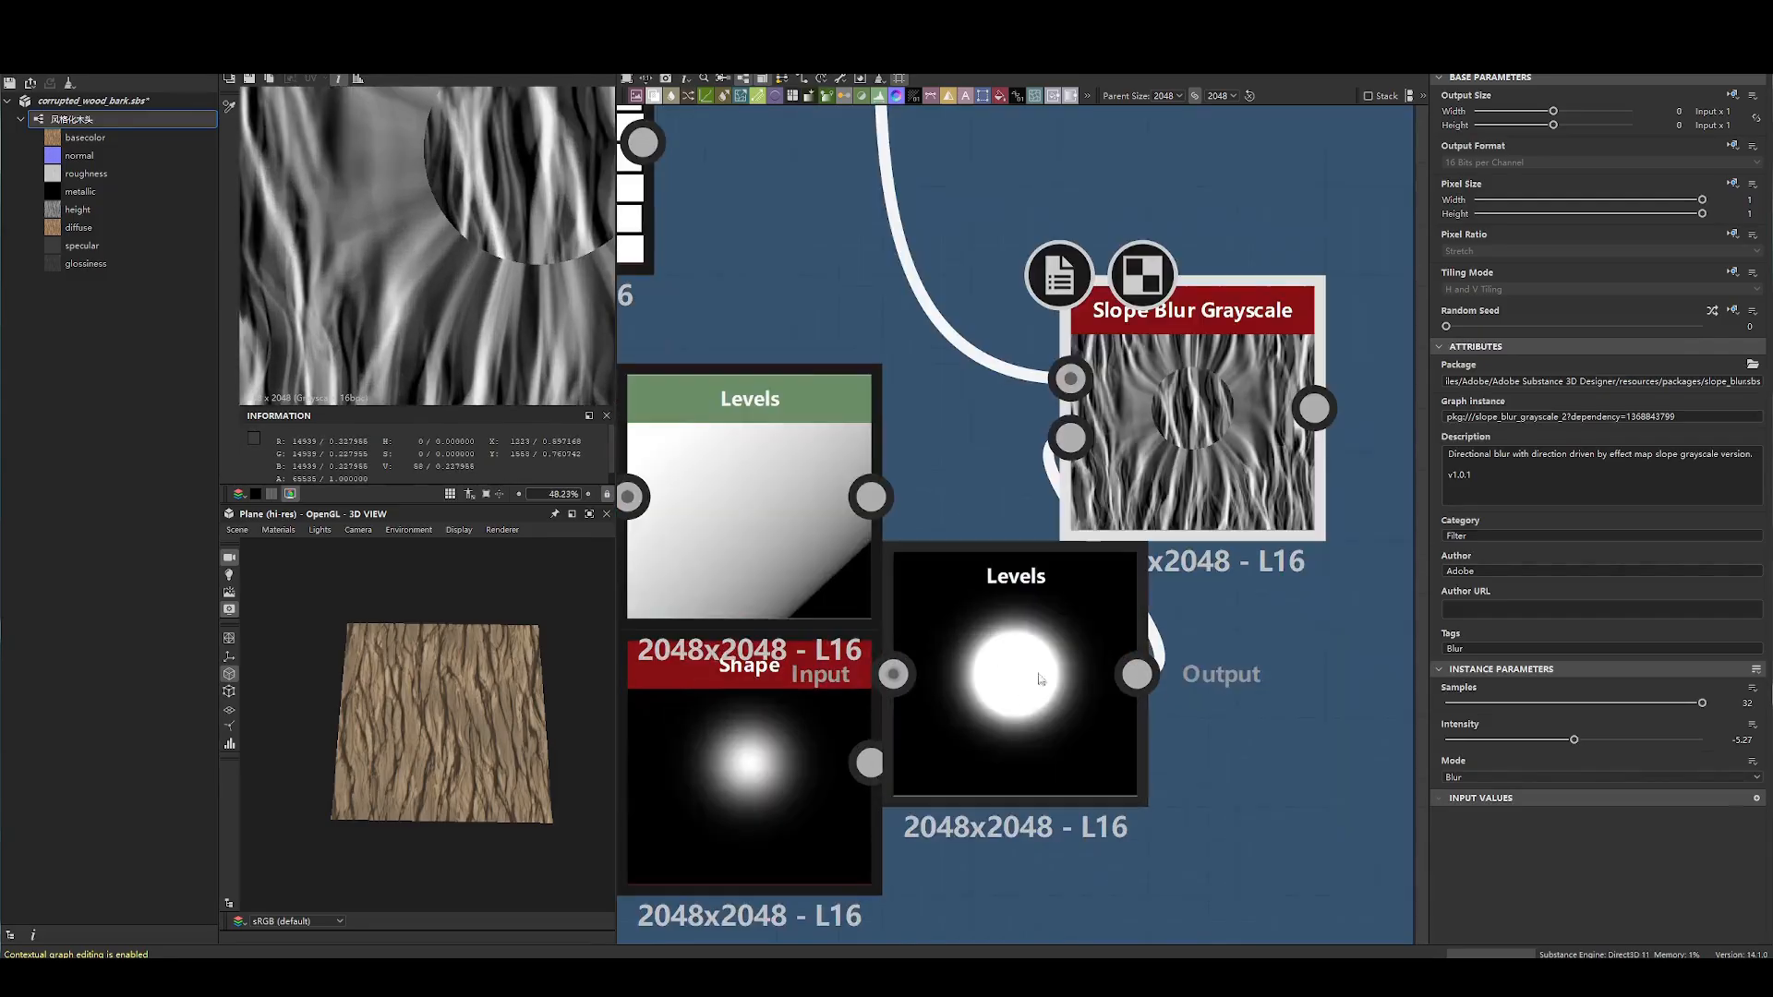
# - Examine the main Slope Blur Grayscale against the final Blend that feeds both its inputs, from the overall pattern down to fine strands
pyautogui.scroll(-3, 737, 346)
pyautogui.moveTo(737, 345); pyautogui.dragTo(658, 780, button='middle')
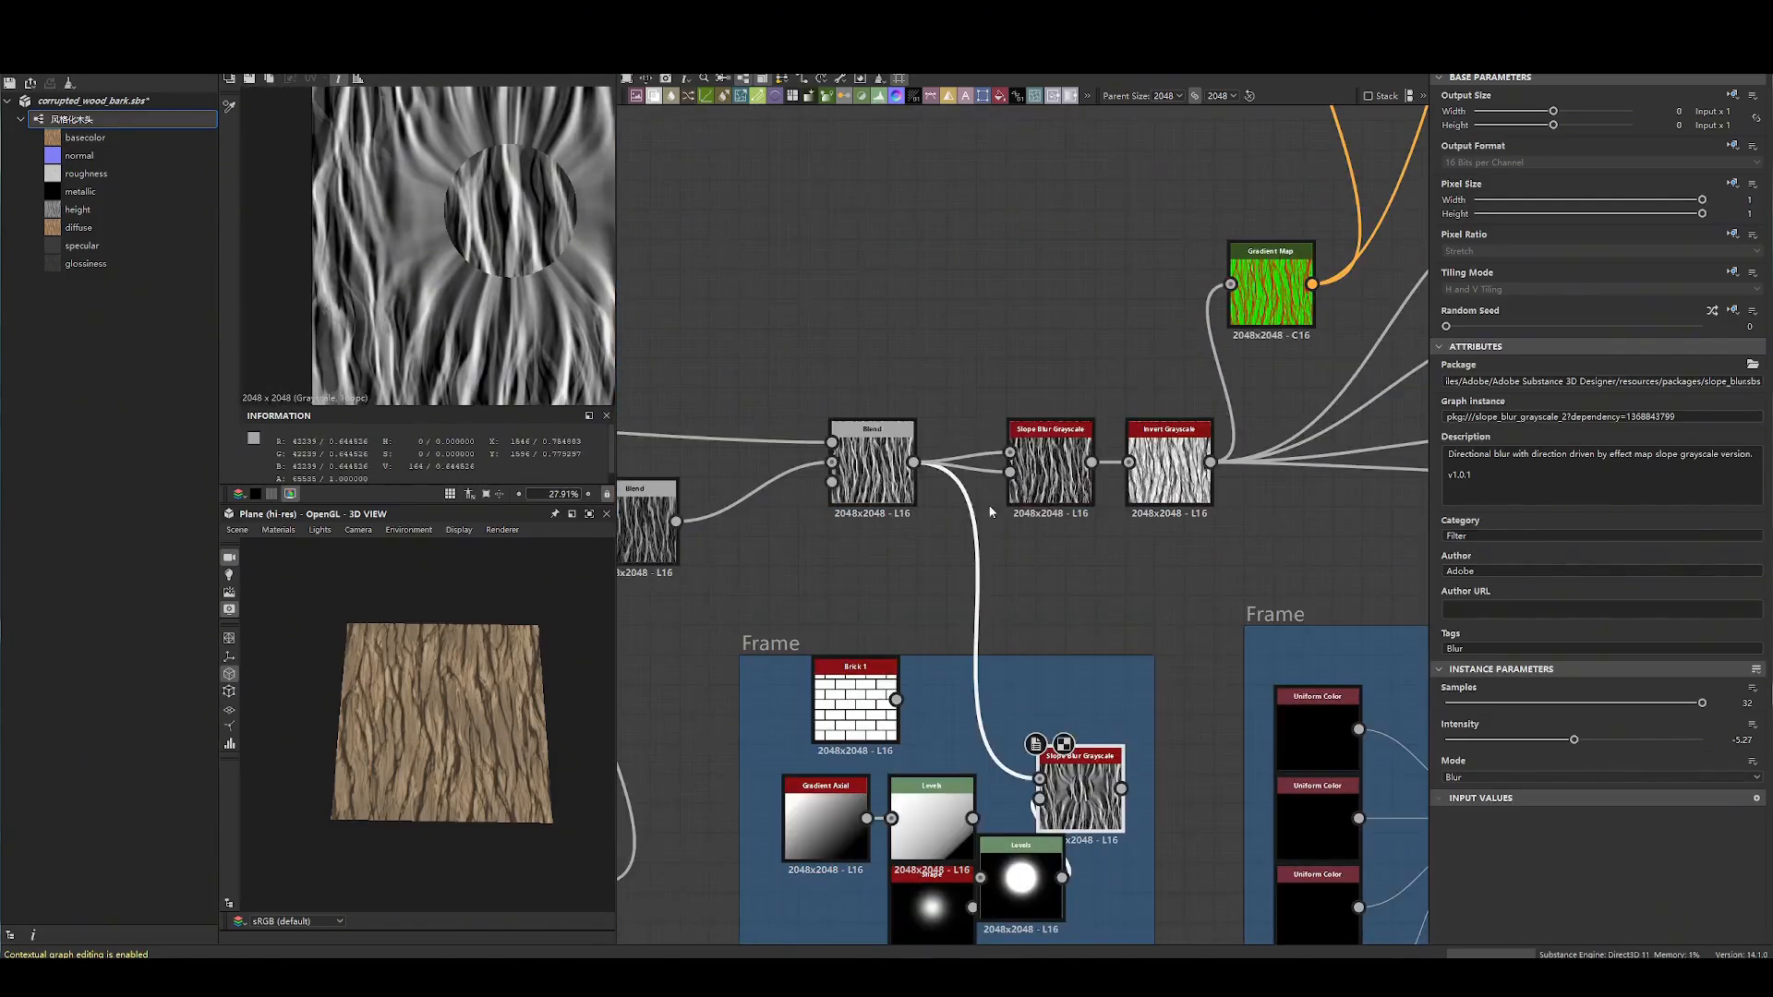
pyautogui.doubleClick(1051, 466)
pyautogui.scroll(-1, 493, 238)
pyautogui.scroll(3, 1009, 464)
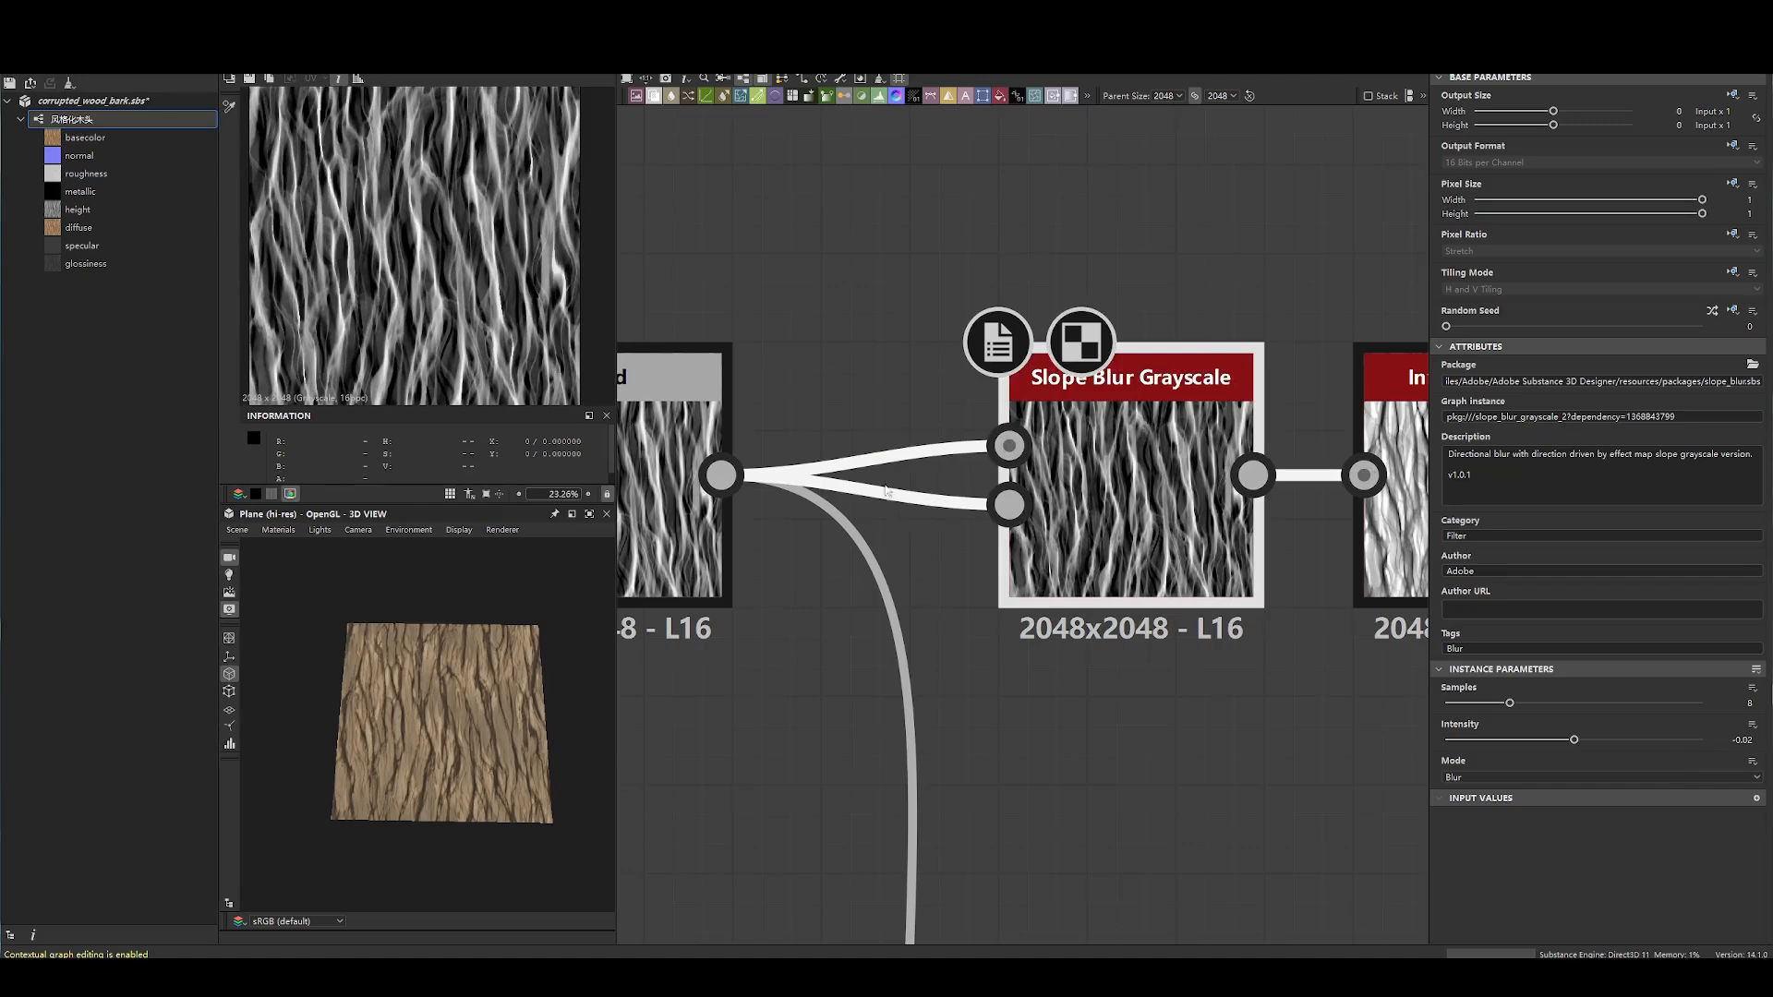
pyautogui.moveTo(761, 419); pyautogui.dragTo(1048, 387, button='middle')
pyautogui.click(851, 466)
pyautogui.scroll(8, 457, 269)
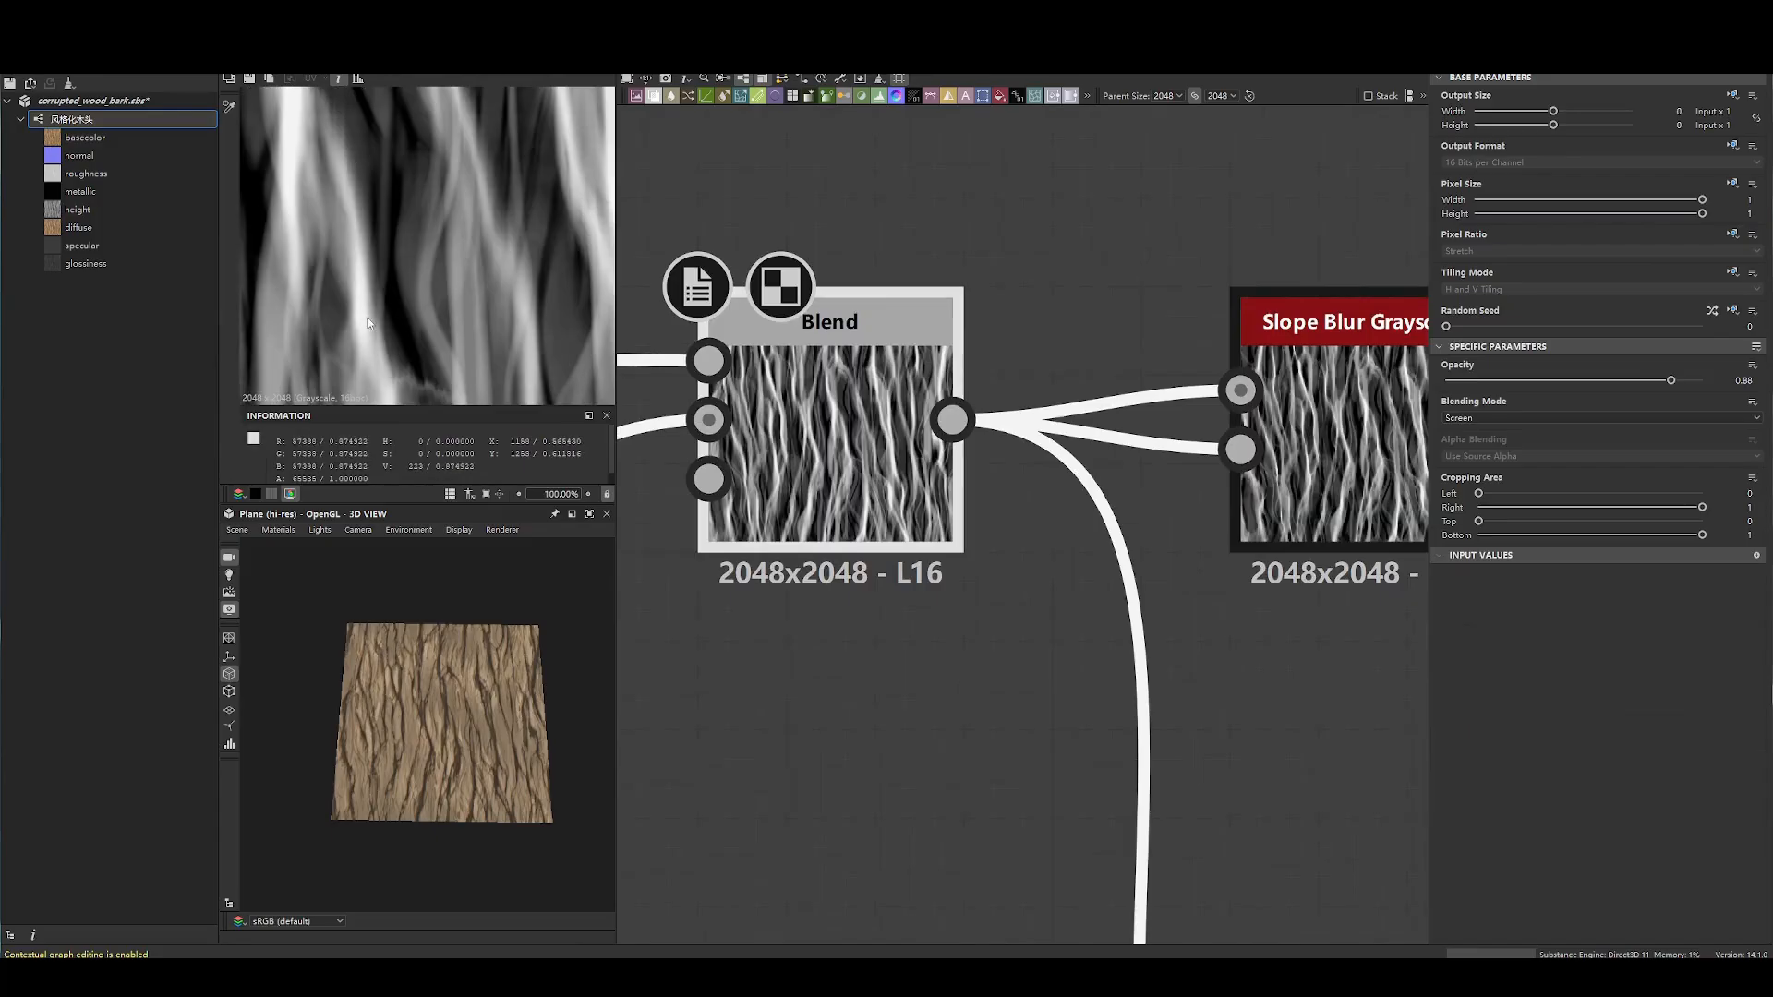
pyautogui.moveTo(1113, 474); pyautogui.dragTo(976, 488, button='middle')
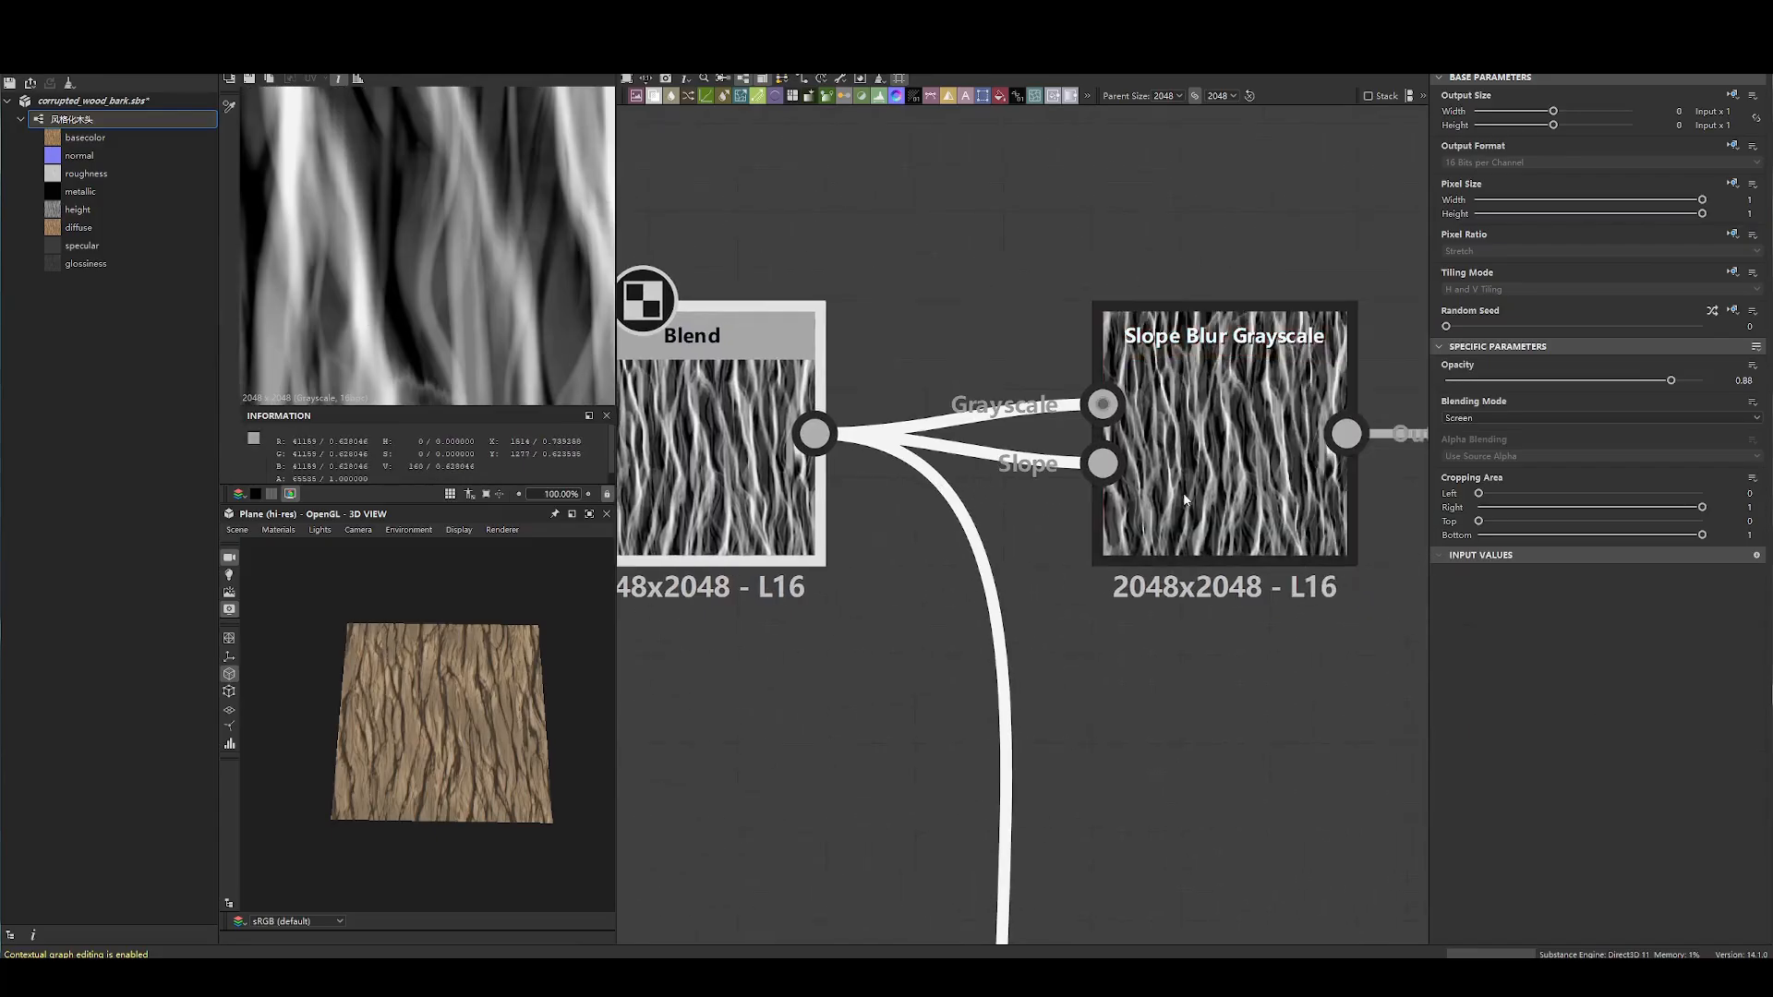
pyautogui.click(1183, 491)
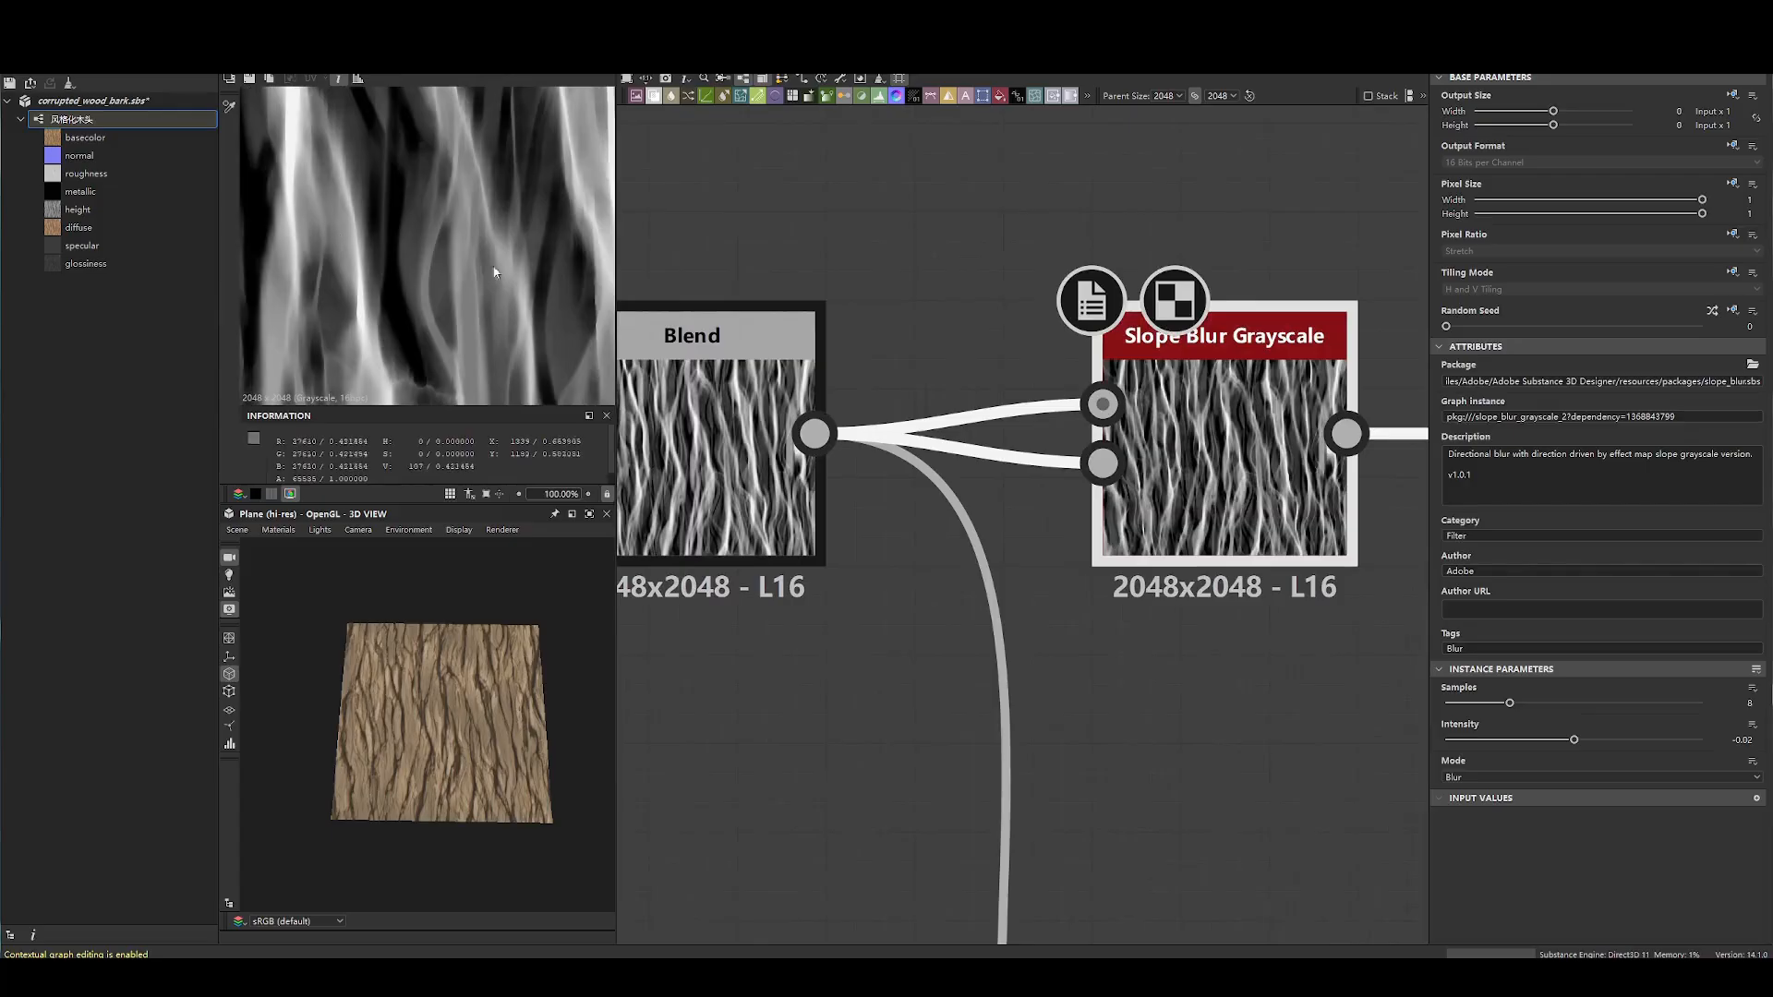
pyautogui.scroll(-7, 411, 250)
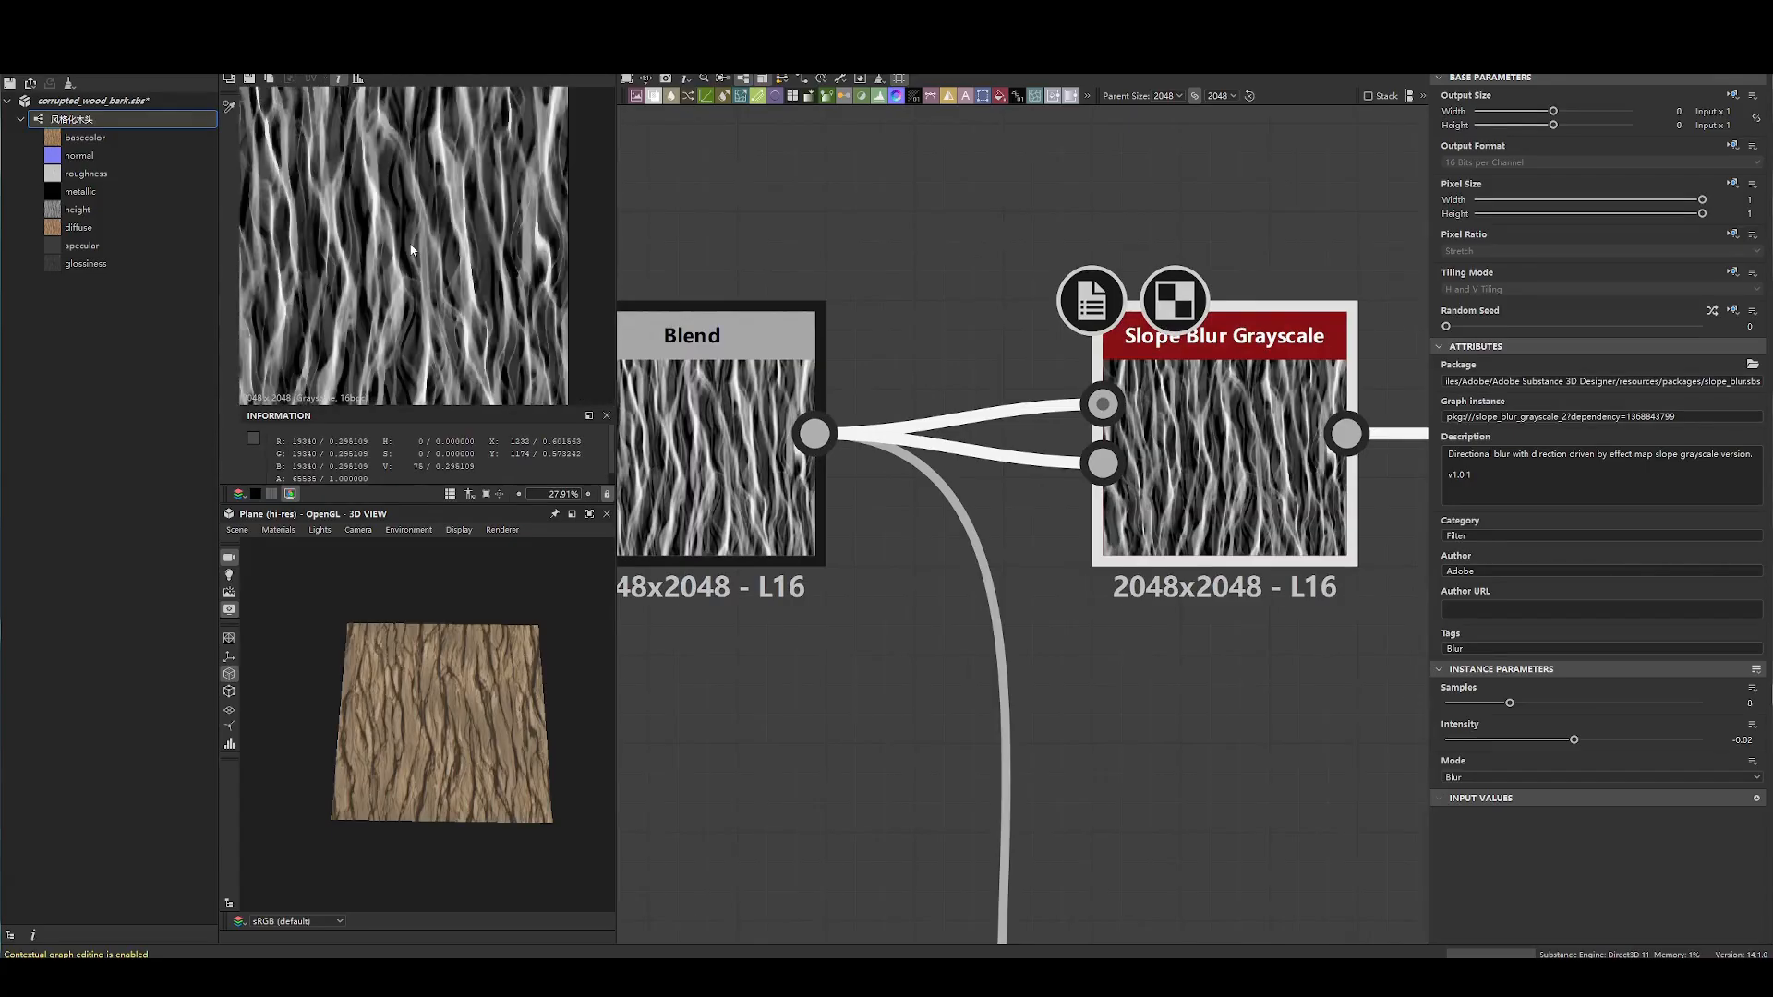
pyautogui.scroll(11, 412, 249)
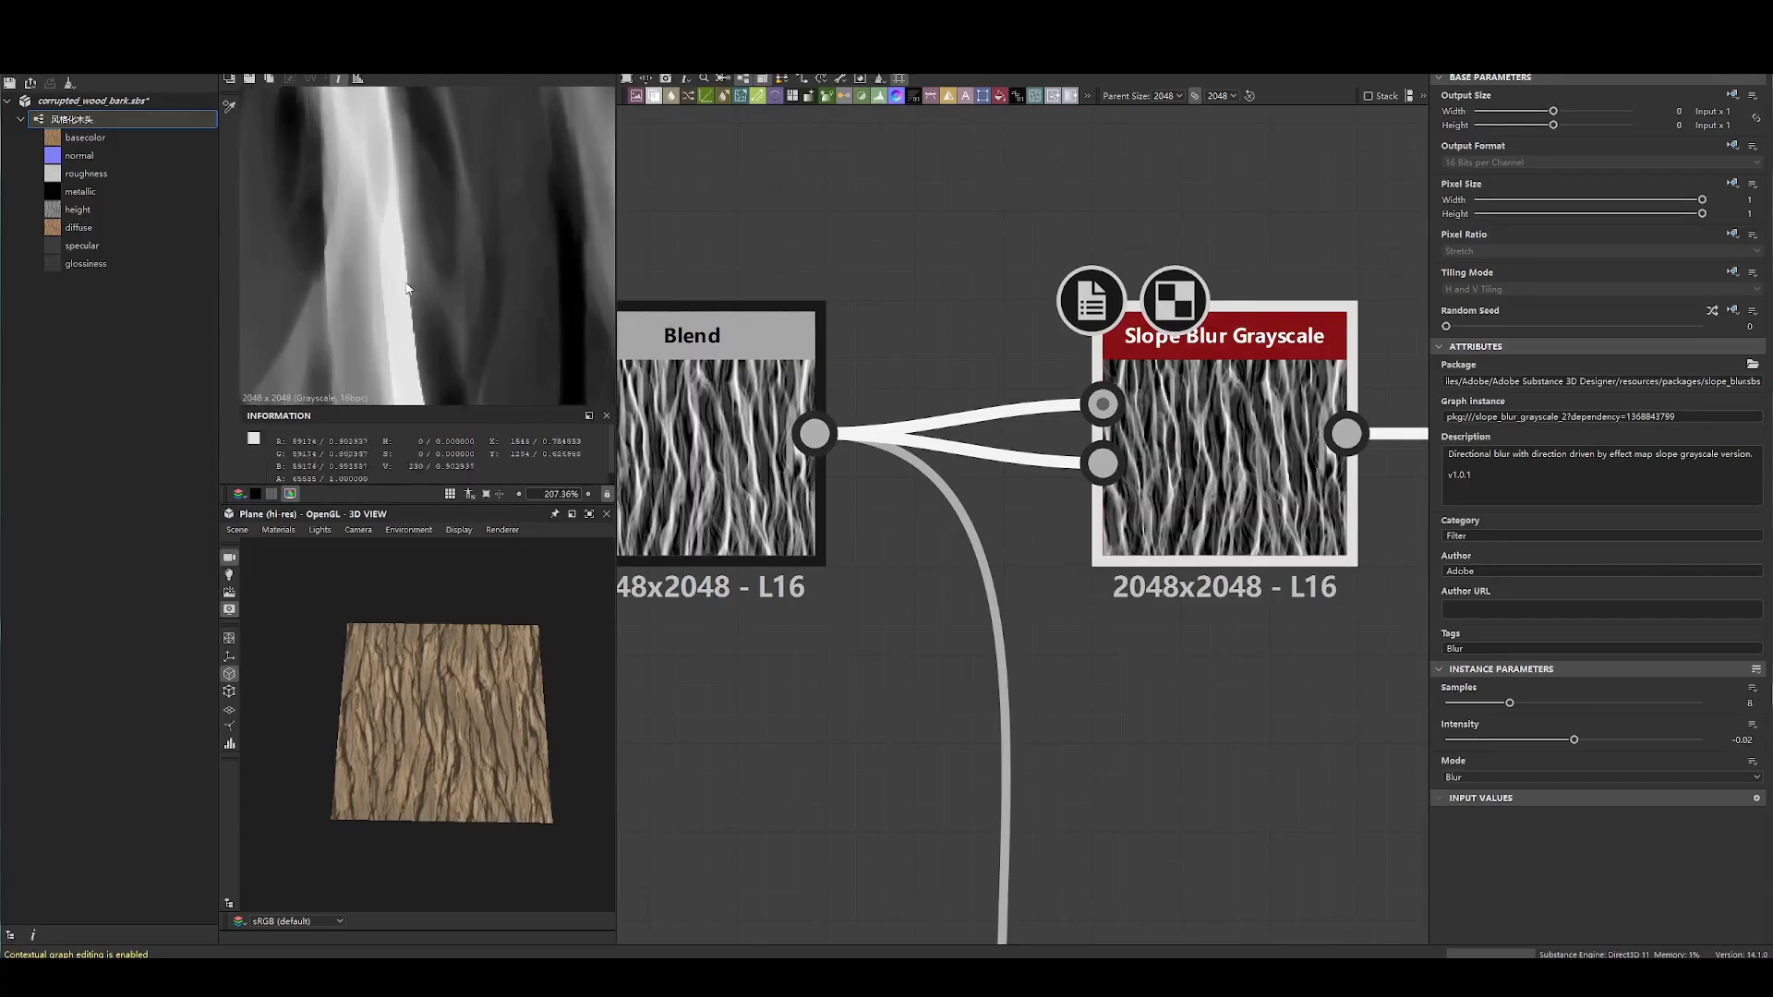
# - Alternate between the final Blend and the main Slope Blur Grayscale previews, examining the edge of one bright strand up close
pyautogui.doubleClick(729, 447)
pyautogui.doubleClick(1166, 458)
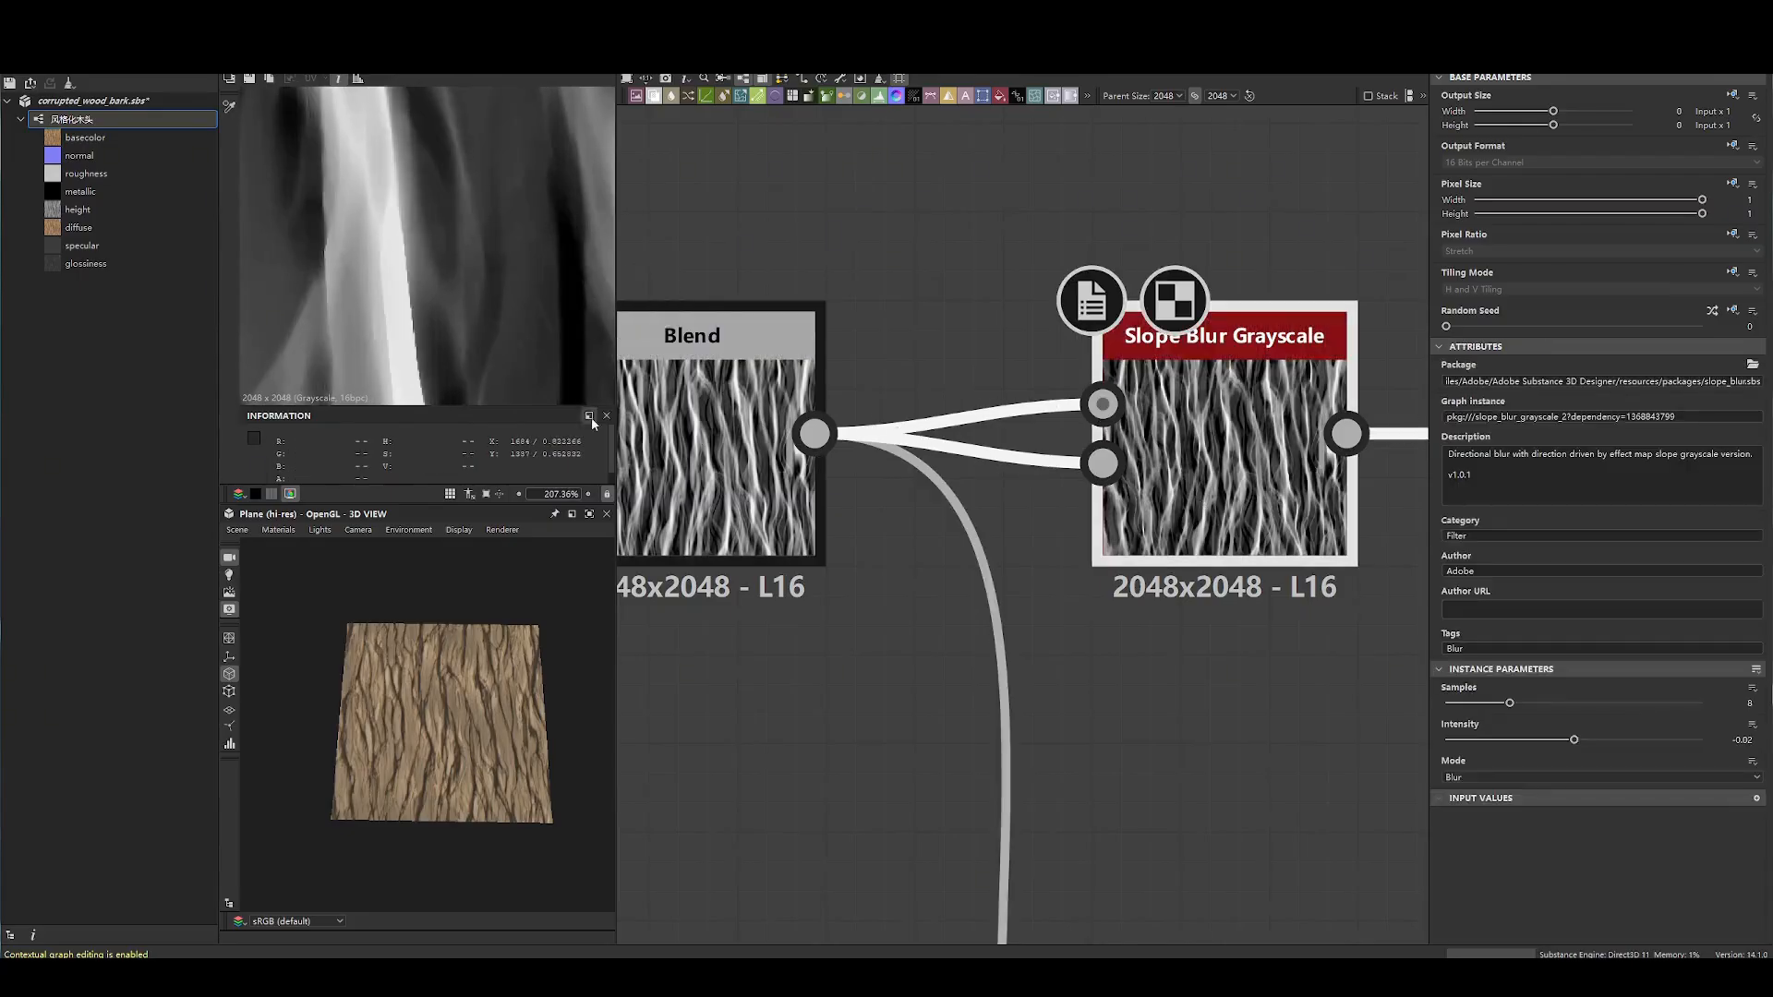
pyautogui.doubleClick(728, 438)
pyautogui.doubleClick(1166, 452)
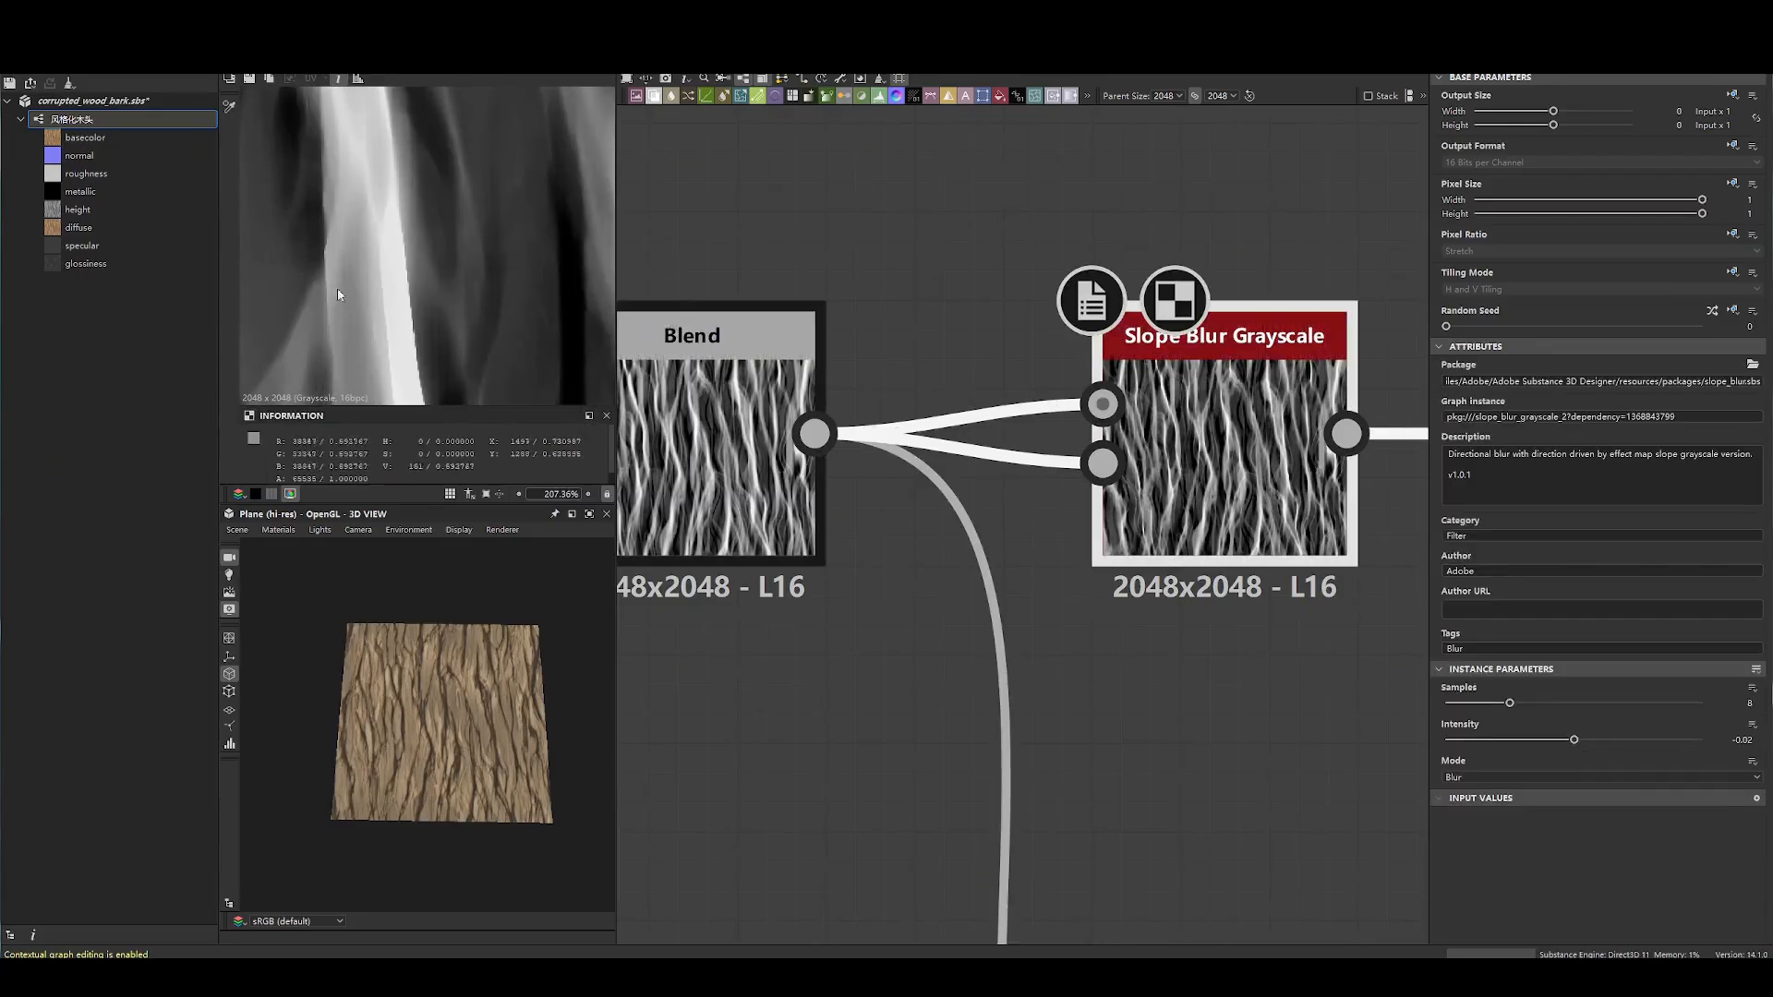
pyautogui.doubleClick(729, 443)
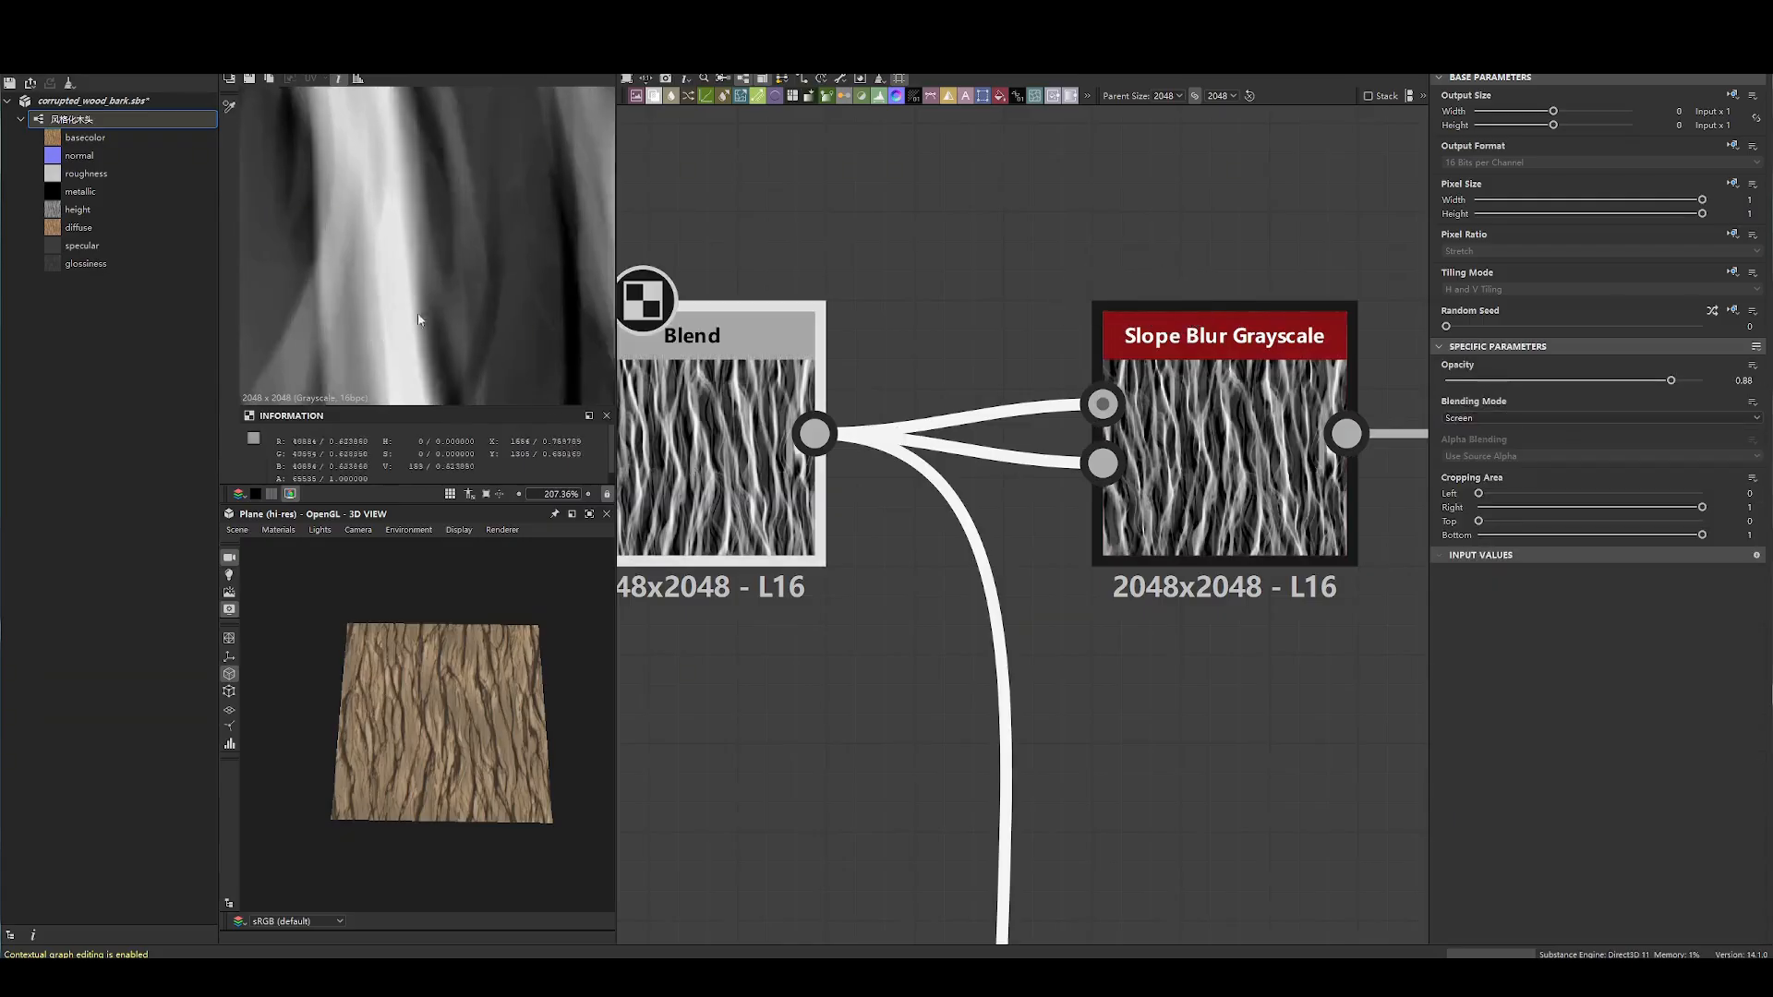
pyautogui.scroll(4, 414, 312)
pyautogui.doubleClick(1165, 453)
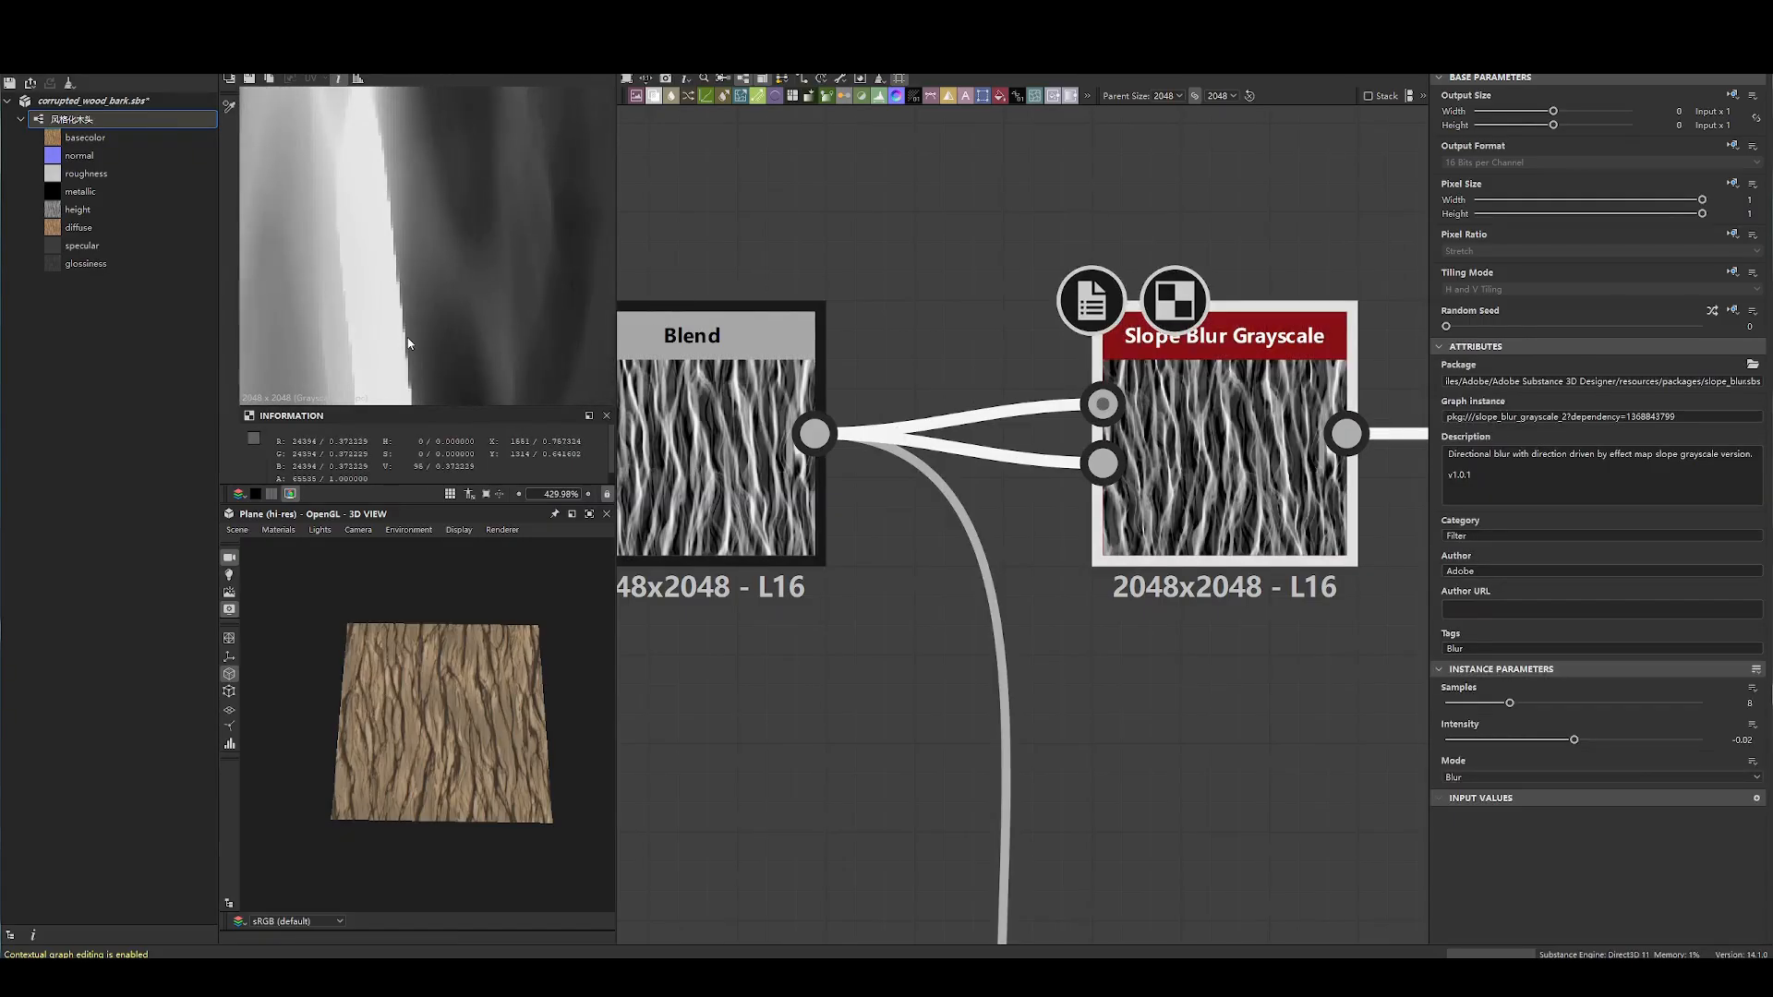
# - Compare the final Blend and main Slope Blur Grayscale outputs again, examining the strands in another area of the texture
pyautogui.scroll(-10, 409, 342)
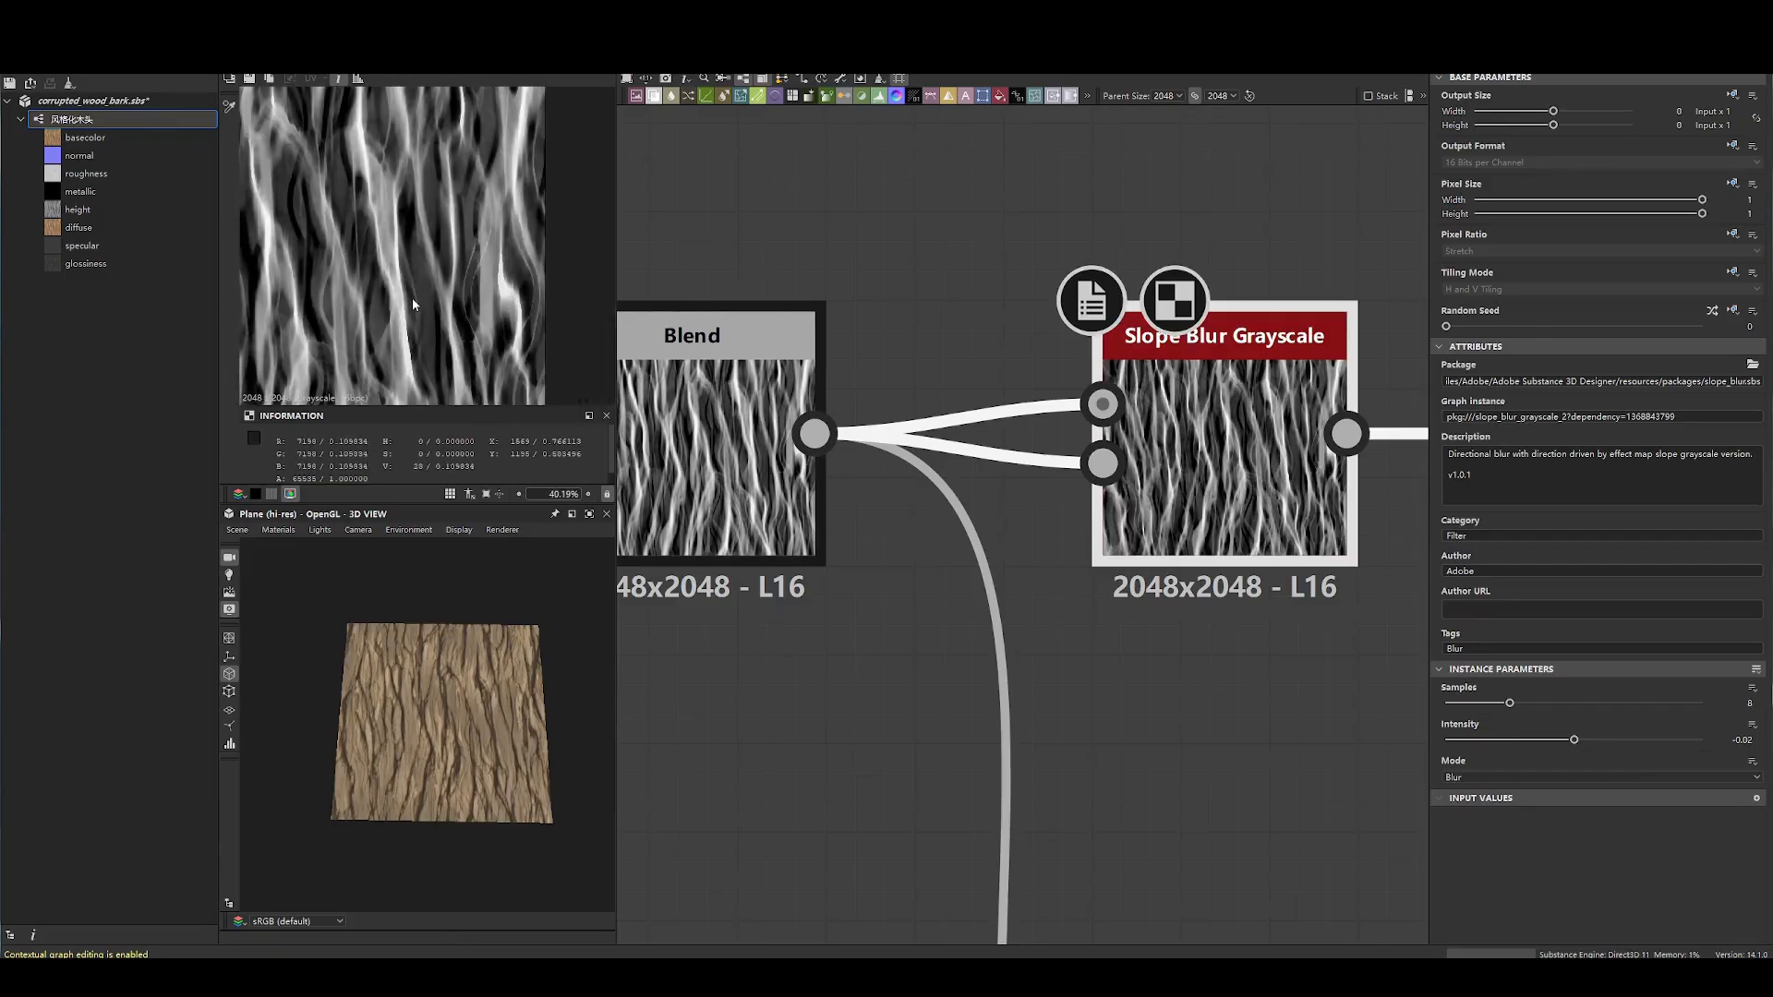
pyautogui.scroll(-3, 412, 305)
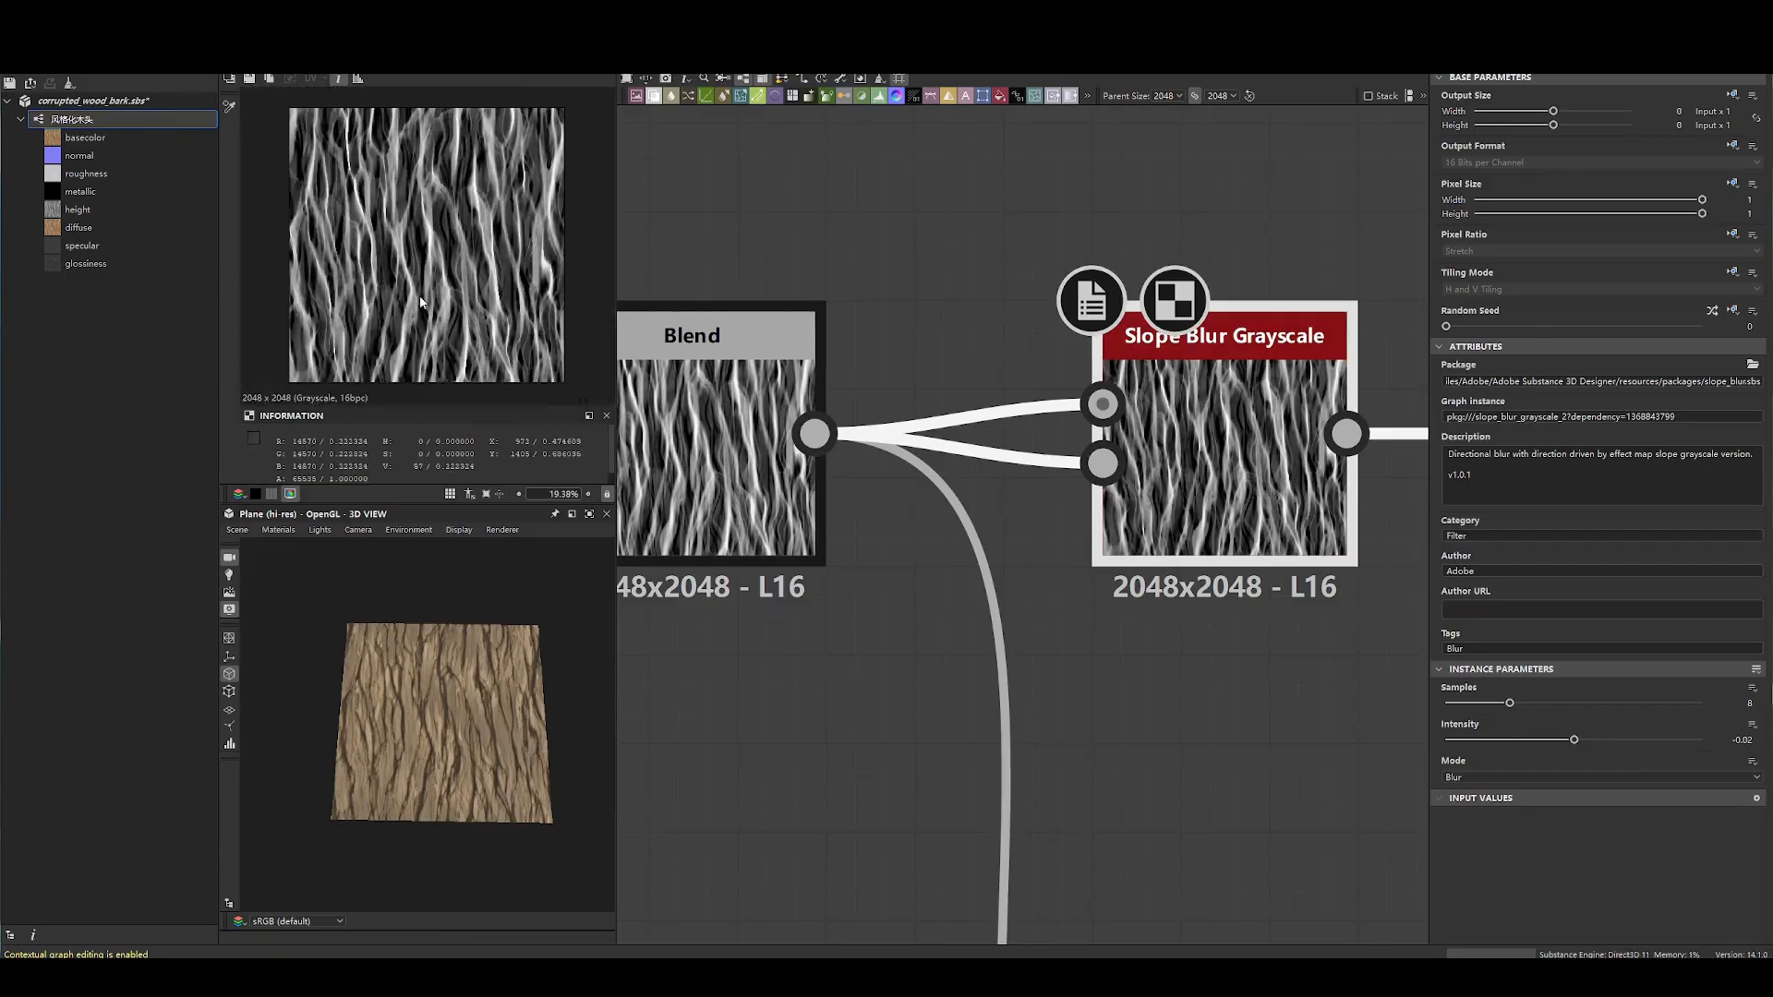
pyautogui.click(742, 423)
pyautogui.doubleClick(741, 423)
pyautogui.scroll(5, 443, 340)
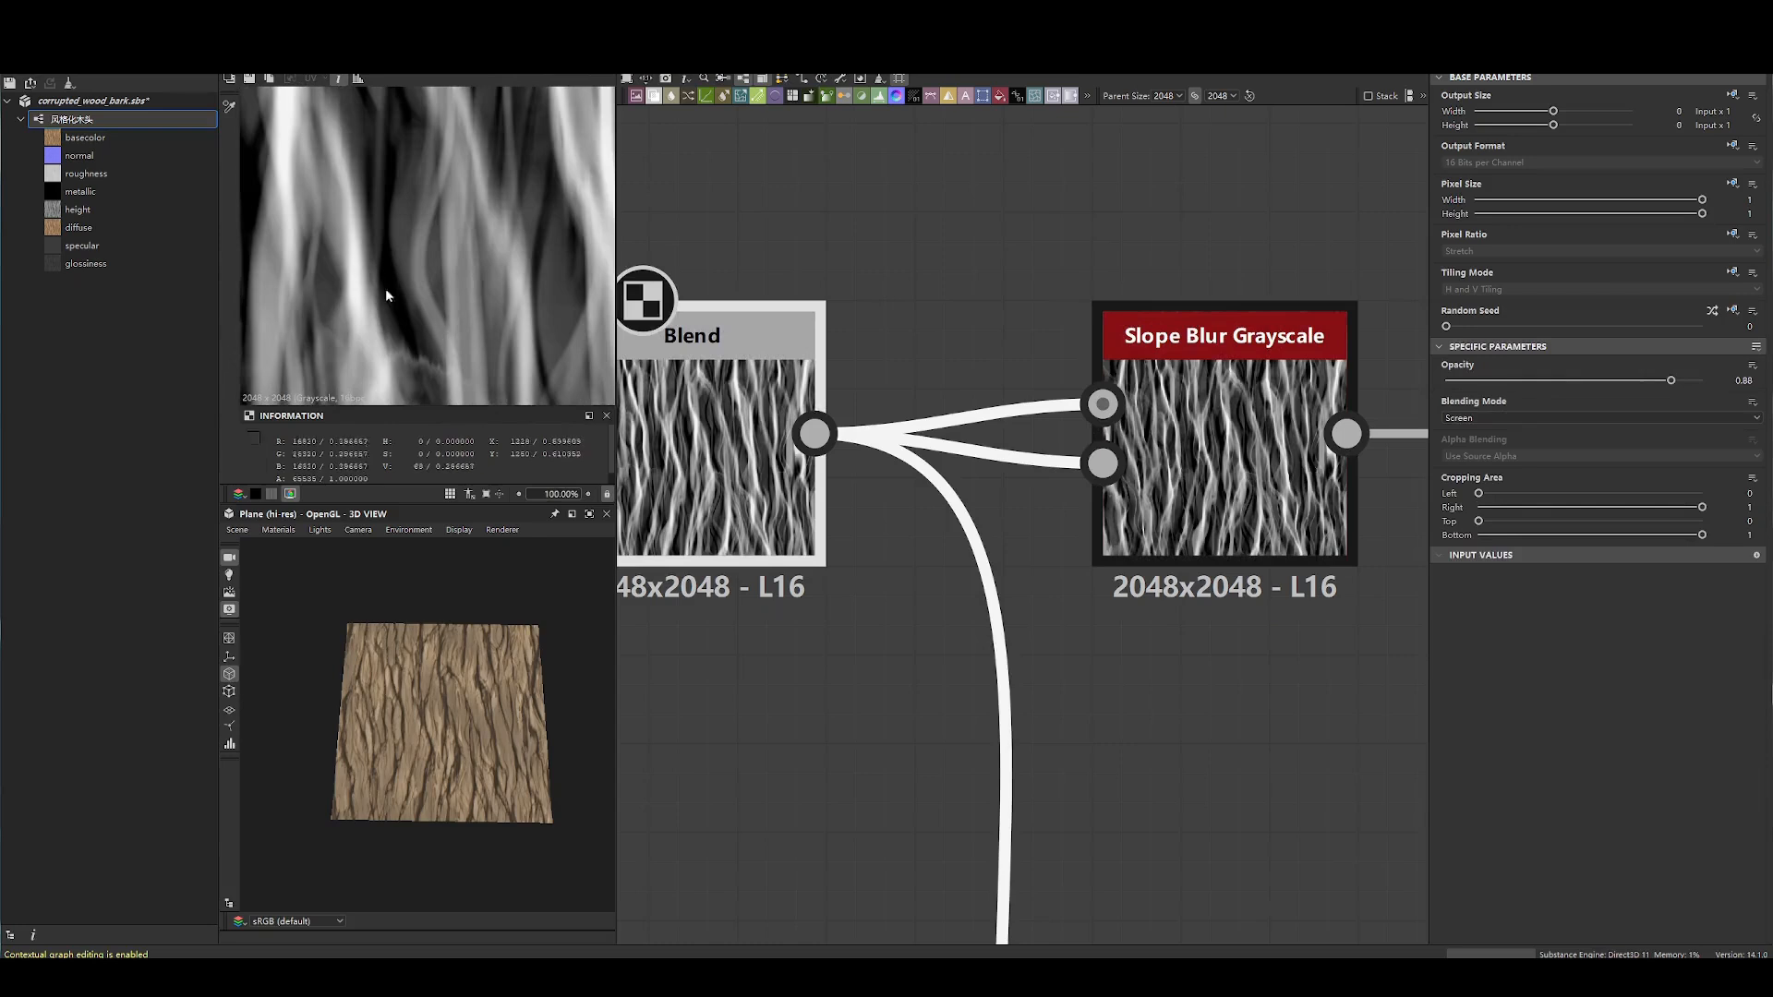
pyautogui.moveTo(475, 284); pyautogui.dragTo(549, 259, button='middle')
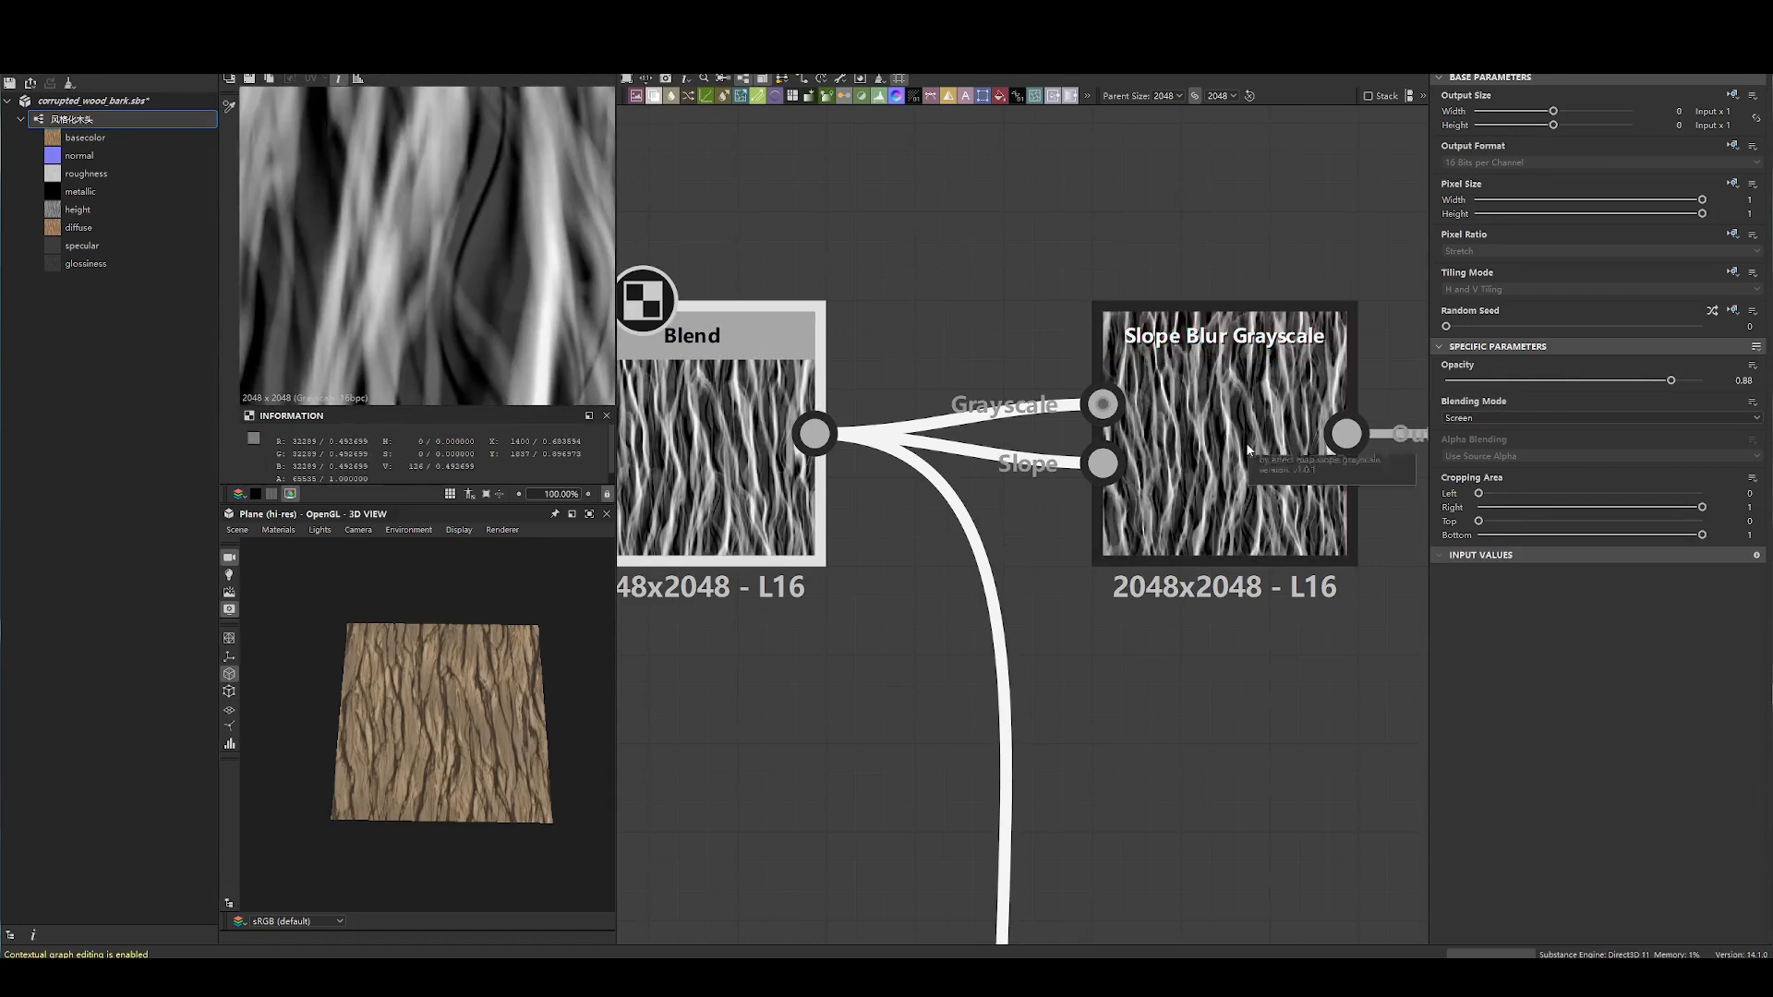
pyautogui.doubleClick(1224, 472)
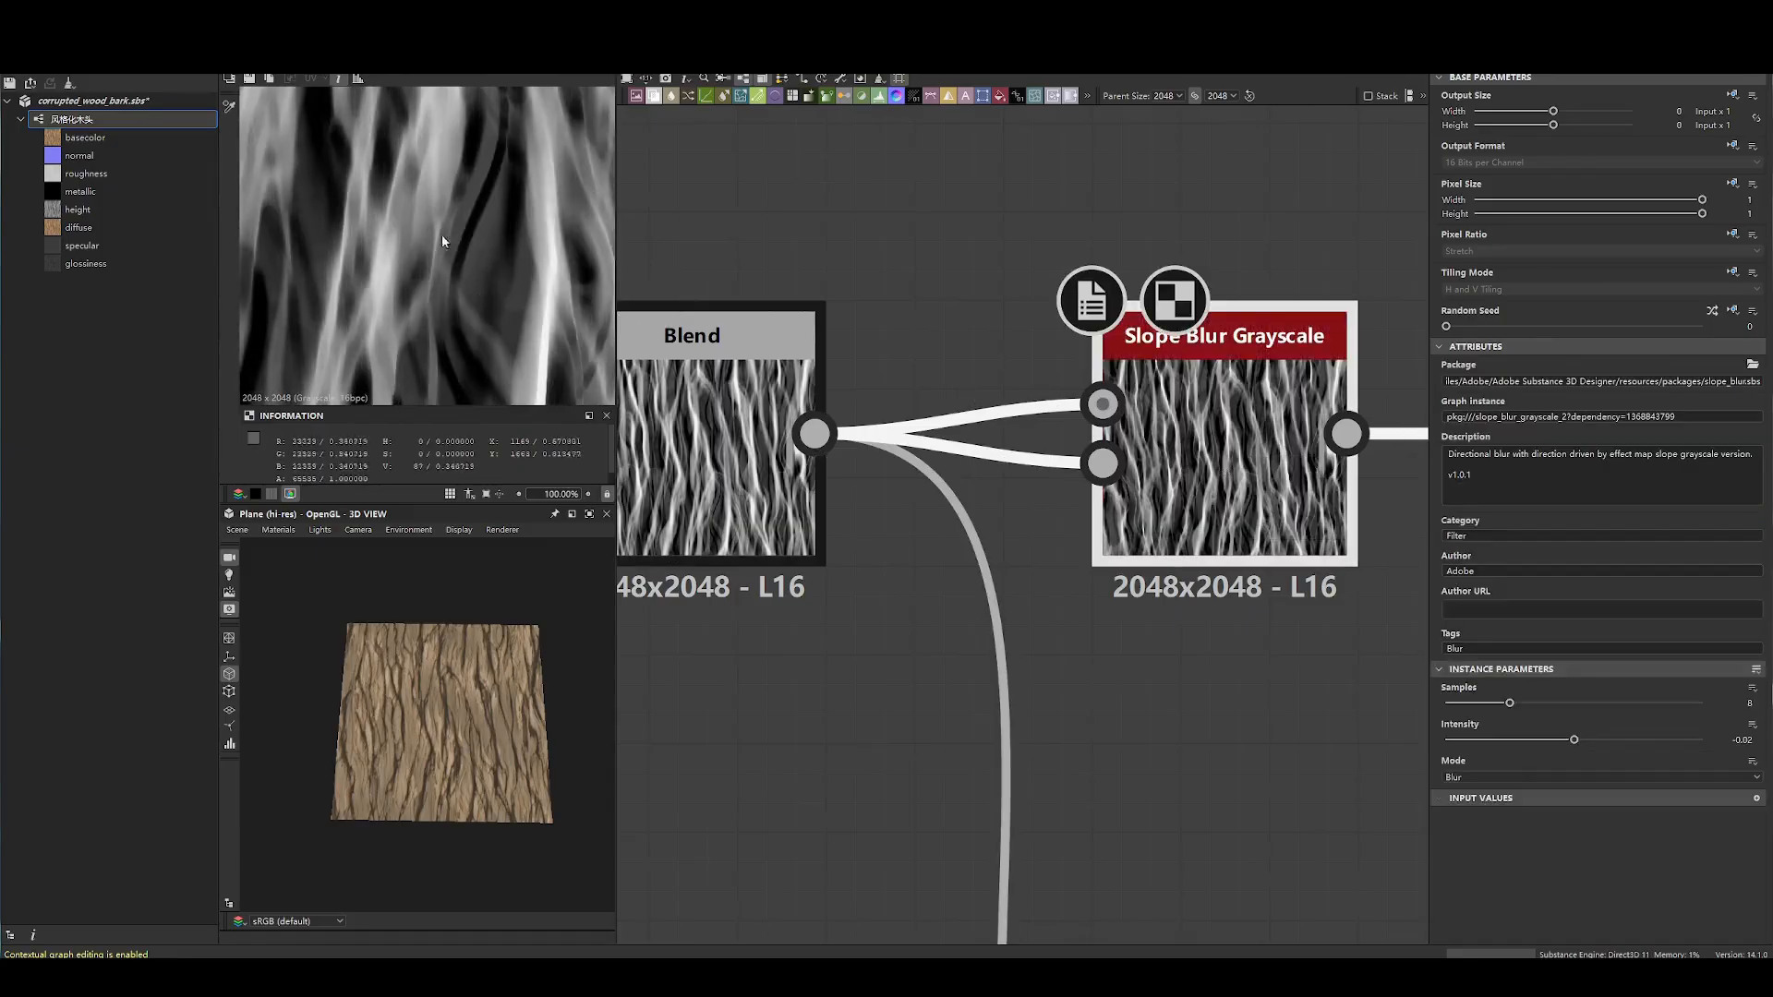
pyautogui.scroll(4, 406, 223)
pyautogui.doubleClick(691, 397)
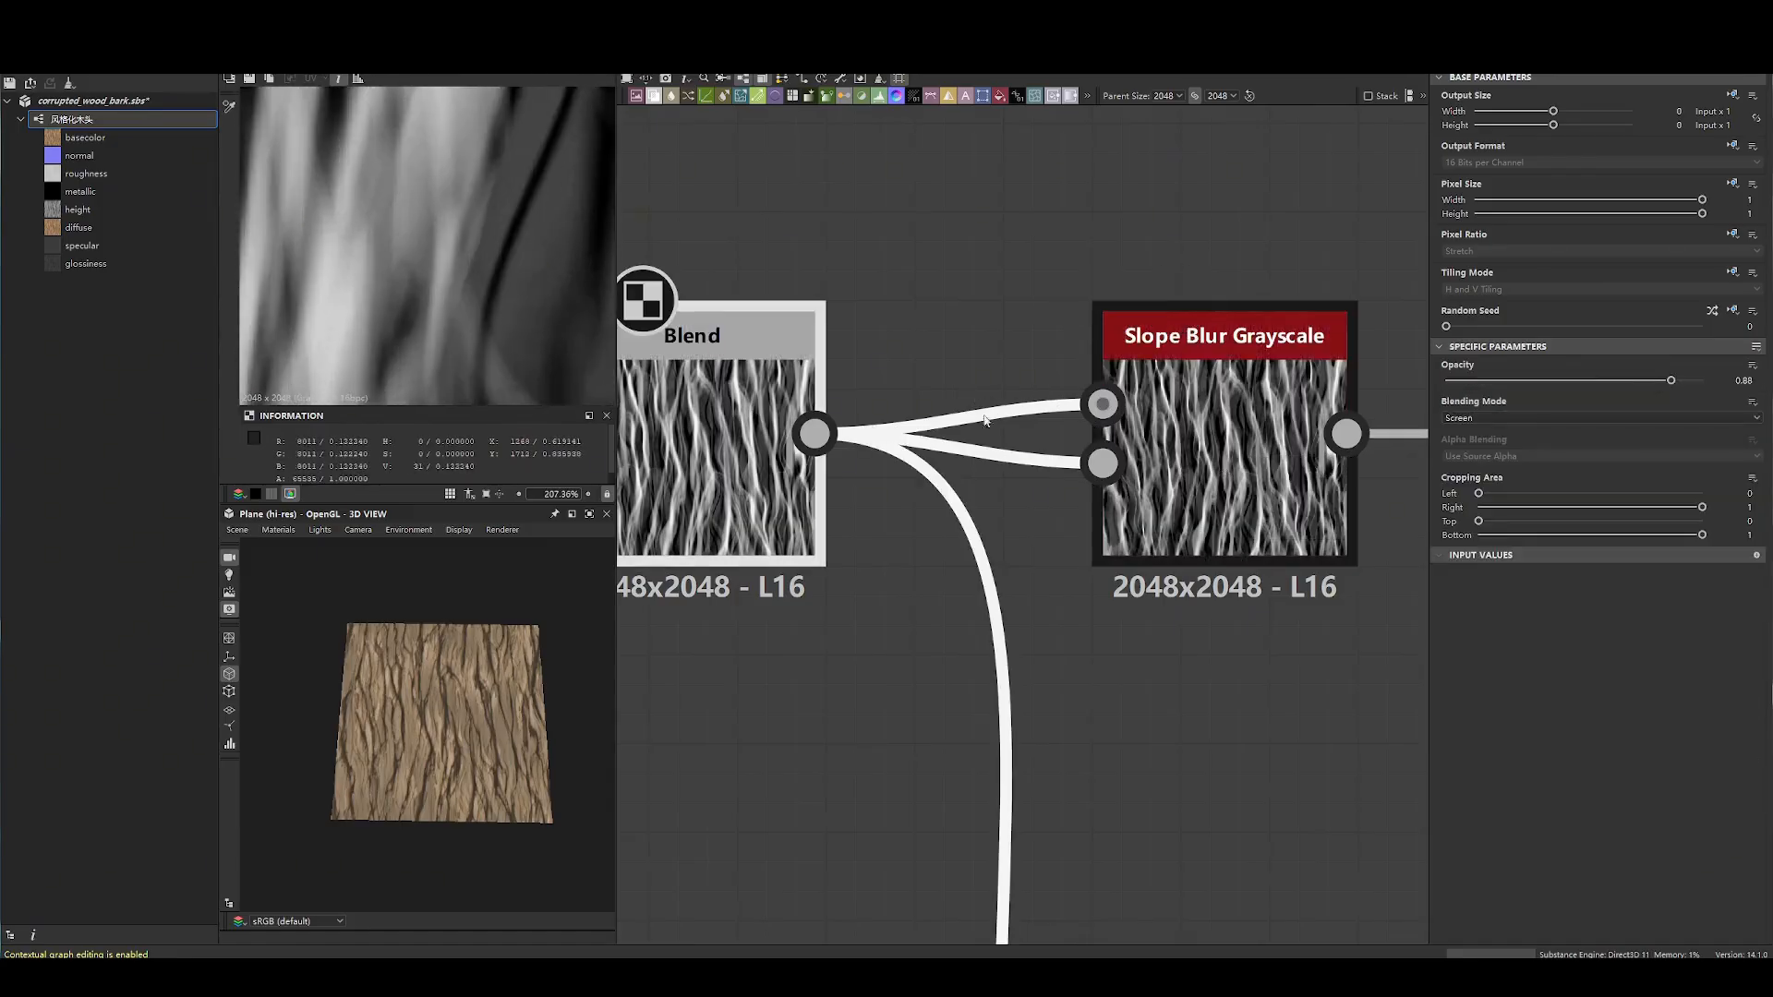
# - Compare the main Slope Blur Grayscale with the final Blend, examining both the fine strands and the whole pattern
pyautogui.doubleClick(1192, 434)
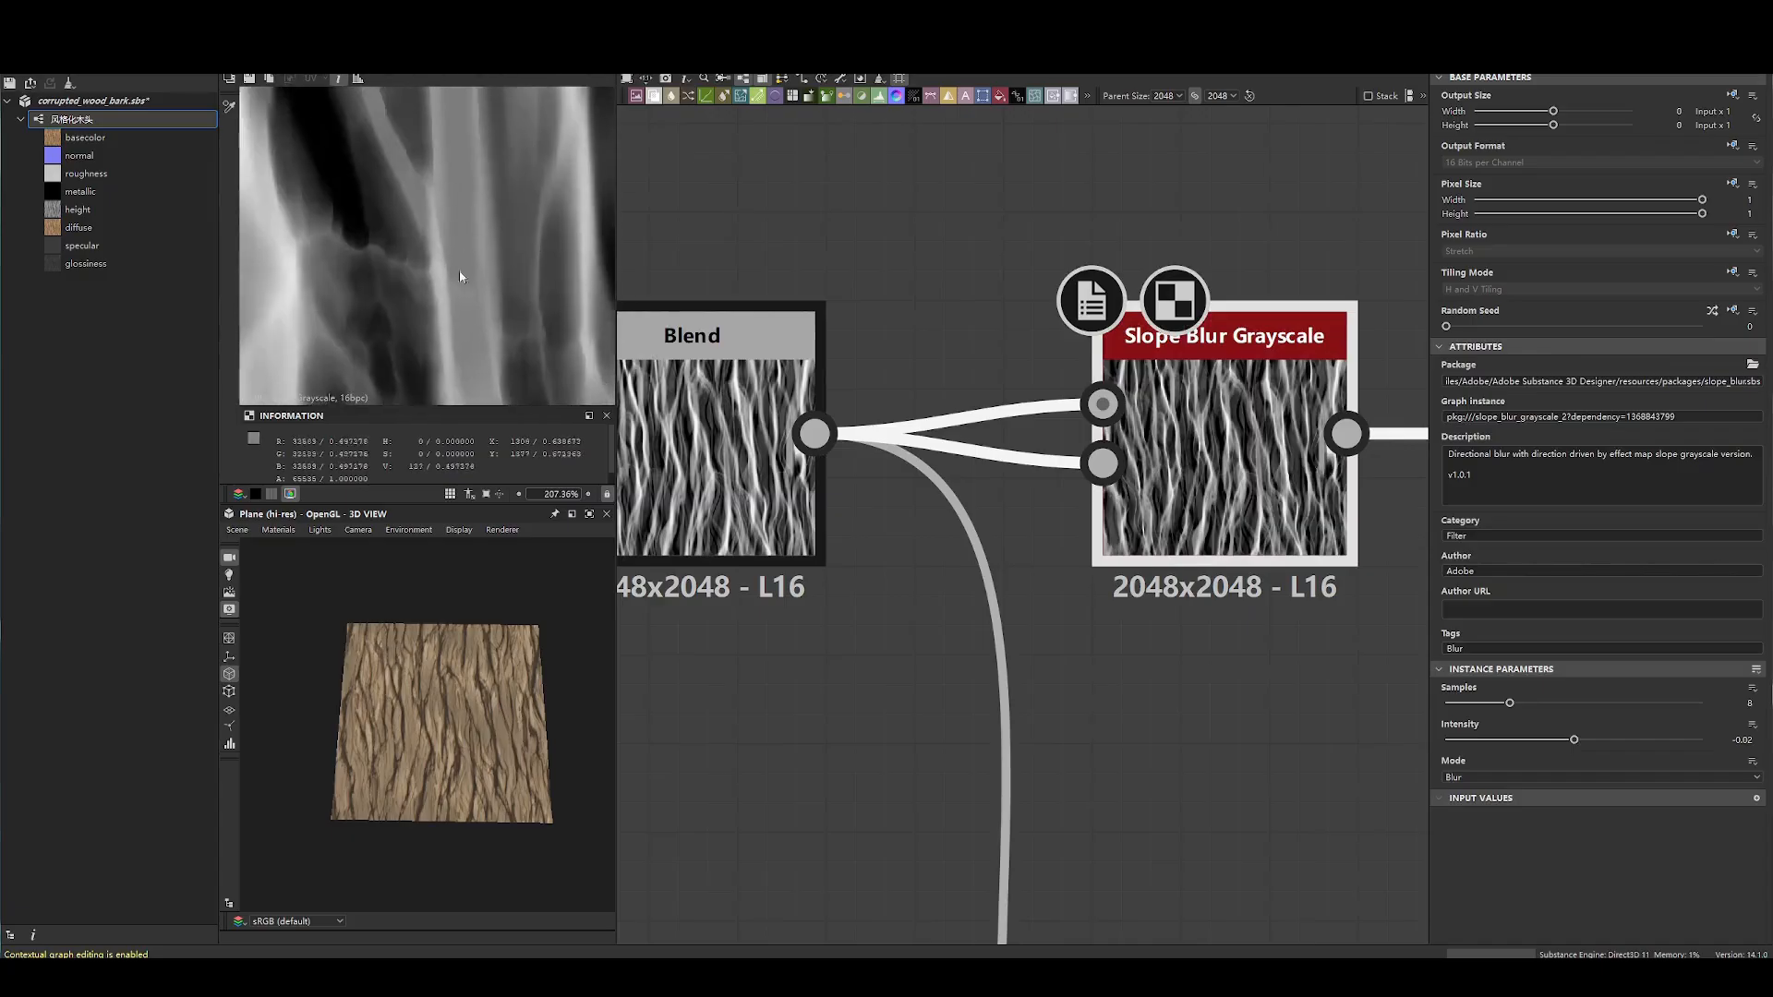
pyautogui.scroll(-4, 562, 283)
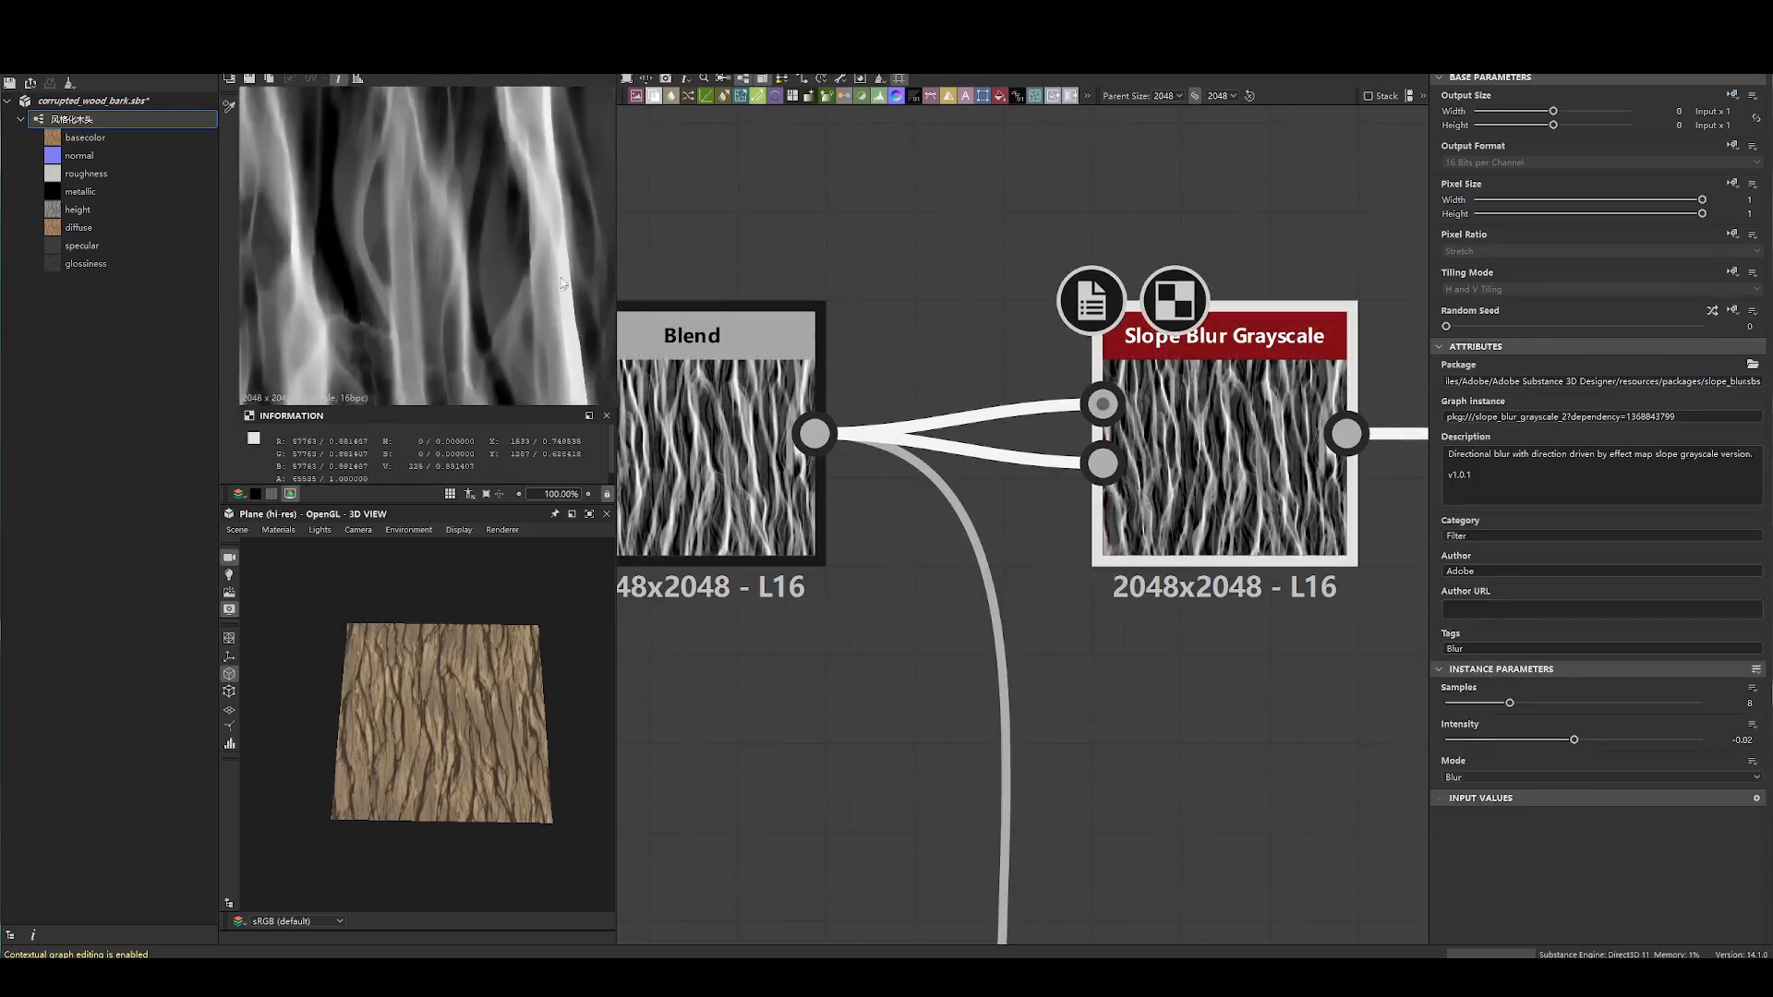
pyautogui.scroll(-2, 452, 258)
pyautogui.scroll(-8, 451, 258)
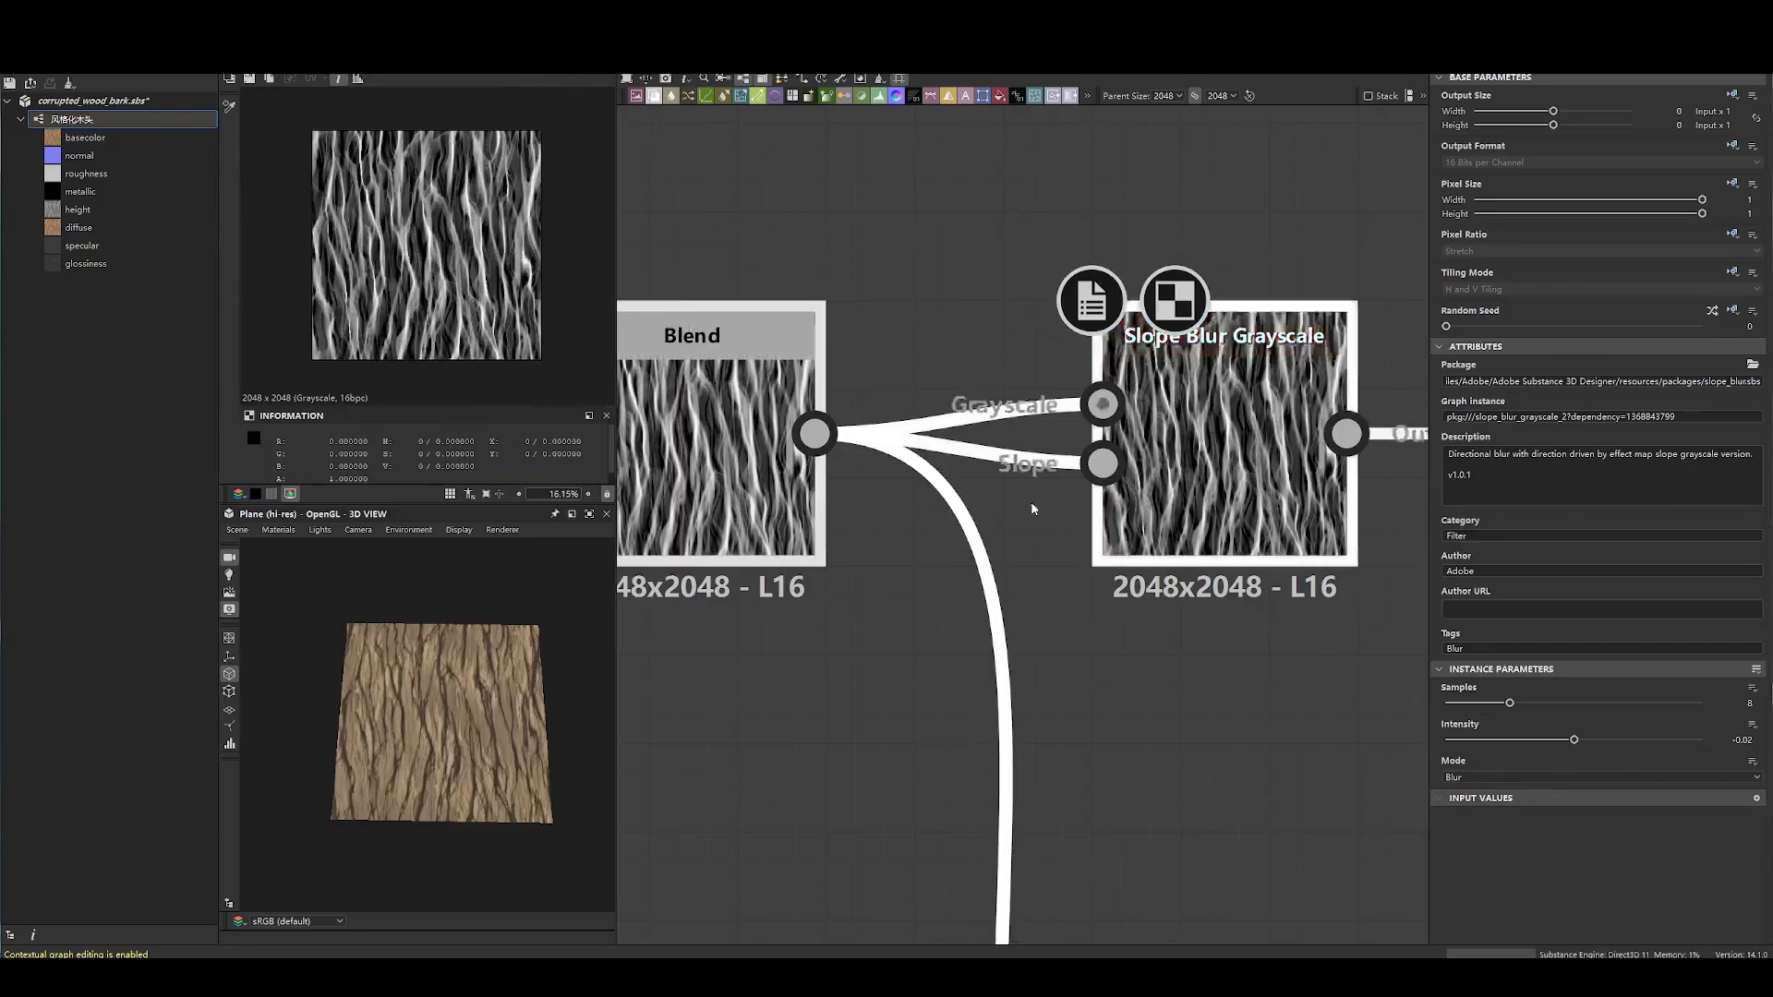
pyautogui.scroll(5, 439, 214)
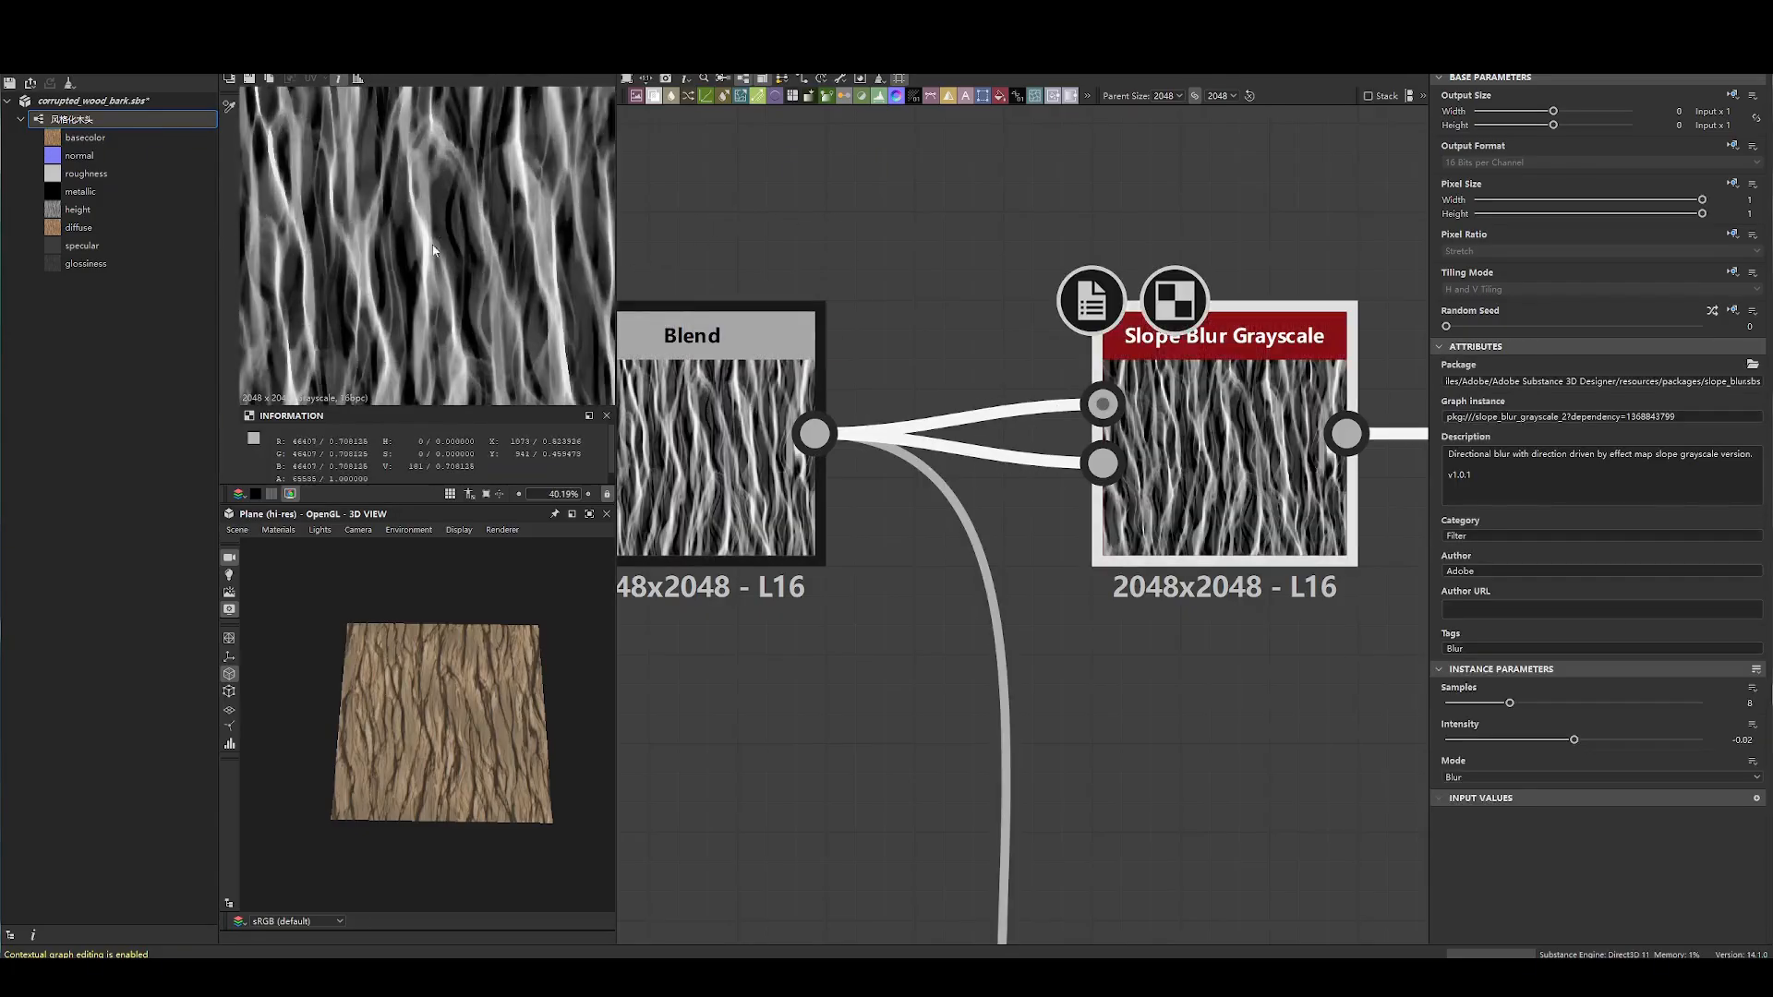
pyautogui.scroll(-4, 434, 242)
pyautogui.doubleClick(717, 434)
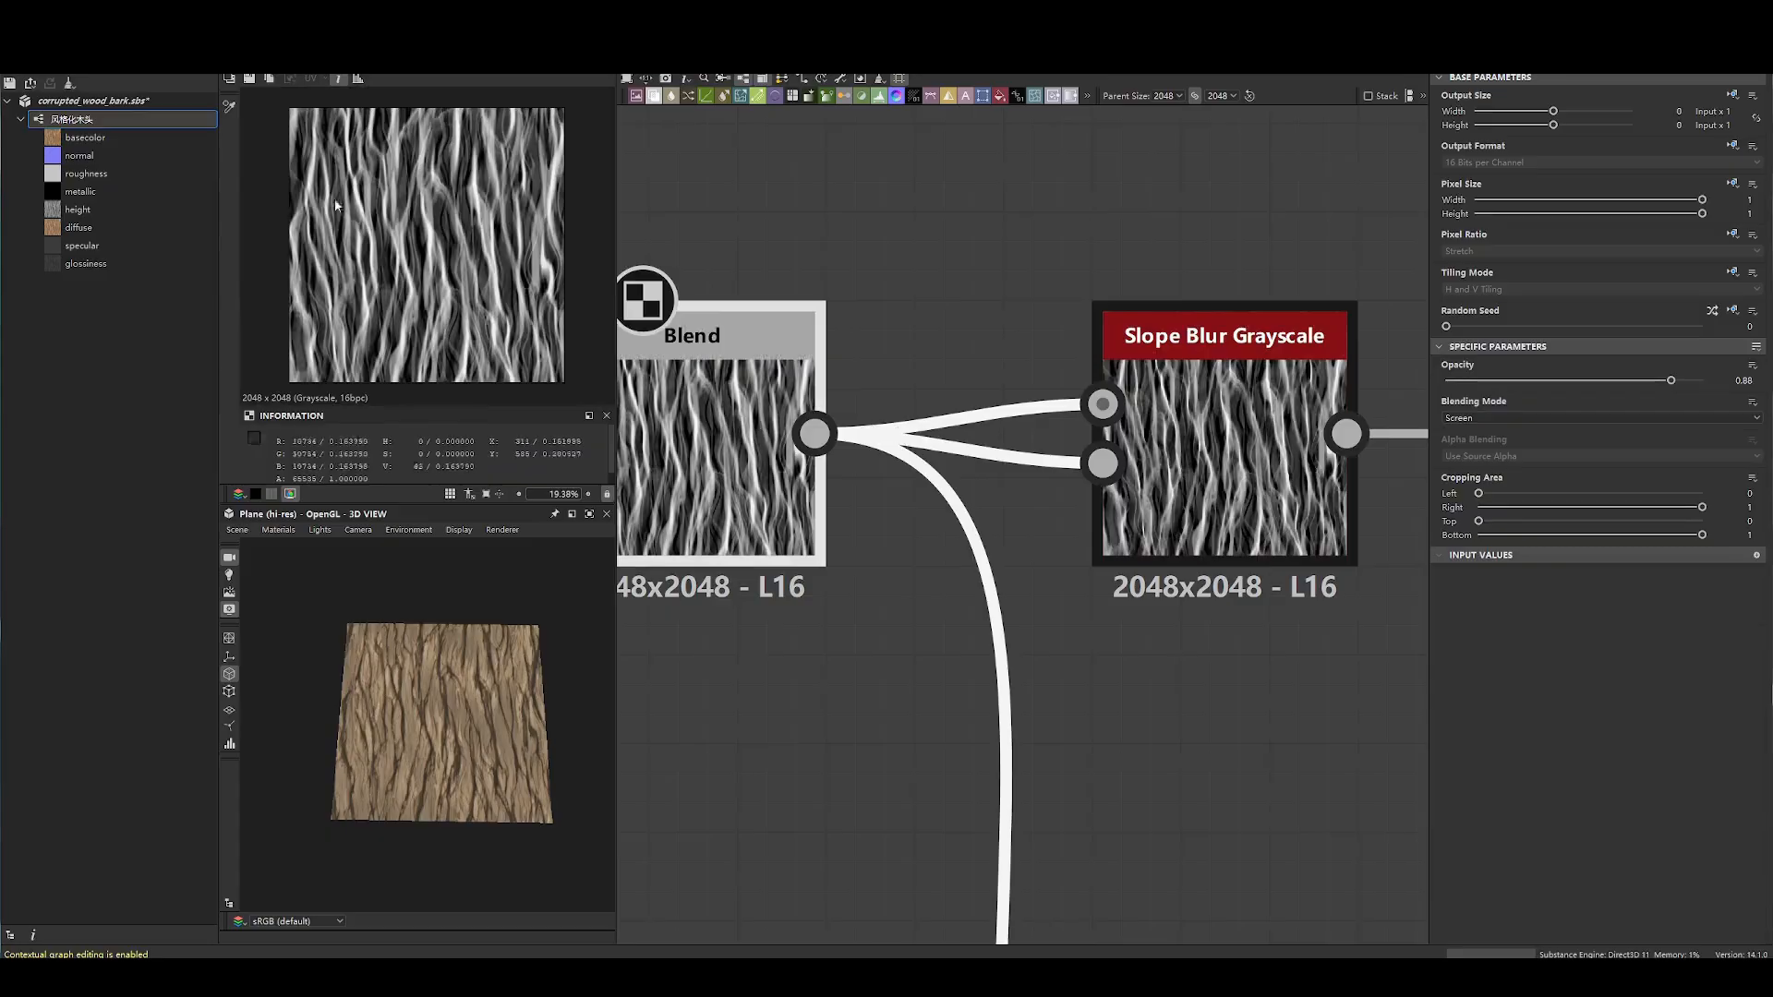
pyautogui.click(1183, 485)
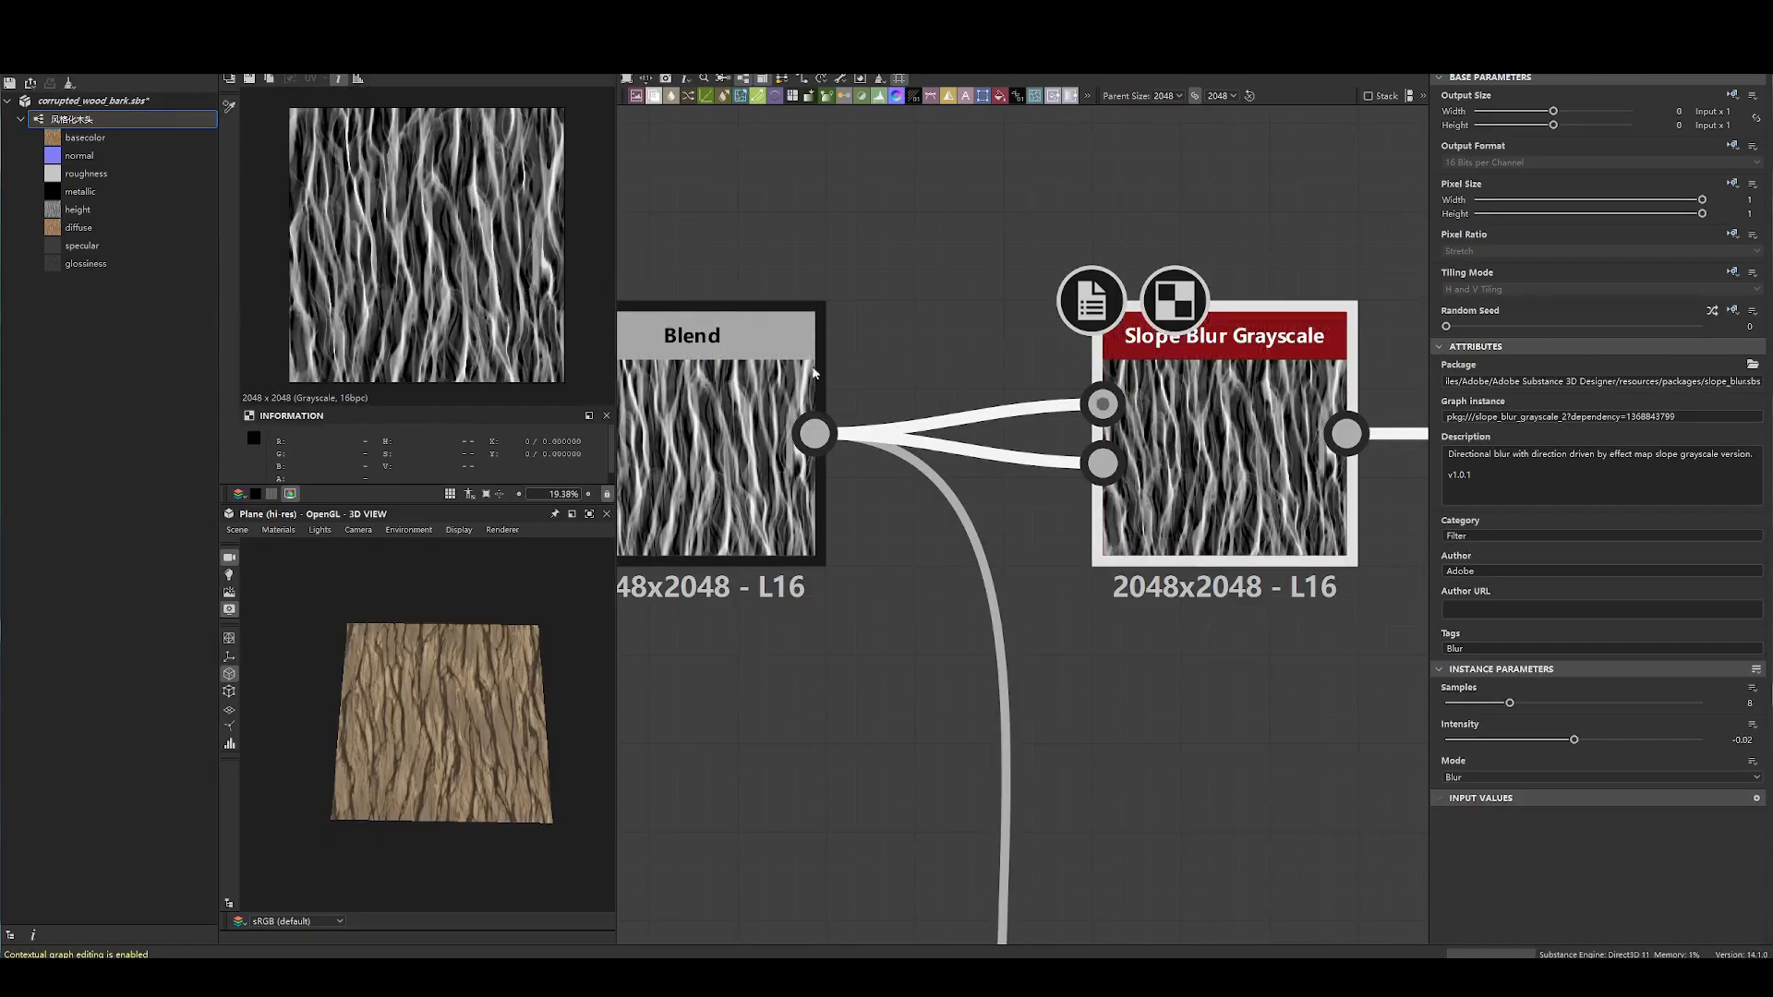
pyautogui.scroll(4, 329, 275)
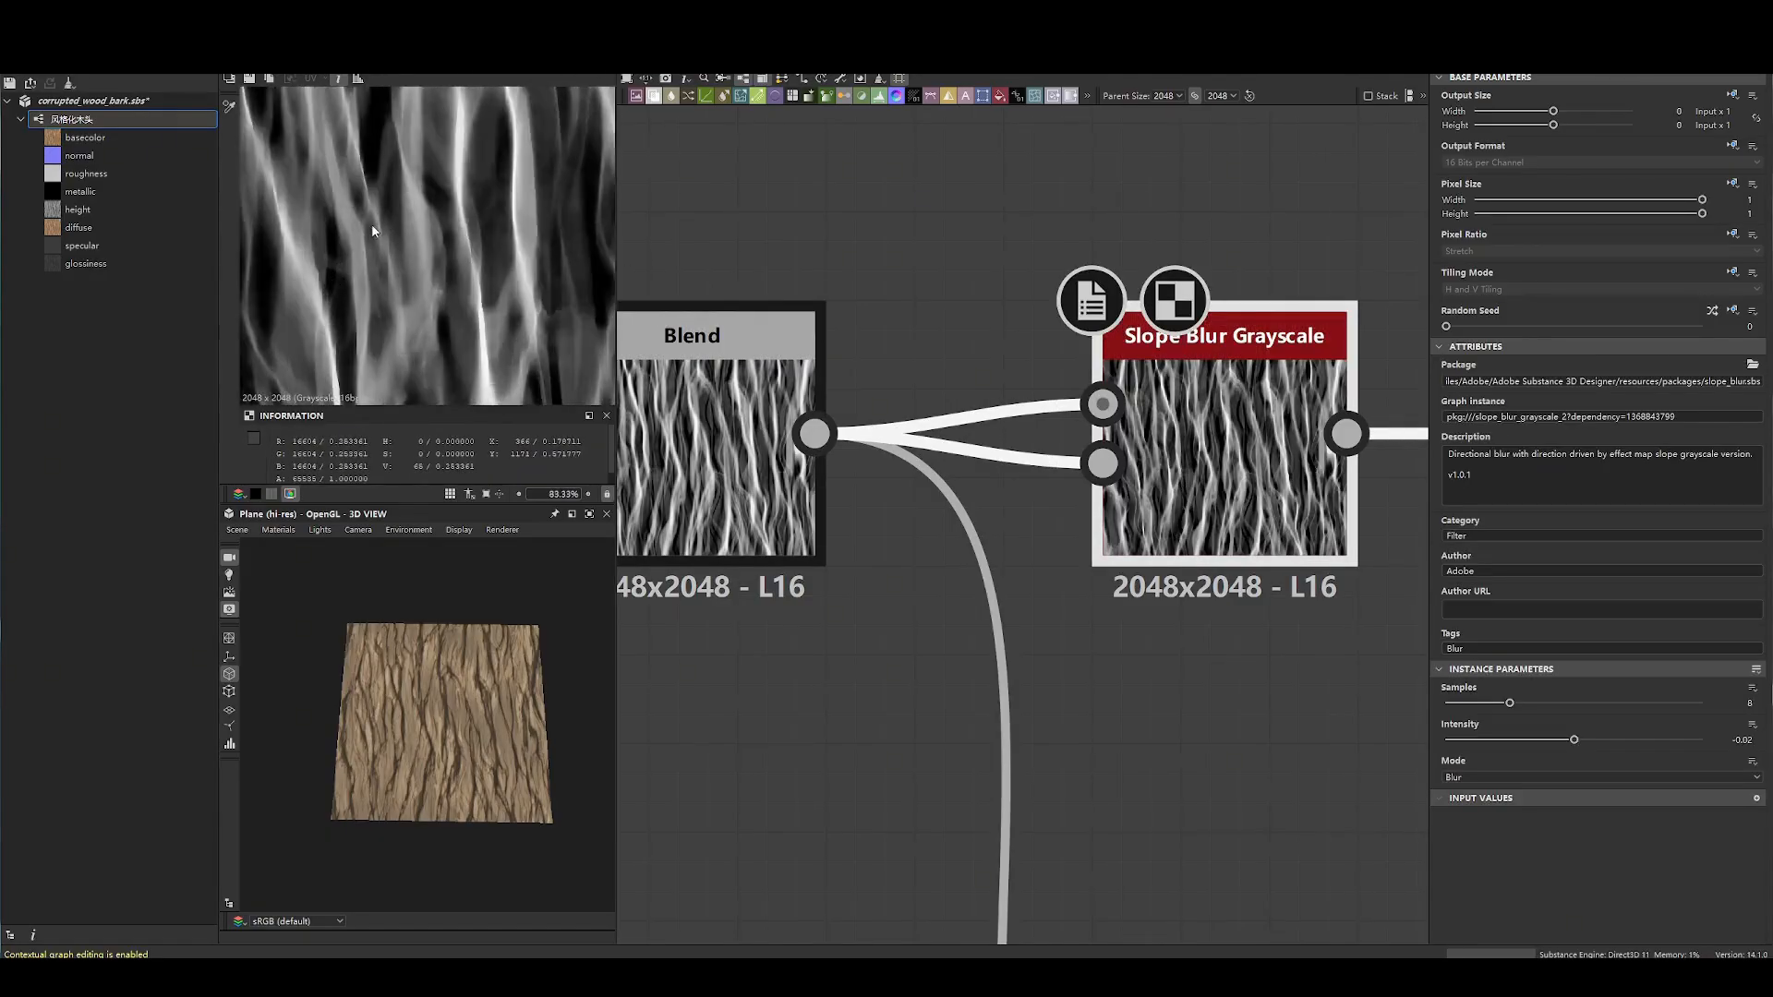
pyautogui.scroll(-5, 329, 275)
# - Switch the preview repeatedly between the final Blend and the main Slope Blur Grayscale, examining the strands at medium magnification
pyautogui.scroll(-4, 1150, 420)
pyautogui.click(1112, 522)
pyautogui.doubleClick(1166, 439)
pyautogui.doubleClick(1020, 434)
pyautogui.click(1170, 445)
pyautogui.doubleClick(1169, 445)
pyautogui.scroll(5, 458, 253)
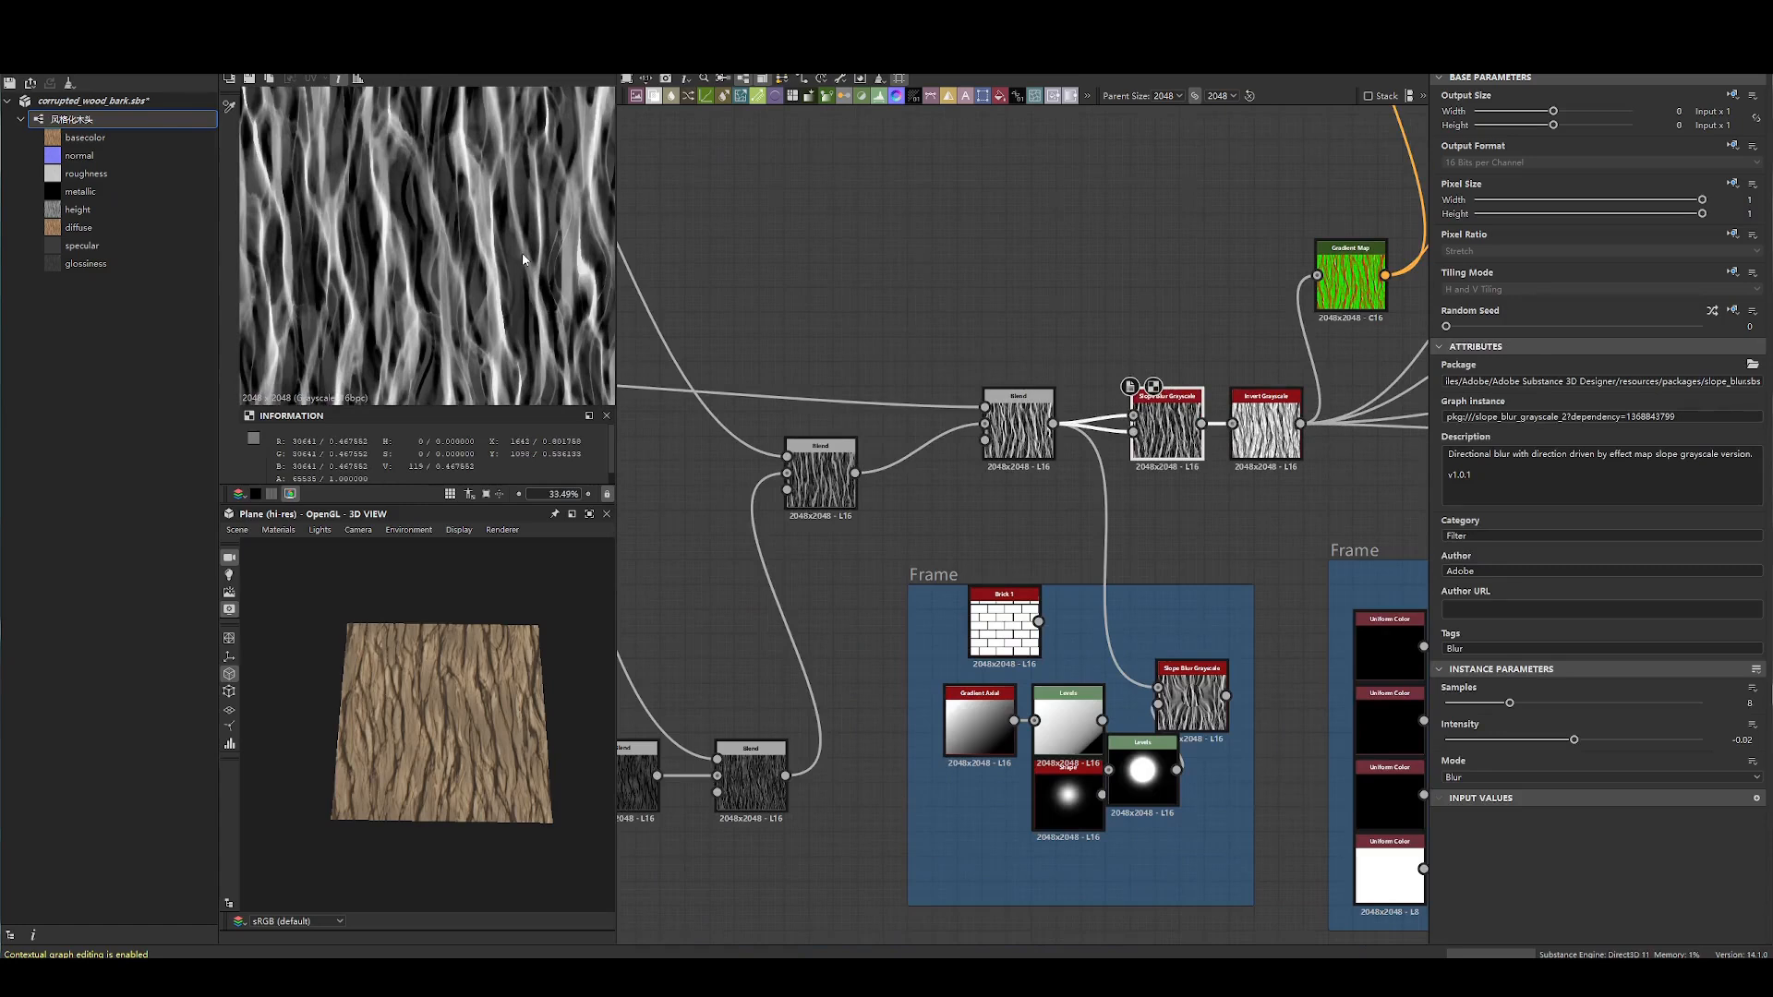
pyautogui.moveTo(945, 257); pyautogui.dragTo(1171, 462)
pyautogui.click(1169, 523)
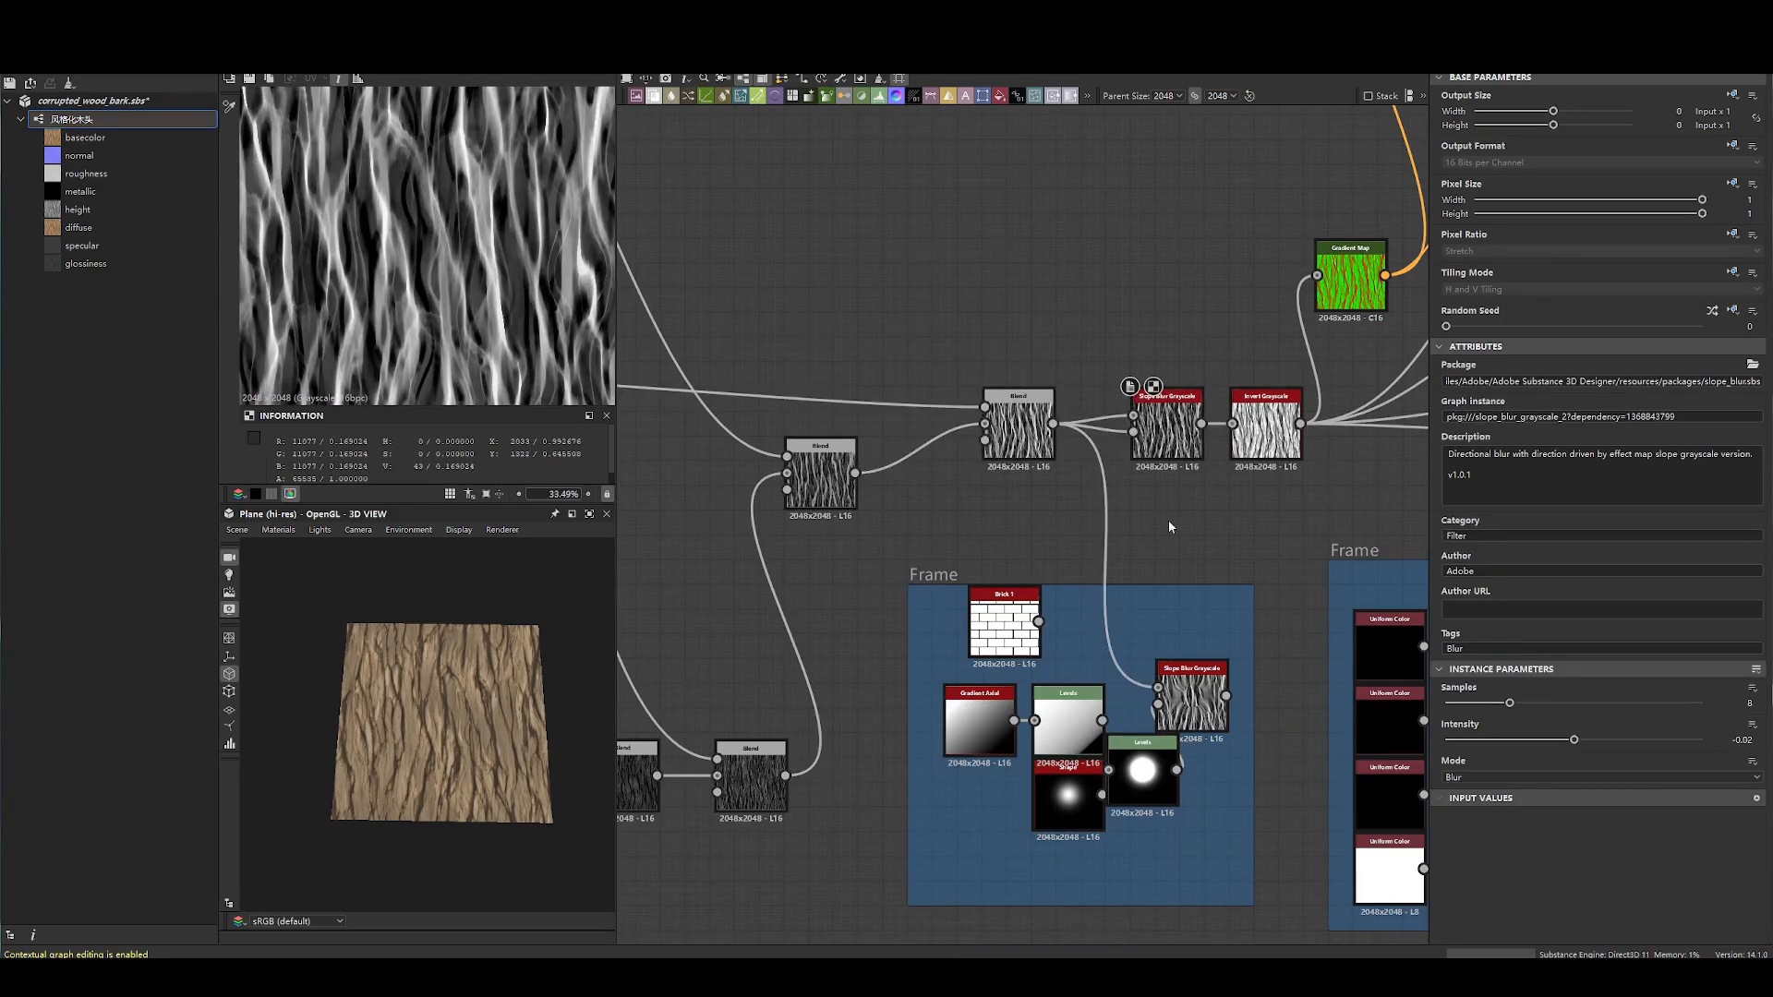
pyautogui.doubleClick(1021, 440)
pyautogui.doubleClick(1167, 450)
# - Try an intensity of 0.02 on the main Slope Blur Grayscale, restore -0.02, and examine the strands up close and as a whole
pyautogui.scroll(3, 1168, 449)
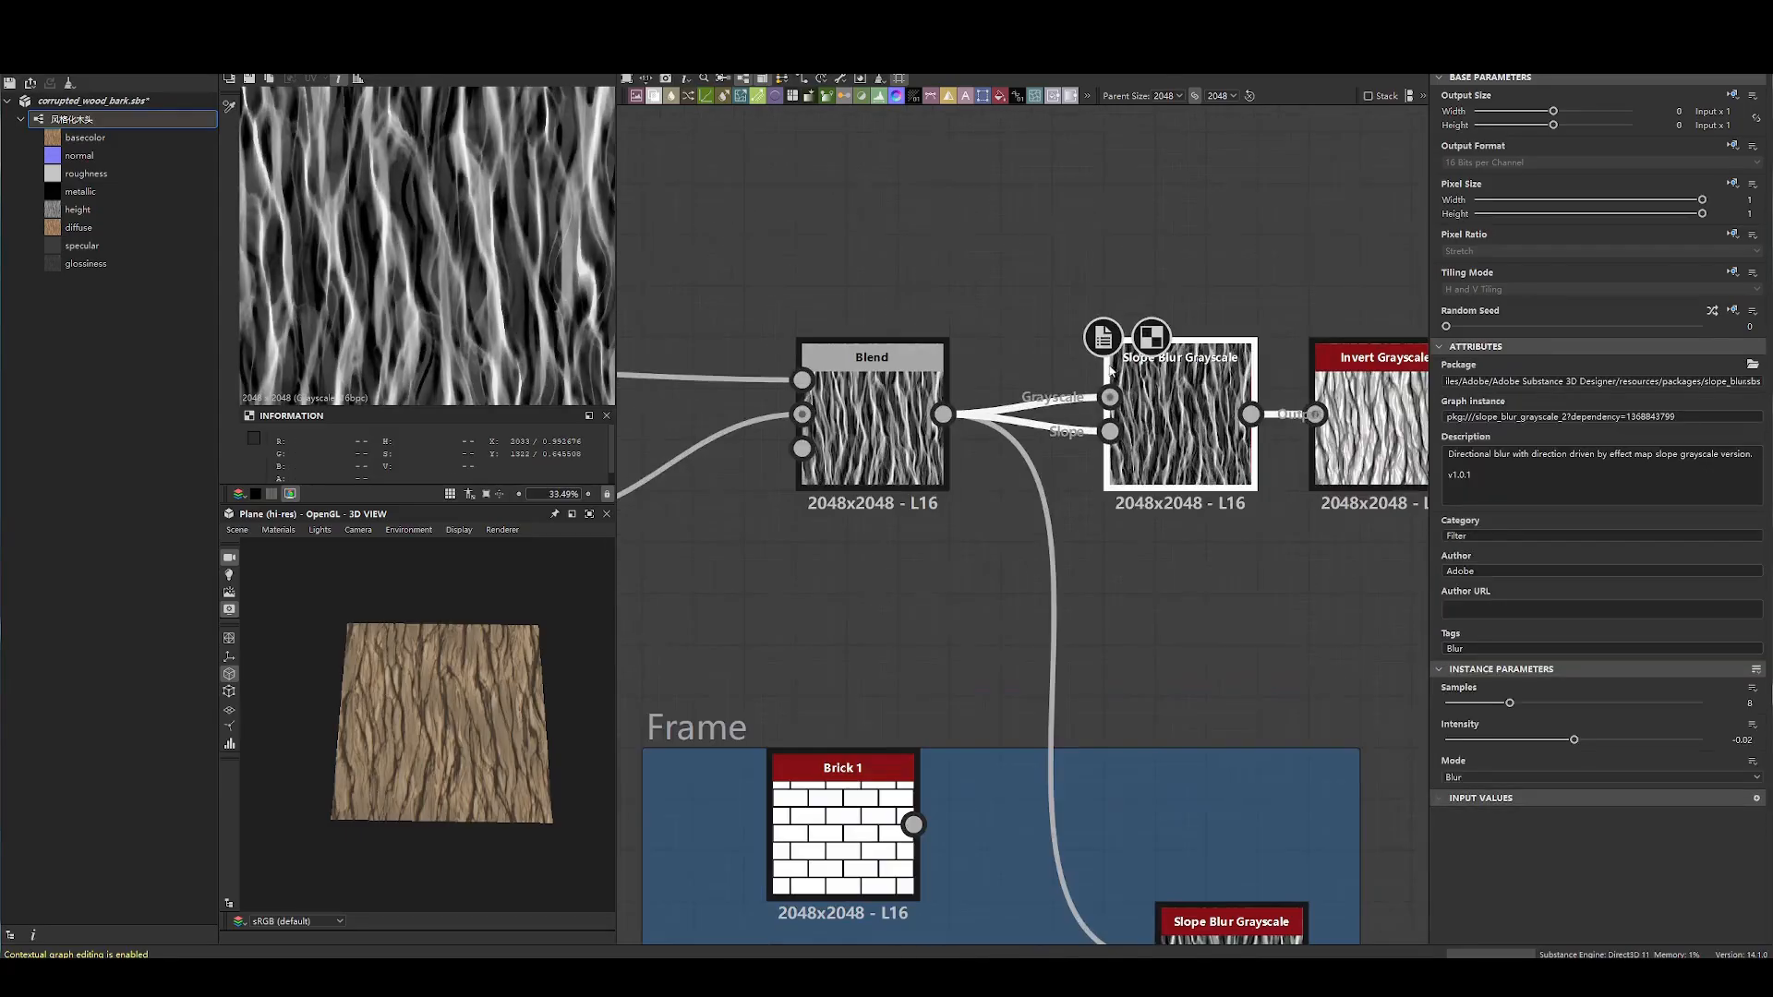
pyautogui.moveTo(1167, 637); pyautogui.dragTo(1055, 442, button='middle')
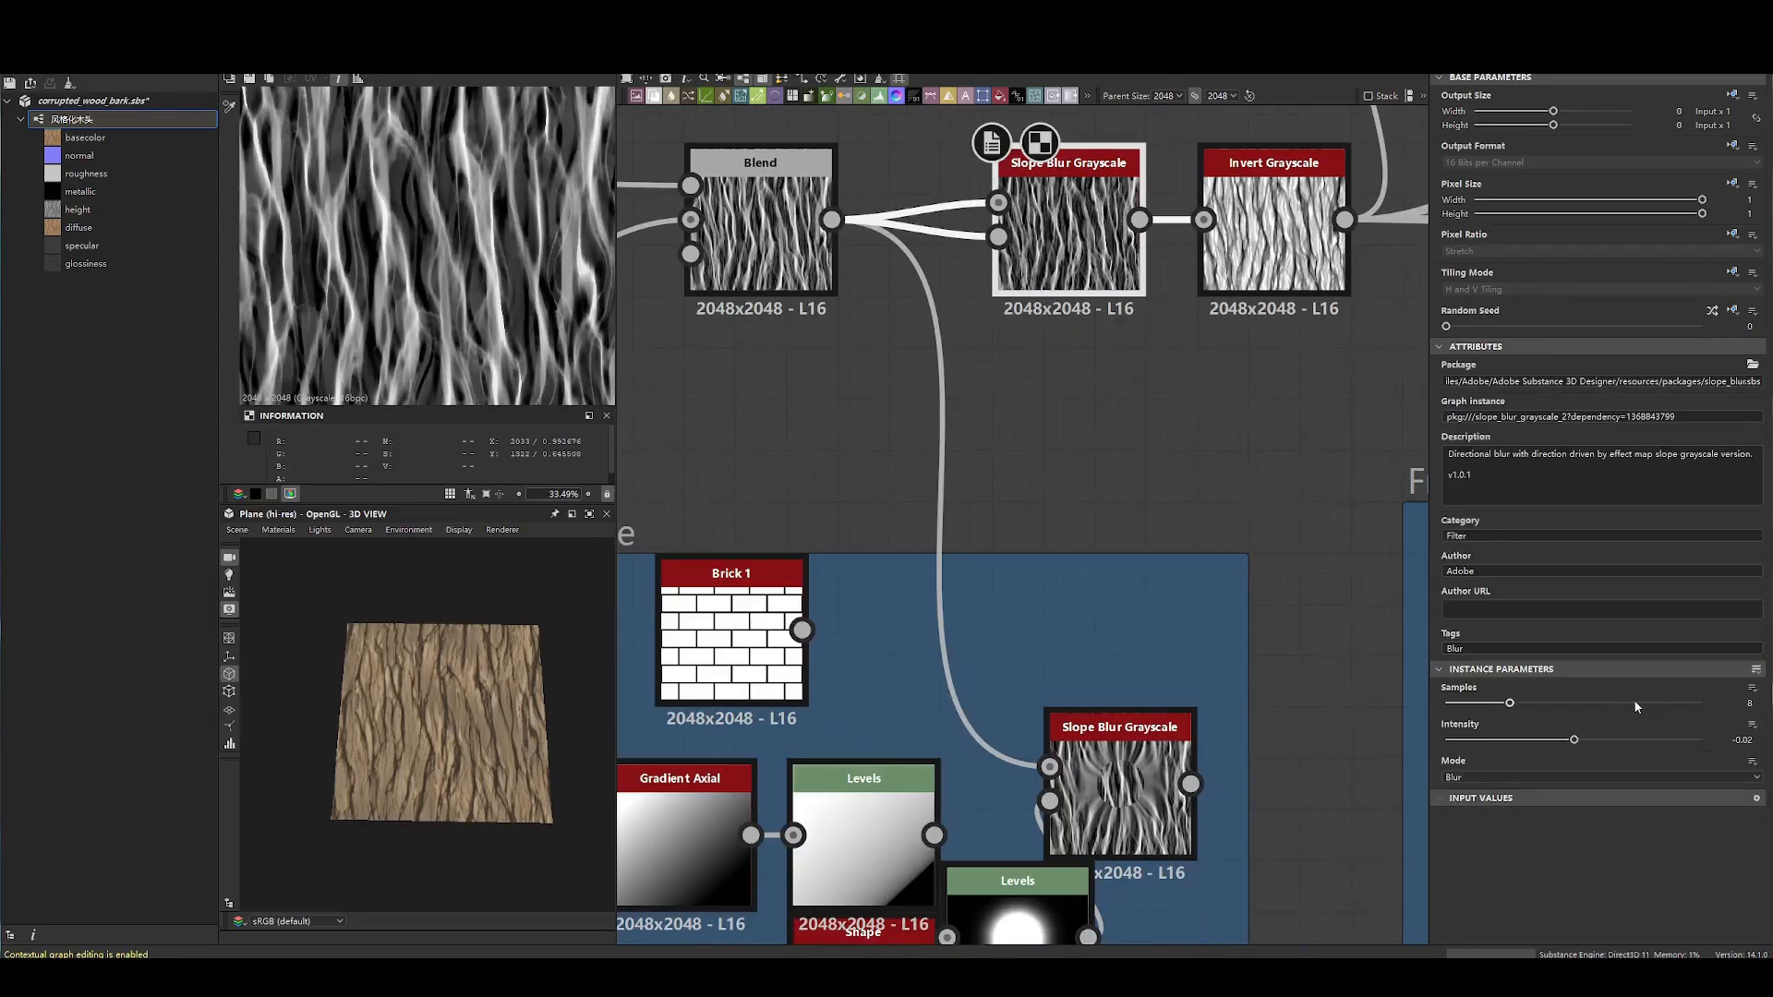
pyautogui.press('Return')
pyautogui.scroll(6, 508, 309)
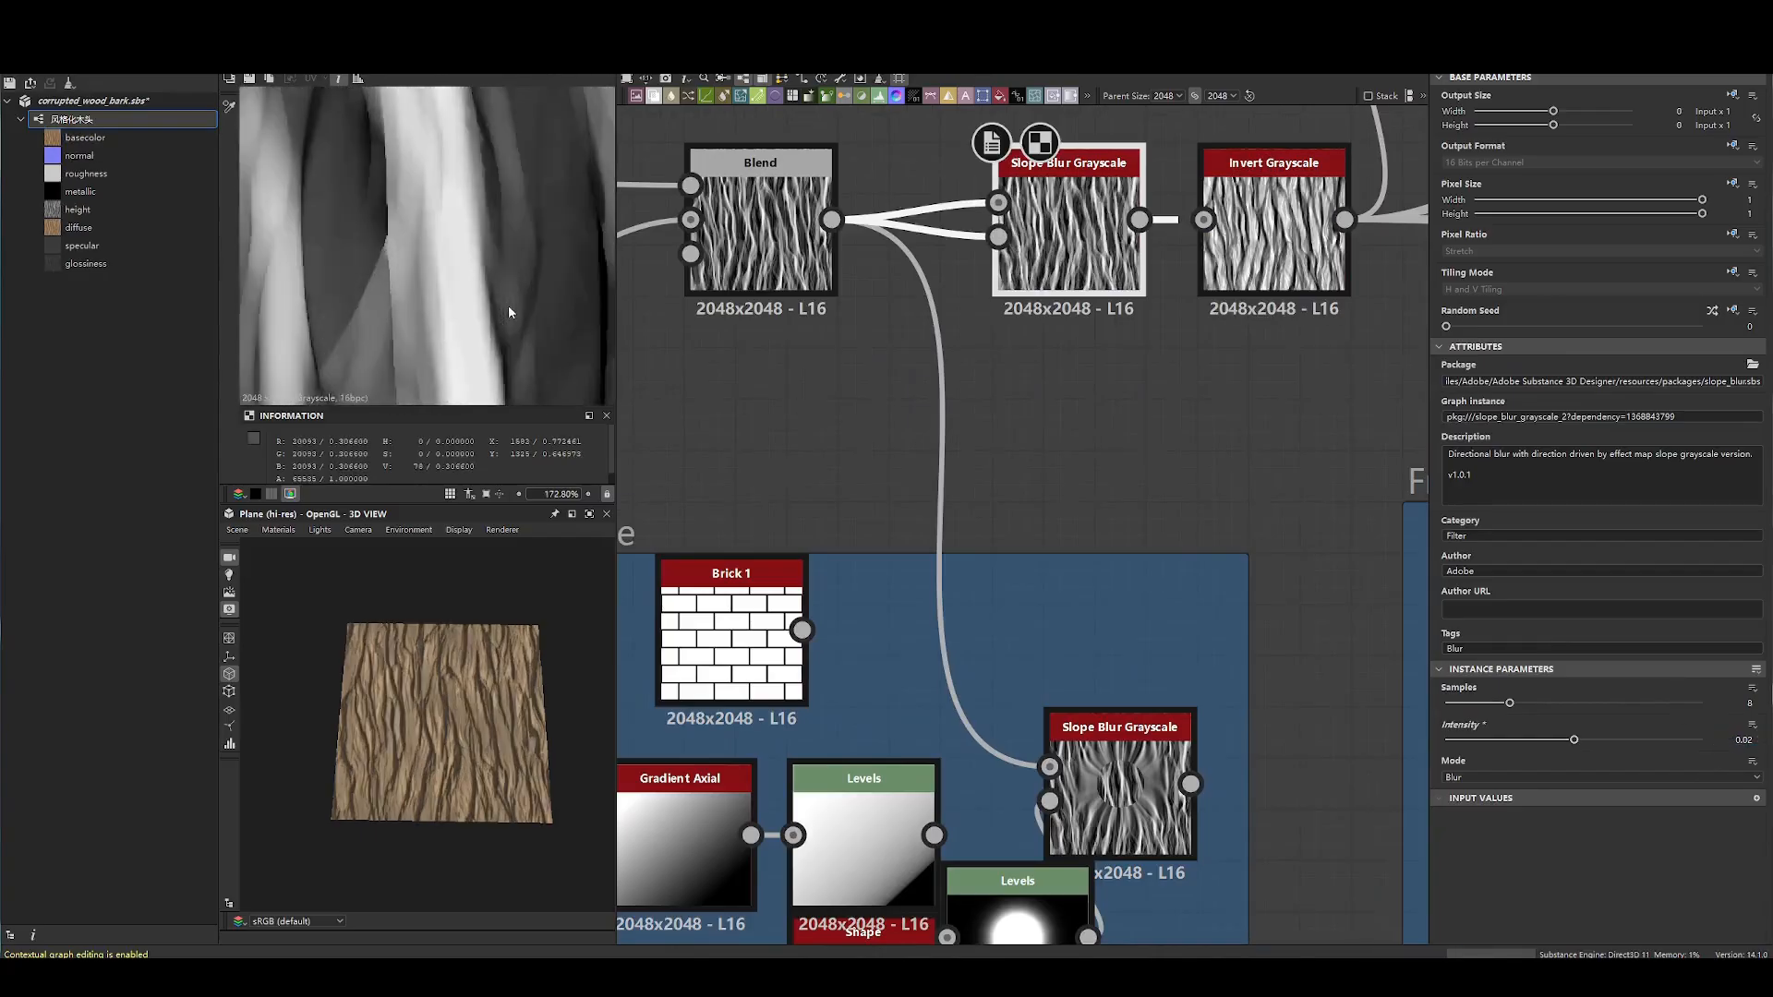
pyautogui.scroll(1, 496, 316)
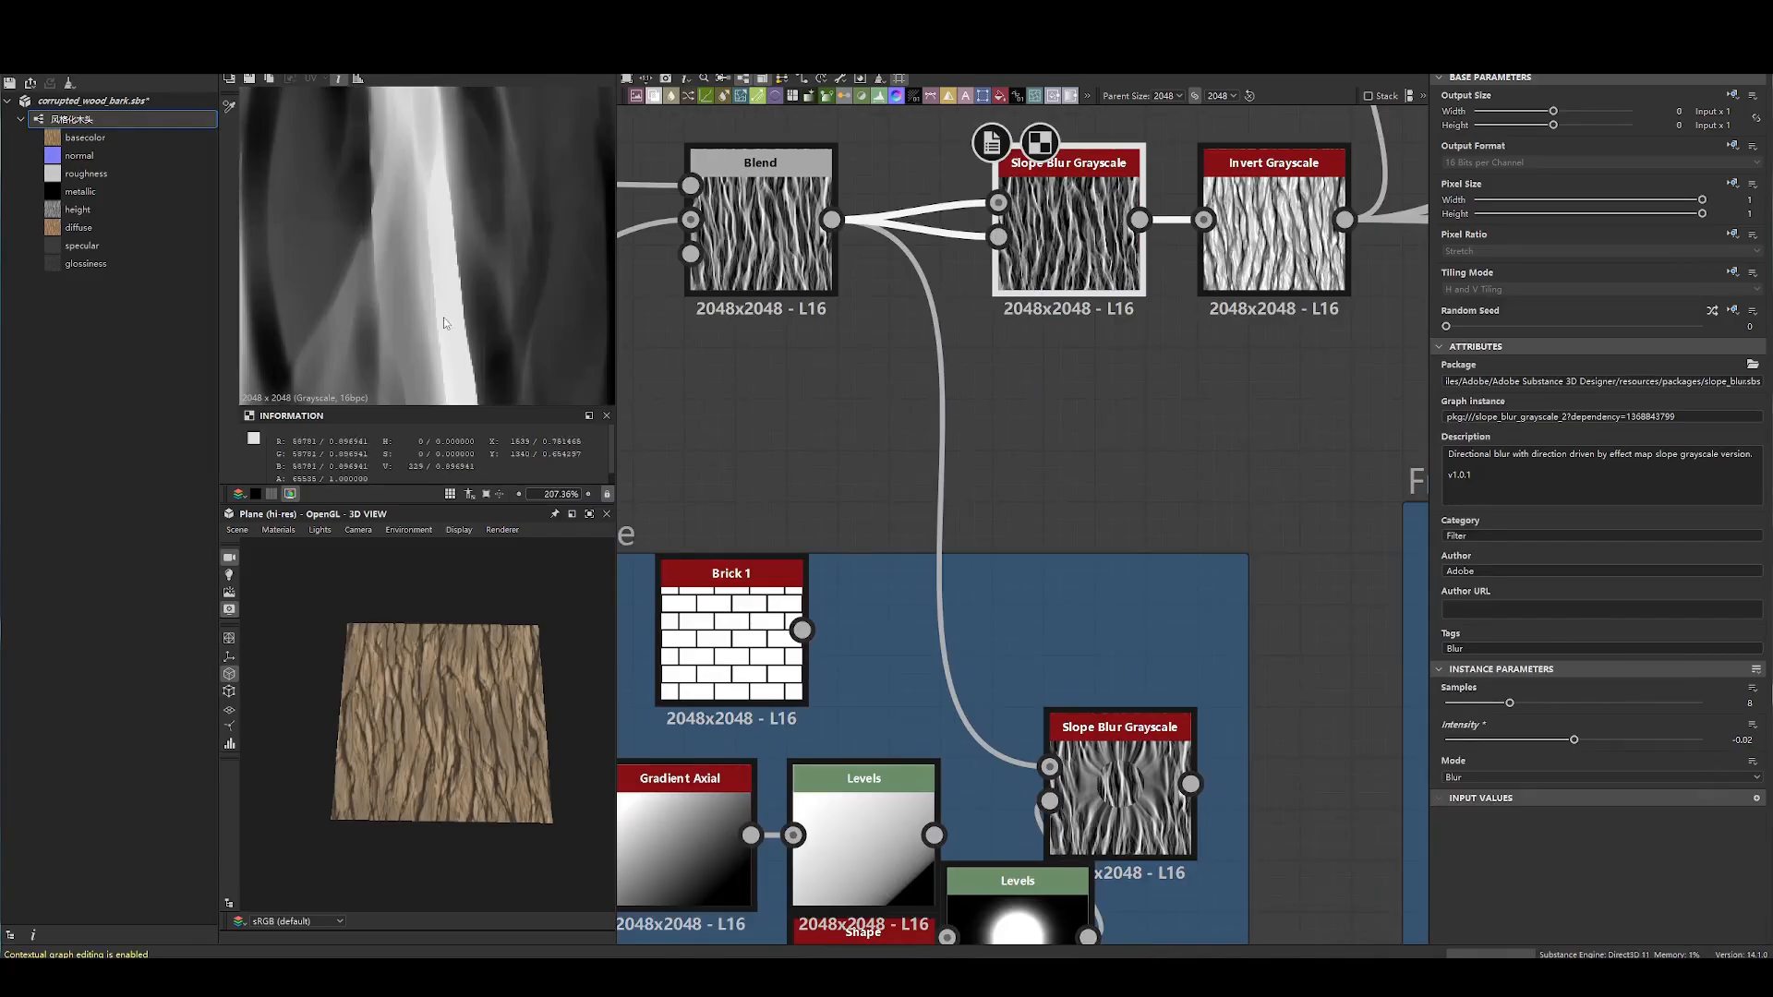
pyautogui.scroll(-5, 496, 214)
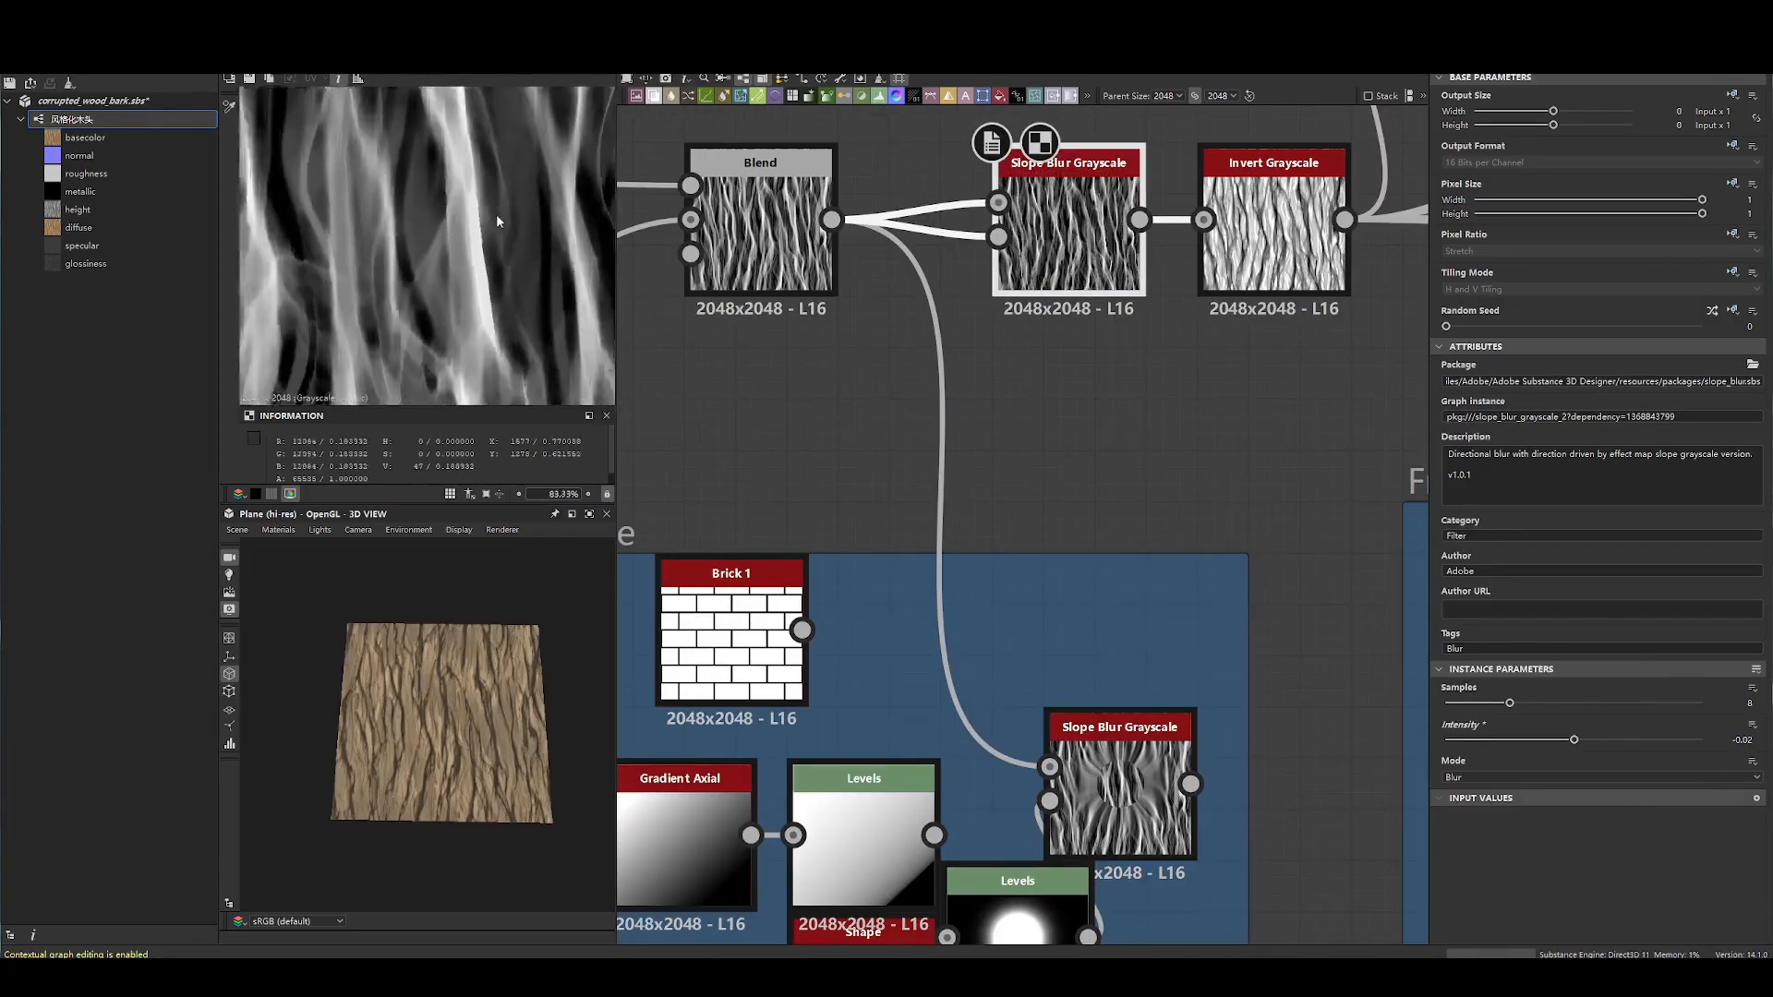
pyautogui.scroll(-1, 497, 221)
pyautogui.scroll(-5, 444, 192)
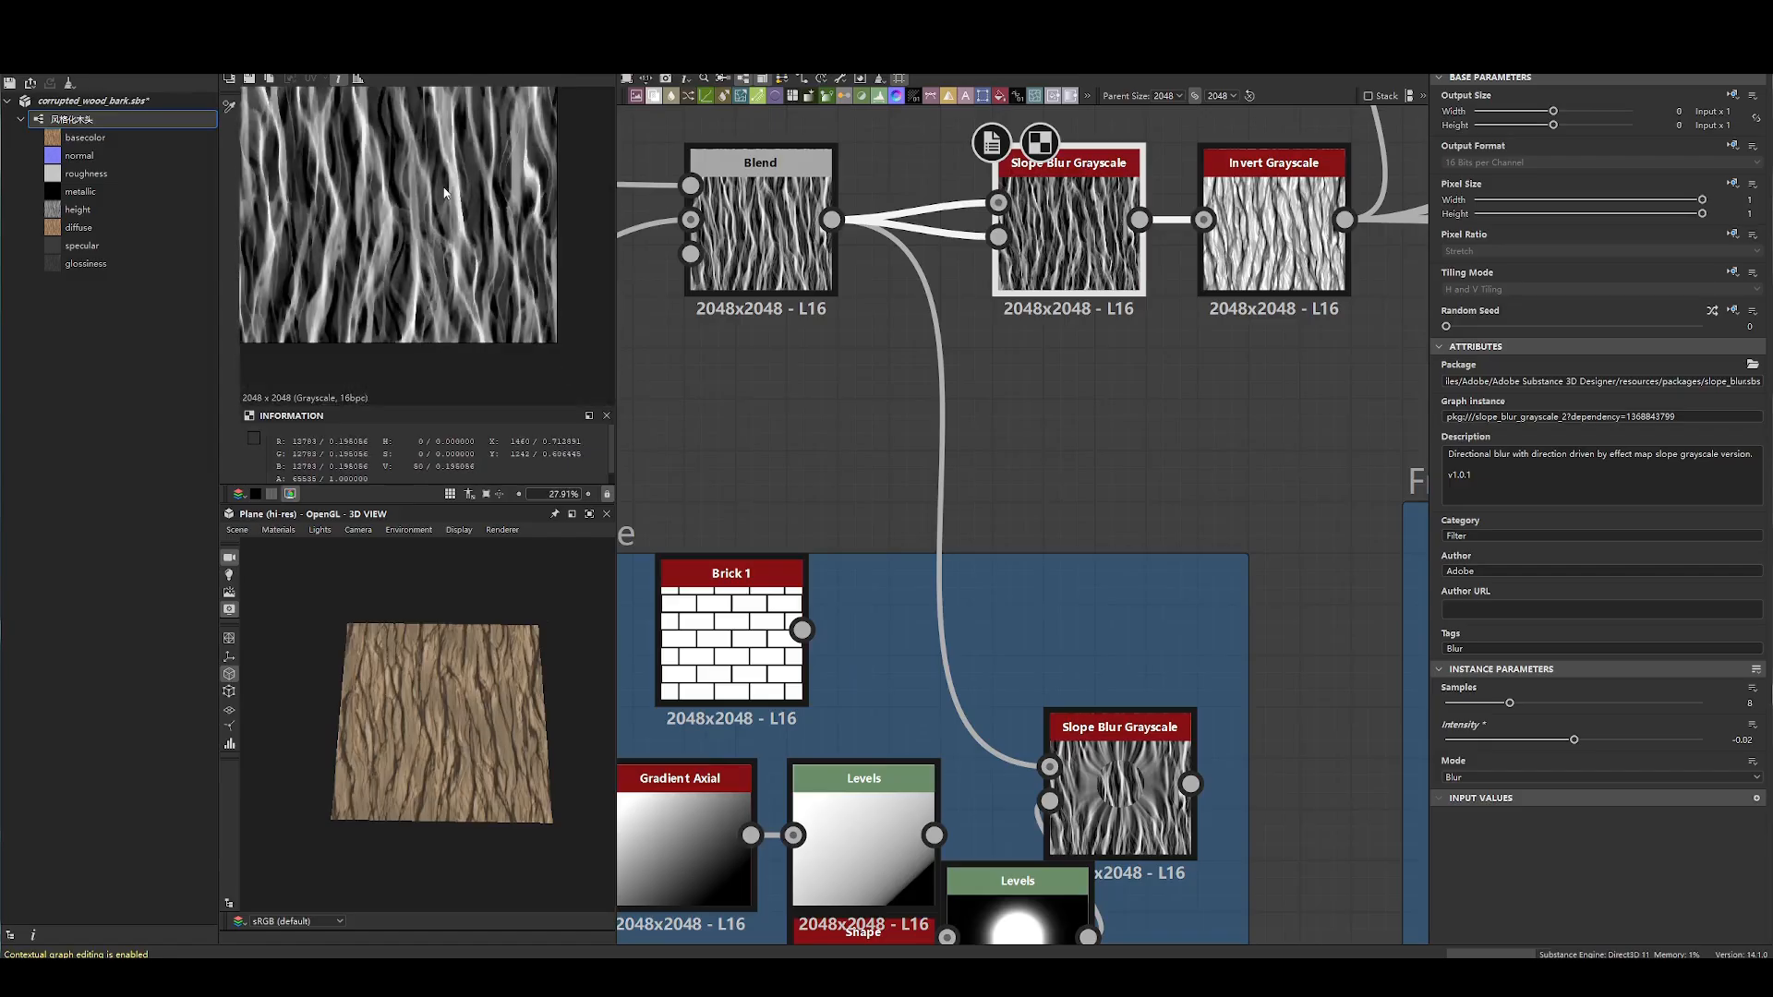
pyautogui.scroll(4, 447, 720)
pyautogui.scroll(-3, 447, 720)
# - Compare the Invert Grayscale output with the main Slope Blur Grayscale that feeds it
pyautogui.moveTo(1218, 269); pyautogui.dragTo(1023, 529, button='middle')
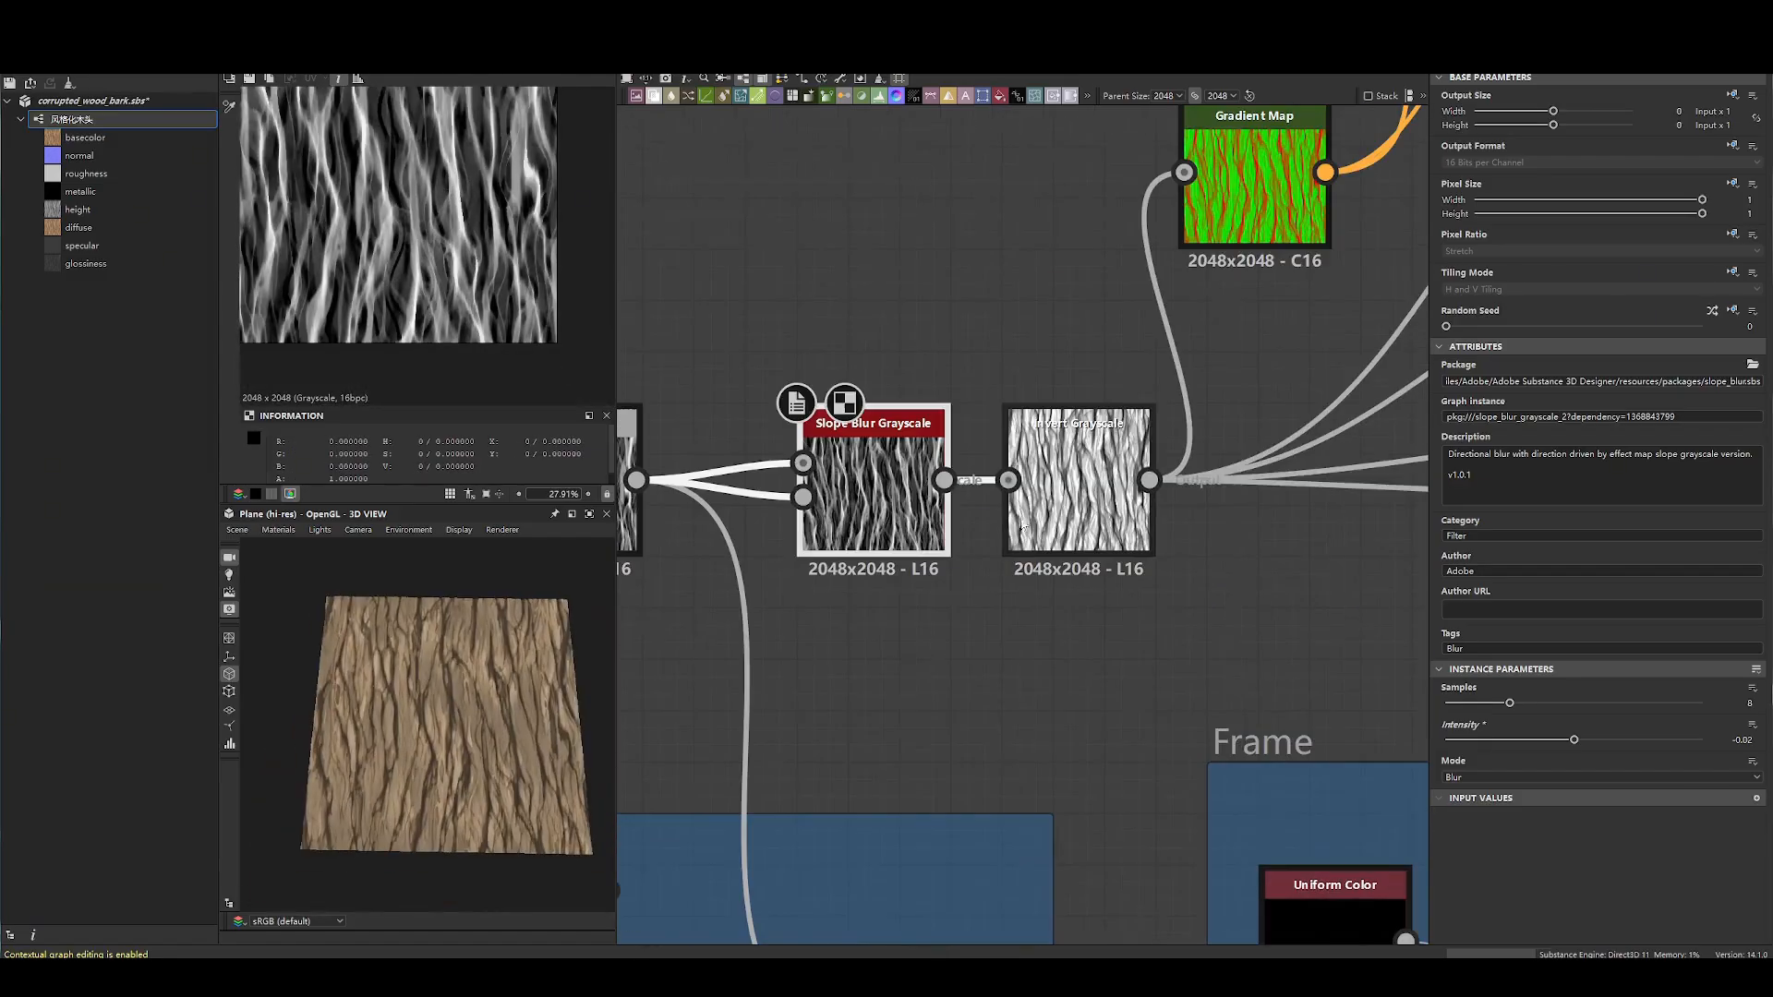
pyautogui.doubleClick(1032, 490)
pyautogui.scroll(-5, 496, 235)
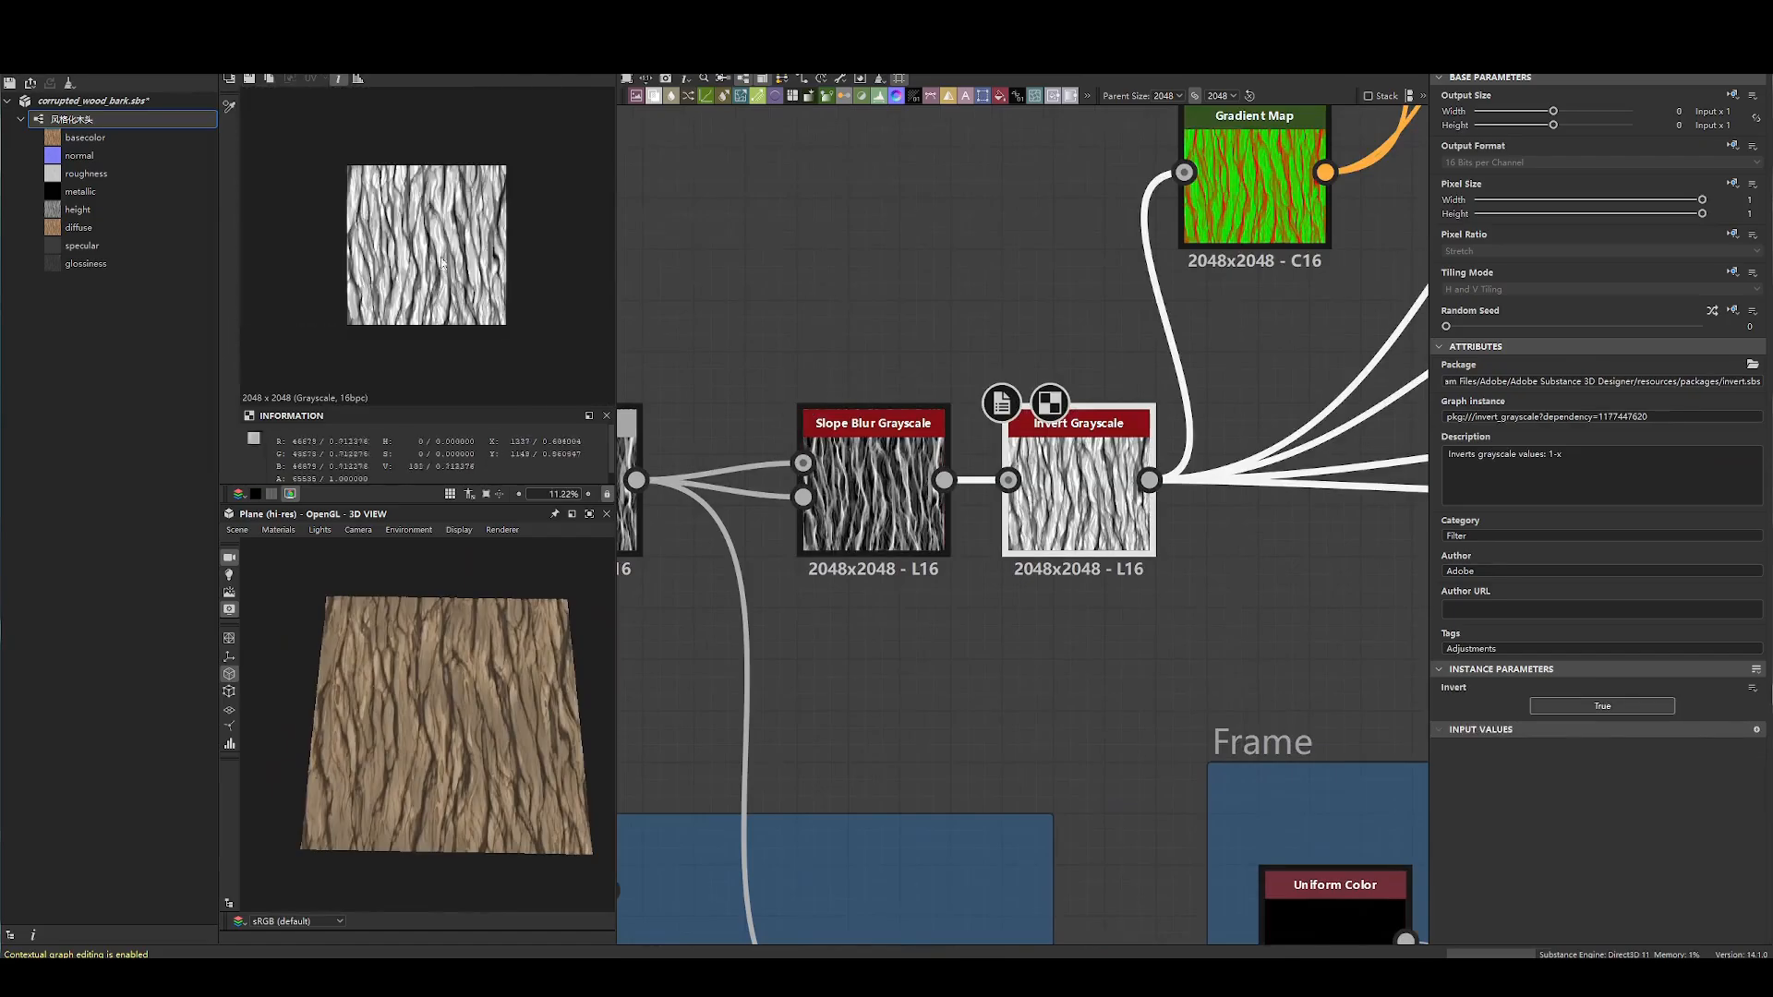
pyautogui.scroll(4, 442, 264)
pyautogui.moveTo(1222, 376); pyautogui.dragTo(1075, 464, button='middle')
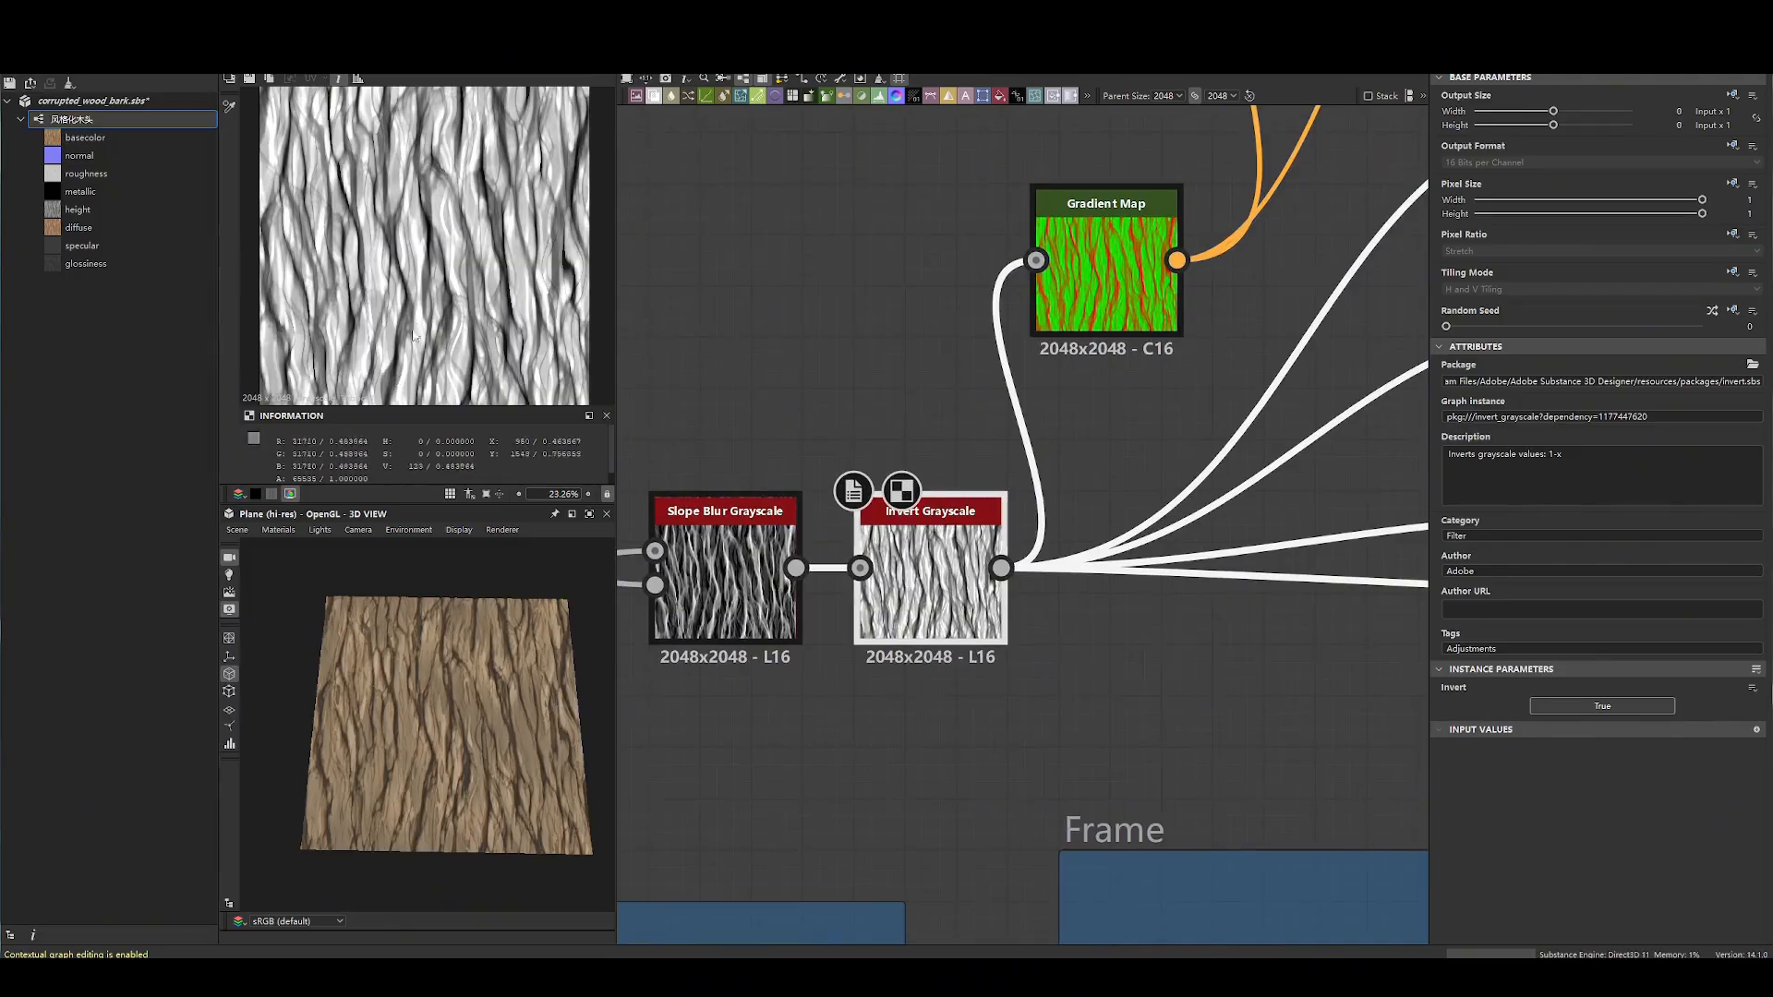
pyautogui.doubleClick(730, 565)
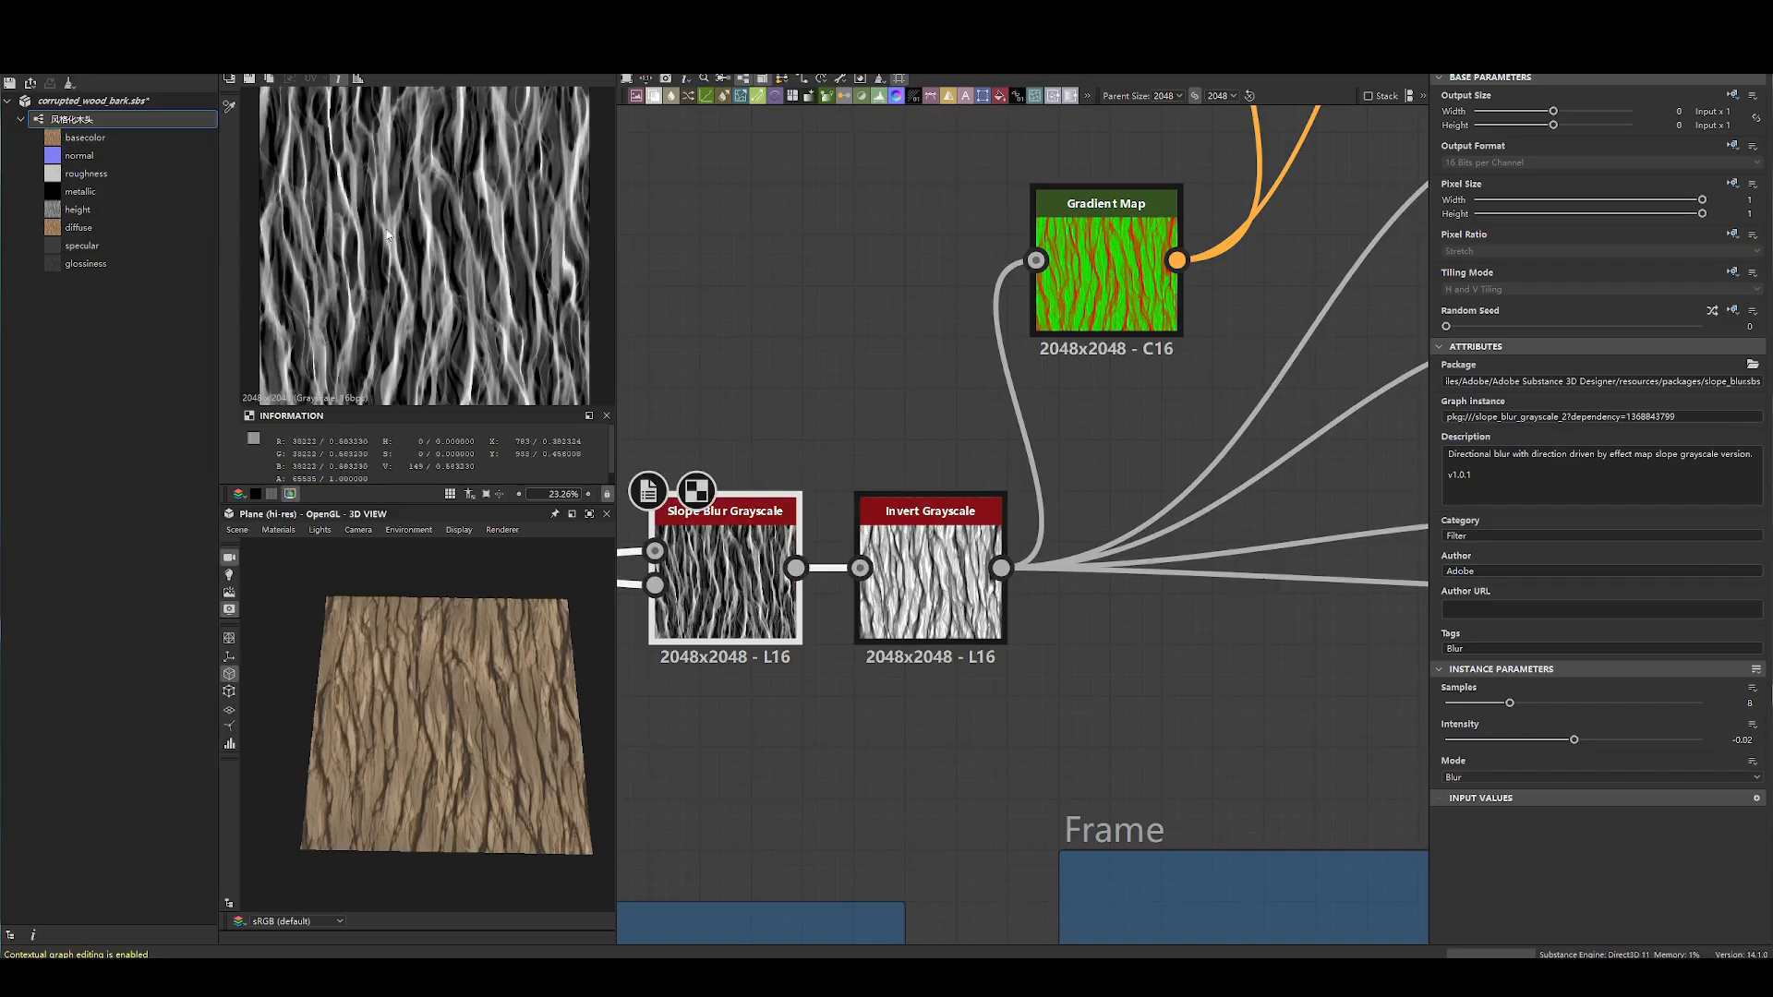
pyautogui.doubleClick(914, 593)
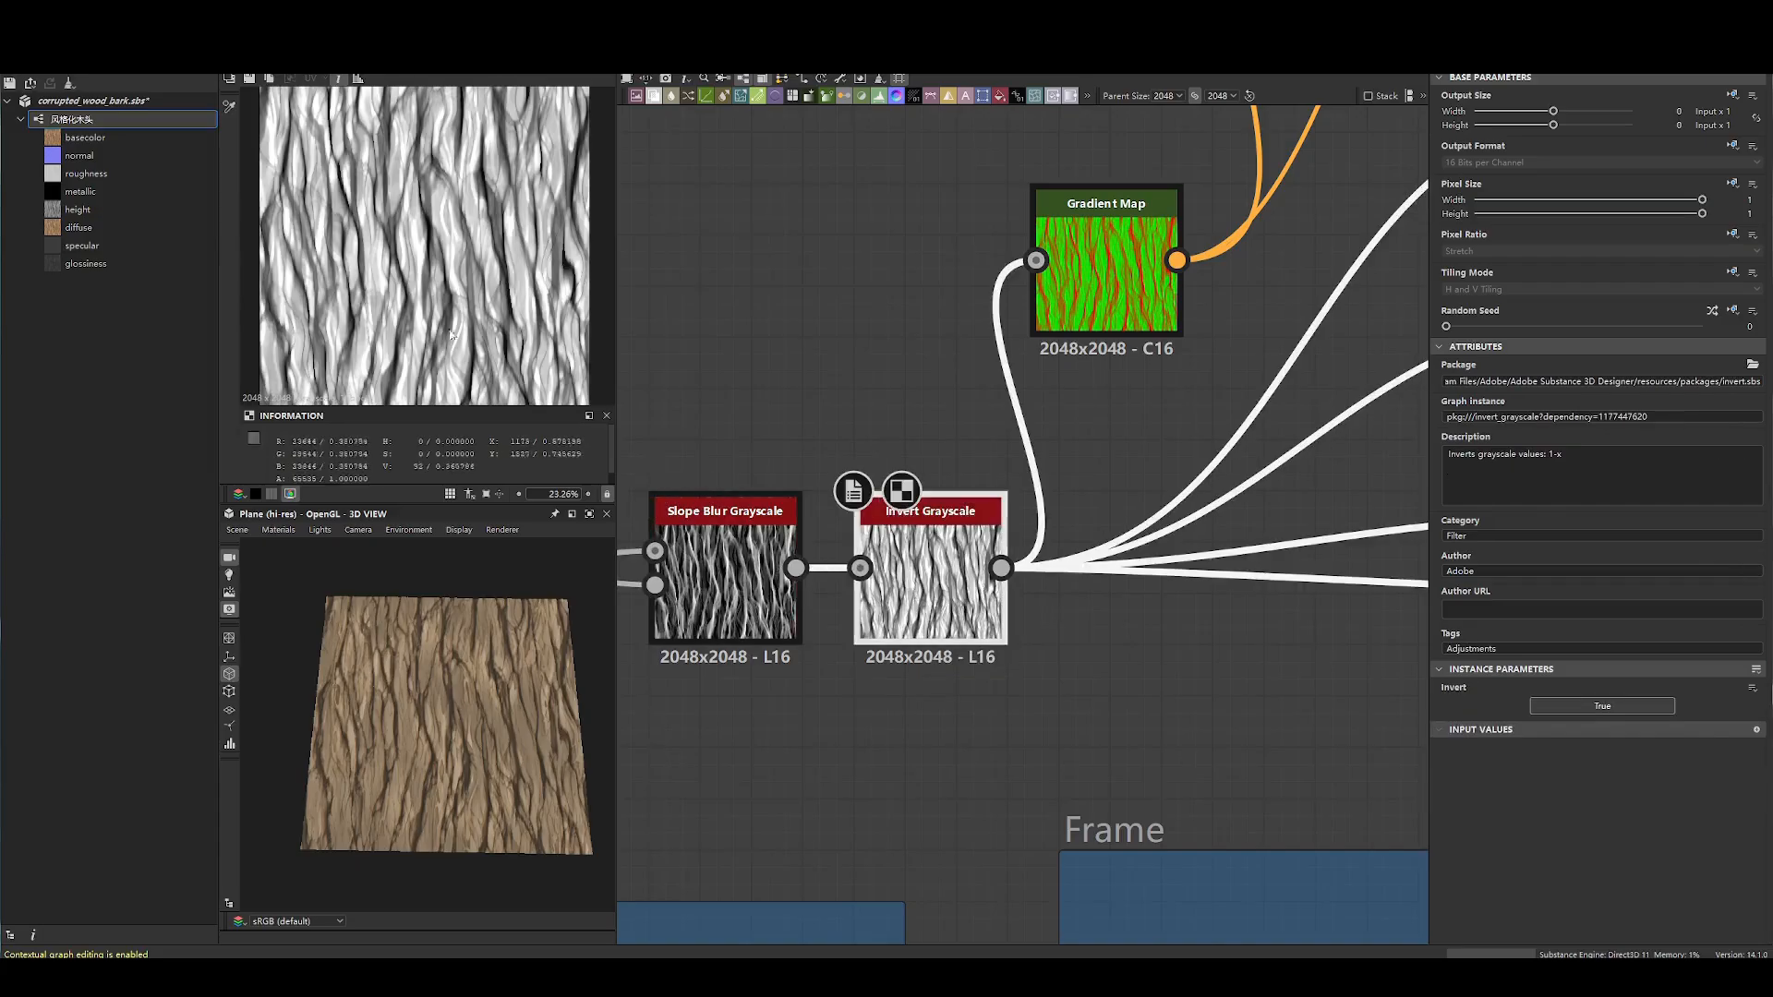
# - Preview the red-green Gradient Map fed by Invert Grayscale and trace its output to the row of warp nodes above
pyautogui.scroll(-5, 891, 554)
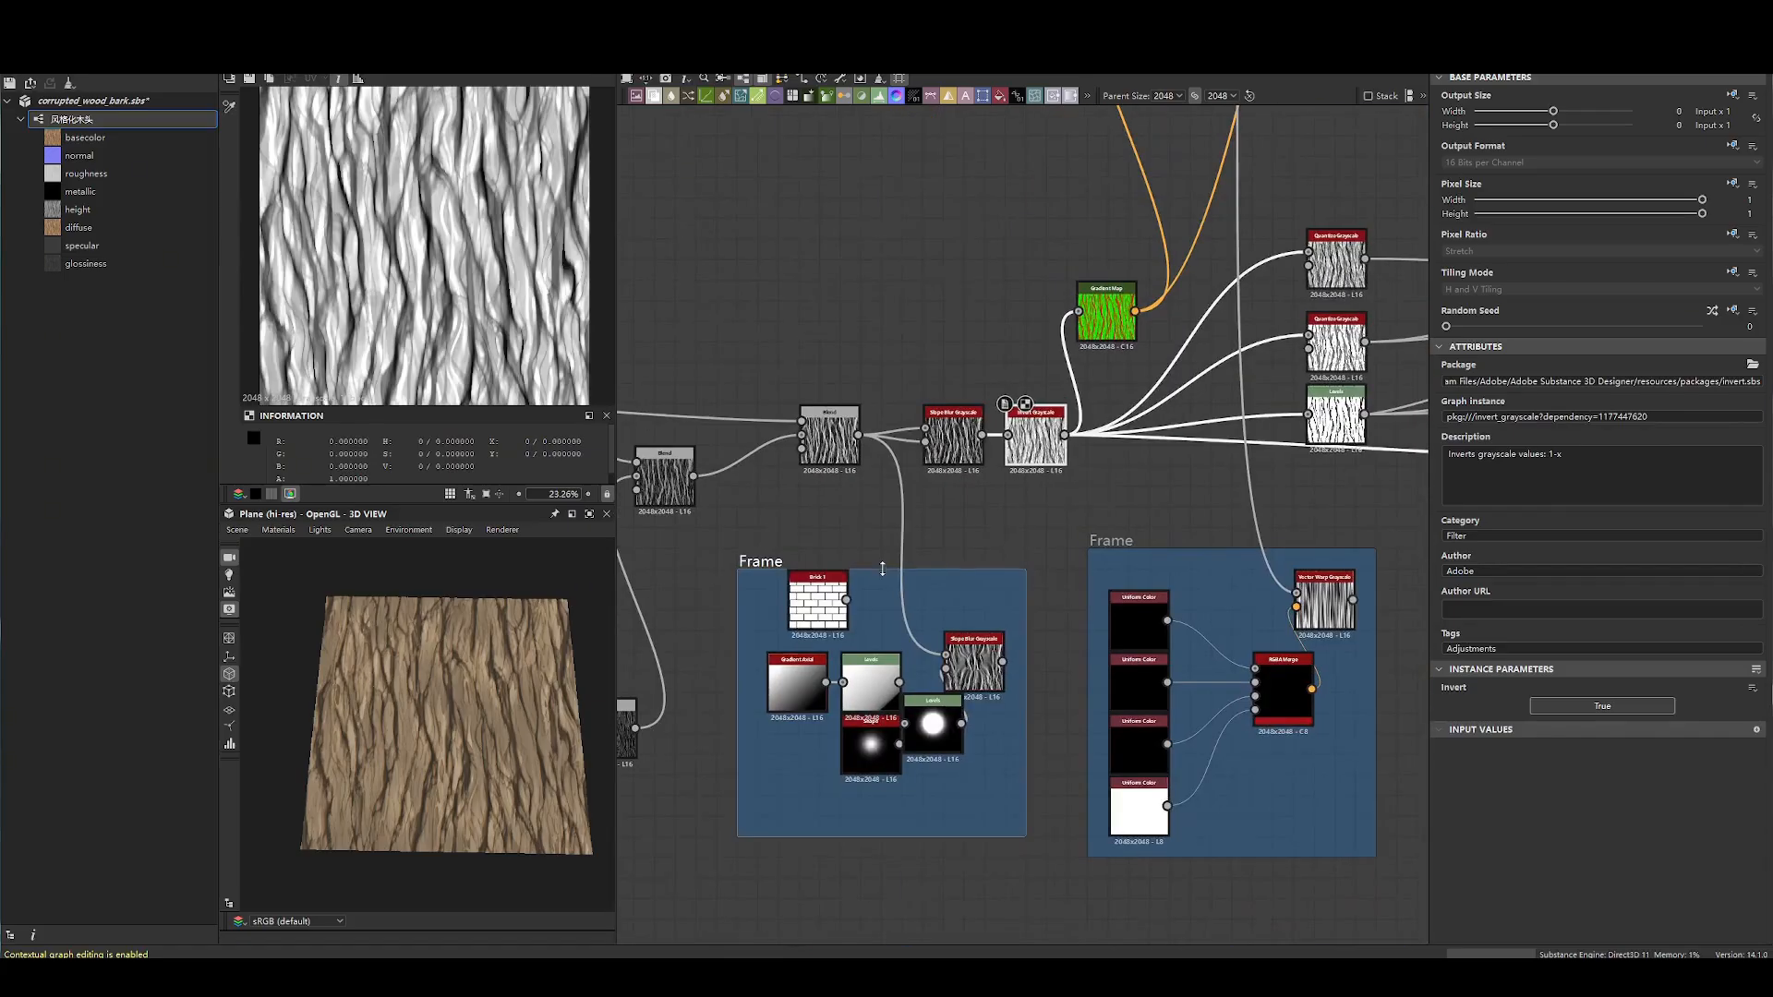
pyautogui.moveTo(879, 576); pyautogui.dragTo(791, 650)
pyautogui.moveTo(1150, 340); pyautogui.dragTo(954, 481, button='middle')
pyautogui.scroll(4, 1007, 400)
pyautogui.doubleClick(935, 367)
pyautogui.scroll(-4, 1011, 398)
pyautogui.moveTo(934, 466)
pyautogui.mouseDown()
pyautogui.moveTo(956, 339)
pyautogui.moveTo(966, 464)
pyautogui.mouseUp()
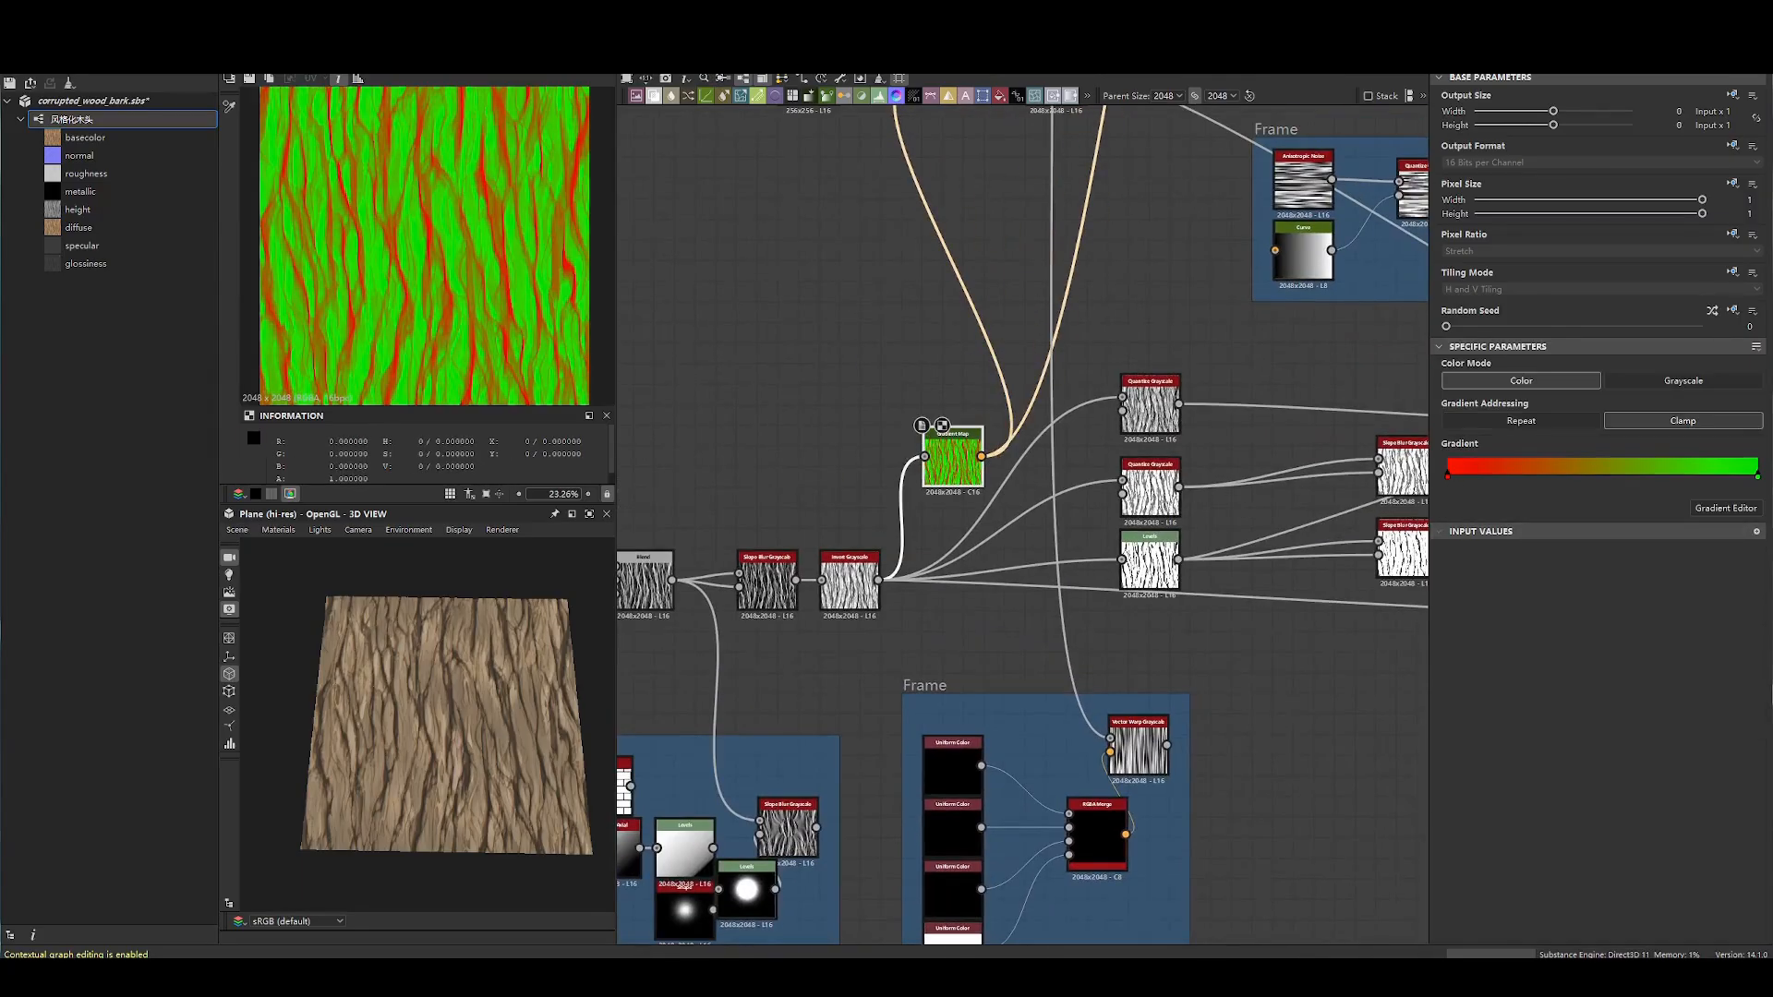
pyautogui.scroll(-3, 956, 300)
pyautogui.moveTo(960, 318); pyautogui.dragTo(968, 469, button='middle')
pyautogui.moveTo(746, 220); pyautogui.dragTo(1032, 408)
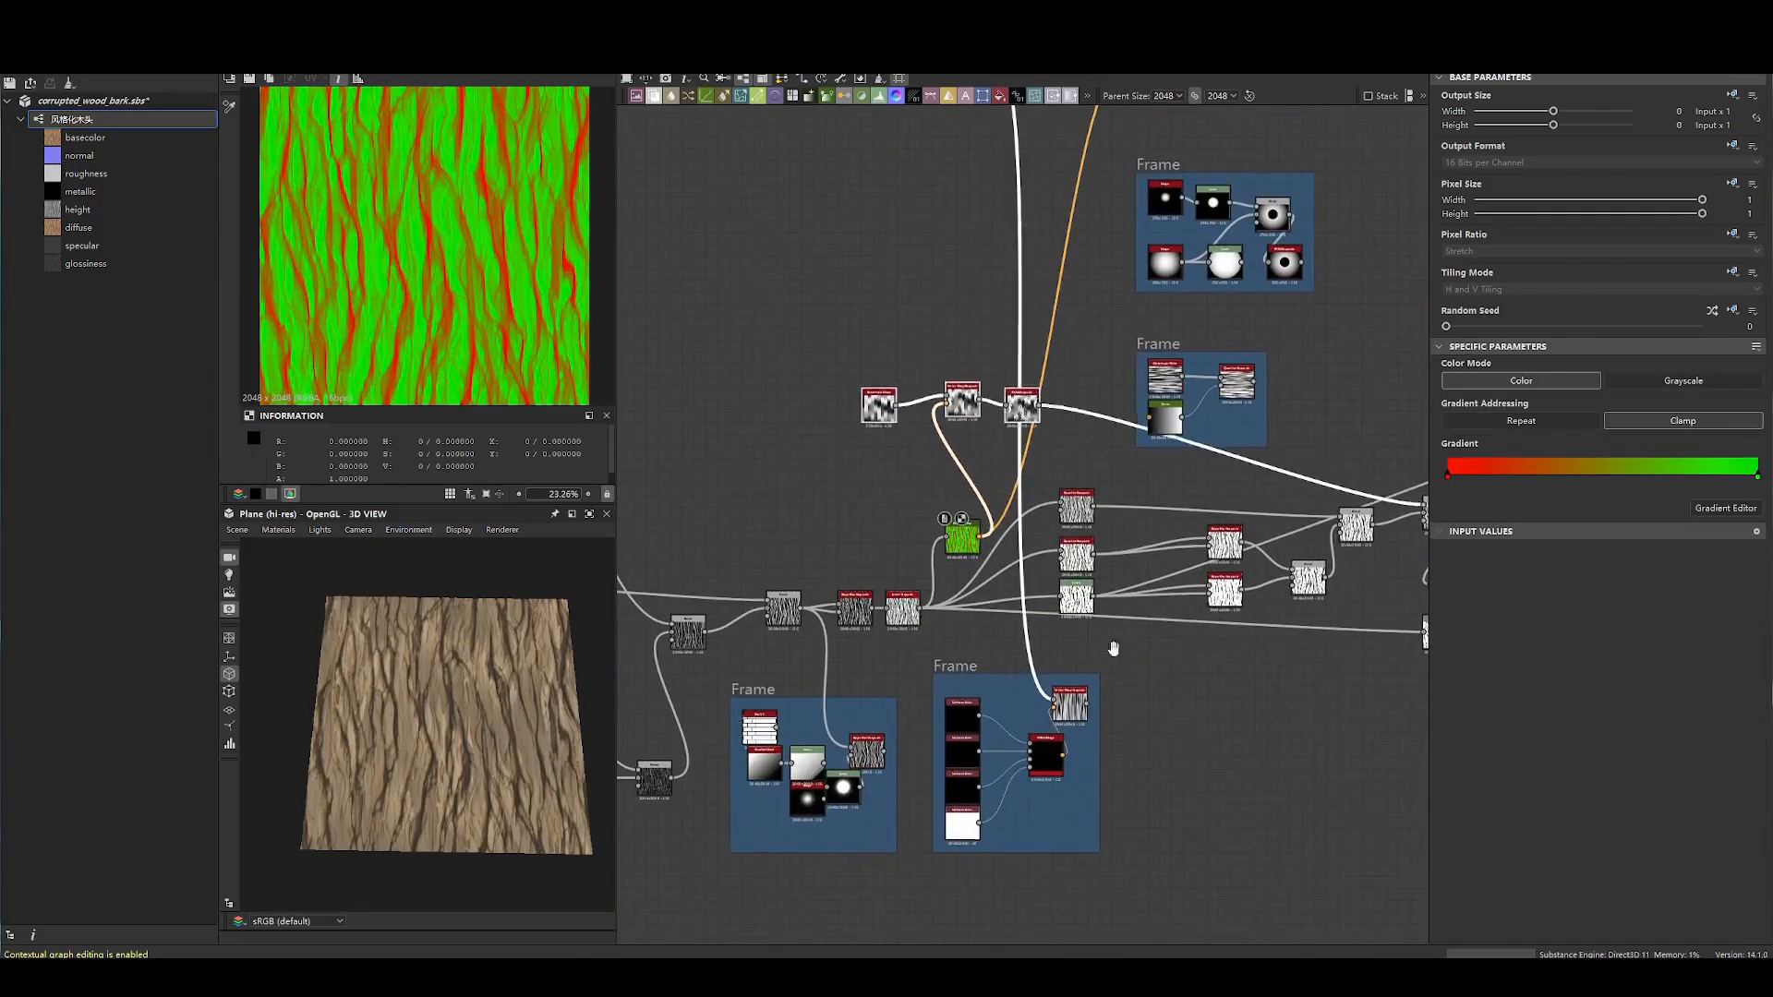
# - Preview the Vector Warp Grayscale in the Uniform Color frame and examine its Input and Vector Map connections
pyautogui.moveTo(1112, 650); pyautogui.dragTo(1134, 374, button='middle')
pyautogui.scroll(4, 1134, 374)
pyautogui.click(1149, 503)
pyautogui.doubleClick(1061, 494)
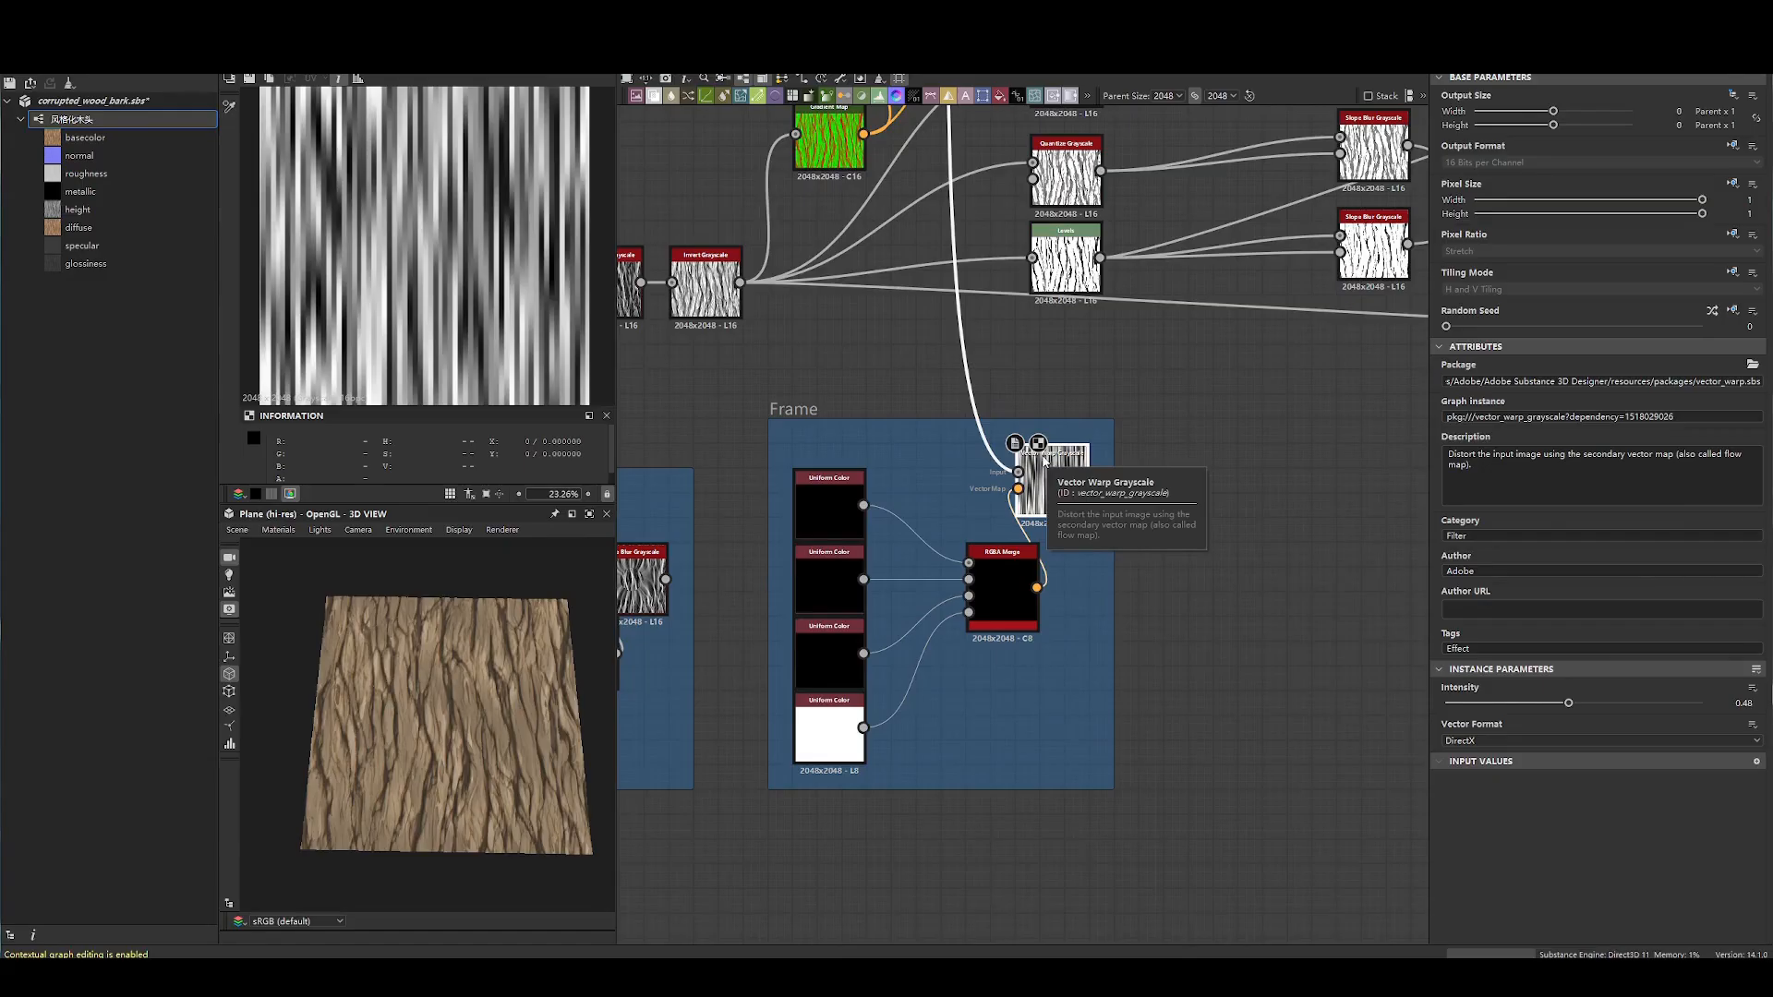
pyautogui.moveTo(992, 591); pyautogui.dragTo(956, 577)
pyautogui.scroll(3, 1032, 502)
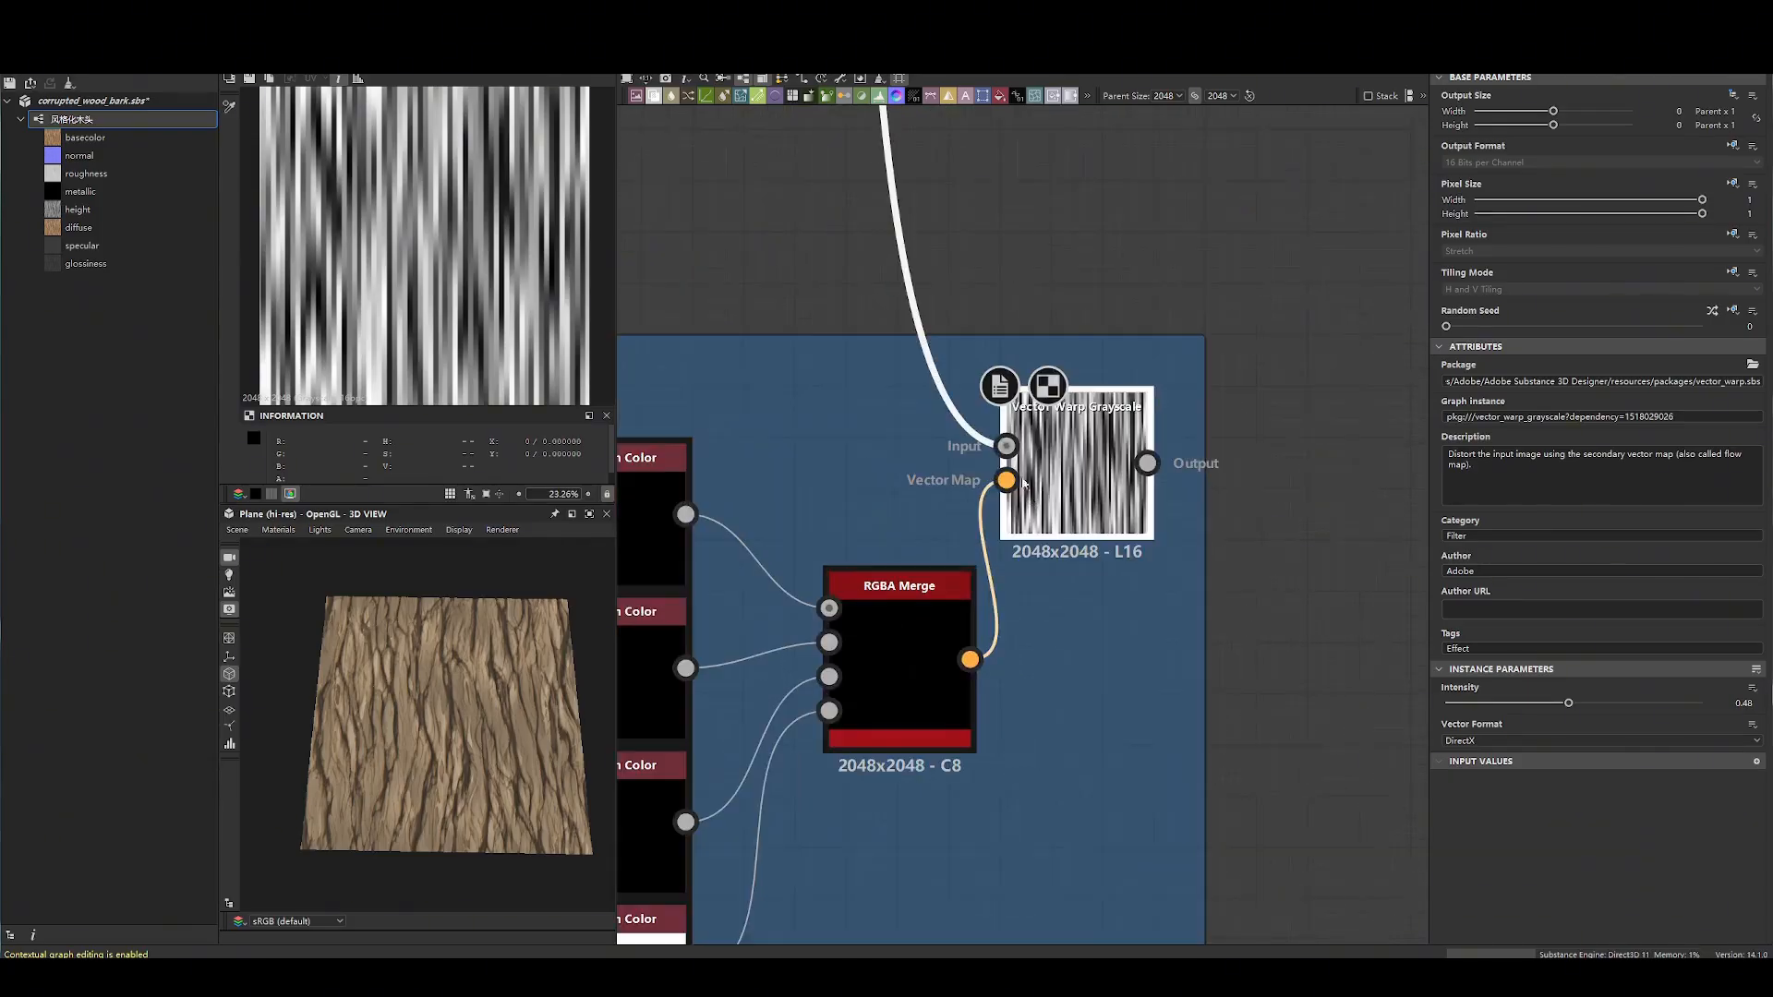
pyautogui.moveTo(755, 485); pyautogui.dragTo(780, 479, button='middle')
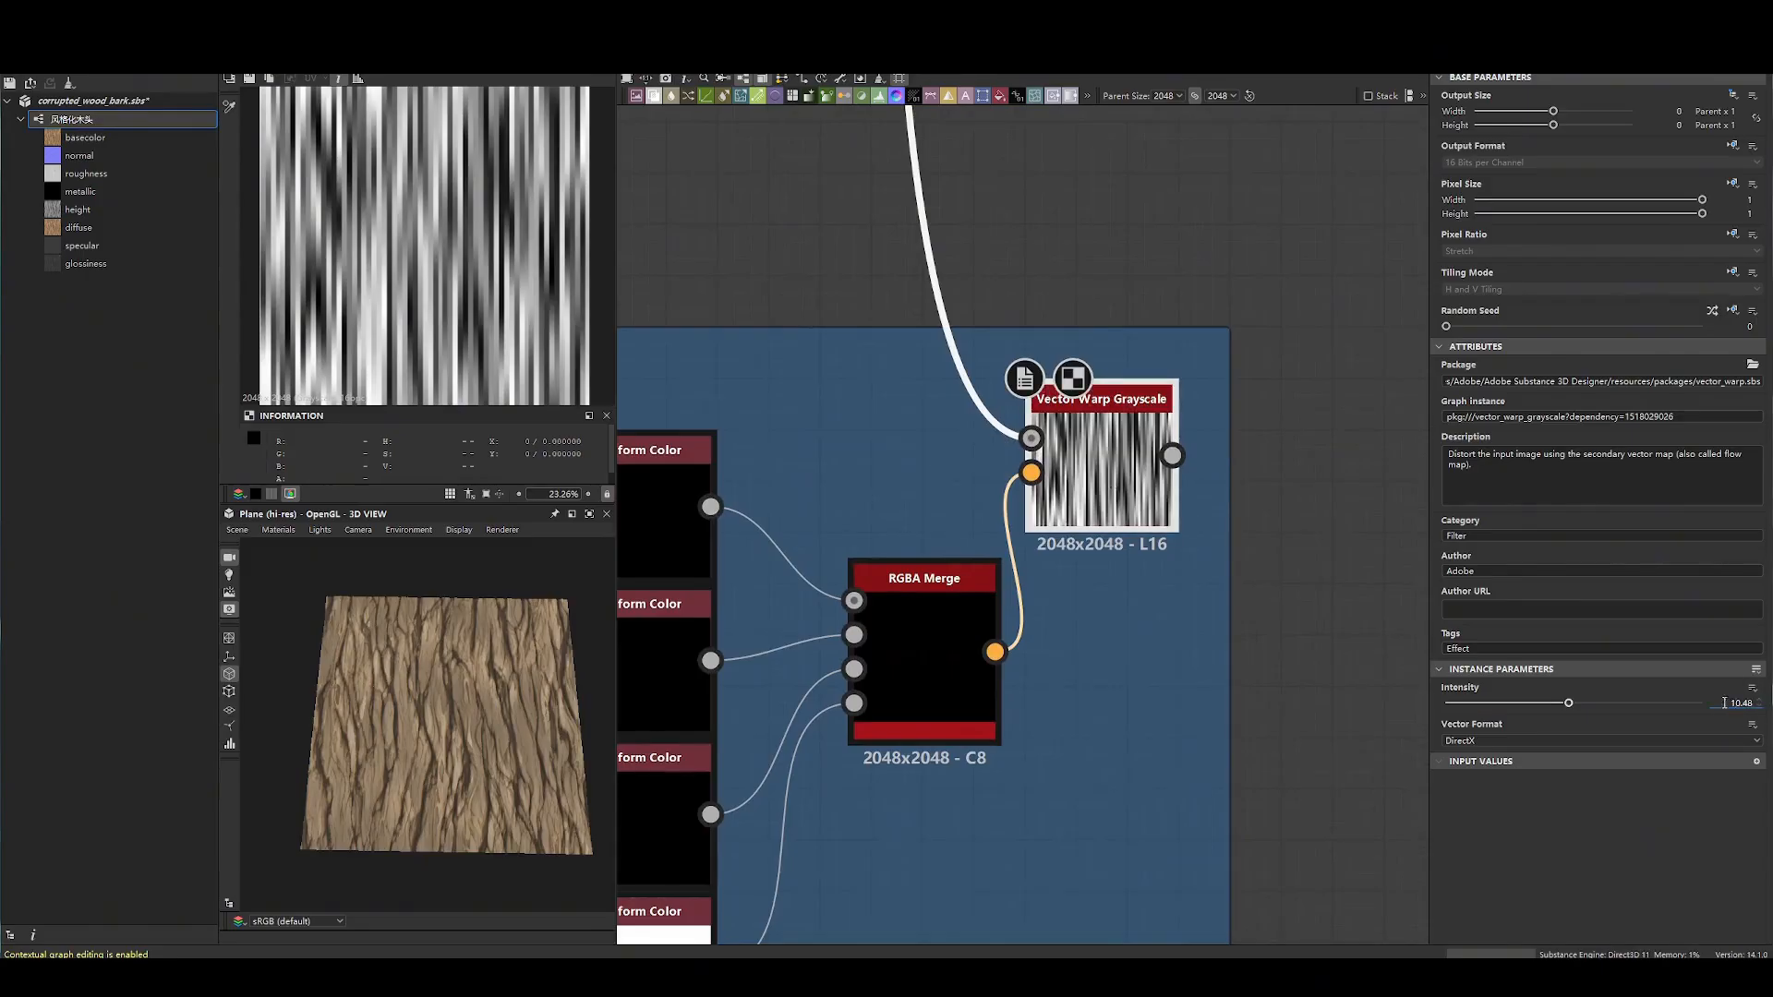
# - Preview the RGBA Merge node and the Uniform Color inputs feeding its R, G, B and A channels
pyautogui.moveTo(952, 656); pyautogui.dragTo(1196, 554, button='middle')
pyautogui.click(1190, 535)
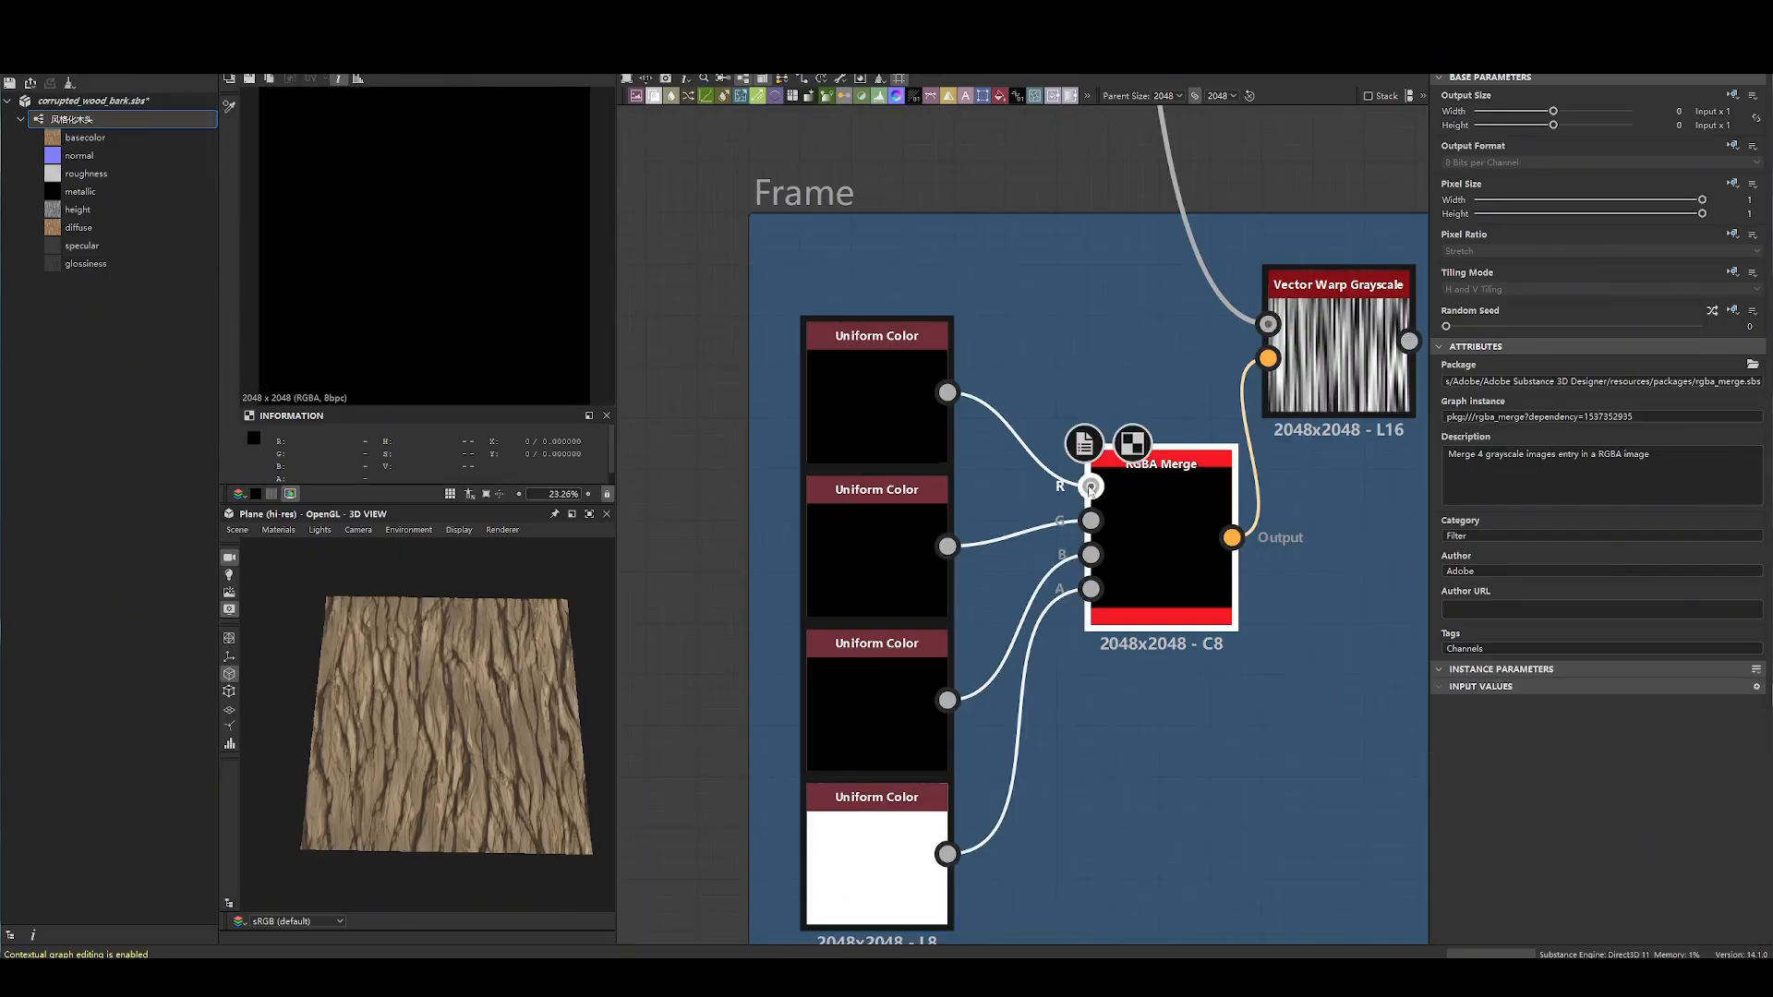
pyautogui.doubleClick(1089, 487)
pyautogui.doubleClick(1084, 523)
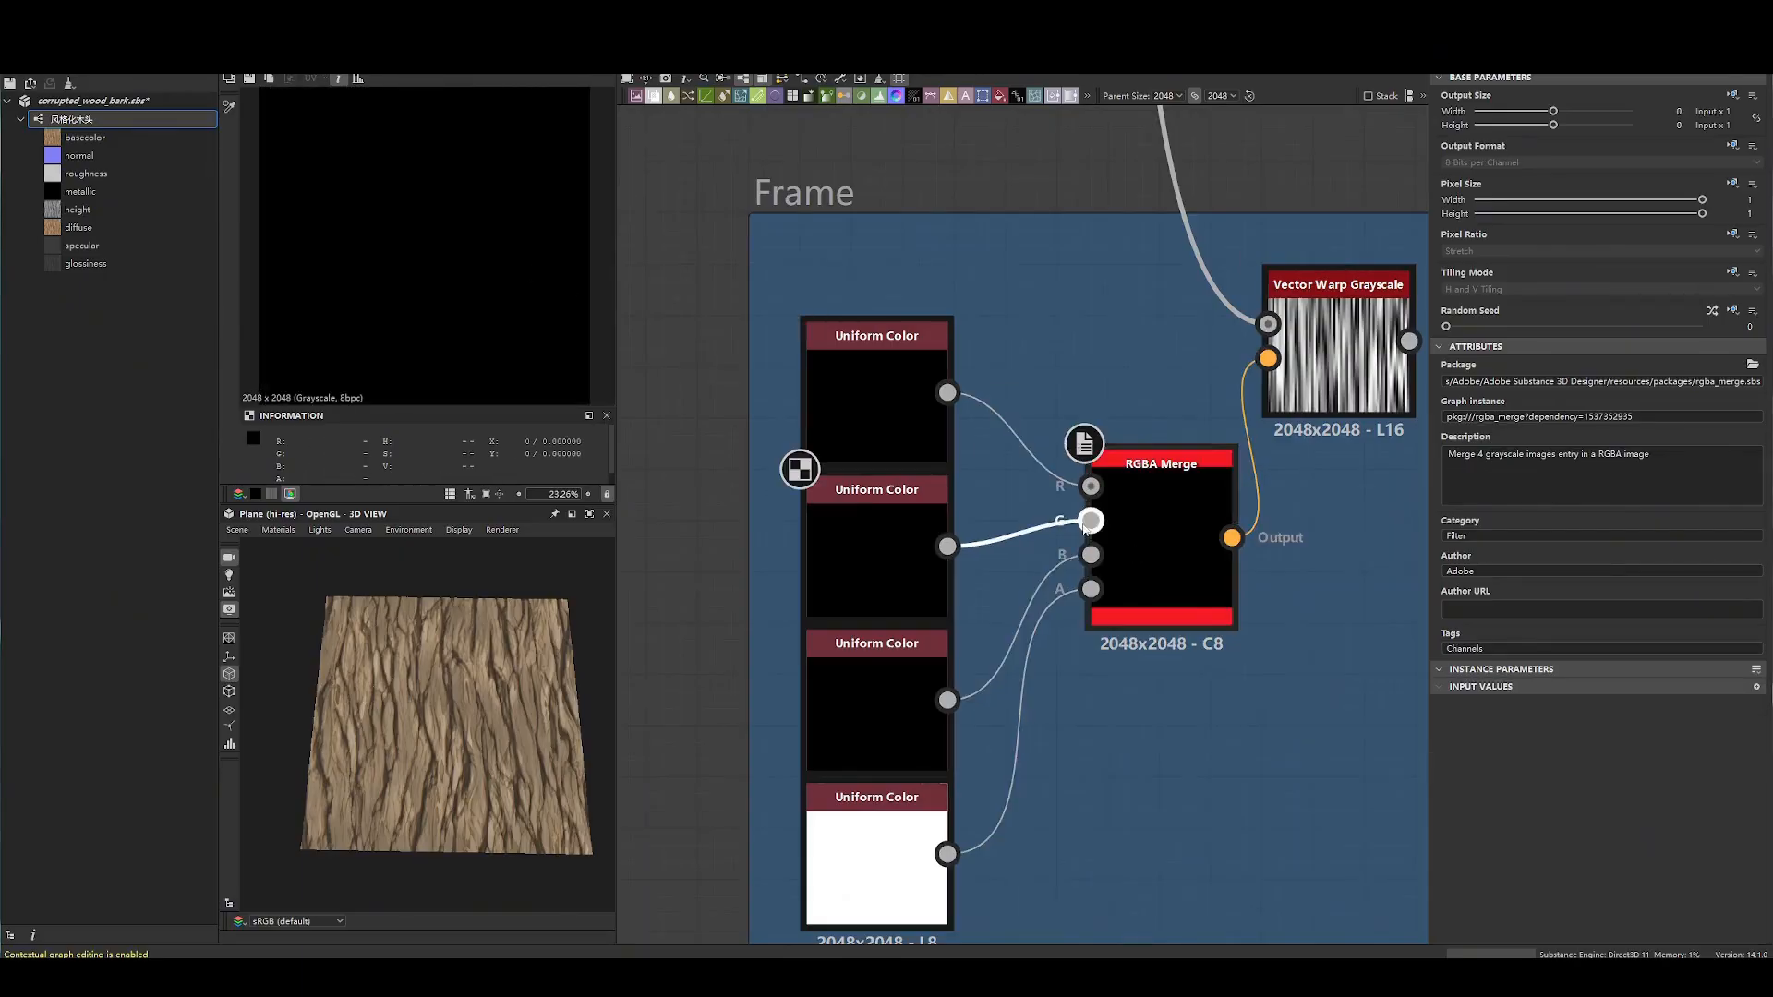
pyautogui.doubleClick(1088, 556)
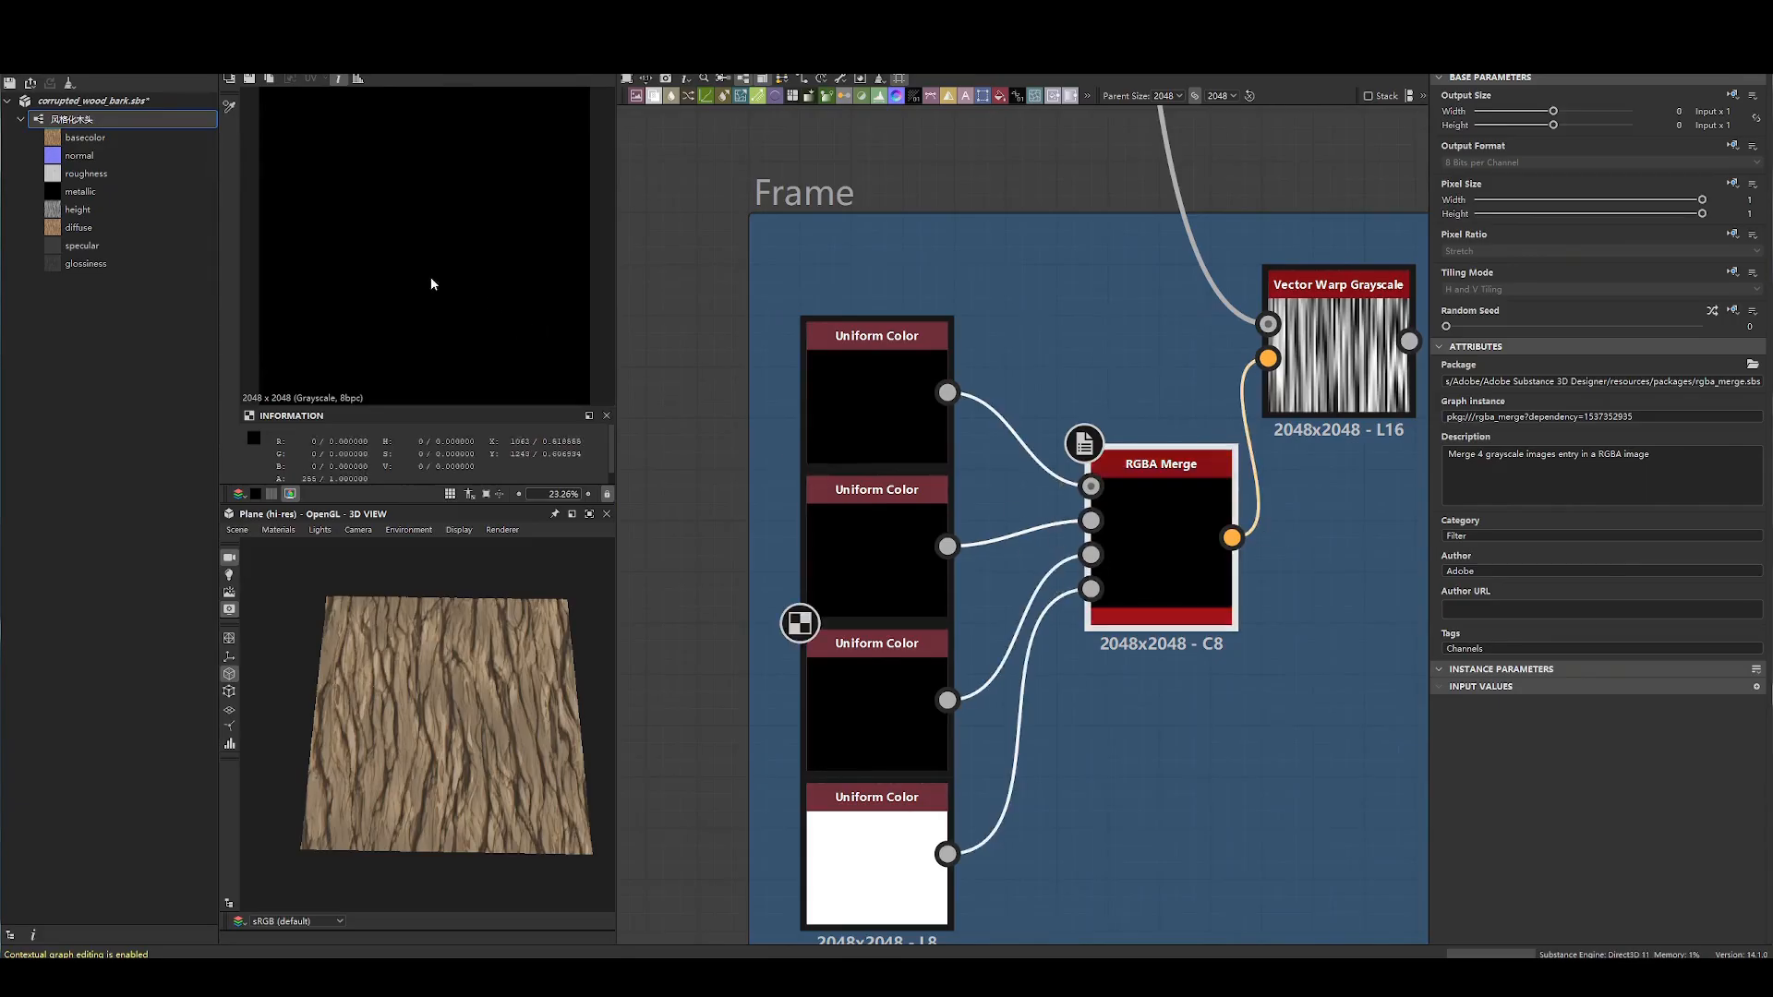
pyautogui.doubleClick(1091, 589)
pyautogui.doubleClick(1181, 595)
# - Set the second Uniform Color, feeding the G channel of the RGBA Merge, to a grayscale output of 0.57
pyautogui.click(852, 420)
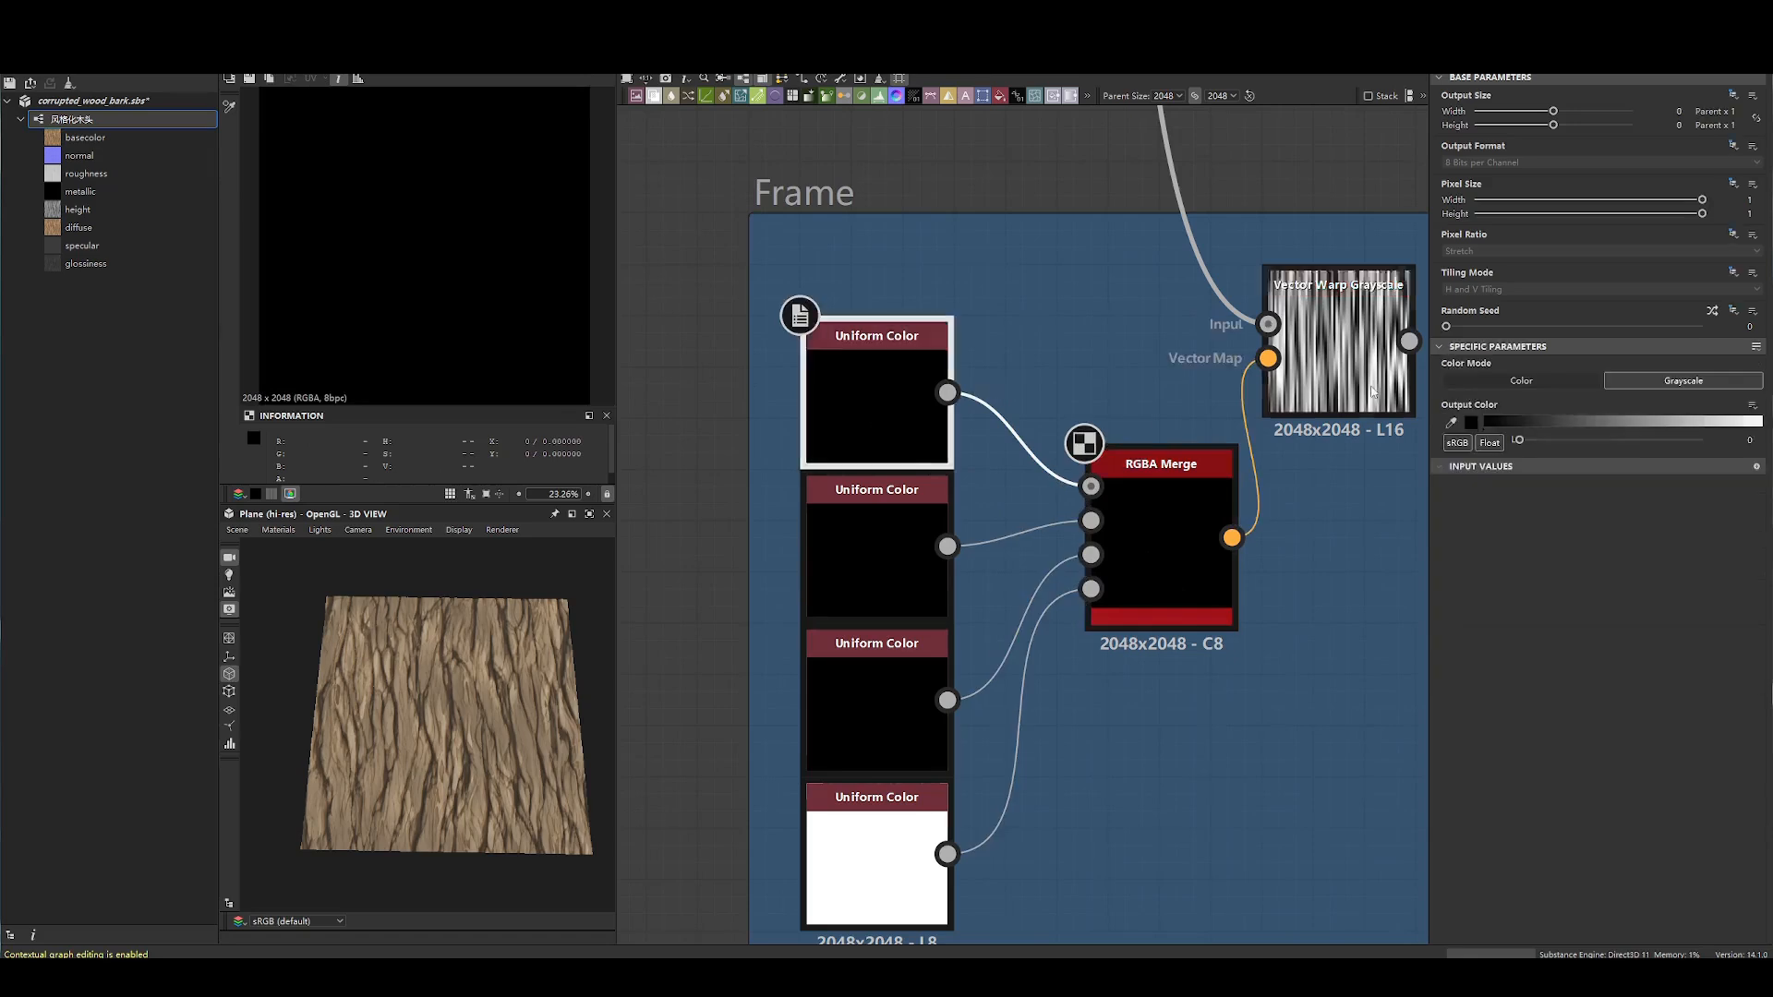
pyautogui.moveTo(1520, 441); pyautogui.dragTo(1623, 441)
pyautogui.click(877, 554)
pyautogui.click(947, 394)
pyautogui.click(1009, 316)
pyautogui.press('F1')
pyautogui.moveTo(166, 52); pyautogui.dragTo(817, 532)
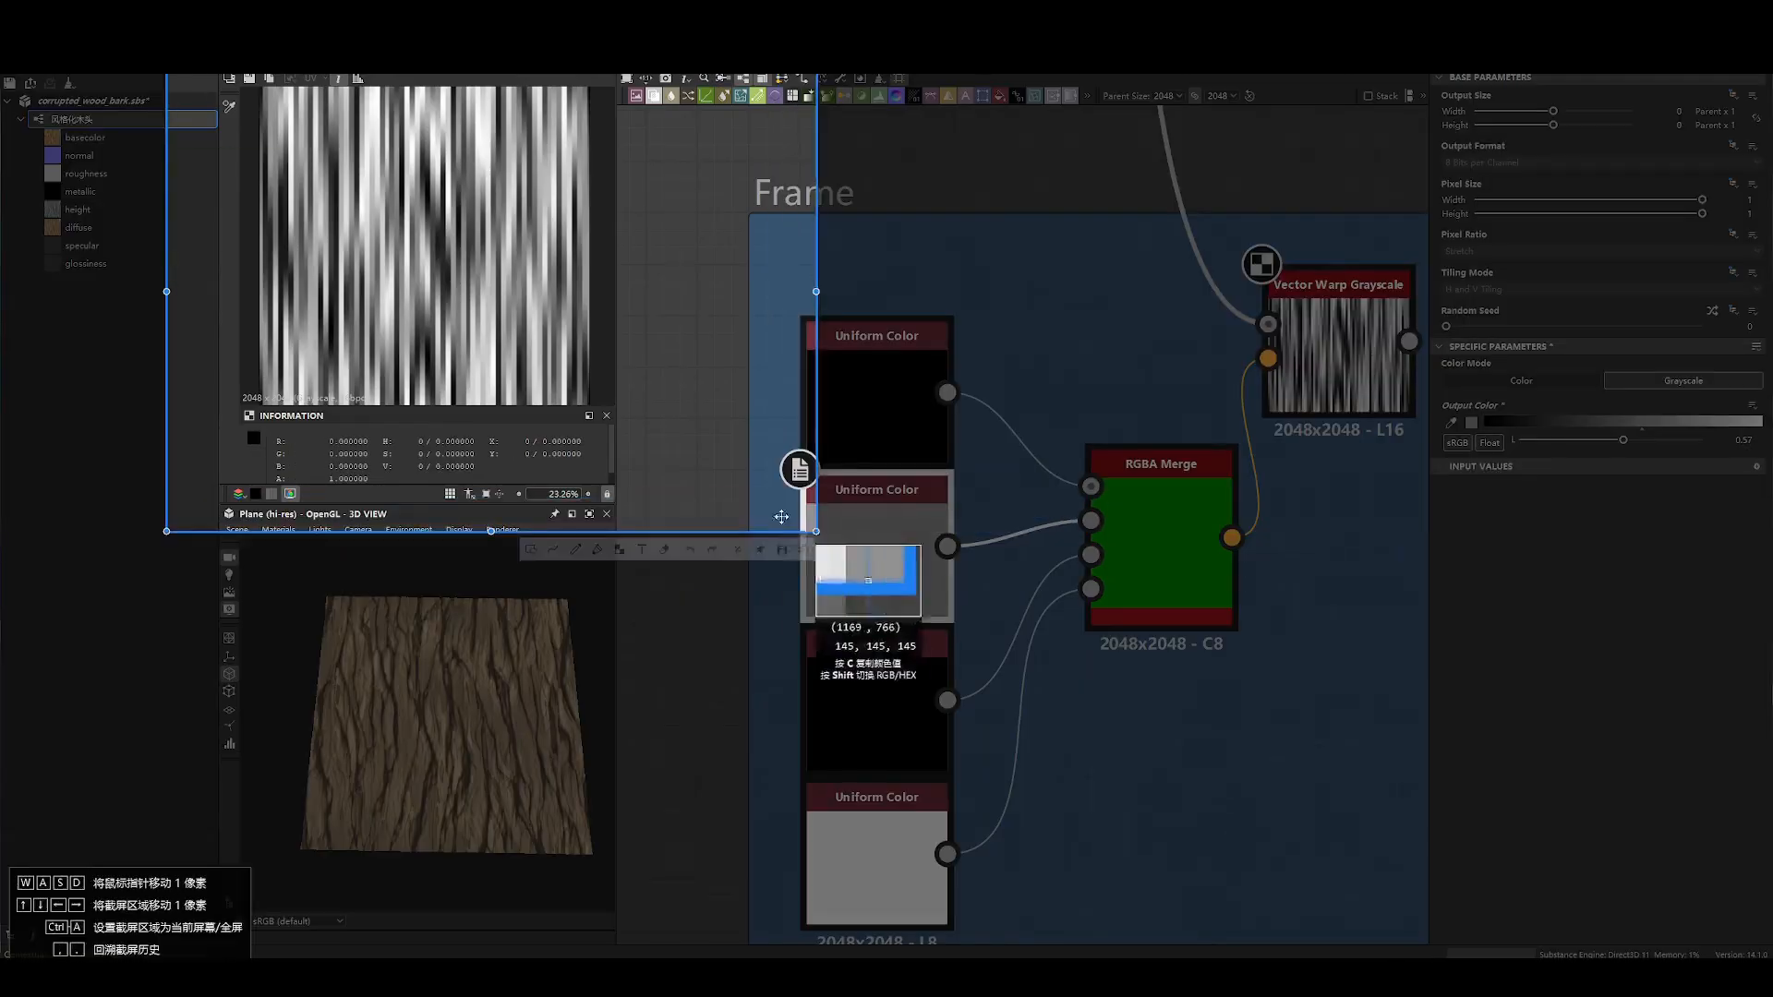
pyautogui.press('Escape')
# - Set the first Uniform Color, feeding the R channel, to a grayscale output of 0.57 and select the Vector Warp Grayscale
pyautogui.click(1182, 579)
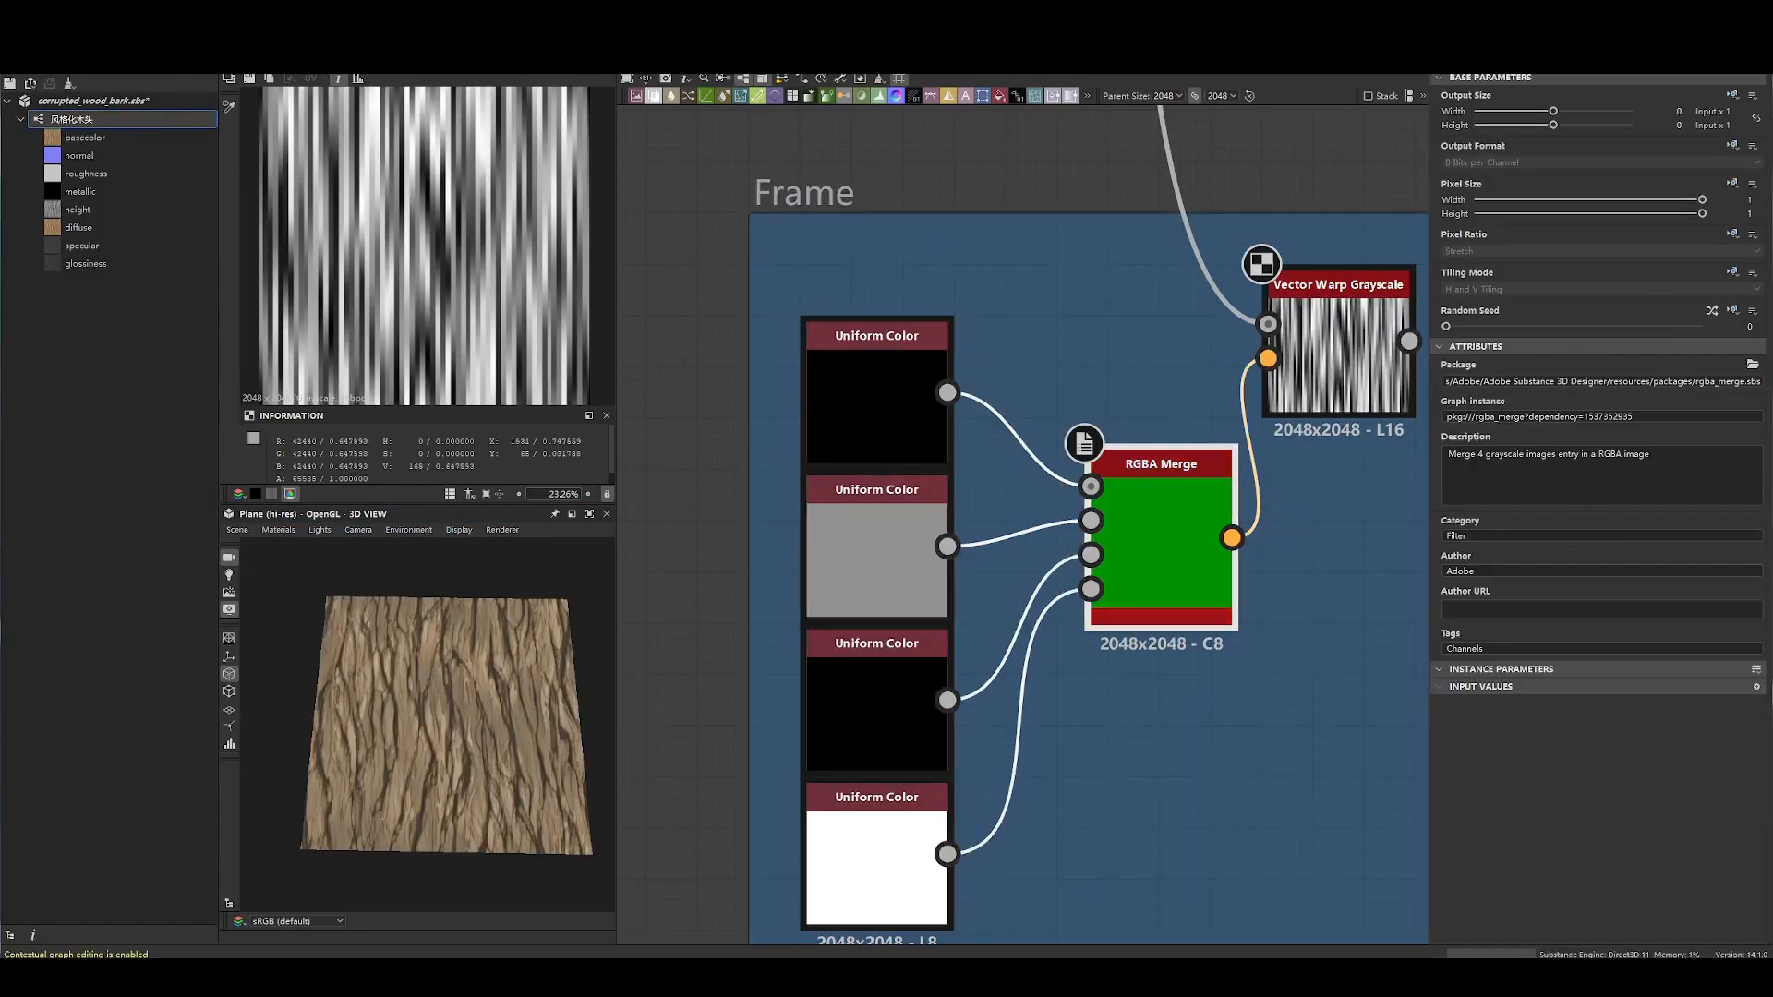
pyautogui.click(824, 369)
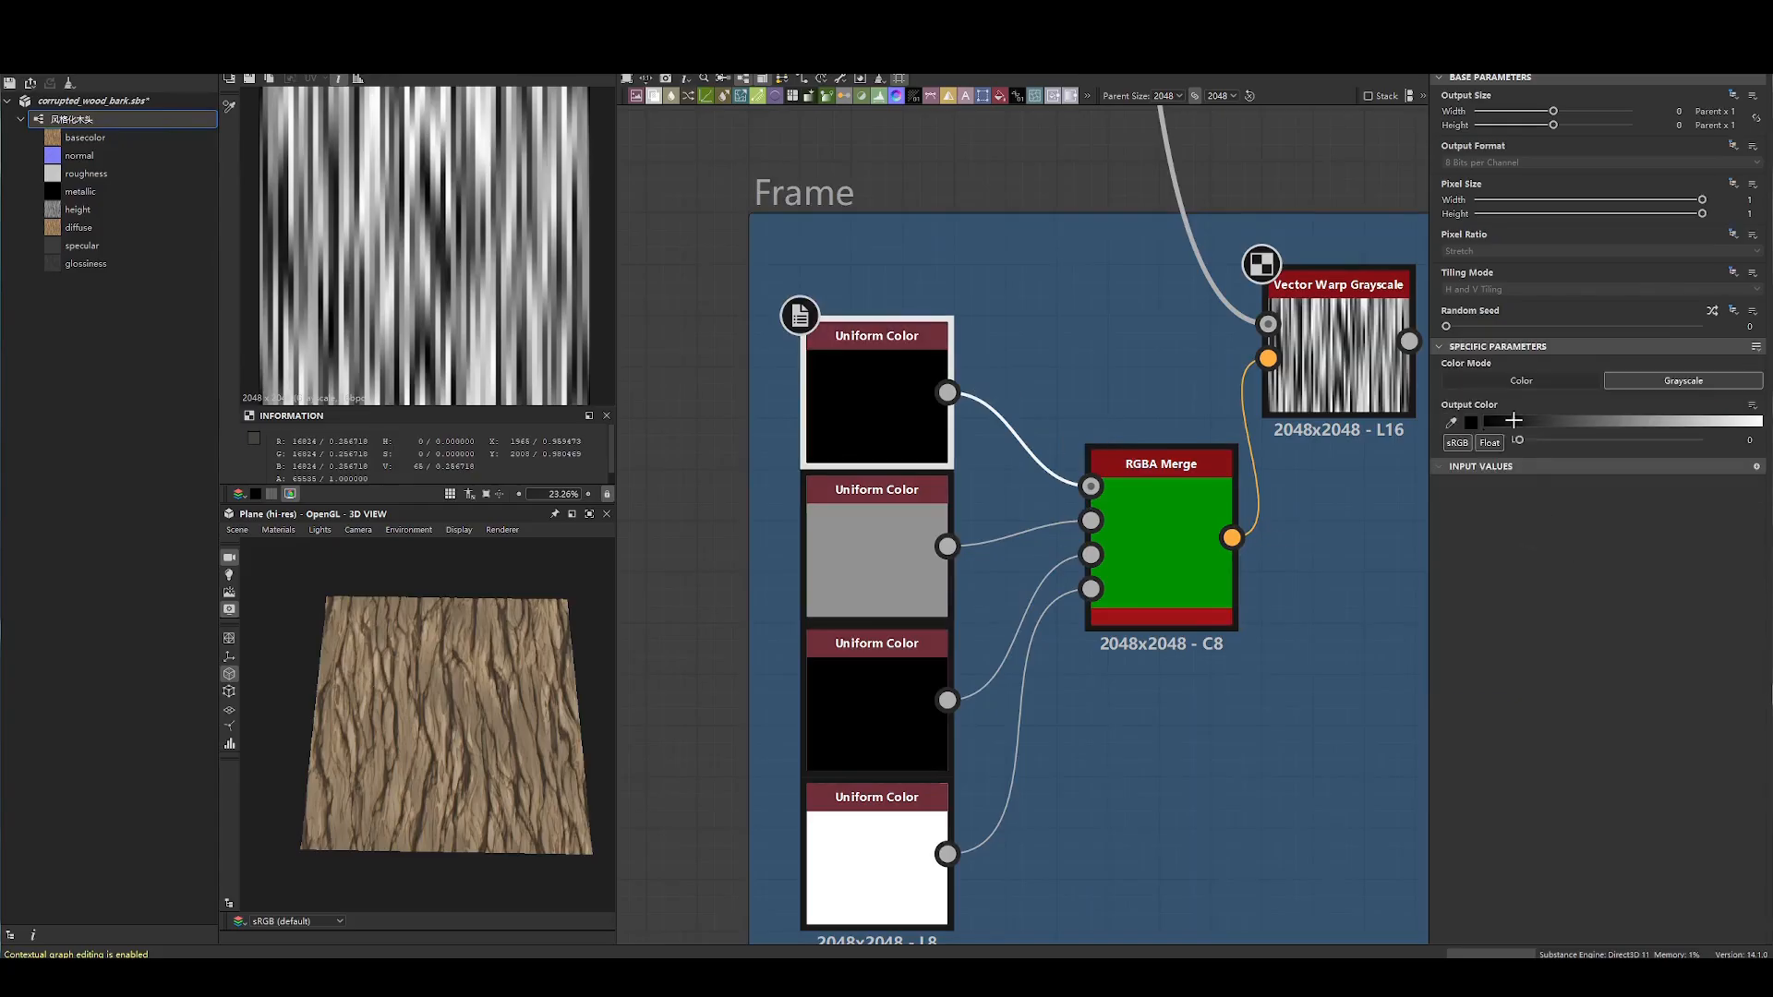
pyautogui.moveTo(1522, 442); pyautogui.dragTo(1626, 429)
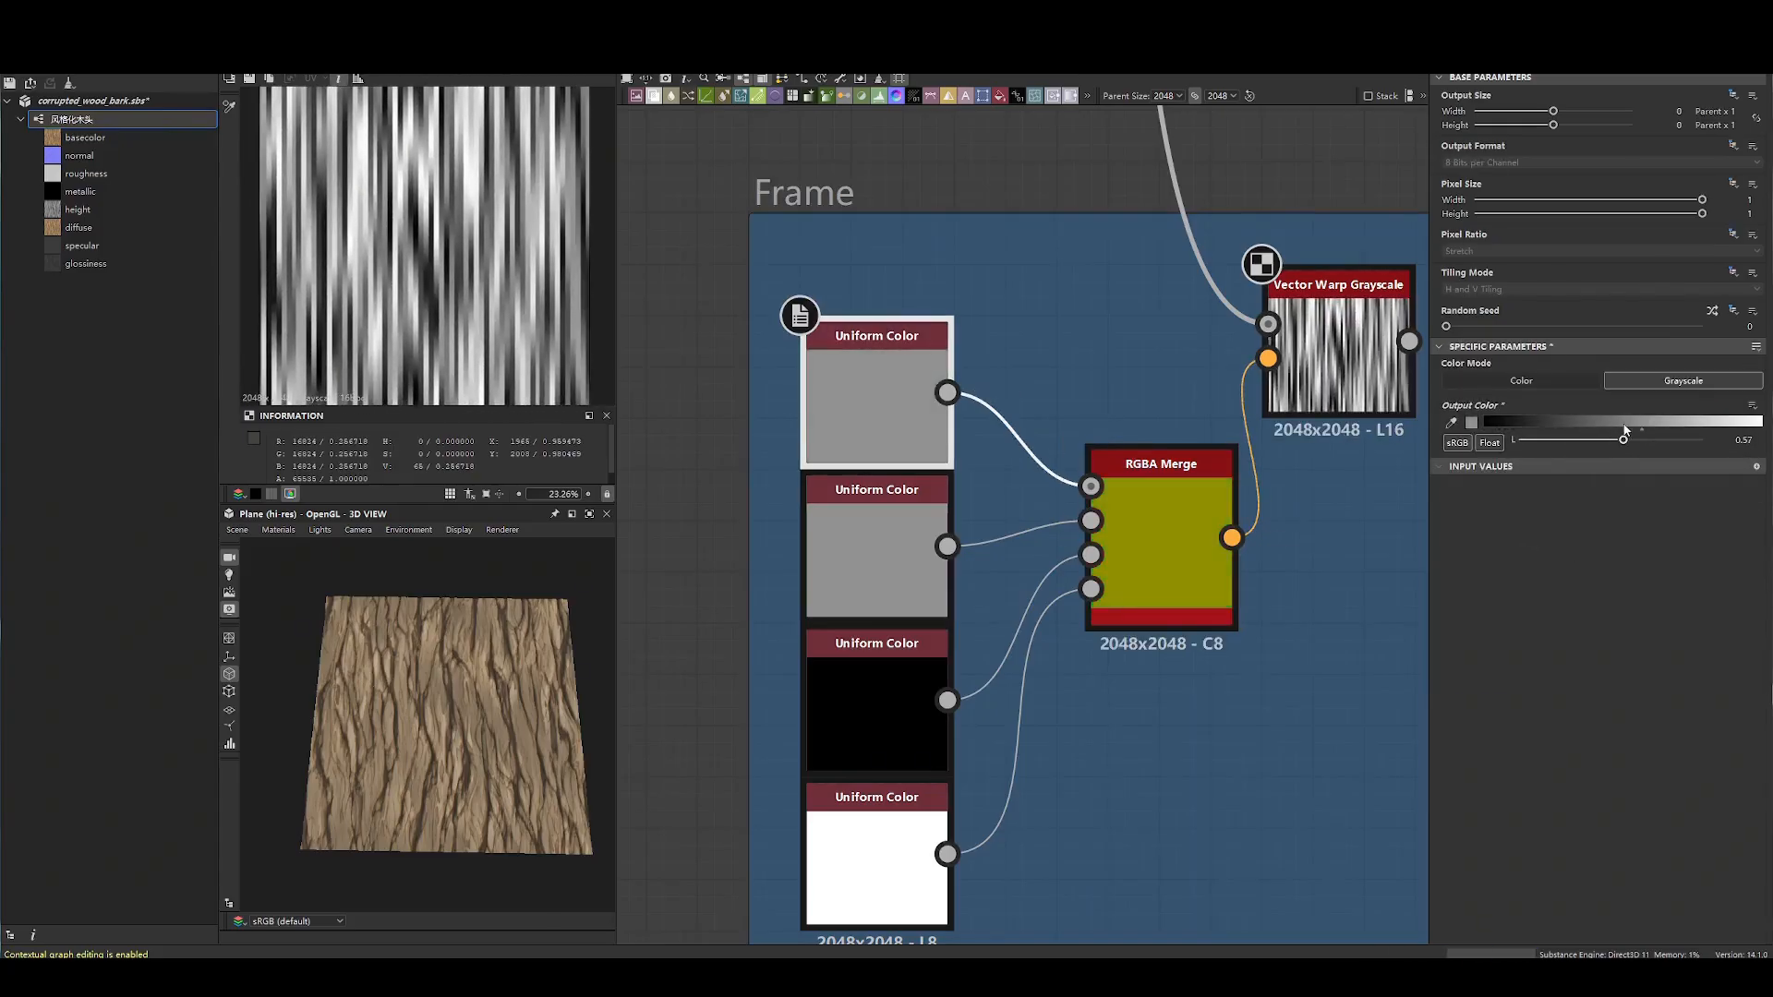
pyautogui.click(1323, 369)
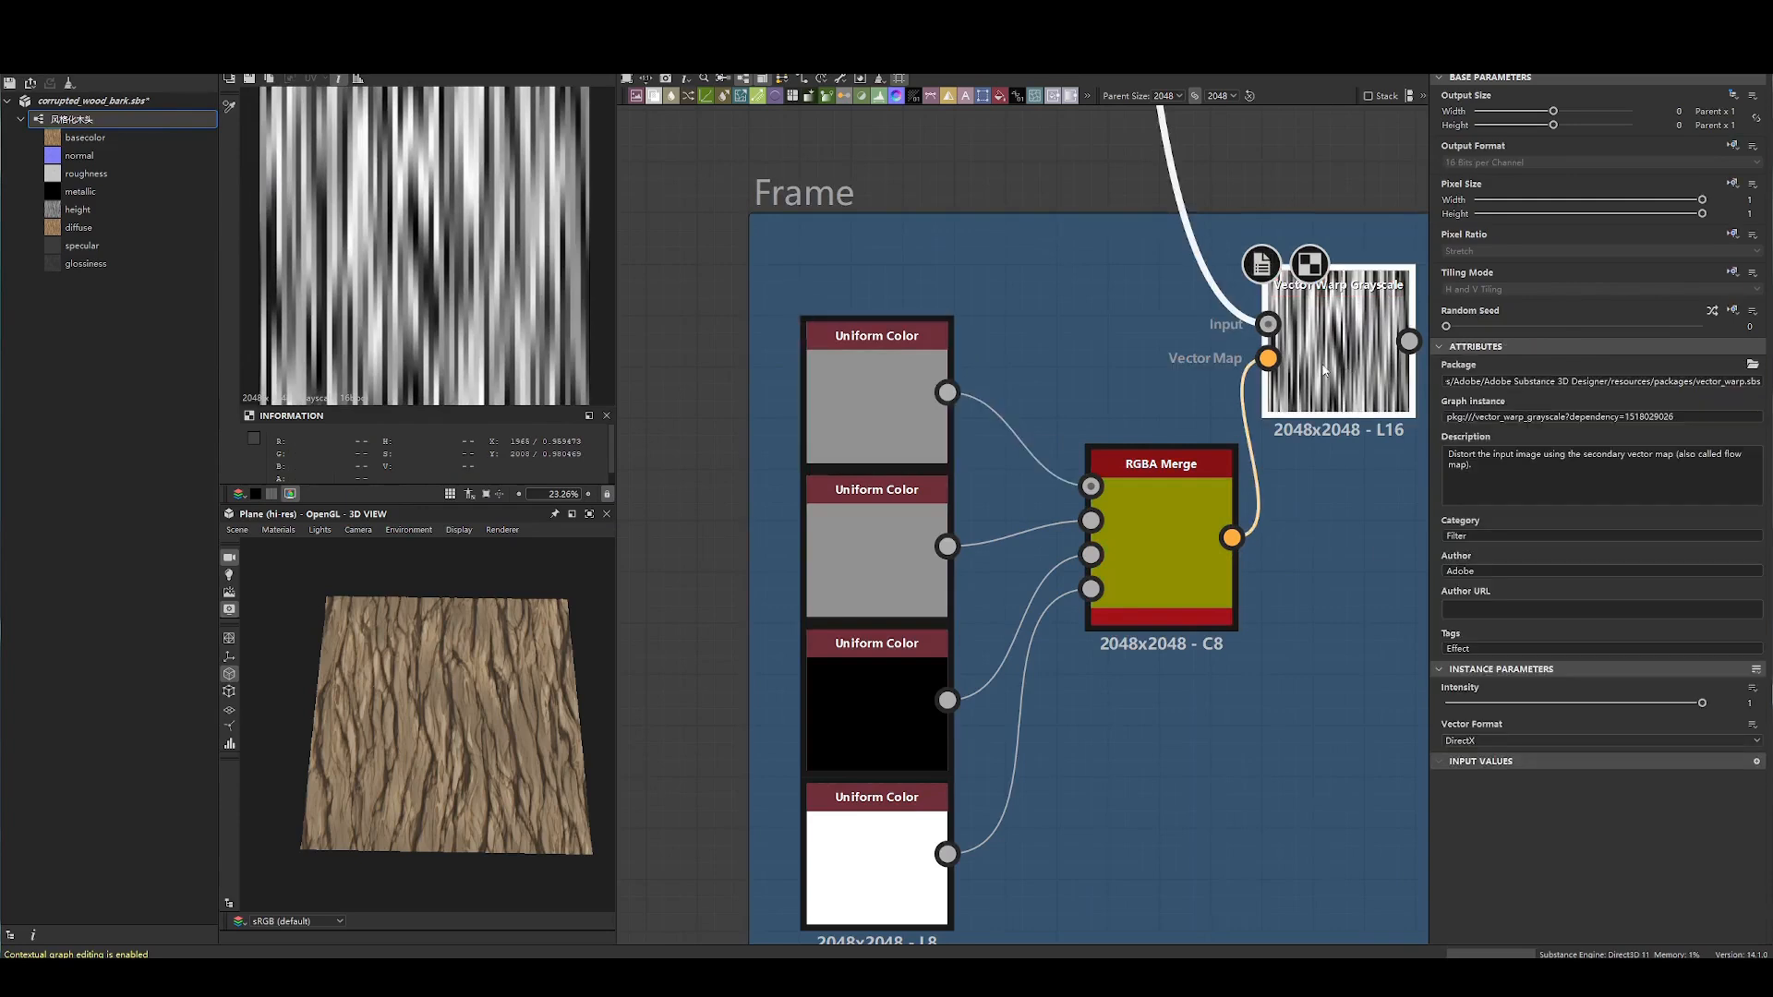
# - Preview the RGBA Merge output and the Vector Warp Grayscale result it drives
pyautogui.doubleClick(1171, 503)
pyautogui.moveTo(993, 319); pyautogui.dragTo(1237, 744)
pyautogui.doubleClick(1335, 370)
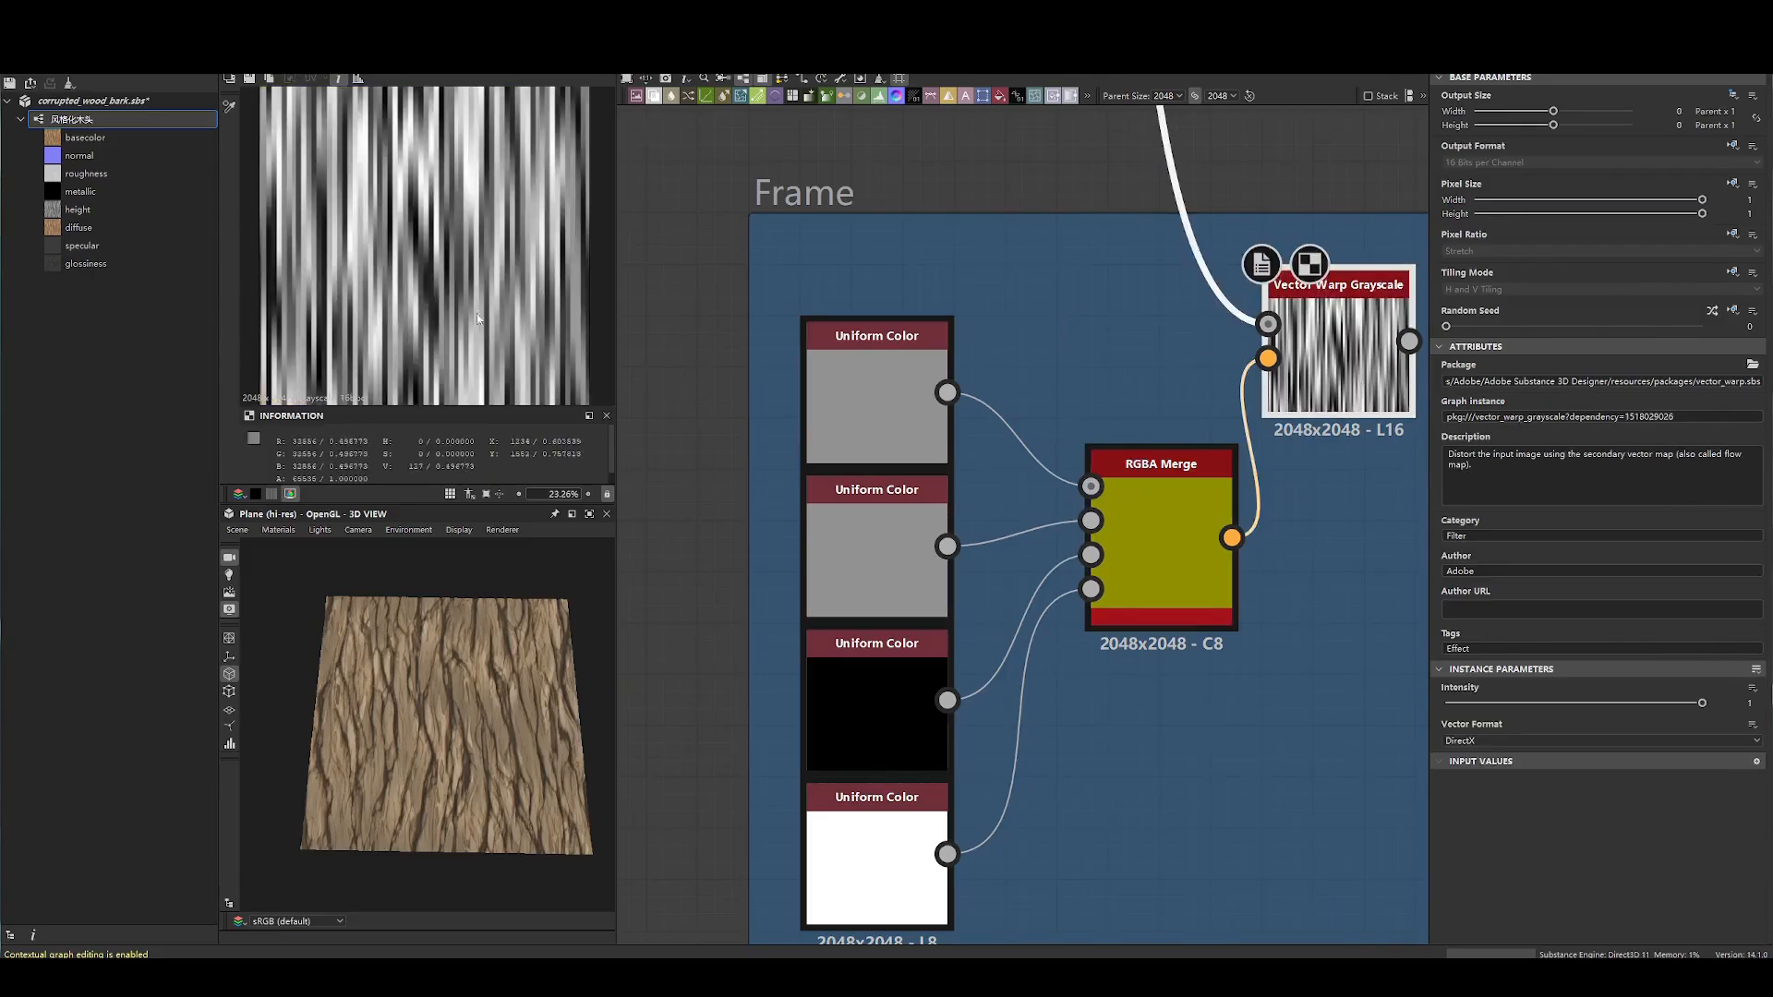
# - Try changing the grayscale output of the third Uniform Color, and set the fourth one feeding the A channel to 0
pyautogui.click(851, 726)
pyautogui.moveTo(1536, 447); pyautogui.dragTo(1716, 444)
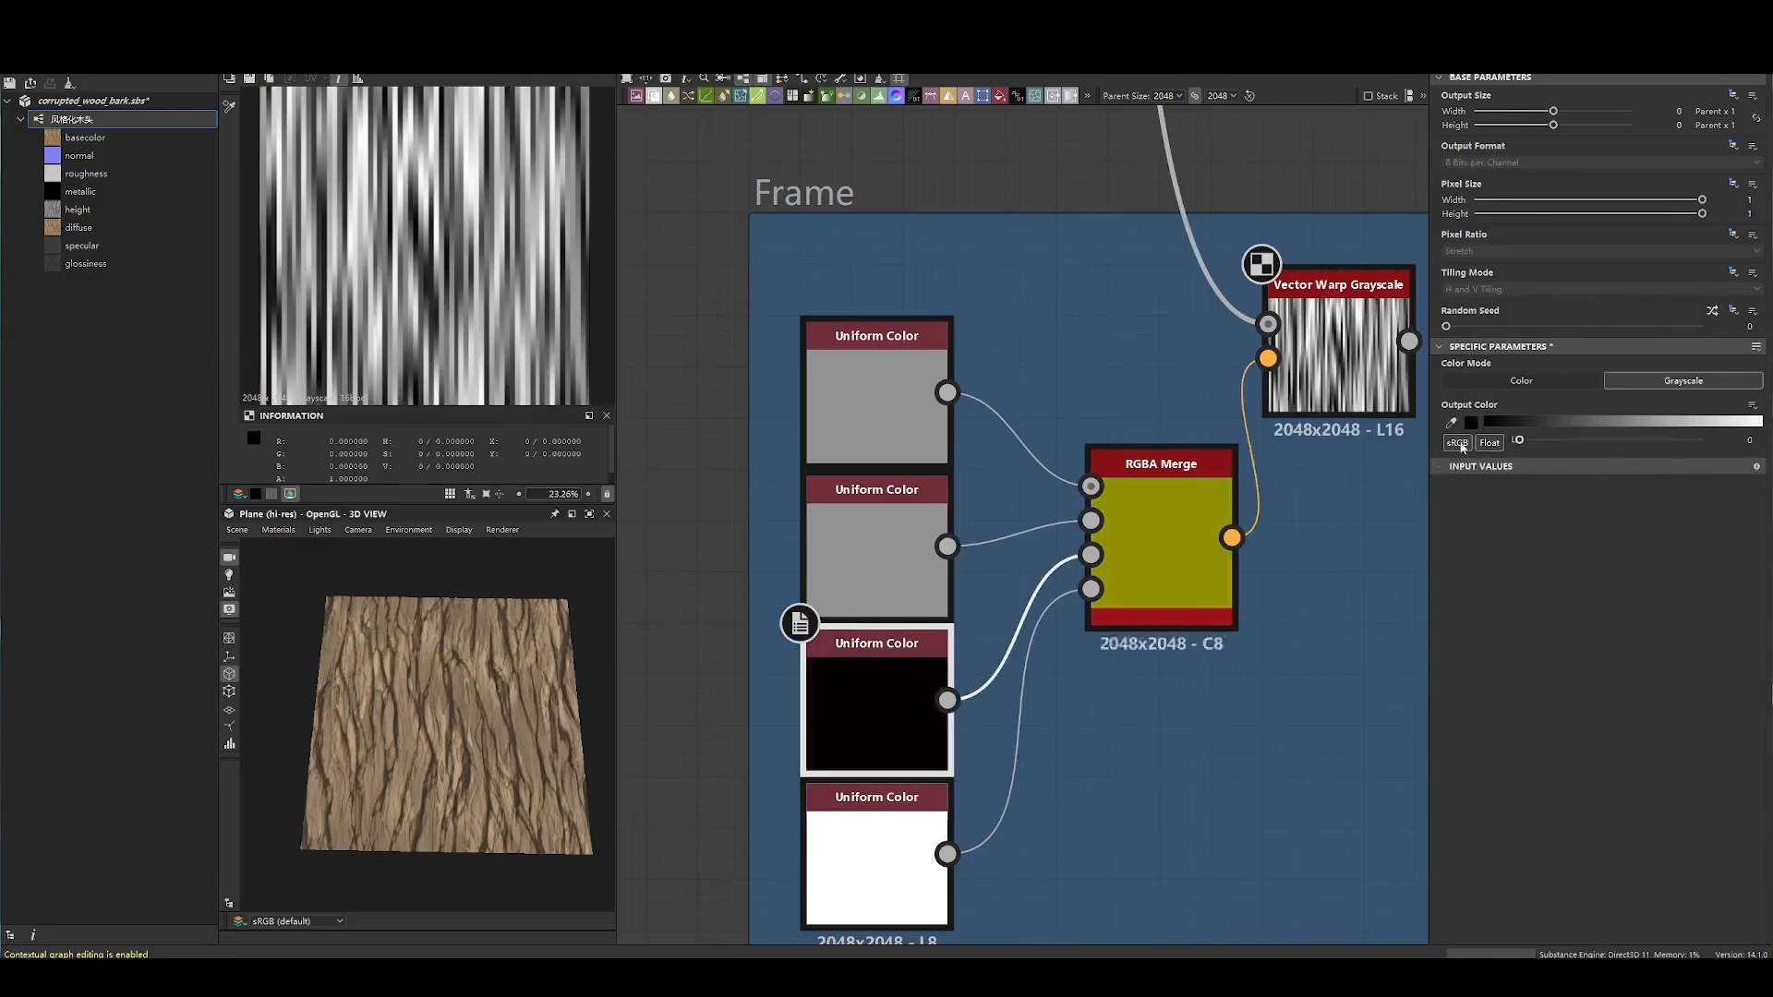
pyautogui.hotkey('ctrl', 'z')
pyautogui.click(877, 859)
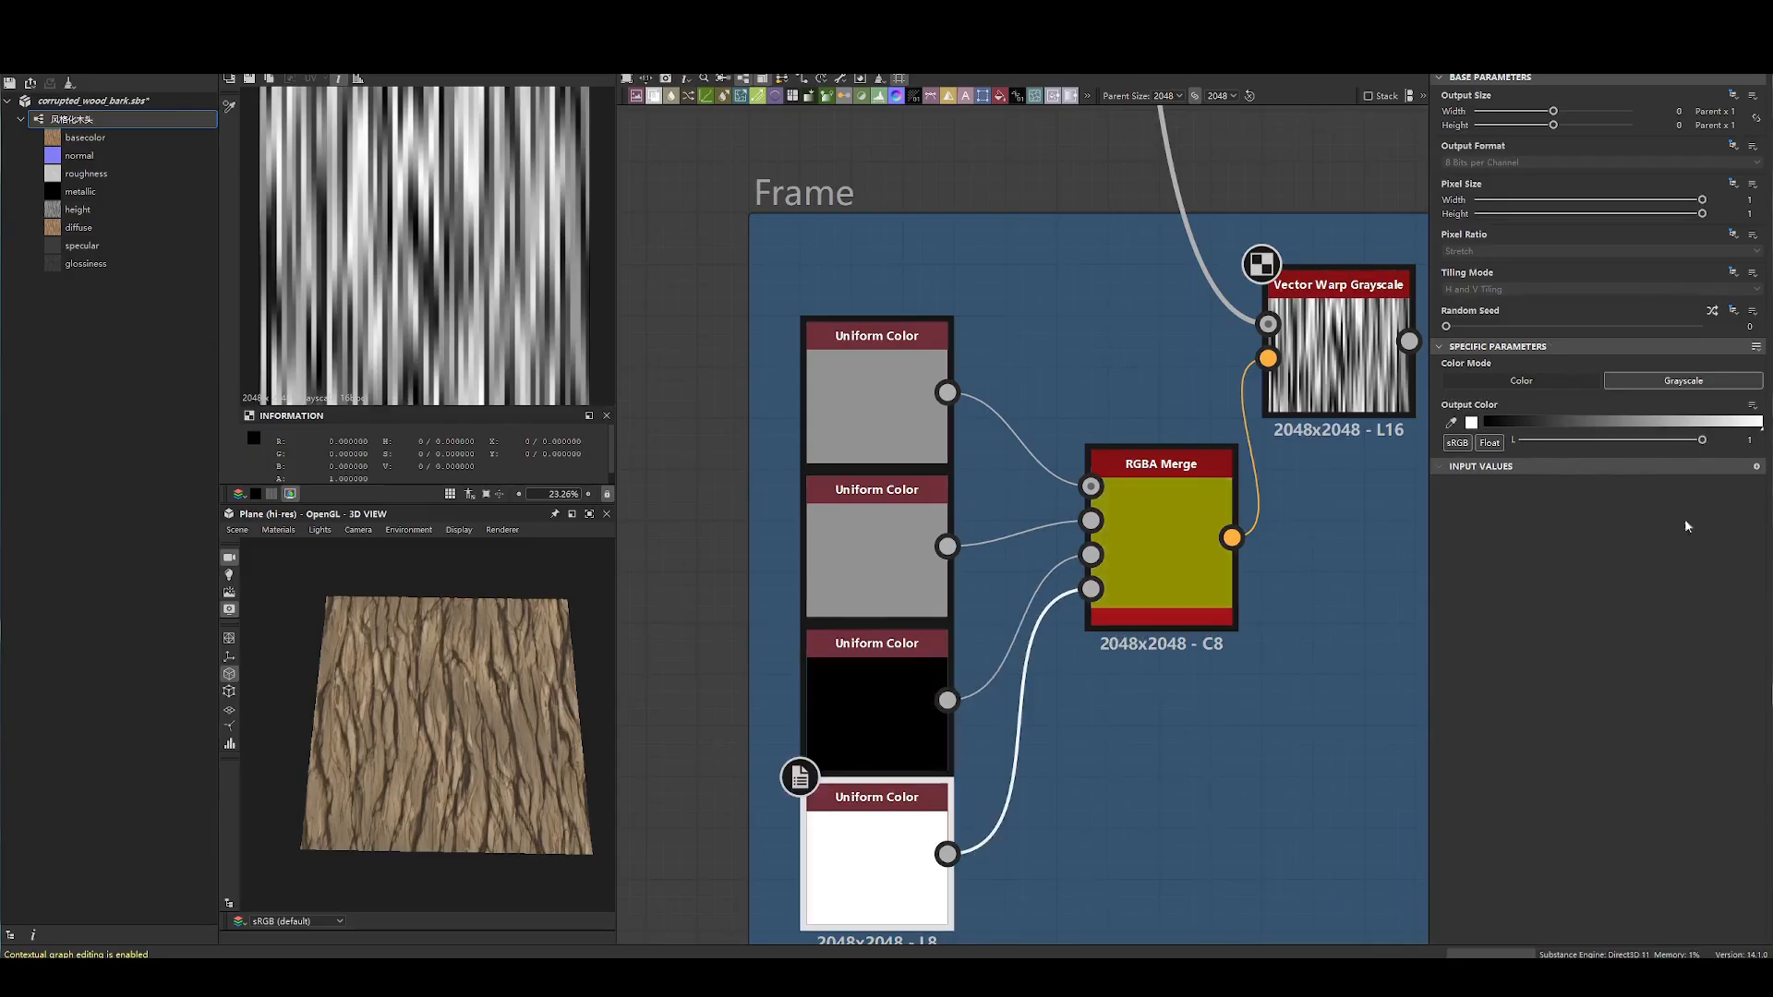
pyautogui.click(1702, 442)
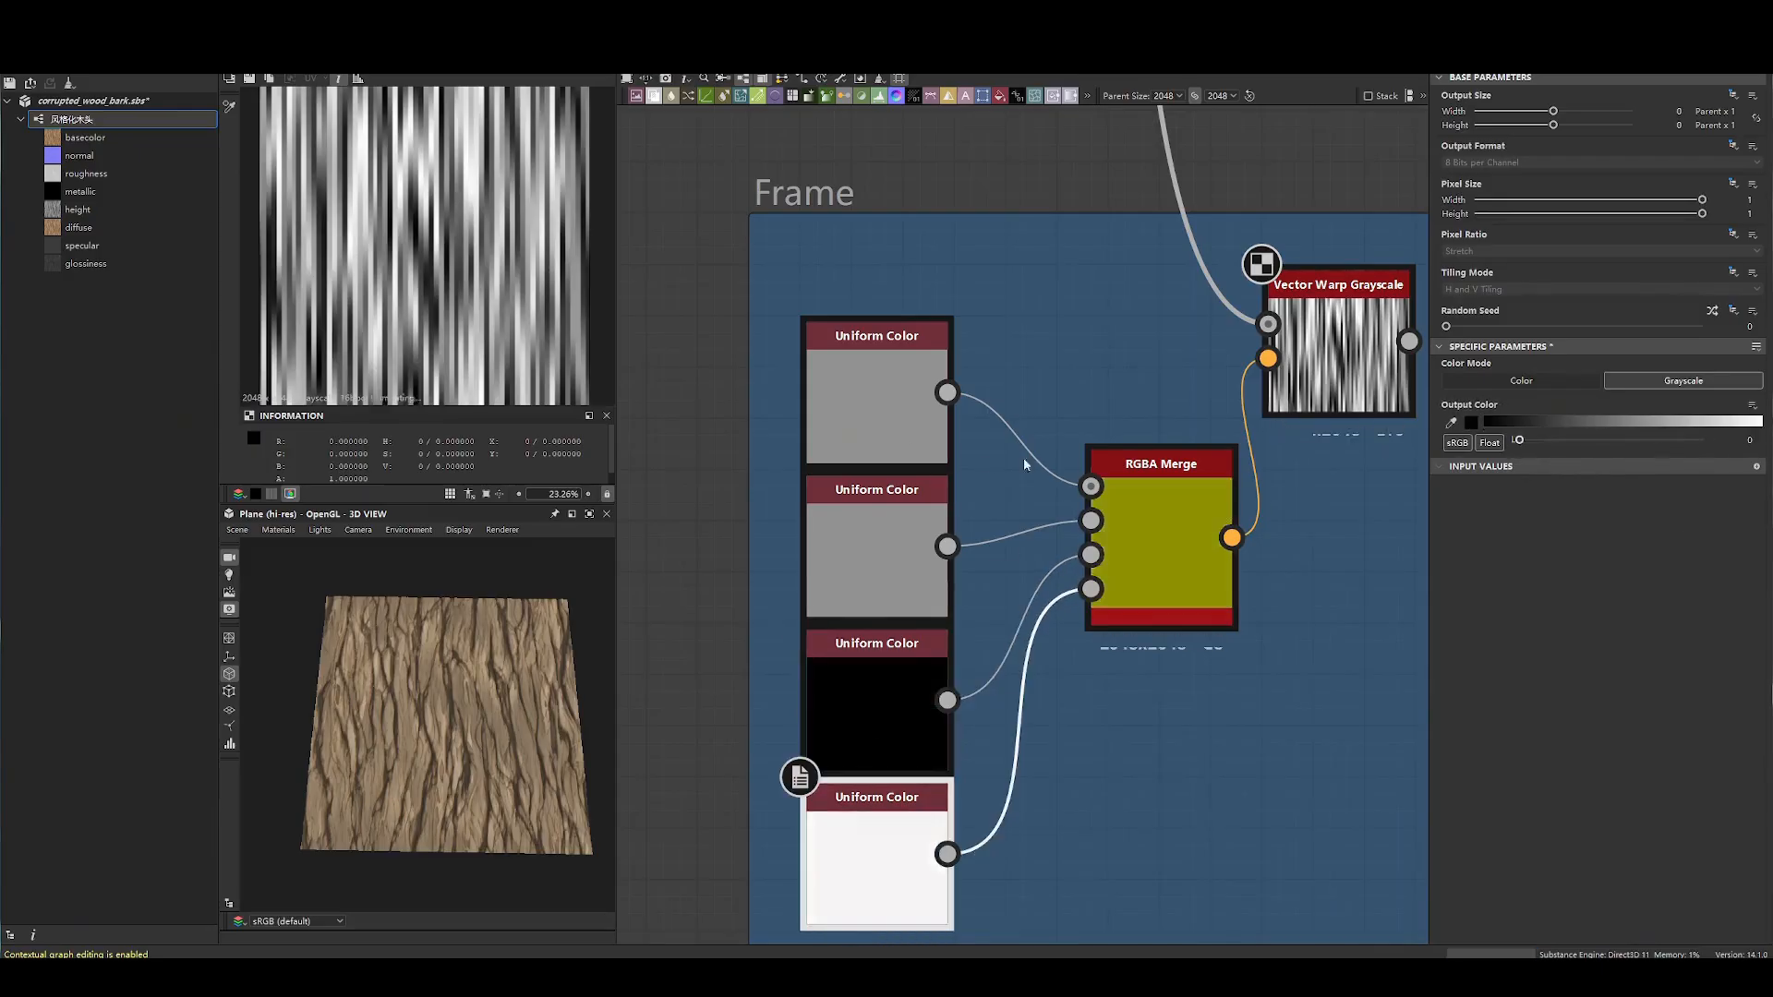
# - Preview the first and second Uniform Colors and the RGBA Merge node they feed
pyautogui.doubleClick(877, 407)
pyautogui.doubleClick(881, 545)
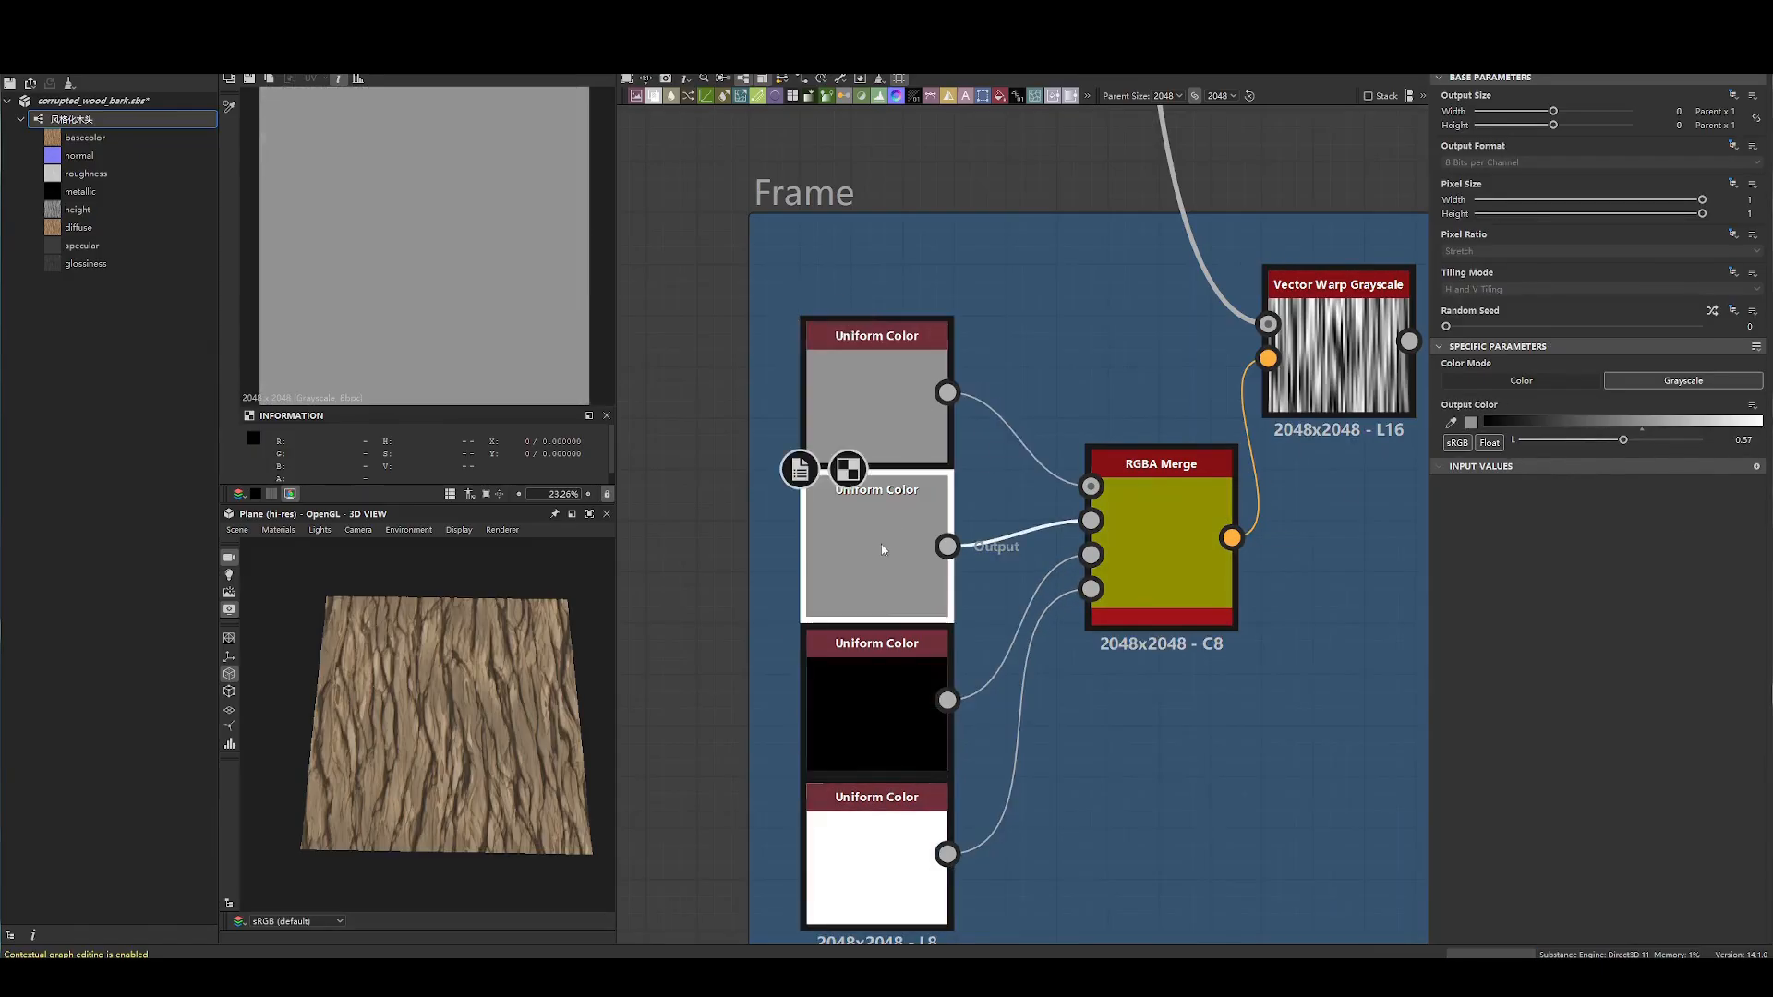
pyautogui.click(869, 395)
pyautogui.doubleClick(1161, 545)
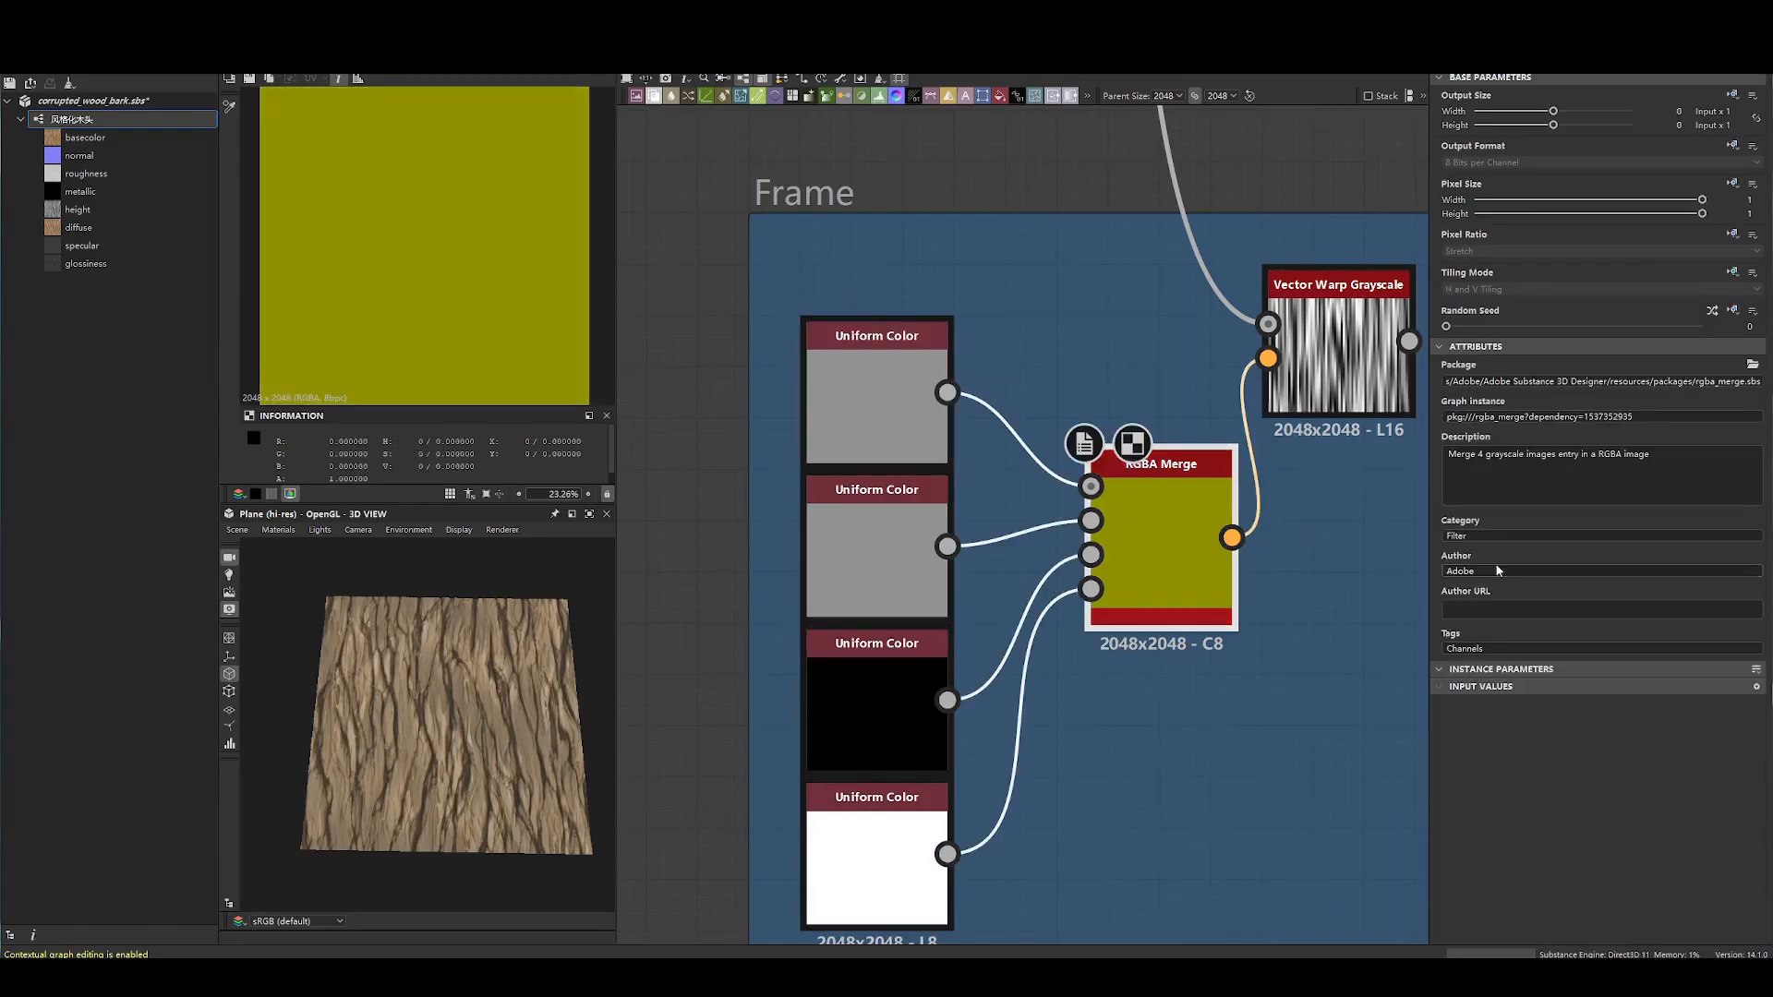
# - Mark the R and G values of the RGBA Merge in the information readout on a temporary screen capture
pyautogui.press('F1')
pyautogui.moveTo(188, 259); pyautogui.dragTo(653, 532)
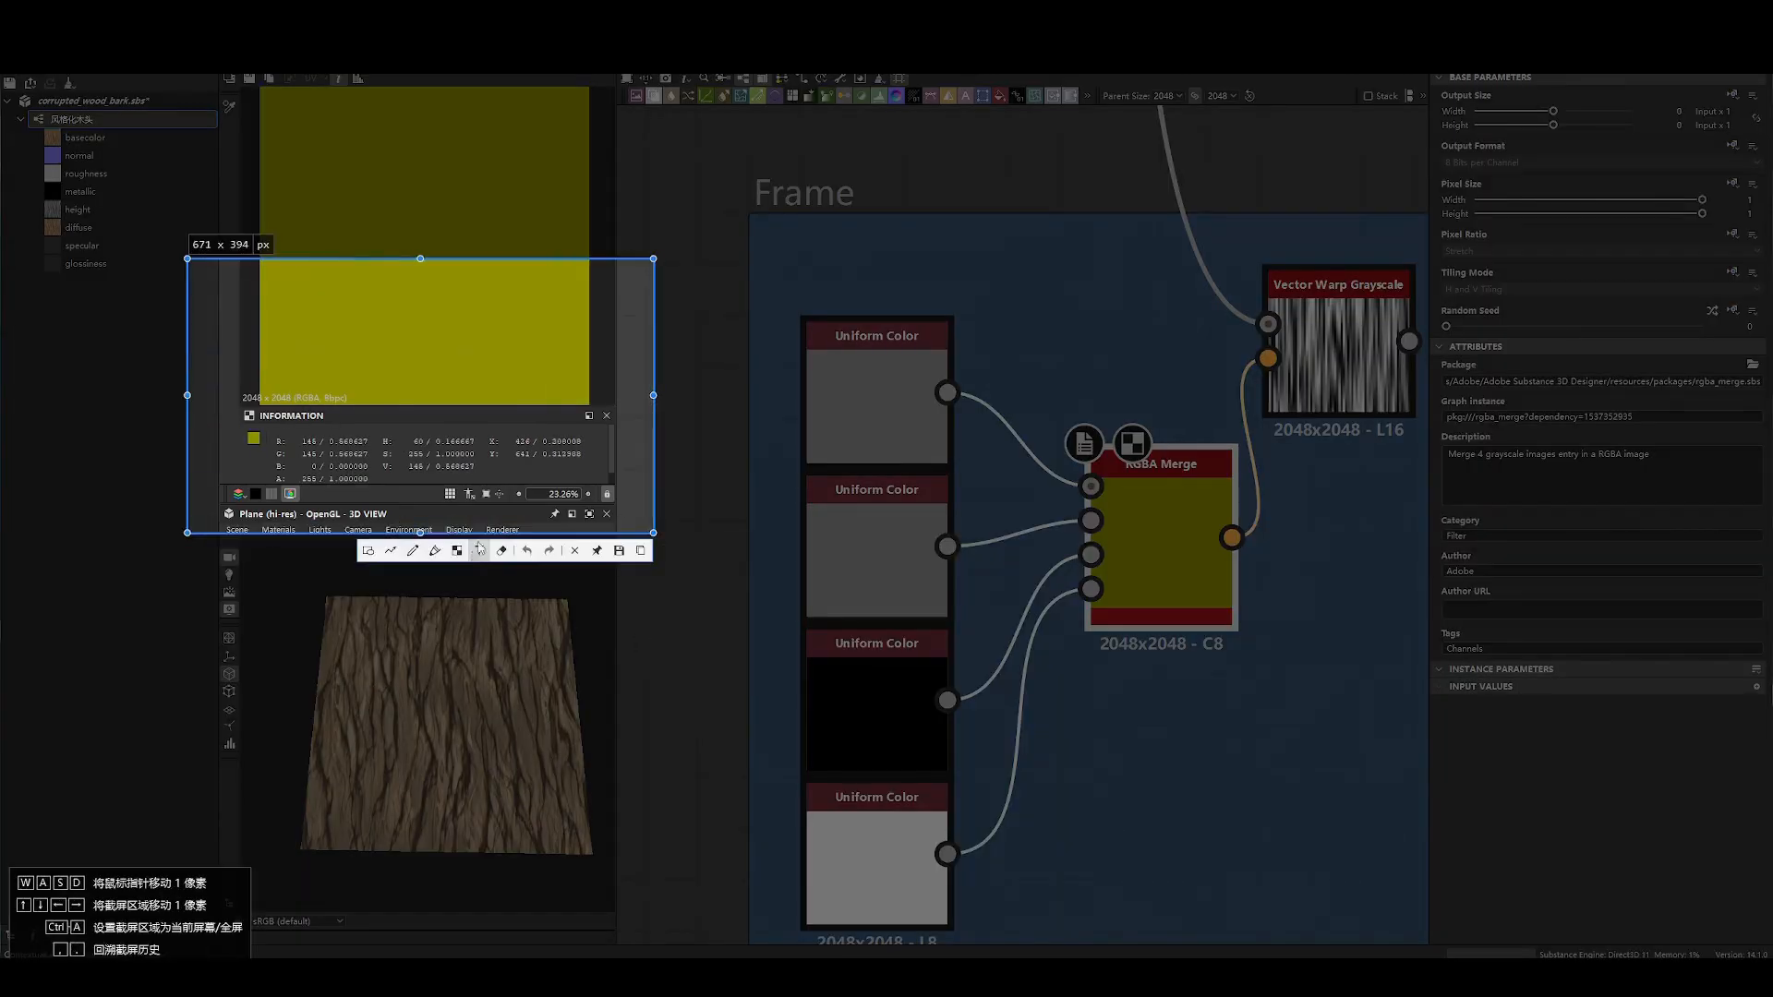
pyautogui.click(413, 550)
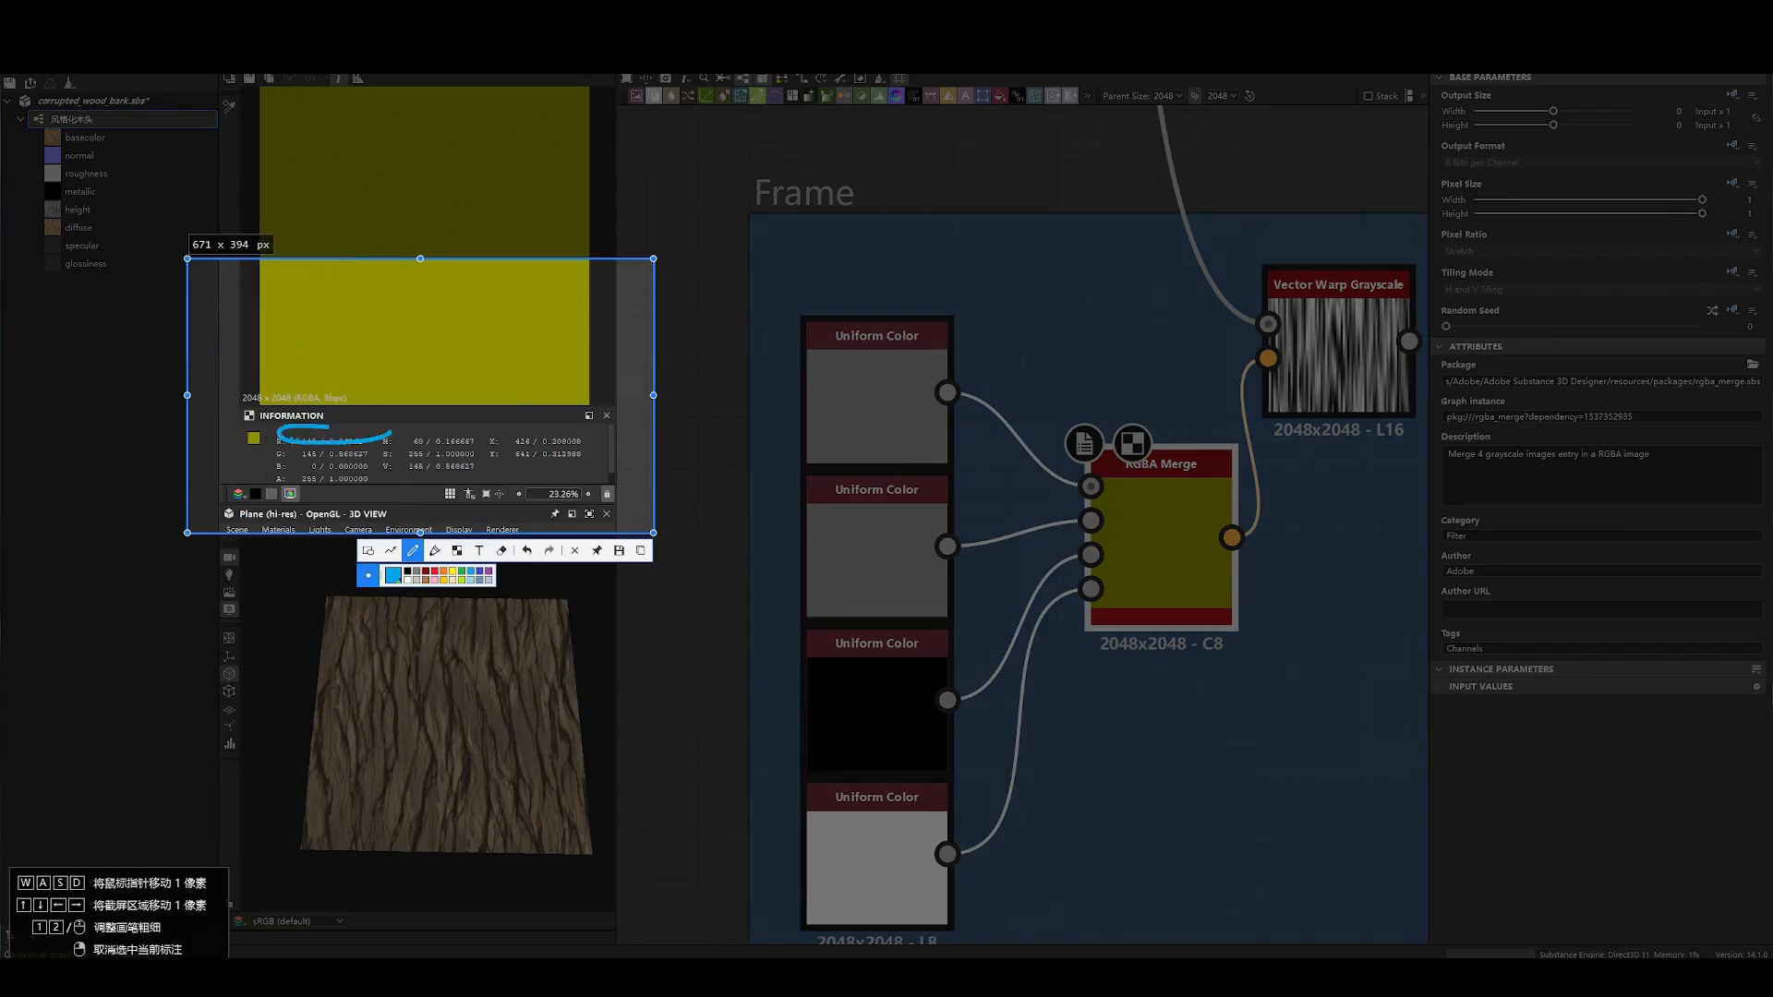
pyautogui.moveTo(254, 478); pyautogui.dragTo(383, 467)
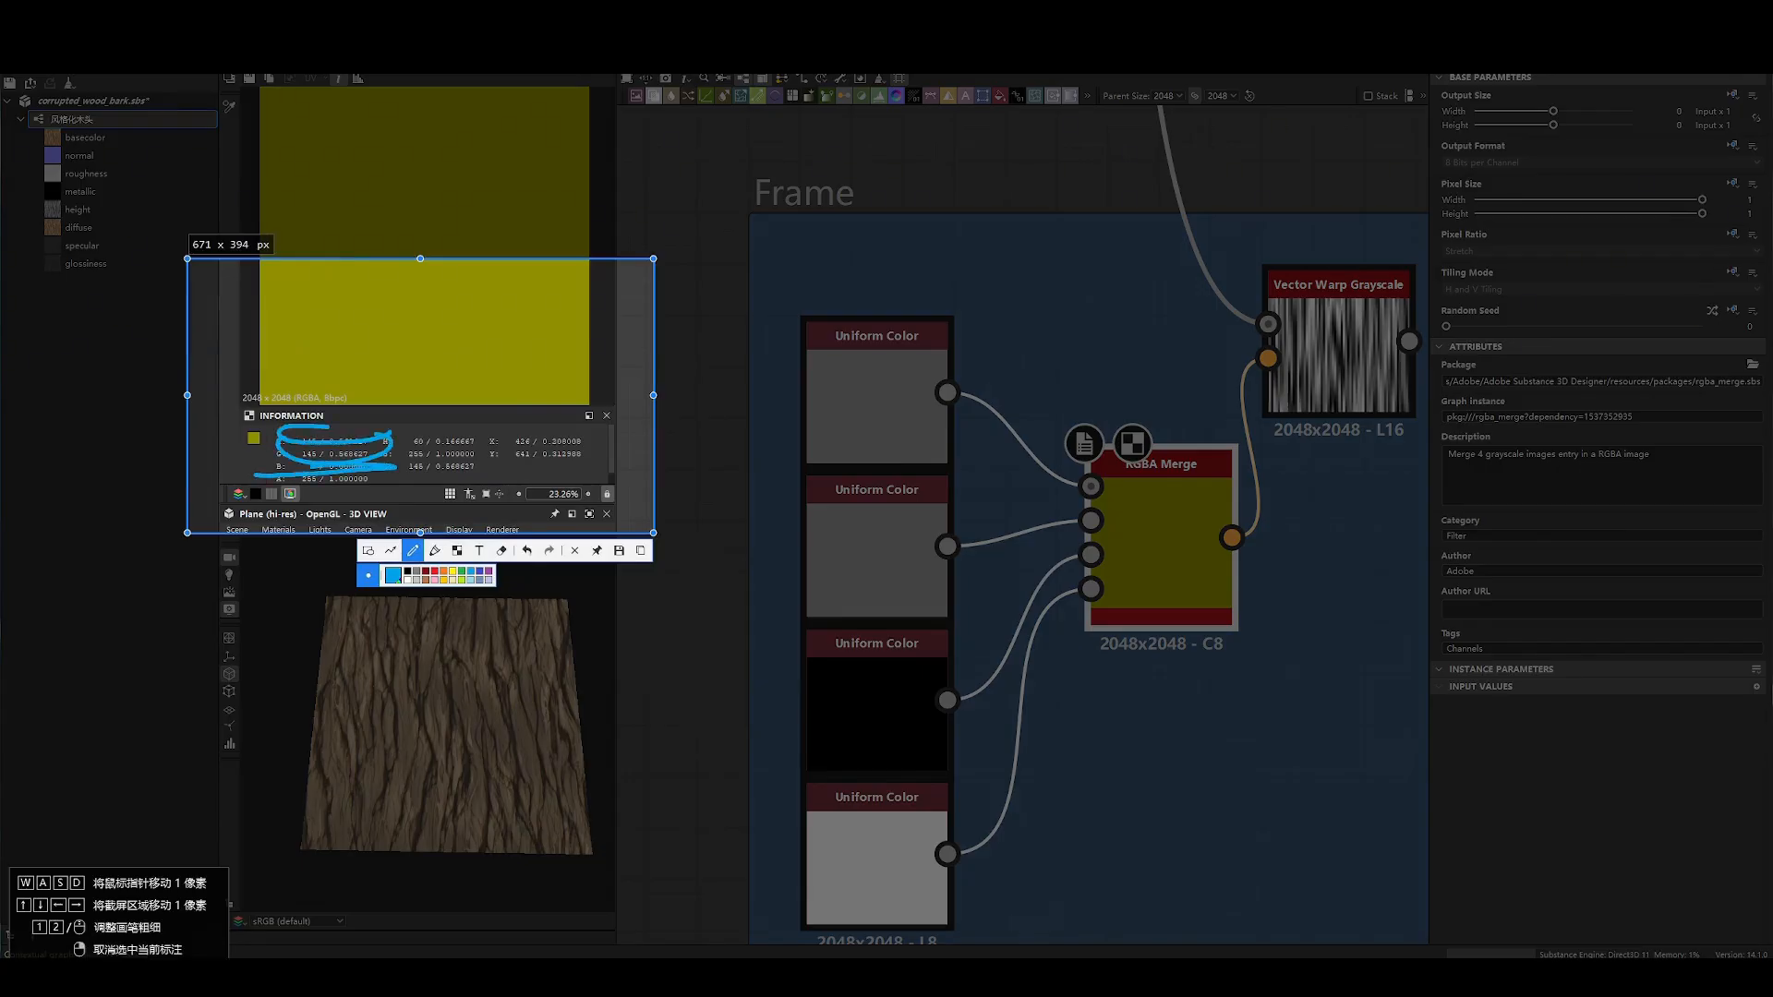
pyautogui.press('Escape')
# - Preview the red-green Gradient Map that feeds the Vector Warp Grayscale nodes
pyautogui.scroll(-7, 1311, 415)
pyautogui.moveTo(1233, 166); pyautogui.dragTo(1221, 518, button='middle')
pyautogui.scroll(4, 1220, 513)
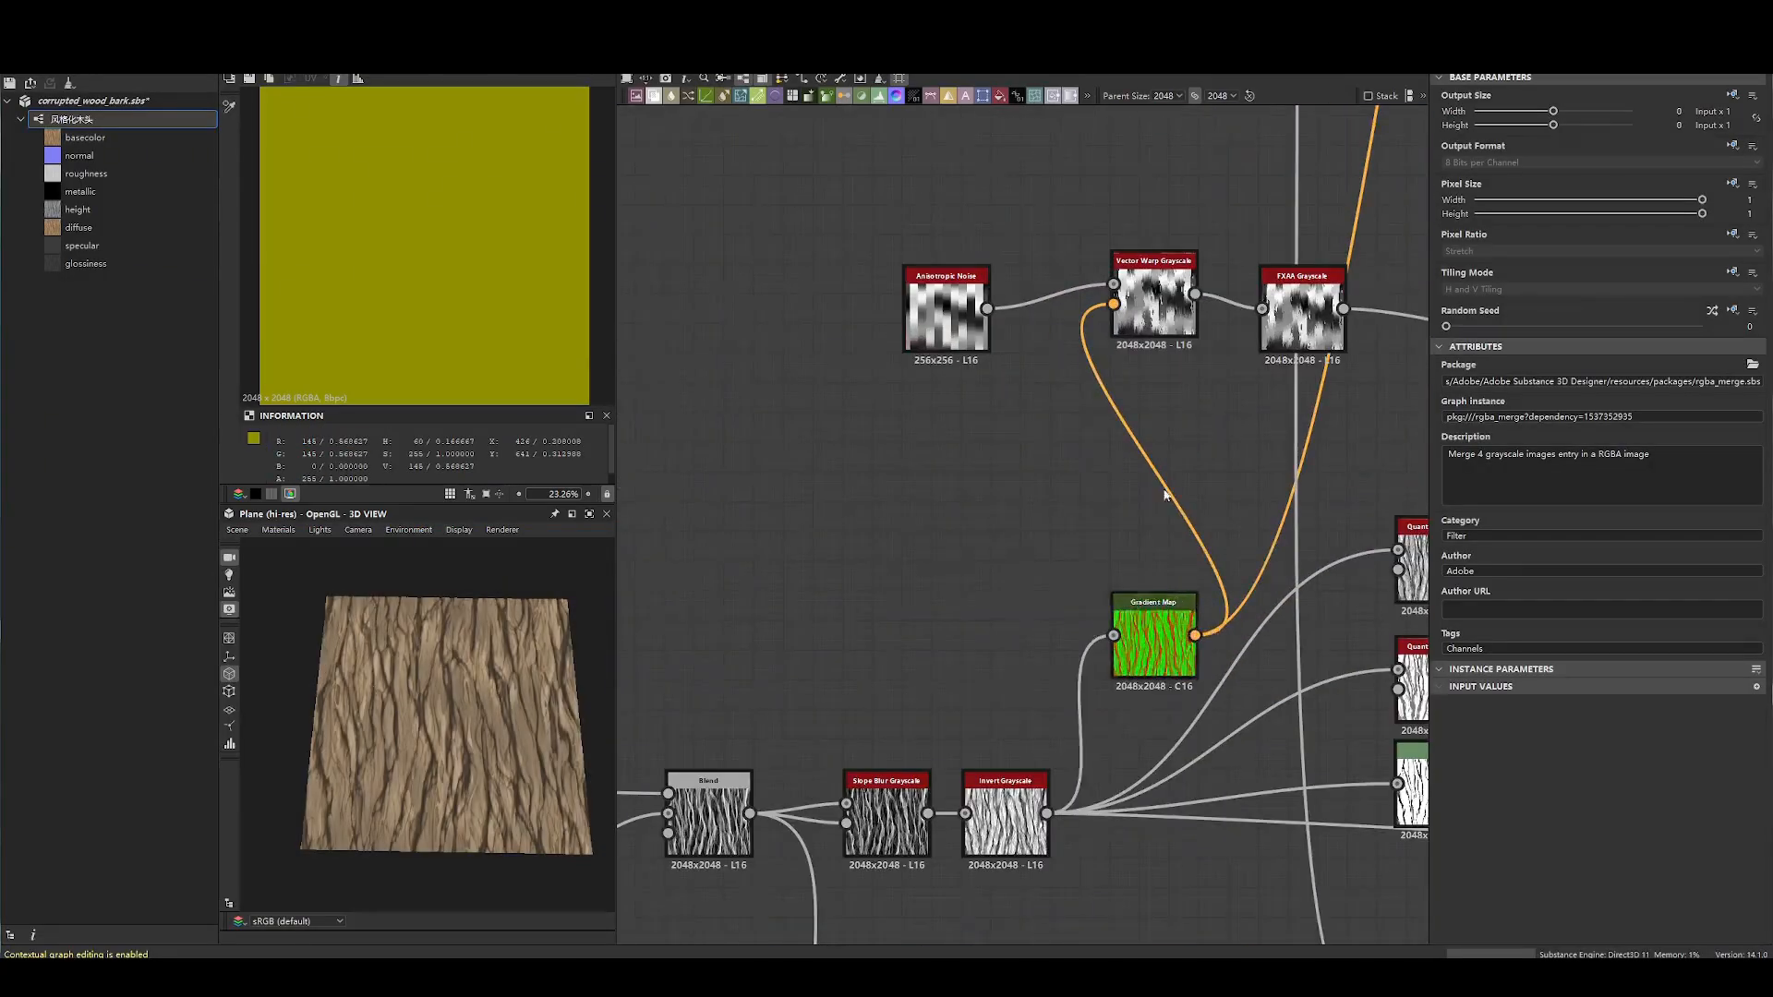
pyautogui.doubleClick(1182, 657)
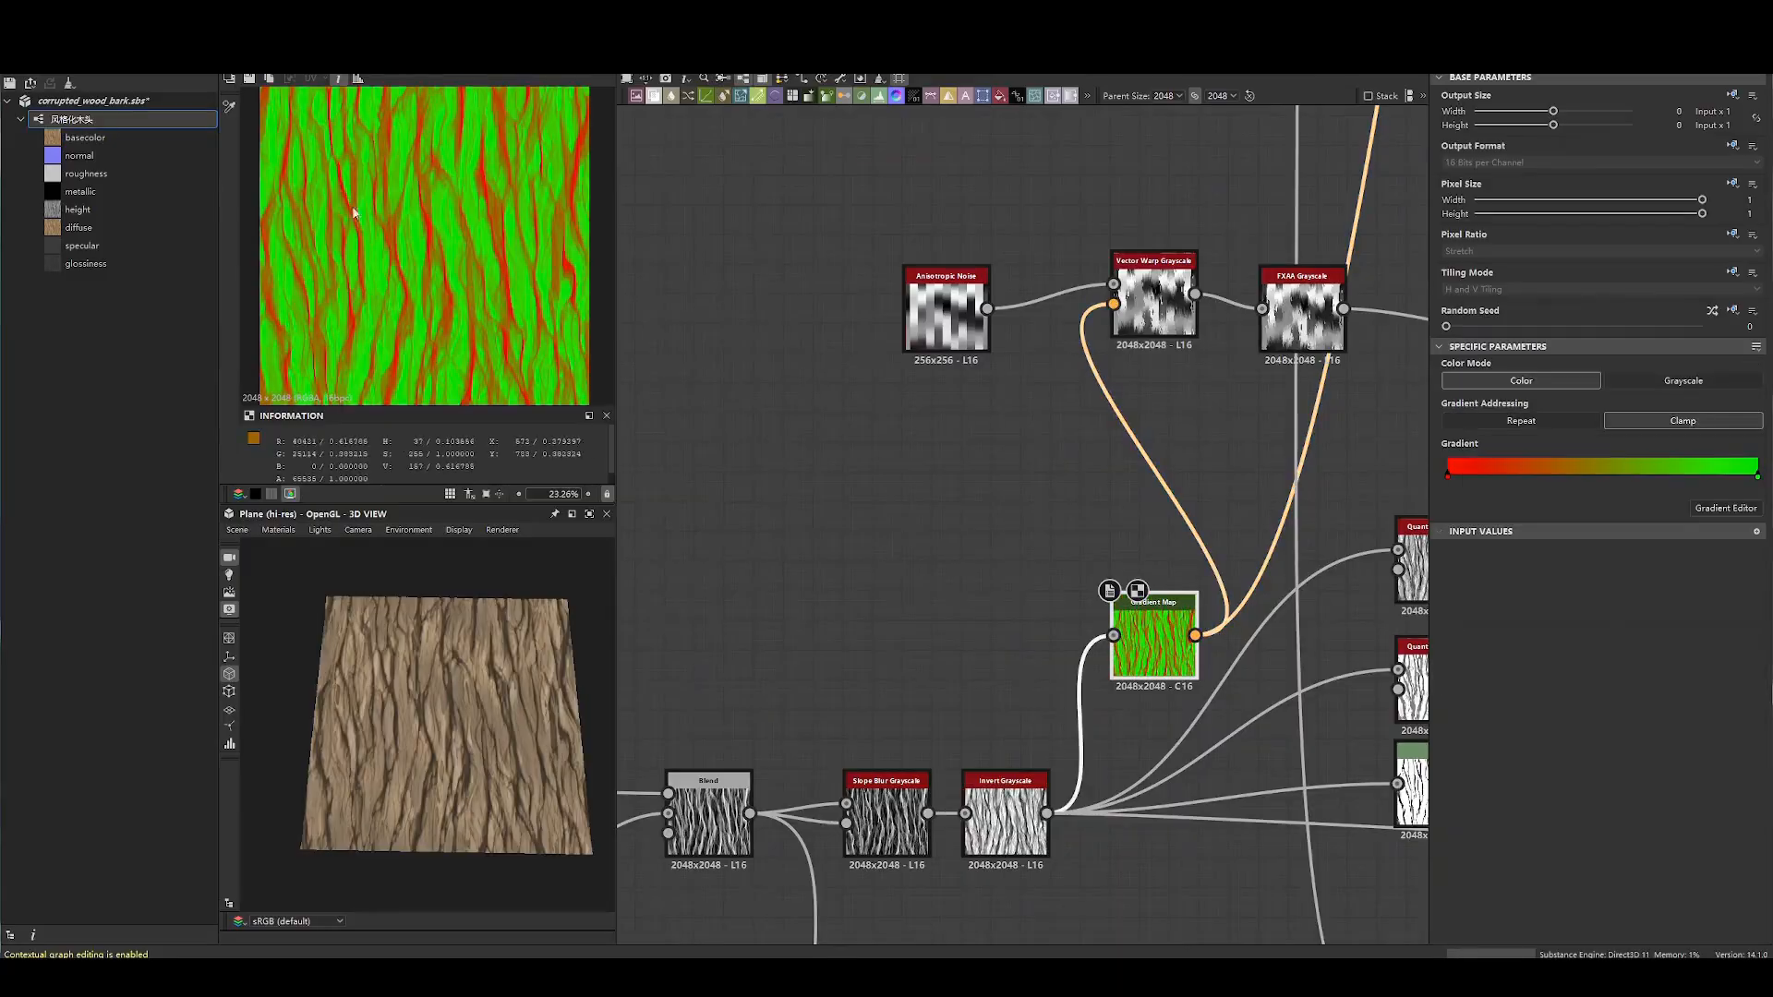
pyautogui.scroll(-2, 351, 171)
pyautogui.scroll(1, 351, 171)
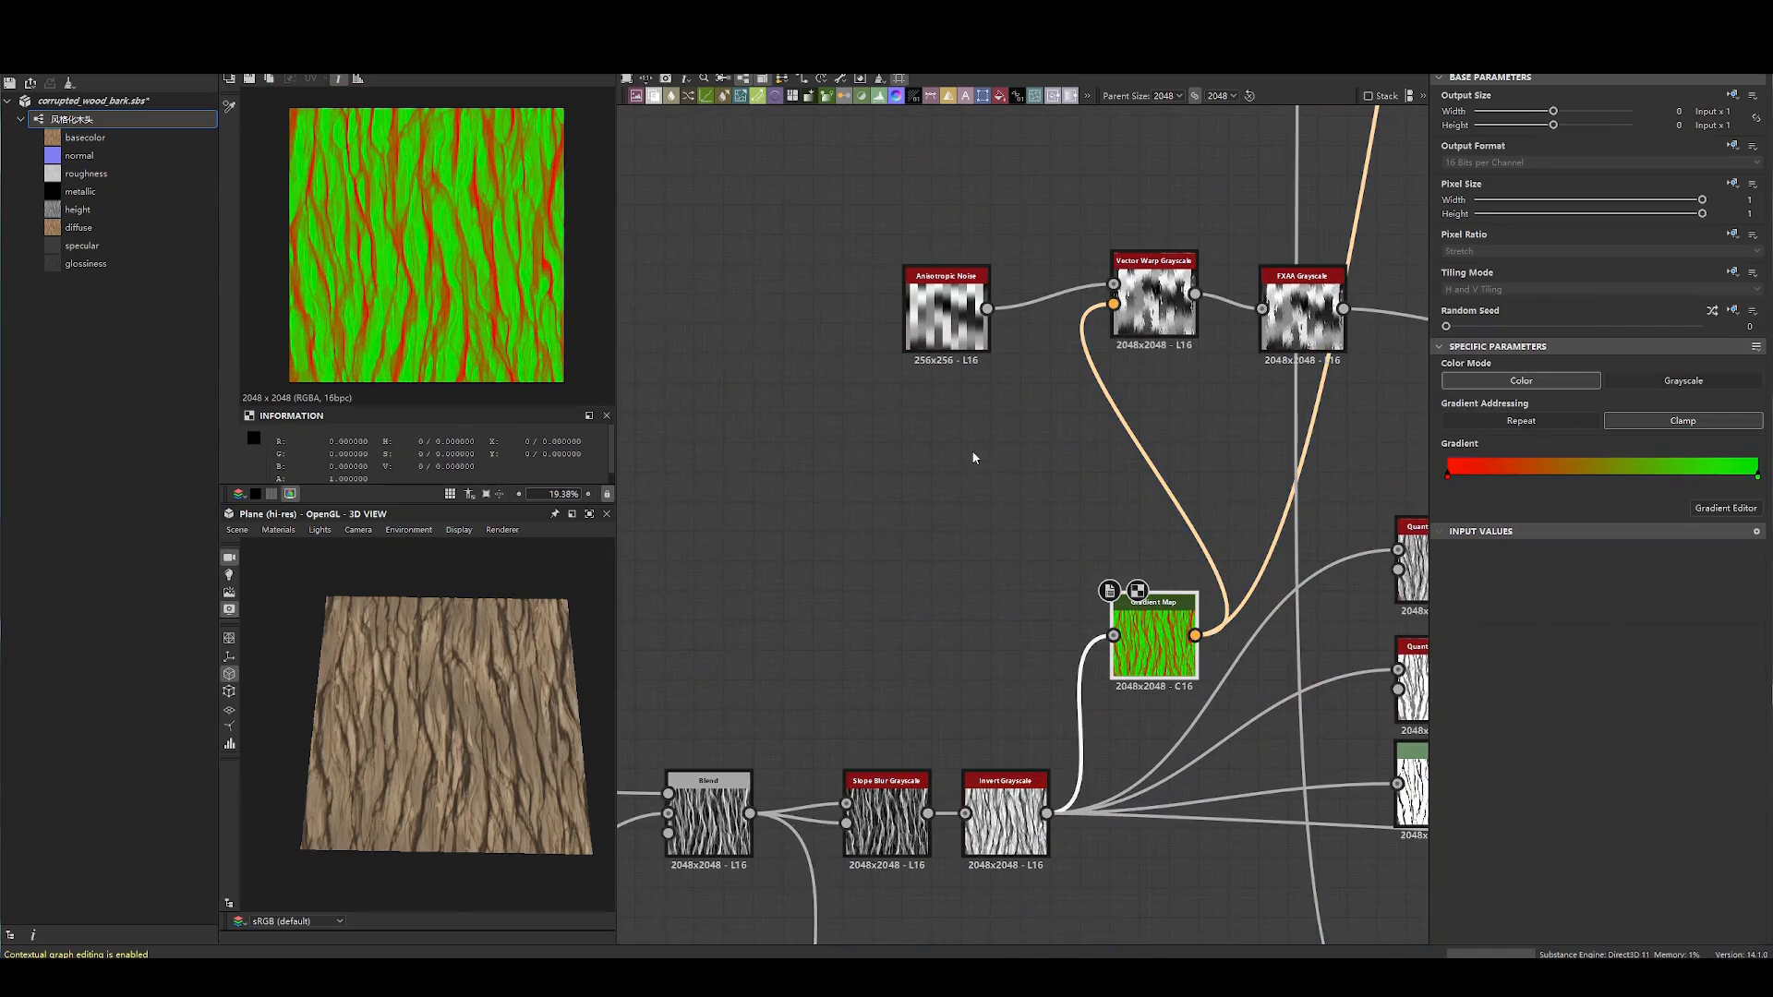
# - Preview the 256x256 Anisotropic Noise and the Vector Warp Grayscale that distorts it
pyautogui.scroll(2, 973, 457)
pyautogui.moveTo(729, 556); pyautogui.dragTo(856, 497, button='middle')
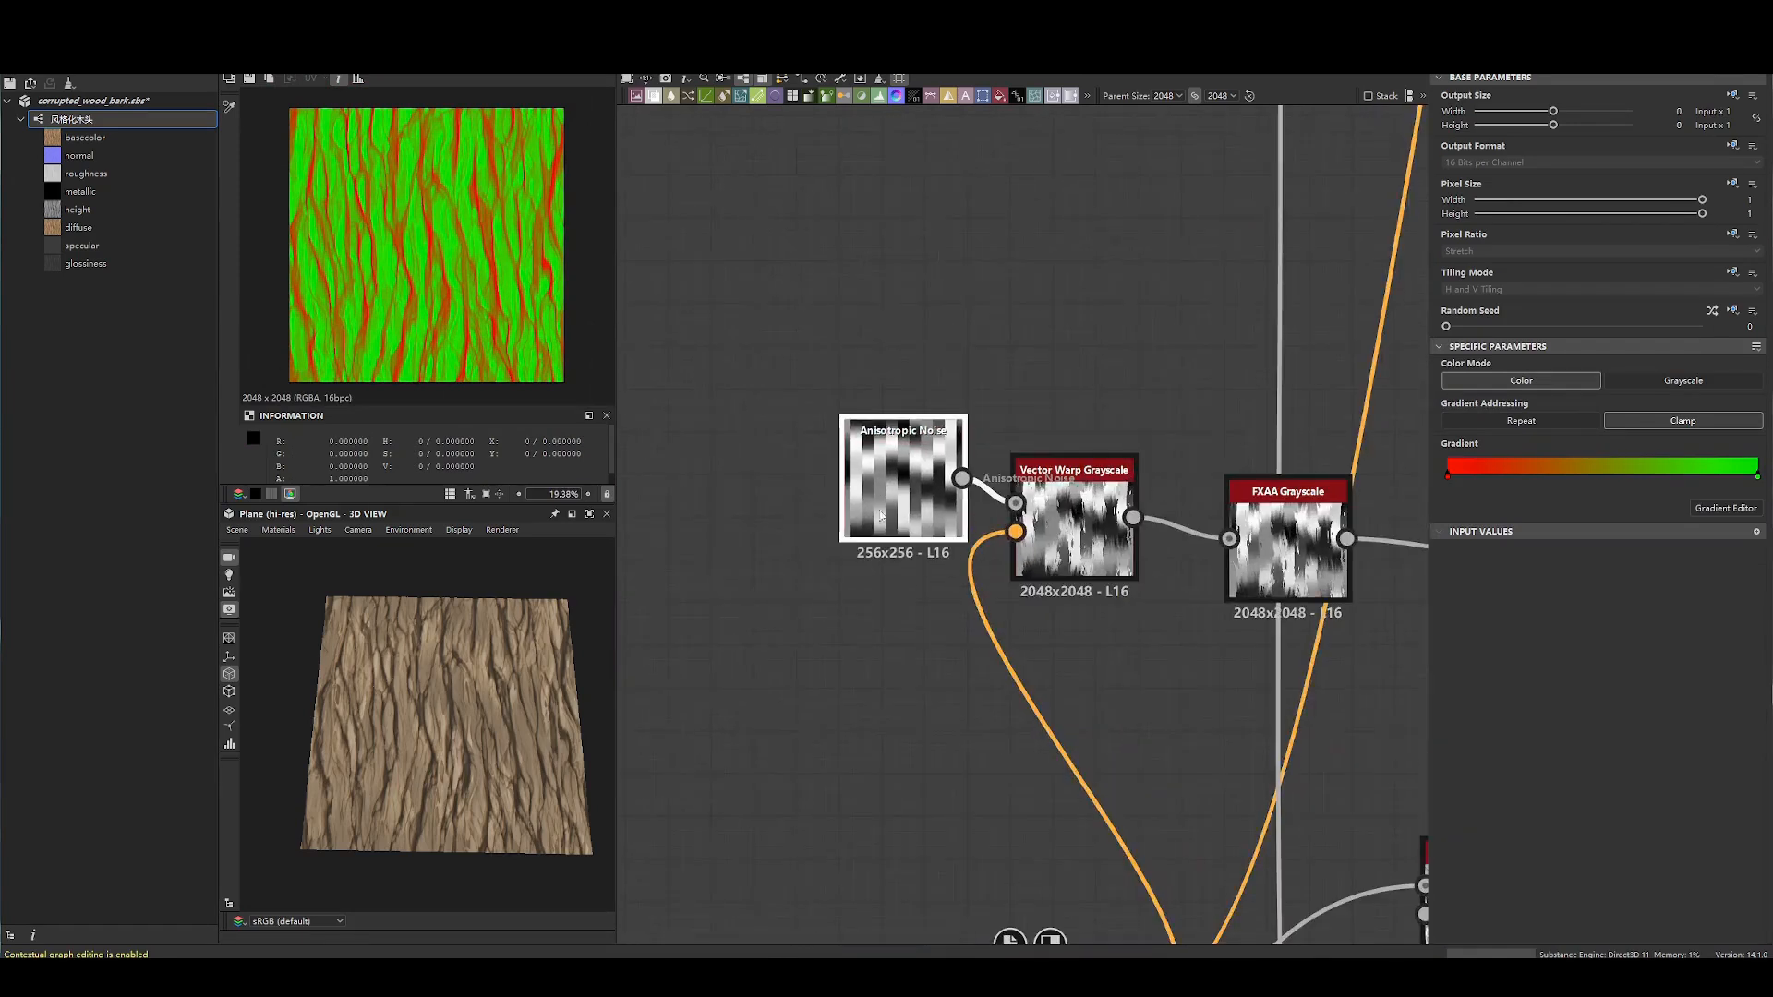
pyautogui.doubleClick(875, 541)
pyautogui.scroll(8, 447, 251)
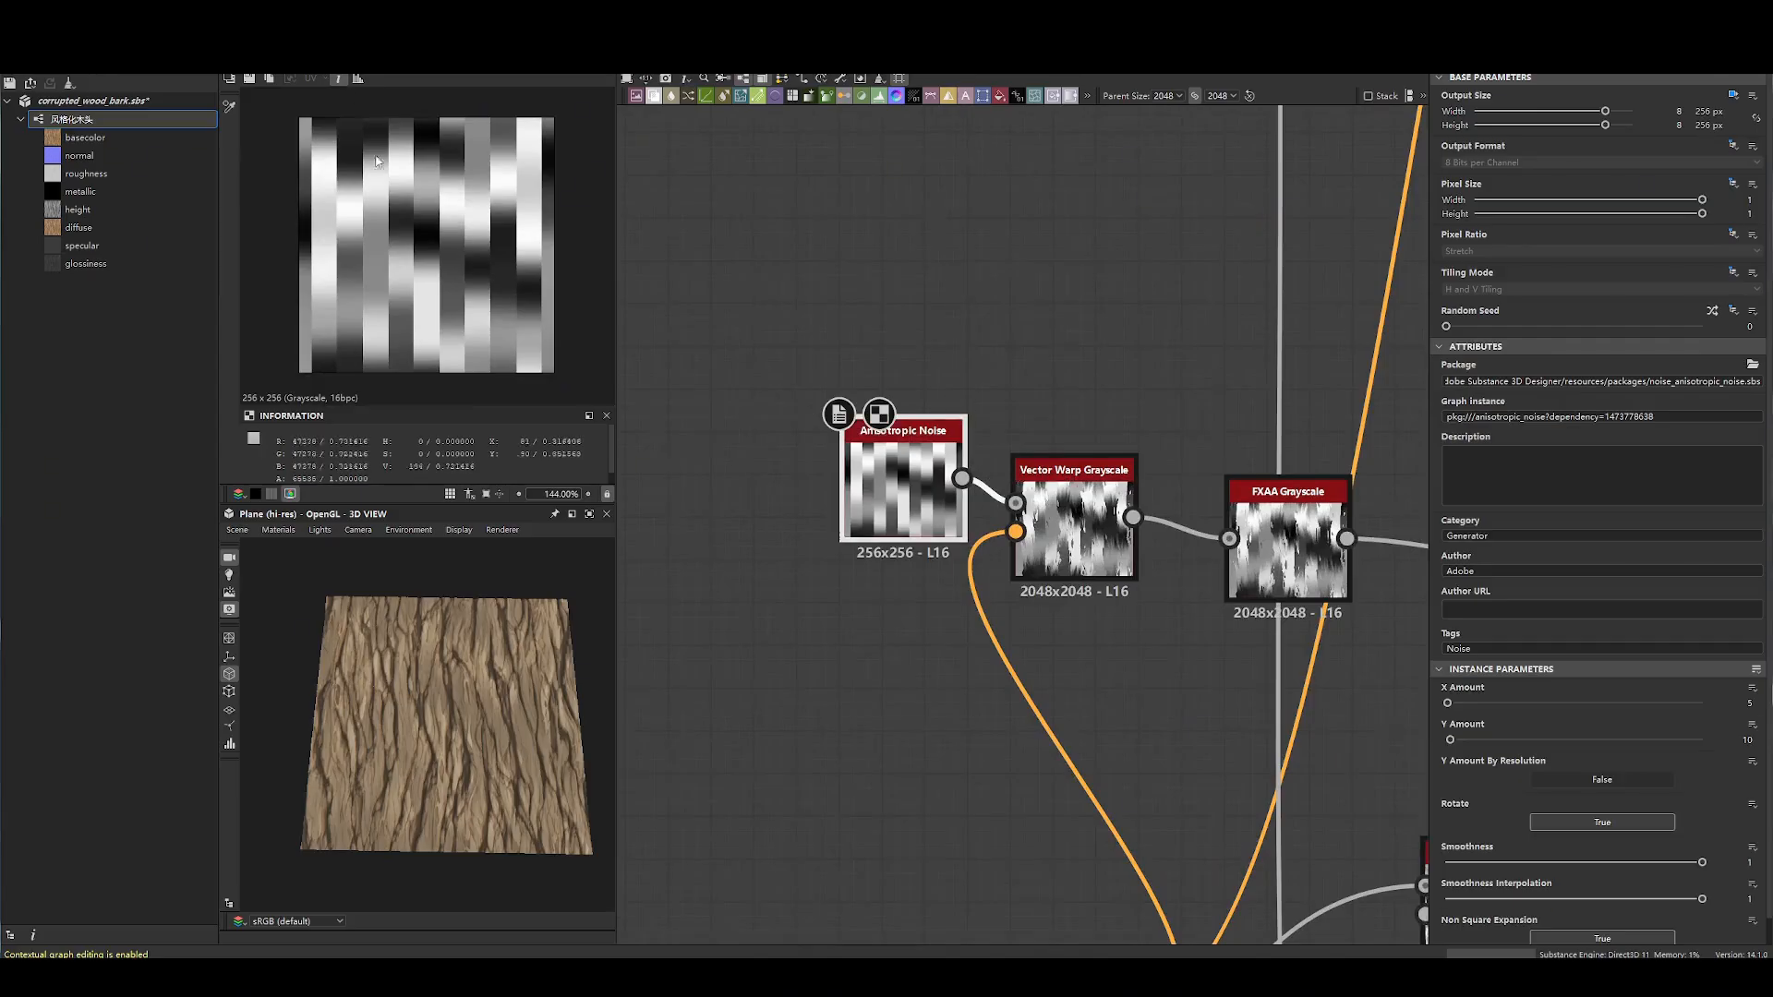
pyautogui.doubleClick(1074, 531)
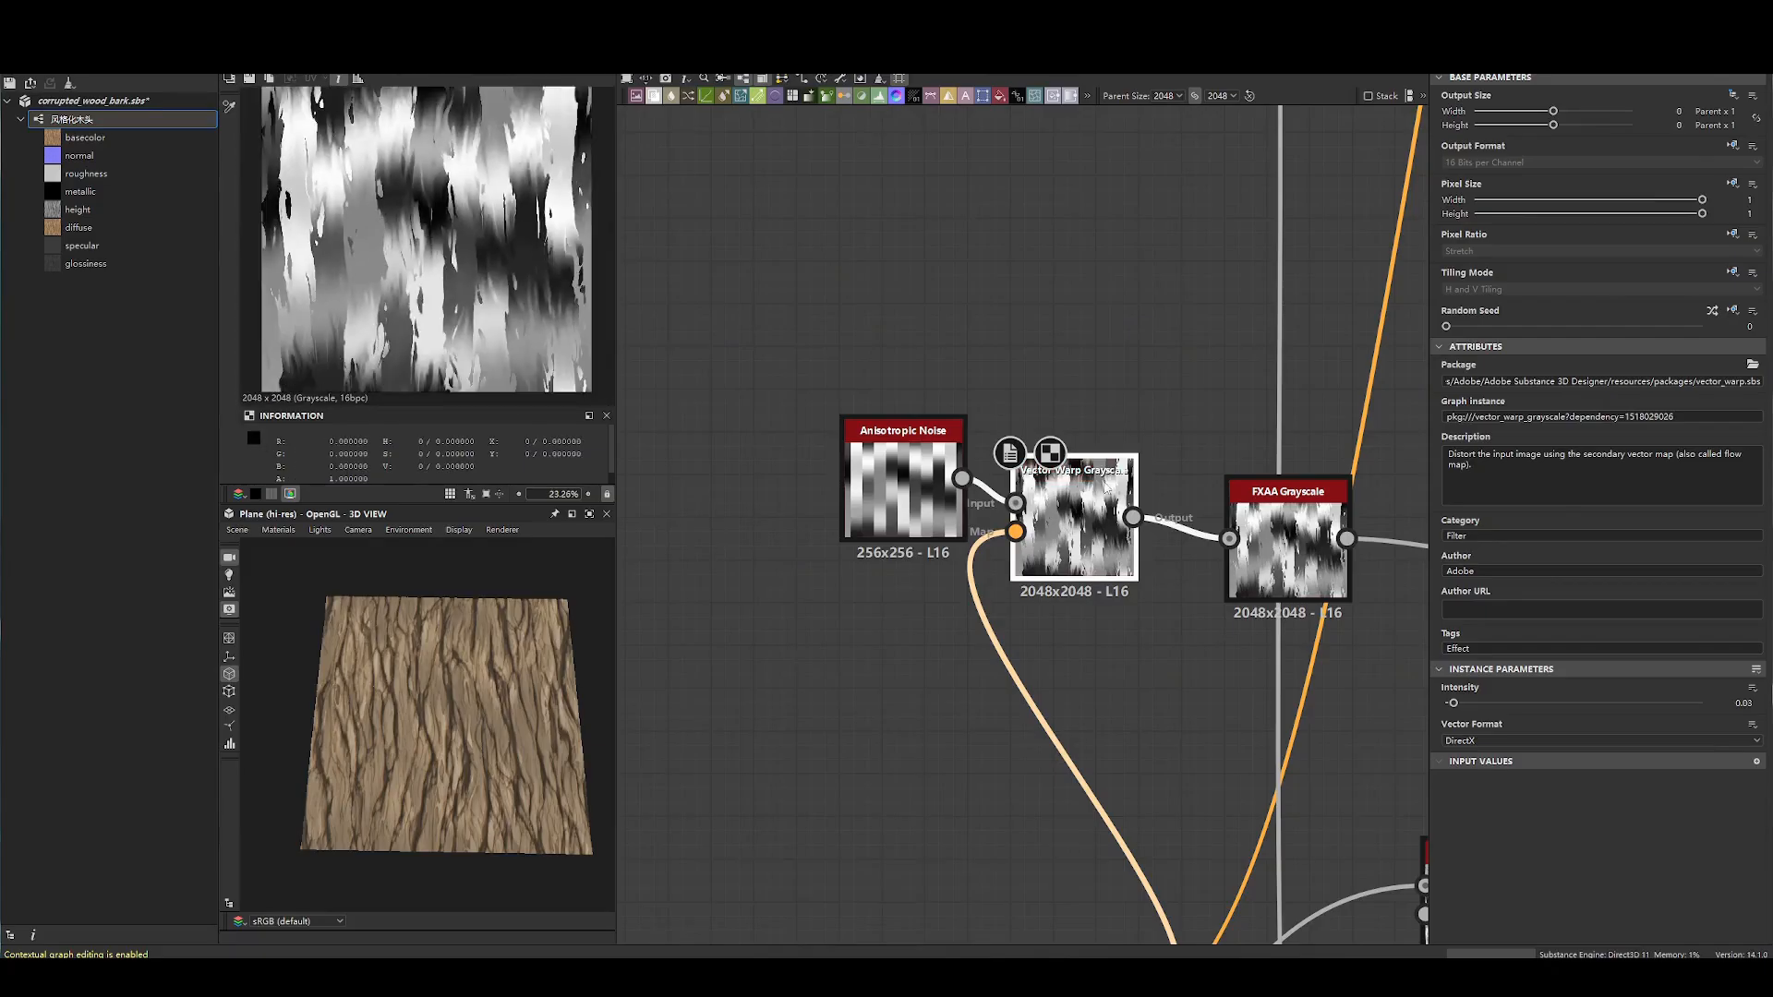
pyautogui.scroll(1, 439, 230)
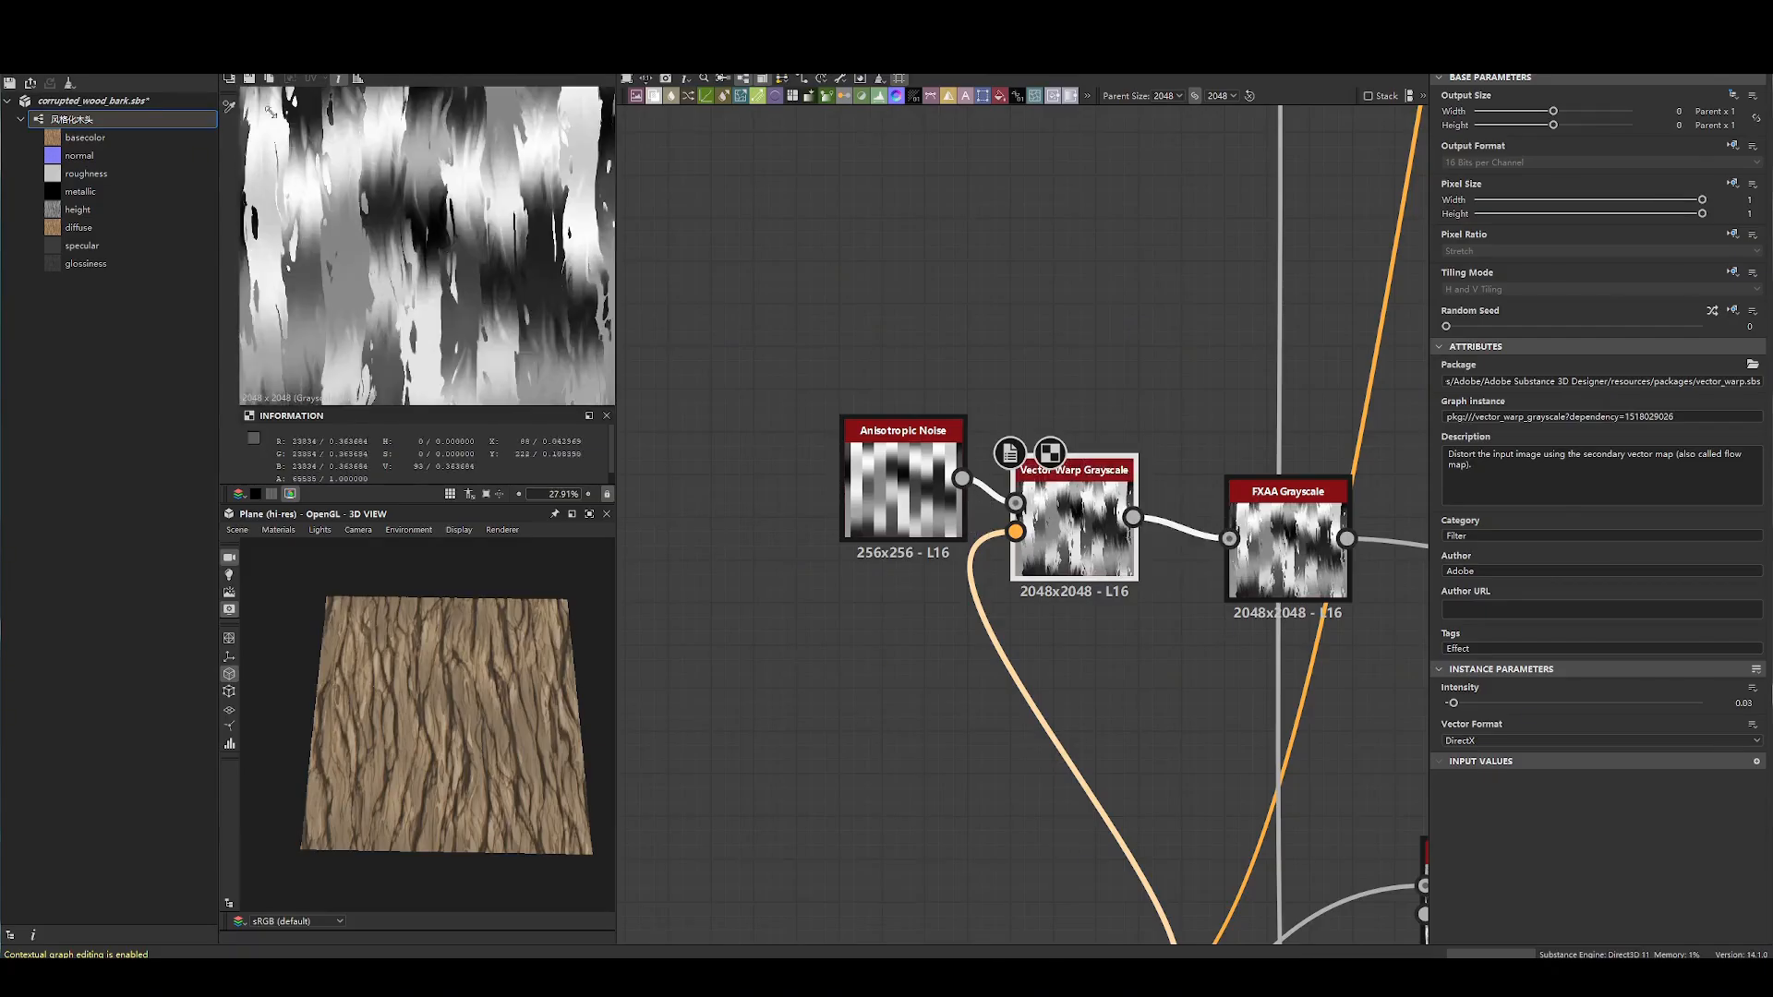
# - Mark the sideways distortion of the warped noise with pen strokes on a temporary screen capture
pyautogui.press('F1')
pyautogui.moveTo(176, 74); pyautogui.dragTo(771, 508)
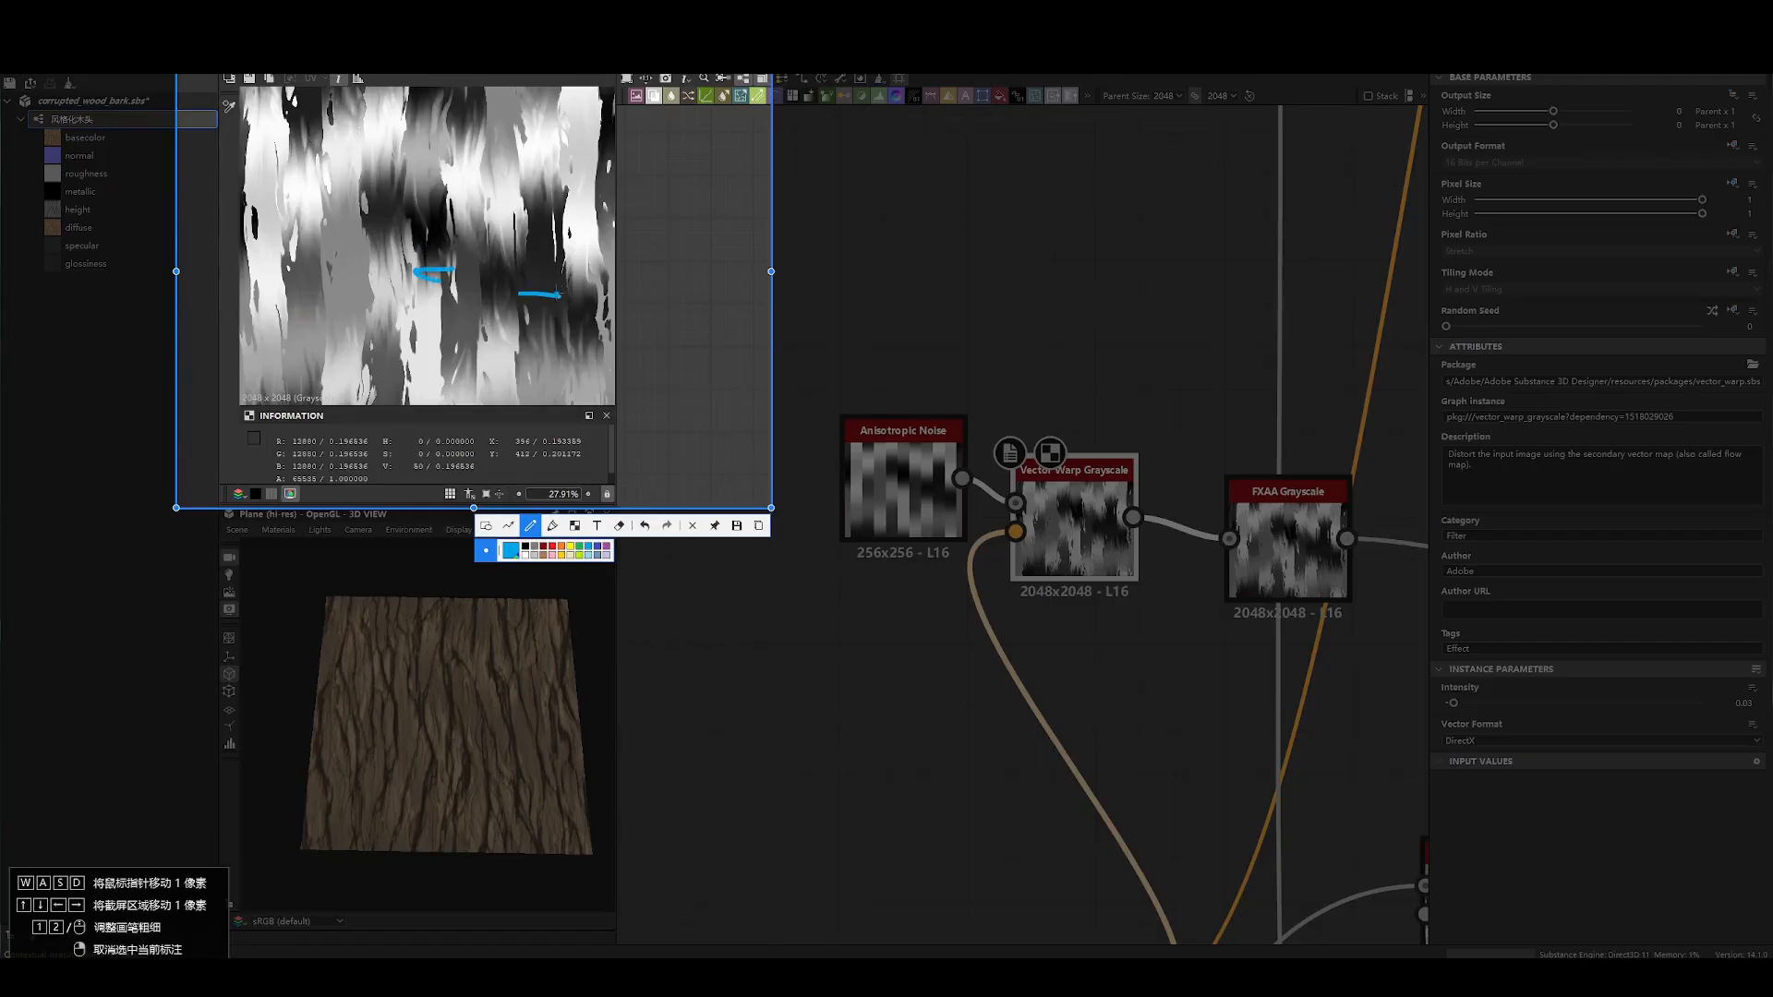
pyautogui.press('Escape')
# - Compare the Anisotropic Noise with its Vector Warp Grayscale result and preview the Gradient Map driving the warp
pyautogui.scroll(-4, 480, 352)
pyautogui.doubleClick(903, 490)
pyautogui.doubleClick(1074, 526)
pyautogui.scroll(5, 540, 132)
pyautogui.scroll(-3, 402, 243)
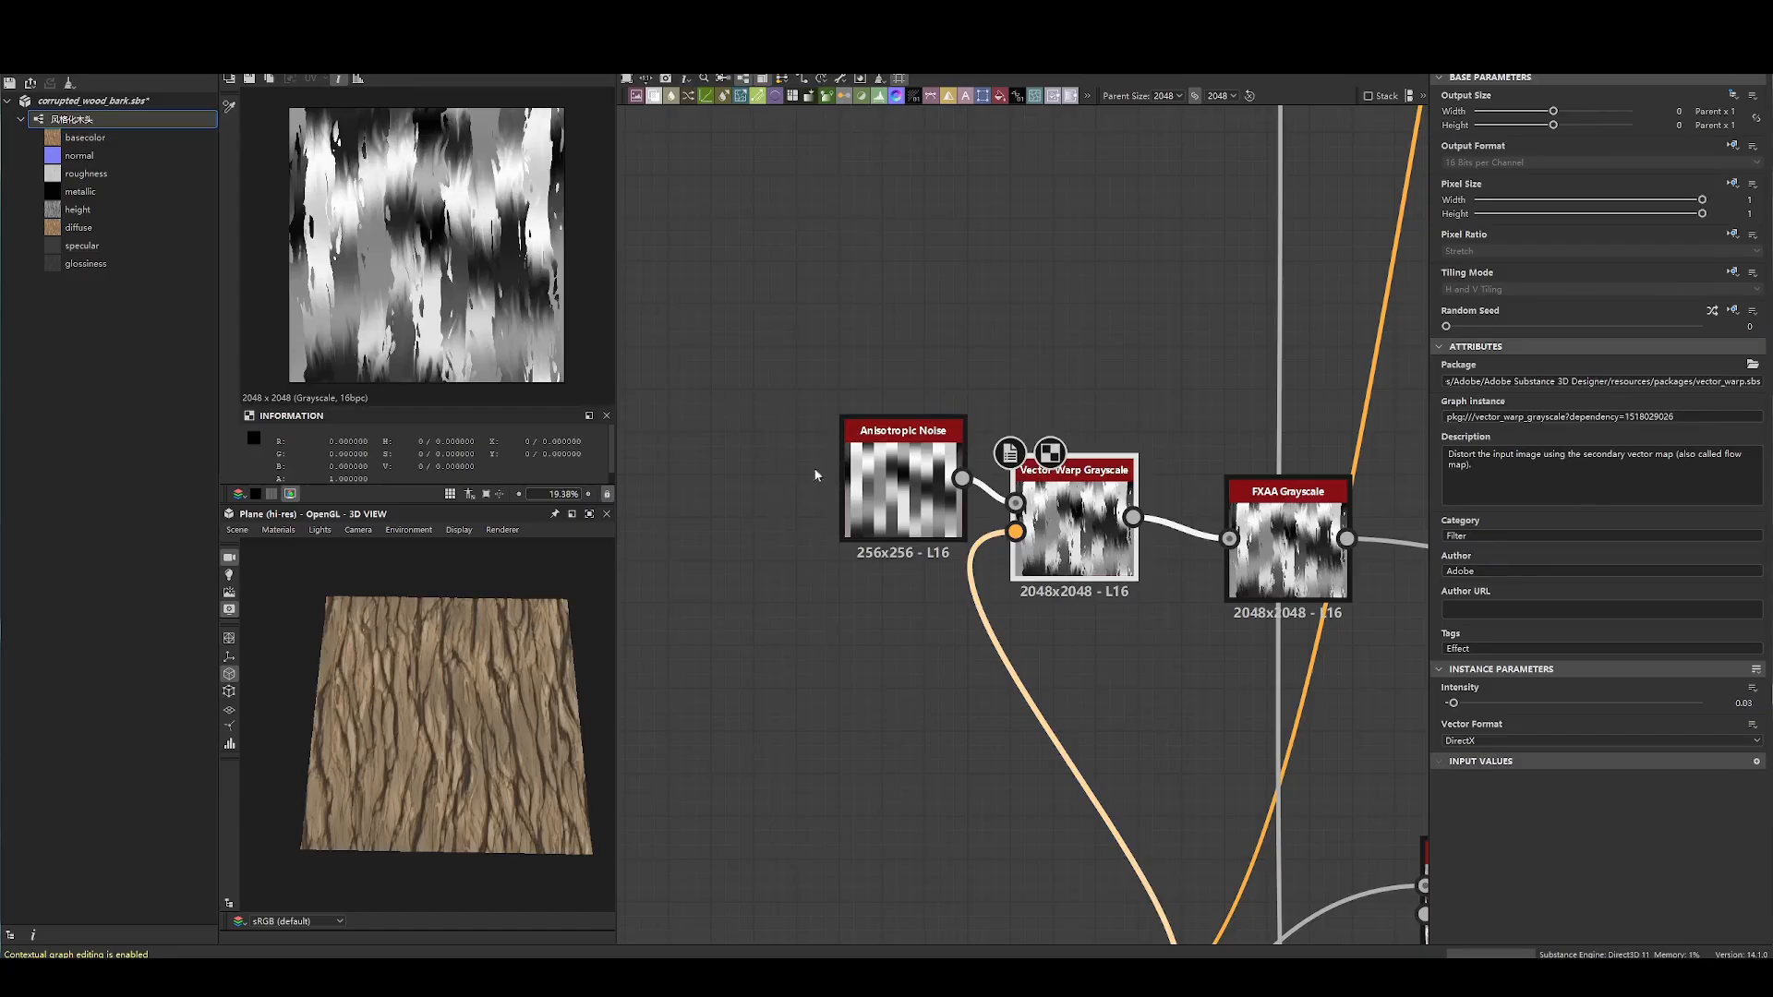
pyautogui.doubleClick(901, 485)
pyautogui.doubleClick(1100, 552)
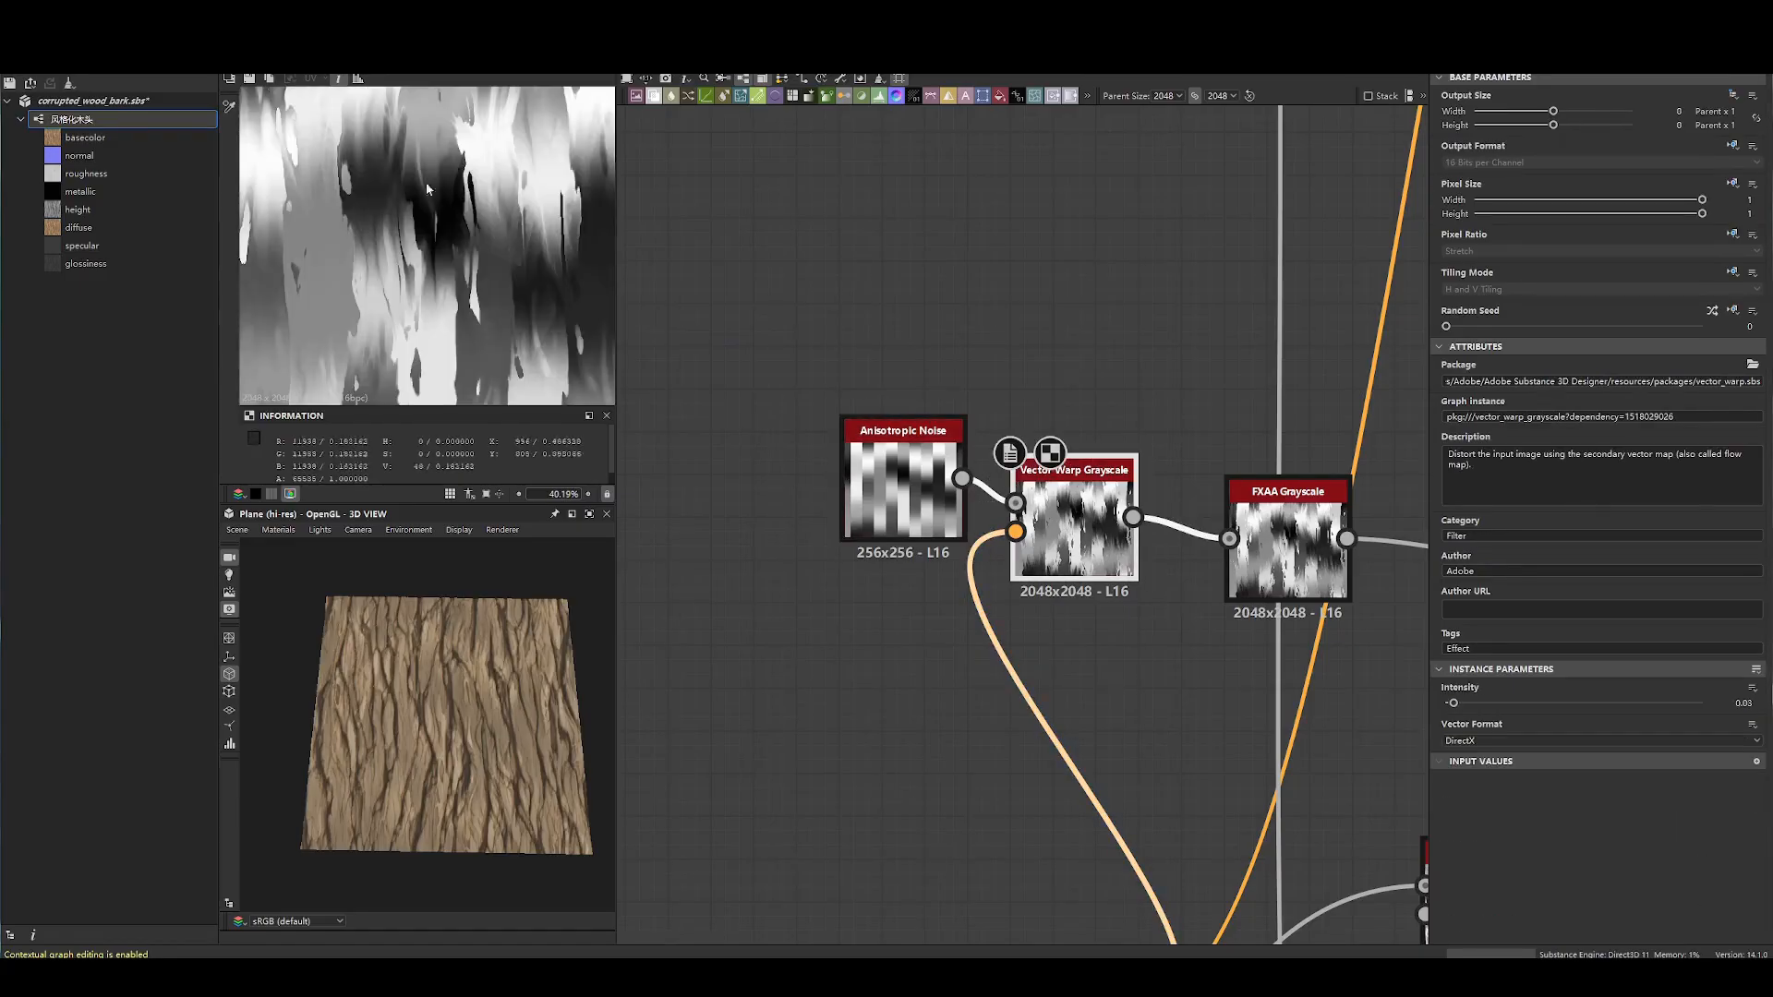
pyautogui.scroll(-2, 469, 242)
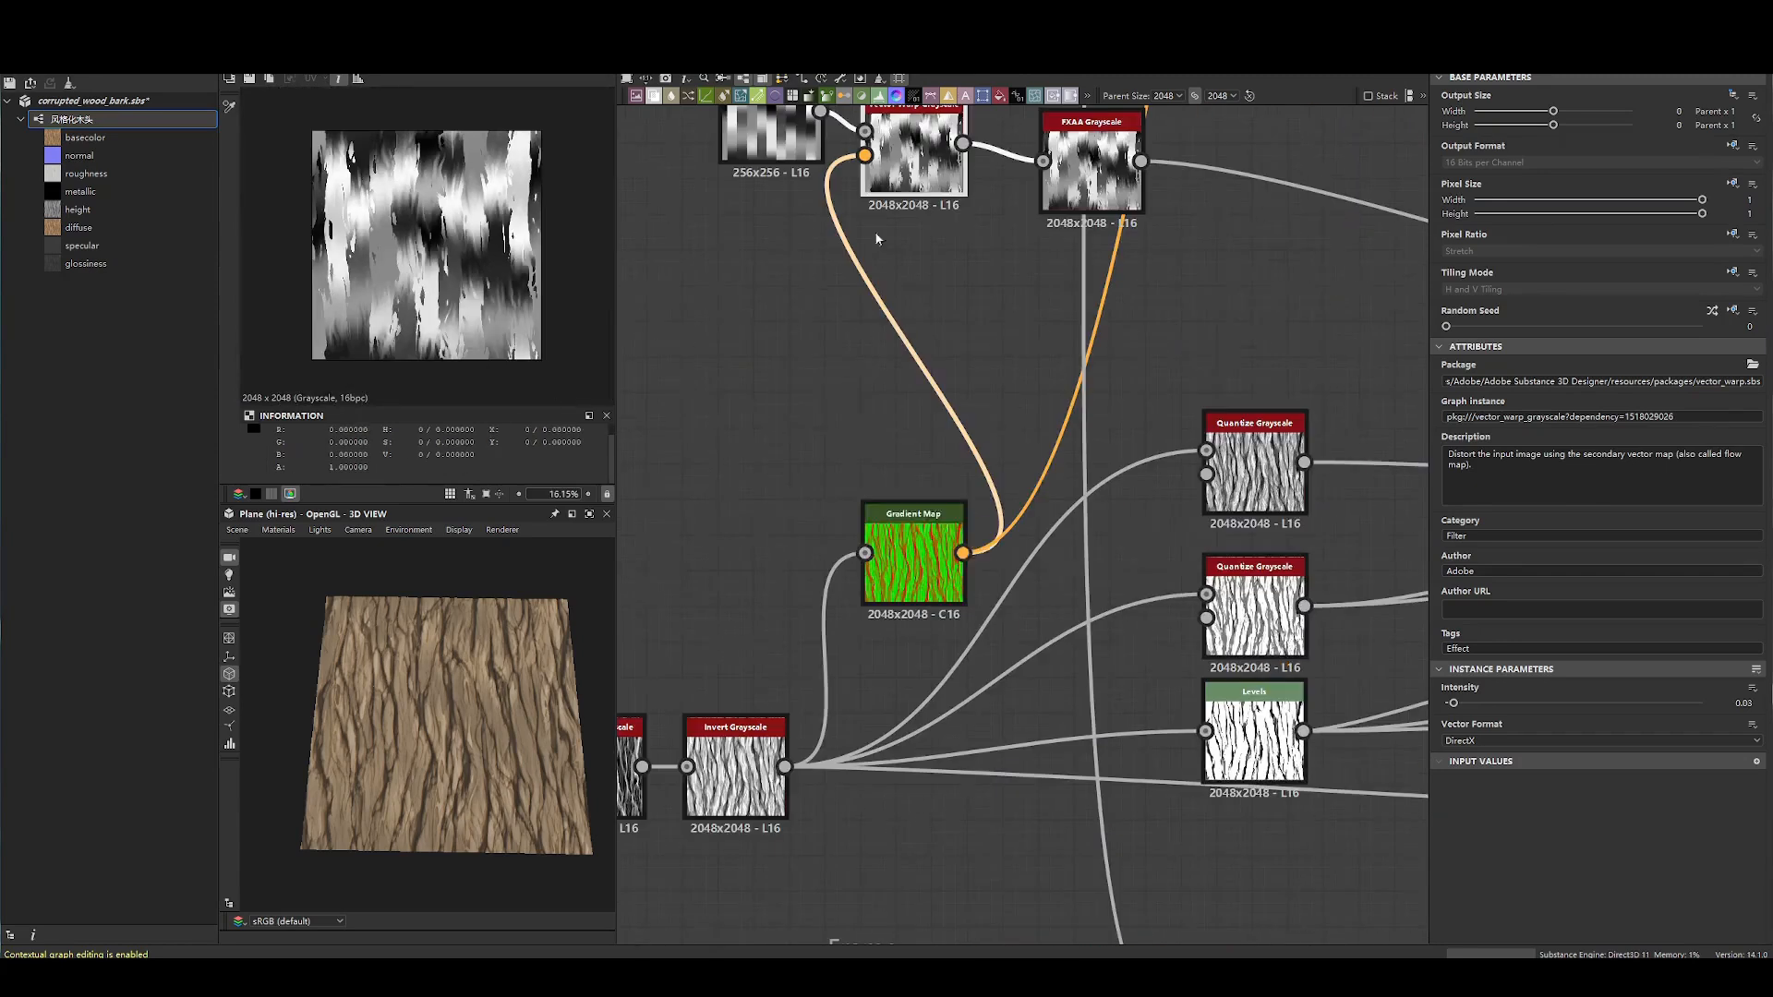
pyautogui.doubleClick(913, 558)
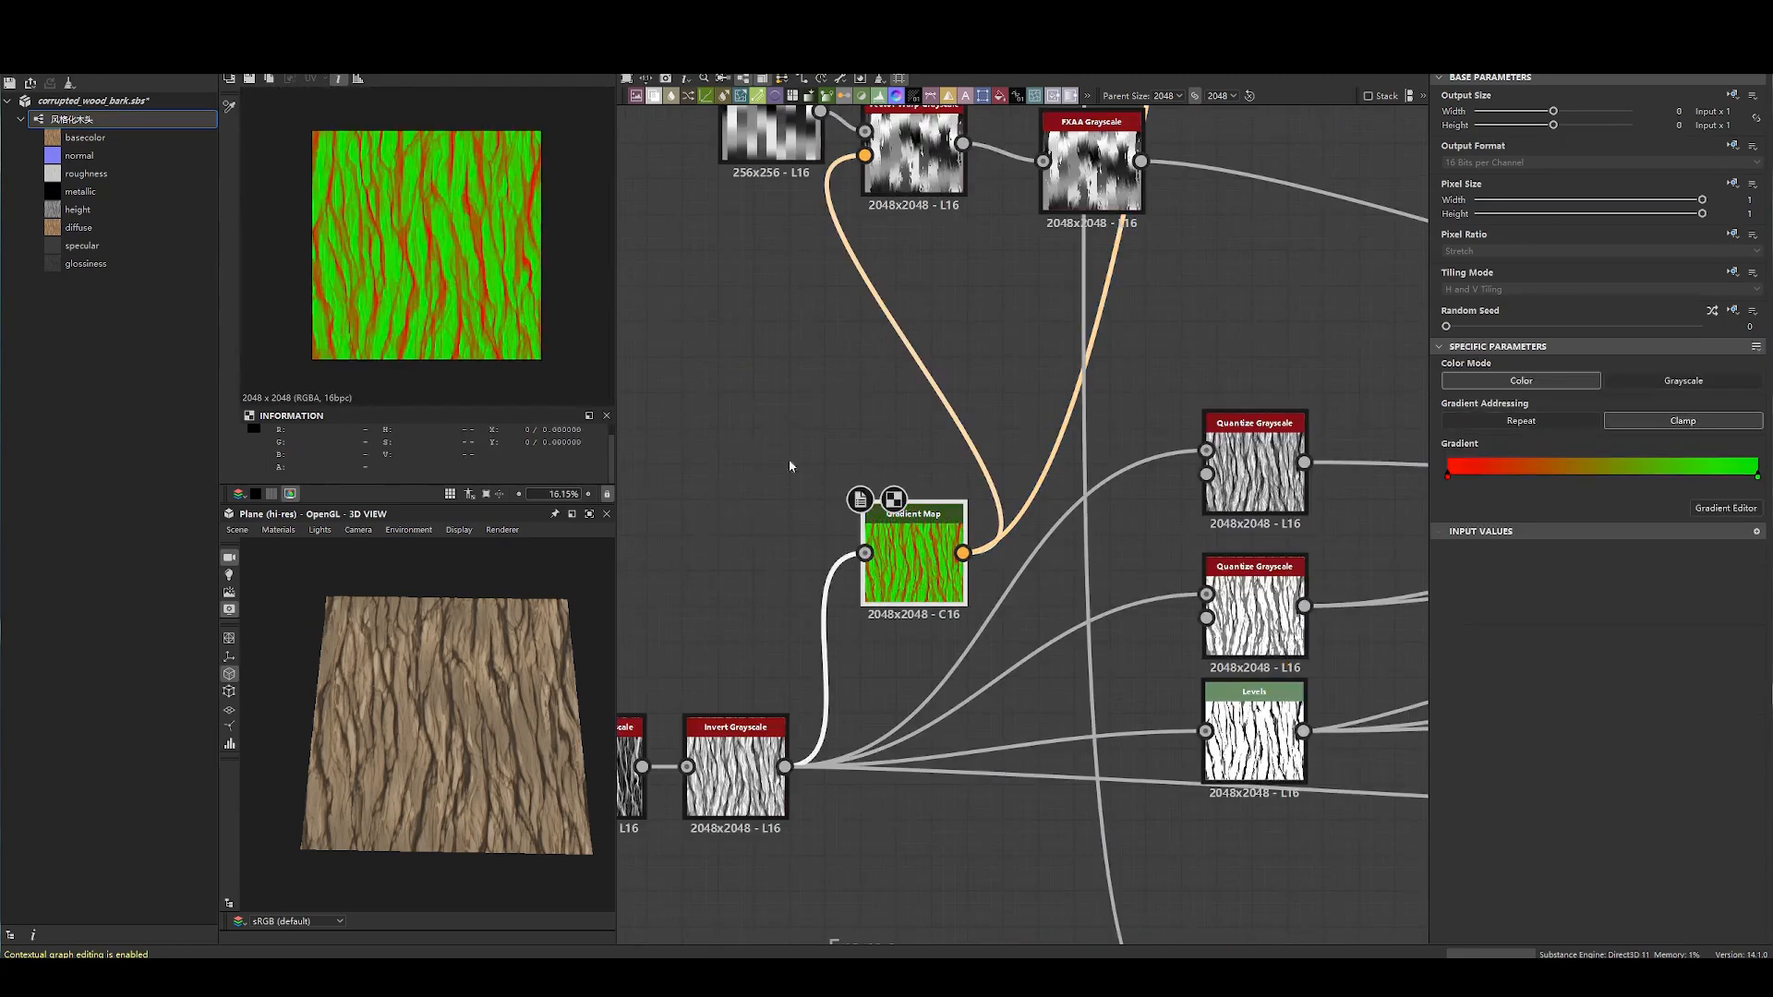
# - Preview the FXAA Grayscale node and underline the anti-aliasing wording of its description on a temporary screen capture
pyautogui.moveTo(923, 230); pyautogui.dragTo(895, 545, button='middle')
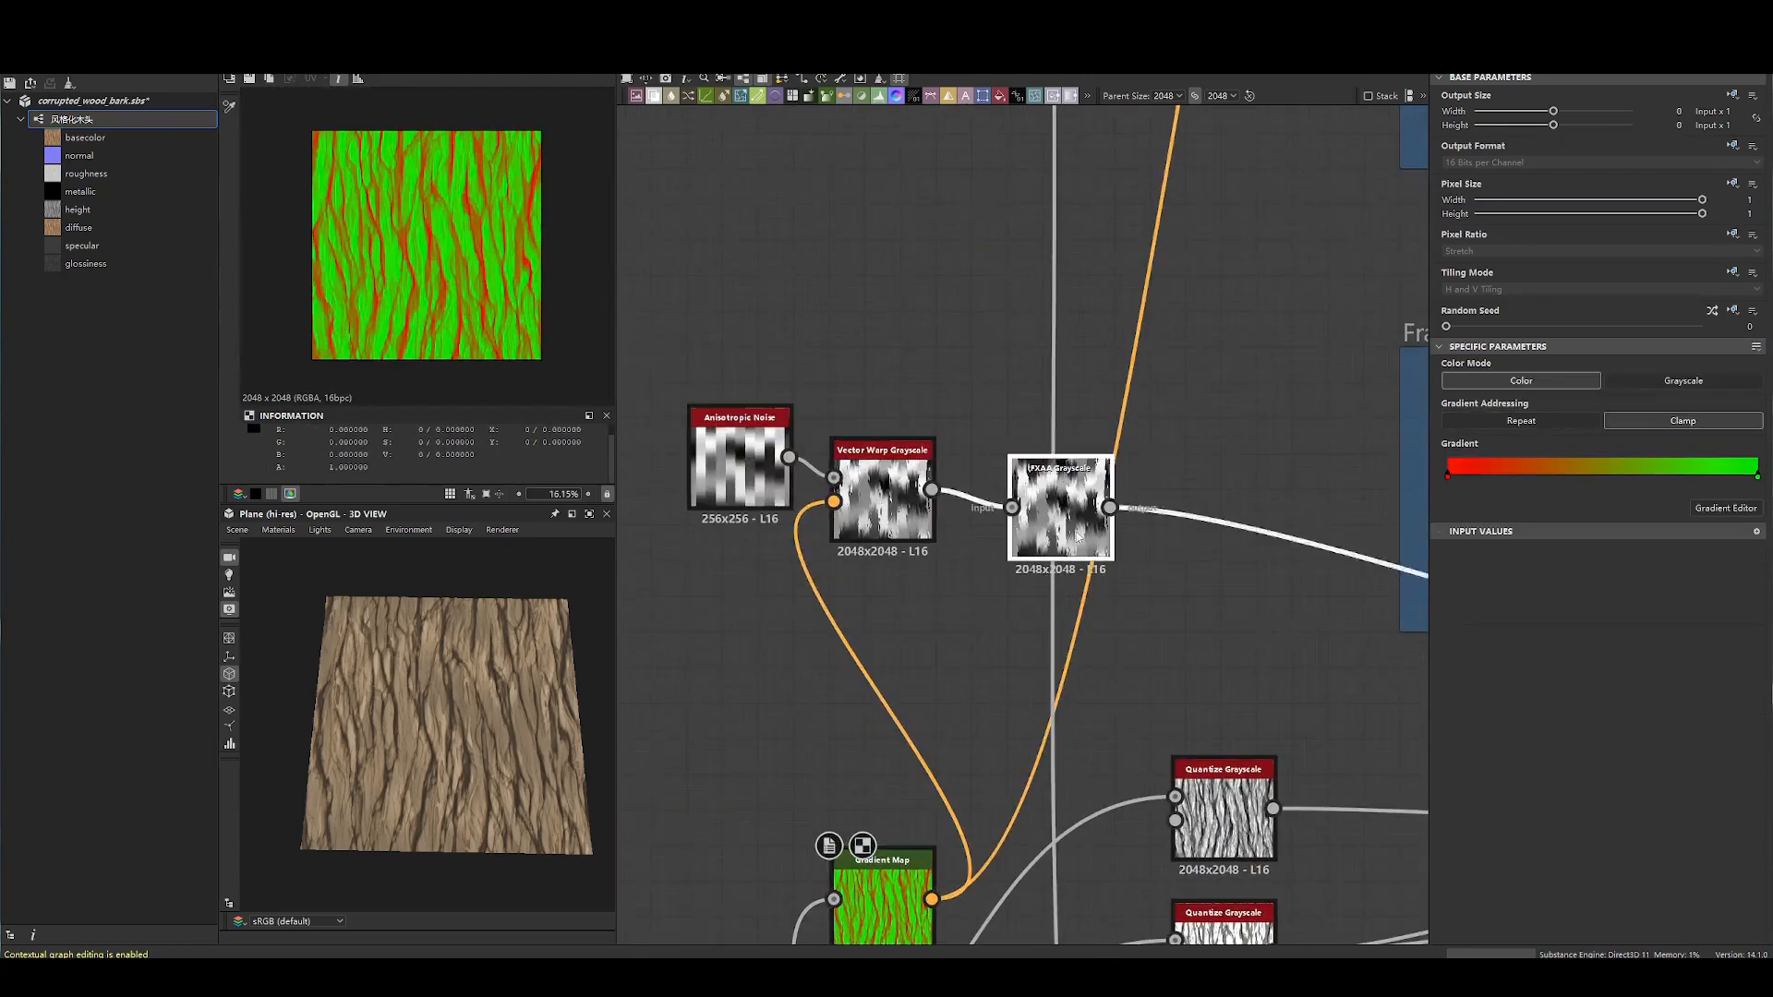
pyautogui.doubleClick(1034, 496)
pyautogui.scroll(5, 1035, 496)
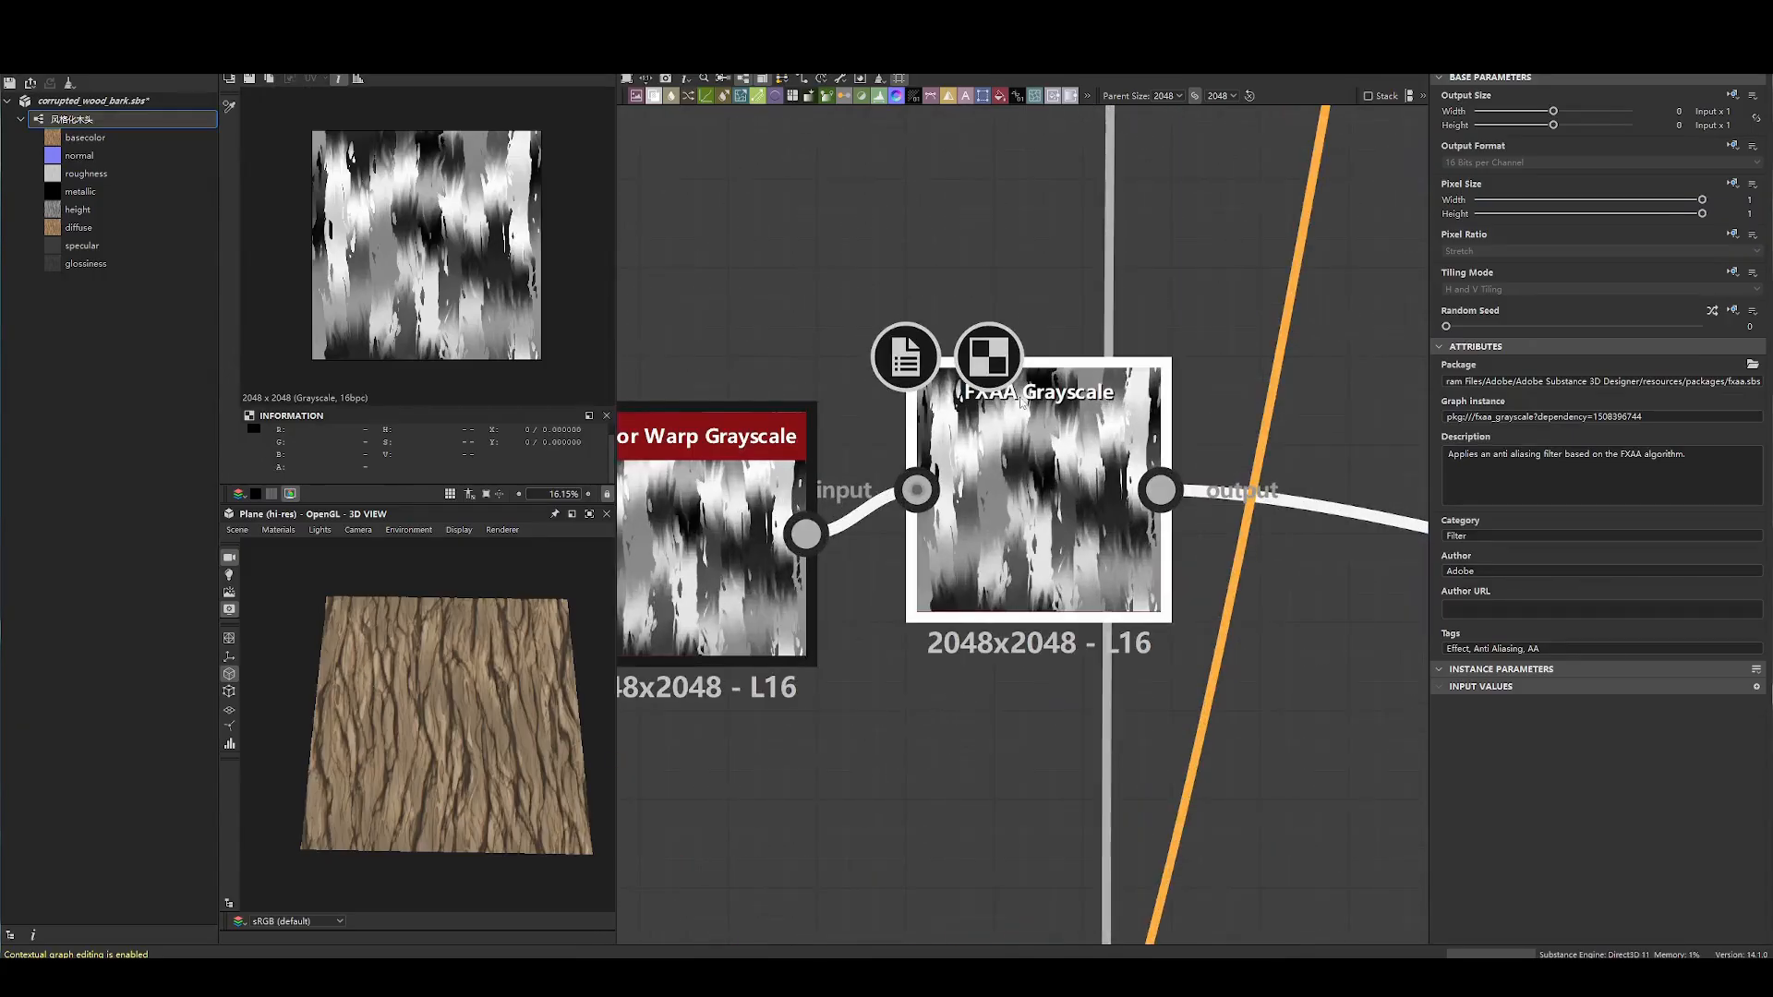
pyautogui.click(1002, 197)
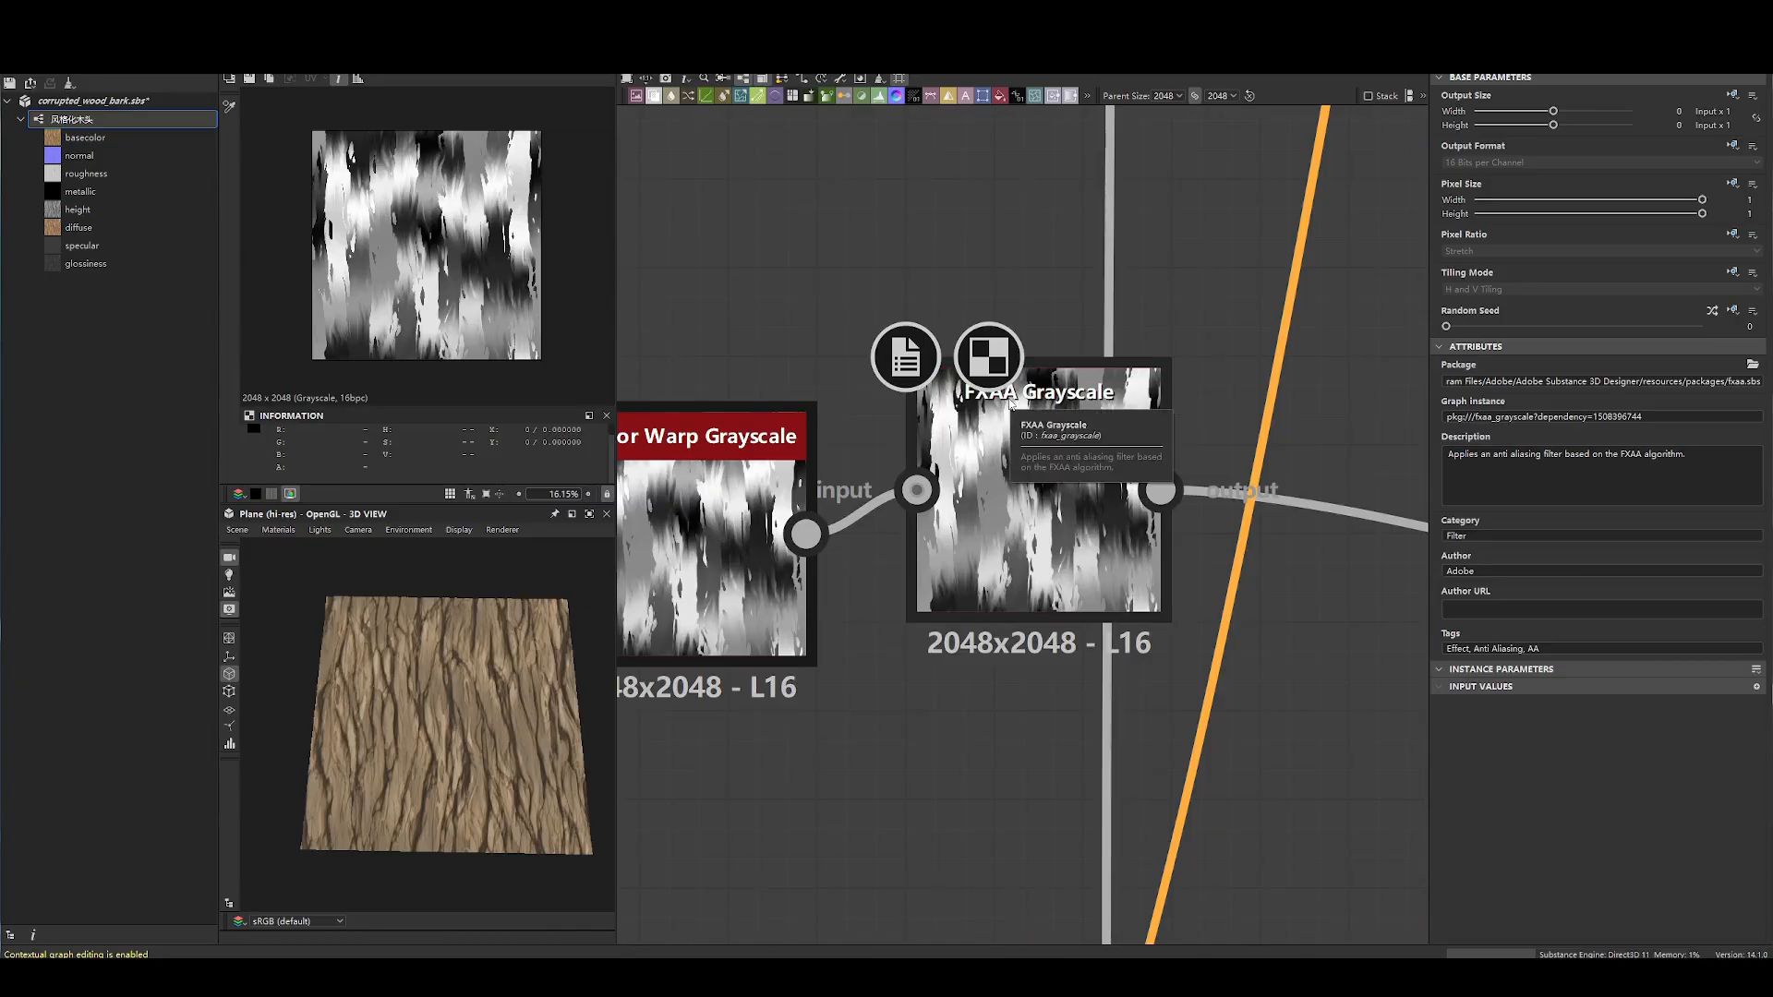
pyautogui.press('F1')
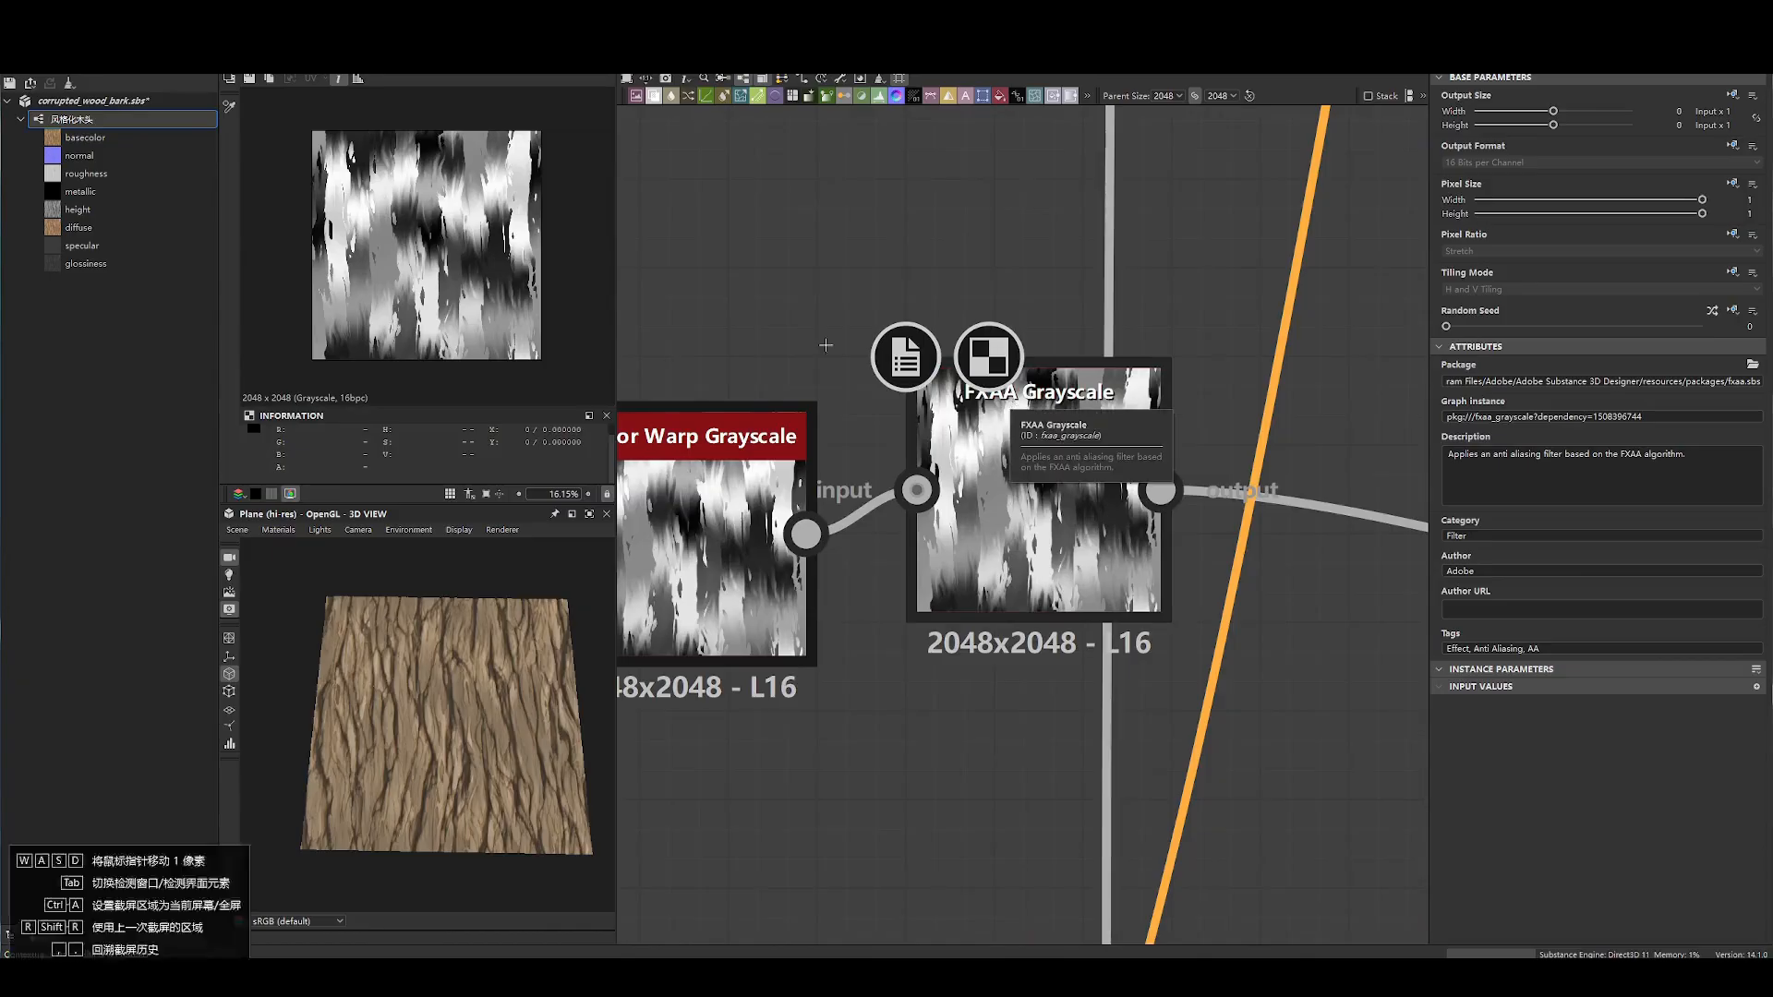
pyautogui.moveTo(820, 343); pyautogui.dragTo(1292, 570)
pyautogui.click(1050, 589)
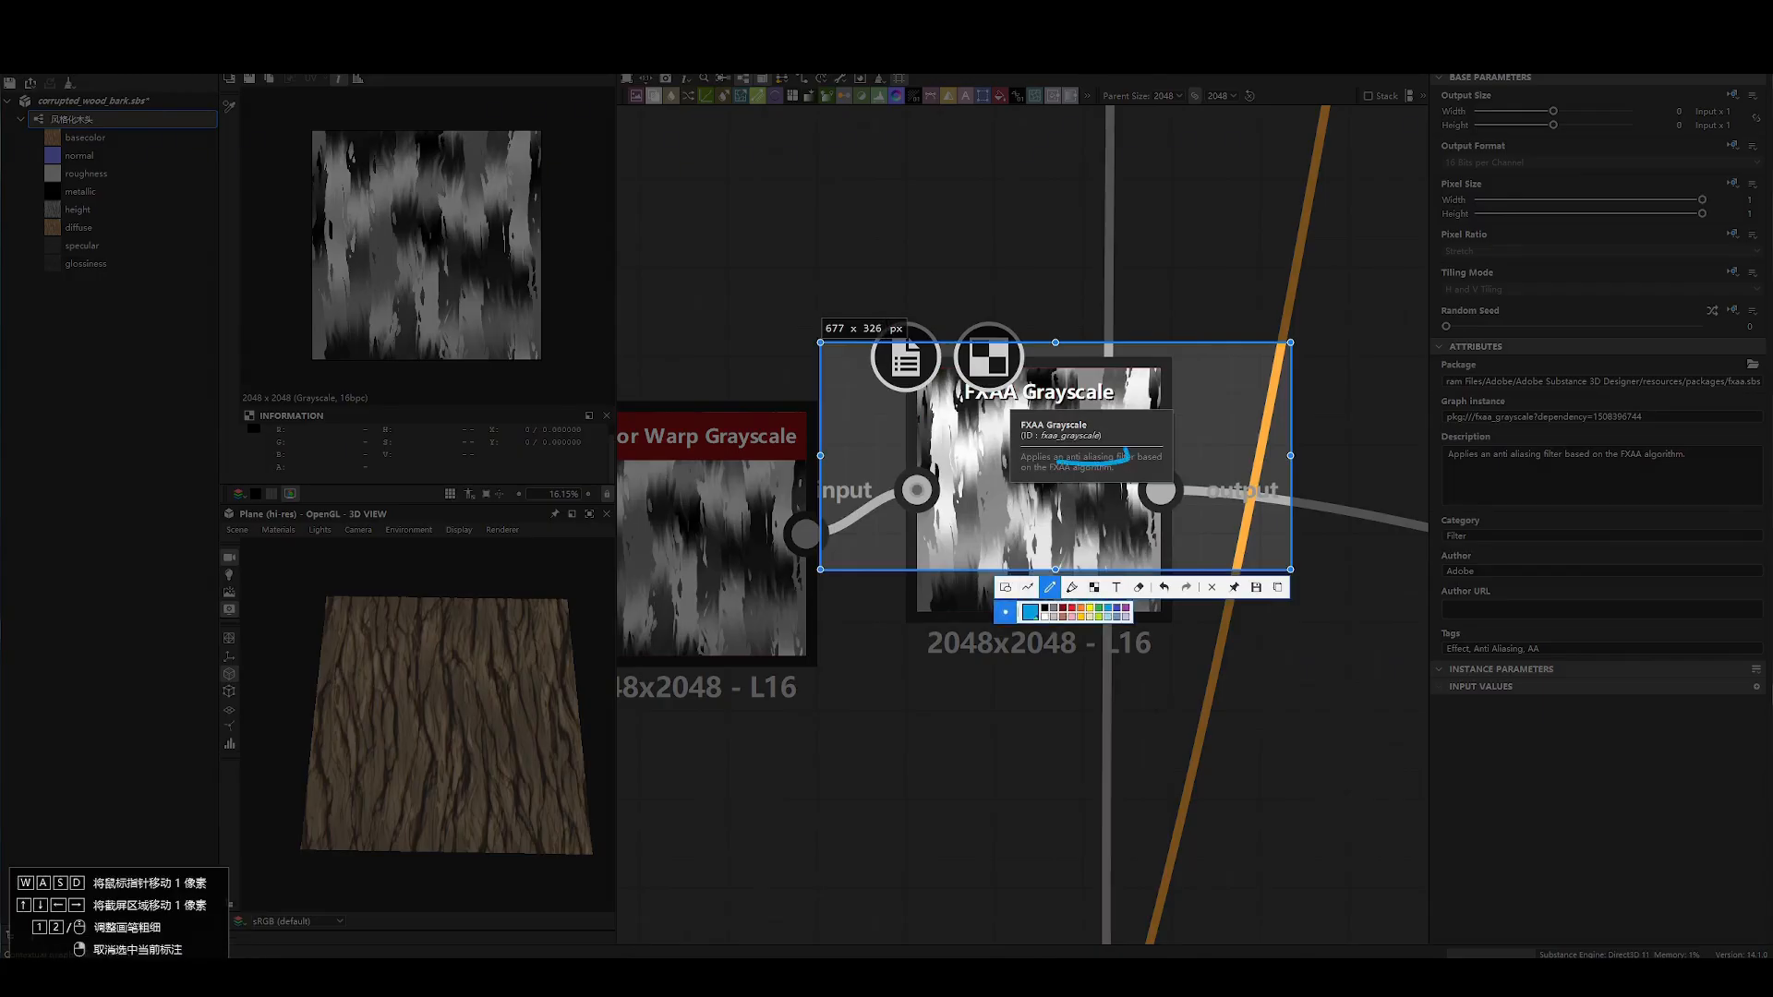
pyautogui.press('Escape')
# - Preview the two Paraboloid Shape nodes in the frame that contains the Blend and FXAA Grayscale example
pyautogui.scroll(-7, 905, 490)
pyautogui.moveTo(957, 619); pyautogui.dragTo(1035, 286, button='middle')
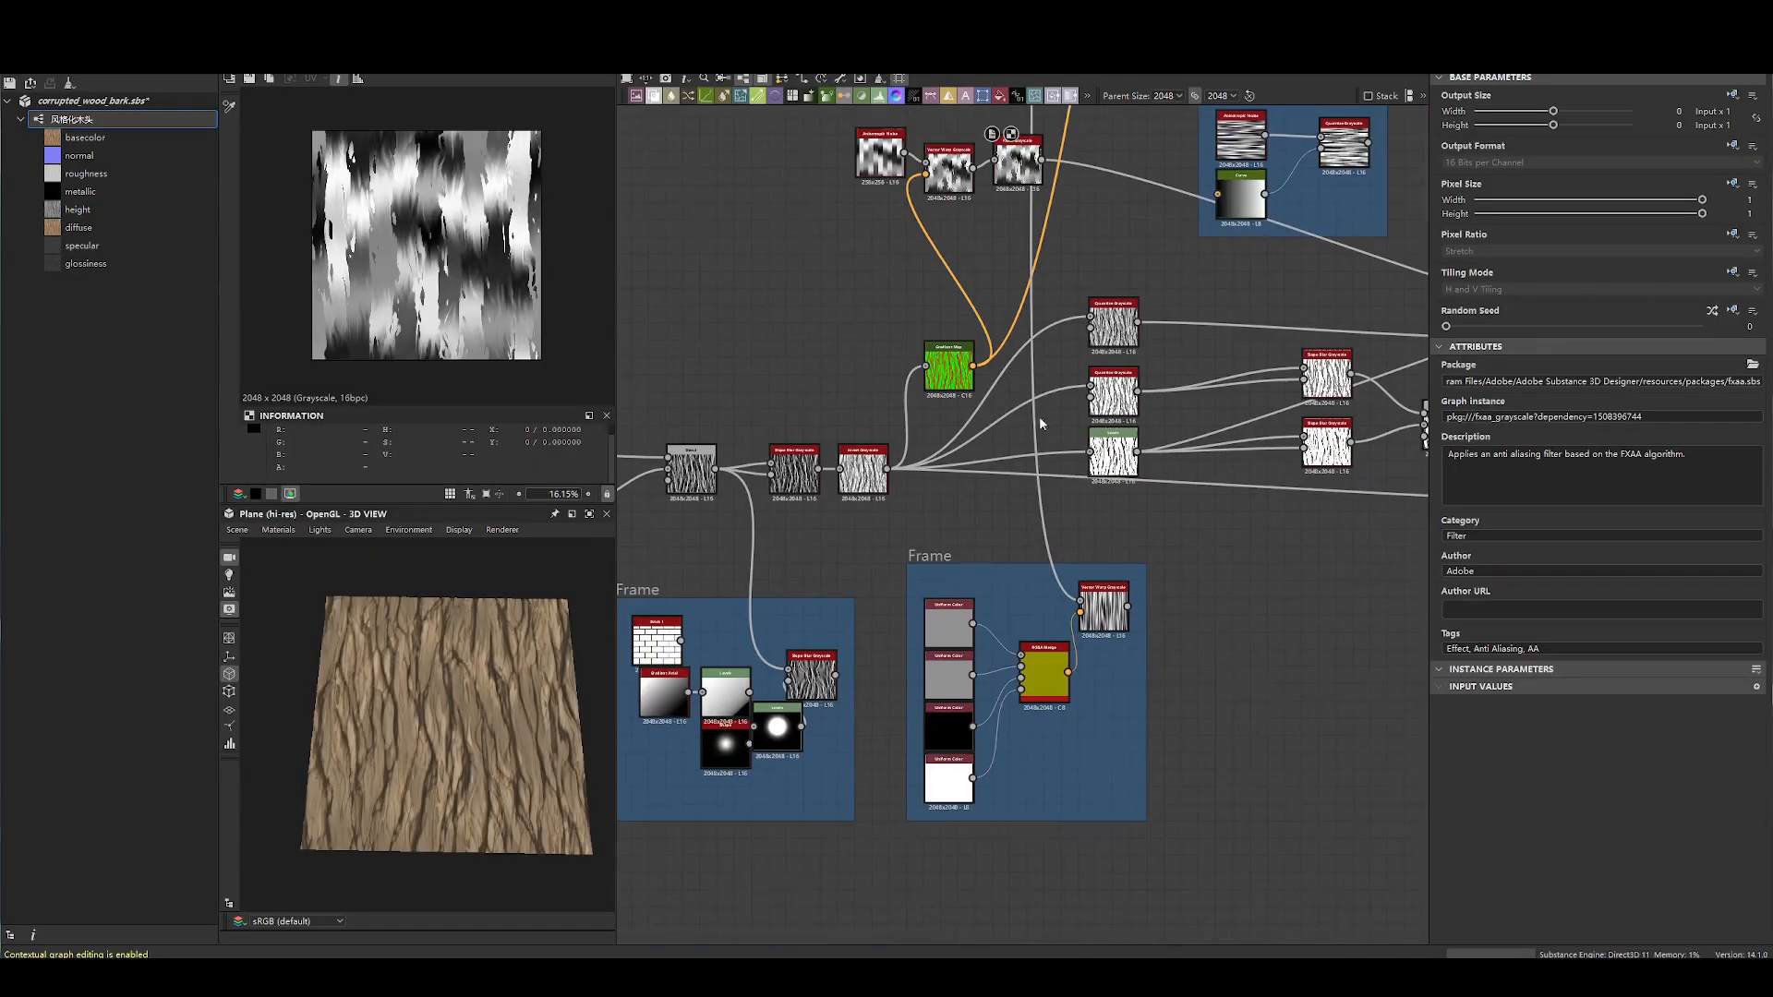
pyautogui.scroll(-3, 1155, 439)
pyautogui.moveTo(1135, 194); pyautogui.dragTo(1089, 593, button='middle')
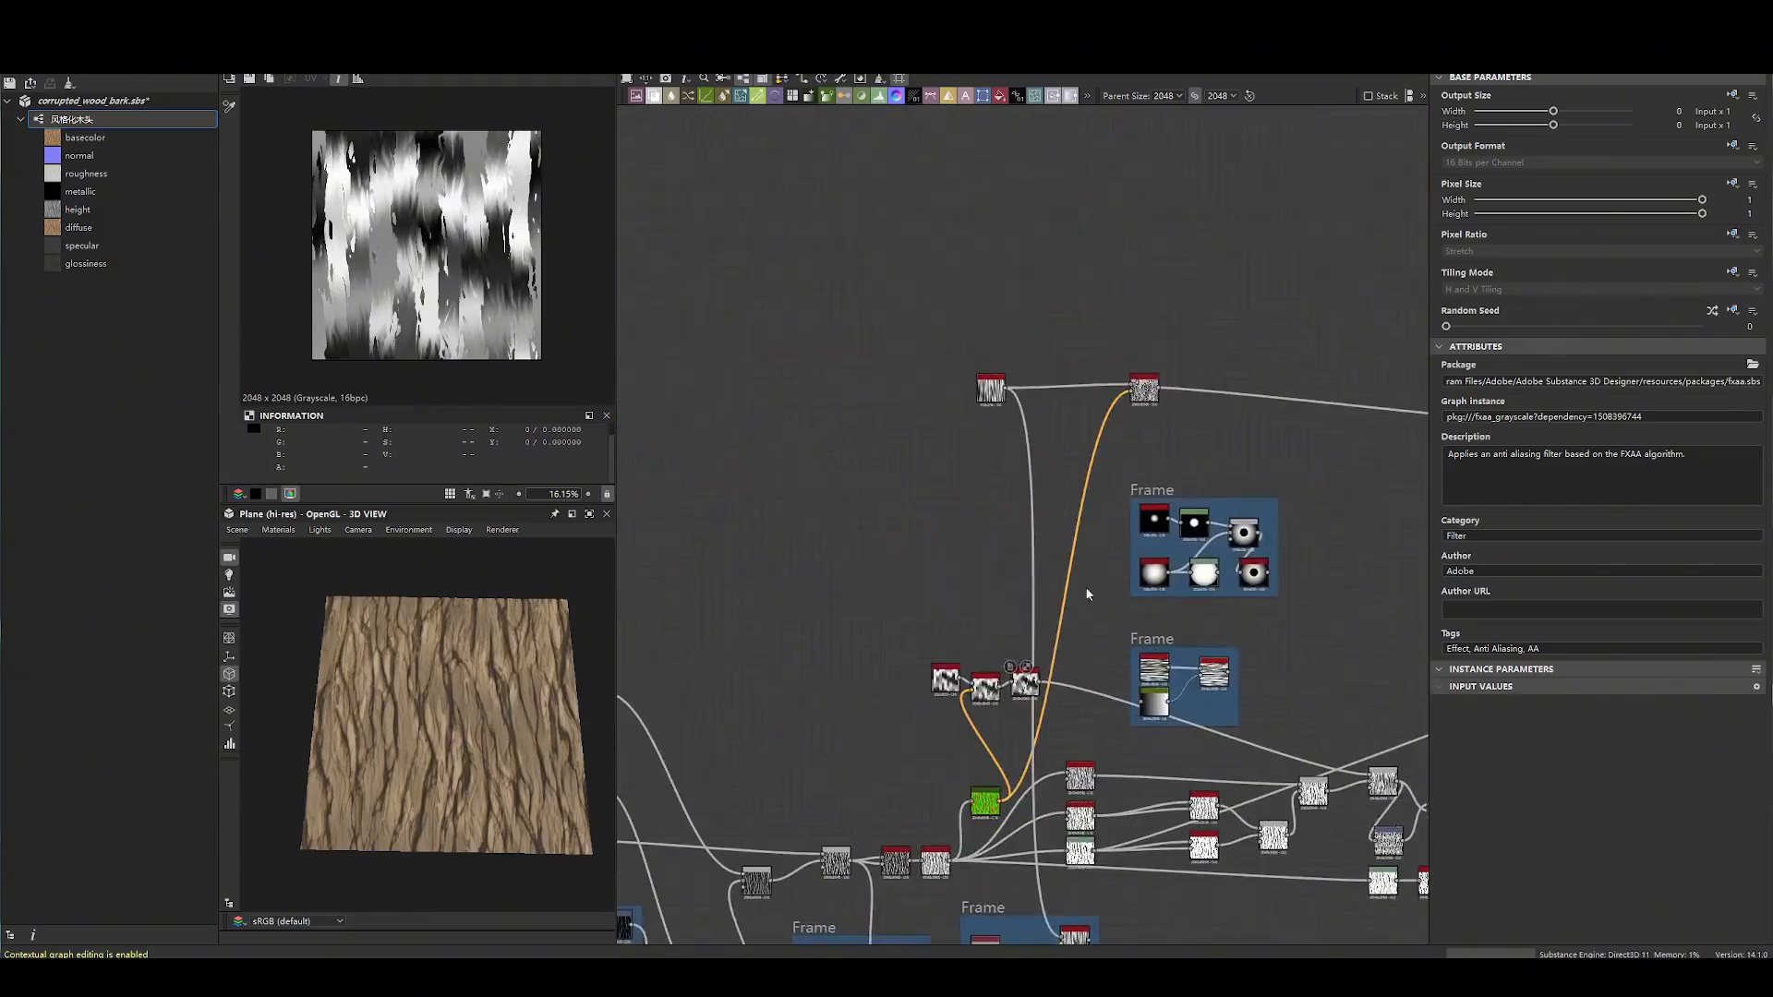
pyautogui.scroll(4, 1263, 611)
pyautogui.scroll(4, 1264, 611)
pyautogui.moveTo(901, 388); pyautogui.dragTo(1001, 569, button='middle')
pyautogui.doubleClick(892, 383)
pyautogui.scroll(14, 422, 246)
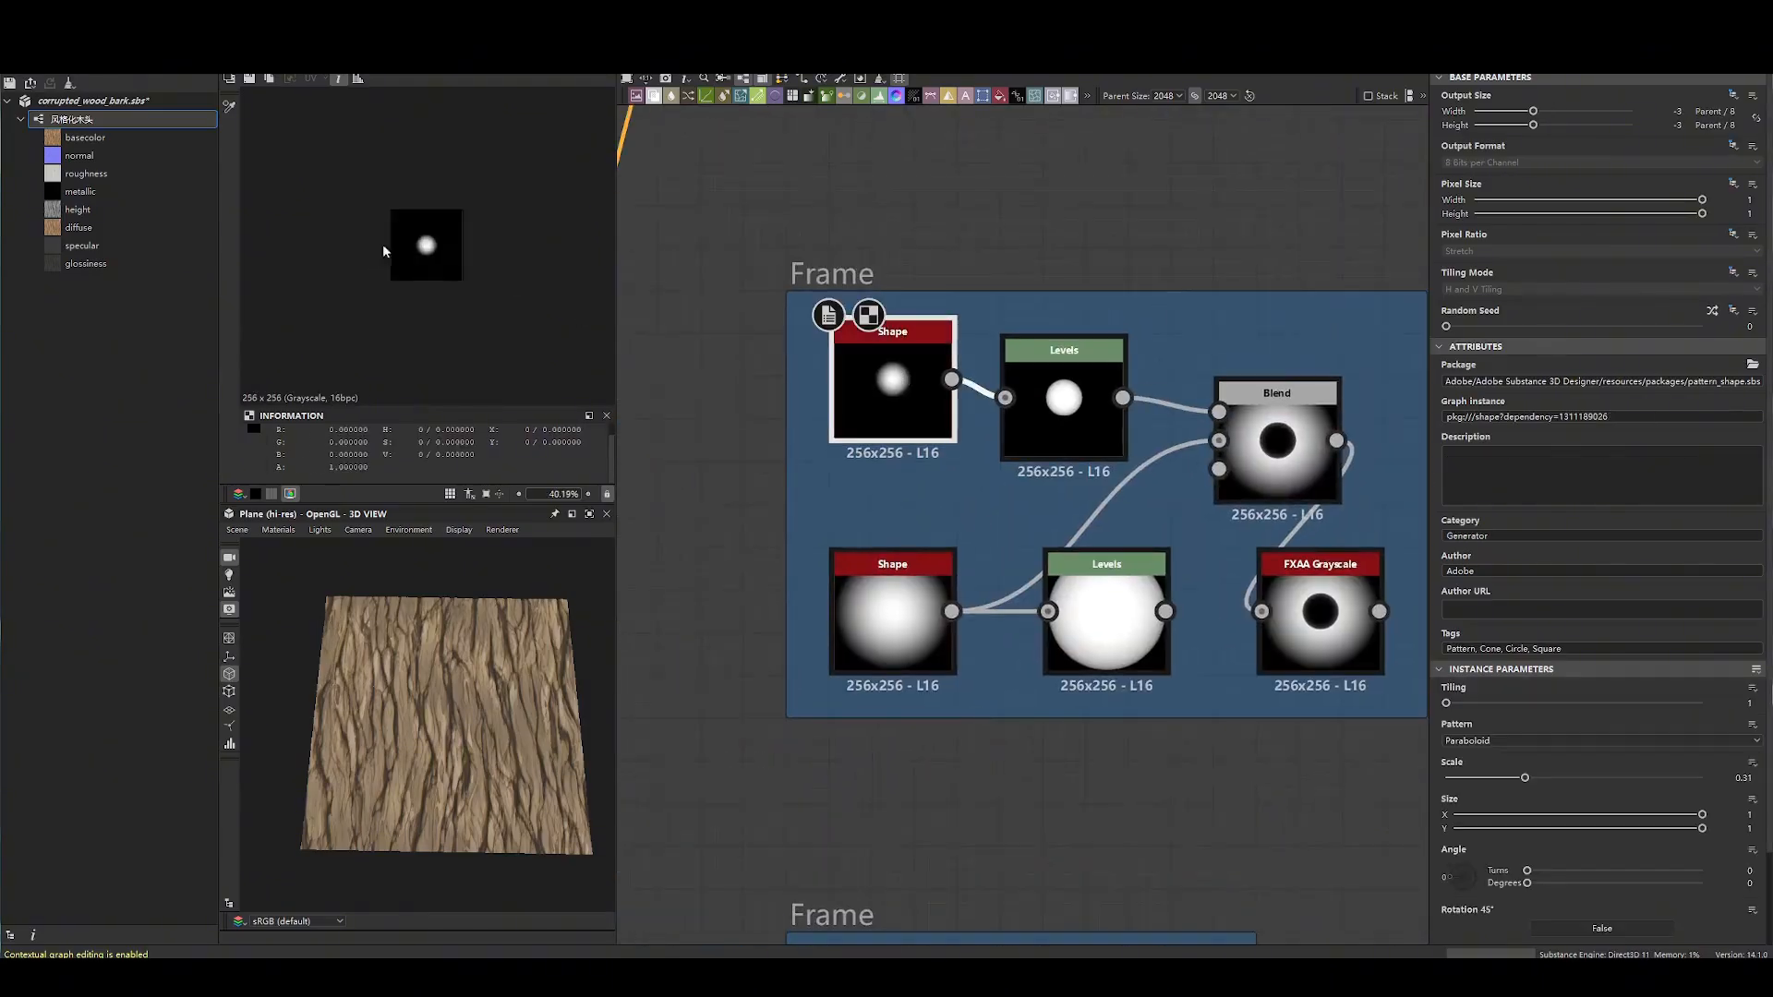
pyautogui.scroll(1, 422, 246)
pyautogui.doubleClick(892, 615)
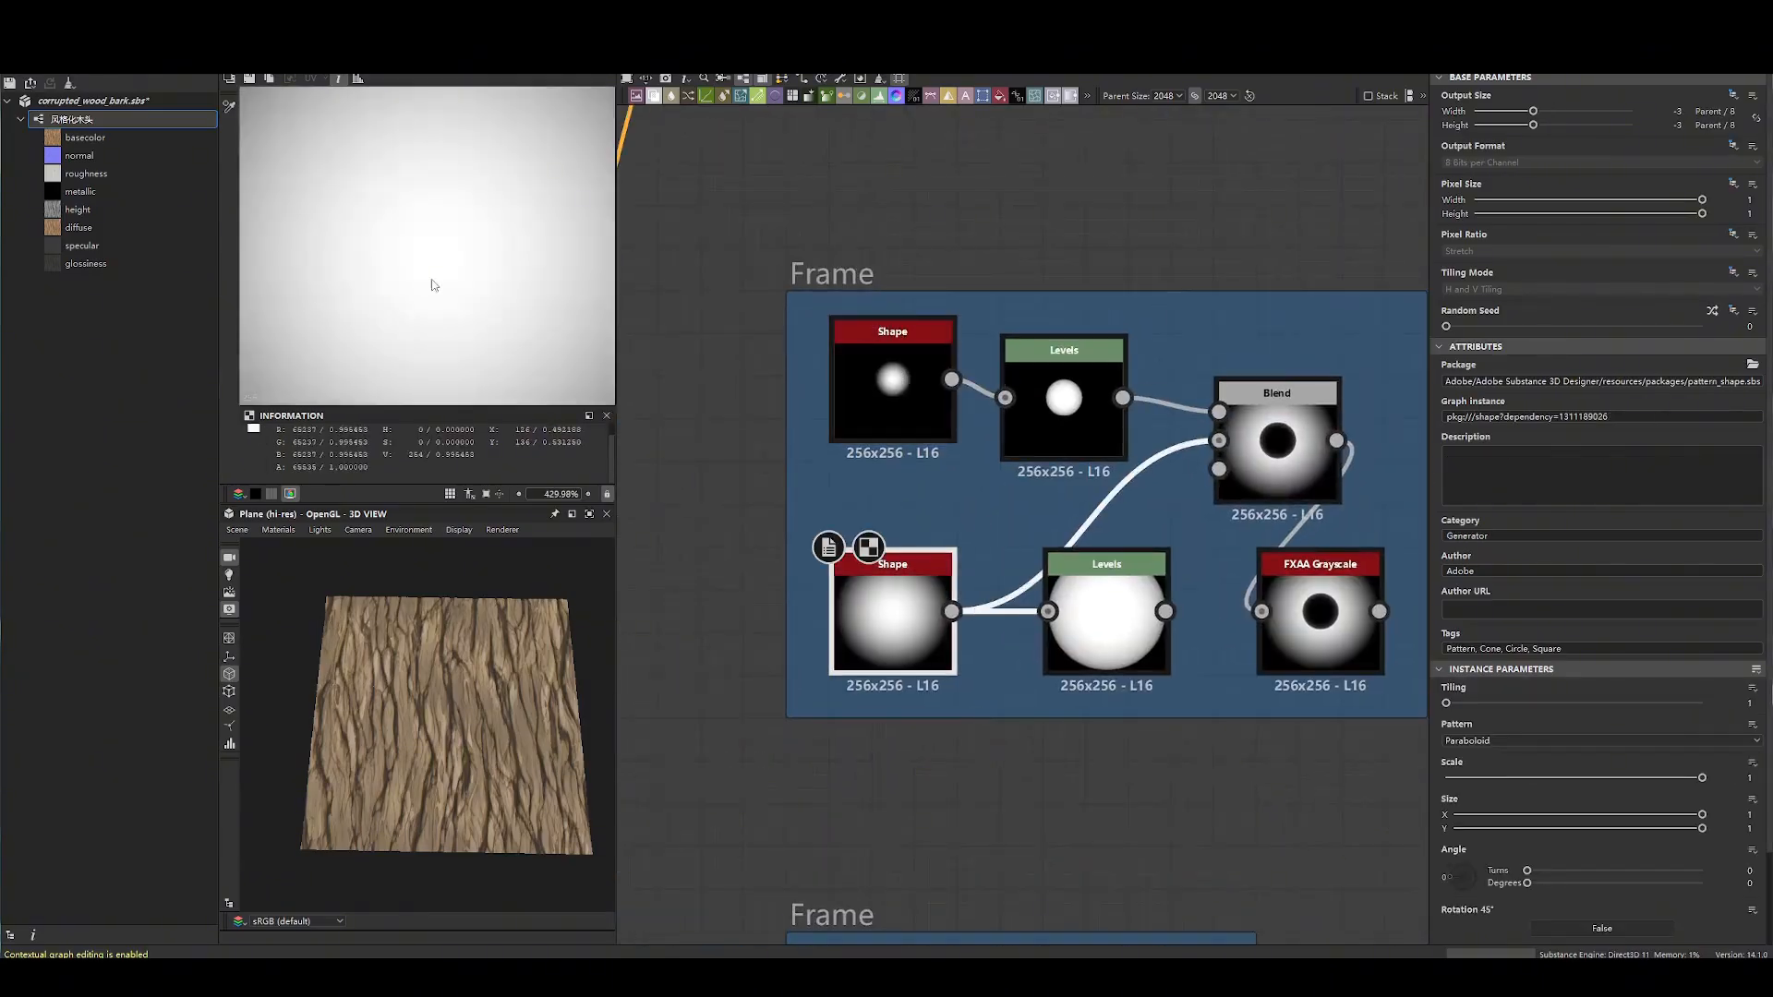
# - Preview both Levels nodes in the frame and move the one fed by the larger Shape slightly down
pyautogui.doubleClick(1064, 431)
pyautogui.doubleClick(1150, 615)
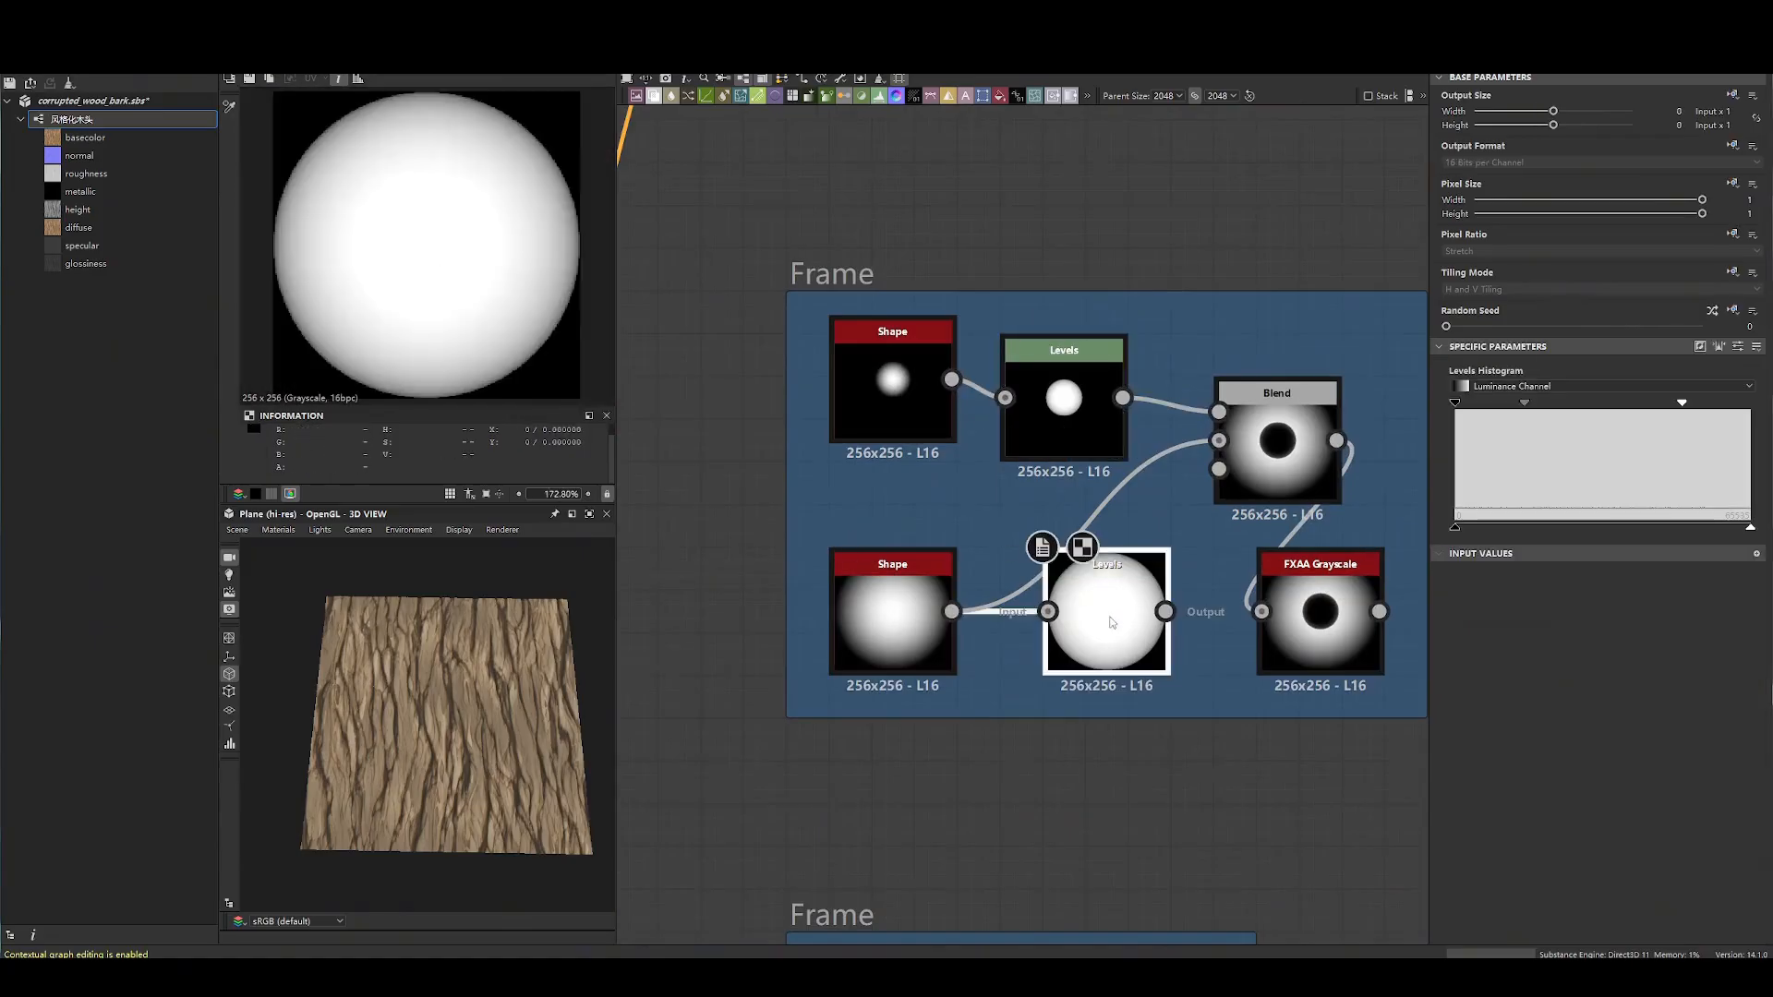
pyautogui.moveTo(1136, 637); pyautogui.dragTo(1136, 662)
# - Preview the Subtract Blend and examine the edge of its inner dark circle at pixel level
pyautogui.doubleClick(1278, 443)
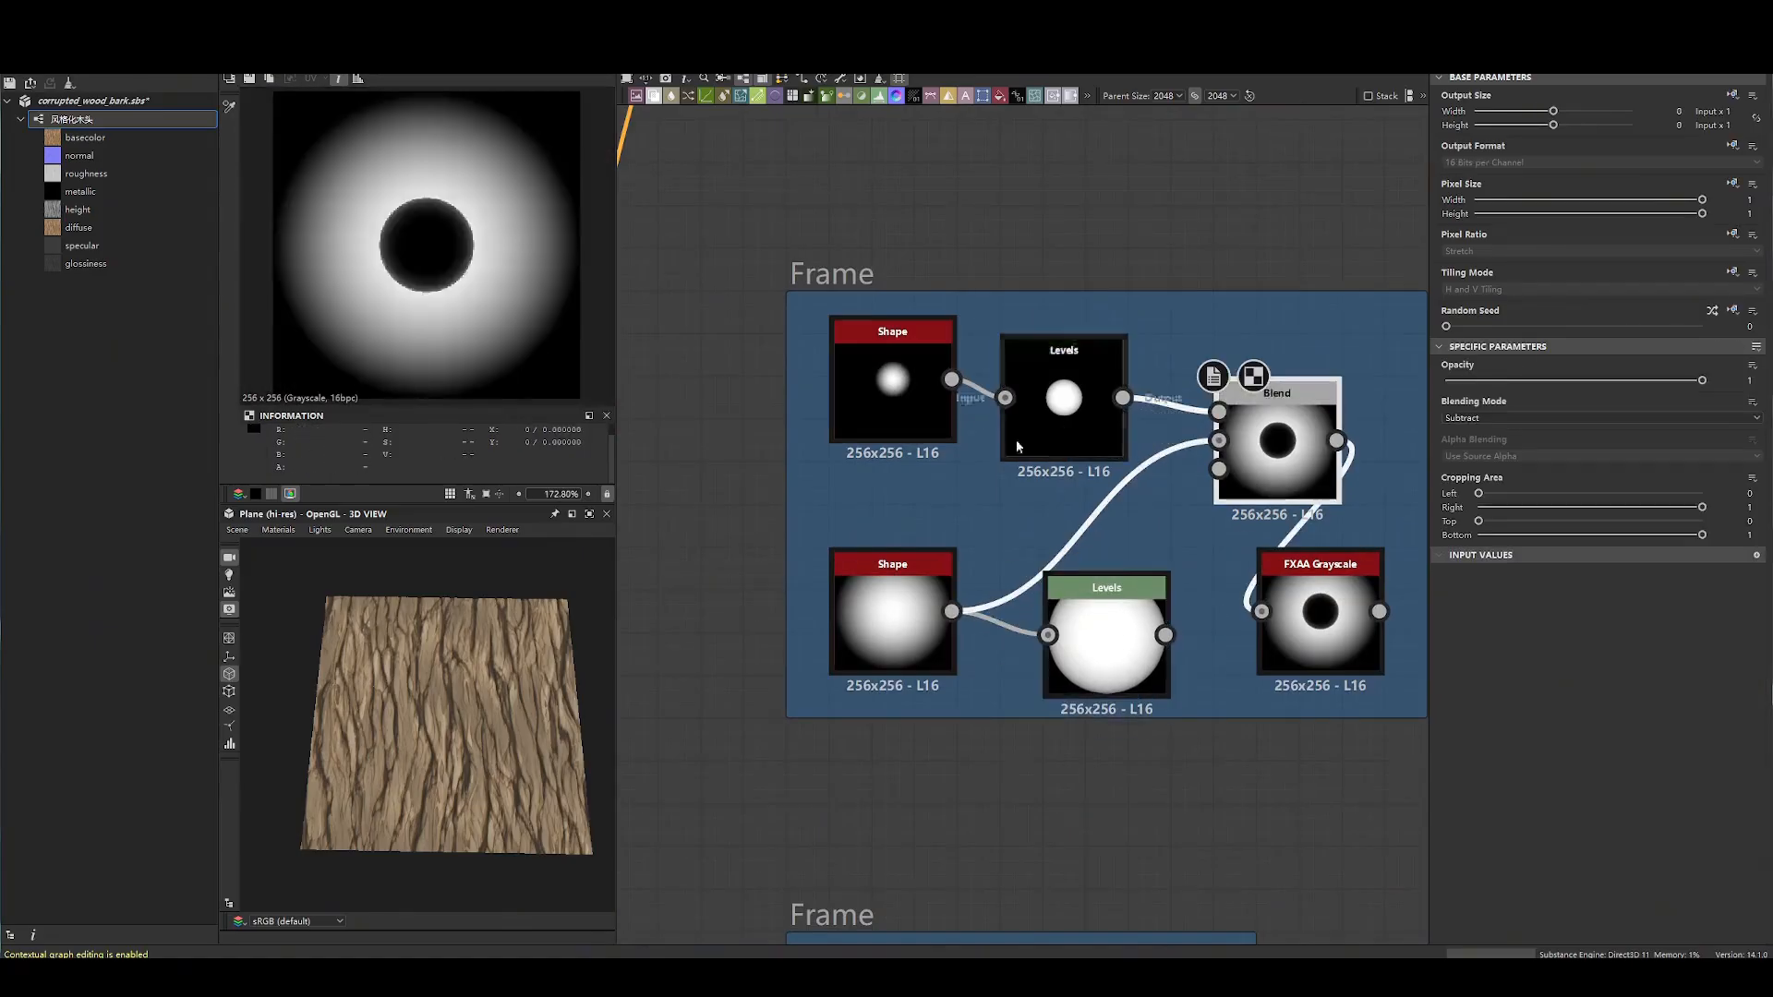
pyautogui.scroll(6, 492, 291)
pyautogui.scroll(6, 492, 291)
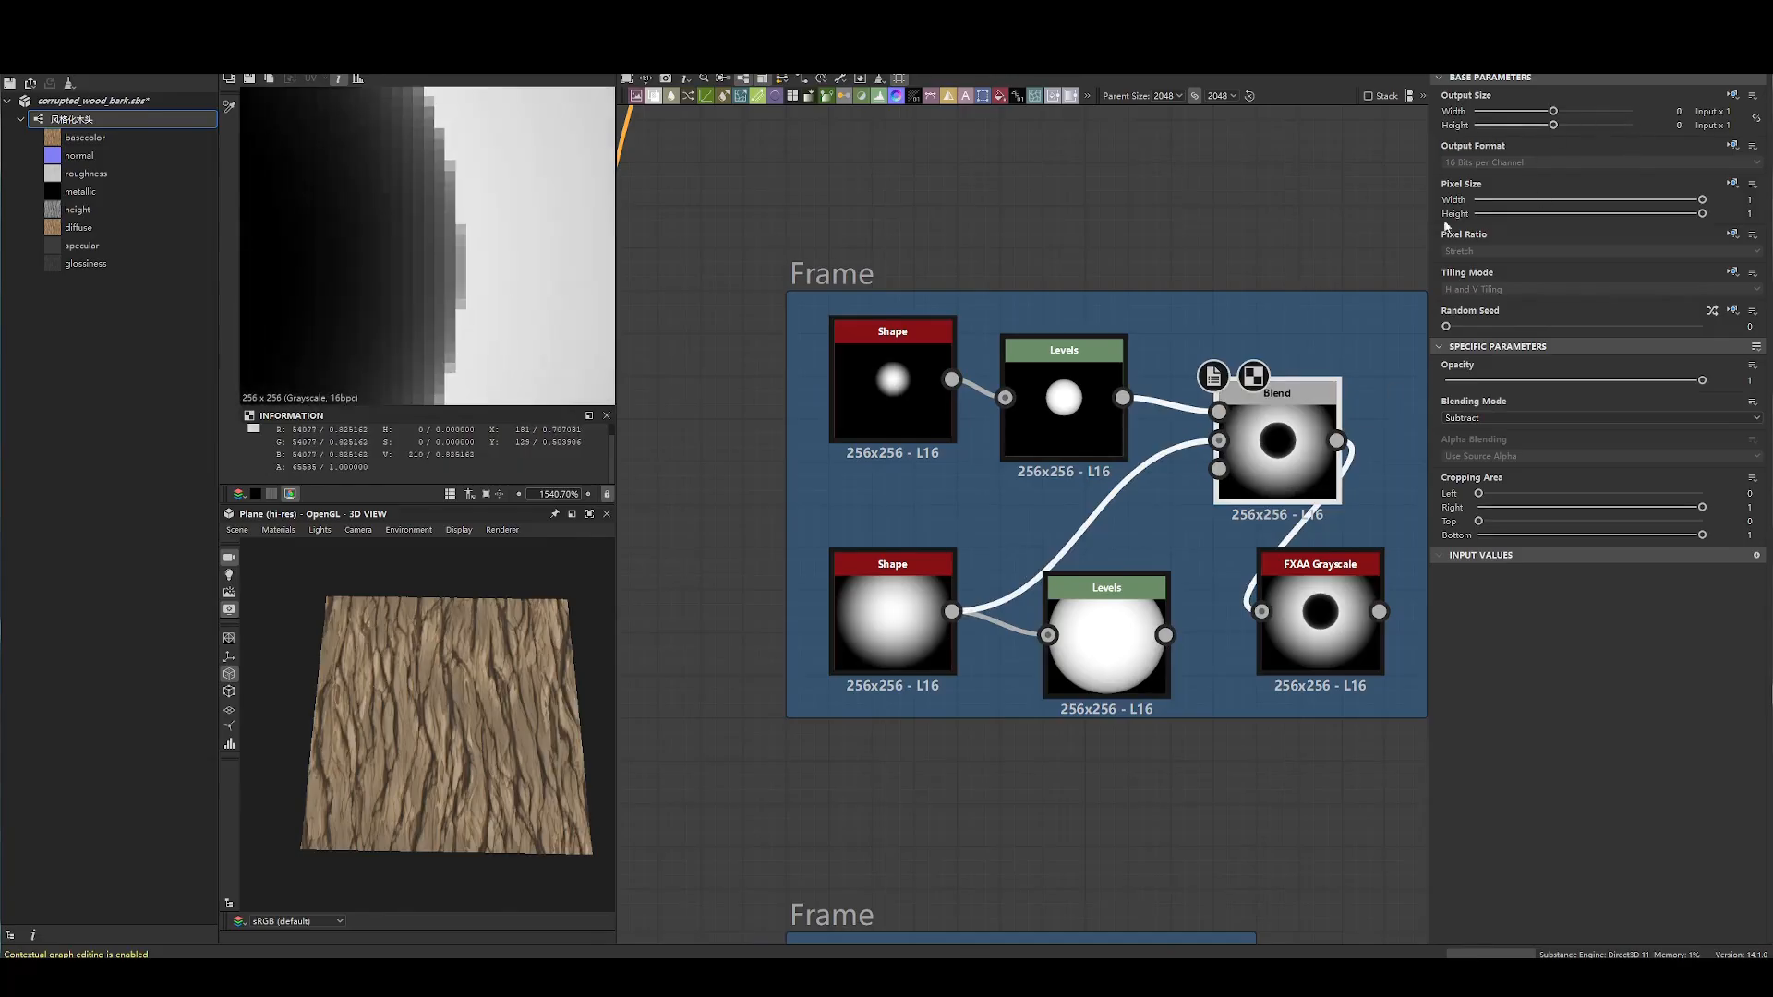
pyautogui.scroll(4, 1246, 529)
pyautogui.scroll(5, 468, 235)
pyautogui.scroll(-2, 464, 320)
# - Mark the stair-stepped edge pixels of the Blend's dark circle on a temporary screen capture
pyautogui.press('F1')
pyautogui.moveTo(221, 70); pyautogui.dragTo(679, 442)
pyautogui.click(438, 460)
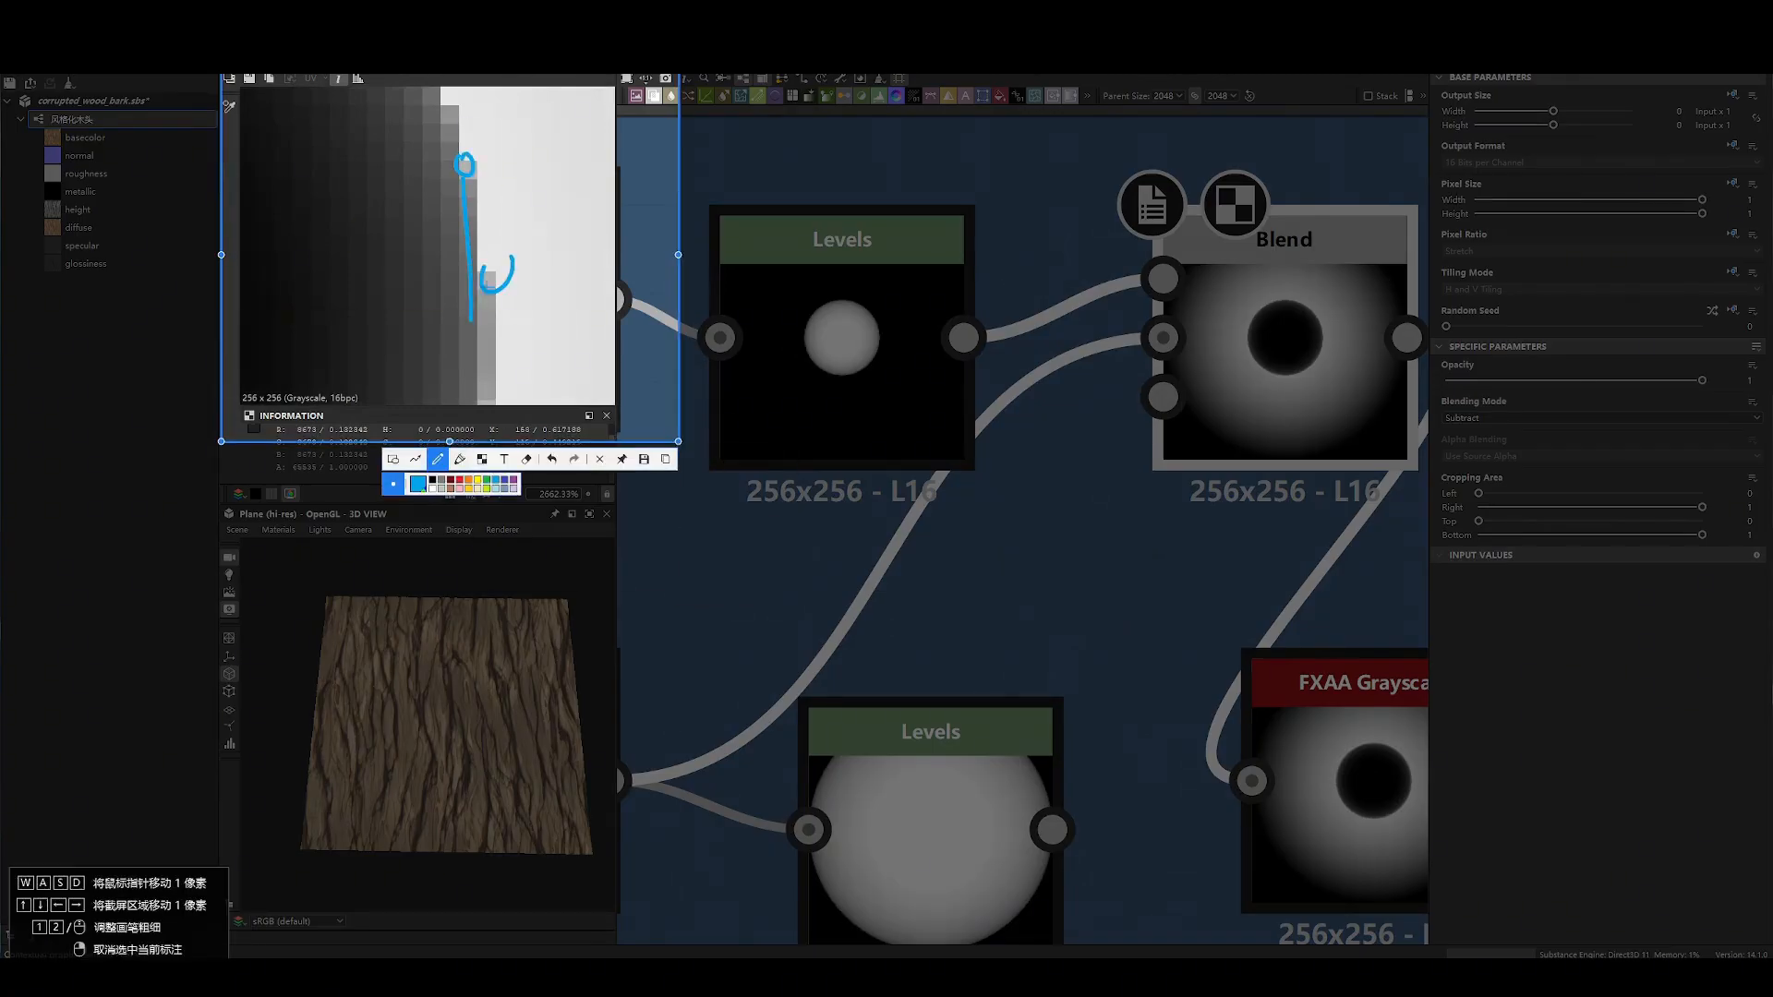
pyautogui.press('Escape')
pyautogui.scroll(-8, 454, 193)
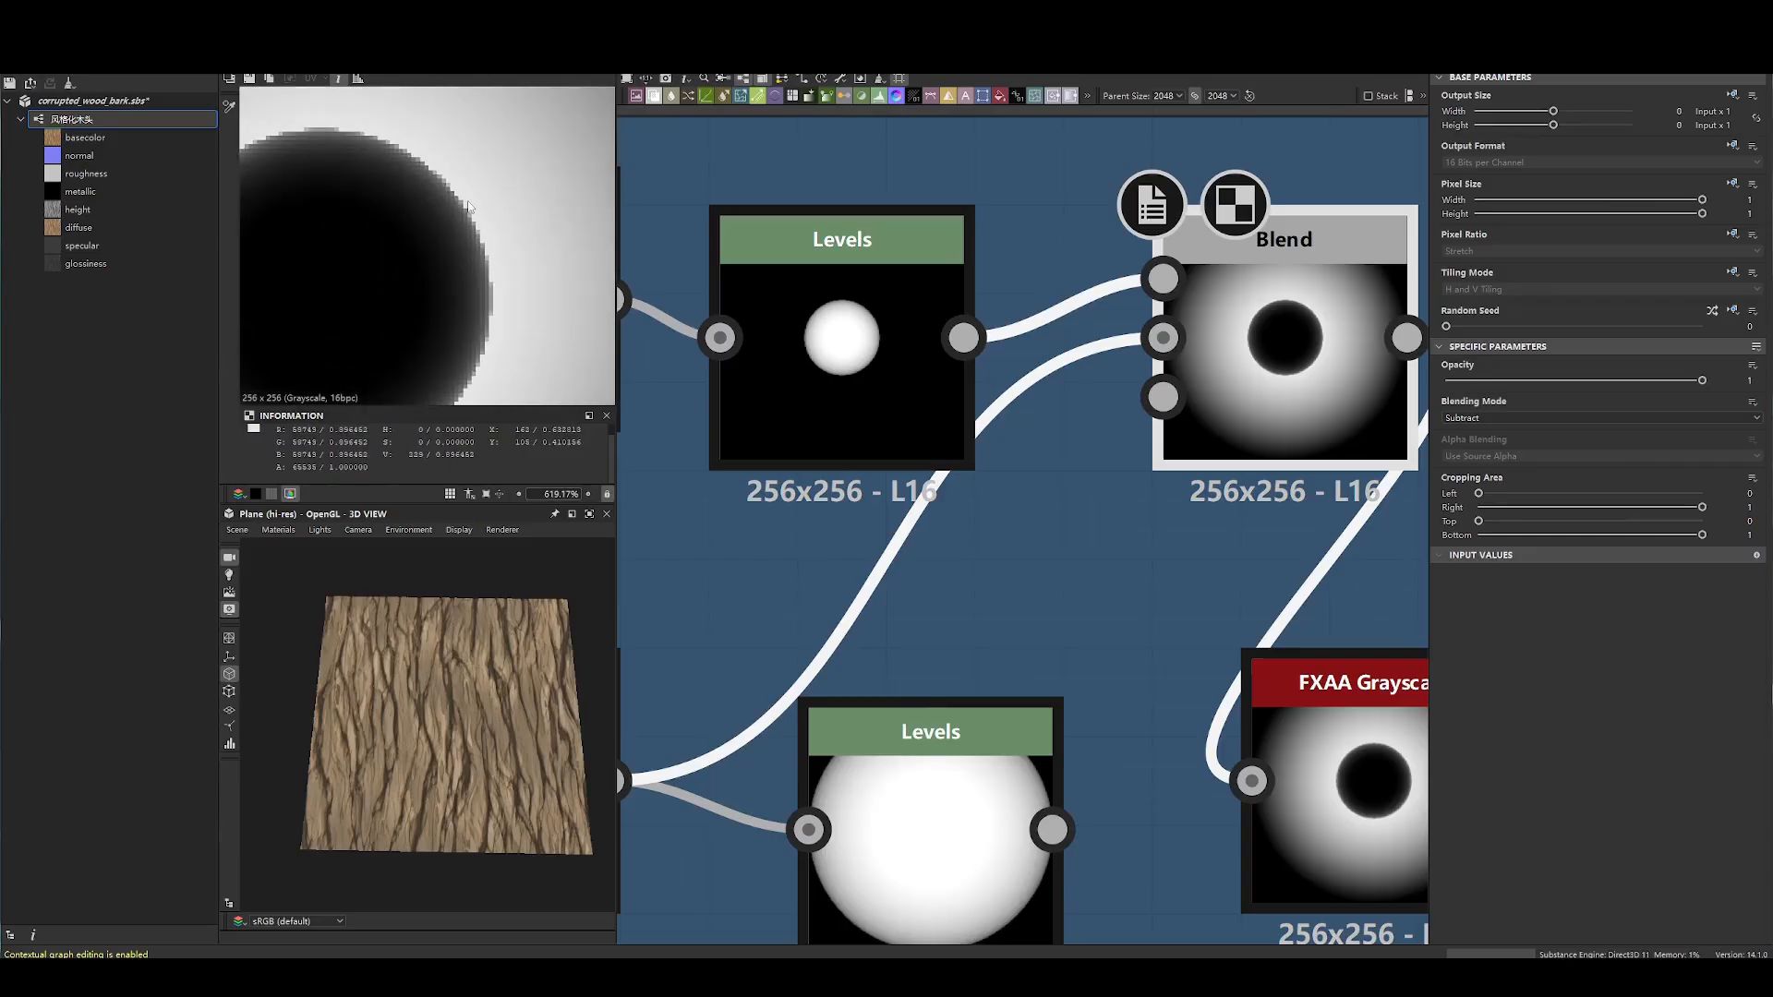
# - Compare the Blend output with the FXAA Grayscale output along the edge of the dark circle
pyautogui.moveTo(1302, 747); pyautogui.dragTo(904, 574, button='middle')
pyautogui.click(904, 574)
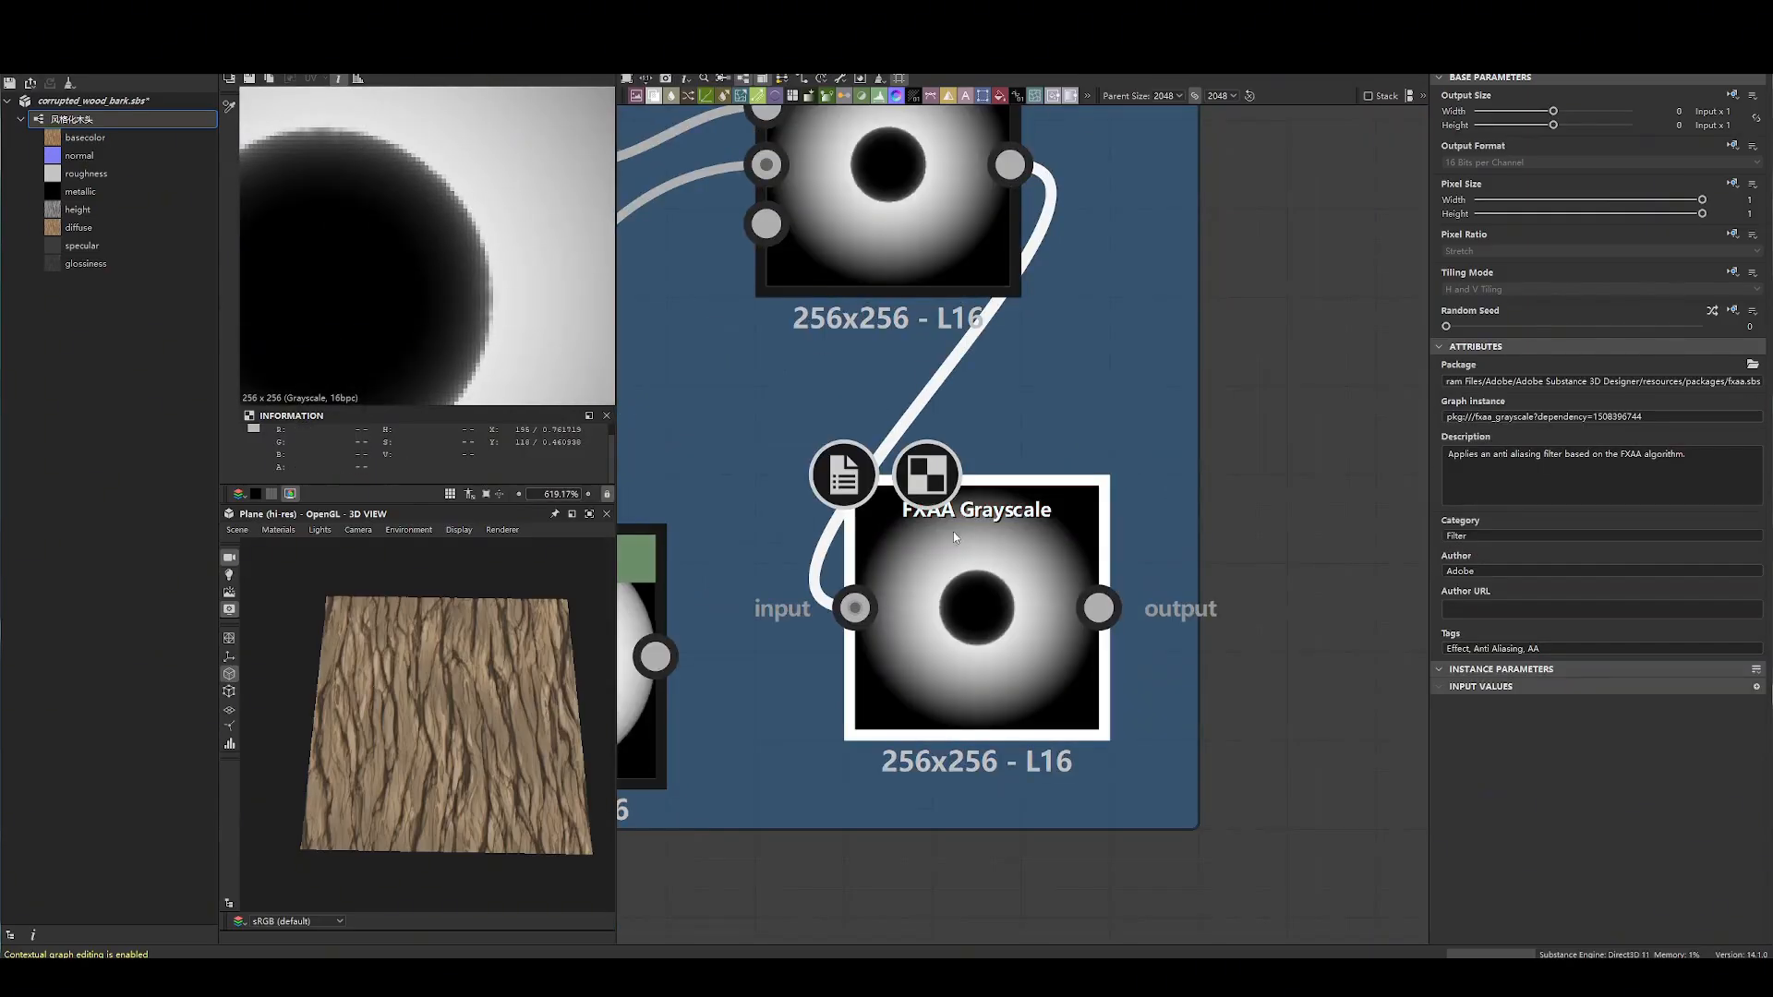
pyautogui.click(843, 220)
pyautogui.doubleClick(968, 611)
pyautogui.doubleClick(855, 226)
pyautogui.doubleClick(968, 614)
pyautogui.doubleClick(859, 226)
pyautogui.doubleClick(960, 601)
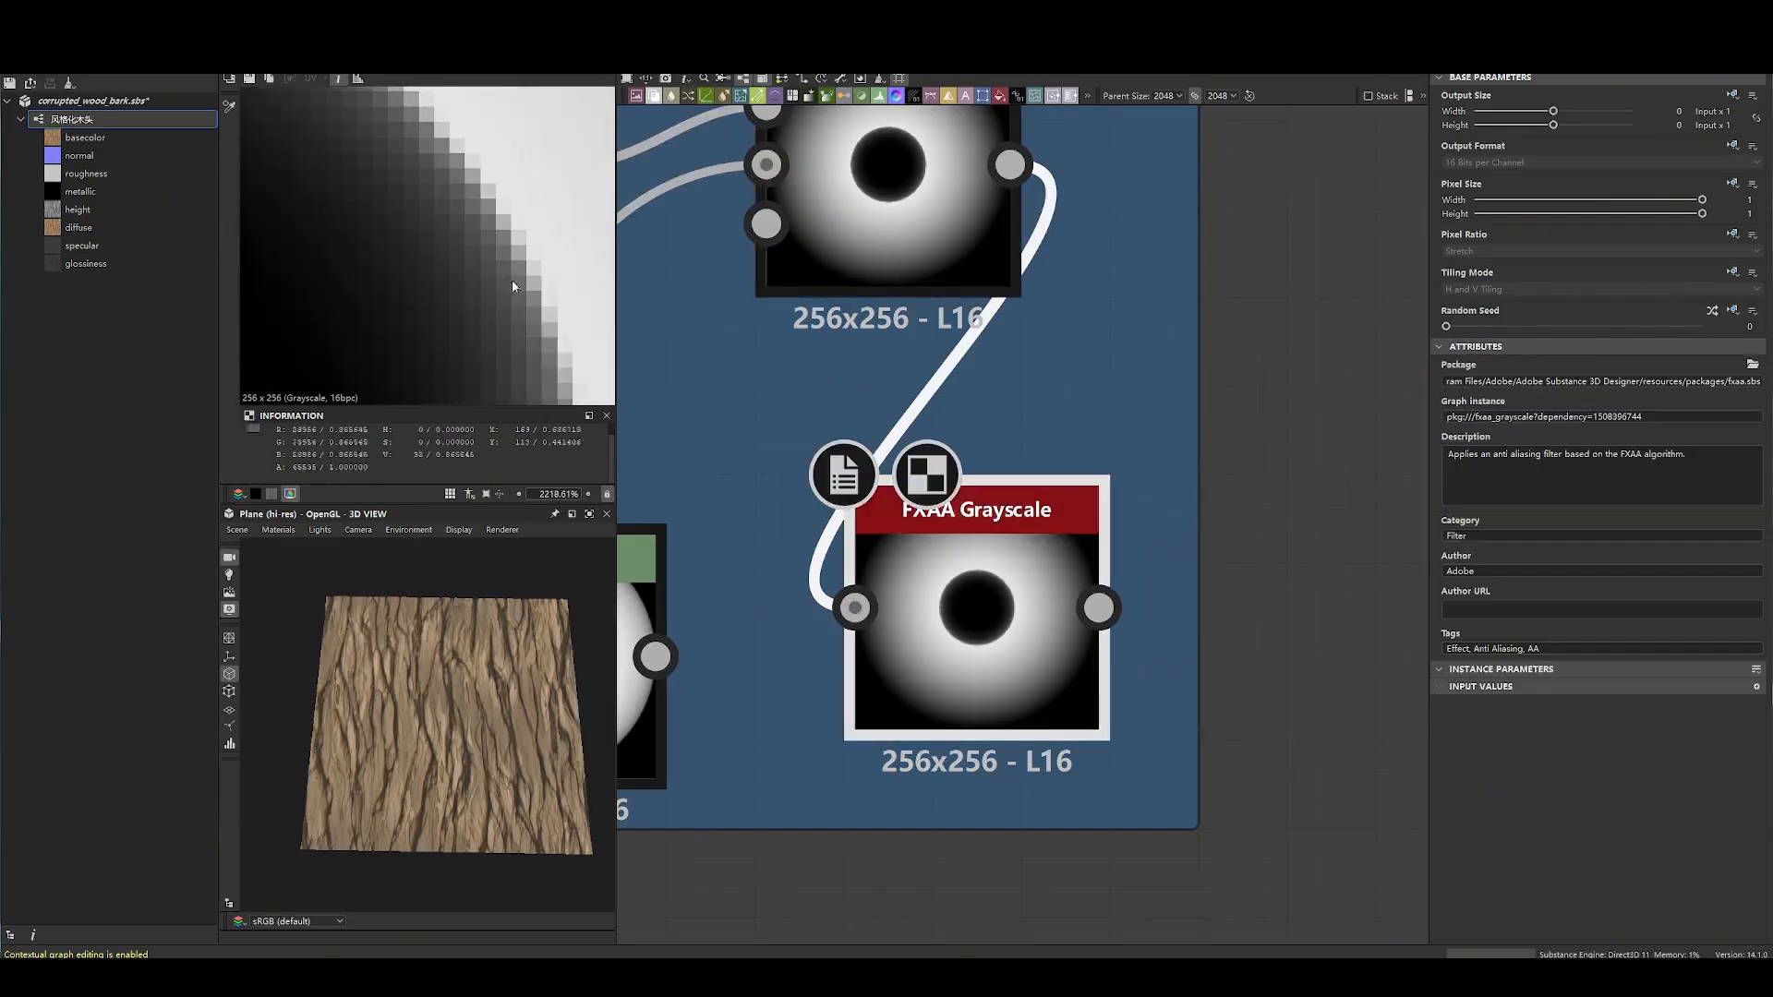
# - Compare the Blend and FXAA Grayscale outputs again with the whole dark circle in view
pyautogui.scroll(-4, 554, 360)
pyautogui.scroll(-8, 408, 193)
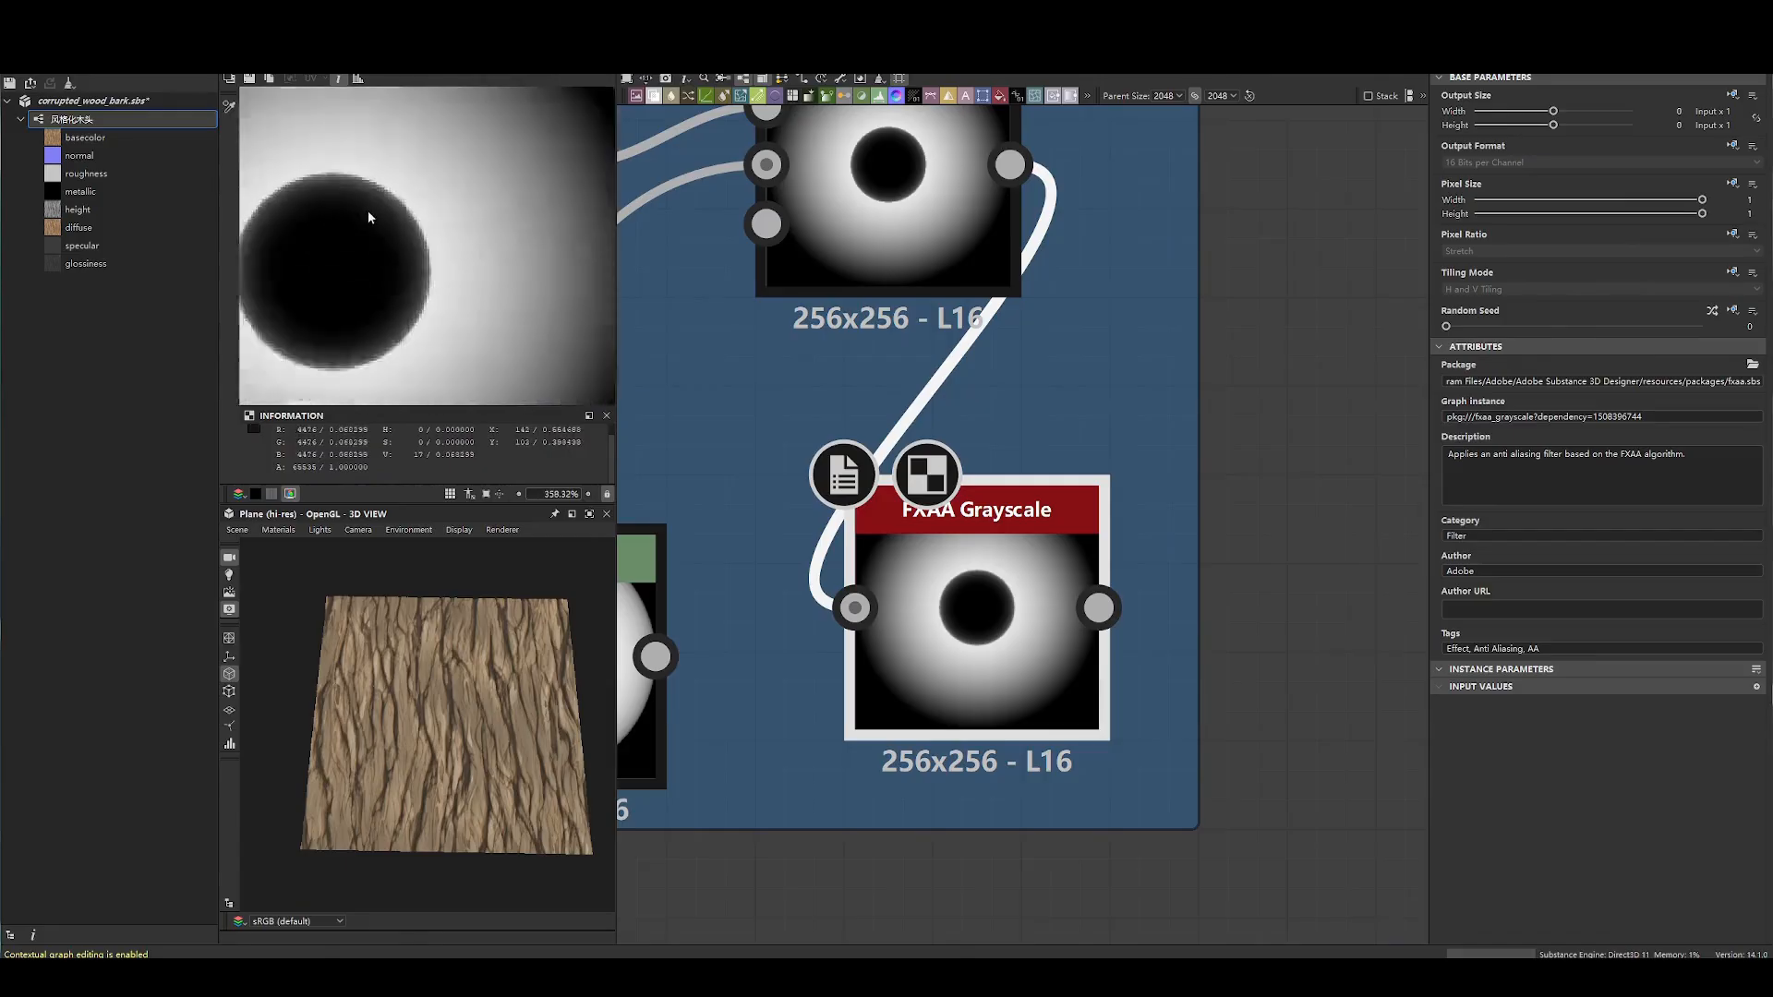
pyautogui.doubleClick(856, 207)
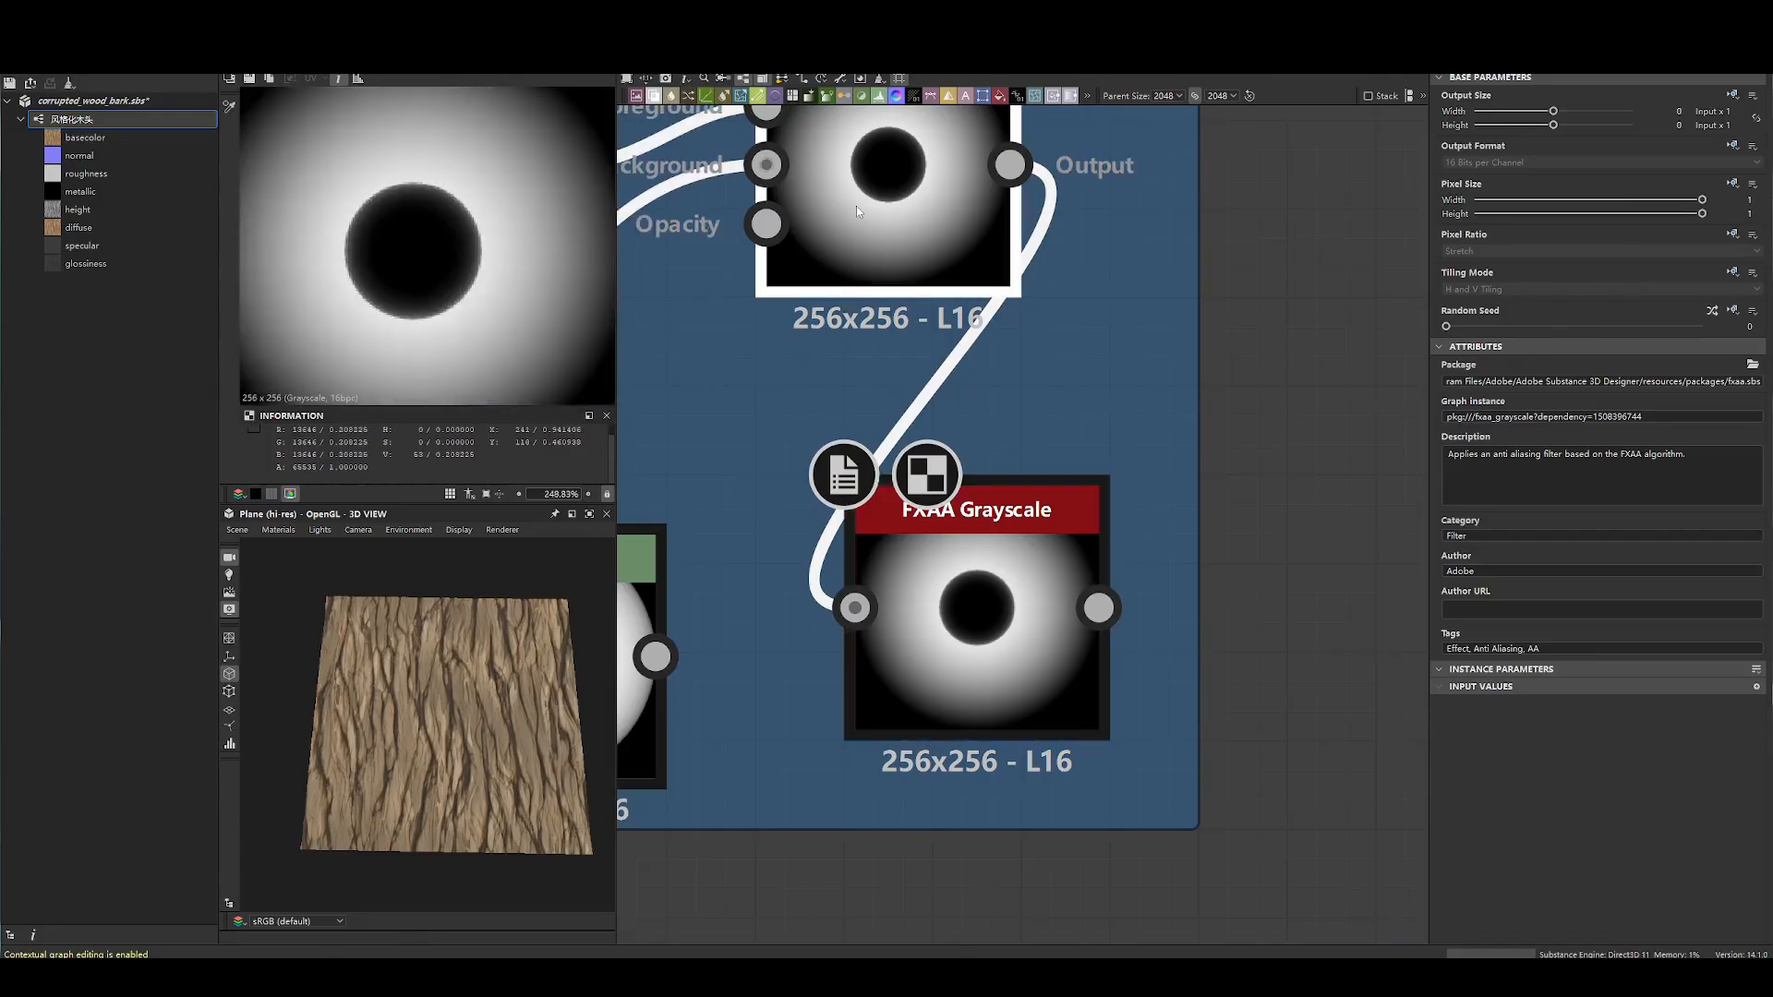
pyautogui.doubleClick(929, 586)
pyautogui.doubleClick(866, 166)
pyautogui.doubleClick(930, 585)
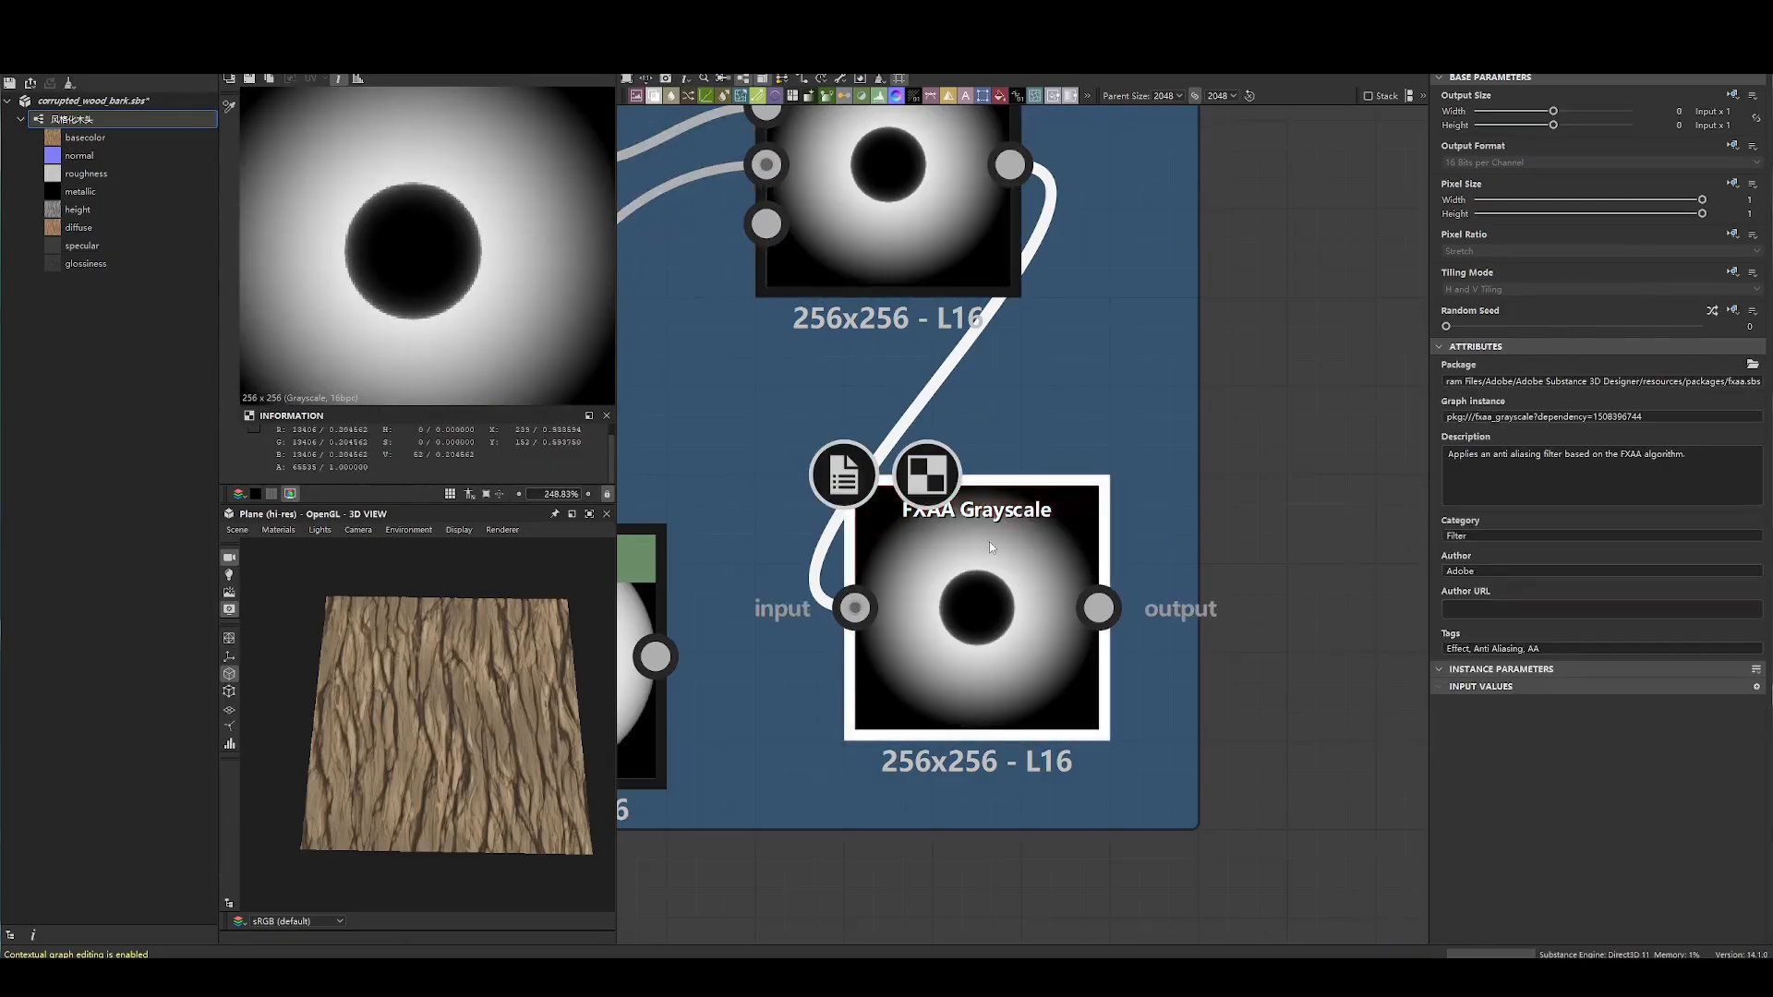
# - Duplicate the FXAA Grayscale node and feed the original's output into the copy
pyautogui.hotkey('ctrl', 'd')
pyautogui.moveTo(989, 541); pyautogui.dragTo(1243, 607)
pyautogui.moveTo(1099, 608); pyautogui.dragTo(1224, 613)
# - Compare the outputs of the two chained FXAA Grayscale nodes along the dark circle's edge, close up and zoomed out
pyautogui.doubleClick(1062, 599)
pyautogui.doubleClick(1258, 605)
pyautogui.doubleClick(1075, 595)
pyautogui.doubleClick(1259, 604)
pyautogui.scroll(9, 499, 273)
pyautogui.doubleClick(1053, 600)
pyautogui.doubleClick(1270, 621)
pyautogui.doubleClick(998, 594)
pyautogui.doubleClick(1324, 619)
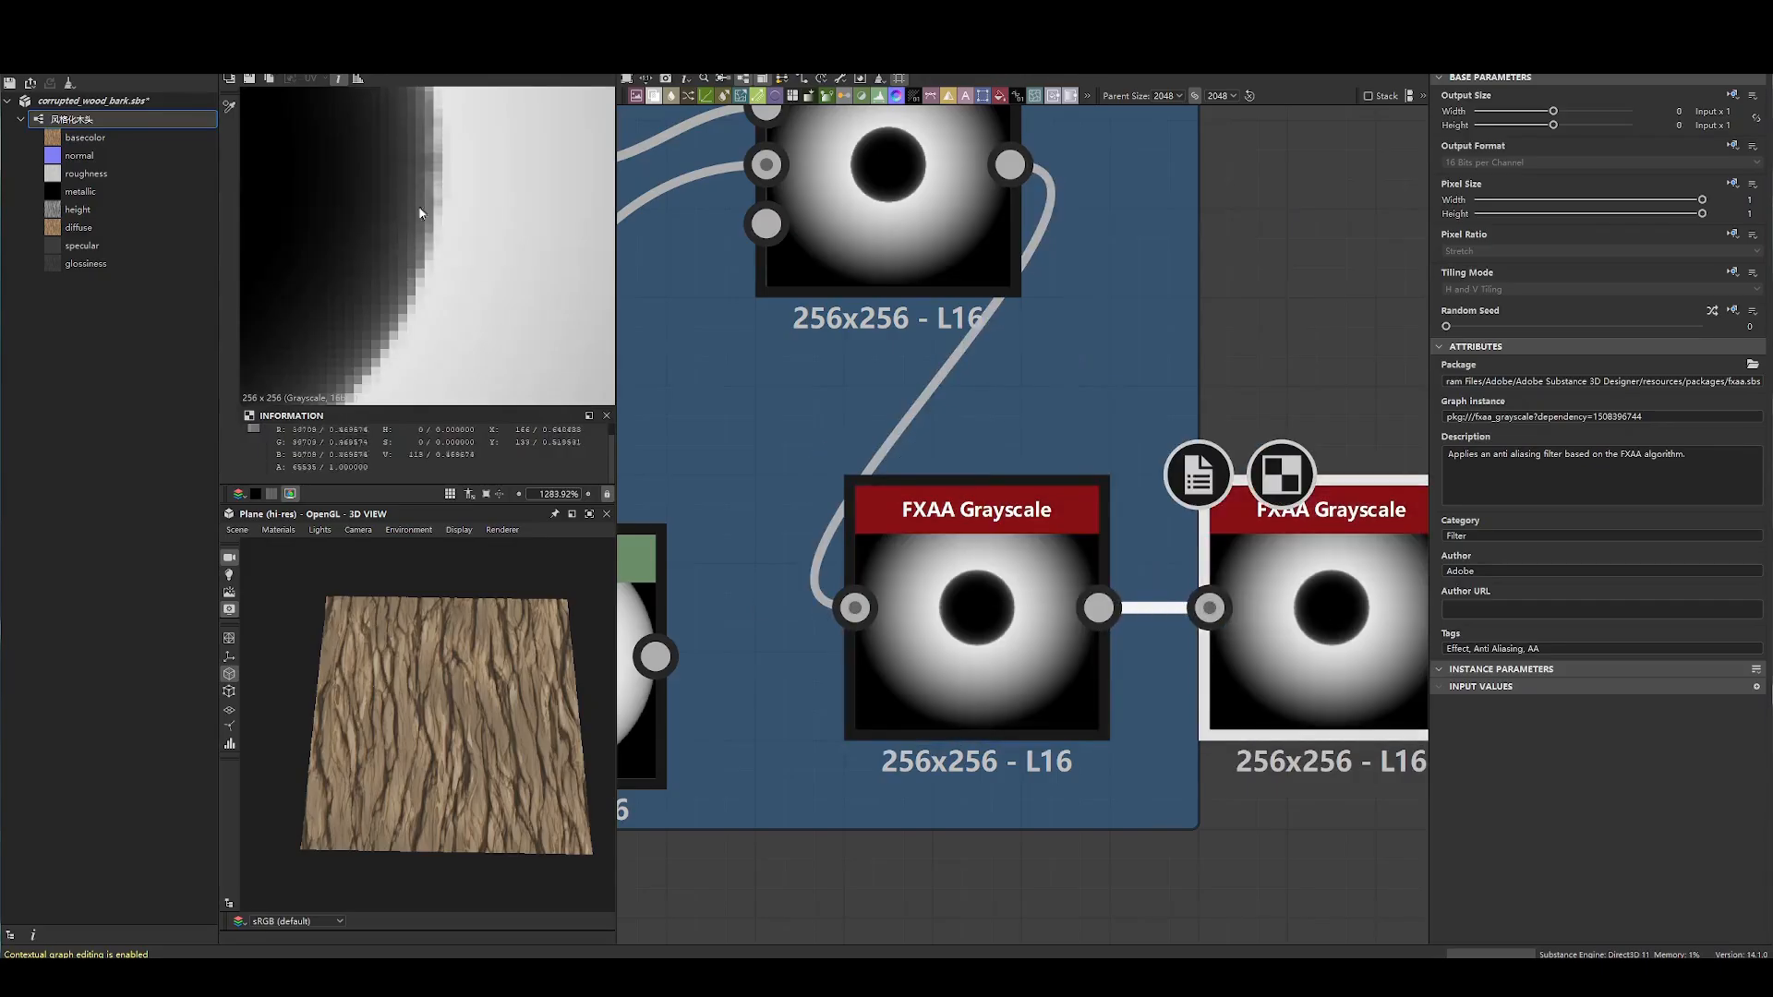
pyautogui.scroll(-9, 426, 185)
pyautogui.moveTo(407, 144); pyautogui.dragTo(437, 190, button='middle')
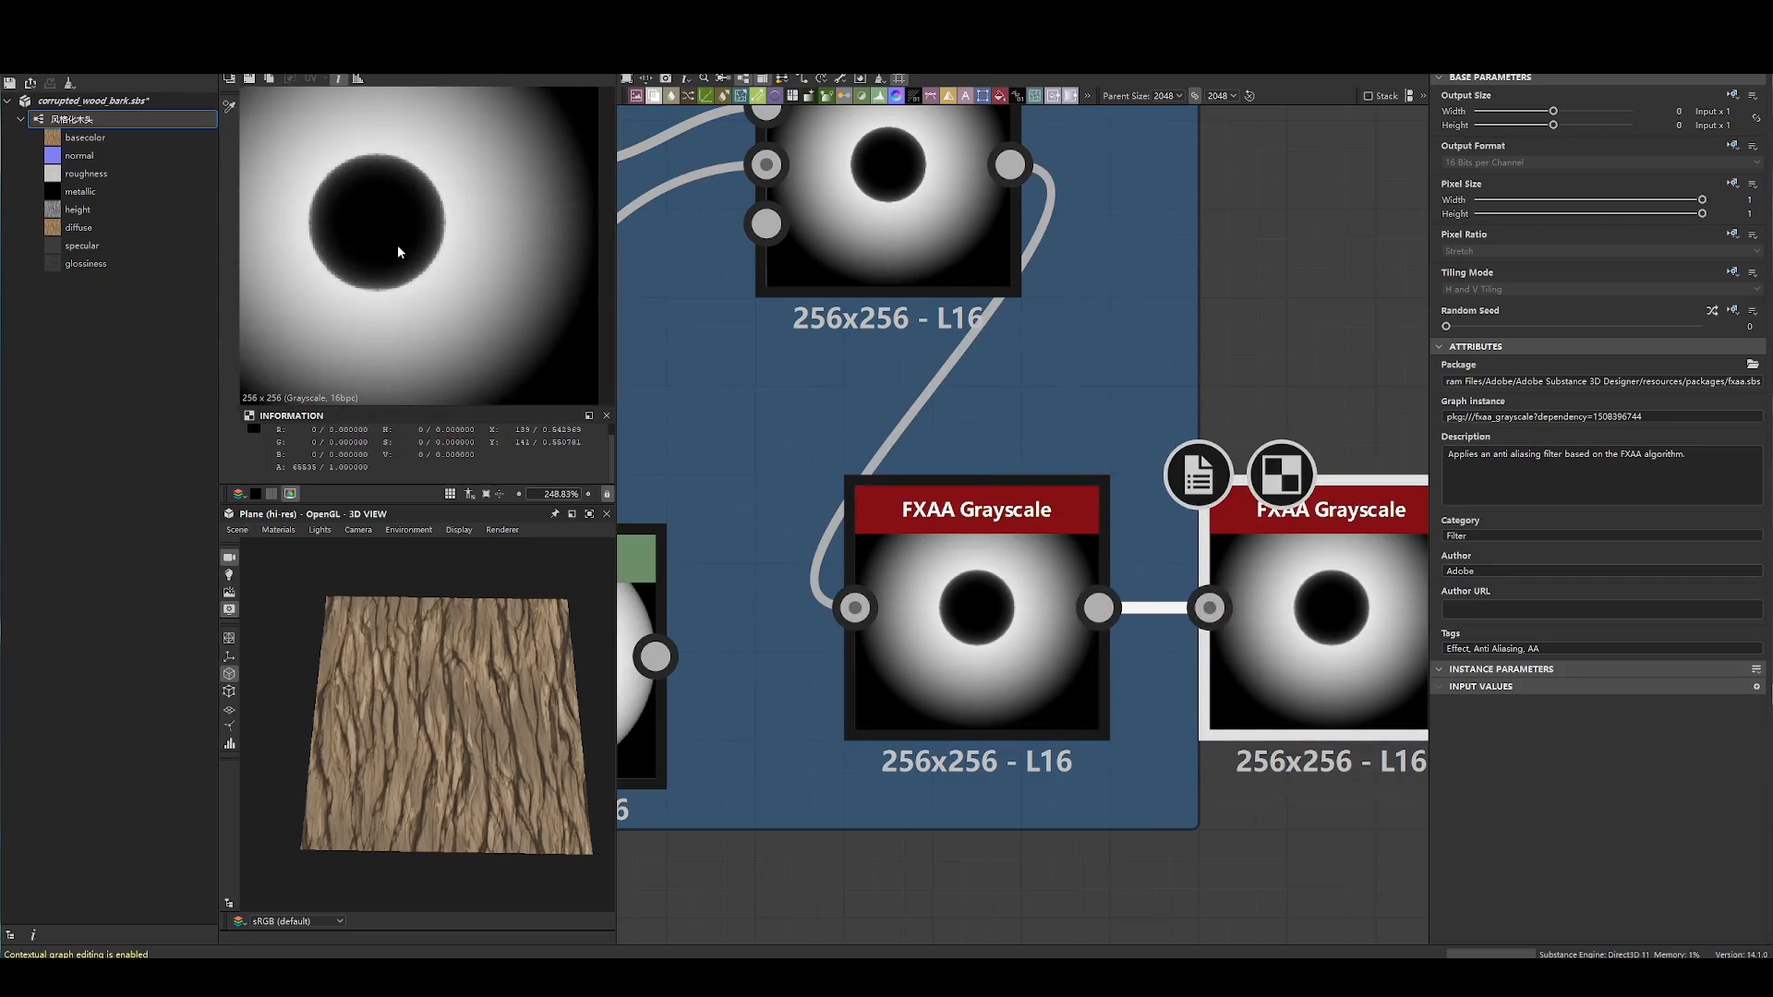
# - Add a Blur HQ Grayscale node after the second FXAA Grayscale and set its Intensity to 1.25
pyautogui.moveTo(1199, 431); pyautogui.dragTo(779, 375, button='middle')
pyautogui.moveTo(774, 327); pyautogui.dragTo(1224, 355)
pyautogui.press('space')
pyautogui.click(1016, 564)
pyautogui.moveTo(1335, 531); pyautogui.dragTo(1158, 529)
pyautogui.moveTo(1605, 704); pyautogui.dragTo(1463, 704)
# - Examine the smoothed edge of the dark circle at pixel level and at full size
pyautogui.scroll(10, 443, 293)
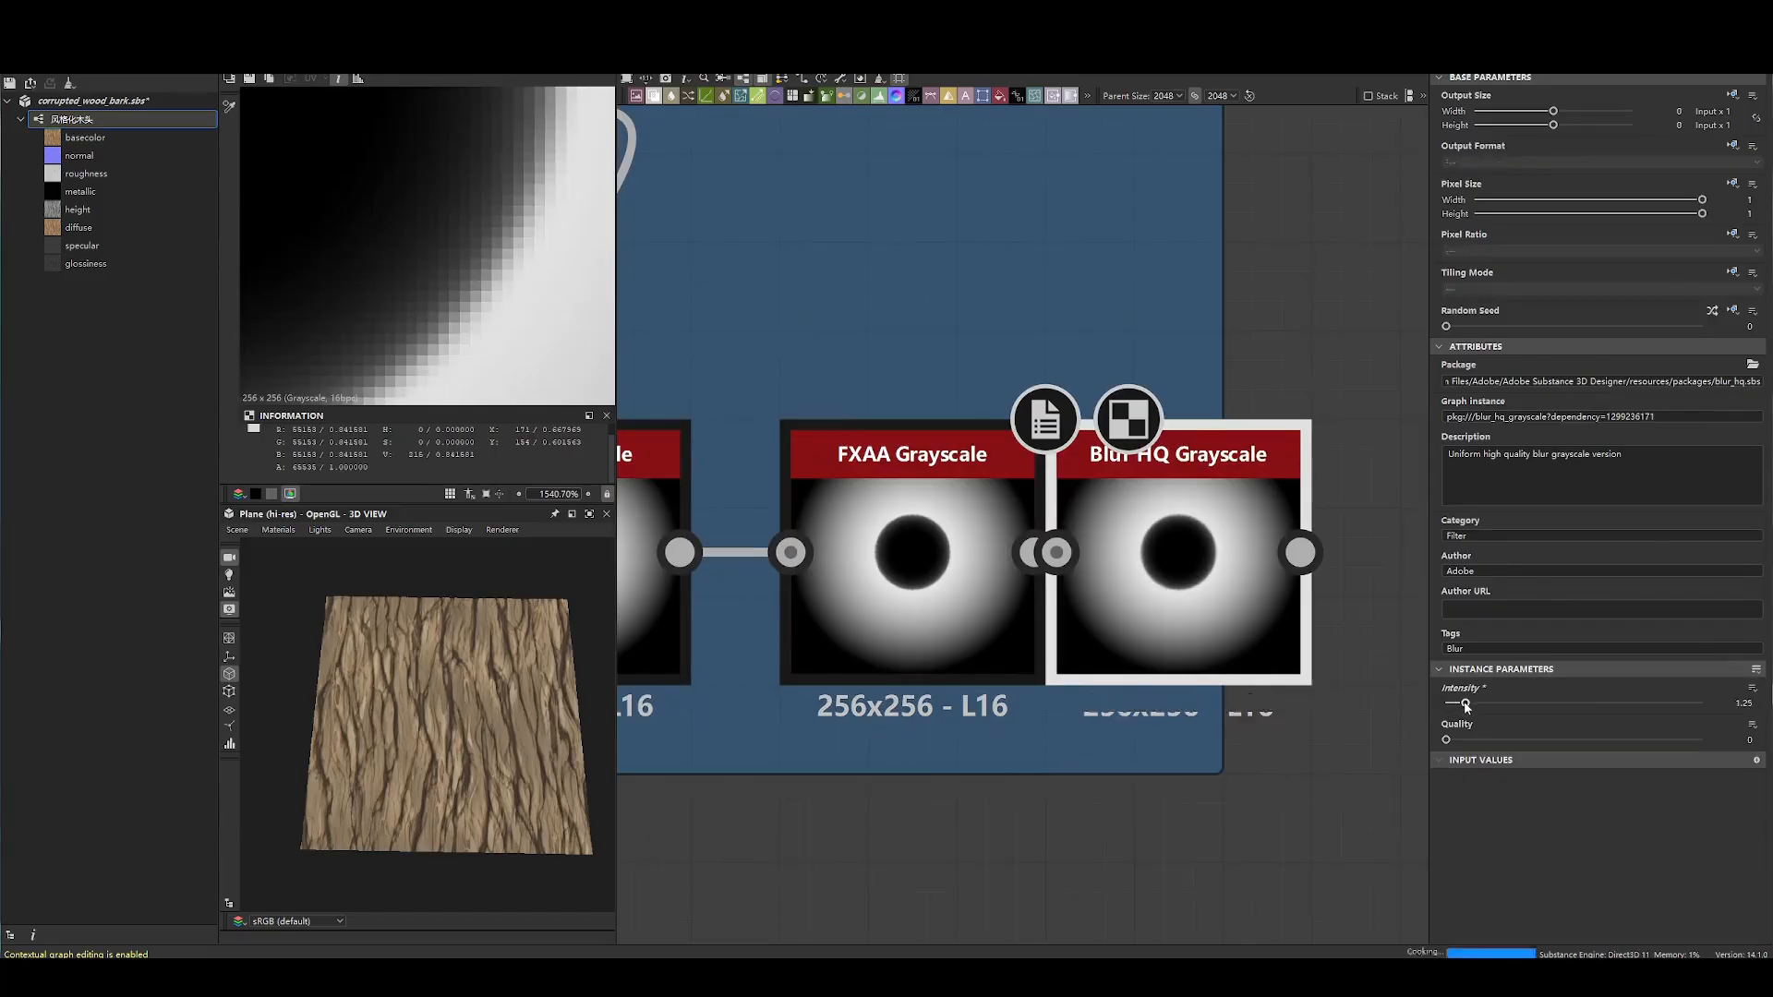
pyautogui.scroll(-2, 805, 457)
pyautogui.click(827, 471)
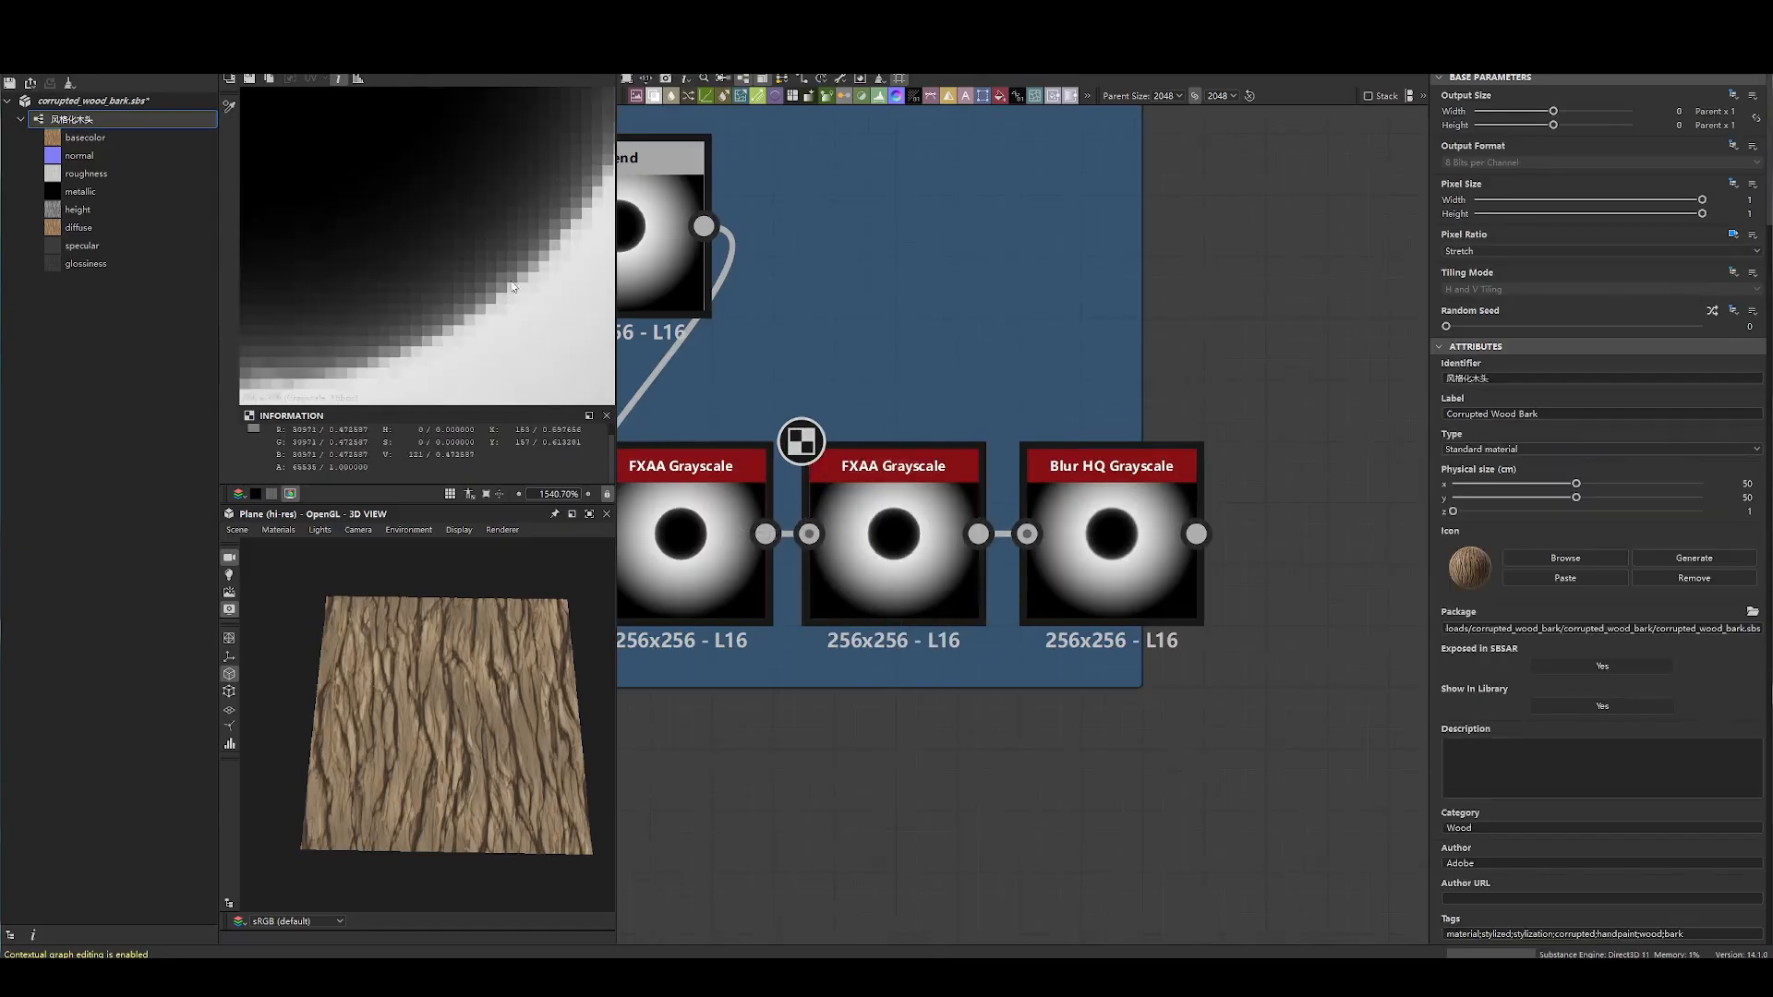
pyautogui.scroll(-6, 378, 295)
pyautogui.scroll(-3, 979, 428)
pyautogui.scroll(-3, 978, 428)
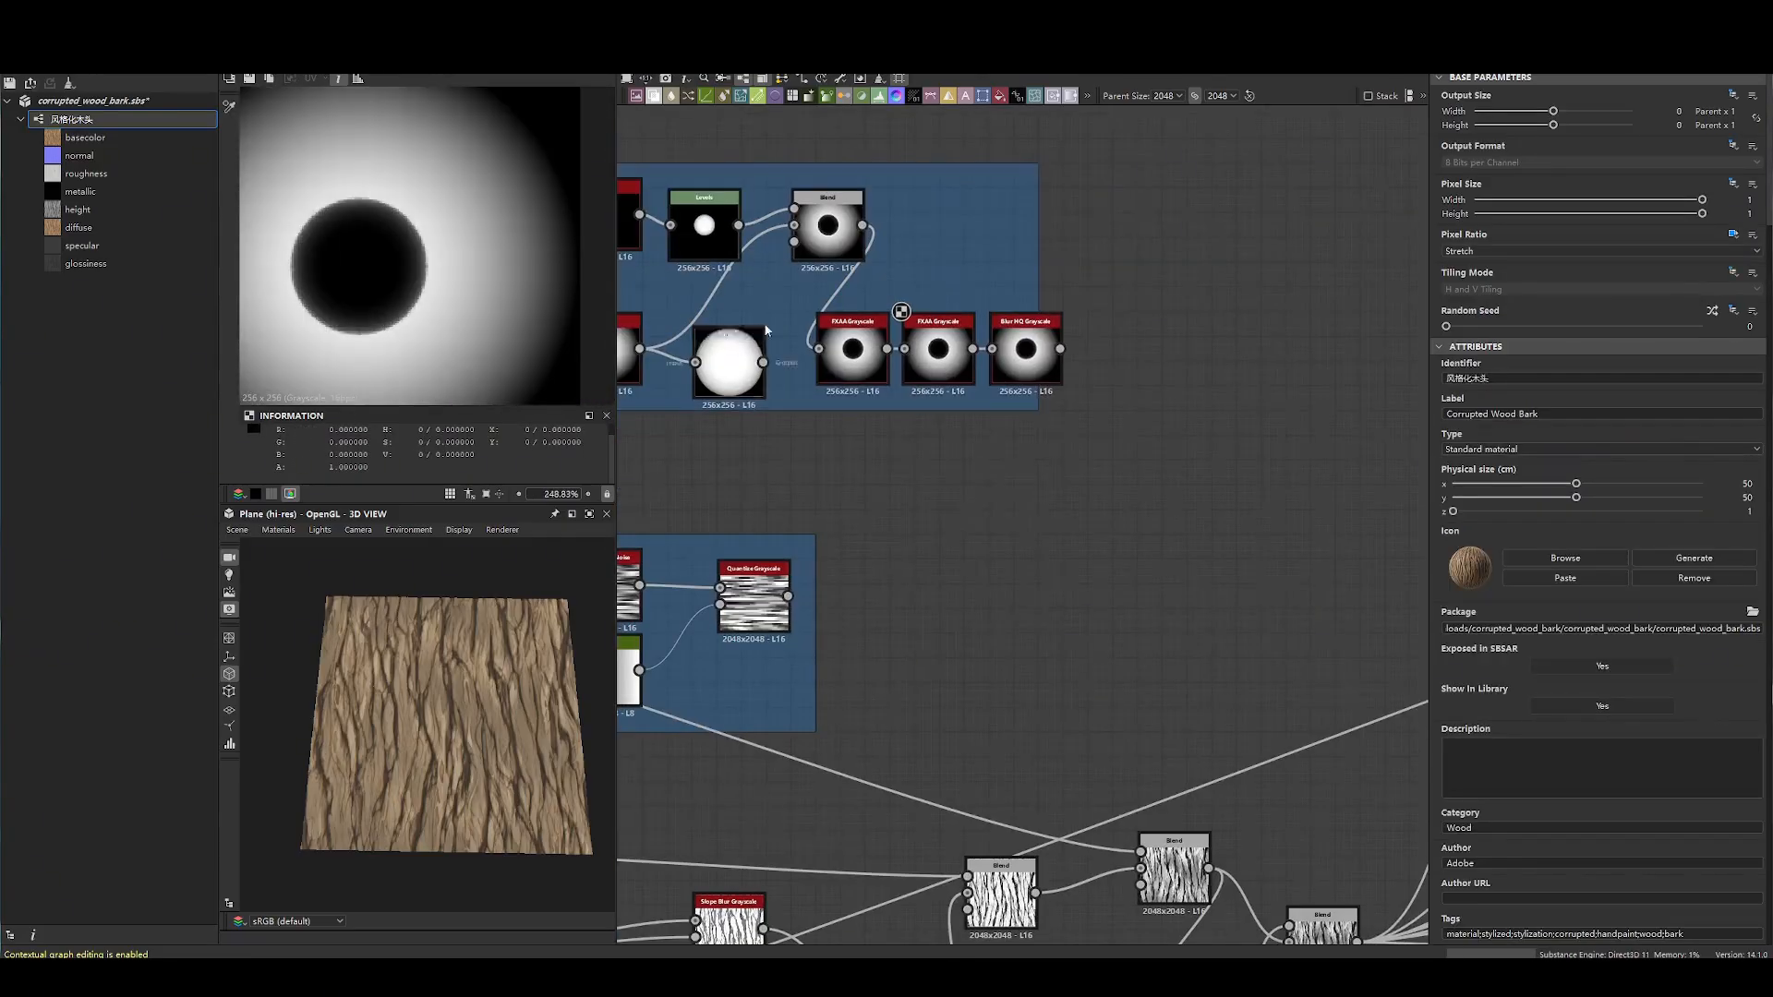
# - Save the package and move the Quantize Grayscale example frame closer beneath the FXAA example frame
pyautogui.click(851, 314)
pyautogui.hotkey('ctrl', 's')
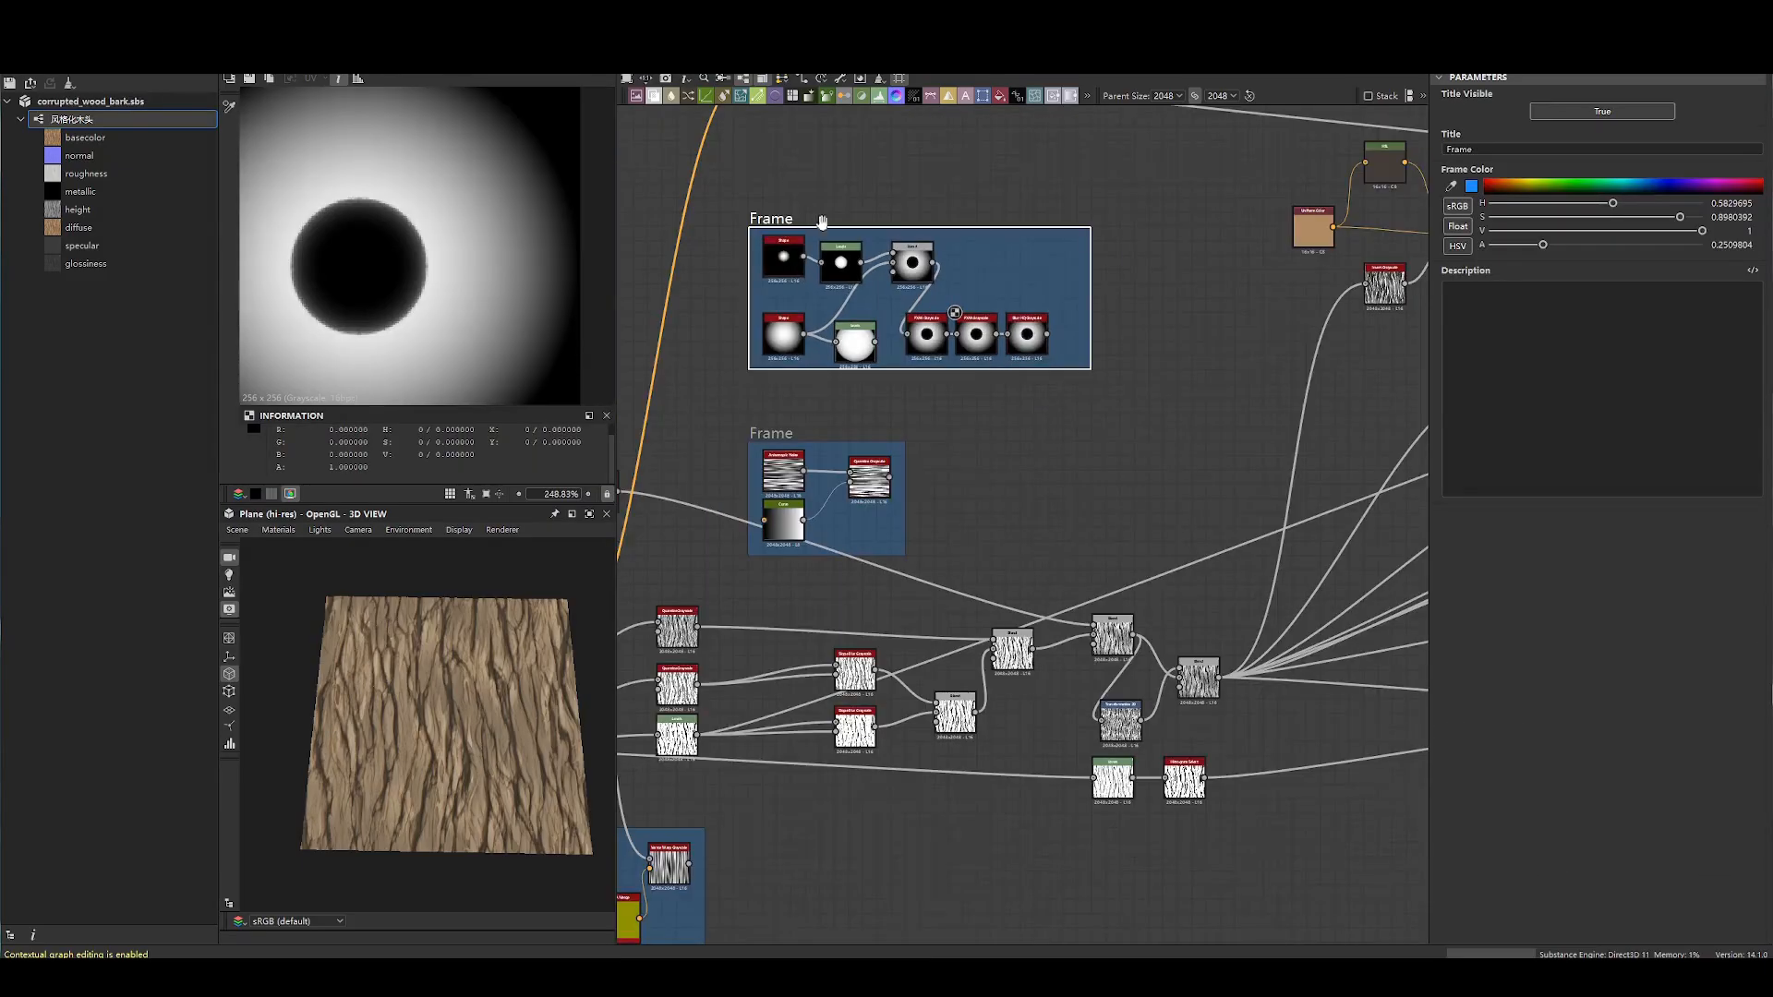
pyautogui.moveTo(819, 217); pyautogui.dragTo(1007, 342, button='middle')
pyautogui.moveTo(888, 568); pyautogui.dragTo(949, 487, button='middle')
pyautogui.moveTo(954, 487); pyautogui.dragTo(997, 445)
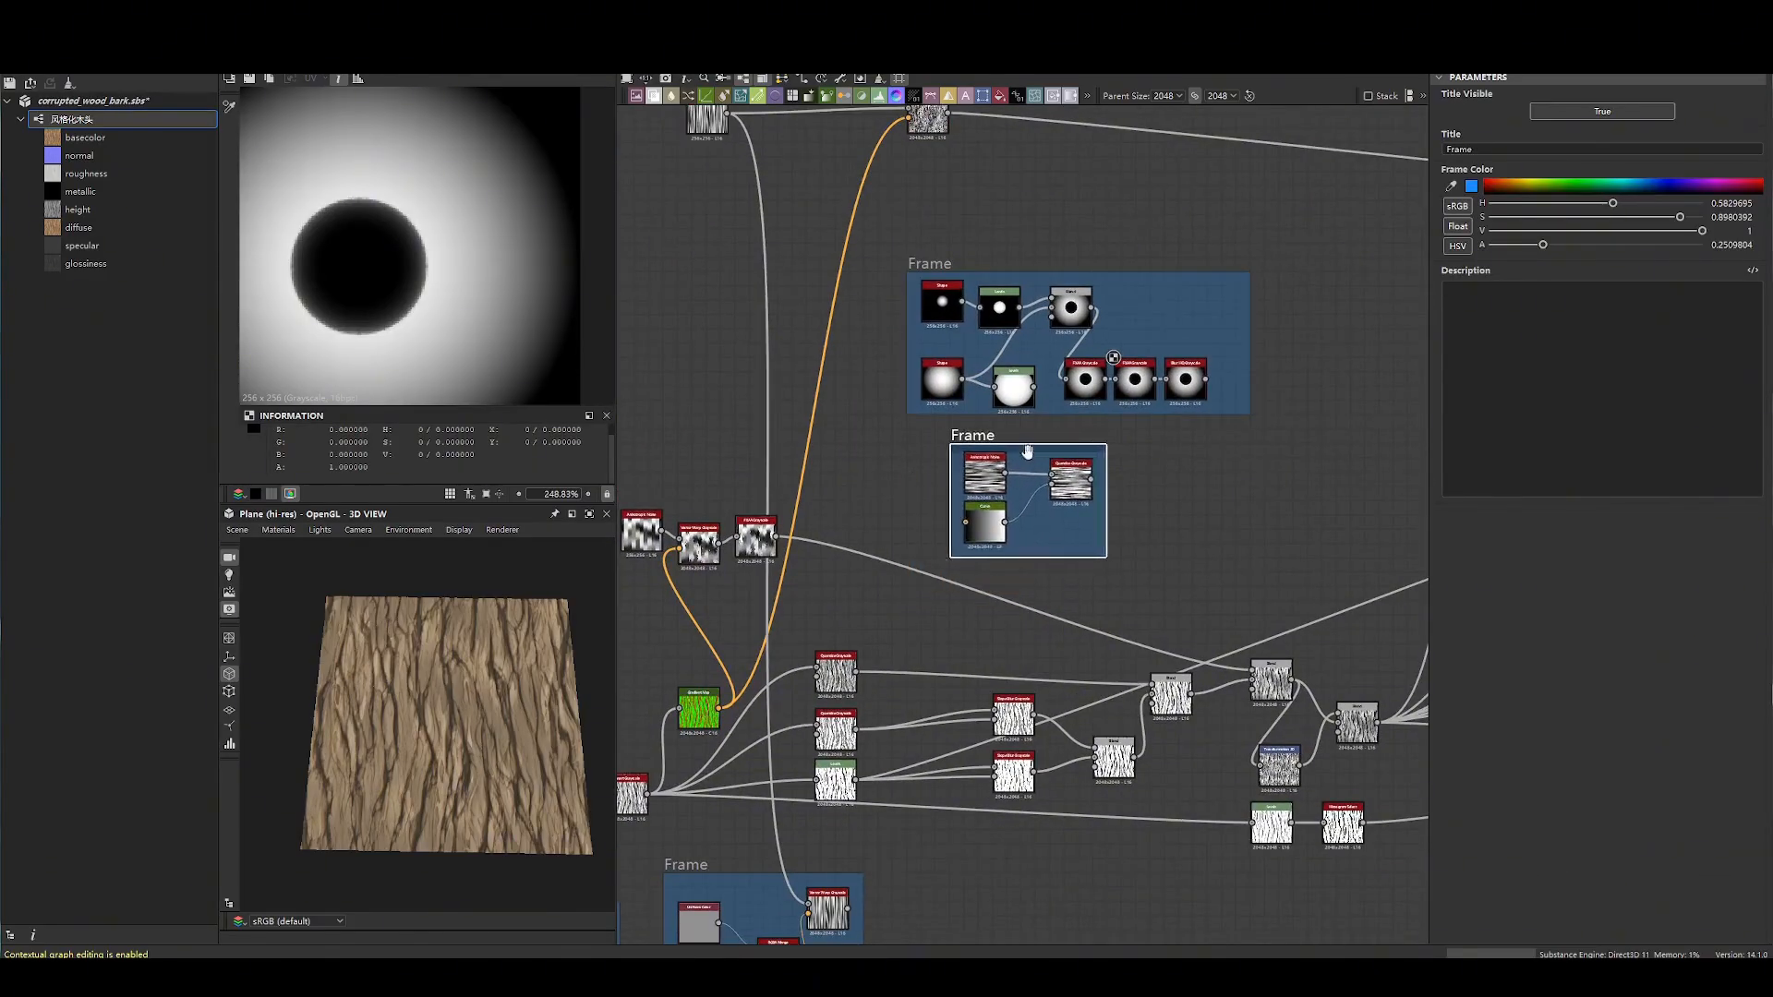
# - Locate the graph's Quantize Grayscale nodes and preview the one in the Anisotropic Noise example frame
pyautogui.scroll(4, 864, 637)
pyautogui.moveTo(862, 706); pyautogui.dragTo(1094, 458, button='middle')
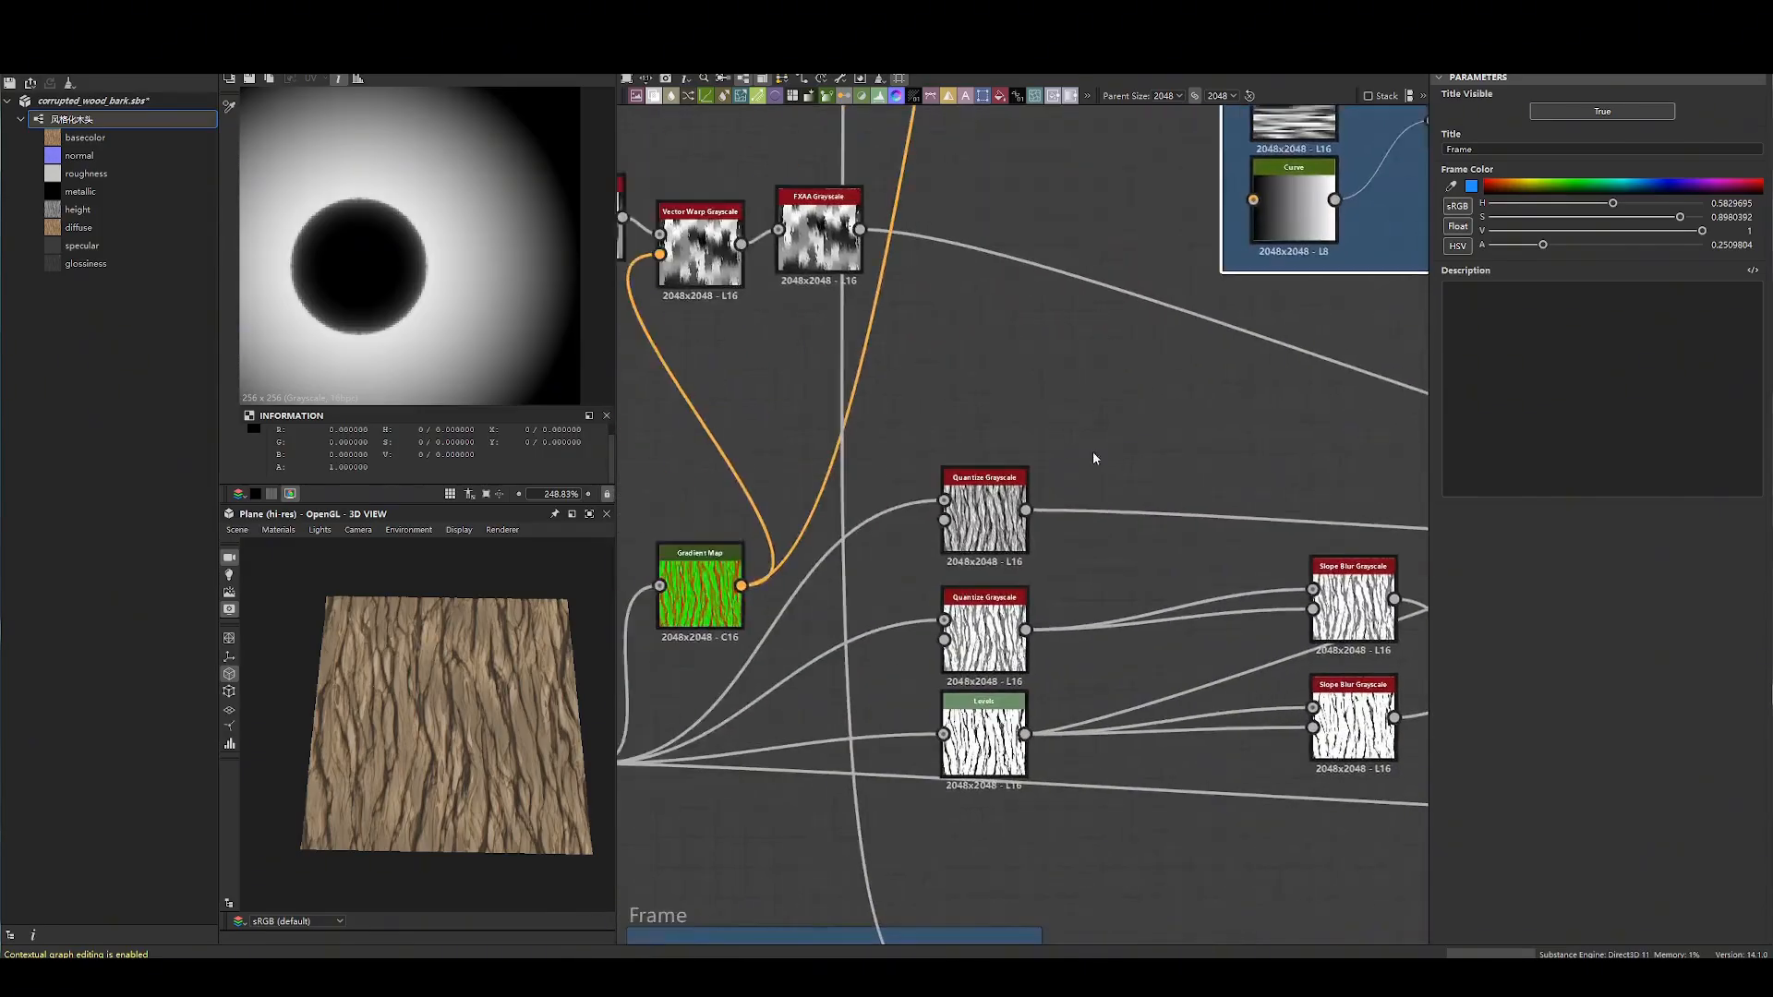
pyautogui.scroll(-3, 1094, 458)
pyautogui.moveTo(1125, 346); pyautogui.dragTo(1022, 516, button='middle')
pyautogui.scroll(3, 1037, 440)
pyautogui.scroll(3, 1037, 440)
pyautogui.scroll(-6, 1036, 440)
pyautogui.scroll(3, 1021, 517)
pyautogui.scroll(2, 1021, 517)
pyautogui.doubleClick(1261, 444)
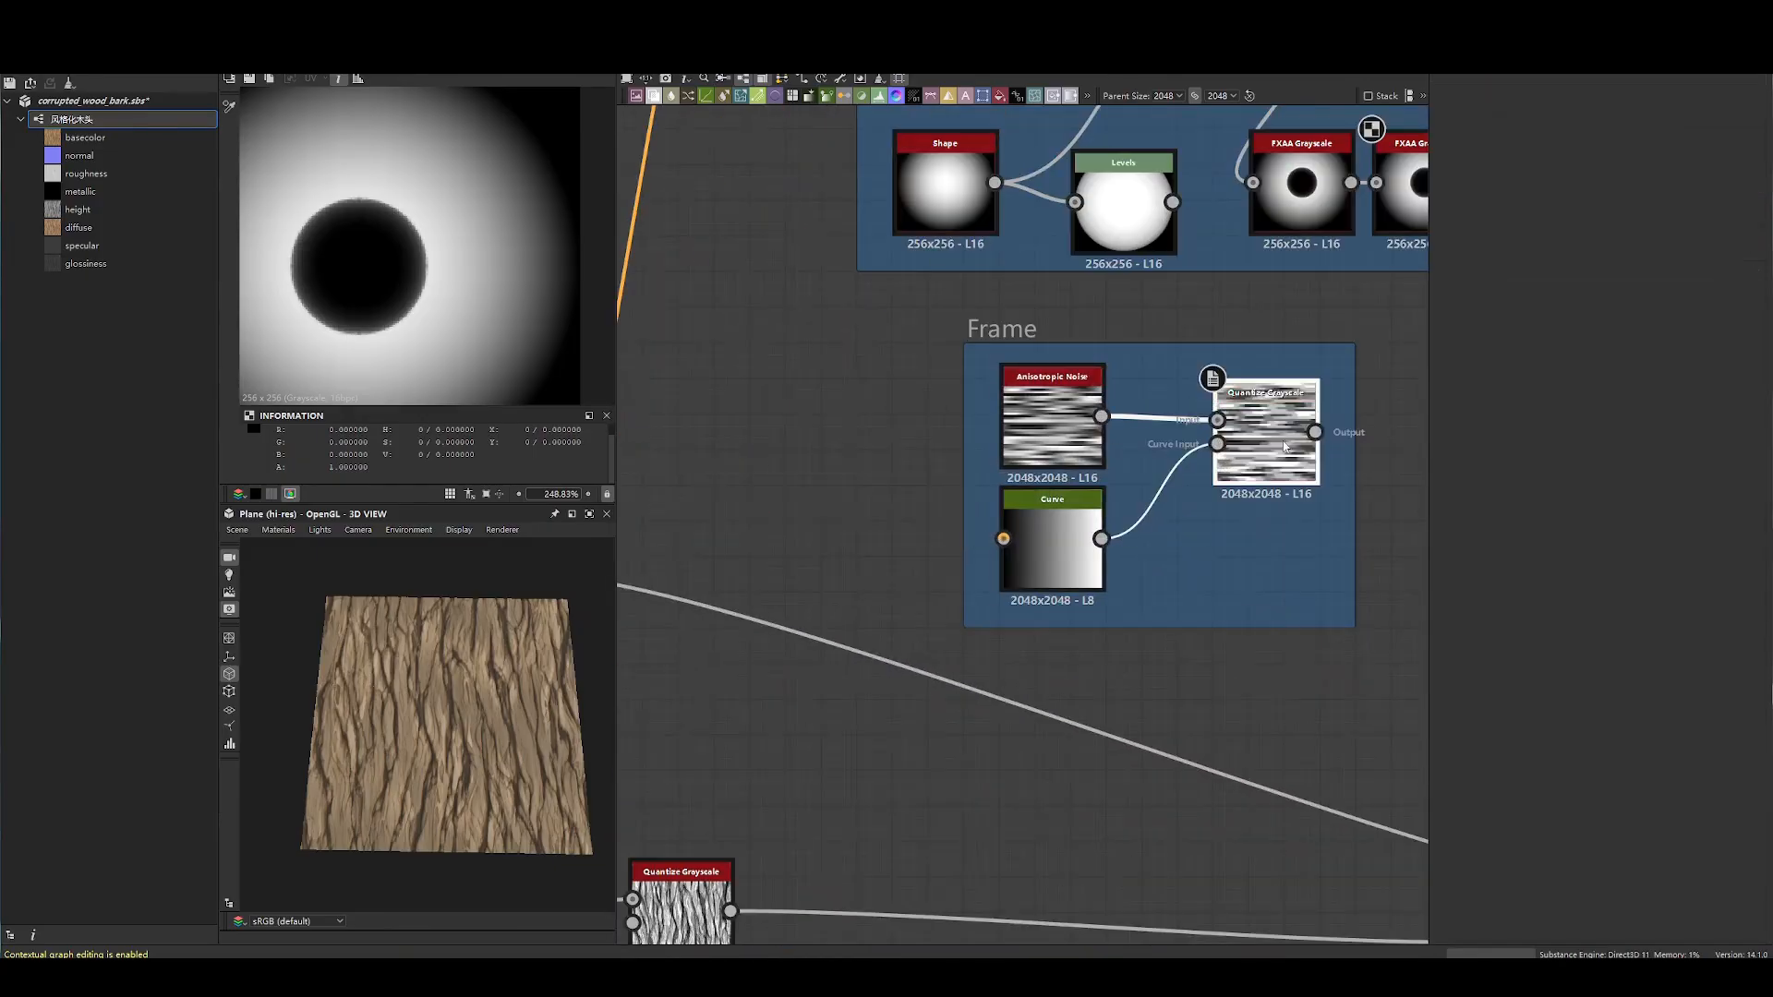
pyautogui.scroll(-16, 514, 289)
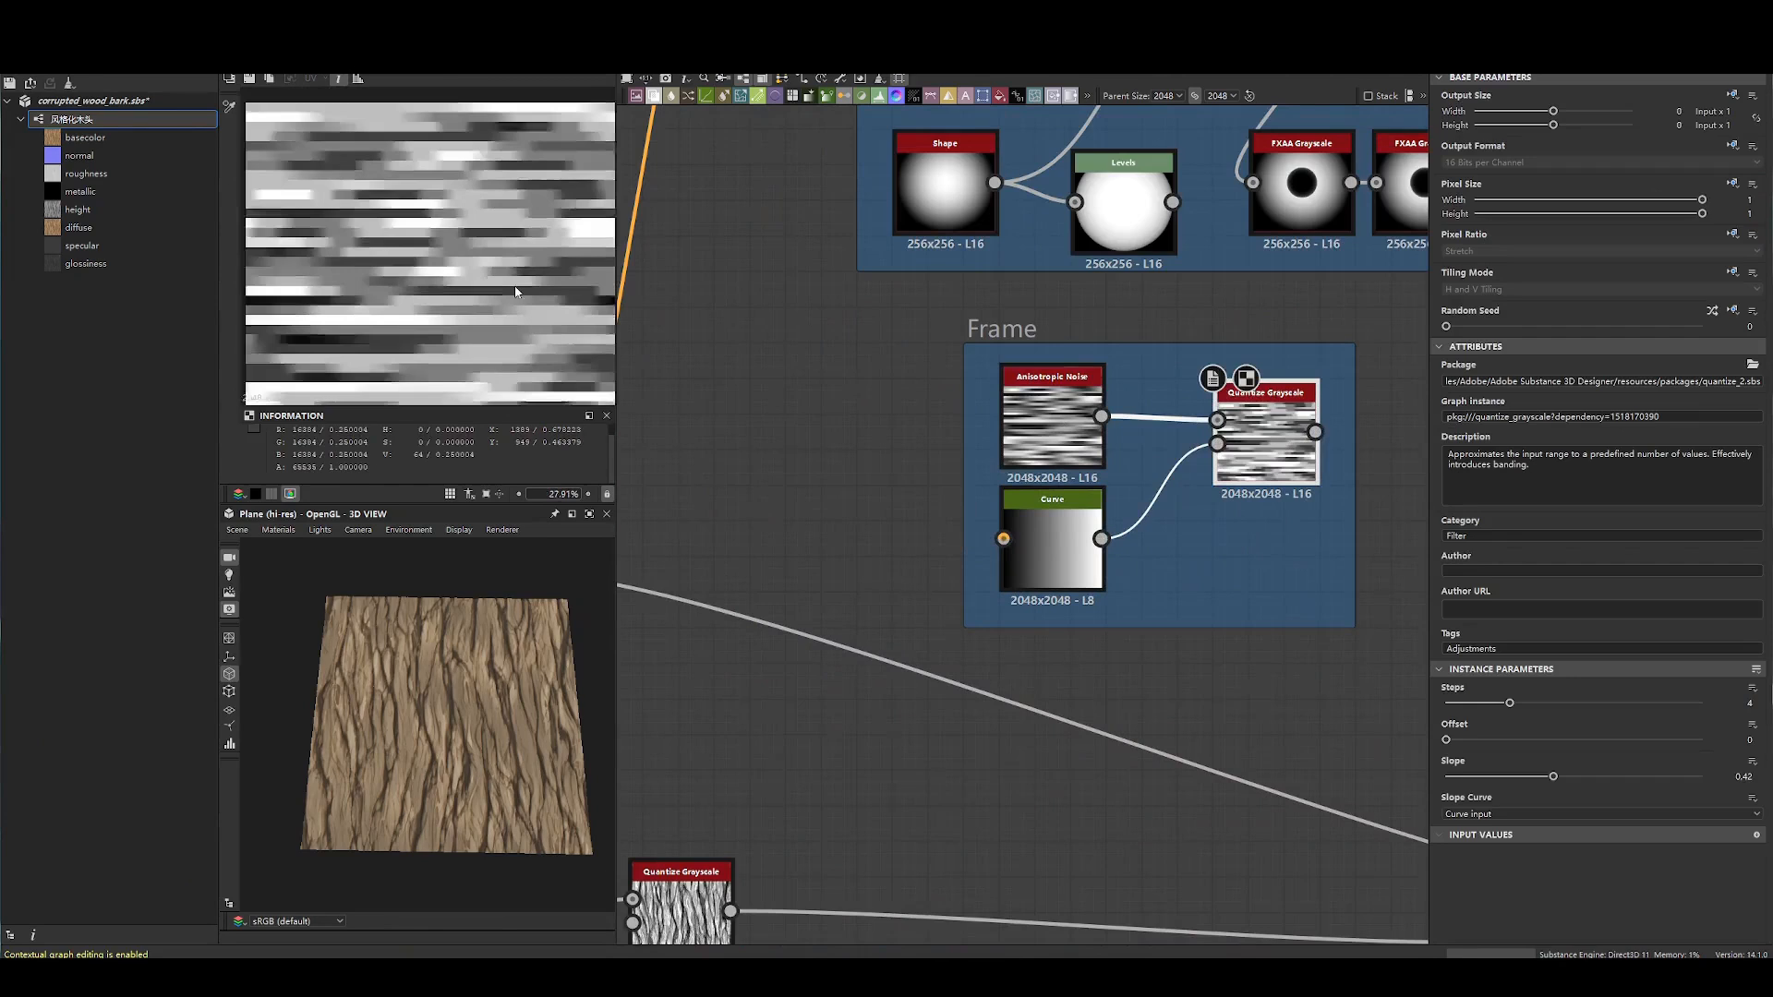
pyautogui.scroll(3, 515, 289)
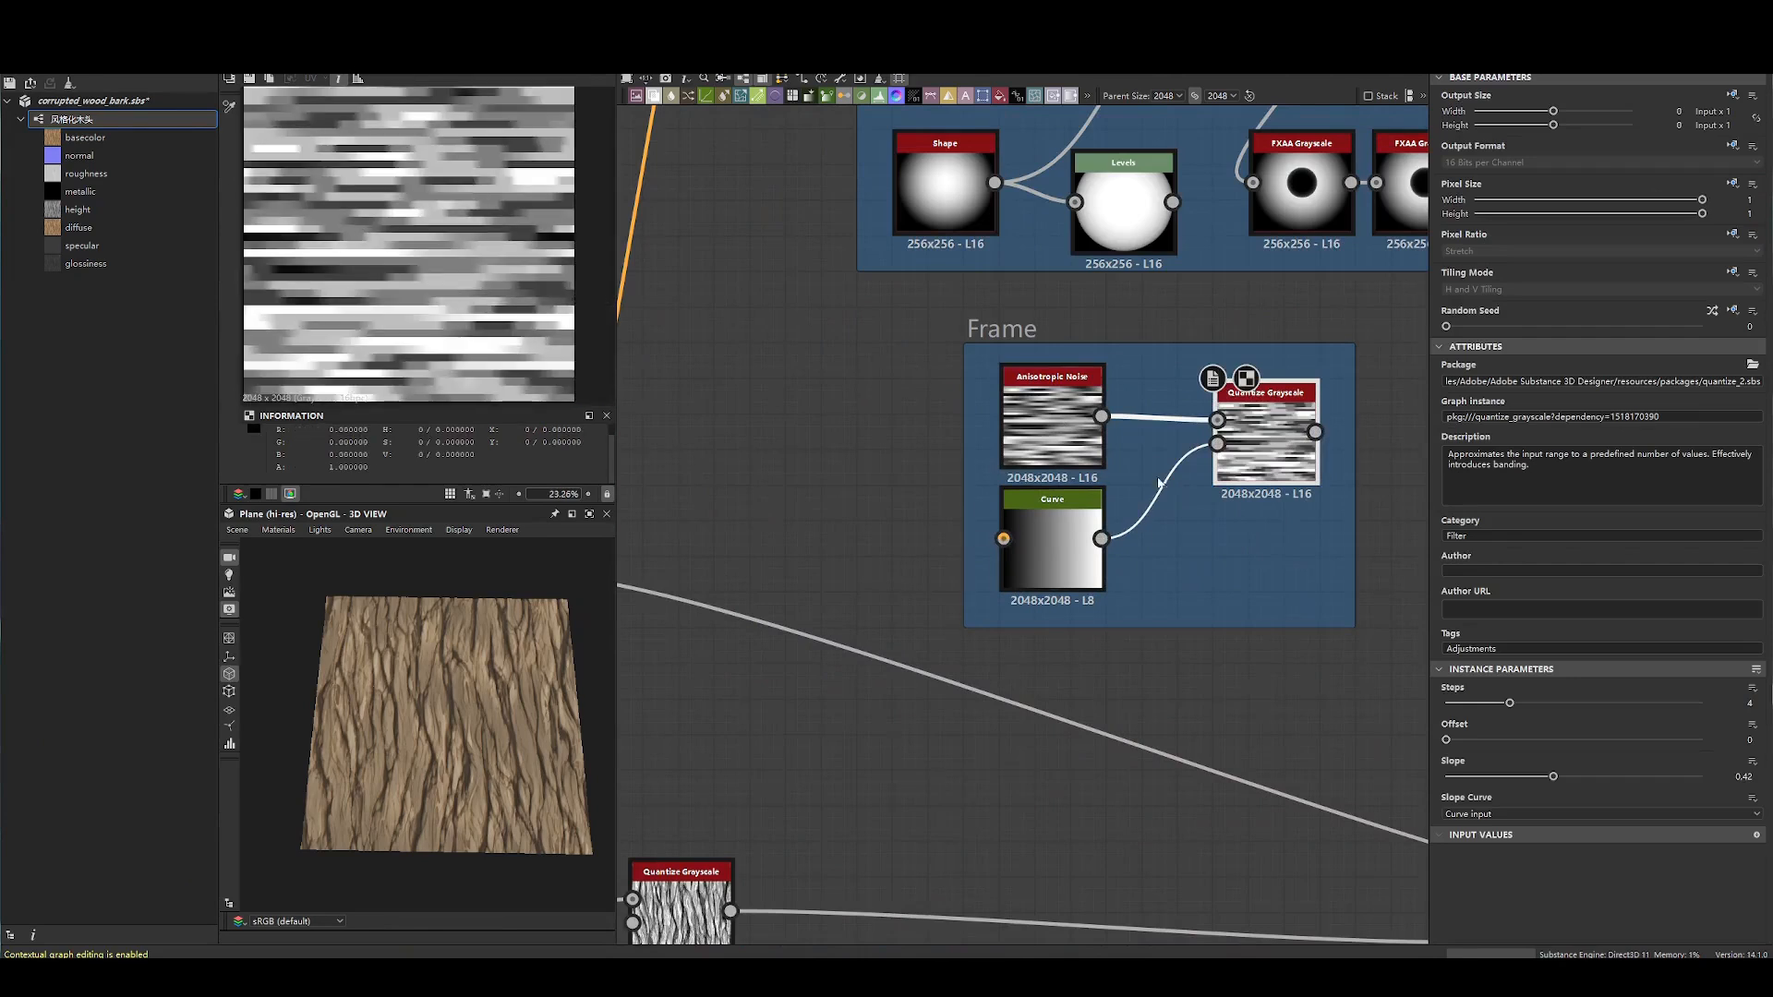
# - Set the example Quantize Grayscale node's Steps to 2 and Slope to 0
pyautogui.moveTo(1512, 703); pyautogui.dragTo(1440, 706)
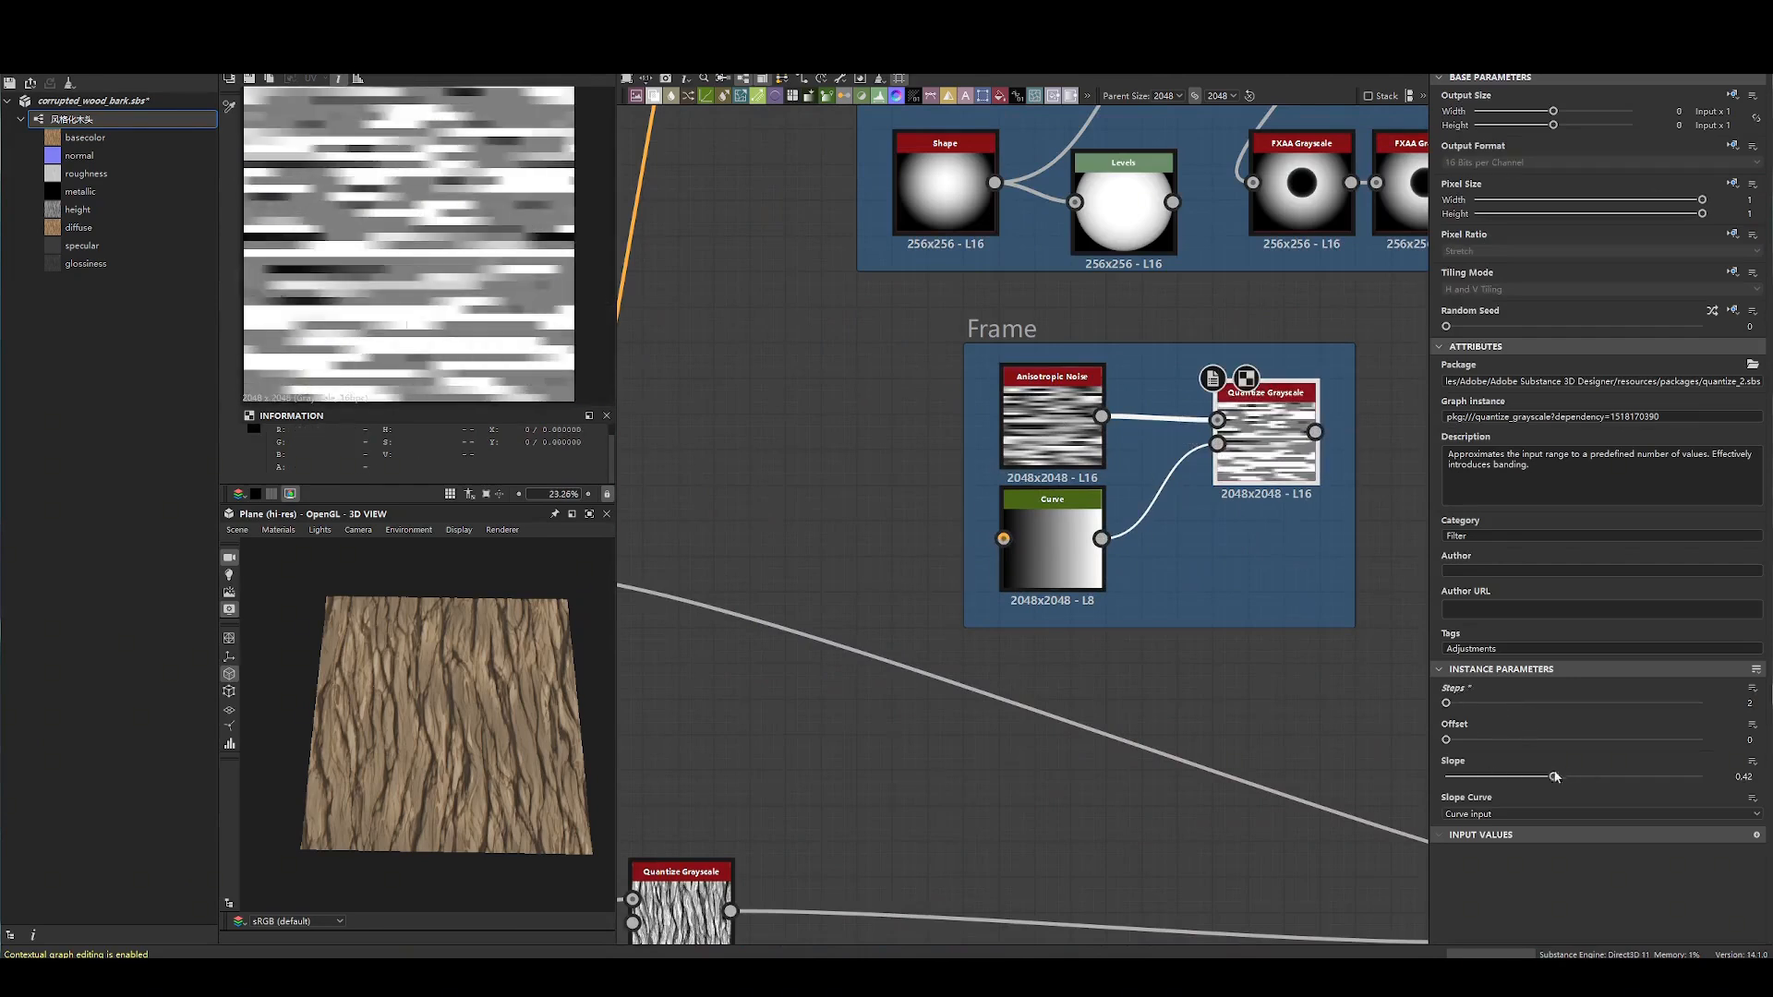
pyautogui.moveTo(1554, 777); pyautogui.dragTo(1436, 770)
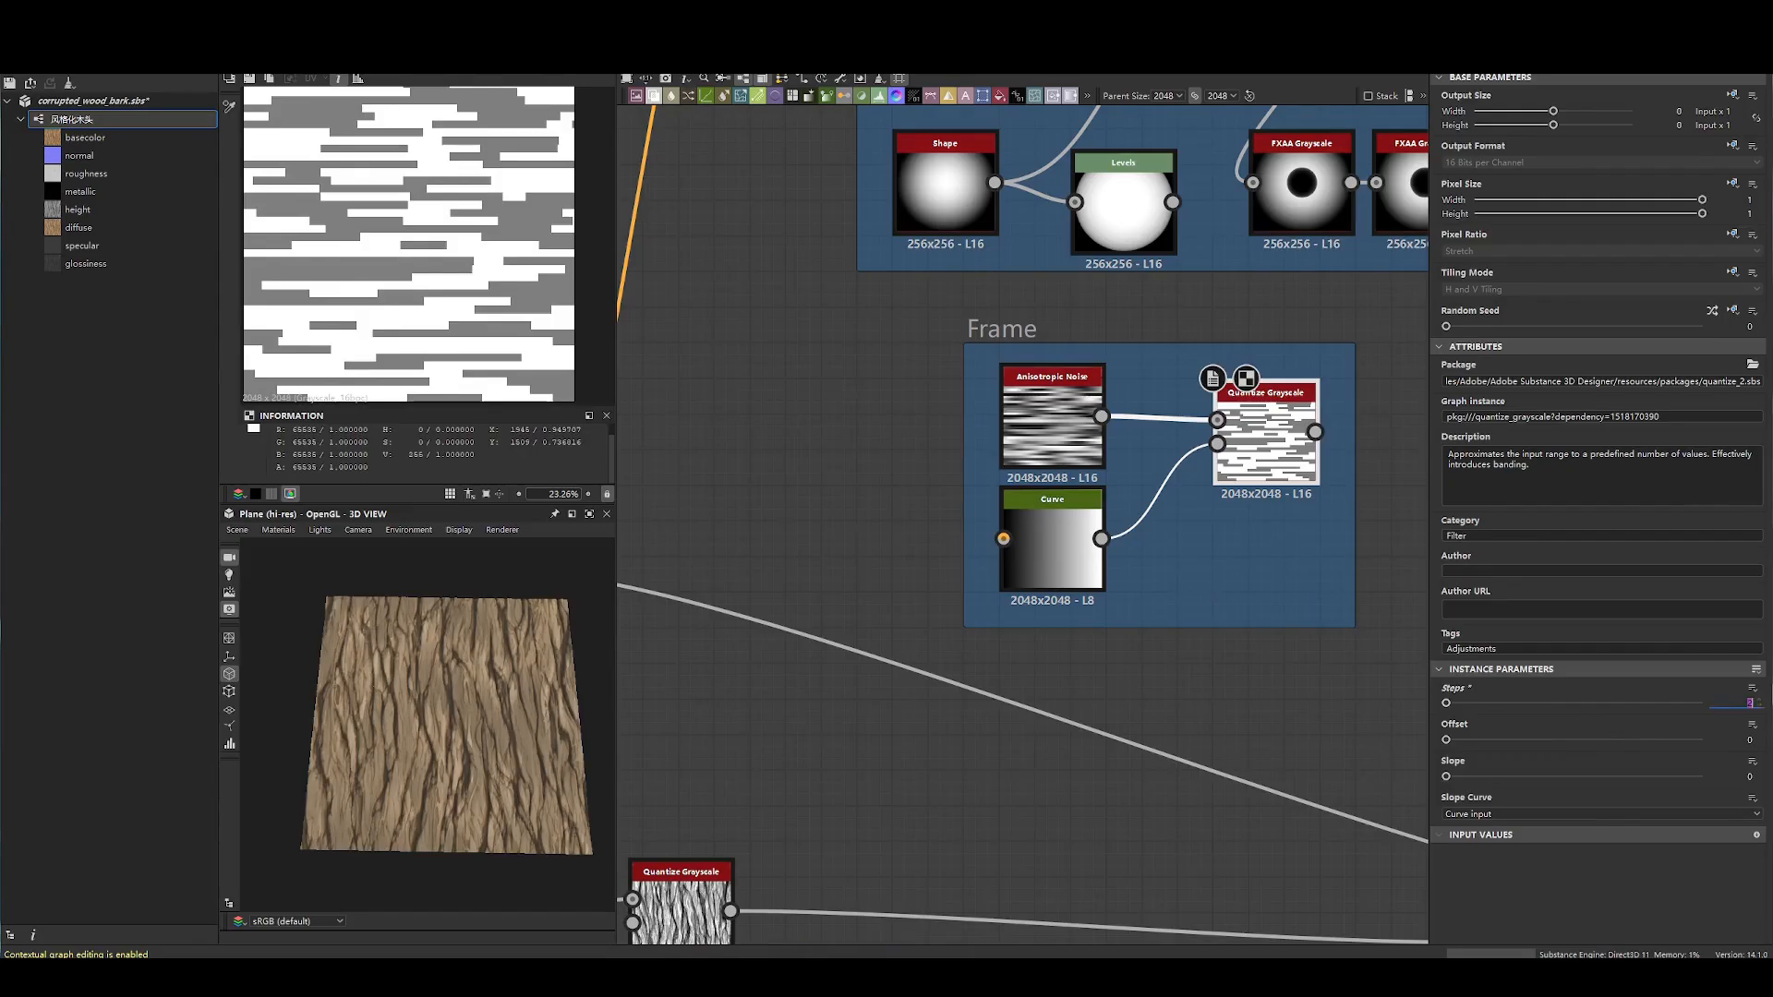
# - Set the Anisotropic Noise Y Amount to 22 and preview the Quantize Grayscale result
pyautogui.doubleClick(1053, 418)
pyautogui.scroll(-2, 363, 220)
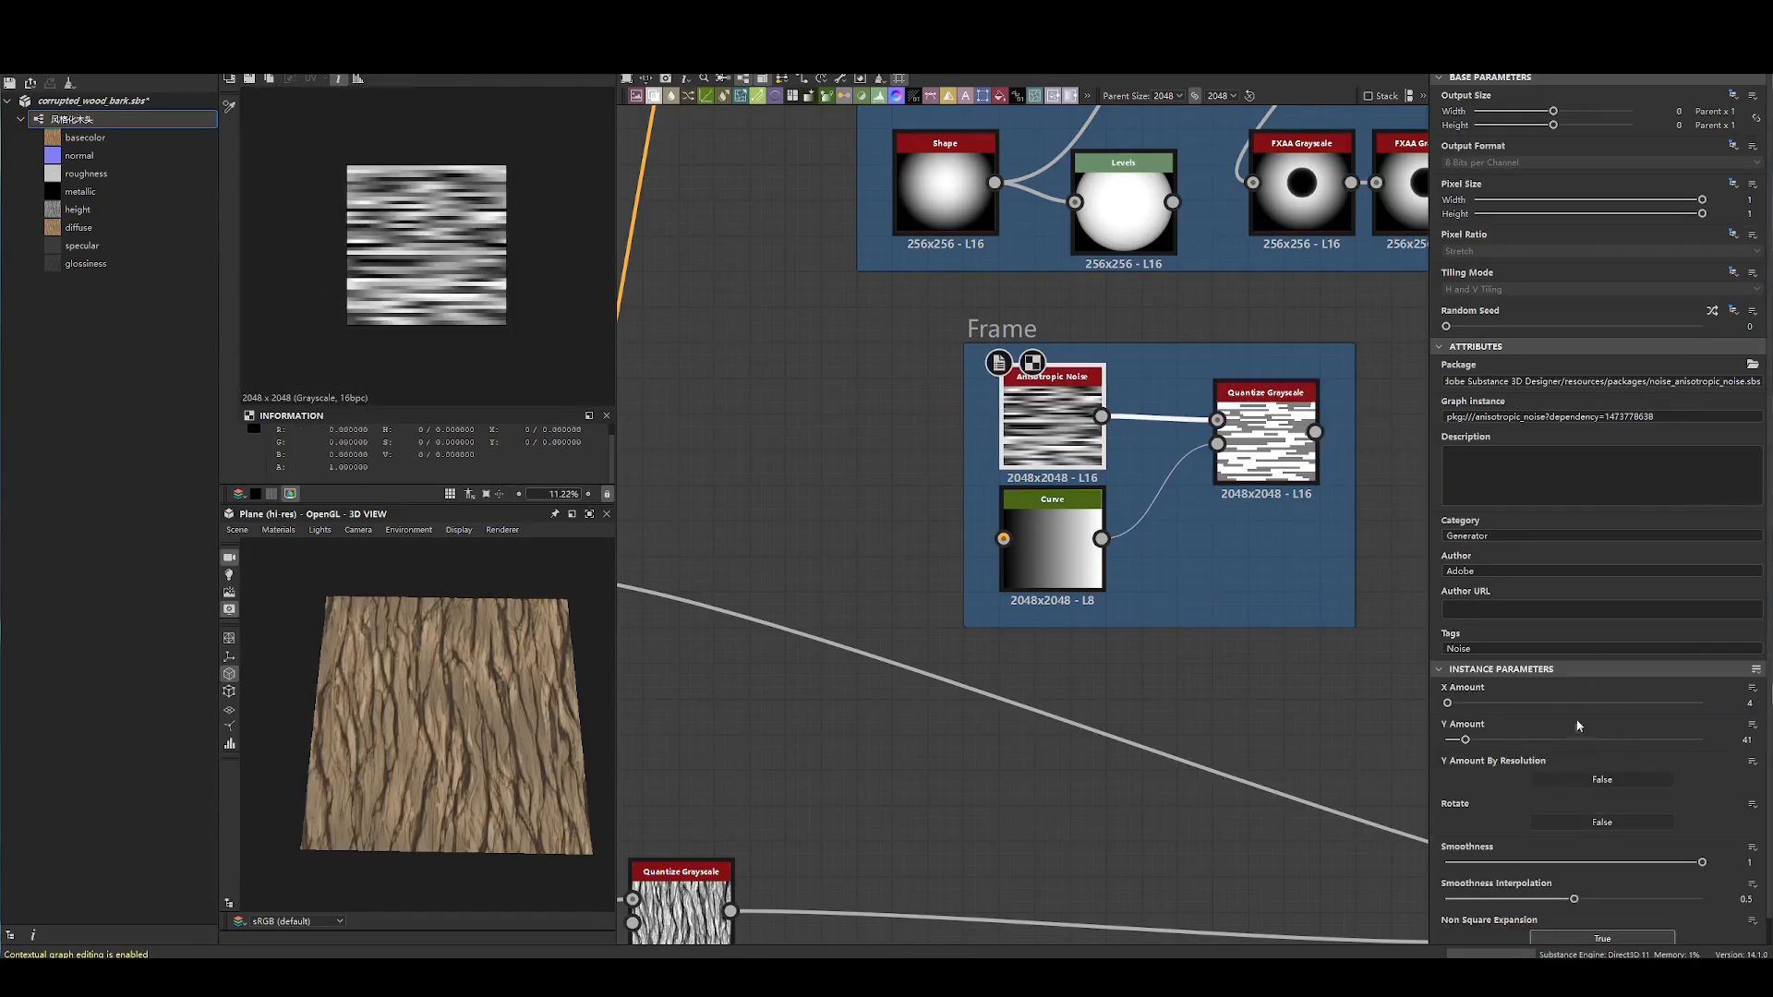
pyautogui.moveTo(1462, 742); pyautogui.dragTo(1436, 741)
pyautogui.doubleClick(1311, 466)
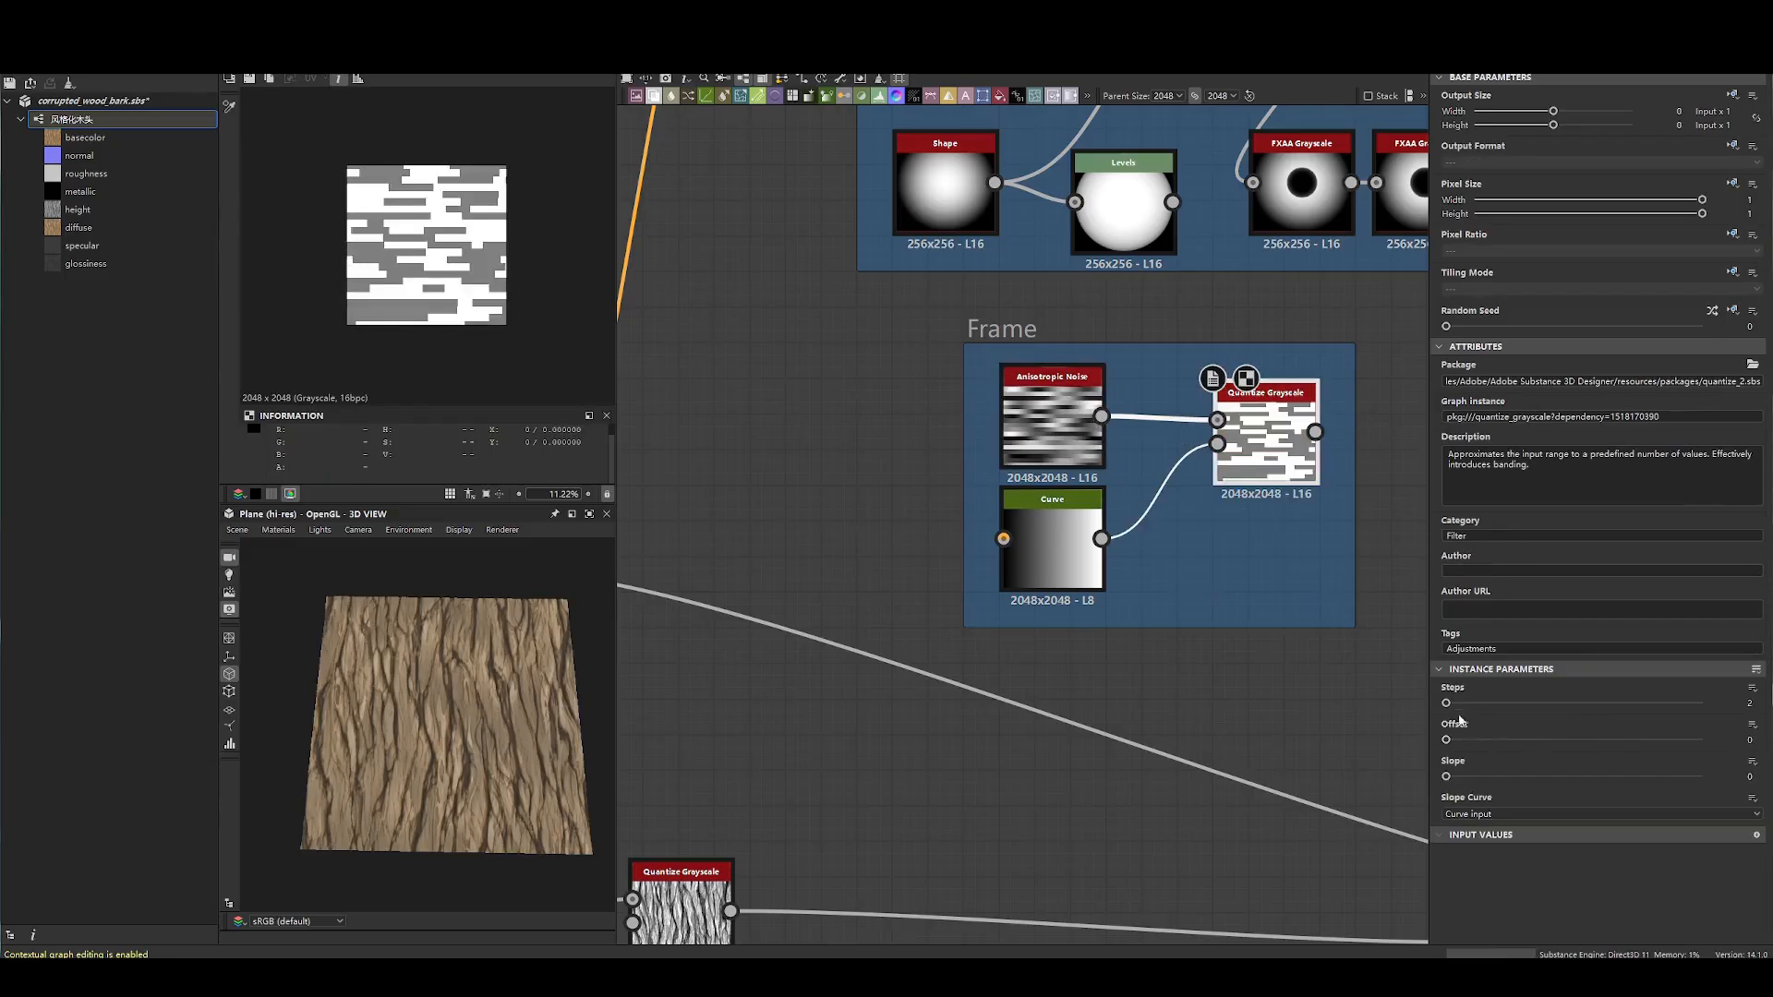
pyautogui.scroll(2, 466, 256)
pyautogui.scroll(-1, 465, 257)
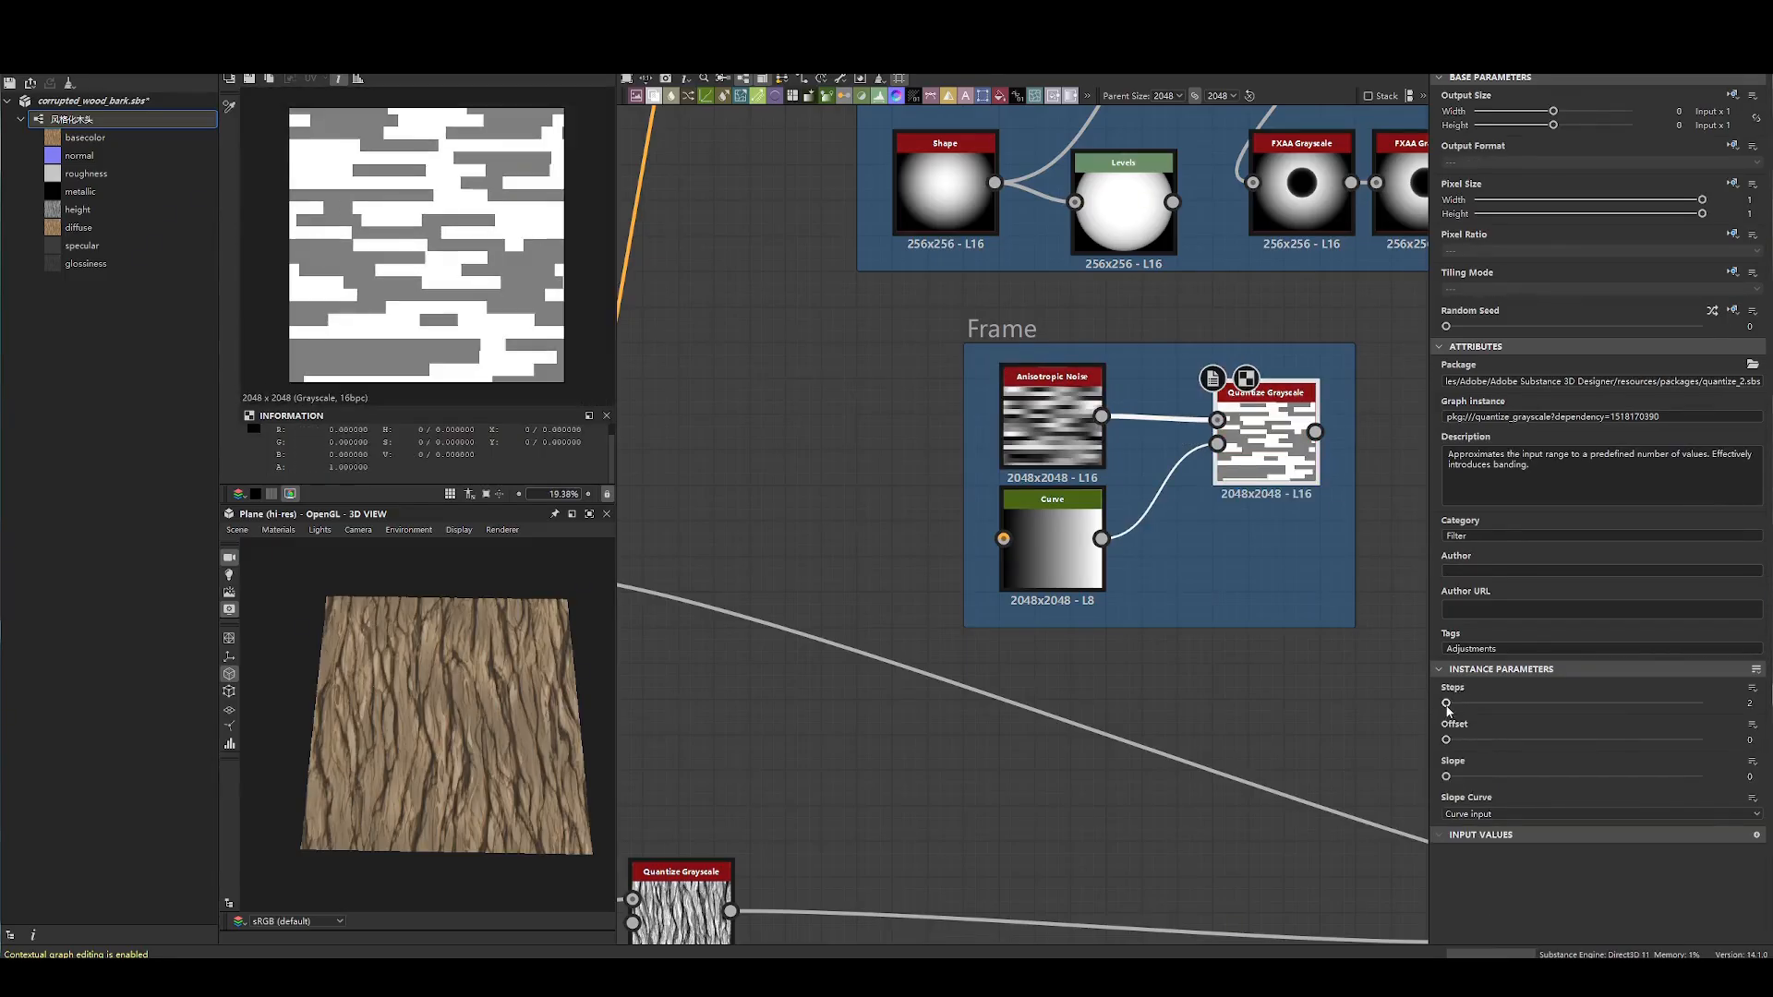
# - Try Quantize Grayscale Steps values of 10 and 999, comparing the output with its Anisotropic Noise and Curve inputs
pyautogui.moveTo(1448, 703); pyautogui.dragTo(1702, 704)
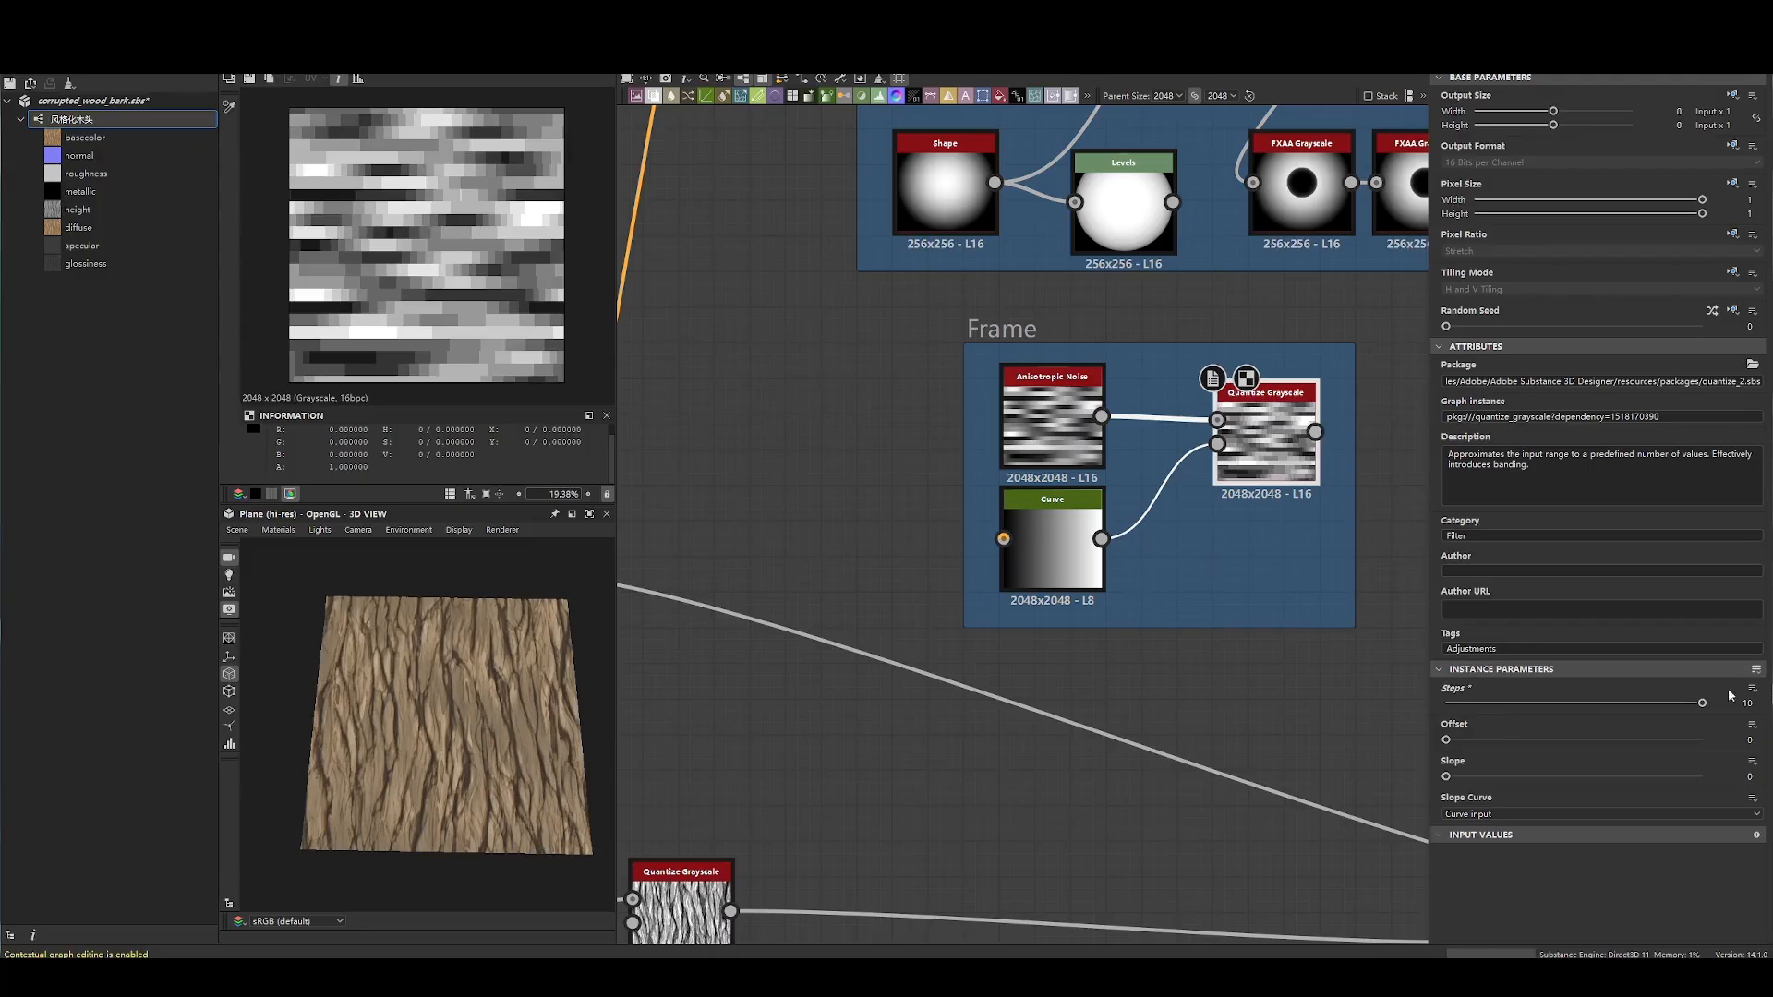
pyautogui.press('Return')
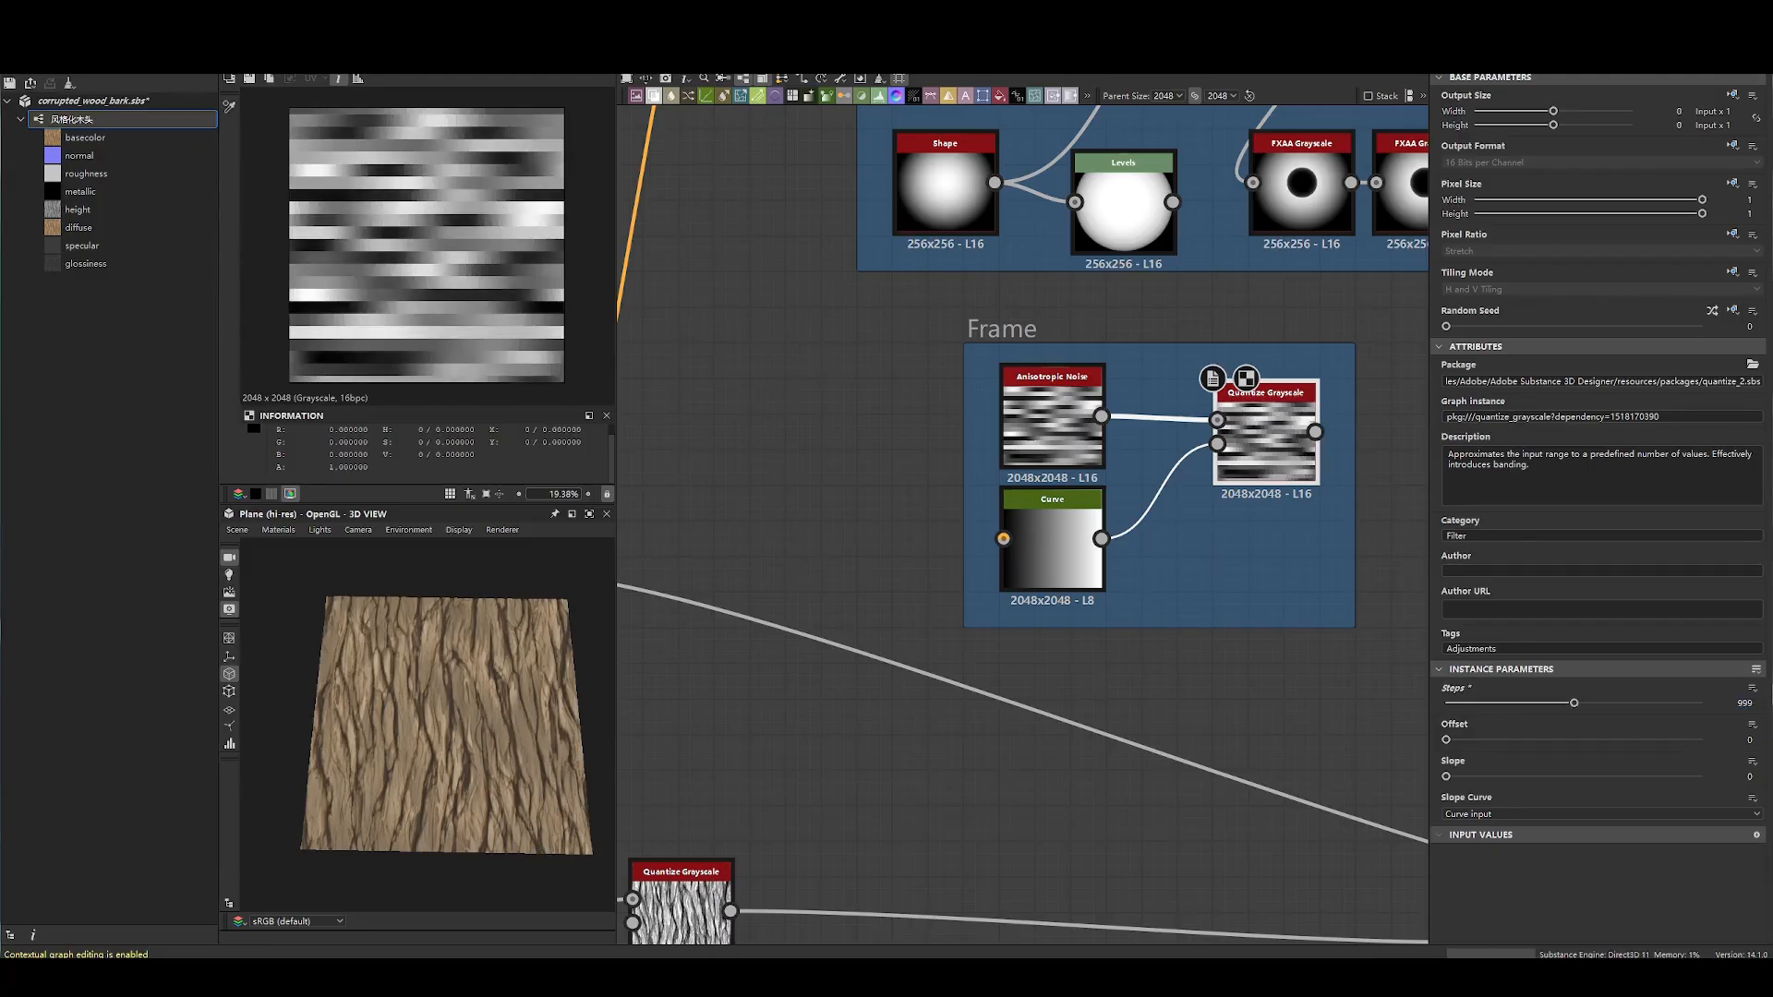
pyautogui.doubleClick(1053, 426)
pyautogui.doubleClick(1052, 545)
pyautogui.doubleClick(1264, 439)
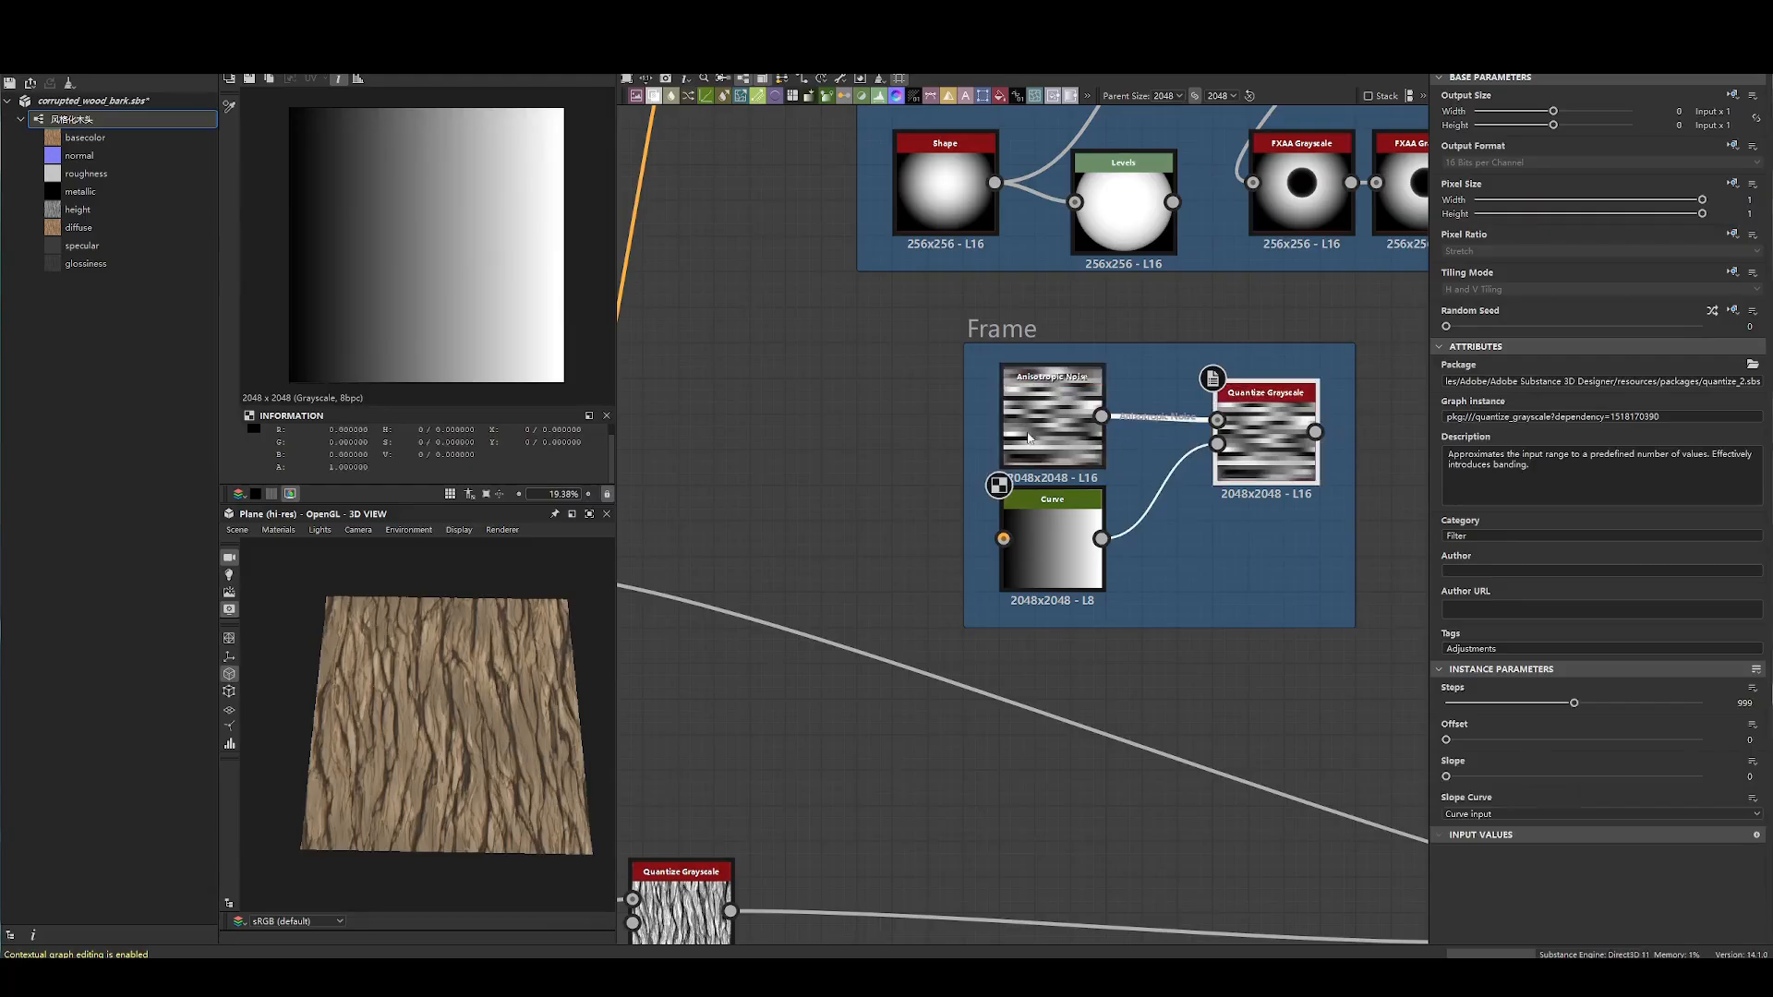
pyautogui.doubleClick(1067, 431)
pyautogui.doubleClick(1292, 455)
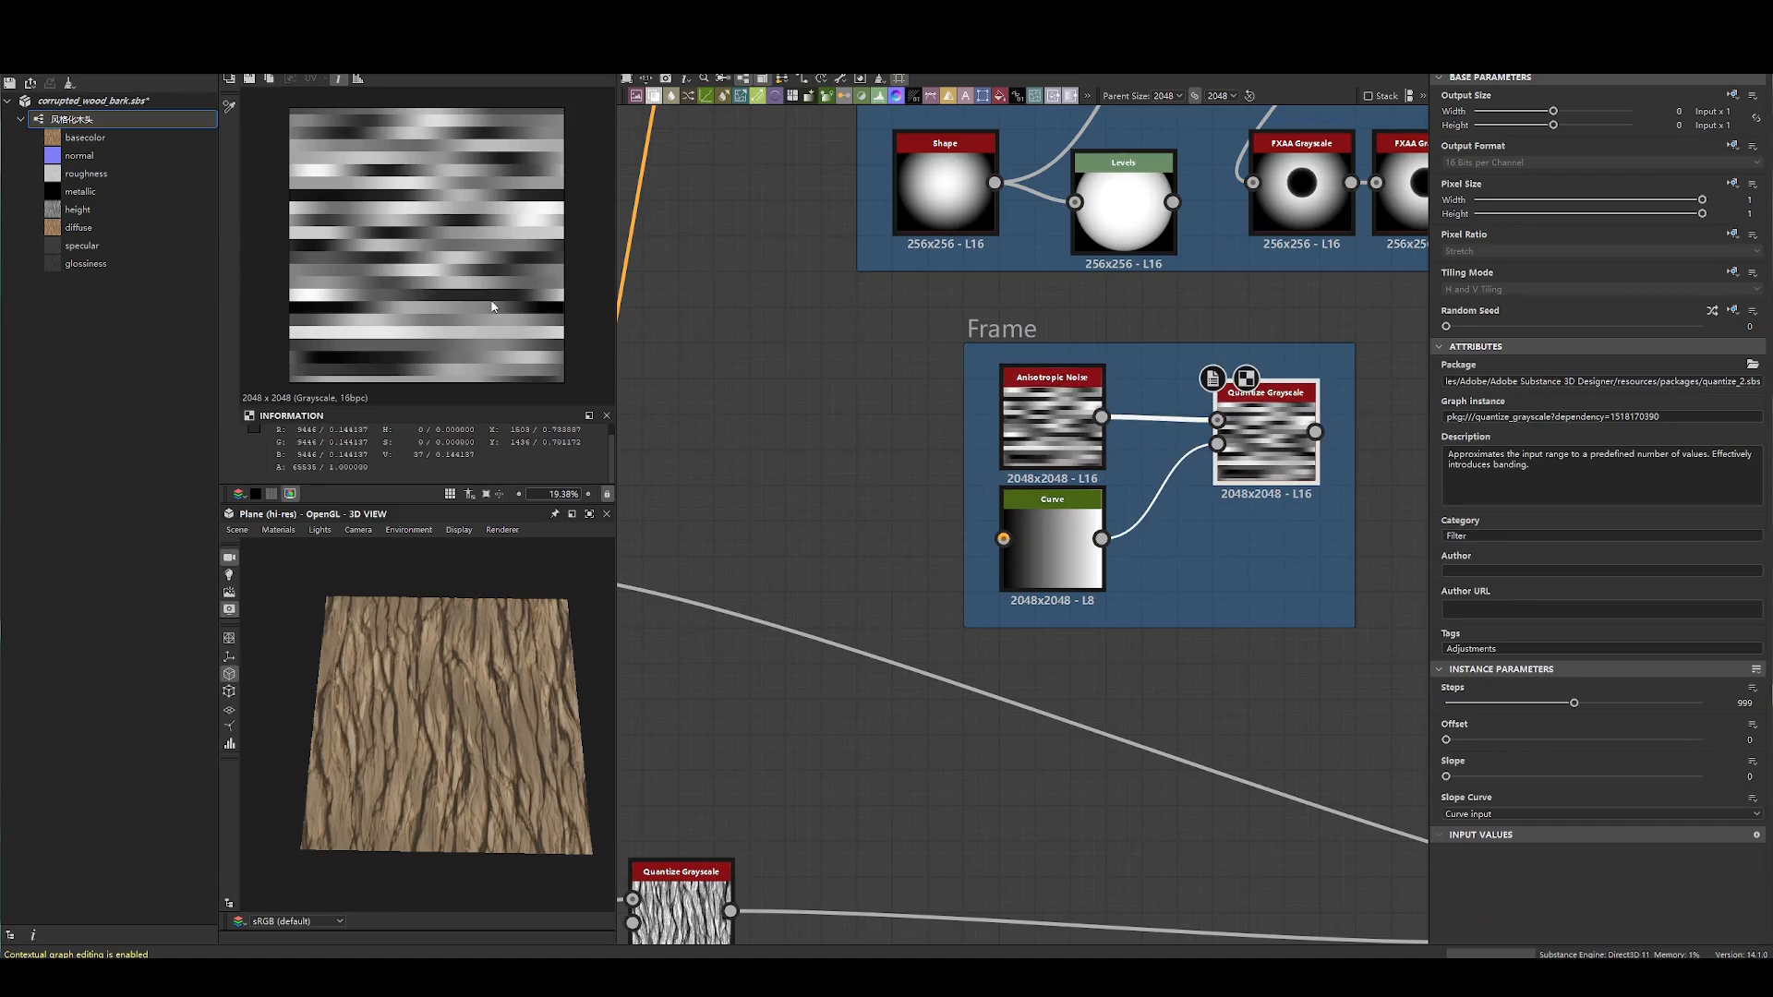
# - Set the Quantize Grayscale Steps to 6 and try an Offset of about 0.19
pyautogui.moveTo(1573, 703); pyautogui.dragTo(1446, 703)
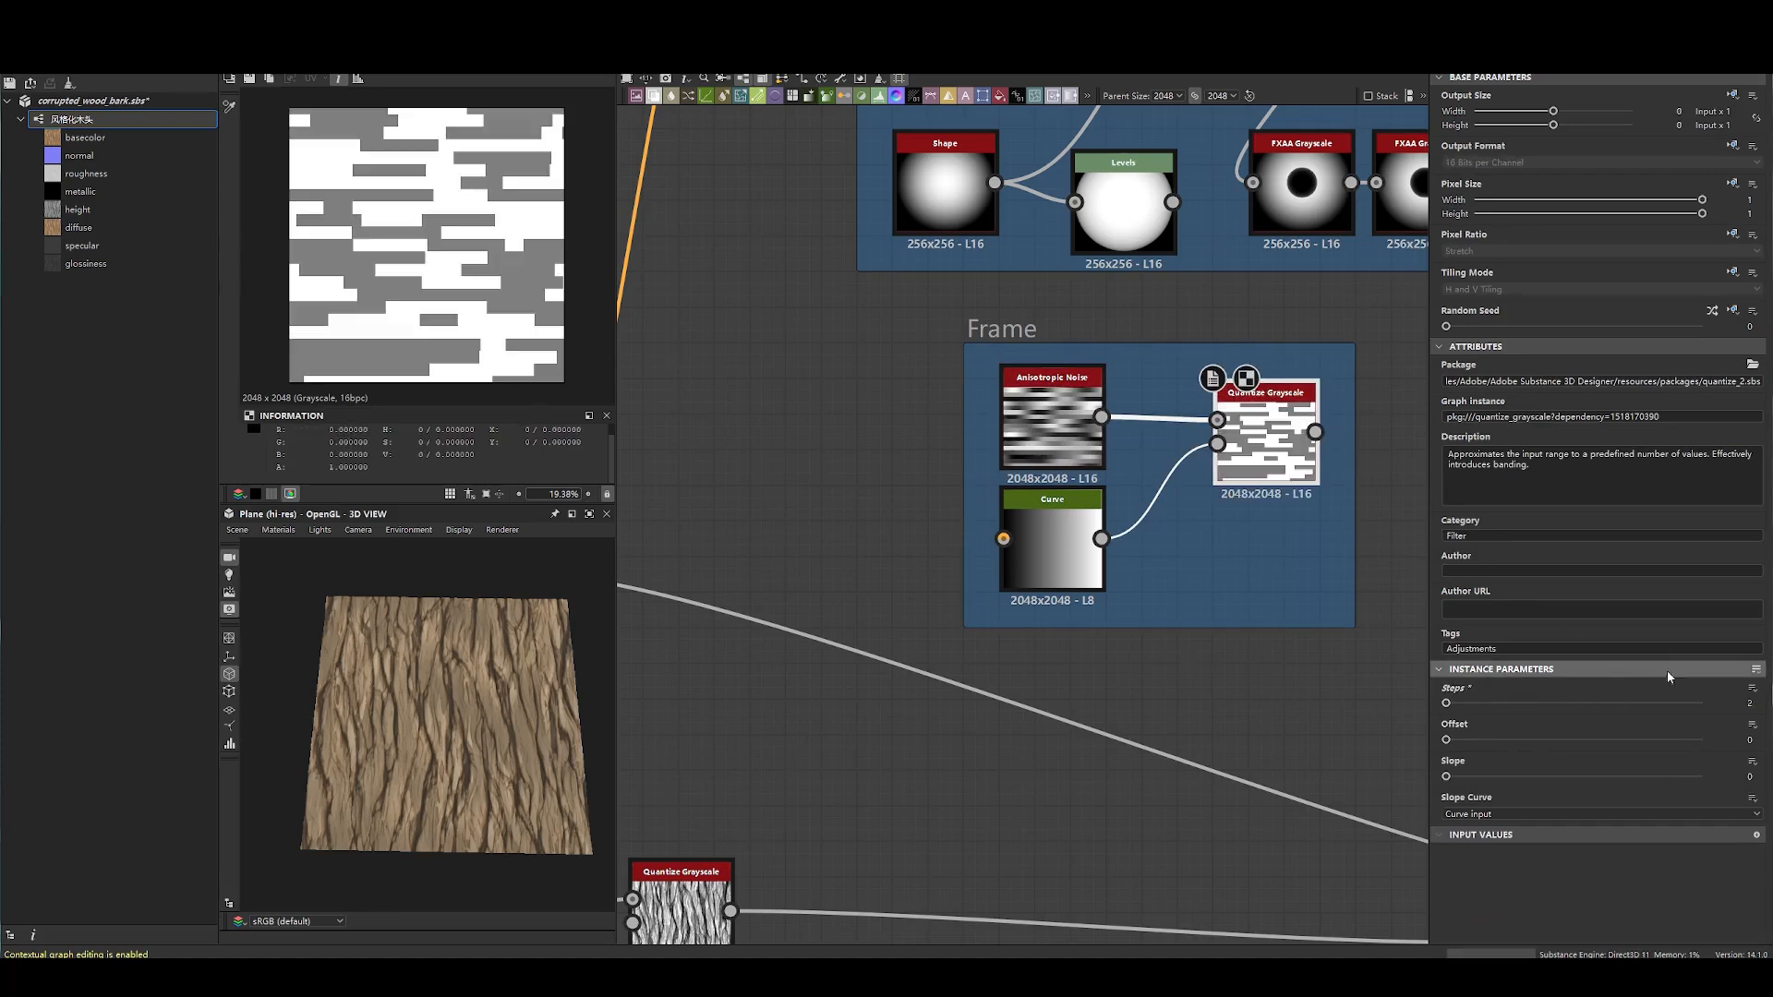
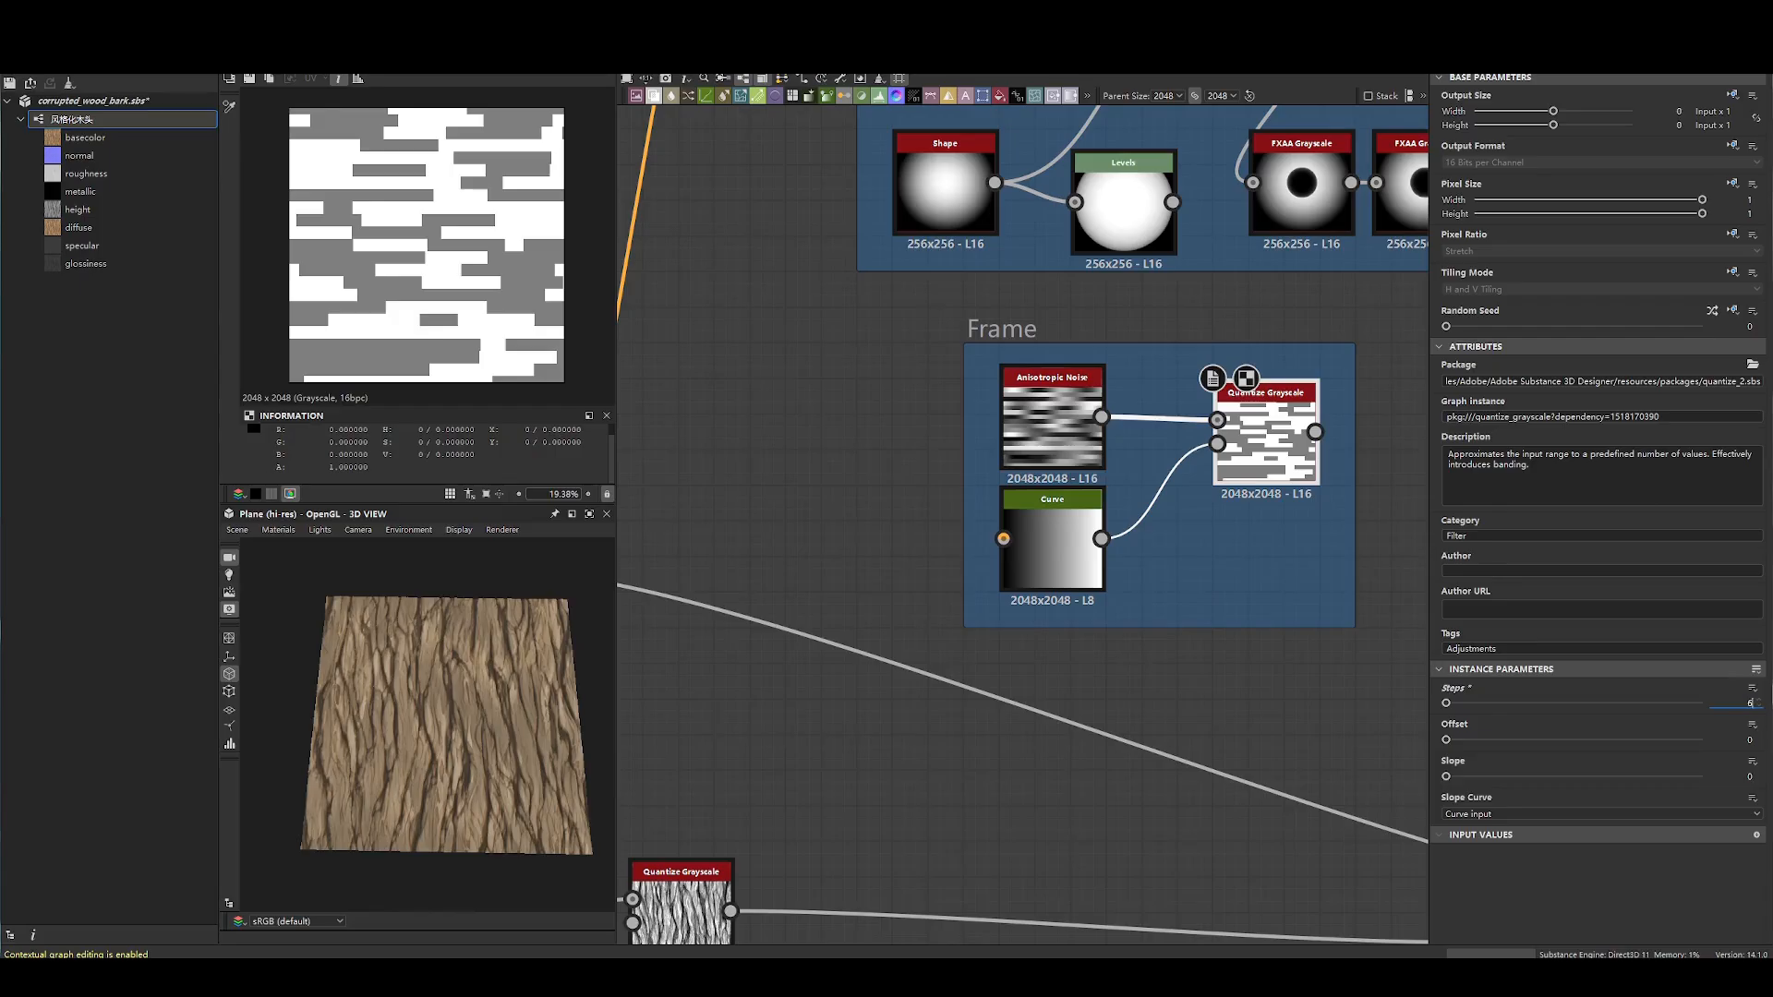
pyautogui.press('Return')
pyautogui.moveTo(1447, 742)
pyautogui.mouseDown()
pyautogui.moveTo(1673, 753)
pyautogui.moveTo(1455, 745)
pyautogui.mouseUp()
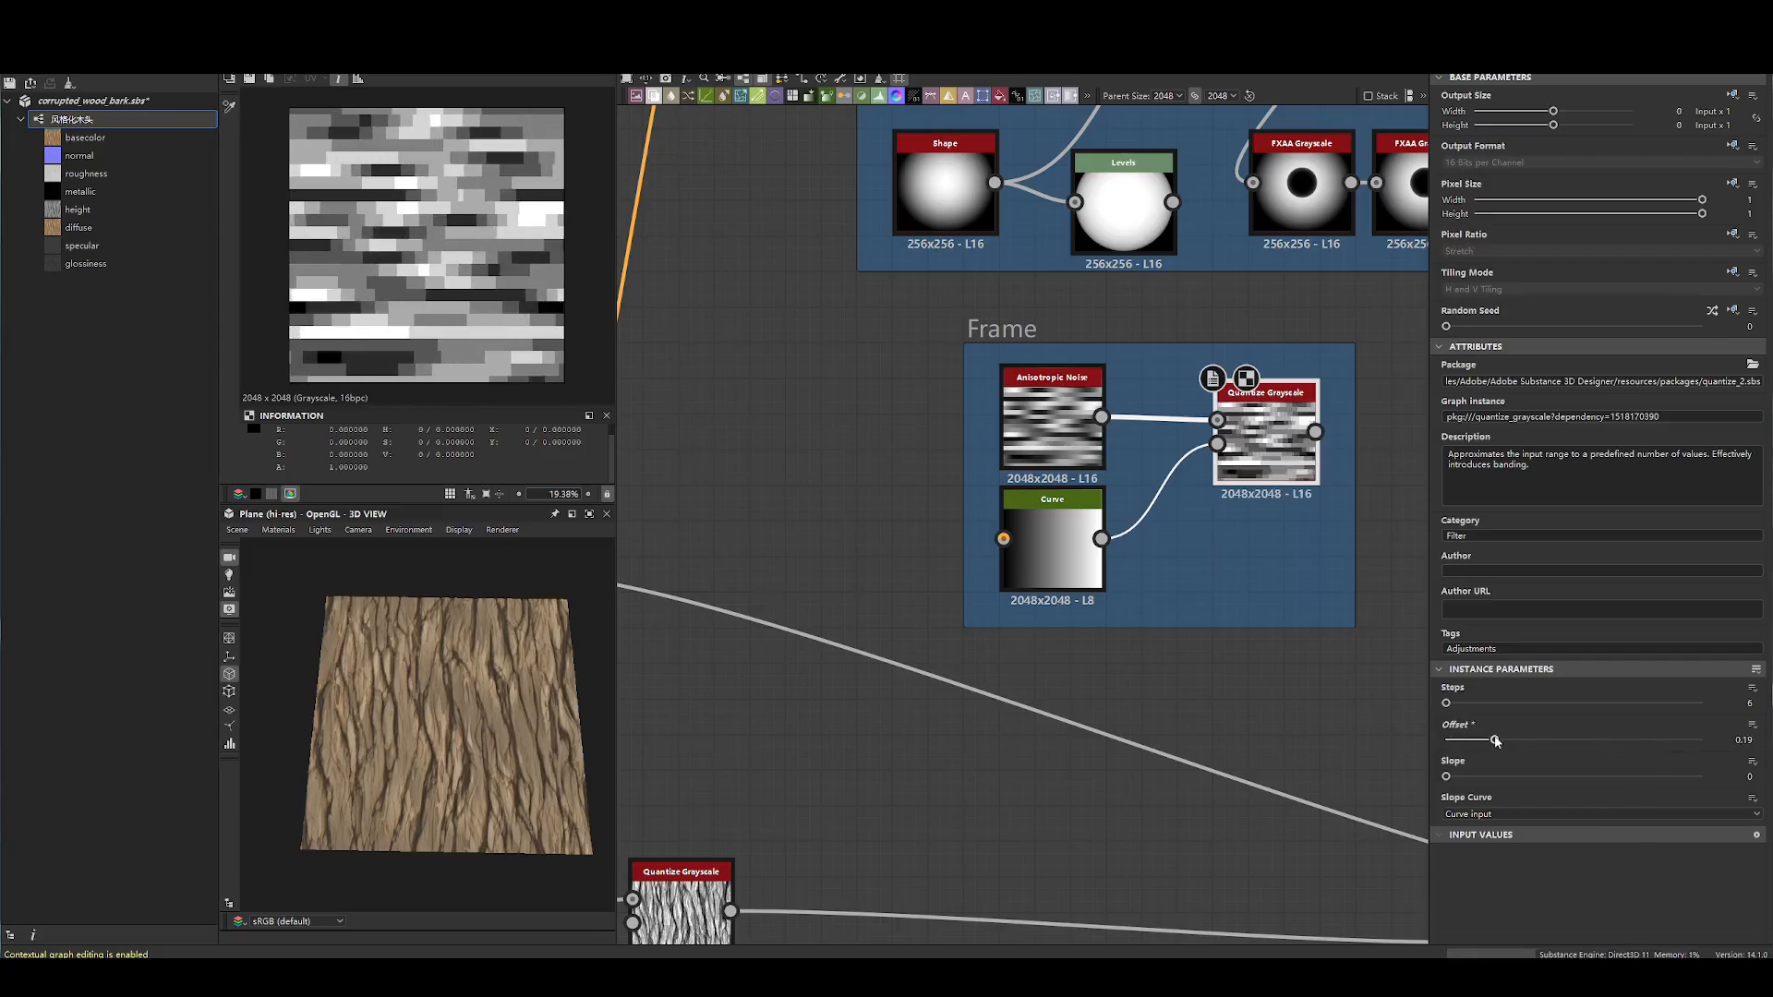
# - Switch the Quantize Grayscale Slope Curve to Linear, raise Slope to 1 and compare with the Anisotropic Noise input
pyautogui.click(1469, 814)
pyautogui.click(1470, 840)
pyautogui.moveTo(1448, 780); pyautogui.dragTo(1580, 768)
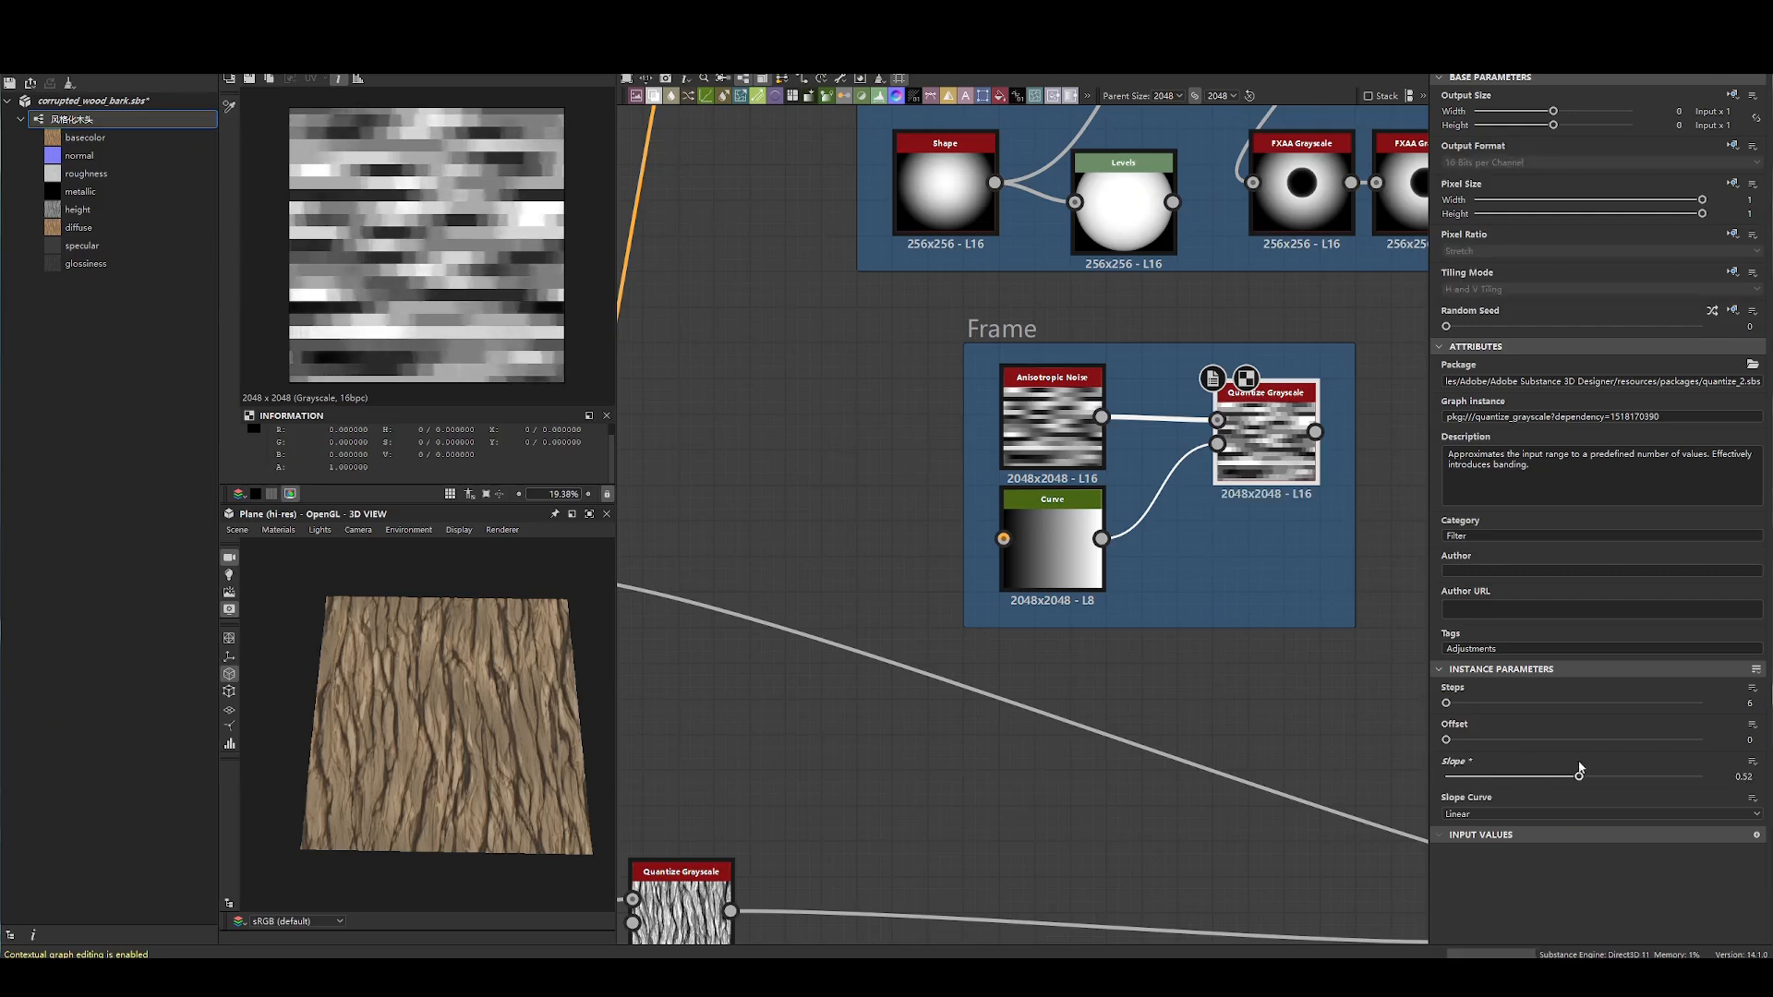
pyautogui.click(1023, 411)
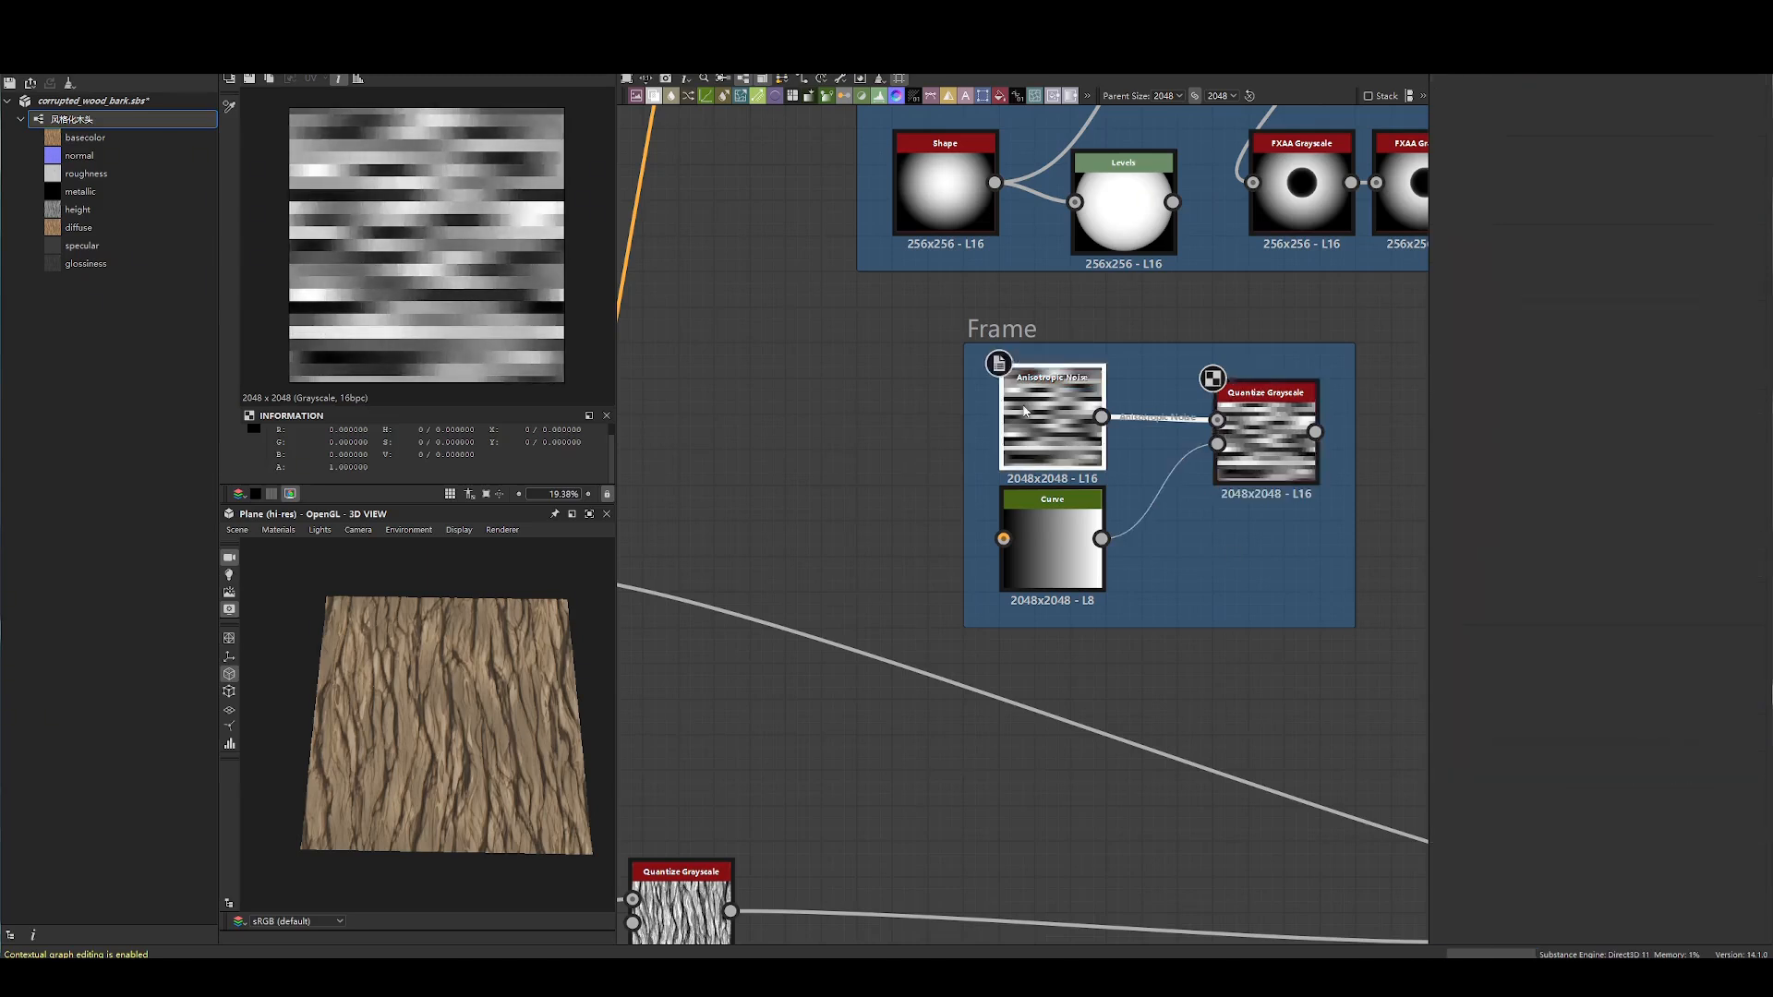
pyautogui.click(1265, 434)
pyautogui.moveTo(1684, 779); pyautogui.dragTo(1704, 777)
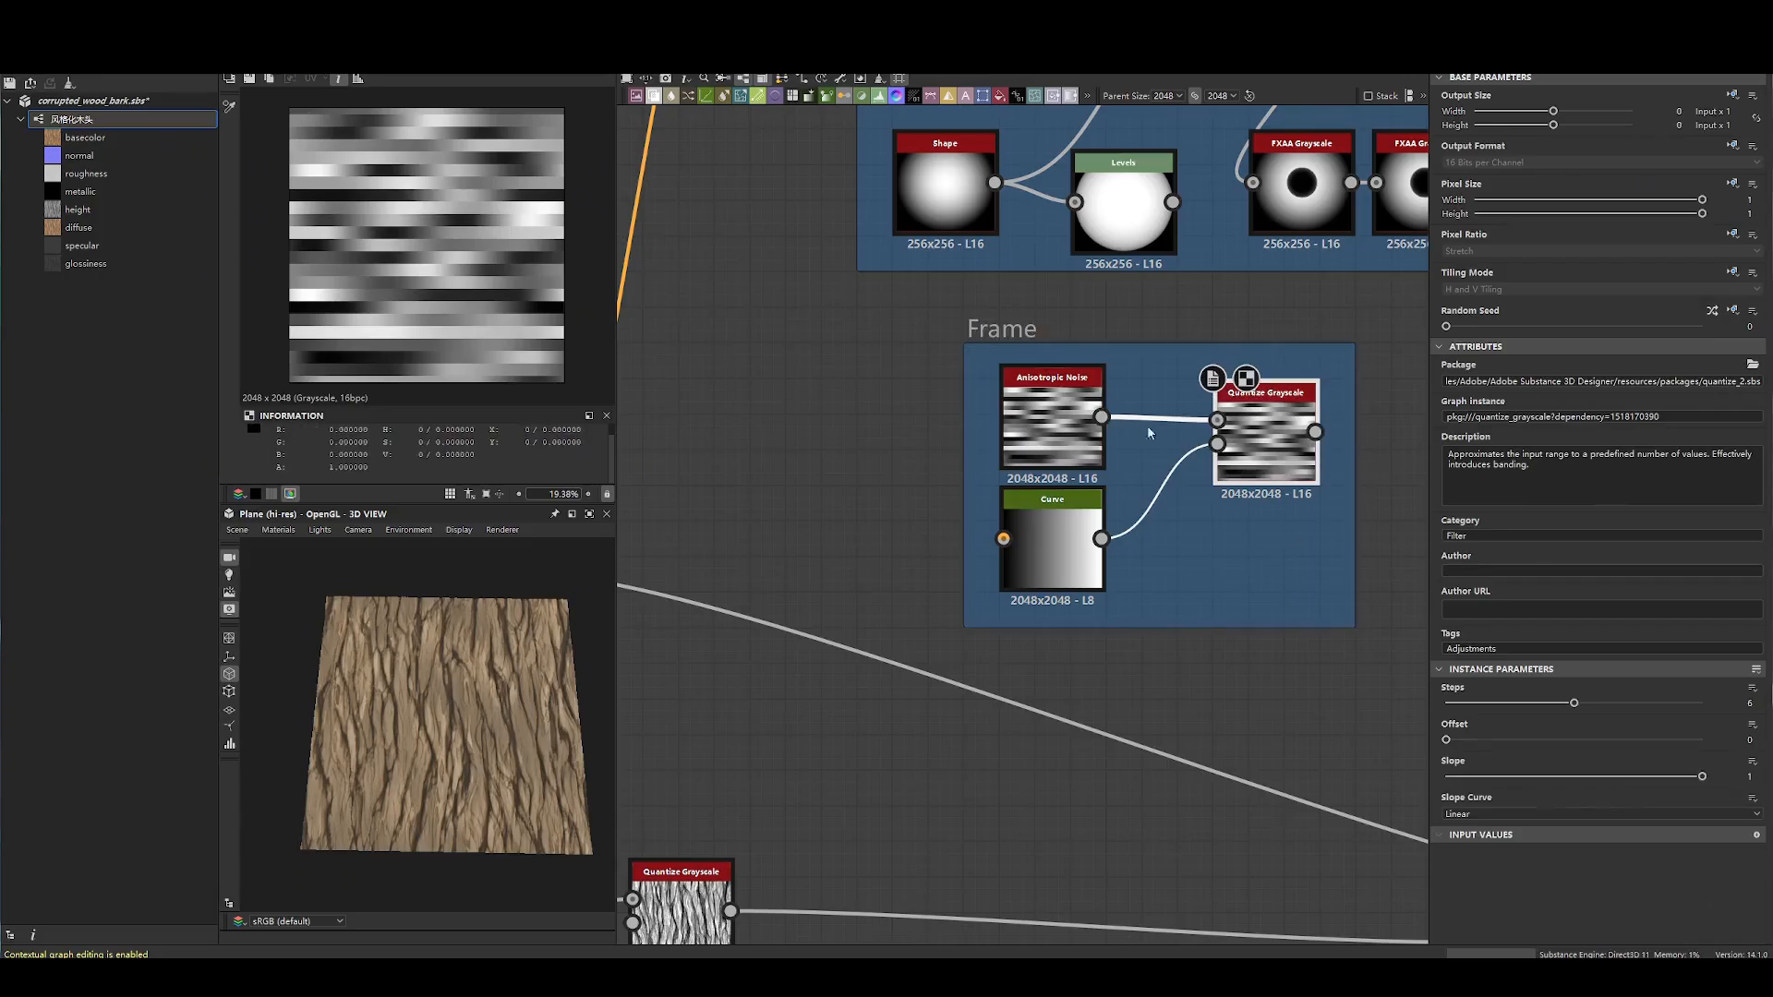
pyautogui.click(1053, 420)
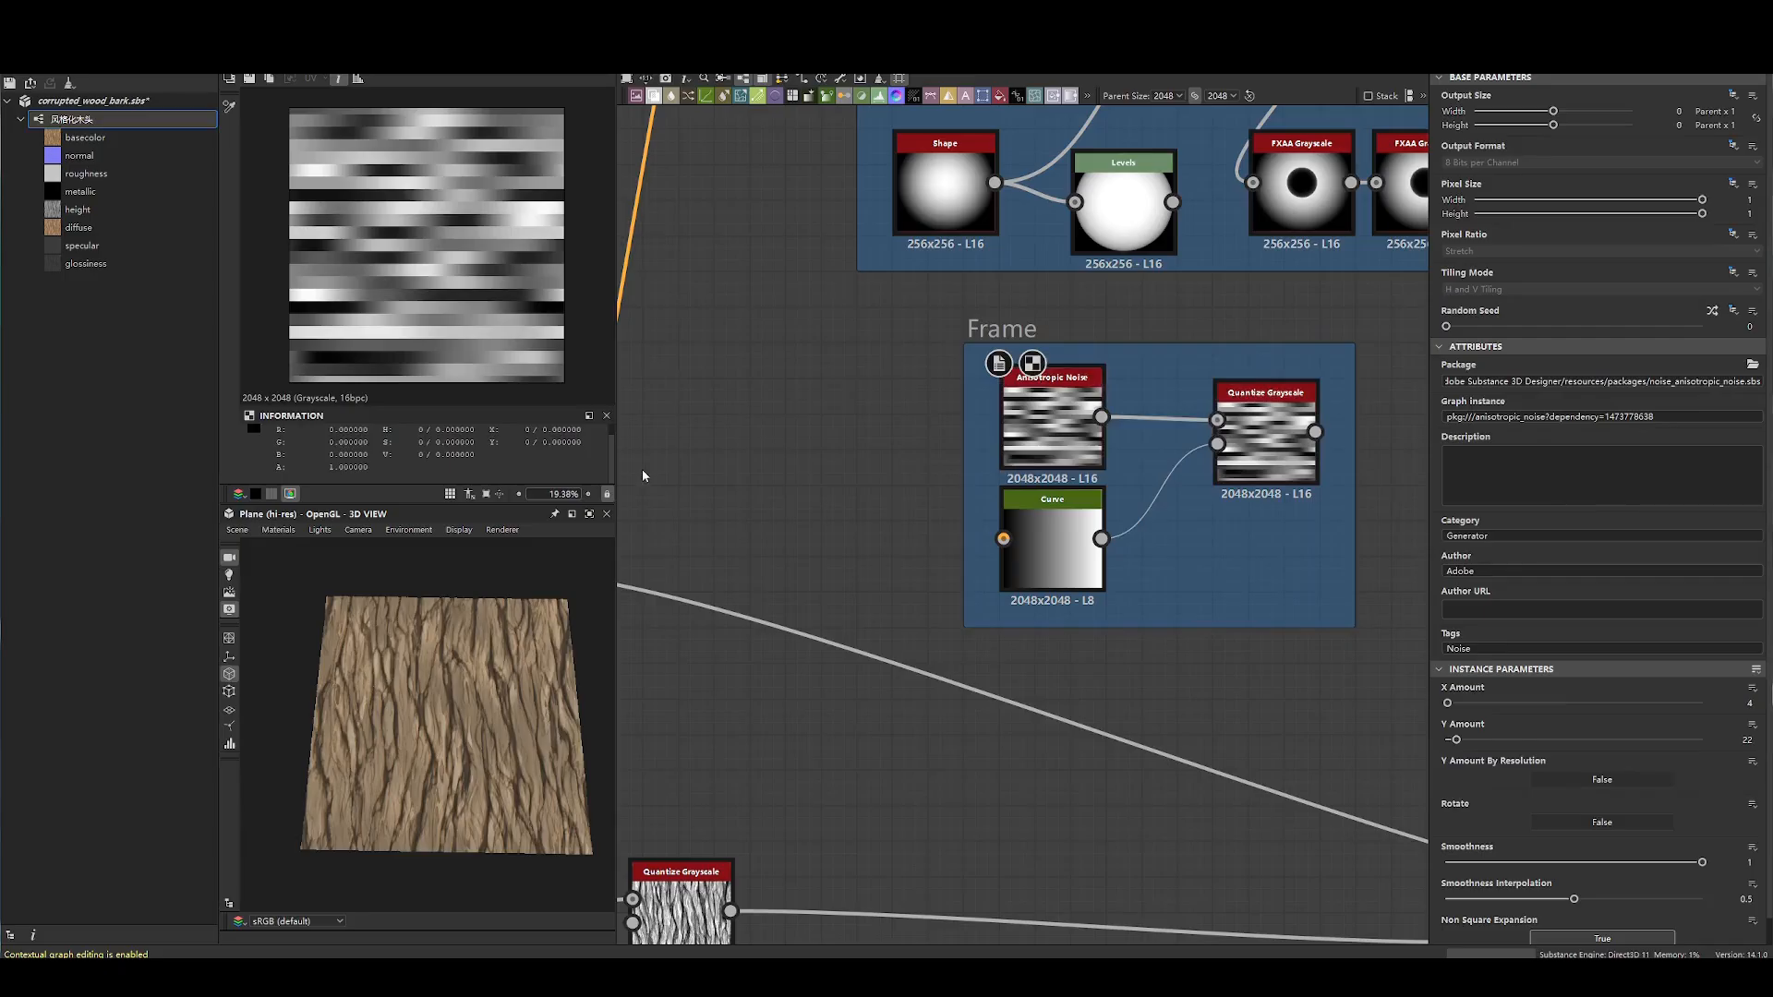
# - Add a Perlin Noise node, connect it to the Quantize Grayscale input and place it beside the Anisotropic Noise
pyautogui.press('space')
pyautogui.write('no')
pyautogui.press('BackSpace')
pyautogui.press('BackSpace')
pyautogui.write('per')
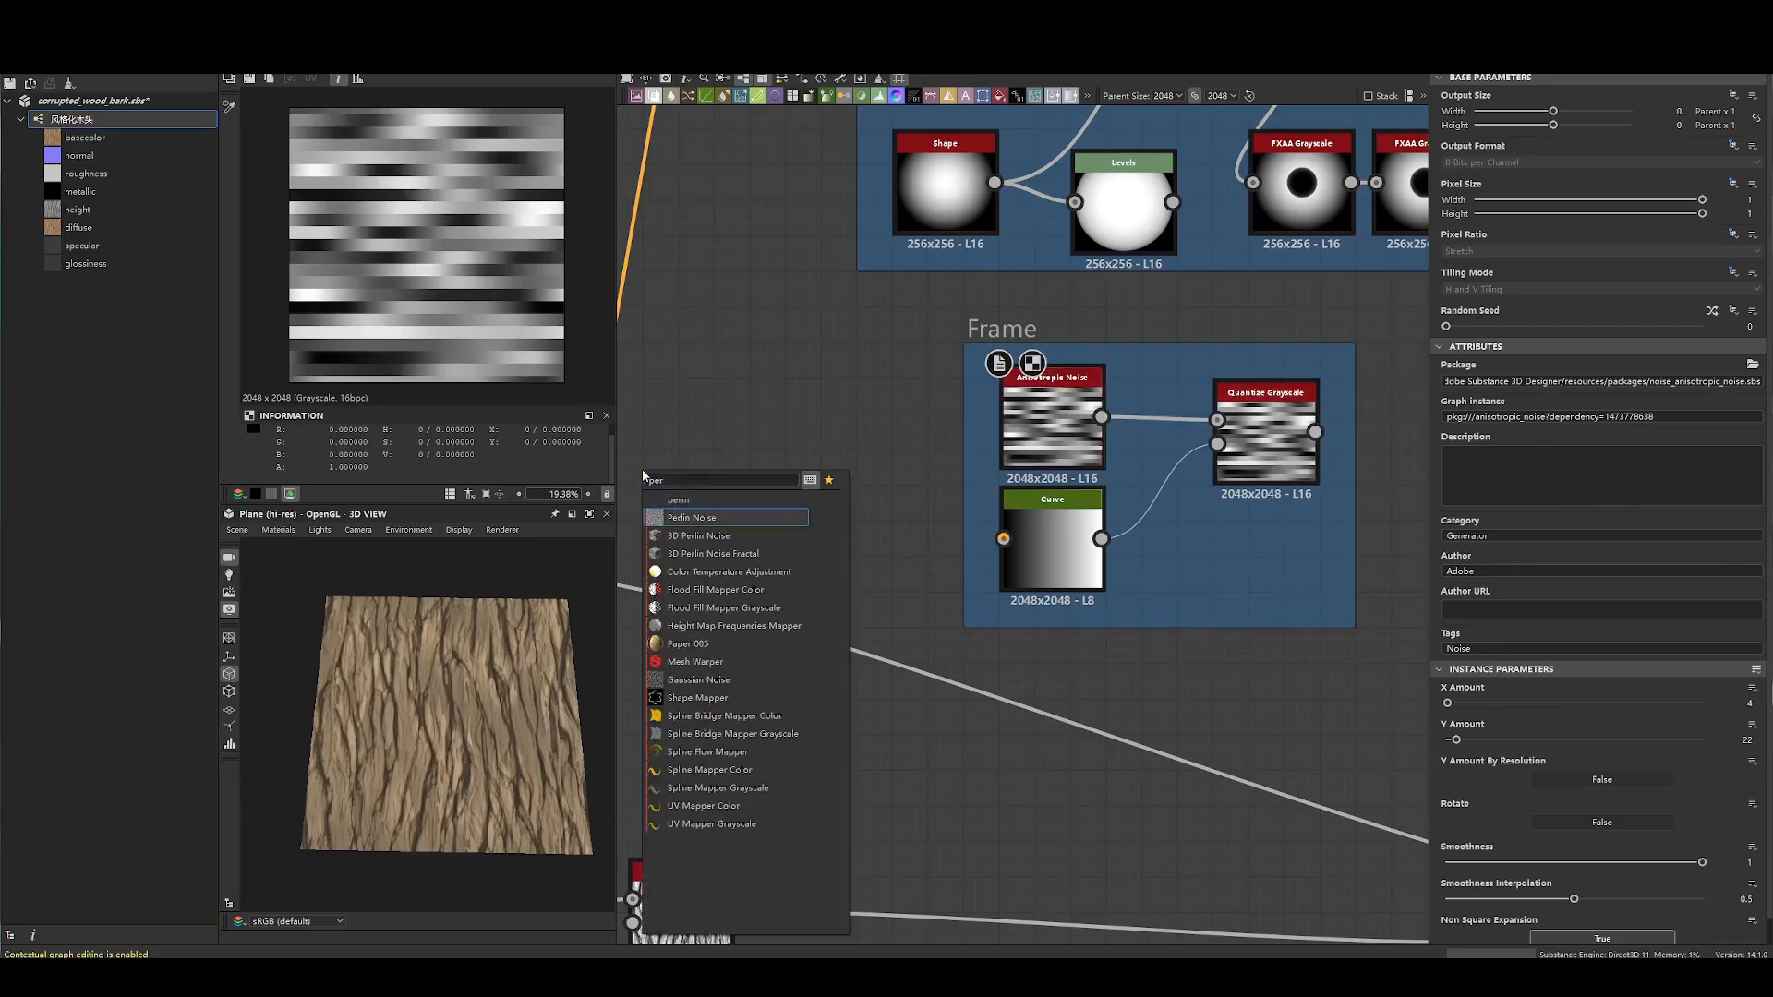
pyautogui.click(691, 517)
pyautogui.moveTo(700, 467); pyautogui.dragTo(1215, 427)
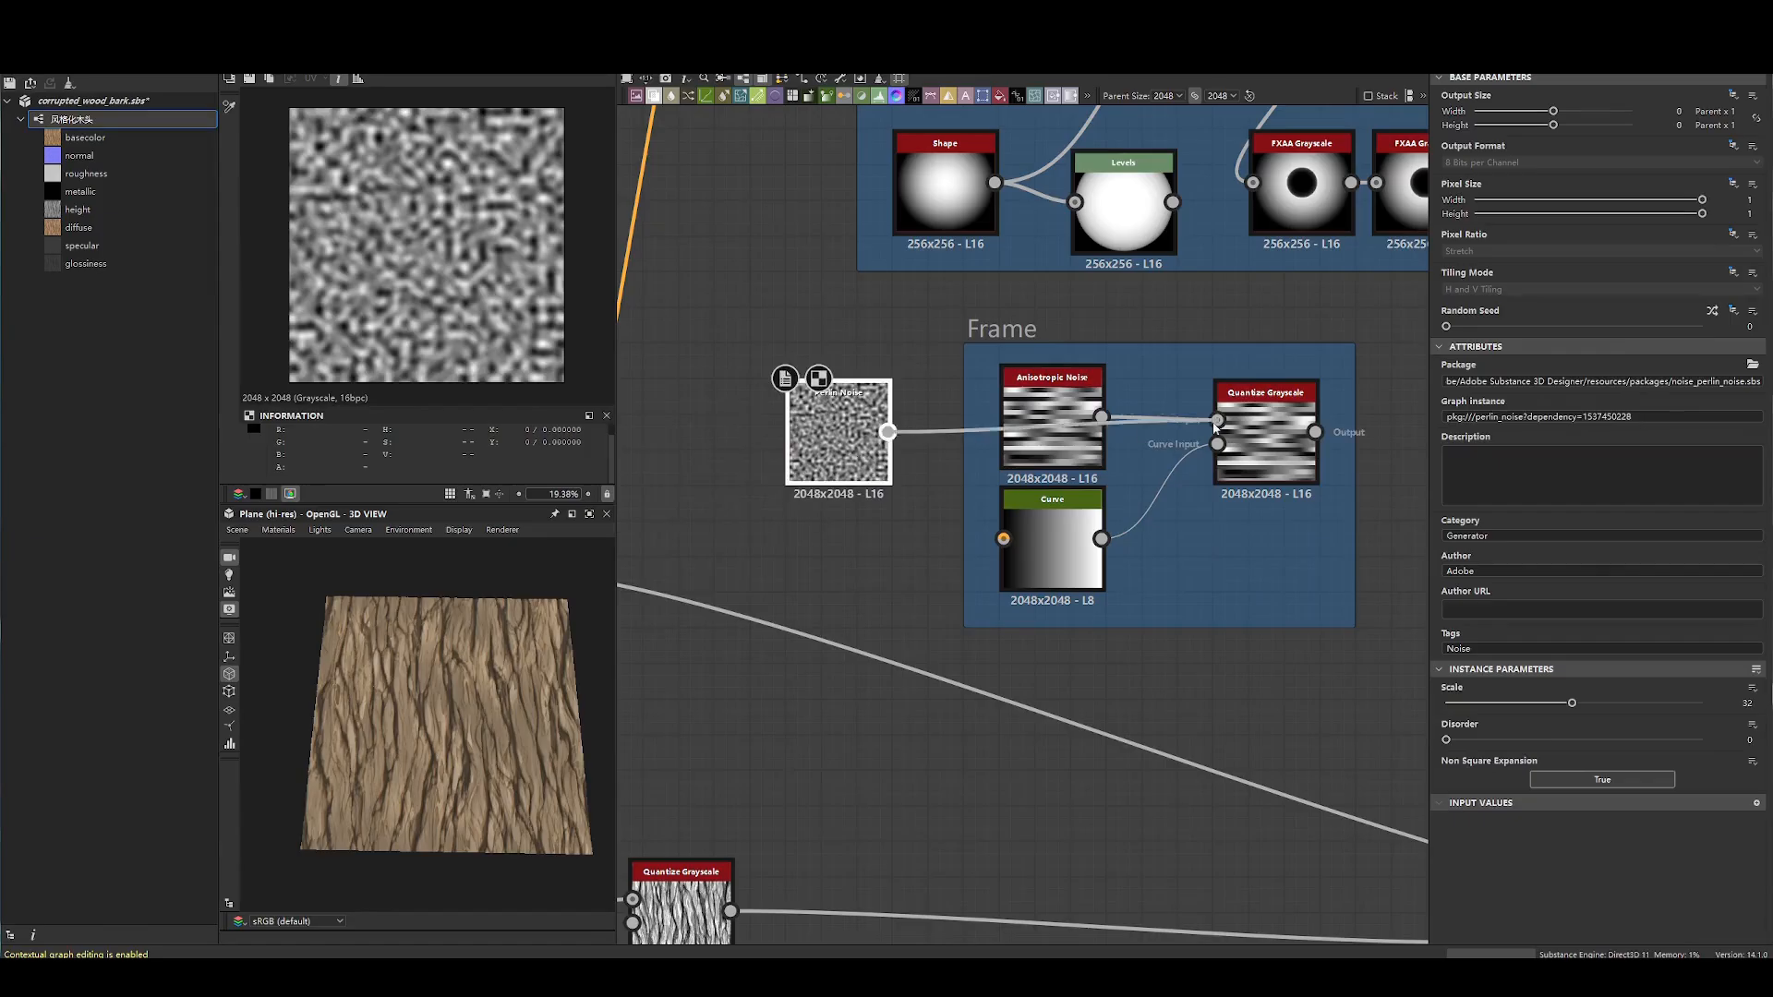
pyautogui.moveTo(836, 432); pyautogui.dragTo(1163, 362)
# - Reduce the Slope of the Perlin-fed Quantize Grayscale node to 0
pyautogui.click(1265, 434)
pyautogui.moveTo(1682, 784); pyautogui.dragTo(1353, 765)
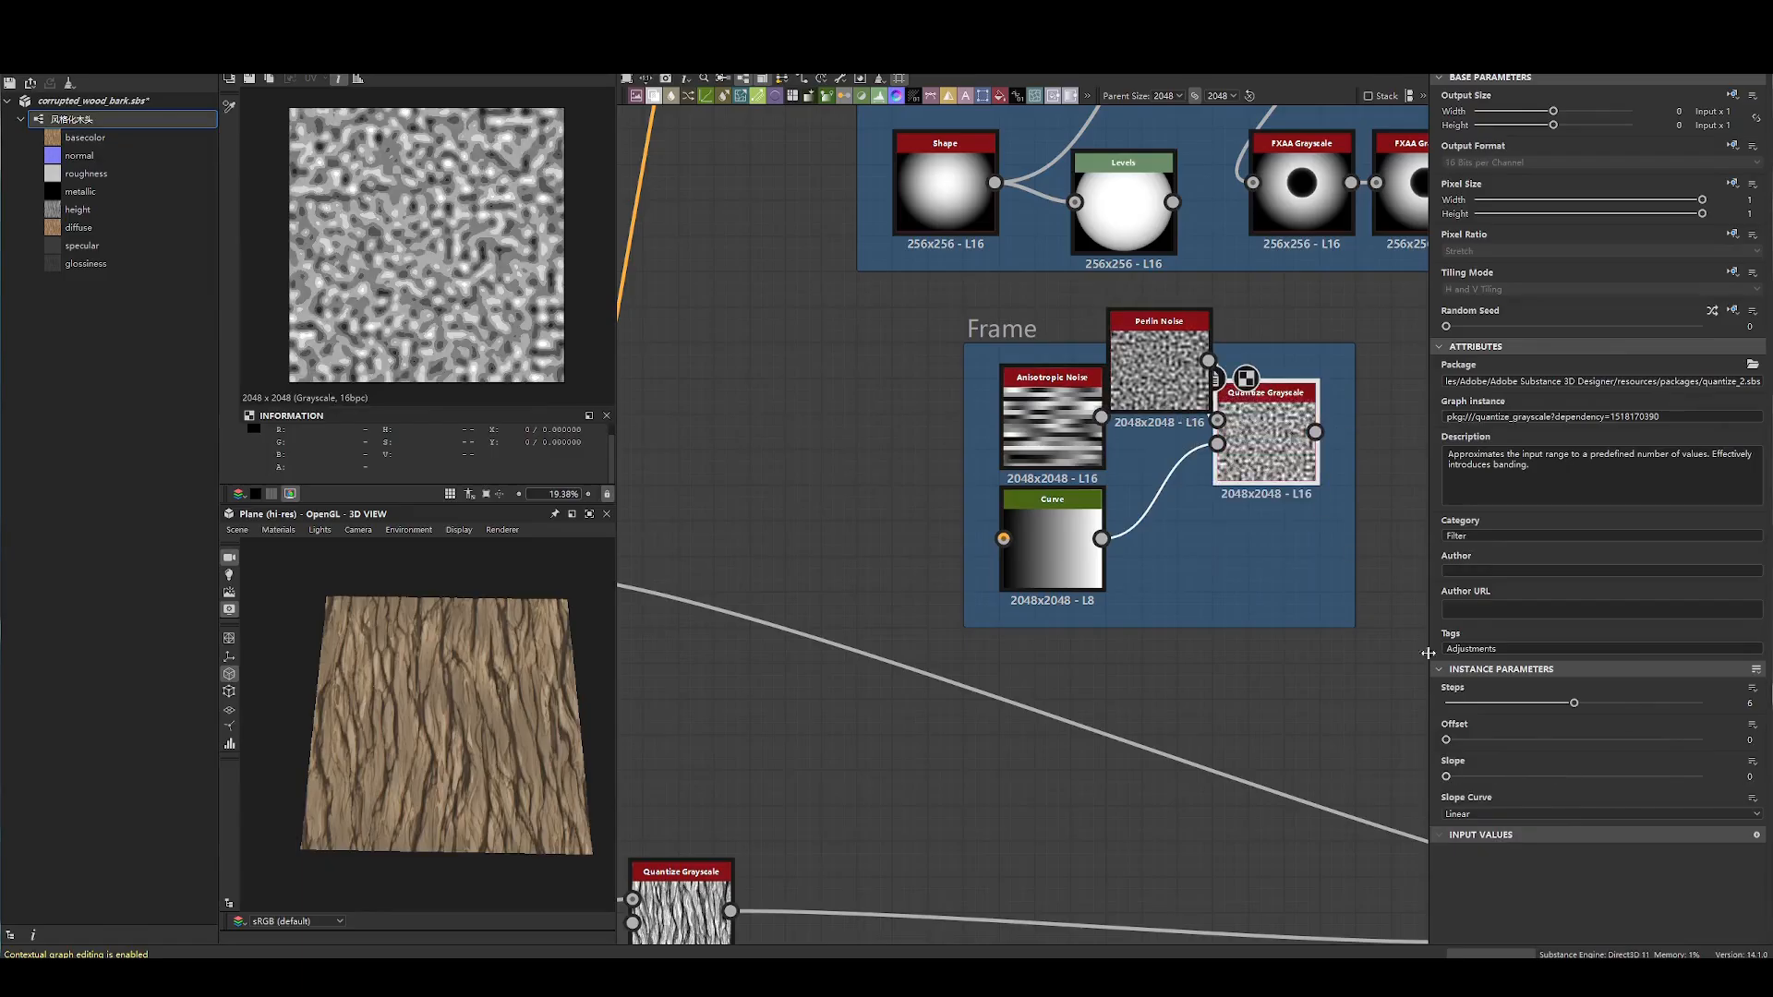
# - Try a Slope of 1 on the Perlin-fed Quantize Grayscale, compare with the Perlin Noise input, and return Slope to 0
pyautogui.moveTo(1448, 779); pyautogui.dragTo(1556, 778)
pyautogui.scroll(1, 545, 374)
pyautogui.moveTo(1556, 775); pyautogui.dragTo(1620, 775)
pyautogui.doubleClick(1159, 369)
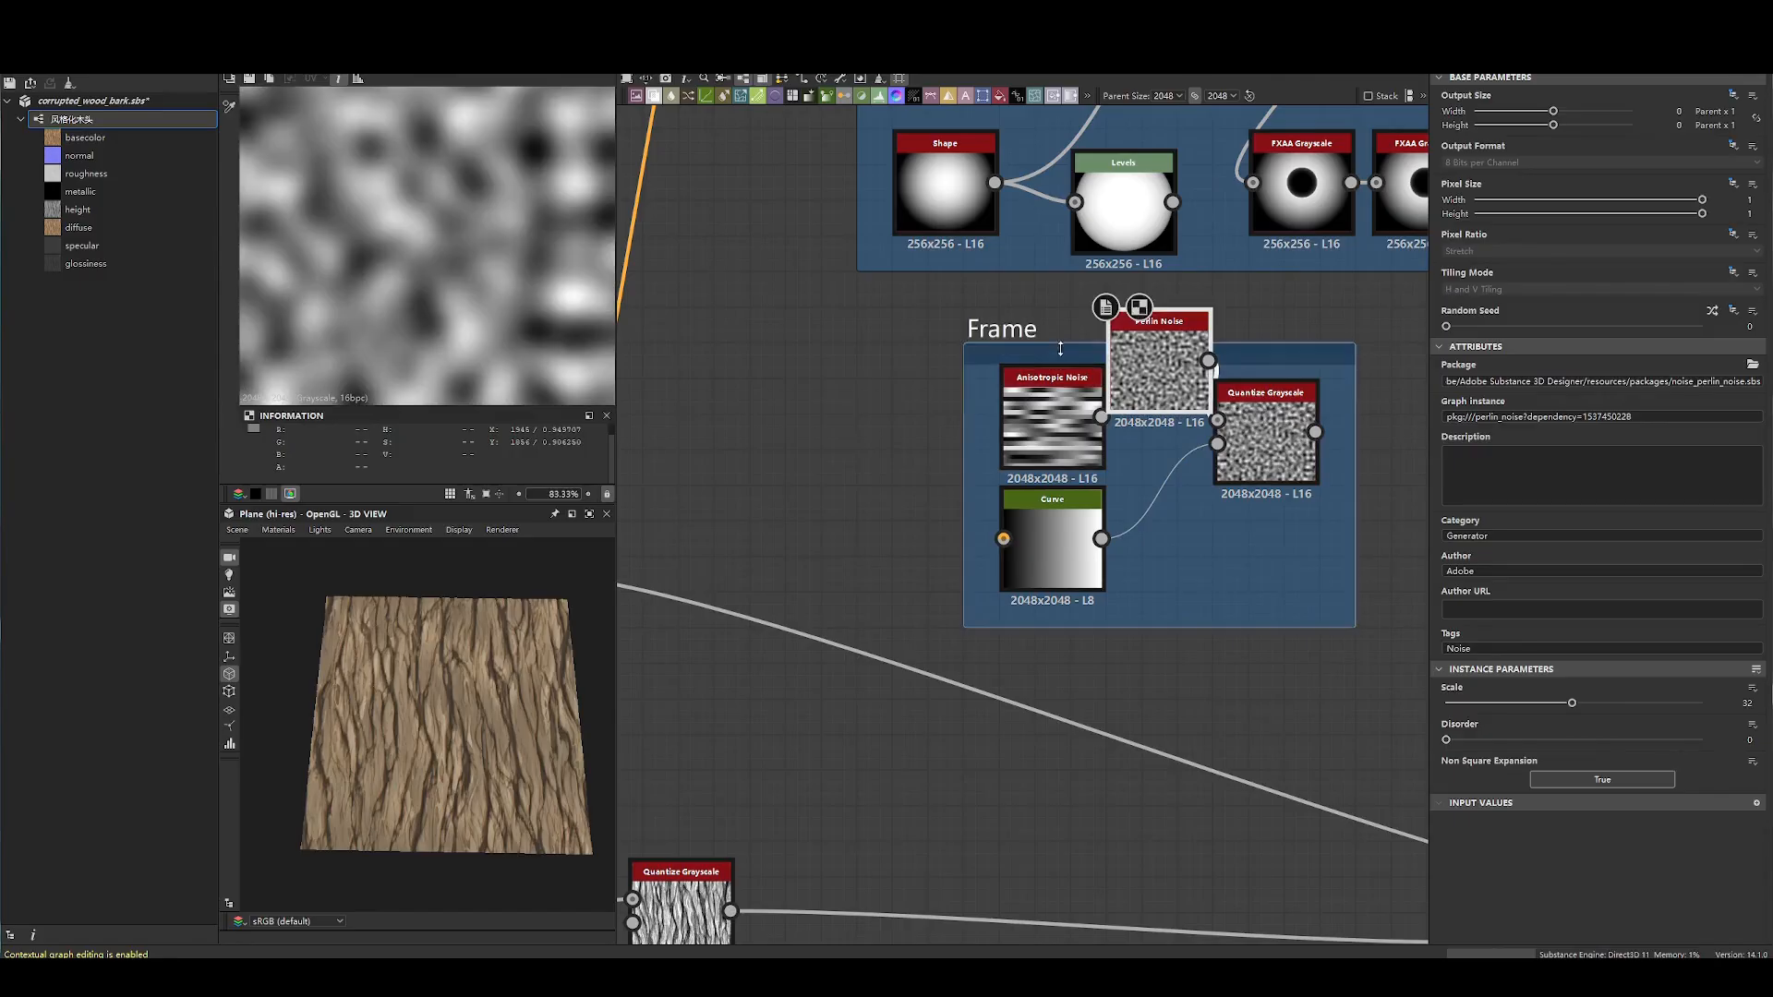
pyautogui.click(1266, 447)
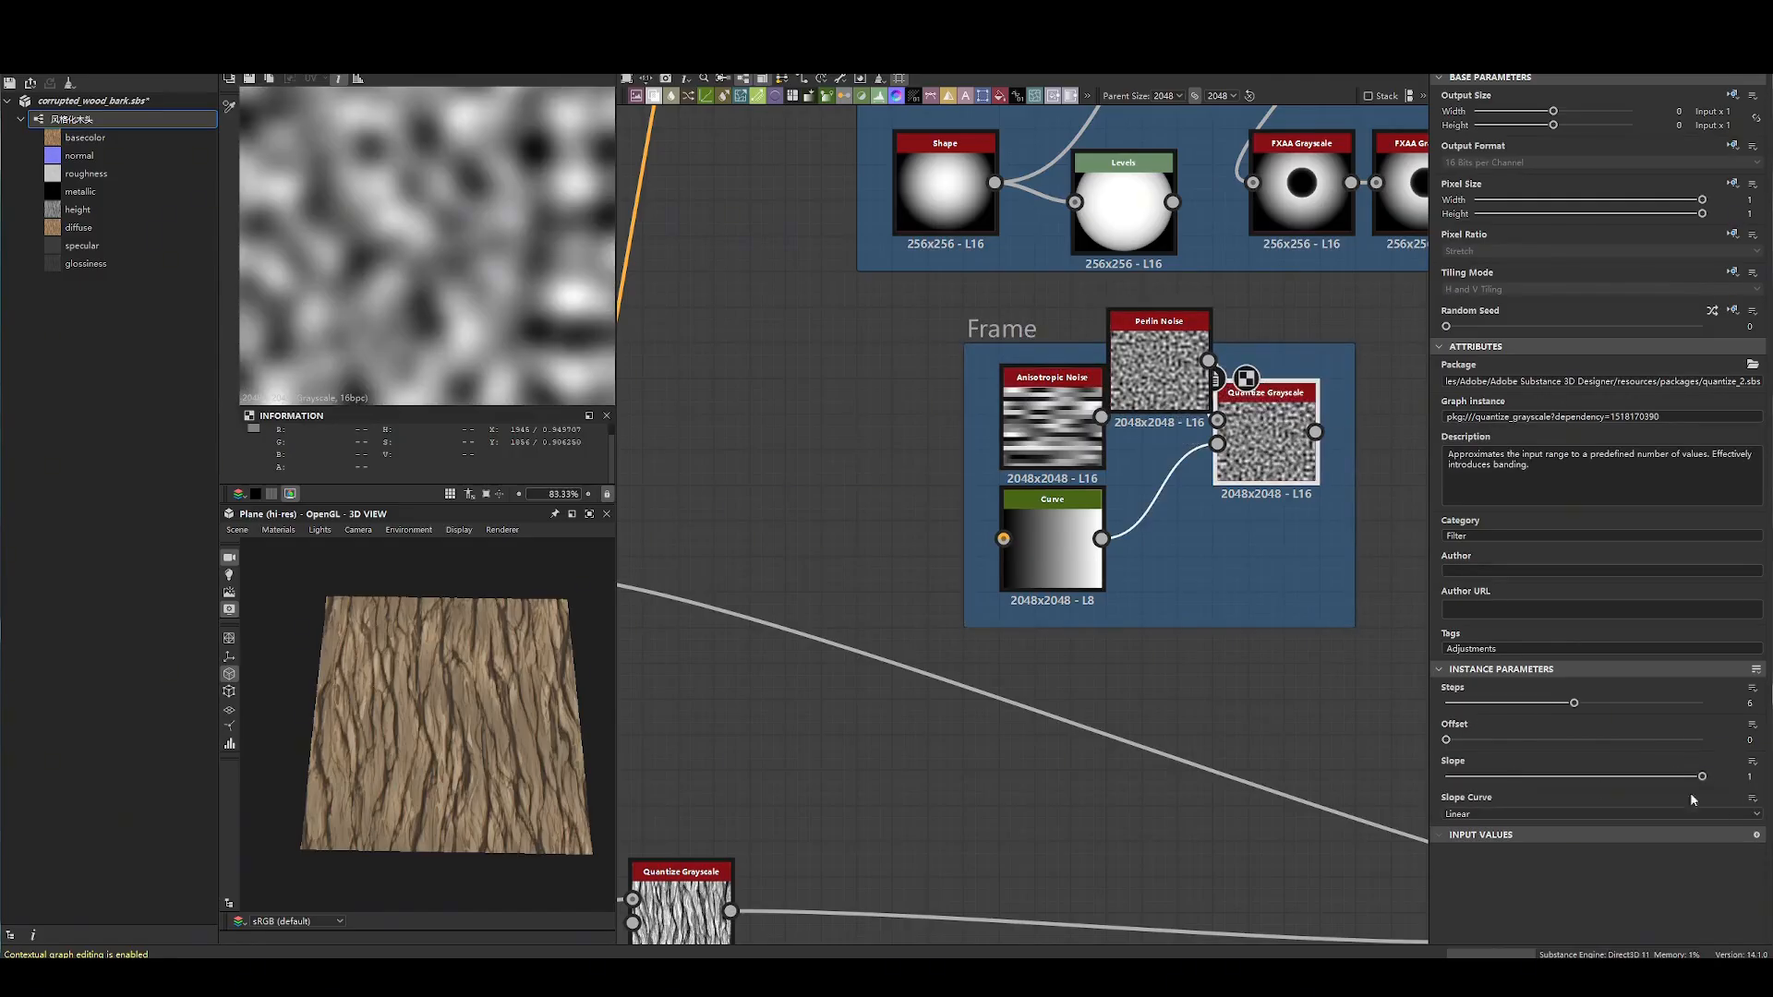
pyautogui.moveTo(1711, 779); pyautogui.dragTo(1441, 776)
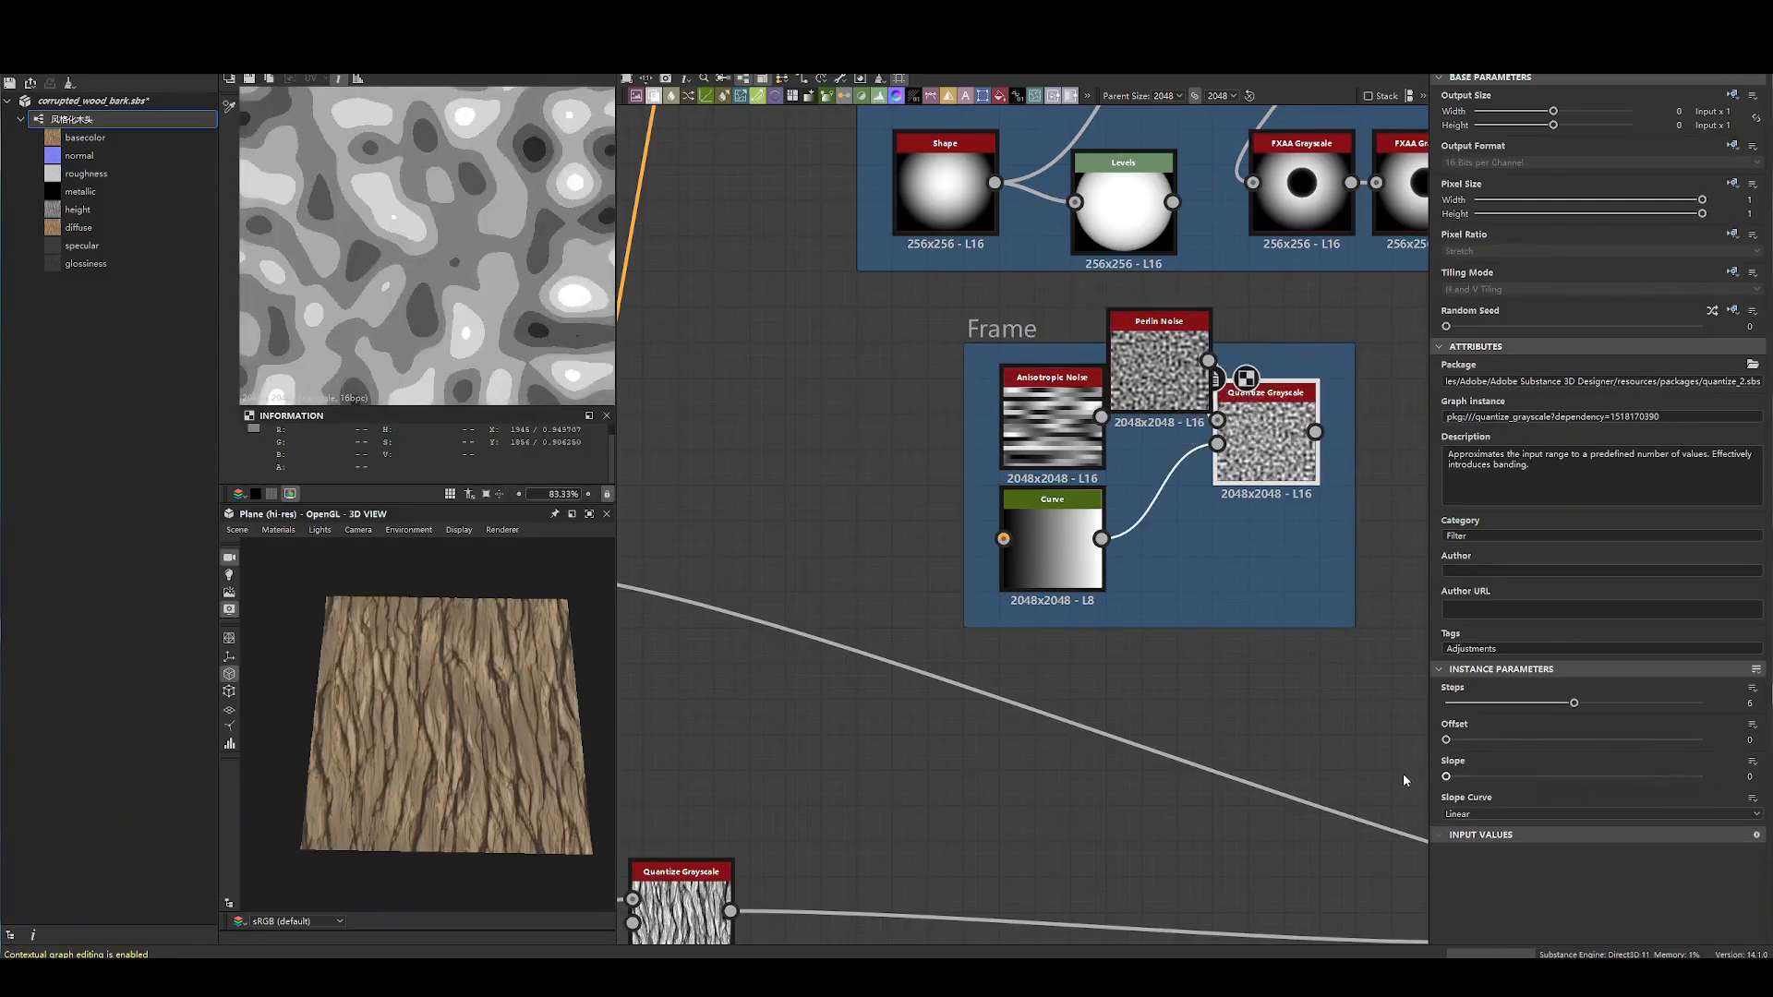
# - Delete the Perlin Noise node and reconnect the Anisotropic Noise to the Quantize Grayscale input
pyautogui.moveTo(1178, 386); pyautogui.dragTo(1090, 332)
pyautogui.press('Delete')
pyautogui.moveTo(1217, 421); pyautogui.dragTo(1101, 417)
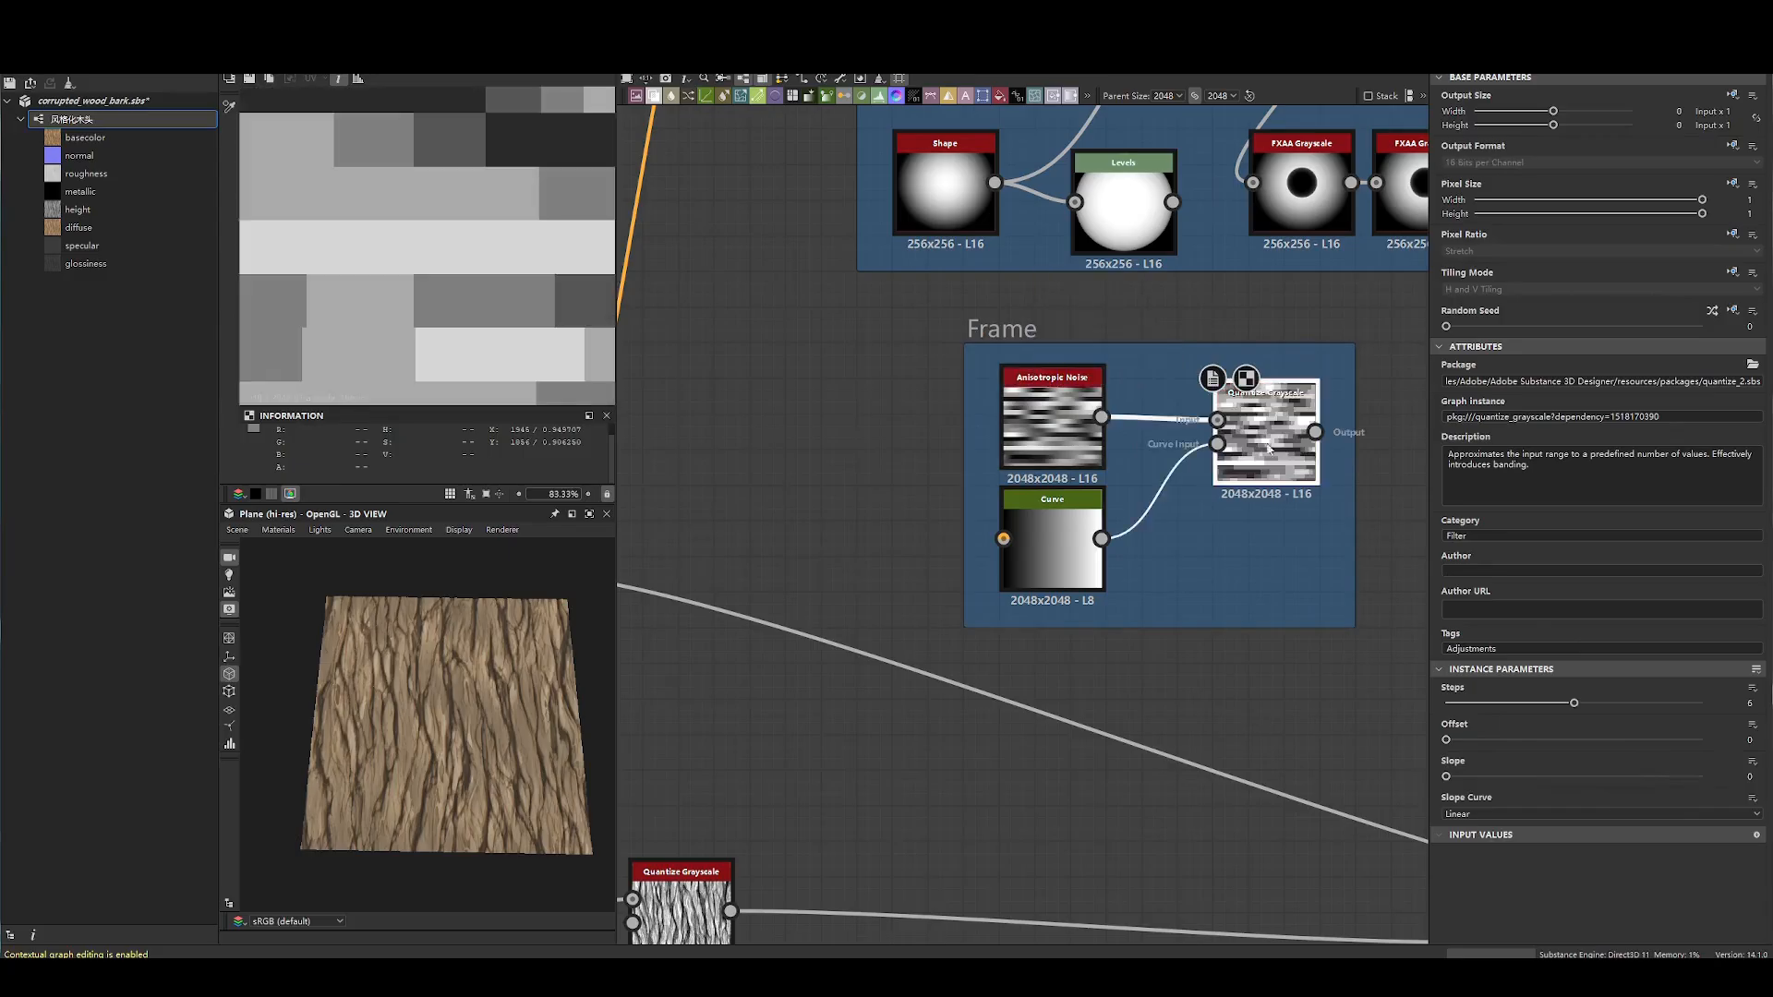
# - Set the Quantize Grayscale Slope to 0.55 and compare the Smoothstep and Linear slope curves on the noise bands
pyautogui.moveTo(1446, 777); pyautogui.dragTo(1587, 774)
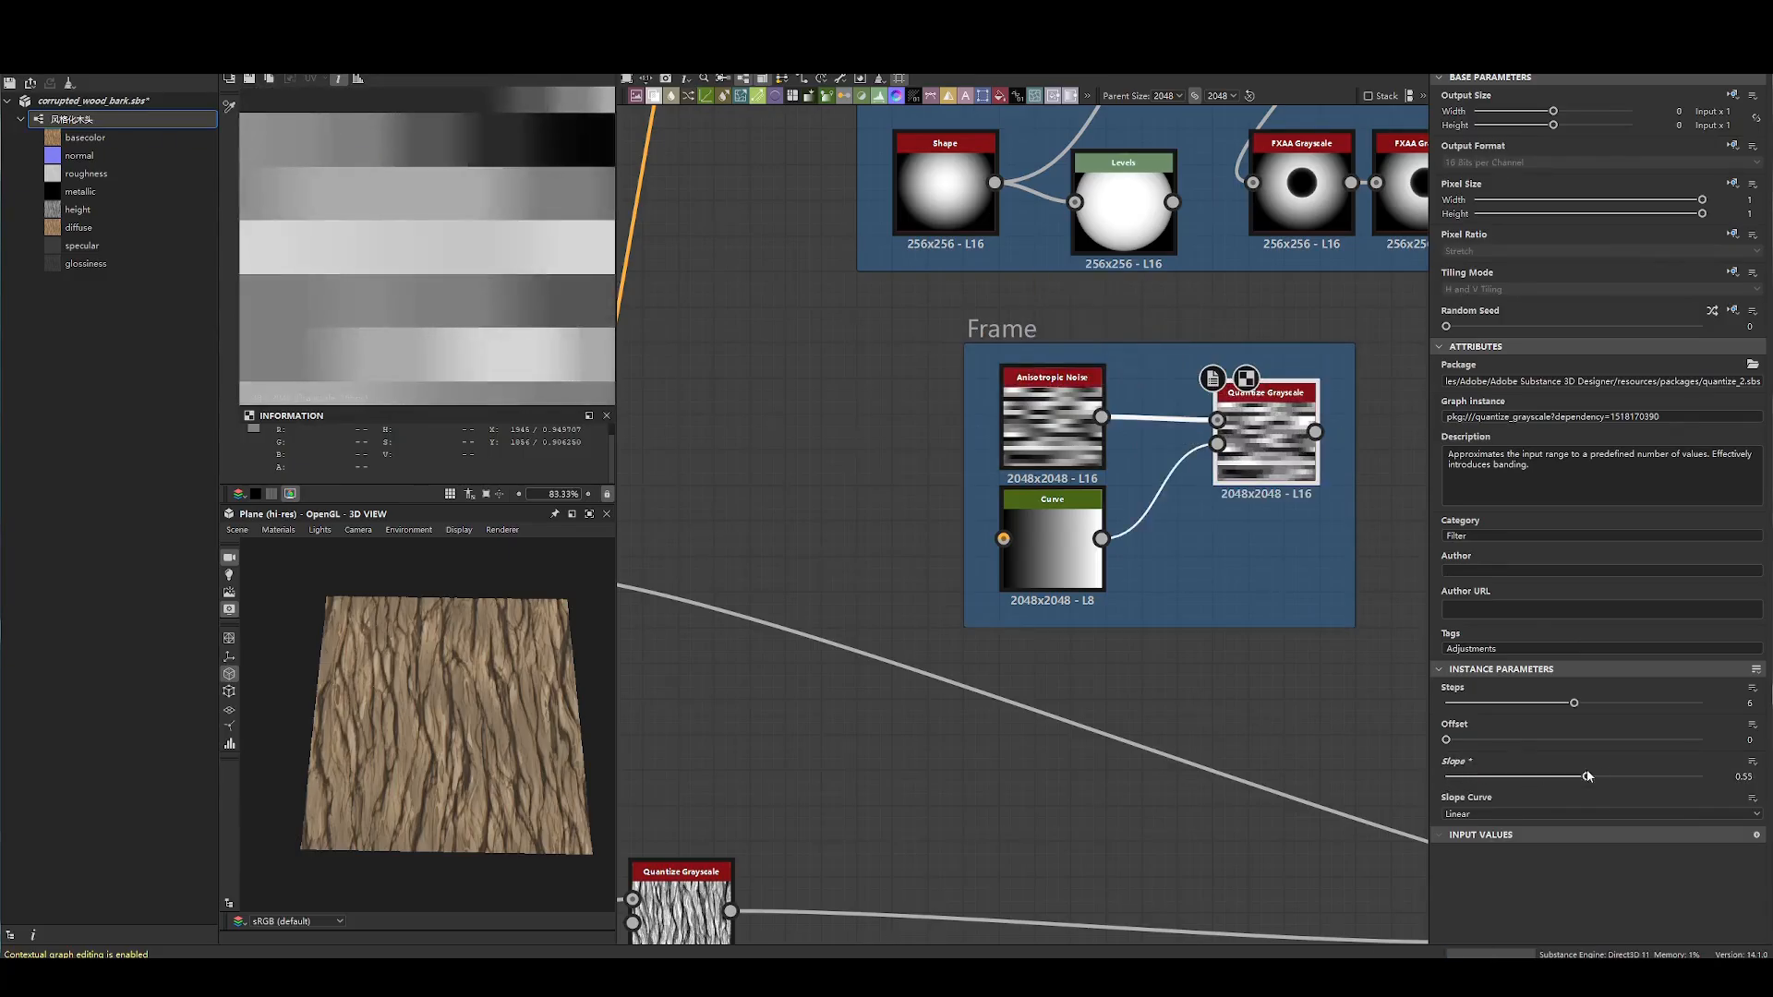
pyautogui.click(1479, 813)
pyautogui.click(1477, 837)
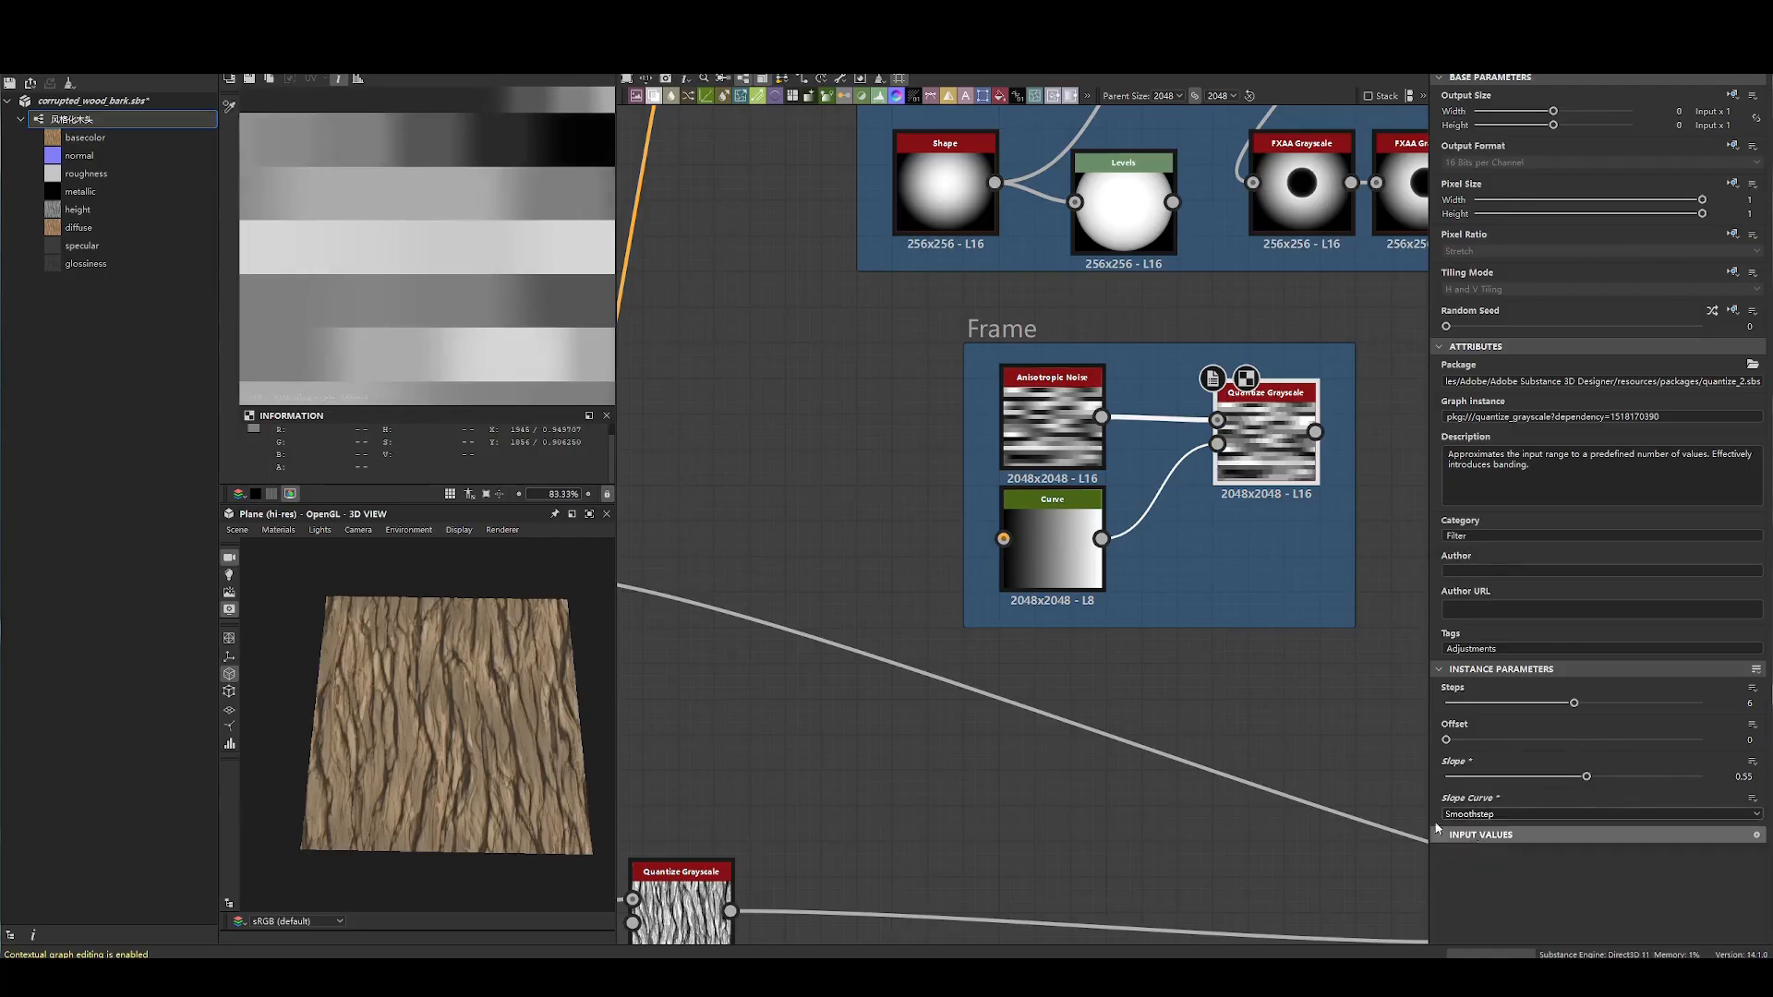
pyautogui.click(1479, 814)
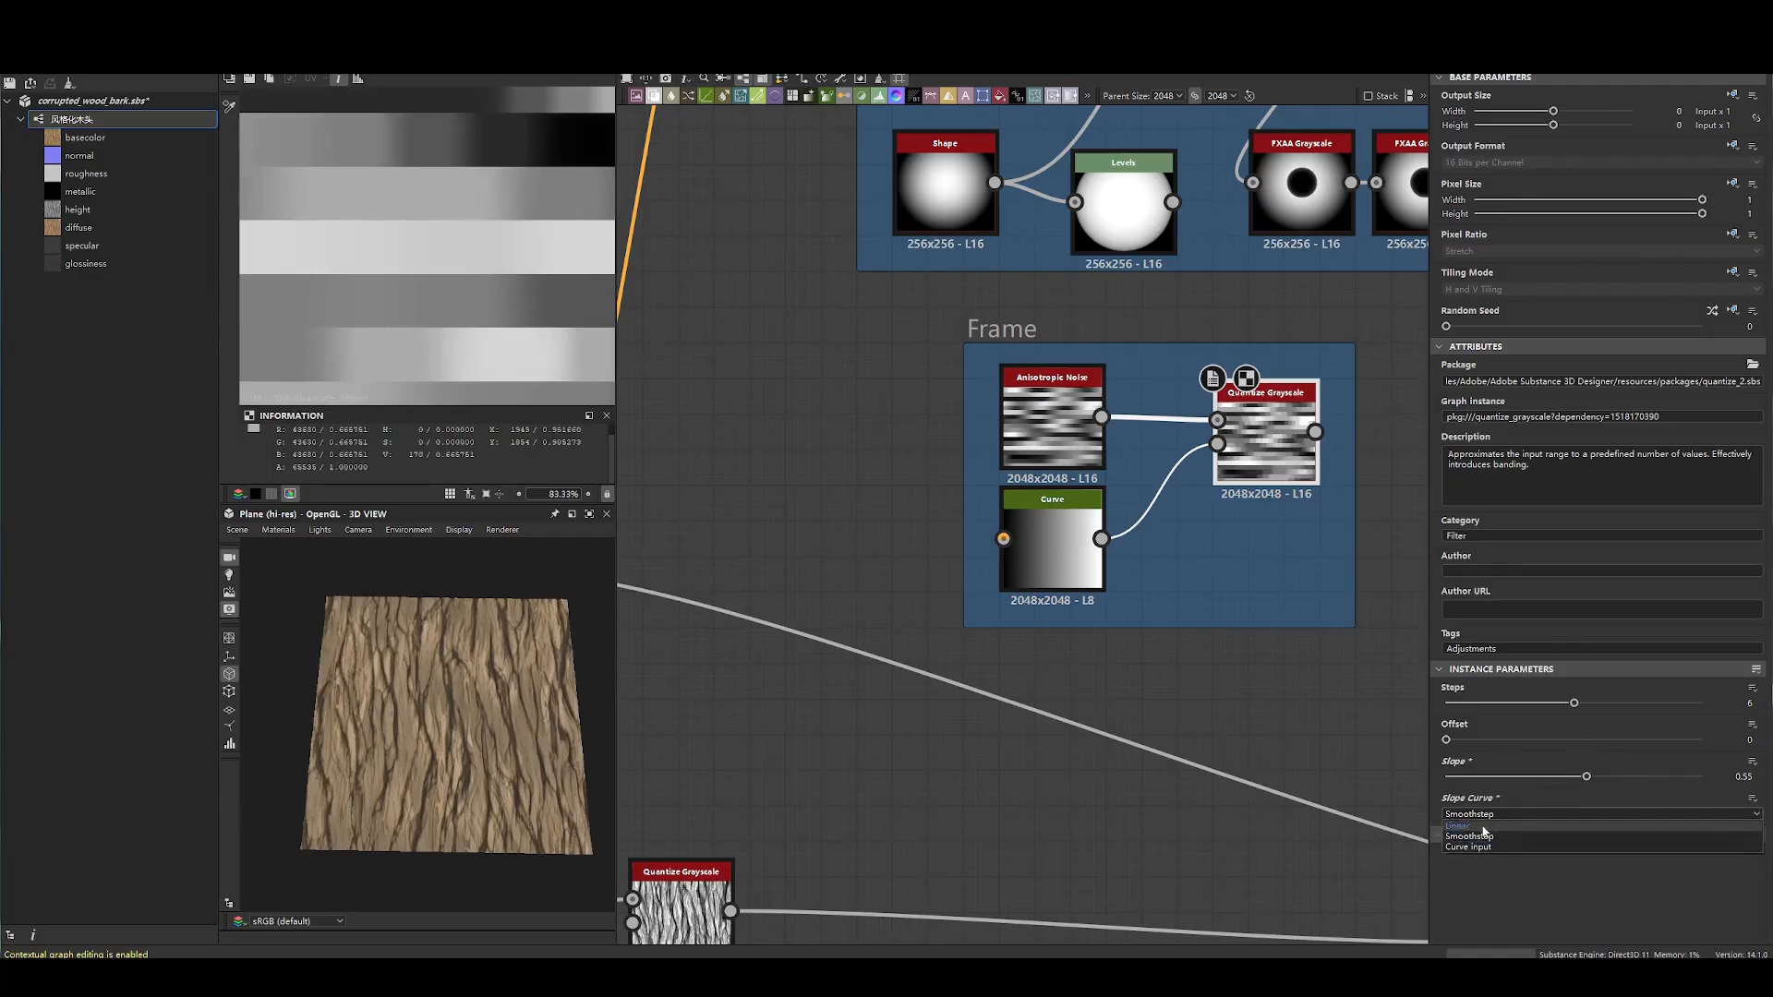
pyautogui.click(1477, 825)
pyautogui.scroll(5, 525, 306)
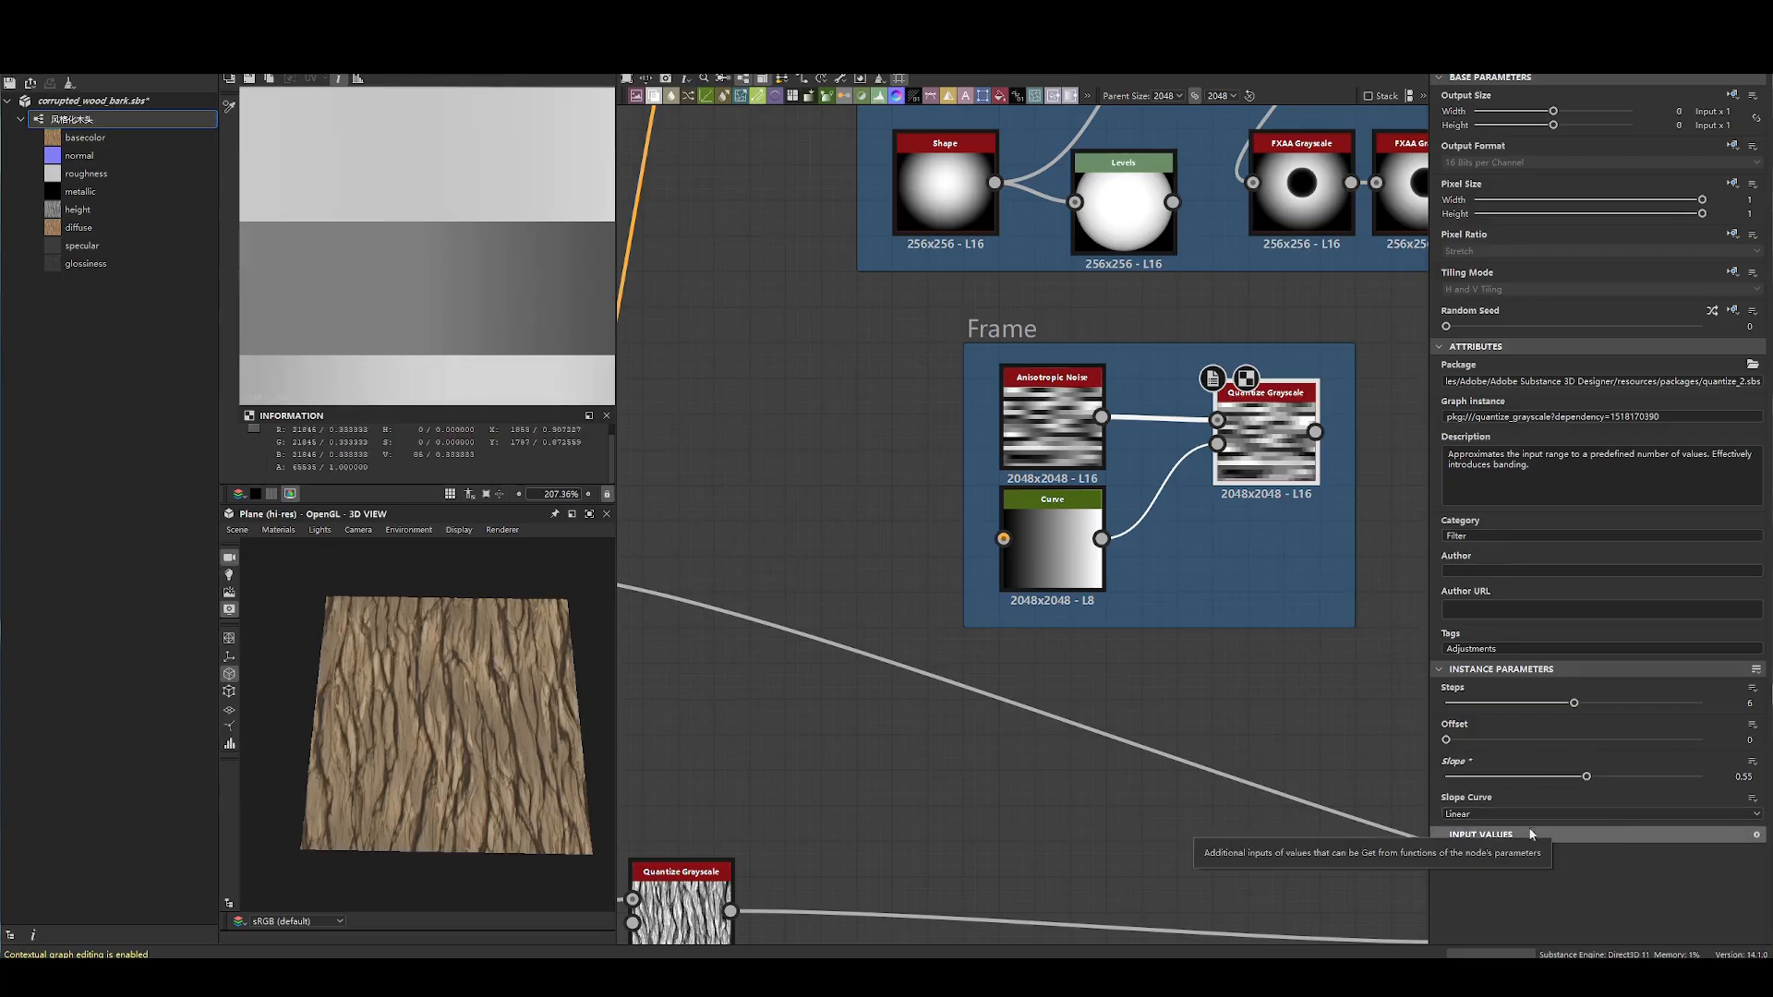
# - Switch the Slope Curve through Smoothstep to Curve Input and check the connected Curve node against the quantized result
pyautogui.click(1475, 816)
pyautogui.click(1475, 836)
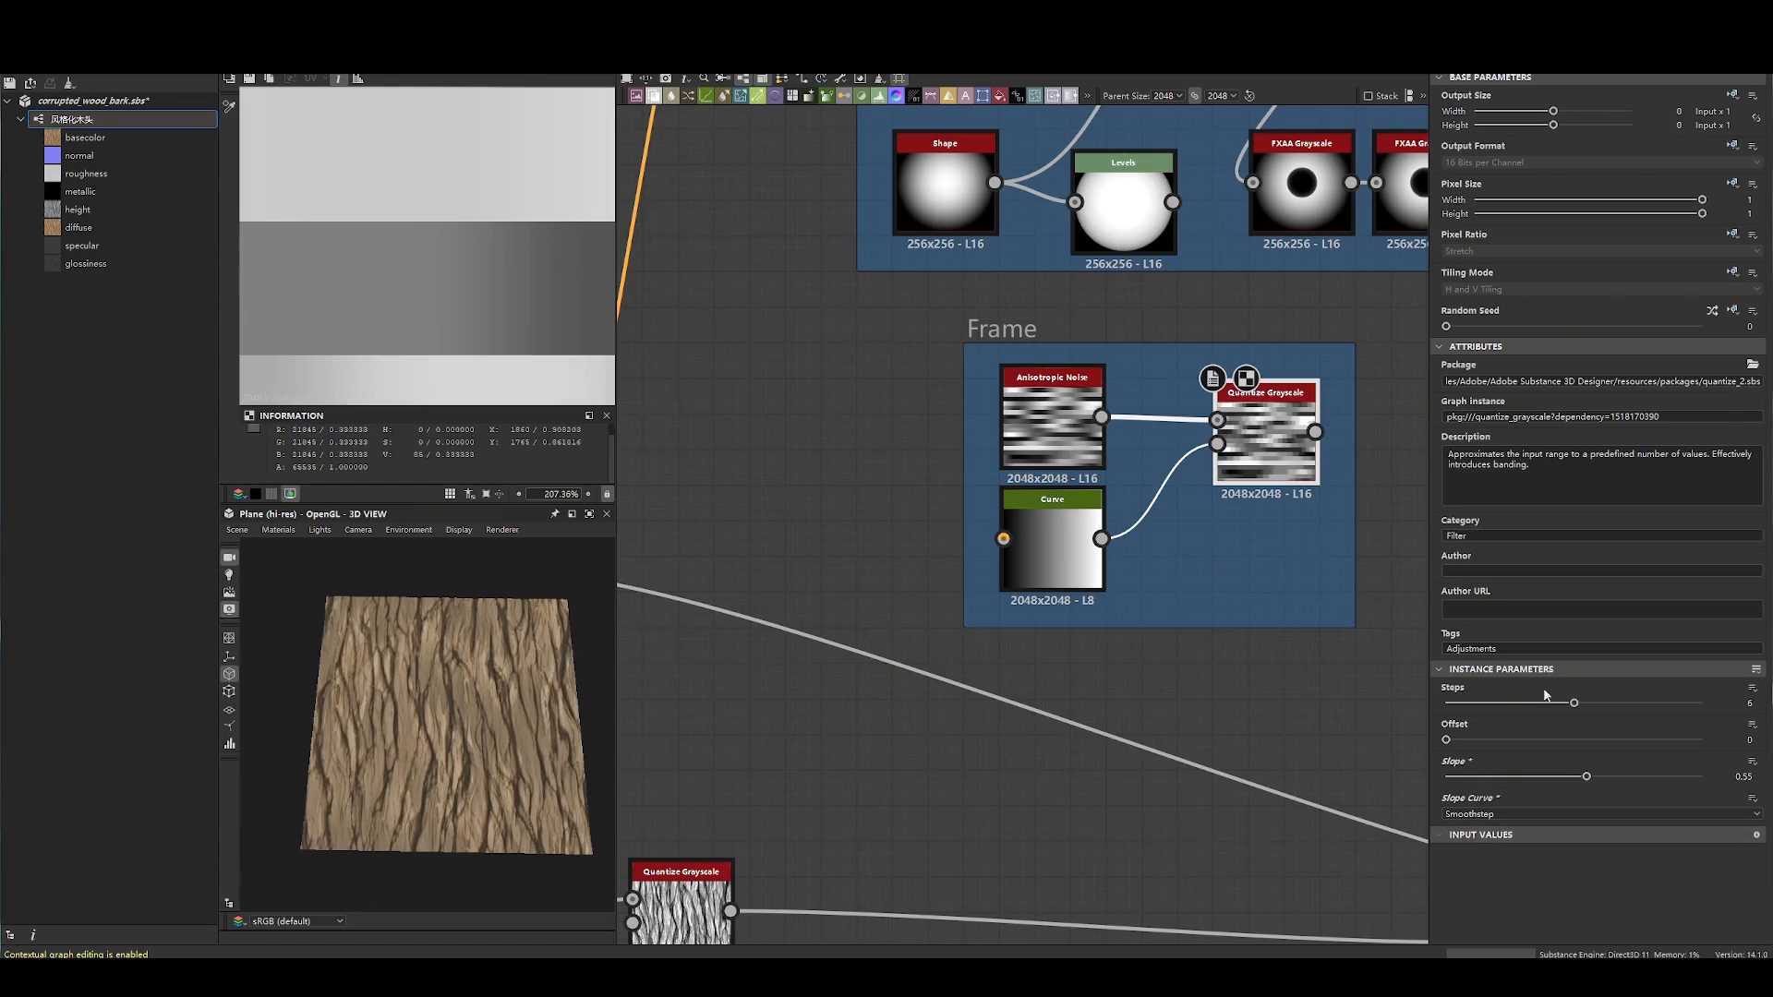
pyautogui.click(1520, 814)
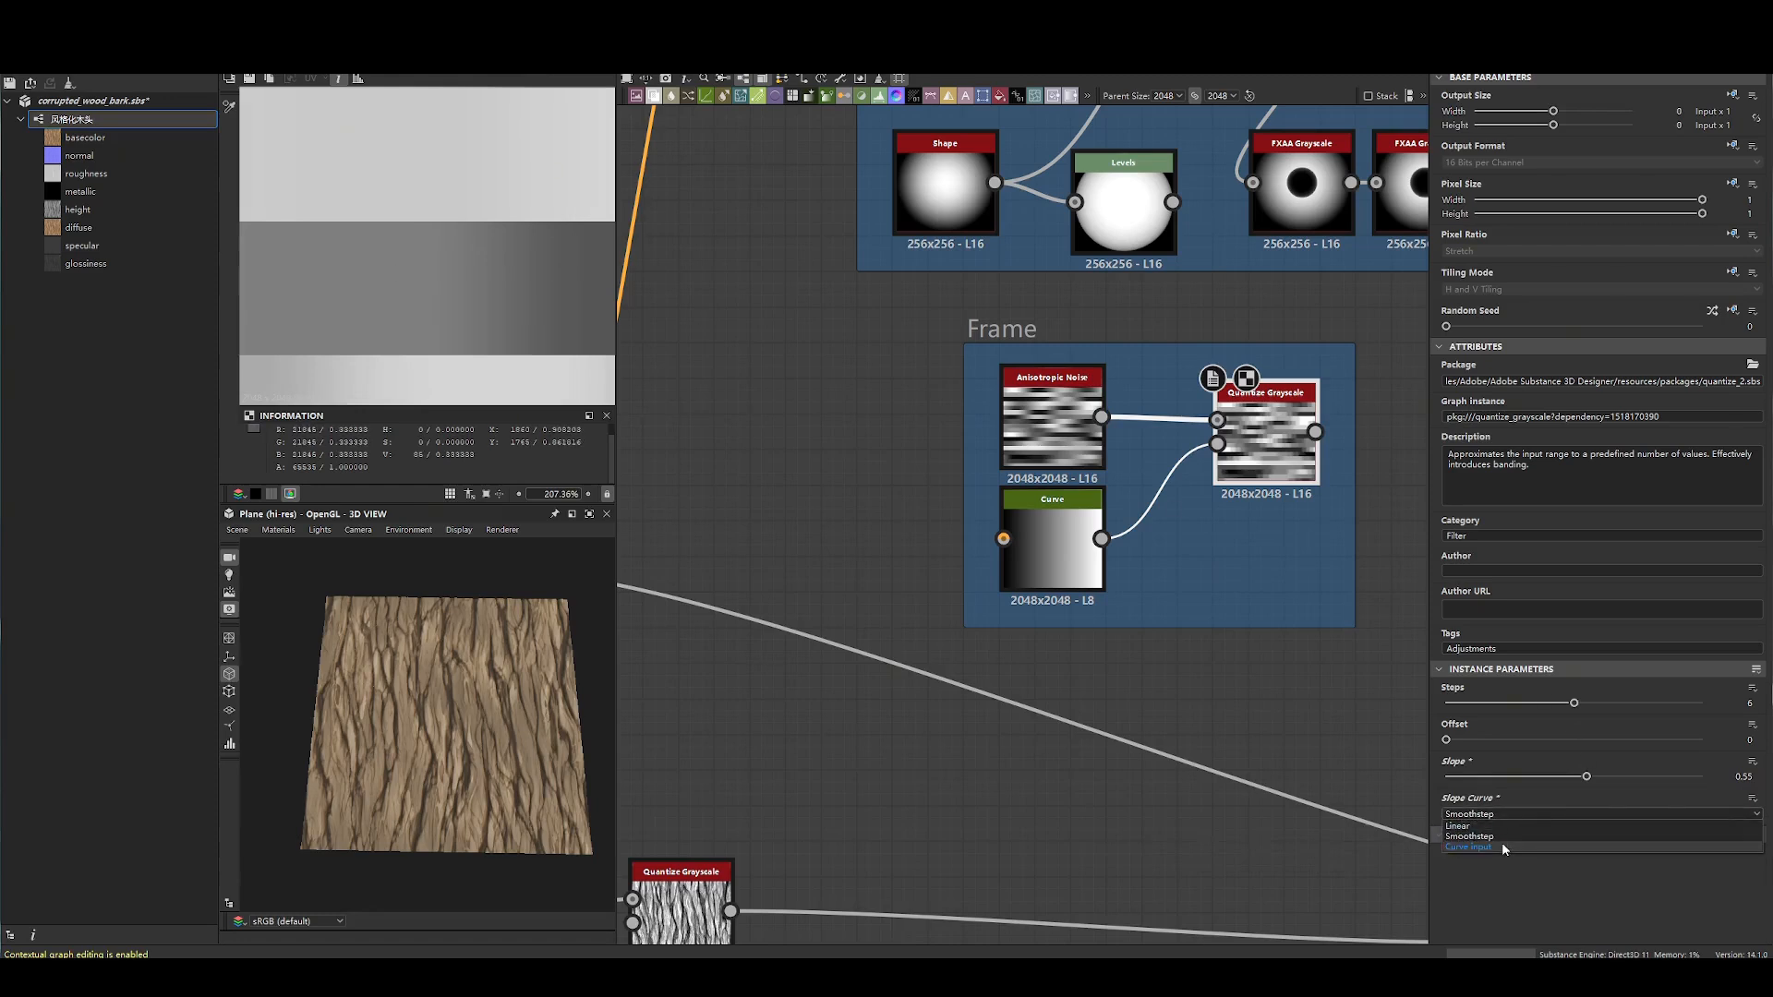
pyautogui.click(1502, 846)
pyautogui.click(1053, 545)
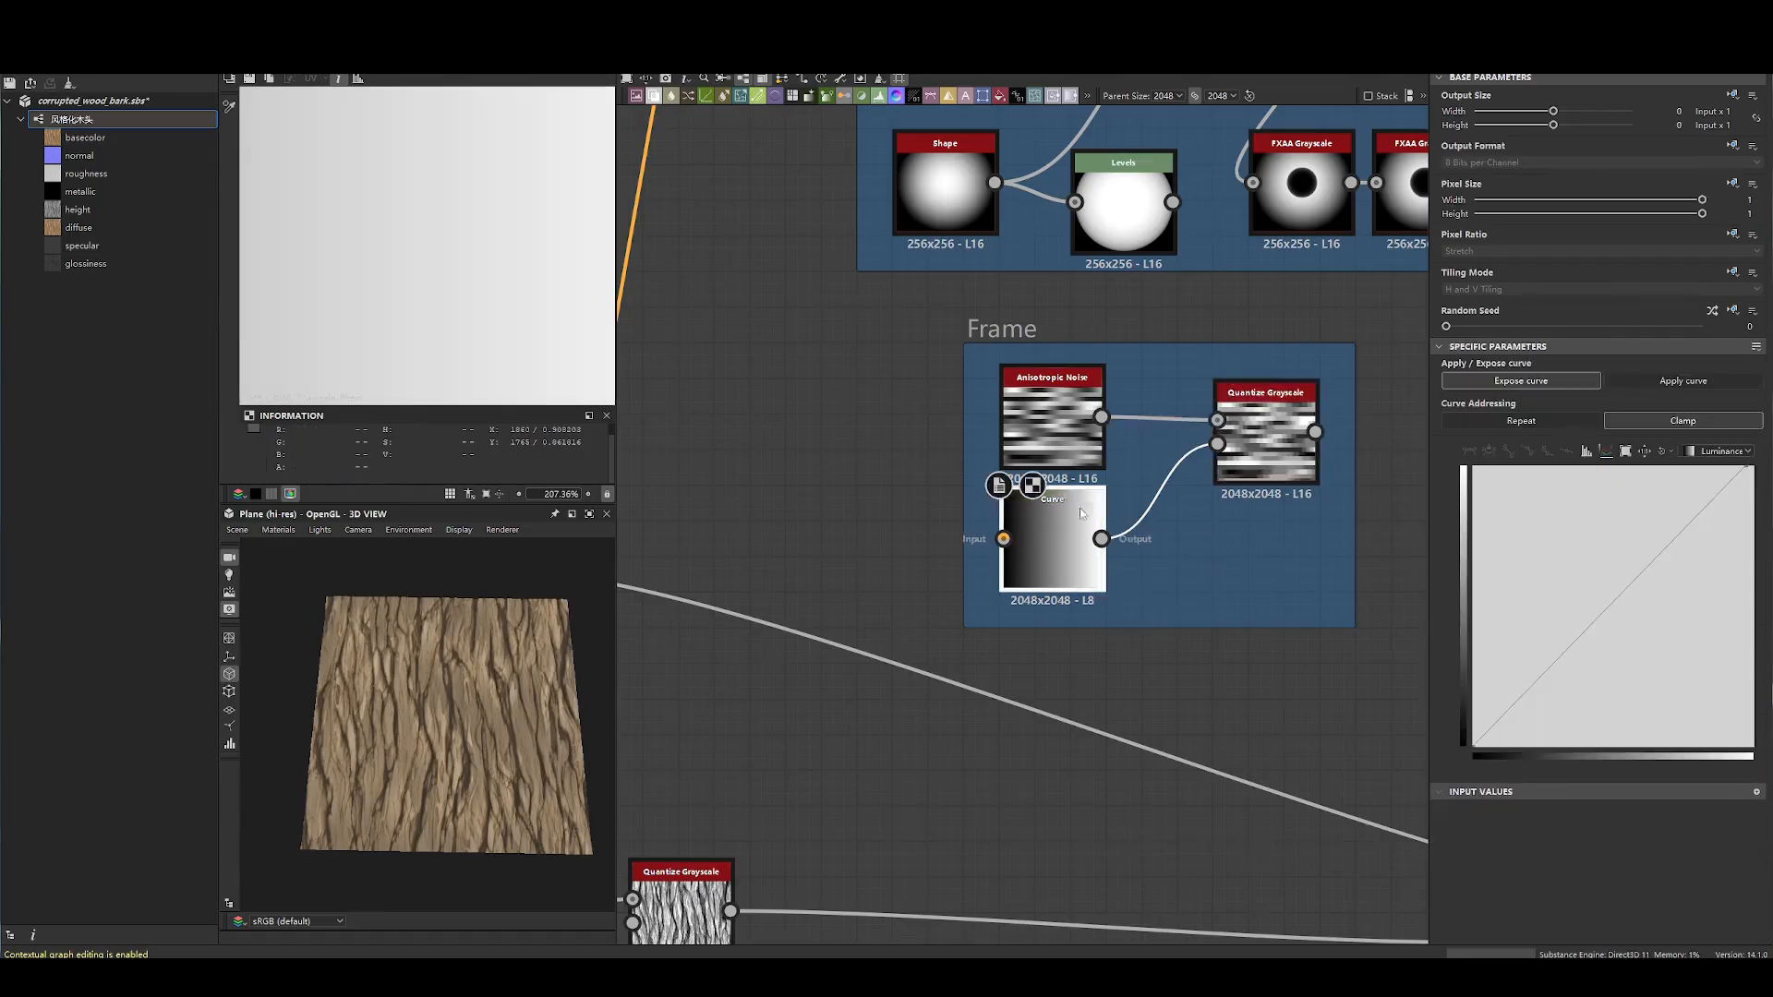
pyautogui.click(1300, 443)
pyautogui.scroll(-10, 469, 226)
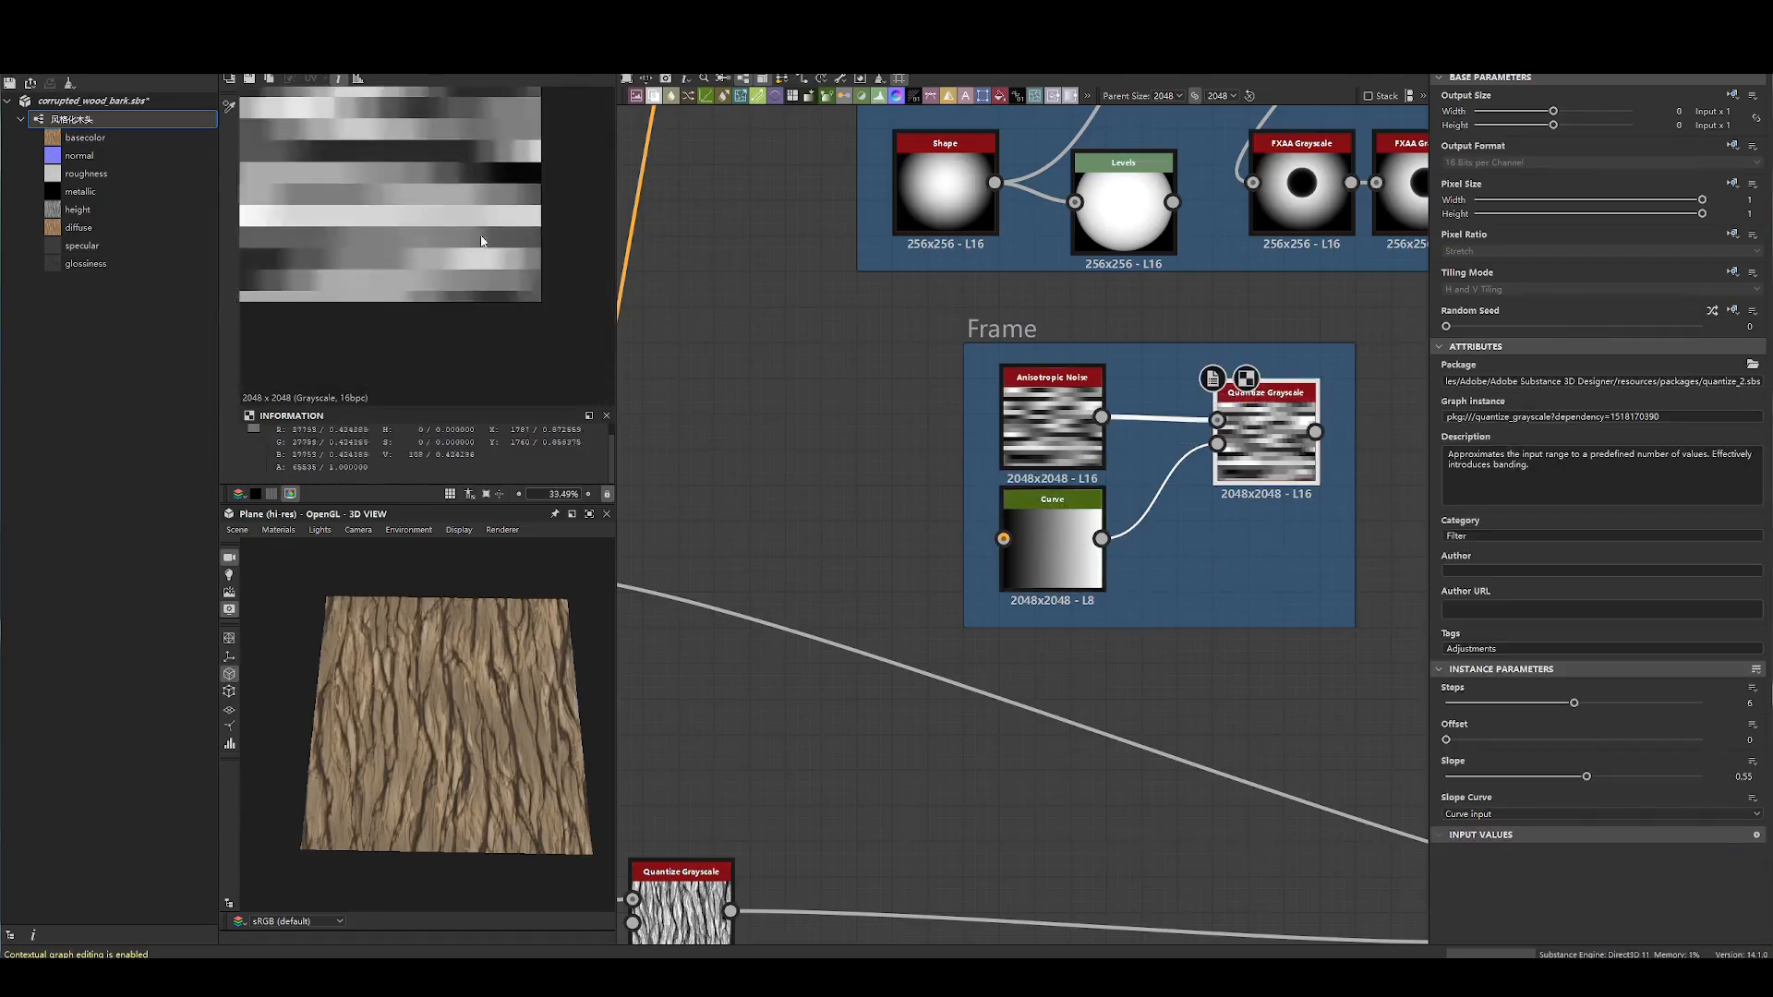
# - Lower the end point of the Curve node's luminance curve to about 0.35 and inspect the quantized bands
pyautogui.click(1016, 515)
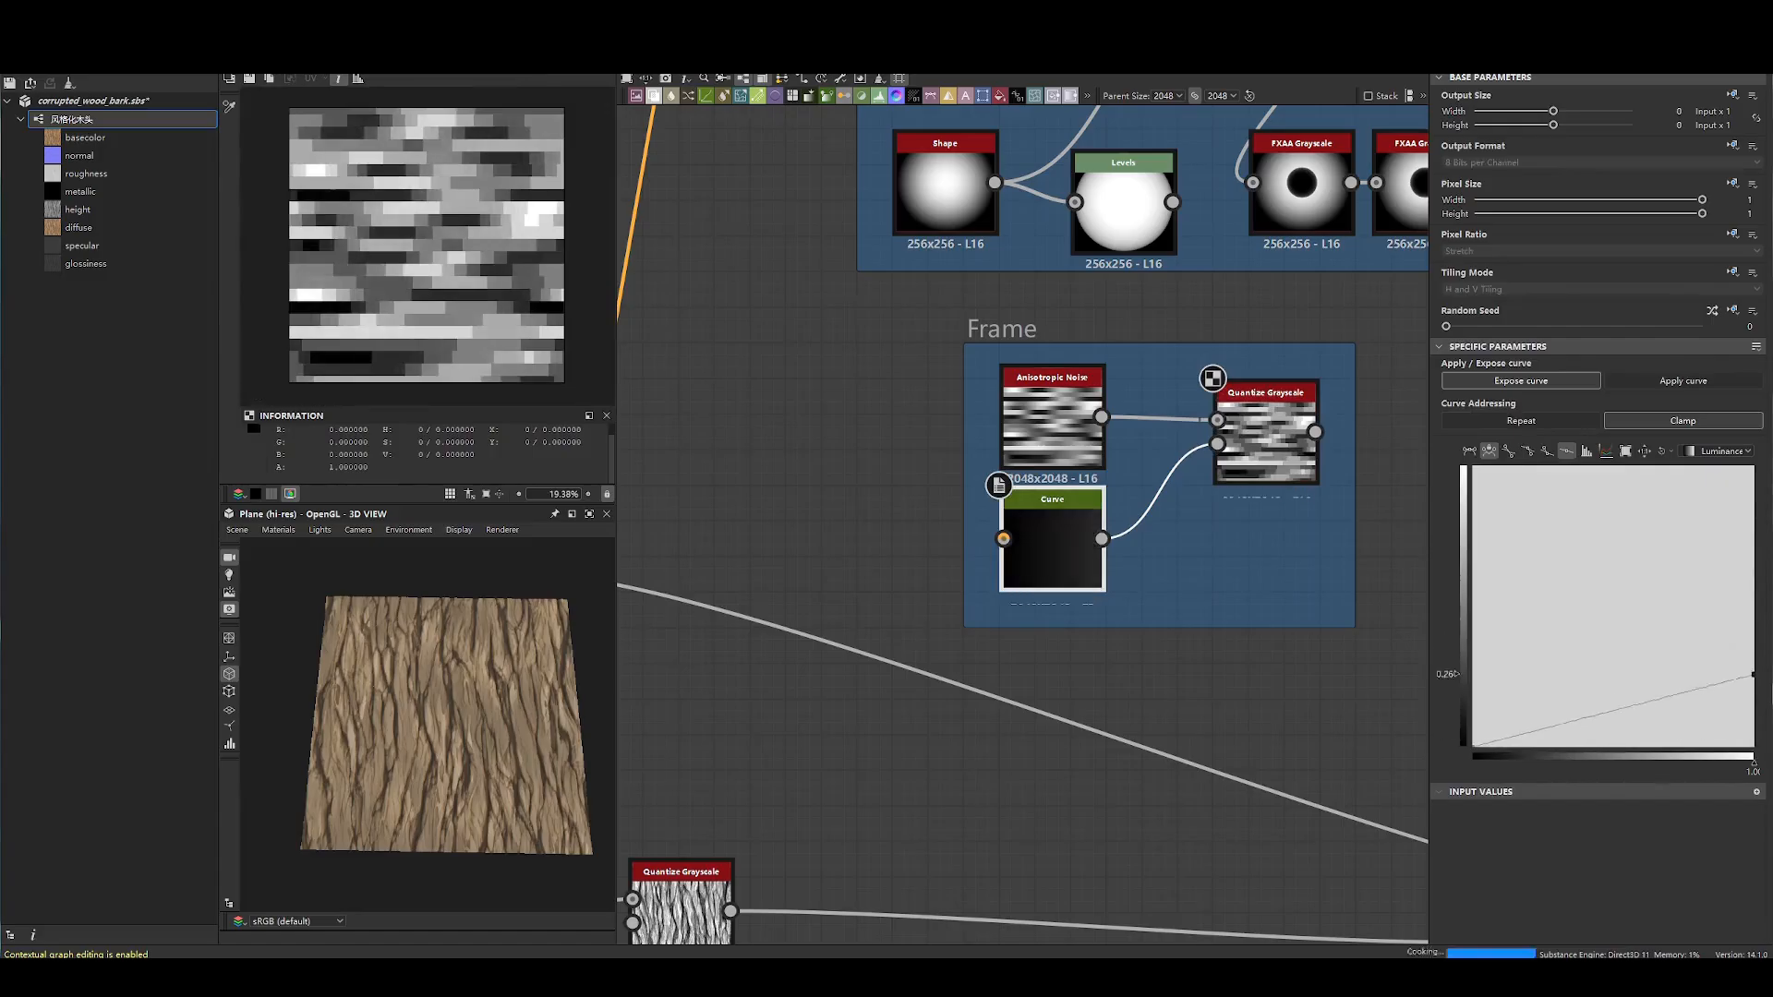
pyautogui.scroll(4, 487, 361)
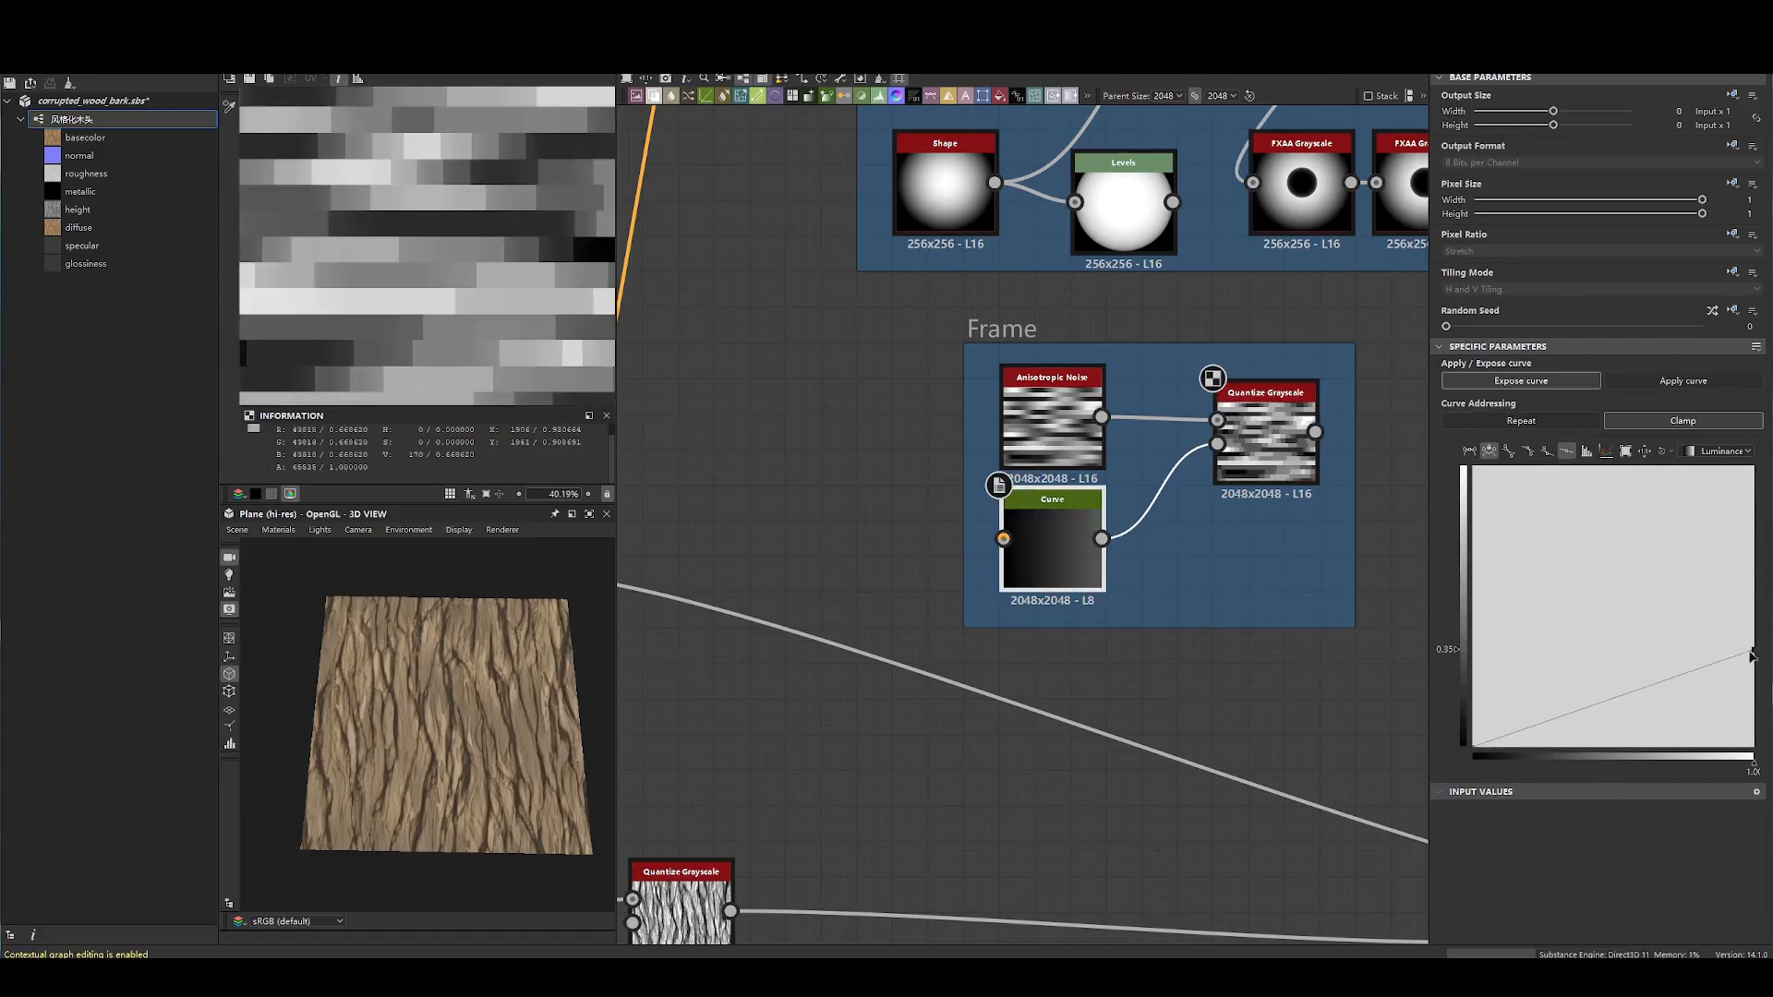